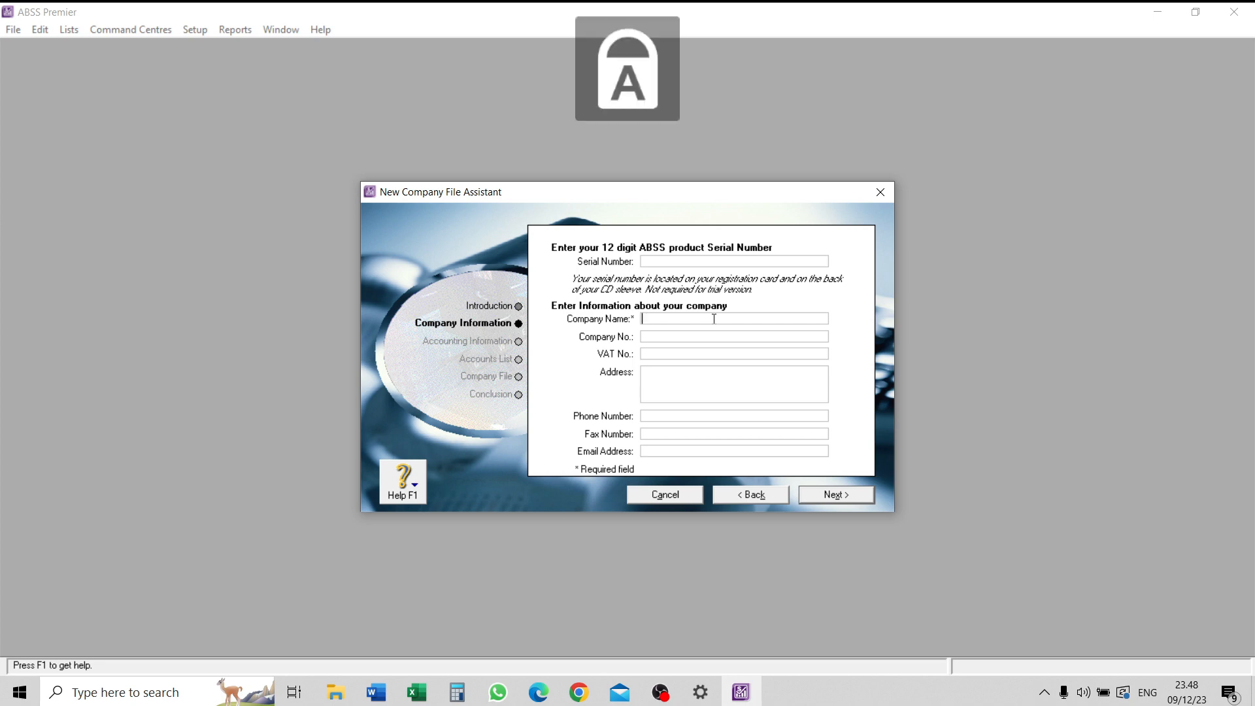
# - Enter SINAS SALON as the company name and fill in the company's address
pyautogui.write('SINAS SALON')
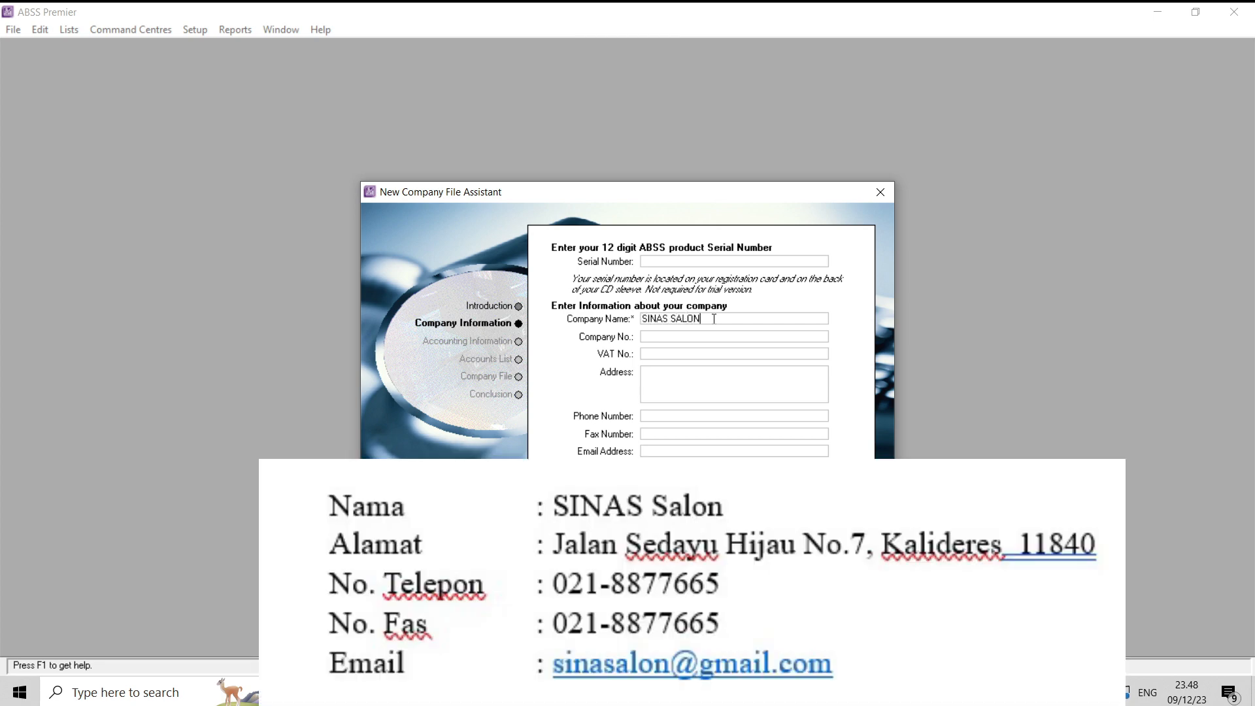
pyautogui.click(691, 386)
pyautogui.press('capslock')
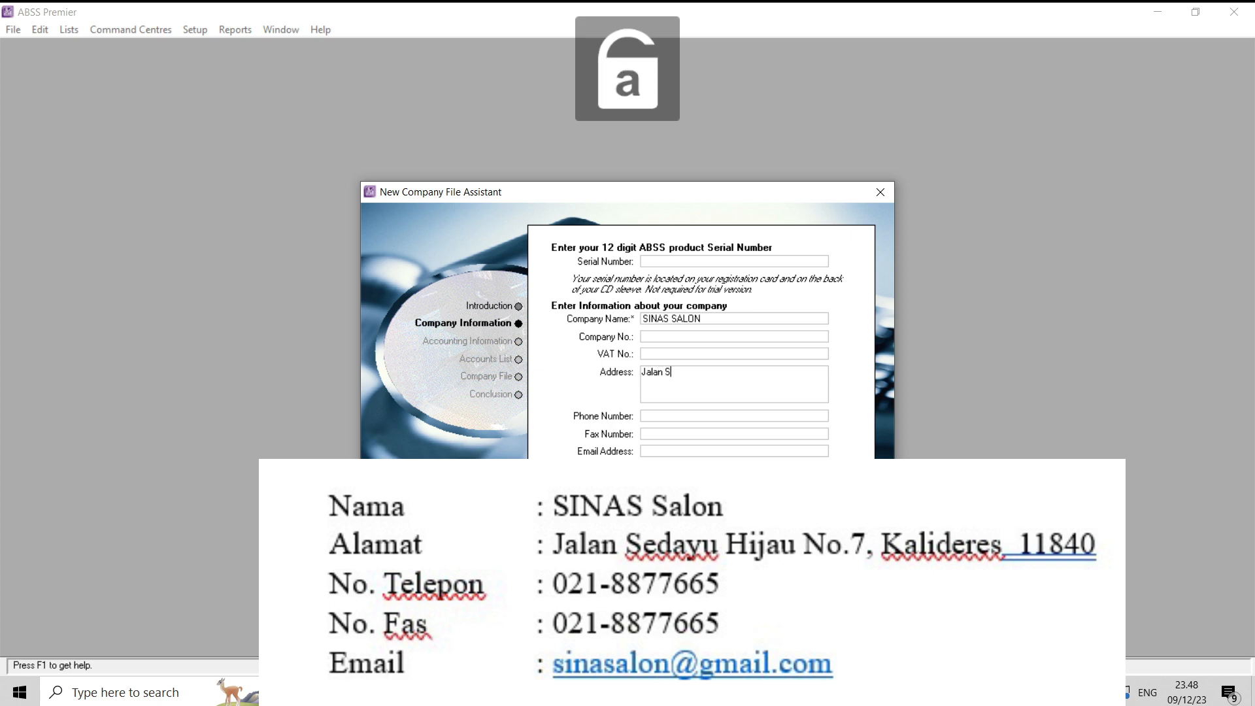
pyautogui.press('capslock')
pyautogui.press('capslock')
pyautogui.press('capslock')
pyautogui.press('capslock')
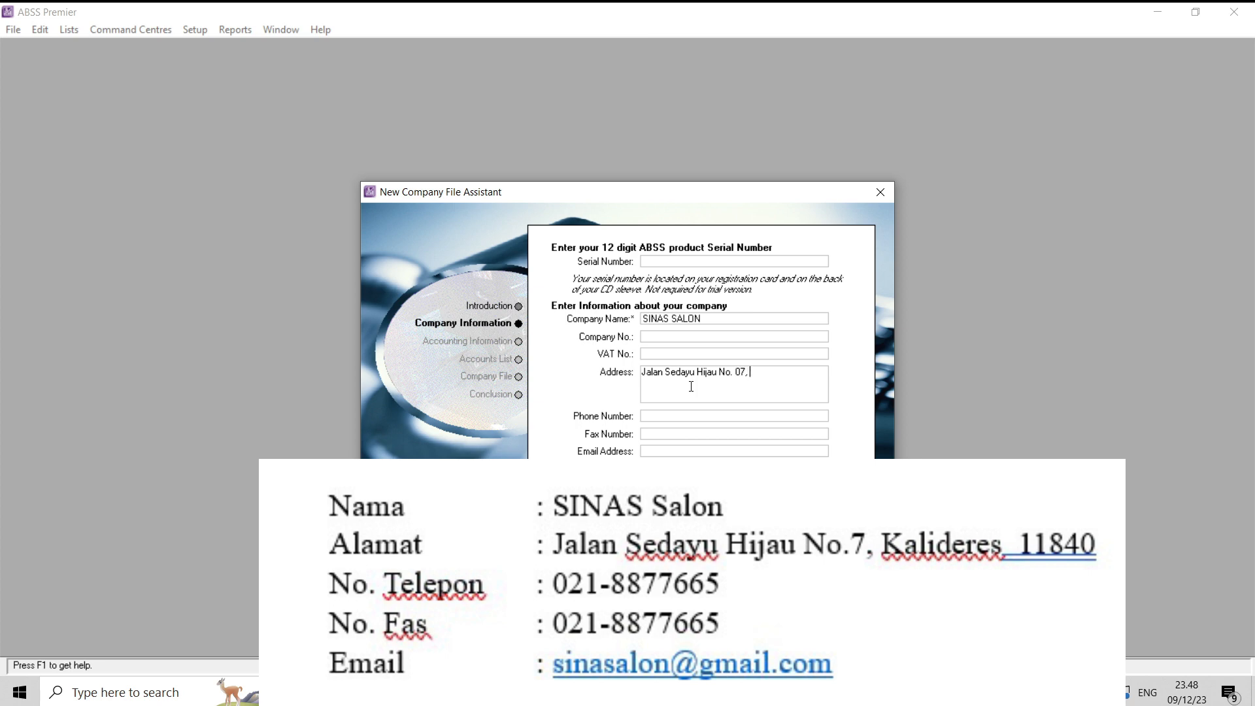
pyautogui.press('capslock')
pyautogui.press('capslock')
# - Fill in the company's phone number and fax number
pyautogui.click(685, 413)
pyautogui.click(679, 430)
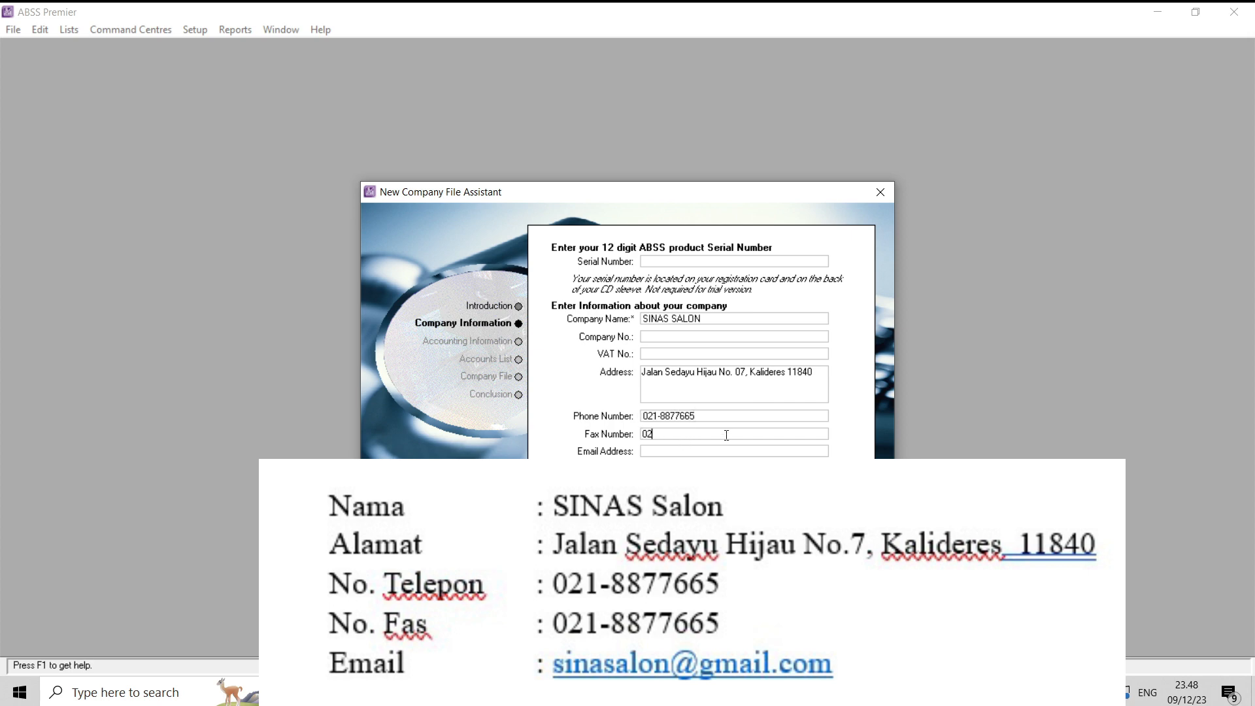
# - Fill in the company's email address and continue to the accounting information
pyautogui.click(719, 449)
pyautogui.press('capslock')
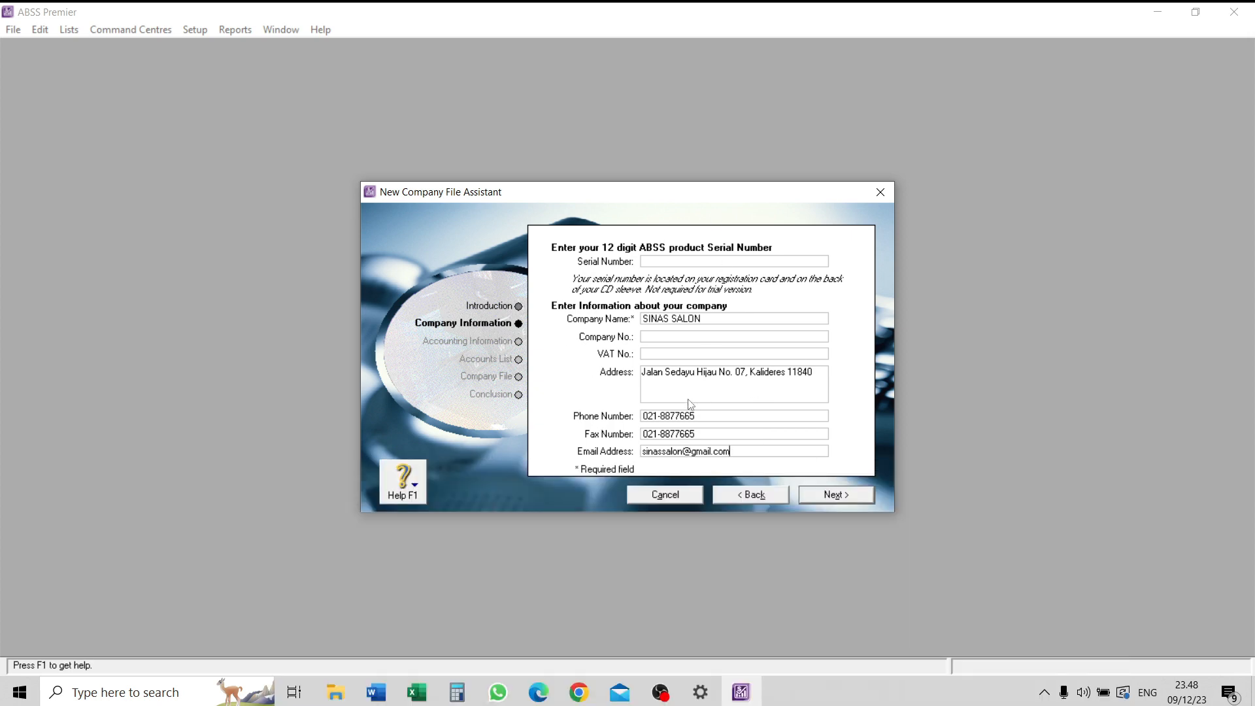
pyautogui.click(840, 494)
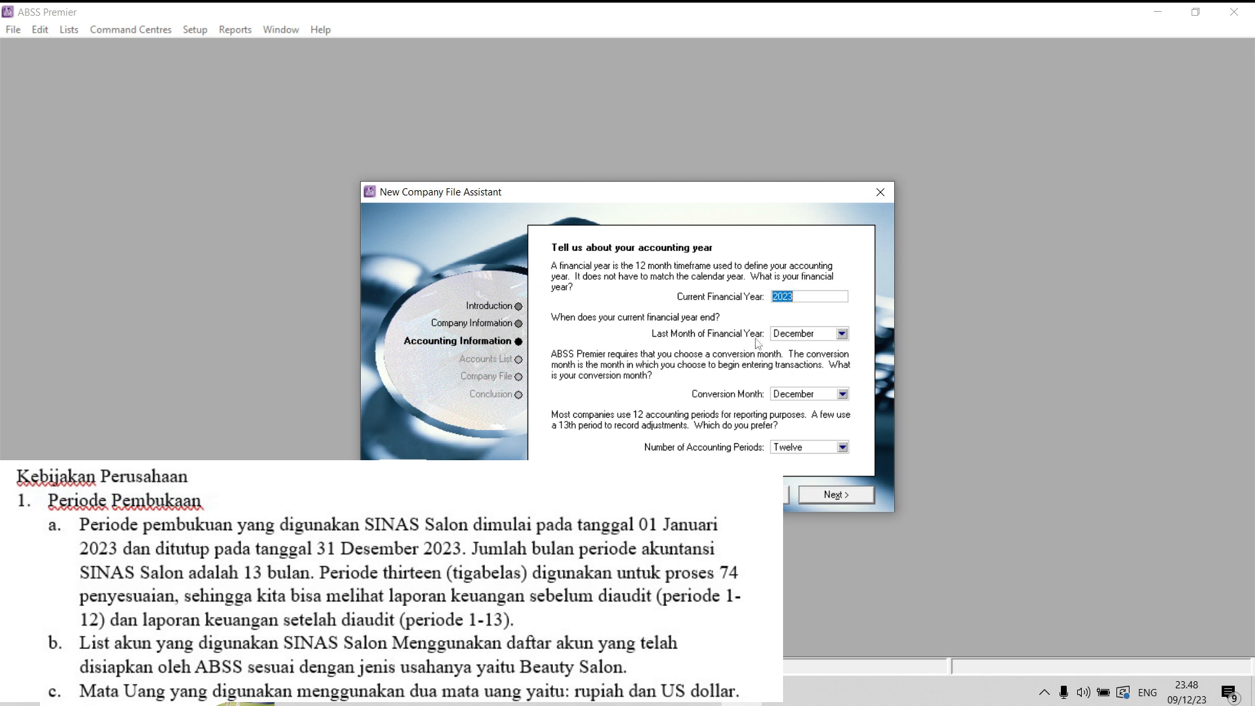
# - Set the conversion month to January and the number of accounting periods to Thirteen, then confirm the accounting information
pyautogui.click(806, 395)
pyautogui.click(807, 409)
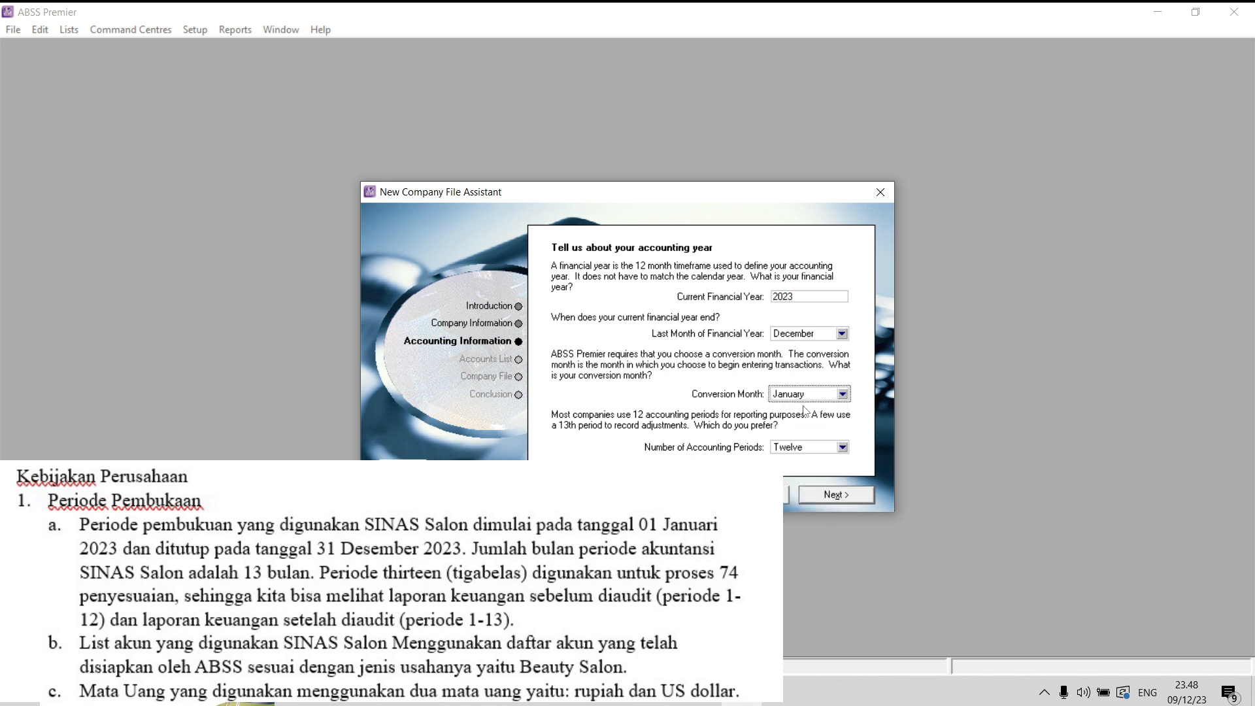
pyautogui.click(787, 450)
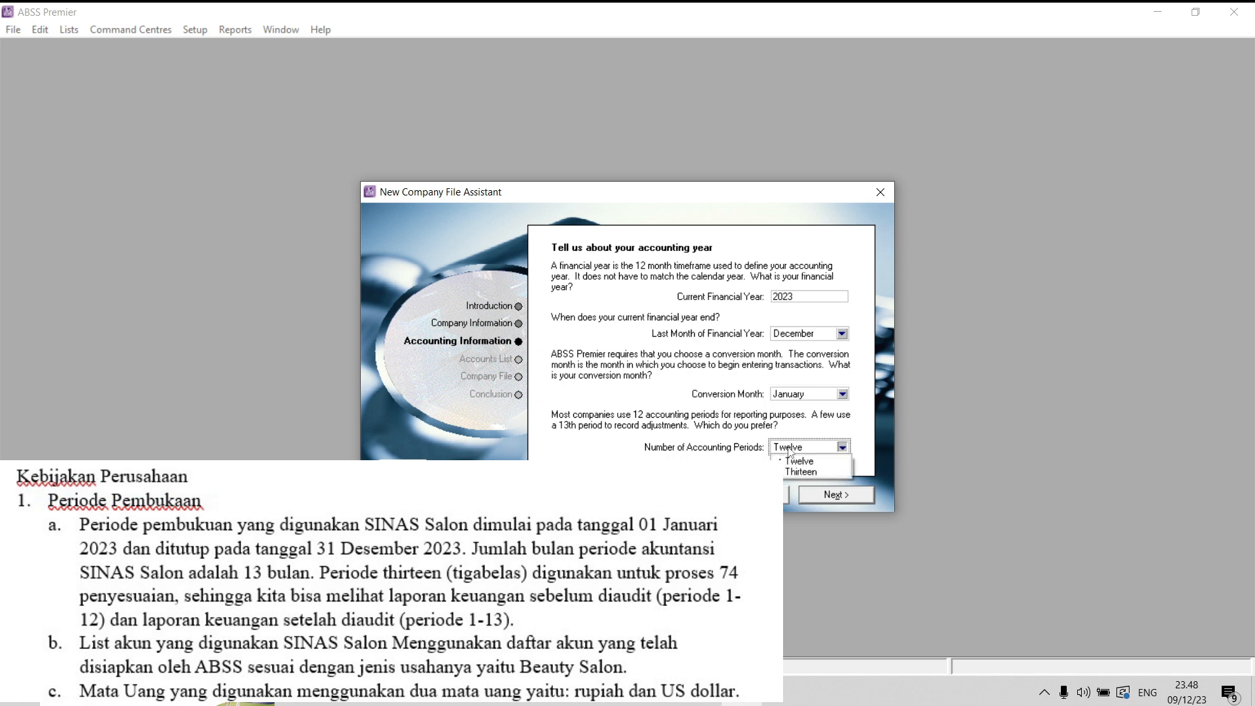
pyautogui.click(800, 472)
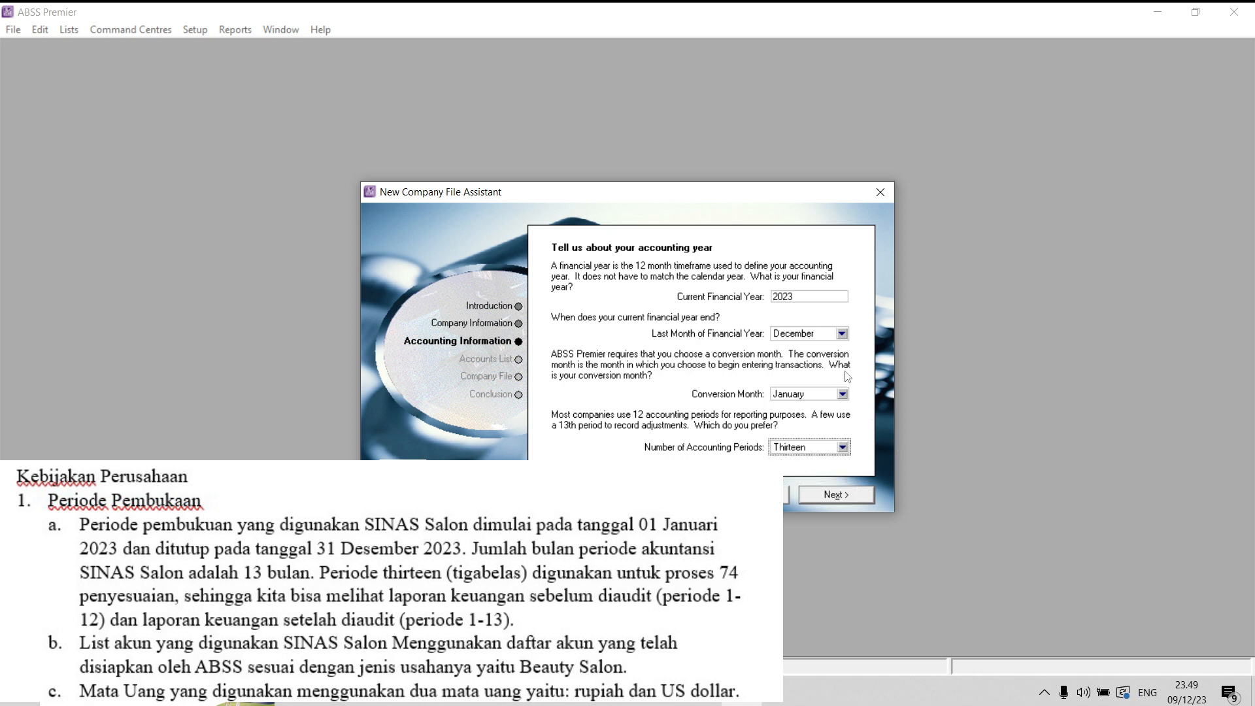
pyautogui.click(840, 497)
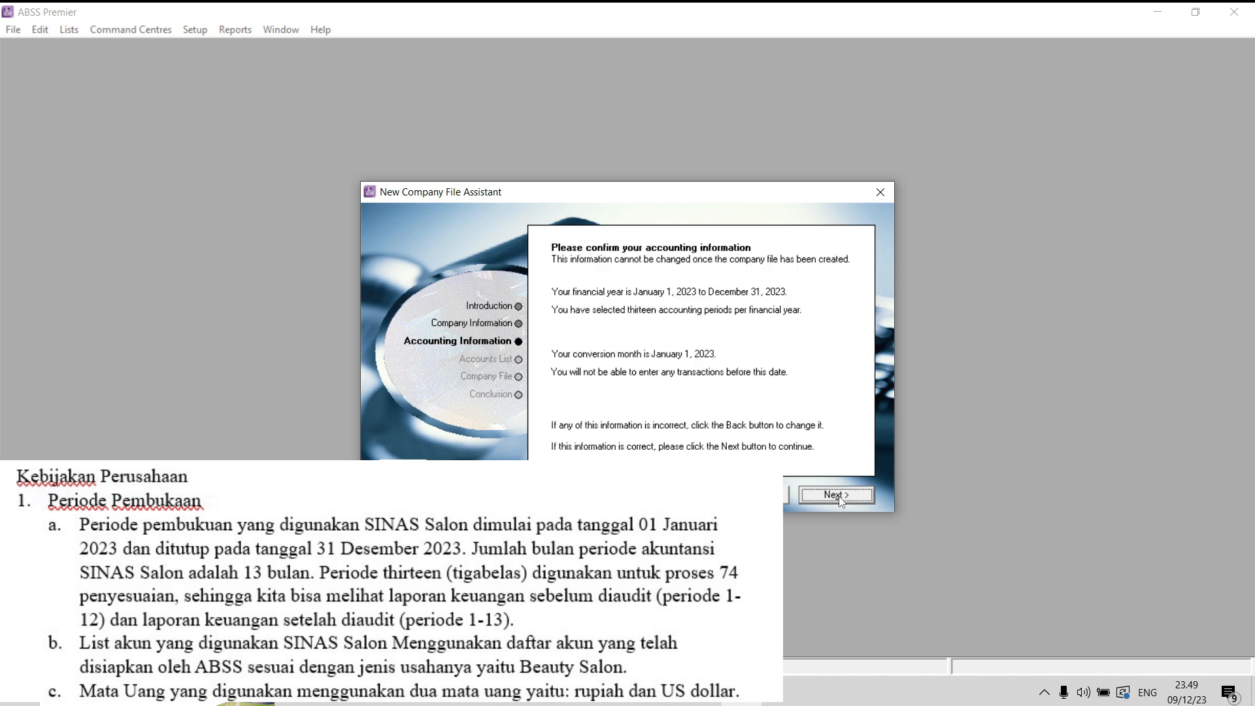
pyautogui.click(840, 496)
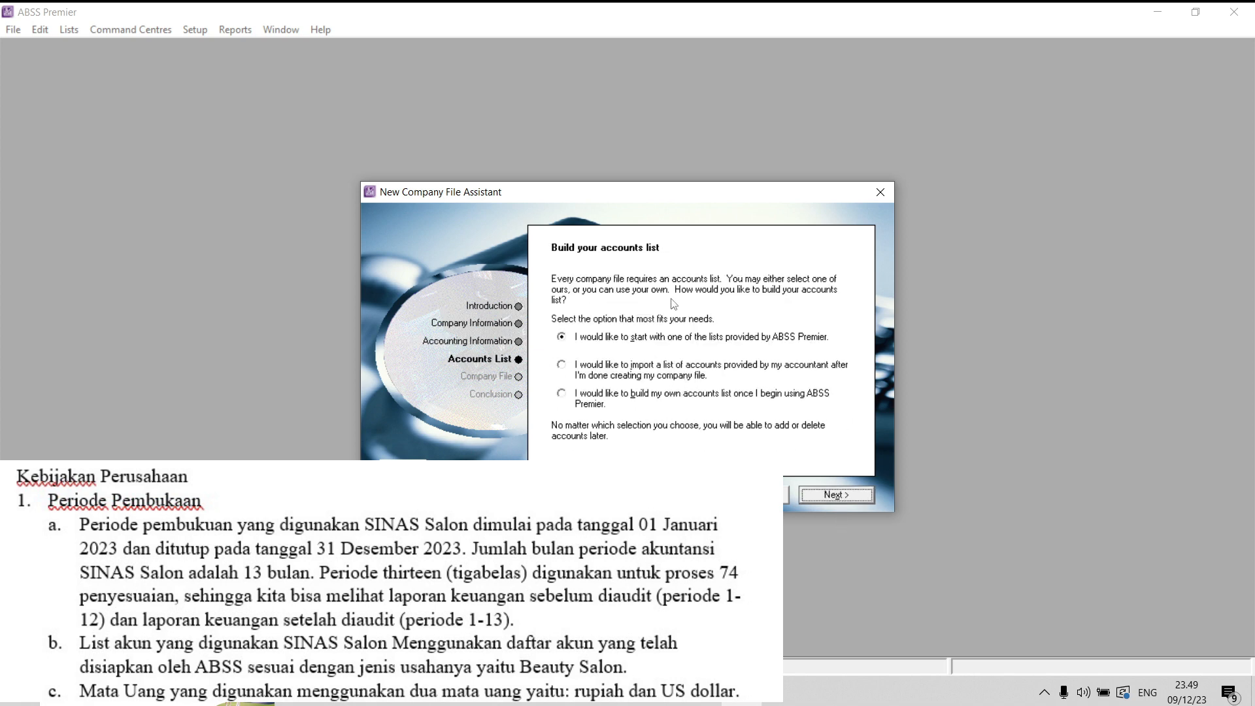
# - Build the accounts list from a provided list, with industry classification All and business type Beauty Salon
pyautogui.click(631, 341)
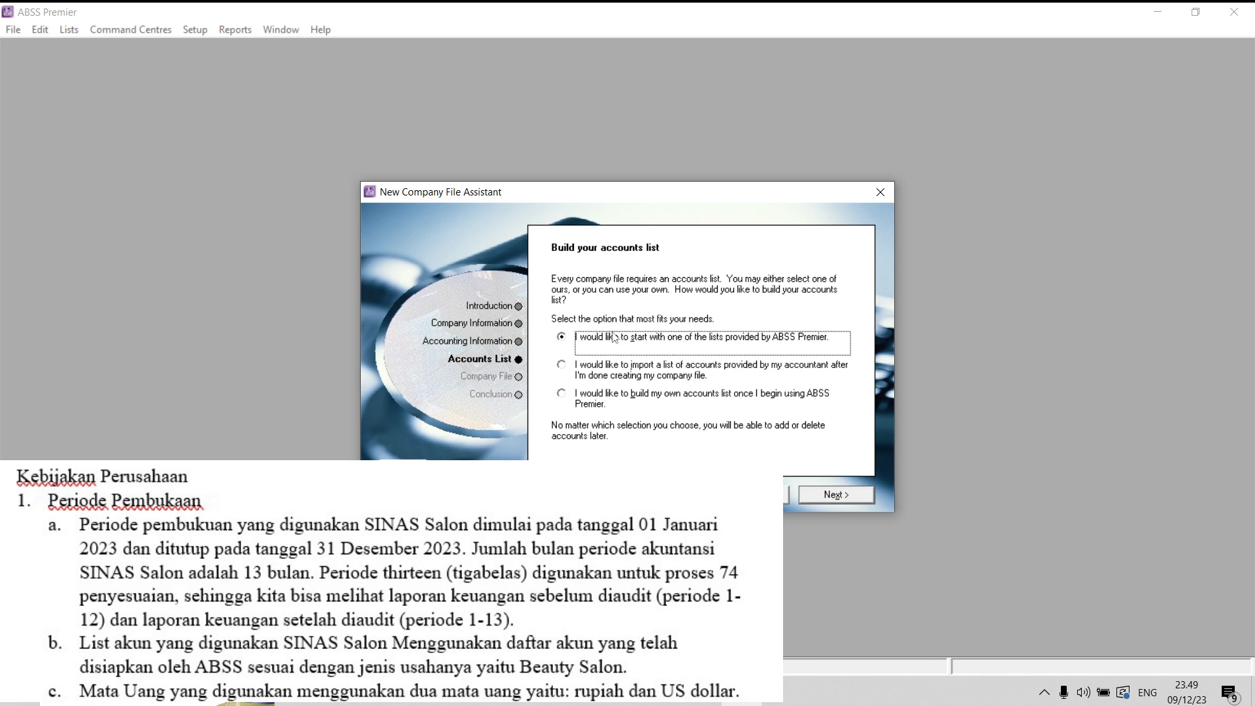
pyautogui.click(829, 497)
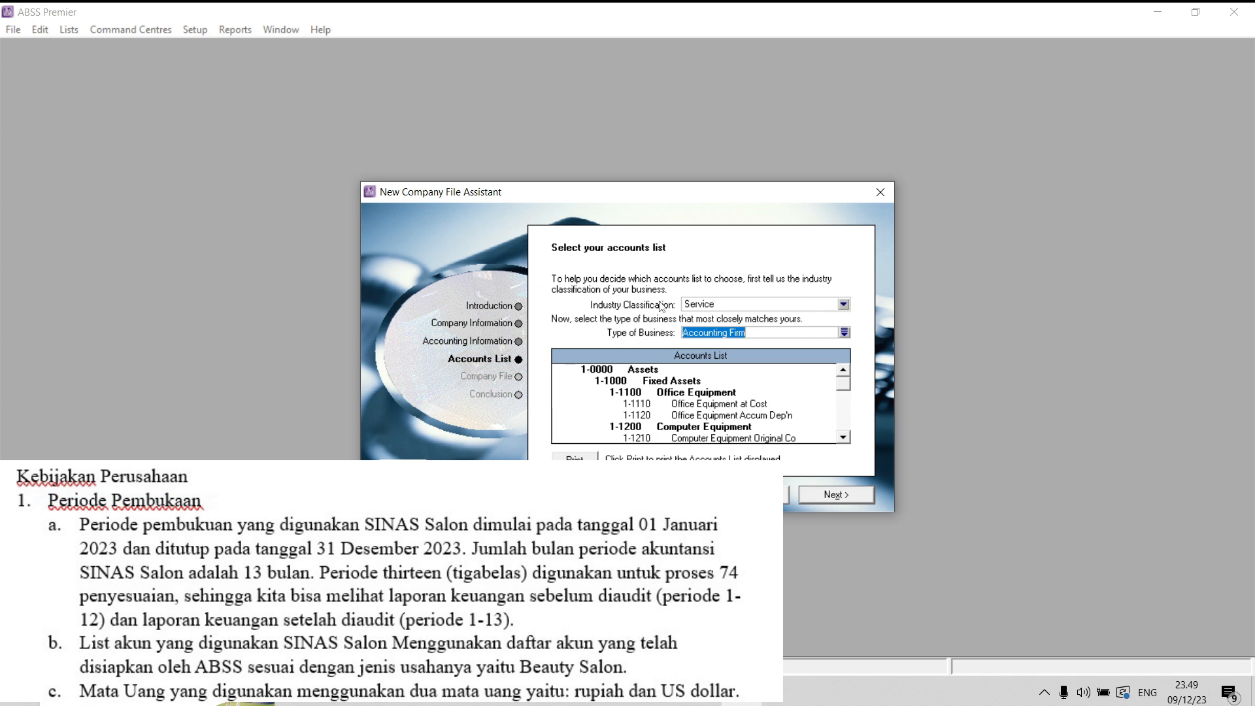
pyautogui.click(821, 308)
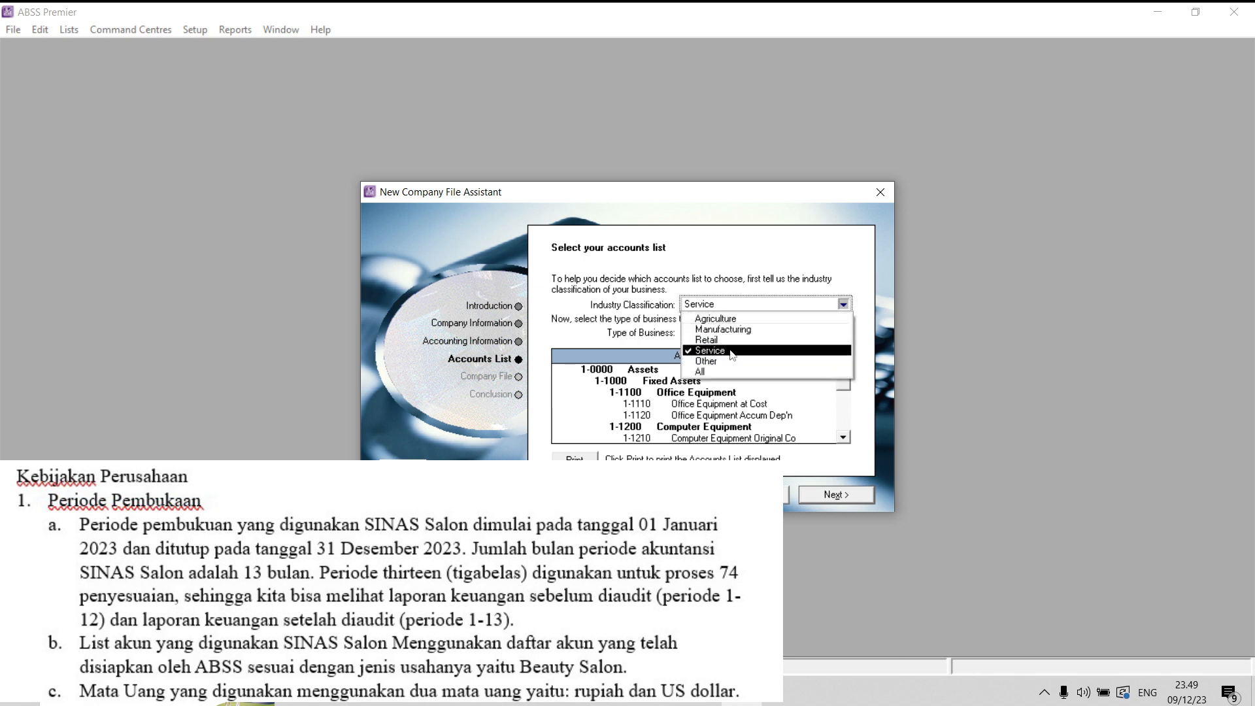
pyautogui.click(810, 372)
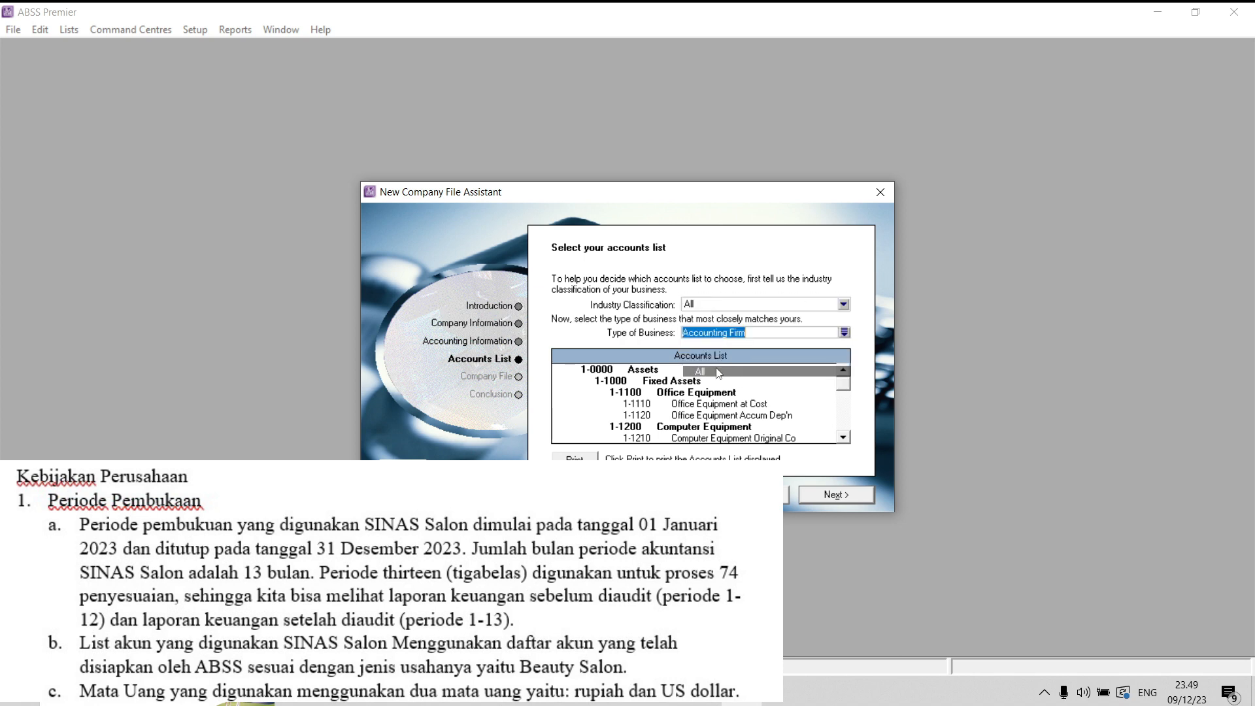
pyautogui.click(844, 332)
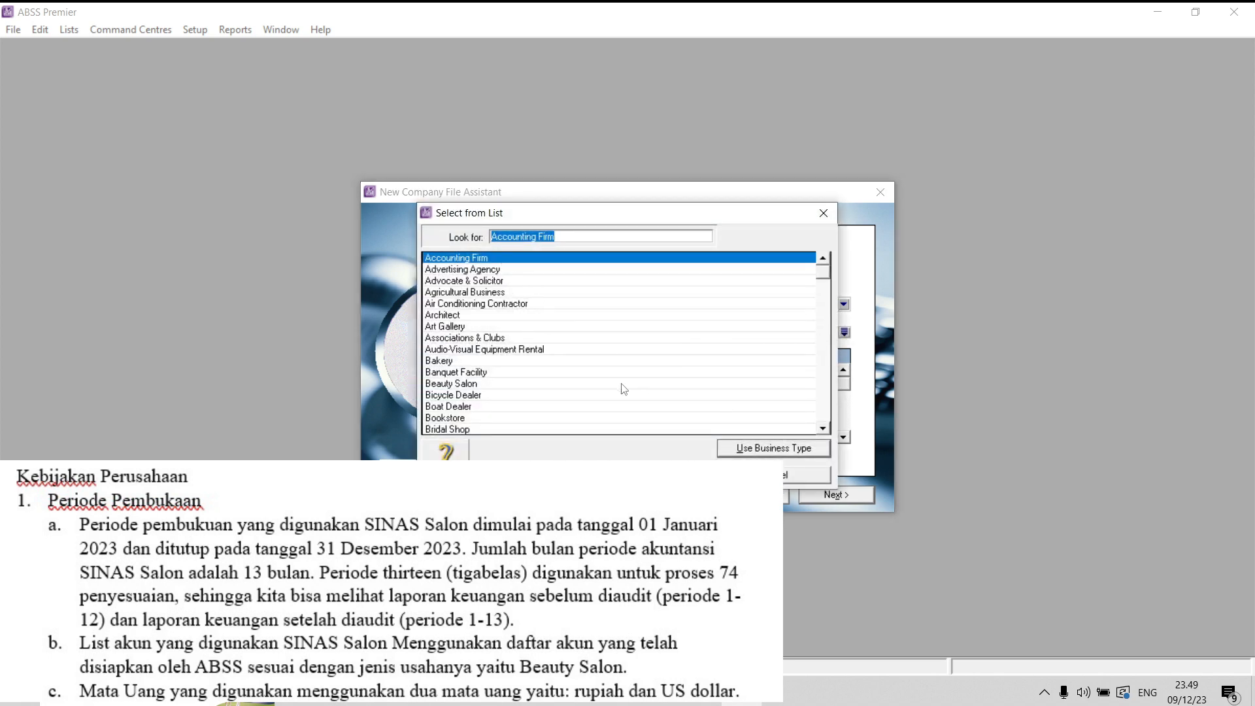
pyautogui.click(476, 386)
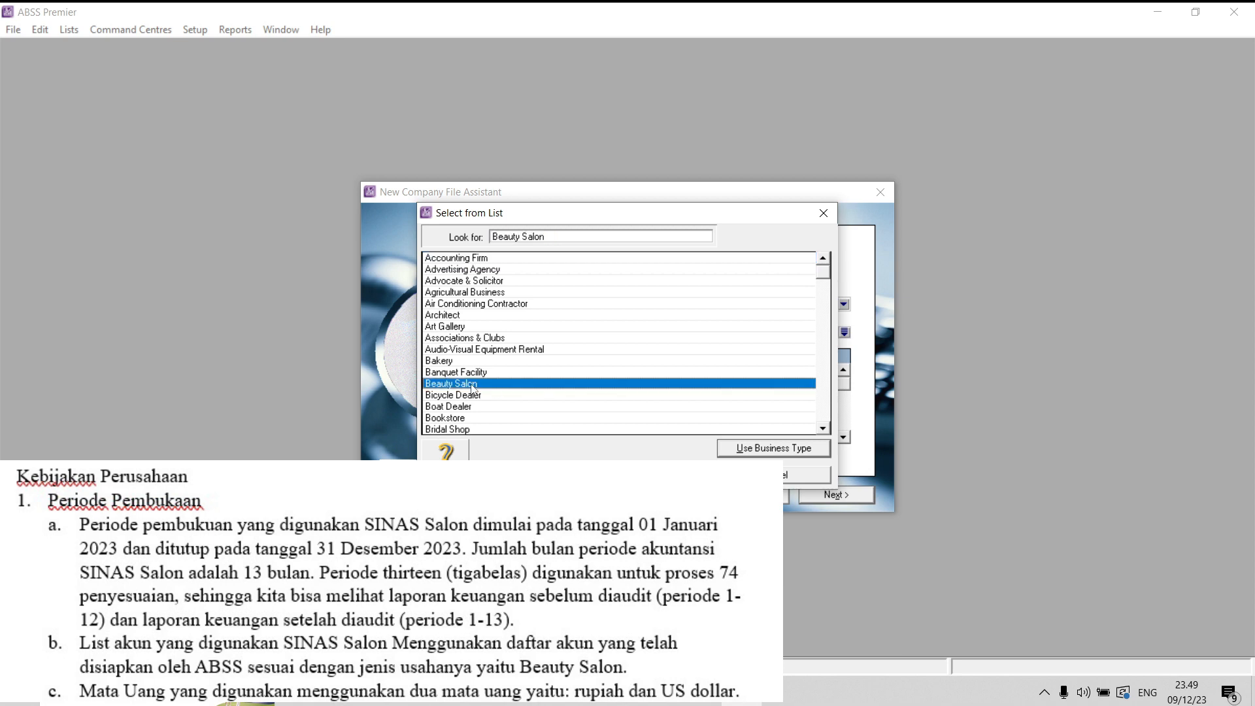
pyautogui.click(788, 450)
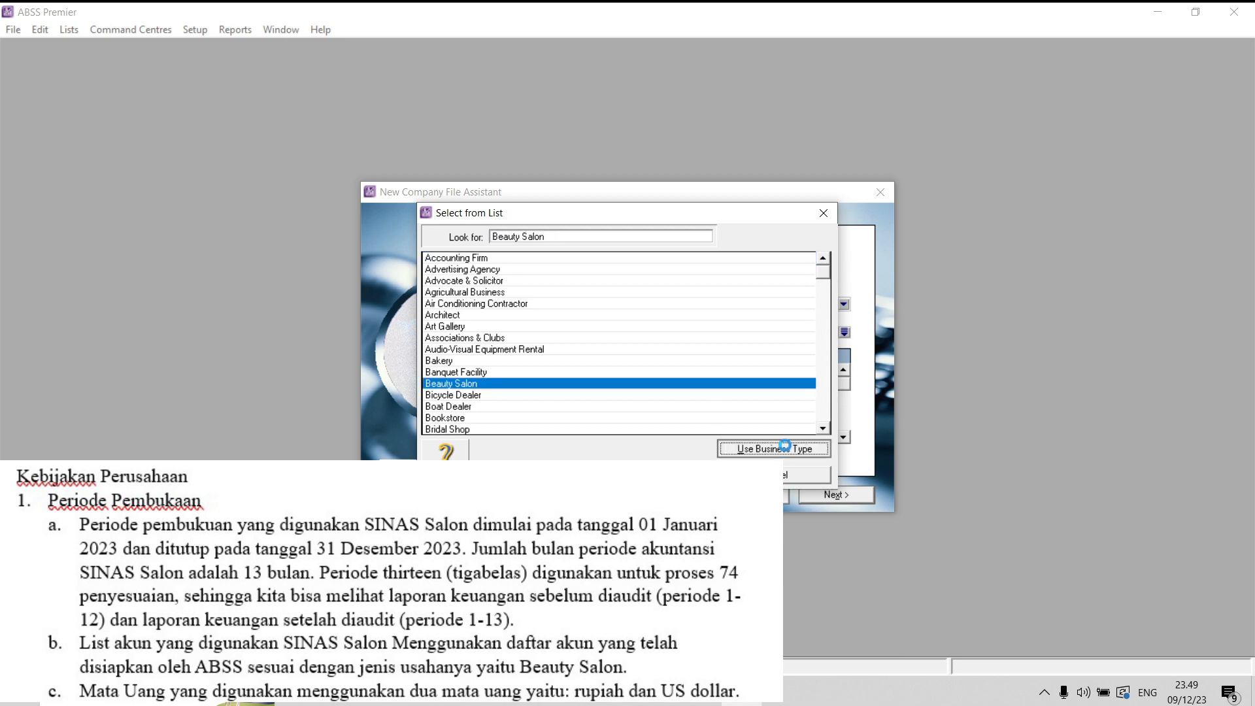
pyautogui.click(831, 500)
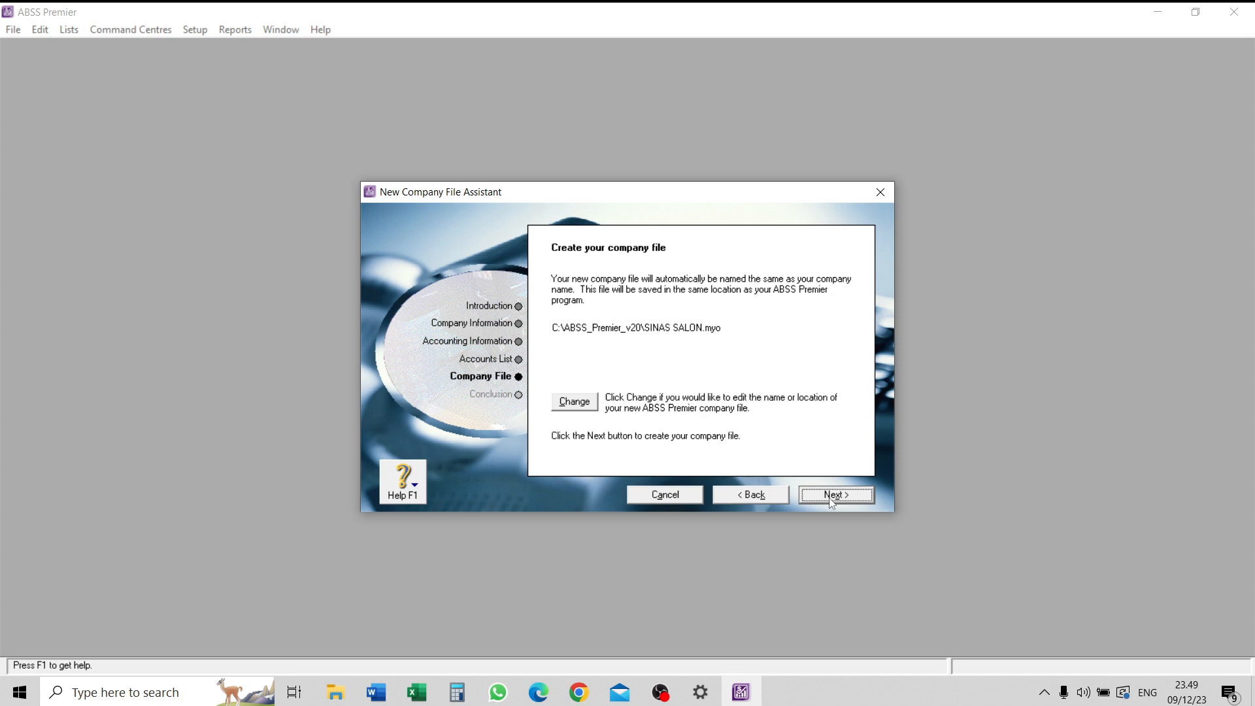
# - Create the company file SINAS SALON in the SINAS SALON folder under SEM. 5 and open its Command Centre
pyautogui.click(574, 402)
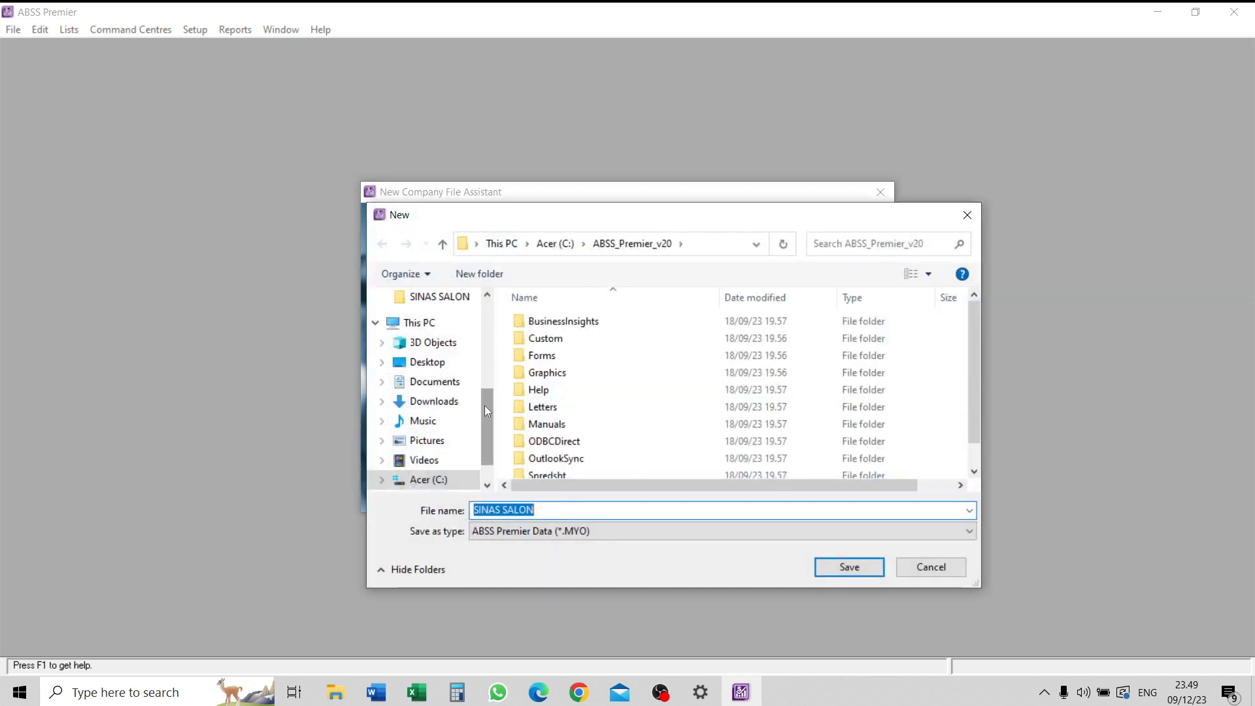
pyautogui.scroll(3, 470, 429)
pyautogui.click(439, 453)
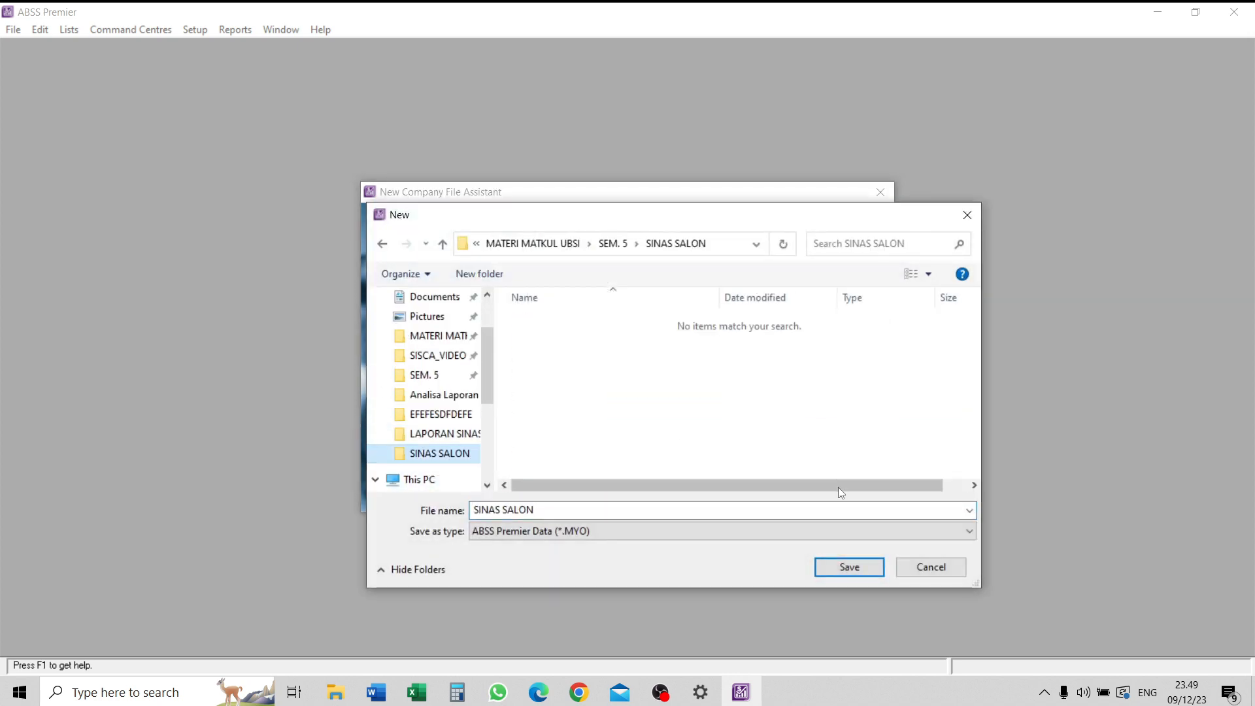
pyautogui.click(848, 567)
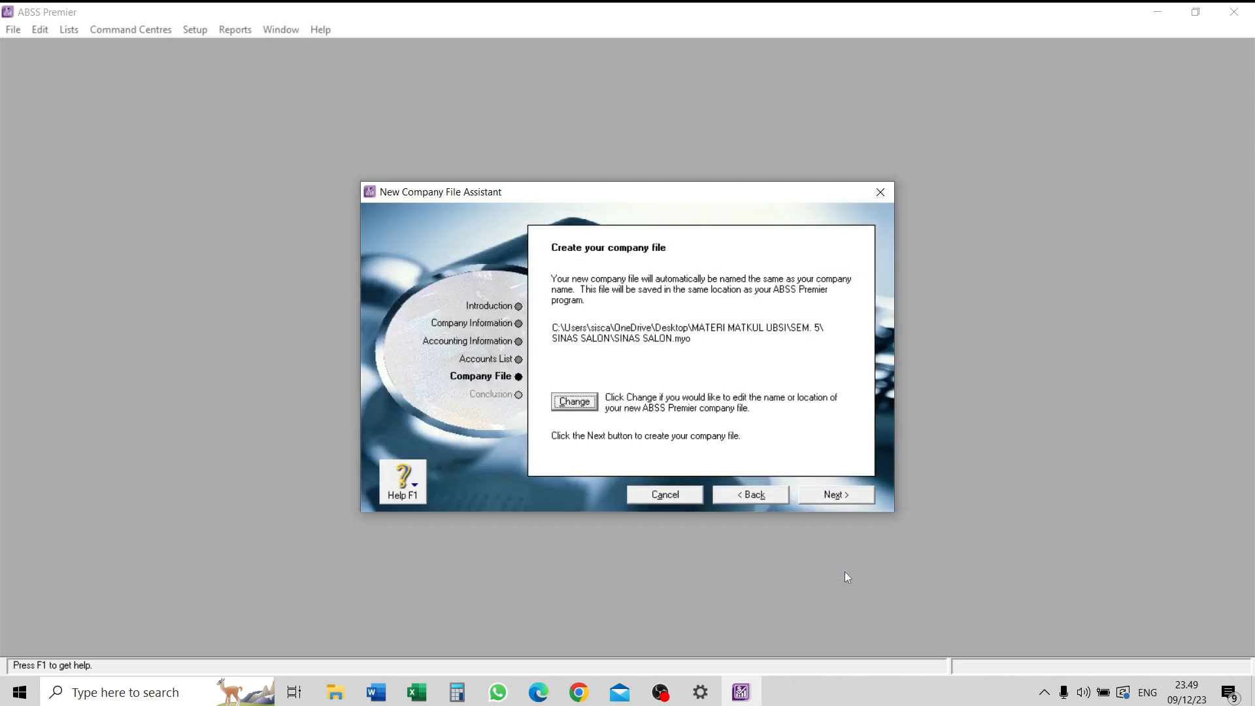
pyautogui.click(847, 497)
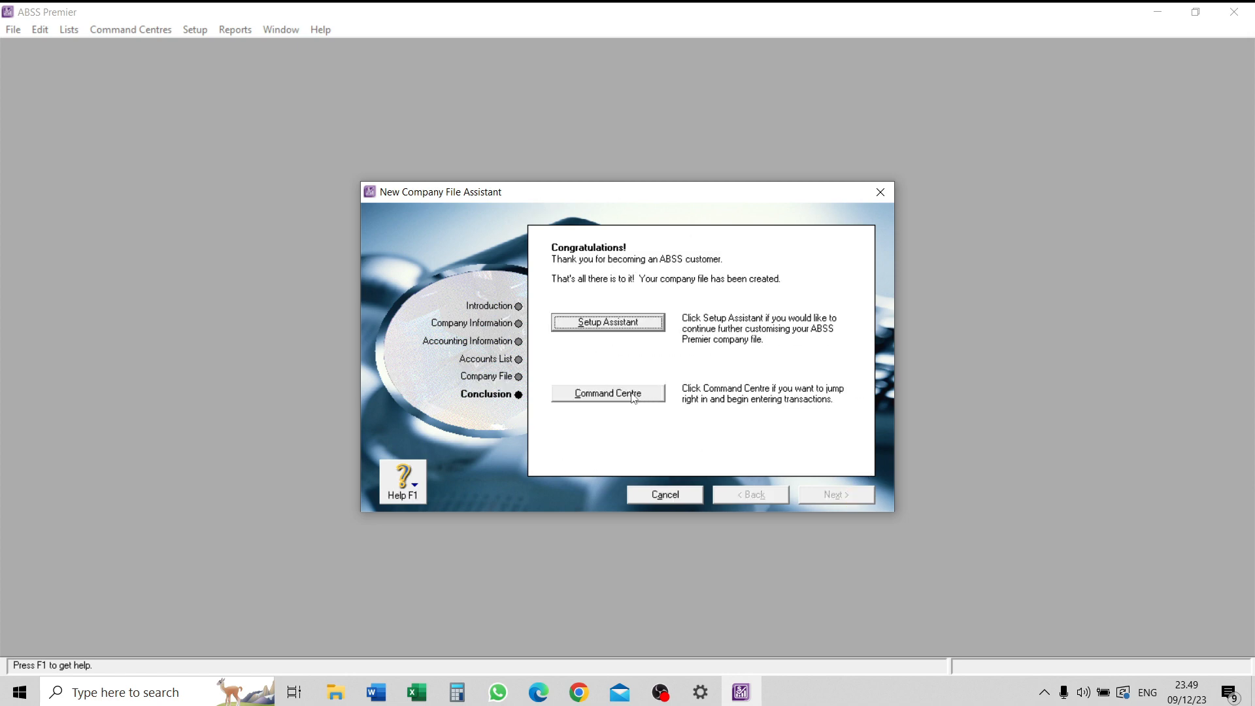
pyautogui.click(608, 393)
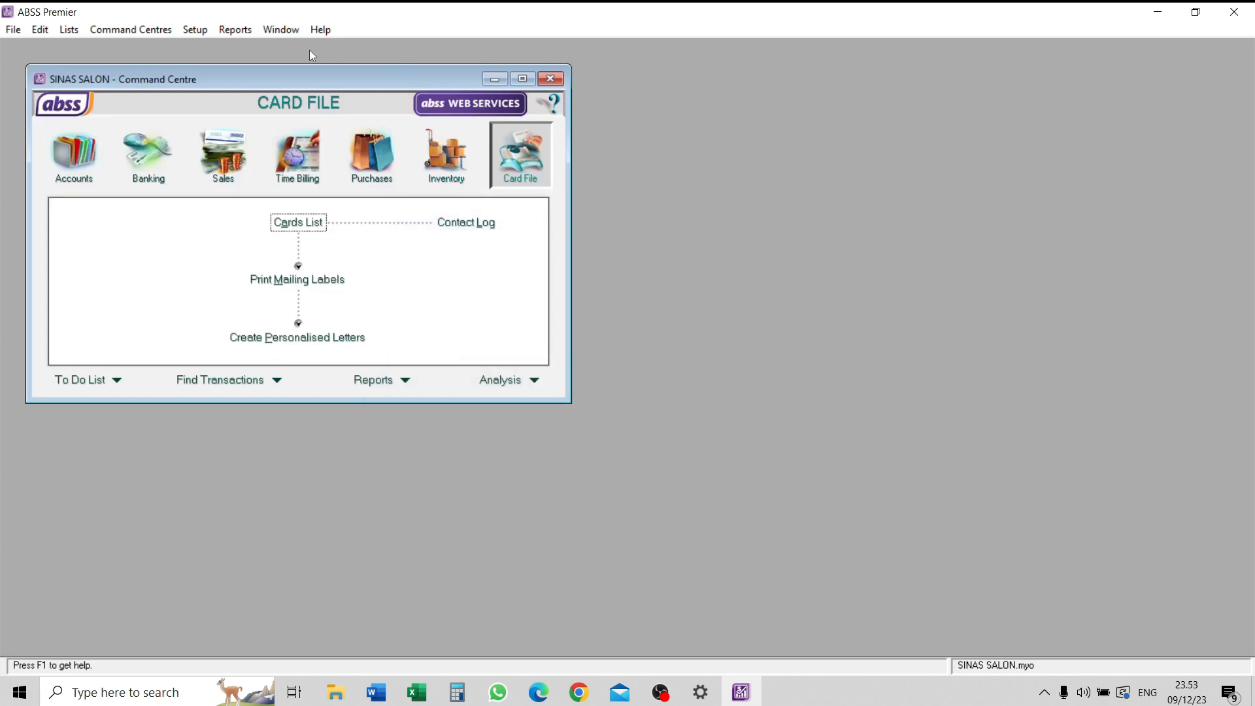
pyautogui.moveTo(237, 74); pyautogui.dragTo(599, 175)
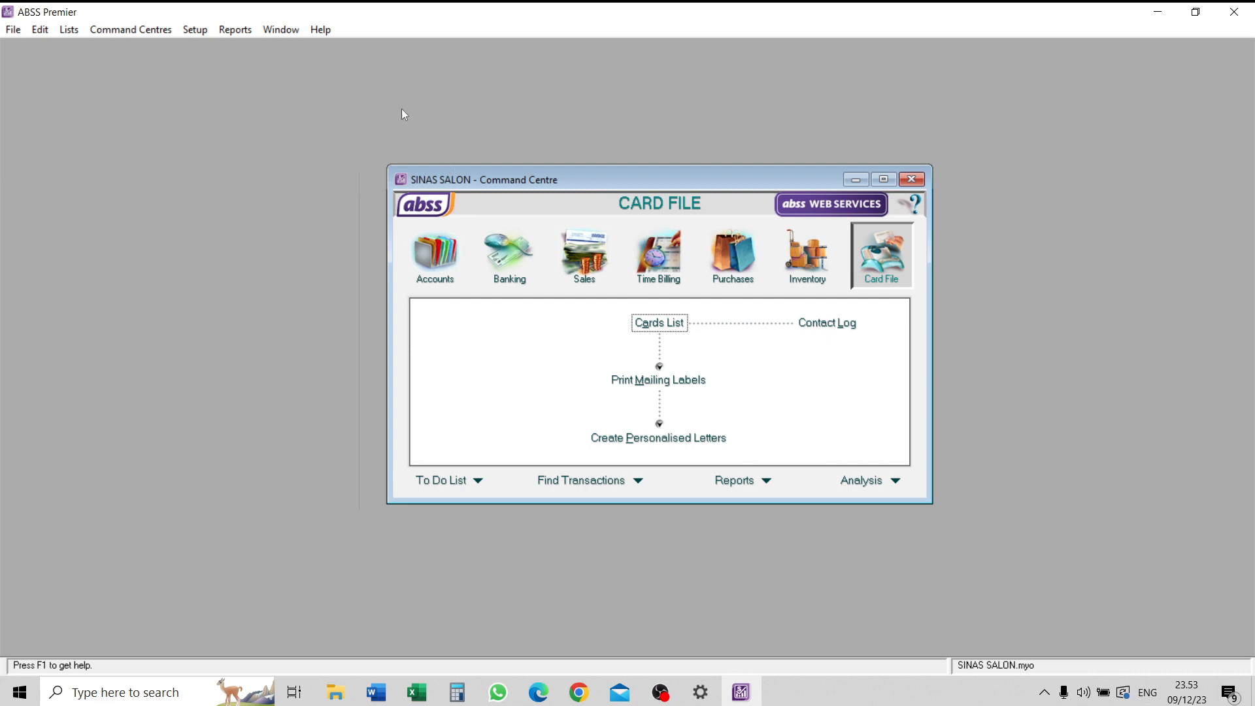
# - Enable the system-wide preference for dealing in multiple currencies and accept preparing the data file for it
pyautogui.click(195, 35)
pyautogui.click(265, 101)
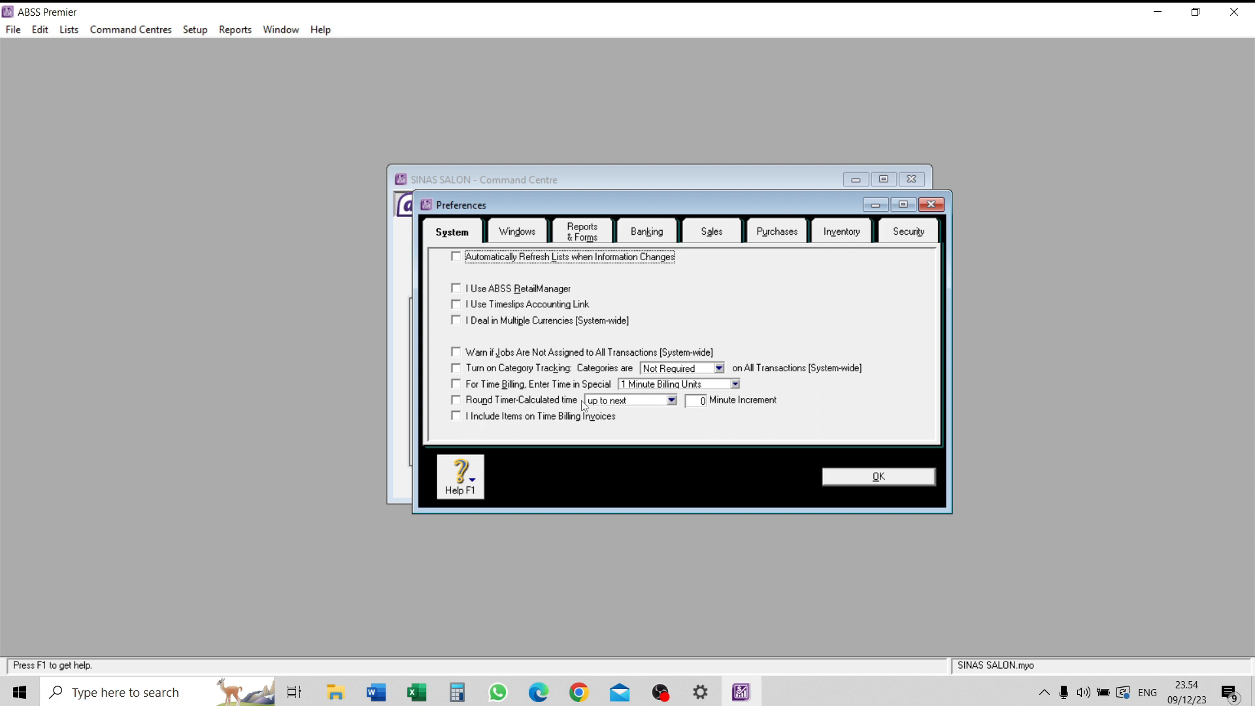
pyautogui.click(565, 322)
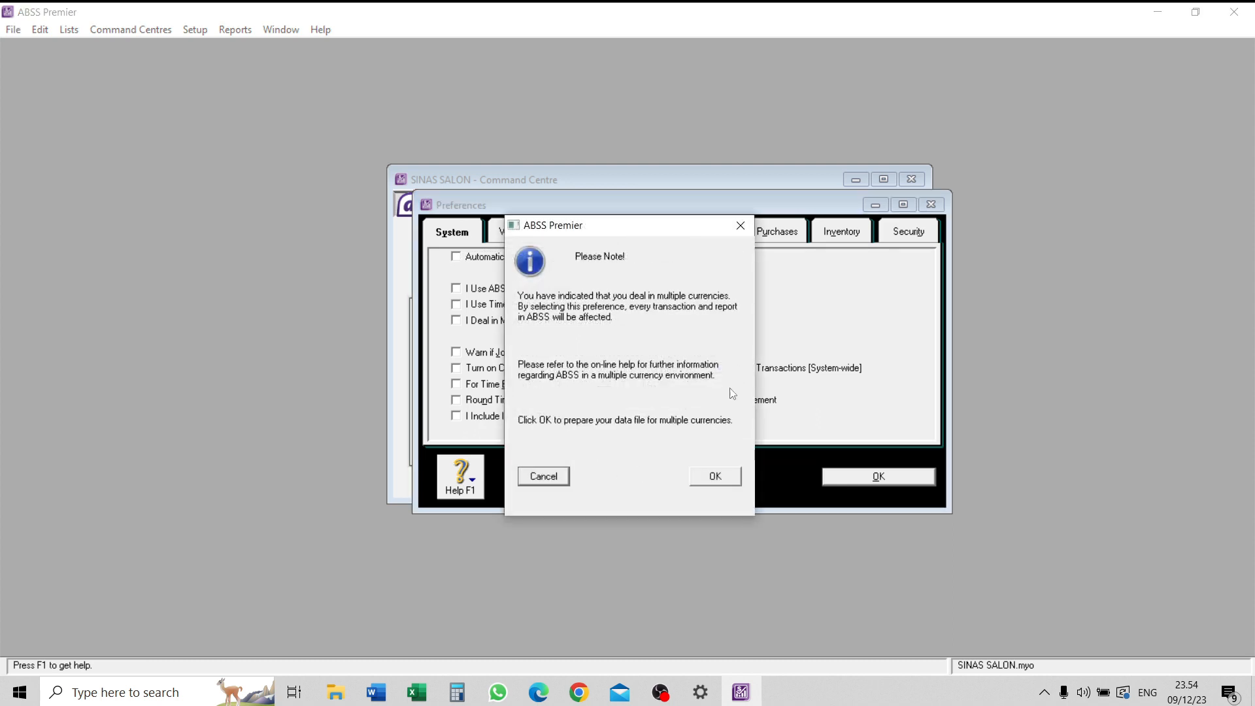
pyautogui.click(715, 476)
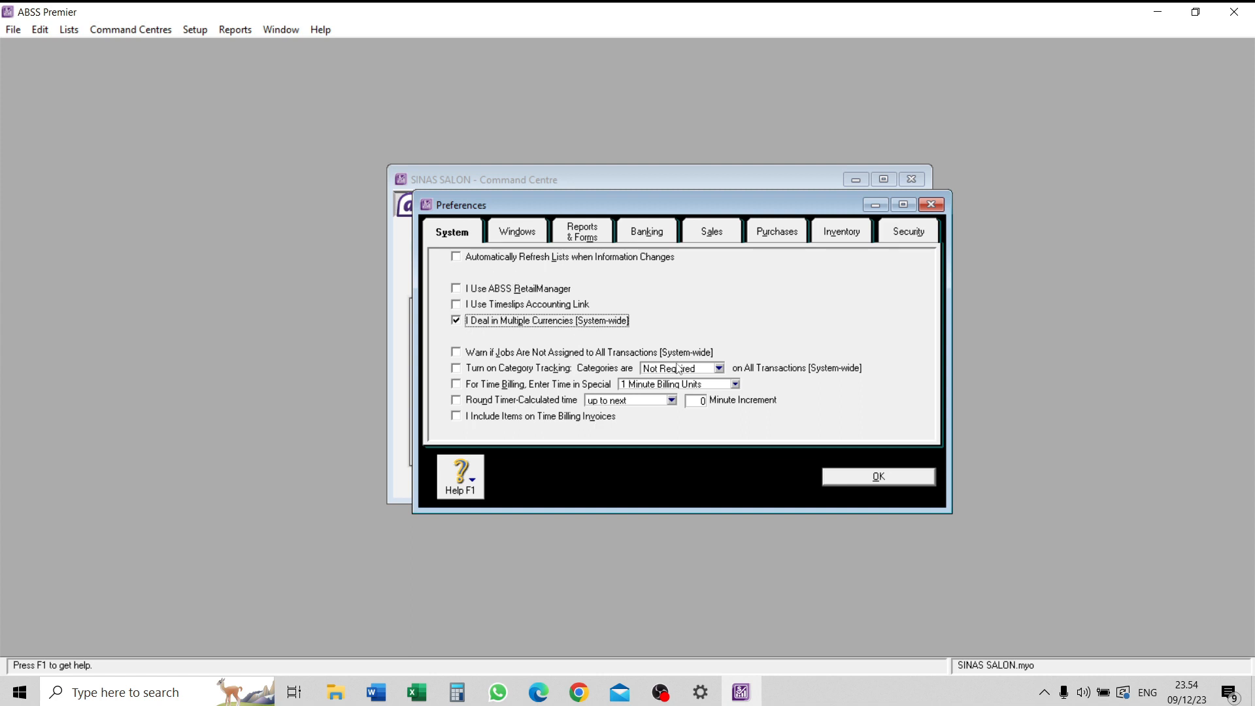
# - Turn off automatic spell checking before recording transactions and enable the warning for duplicate invoice numbers on recorded sales
pyautogui.click(531, 238)
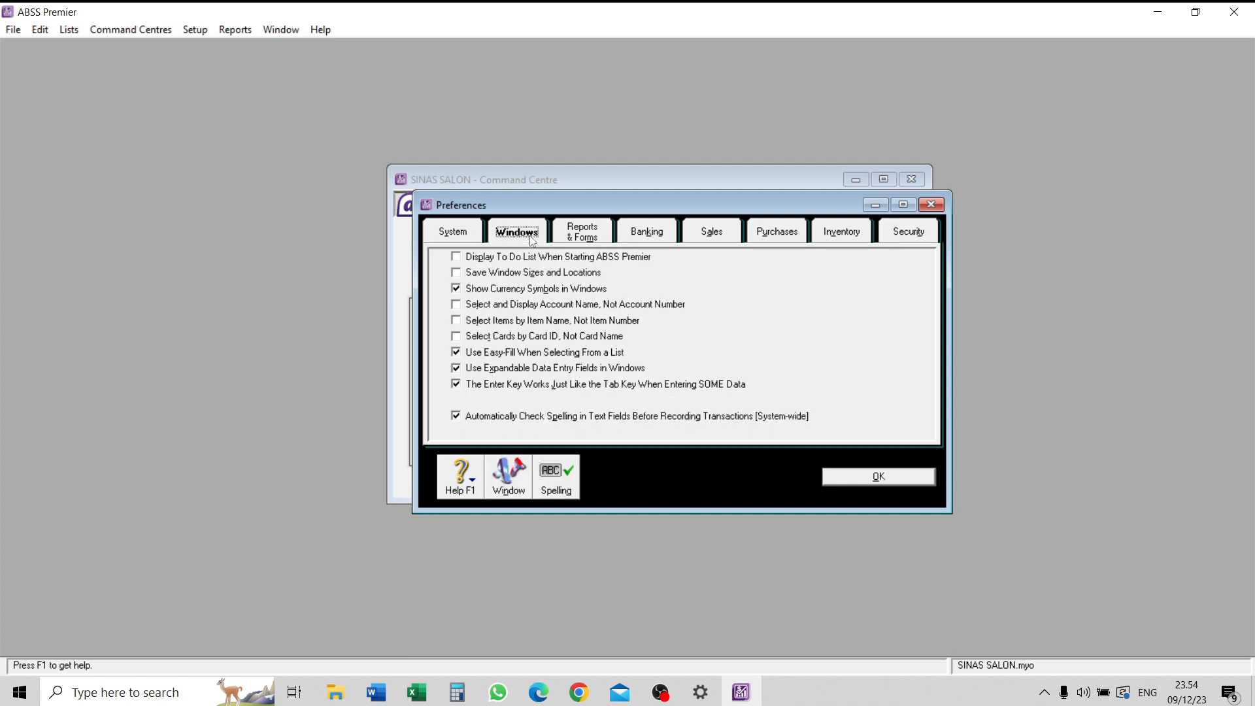
pyautogui.click(518, 419)
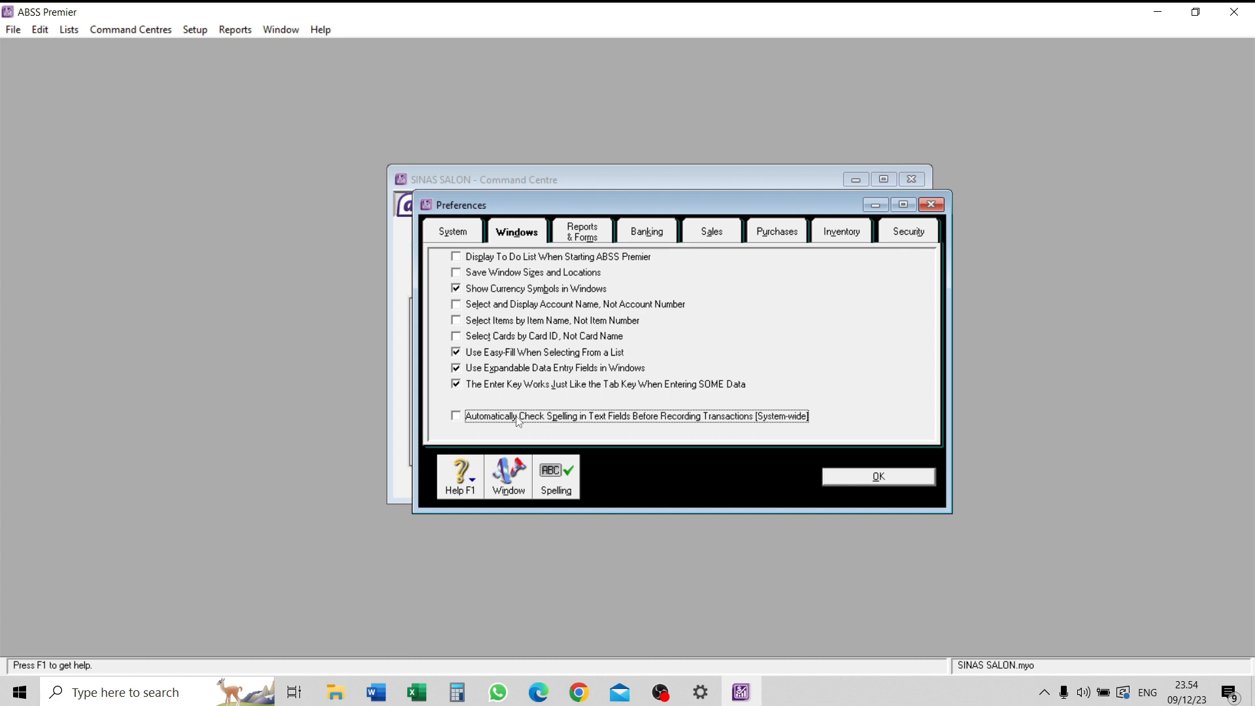
pyautogui.click(712, 236)
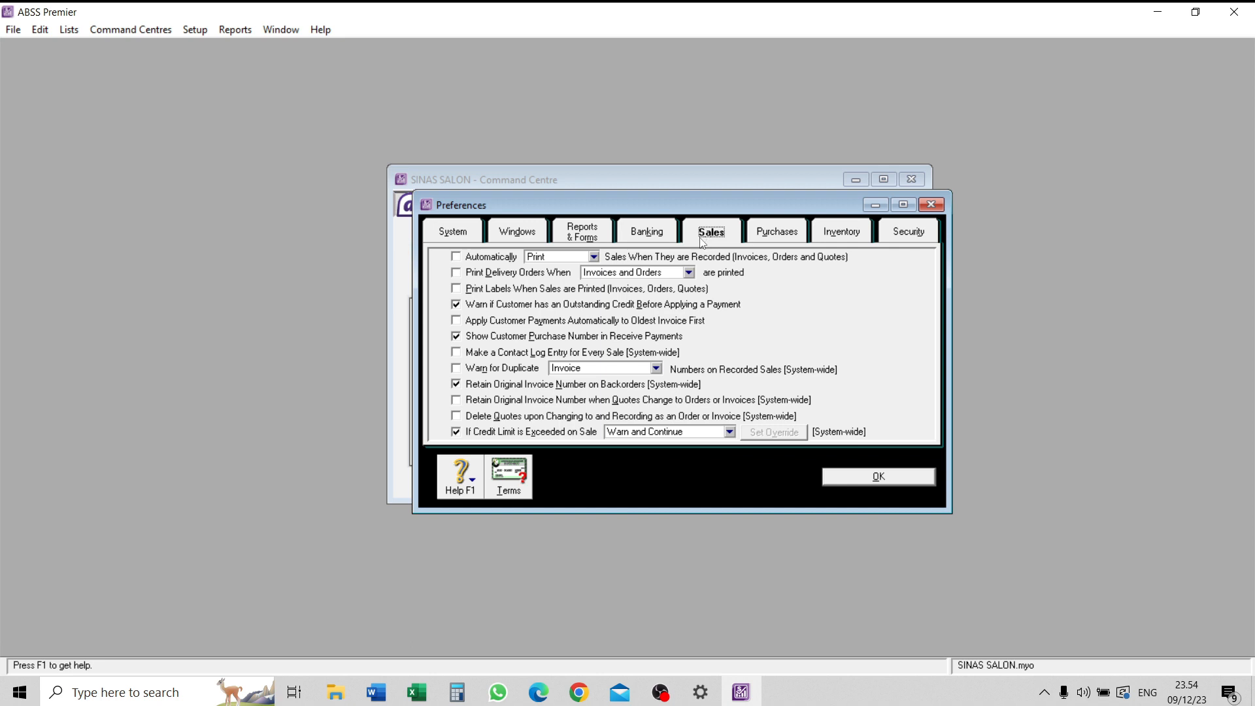
pyautogui.click(514, 373)
# - Set the default customer credit terms to In a Given # of Days, with 10 discount days, 30 balance due days and 2% early-payment discount
pyautogui.click(523, 484)
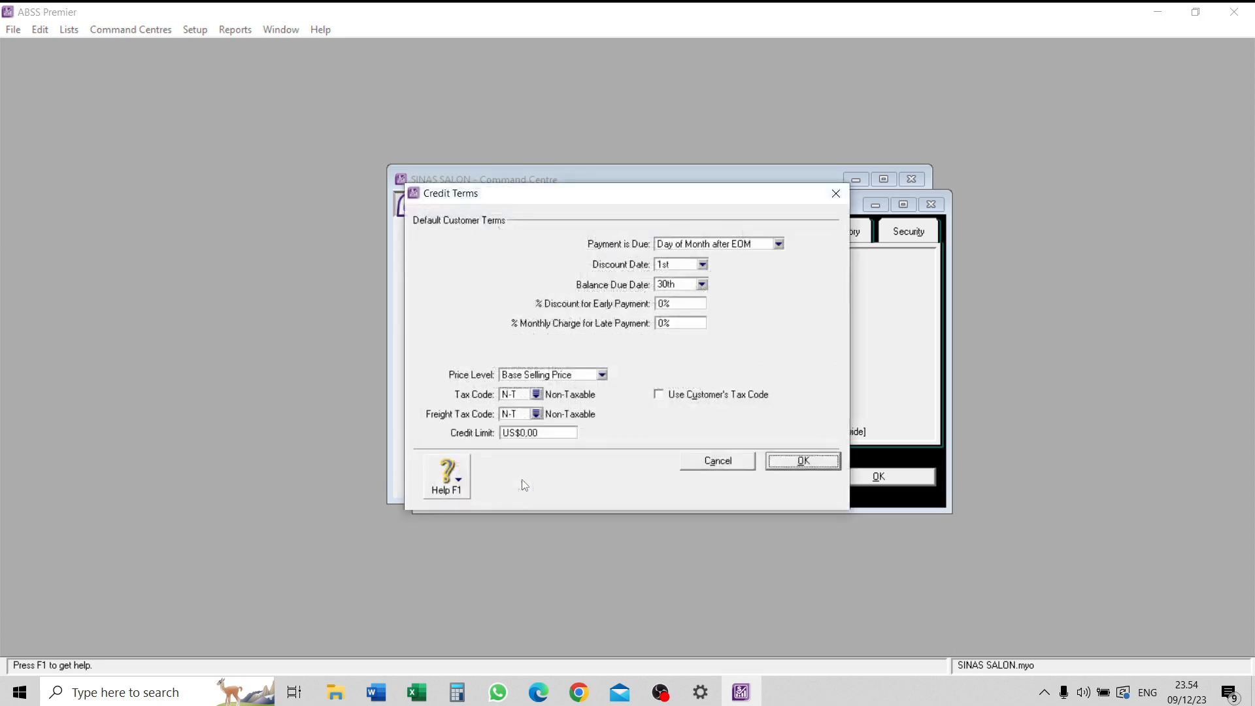
pyautogui.click(714, 249)
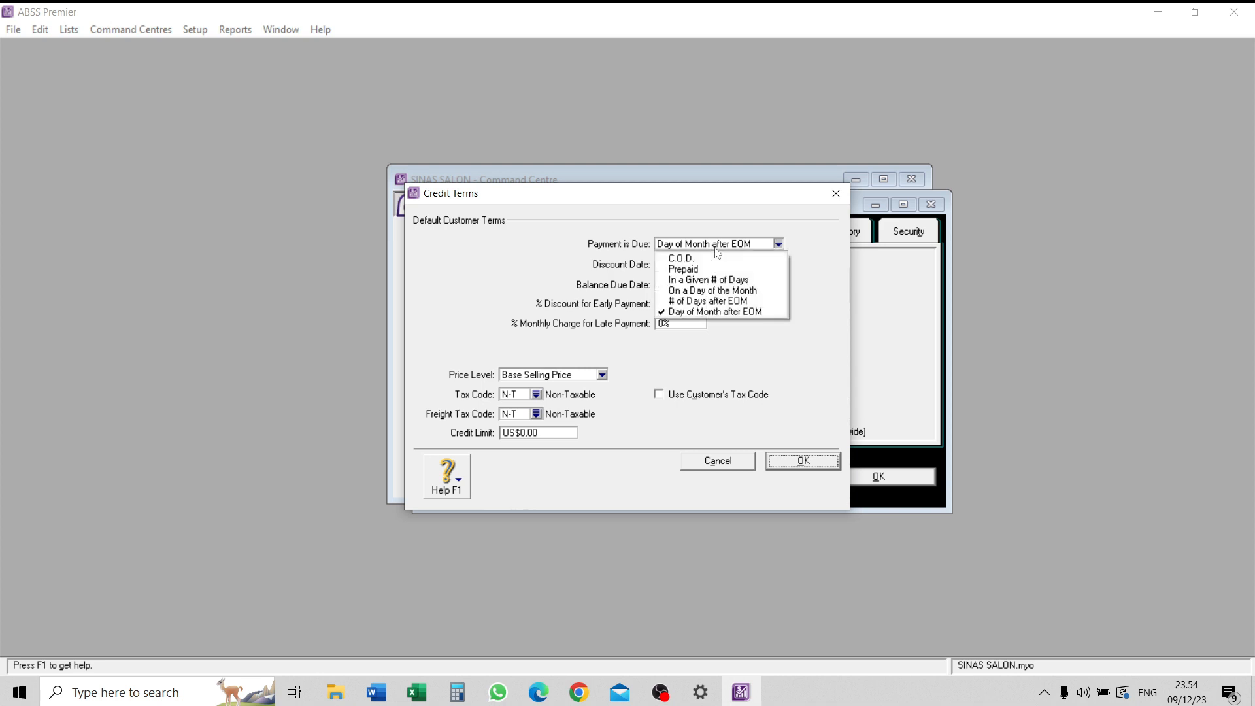
pyautogui.click(711, 280)
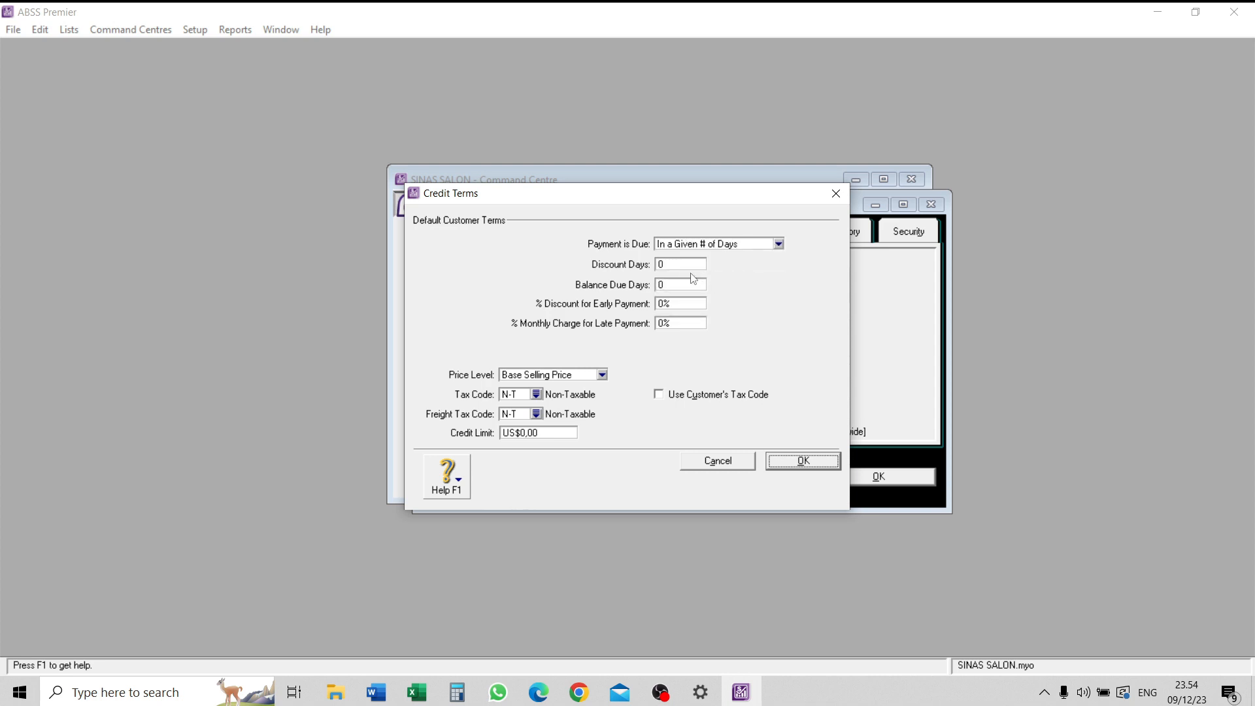
pyautogui.press('Tab')
pyautogui.write('10')
pyautogui.click(679, 284)
pyautogui.write('30')
pyautogui.click(670, 301)
pyautogui.write('2')
pyautogui.click(691, 322)
pyautogui.click(782, 466)
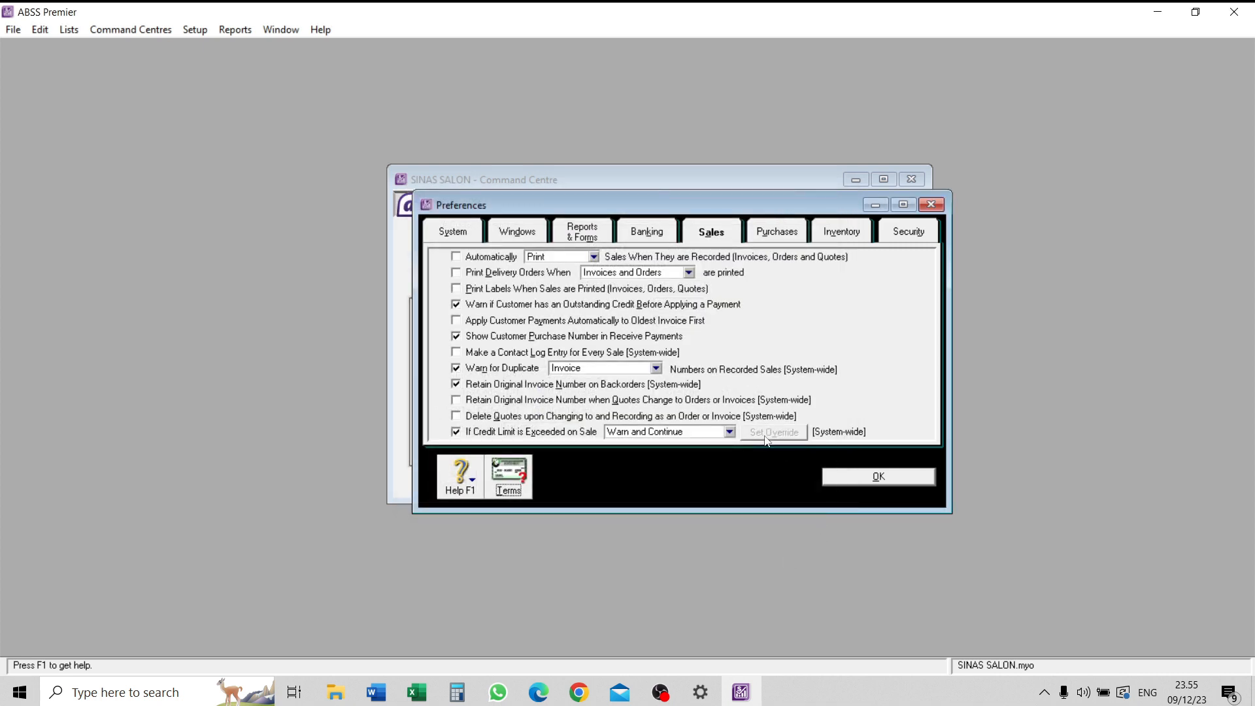
# - Enable the system-wide warning for duplicate purchase order numbers on recorded purchases
pyautogui.click(763, 237)
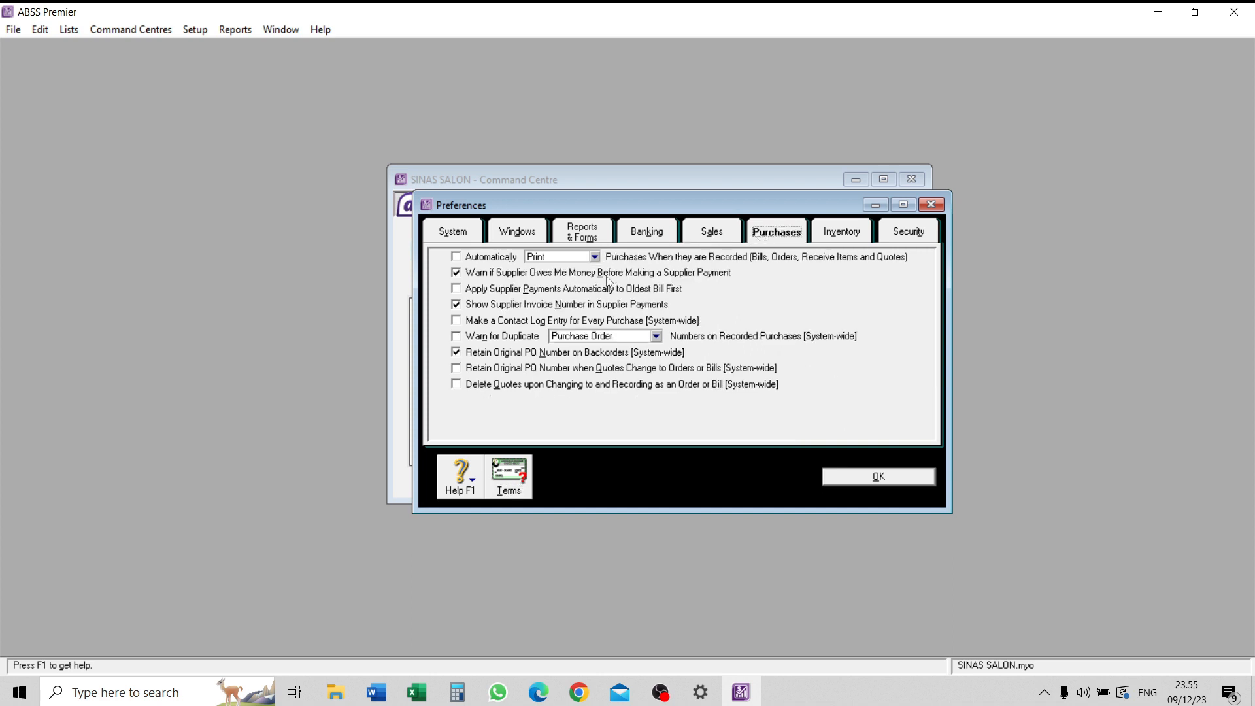
pyautogui.click(499, 339)
# - Add a user ID named SINAS SALON in the security preferences, then accept the user access settings and preferences
pyautogui.click(921, 234)
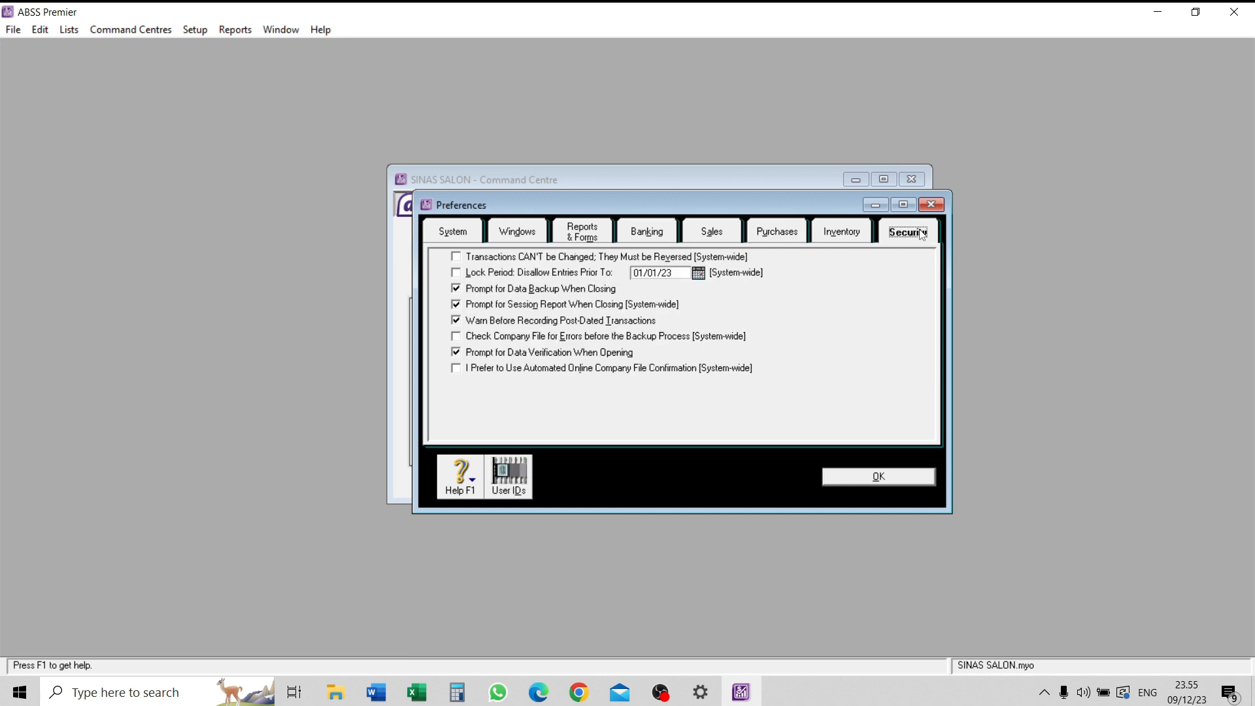
pyautogui.click(523, 472)
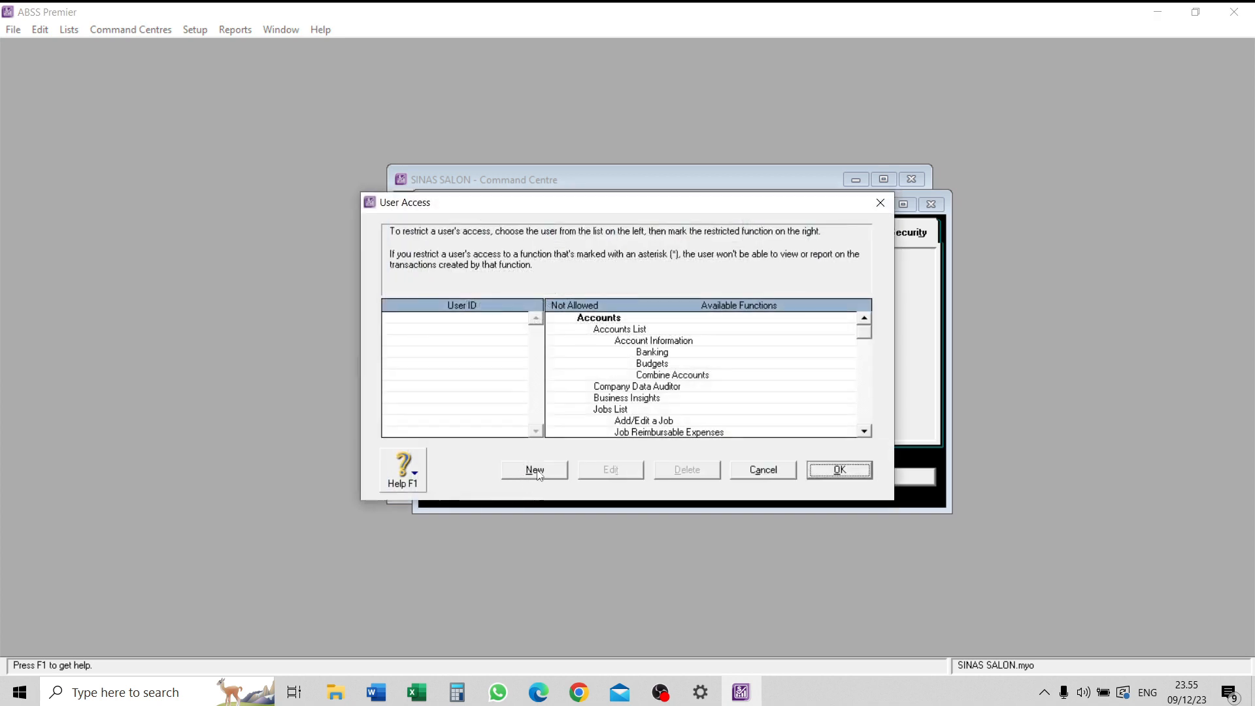
pyautogui.click(536, 469)
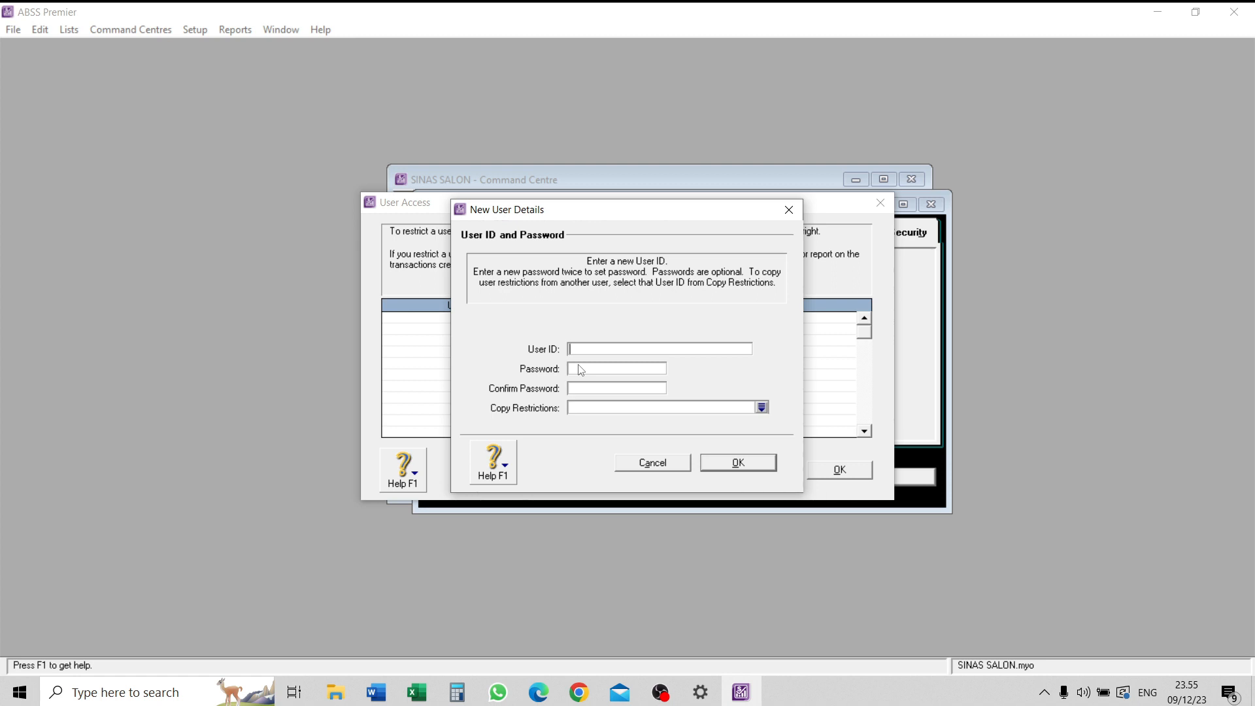
pyautogui.write('SINAS SALON')
pyautogui.click(727, 462)
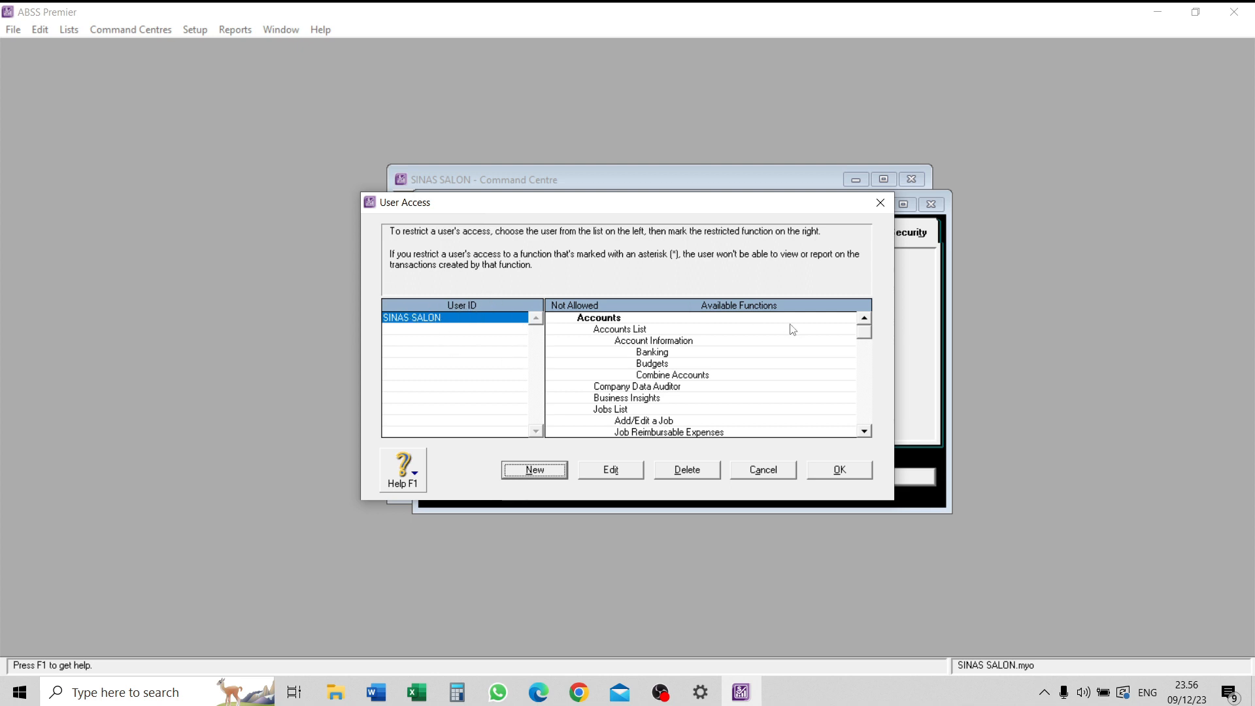
pyautogui.click(839, 470)
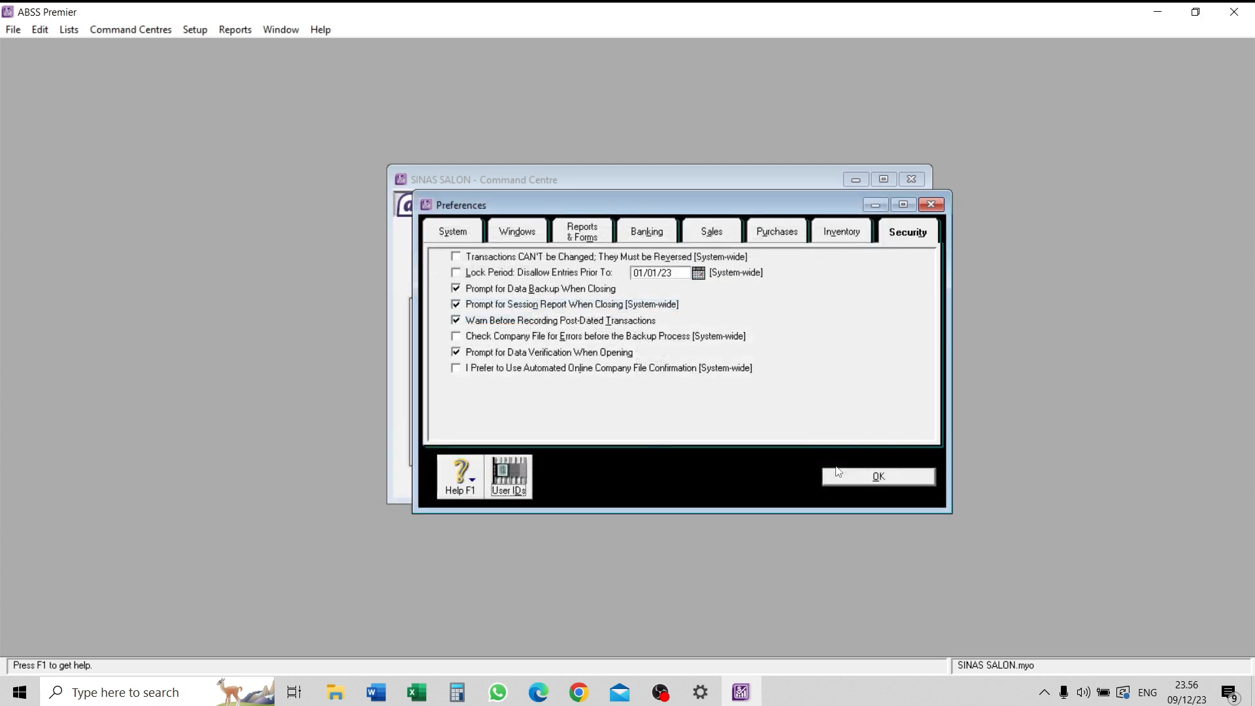
pyautogui.click(841, 472)
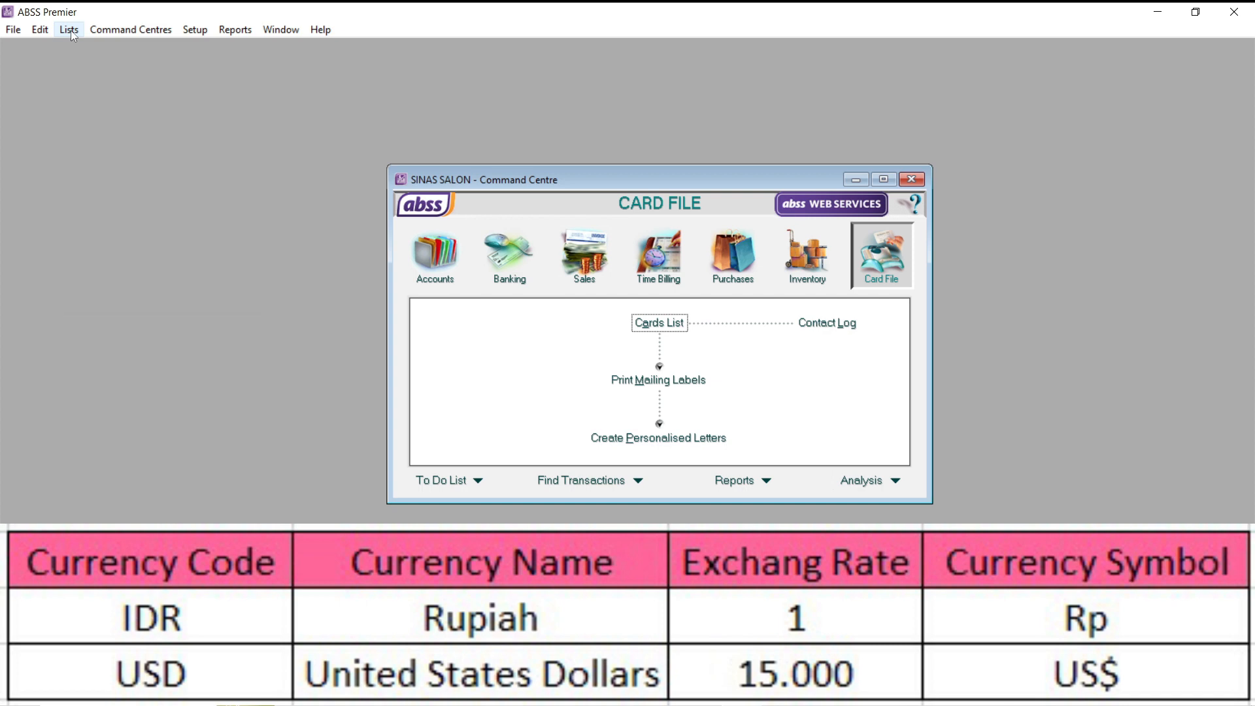
# - Delete every currency from the Currencies List except United States Dollars (Local)
pyautogui.click(70, 30)
pyautogui.click(127, 298)
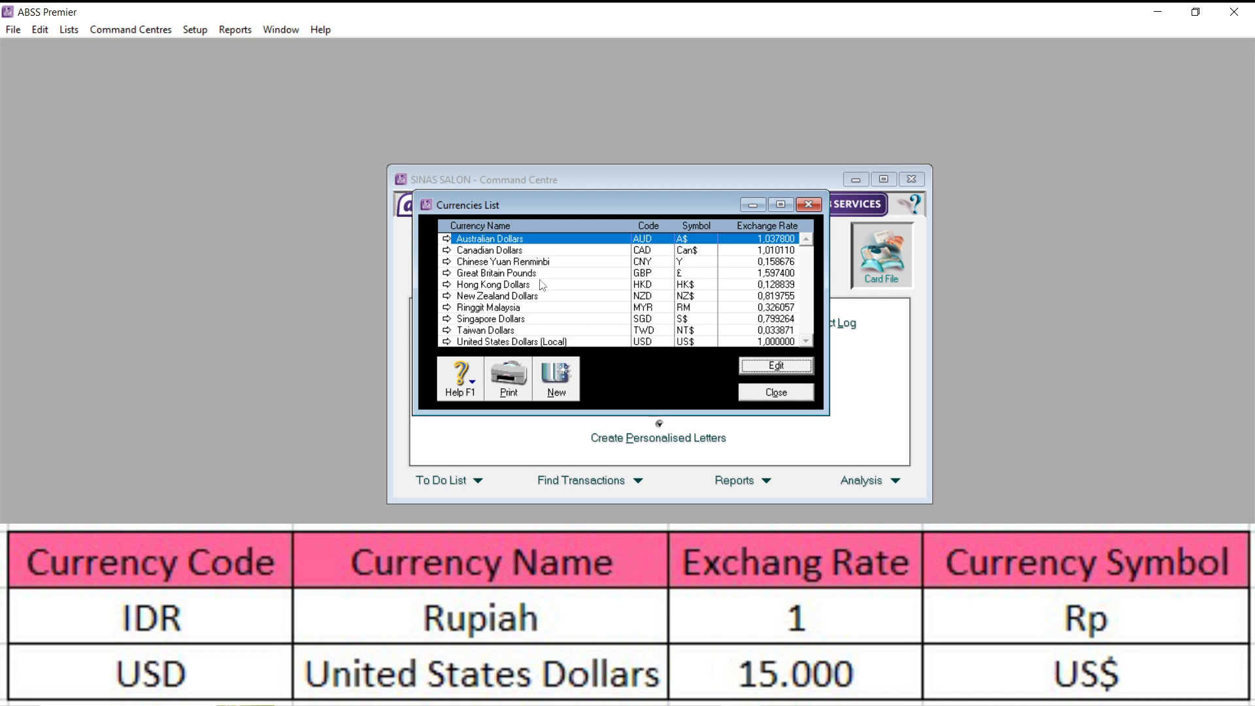
pyautogui.rightClick(465, 243)
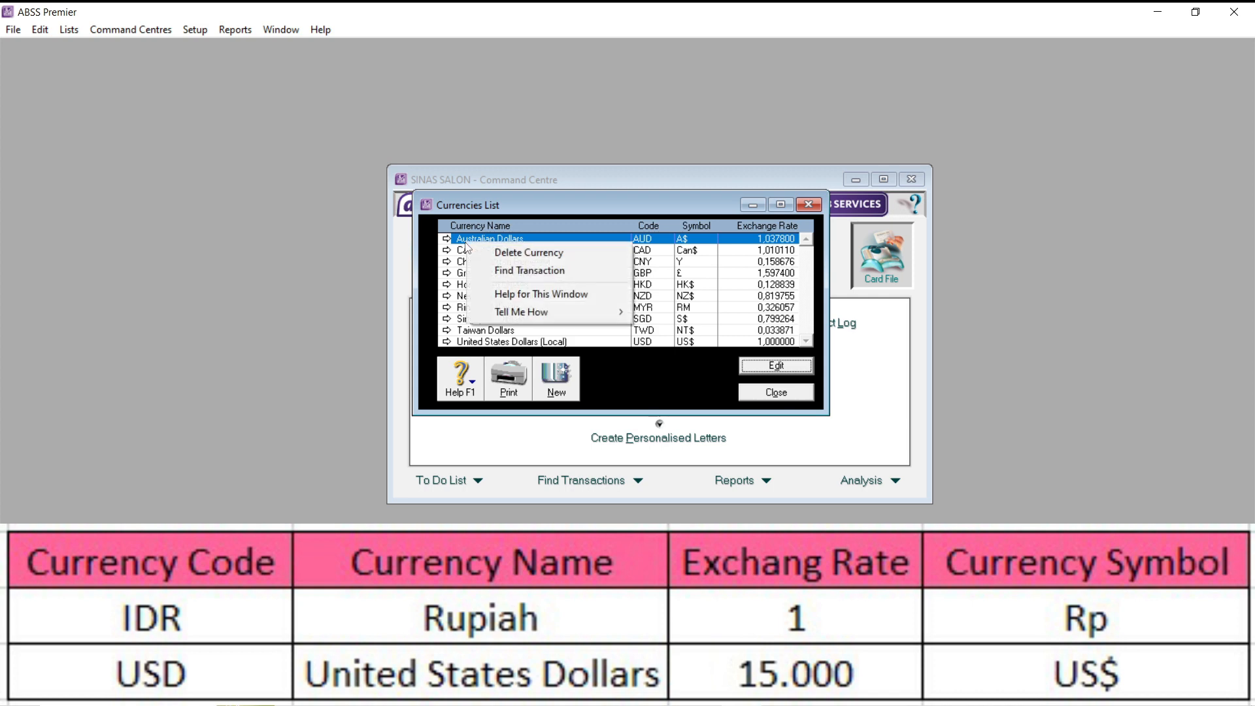
pyautogui.click(501, 252)
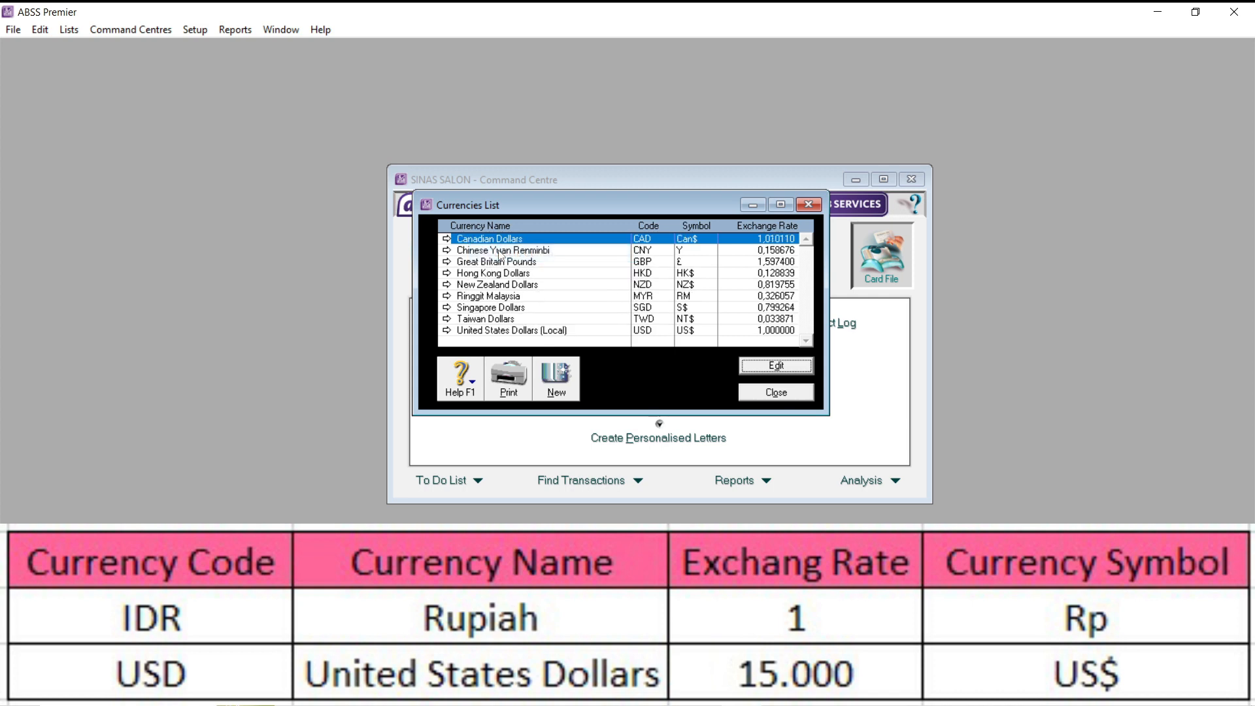
pyautogui.rightClick(503, 242)
pyautogui.click(515, 251)
pyautogui.rightClick(523, 243)
pyautogui.click(538, 251)
pyautogui.rightClick(537, 240)
pyautogui.click(546, 249)
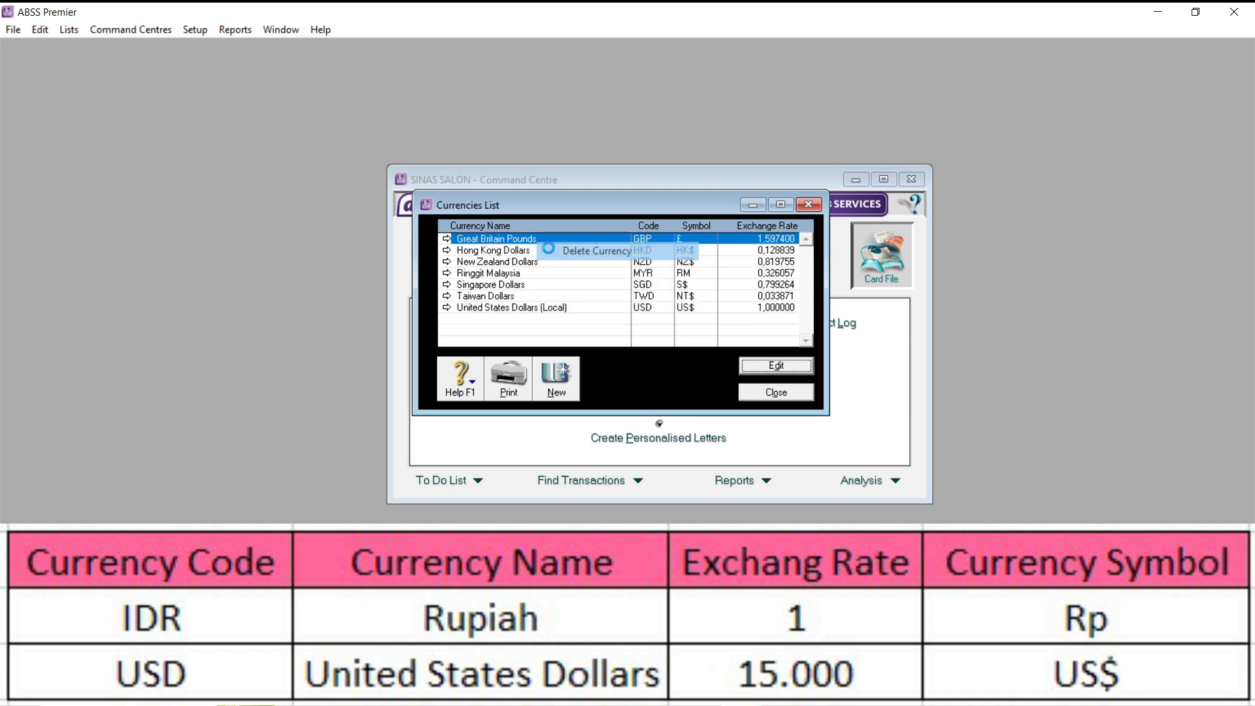
pyautogui.rightClick(539, 240)
pyautogui.click(548, 248)
pyautogui.rightClick(542, 240)
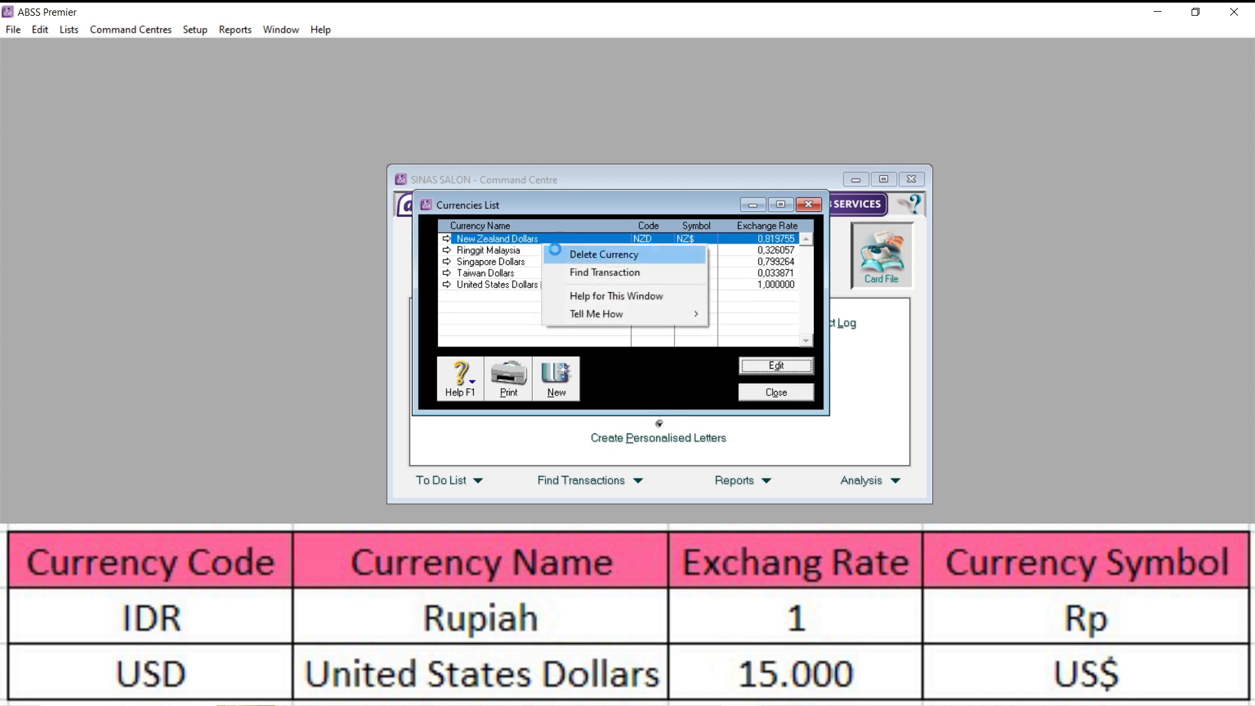
pyautogui.click(551, 252)
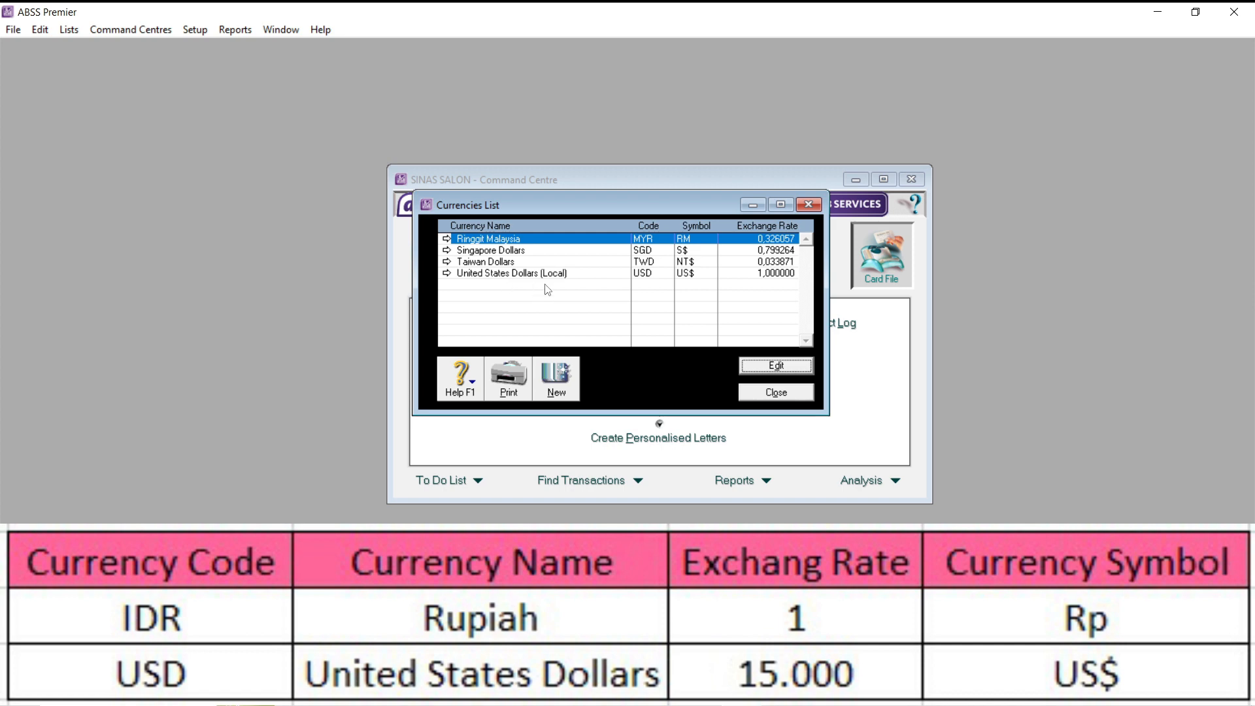
pyautogui.rightClick(553, 239)
pyautogui.click(571, 245)
pyautogui.click(515, 251)
pyautogui.rightClick(523, 240)
pyautogui.click(546, 248)
pyautogui.rightClick(524, 240)
pyautogui.click(546, 248)
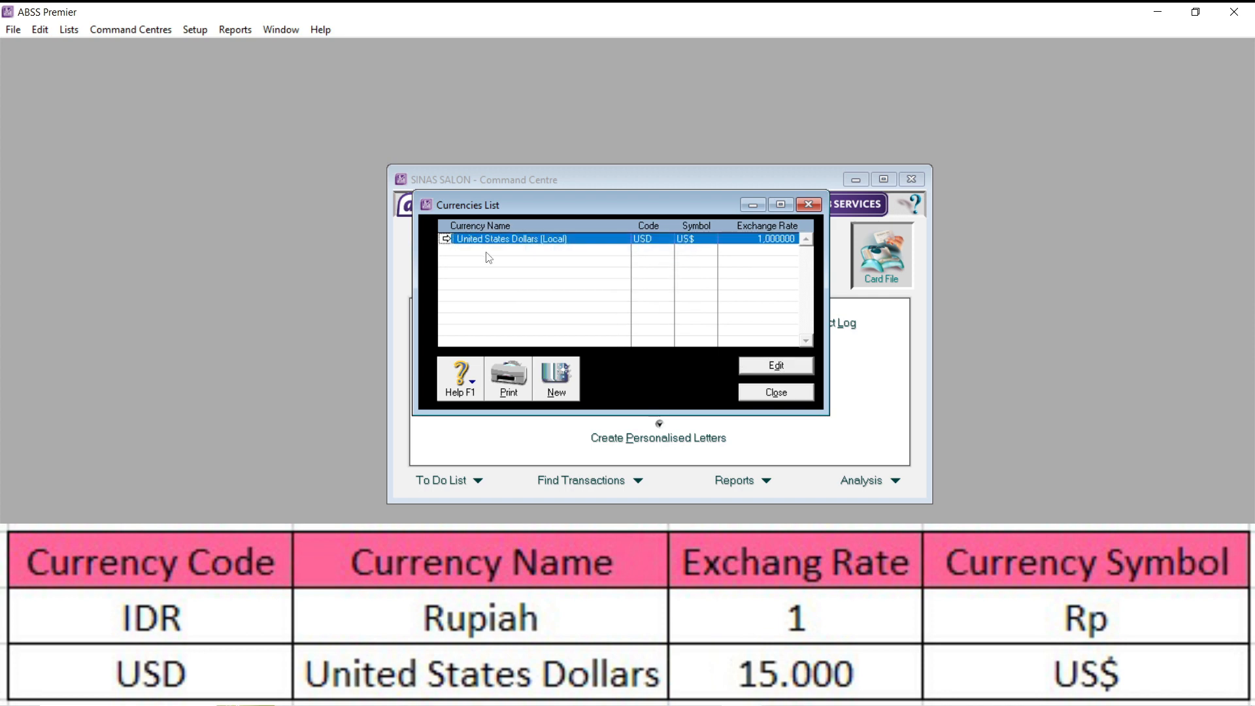
# - Change the local currency's code to IDR and its name to Rupiah
pyautogui.click(446, 239)
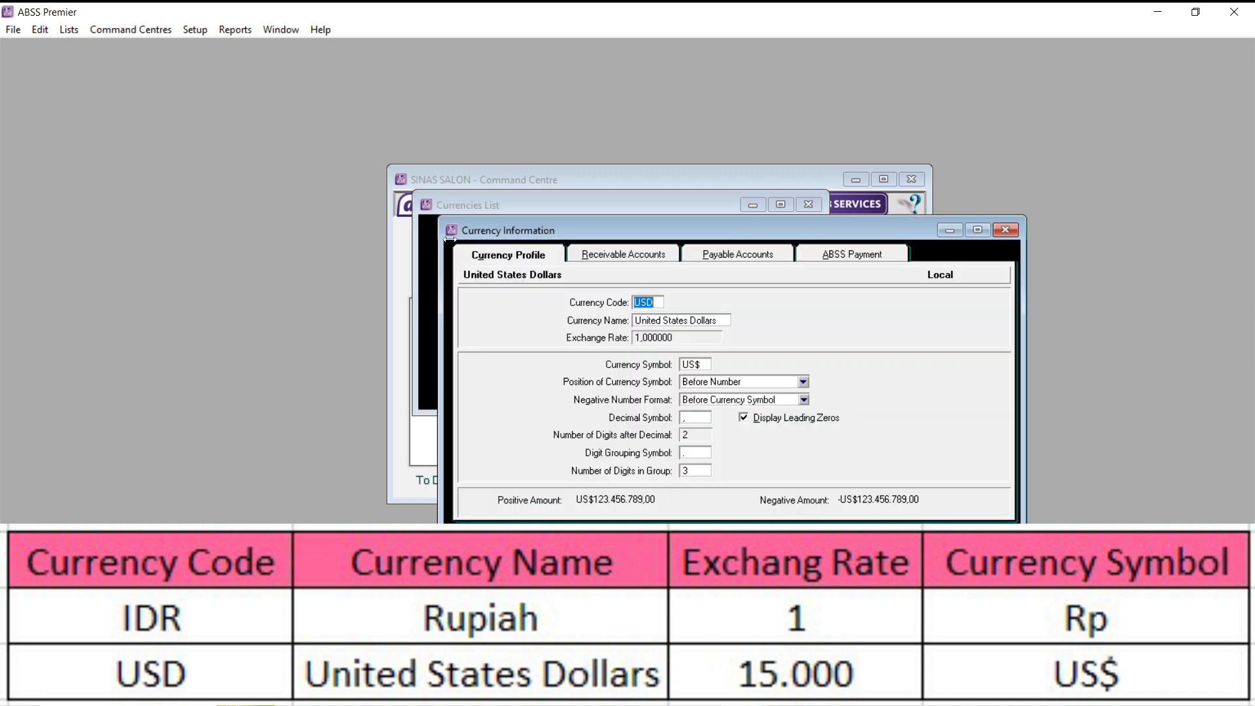
pyautogui.press('capslock')
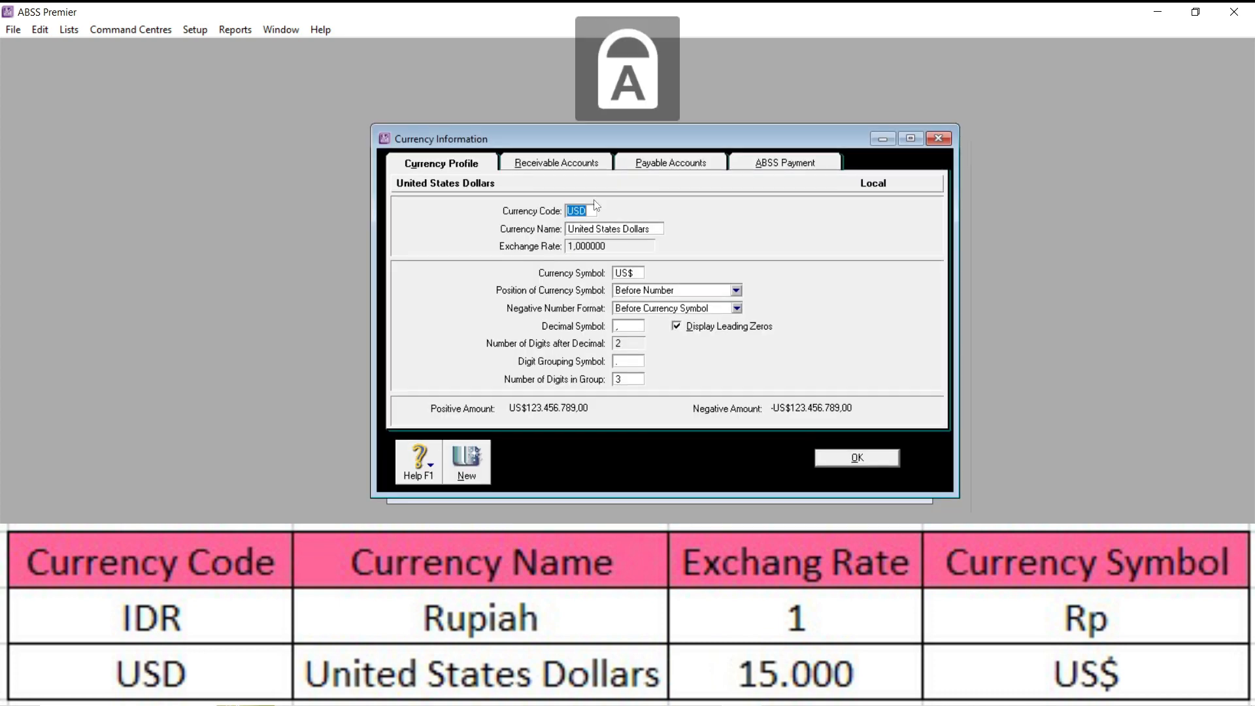
pyautogui.write('IDR')
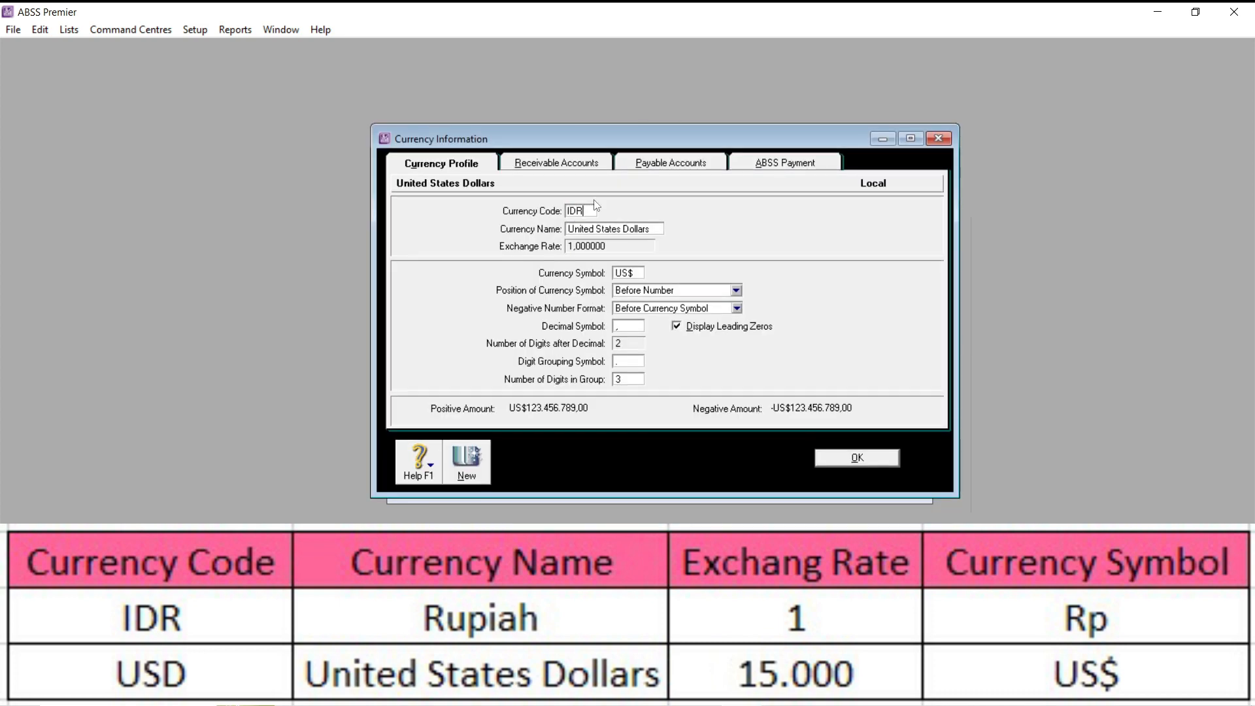
pyautogui.click(609, 230)
pyautogui.press('capslock')
pyautogui.press('capslock')
pyautogui.write('rUPIAH')
pyautogui.moveTo(614, 230); pyautogui.dragTo(529, 233)
pyautogui.press('capslock')
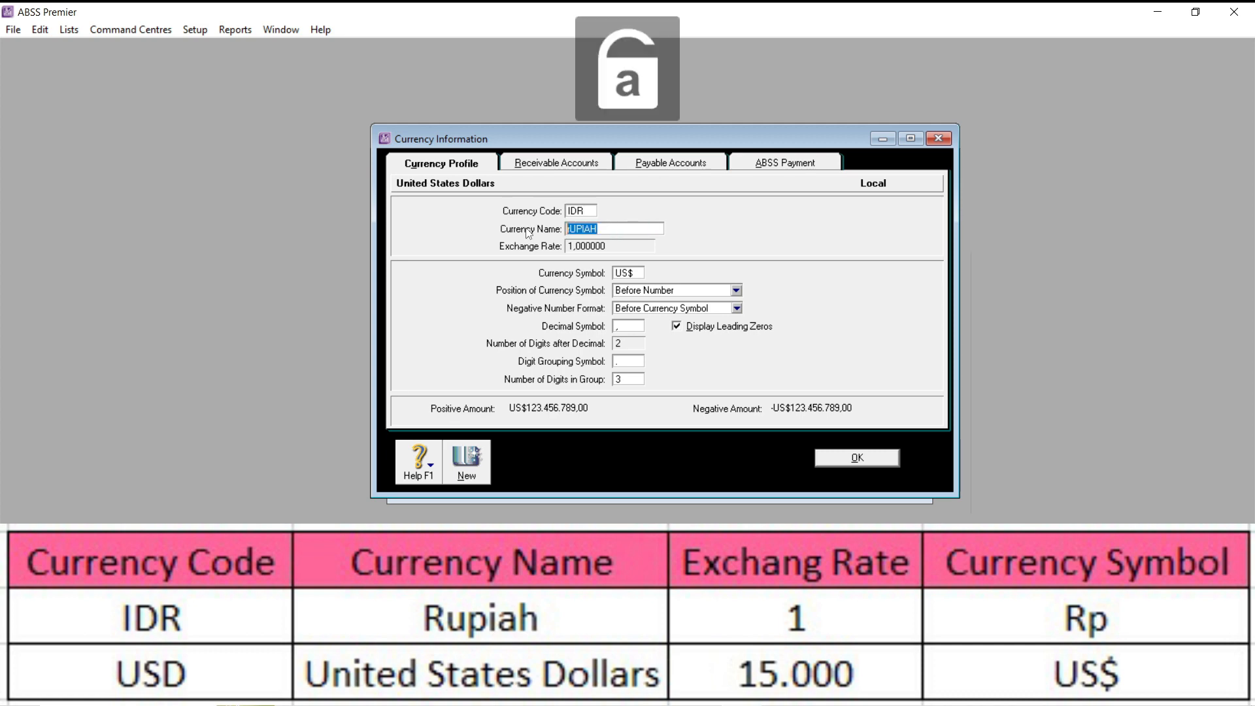
pyautogui.write('Rupiah')
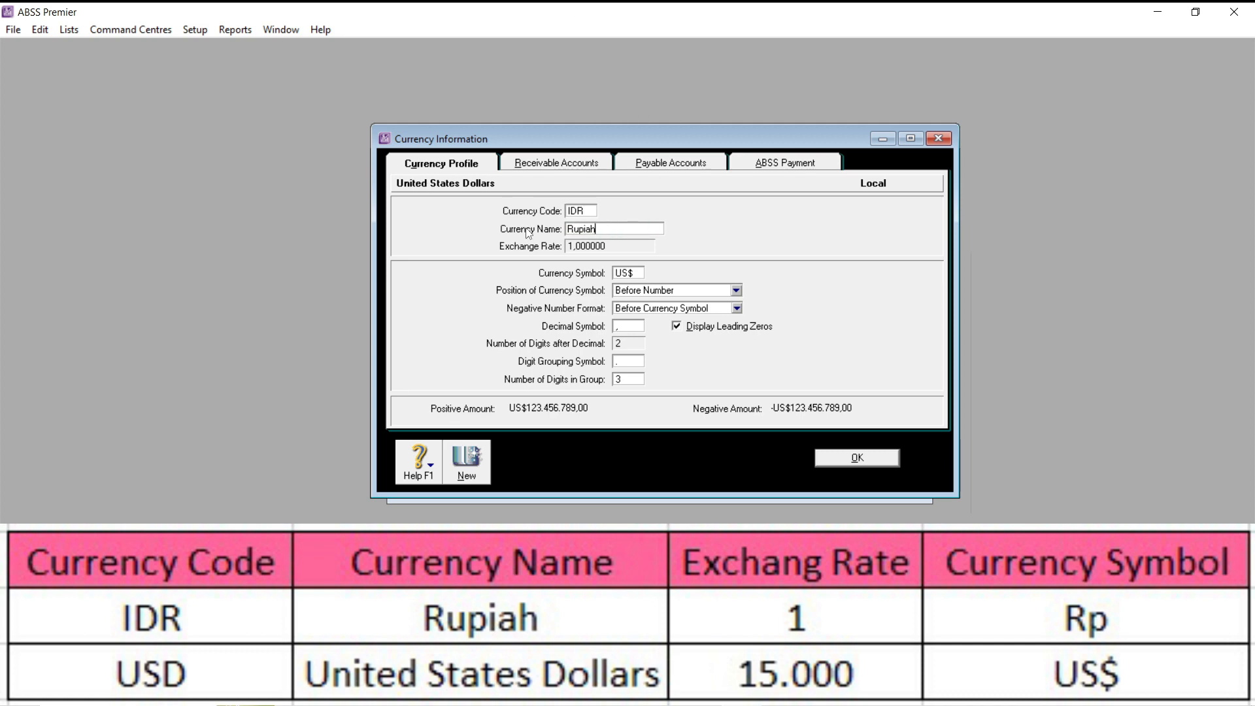
# - Set the Rupiah currency's symbol to Rp and its negative number format to Parenthesis, and save the profile
pyautogui.click(629, 273)
pyautogui.press('capslock')
pyautogui.write('R')
pyautogui.press('capslock')
pyautogui.write('p')
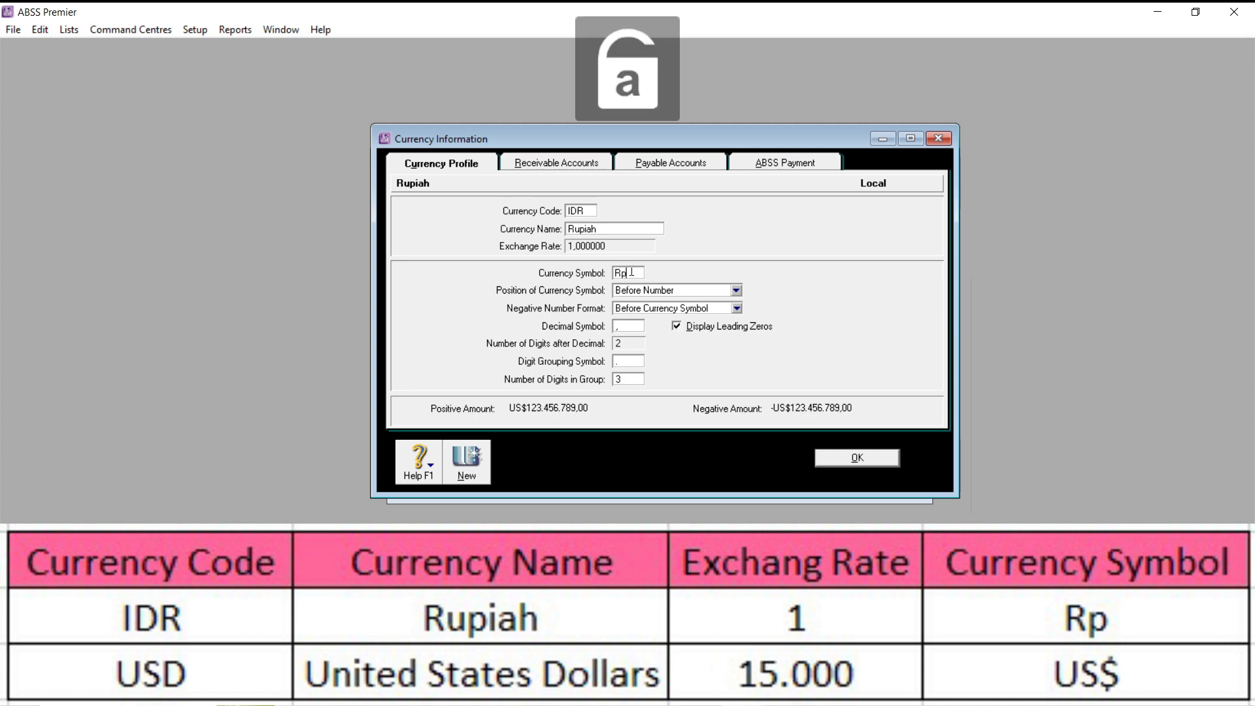
pyautogui.click(668, 309)
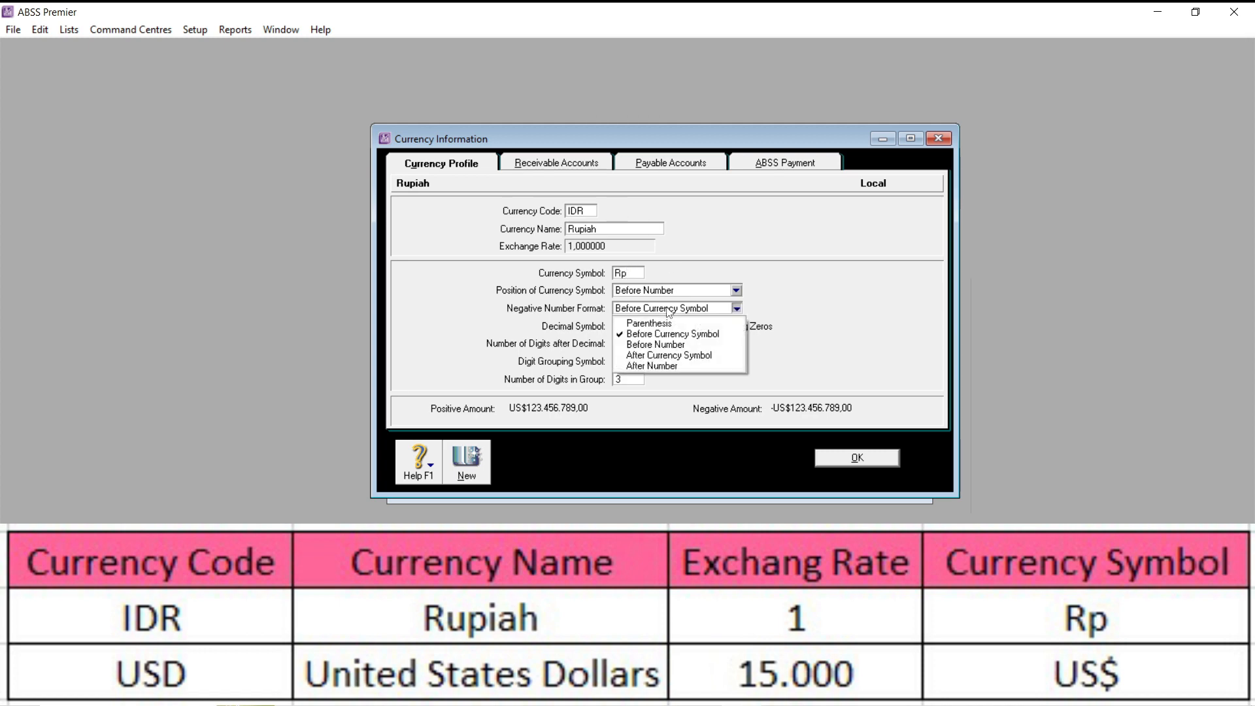
pyautogui.click(660, 322)
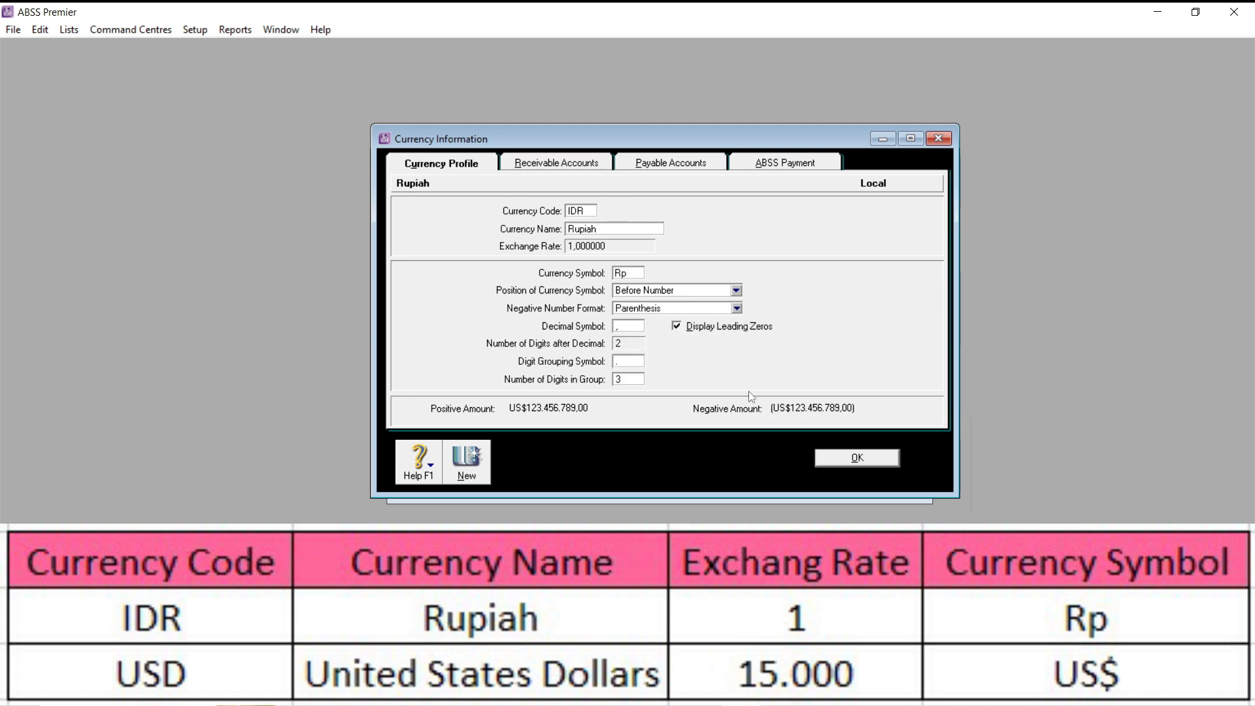
pyautogui.click(853, 460)
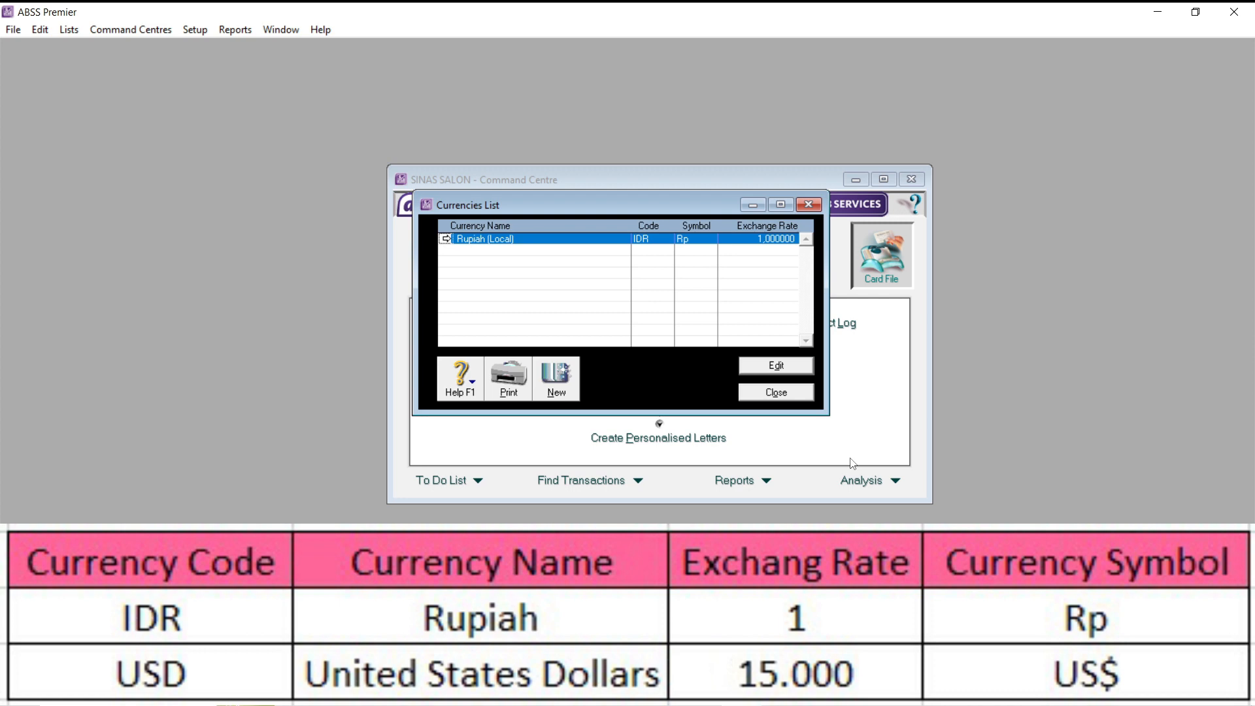
# - Start a new currency with the code USD and the name United States Dollars
pyautogui.click(562, 370)
pyautogui.press('capslock')
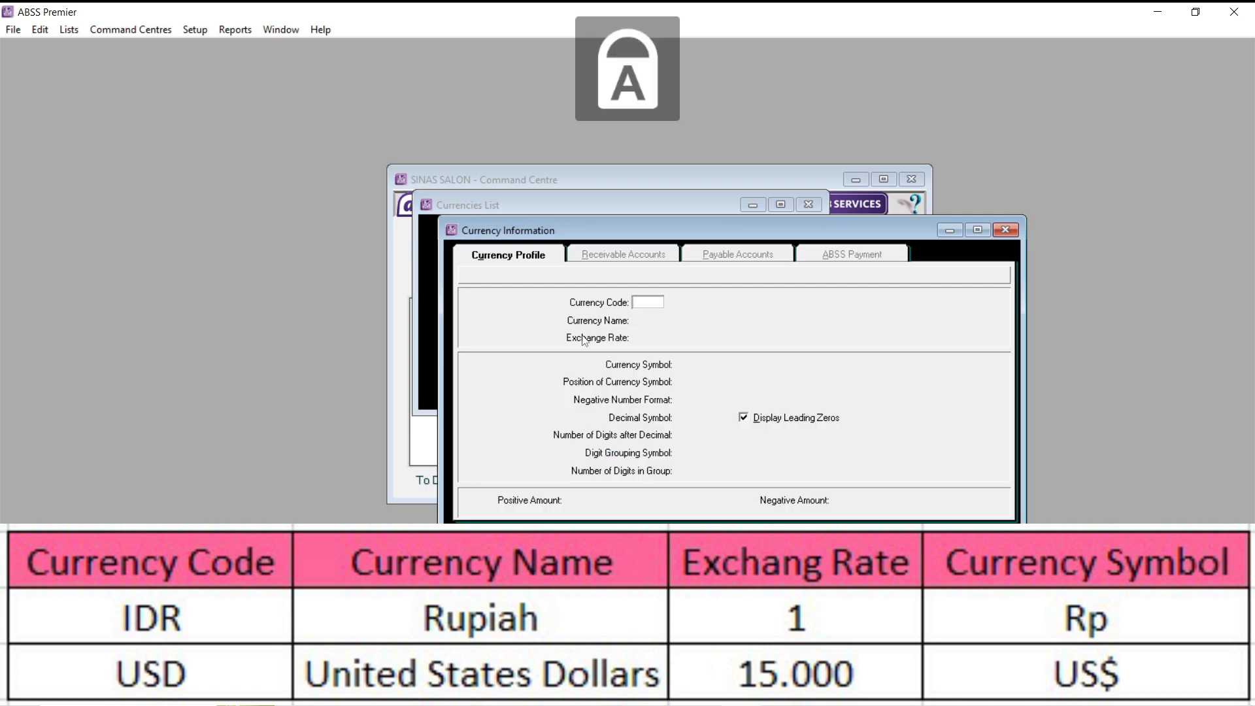
pyautogui.write('USD')
pyautogui.press('Tab')
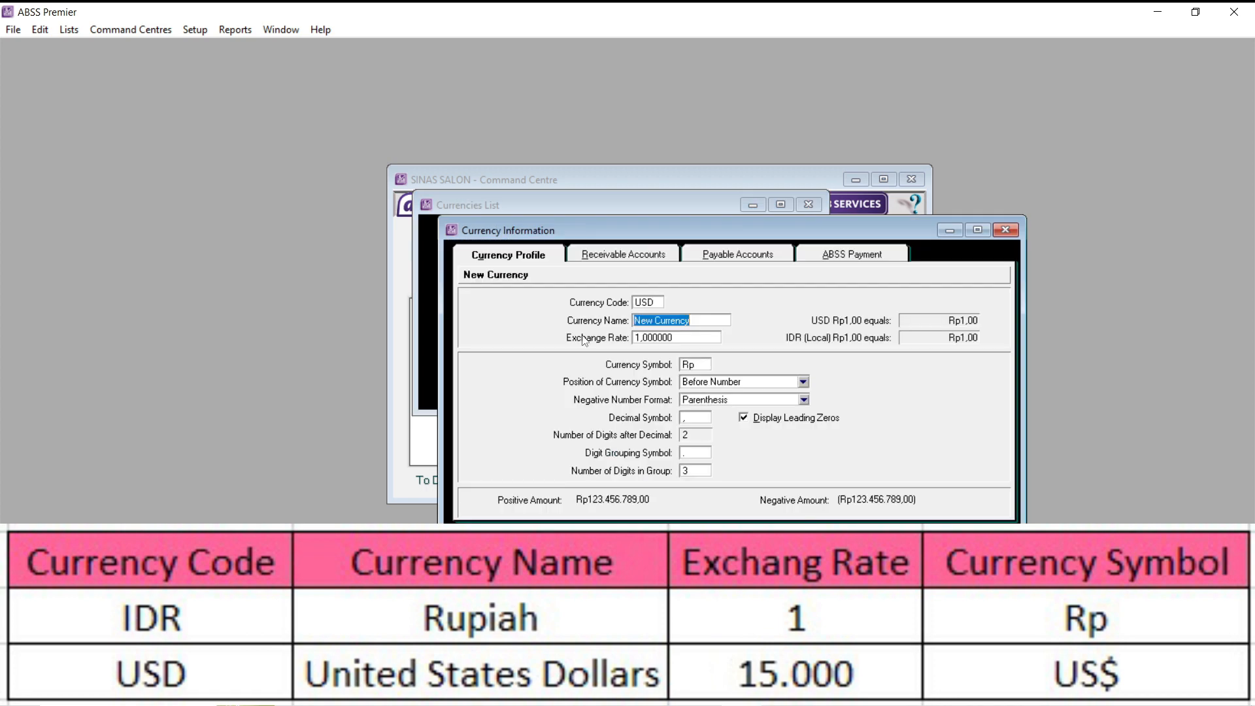
pyautogui.press('capslock')
pyautogui.write('United States')
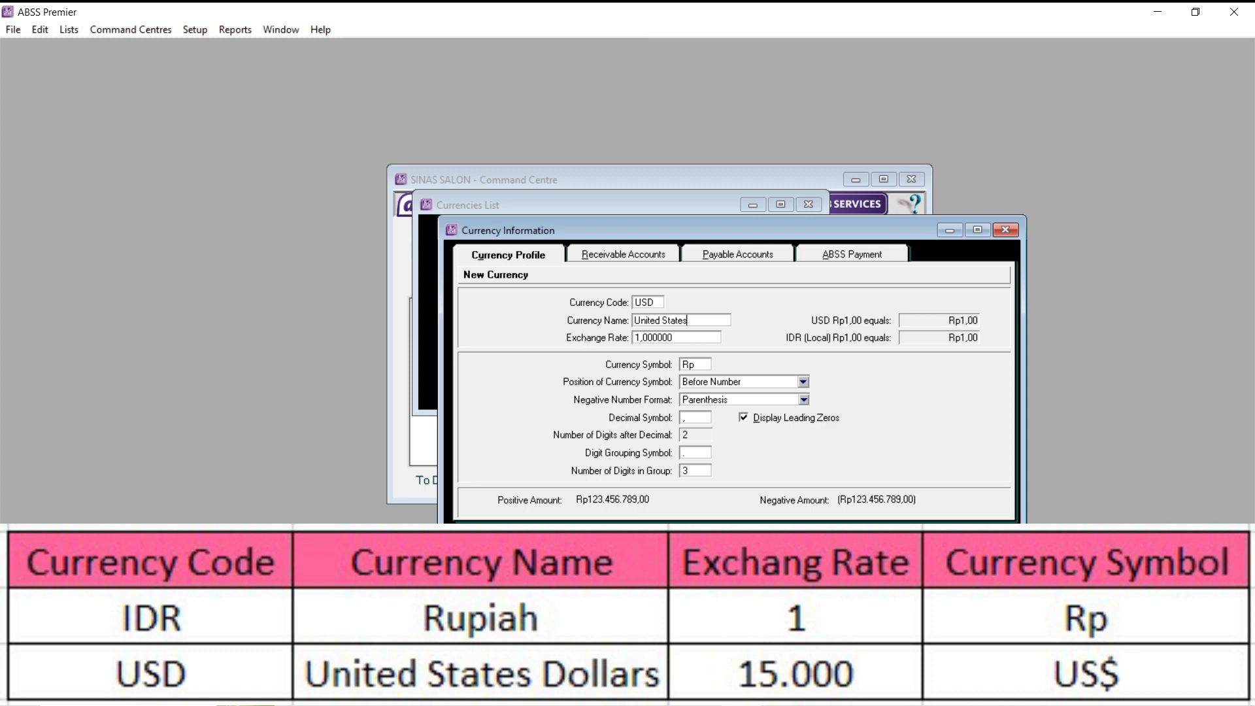
pyautogui.press('capslock')
pyautogui.write('D')
pyautogui.press('capslock')
pyautogui.write('ollars')
# - Give the United States Dollars an exchange rate of 15000 and the symbol US$, then save it and close the Currencies List
pyautogui.click(656, 337)
pyautogui.write('15000')
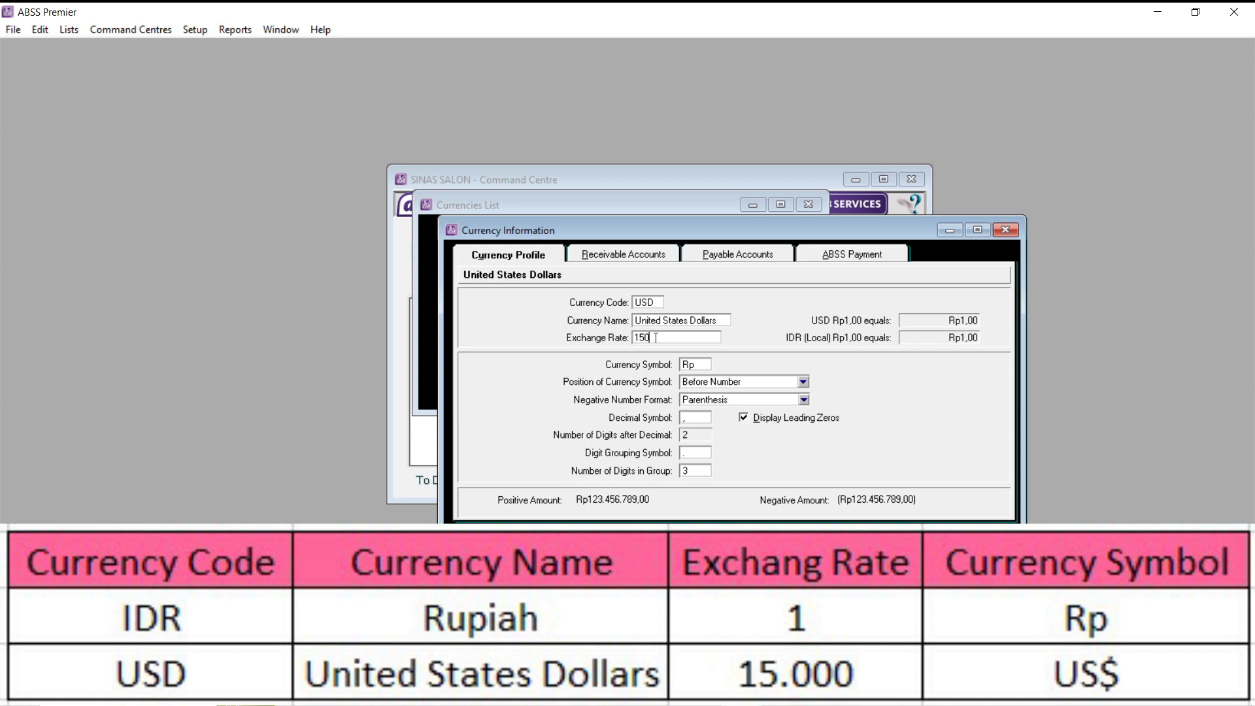
pyautogui.click(701, 365)
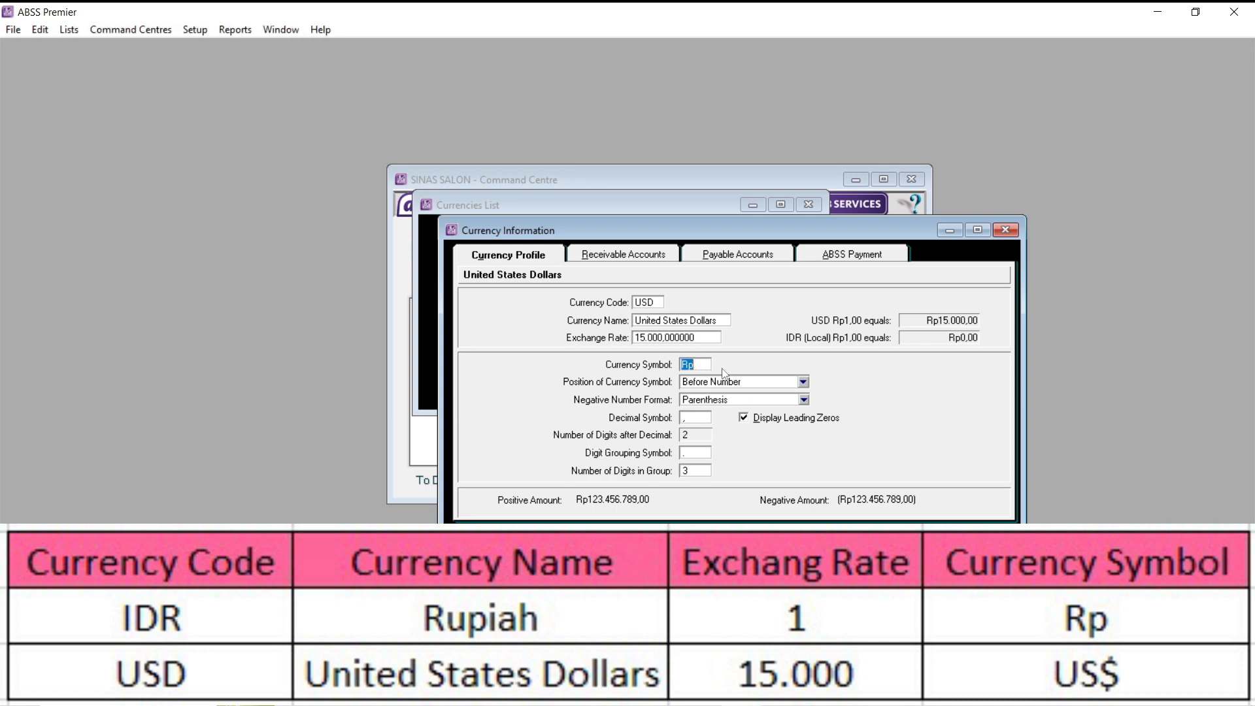
pyautogui.write('US$')
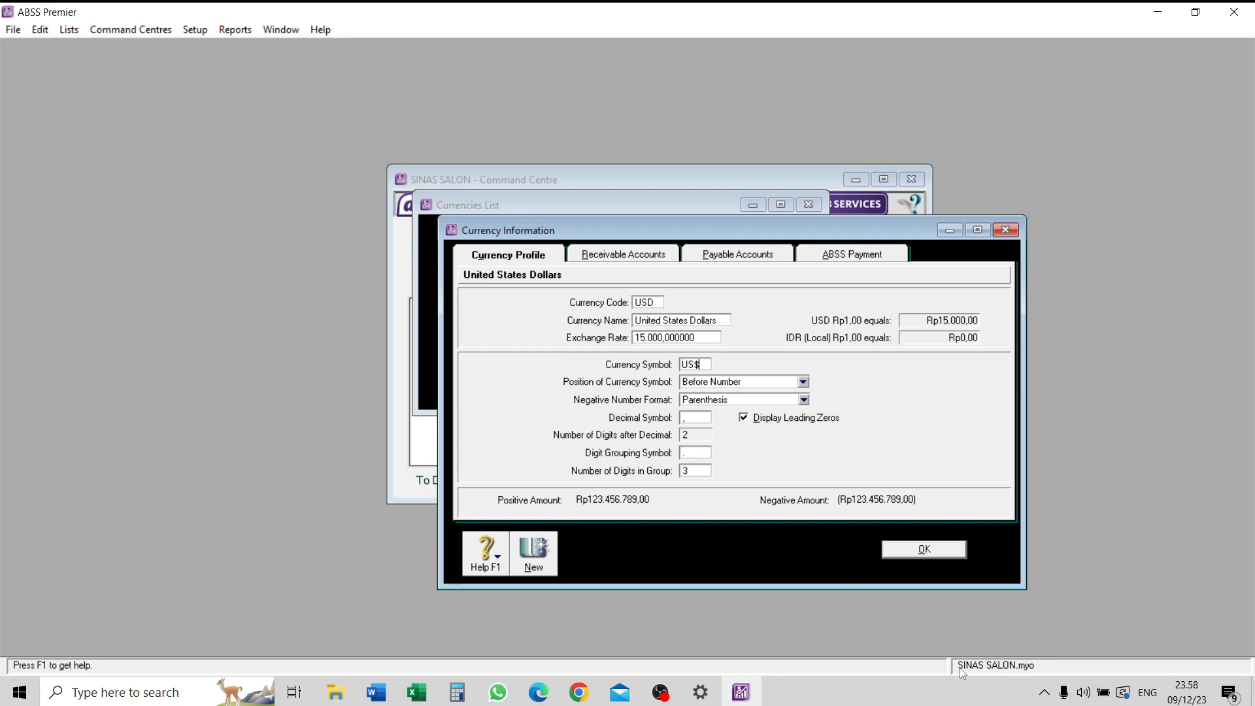
pyautogui.click(933, 551)
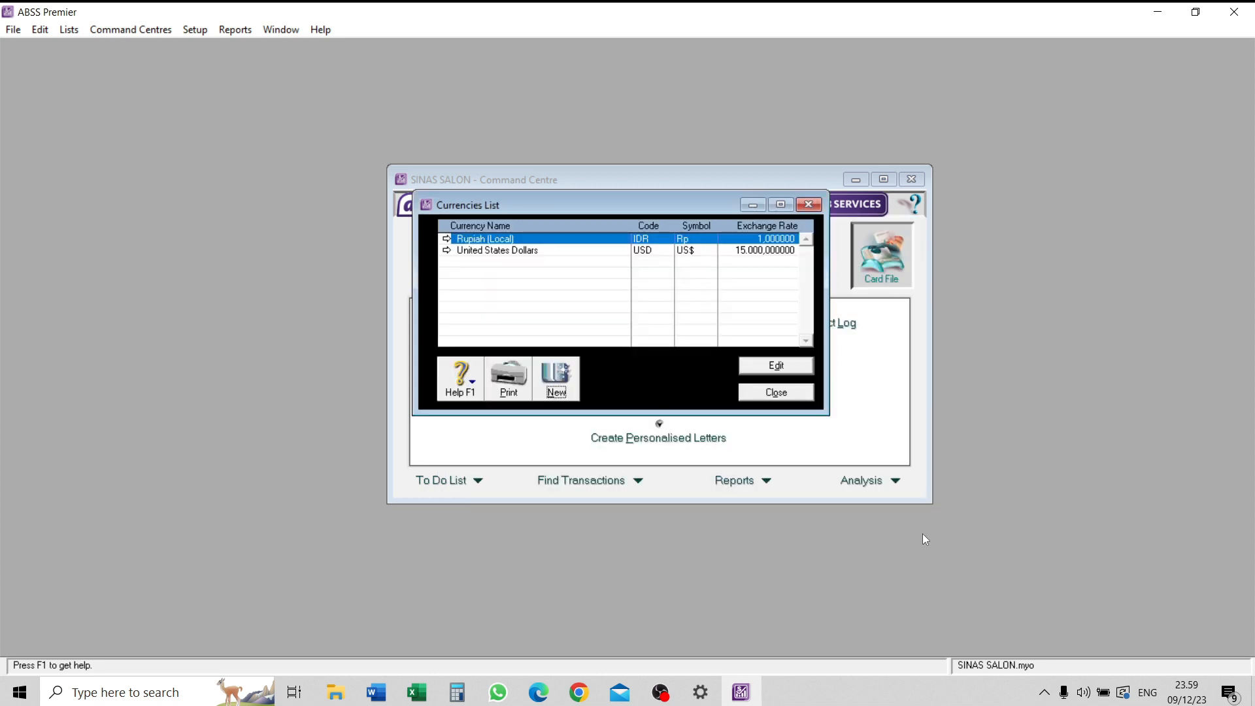
pyautogui.click(810, 395)
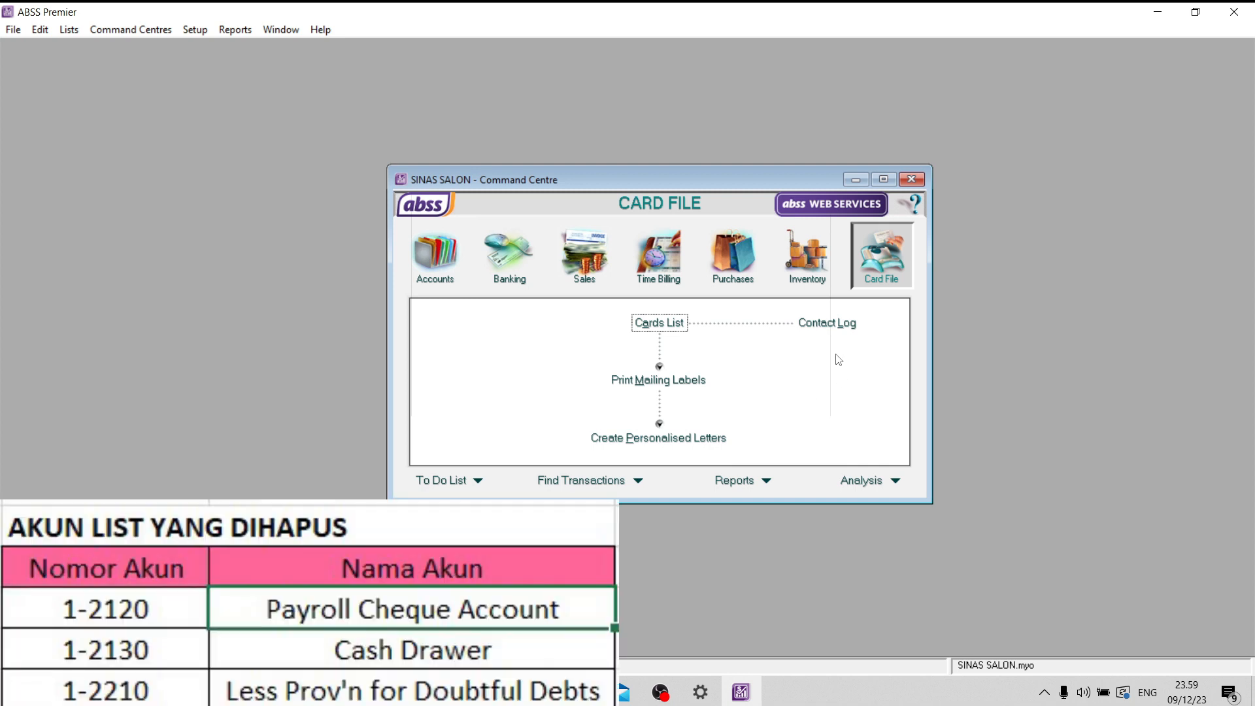
# - Open the Accounts List and delete the asset account 1-2120 Payroll Cheque Account
pyautogui.click(429, 280)
pyautogui.click(683, 323)
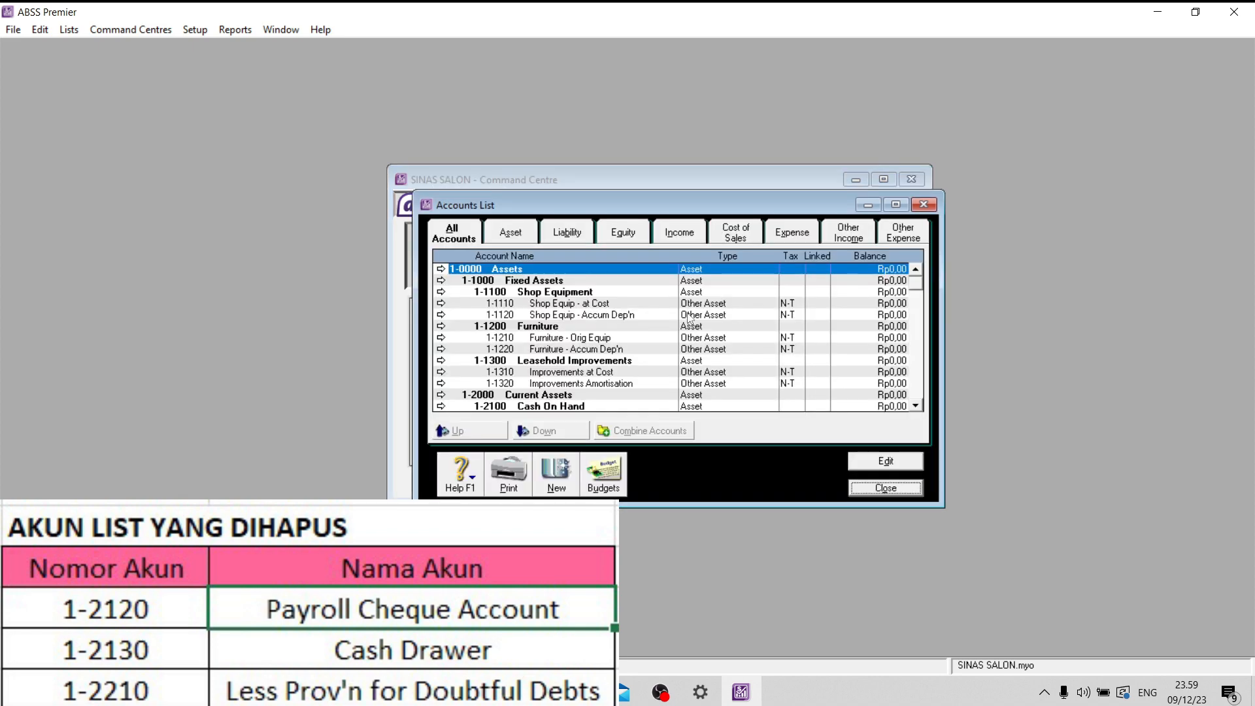
pyautogui.click(511, 237)
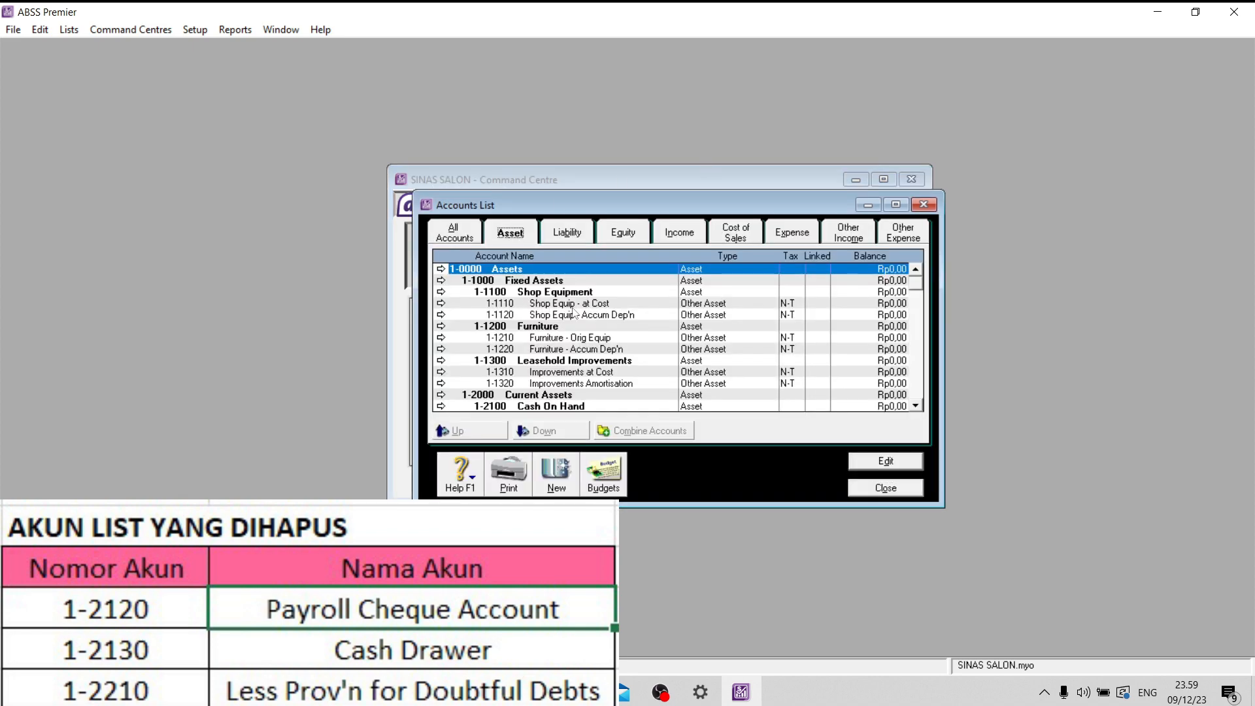
pyautogui.scroll(-2, 574, 327)
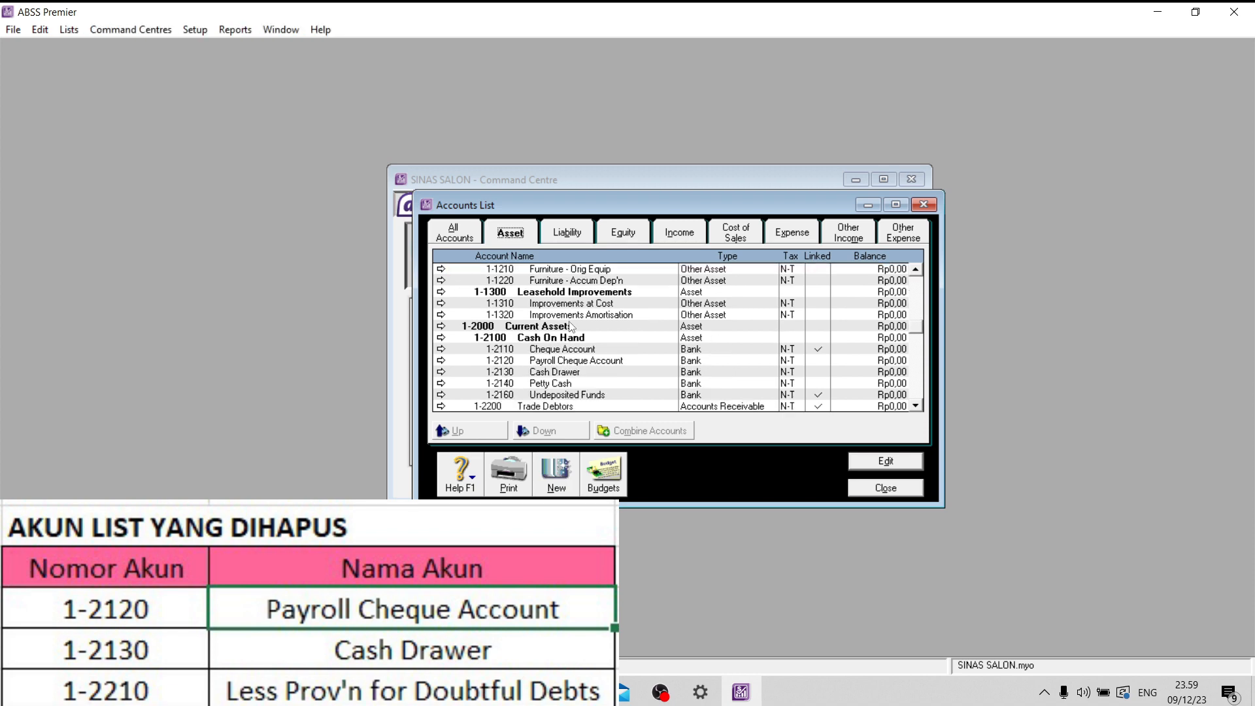
pyautogui.click(579, 361)
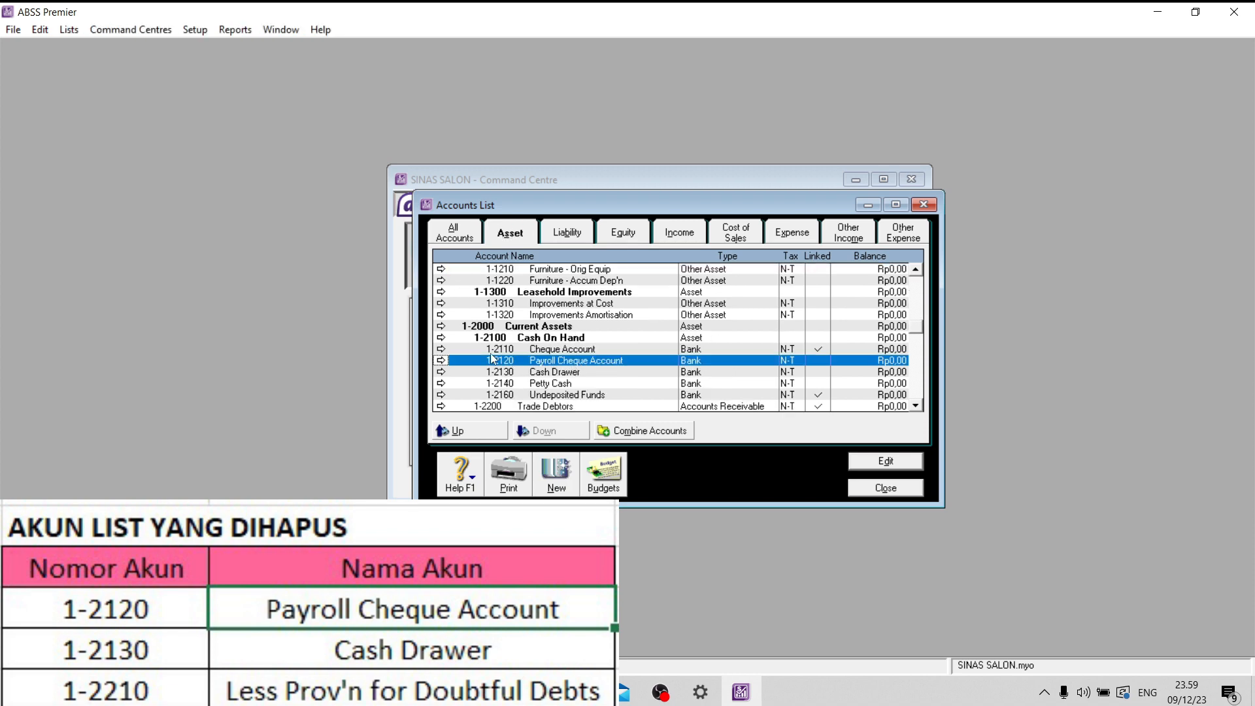
pyautogui.click(442, 361)
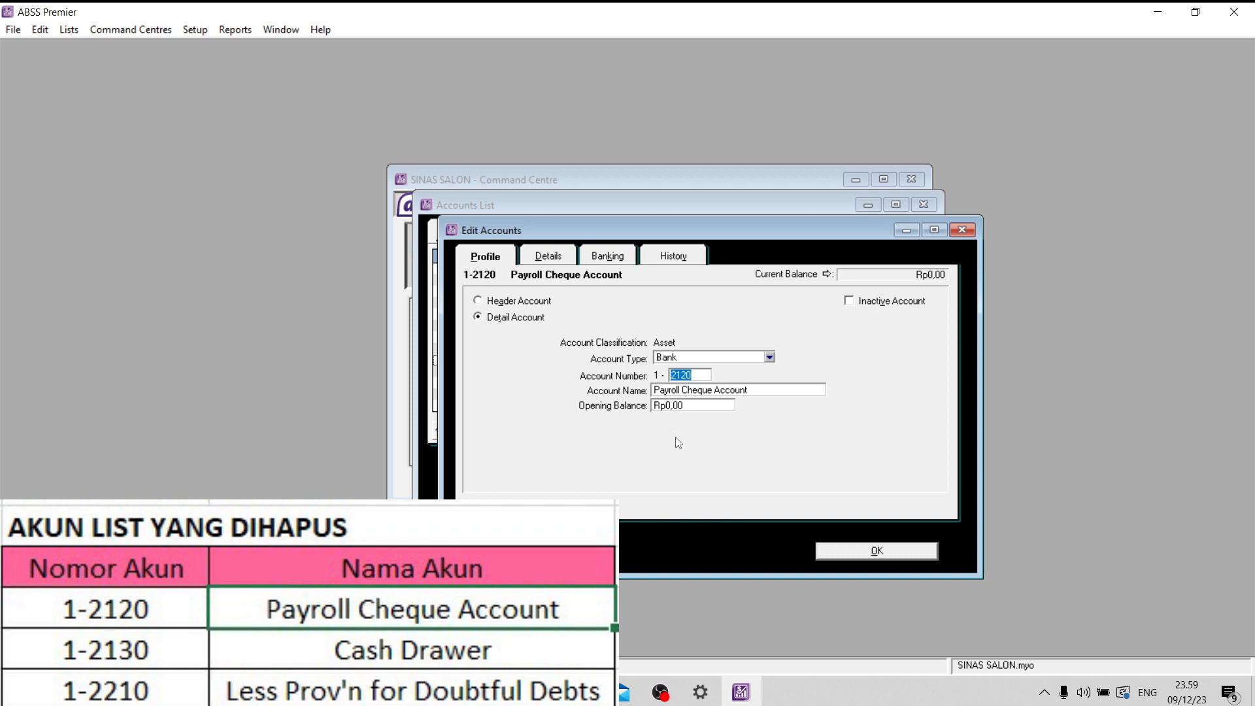
pyautogui.rightClick(677, 439)
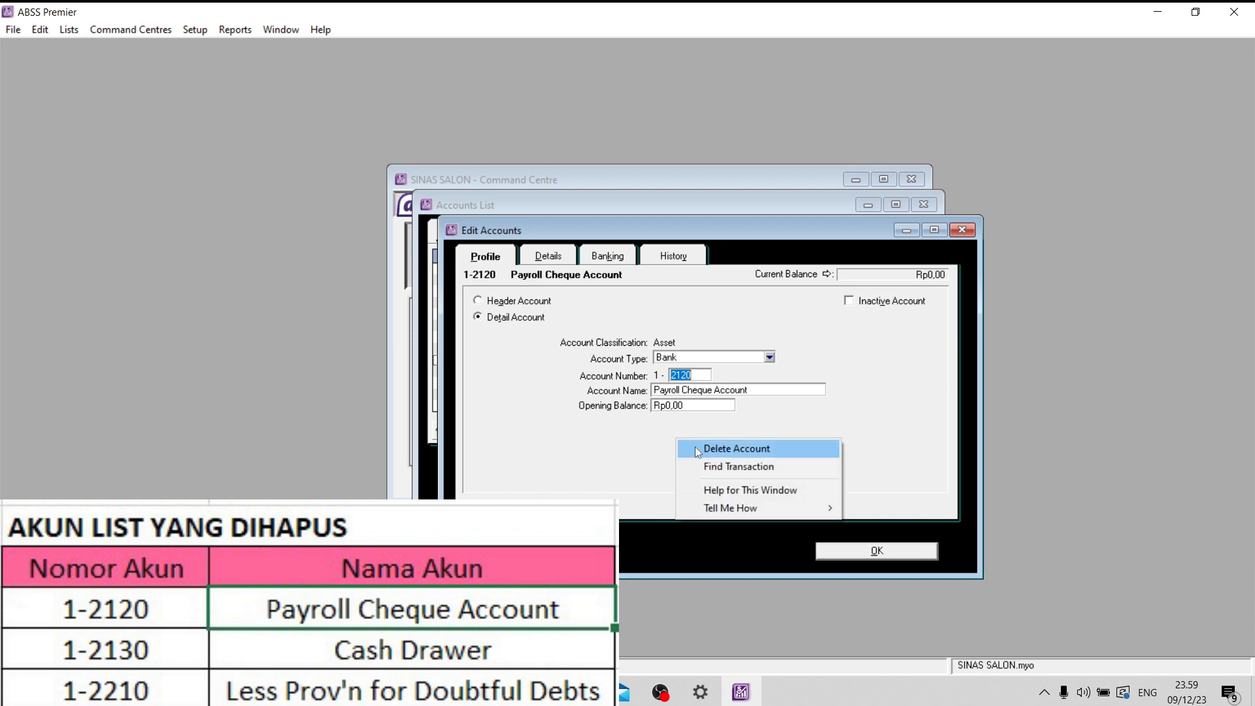
pyautogui.click(696, 449)
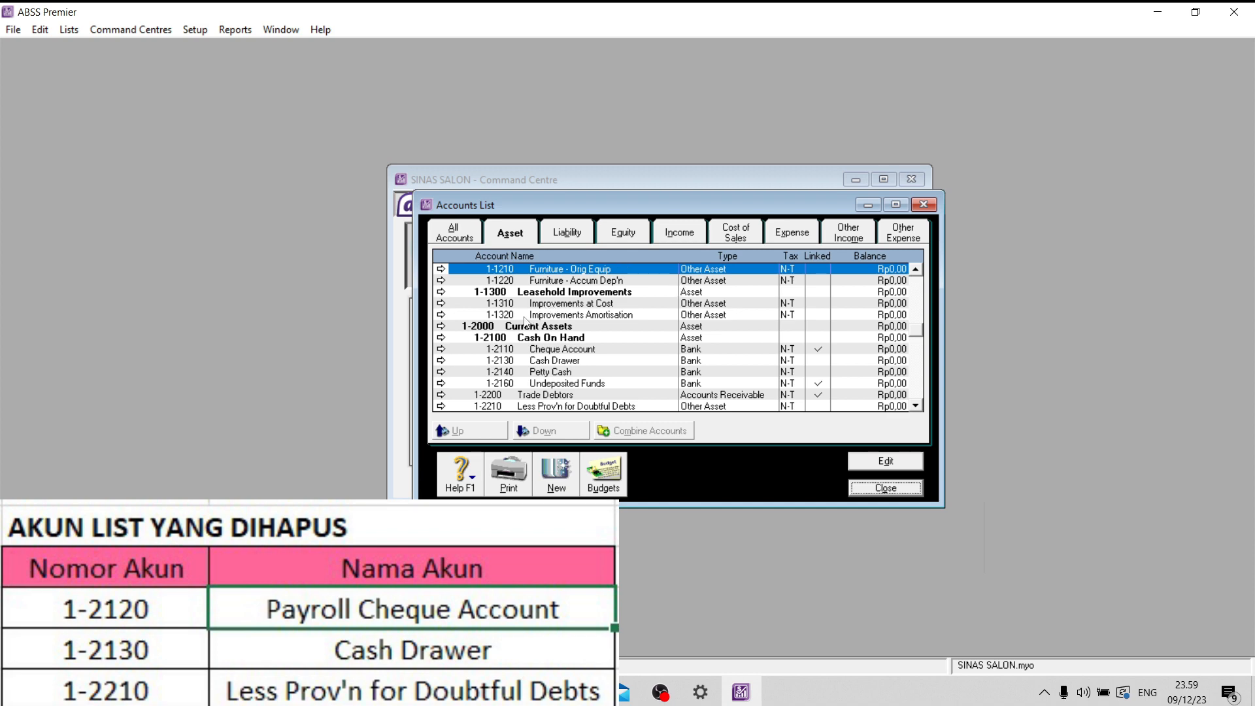
# - Delete the asset account 1-2130 Cash Drawer
pyautogui.scroll(1, 525, 311)
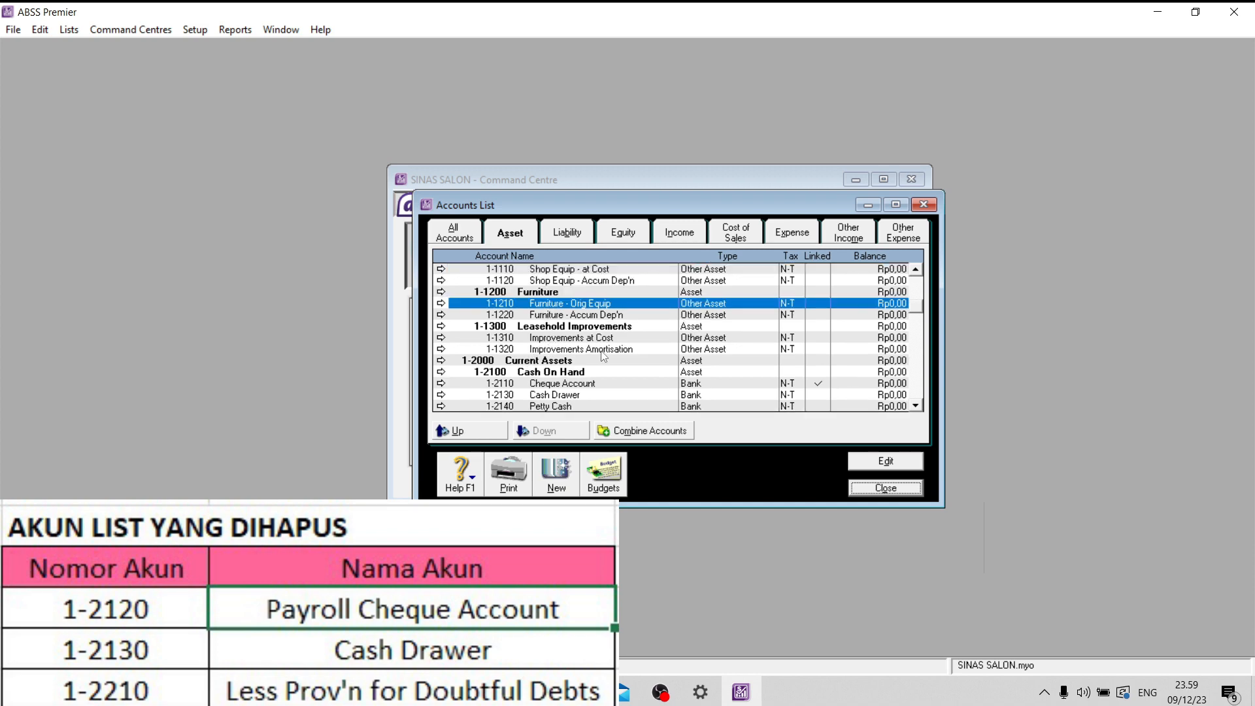
pyautogui.scroll(-2, 603, 353)
pyautogui.scroll(-1, 603, 353)
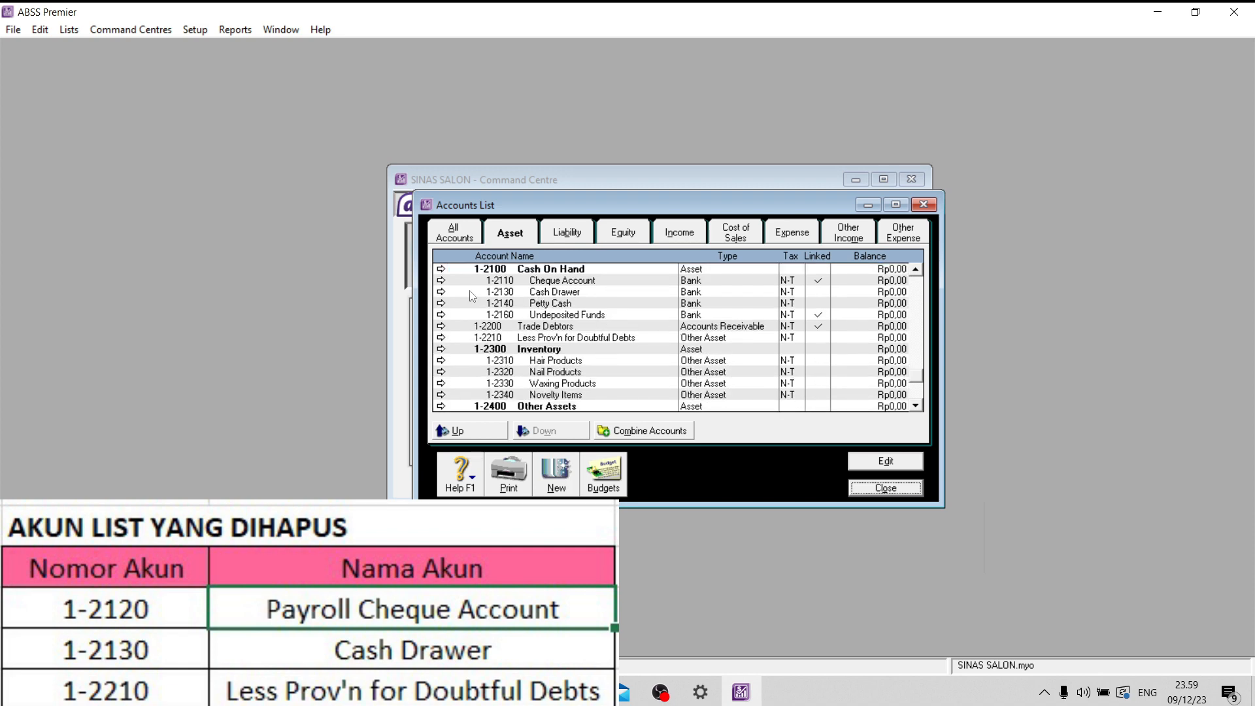
pyautogui.click(440, 292)
pyautogui.rightClick(630, 451)
pyautogui.click(664, 463)
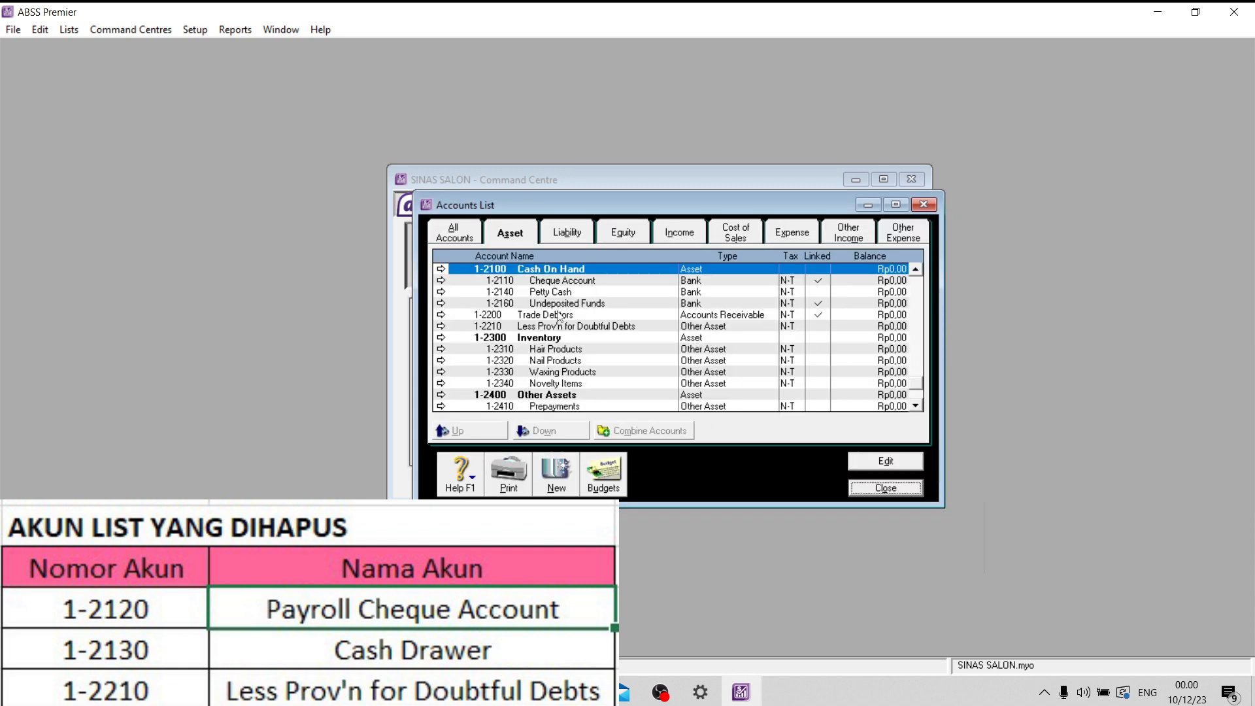
# - Delete the asset account 1-2210 Less Prov'n for Doubtful Debts
pyautogui.click(443, 326)
pyautogui.rightClick(642, 451)
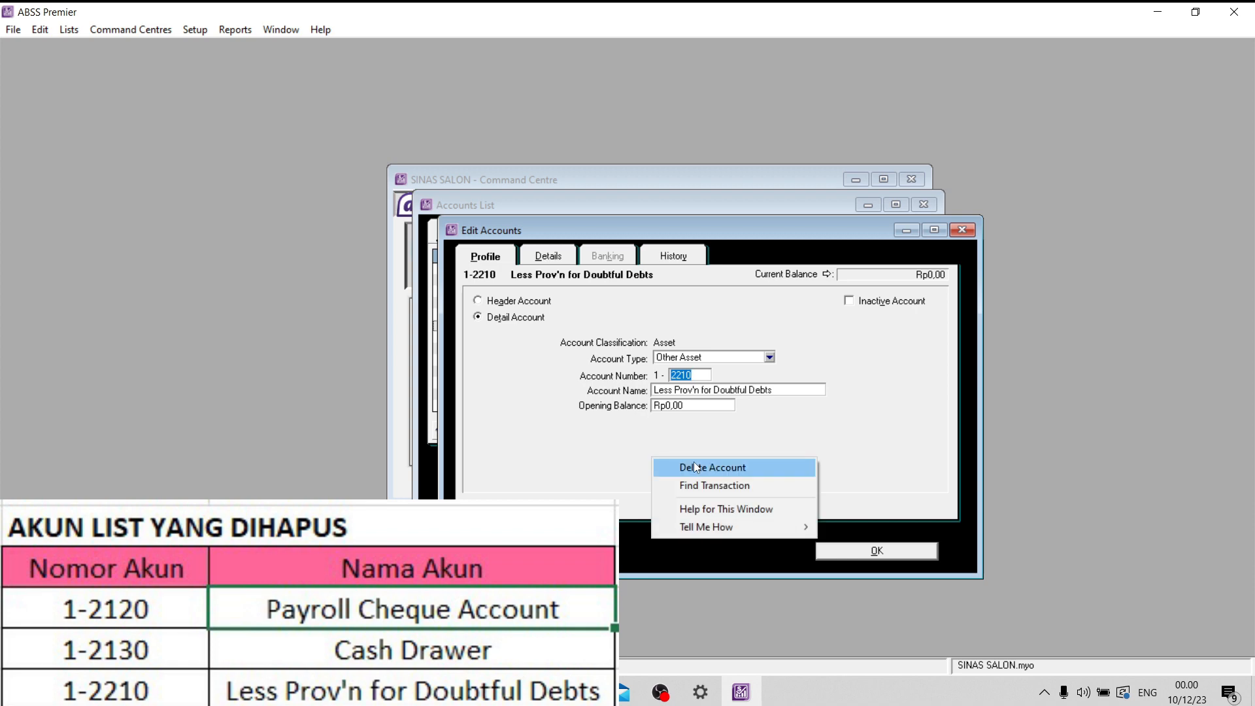
pyautogui.click(693, 462)
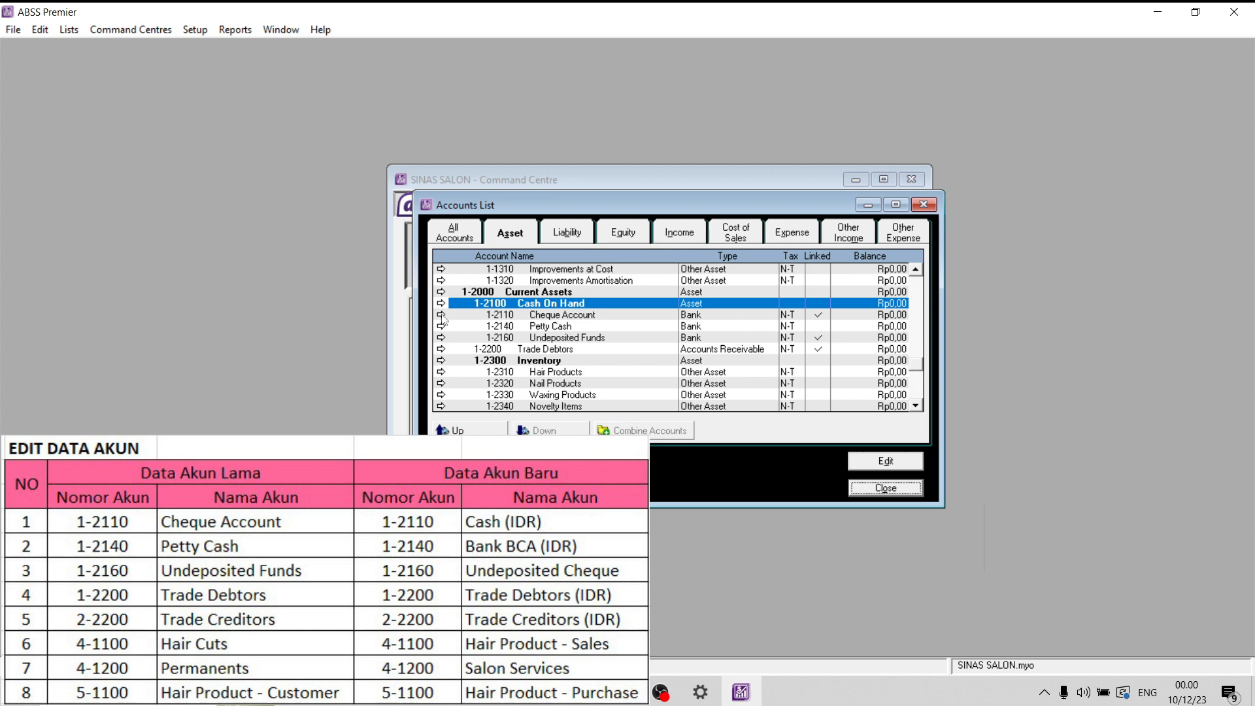
# - Rename account 1-2110 Cheque Account as Cash (IDR) and save it
pyautogui.click(441, 315)
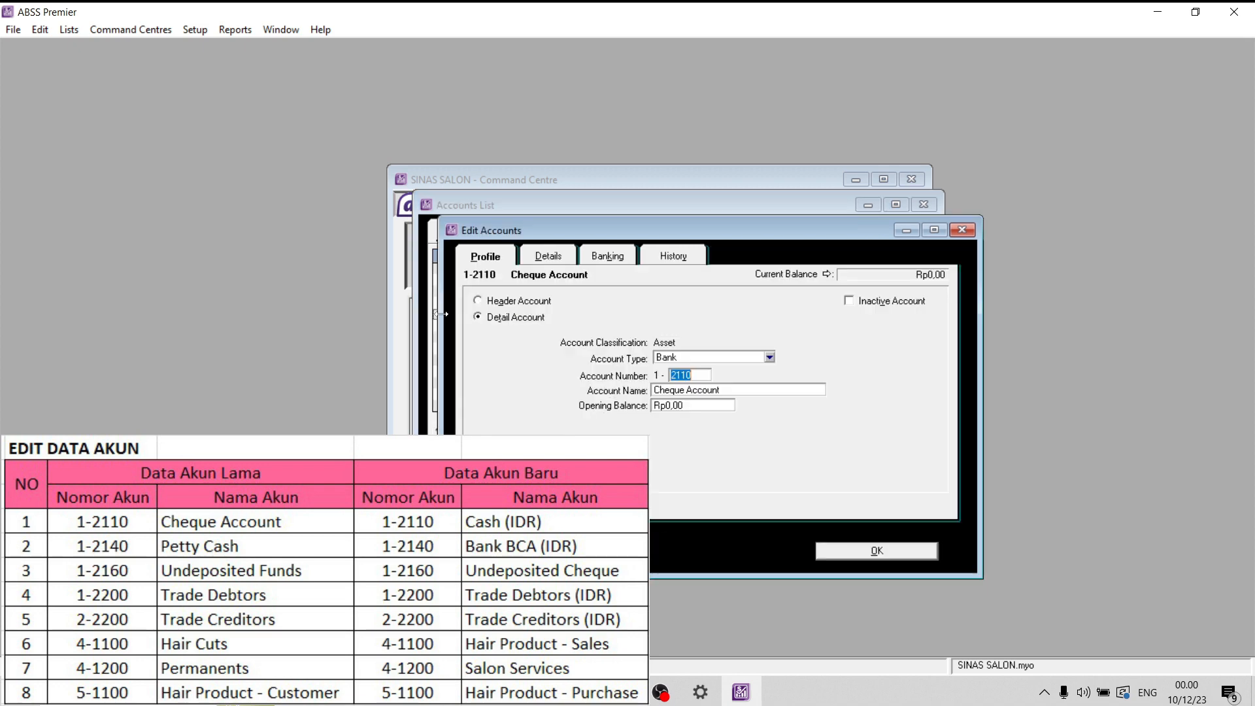
pyautogui.click(701, 391)
pyautogui.press('BackSpace')
pyautogui.press('capslock')
pyautogui.write('cASH')
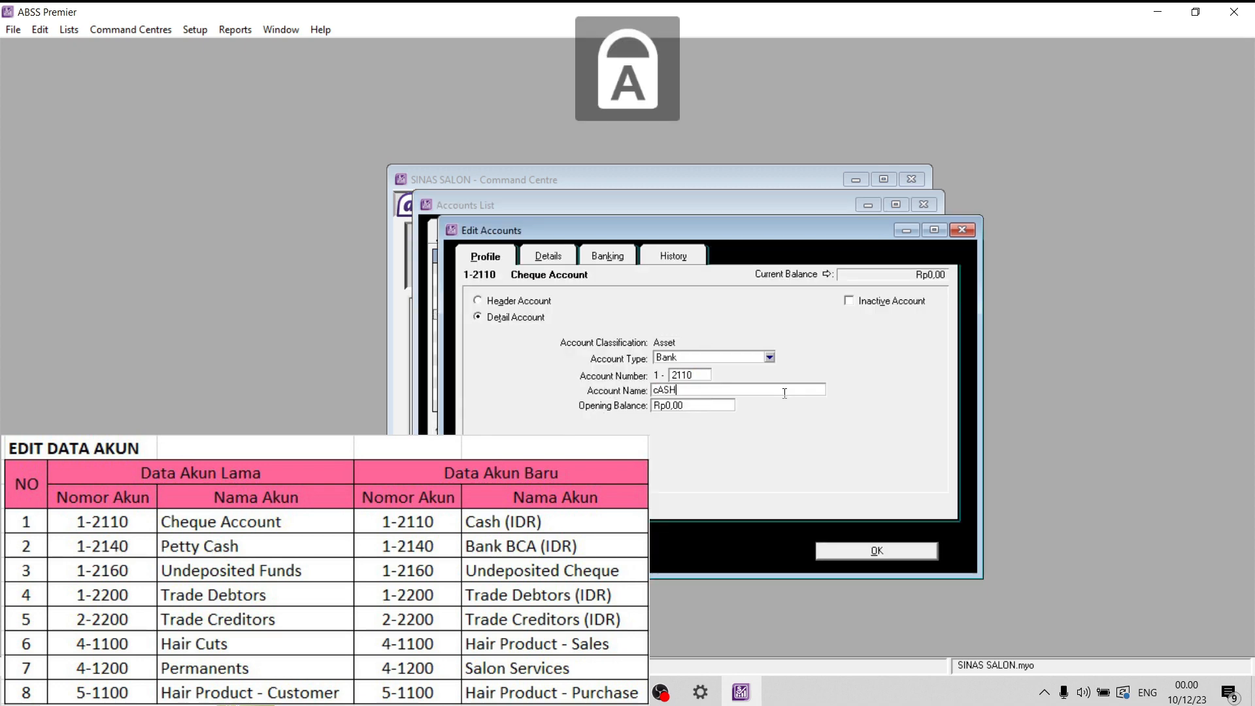
pyautogui.press('BackSpace')
pyautogui.press('BackSpace')
pyautogui.press('BackSpace')
pyautogui.press('BackSpace')
pyautogui.write('Cash (IDR')
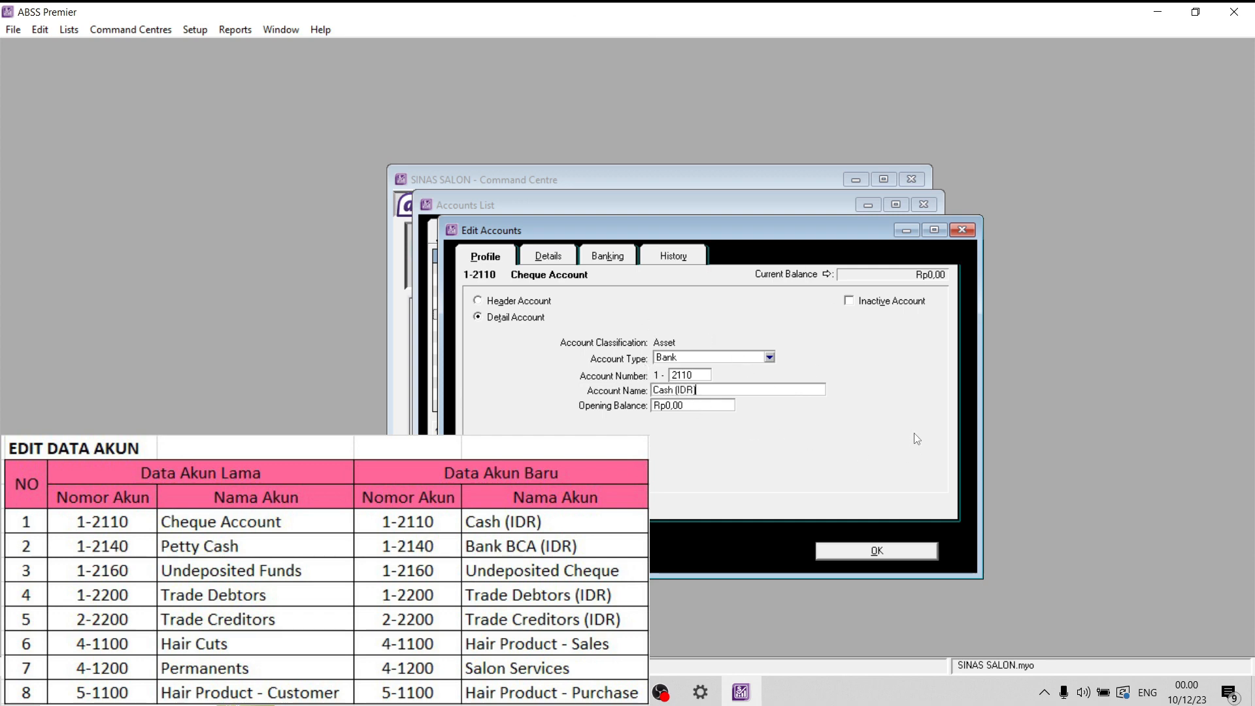
pyautogui.click(888, 548)
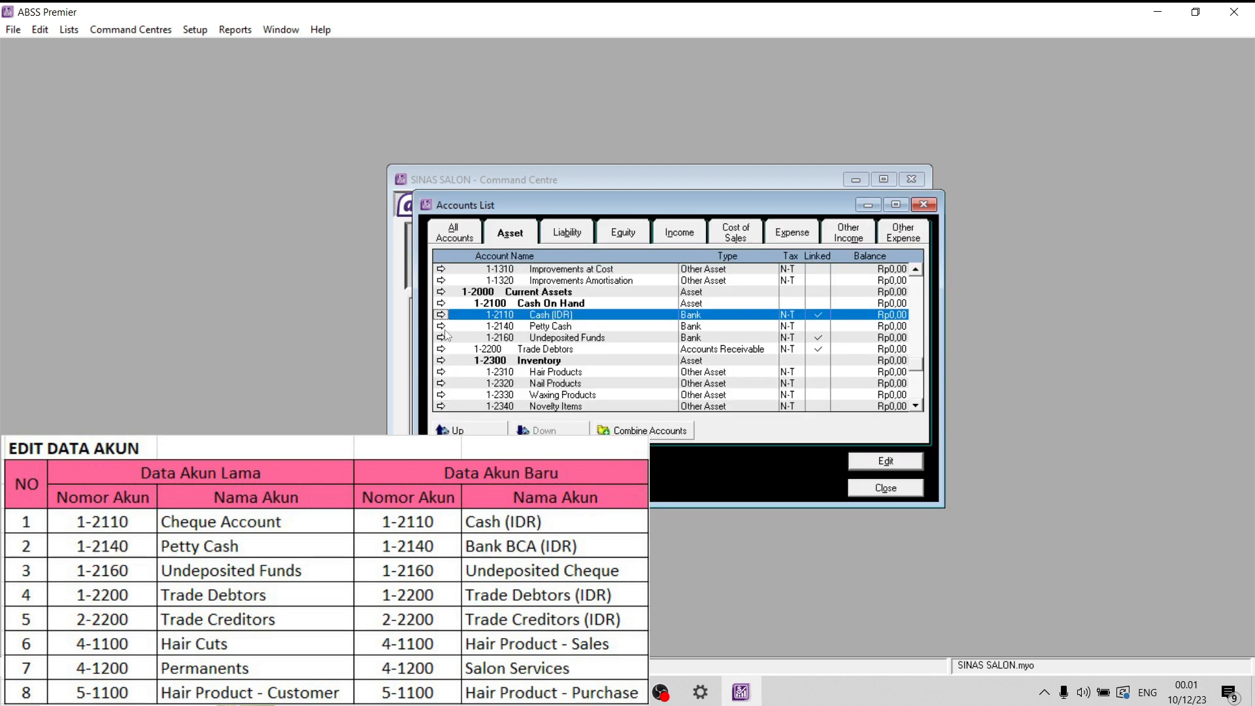
# - Rename account 1-2140 Petty Cash as Bank BCA (IDR) and account 1-2160 Undeposited Funds as Undeposited Cheque
pyautogui.click(442, 326)
pyautogui.write('Bank BCA (IDR)')
pyautogui.click(876, 551)
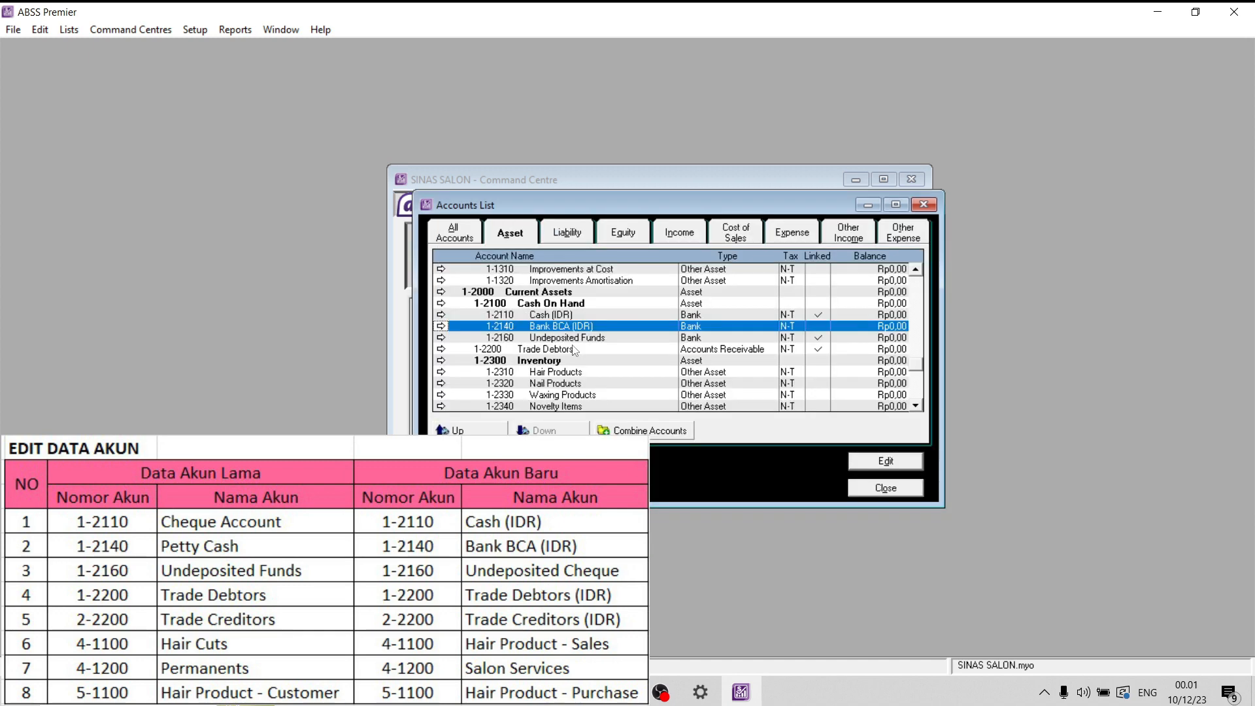
pyautogui.click(444, 342)
pyautogui.doubleClick(717, 390)
pyautogui.press('capslock')
pyautogui.write('Cheque')
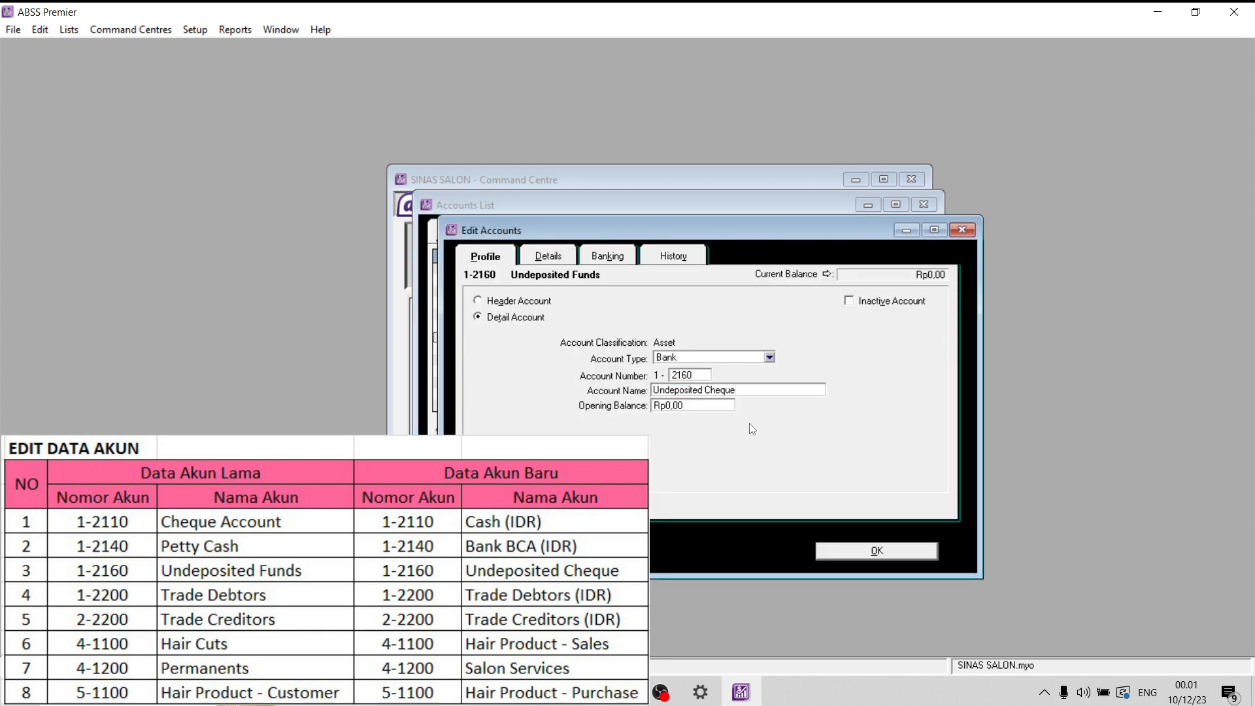
pyautogui.click(877, 550)
# - Rename account 1-2200 as Trade Debtors (IDR) and liability account 2-2200 as Trade Creditors (IDR)
pyautogui.click(443, 351)
pyautogui.click(737, 395)
pyautogui.write('(IDR)')
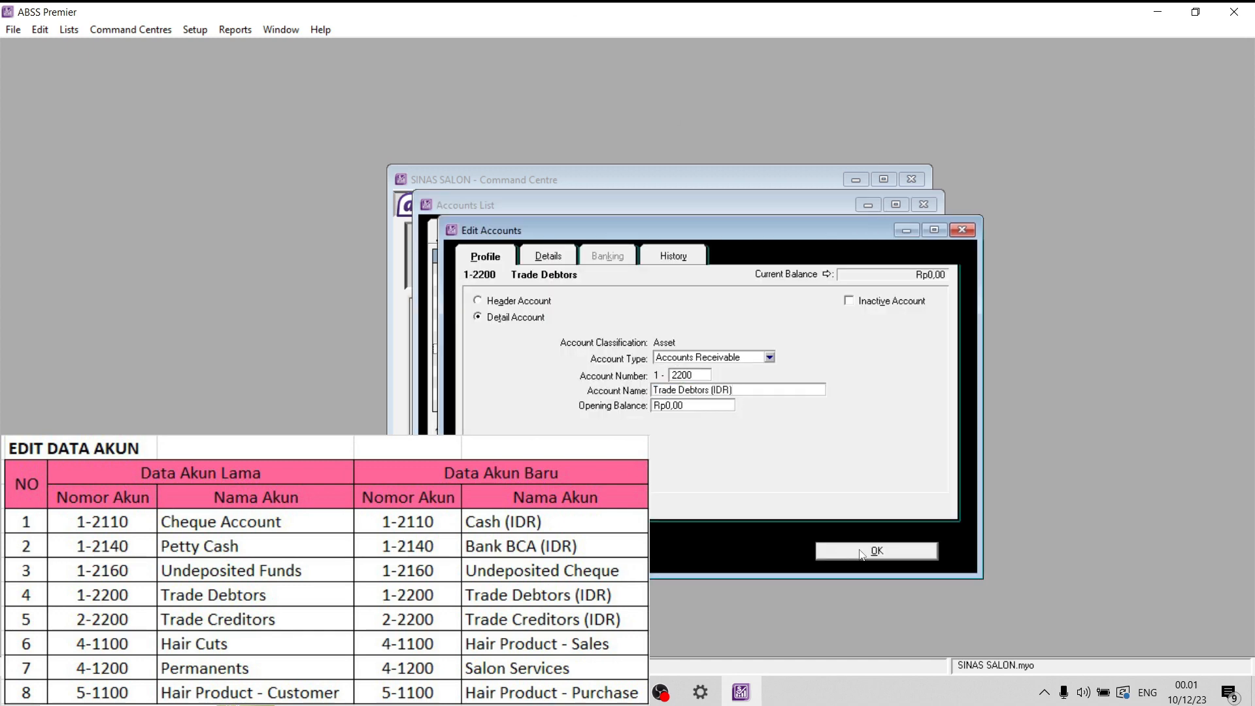
pyautogui.press('Return')
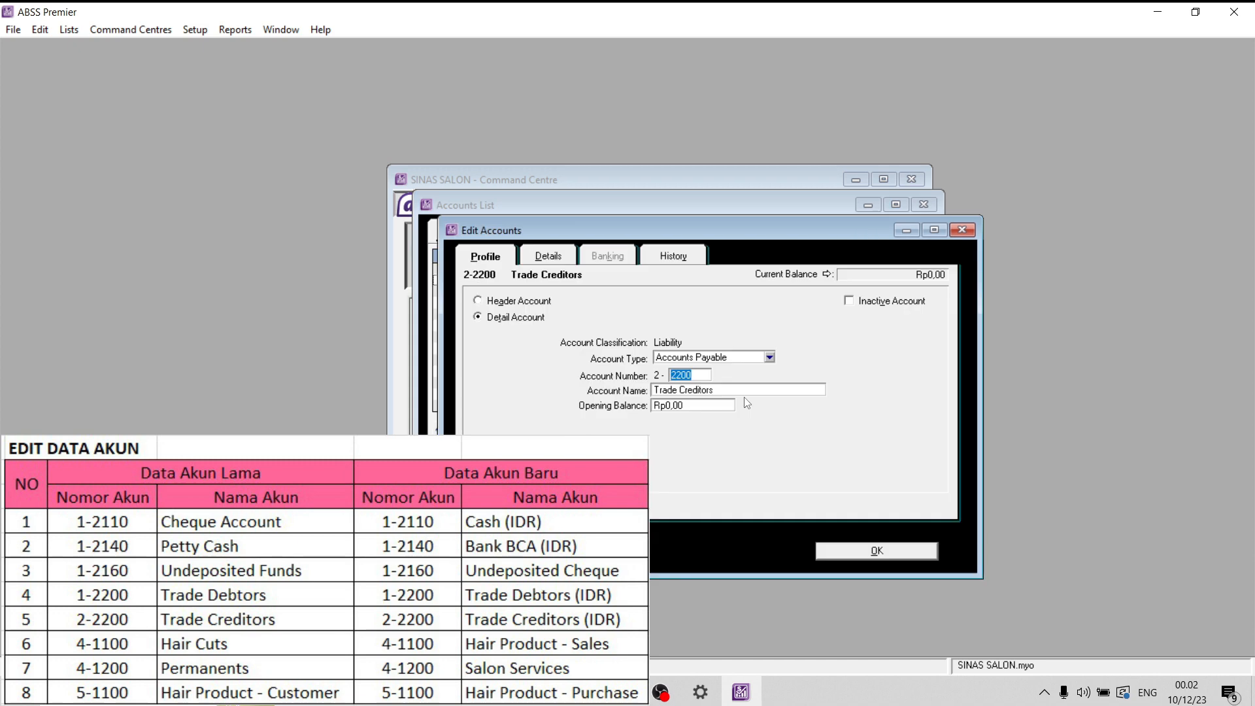
pyautogui.click(739, 390)
pyautogui.write('(IDR)')
pyautogui.click(848, 550)
# - Rename the income account 4-1100 Hair Cuts as Hair Product - Sales
pyautogui.click(680, 233)
pyautogui.click(442, 280)
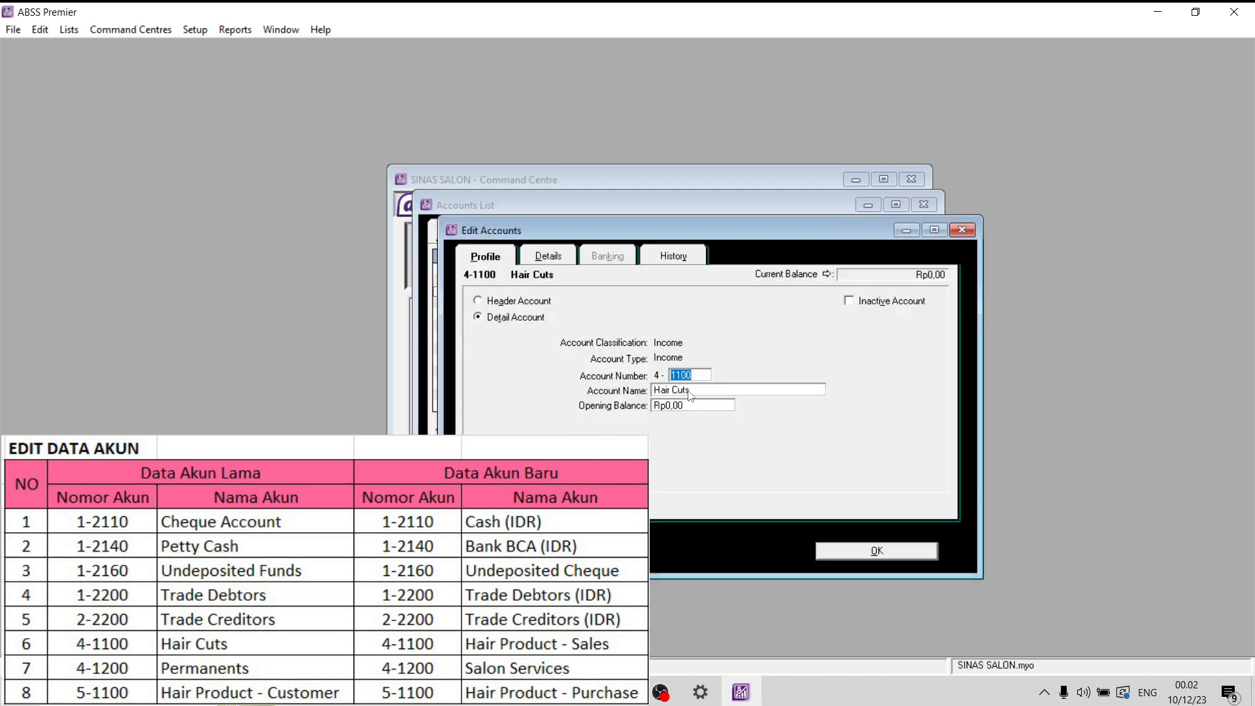
pyautogui.press('Tab')
pyautogui.write('hAI')
pyautogui.press('capslock')
pyautogui.press('BackSpace')
pyautogui.press('BackSpace')
pyautogui.press('BackSpace')
pyautogui.write('Hair Product -')
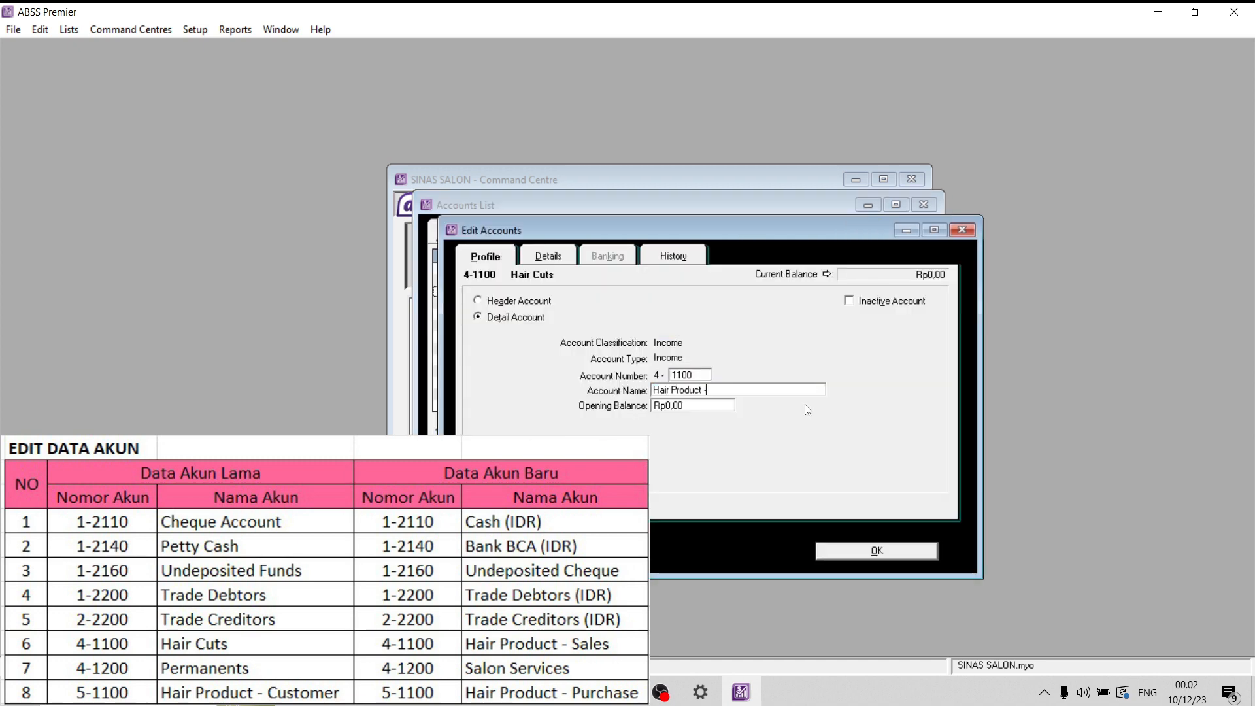
pyautogui.write(' Sales')
pyautogui.click(848, 551)
# - Rename the income account 4-1200 Permanents as Salon Services
pyautogui.click(442, 303)
pyautogui.write('Salon S')
pyautogui.press('capslock')
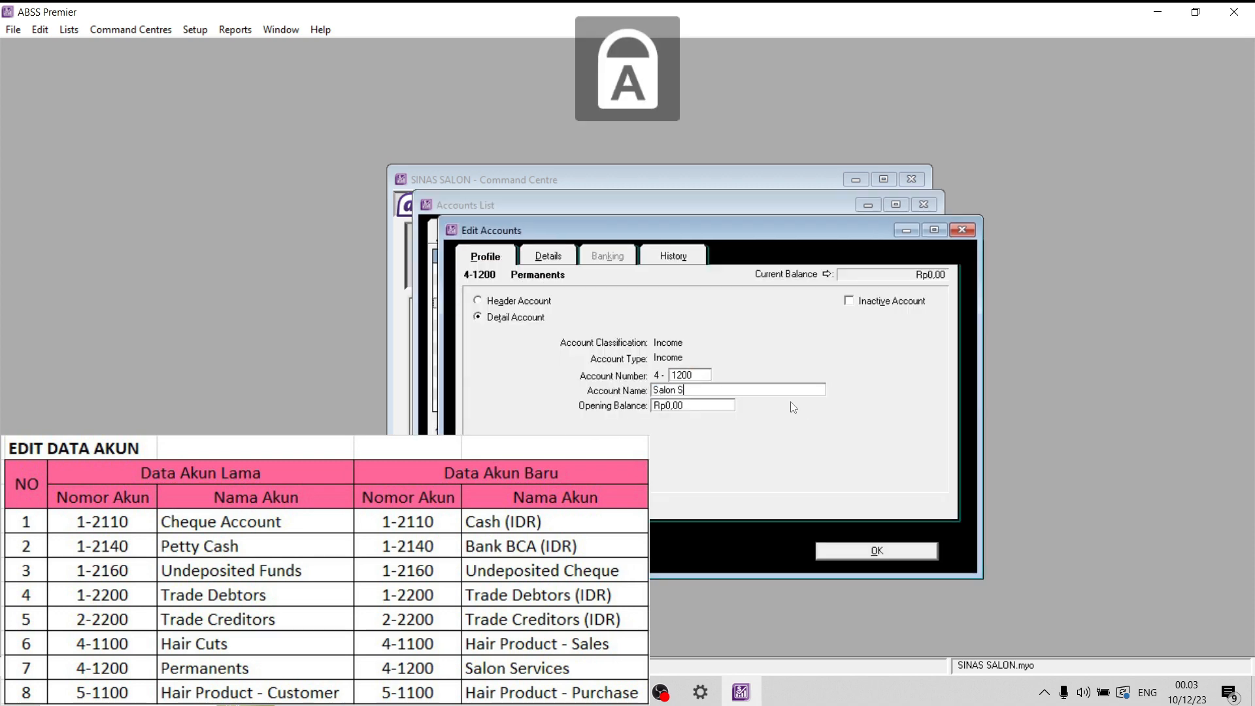
pyautogui.write('ervices')
pyautogui.click(846, 550)
# - Rename the cost of sales account 5-1100 as Hair Products - Purchase
pyautogui.scroll(-2, 583, 305)
pyautogui.click(737, 233)
pyautogui.click(441, 280)
pyautogui.doubleClick(721, 390)
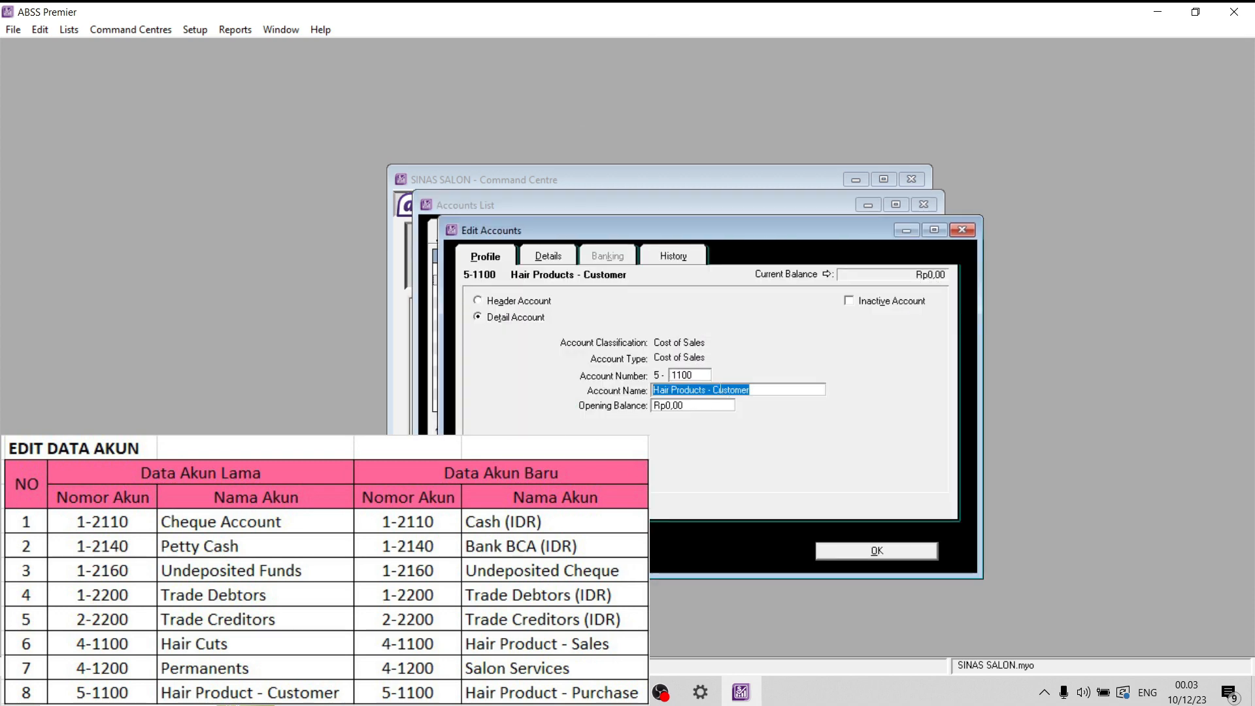
pyautogui.moveTo(714, 389); pyautogui.dragTo(771, 389)
pyautogui.press('capslock')
pyautogui.write('P')
pyautogui.press('capslock')
pyautogui.write('urchase')
pyautogui.click(849, 551)
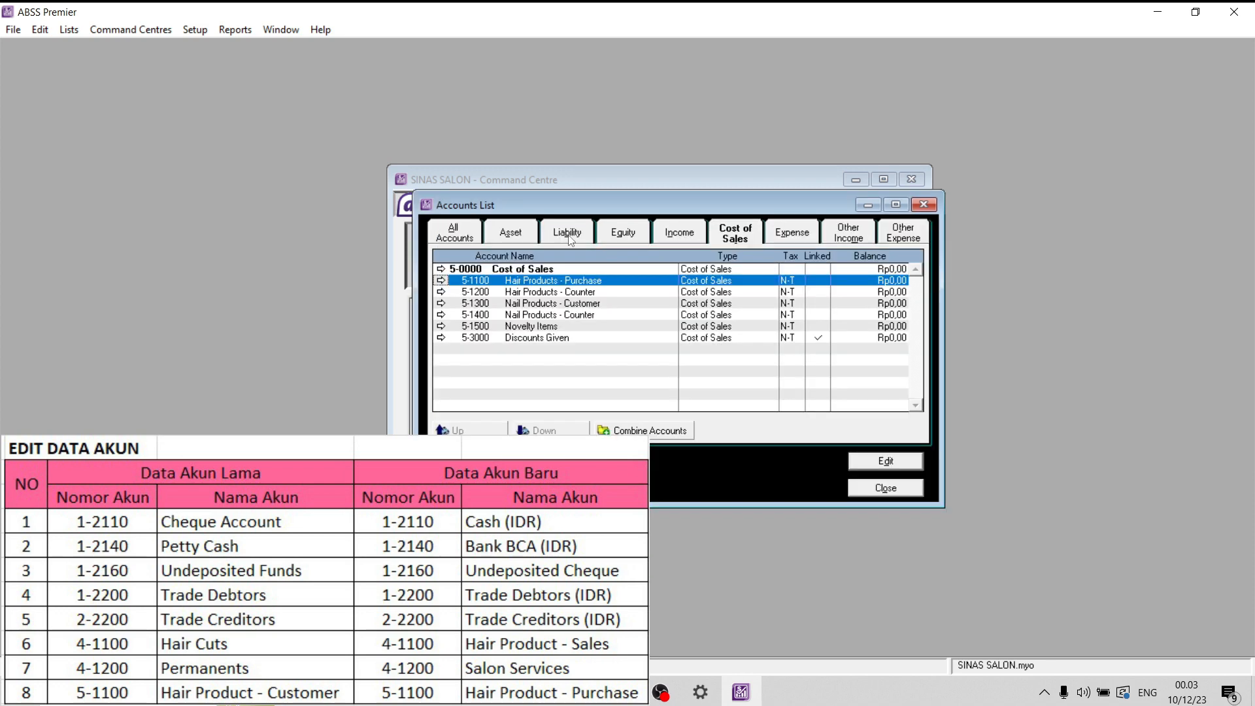
# - Correct the name of income account 4-1100 to the plural form Hair Products - Sales
pyautogui.click(441, 281)
pyautogui.click(849, 551)
pyautogui.click(680, 233)
pyautogui.click(442, 292)
pyautogui.click(709, 390)
pyautogui.write('s')
pyautogui.click(850, 551)
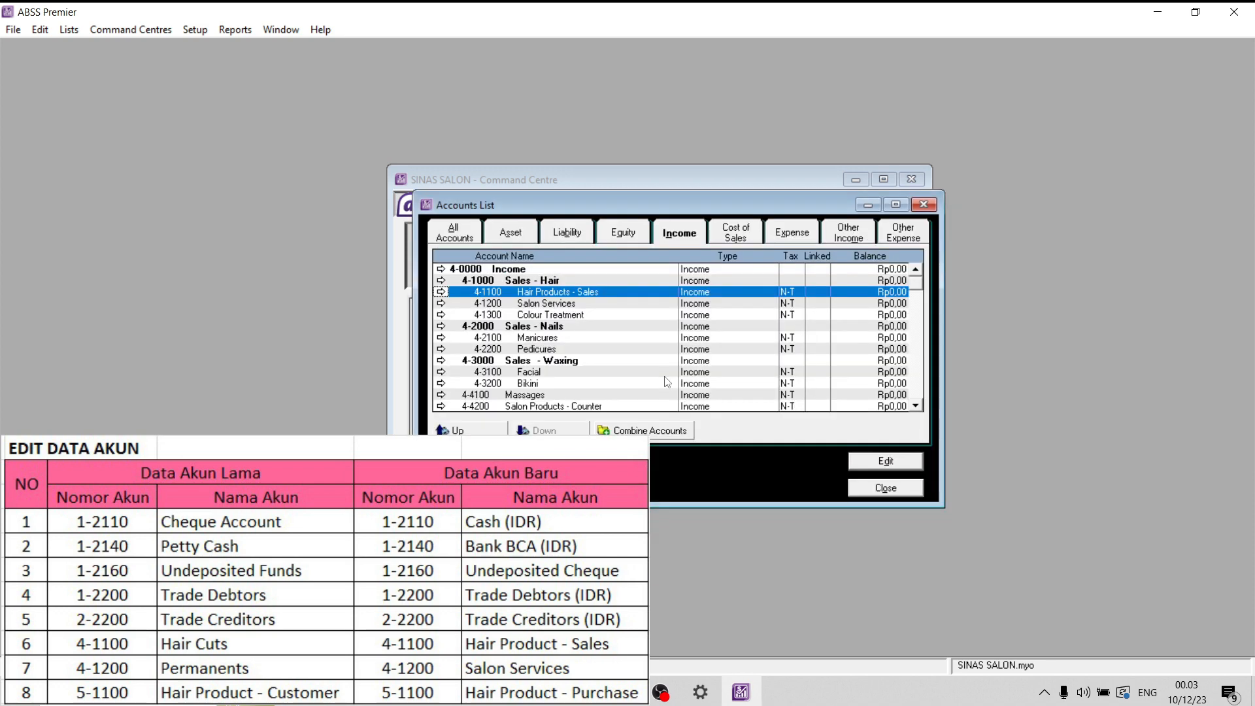
# - Review the renamed asset accounts and return to the full accounts list
pyautogui.click(437, 234)
pyautogui.click(531, 237)
pyautogui.scroll(-4, 630, 328)
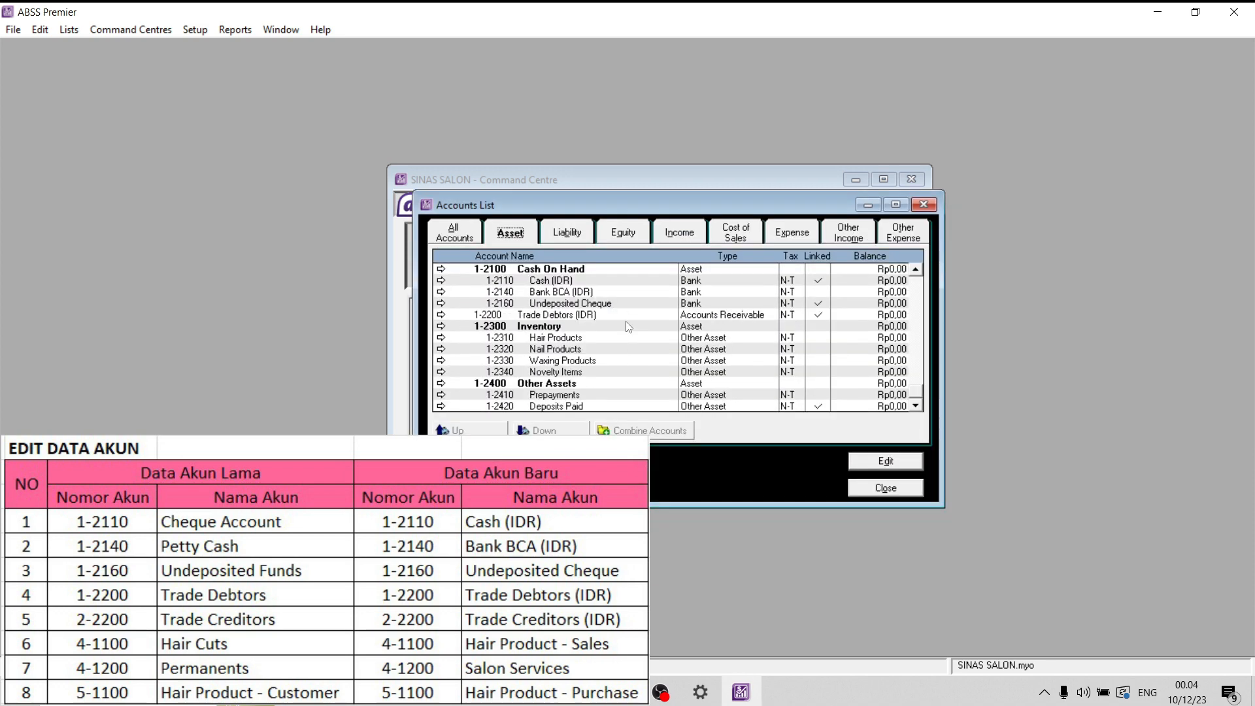
pyautogui.scroll(4, 630, 327)
pyautogui.click(541, 273)
pyautogui.click(454, 233)
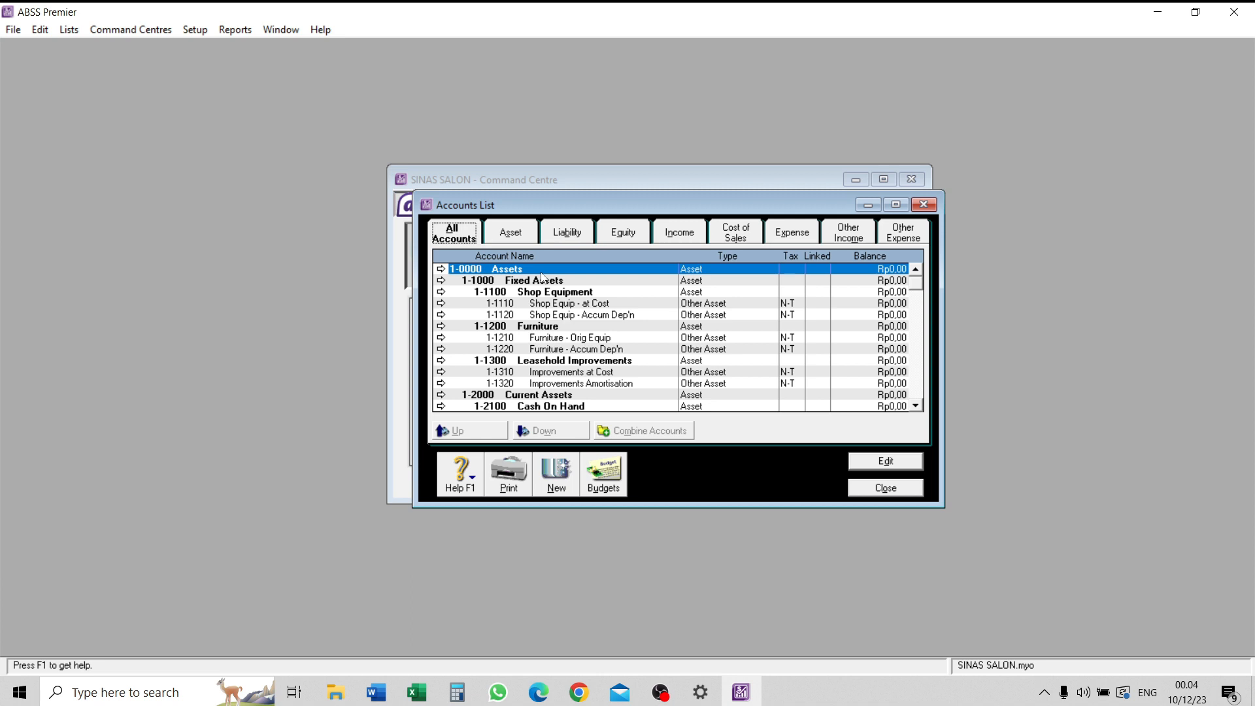
# - Start a new detail account of type Bank with the number 1-2120
pyautogui.click(555, 475)
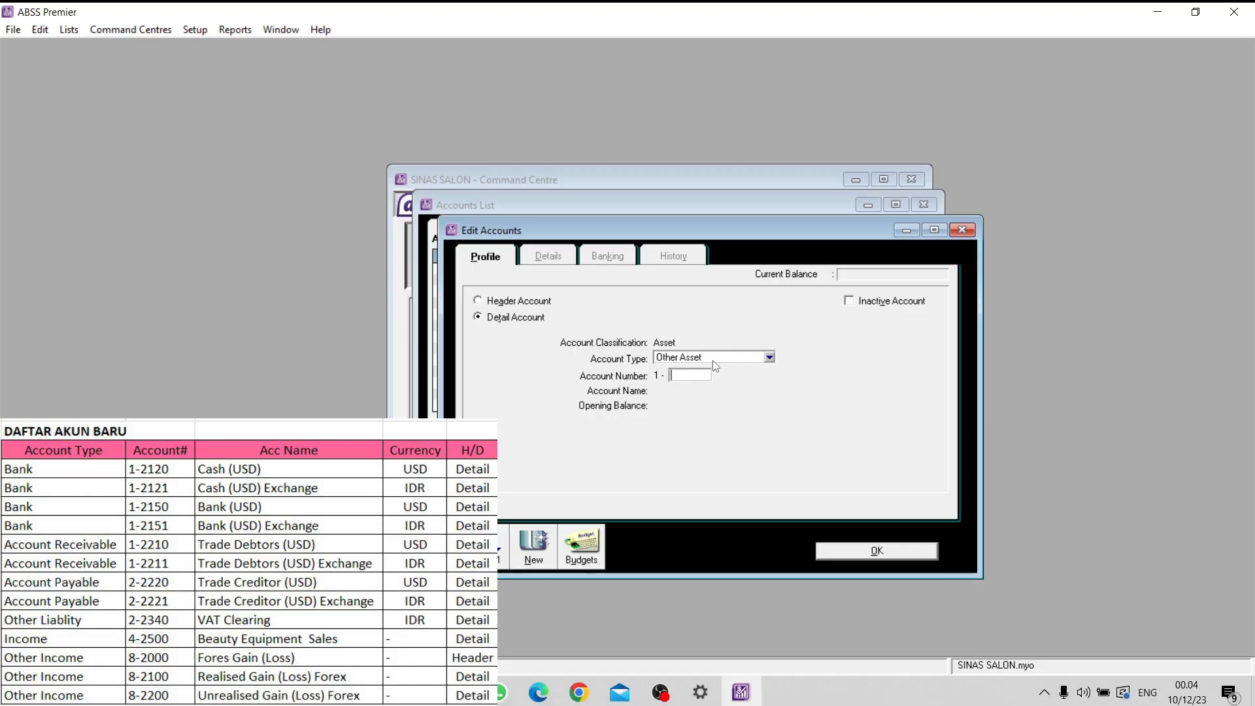
pyautogui.click(713, 362)
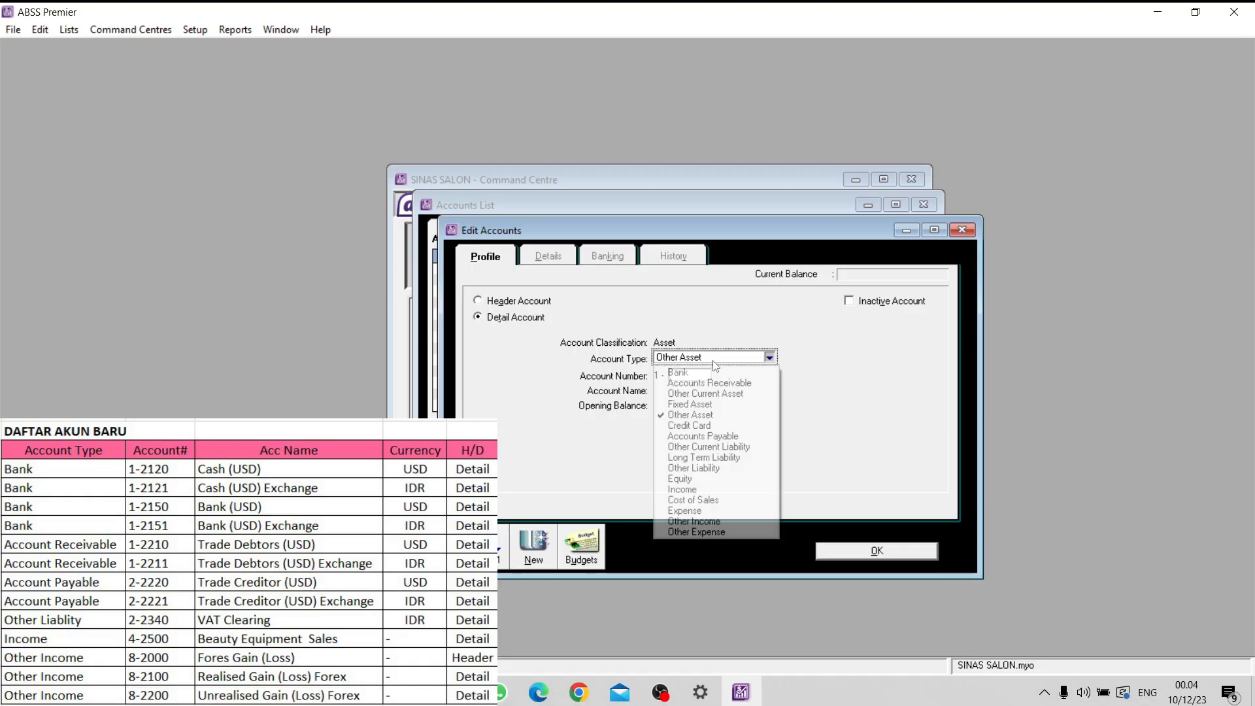
pyautogui.click(714, 370)
pyautogui.click(696, 374)
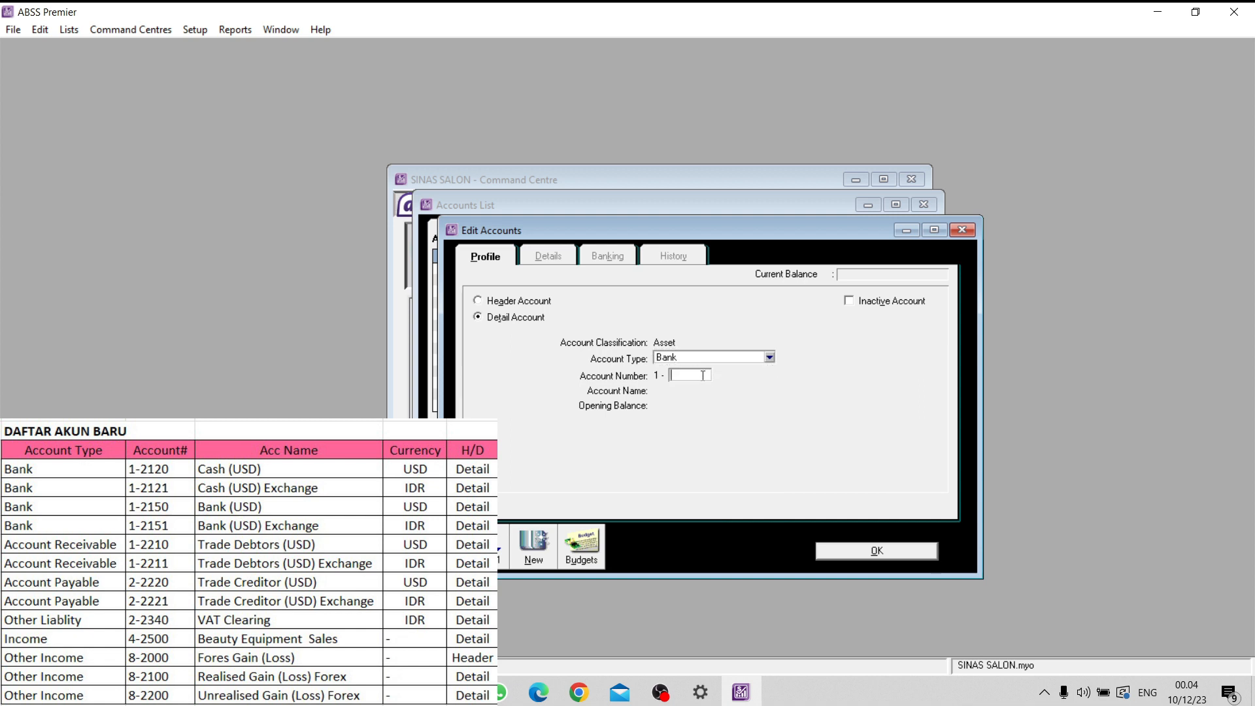
pyautogui.write('2120')
pyautogui.press('Tab')
# - Name the new 1-2120 account Cash (USD) and open its tax and currency details
pyautogui.press('capslock')
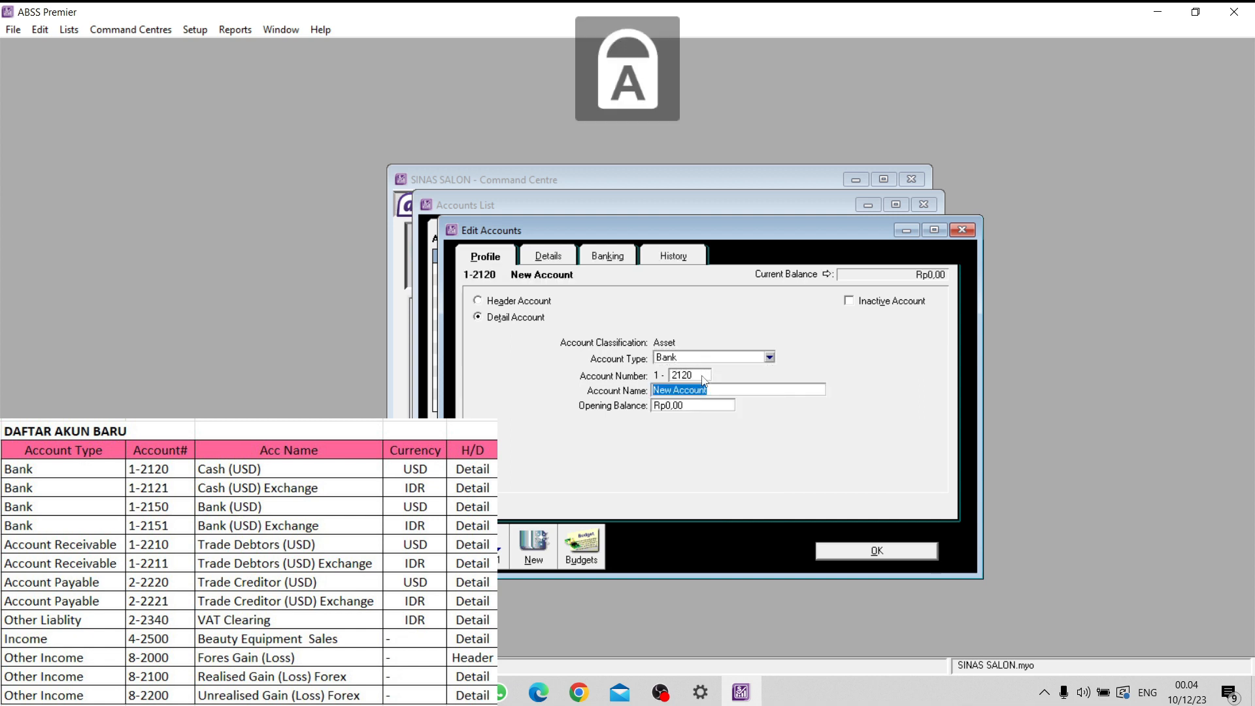
pyautogui.write('C')
pyautogui.press('capslock')
pyautogui.write('ash ')
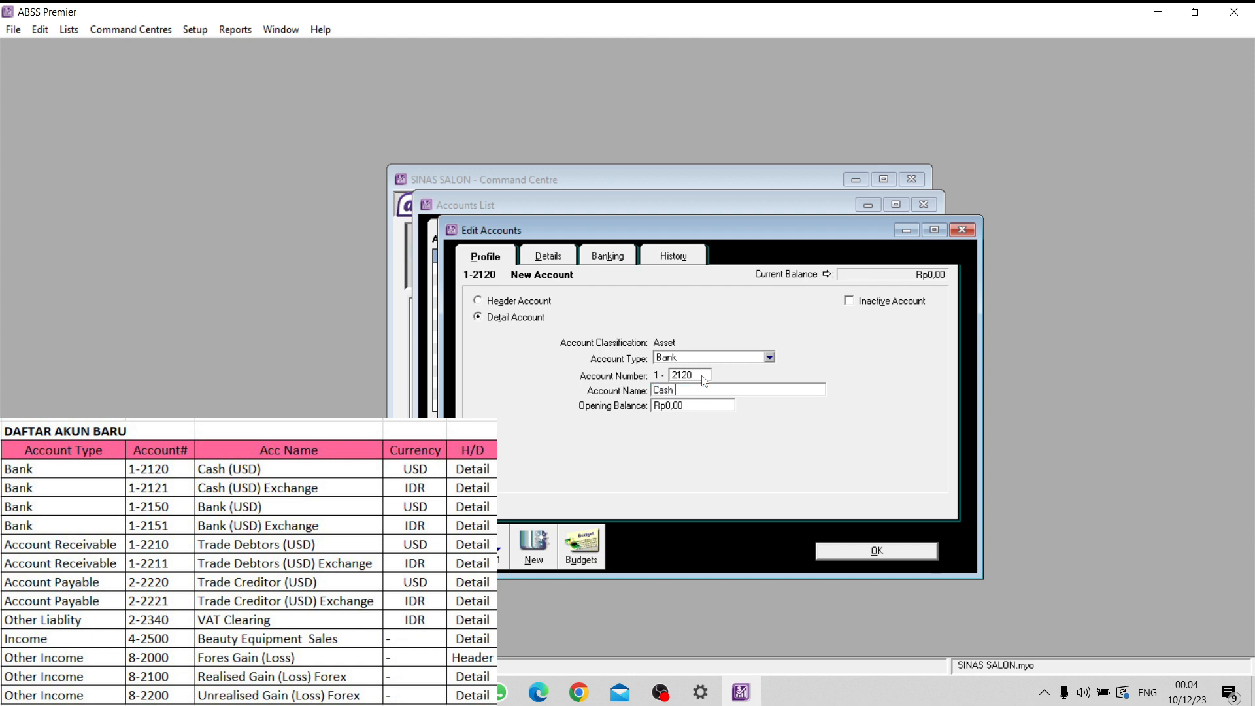
pyautogui.write('(usd')
pyautogui.press('BackSpace')
pyautogui.press('BackSpace')
pyautogui.press('capslock')
pyautogui.write('USD)')
pyautogui.press('Tab')
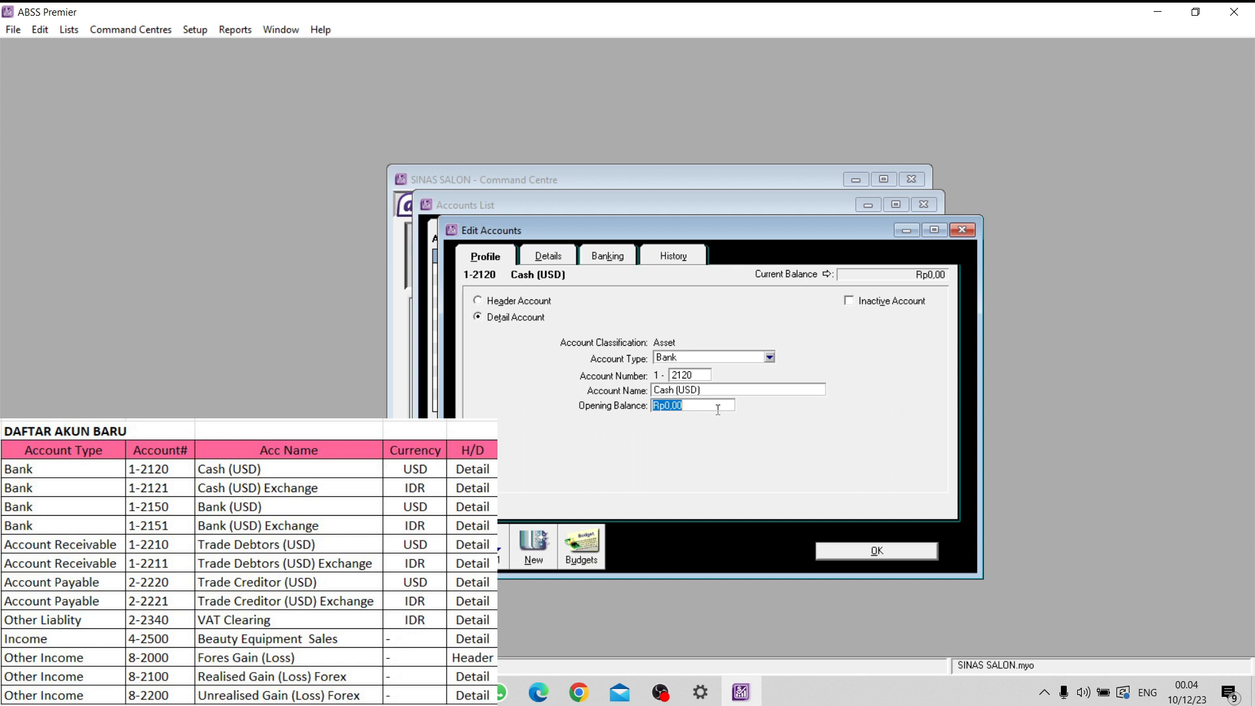
pyautogui.click(562, 256)
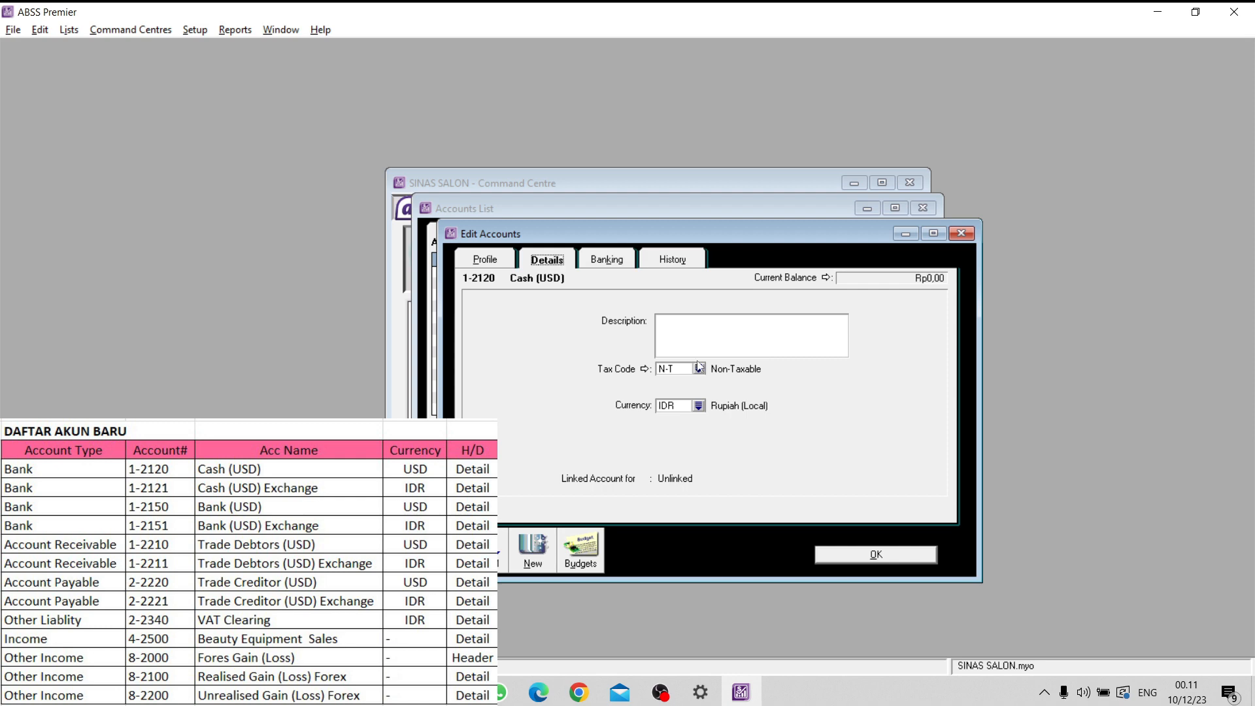
# - Set the Cash (USD) account's currency to USD, have its exchange account created automatically, and save the account
pyautogui.click(700, 407)
pyautogui.click(469, 272)
pyautogui.click(795, 447)
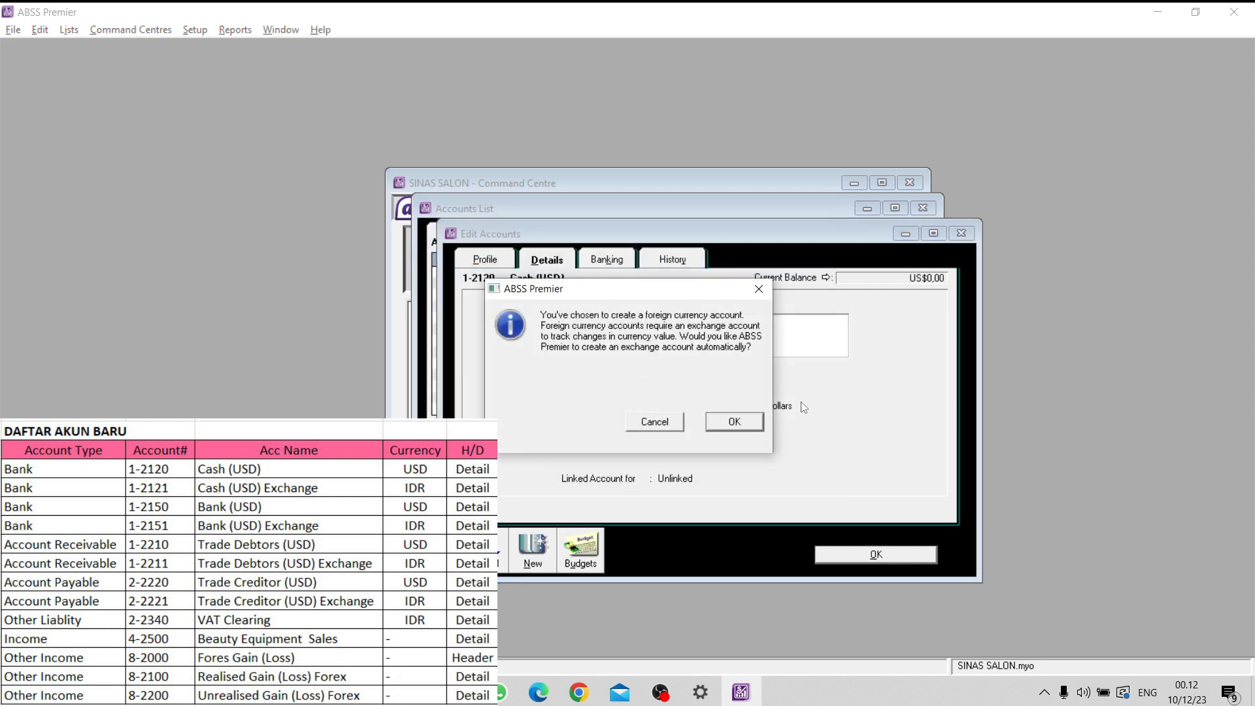
pyautogui.click(749, 425)
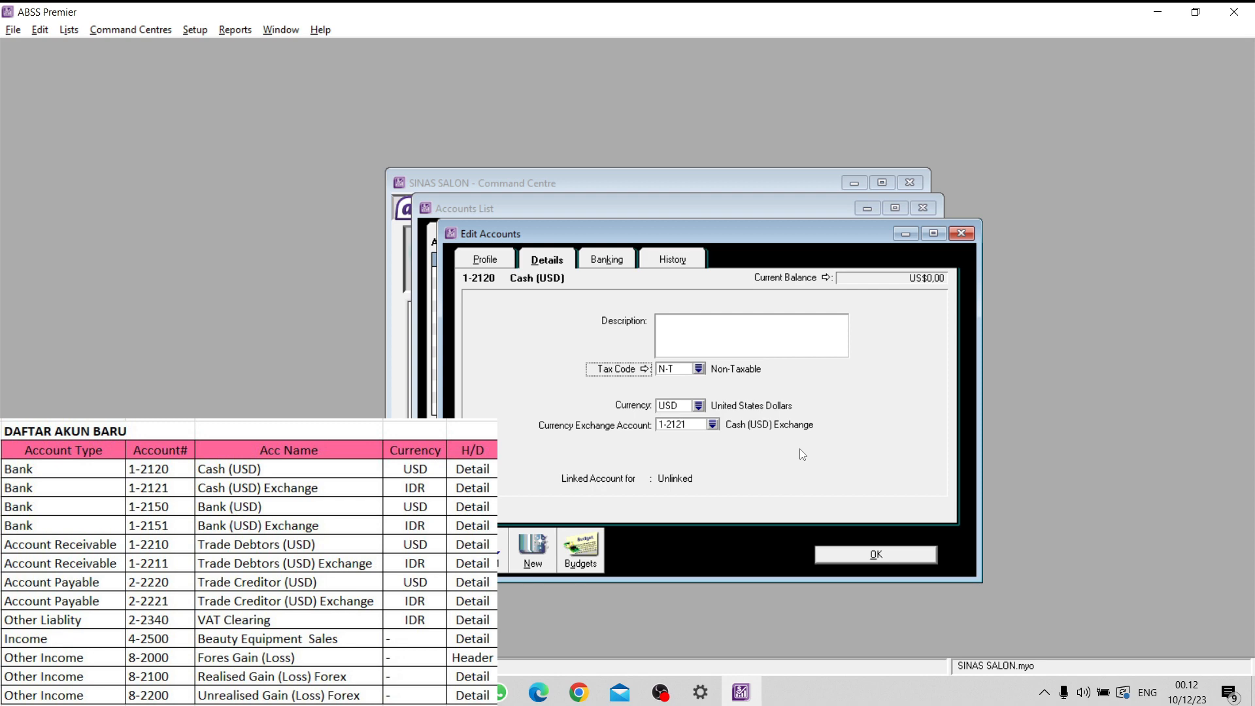
pyautogui.click(876, 554)
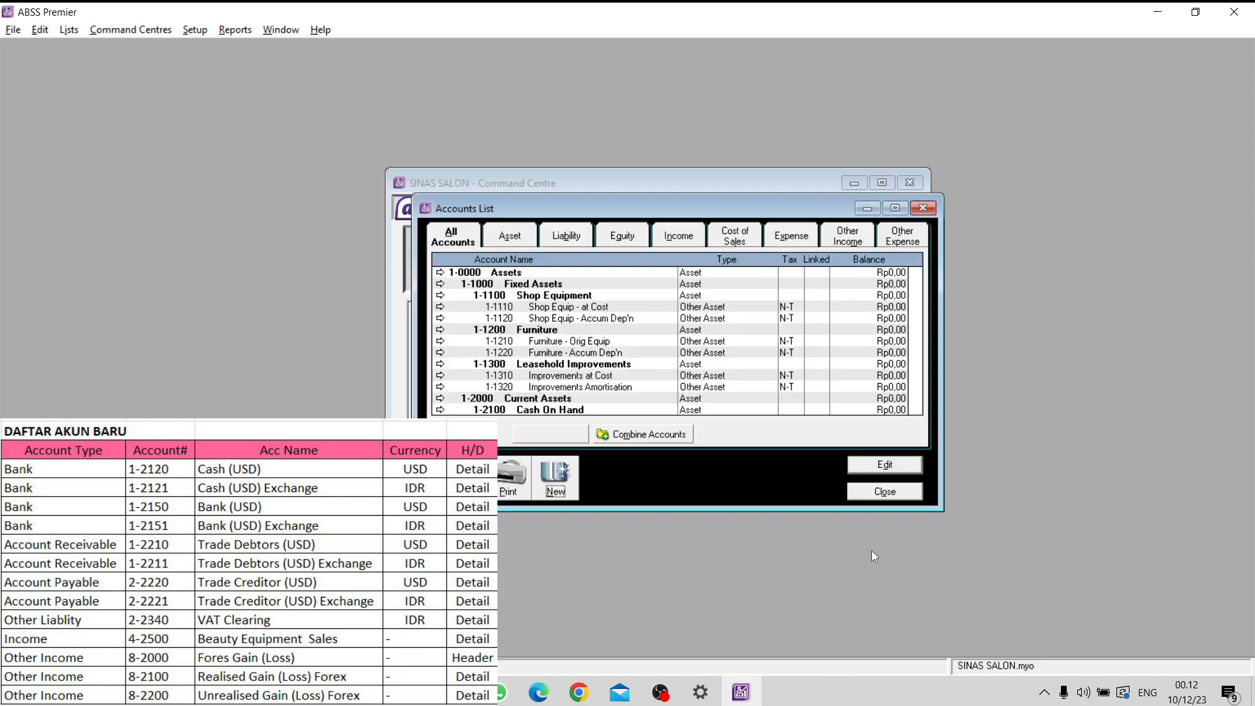
# - Among the asset accounts, change the type of 1-2121 Cash (USD) Exchange to Bank and save it
pyautogui.click(535, 274)
pyautogui.scroll(-2, 539, 361)
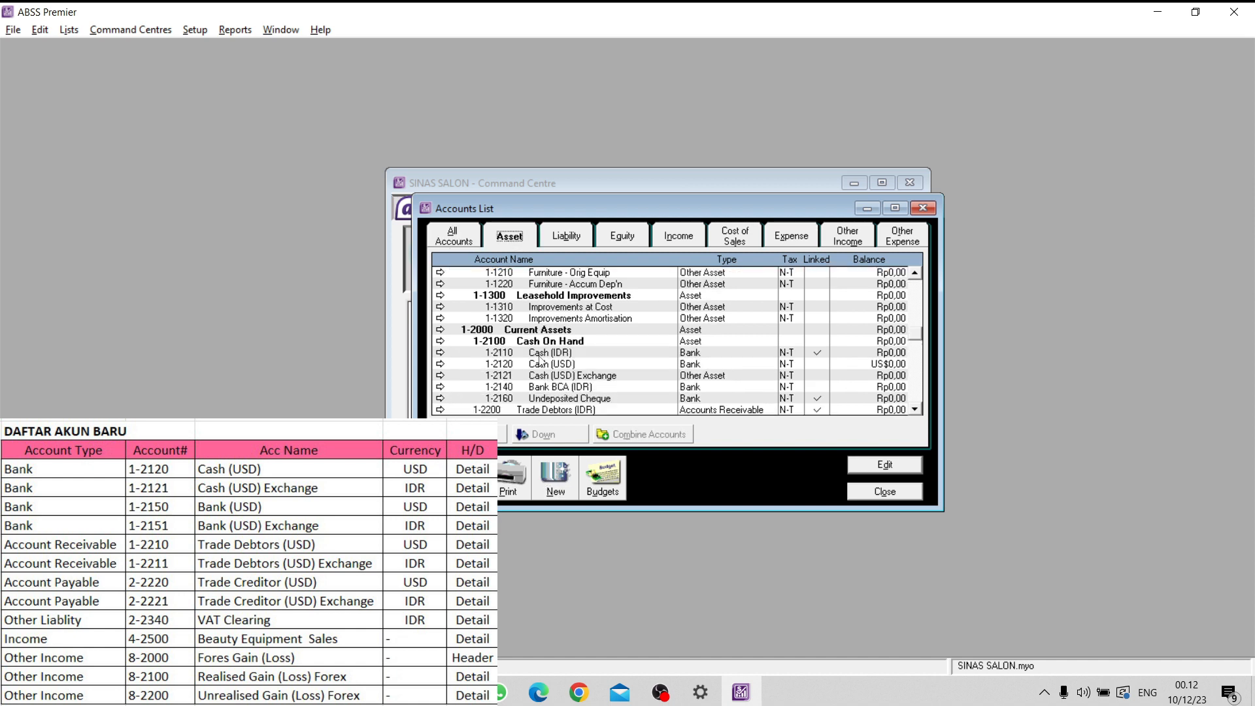
pyautogui.click(599, 377)
pyautogui.click(600, 368)
pyautogui.click(600, 371)
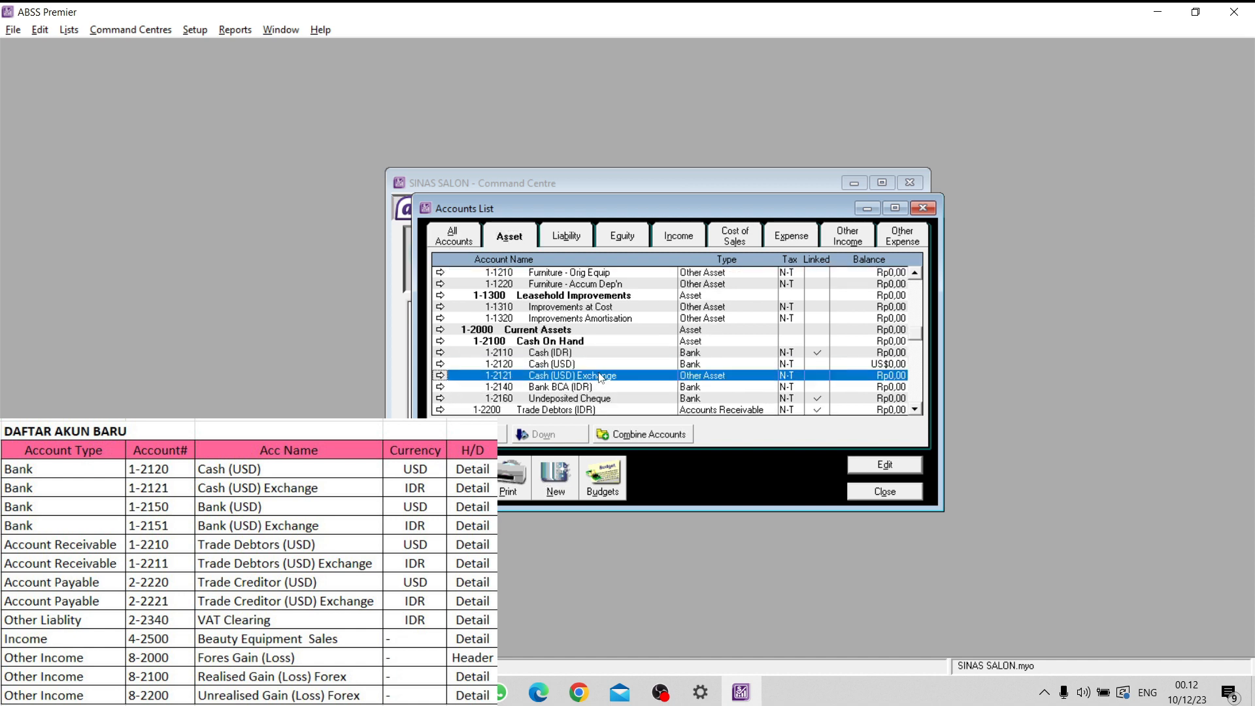
pyautogui.click(602, 367)
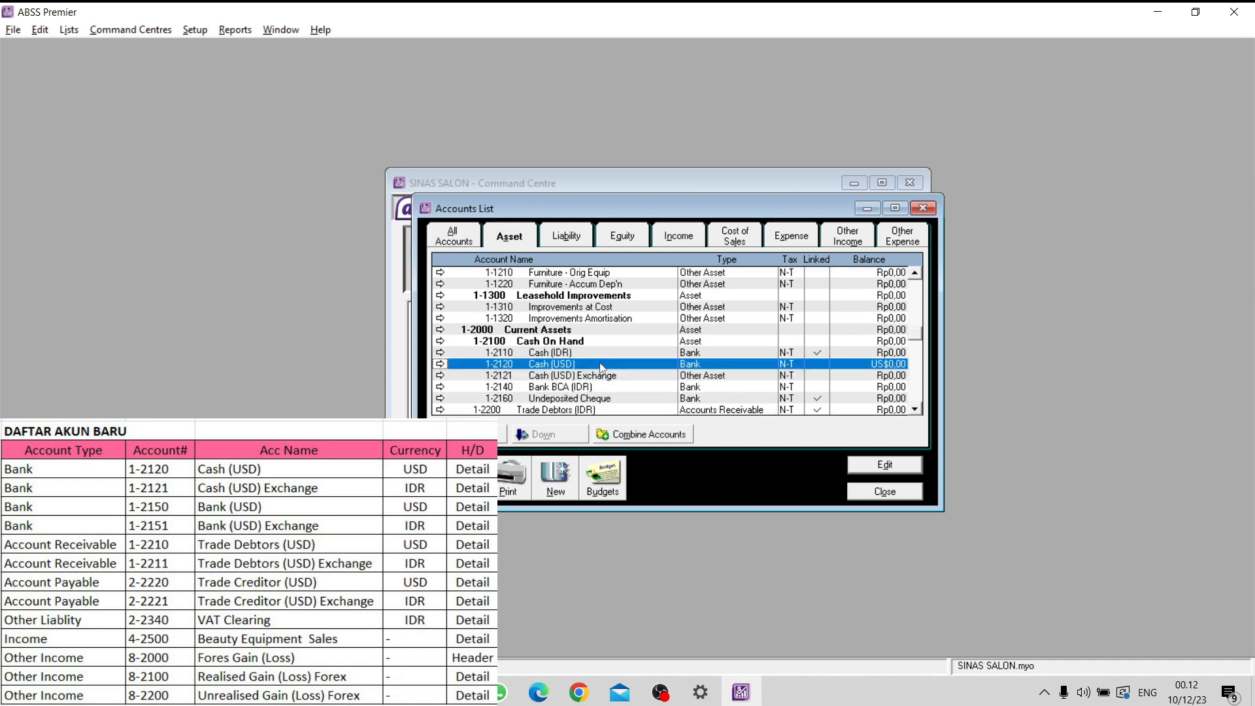
pyautogui.click(615, 378)
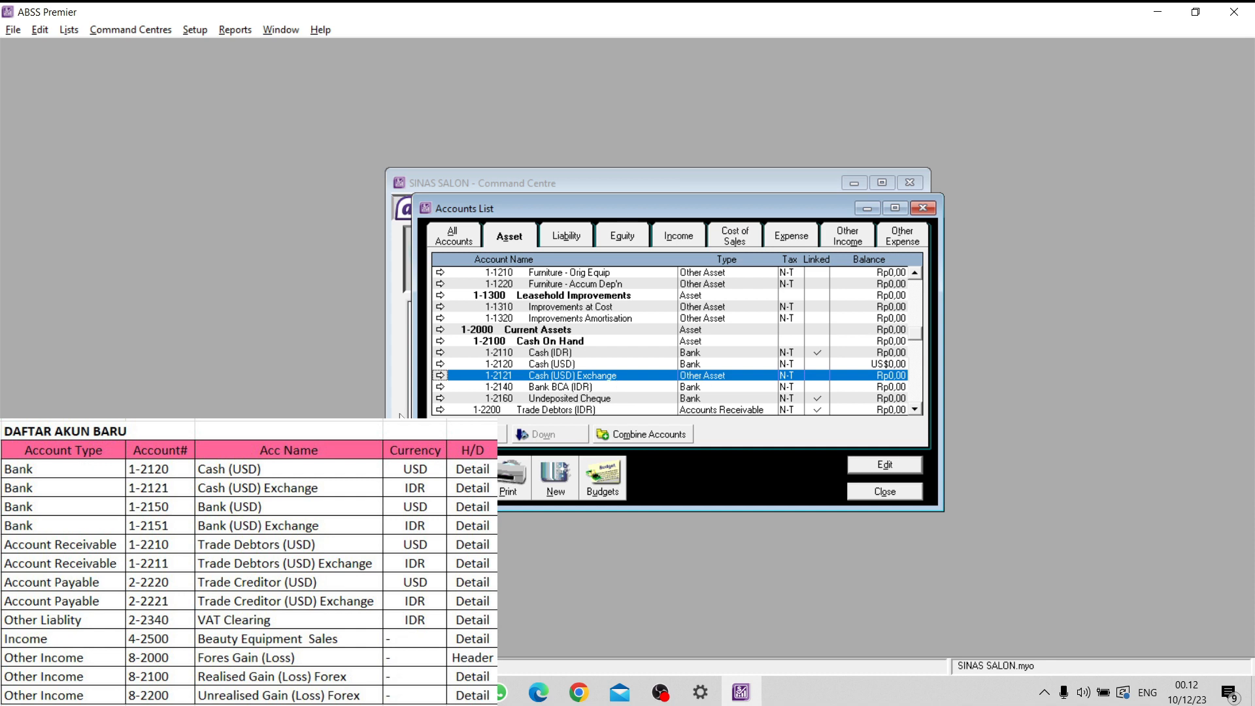
pyautogui.click(441, 378)
pyautogui.click(695, 361)
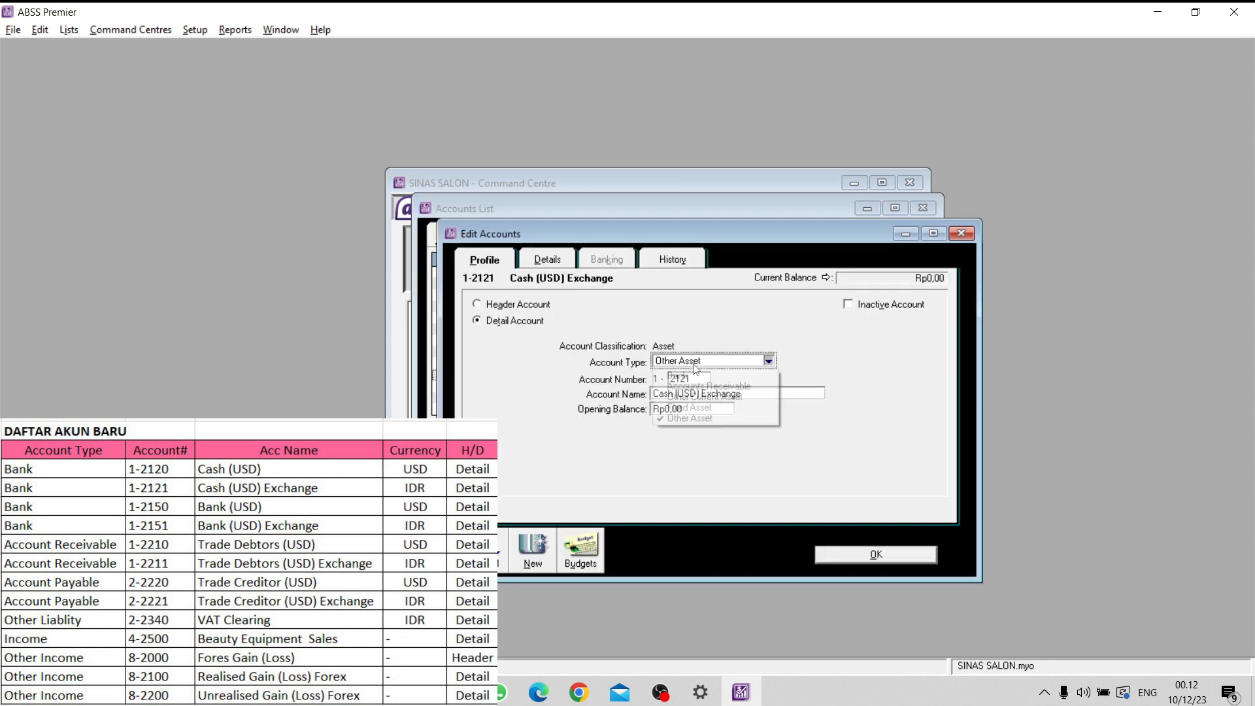
pyautogui.click(695, 376)
pyautogui.press('Tab')
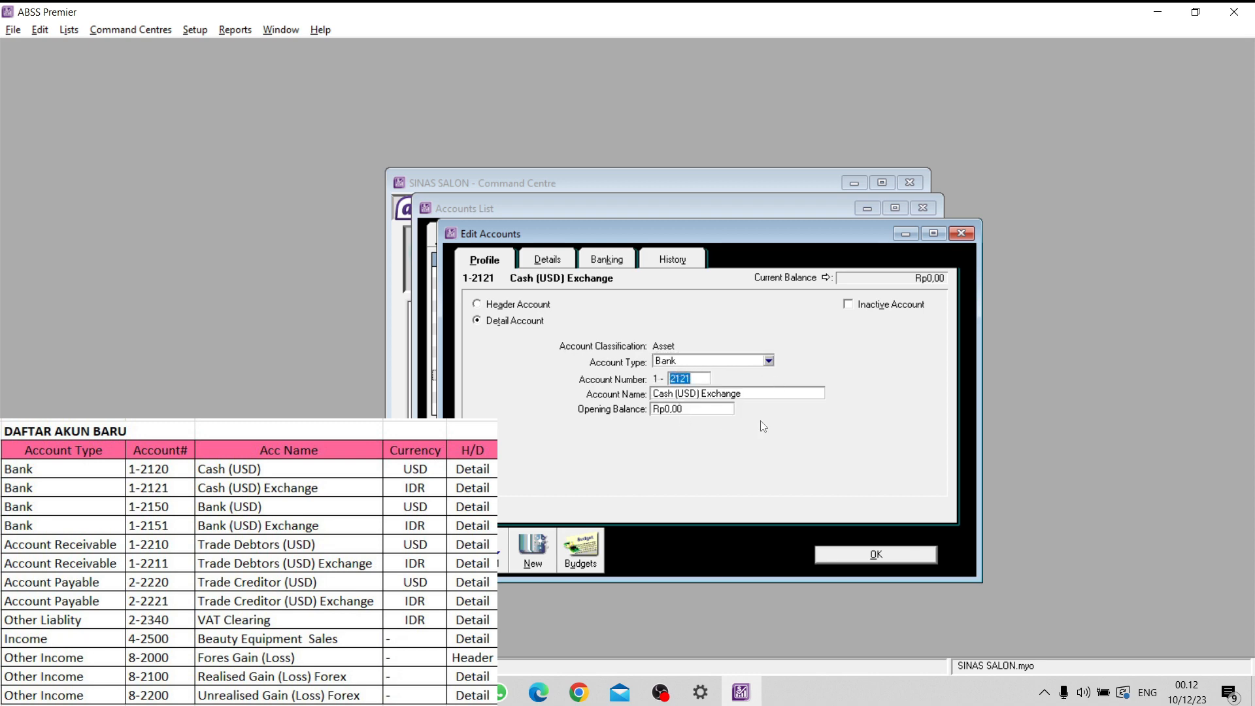
pyautogui.click(859, 553)
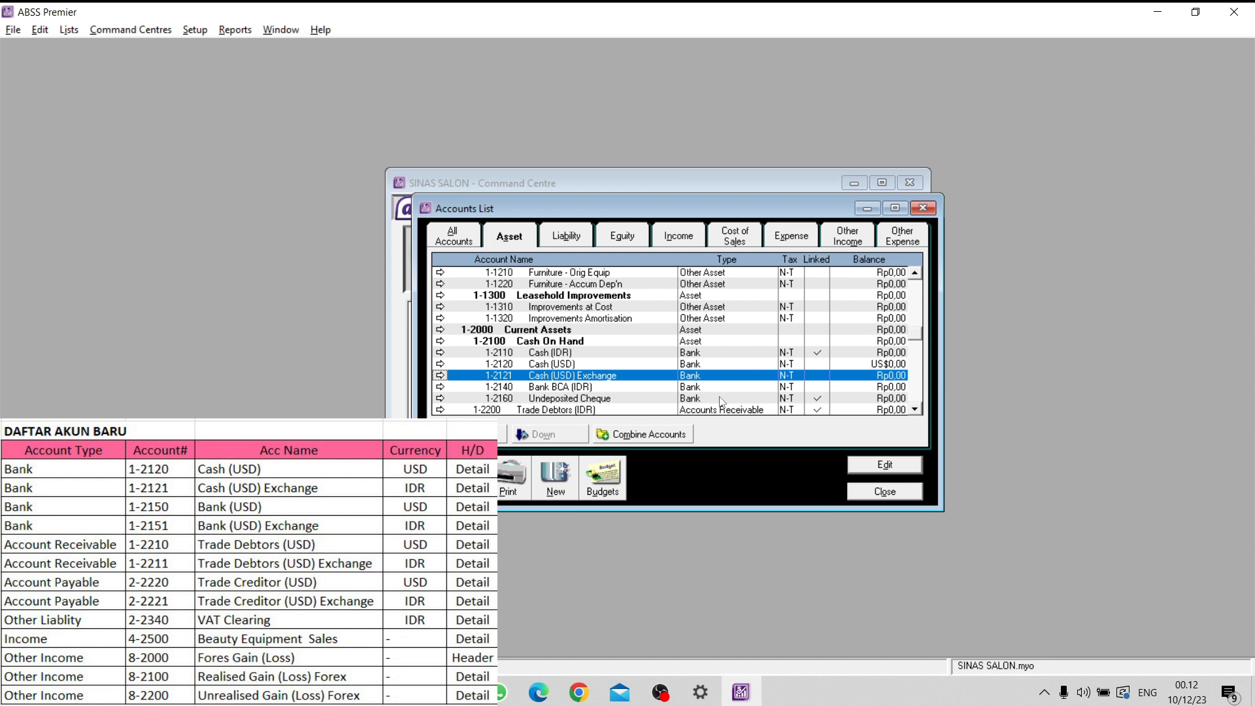
# - Start a new detail account of type Bank with the number 1-2150
pyautogui.click(556, 478)
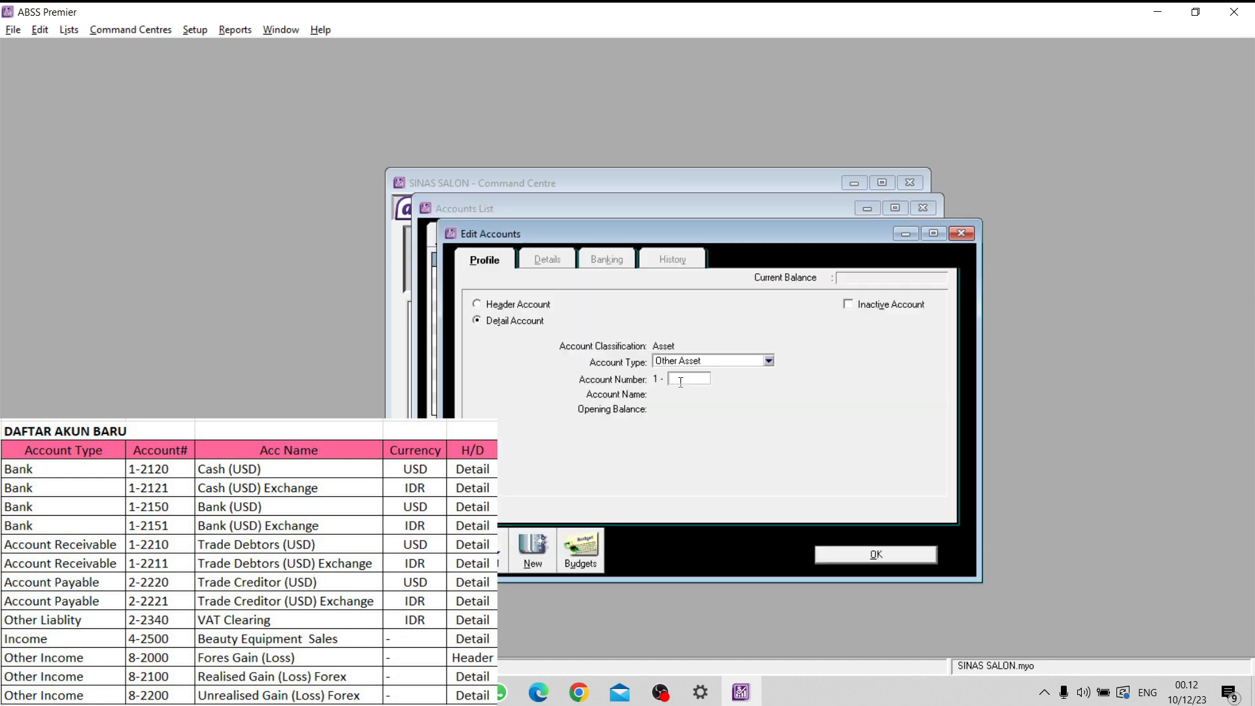
pyautogui.click(730, 361)
pyautogui.click(683, 370)
pyautogui.click(685, 378)
pyautogui.write('2150')
pyautogui.press('Tab')
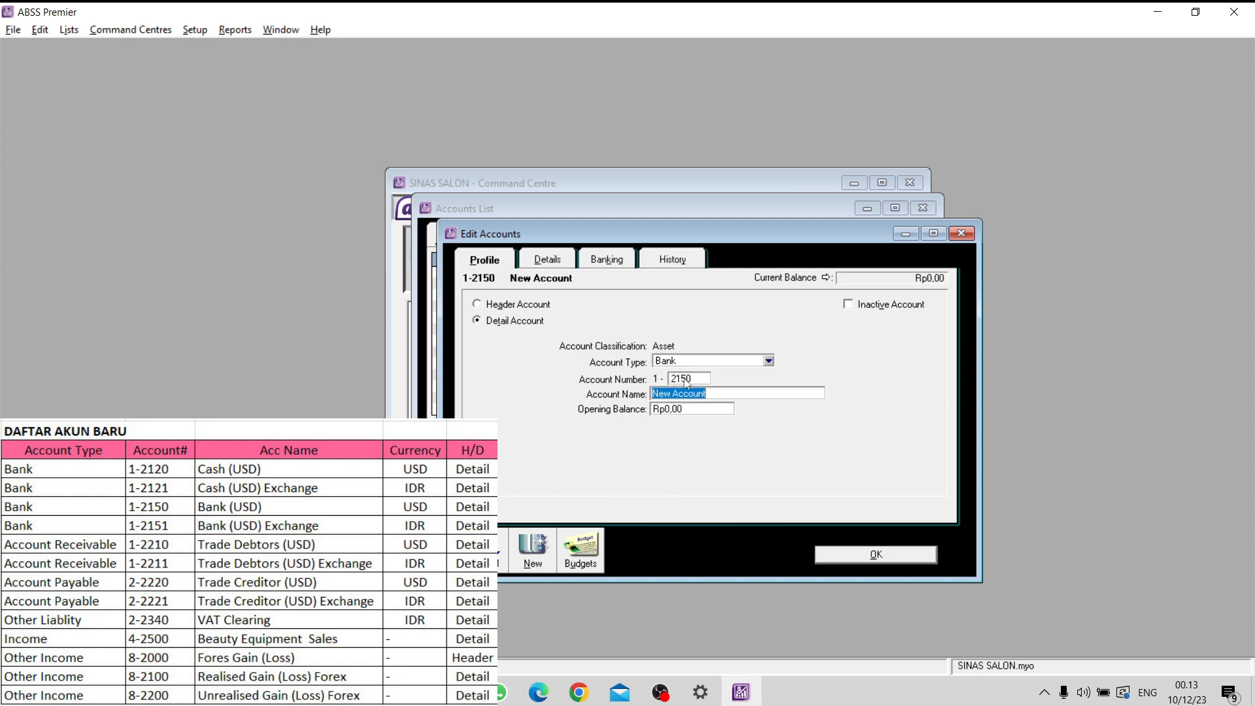
# - Name the 1-2150 account Bank (USD), set its currency to USD with an automatically created exchange account, and save it
pyautogui.write('Bank (USD)')
pyautogui.click(547, 260)
pyautogui.click(699, 406)
pyautogui.click(496, 269)
pyautogui.click(755, 448)
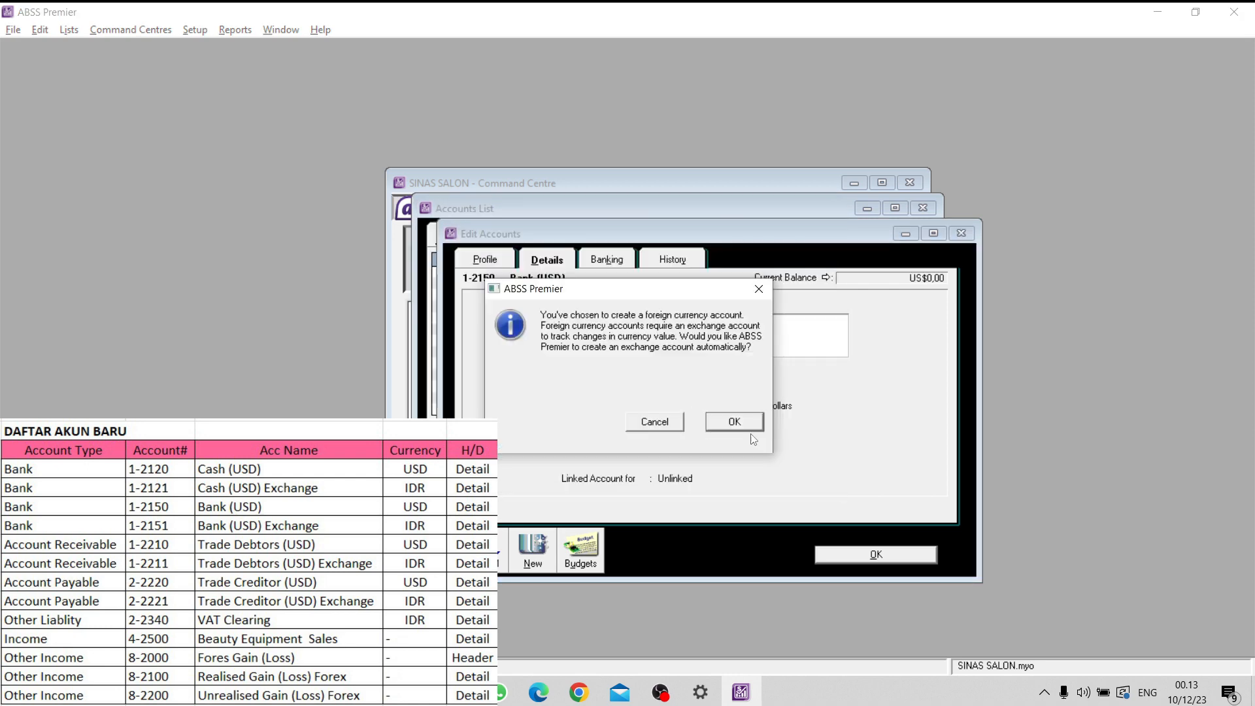
pyautogui.click(738, 422)
pyautogui.click(861, 557)
# - Change the type of account 1-2151 Bank (USD) Exchange to Bank and save it
pyautogui.scroll(-1, 631, 374)
pyautogui.click(442, 376)
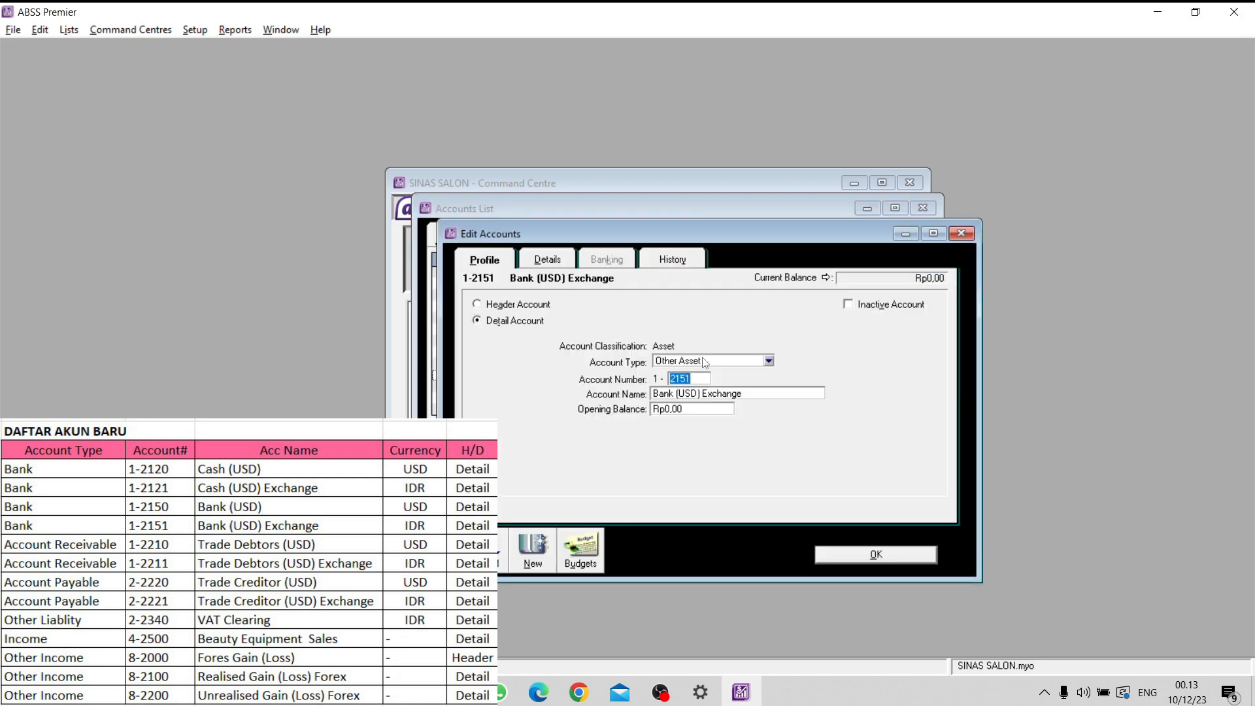
pyautogui.click(704, 361)
pyautogui.click(700, 371)
pyautogui.click(867, 555)
# - Start a new Accounts Receivable detail account numbered 1-2210 and name it Trade Debtors (USD)
pyautogui.click(556, 476)
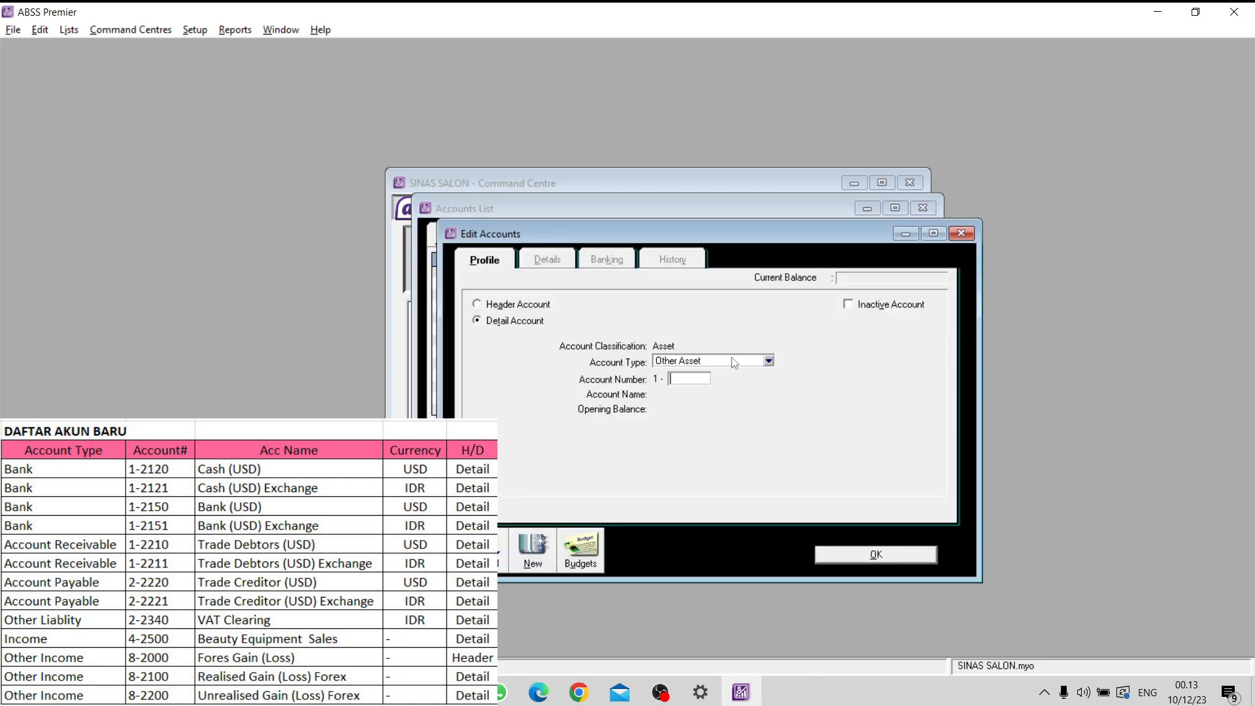
pyautogui.click(735, 363)
pyautogui.click(690, 386)
pyautogui.write('2210')
pyautogui.press('Tab')
pyautogui.press('capslock')
pyautogui.write('Trade Debtors ')
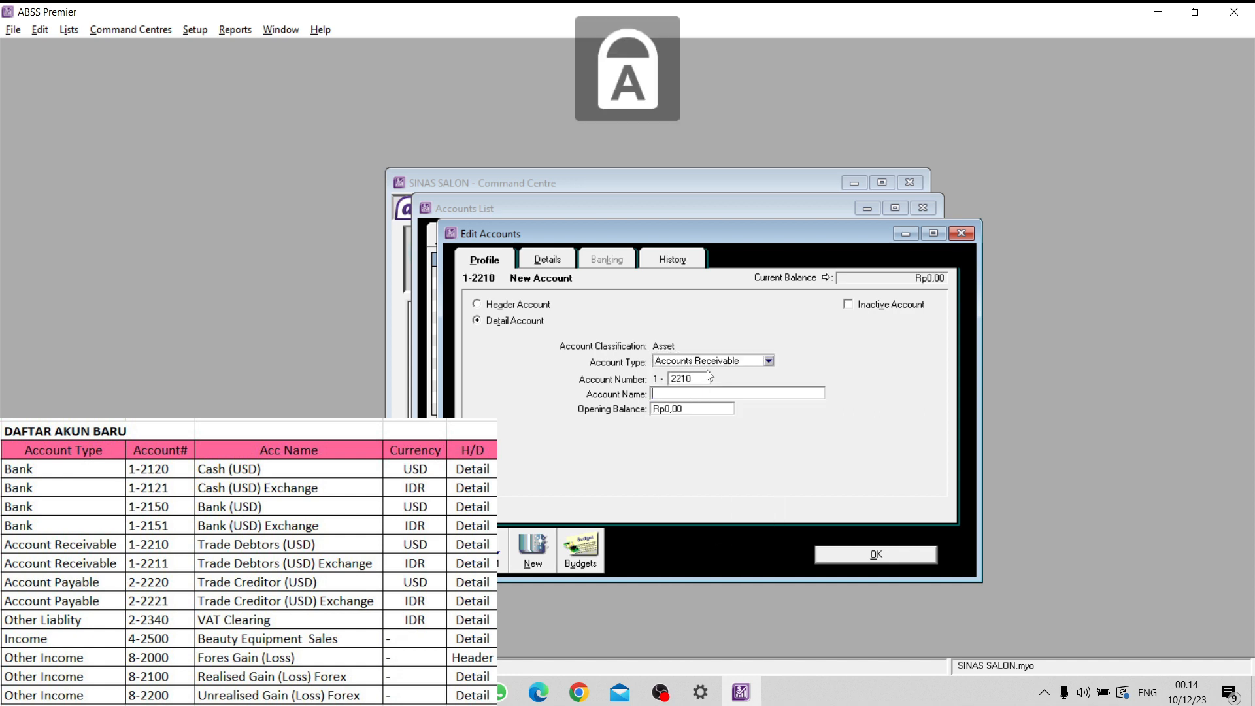
pyautogui.write('(')
pyautogui.press('capslock')
pyautogui.write('USD)')
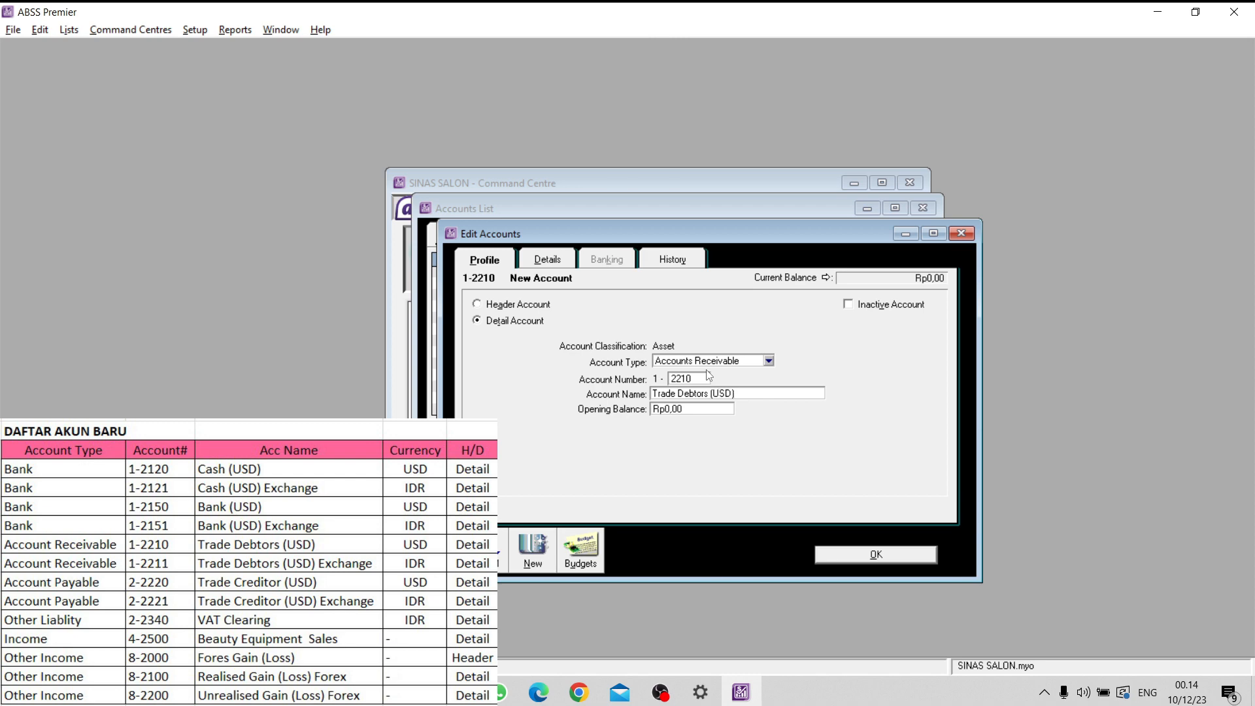
# - Set the Trade Debtors (USD) account's currency to USD, have its exchange account created automatically, and save it
pyautogui.click(548, 260)
pyautogui.click(699, 406)
pyautogui.doubleClick(719, 354)
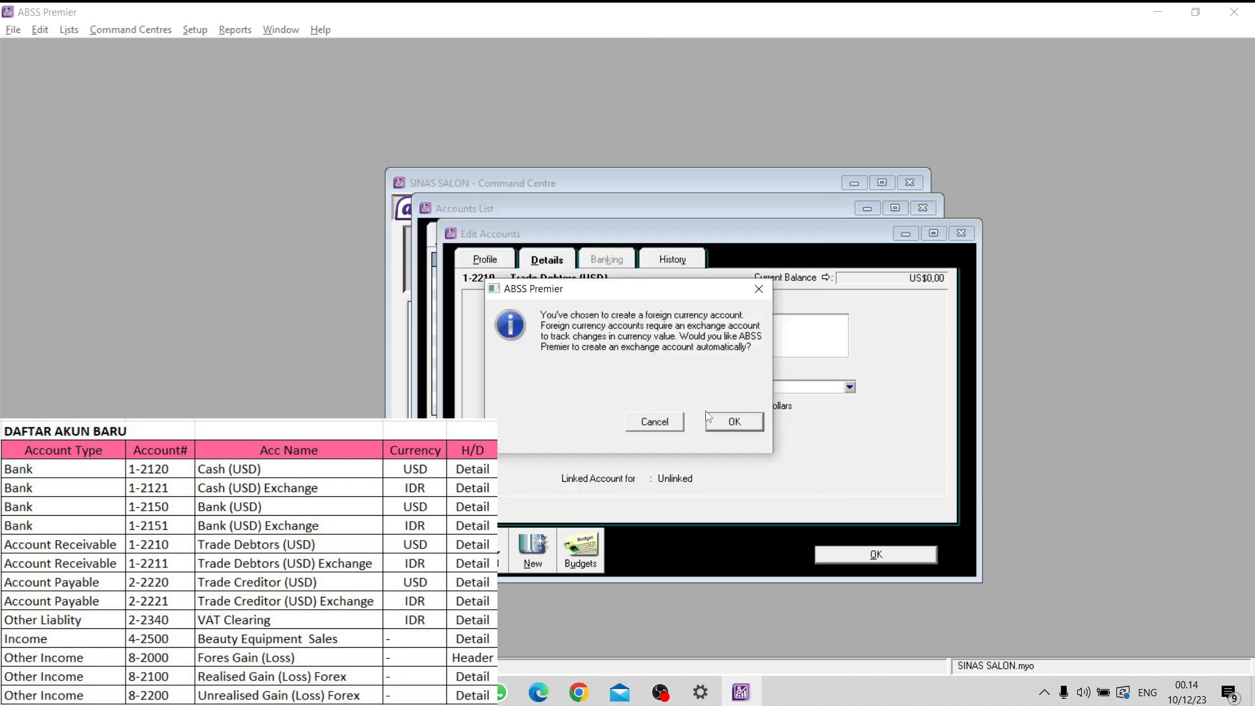
pyautogui.press('Return')
pyautogui.click(861, 560)
# - Change the type of account 1-2211 Trade Debtors (USD) Exchange to Accounts Receivable and save it
pyautogui.scroll(-2, 601, 356)
pyautogui.doubleClick(601, 356)
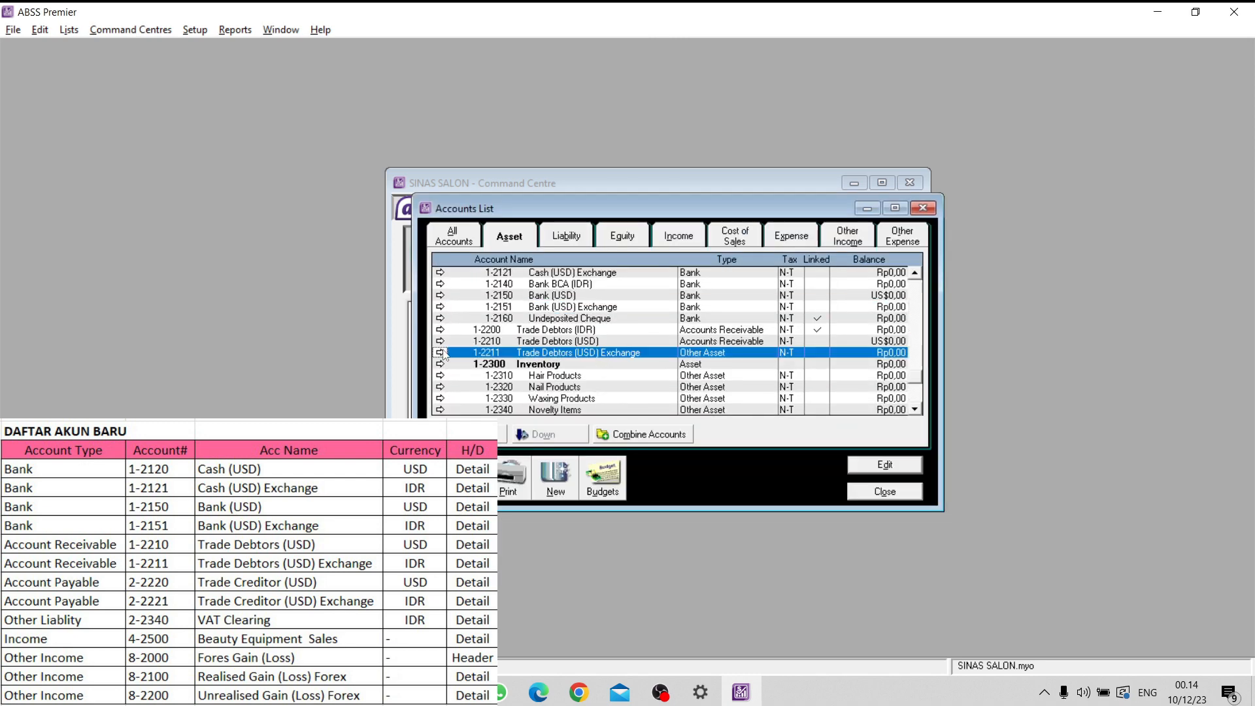
pyautogui.click(768, 361)
pyautogui.click(700, 384)
pyautogui.click(854, 555)
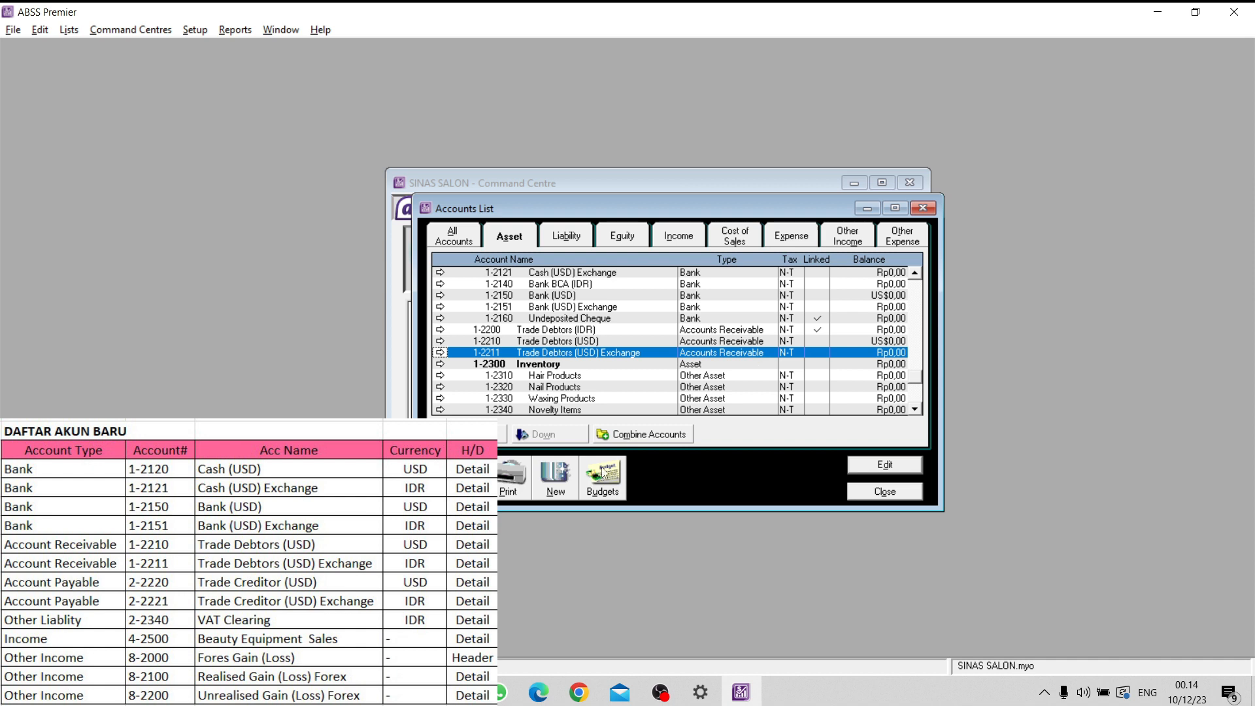
# - Start a new Accounts Payable detail account numbered 2-2220 and name it Trade Creditor (USD)
pyautogui.click(562, 475)
pyautogui.click(719, 363)
pyautogui.click(767, 413)
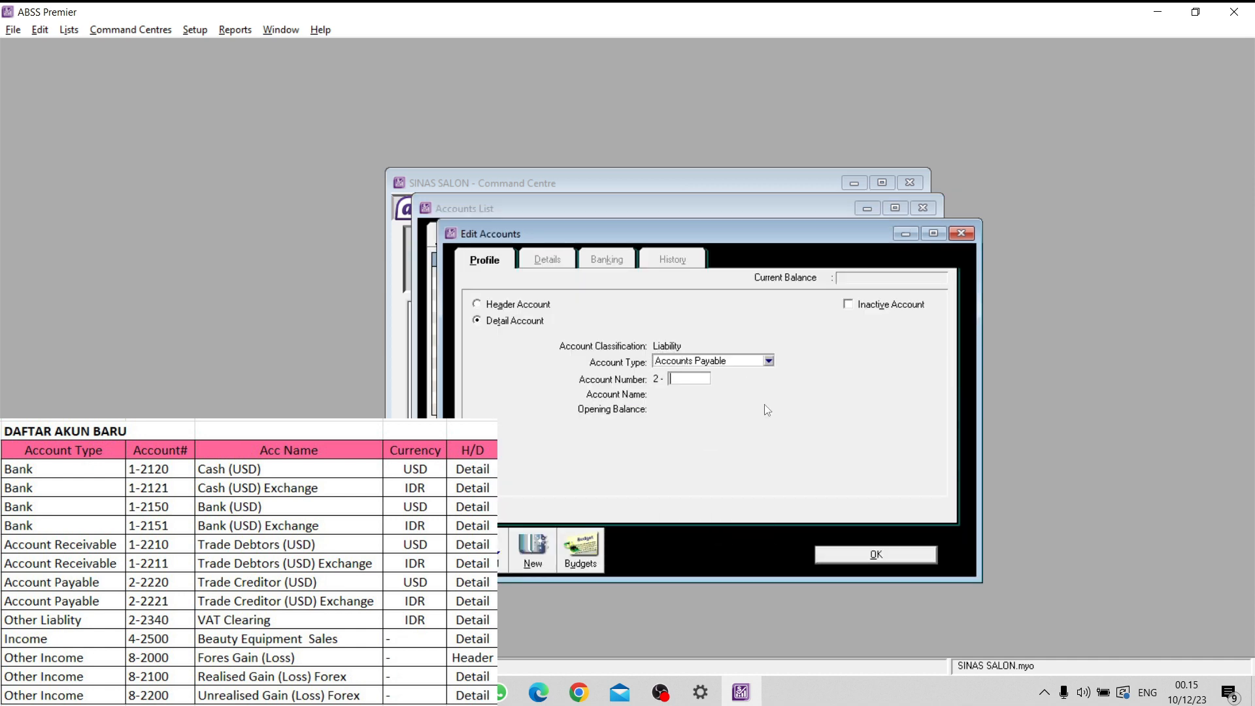
pyautogui.write('2220')
pyautogui.press('Tab')
pyautogui.press('capslock')
pyautogui.write('Trade')
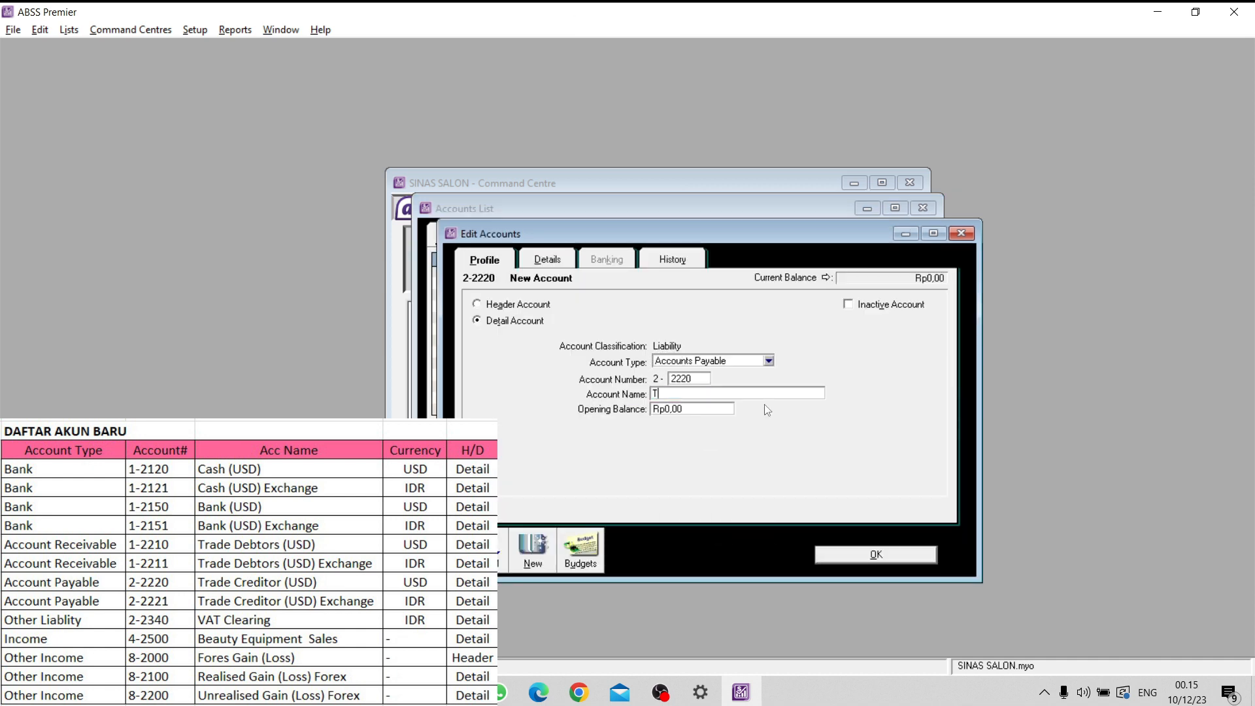
pyautogui.press('capslock')
pyautogui.write('Creditor (USD)')
# - Set the Trade Creditor (USD) account's currency to USD, have its exchange account created automatically, and save it
pyautogui.click(555, 263)
pyautogui.click(699, 406)
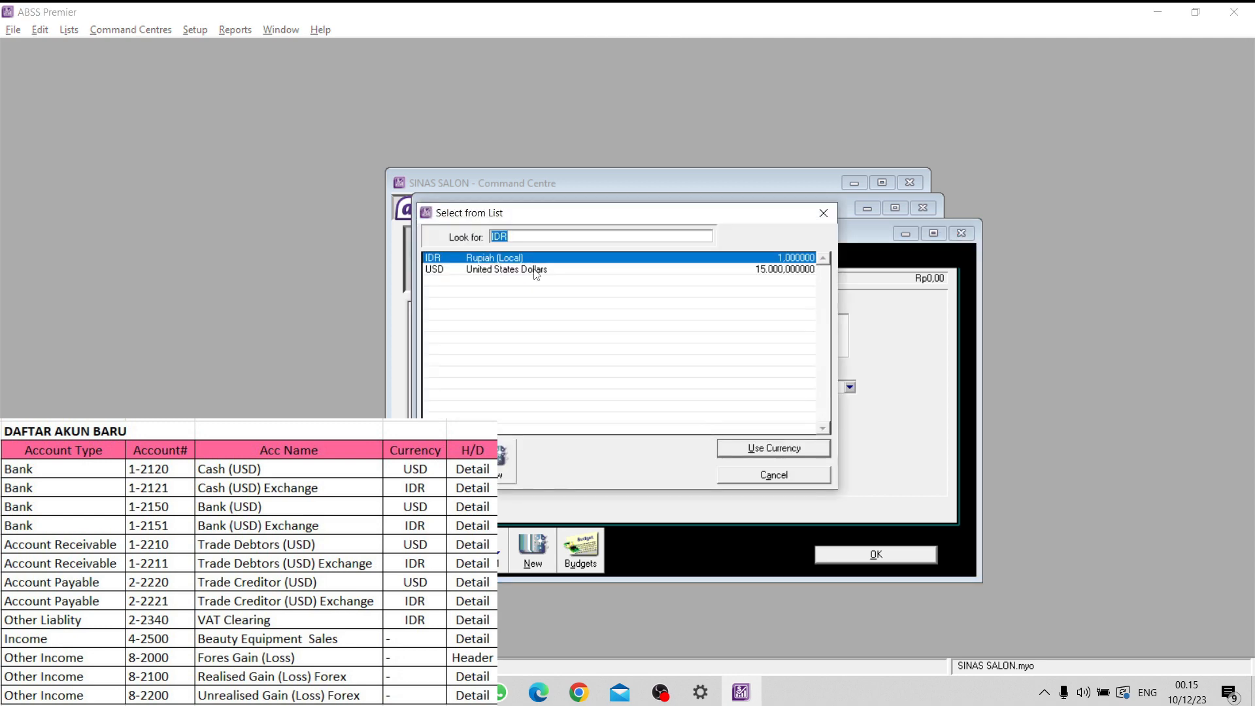
pyautogui.doubleClick(533, 269)
pyautogui.click(719, 443)
pyautogui.click(868, 561)
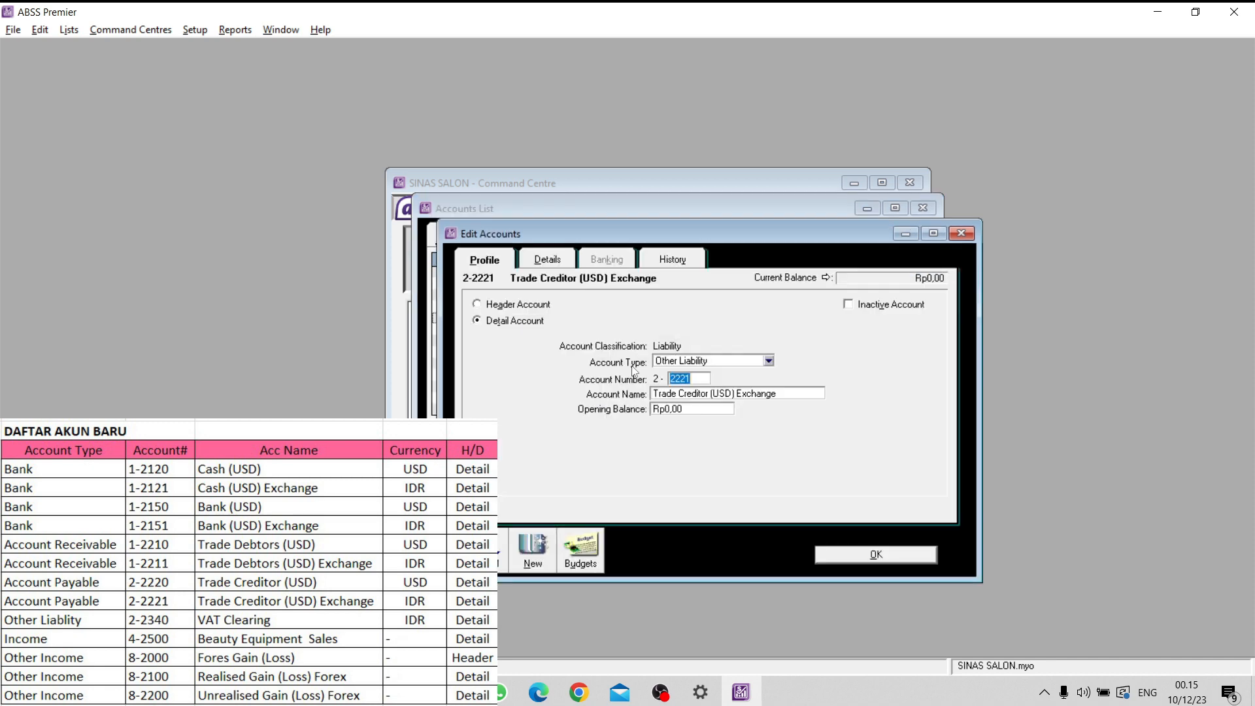
# - Change the type of account 2-2221 Trade Creditor (USD) Exchange to Accounts Payable, save it, and review the full accounts list
pyautogui.click(838, 556)
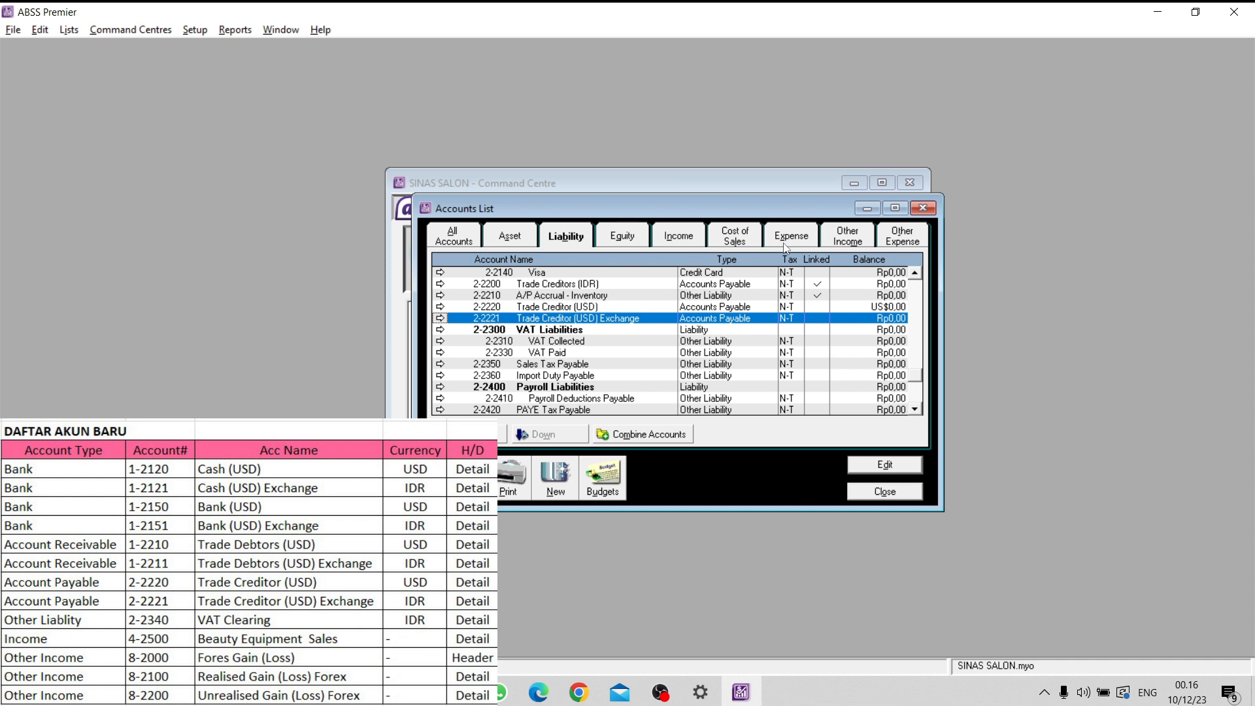
pyautogui.click(468, 242)
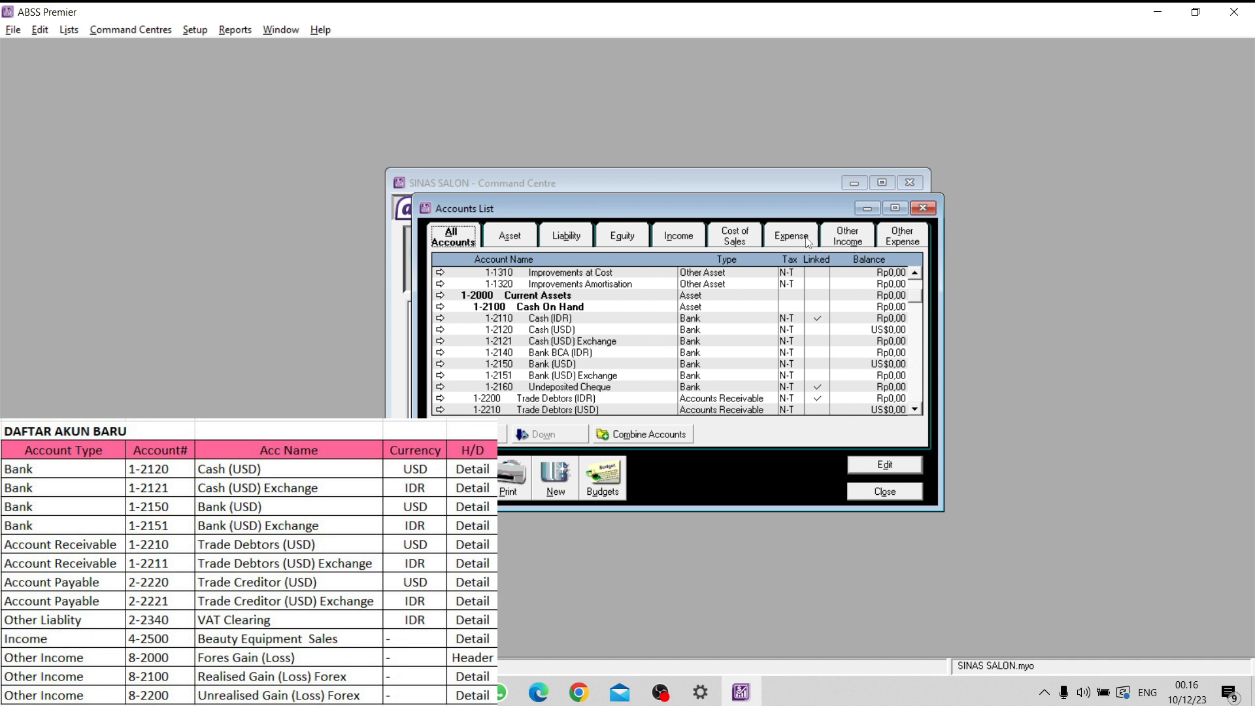
# - From the liability accounts, start a new detail account of type Other Liability with the number 2-2340
pyautogui.click(578, 239)
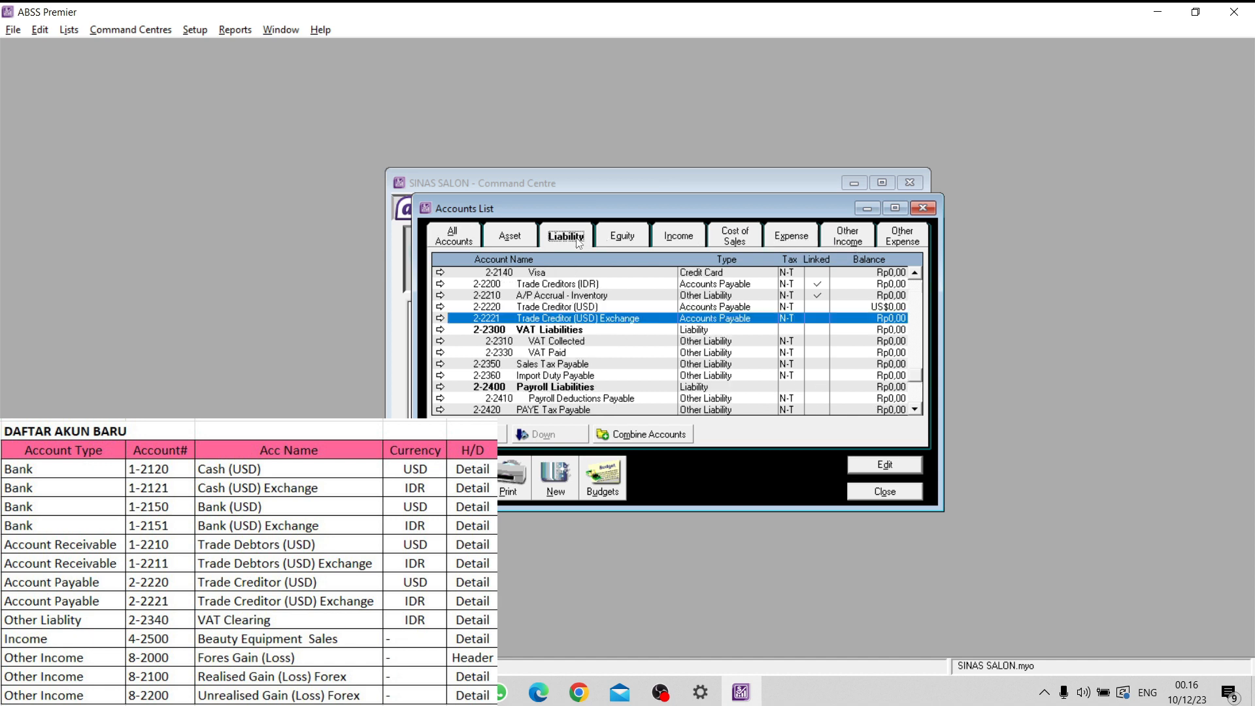
pyautogui.click(554, 478)
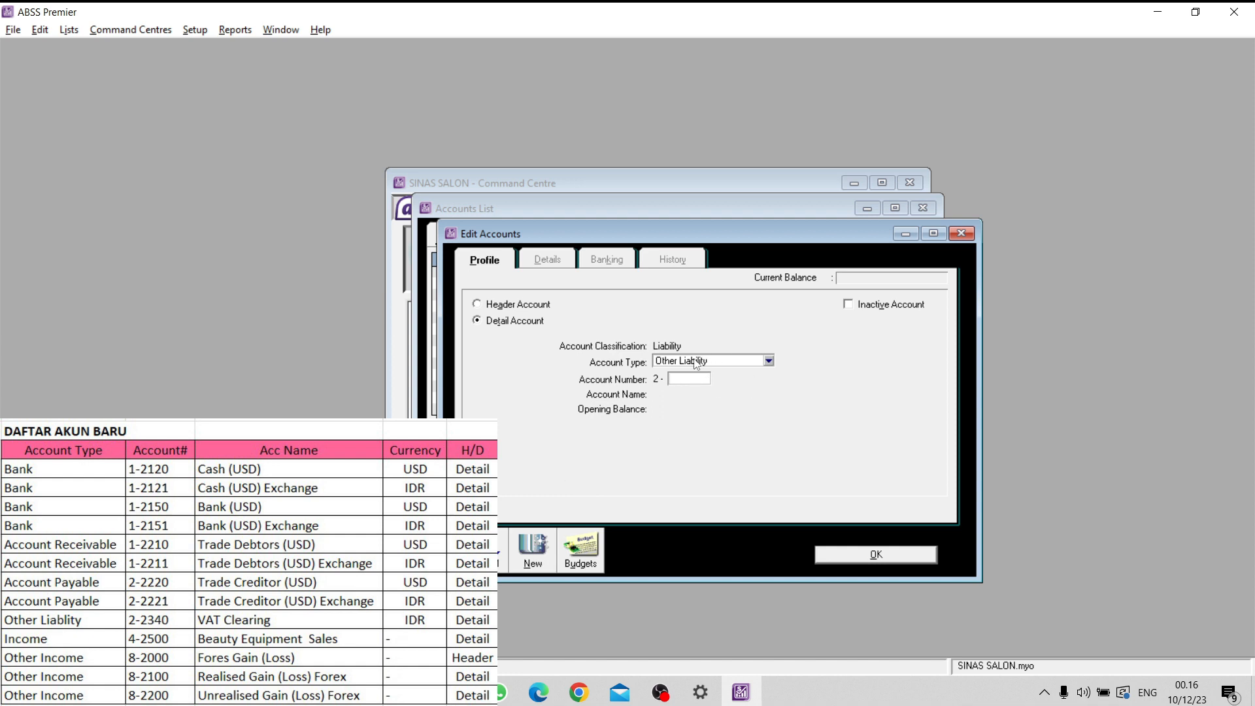
pyautogui.write('2340')
pyautogui.press('Tab')
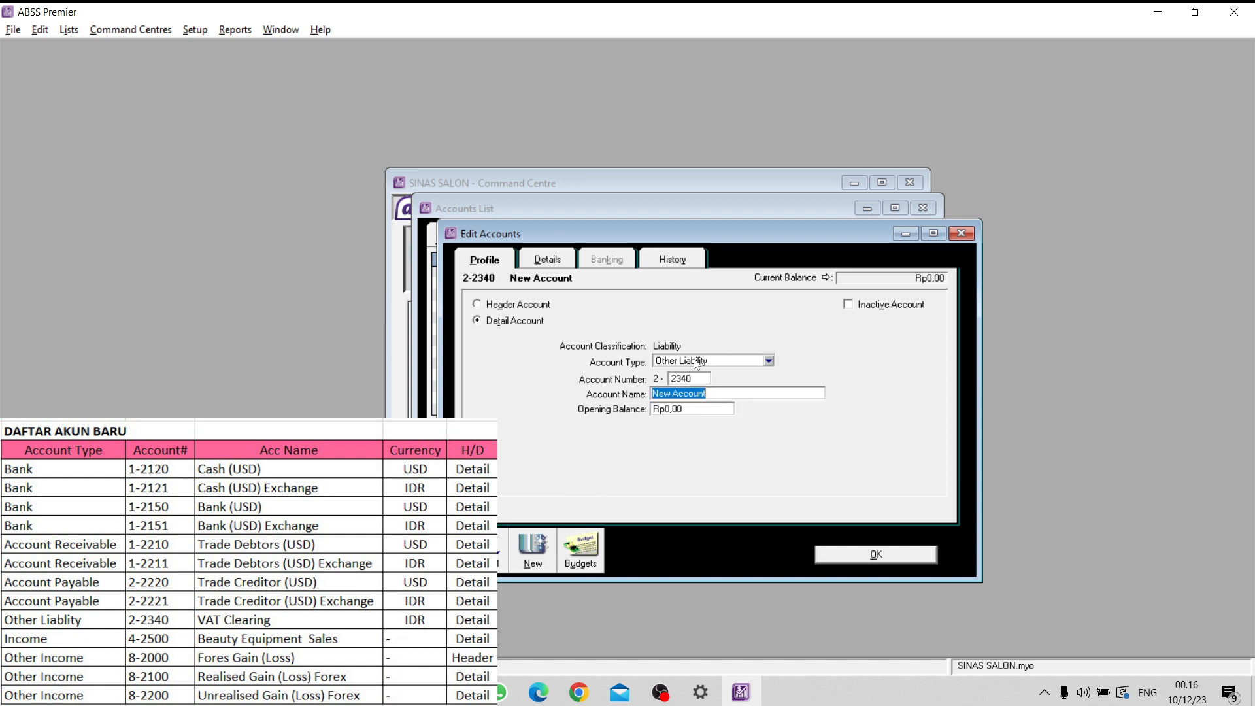
# - Name the 2-2340 account VAT Clearing, check its tax and currency details, and save it
pyautogui.press('capslock')
pyautogui.press('BackSpace')
pyautogui.press('capslock')
pyautogui.write('VAT C')
pyautogui.press('capslock')
pyautogui.write('learing')
pyautogui.click(559, 262)
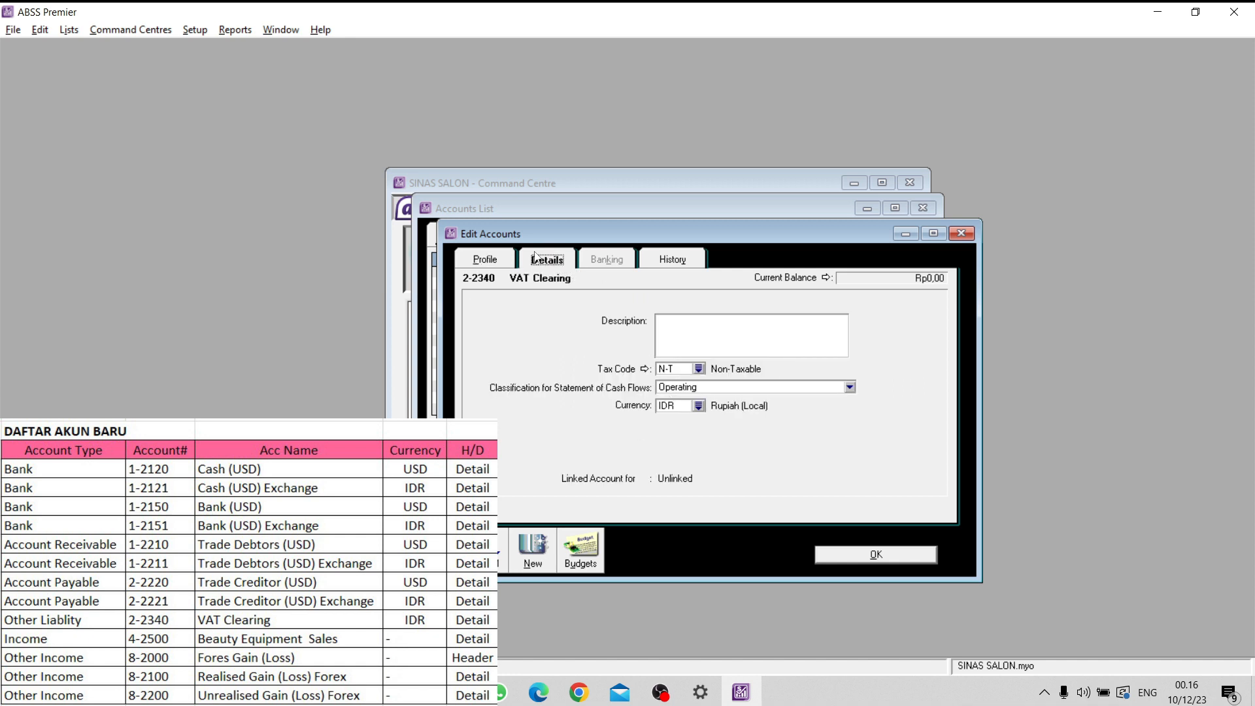
pyautogui.click(508, 263)
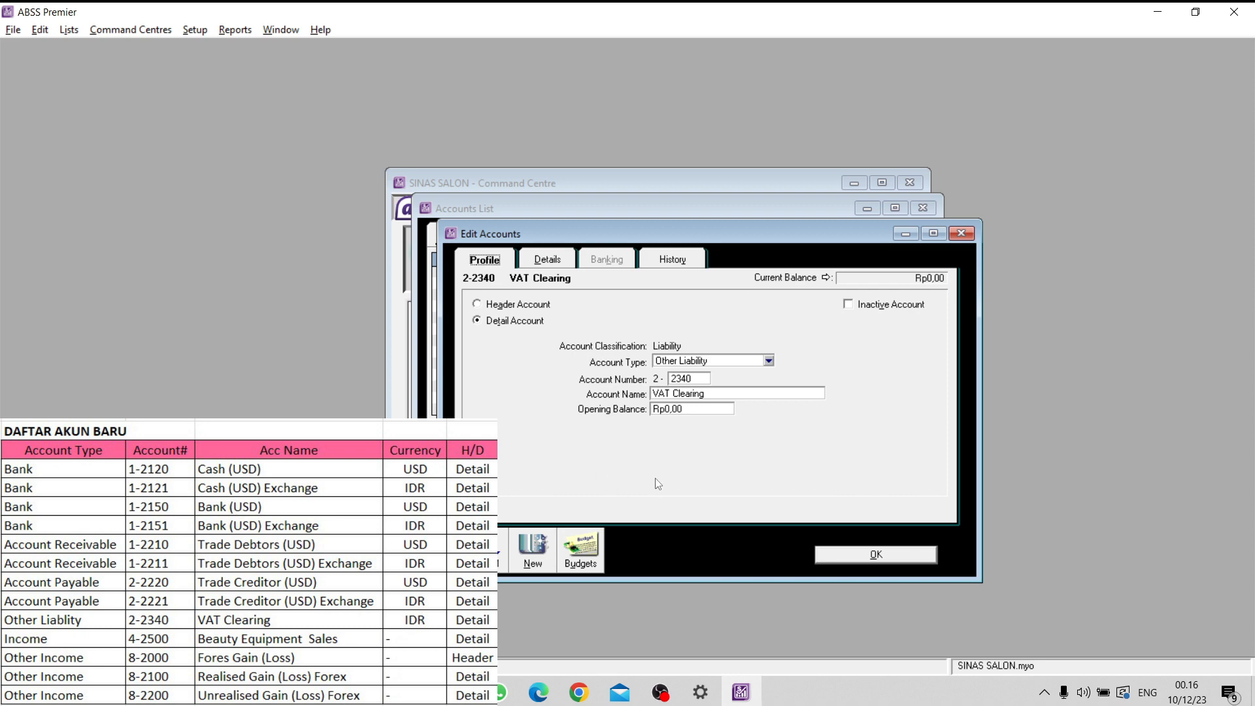
pyautogui.click(857, 553)
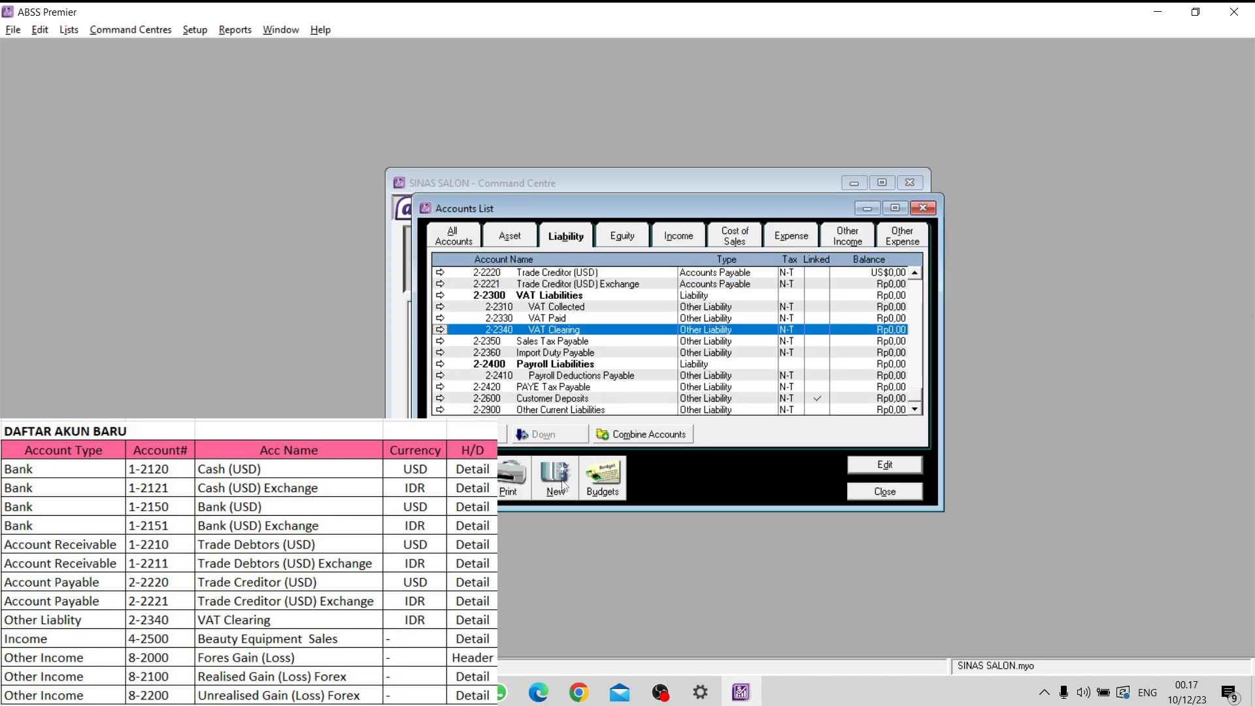
# - Create the income detail account 4-2500 named Beauty Equipment Sales from the income accounts list
pyautogui.click(563, 486)
pyautogui.click(962, 234)
pyautogui.click(693, 240)
pyautogui.click(562, 485)
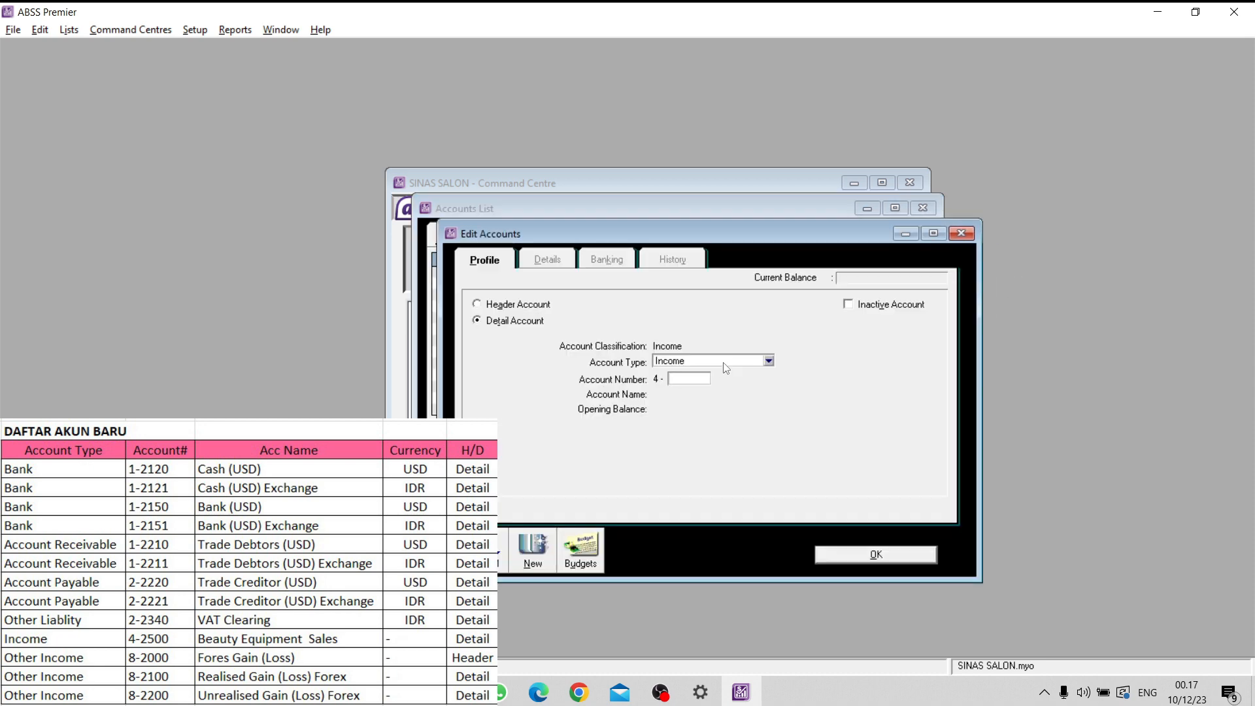
pyautogui.write('2500')
pyautogui.press('Tab')
pyautogui.write('Beauty Equipmen')
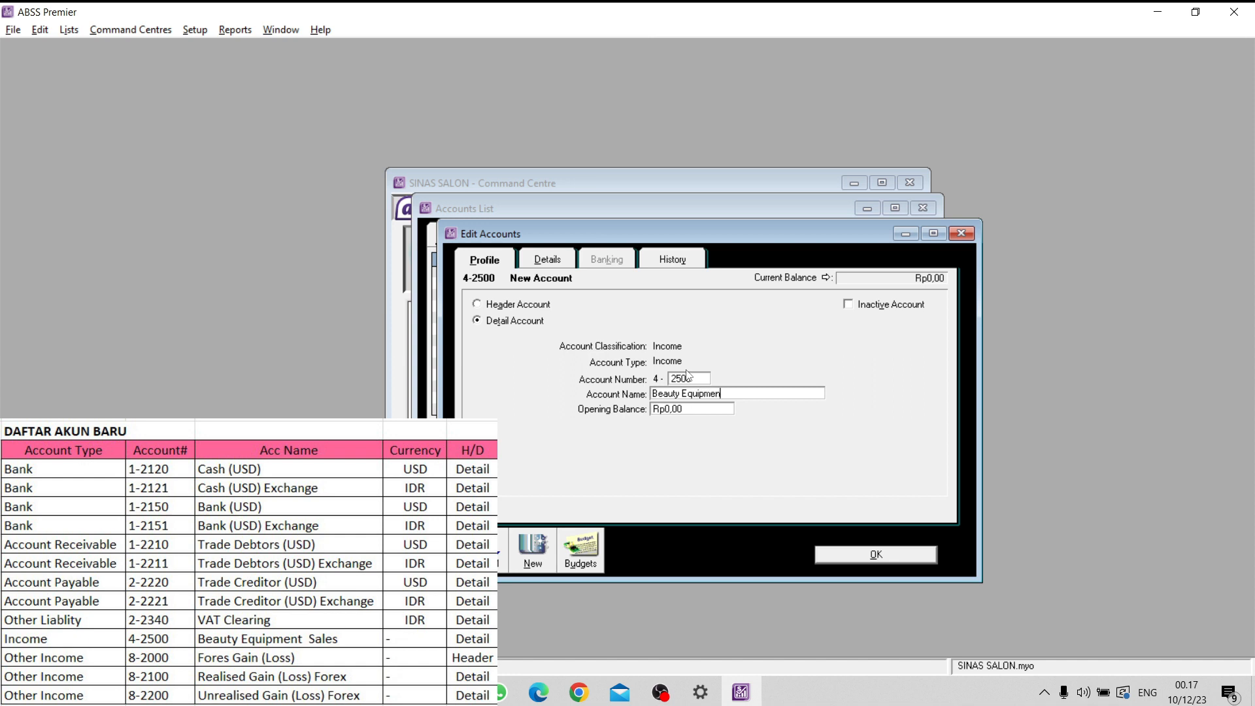
pyautogui.write('t Sales')
pyautogui.click(851, 555)
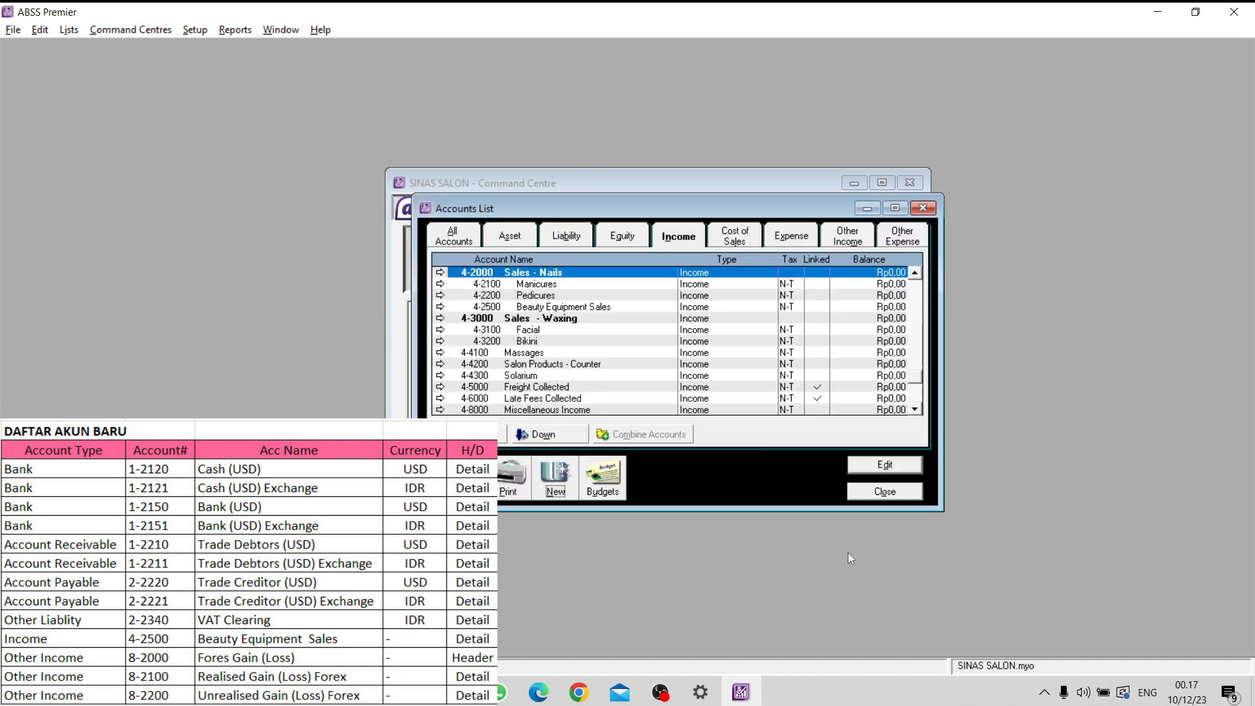
# - Create the Other Income header account 8-2000 named Fores Gain (Loss) and save it
pyautogui.click(858, 234)
pyautogui.click(564, 484)
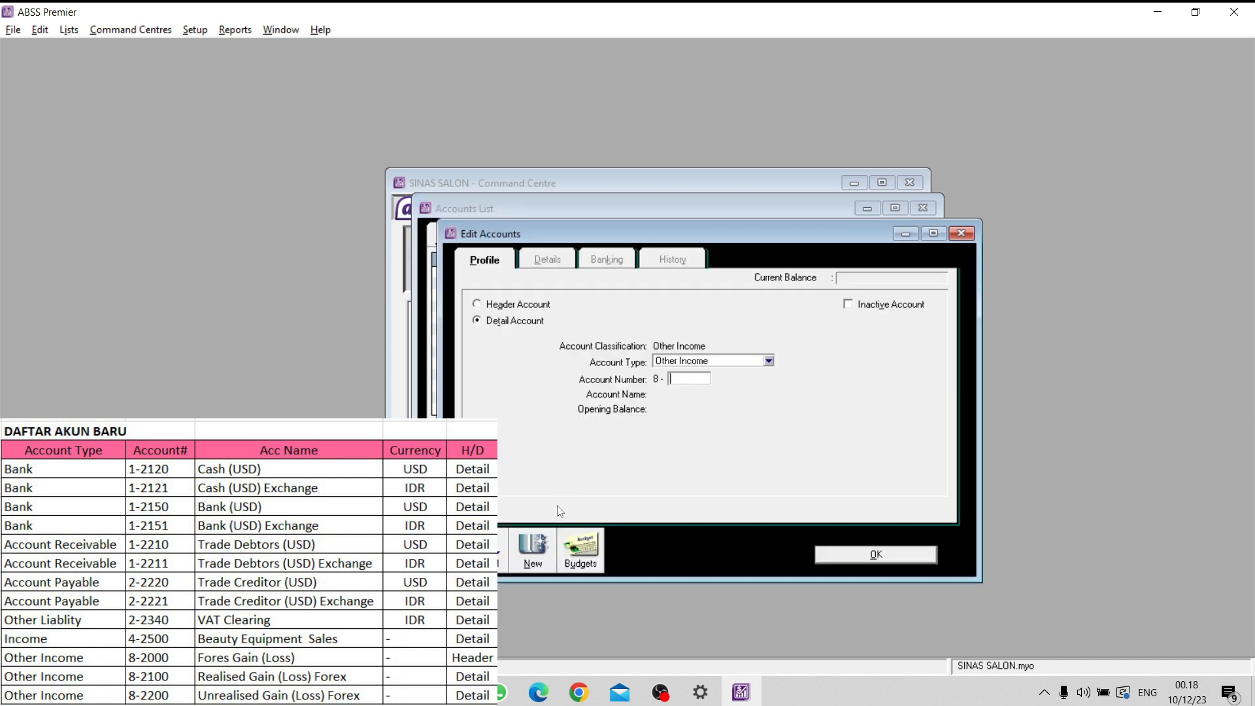
pyautogui.click(527, 306)
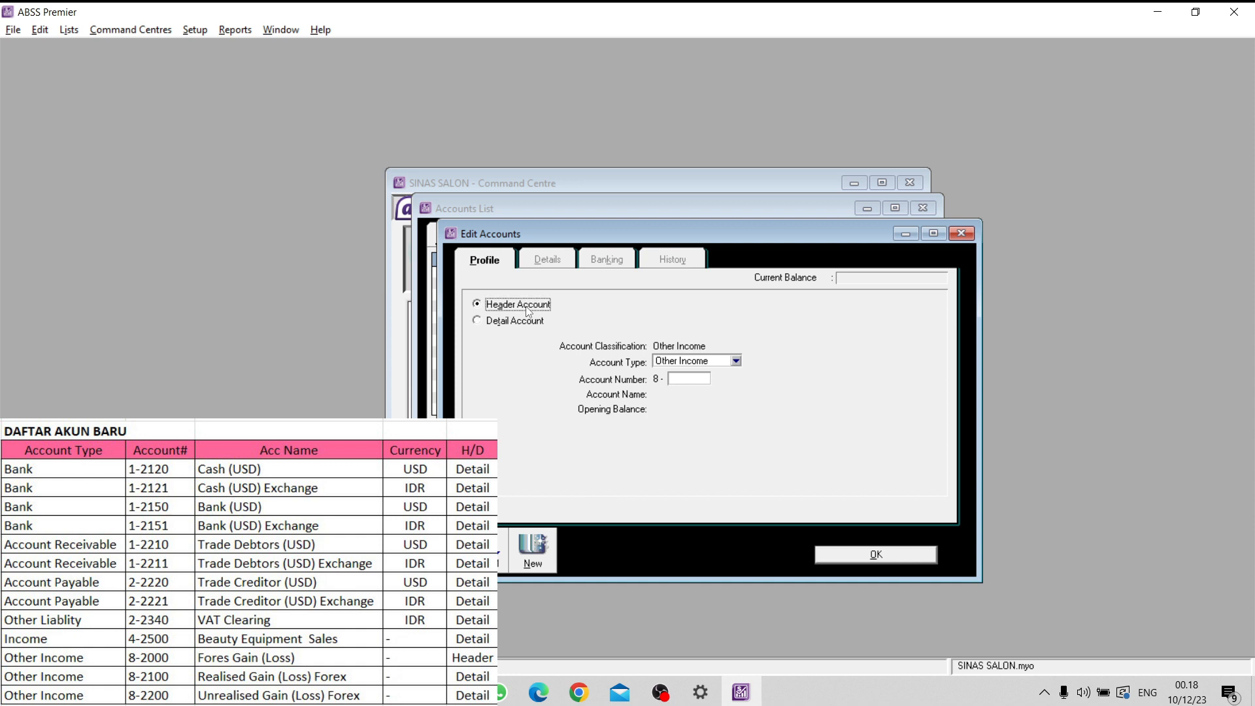
pyautogui.click(678, 379)
pyautogui.write('2000')
pyautogui.press('Tab')
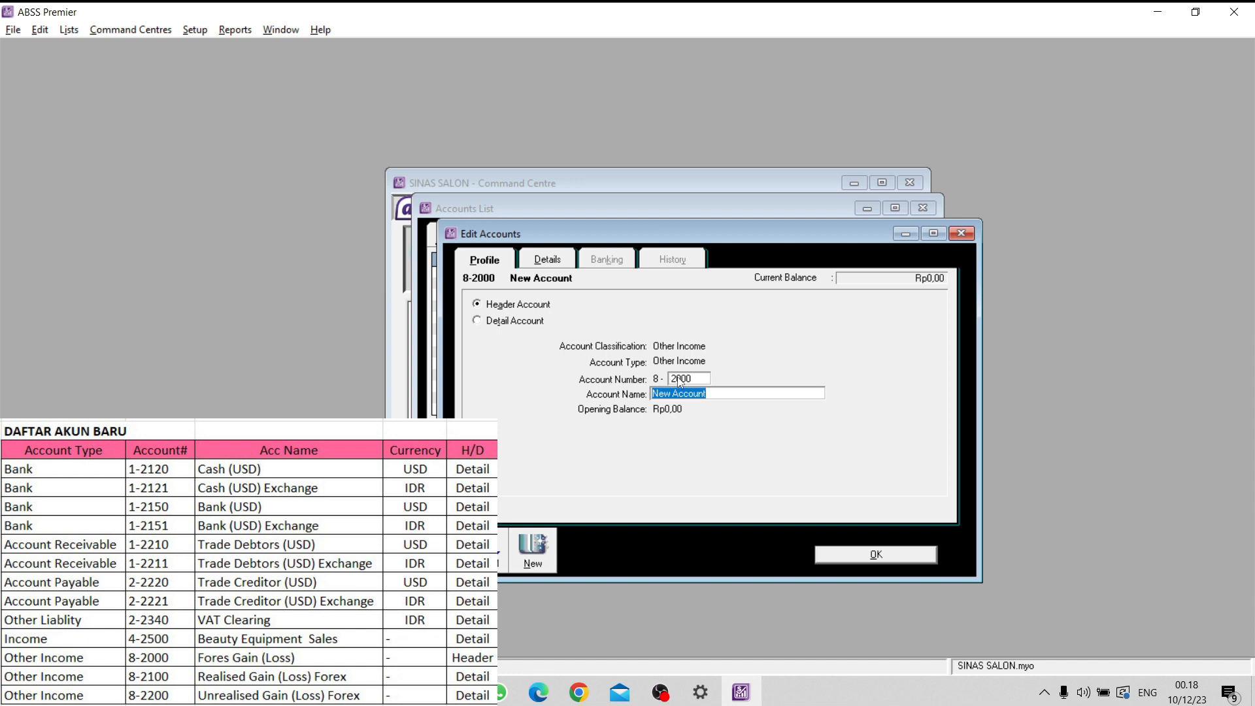
pyautogui.press('capslock')
pyautogui.write('Fores Gain (')
pyautogui.press('capslock')
pyautogui.write('Loss')
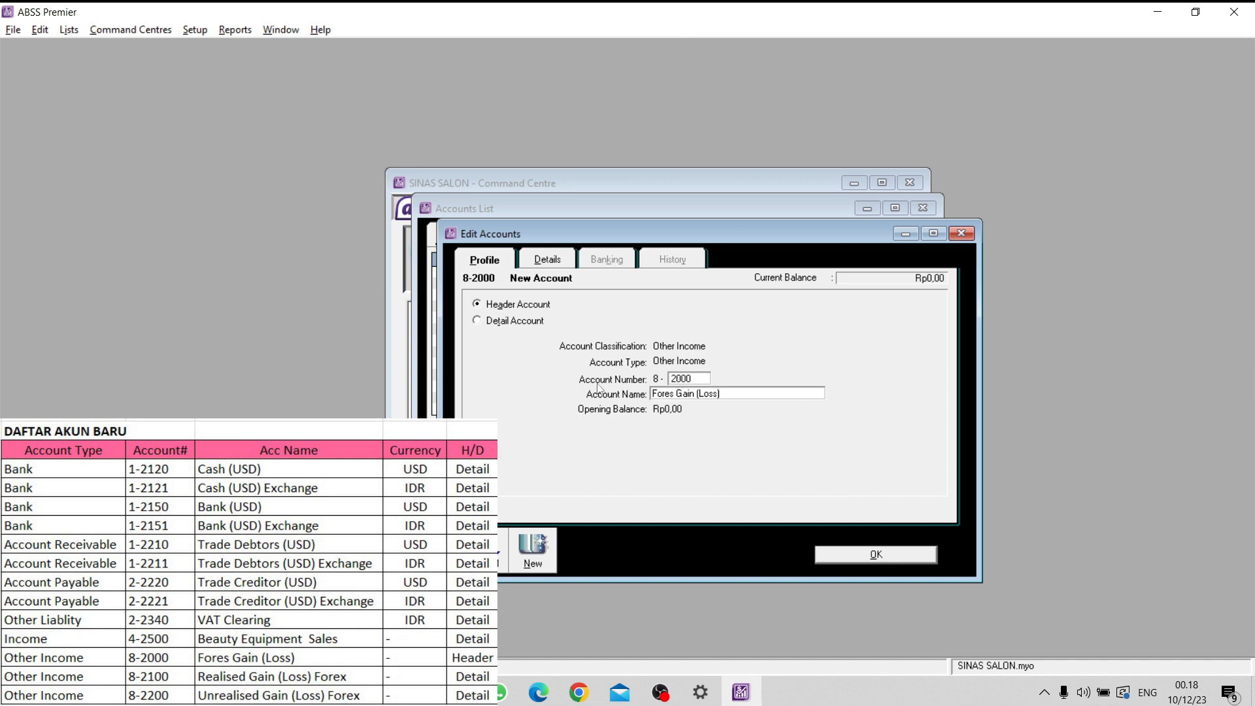
pyautogui.click(858, 549)
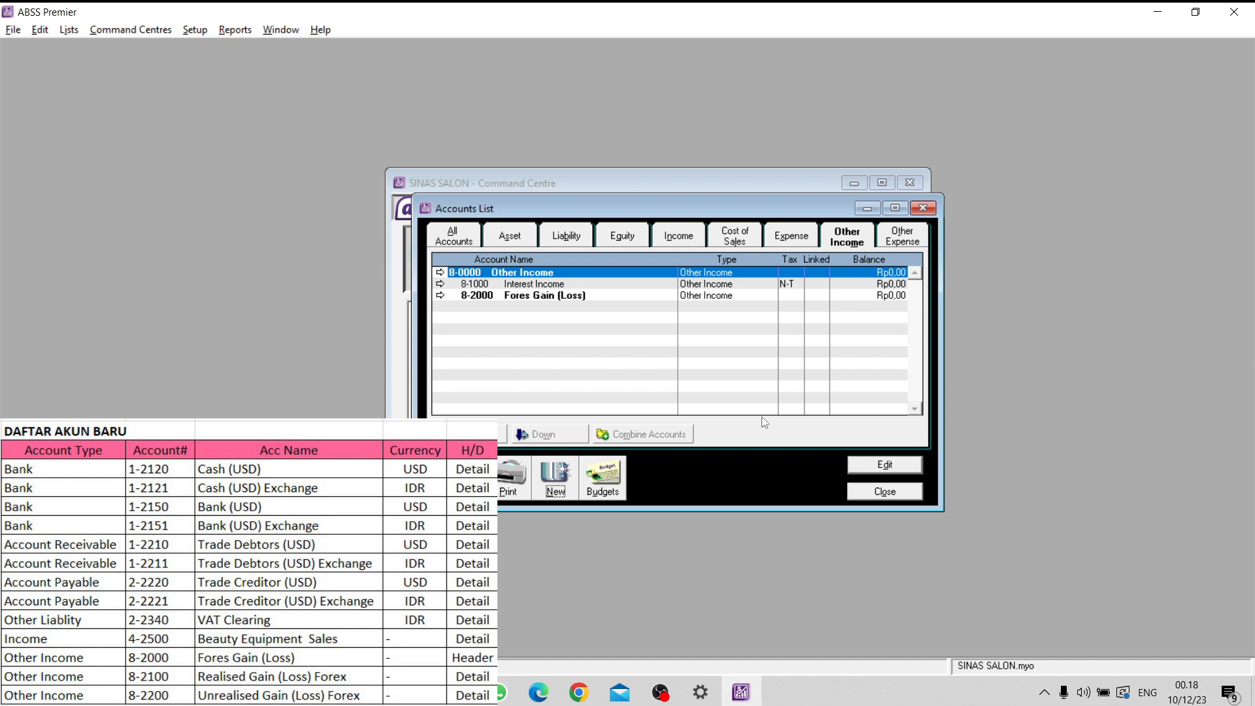
# - Start a new Other Income detail account numbered 8-2100 beneath the Fores Gain (Loss) header
pyautogui.click(568, 297)
pyautogui.click(531, 274)
pyautogui.click(537, 298)
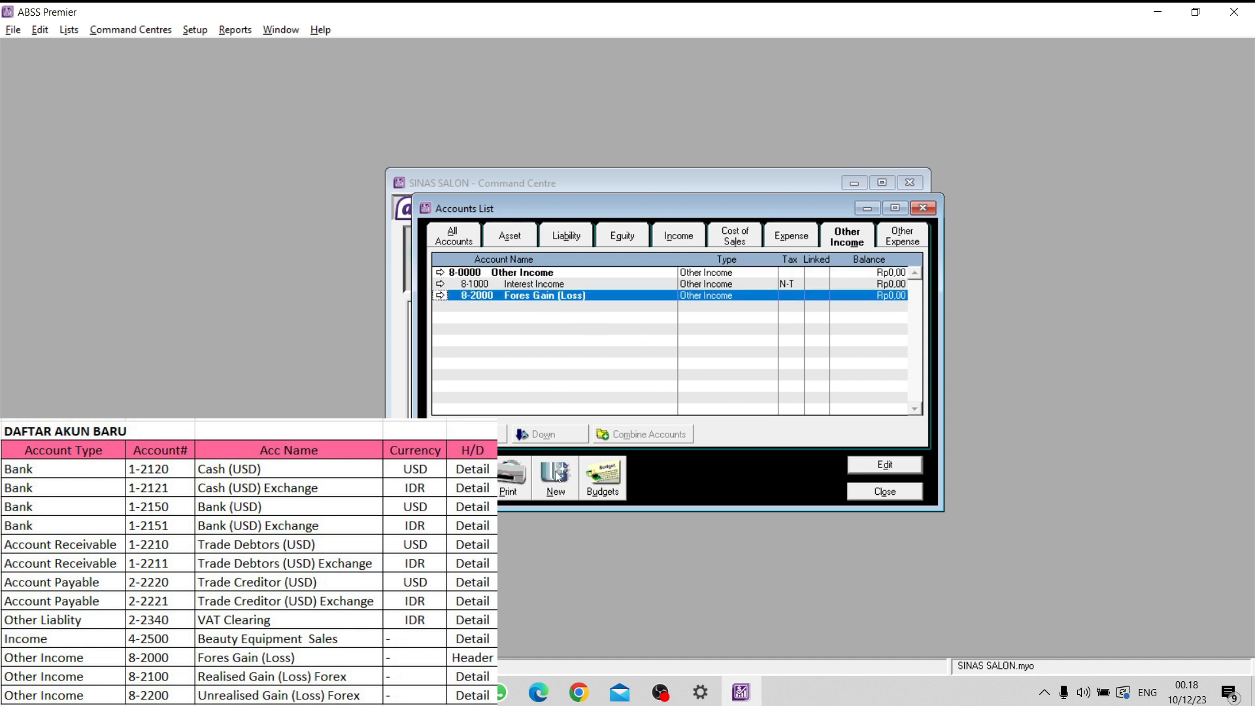
pyautogui.click(557, 475)
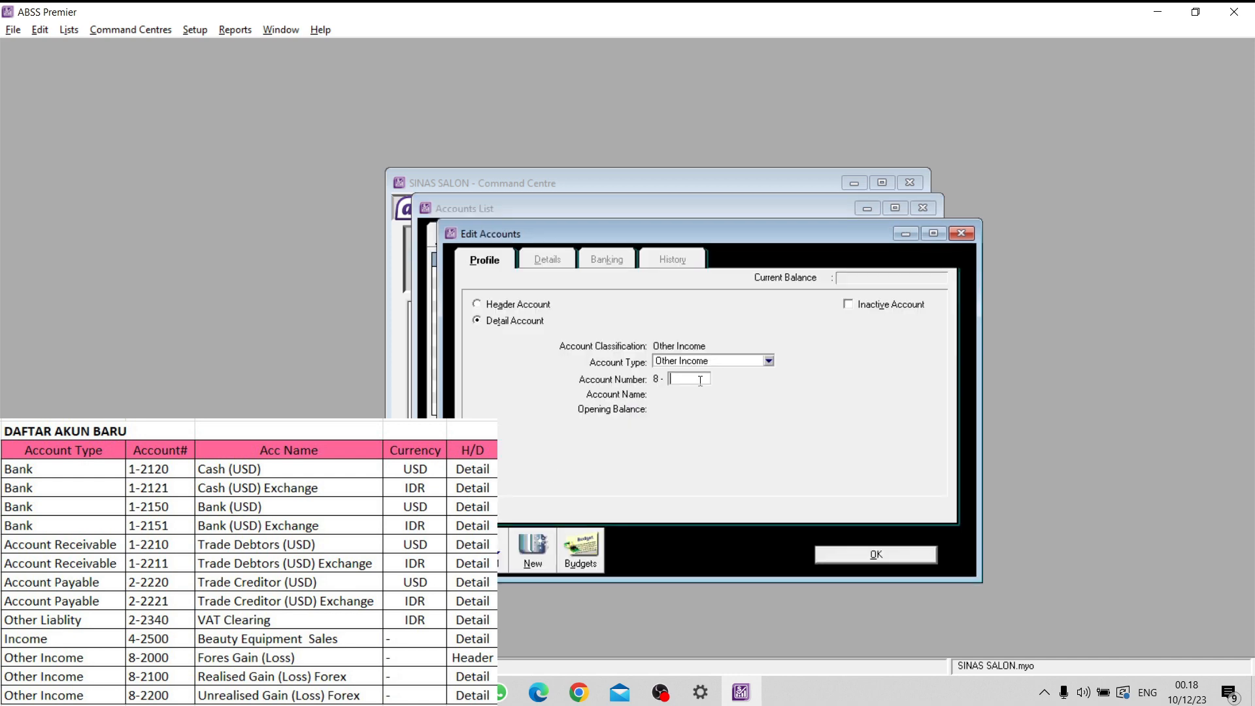
pyautogui.write('2100')
pyautogui.press('Tab')
# - Name the 8-2100 account Realised Gain (Loss) Forex and save it
pyautogui.press('capslock')
pyautogui.write('Realised G')
pyautogui.press('capslock')
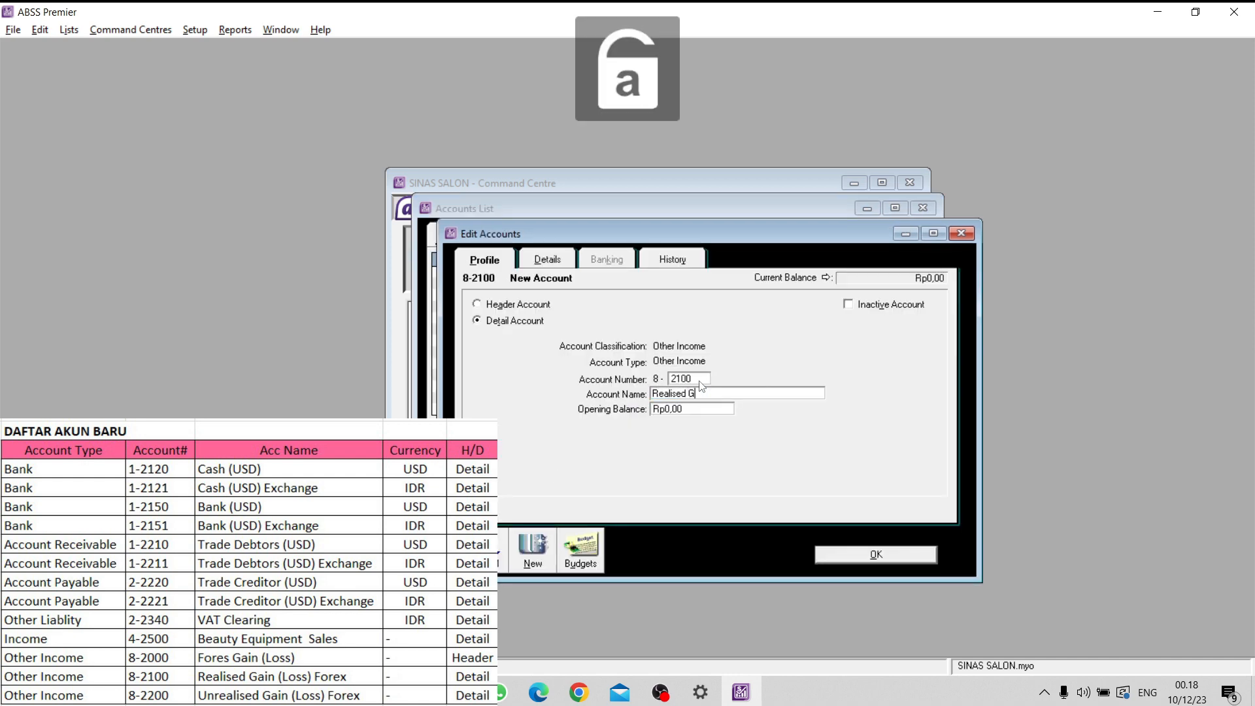
pyautogui.write('ain (Loss)')
pyautogui.press('capslock')
pyautogui.write('F')
pyautogui.press('capslock')
pyautogui.write('orex')
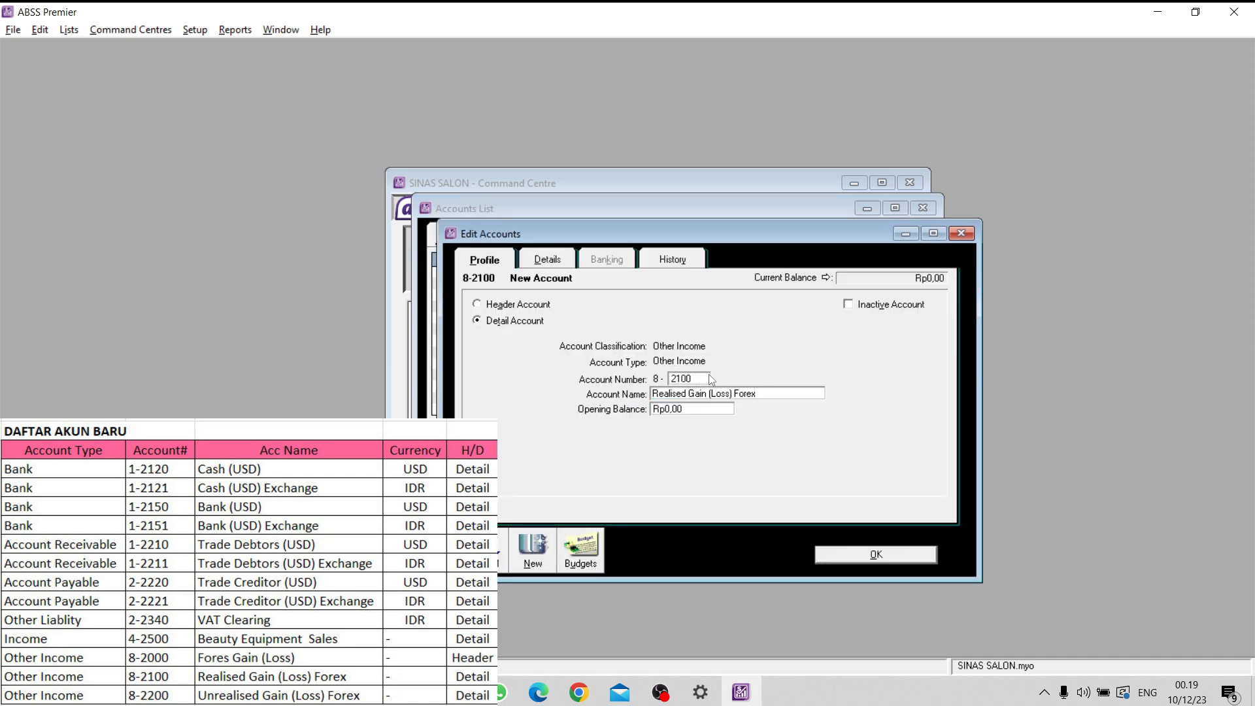
pyautogui.moveTo(758, 397); pyautogui.dragTo(685, 435)
pyautogui.hotkey('ctrl', 'c')
pyautogui.click(784, 395)
pyautogui.click(872, 557)
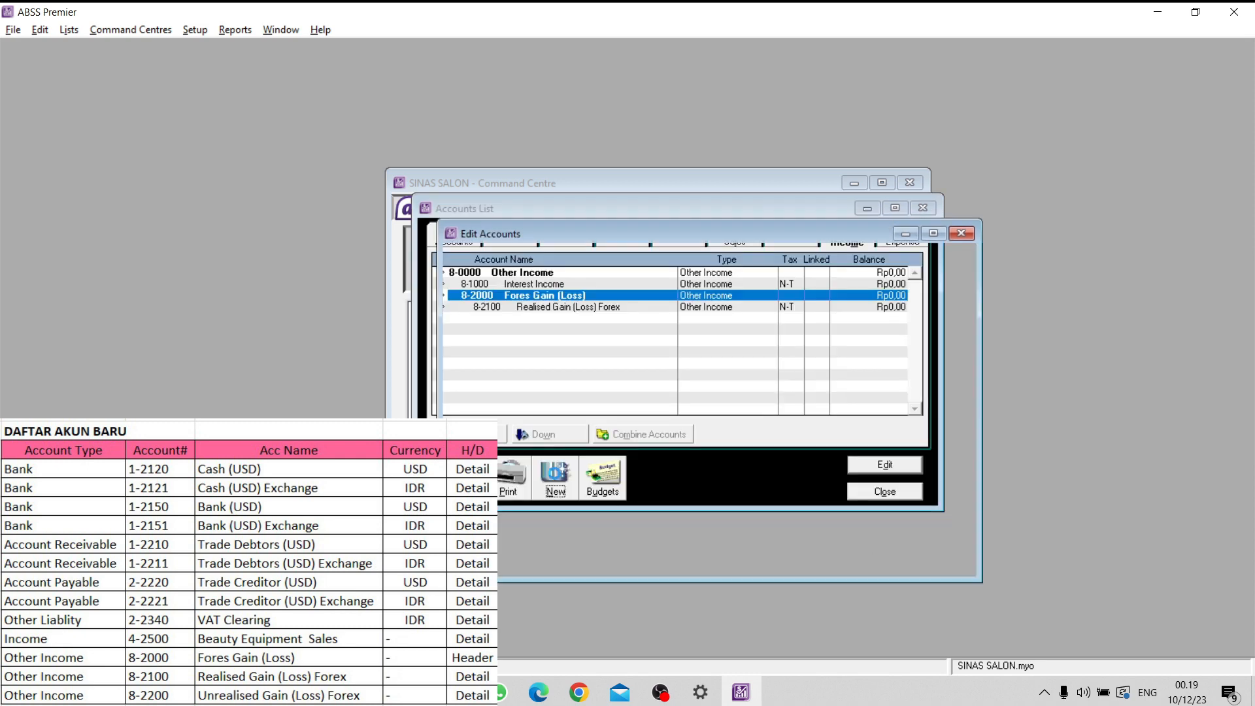
# - Create the Other Income detail account 8-2200 named Unrealised Gain (Loss) Forex, save it, and close the accounts list
pyautogui.click(687, 377)
pyautogui.write('2200')
pyautogui.press('Tab')
pyautogui.hotkey('ctrl', 'v')
pyautogui.press('BackSpace')
pyautogui.press('capslock')
pyautogui.write('U')
pyautogui.press('capslock')
pyautogui.write('nr')
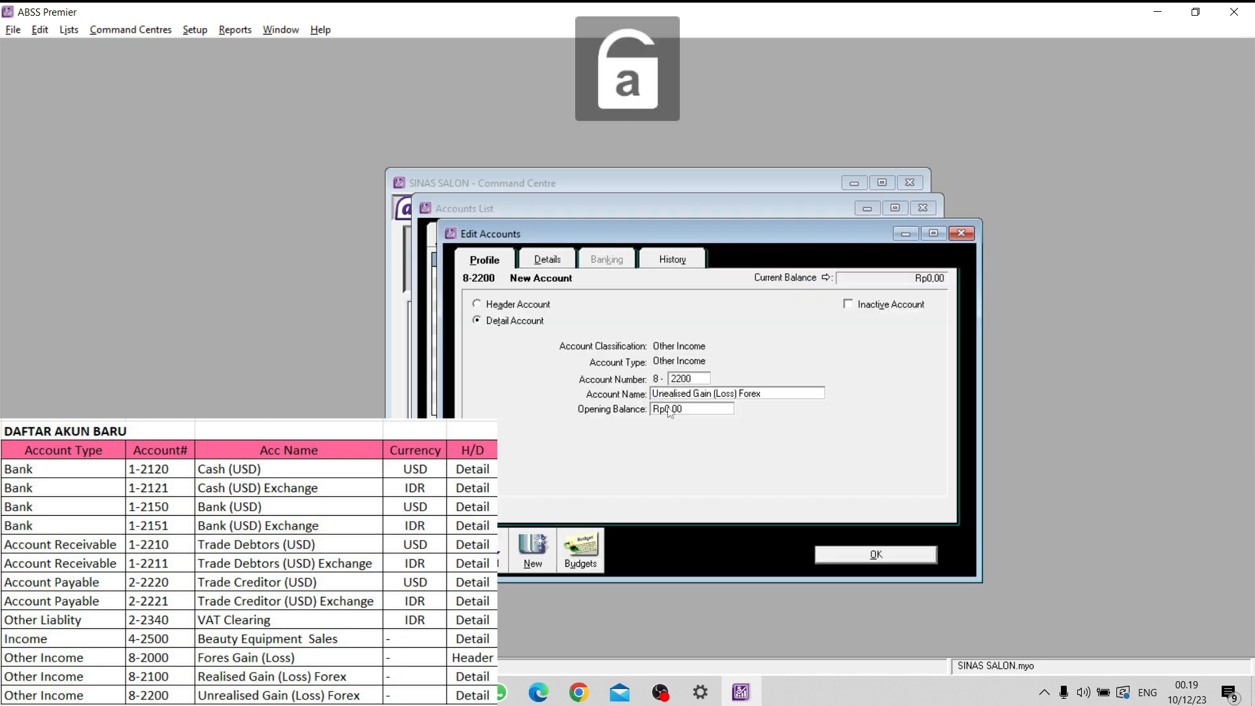
pyautogui.click(866, 553)
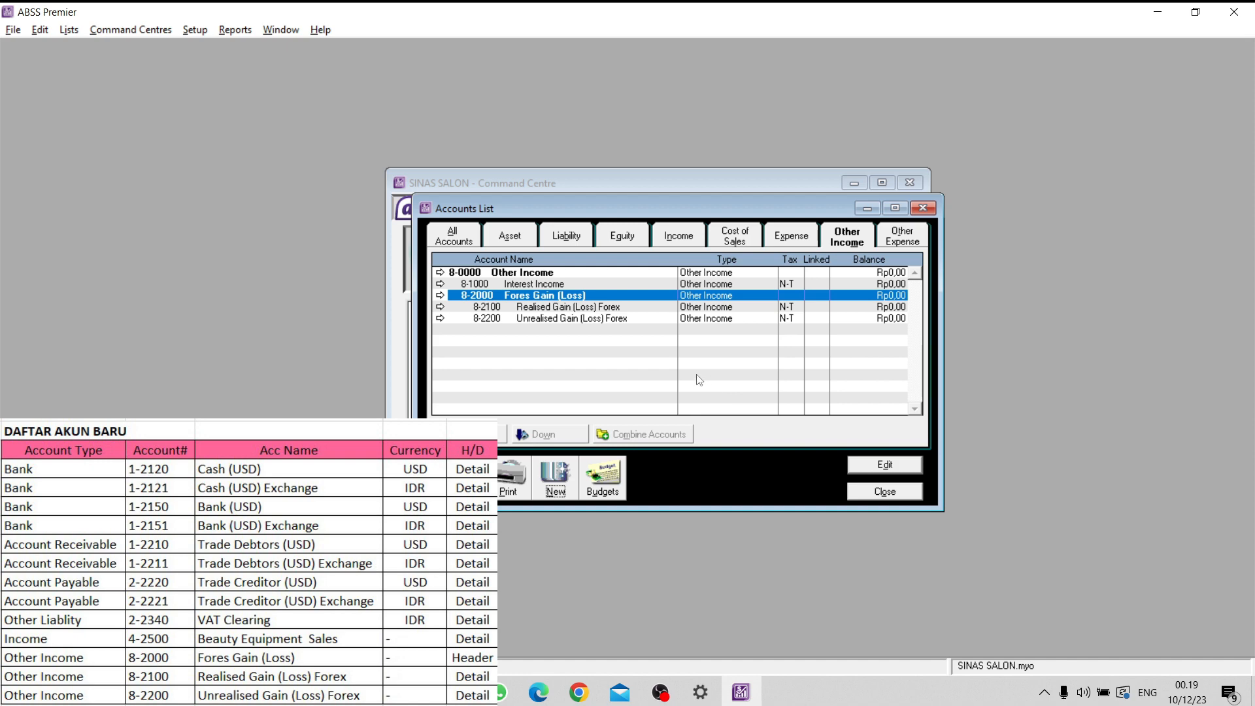
pyautogui.click(883, 493)
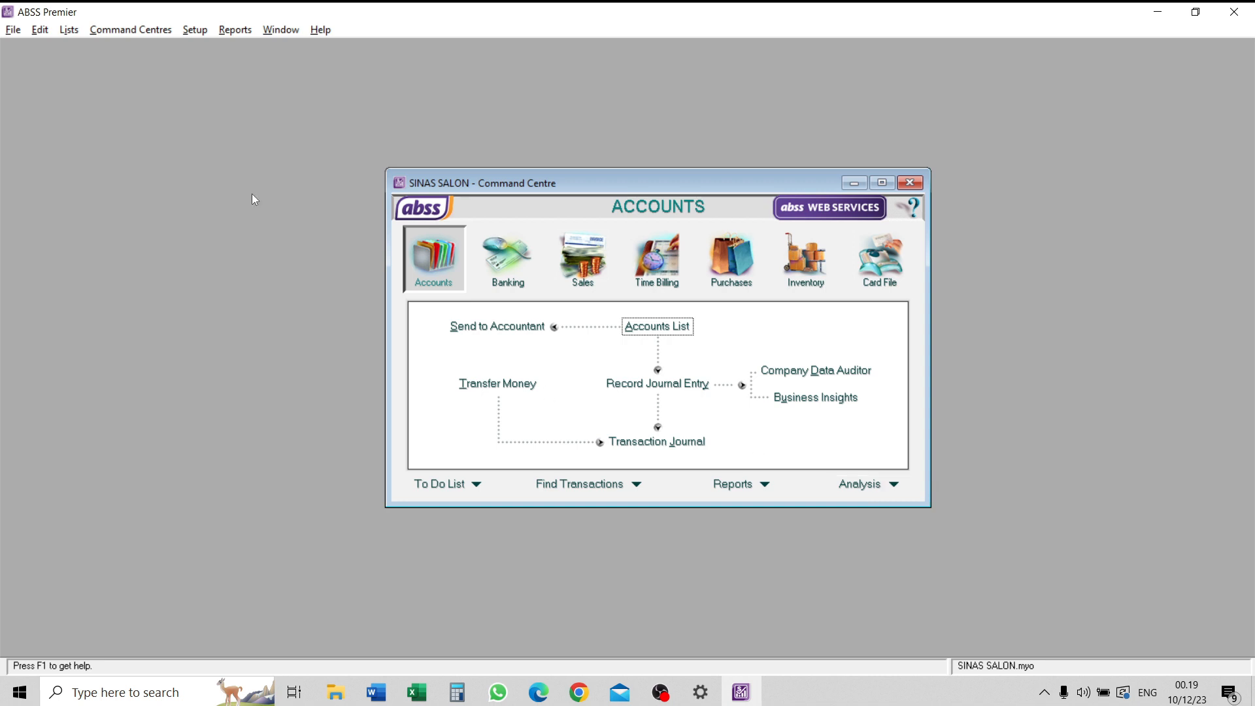
# - From the currencies list, review the receivable and payable accounts linked to the local Rupiah currency
pyautogui.click(75, 32)
pyautogui.click(121, 299)
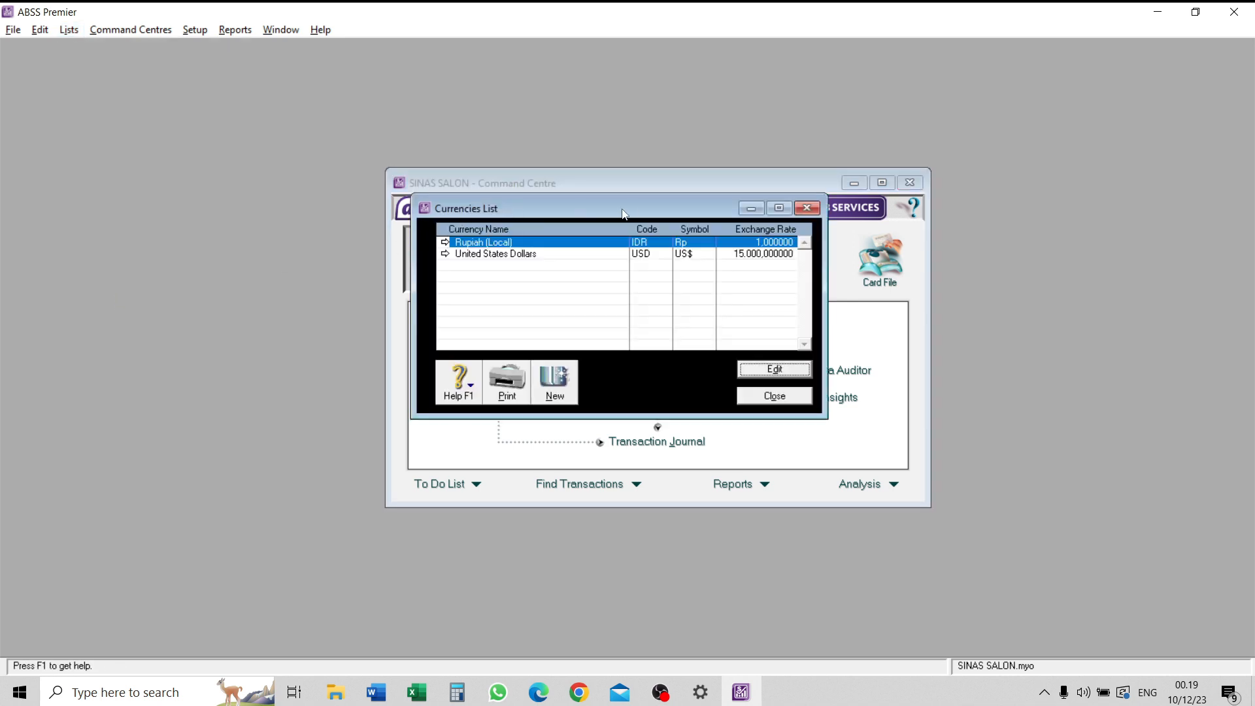
pyautogui.click(445, 243)
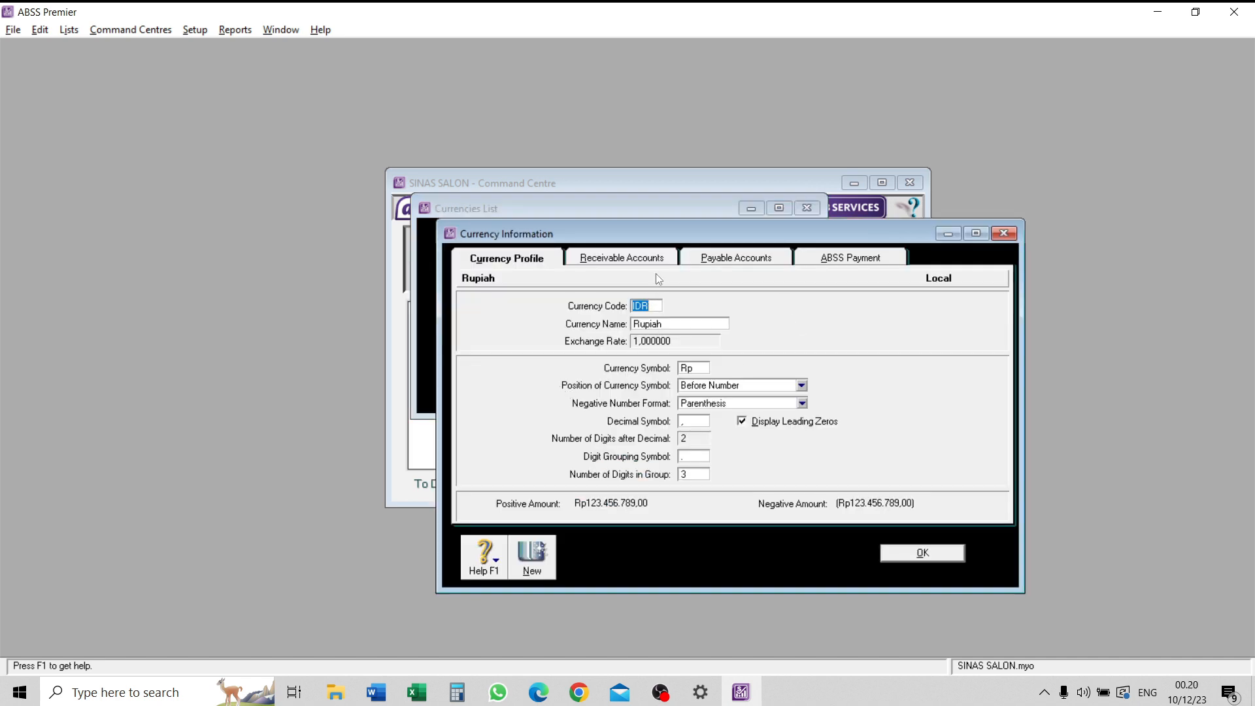
pyautogui.click(623, 261)
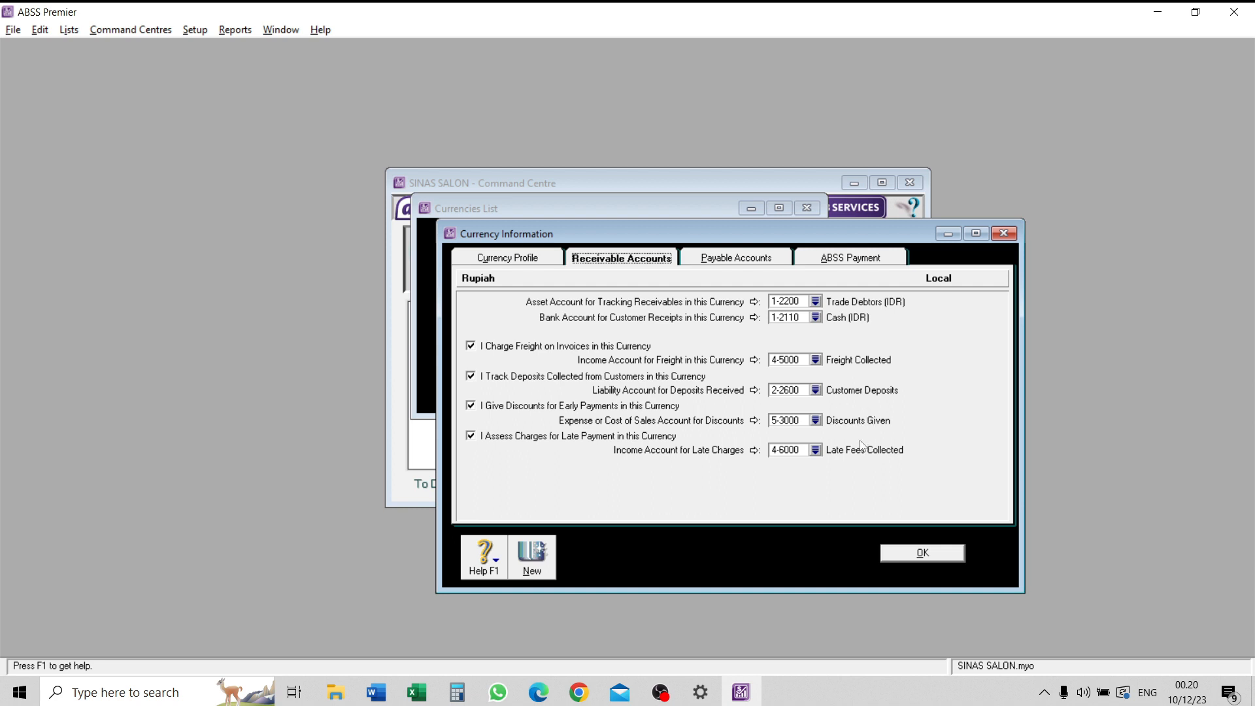
pyautogui.click(751, 261)
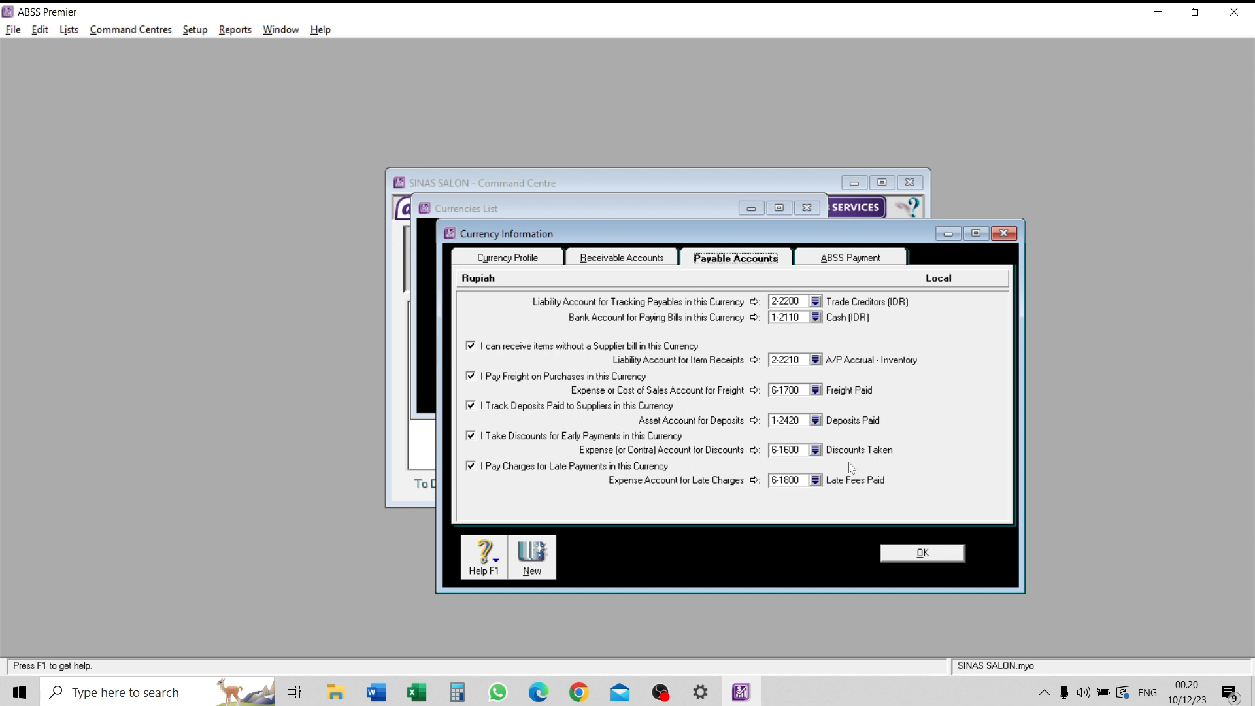
pyautogui.click(922, 553)
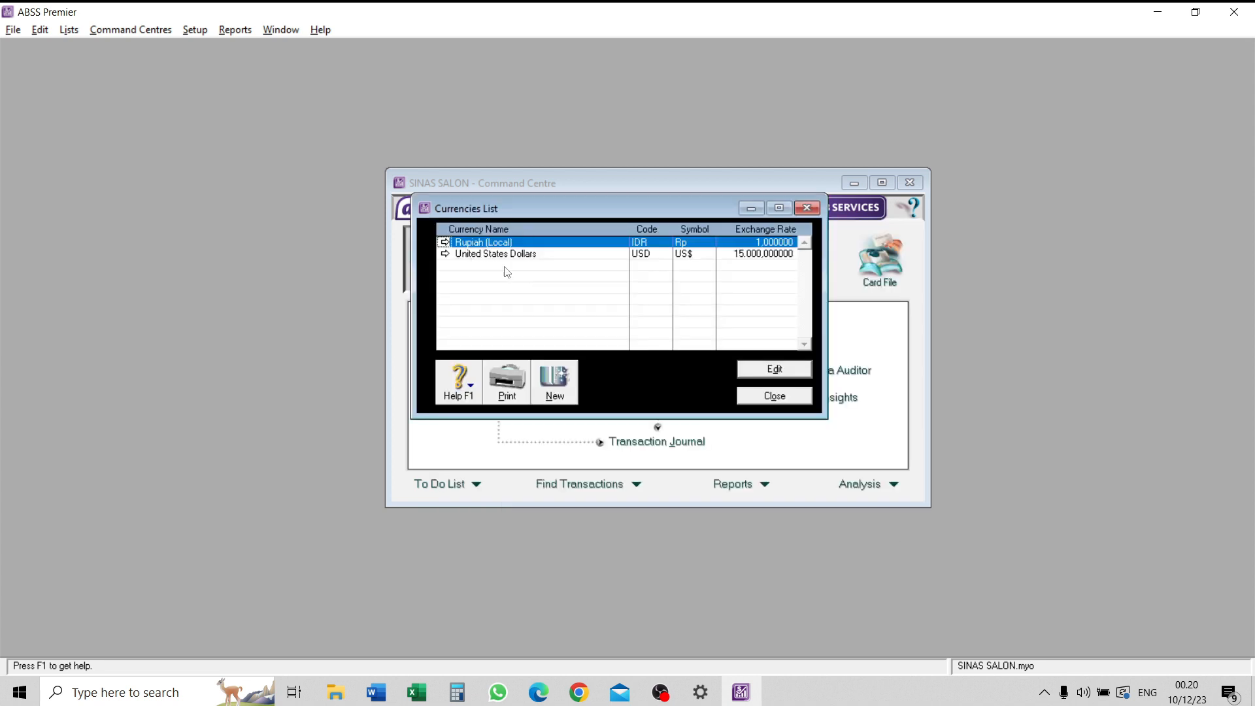
# - For United States Dollars, set the receivables tracking account to 1-2210 Trade Debtors (USD) and the customer receipts account to 1-2120 Cash (USD)
pyautogui.click(446, 255)
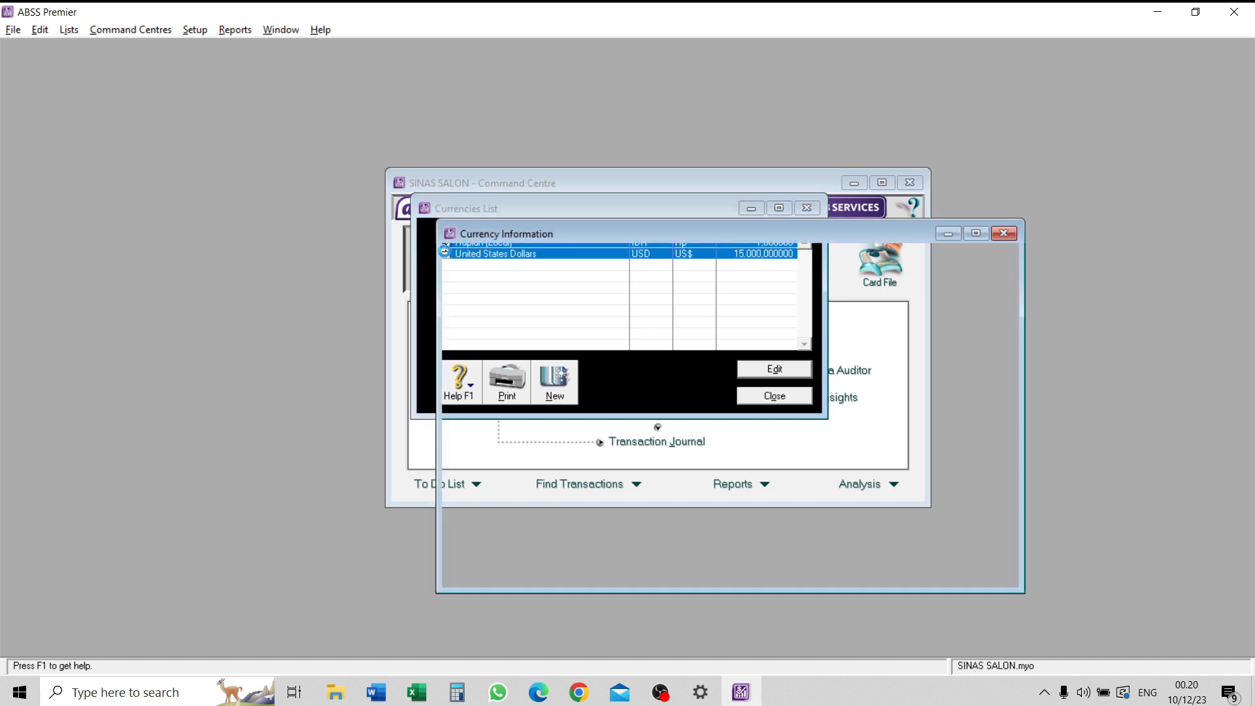
pyautogui.click(597, 257)
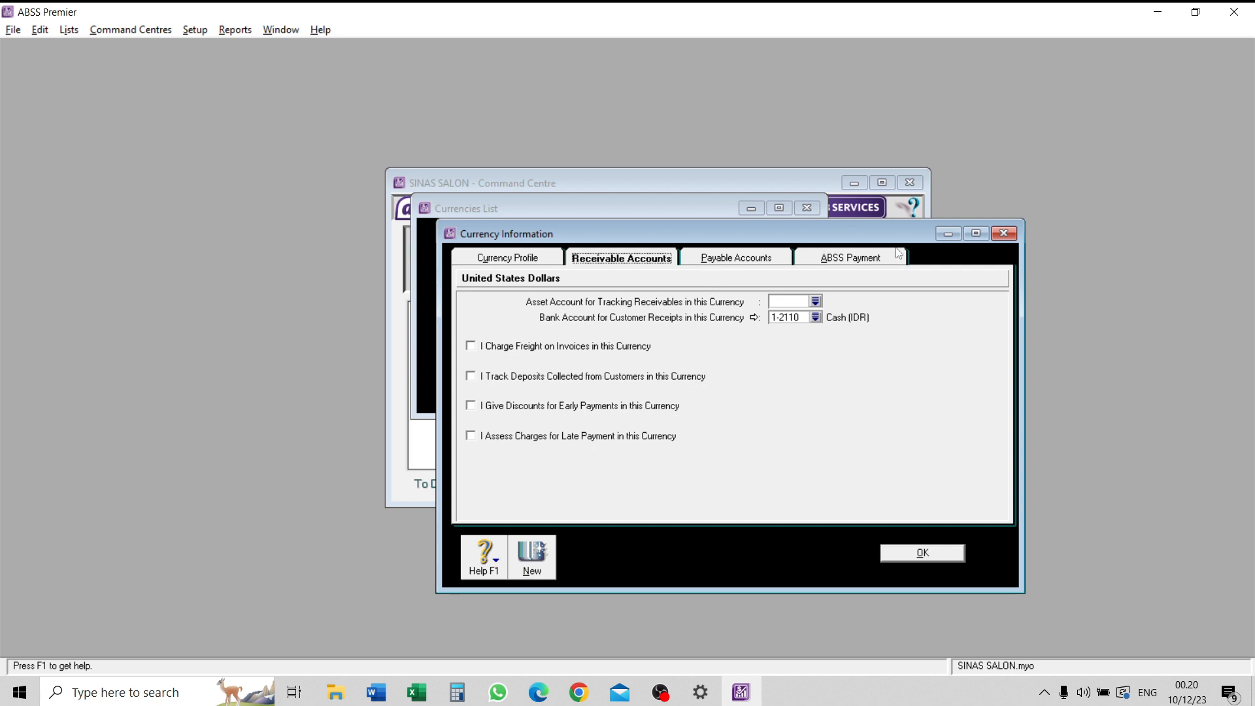
pyautogui.click(816, 301)
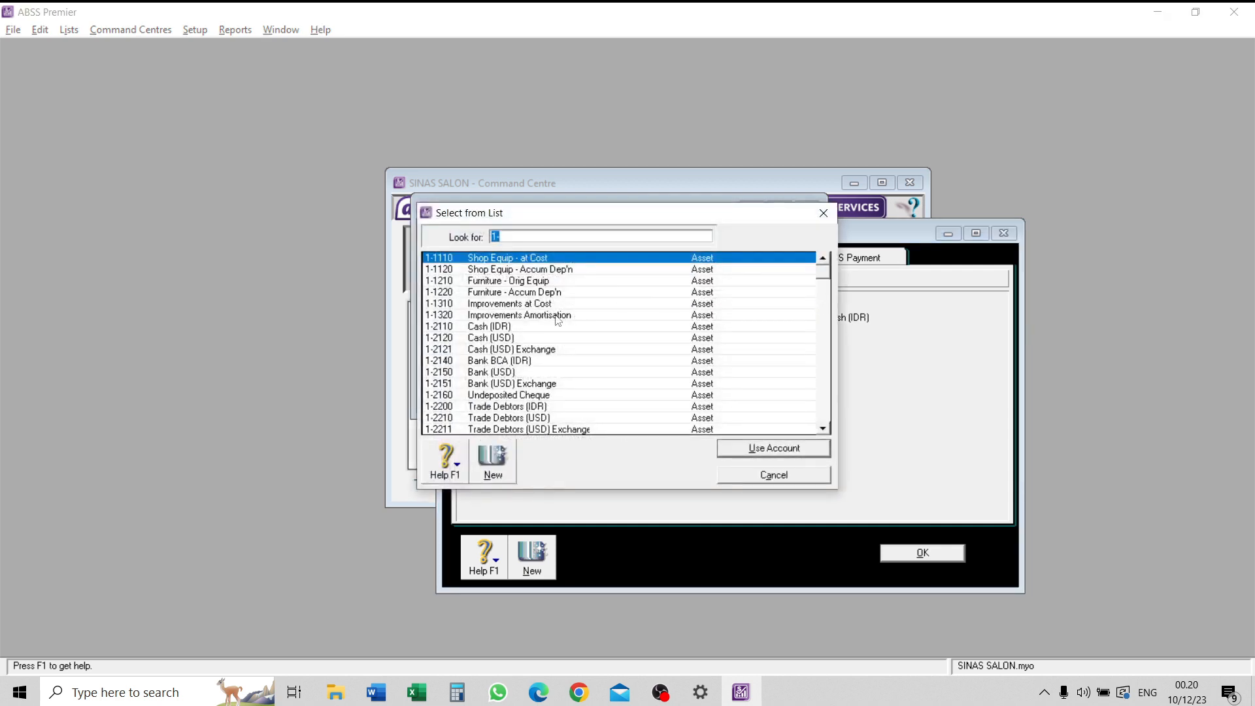
pyautogui.click(547, 419)
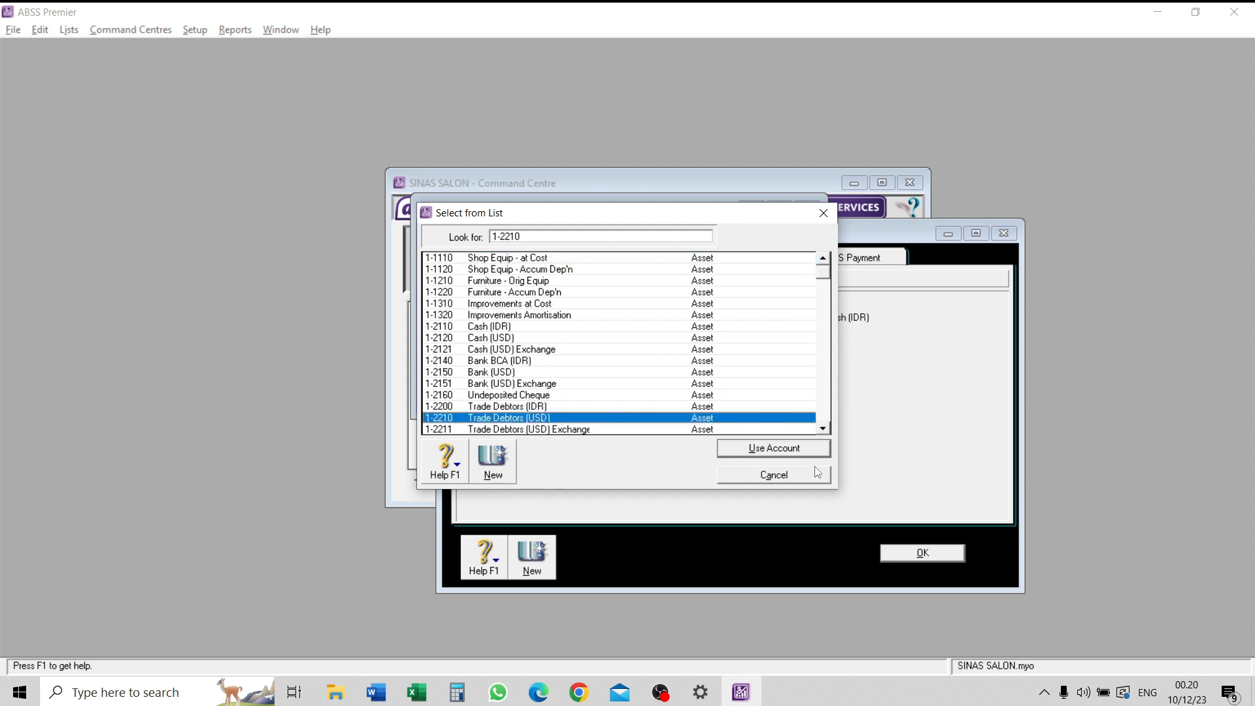
pyautogui.click(800, 452)
pyautogui.click(816, 317)
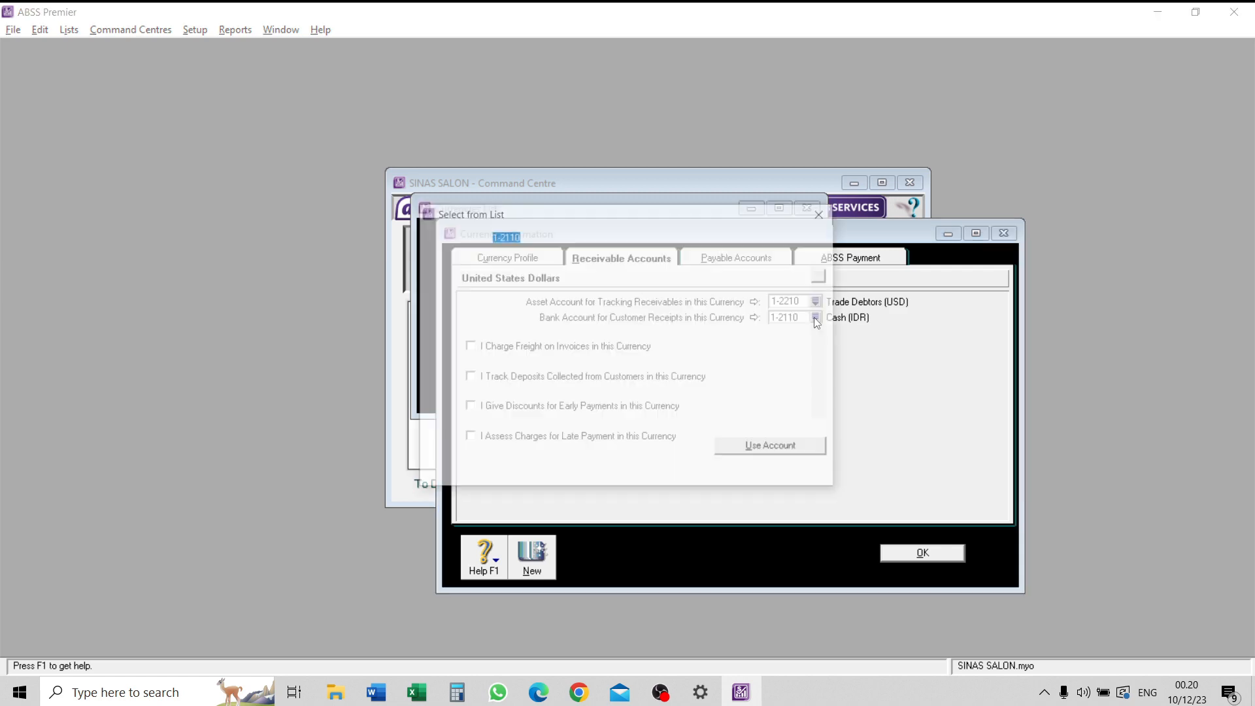
pyautogui.click(520, 317)
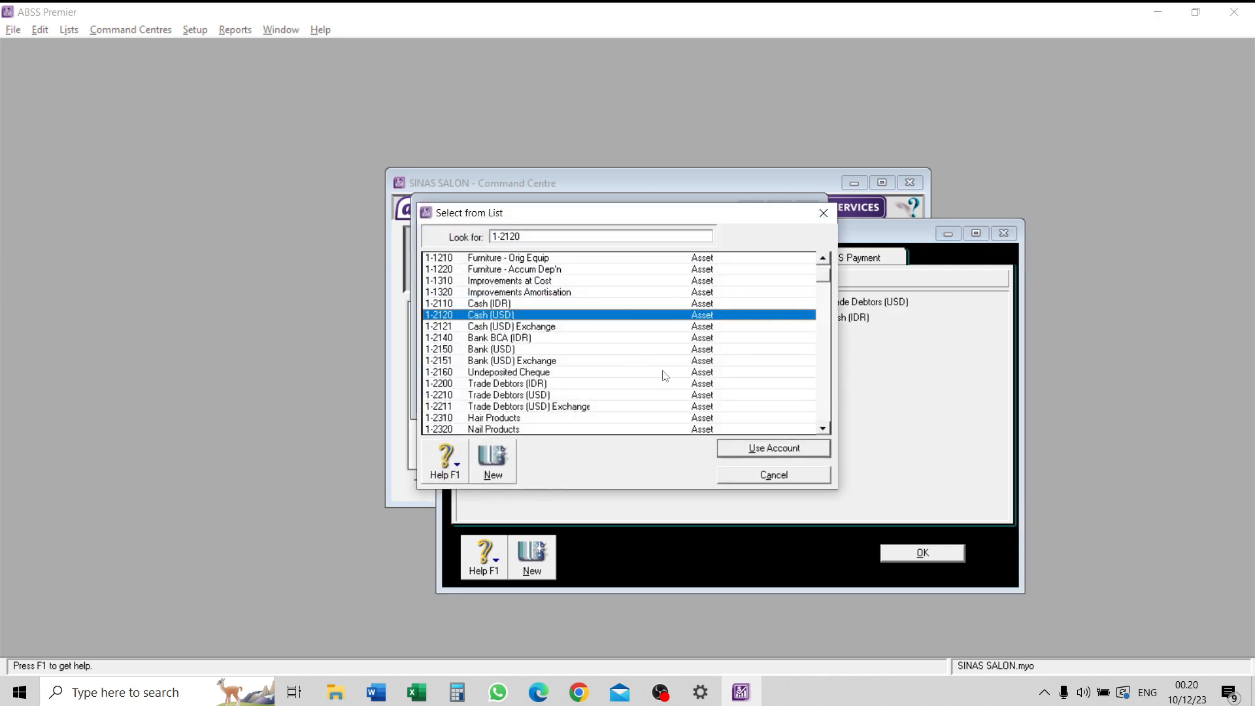
pyautogui.click(800, 451)
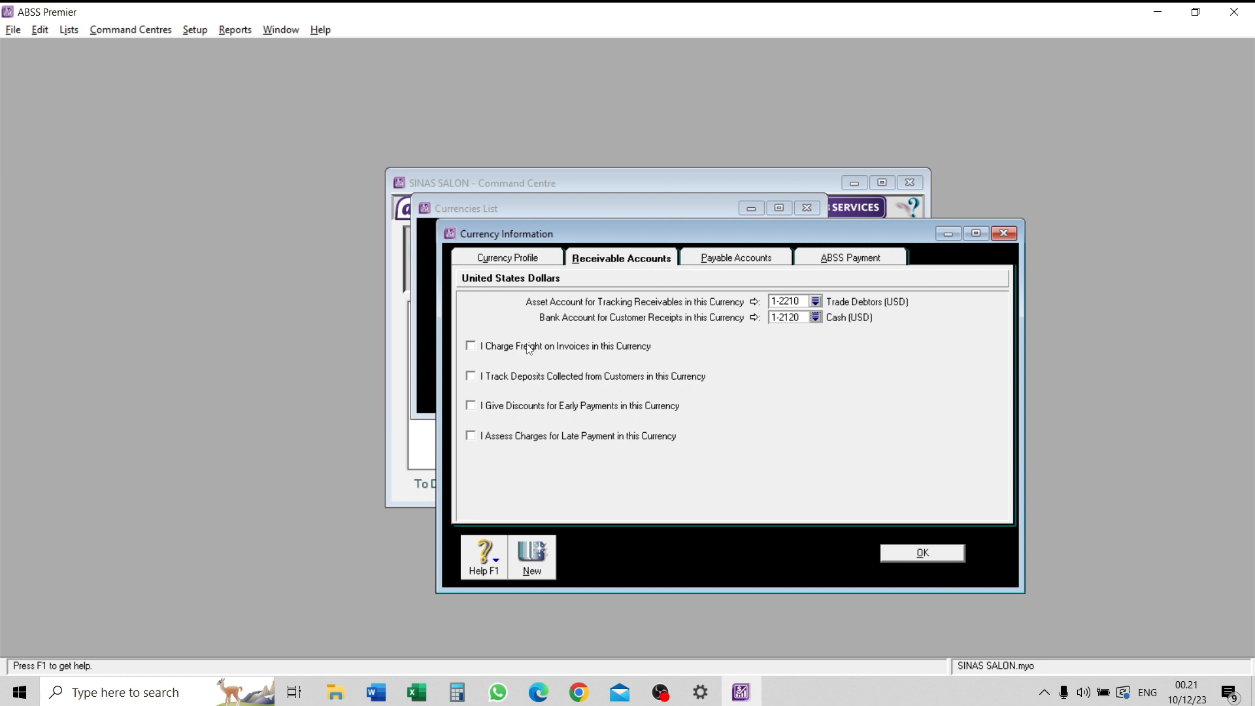
# - Enable freight on invoices, customer deposits, early payment discounts and late payment charges for US dollar receivables
pyautogui.click(471, 346)
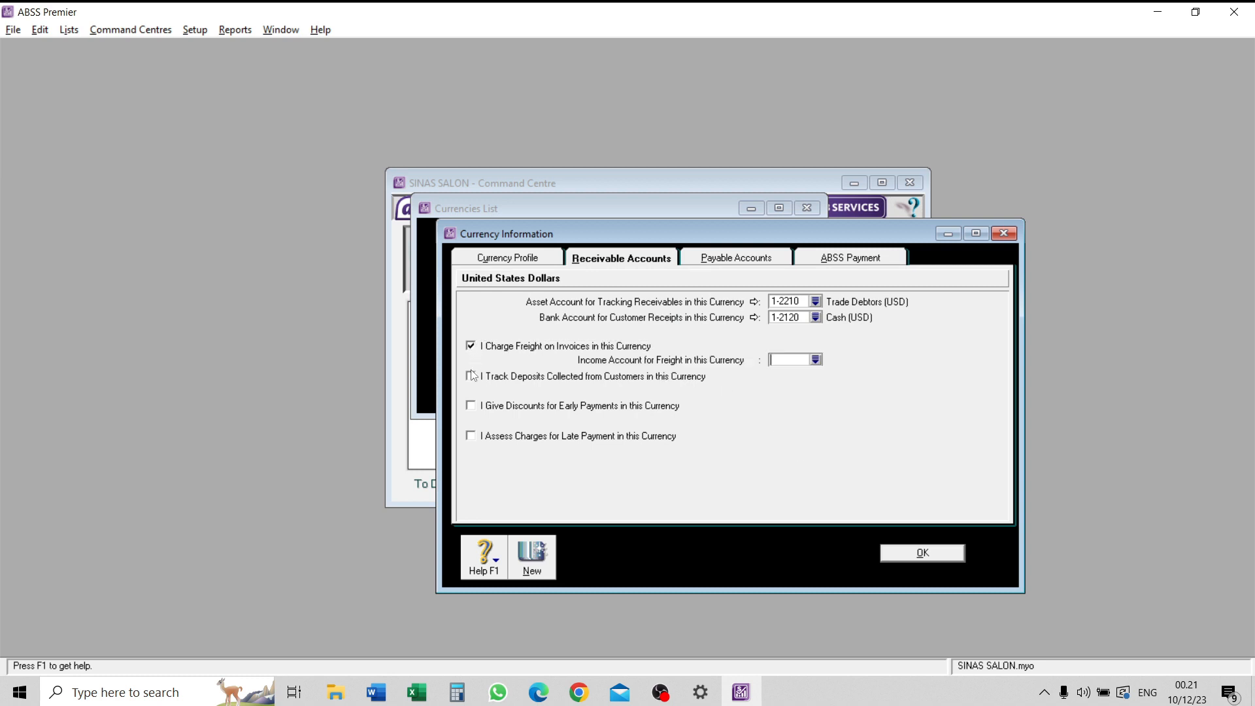
pyautogui.click(471, 375)
pyautogui.click(471, 405)
pyautogui.click(470, 435)
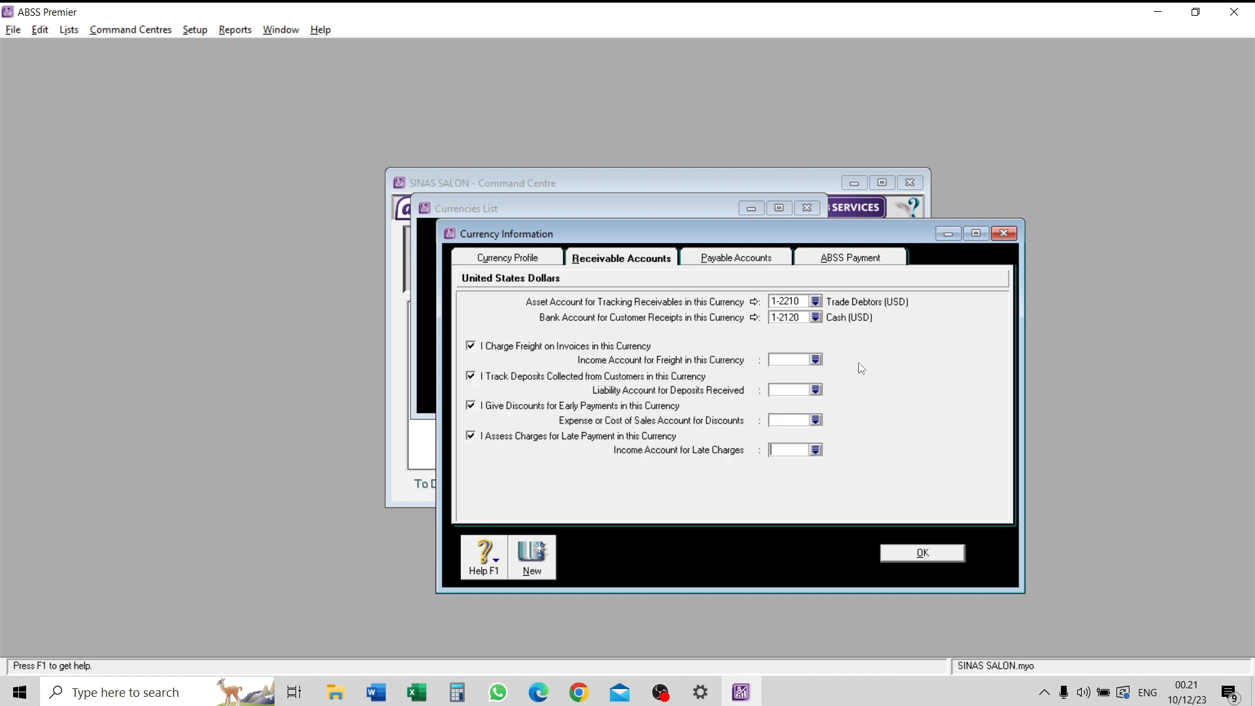
# - Set the US dollar freight income account to 4-5000 Freight Collected and the deposits received account to 2-2600 Customer Deposits
pyautogui.click(817, 360)
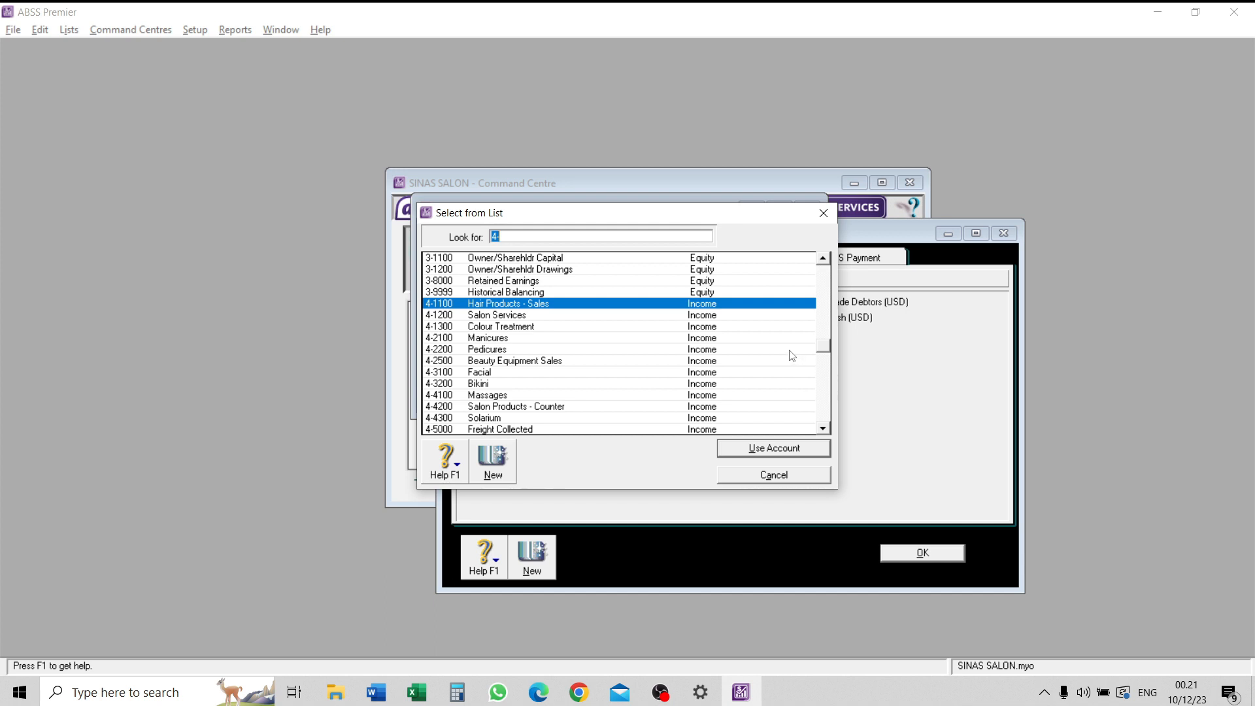
pyautogui.click(483, 429)
pyautogui.click(774, 448)
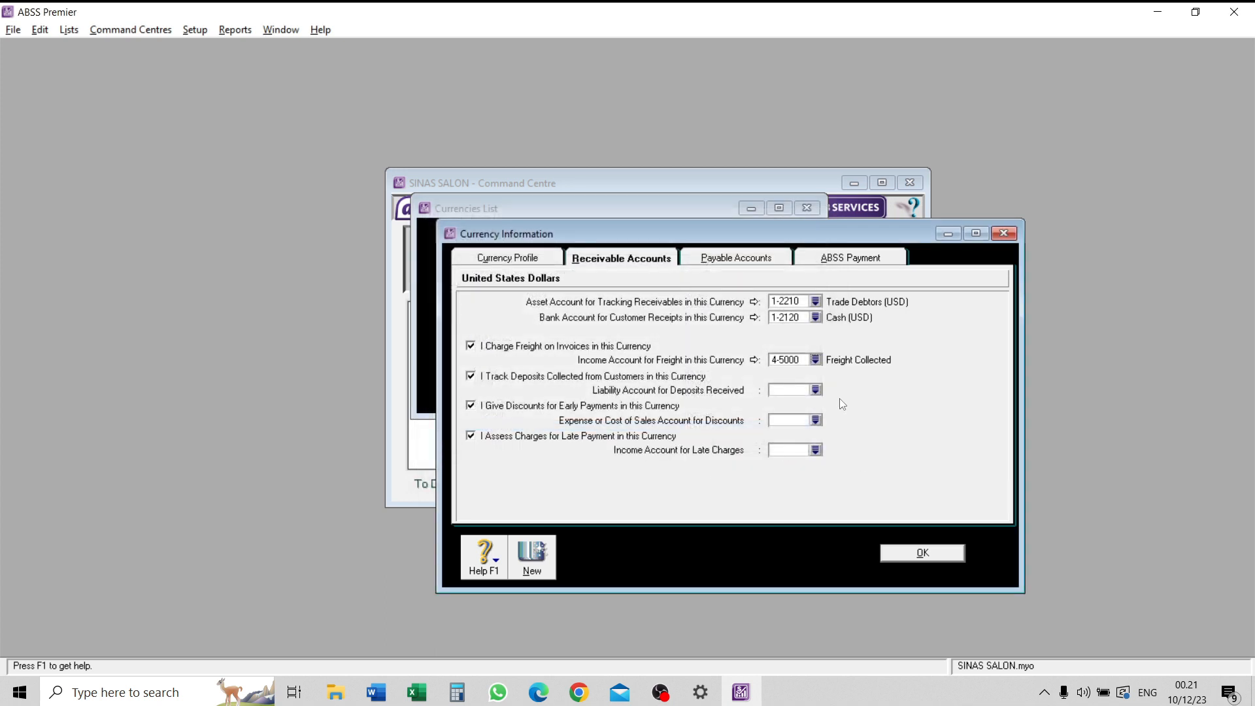
pyautogui.click(818, 393)
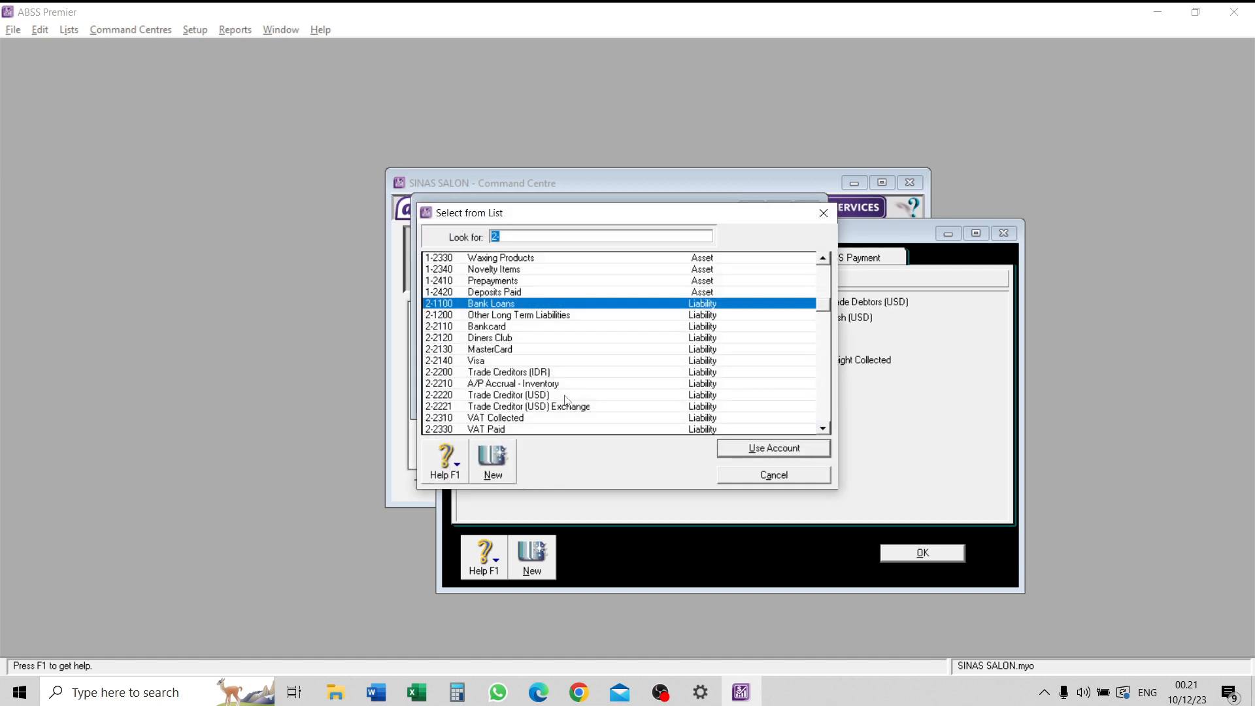
pyautogui.scroll(5, 562, 356)
pyautogui.scroll(-5, 497, 367)
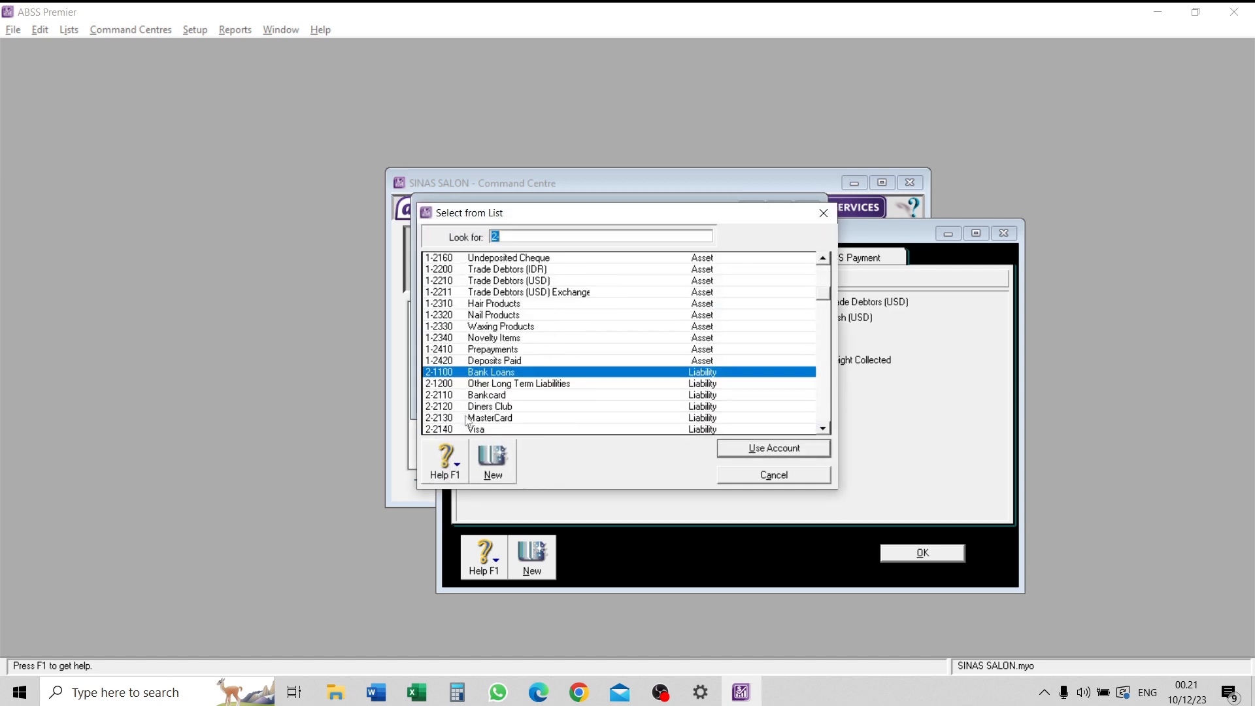
pyautogui.scroll(6, 513, 294)
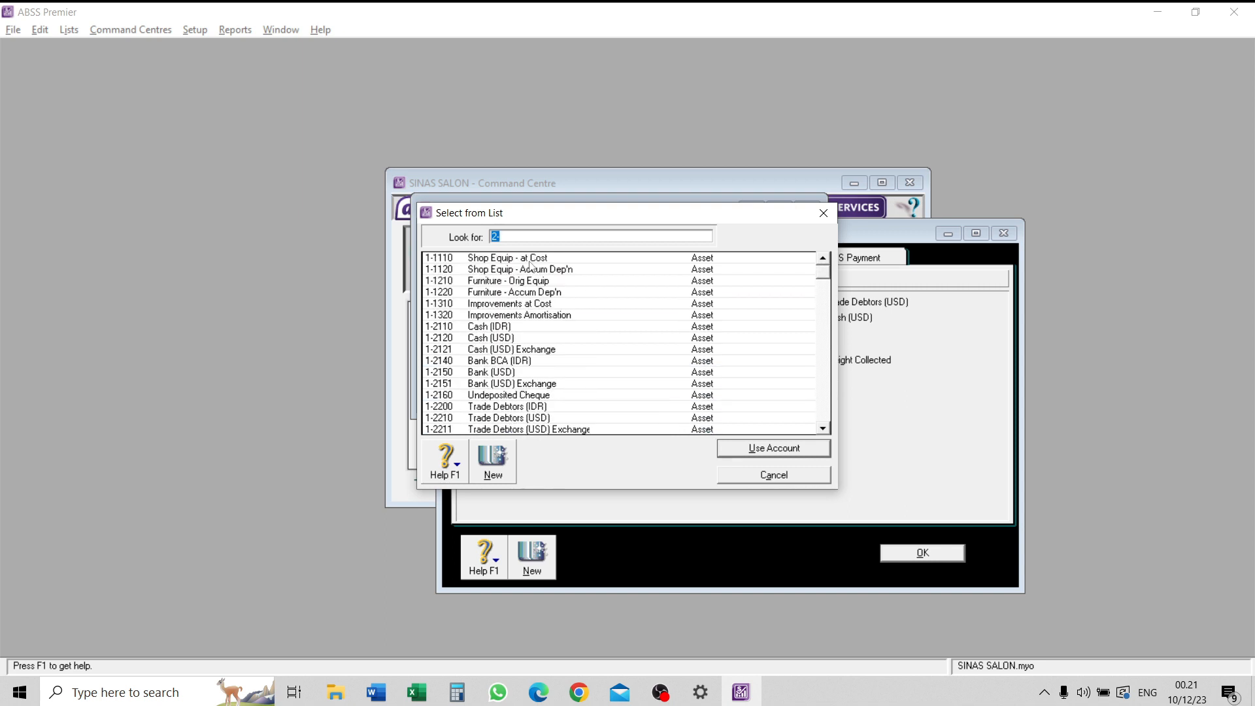
pyautogui.write('2-2600')
pyautogui.click(792, 454)
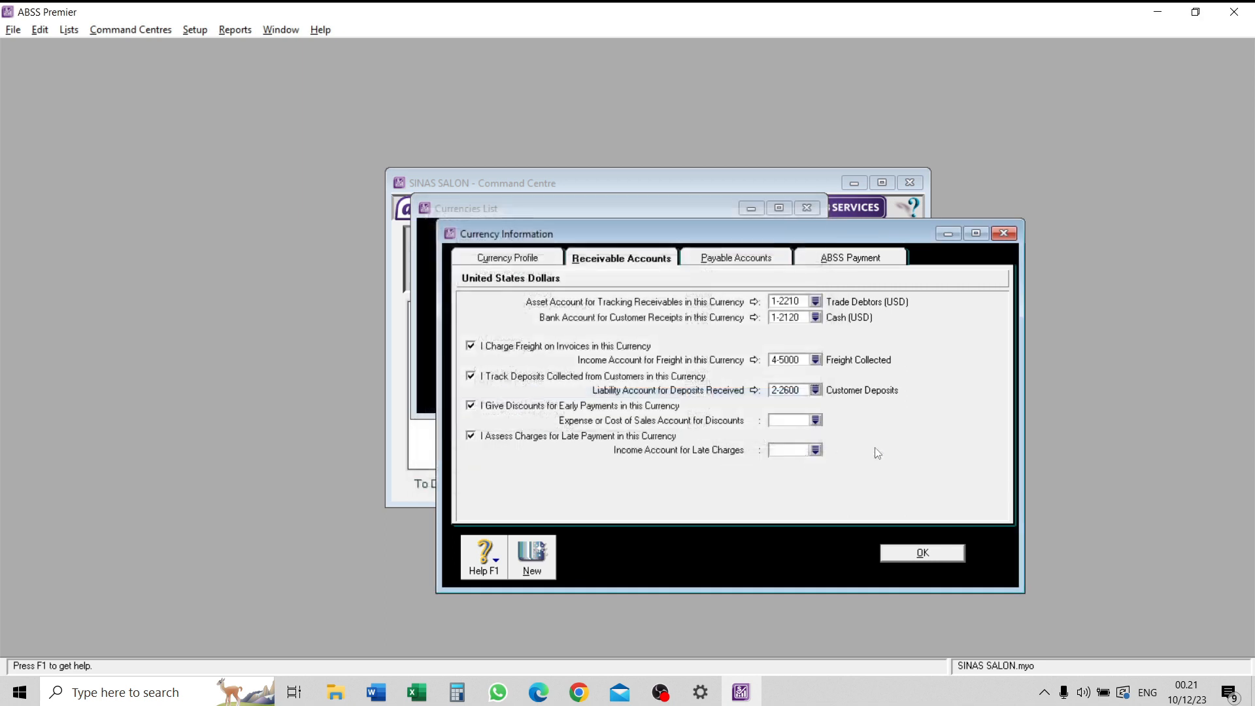
# - Set the US dollar receivables discount account to 5-3000 Discounts Given and the late charges income account to 4-6000 Late Fees Collected
pyautogui.click(816, 421)
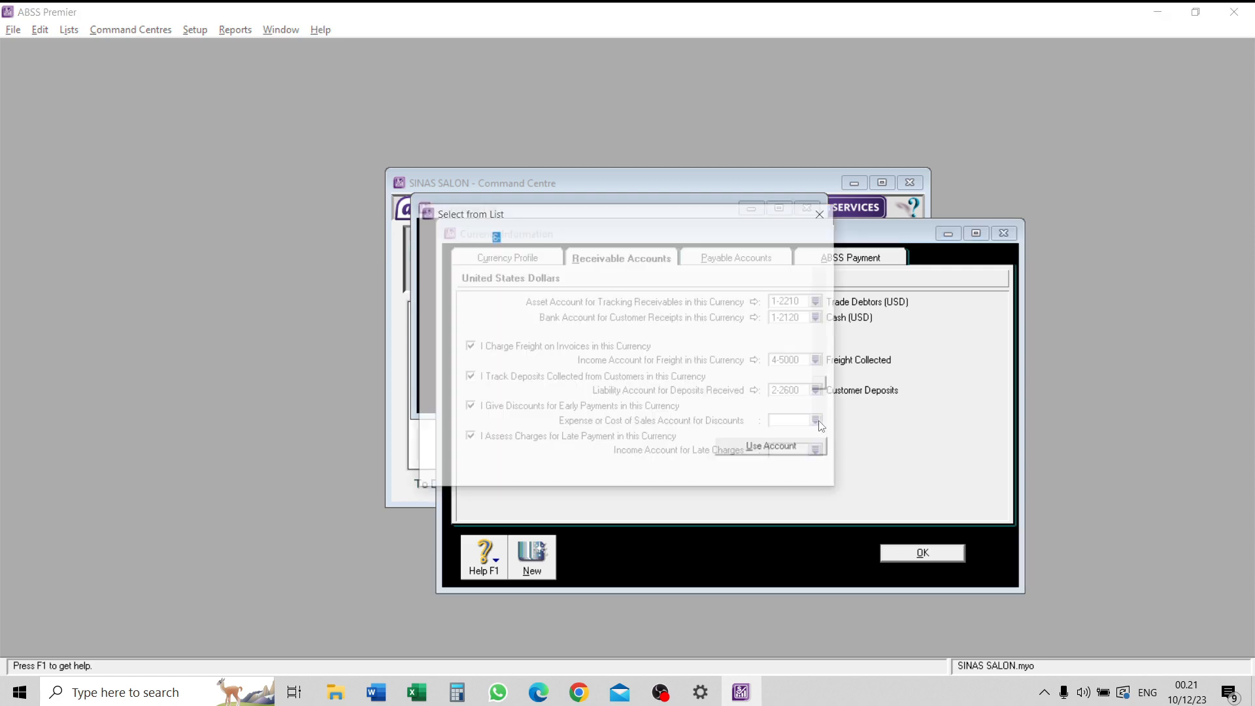
pyautogui.write('5-3000')
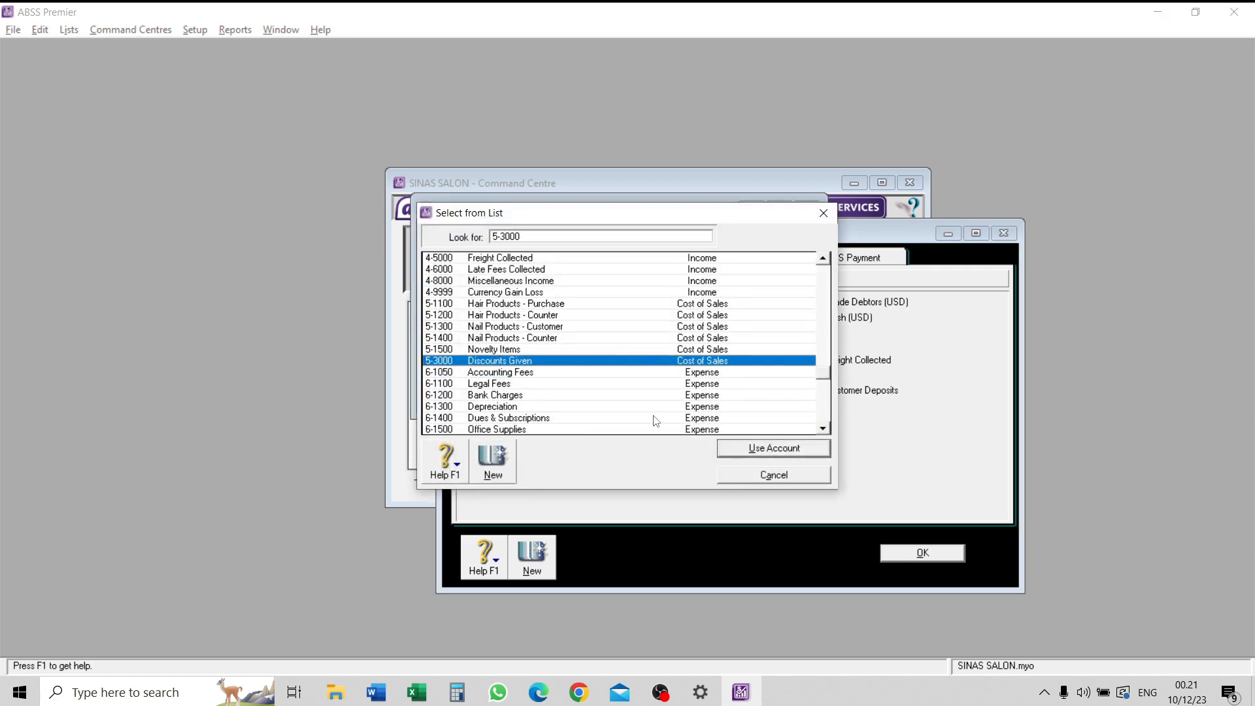
pyautogui.click(769, 450)
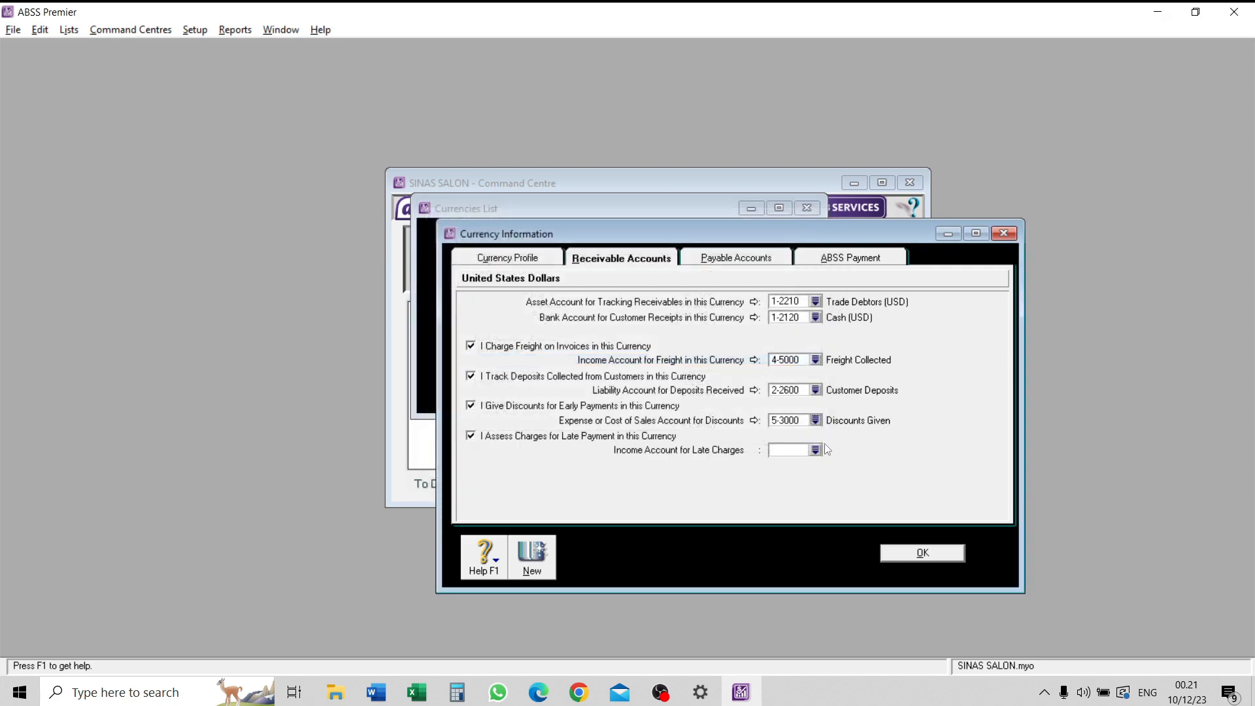
pyautogui.click(815, 451)
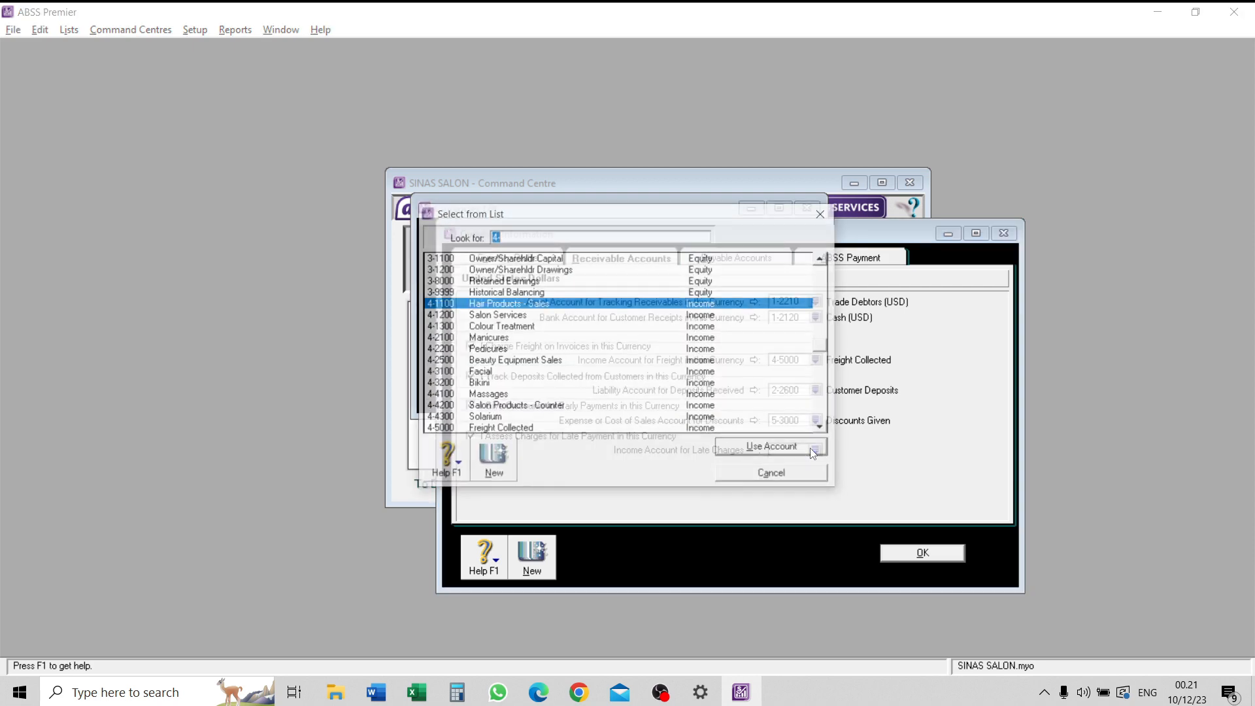
pyautogui.scroll(-4, 560, 340)
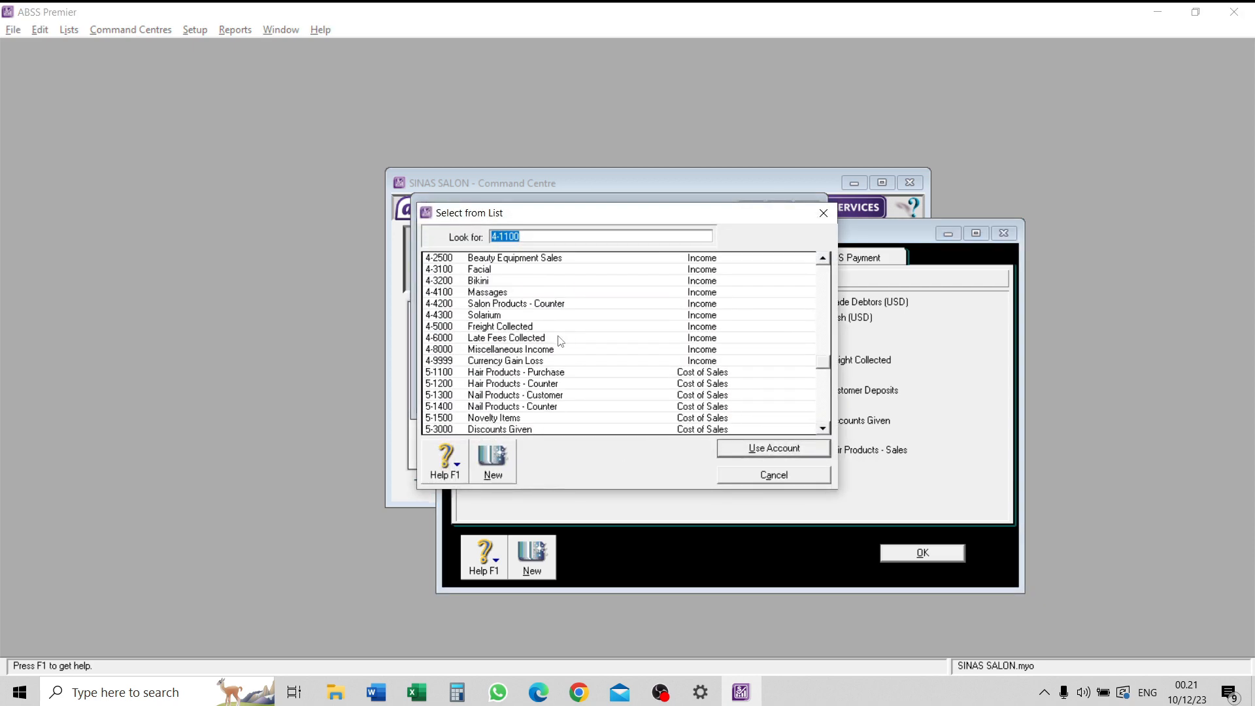
pyautogui.click(478, 340)
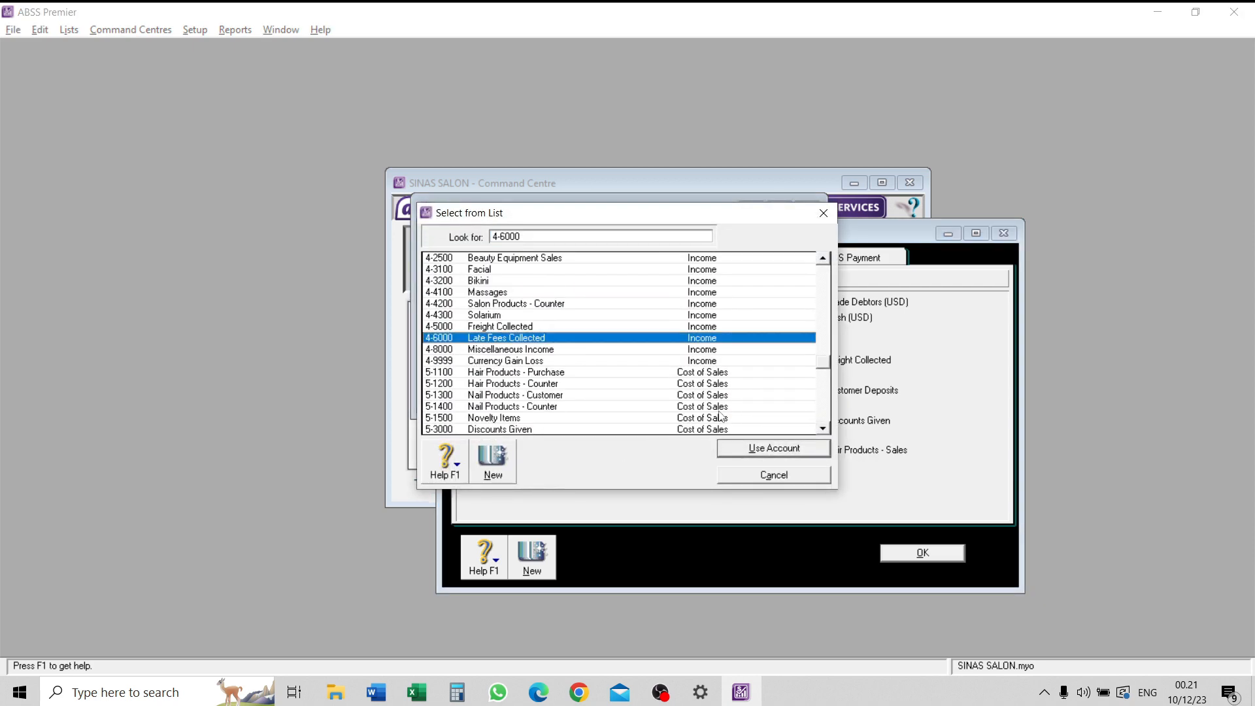
pyautogui.click(783, 449)
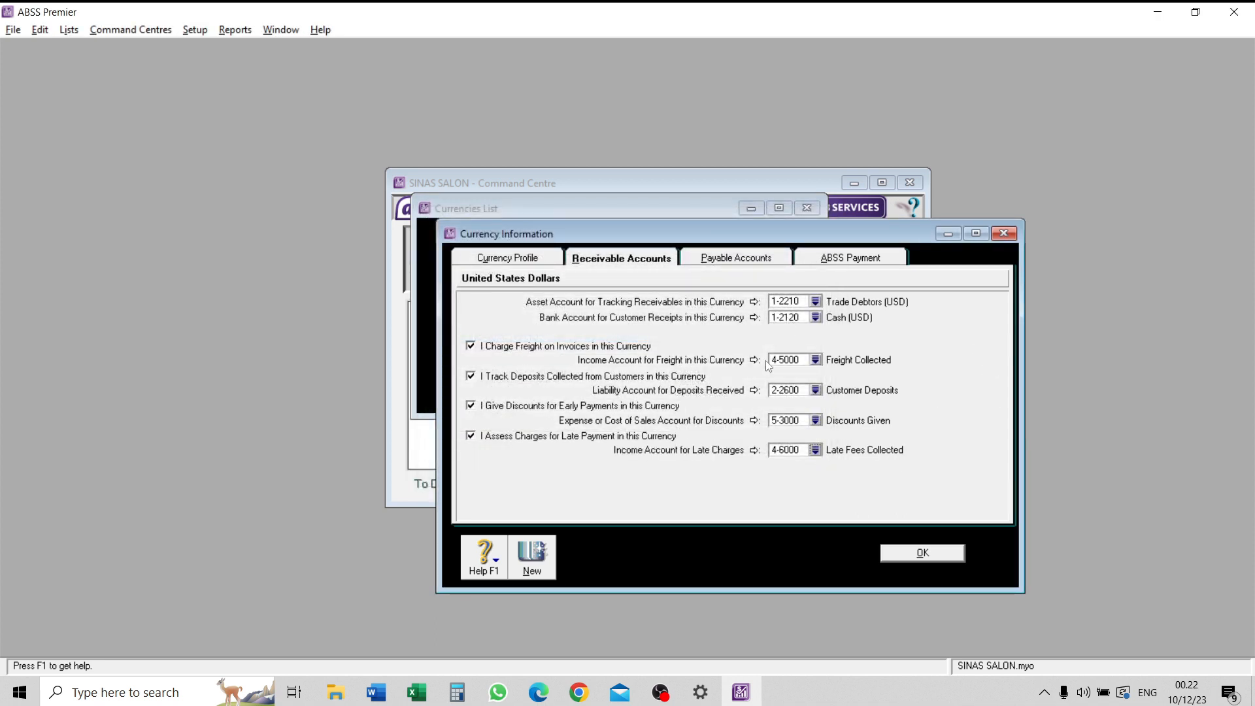
# - For US dollar payables, set the tracking liability account to 2-2220 Trade Creditor (USD) and the bill-paying account to 1-2120 Cash (USD)
pyautogui.click(757, 260)
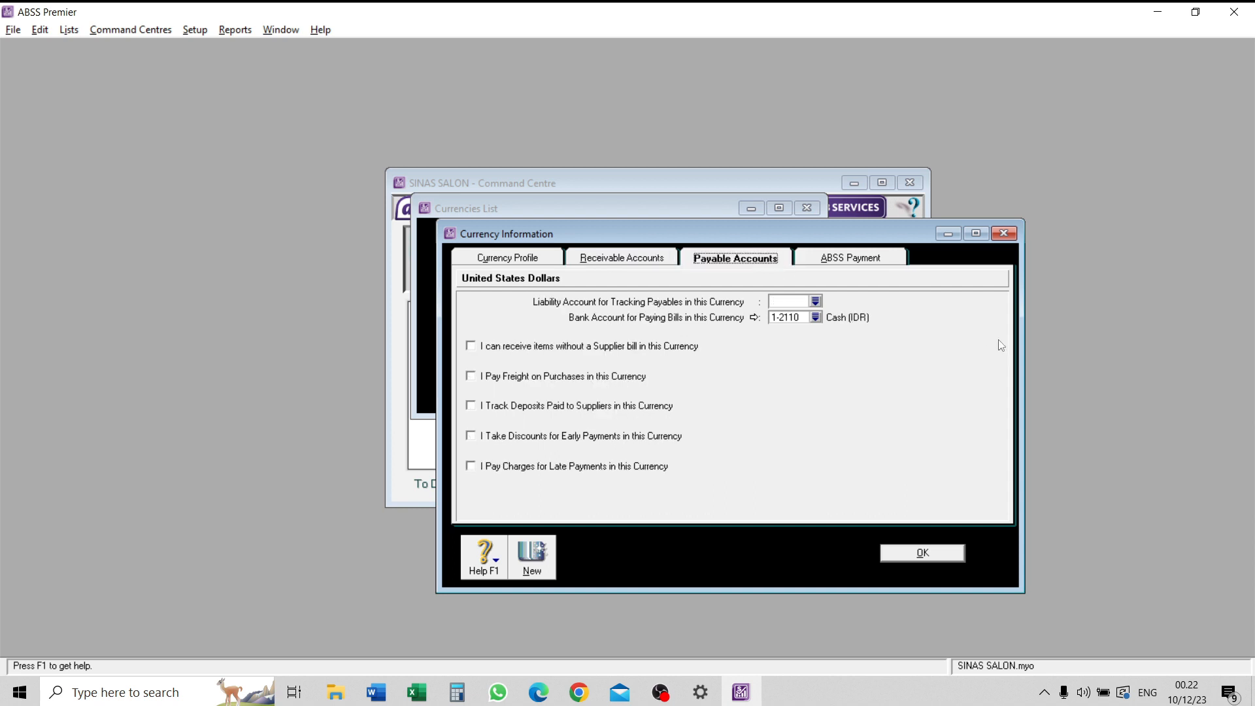
pyautogui.click(816, 301)
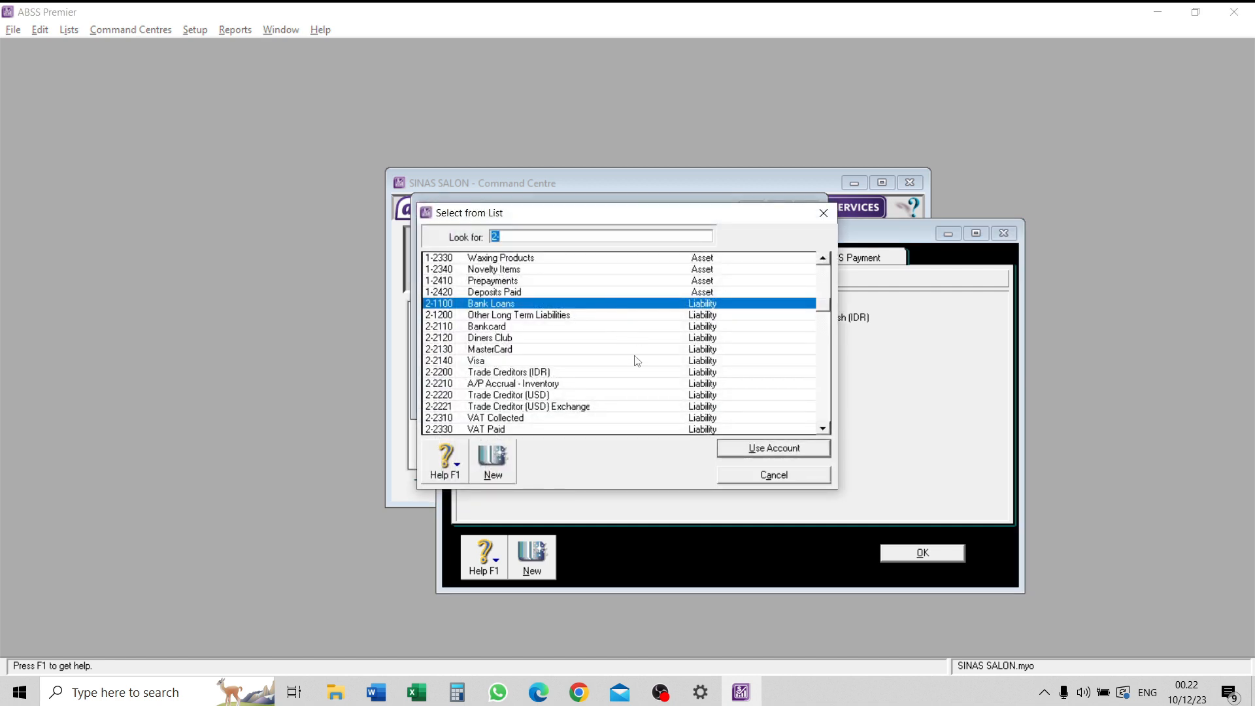
pyautogui.scroll(-1, 513, 366)
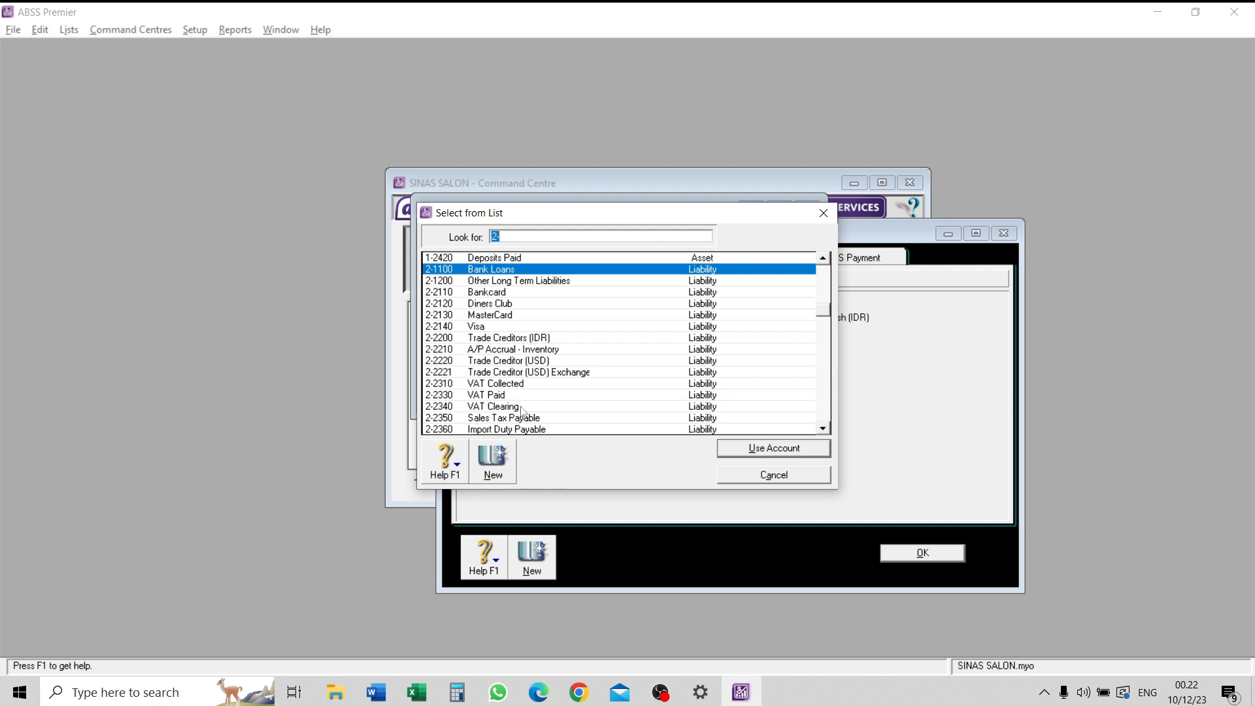
pyautogui.click(548, 362)
pyautogui.click(772, 448)
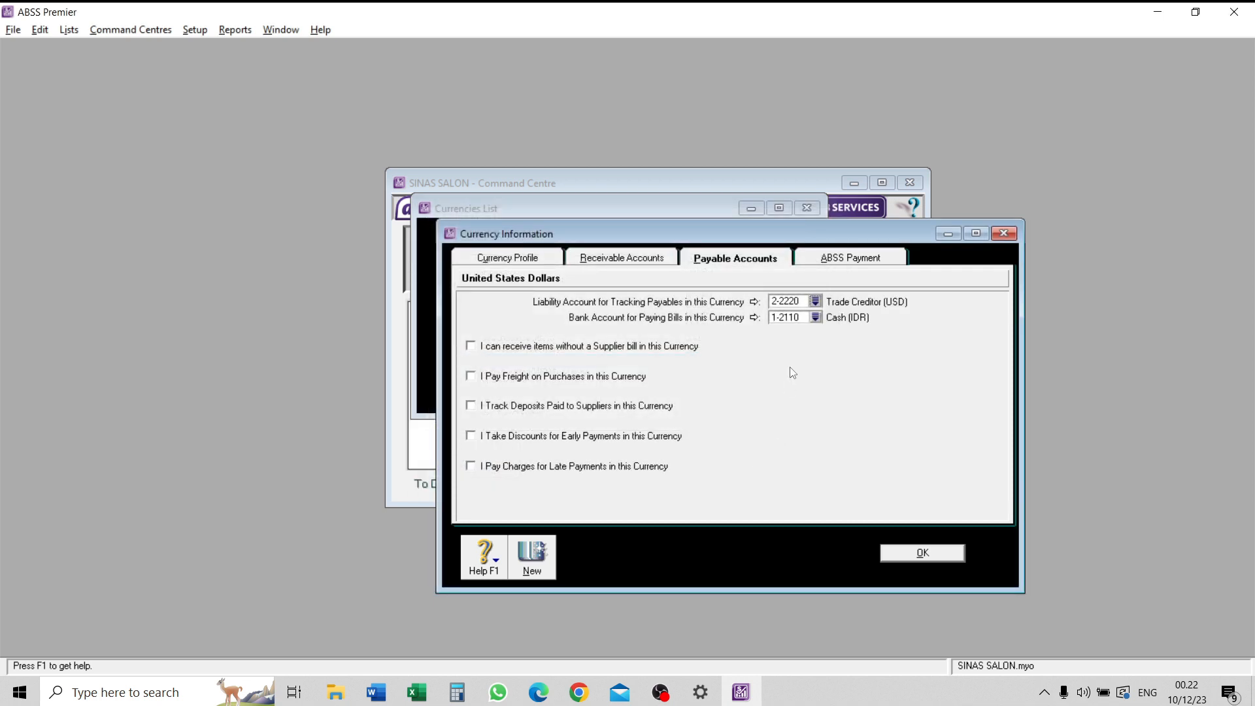
pyautogui.click(814, 318)
pyautogui.click(553, 315)
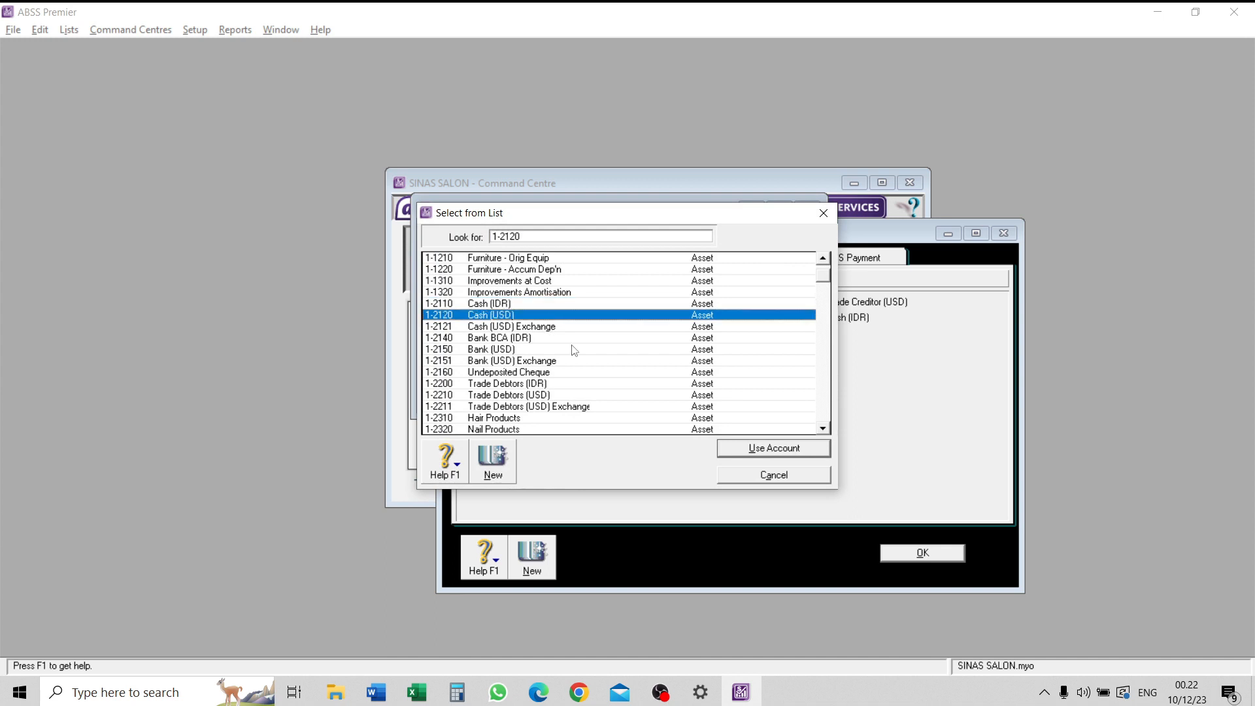
pyautogui.click(775, 451)
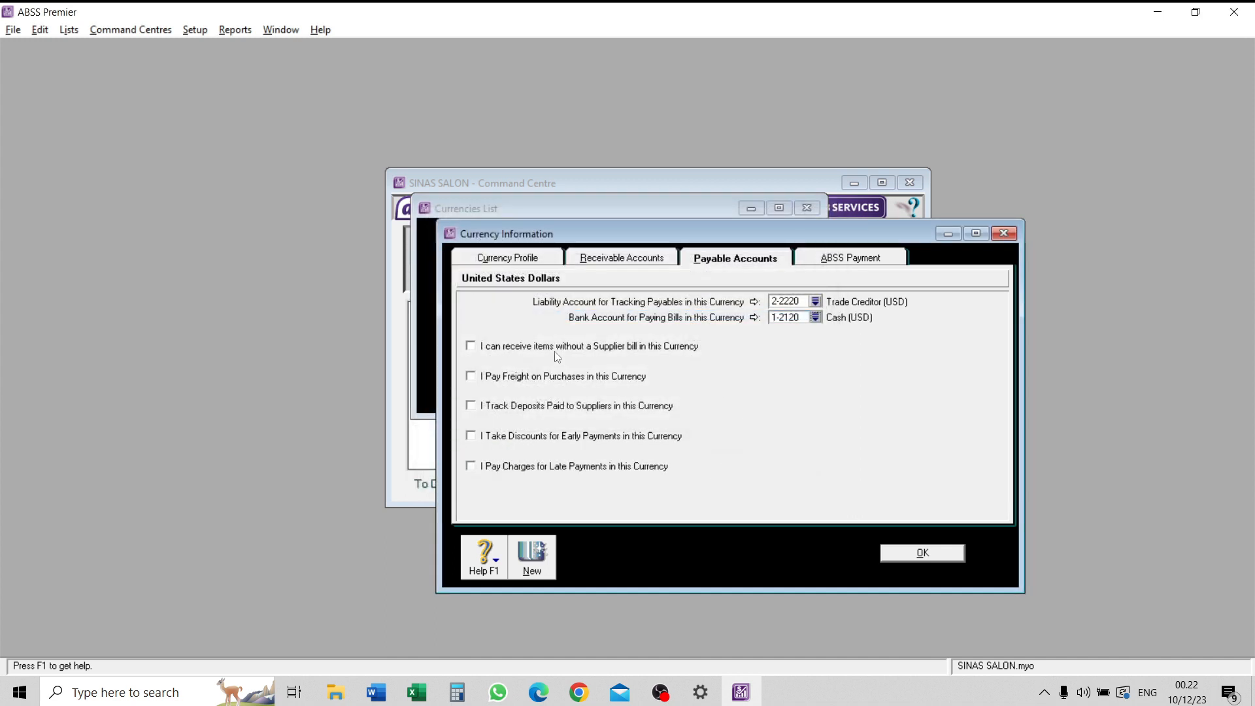
# - Enable freight on purchases, supplier deposits, early payment discounts and late payment charges for US dollar payables
pyautogui.click(497, 381)
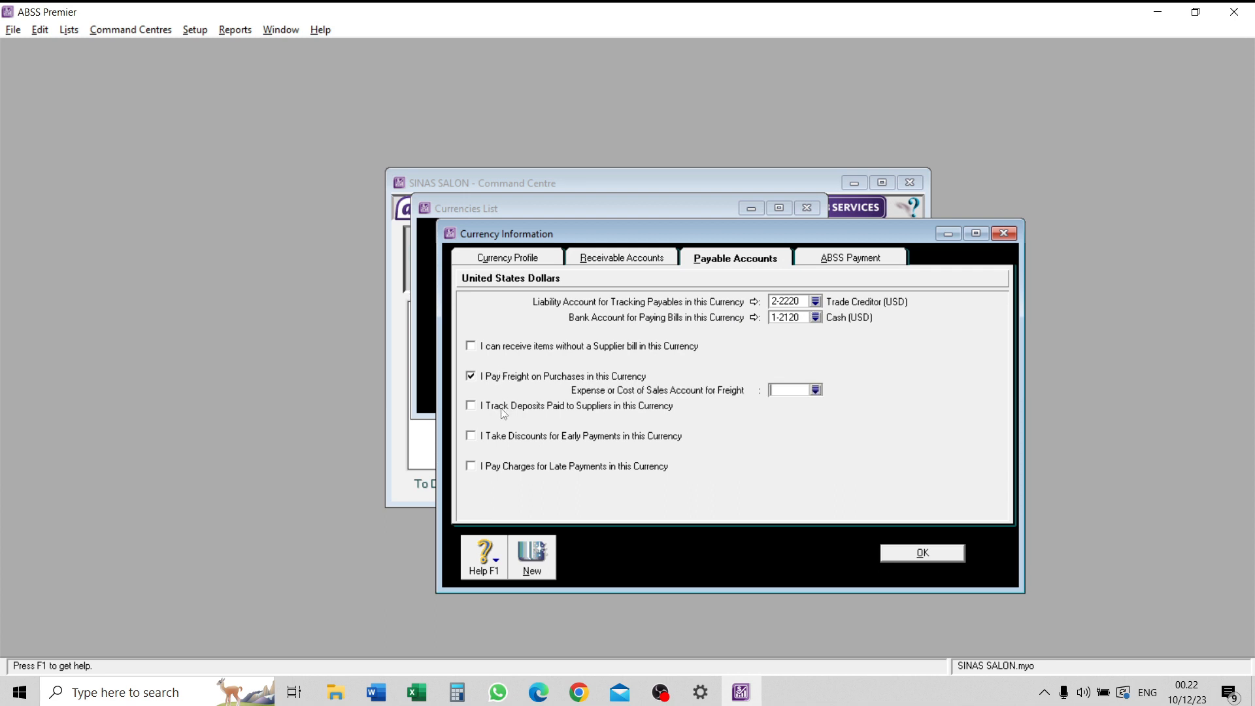
pyautogui.click(502, 405)
pyautogui.click(501, 436)
pyautogui.click(505, 467)
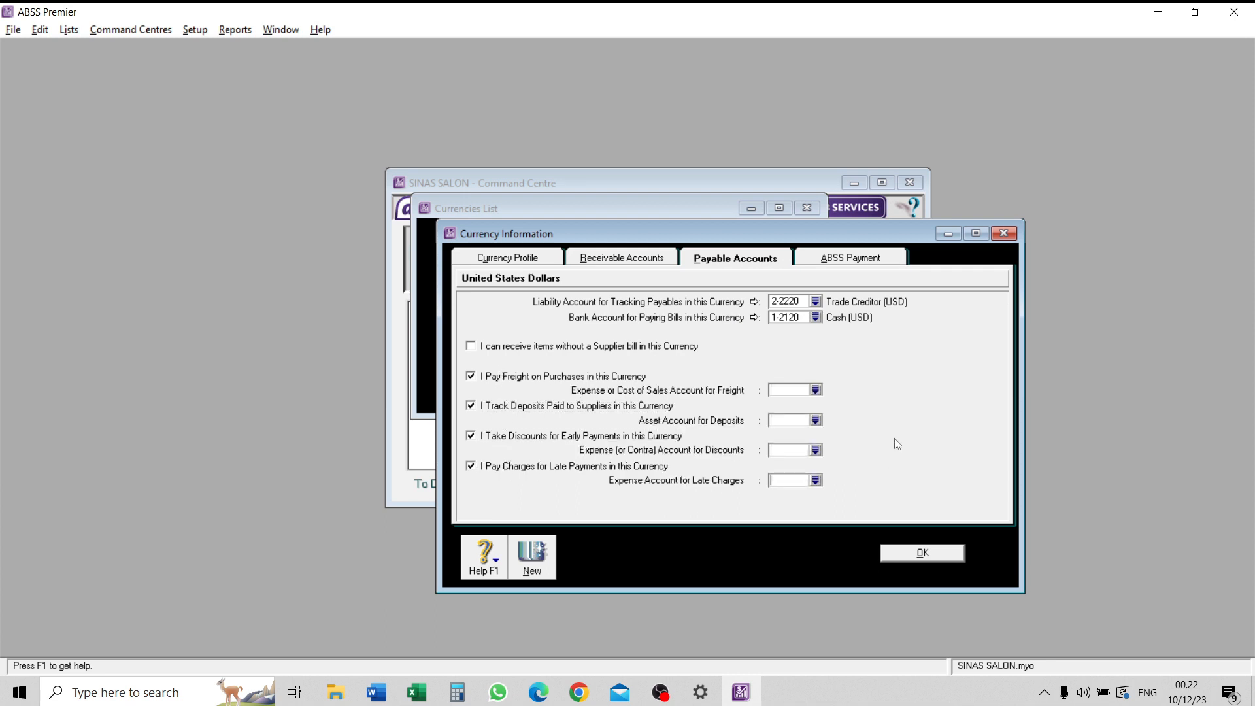
# - Set the US dollar purchase freight account to 6-1700 Freight Paid and the supplier deposits asset account to 1-2420 Deposits Paid
pyautogui.click(815, 391)
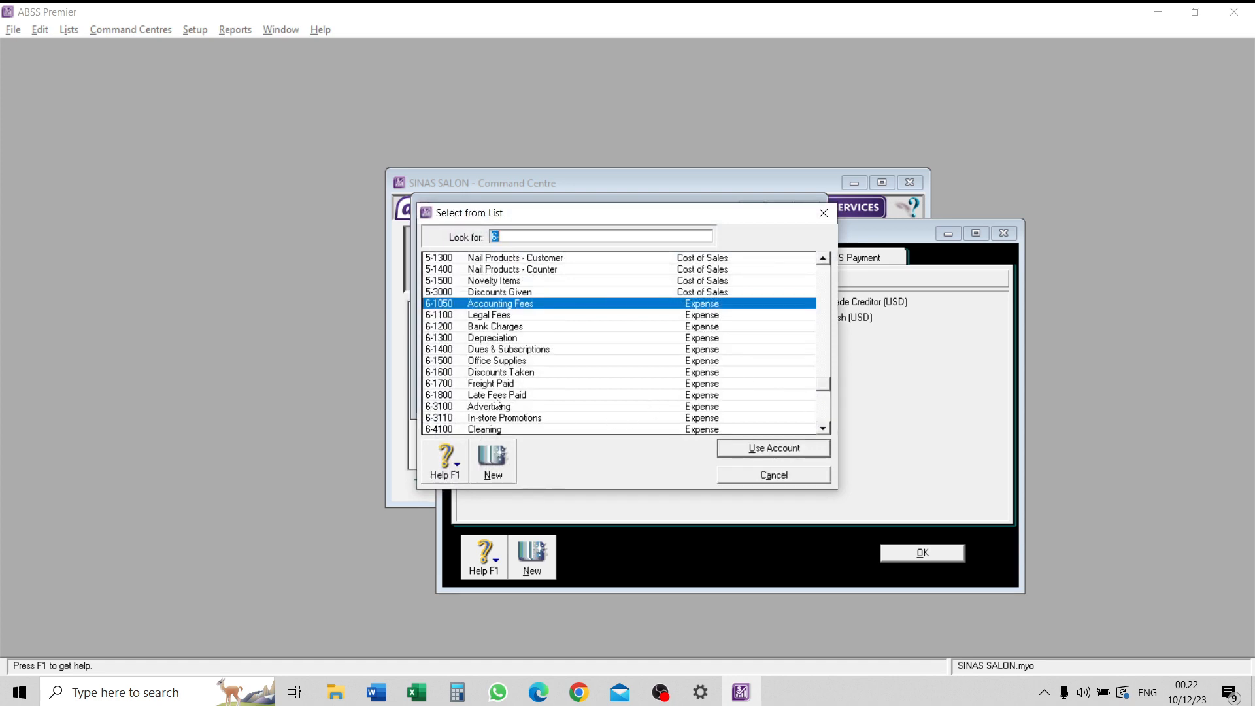
pyautogui.write('6-1700')
pyautogui.click(756, 449)
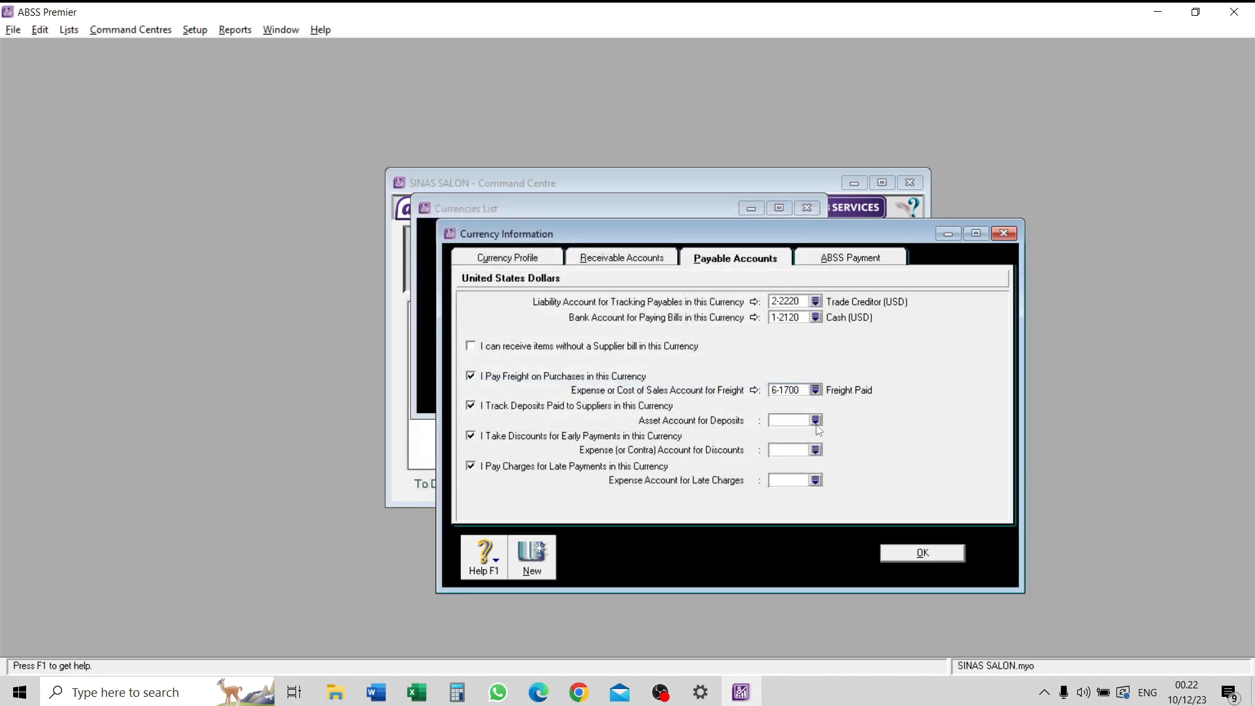
pyautogui.click(815, 422)
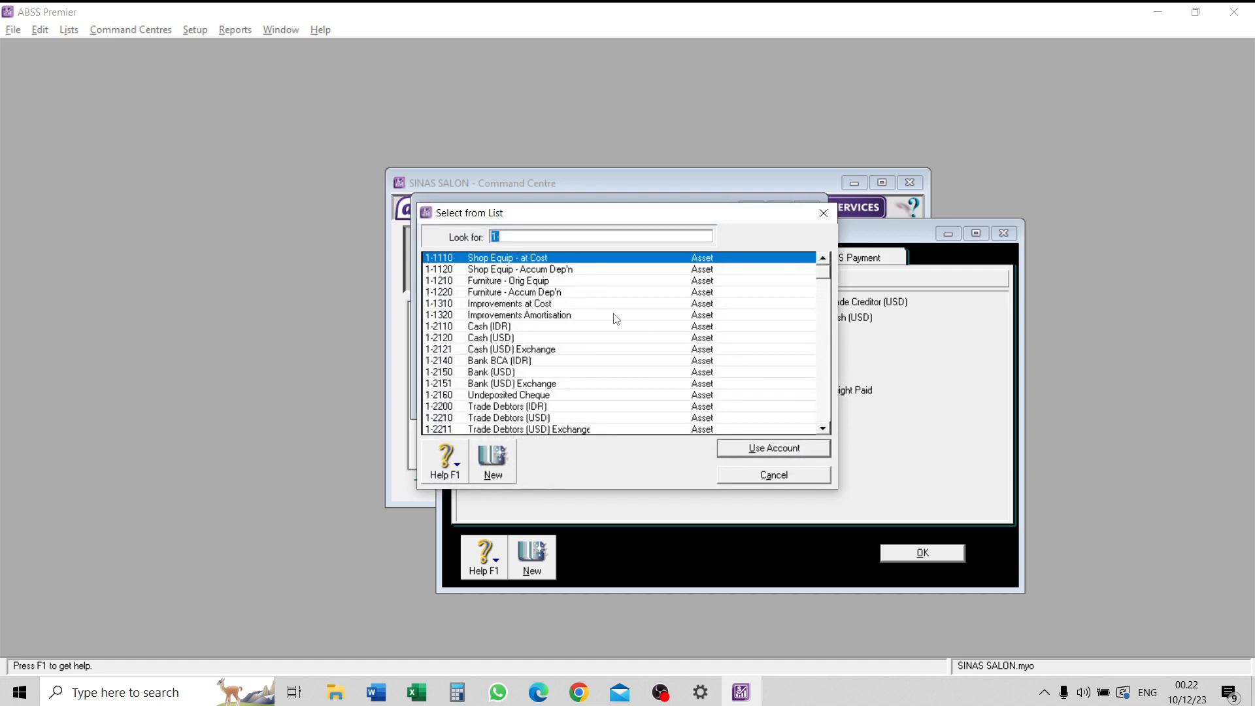
pyautogui.scroll(-4, 456, 399)
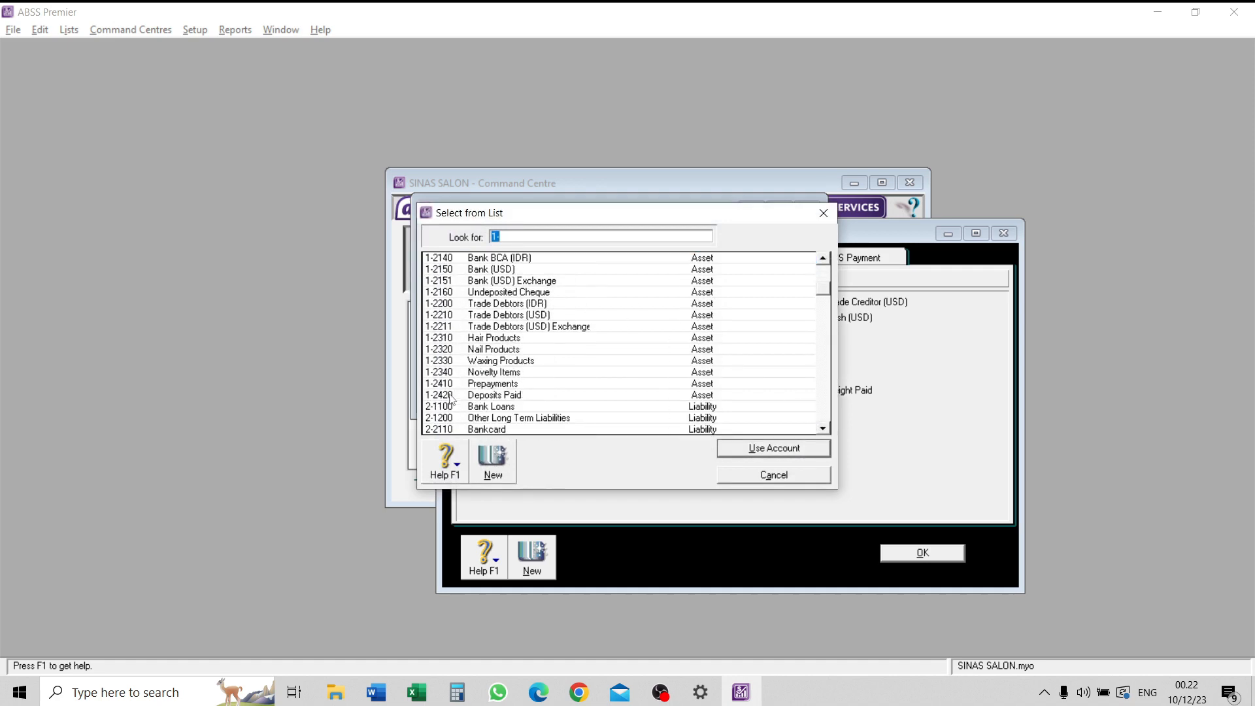
pyautogui.click(458, 395)
pyautogui.click(758, 448)
# - Set the US dollar payables discount account to 6-1600 Discounts Taken and the late charges expense account to 6-1800 Late Fees Paid
pyautogui.click(814, 447)
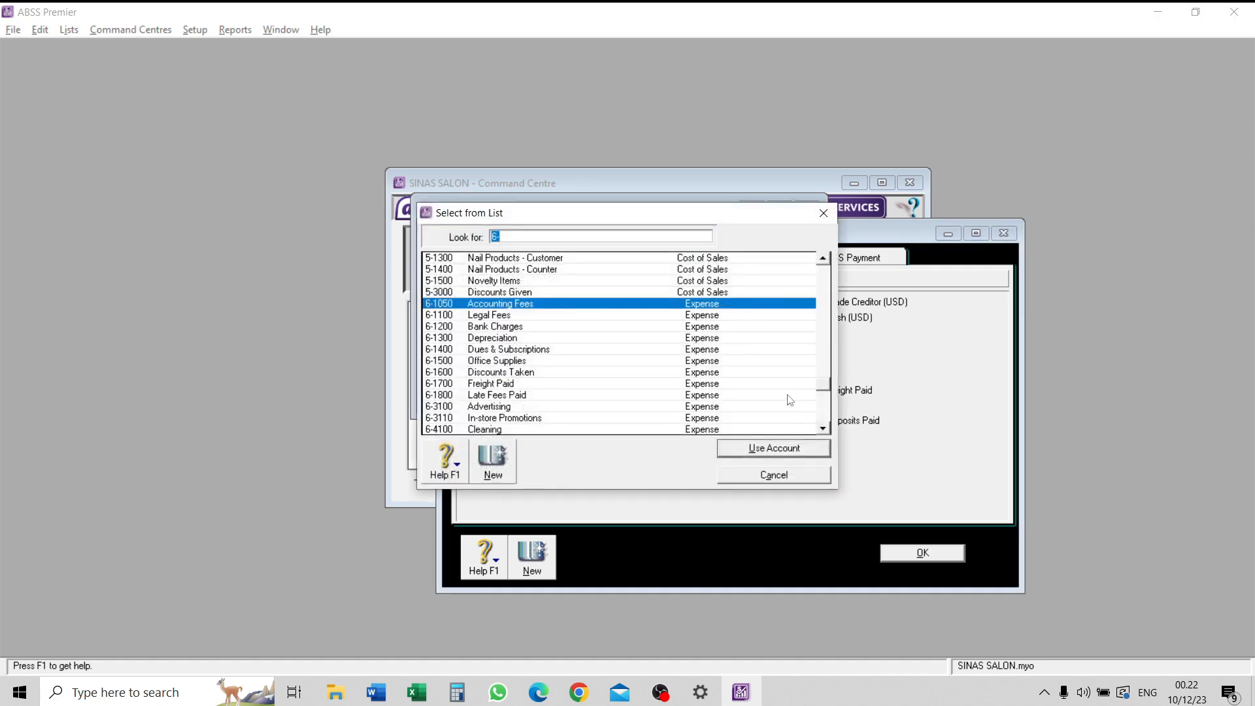
pyautogui.scroll(-2, 750, 389)
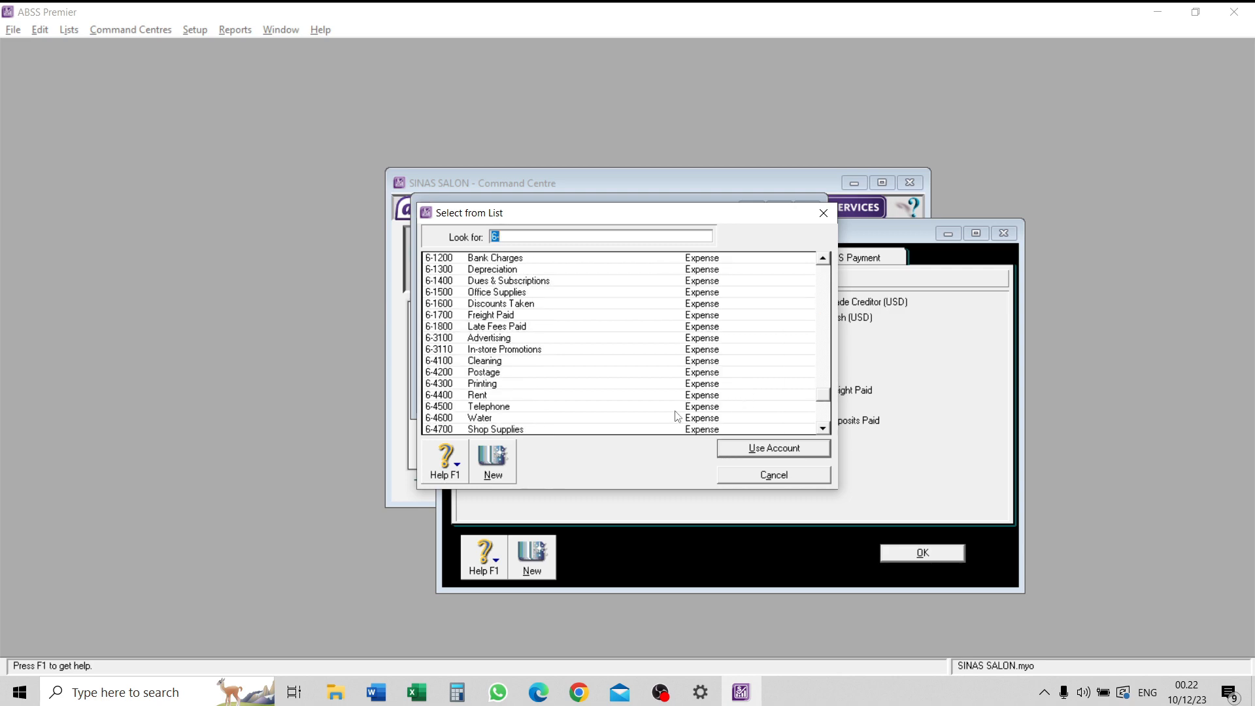
pyautogui.click(463, 305)
pyautogui.click(789, 448)
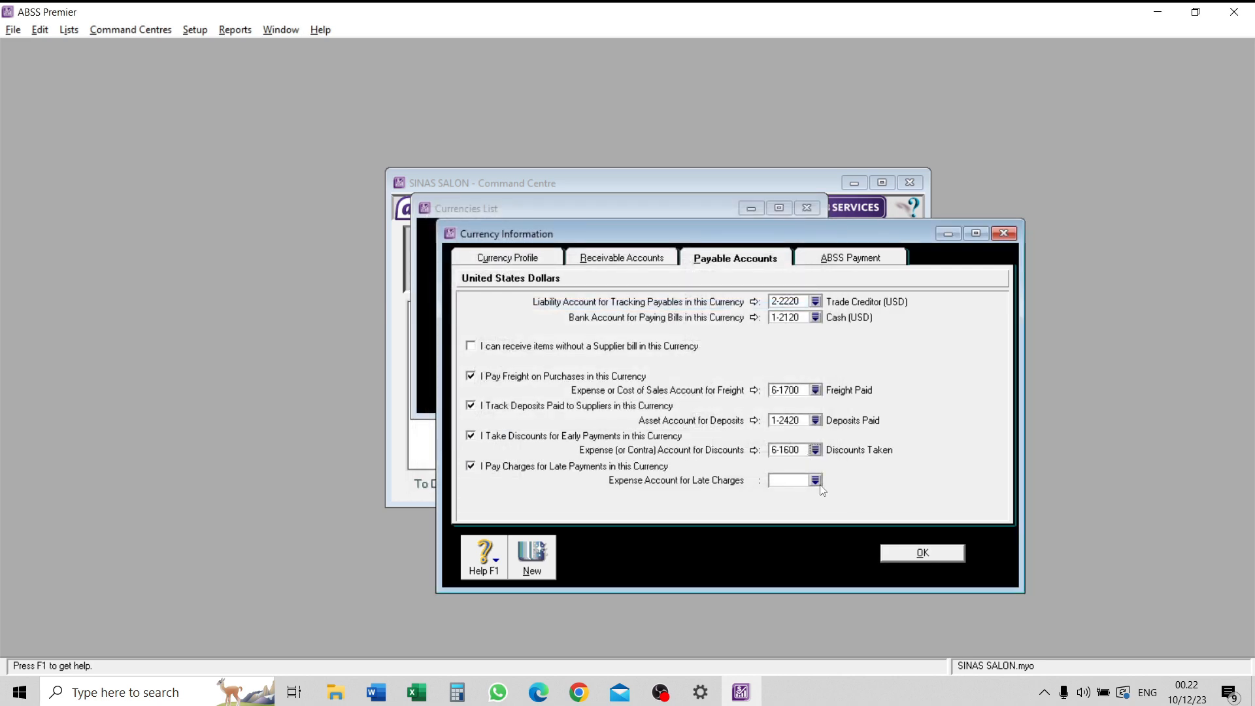
pyautogui.click(815, 481)
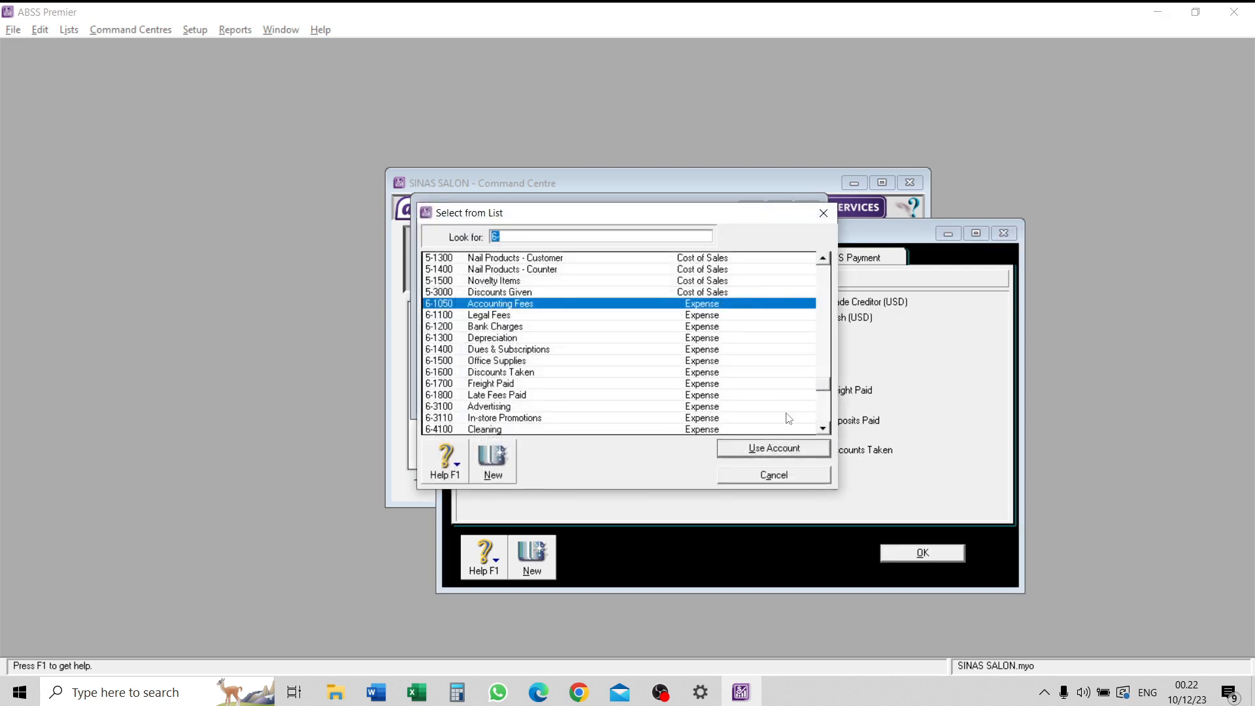
pyautogui.click(478, 398)
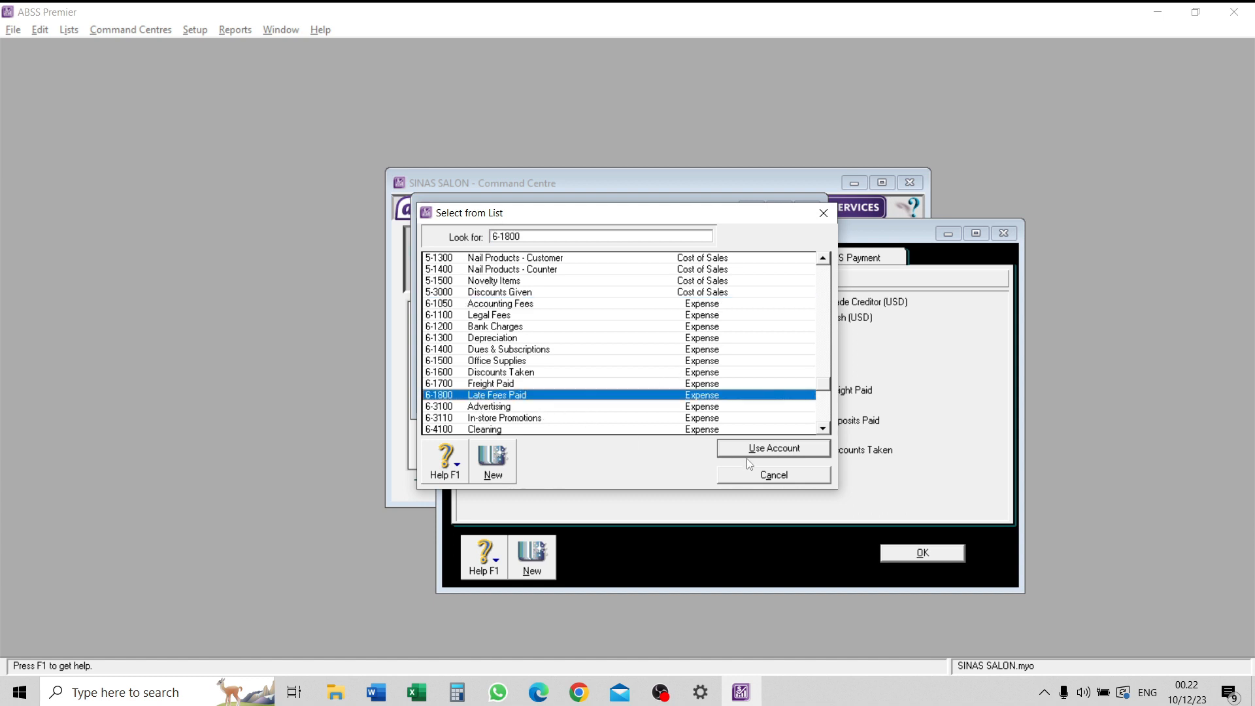
pyautogui.click(766, 450)
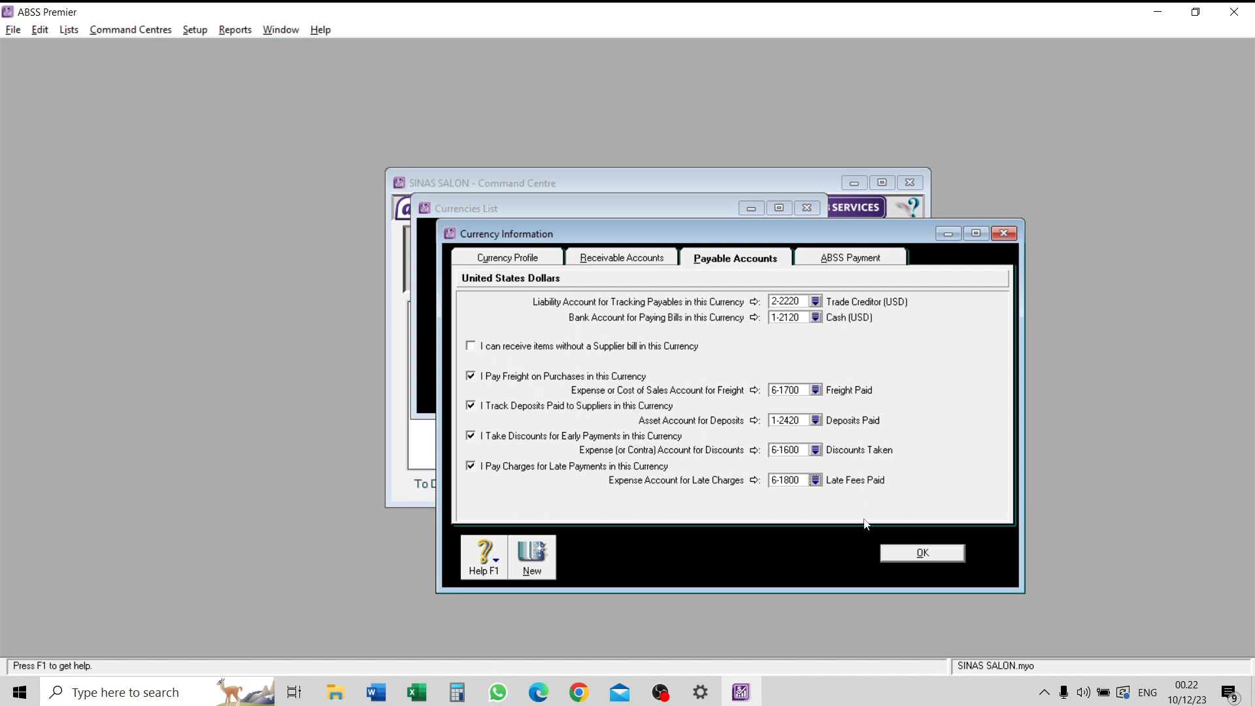
# - Recheck the US dollar receivable and payable links, then save them and close the currencies list
pyautogui.click(625, 261)
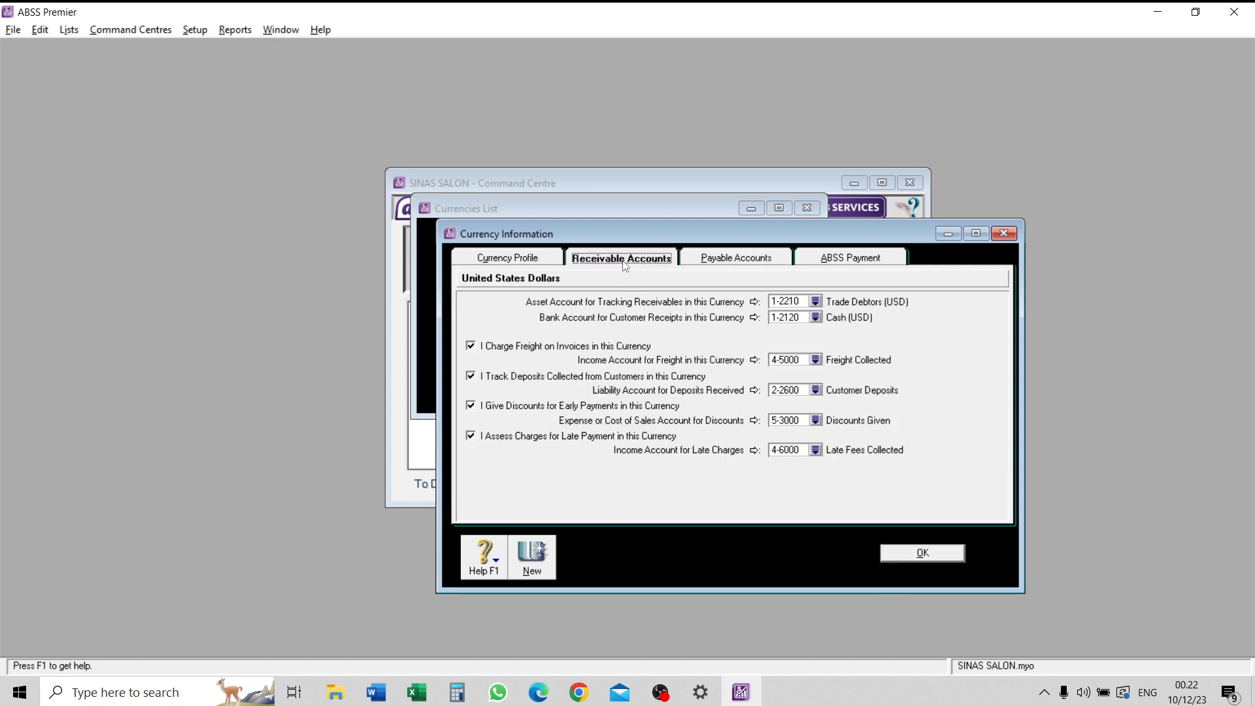
pyautogui.click(735, 262)
pyautogui.click(929, 554)
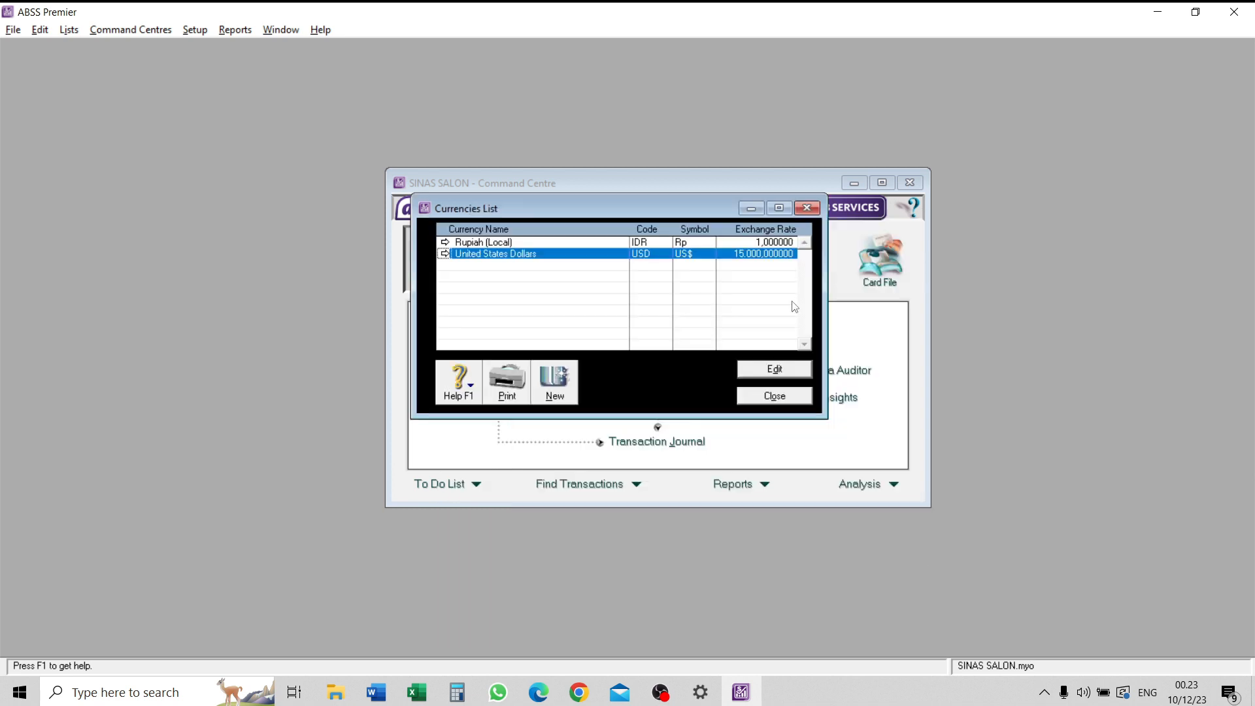
pyautogui.click(775, 400)
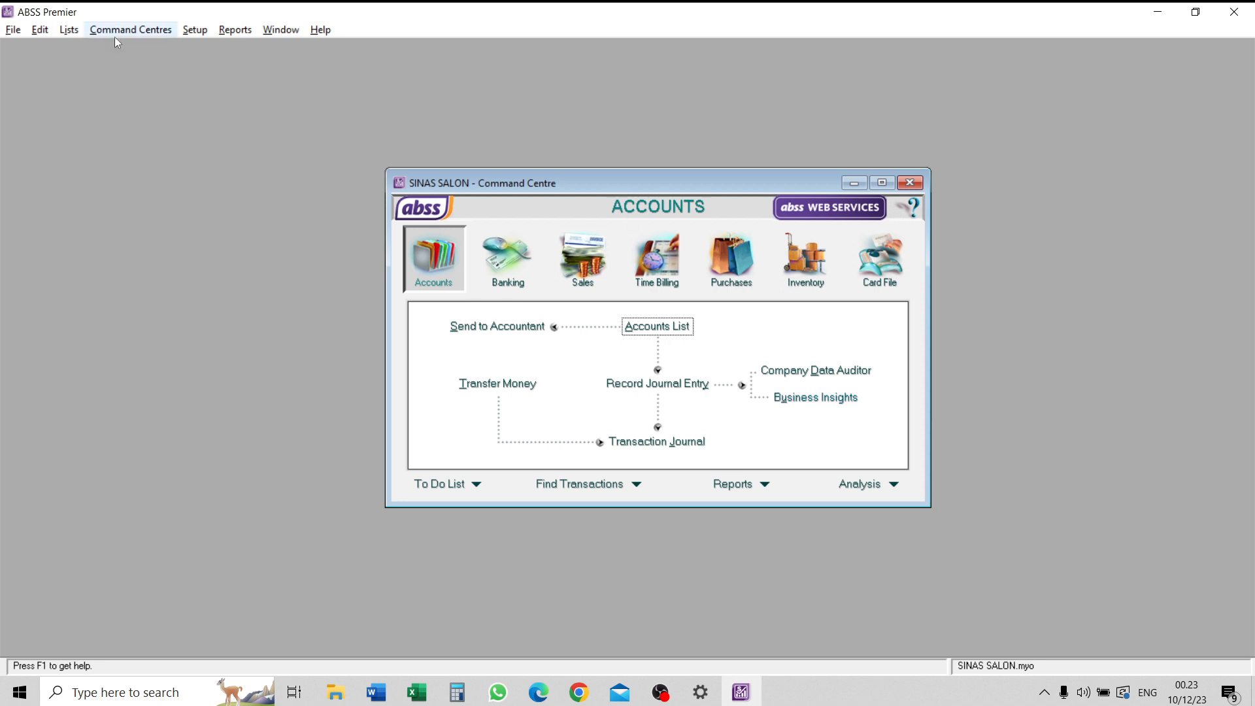
# - Open the VAT entry from the tax code list and change its tax code to PPN
pyautogui.click(69, 30)
pyautogui.click(66, 179)
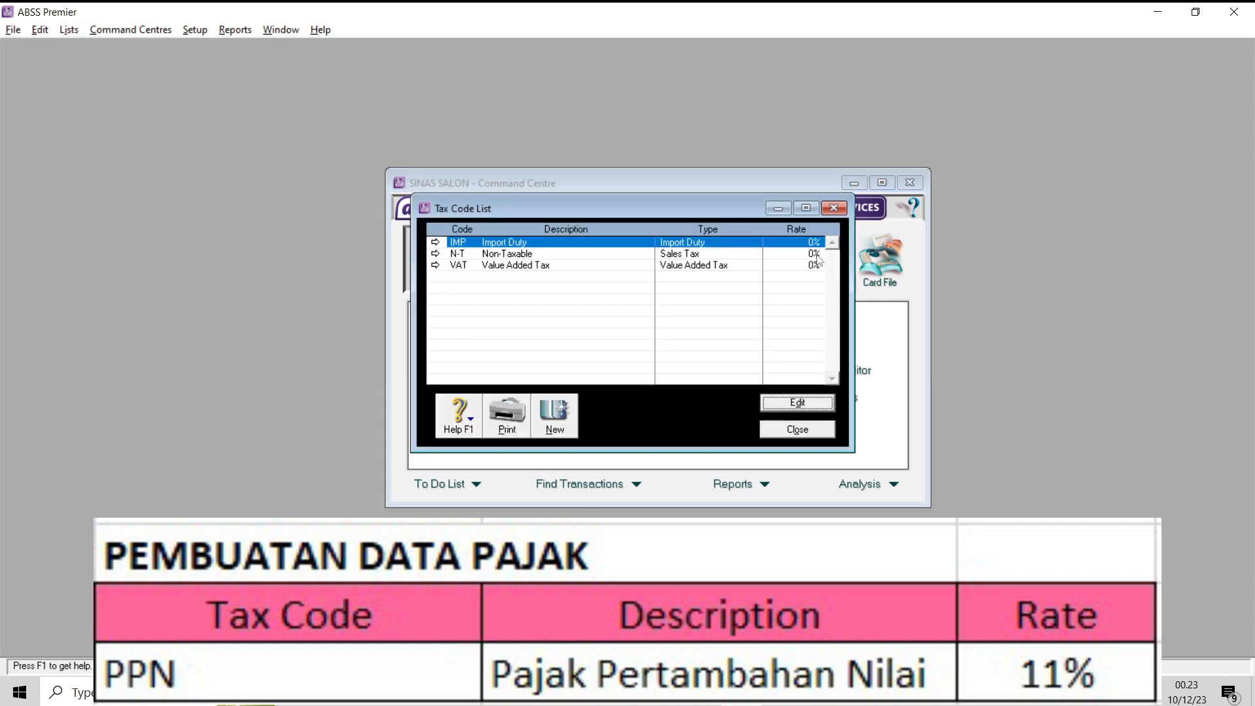
pyautogui.click(436, 266)
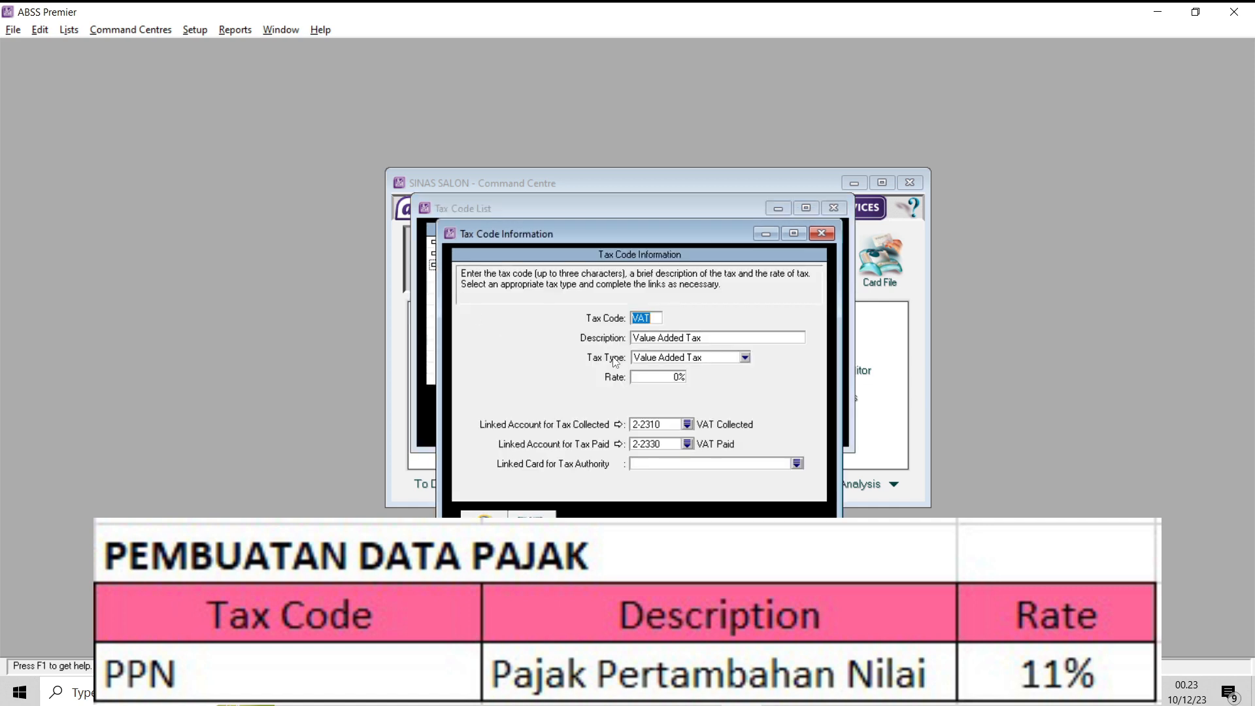
pyautogui.press('capslock')
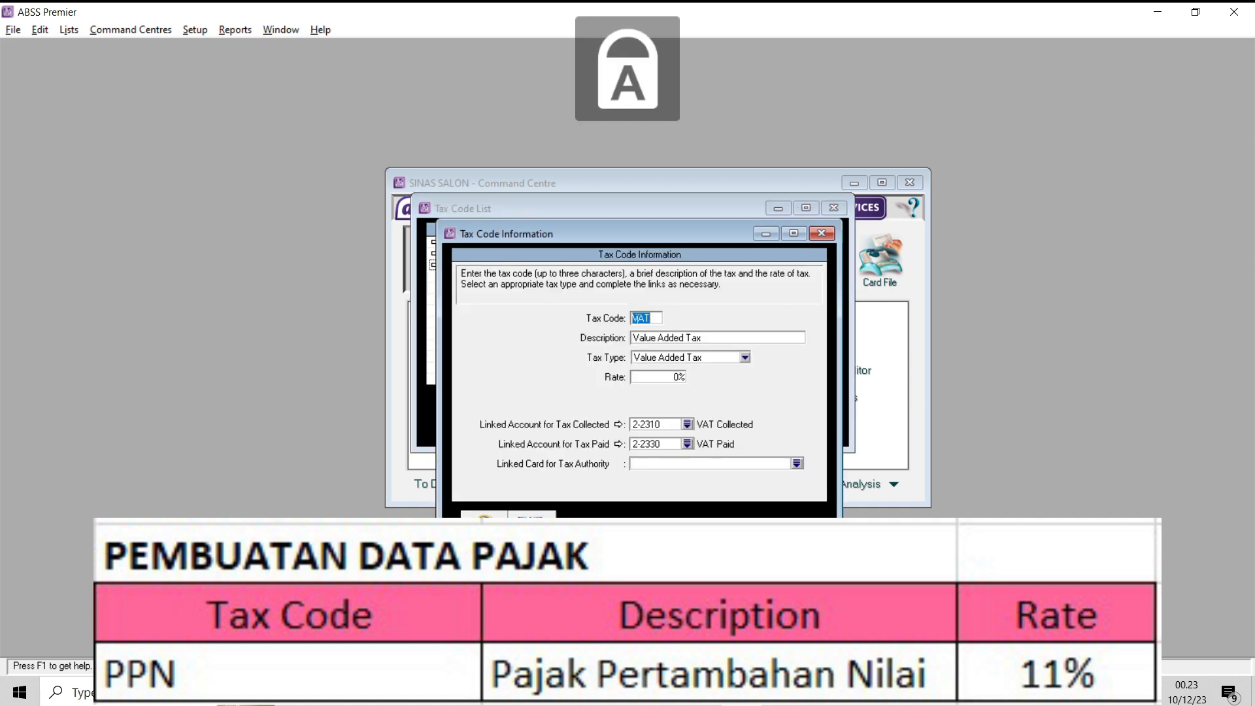
pyautogui.write('PPN')
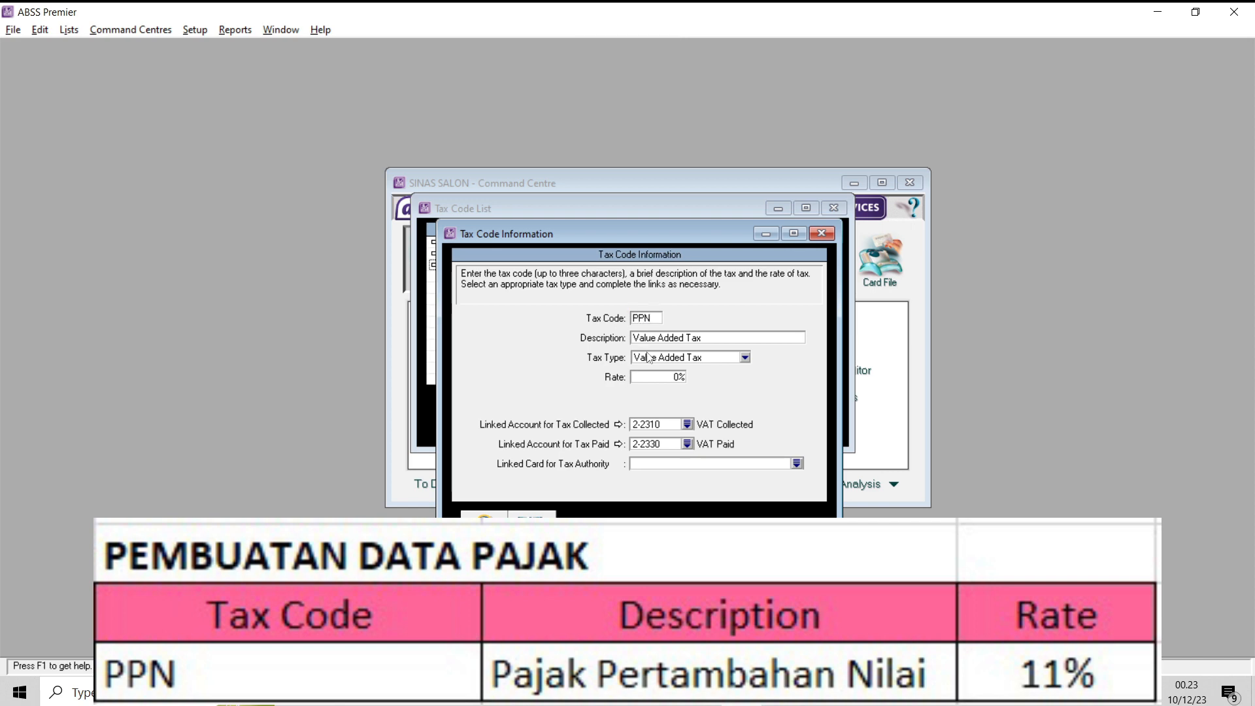
# - Replace the tax code's description with "Pajak Pertambahan Nilai"
pyautogui.click(656, 337)
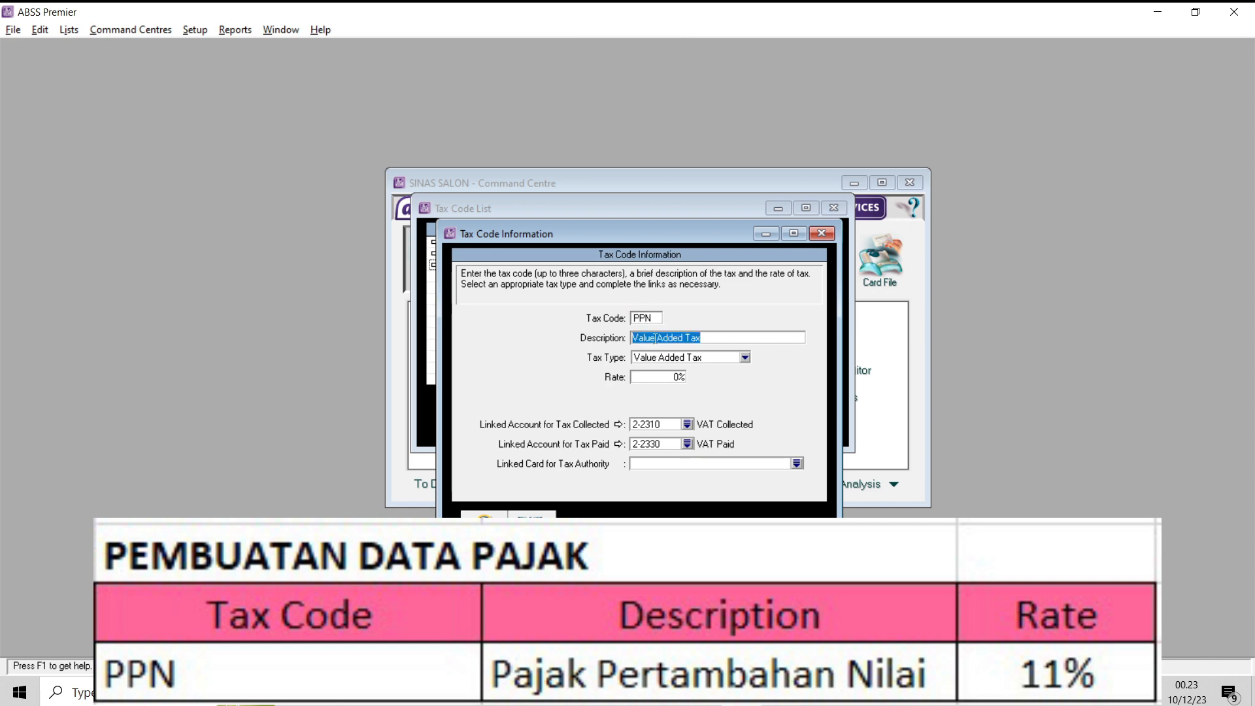
pyautogui.write('P')
pyautogui.press('capslock')
pyautogui.write('aka')
pyautogui.write('jak')
pyautogui.press('capslock')
pyautogui.write('P')
pyautogui.press('capslock')
pyautogui.write('ertambahan')
pyautogui.press('capslock')
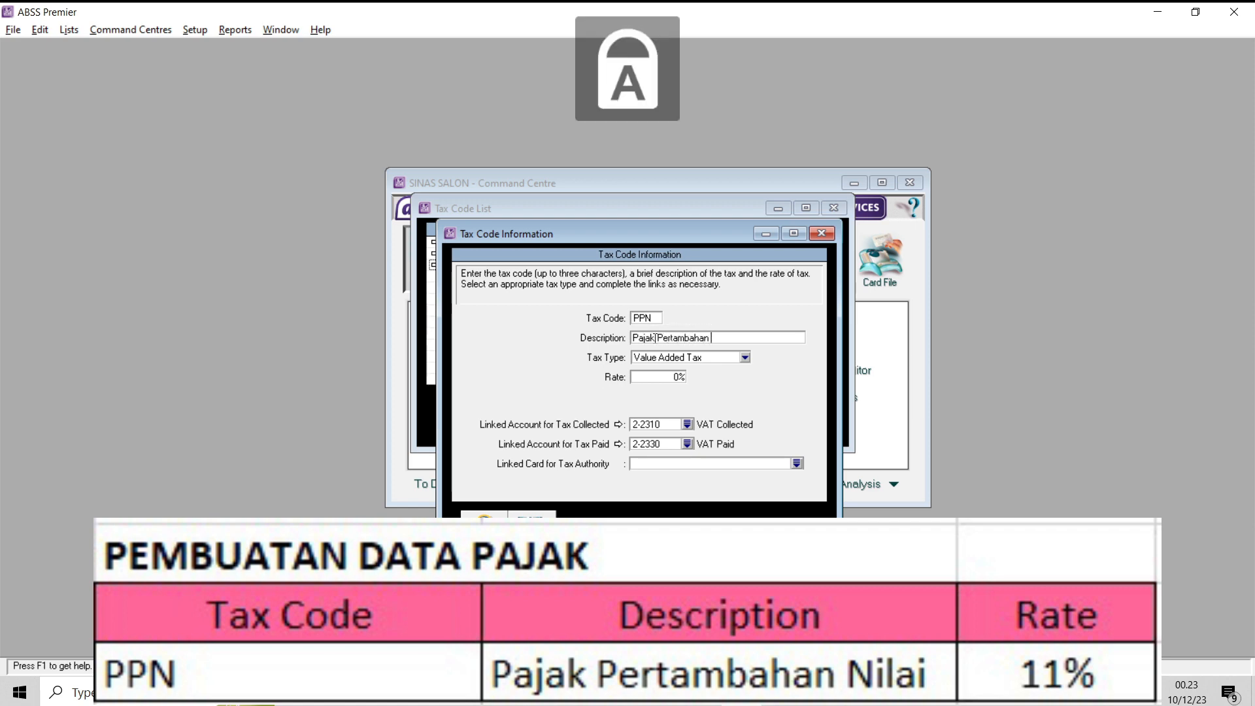
pyautogui.write('N')
pyautogui.press('capslock')
pyautogui.write('ilai')
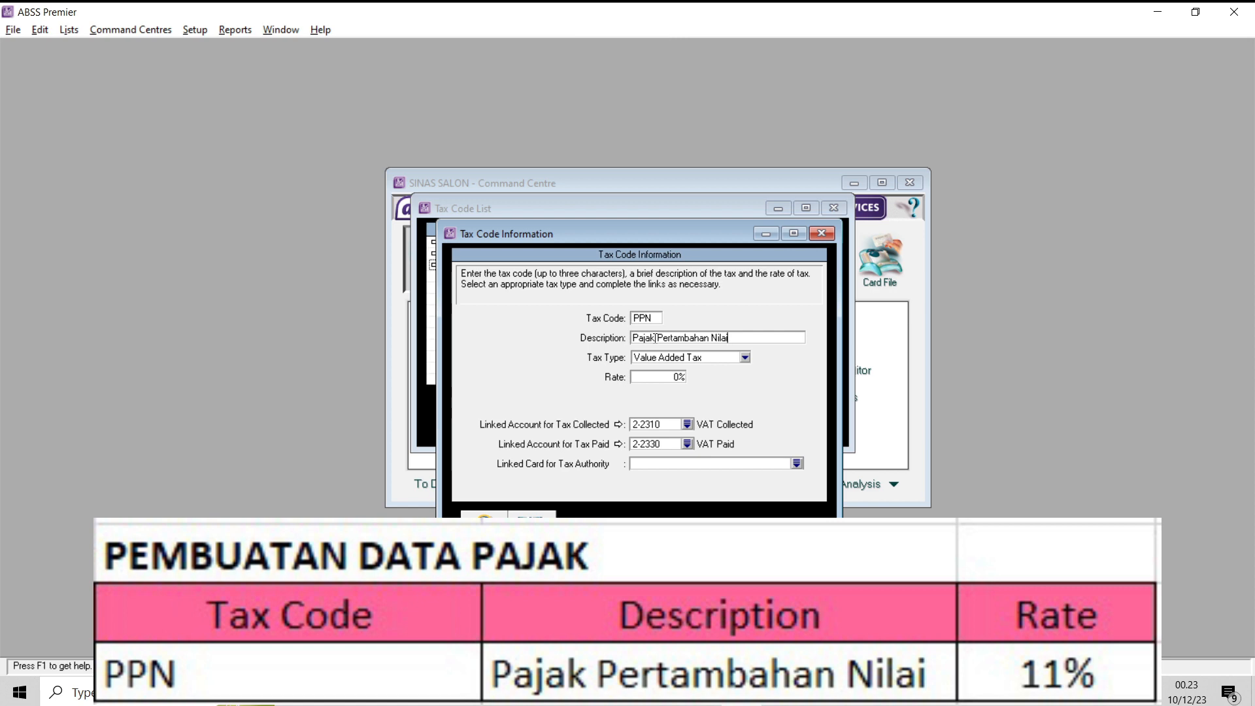
# - Set the PPN tax code's rate to 11%, save it and close the tax code list
pyautogui.click(663, 377)
pyautogui.write('11')
pyautogui.click(744, 408)
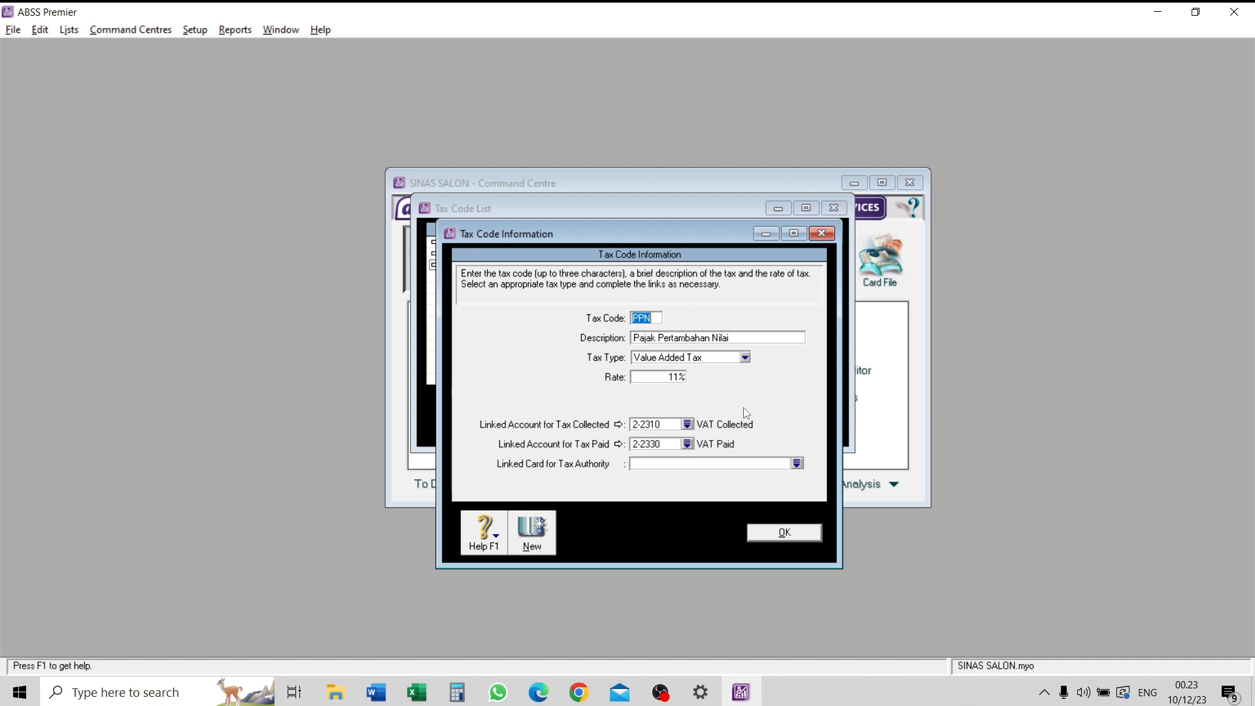
pyautogui.click(781, 531)
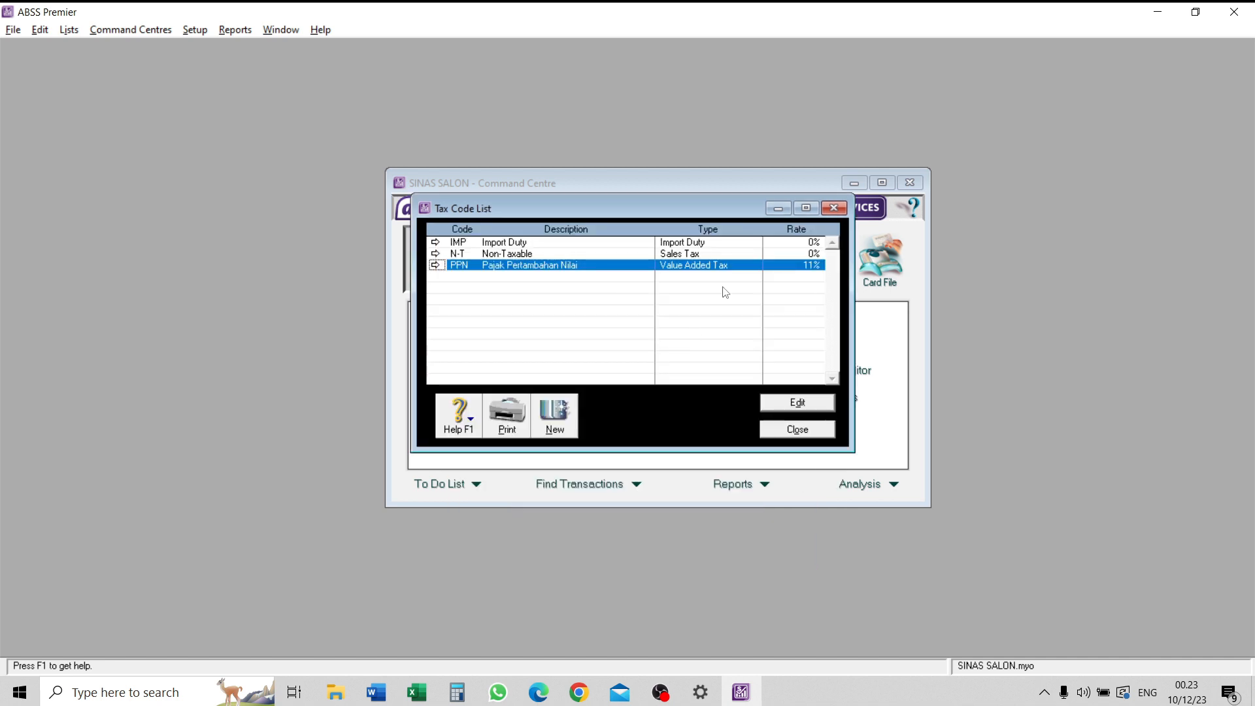
pyautogui.click(790, 433)
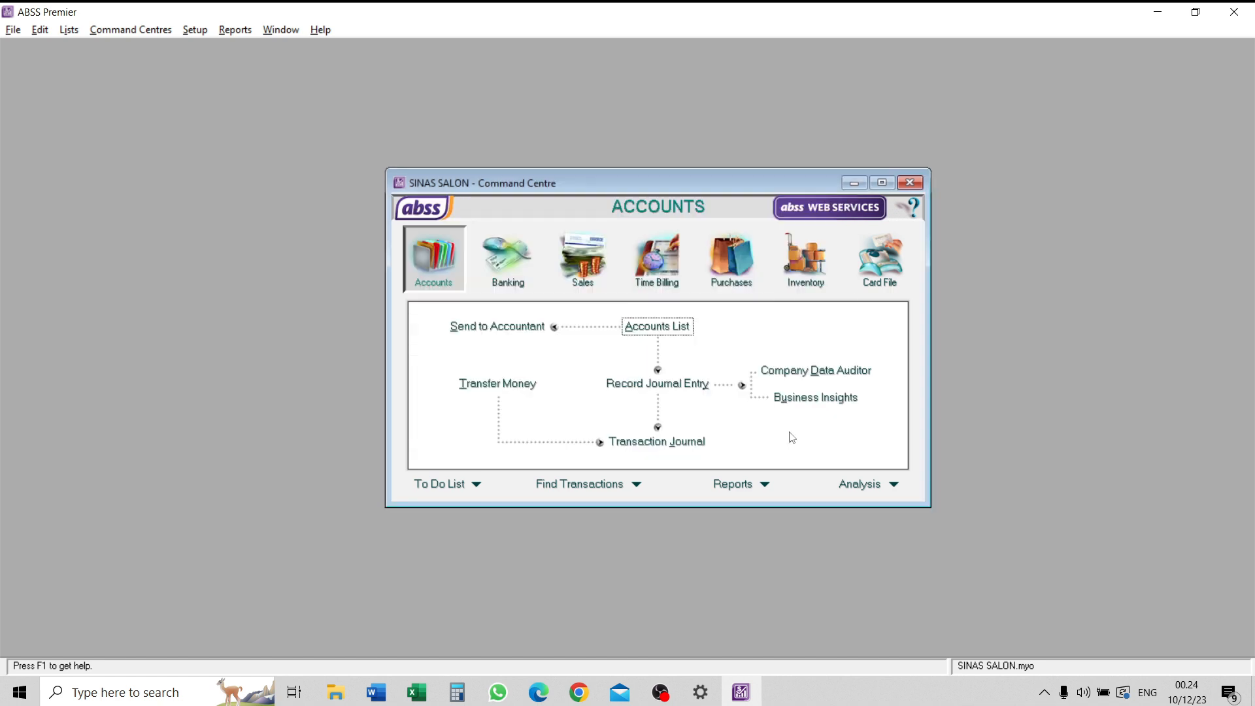
# - Create a detail job numbered P in the jobs list with the description "Produk" and save it
pyautogui.click(69, 30)
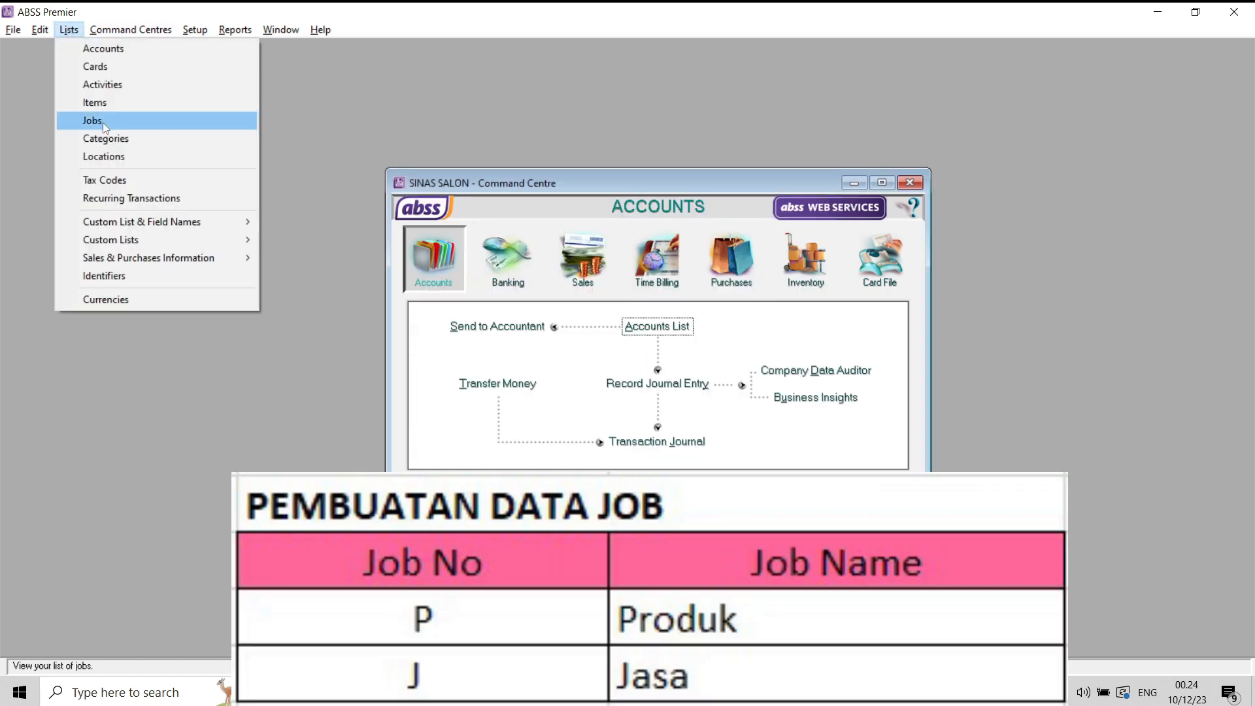
pyautogui.click(102, 120)
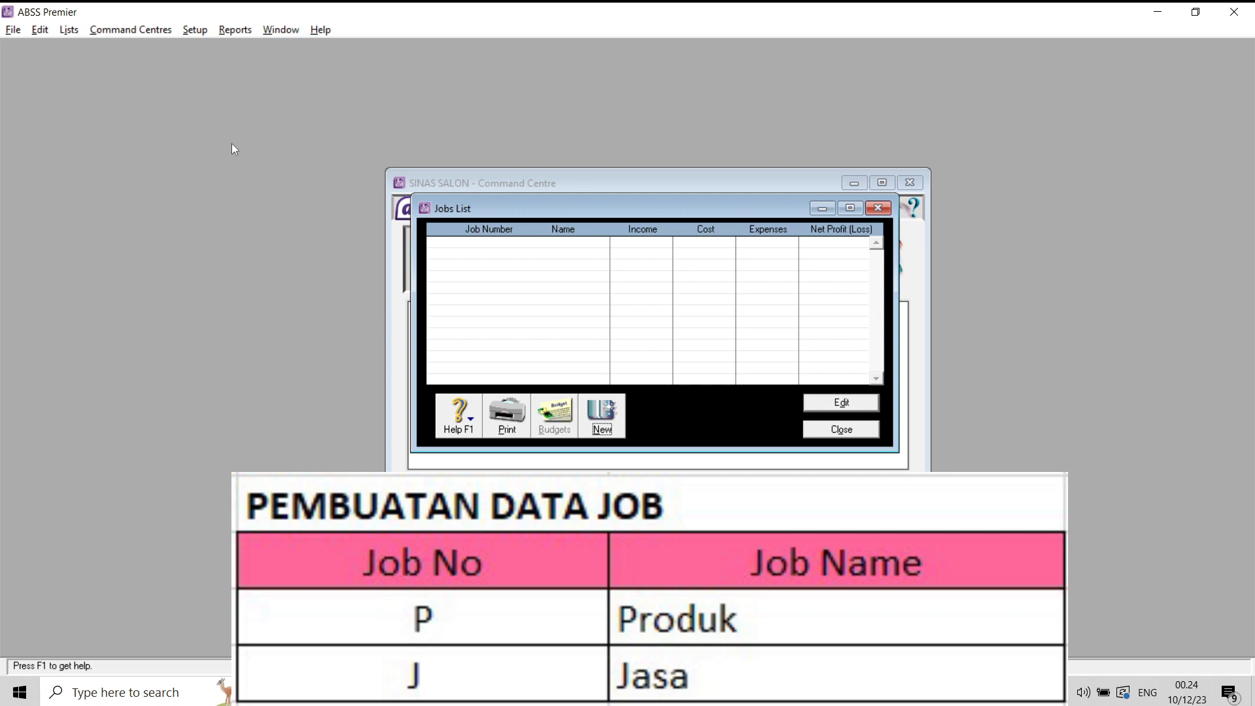
pyautogui.click(600, 425)
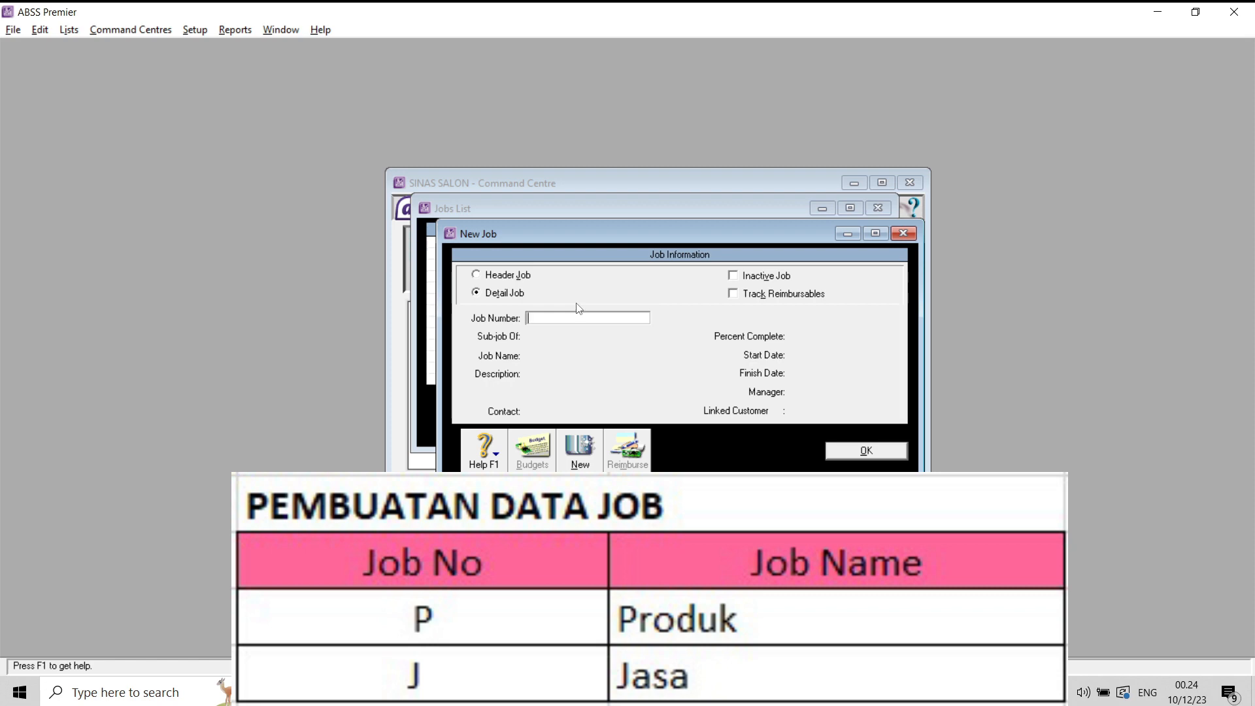
pyautogui.press('capslock')
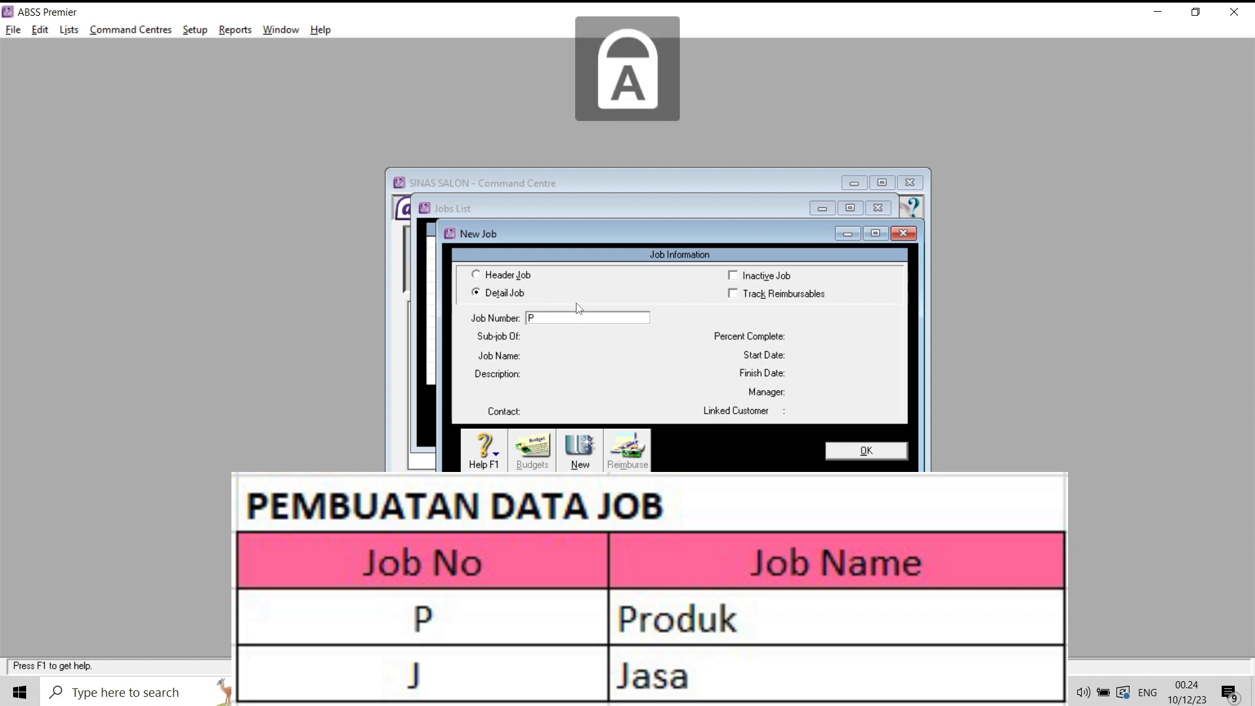
pyautogui.write('P')
pyautogui.press('Tab')
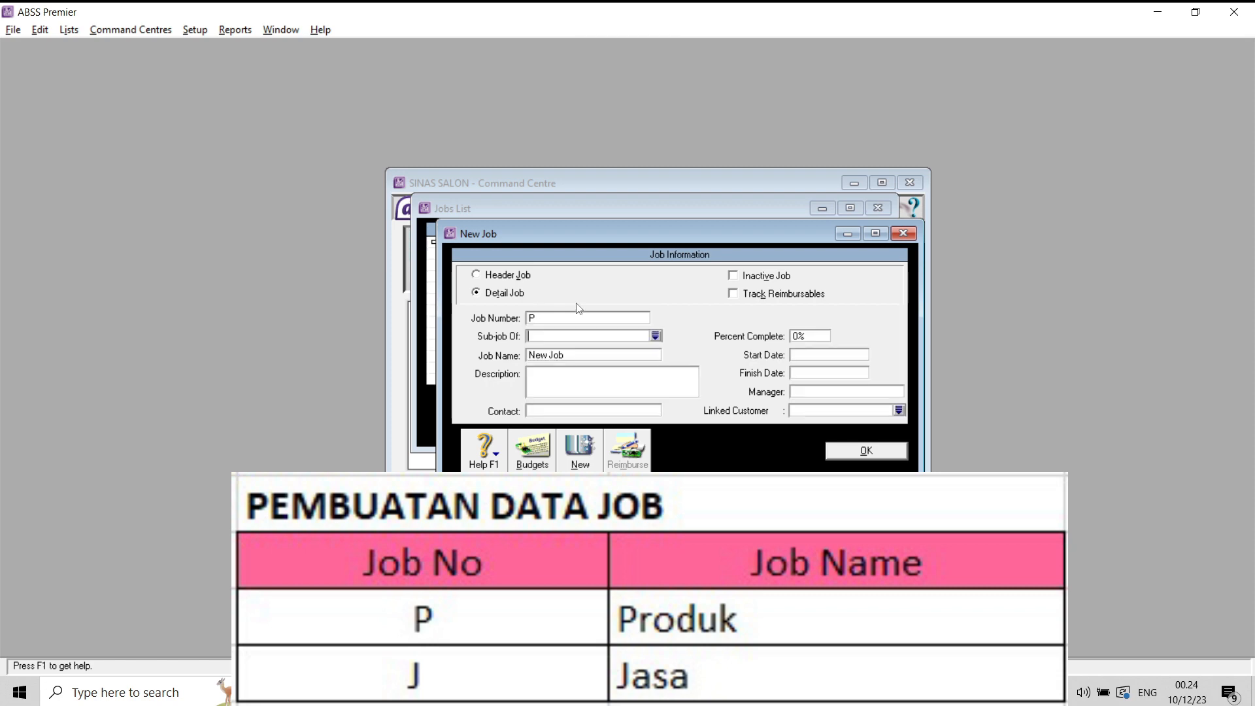
pyautogui.click(588, 372)
pyautogui.write('P')
pyautogui.press('capslock')
pyautogui.write('rodyuk')
pyautogui.click(862, 452)
# - Add a second detail job numbered J with the description "Jasa", save it and close the jobs list
pyautogui.click(602, 415)
pyautogui.write('J')
pyautogui.press('Tab')
pyautogui.press('capslock')
pyautogui.click(569, 378)
pyautogui.press('capslock')
pyautogui.write('J')
pyautogui.press('capslock')
pyautogui.write('asa')
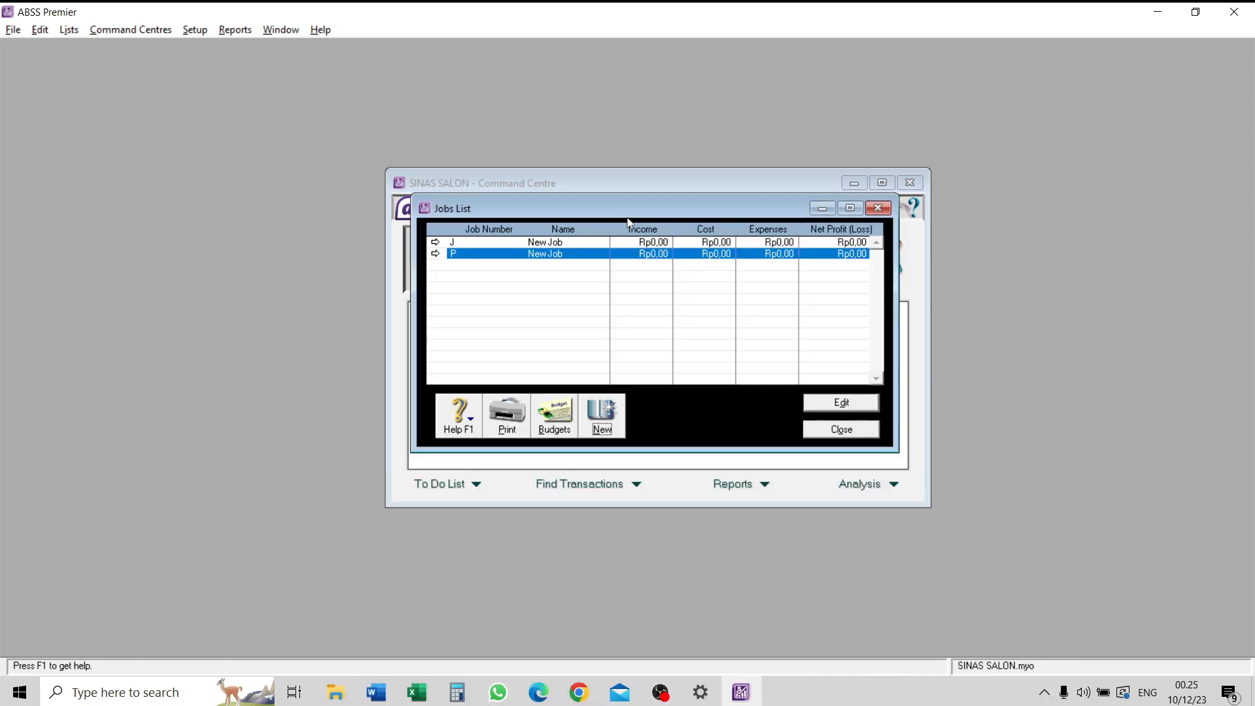
pyautogui.click(835, 433)
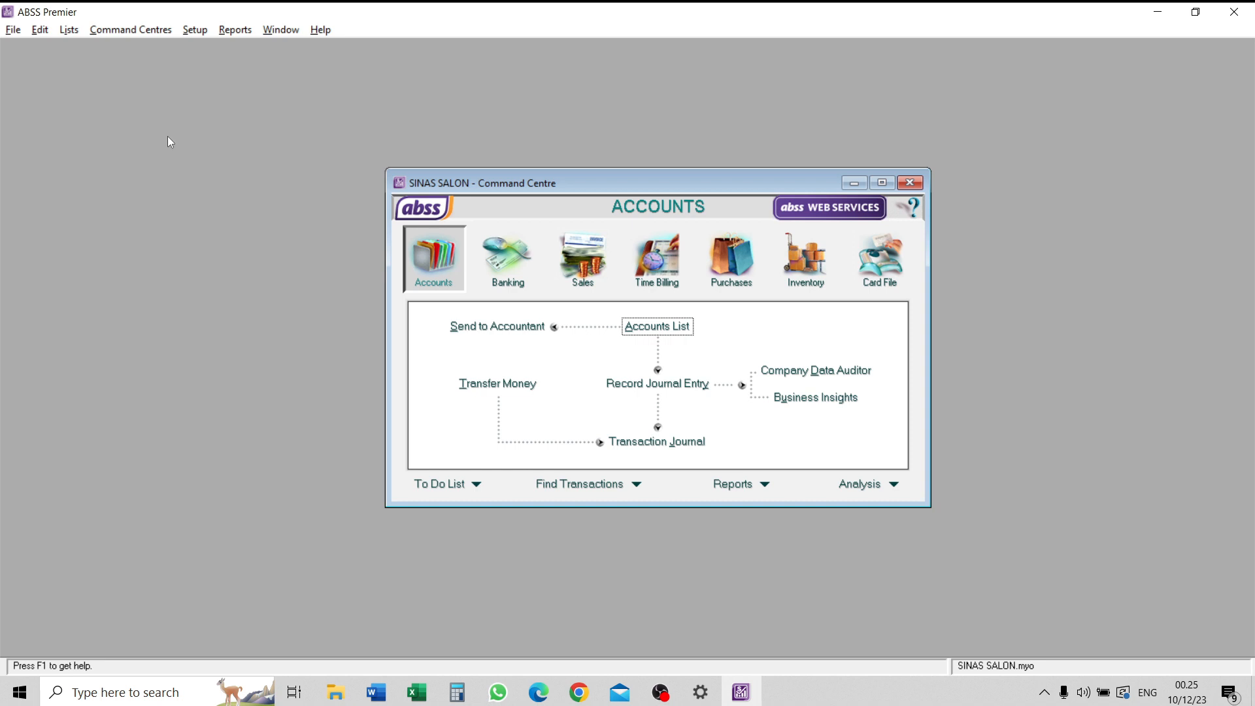
# - Create a category with ID L and the name "Local" in the categories list
pyautogui.click(64, 34)
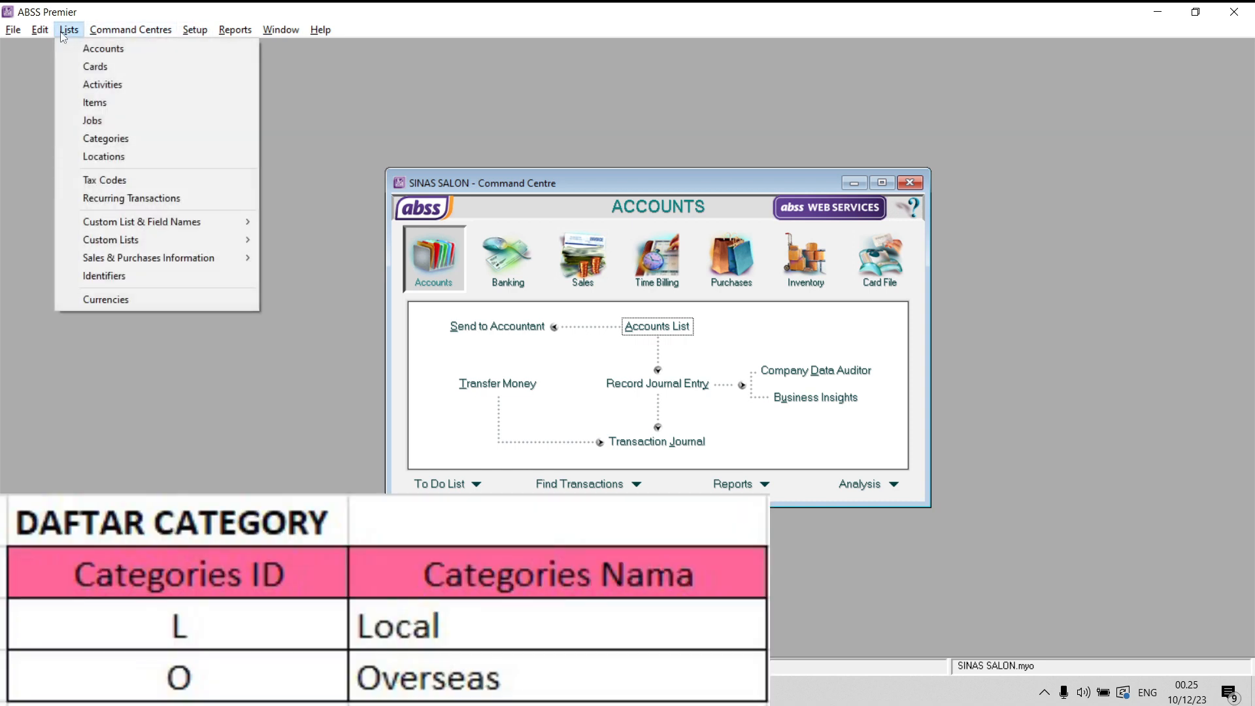
pyautogui.click(99, 138)
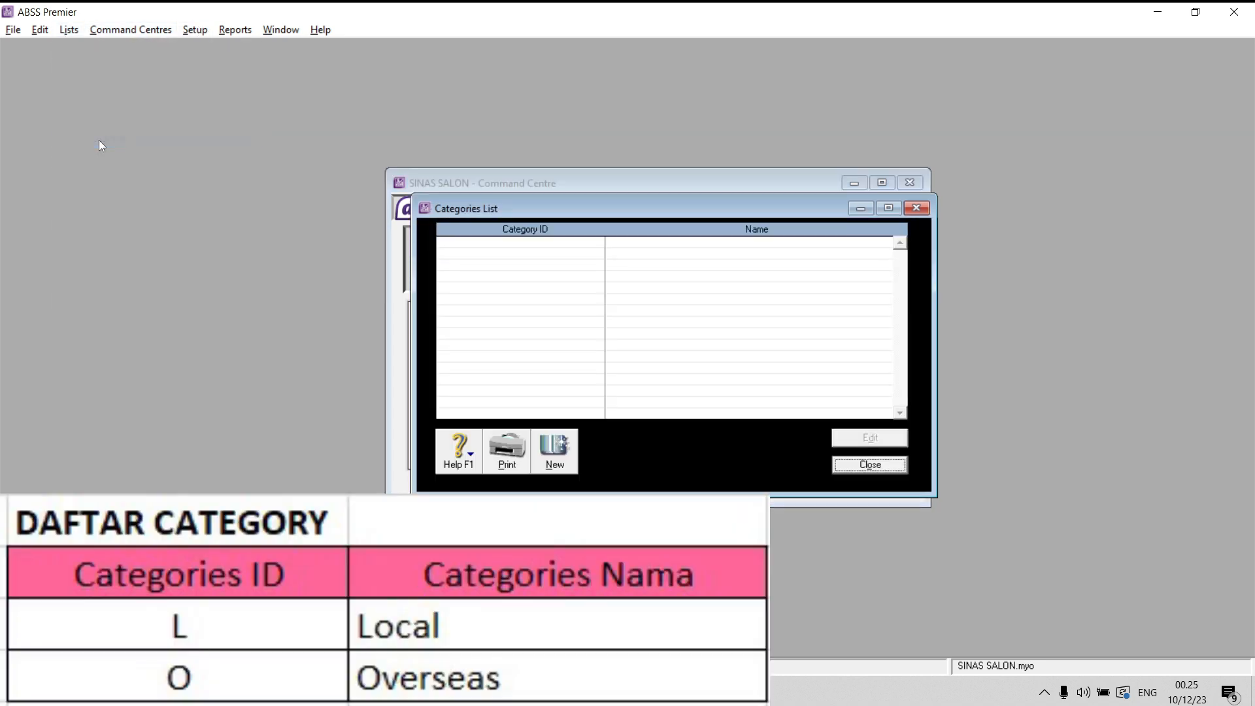
pyautogui.click(554, 451)
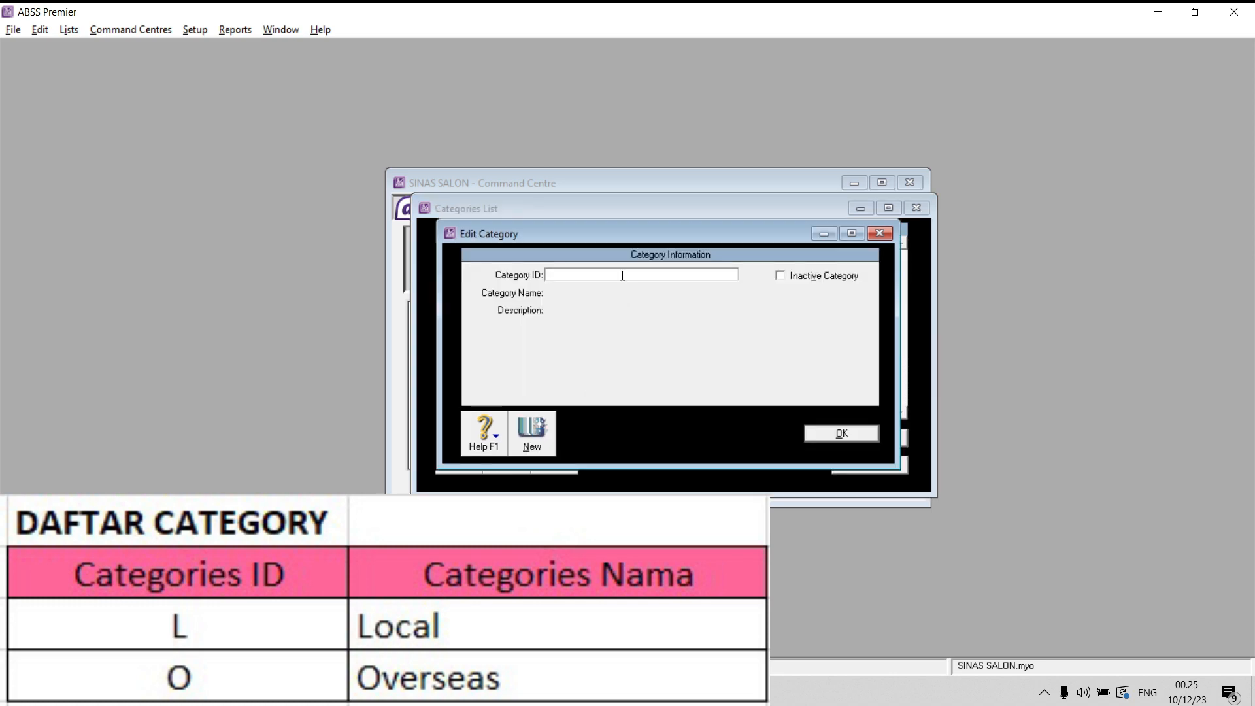
pyautogui.press('capslock')
pyautogui.write('L')
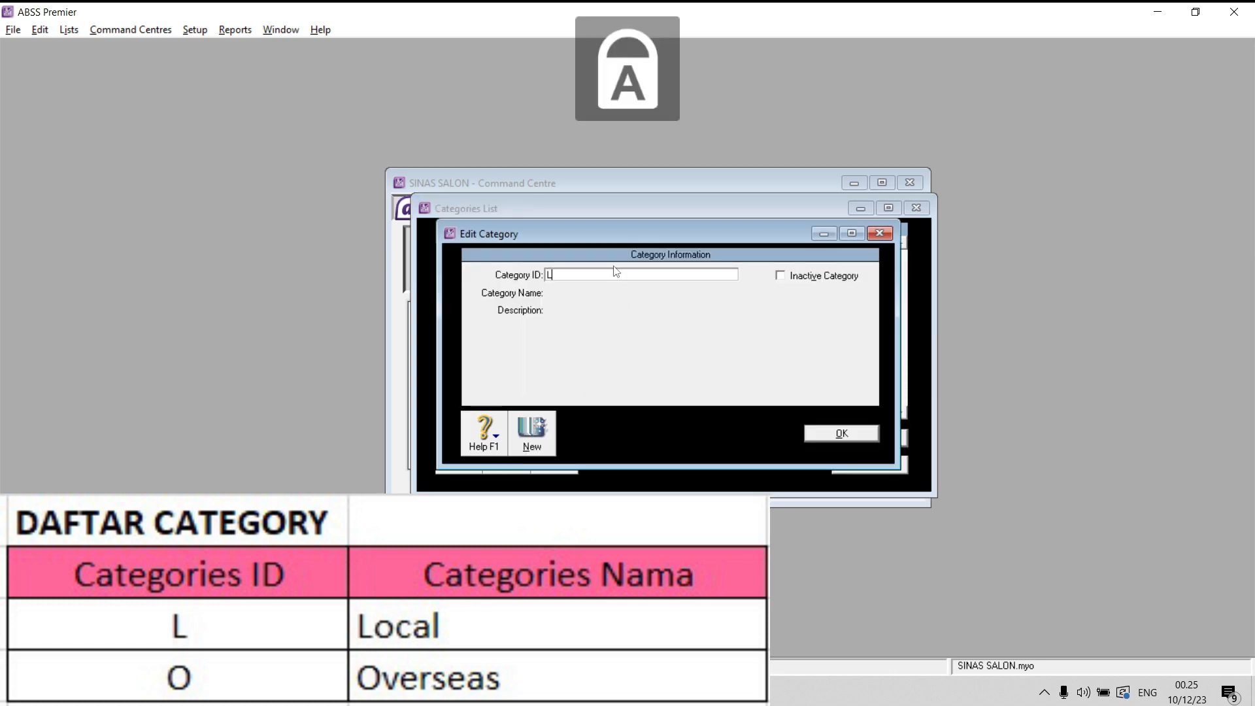
pyautogui.press('Tab')
pyautogui.write('L')
pyautogui.press('capslock')
pyautogui.write('oca')
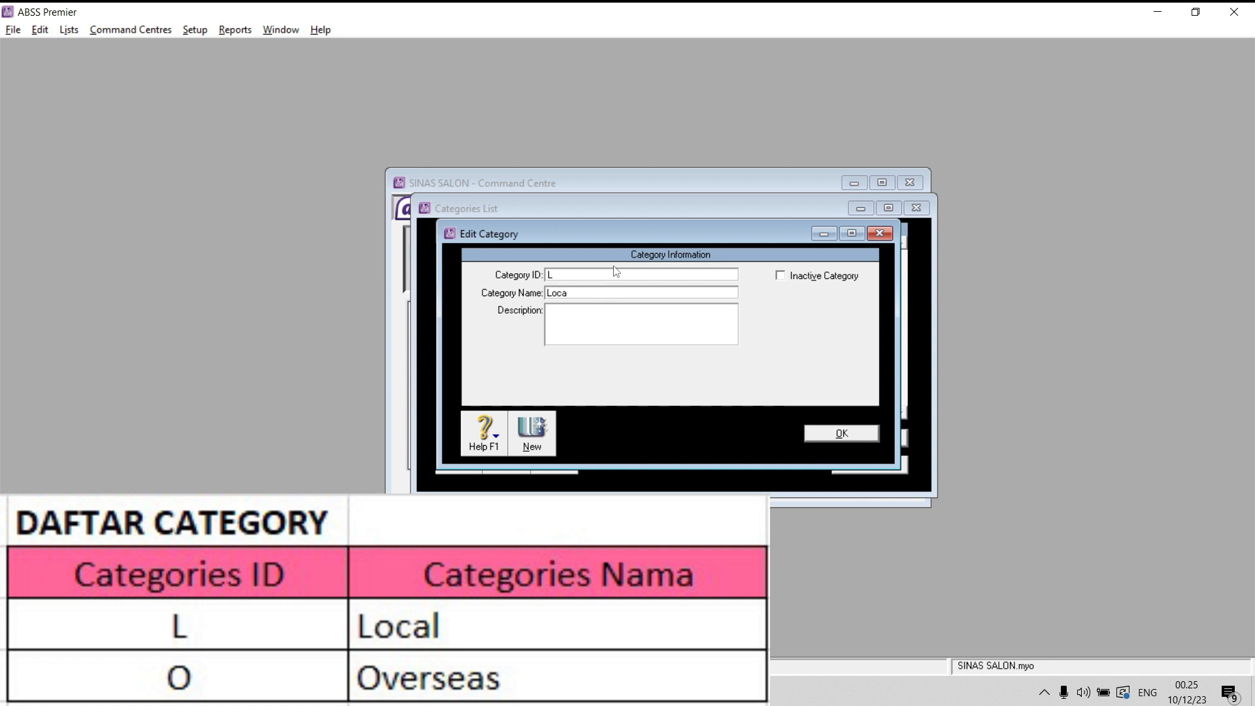
pyautogui.write('l')
pyautogui.press('Return')
# - Add a category with ID O and the name "Overseas", save it and close the categories list
pyautogui.press('capslock')
pyautogui.write('O')
pyautogui.press('Tab')
pyautogui.write('oVER')
pyautogui.press('BackSpace')
pyautogui.press('BackSpace')
pyautogui.press('BackSpace')
pyautogui.press('BackSpace')
pyautogui.press('capslock')
pyautogui.write('Overseas')
pyautogui.click(847, 434)
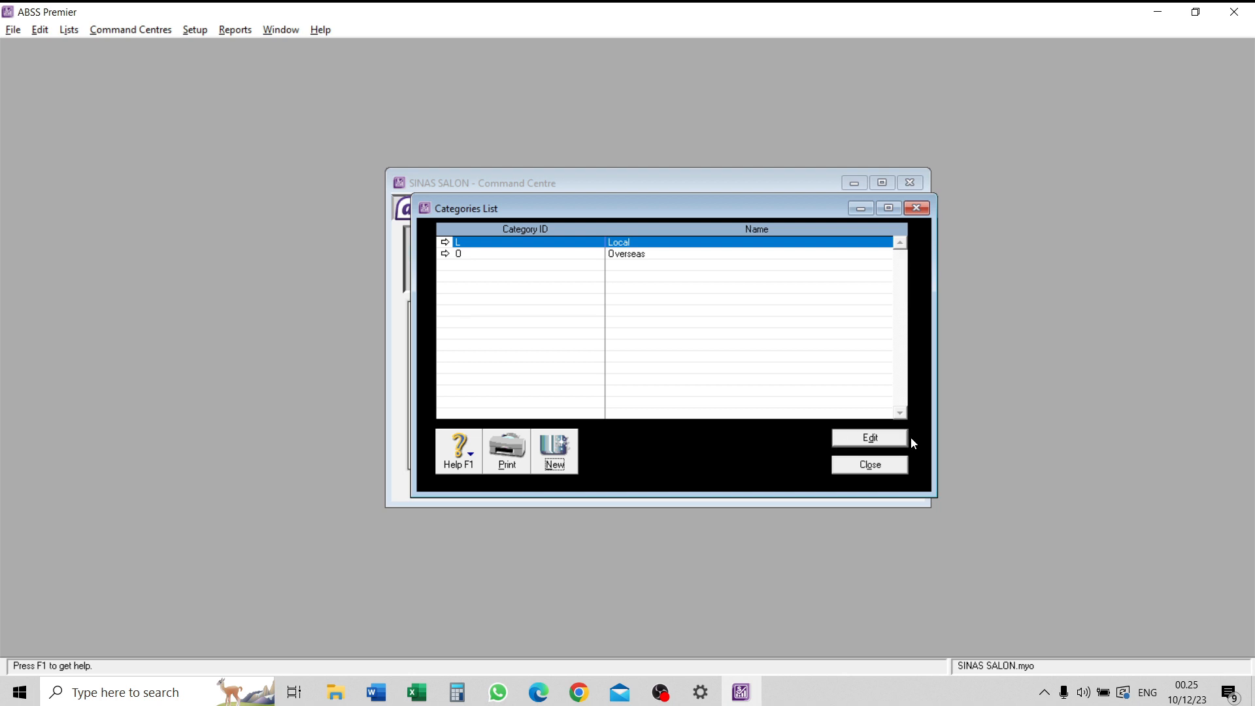
pyautogui.click(874, 465)
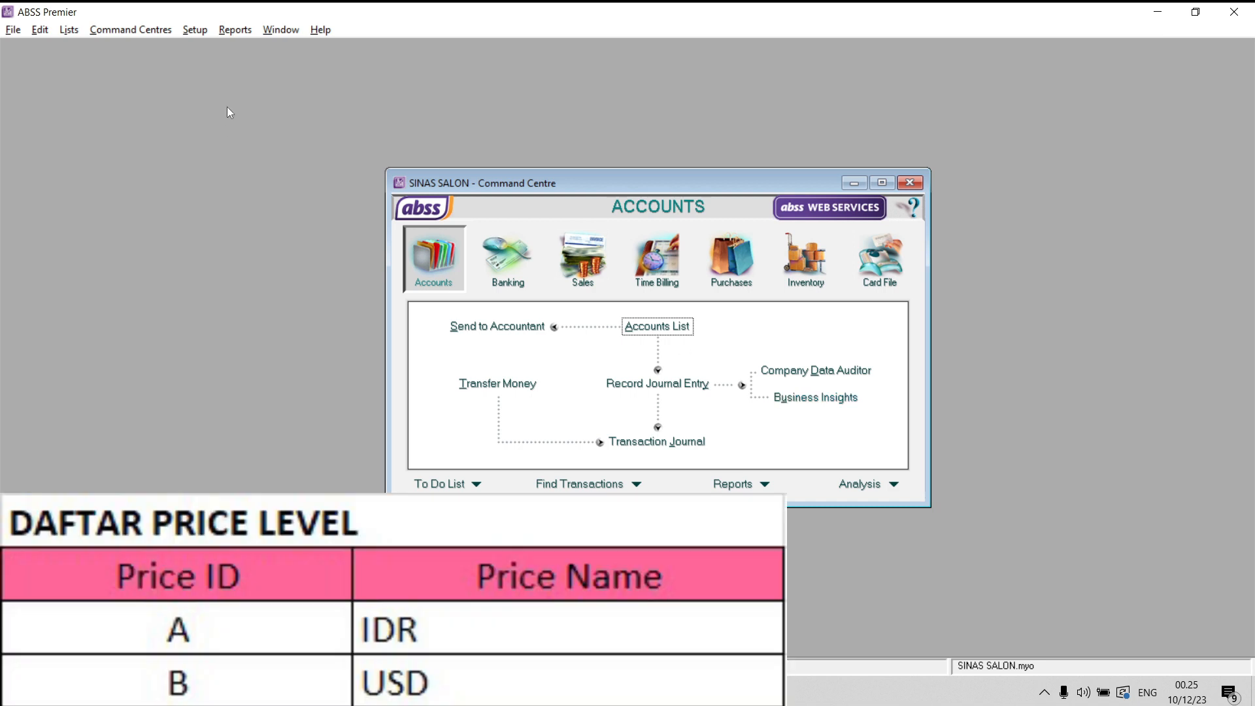
# - Rename custom price level A as IDR and price level B as USD, and save the names
pyautogui.click(69, 30)
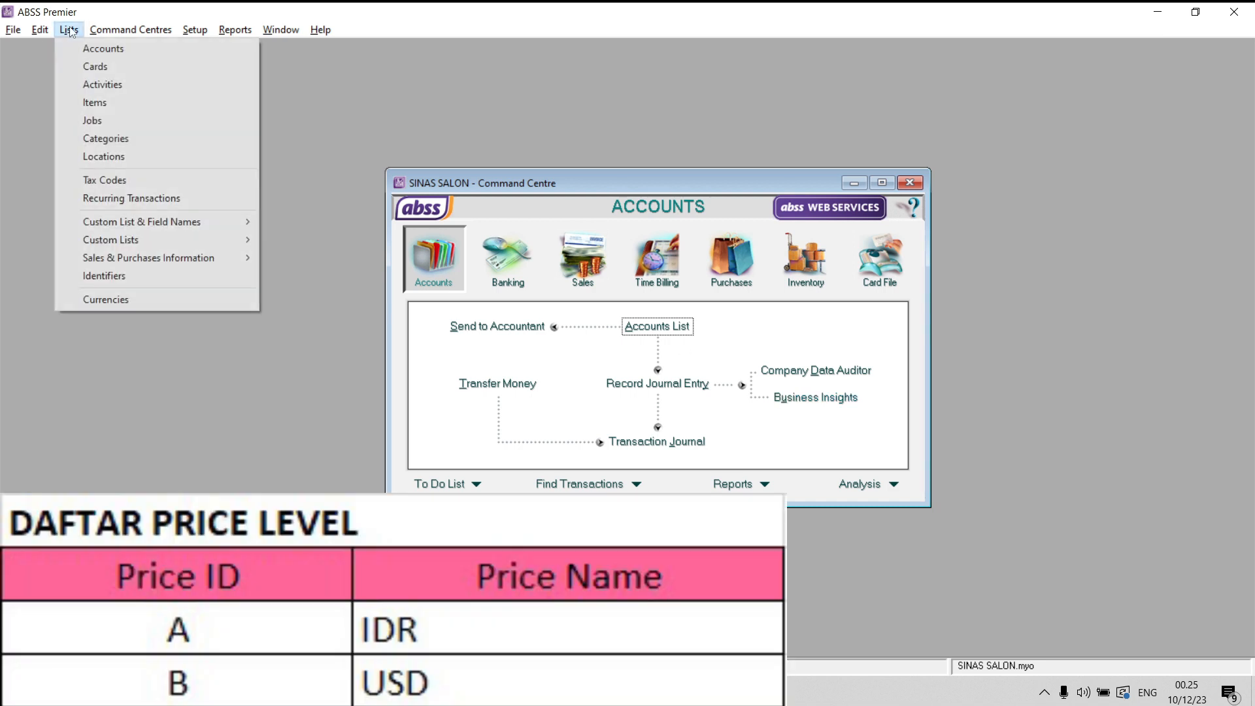
pyautogui.moveTo(160, 225)
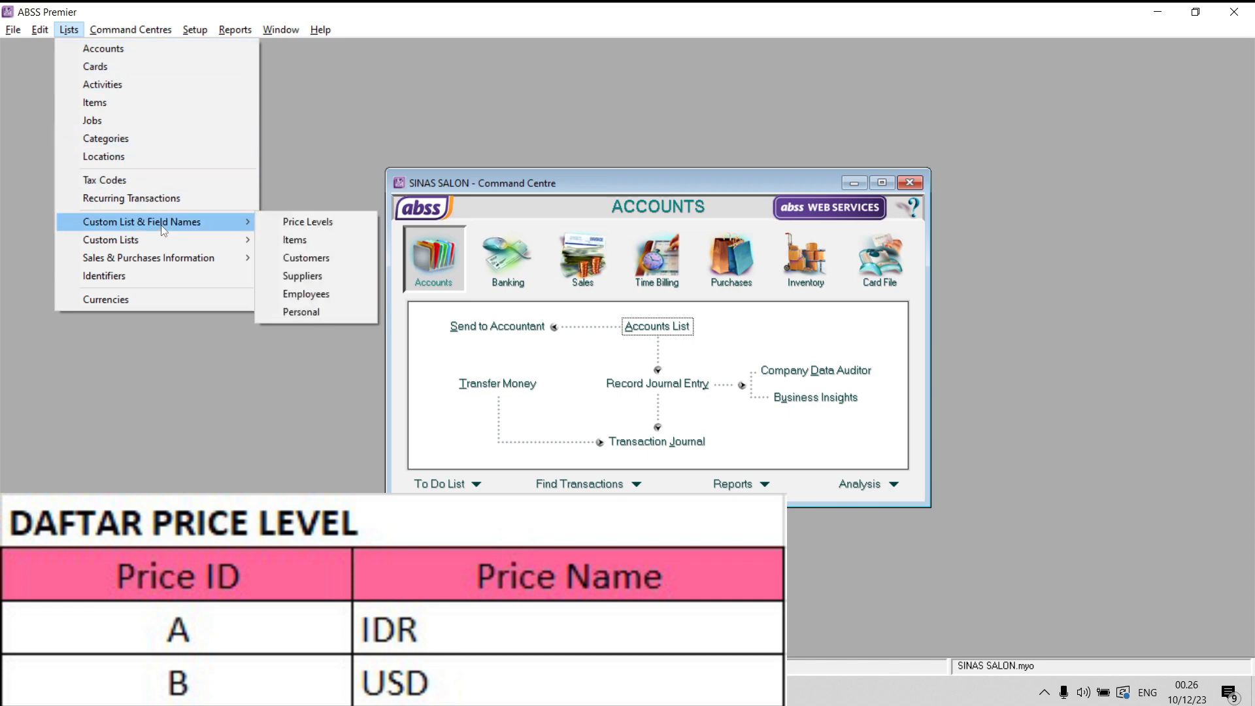
pyautogui.click(296, 222)
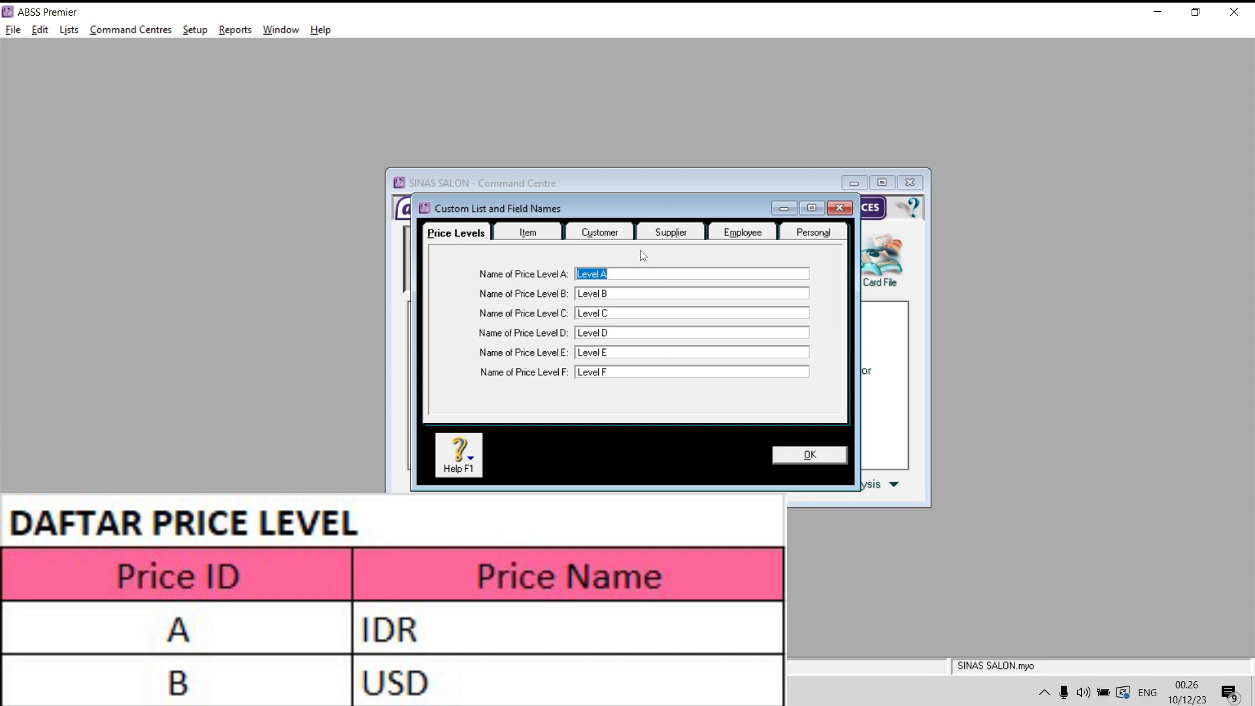
pyautogui.press('capslock')
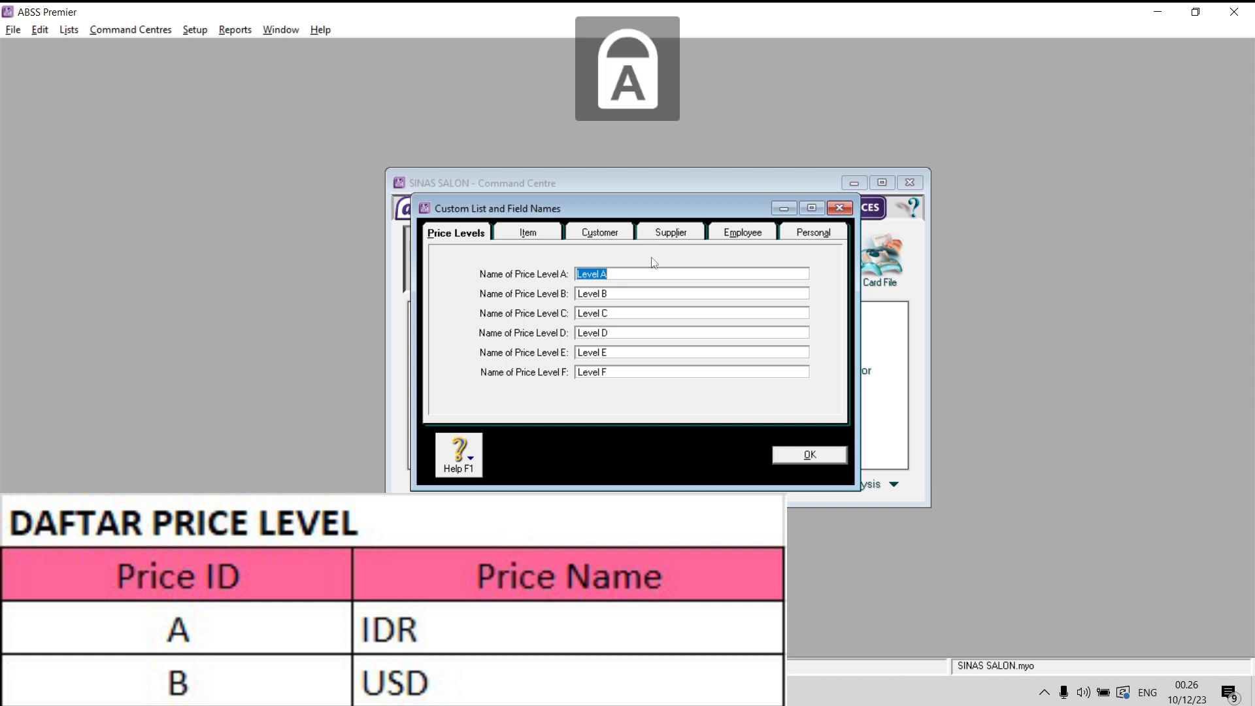
pyautogui.write('IDR')
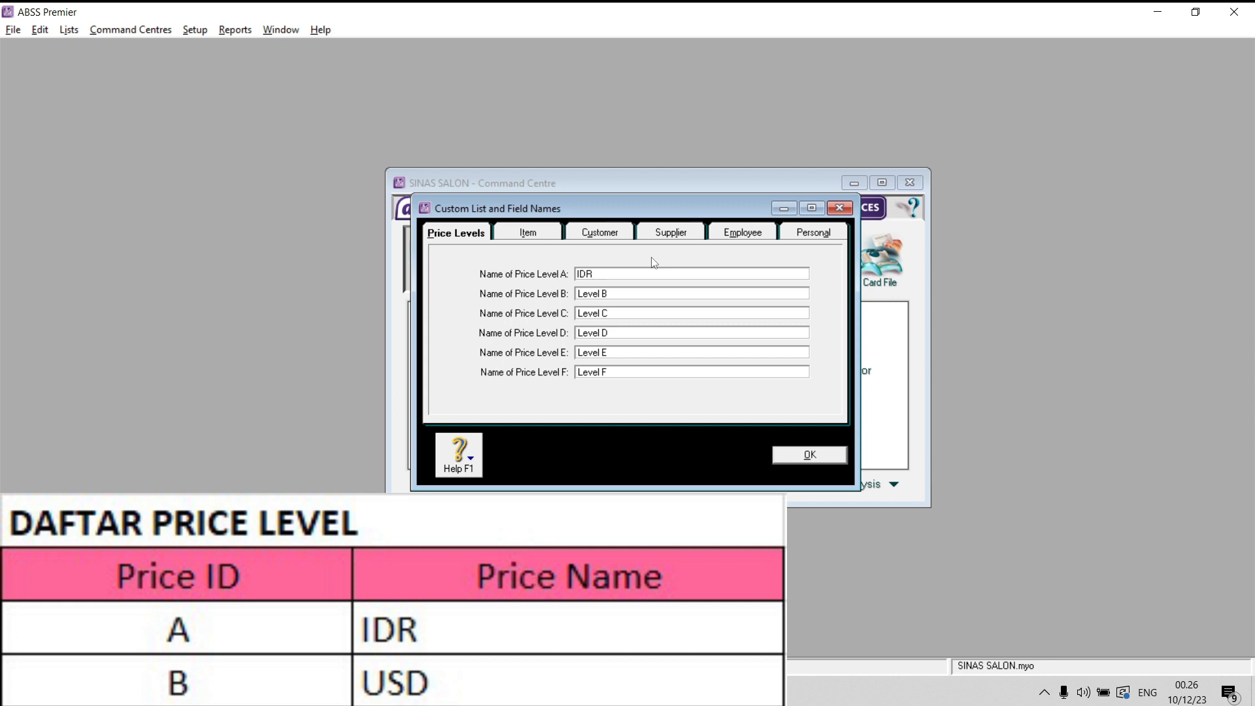
pyautogui.click(653, 294)
pyautogui.write('USD')
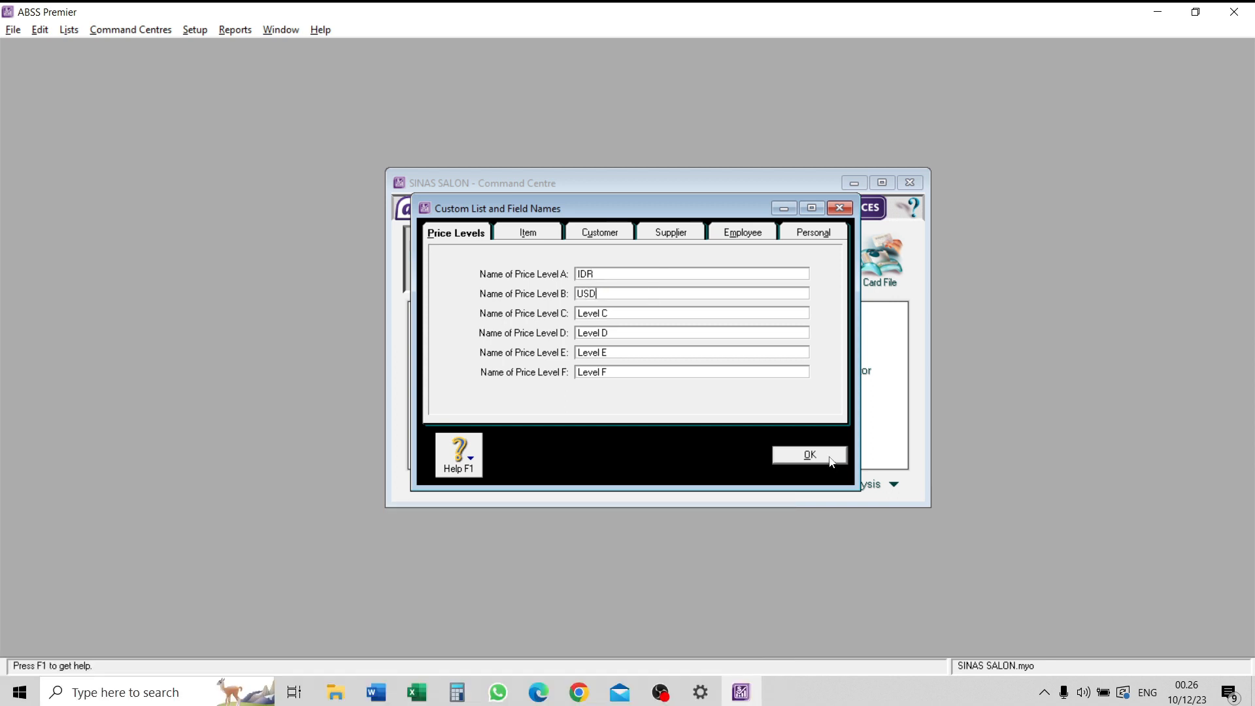
pyautogui.click(830, 461)
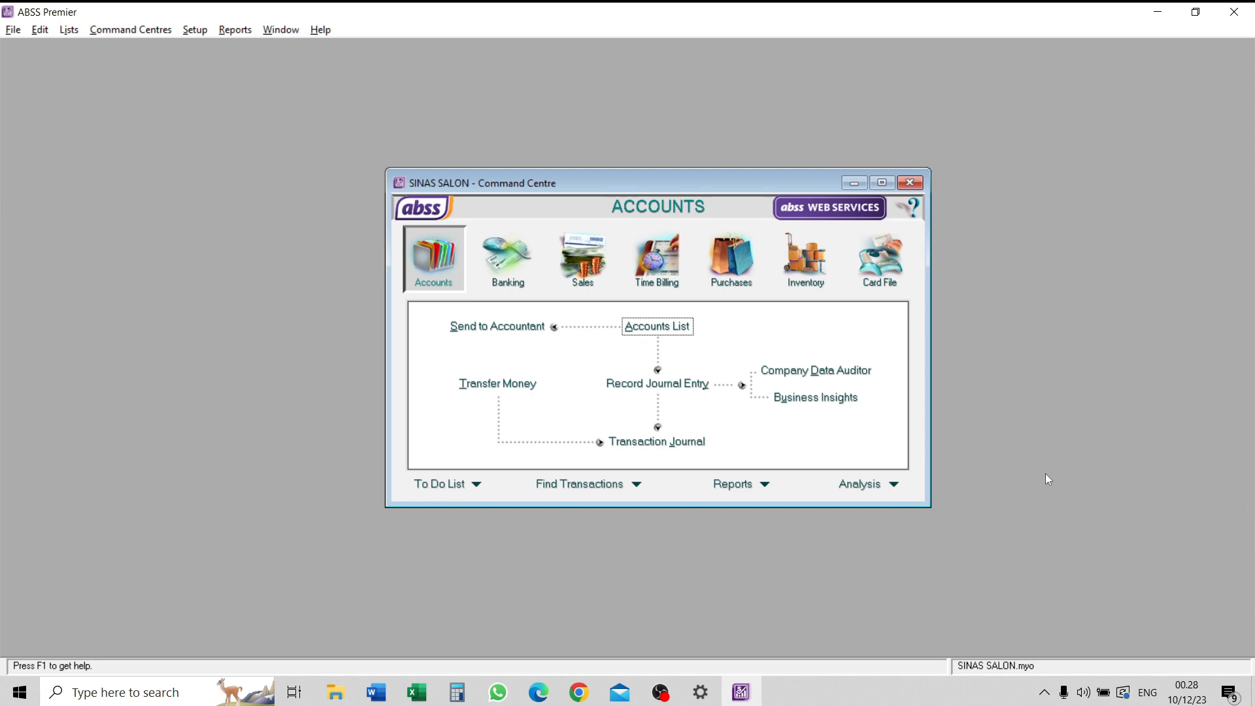
# - Verify the company file for errors and dismiss the verification result
pyautogui.click(13, 30)
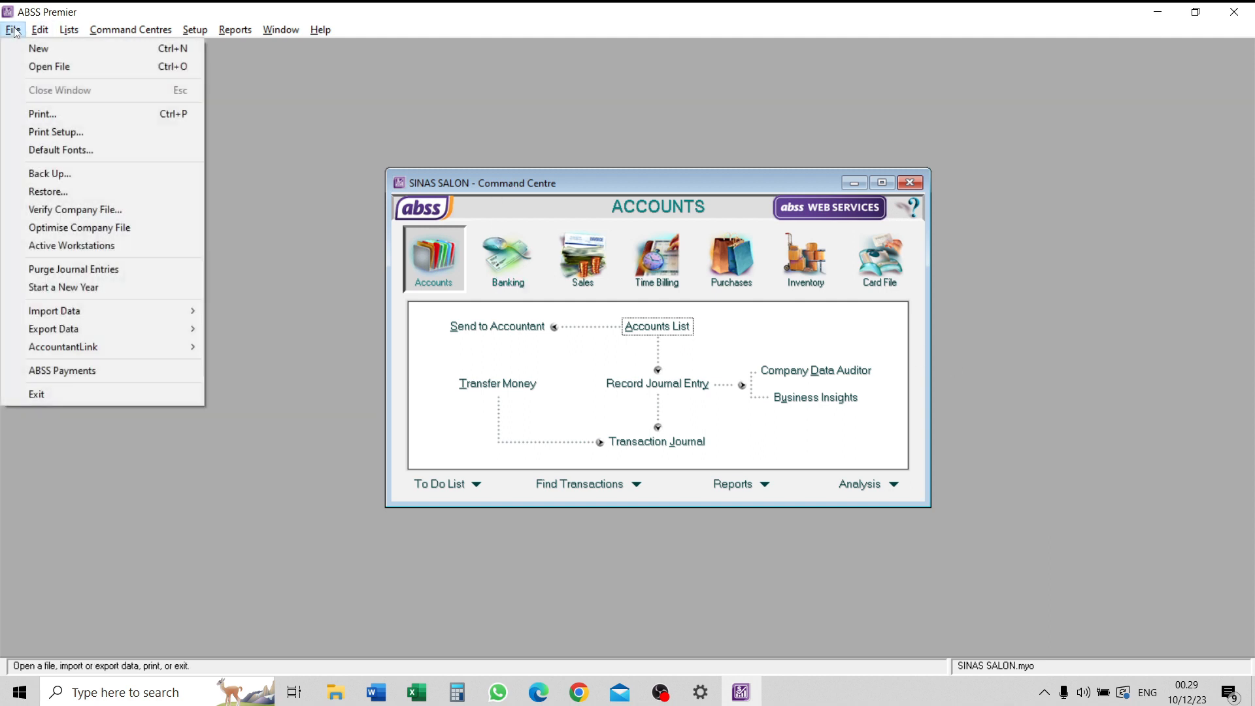
pyautogui.click(73, 215)
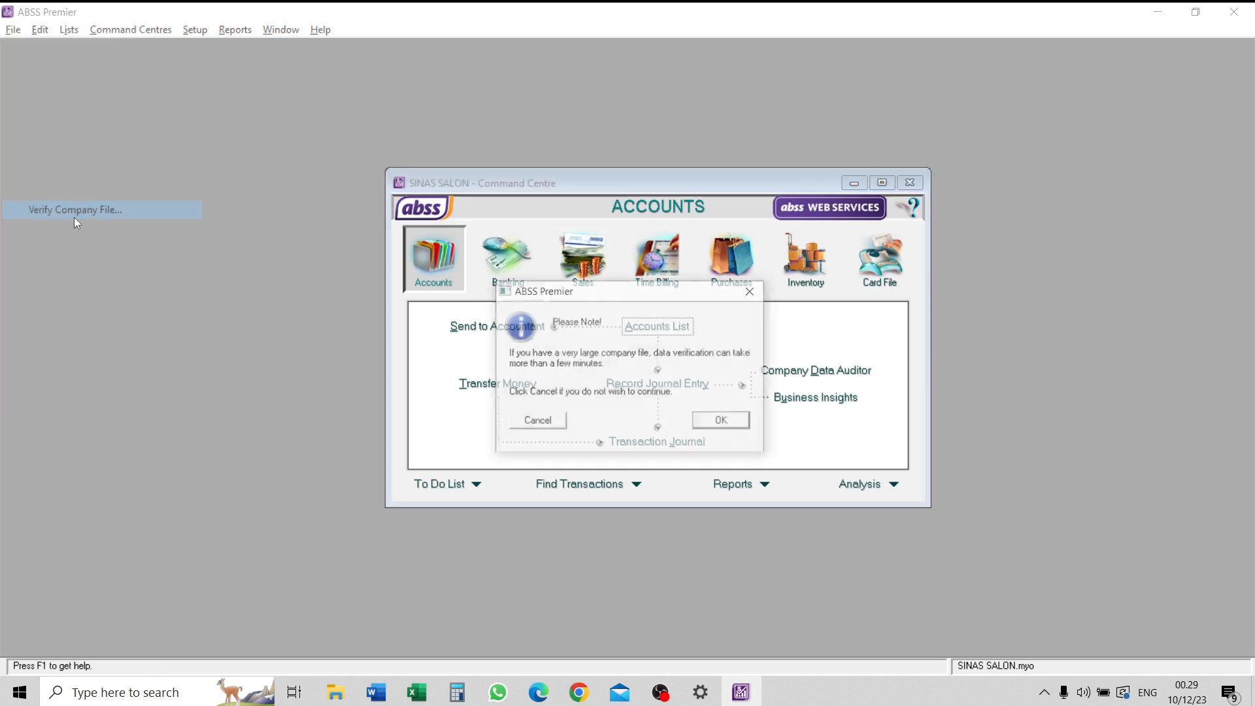
pyautogui.click(711, 416)
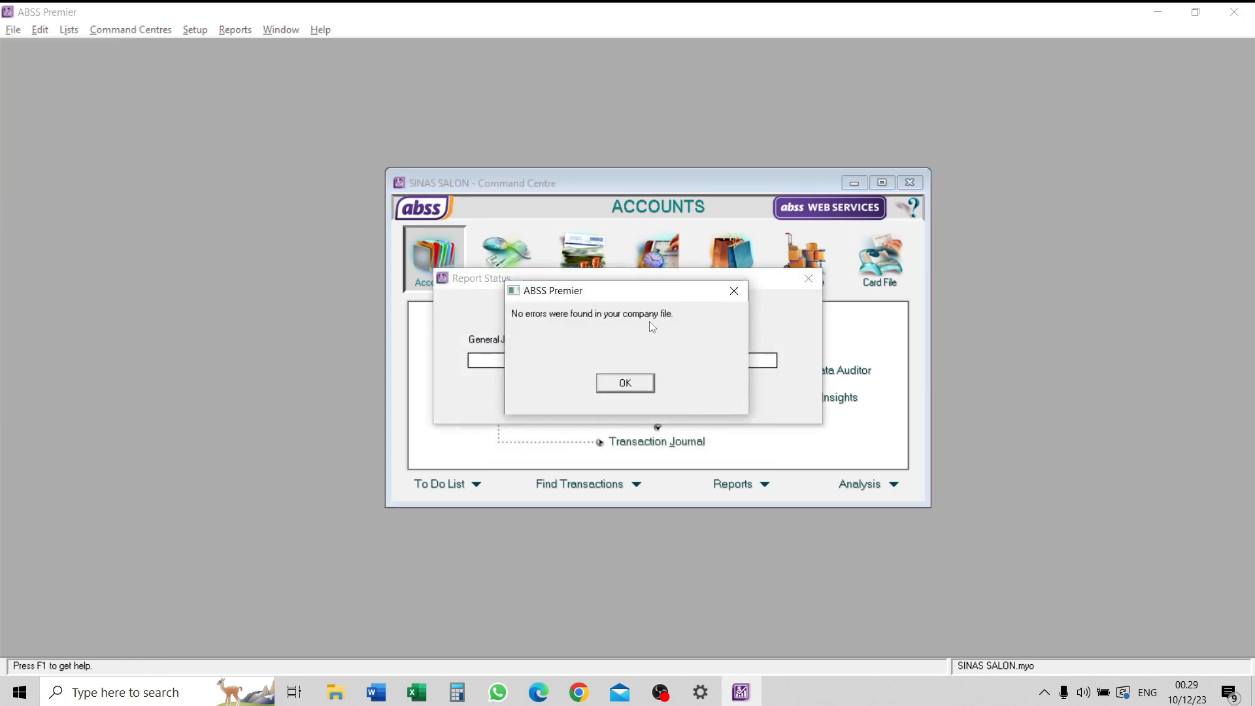
pyautogui.click(643, 385)
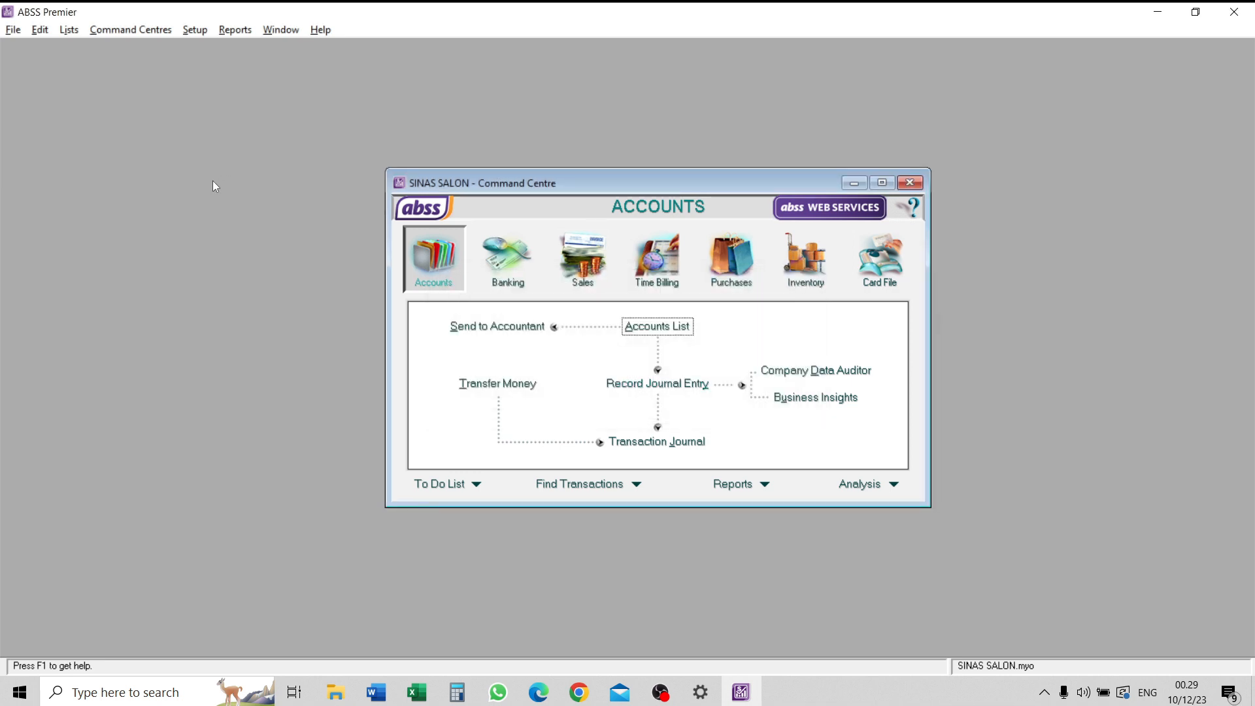
# - Back up all data without an error check, saving it as PRM1210 in the SINAS SALON Backup folder
pyautogui.click(11, 30)
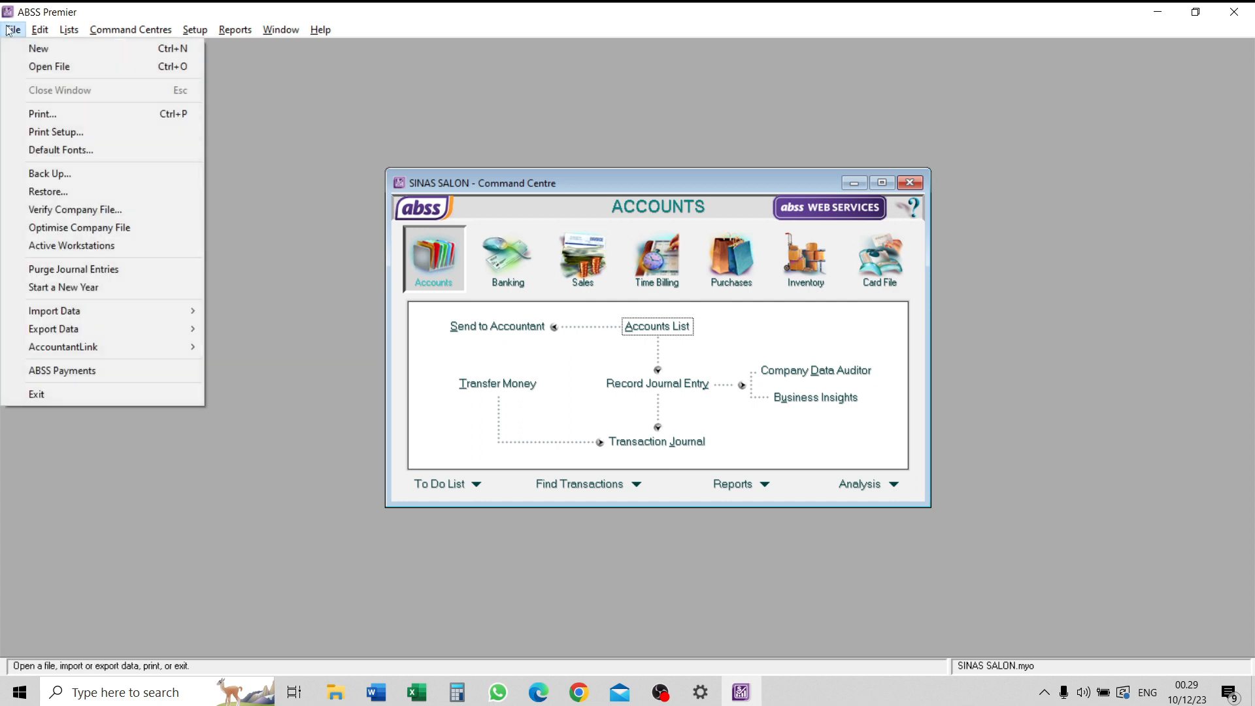
pyautogui.click(130, 172)
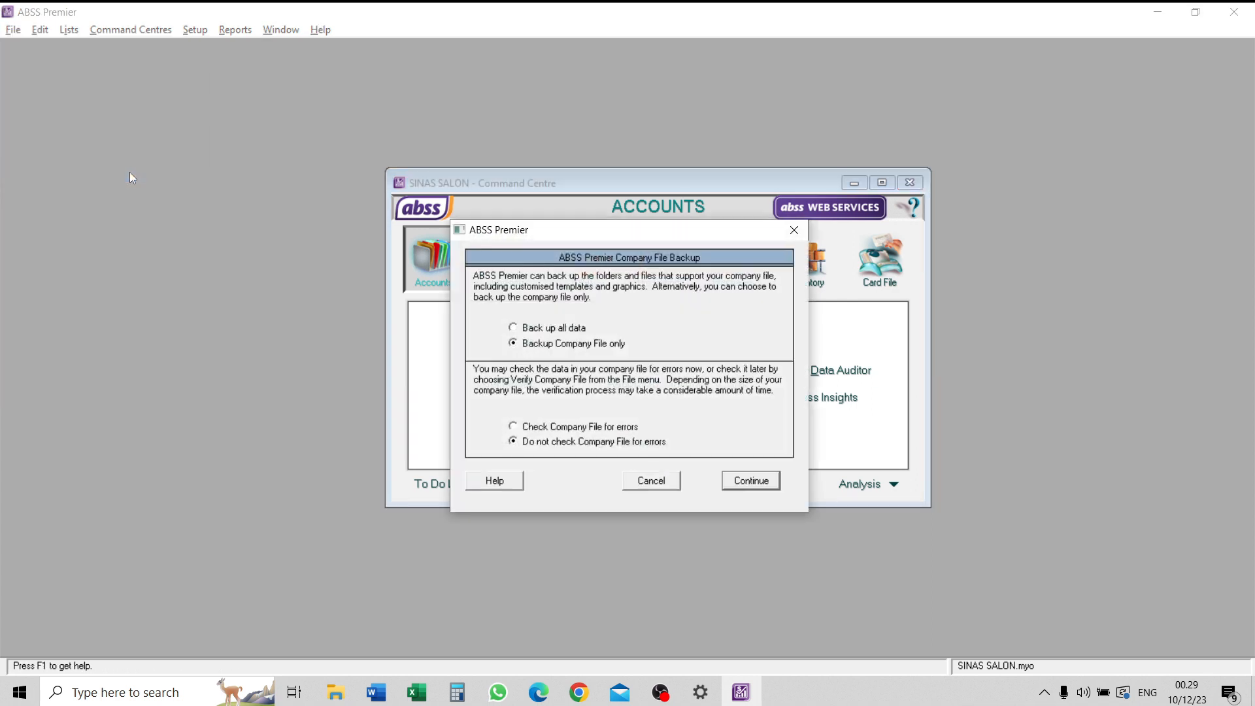
pyautogui.click(567, 329)
pyautogui.click(762, 482)
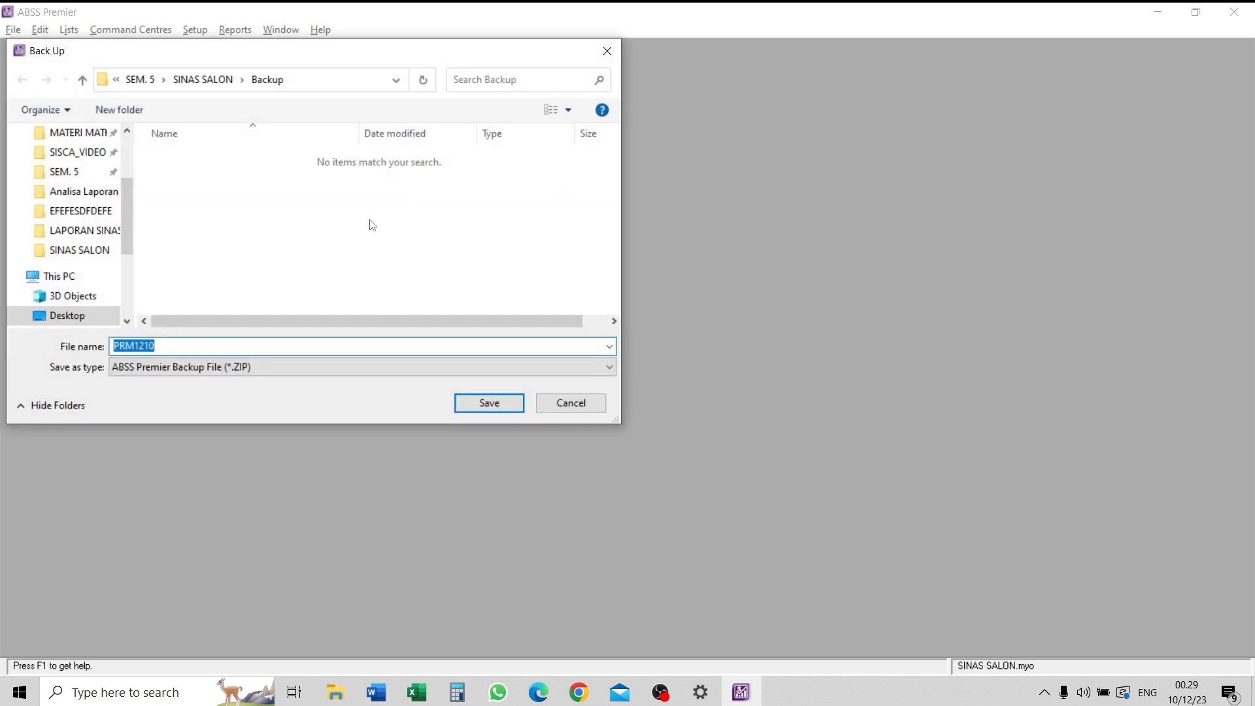
pyautogui.click(496, 406)
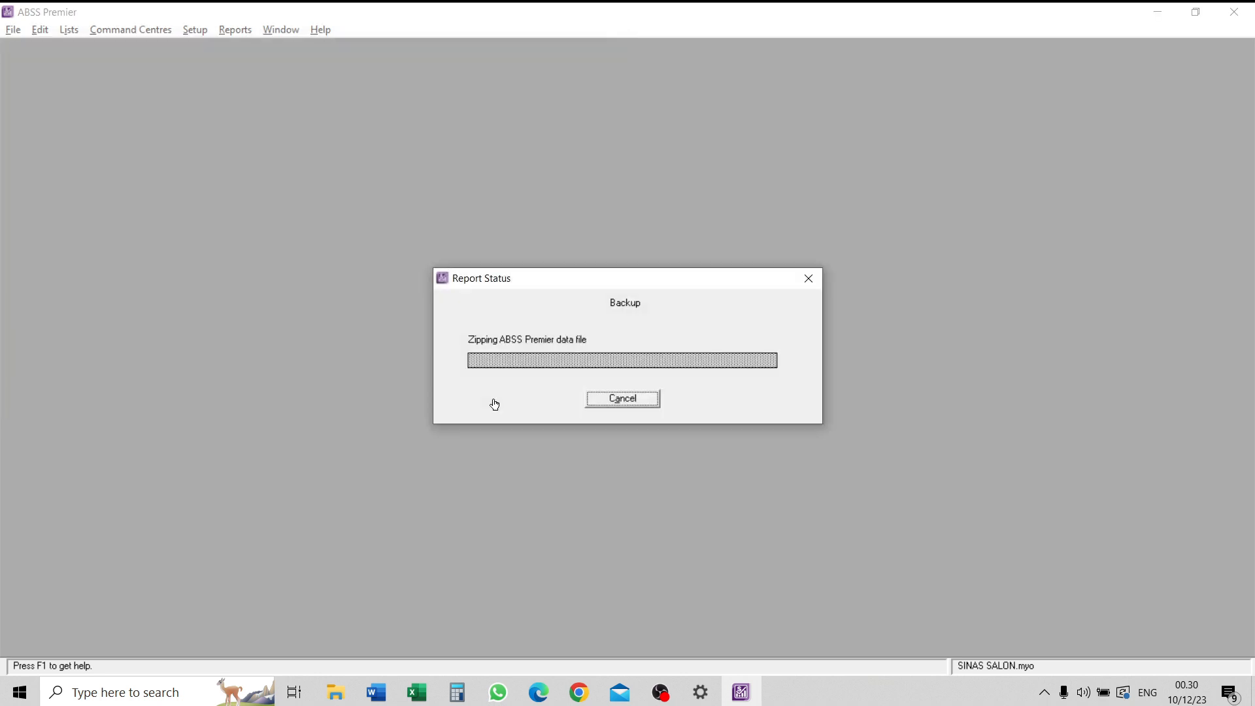
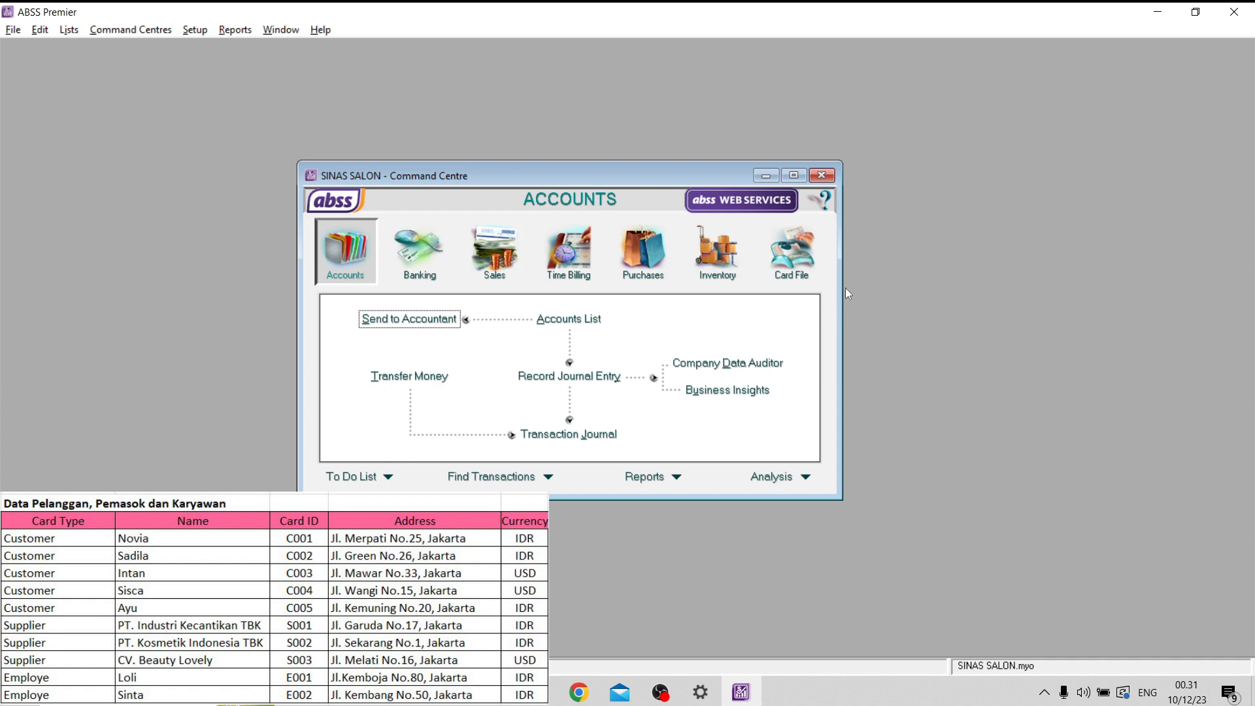
# - Start a new card from the Card File's cards list and shift the overlapping windows aside
pyautogui.click(806, 257)
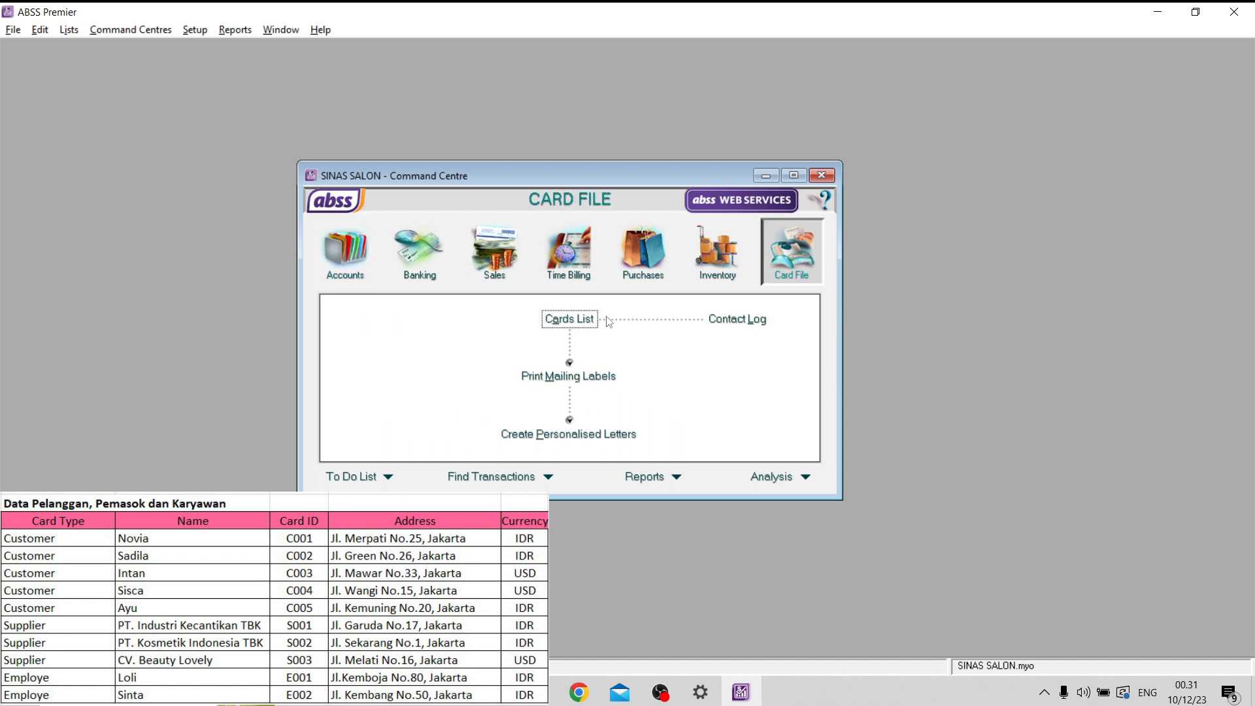
pyautogui.click(594, 321)
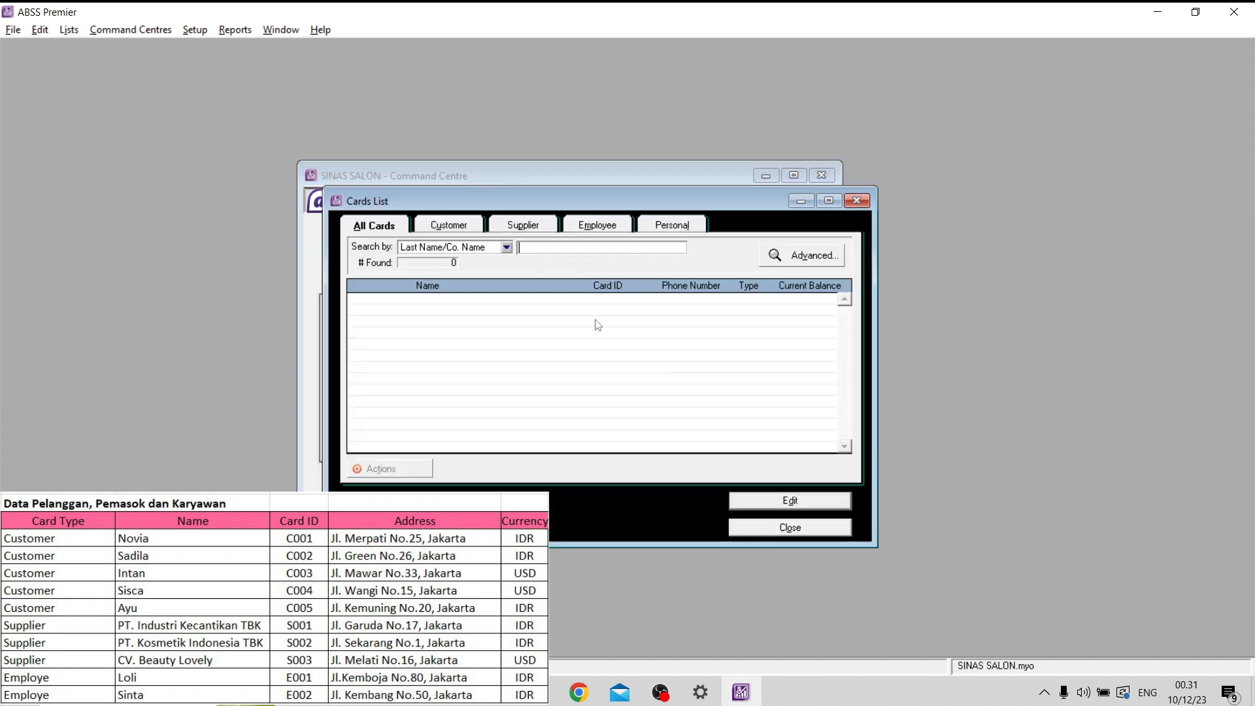
pyautogui.click(468, 514)
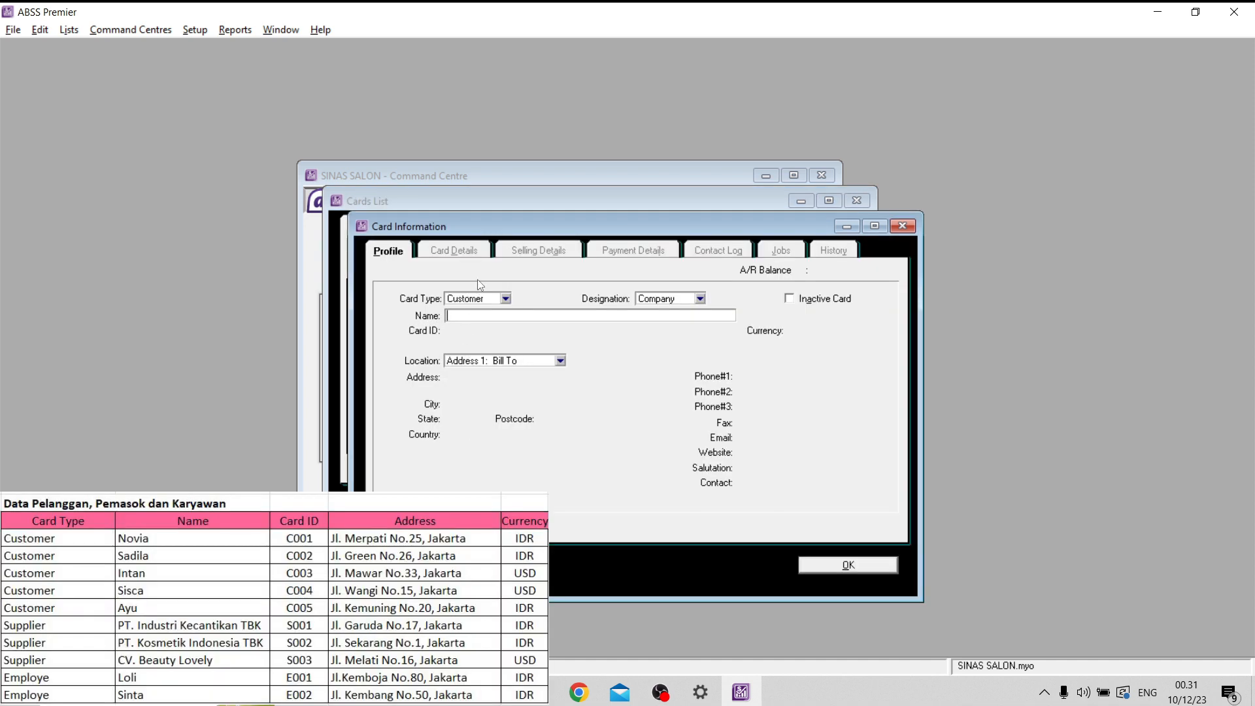
pyautogui.moveTo(623, 177); pyautogui.dragTo(700, 180)
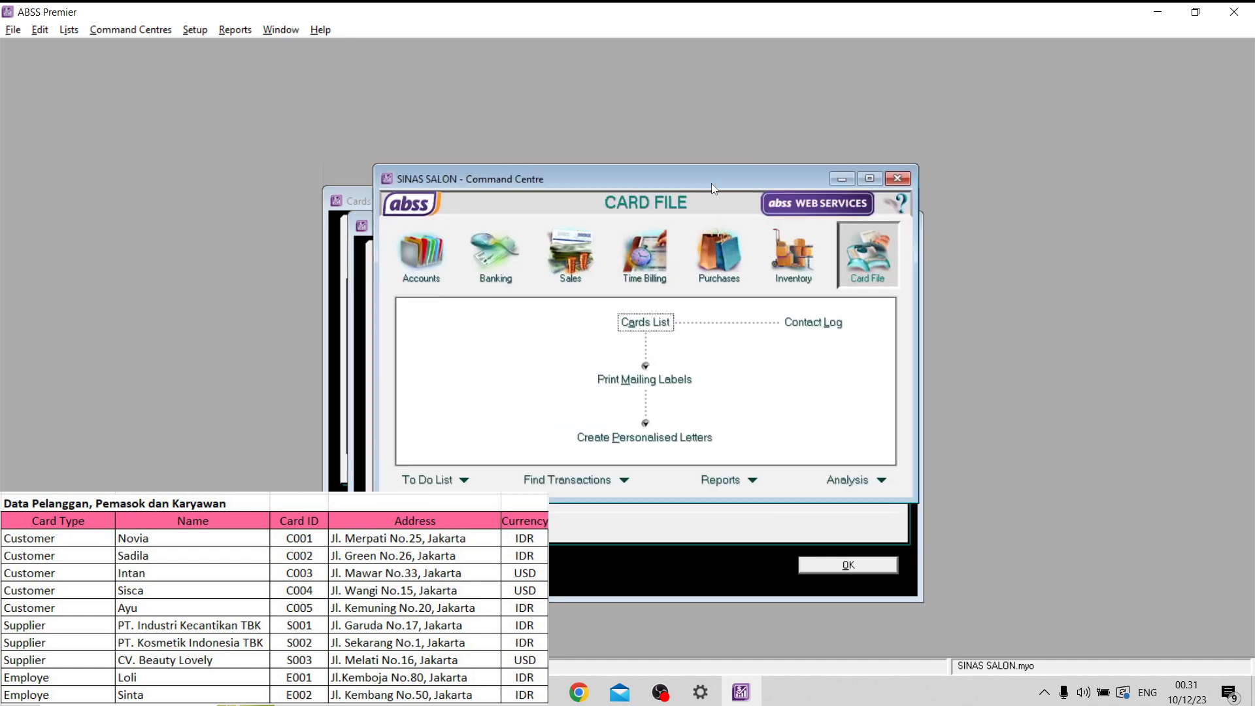
pyautogui.click(363, 217)
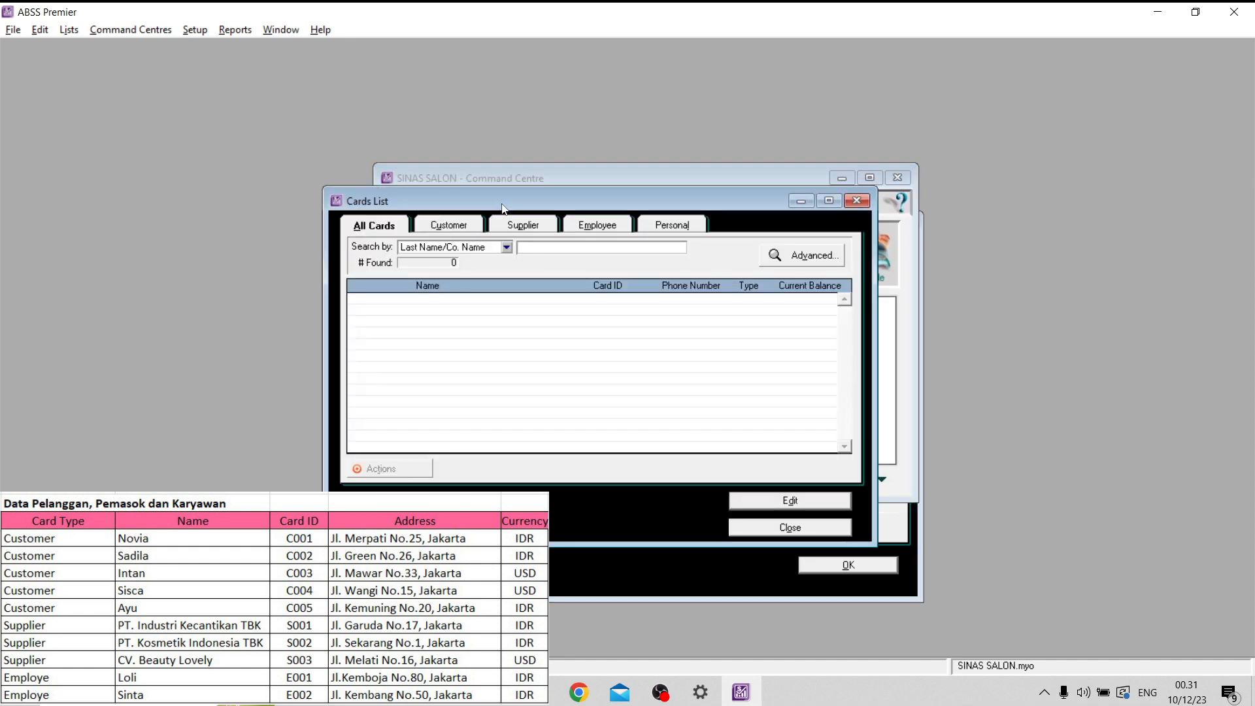
pyautogui.moveTo(511, 205); pyautogui.dragTo(568, 198)
pyautogui.click(363, 357)
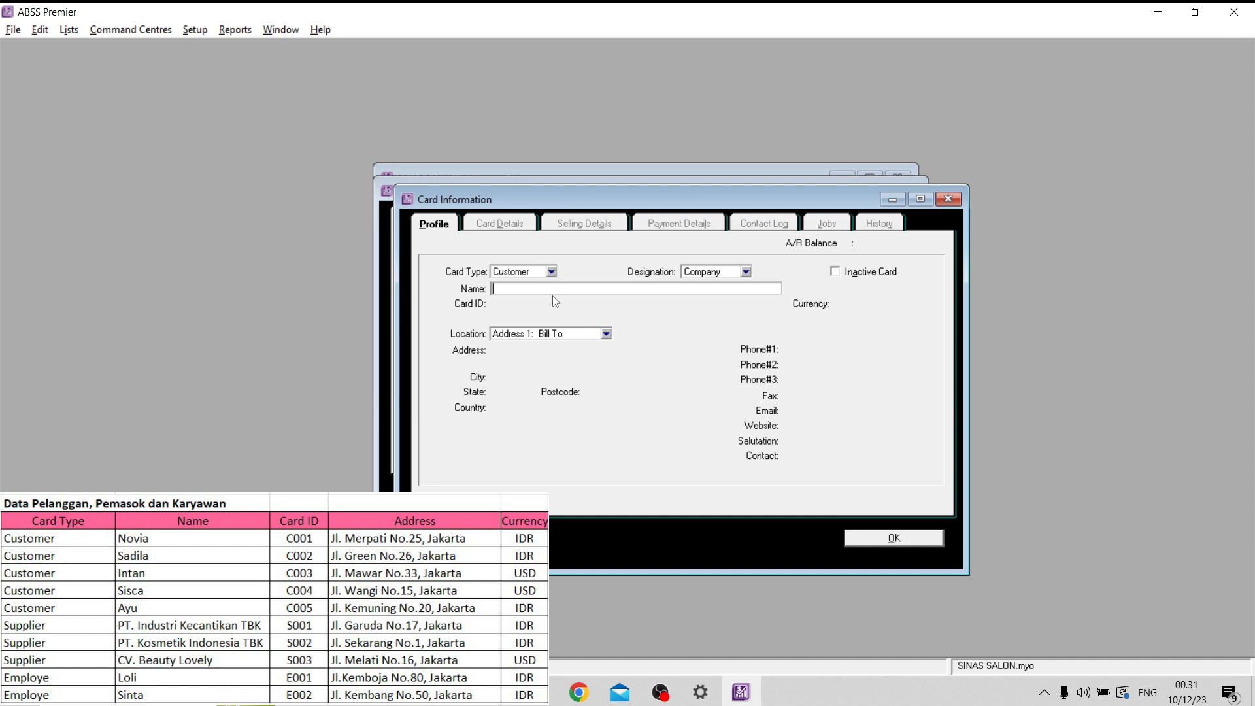
# - Enter the first listed customer's name on the new card and set the designation to Individual
pyautogui.press('capslock')
pyautogui.press('capslock')
pyautogui.write('NOV')
pyautogui.press('BackSpace')
pyautogui.press('BackSpace')
pyautogui.press('capslock')
pyautogui.write('ovia')
pyautogui.click(715, 274)
pyautogui.click(713, 295)
pyautogui.click(613, 289)
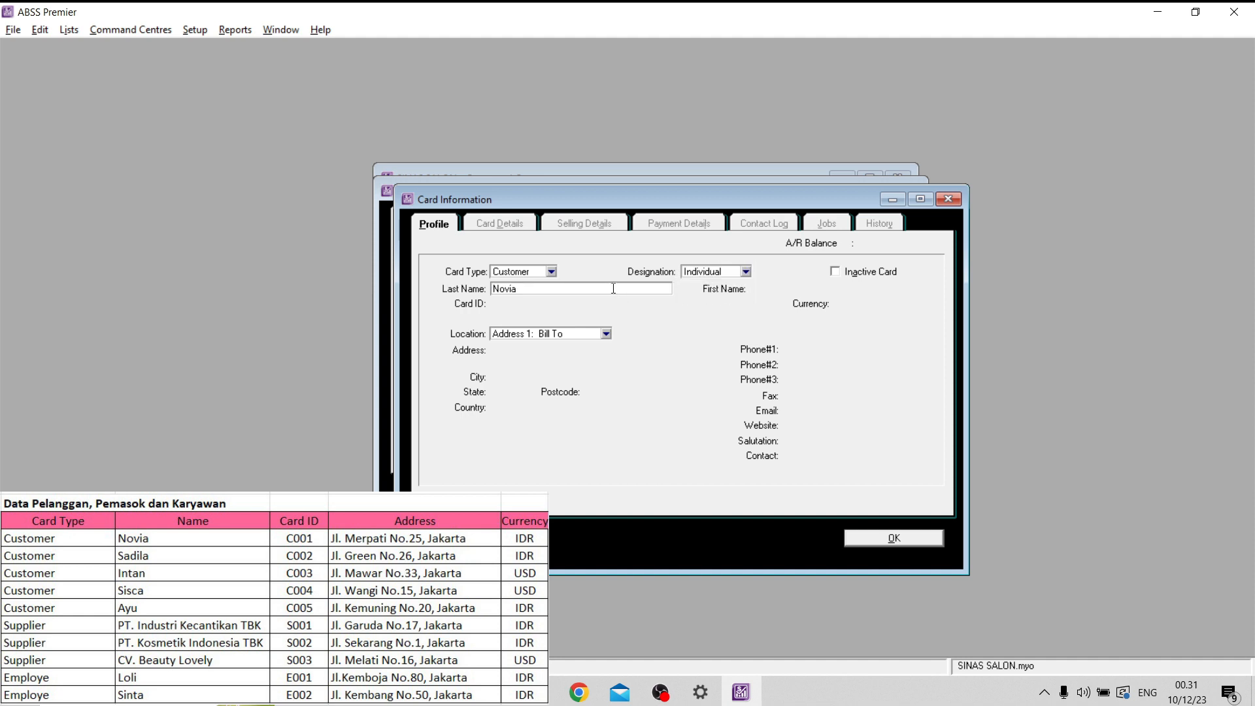
pyautogui.press('Tab')
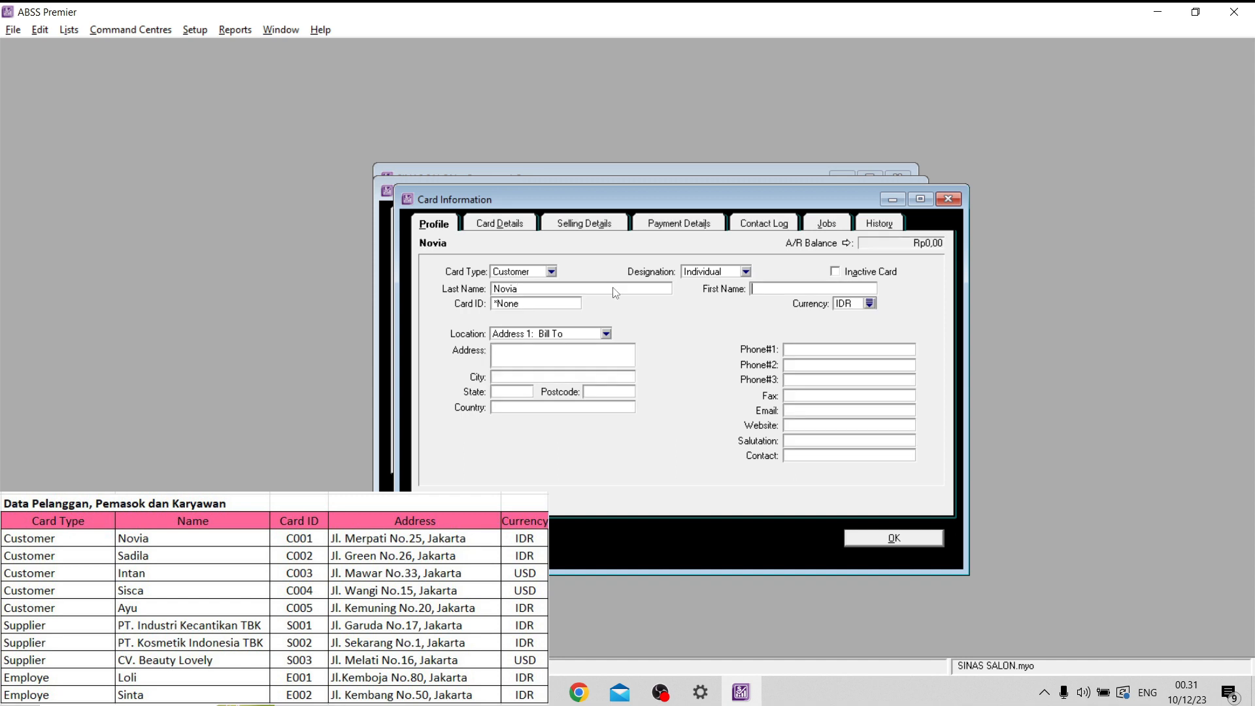
# - Enter the first customer's card ID from the data list
pyautogui.click(554, 303)
pyautogui.press('capslock')
pyautogui.write('C001')
# - Fill in the first customer's street address and city on the card profile
pyautogui.click(561, 351)
pyautogui.press('capslock')
pyautogui.press('capslock')
pyautogui.press('capslock')
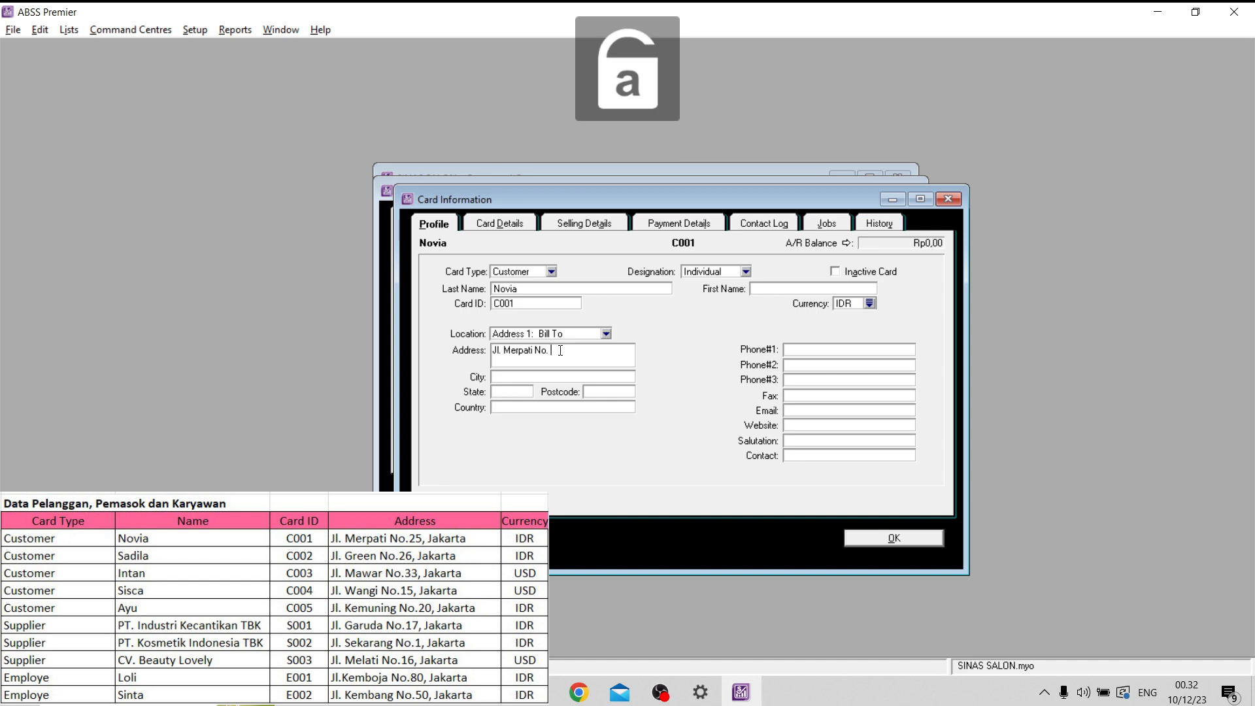
pyautogui.click(509, 378)
pyautogui.press('capslock')
pyautogui.write('J')
pyautogui.press('capslock')
pyautogui.write('akarta')
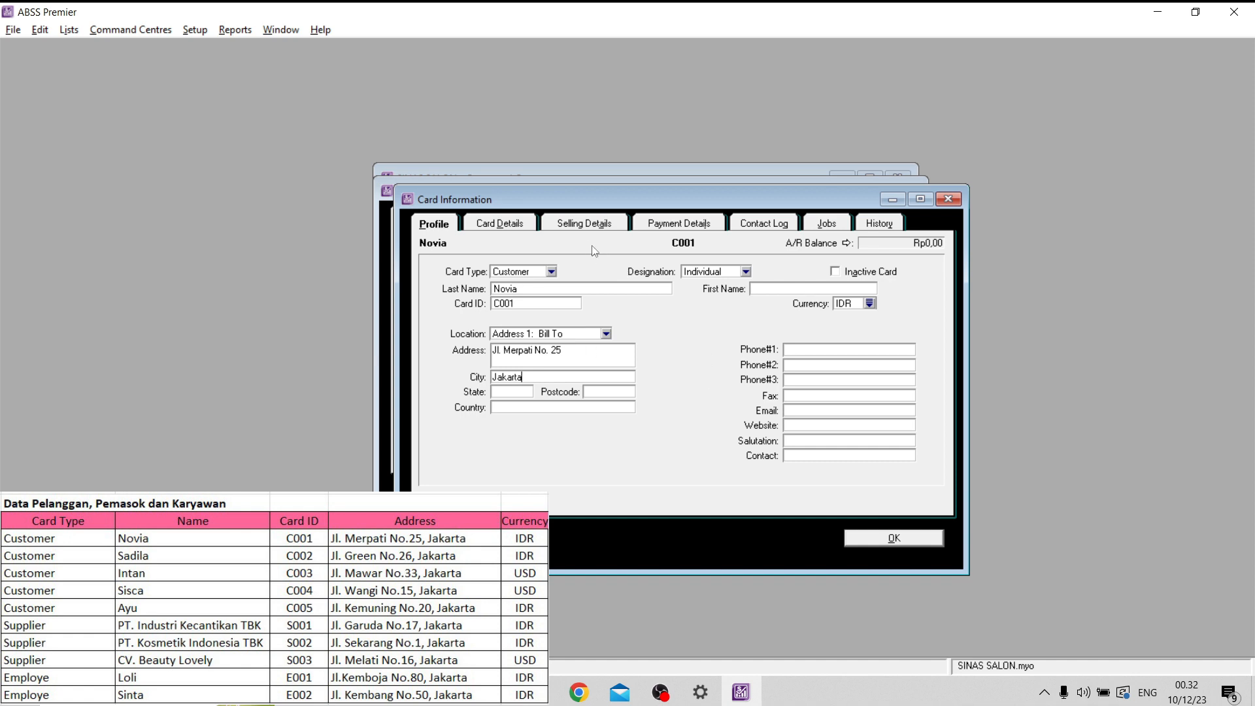
# - Set the first customer's item price level to IDR and tax code to PPN in the selling details, and save the card
pyautogui.click(583, 227)
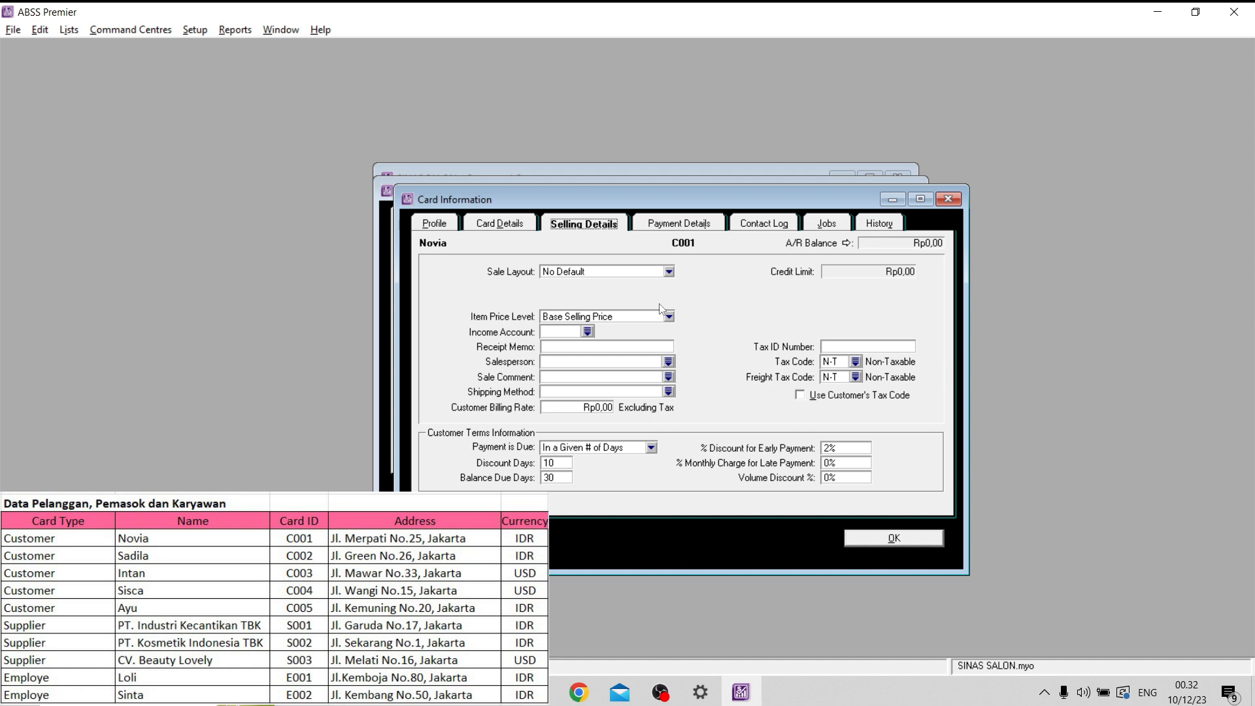
pyautogui.click(611, 317)
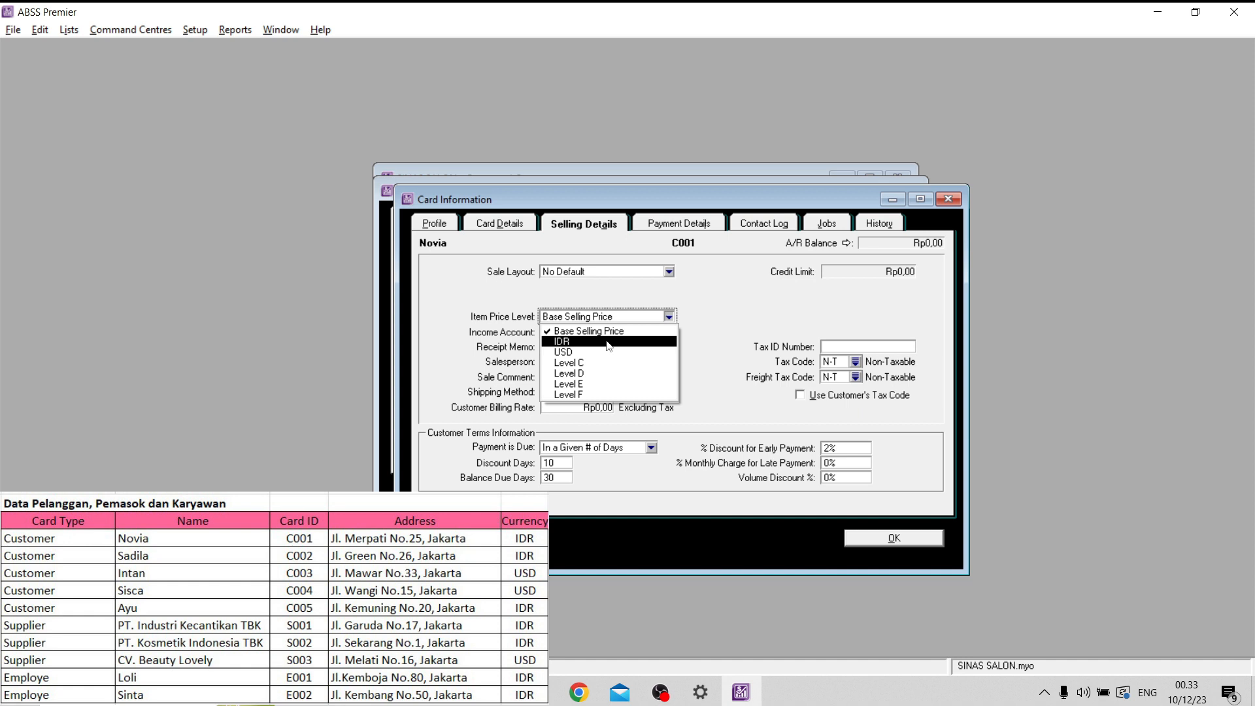
pyautogui.click(609, 343)
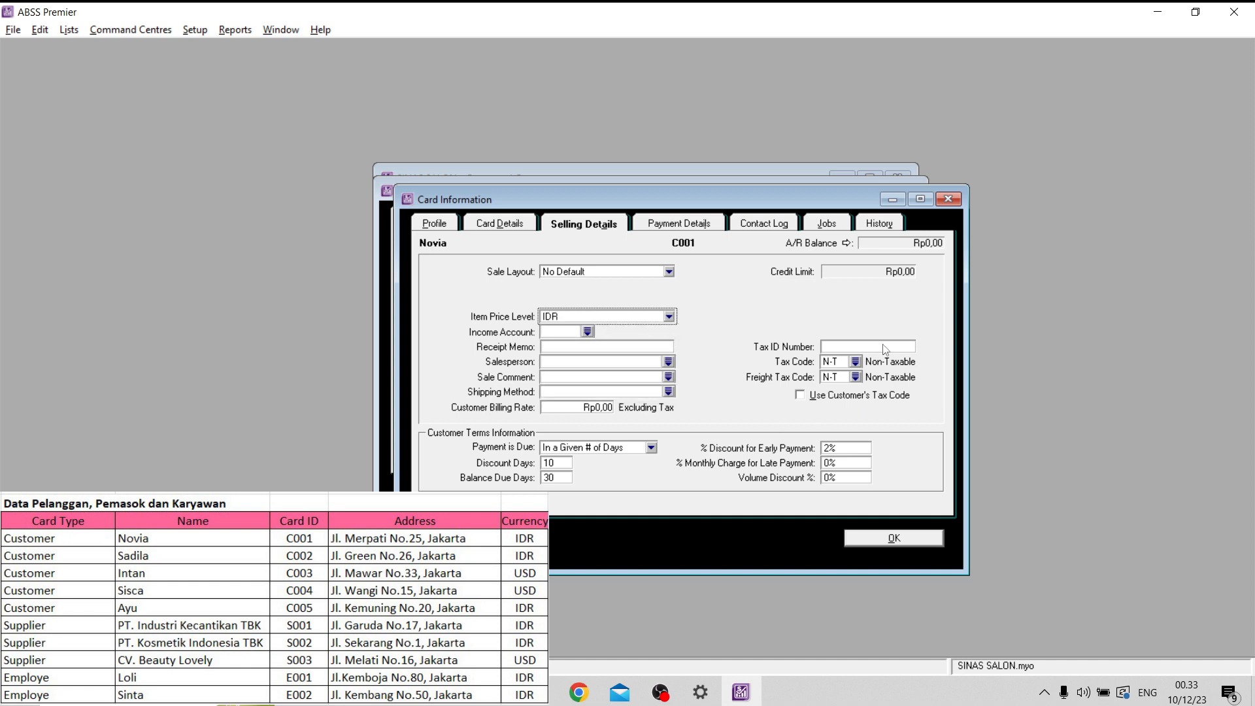
pyautogui.click(856, 362)
pyautogui.click(475, 282)
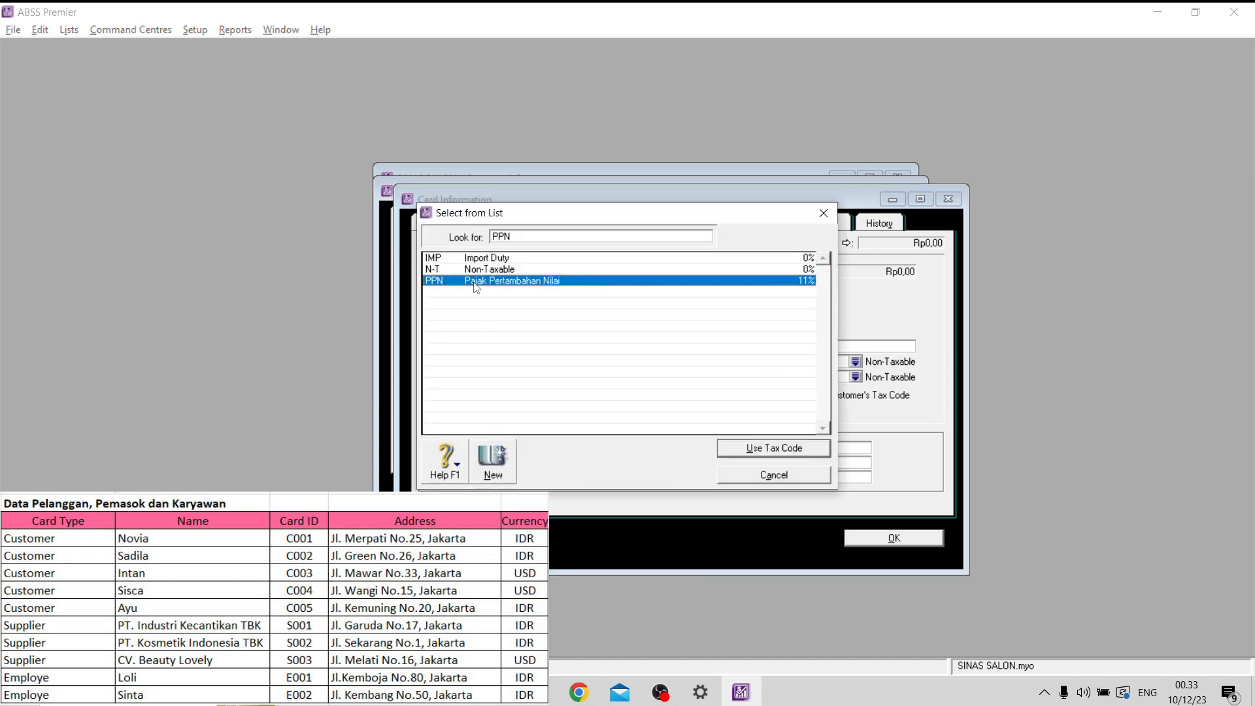
pyautogui.click(768, 450)
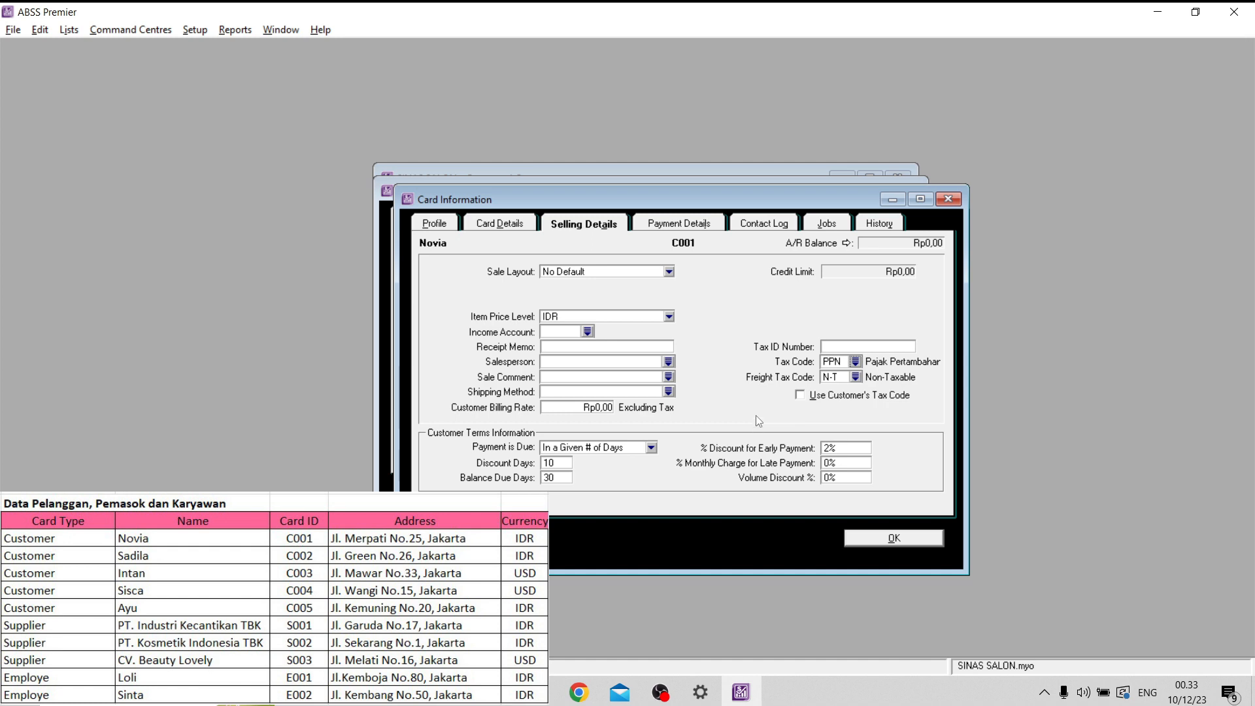
pyautogui.click(868, 540)
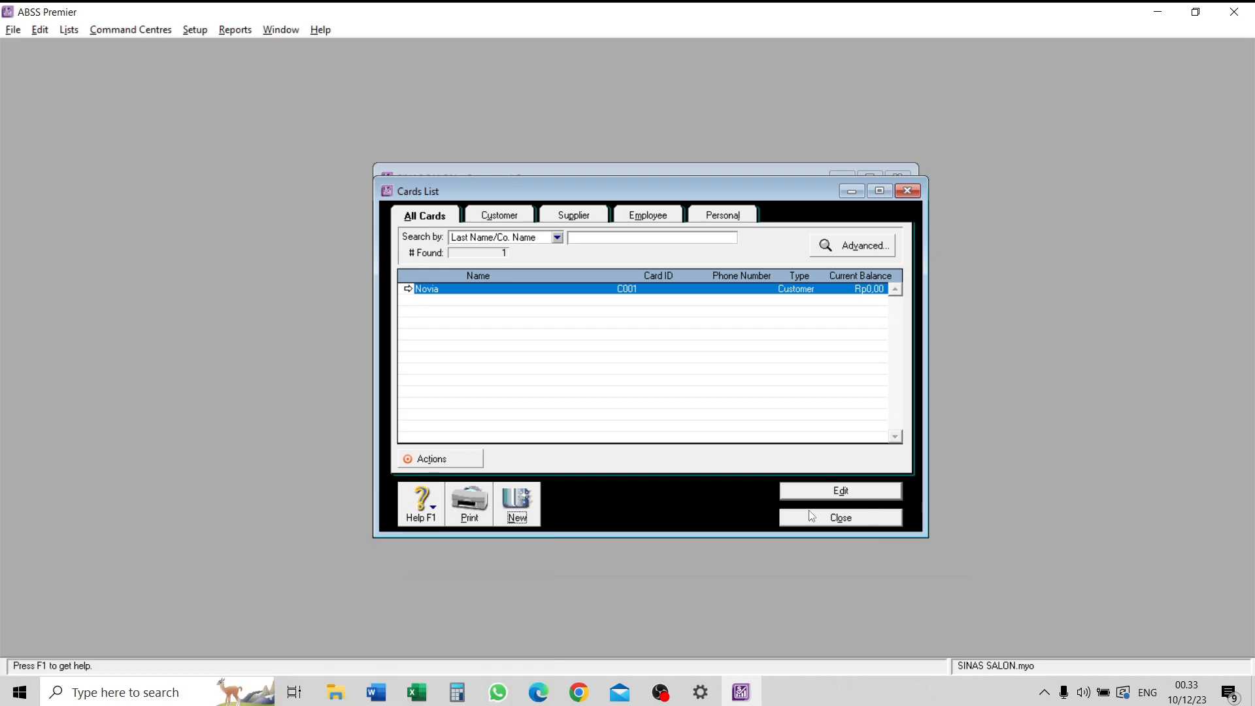
# - Create a customer card with the second listed customer's name and card ID
pyautogui.click(521, 500)
pyautogui.click(554, 305)
pyautogui.write('Sadila')
pyautogui.click(559, 320)
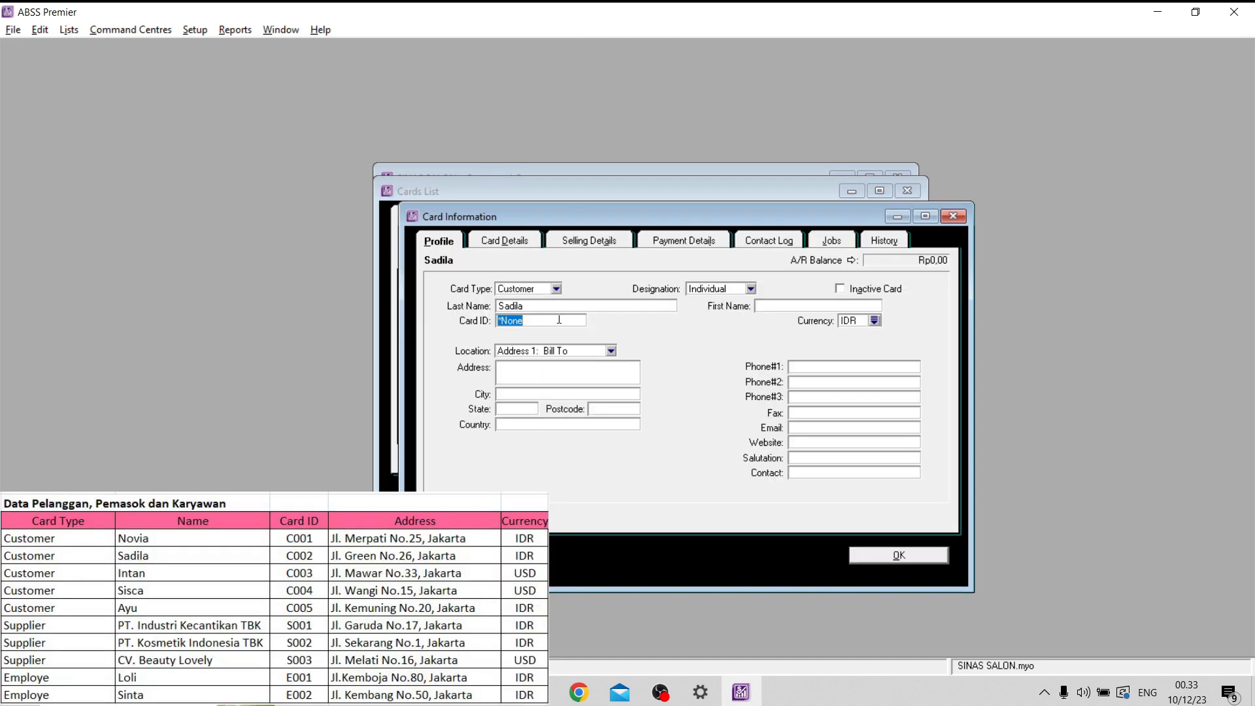
pyautogui.write('C002')
# - Fill in the second customer's street address and city on the card profile
pyautogui.click(559, 374)
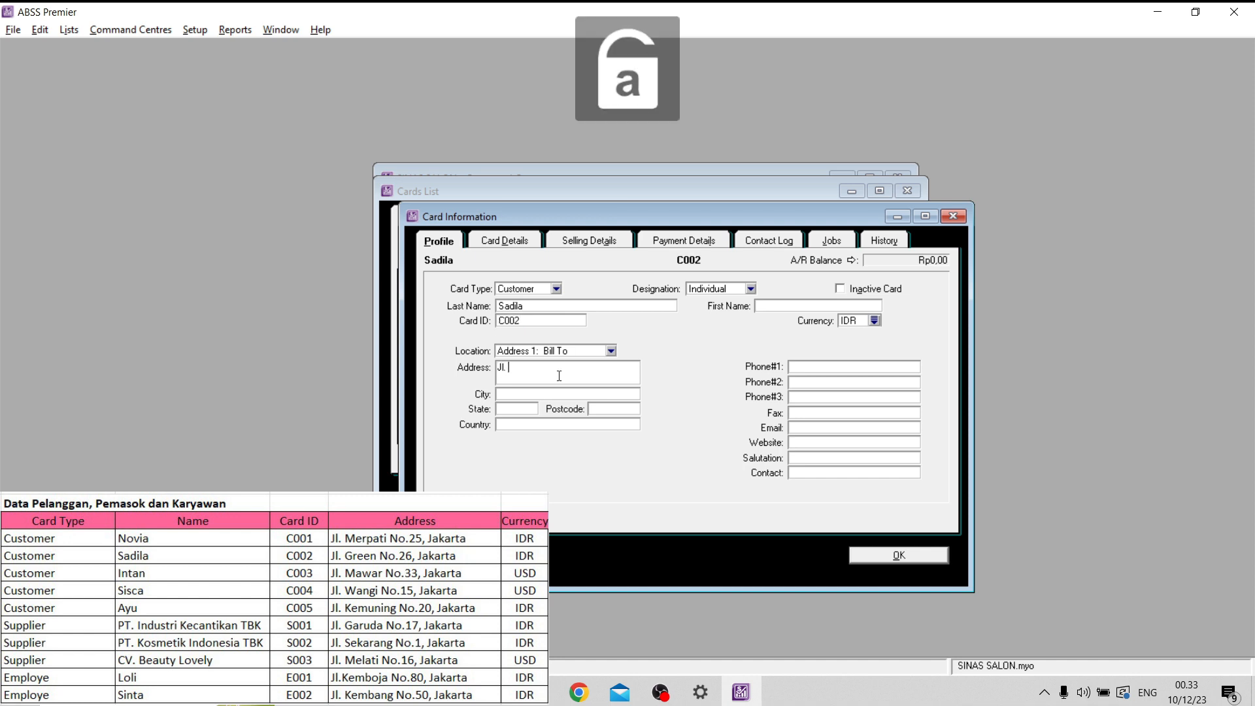
pyautogui.press('Tab')
pyautogui.write('Jakarta')
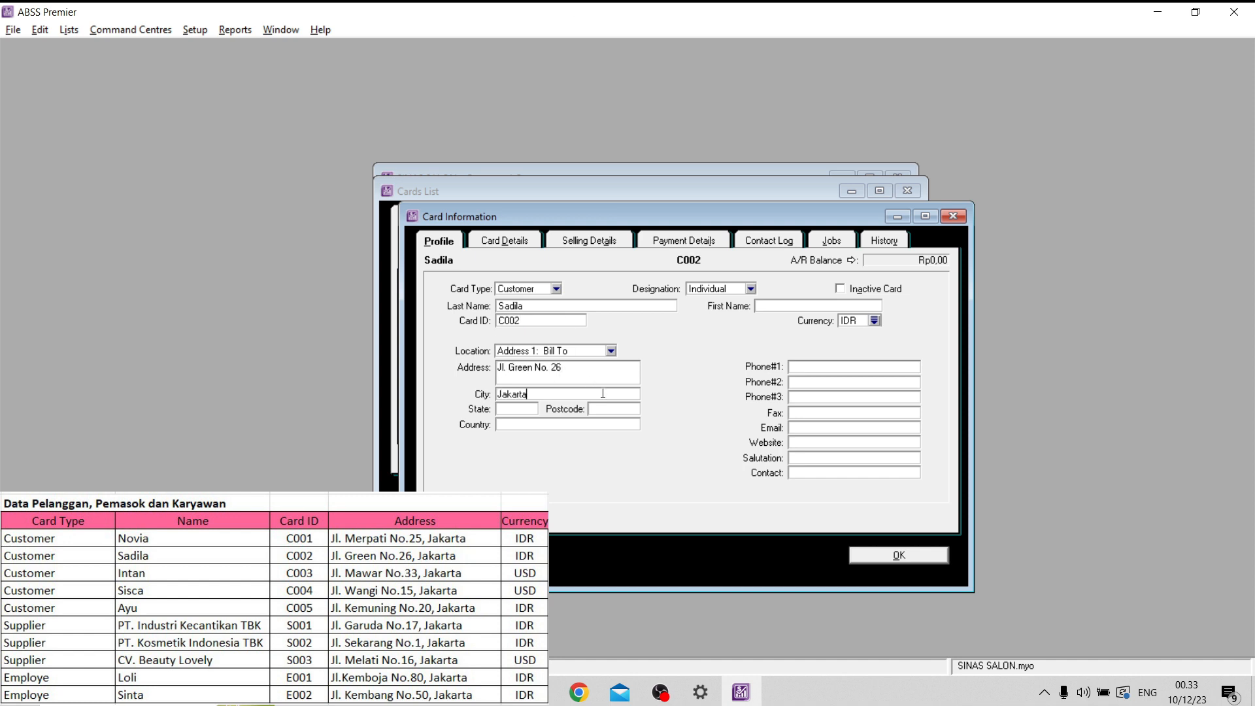
# - Set the second customer's item price level to IDR and tax code to PPN, and save the card
pyautogui.click(612, 242)
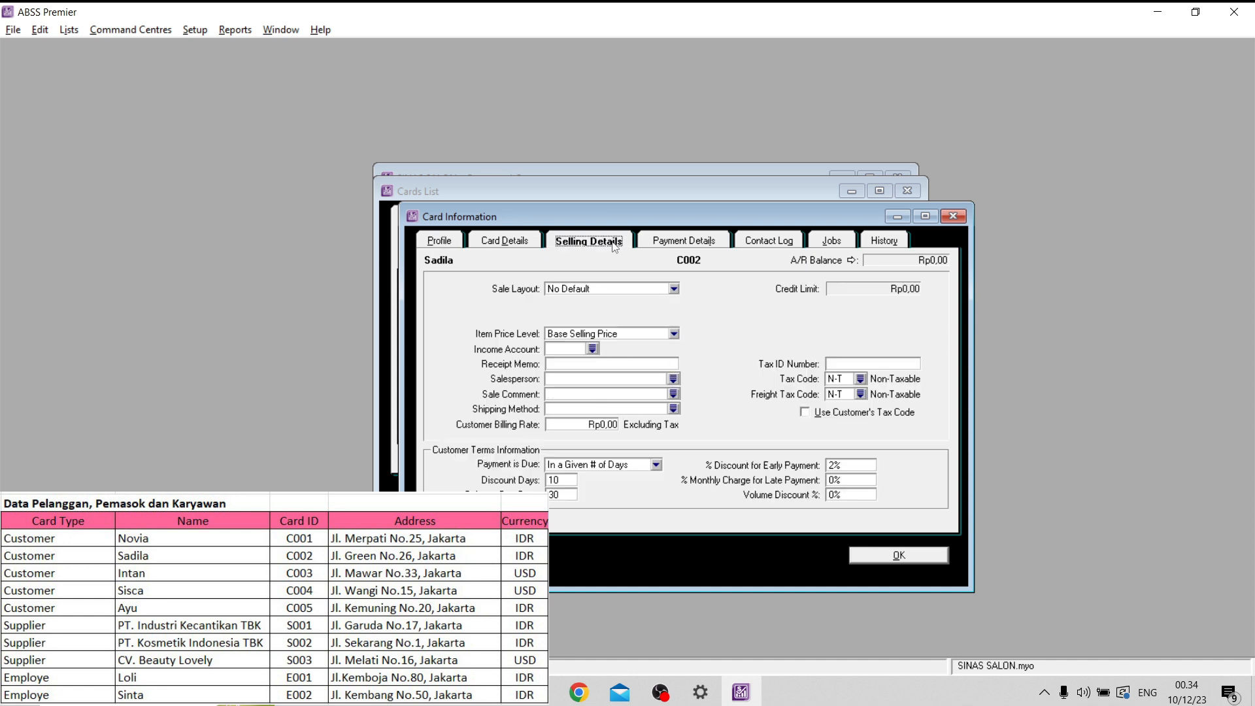
pyautogui.click(636, 333)
pyautogui.click(646, 359)
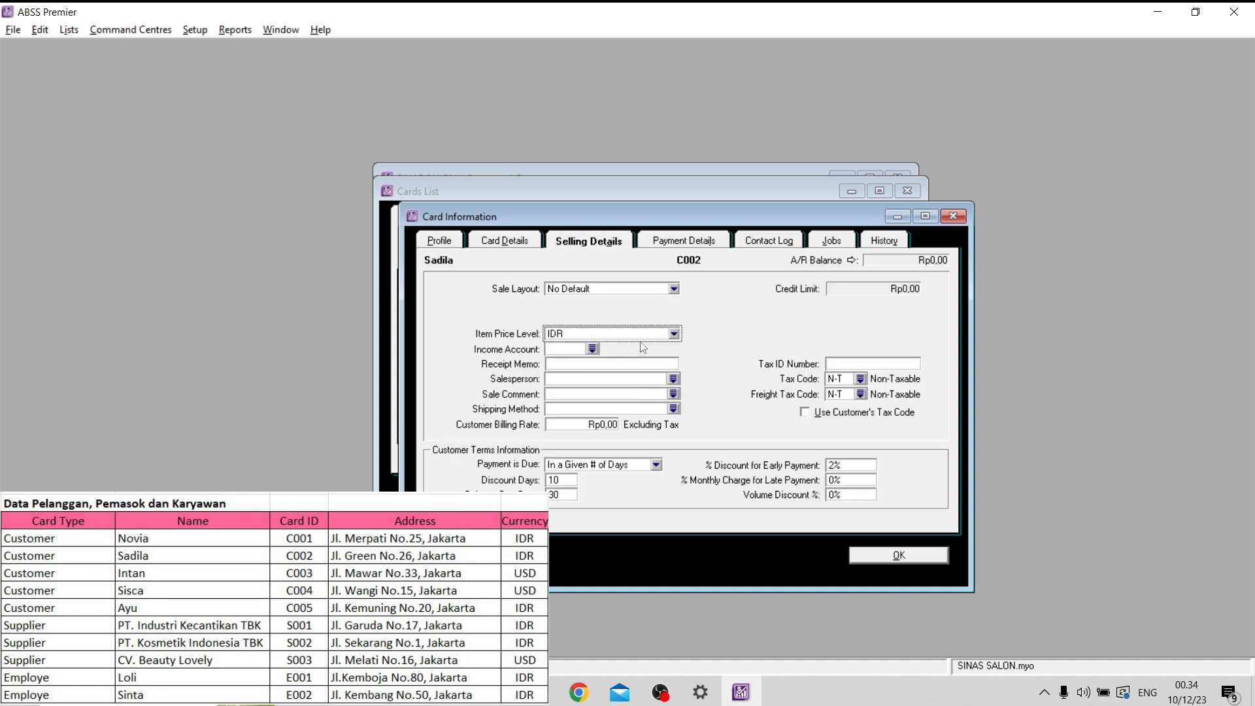
pyautogui.click(860, 380)
pyautogui.doubleClick(798, 281)
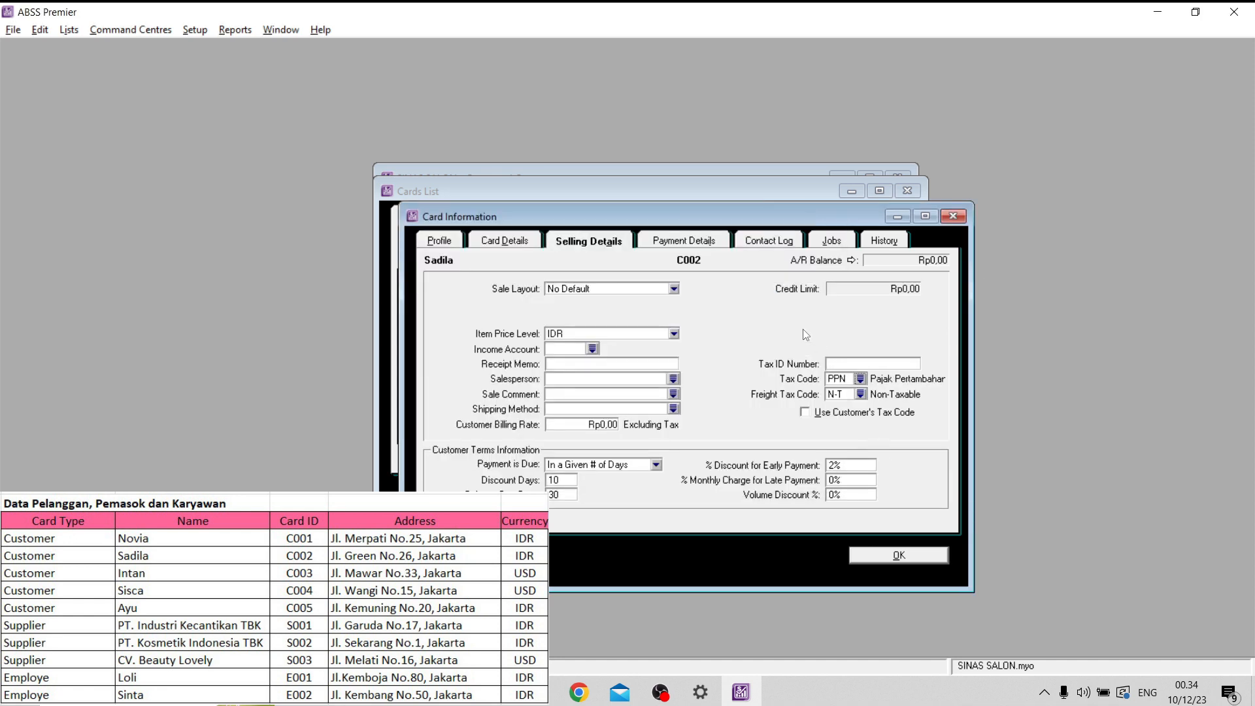
pyautogui.click(890, 555)
# - Create a customer card with the third listed customer's name and card ID
pyautogui.click(527, 497)
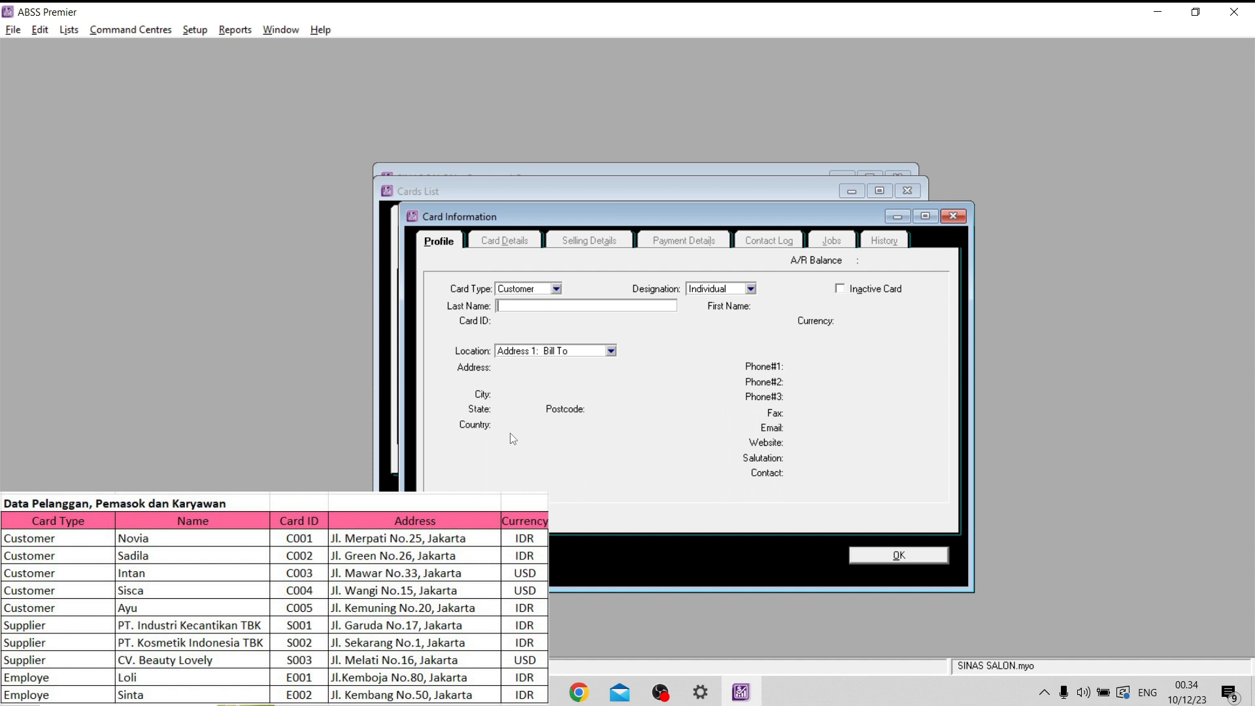
pyautogui.press('capslock')
pyautogui.write('I')
pyautogui.press('capslock')
pyautogui.write('ntan')
pyautogui.press('Tab')
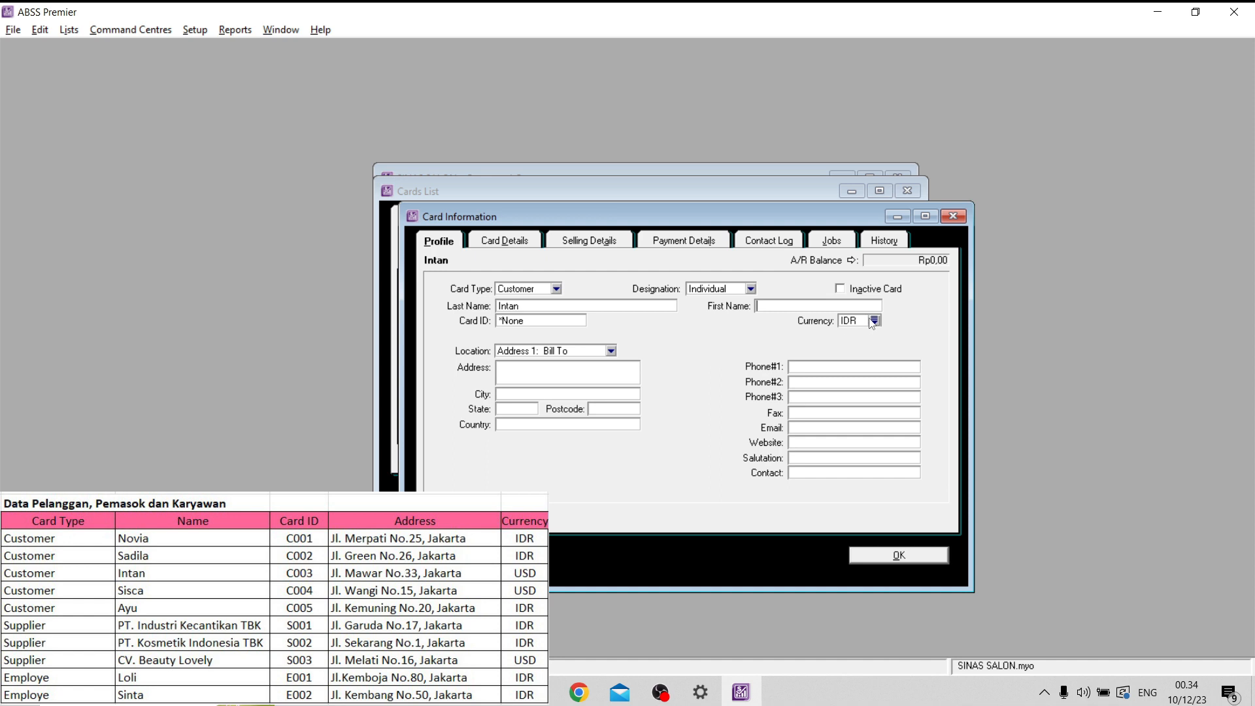
pyautogui.click(533, 318)
pyautogui.press('capslock')
pyautogui.write('C003')
# - Fill in the third customer's street address and city on the card profile
pyautogui.click(515, 370)
pyautogui.press('capslock')
pyautogui.press('capslock')
pyautogui.press('capslock')
pyautogui.click(604, 393)
pyautogui.press('capslock')
pyautogui.write('J')
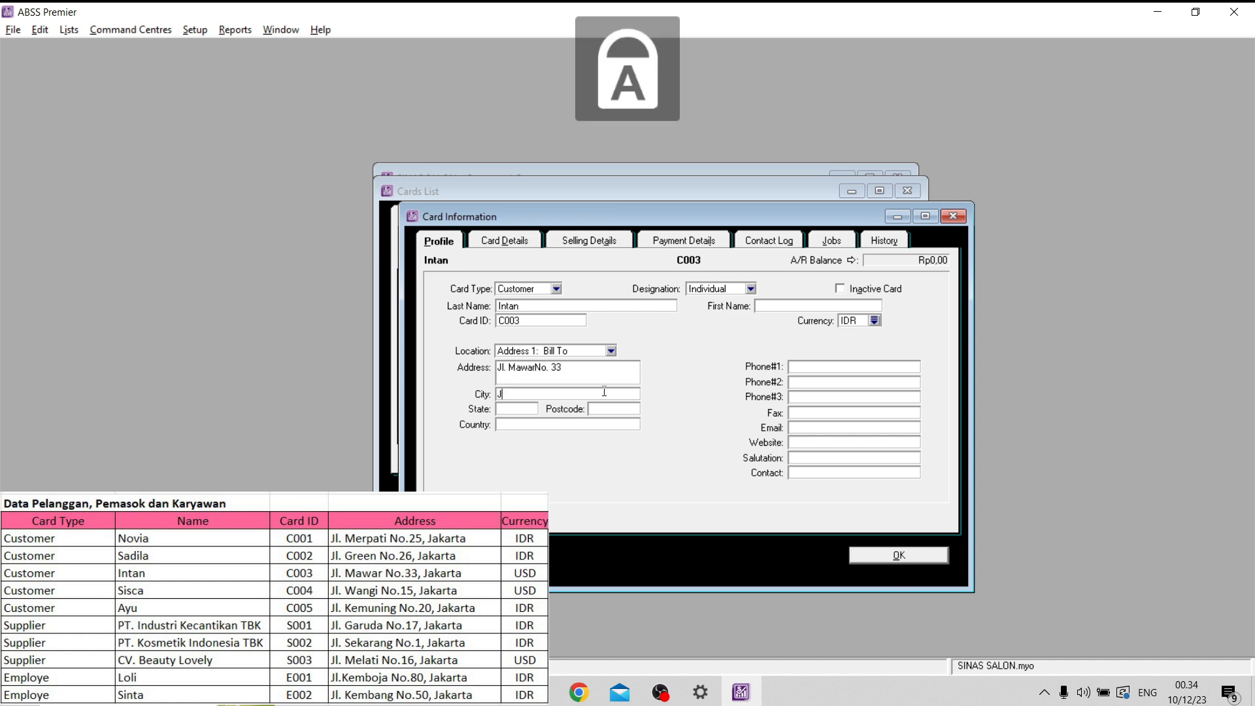
pyautogui.press('capslock')
pyautogui.write('akarta')
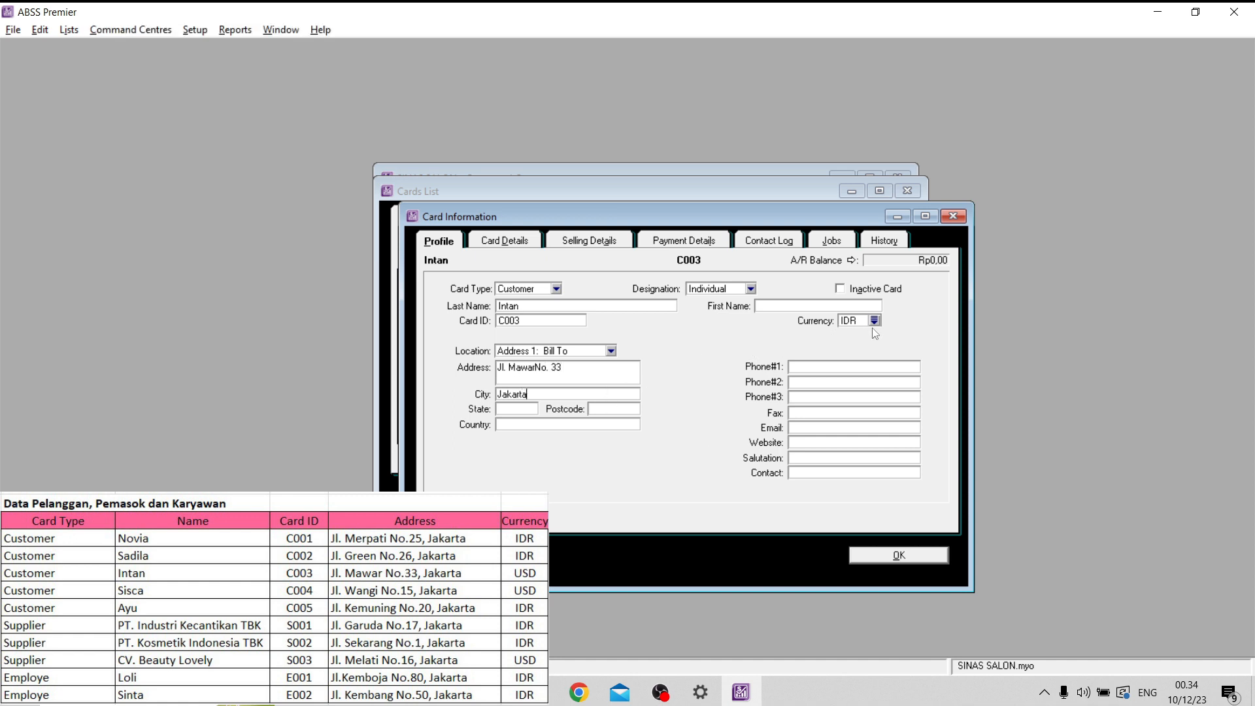
# - Change the third customer's card currency to USD
pyautogui.click(874, 320)
pyautogui.write('USD')
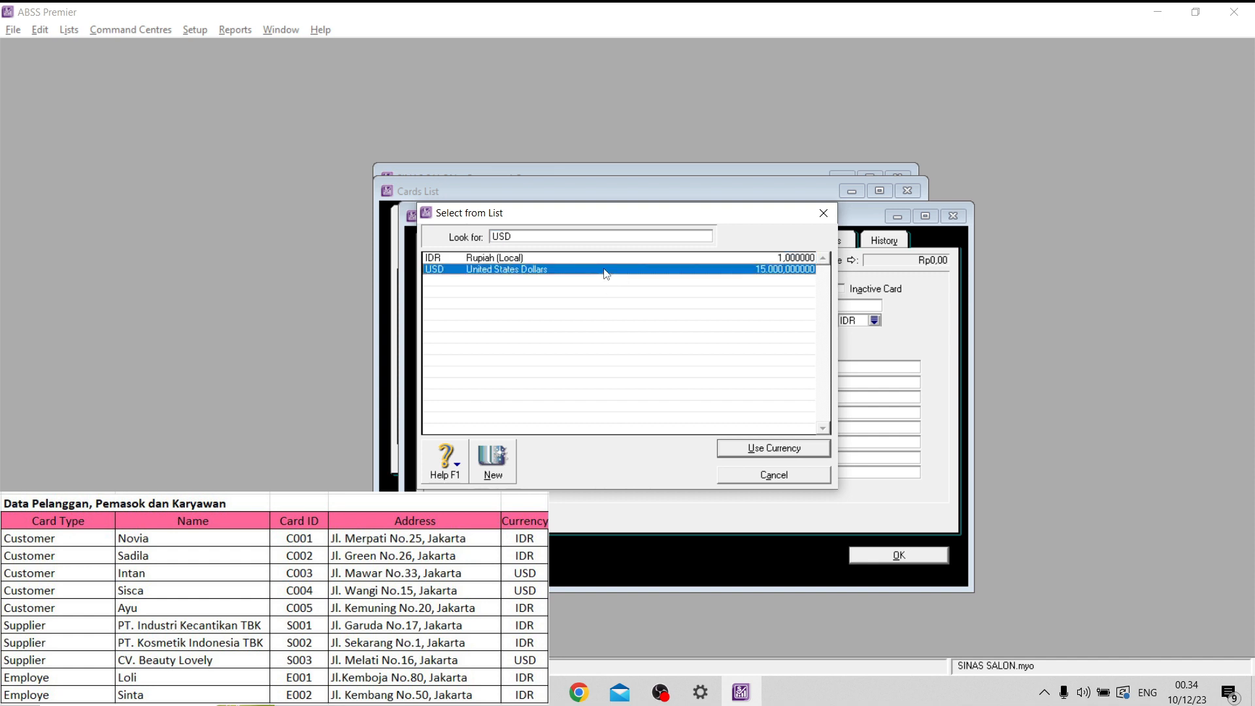
pyautogui.click(772, 450)
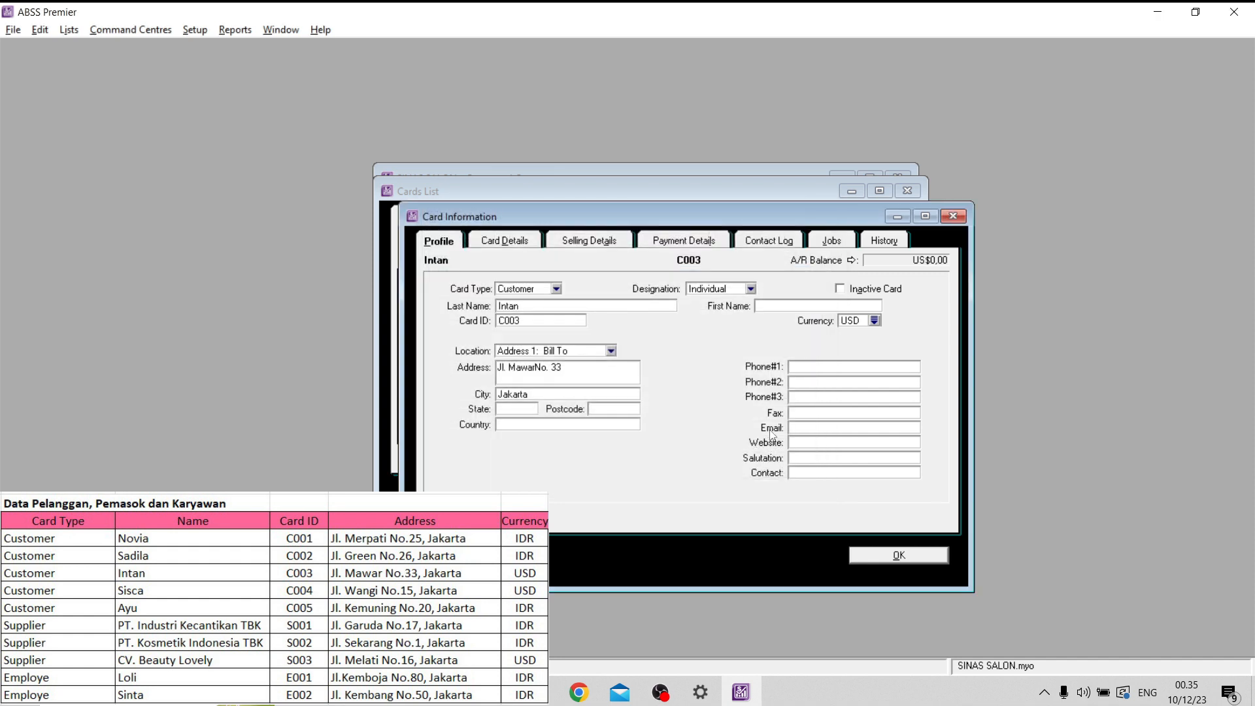
# - Set the third customer's item price level to USD and tax code to PPN in the selling details, and save the card
pyautogui.click(588, 242)
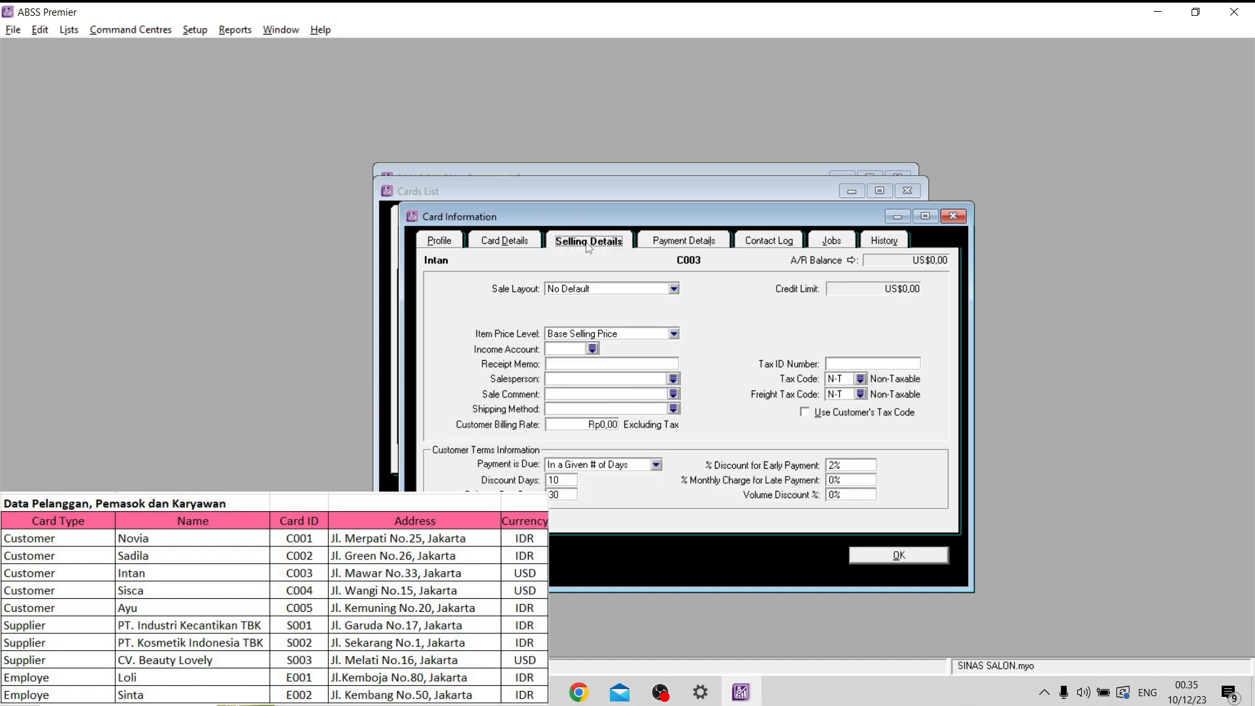
pyautogui.click(646, 335)
pyautogui.click(601, 370)
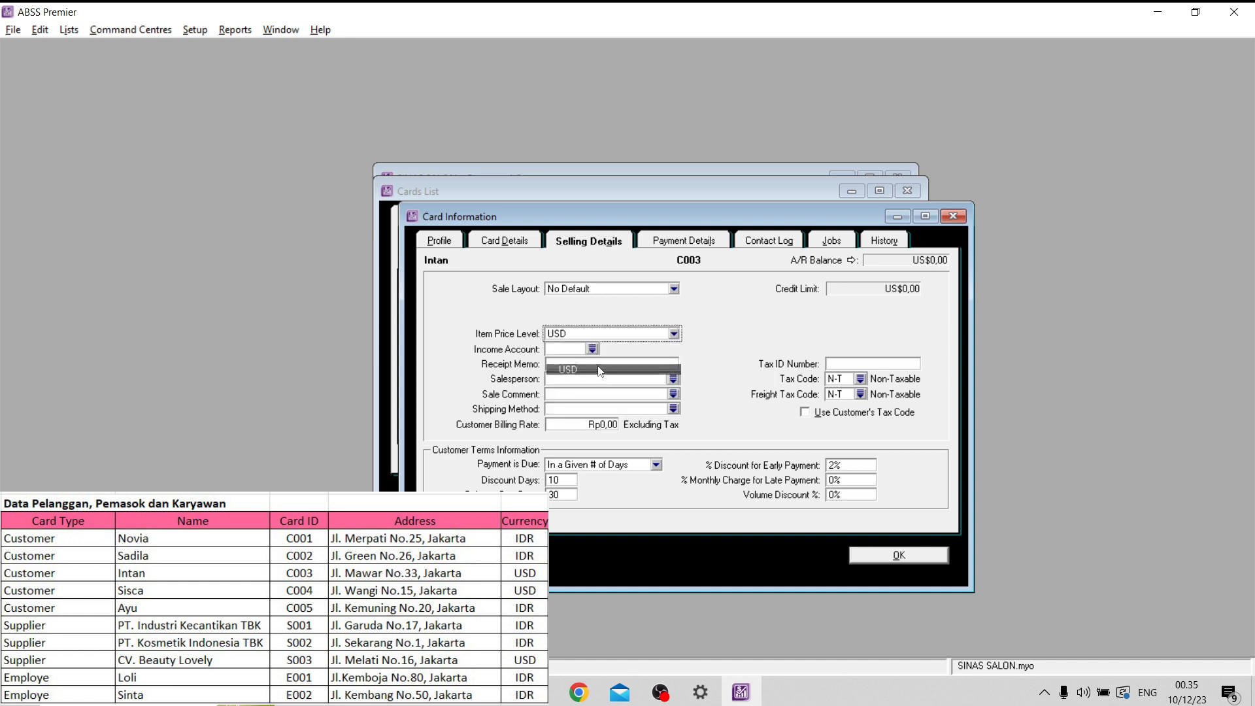
pyautogui.click(861, 379)
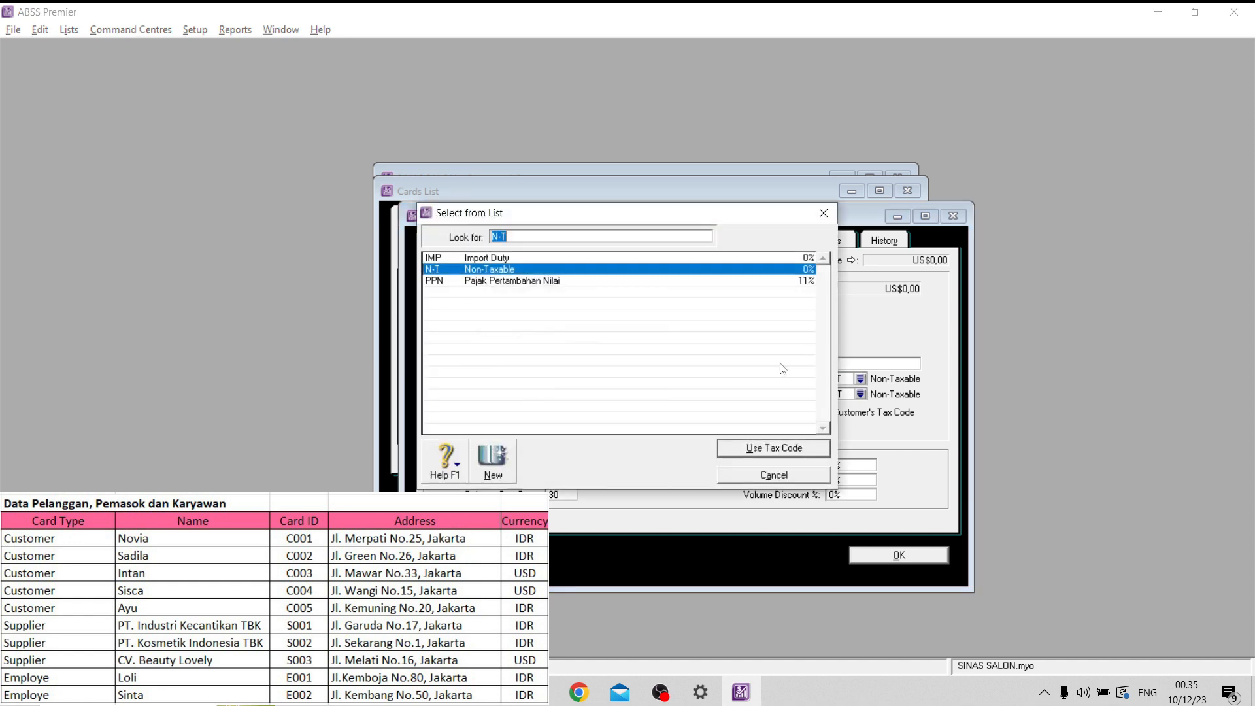
pyautogui.click(439, 281)
pyautogui.click(761, 448)
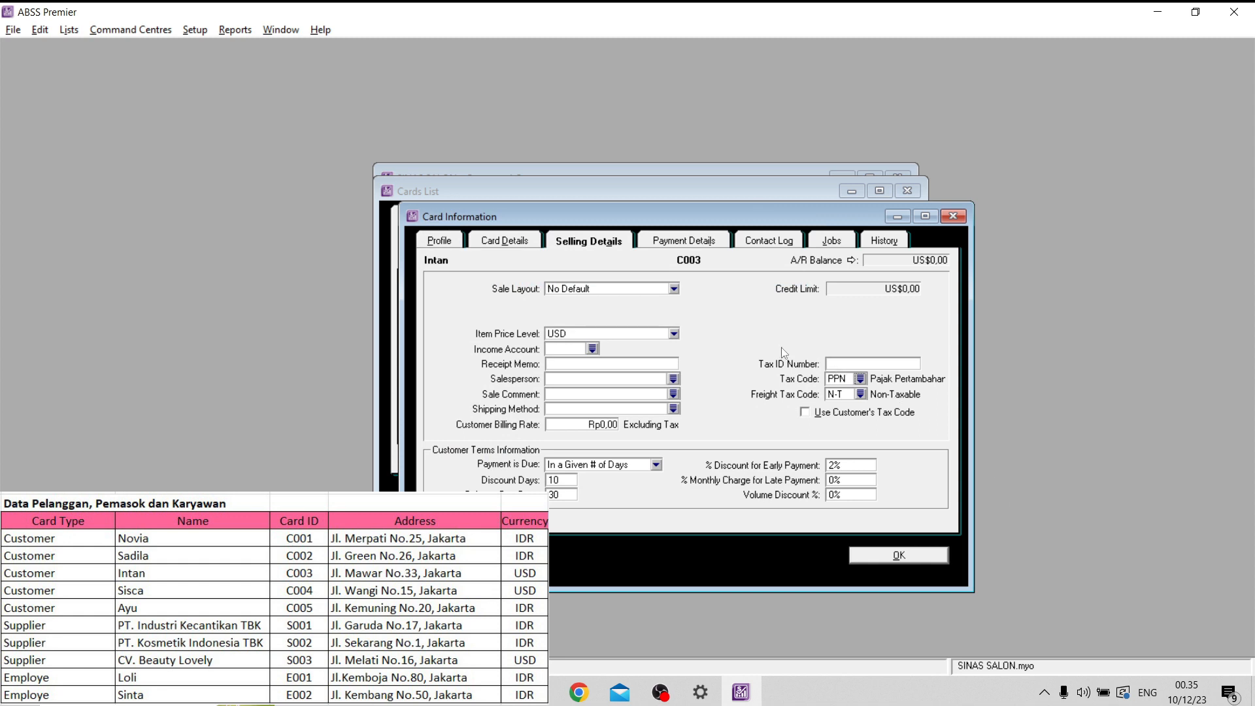
pyautogui.click(897, 557)
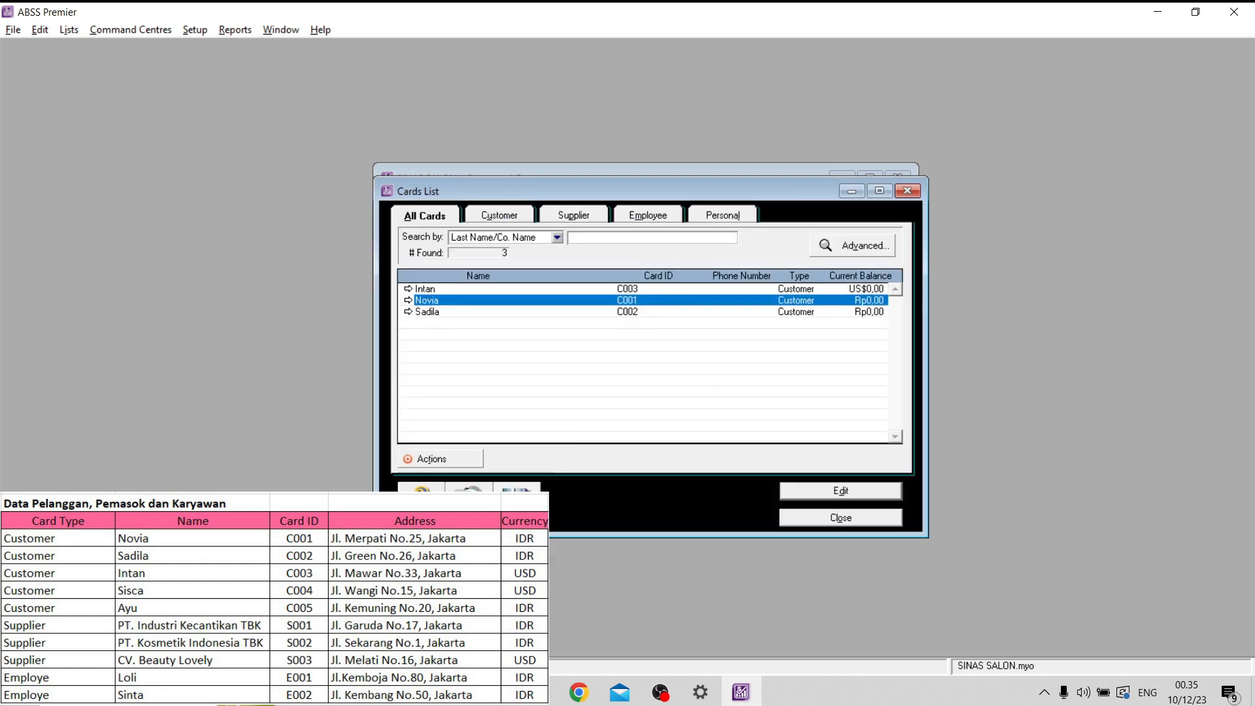
# - Create a customer card with the fourth listed customer's name and card ID
pyautogui.click(517, 503)
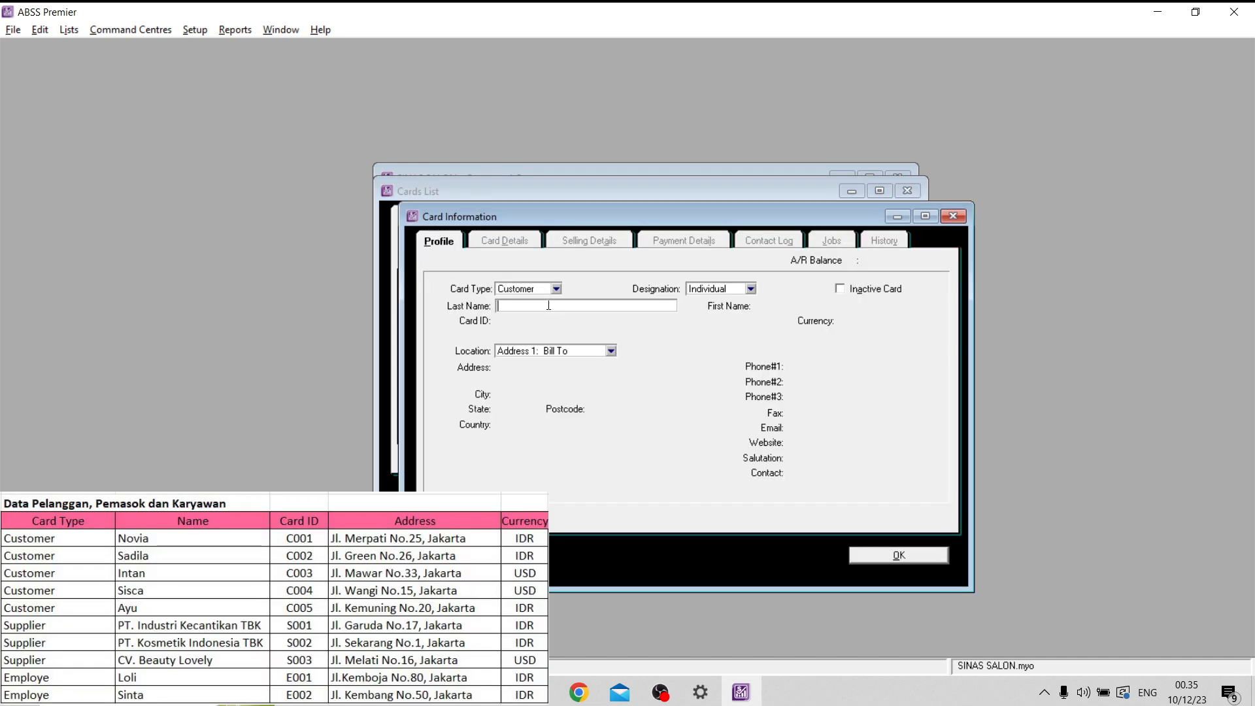
pyautogui.press('capslock')
pyautogui.write('S')
pyautogui.press('capslock')
pyautogui.write('isca')
pyautogui.click(713, 290)
pyautogui.click(577, 339)
pyautogui.doubleClick(552, 318)
pyautogui.press('capslock')
pyautogui.write('C00')
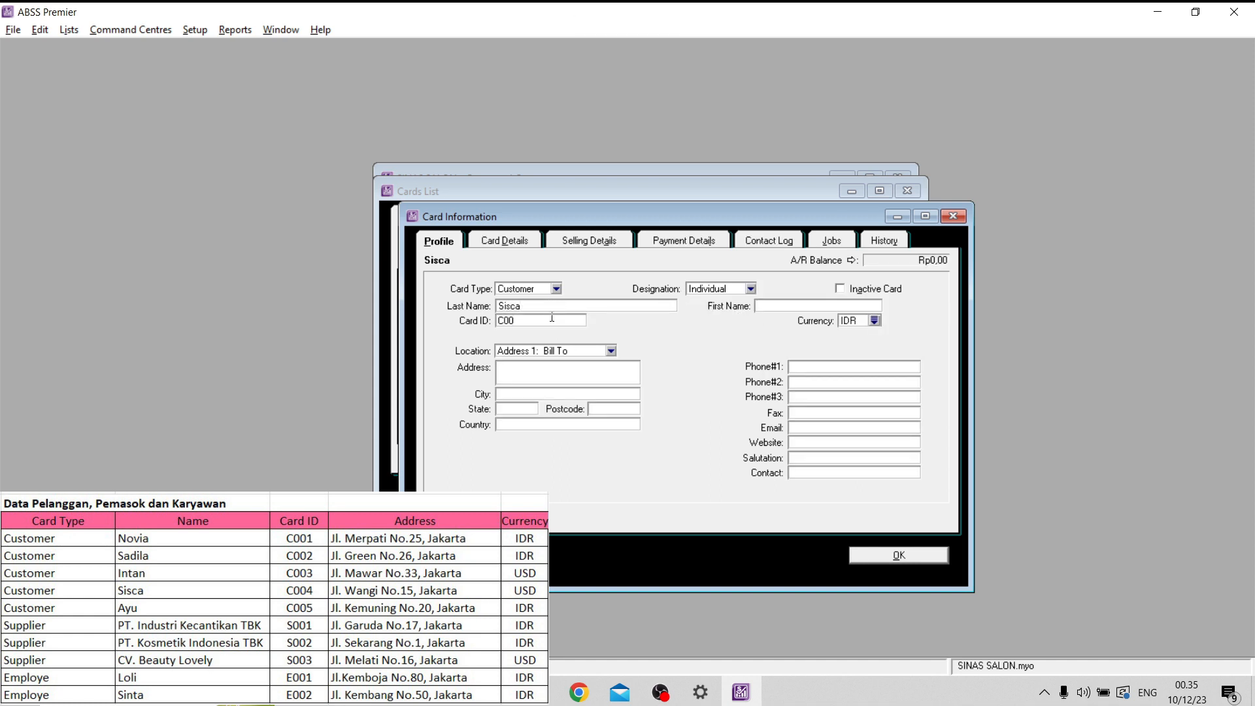
pyautogui.write('4')
# - Enter the fourth customer's street address on the card profile
pyautogui.click(545, 366)
pyautogui.press('capslock')
pyautogui.press('capslock')
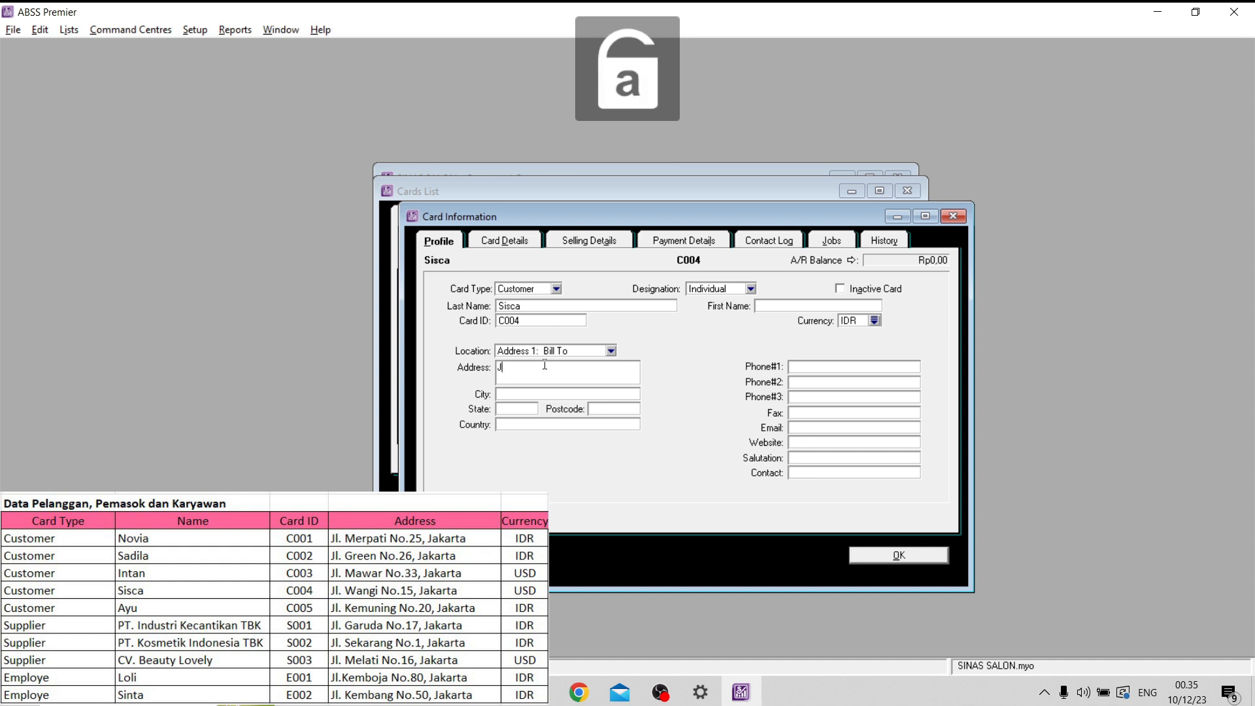
pyautogui.press('capslock')
pyautogui.press('capslock')
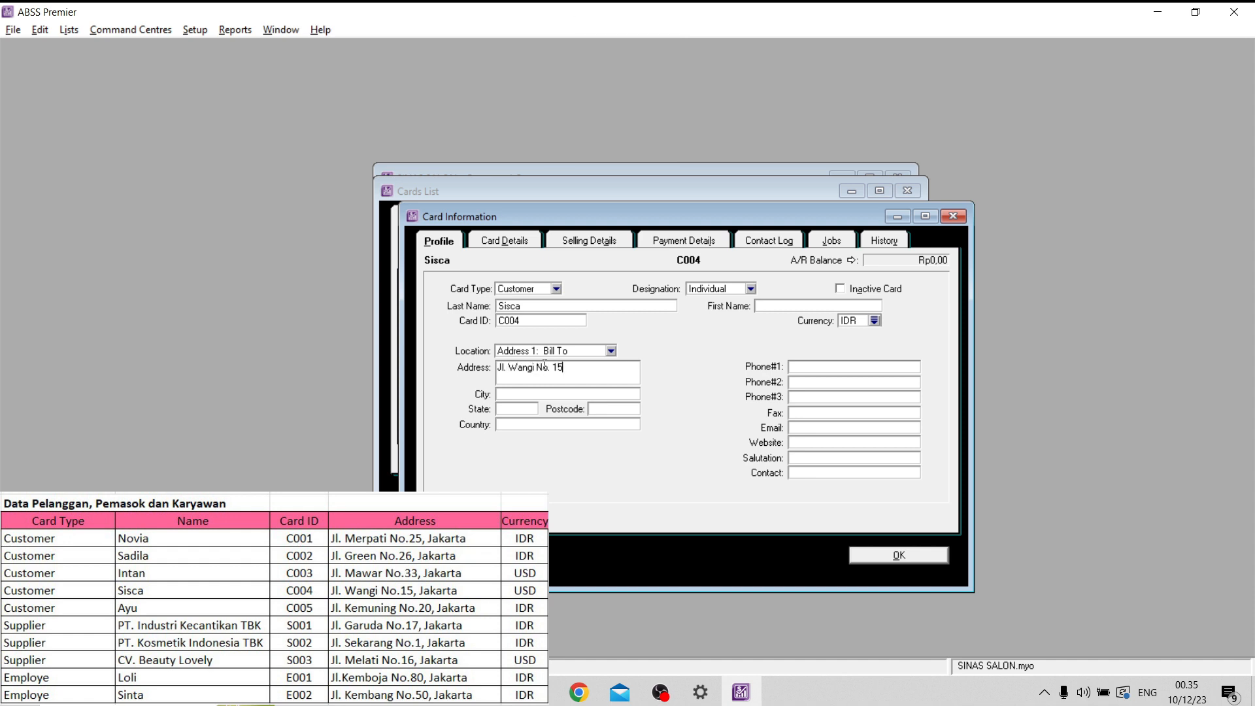
# - Fill in the fourth customer's city and change the card currency to USD
pyautogui.click(581, 391)
pyautogui.press('capslock')
pyautogui.write('Jakarta')
pyautogui.click(875, 320)
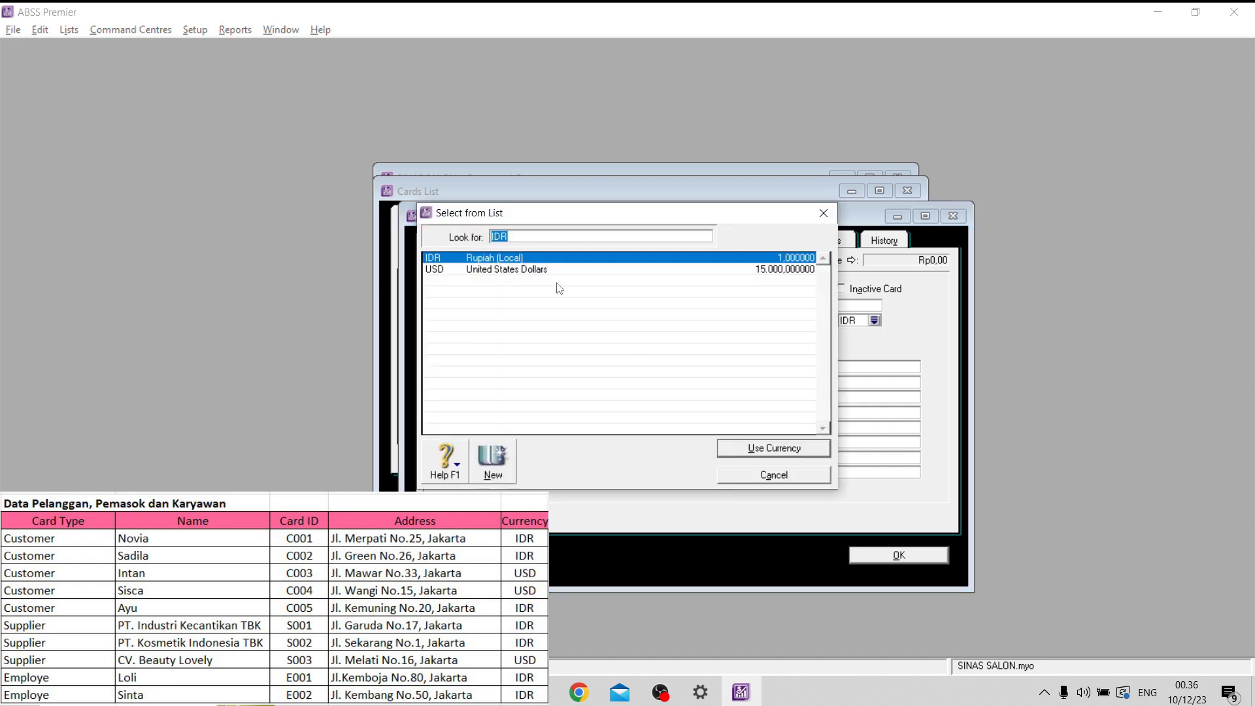
pyautogui.doubleClick(569, 269)
# - Set the fourth customer's item price level to USD and tax code to PPN in the selling details, and save the card
pyautogui.click(589, 240)
pyautogui.click(635, 334)
pyautogui.click(615, 360)
pyautogui.click(613, 334)
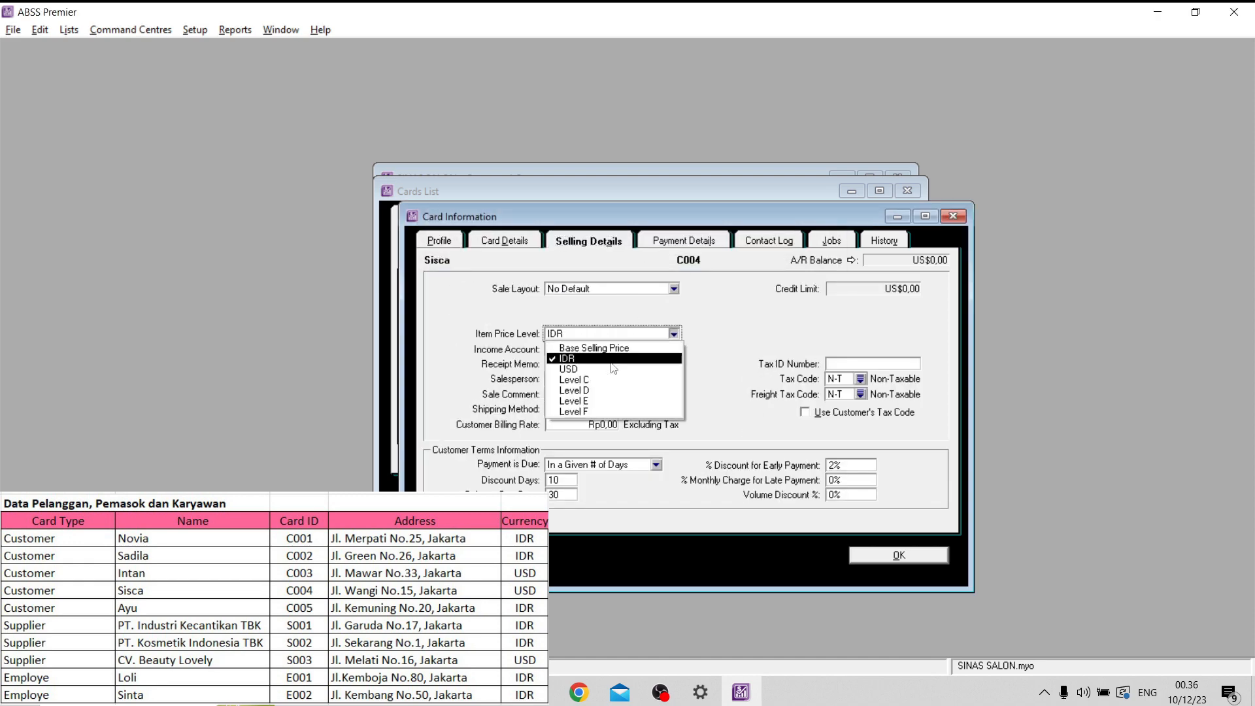
pyautogui.click(613, 370)
pyautogui.click(861, 379)
pyautogui.doubleClick(719, 280)
pyautogui.click(921, 557)
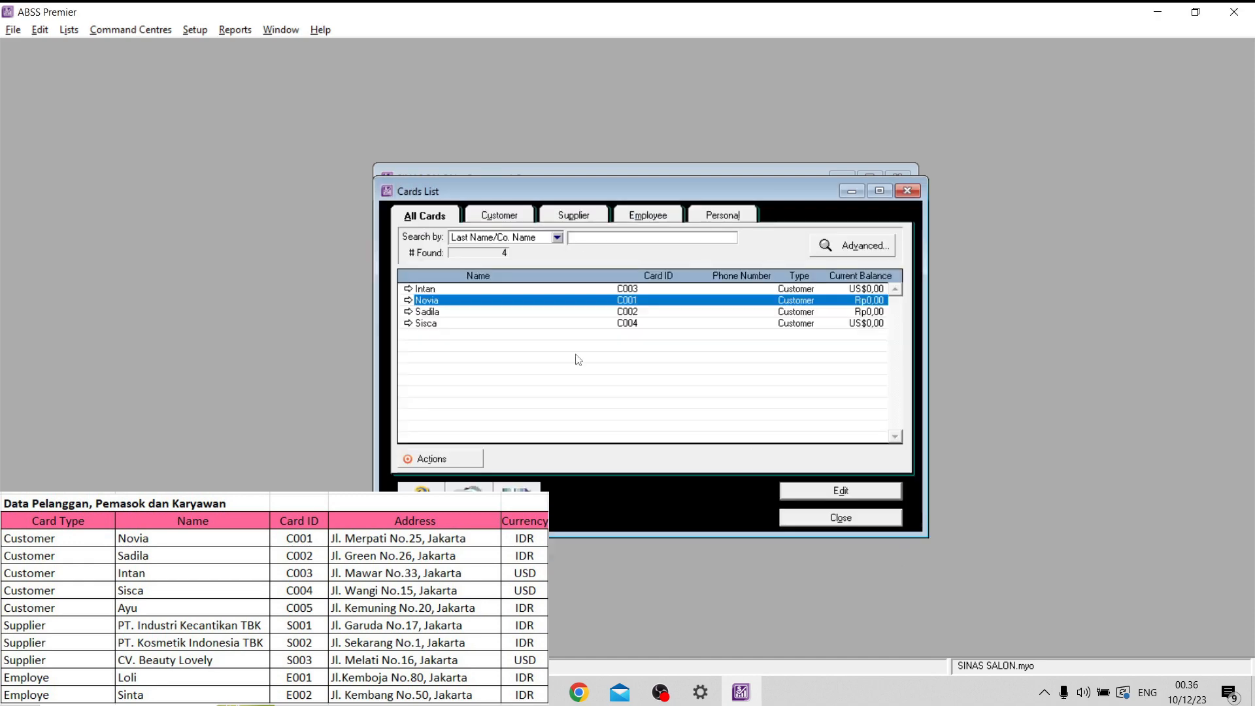
# - Review the selling details on the third listed customer's card and close it
pyautogui.doubleClick(601, 289)
pyautogui.click(603, 244)
pyautogui.click(954, 216)
# - Create a customer card with the fifth listed customer's name and card ID
pyautogui.click(516, 503)
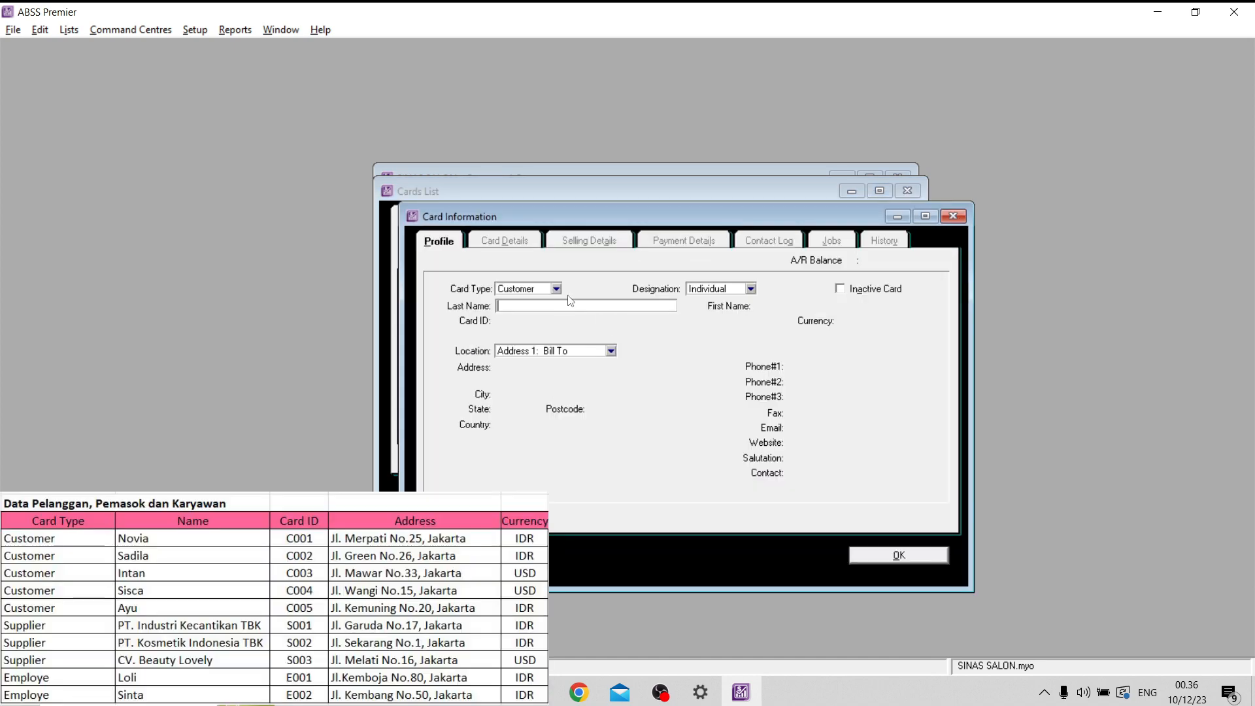
pyautogui.write('Ayu')
pyautogui.click(538, 321)
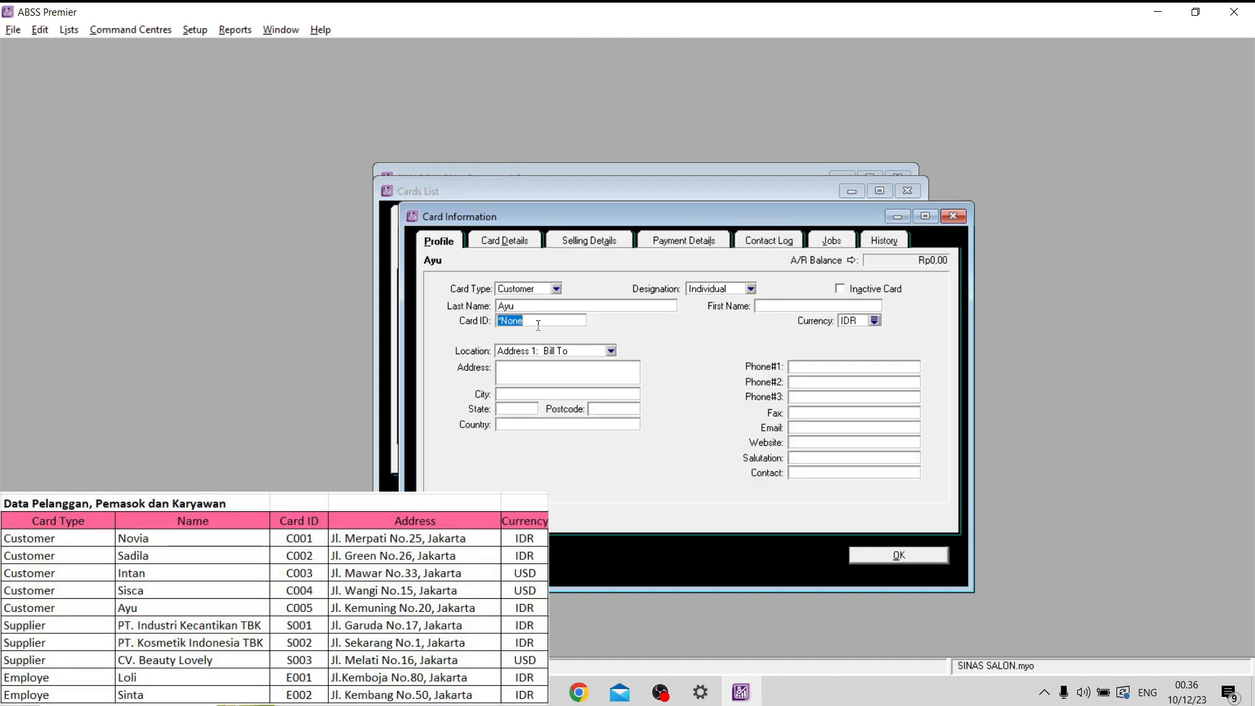
pyautogui.write('C005')
# - Fill in the fifth customer's street address and city on the card profile
pyautogui.click(534, 376)
pyautogui.press('capslock')
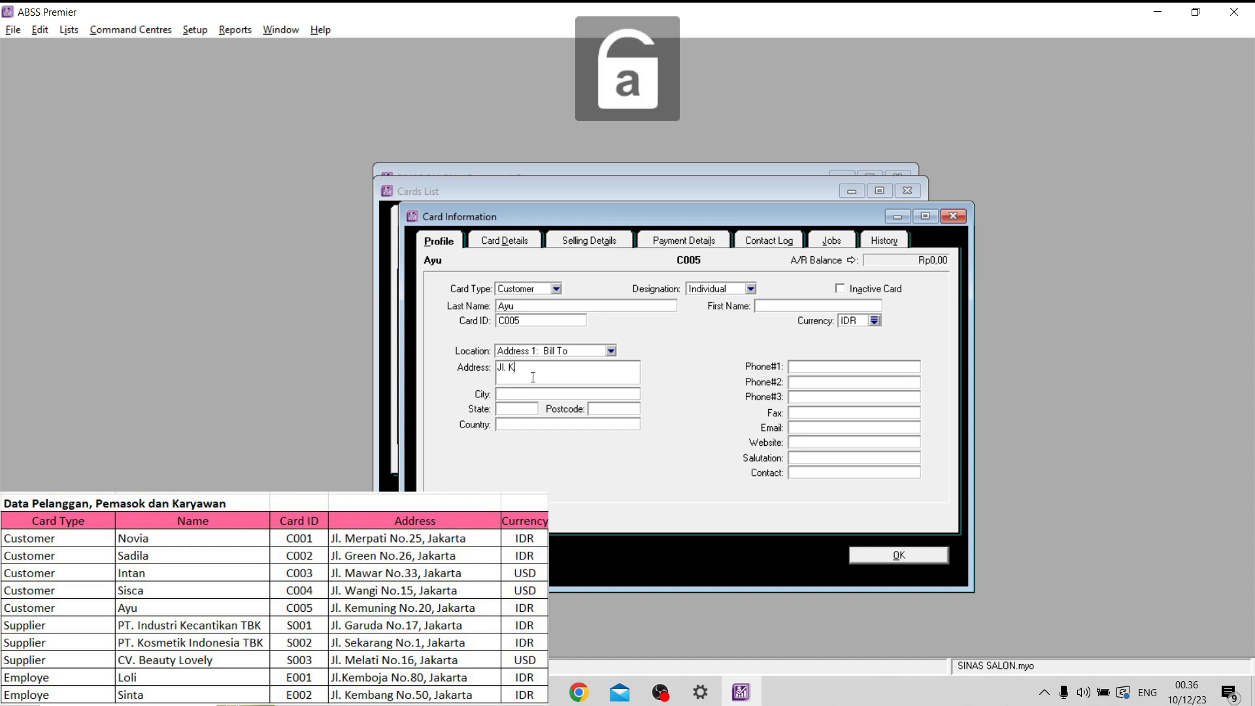
pyautogui.press('capslock')
pyautogui.press('capslock')
pyautogui.press('Tab')
pyautogui.press('capslock')
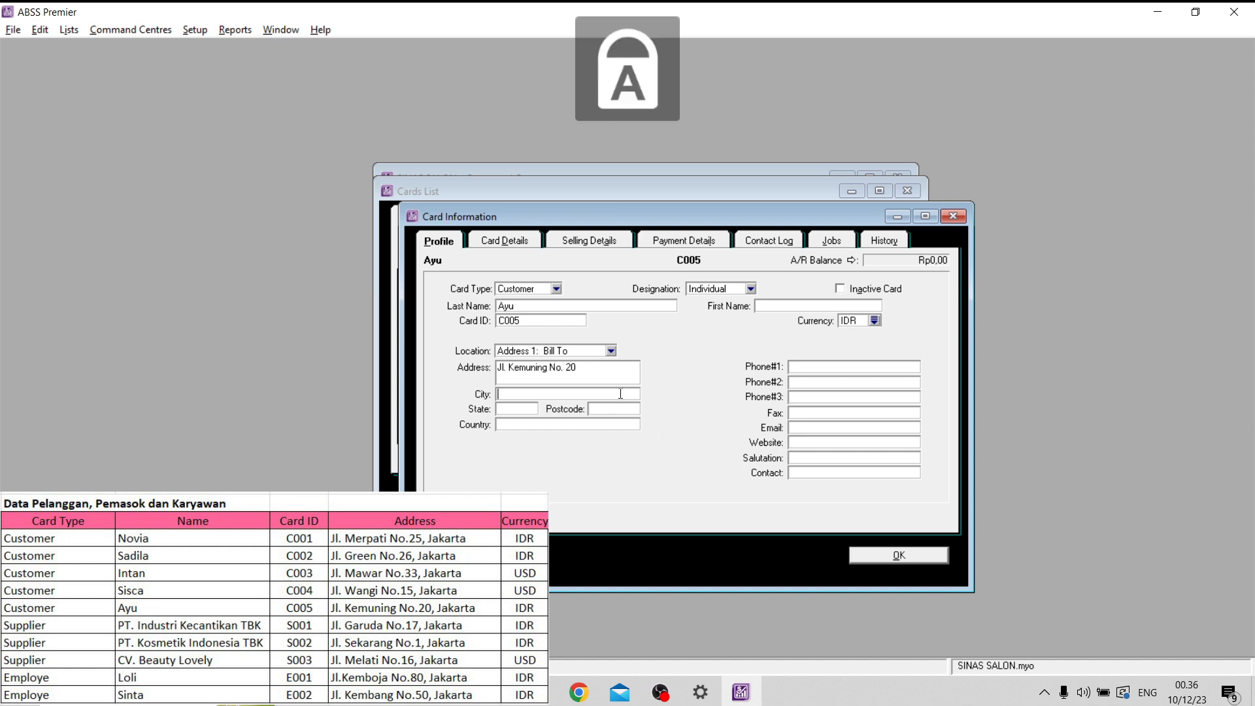
pyautogui.write('J')
pyautogui.press('capslock')
pyautogui.write('akarta')
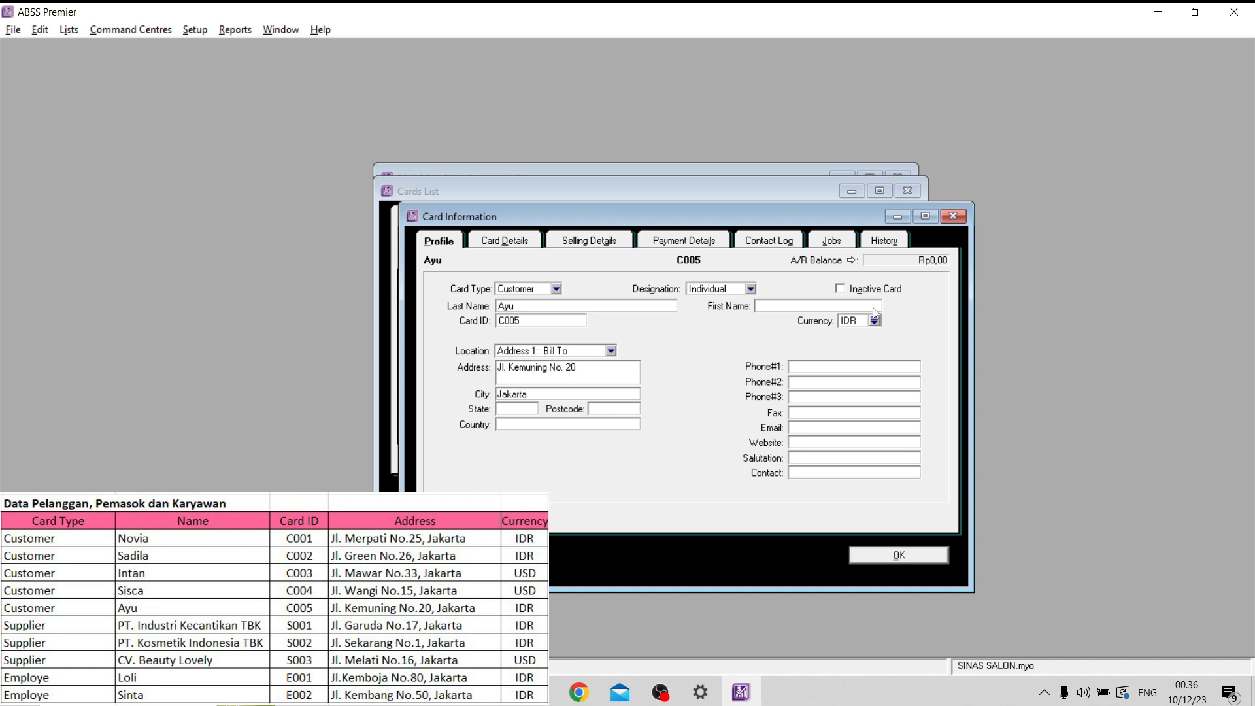
# - Set the fifth customer's item price level to IDR and tax code to PPN in the selling details, and save the card
pyautogui.click(590, 241)
pyautogui.click(676, 333)
pyautogui.click(575, 359)
pyautogui.click(861, 379)
pyautogui.click(556, 282)
pyautogui.doubleClick(557, 282)
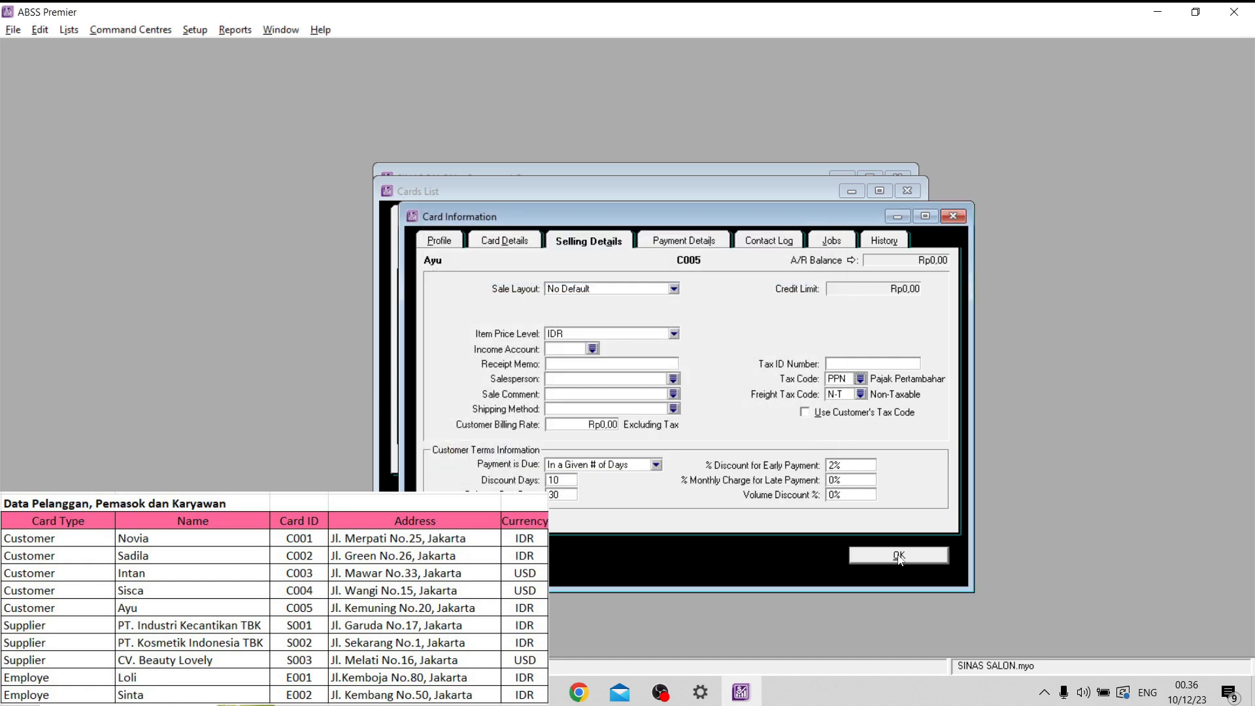
pyautogui.click(906, 557)
# - Start a new card with the card type Supplier and the designation Company
pyautogui.click(523, 506)
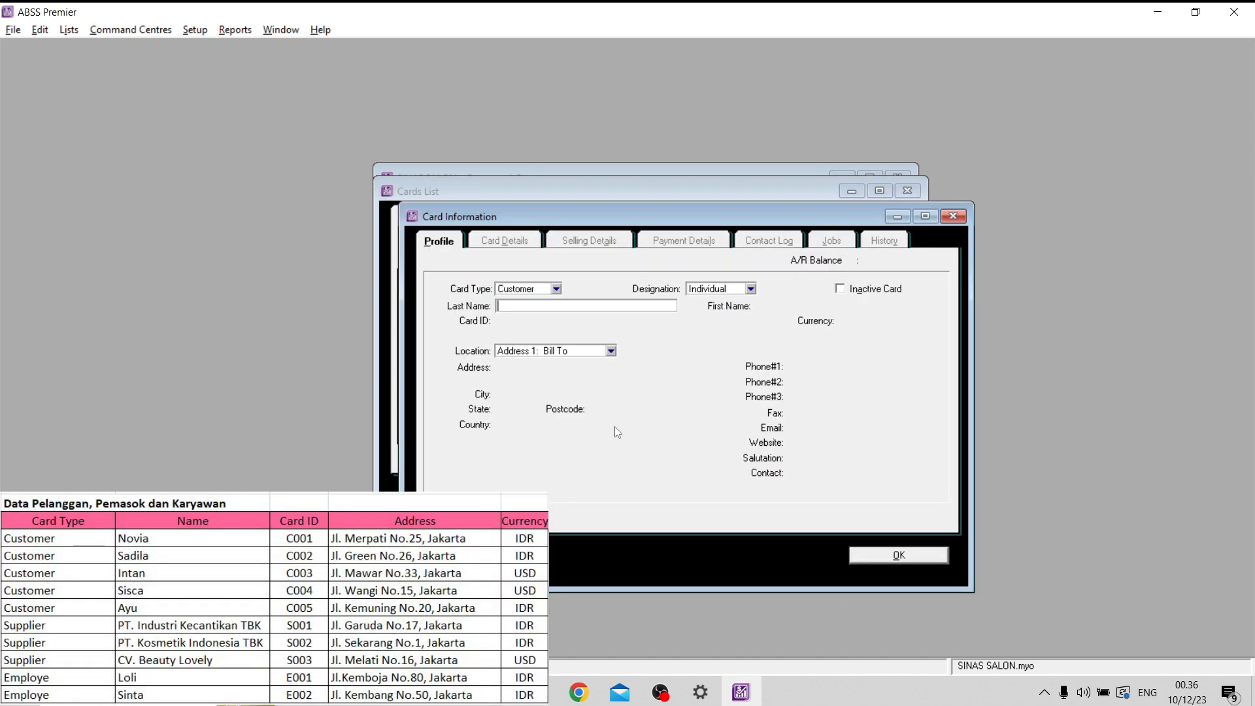
pyautogui.click(543, 289)
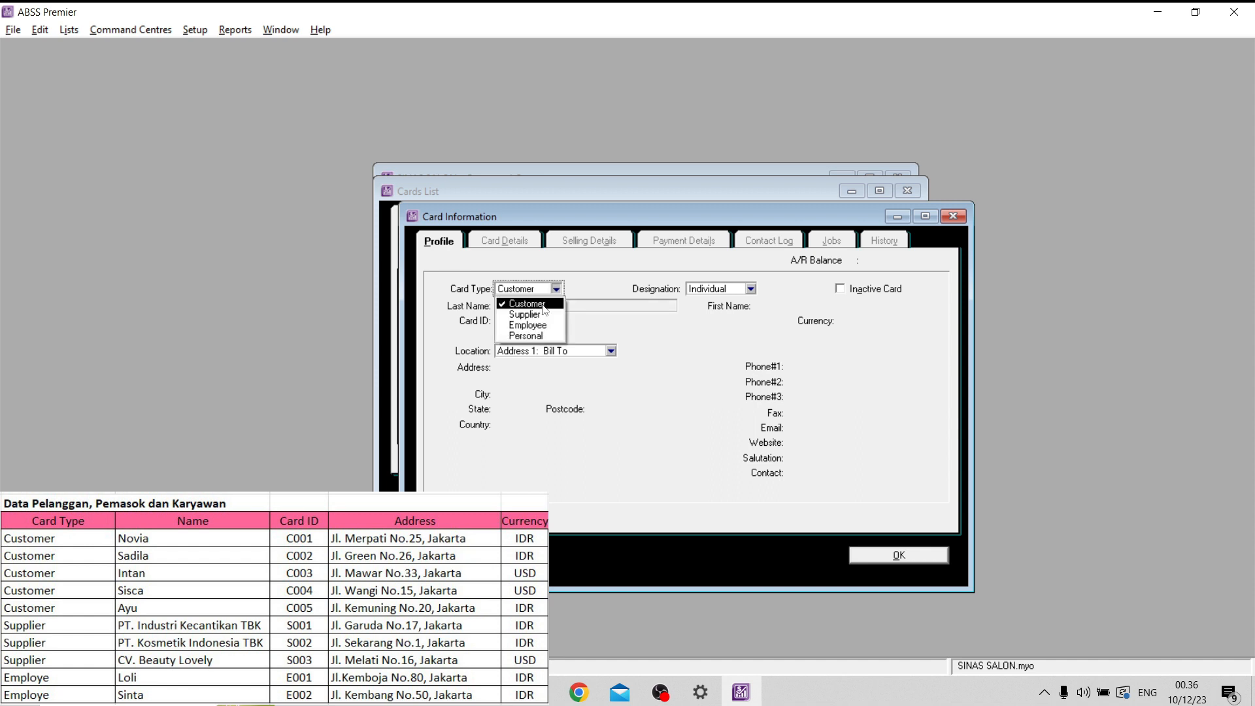
pyautogui.click(541, 305)
pyautogui.click(555, 288)
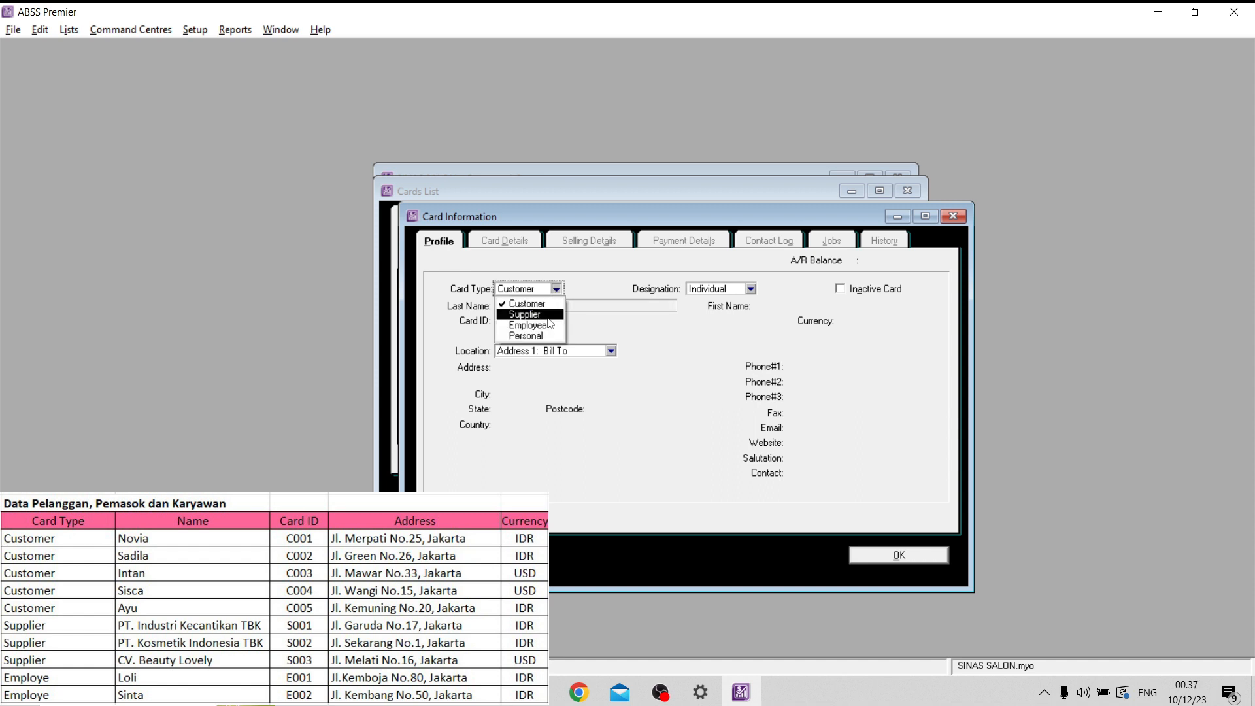
pyautogui.click(545, 315)
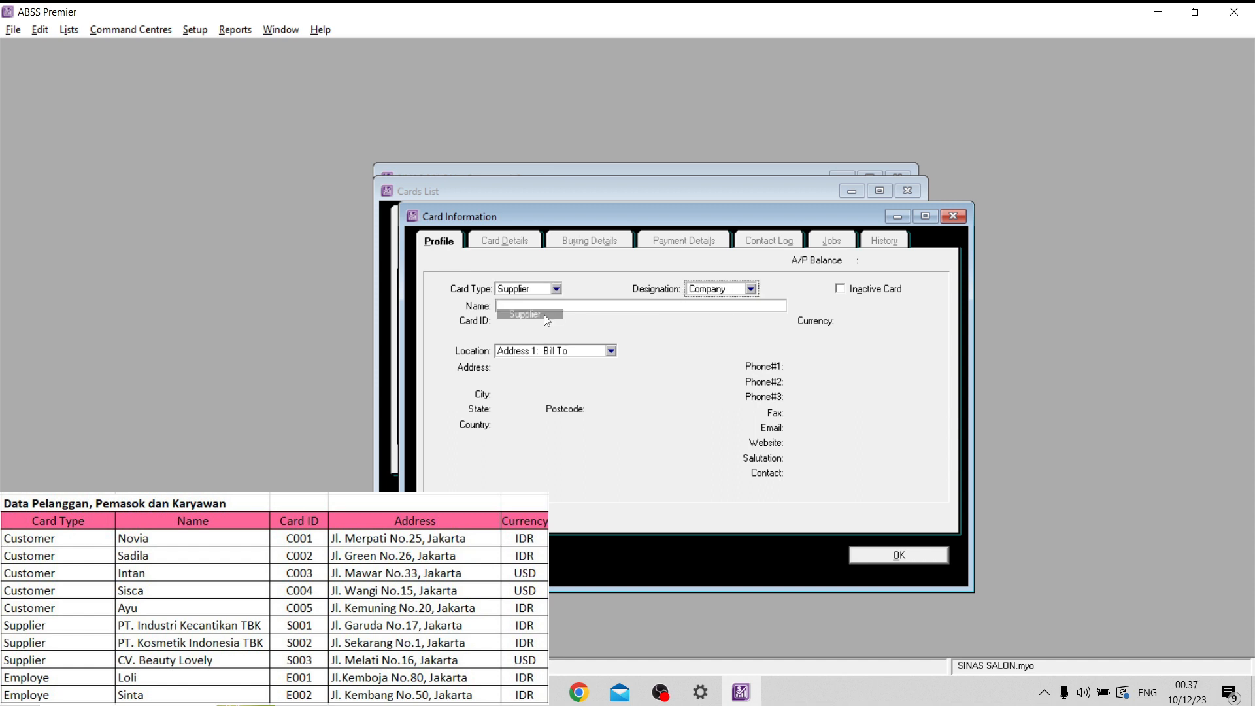
# - Enter the supplier name PT. Industri Kecantikan TBK and its listed card ID
pyautogui.click(668, 304)
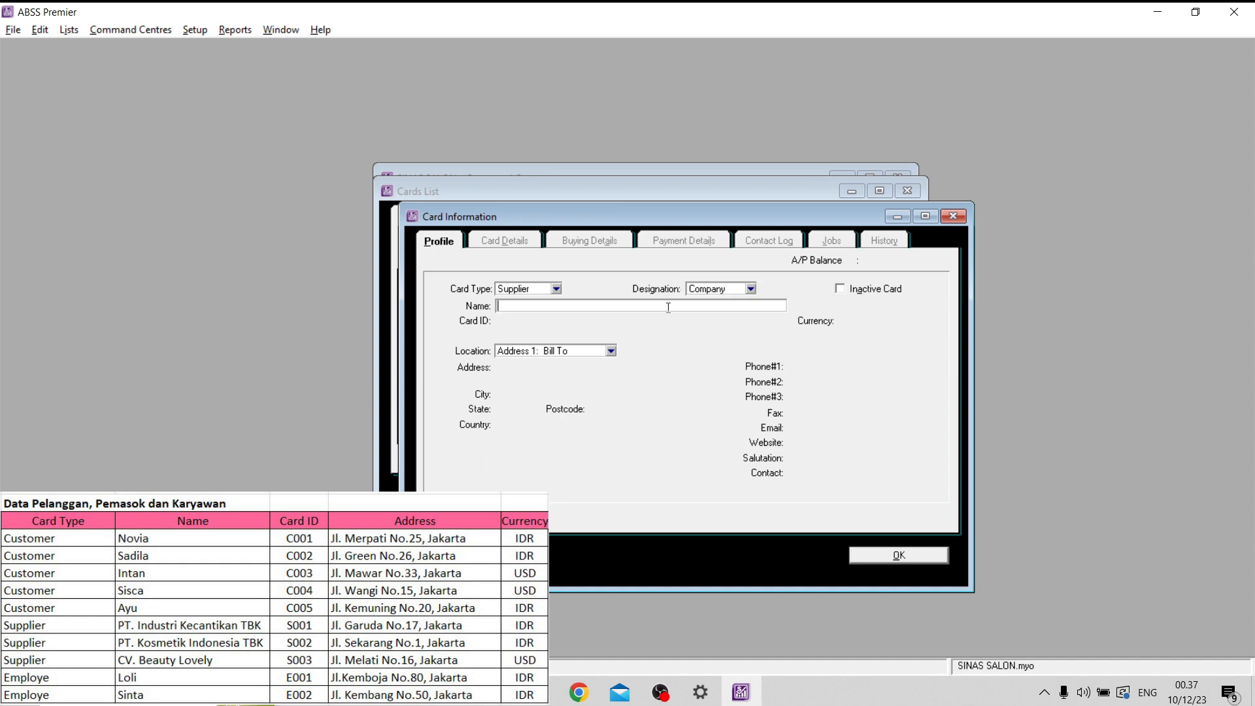
pyautogui.press('capslock')
pyautogui.write('P')
pyautogui.press('capslock')
pyautogui.write('T')
pyautogui.press('capslock')
pyautogui.write('.')
pyautogui.press('capslock')
pyautogui.press('capslock')
pyautogui.press('capslock')
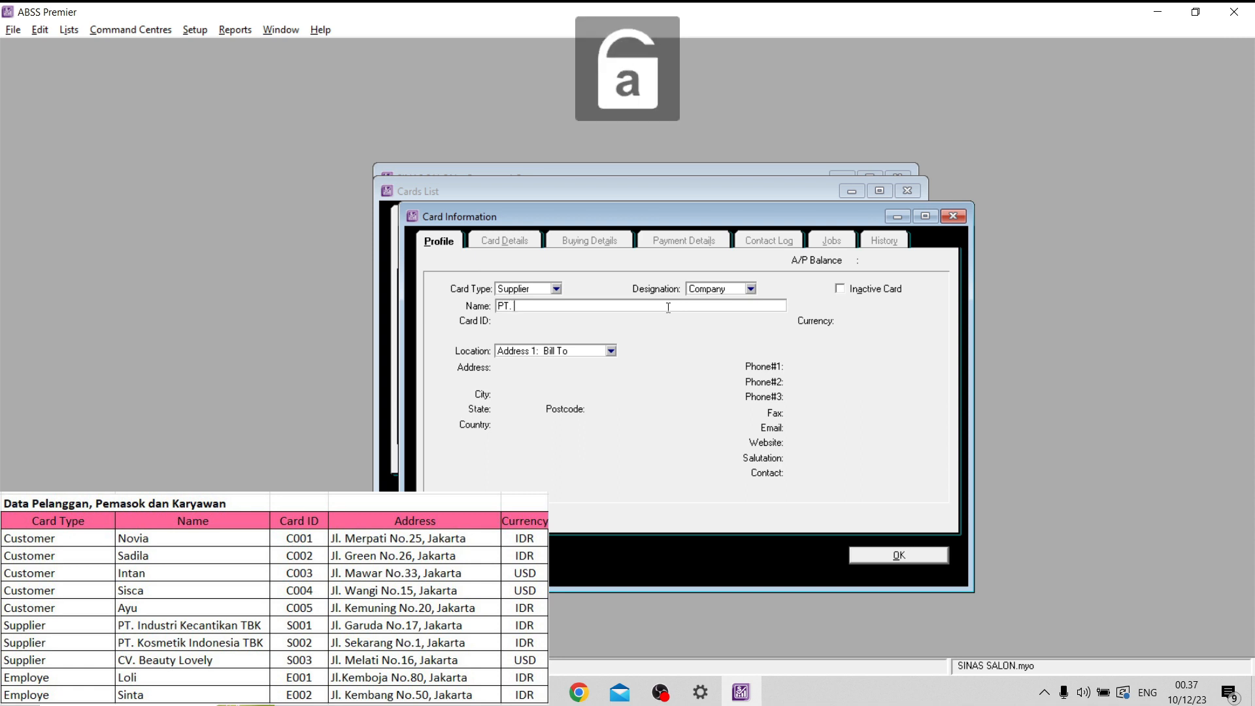
pyautogui.write('Industri Kecantikan')
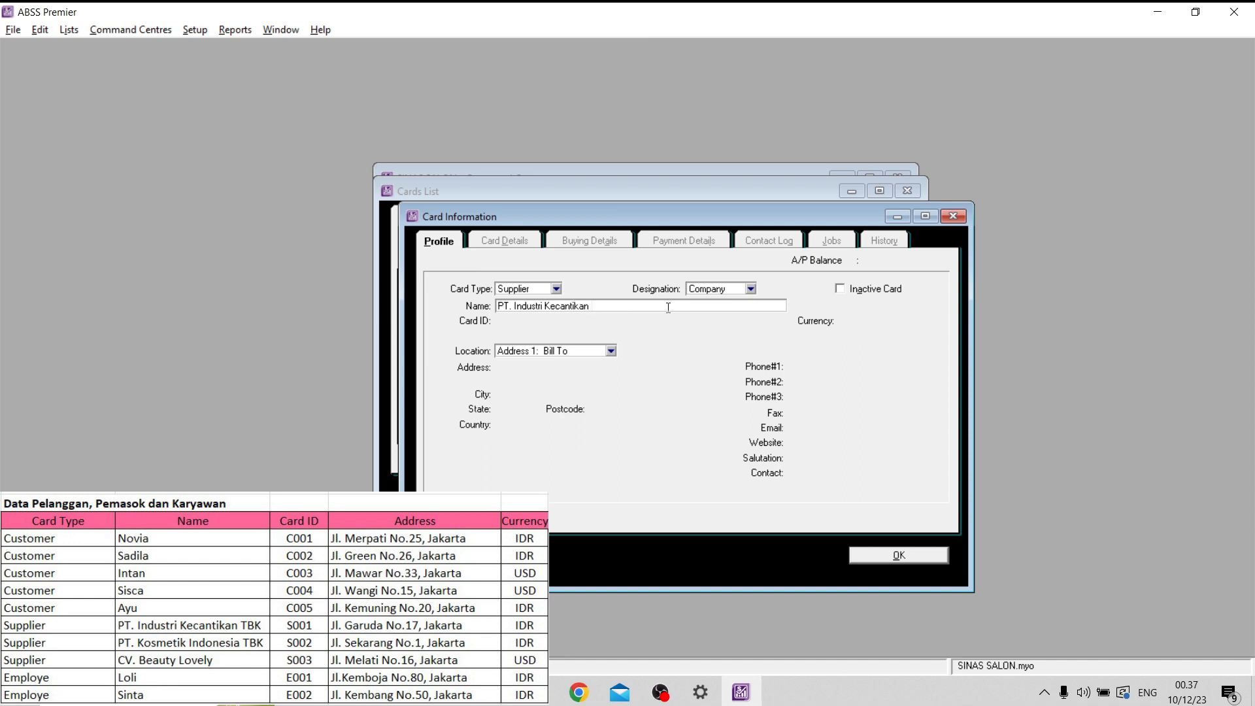
pyautogui.press('capslock')
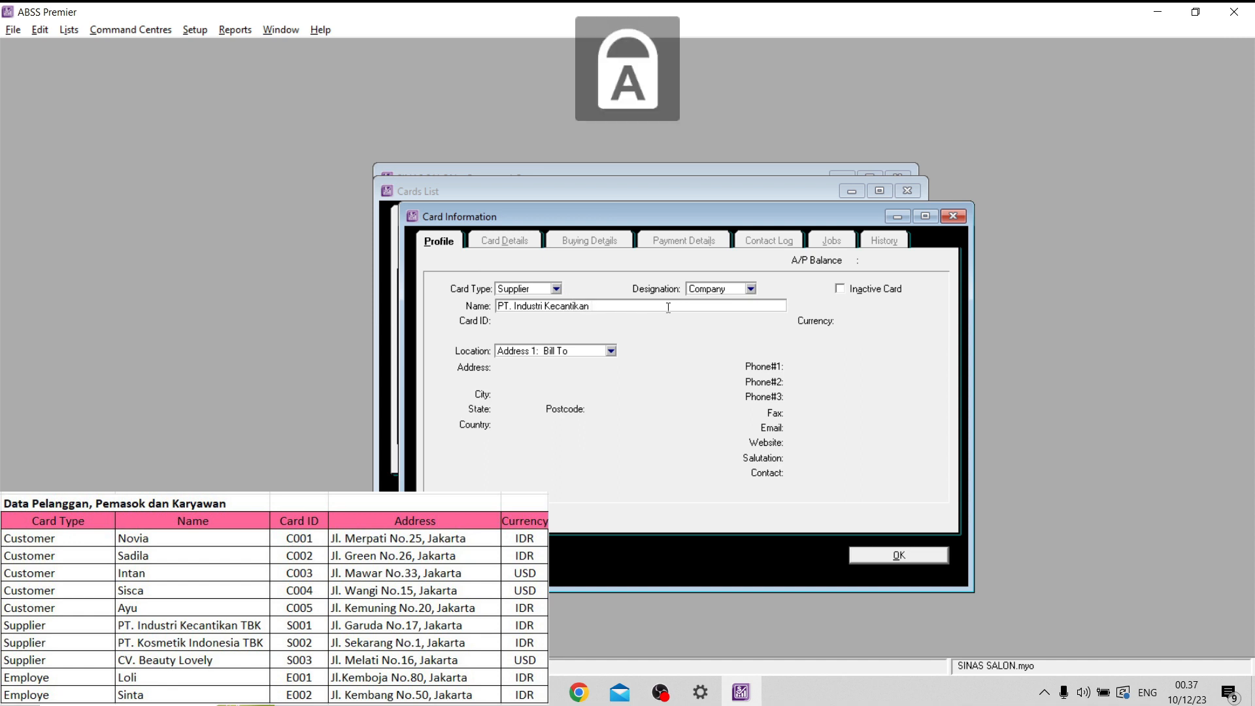
pyautogui.write('n TBK')
pyautogui.press('Tab')
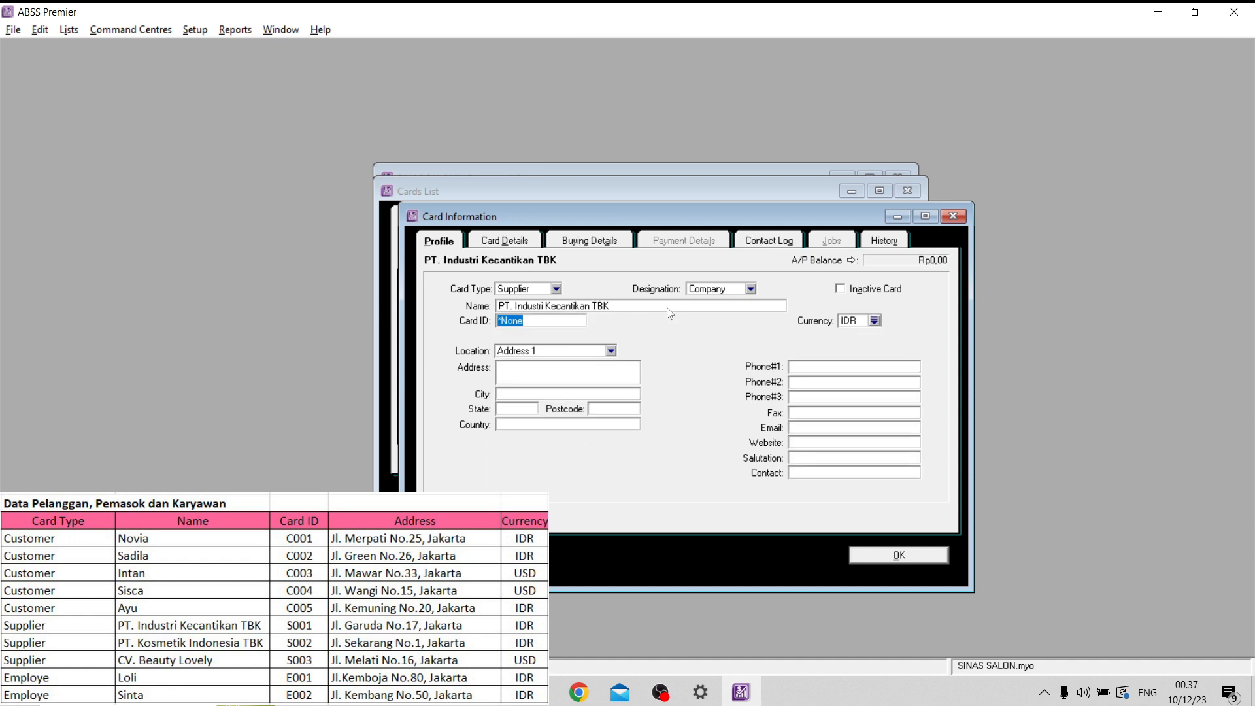
pyautogui.write('S001')
# - Fill in the street address and city of PT. Industri Kecantikan TBK
pyautogui.click(581, 370)
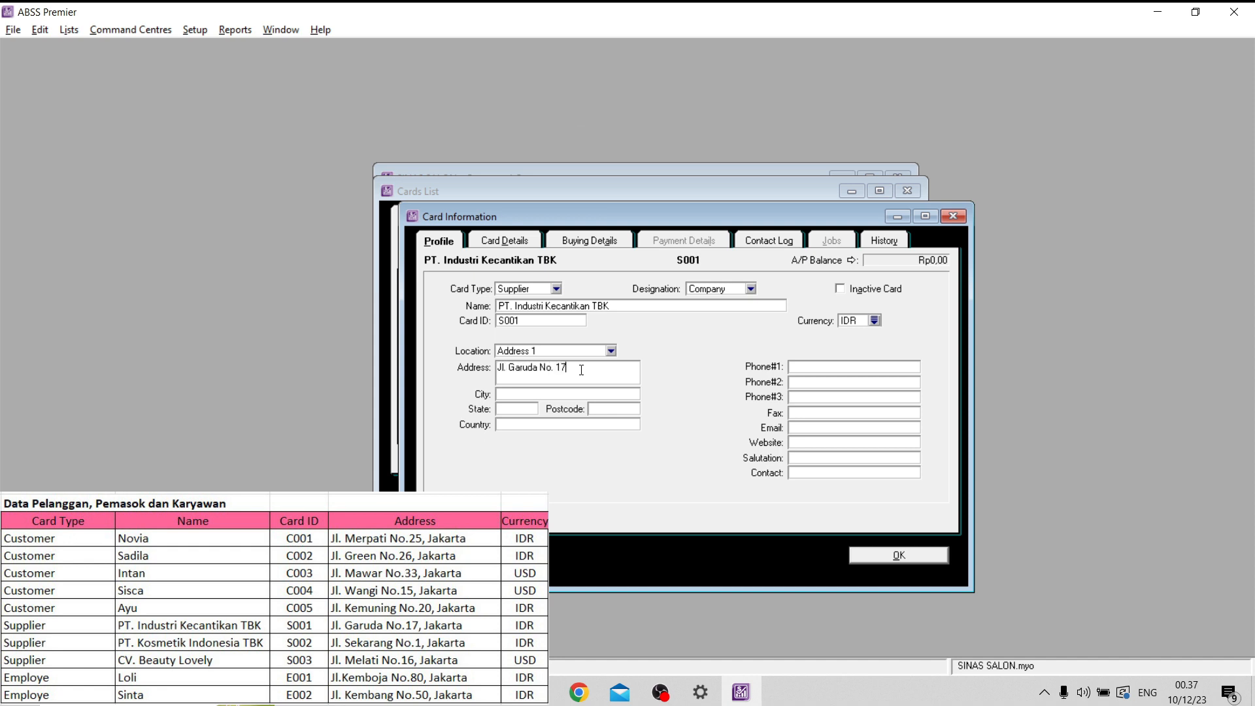
pyautogui.press('Tab')
# - Set the tax code of PT. Industri Kecantikan TBK to PPN in the buying details and save the card
pyautogui.click(589, 241)
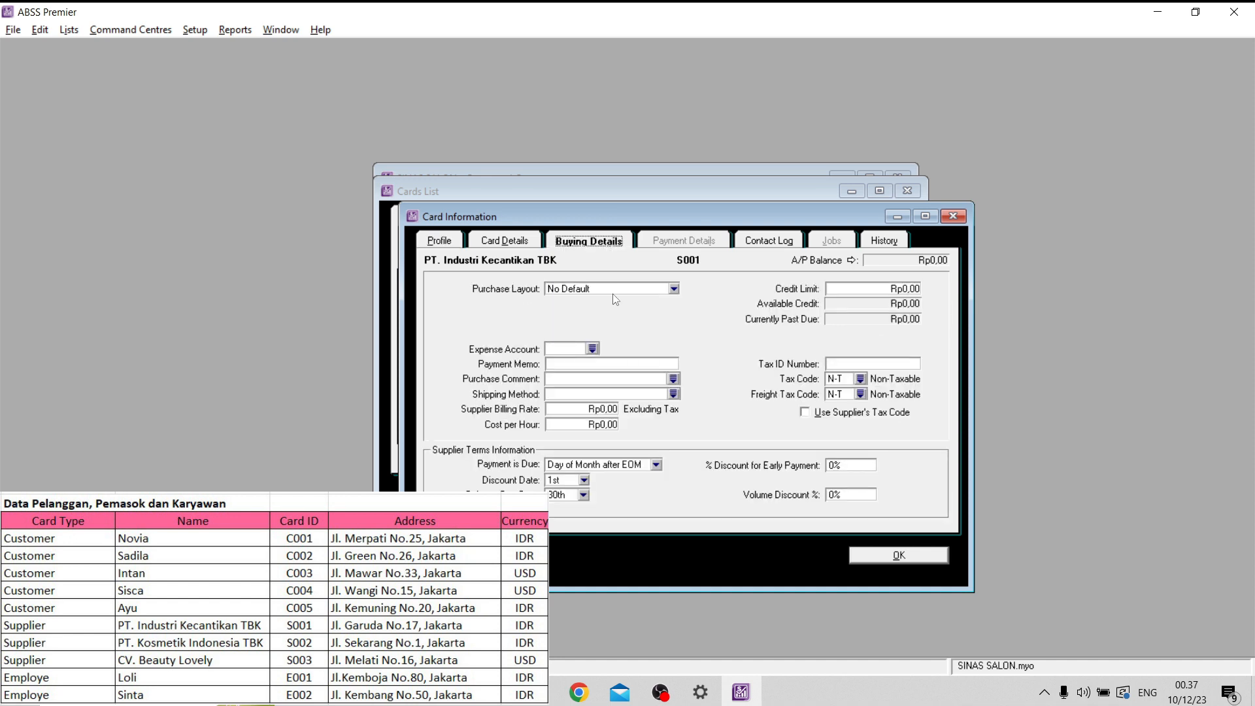
pyautogui.click(861, 379)
pyautogui.write('PPN')
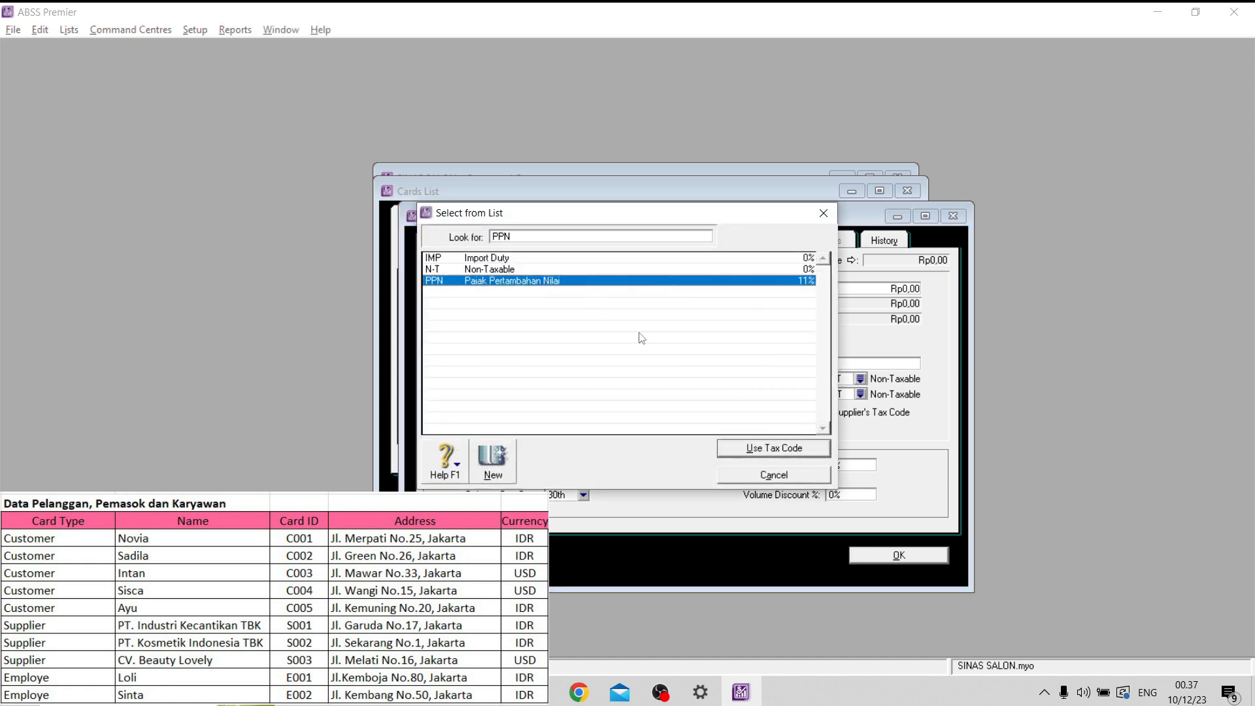
pyautogui.click(798, 447)
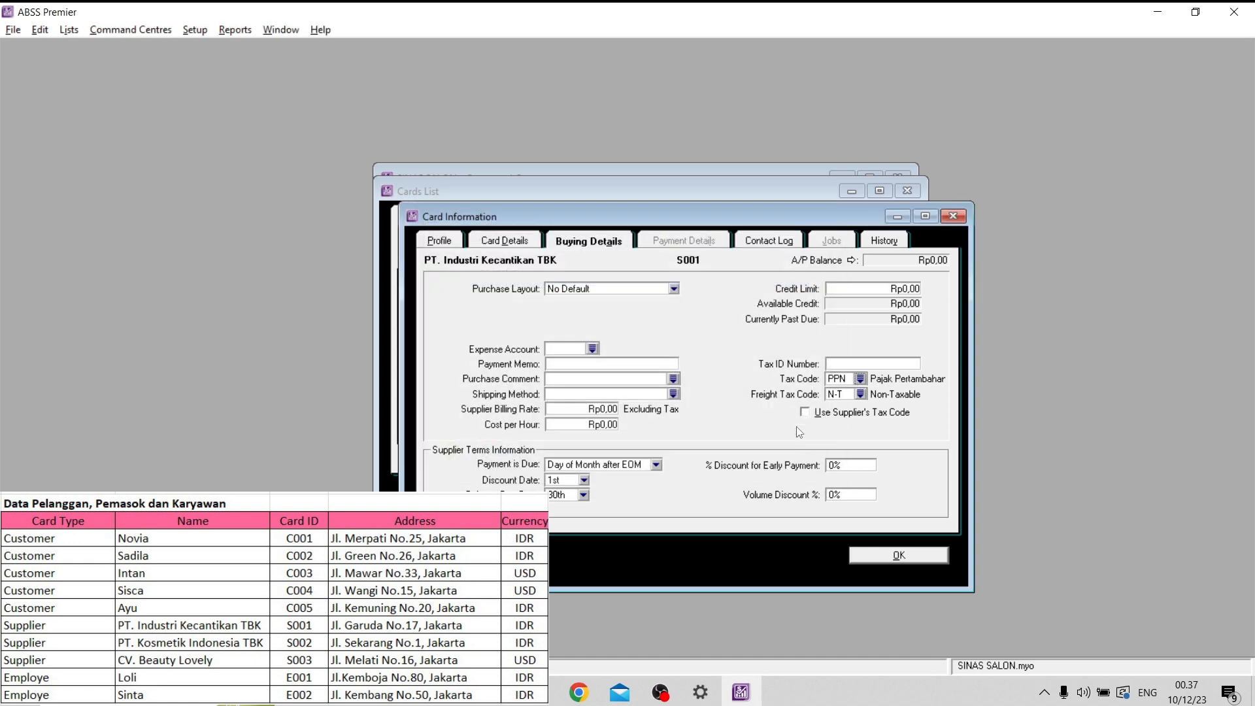
pyautogui.click(910, 560)
# - Create a supplier card named PT. Kosmetik Indonesia TBK with its listed card ID
pyautogui.click(518, 504)
pyautogui.press('capslock')
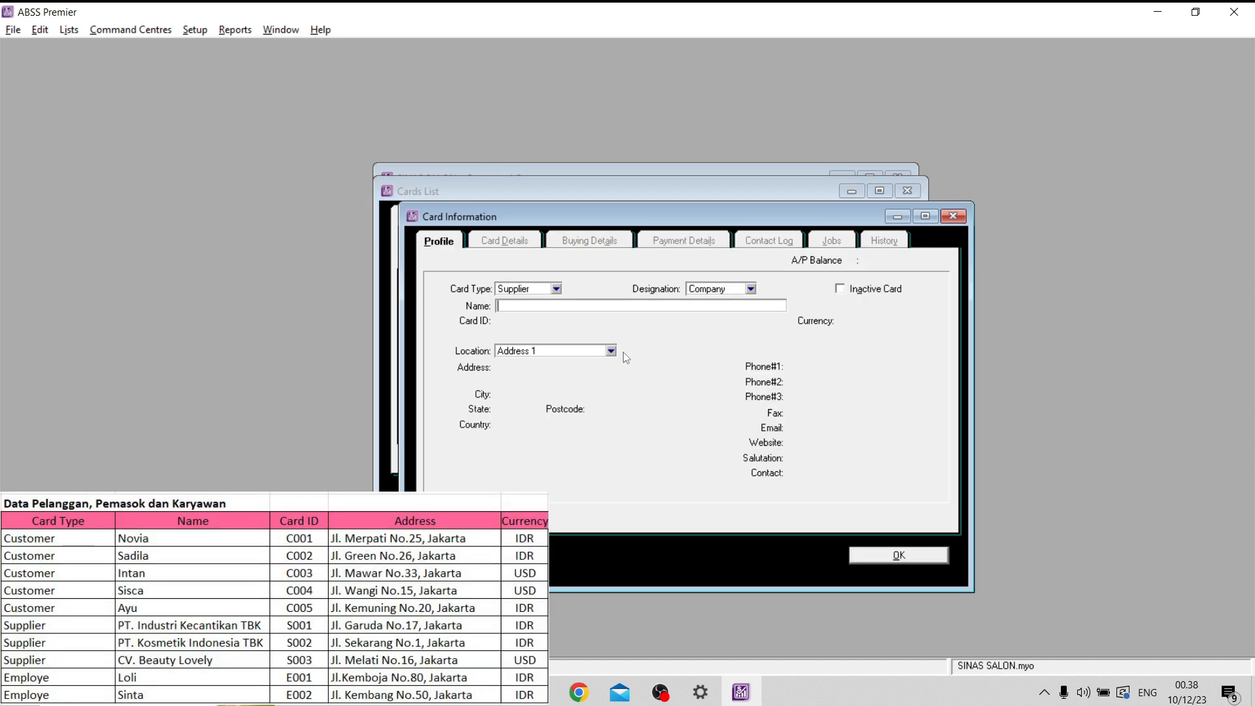
pyautogui.write('PT. Kosmetik Indonesia TBK')
pyautogui.press('Tab')
pyautogui.write('S002')
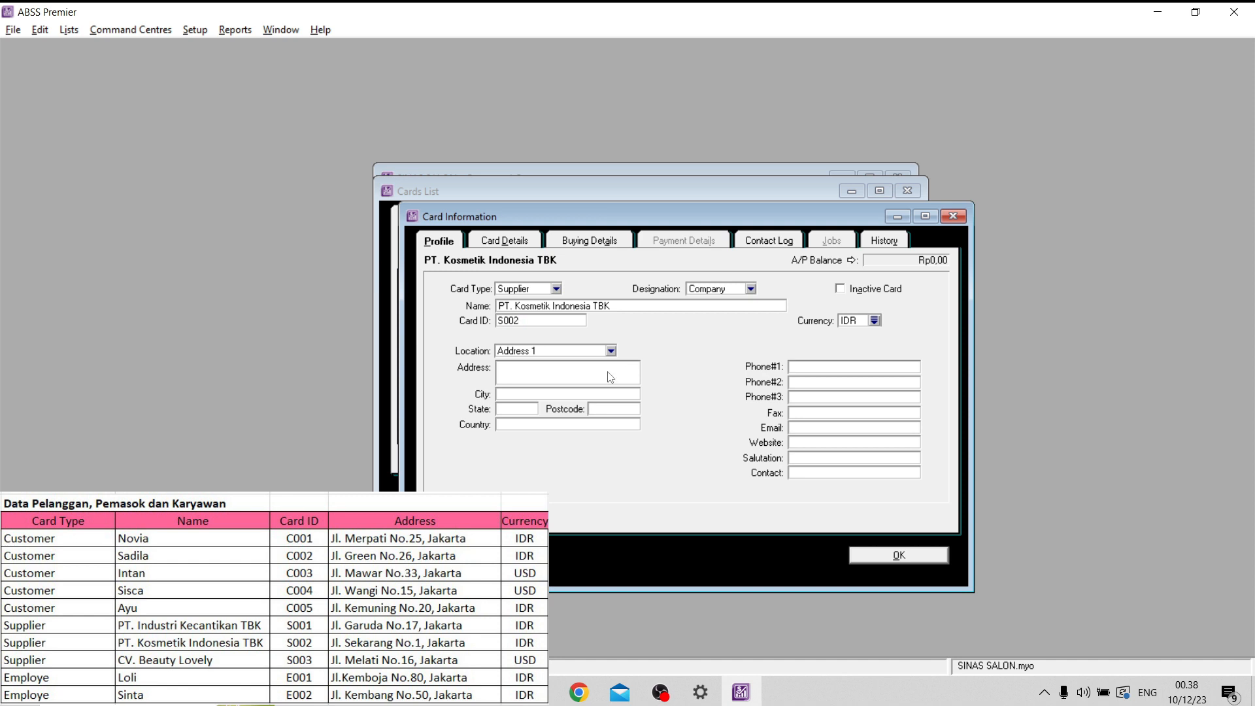
# - Fill in the street address and city of PT. Kosmetik Indonesia TBK
pyautogui.click(609, 370)
pyautogui.press('capslock')
pyautogui.click(595, 394)
pyautogui.press('capslock')
pyautogui.write('Jakarta')
# - Set the tax code of PT. Kosmetik Indonesia TBK to PPN in the buying details and save the card
pyautogui.click(565, 243)
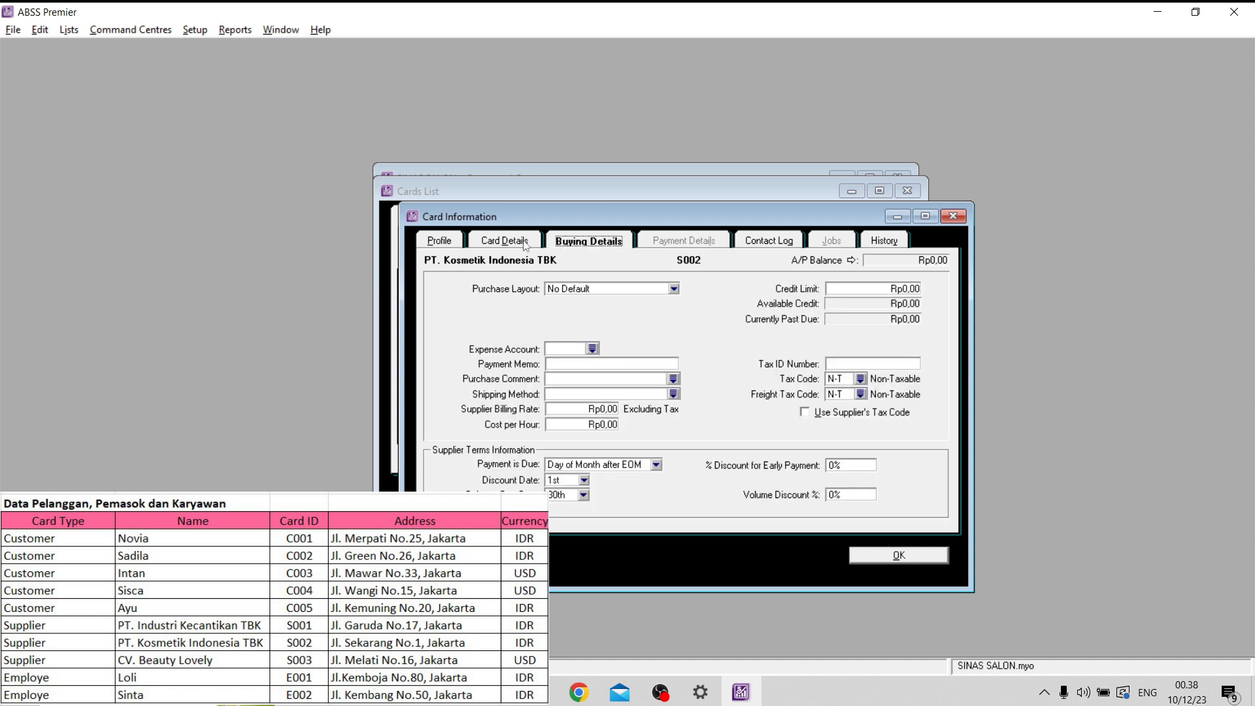
pyautogui.click(861, 380)
pyautogui.click(589, 281)
pyautogui.click(804, 449)
pyautogui.click(439, 242)
pyautogui.click(589, 241)
pyautogui.click(895, 551)
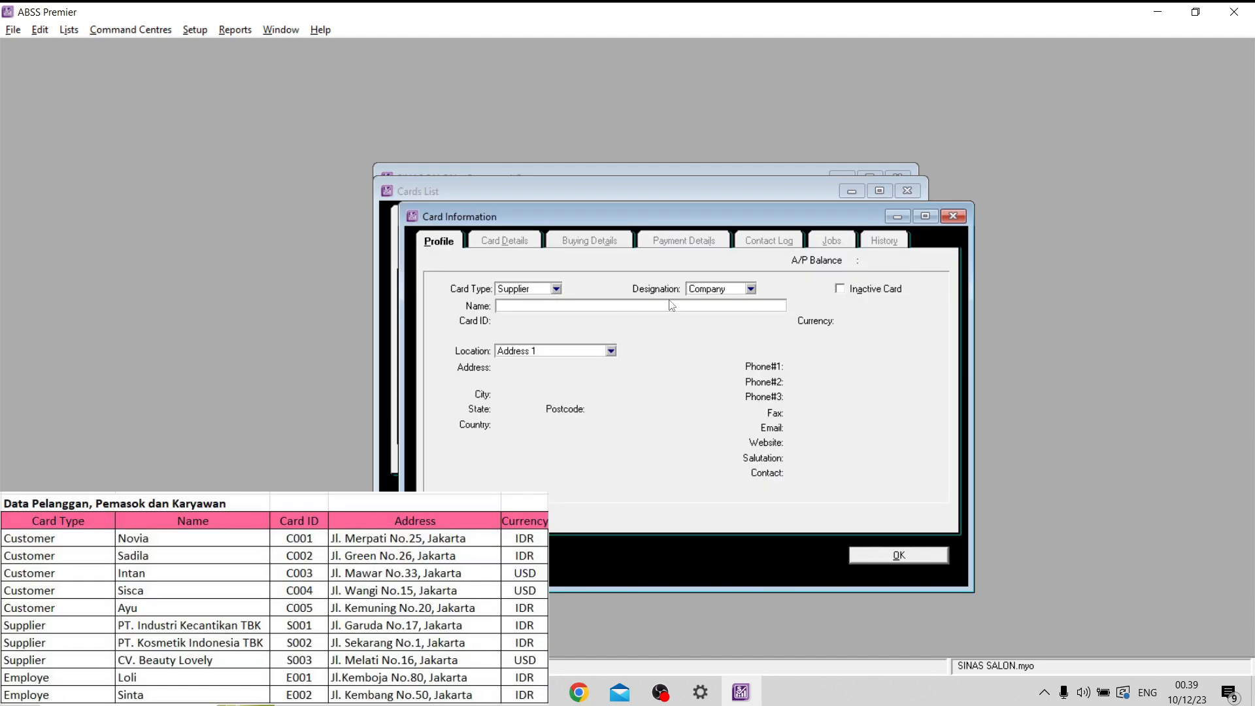
# - Create a supplier card named CV. Beauty Lovely with its listed card ID
pyautogui.press('capslock')
pyautogui.write('CV. B')
pyautogui.press('capslock')
pyautogui.write('auty')
pyautogui.press('capslock')
pyautogui.write('L')
pyautogui.press('capslock')
pyautogui.write('ov')
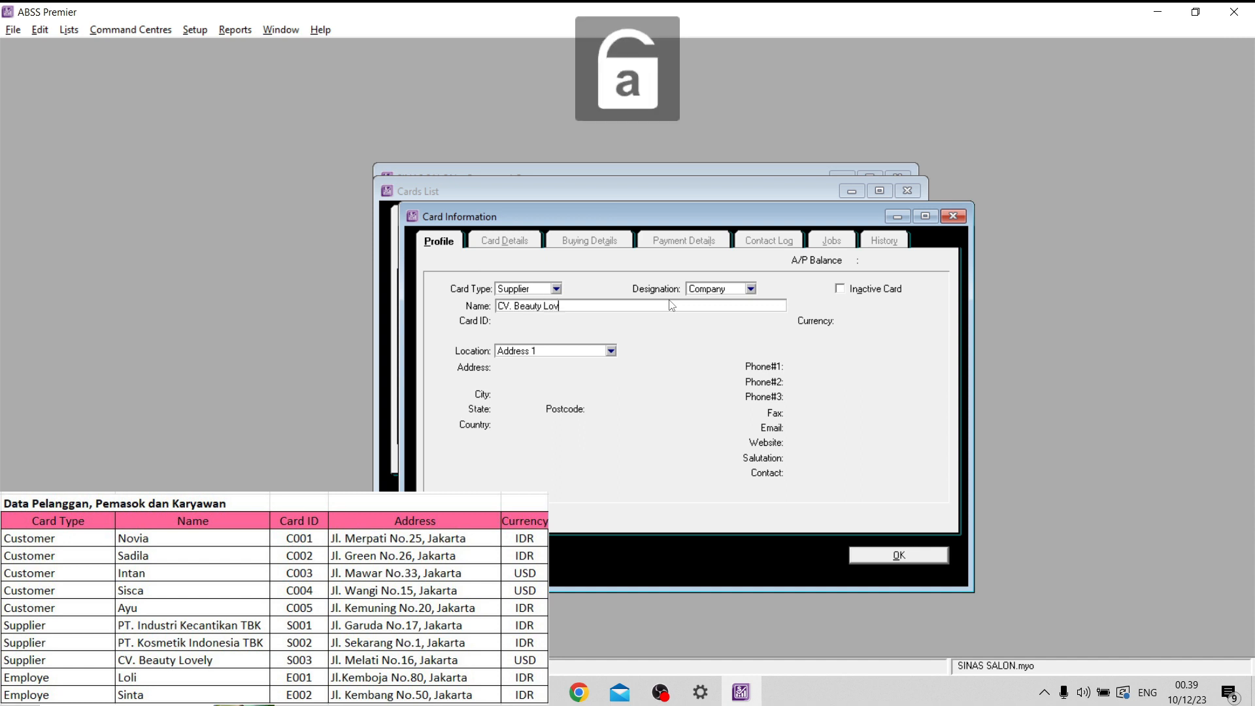
pyautogui.write('ely')
pyautogui.press('Tab')
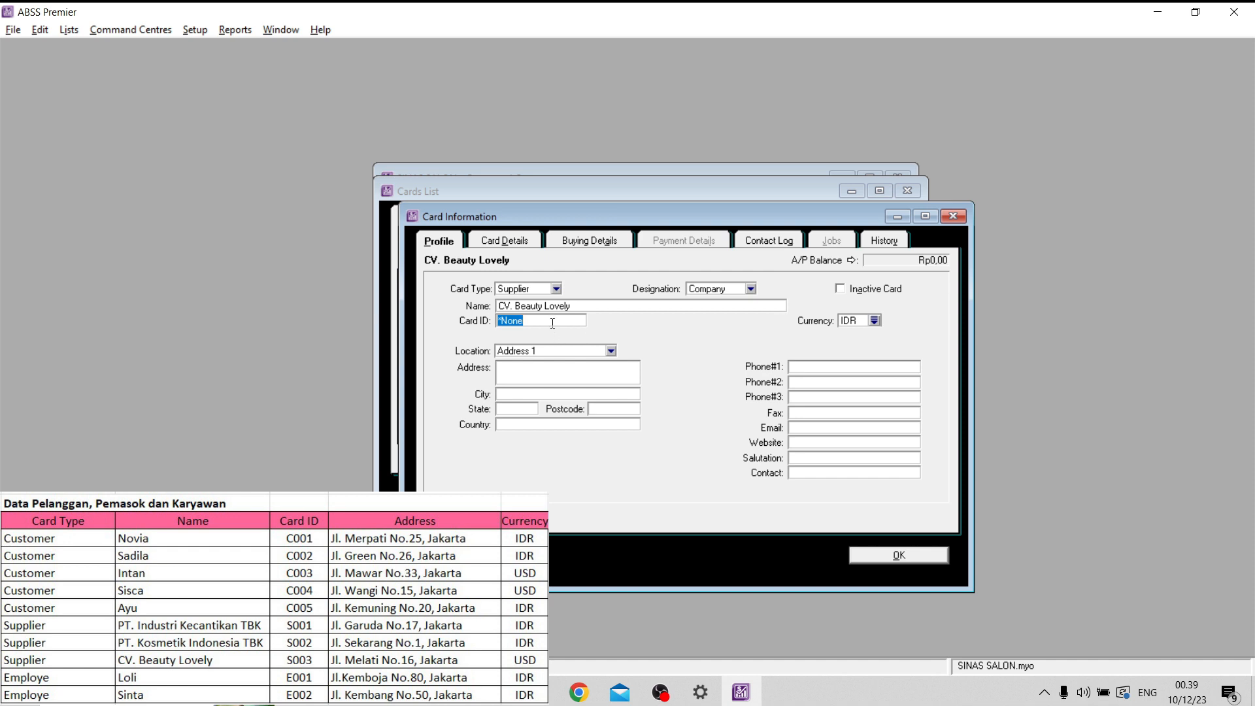
pyautogui.press('capslock')
pyautogui.write('S003')
# - Change the card currency of CV. Beauty Lovely to USD
pyautogui.click(875, 320)
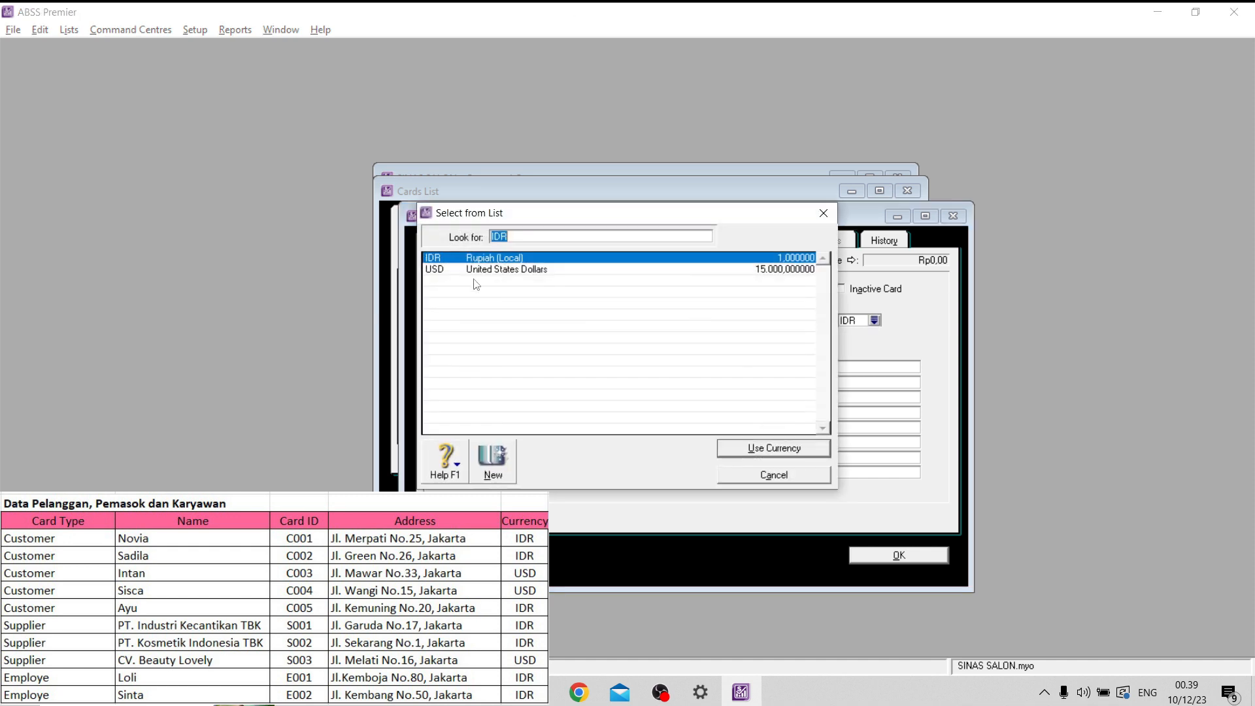
pyautogui.write('USD')
pyautogui.click(771, 448)
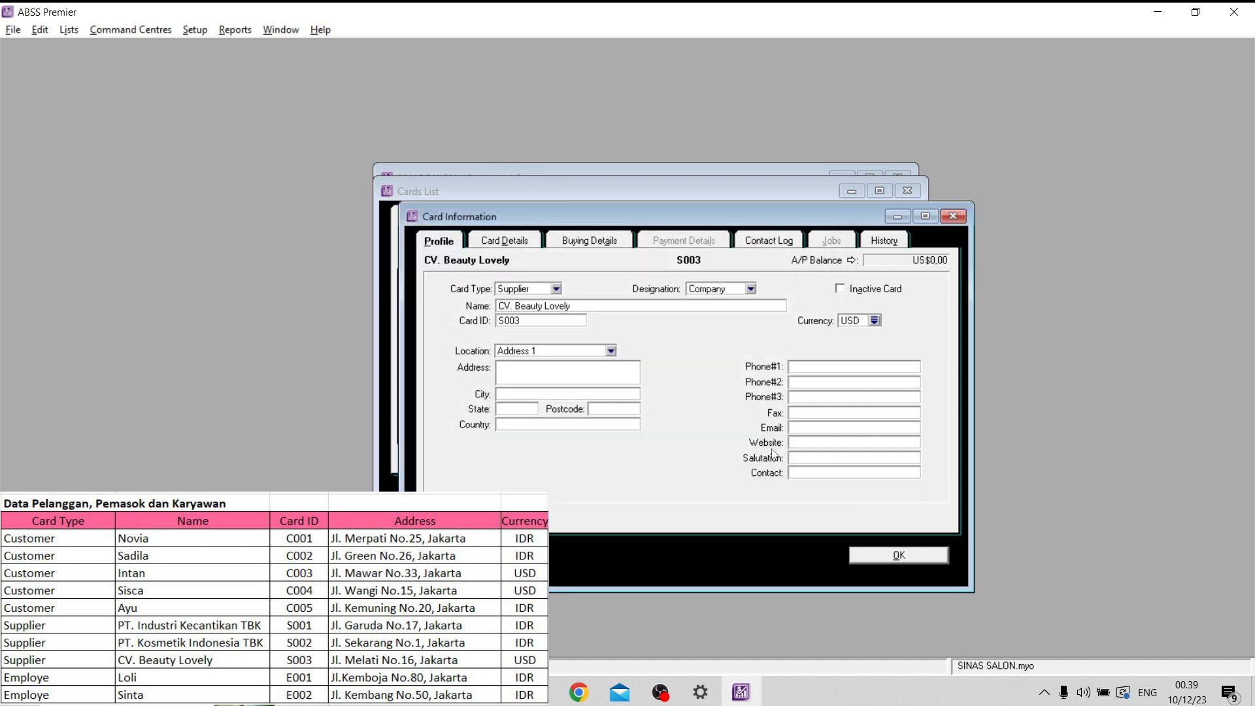
# - Set the tax code of CV. Beauty Lovely to PPN in the buying details
pyautogui.click(551, 367)
pyautogui.click(592, 242)
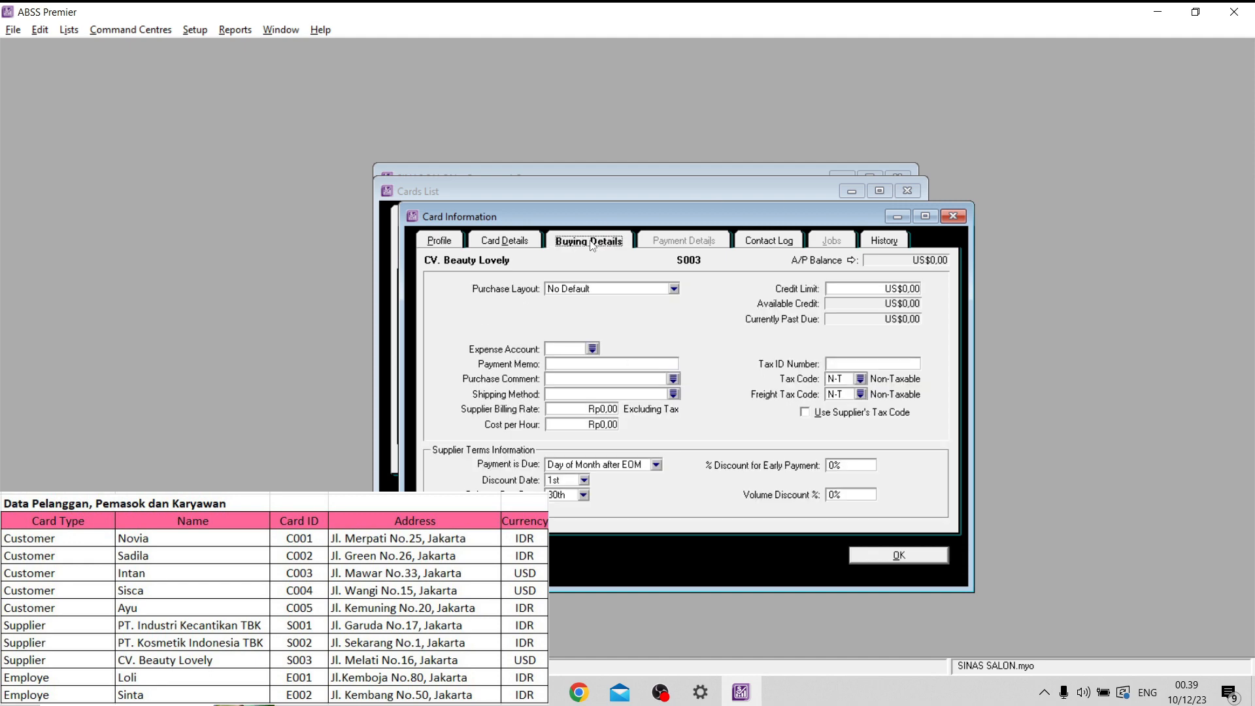
pyautogui.click(861, 379)
pyautogui.click(575, 281)
pyautogui.click(778, 444)
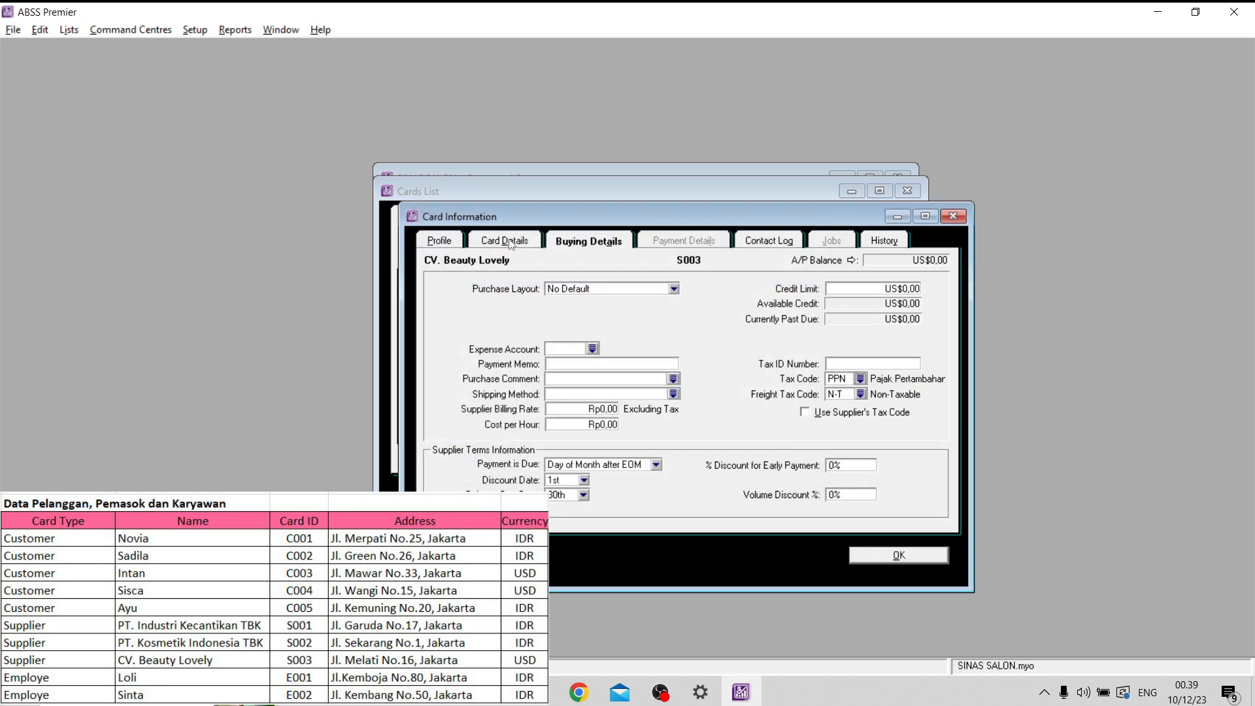
# - Fill in the street address and city of CV. Beauty Lovely, check its buying details and save the card
pyautogui.click(439, 241)
pyautogui.click(577, 370)
pyautogui.press('capslock')
pyautogui.press('BackSpace')
pyautogui.press('BackSpace')
pyautogui.press('capslock')
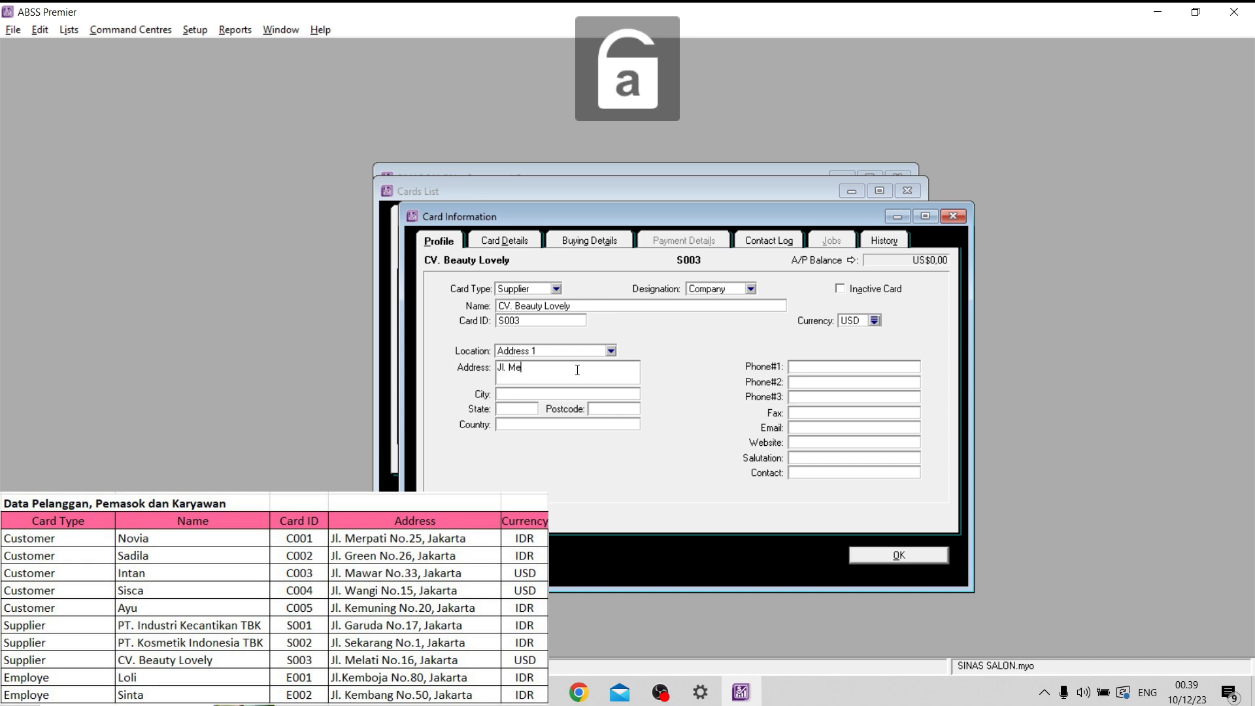
pyautogui.press('Tab')
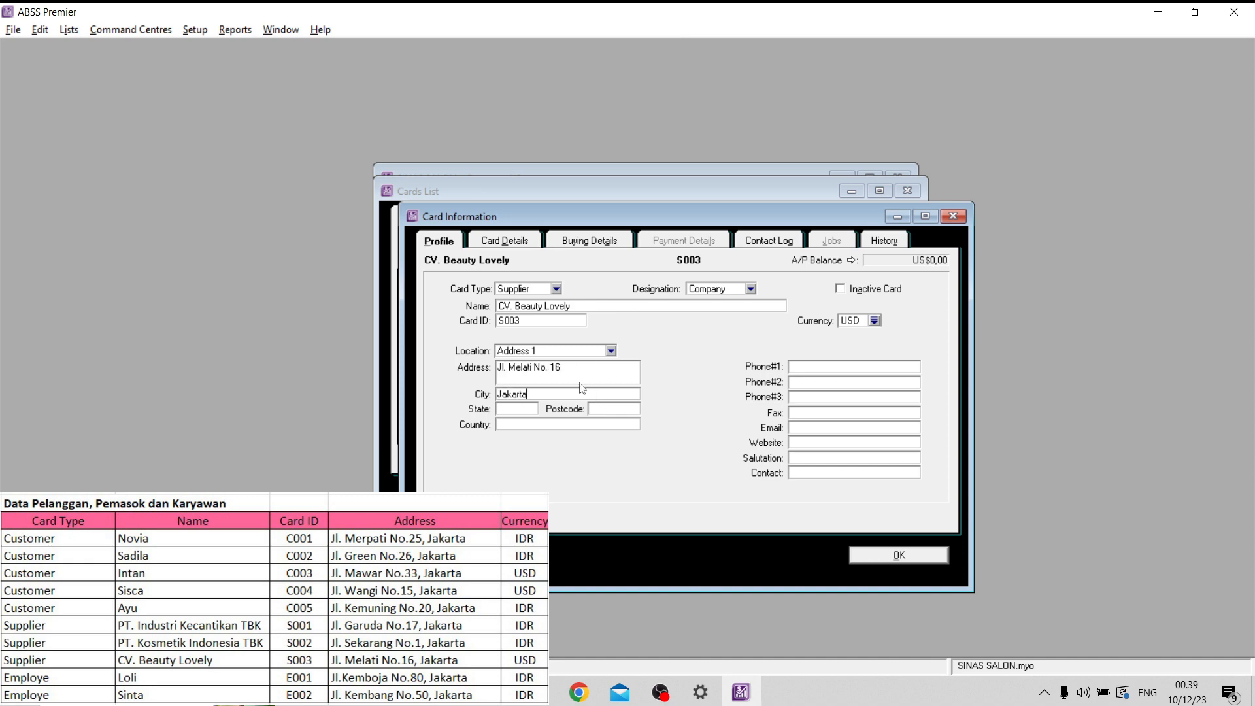
pyautogui.click(590, 241)
pyautogui.click(870, 555)
# - Create an employee card with the first listed employee's last name and card ID
pyautogui.click(515, 504)
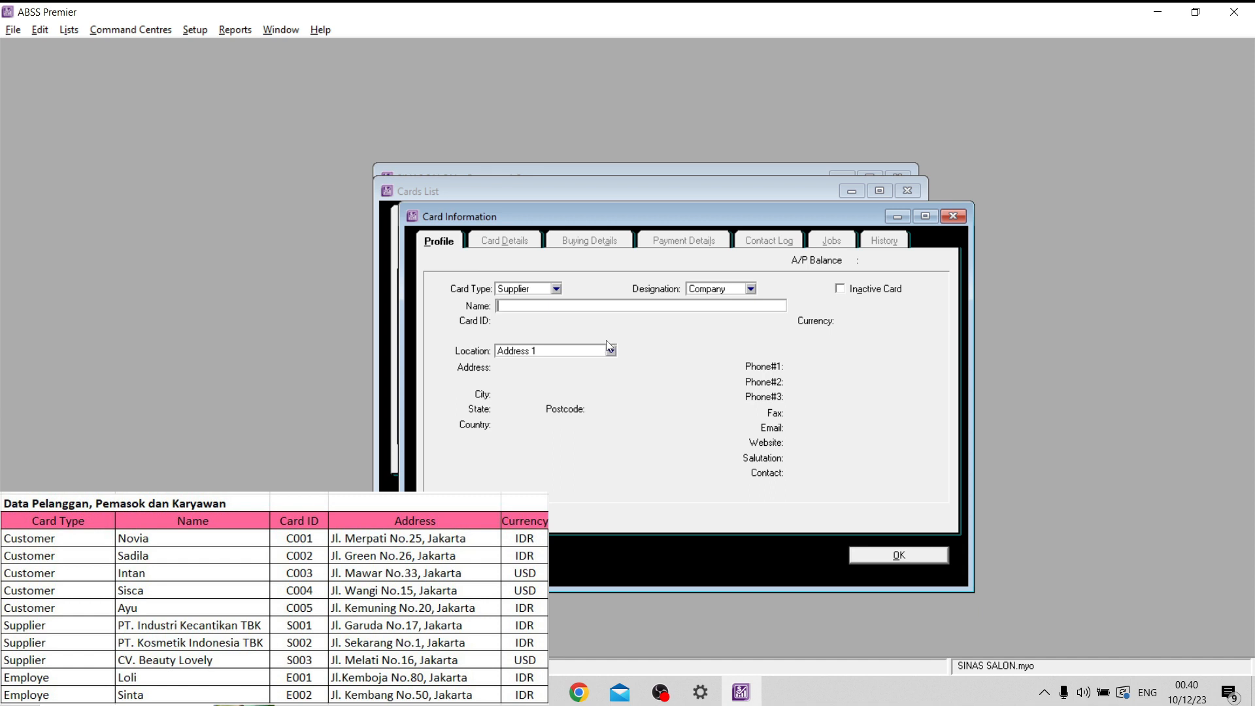
pyautogui.click(556, 289)
pyautogui.click(531, 326)
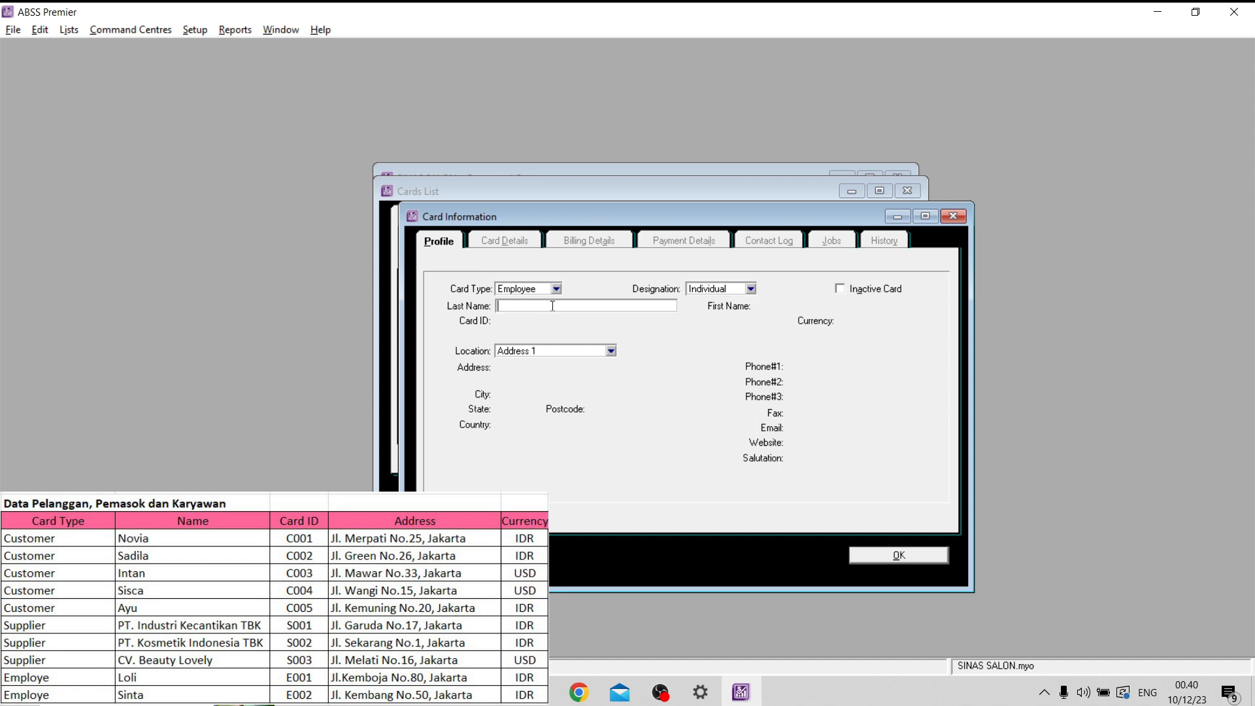
pyautogui.write('L')
pyautogui.press('capslock')
pyautogui.write('oli')
pyautogui.press('Tab')
pyautogui.press('capslock')
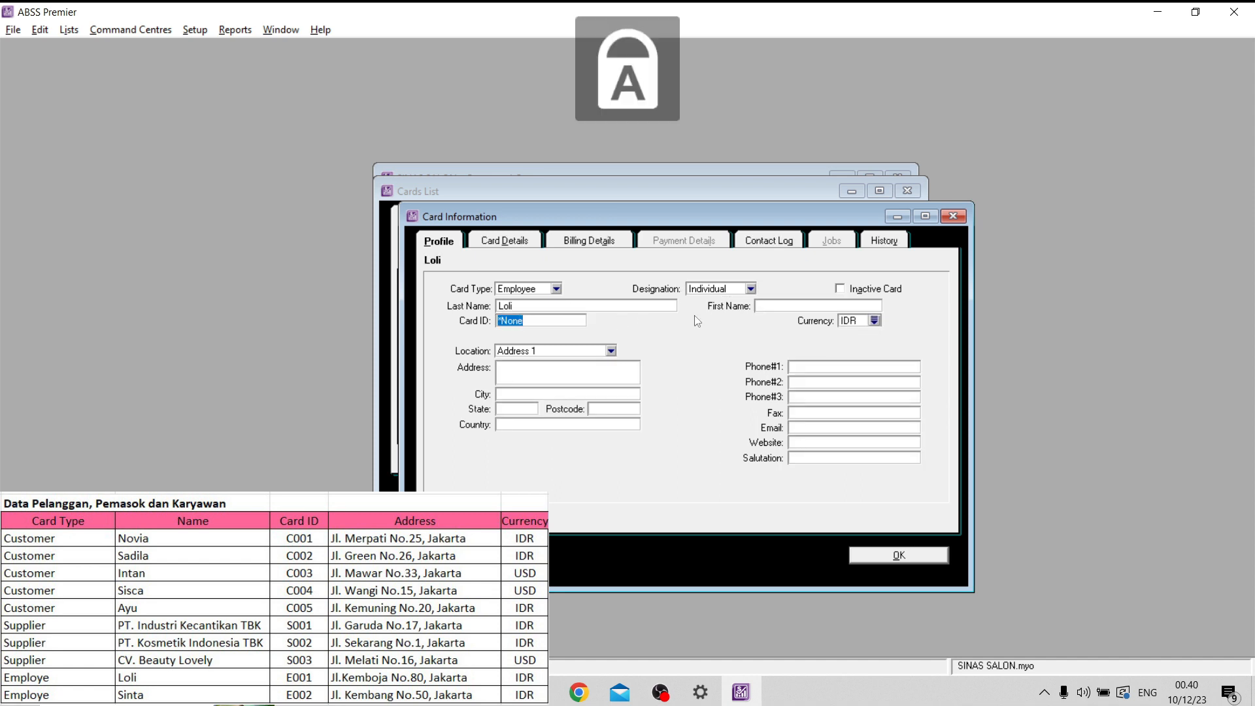
pyautogui.write('E001')
# - Fill in the street address and city on the first employee's card
pyautogui.press('Tab')
pyautogui.press('capslock')
pyautogui.press('capslock')
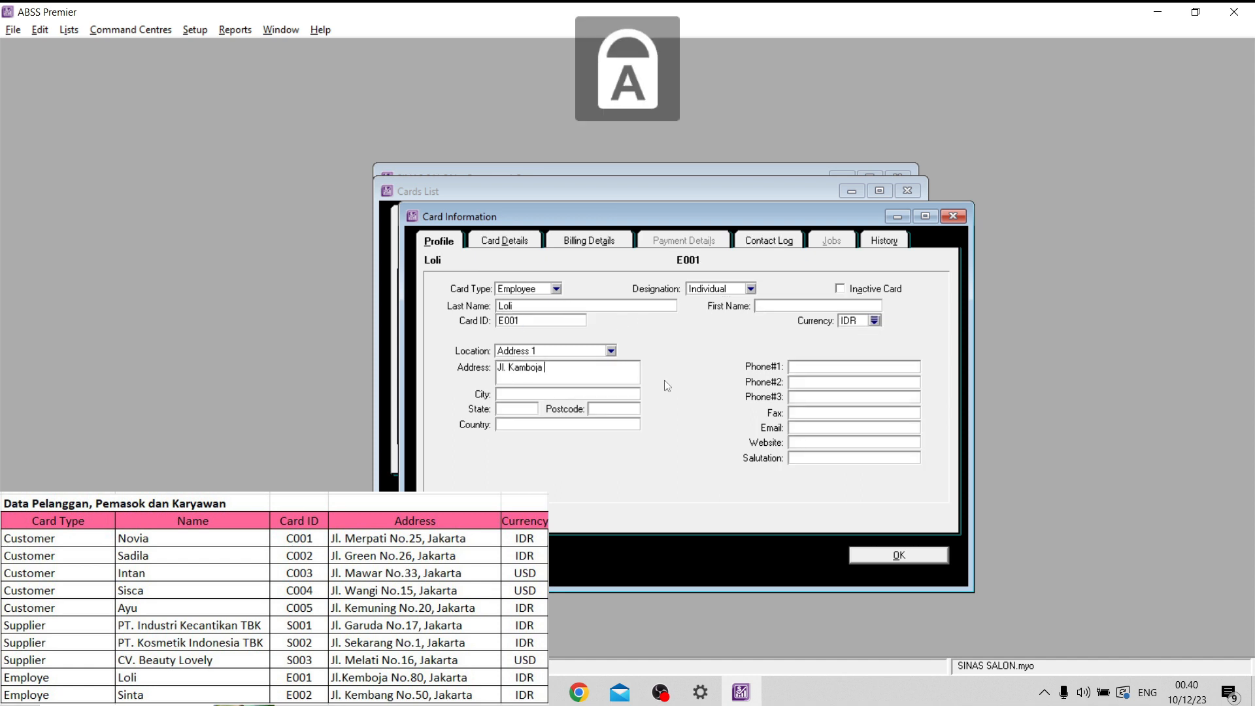
pyautogui.press('capslock')
pyautogui.click(627, 391)
pyautogui.press('capslock')
pyautogui.write('J')
pyautogui.press('capslock')
pyautogui.write('akarta')
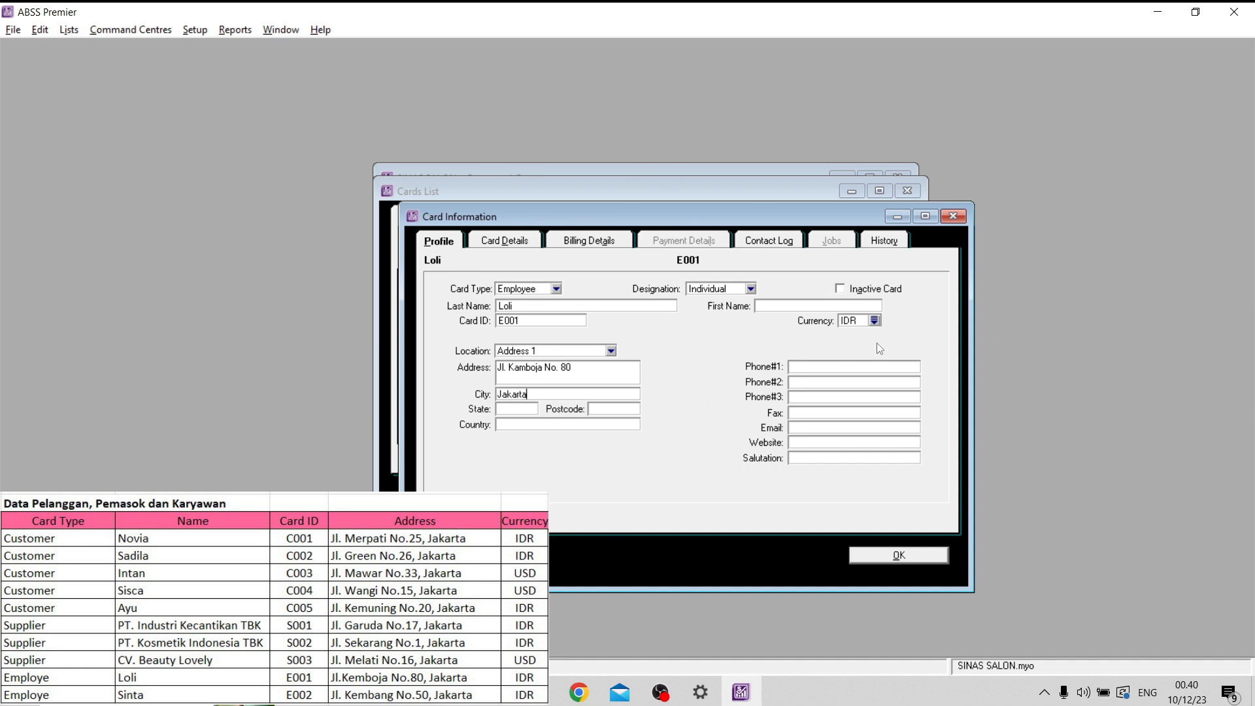
# - Check the first employee's billing details and save the card
pyautogui.click(576, 244)
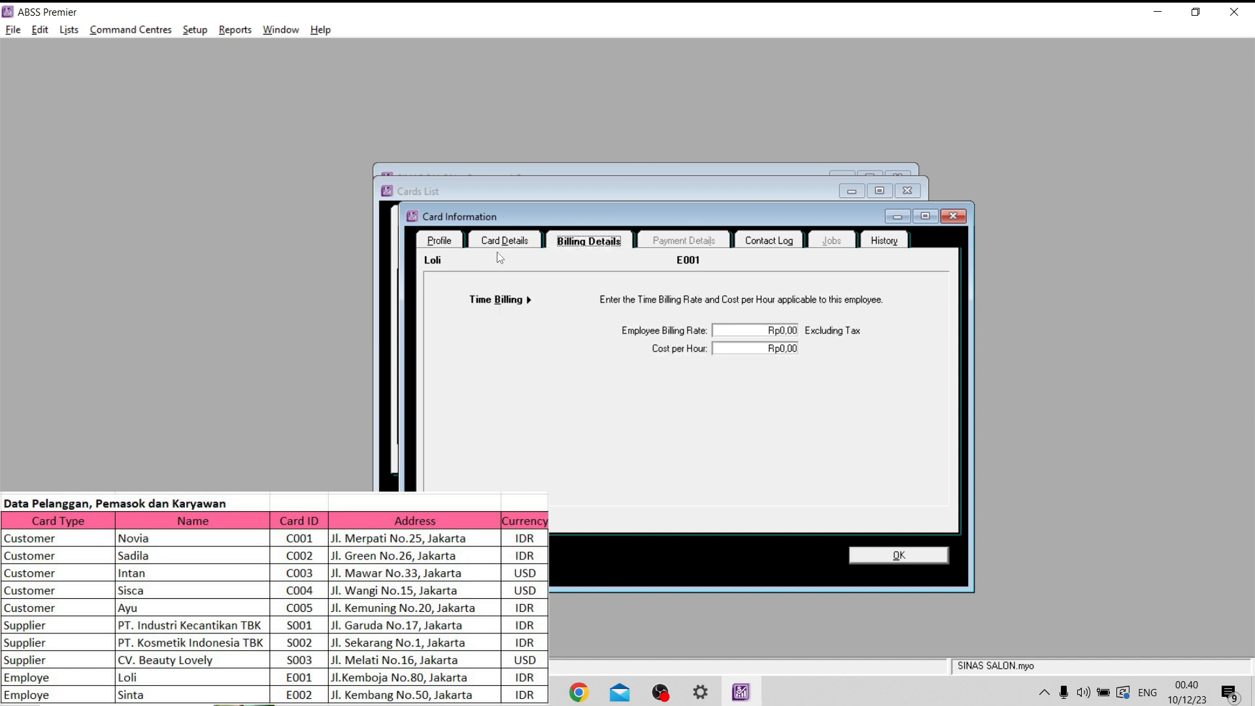
pyautogui.click(444, 240)
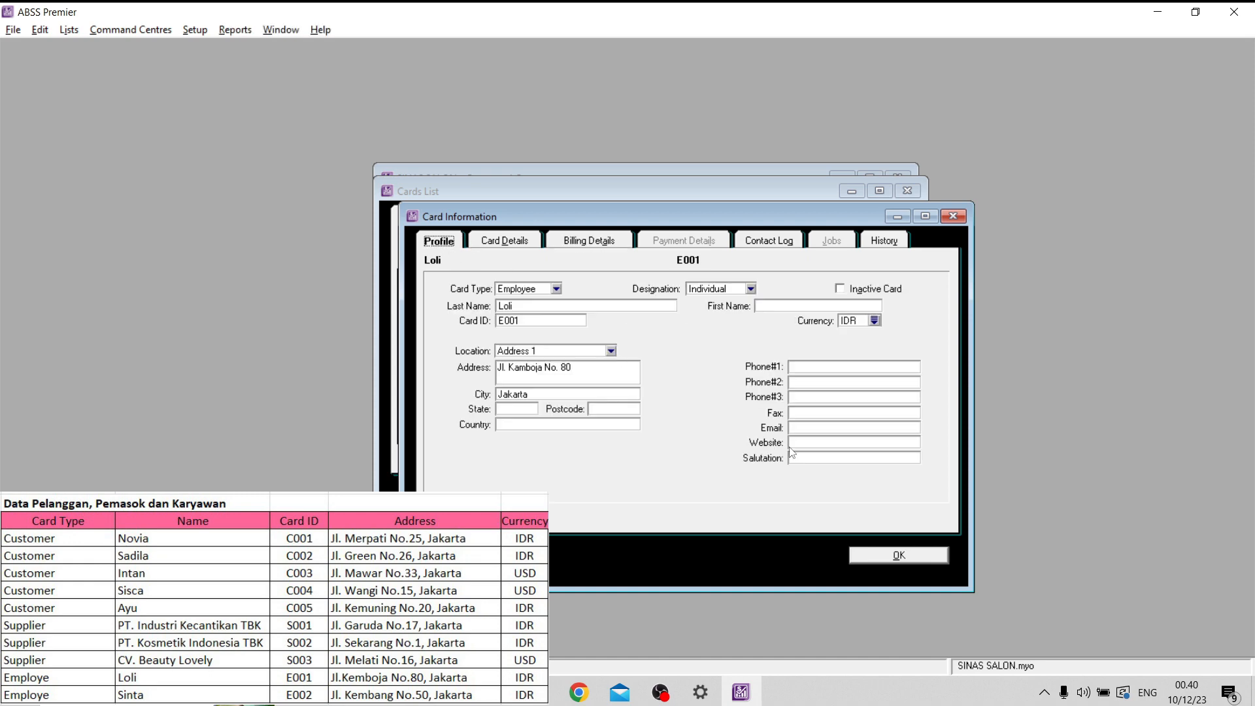
pyautogui.click(890, 556)
pyautogui.press('capslock')
pyautogui.write('E002')
pyautogui.press('Tab')
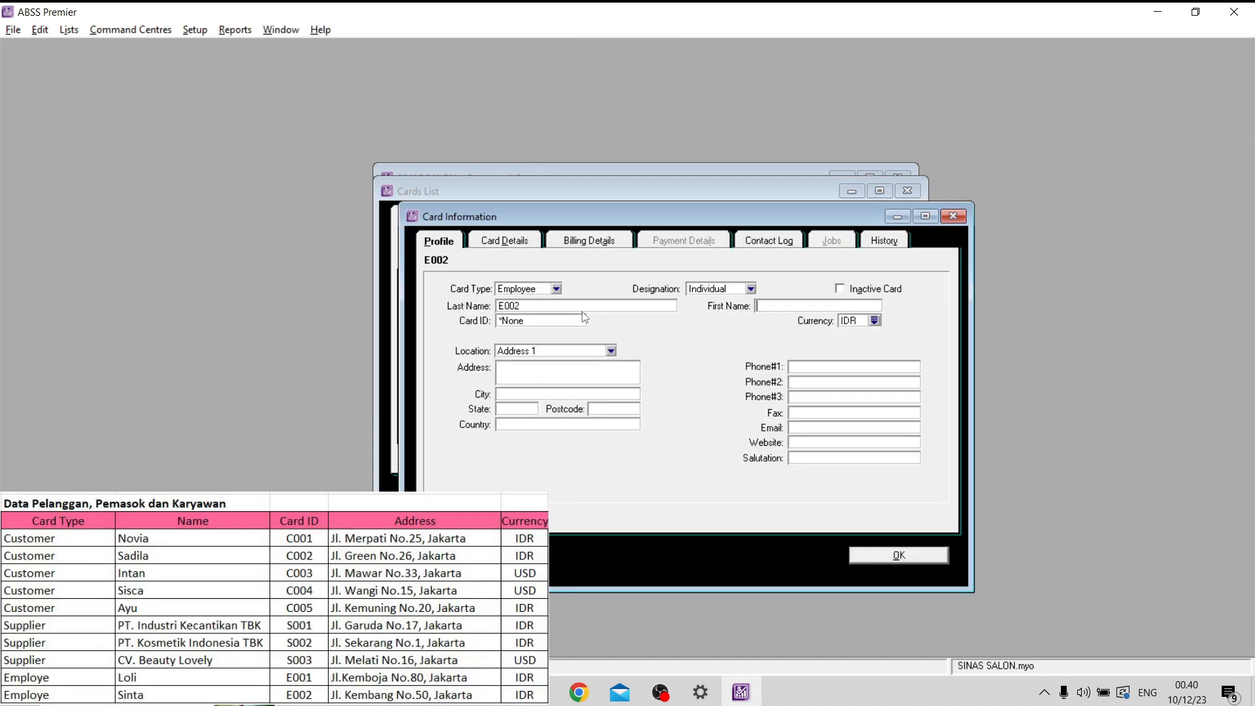
# - Enter the second listed employee's last name and card ID on the new employee card
pyautogui.doubleClick(583, 307)
pyautogui.write('S')
pyautogui.press('capslock')
pyautogui.write('inta')
pyautogui.press('Tab')
pyautogui.press('BackSpace')
pyautogui.press('capslock')
pyautogui.write('E002')
# - Fill in the second employee's street address, keeping the city out of the address field
pyautogui.click(534, 367)
pyautogui.press('capslock')
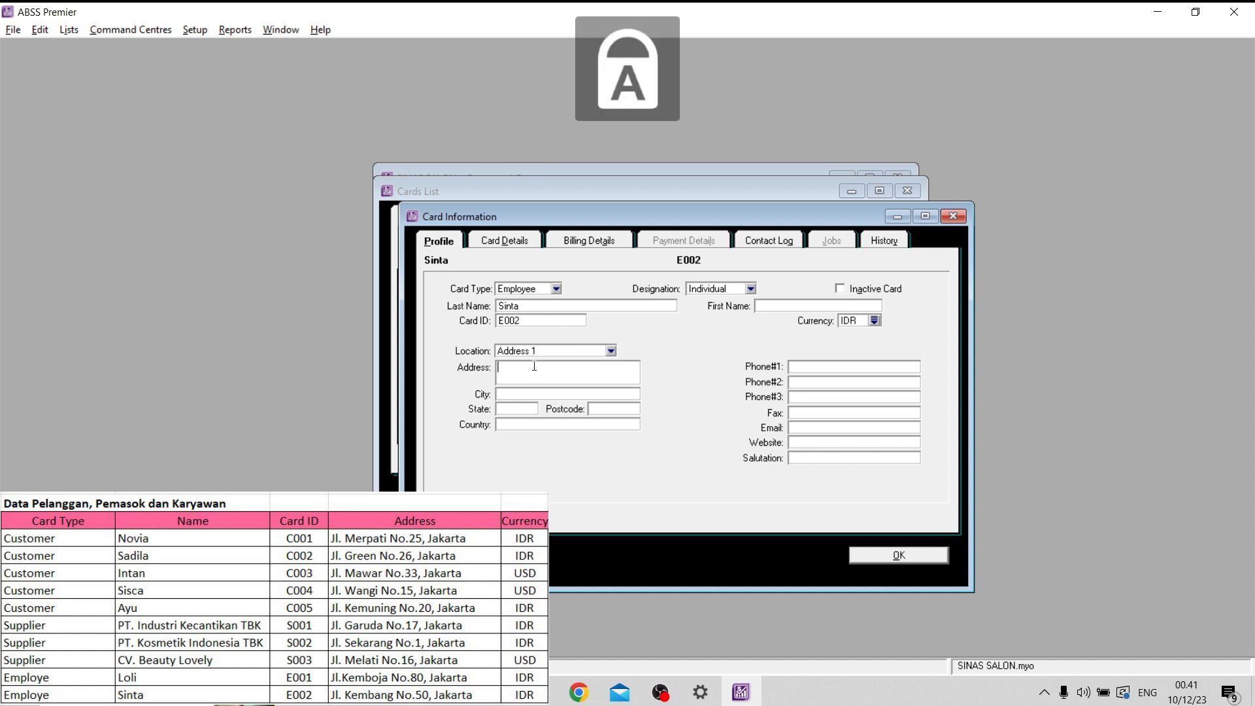
pyautogui.press('capslock')
pyautogui.press('capslock')
pyautogui.press('capslock')
pyautogui.press('capslock')
pyautogui.press('capslock')
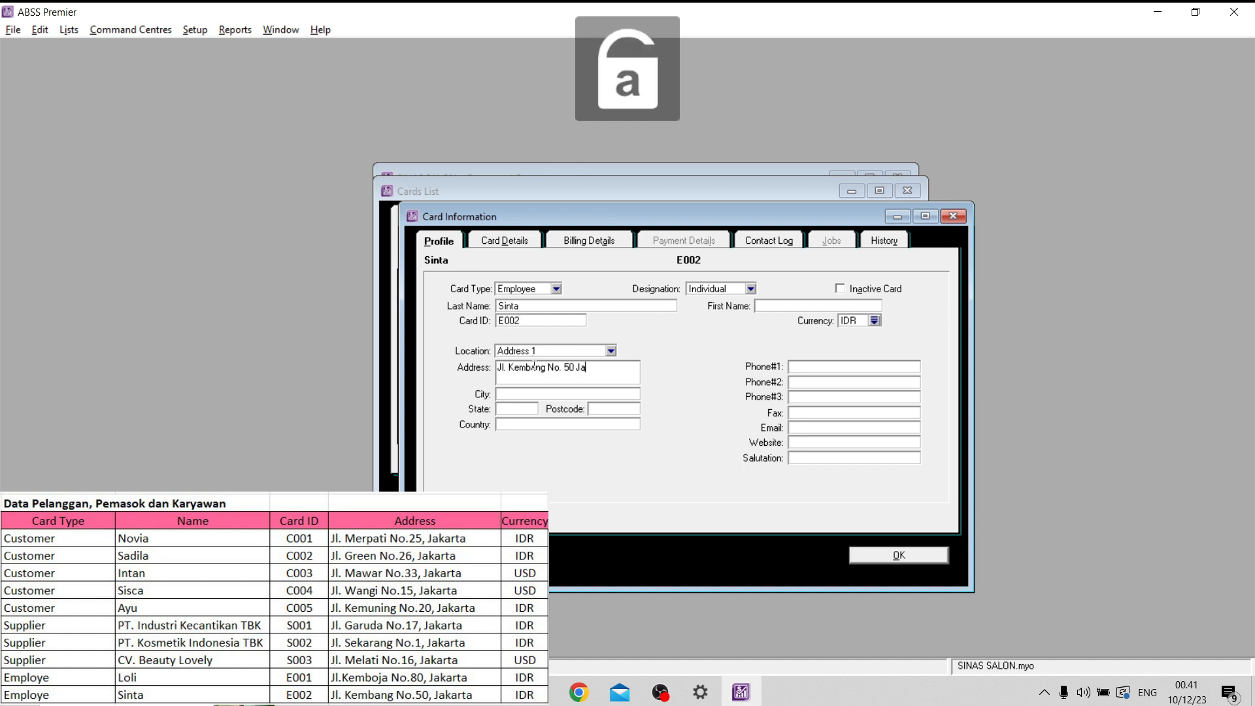
pyautogui.moveTo(575, 368); pyautogui.dragTo(614, 368)
pyautogui.press('BackSpace')
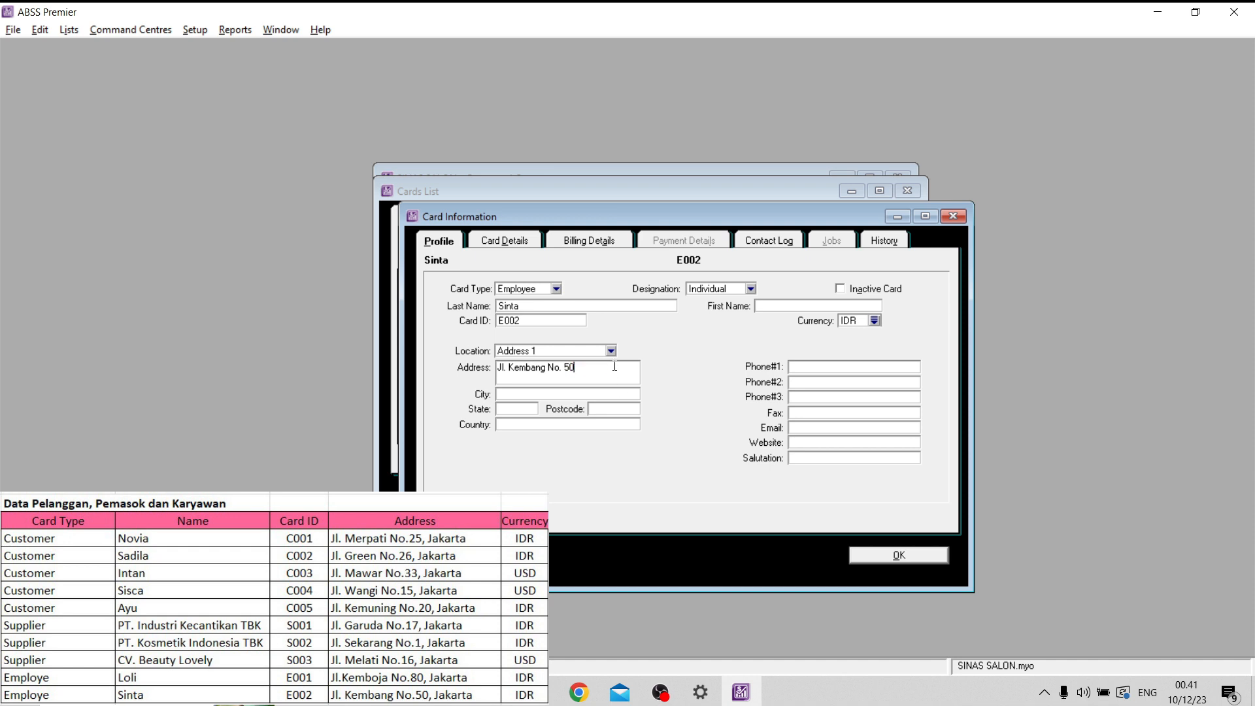
# - Fill in the second employee's city and save the card
pyautogui.click(584, 396)
pyautogui.press('capslock')
pyautogui.write('J')
pyautogui.press('capslock')
pyautogui.write('akarta')
pyautogui.click(914, 558)
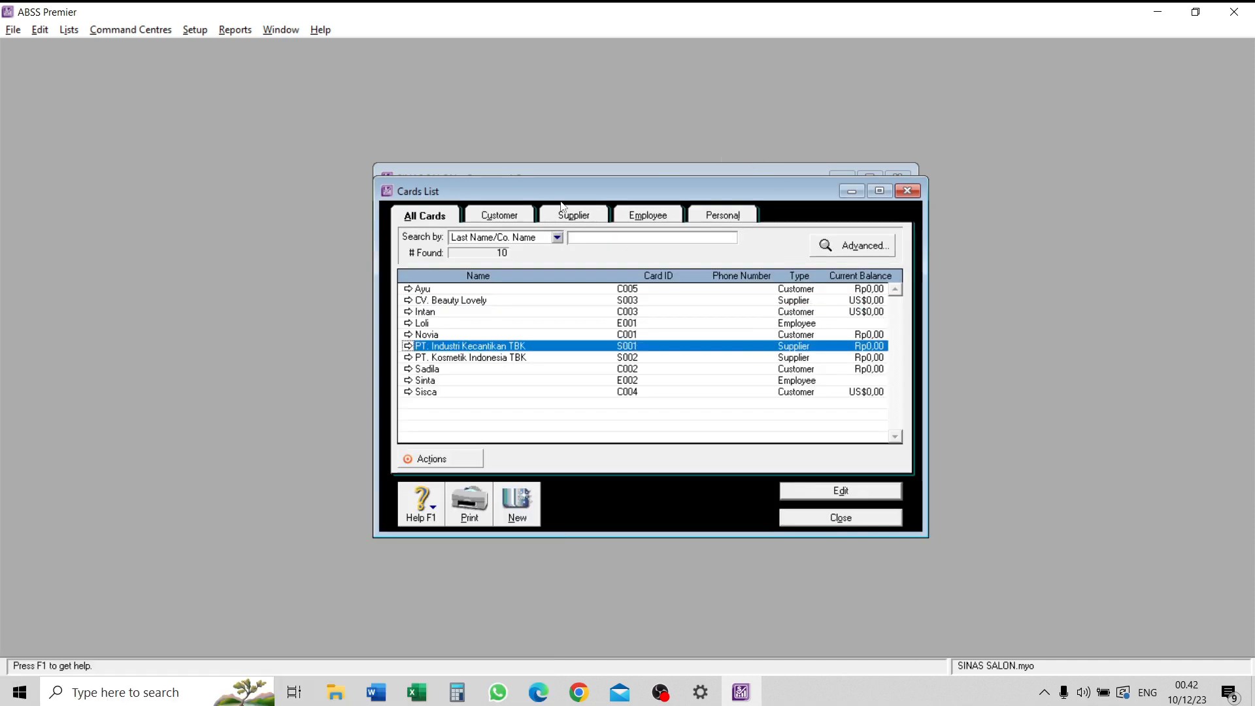
# - Review the customer, supplier and employee cards with their balance currencies, and close the cards list
pyautogui.click(495, 222)
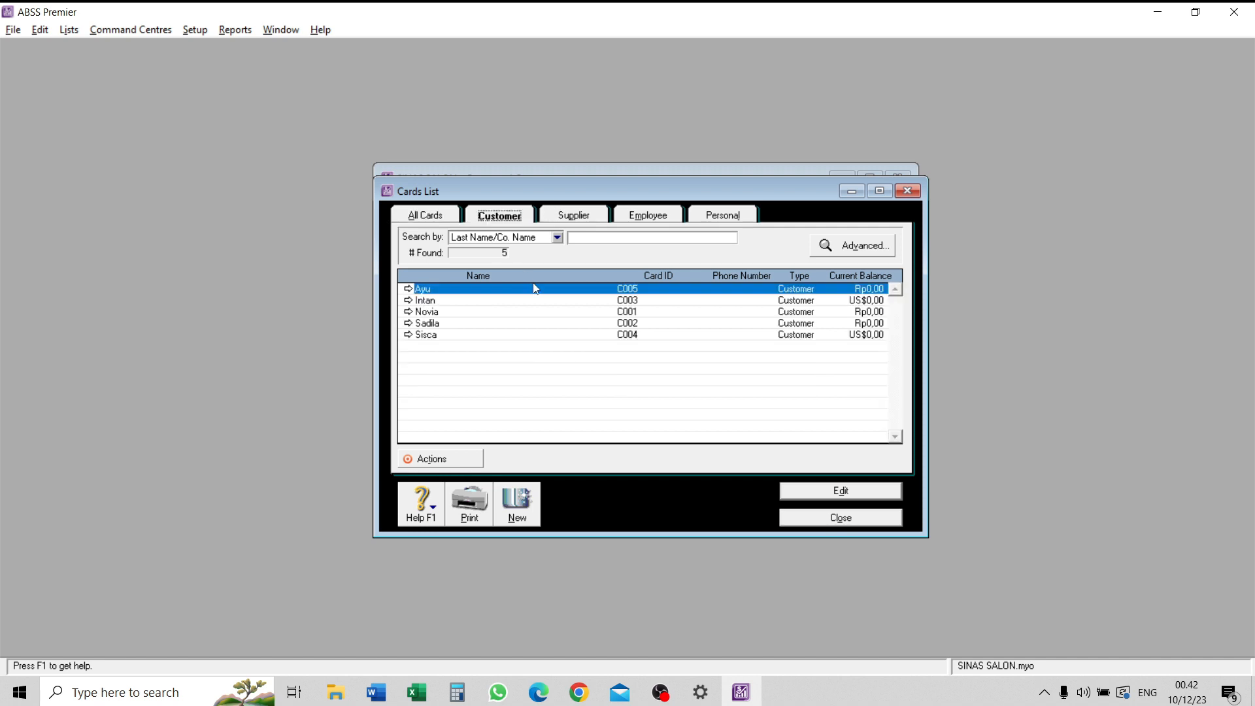
pyautogui.click(857, 302)
pyautogui.click(851, 336)
pyautogui.click(851, 323)
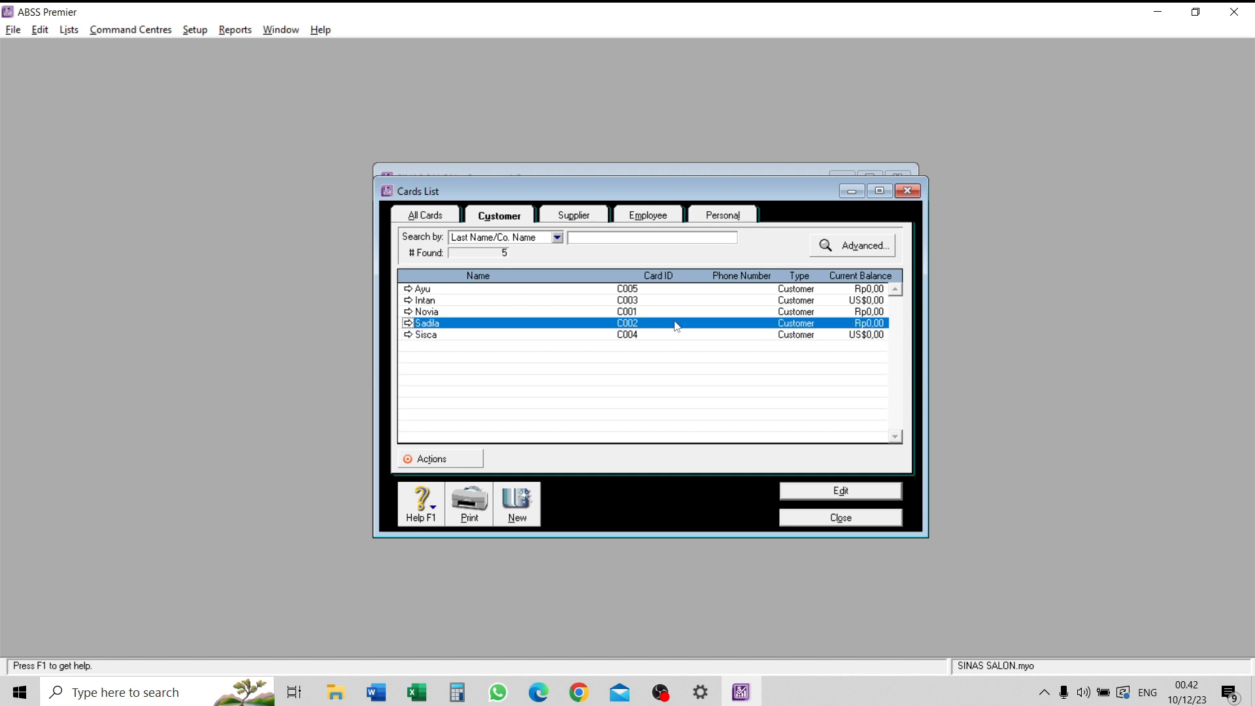
pyautogui.click(882, 312)
pyautogui.click(582, 216)
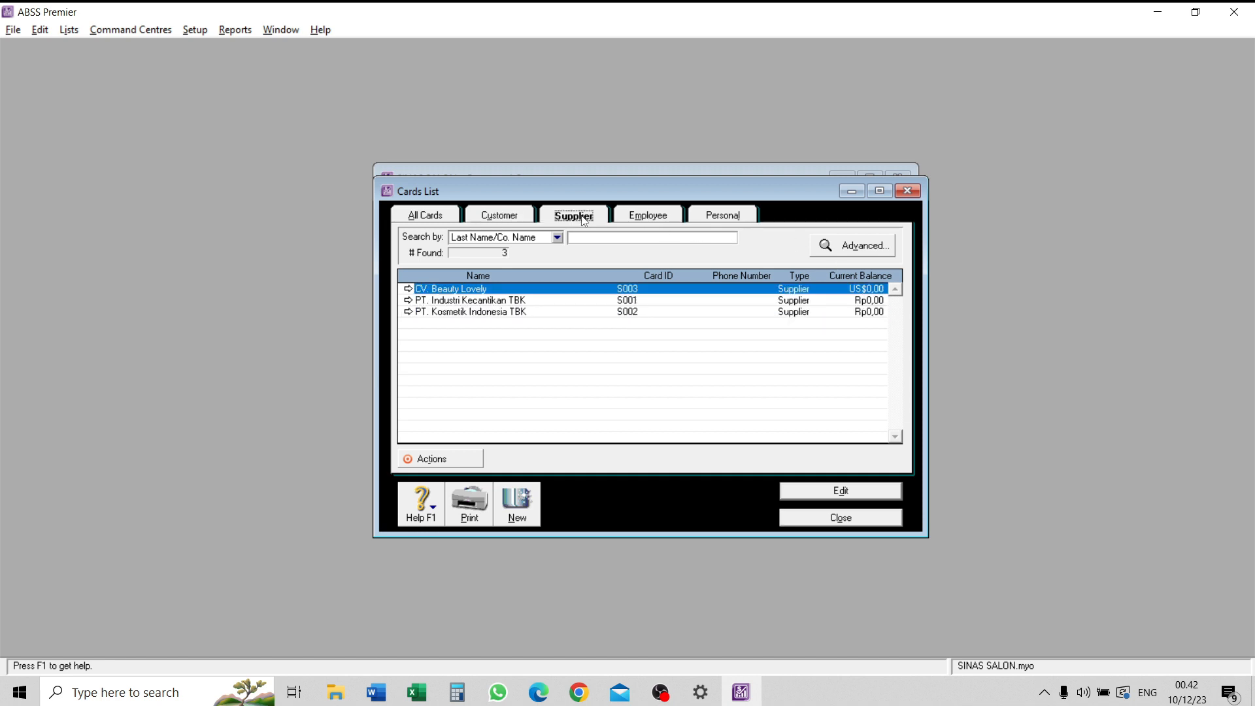
pyautogui.click(855, 301)
pyautogui.click(859, 313)
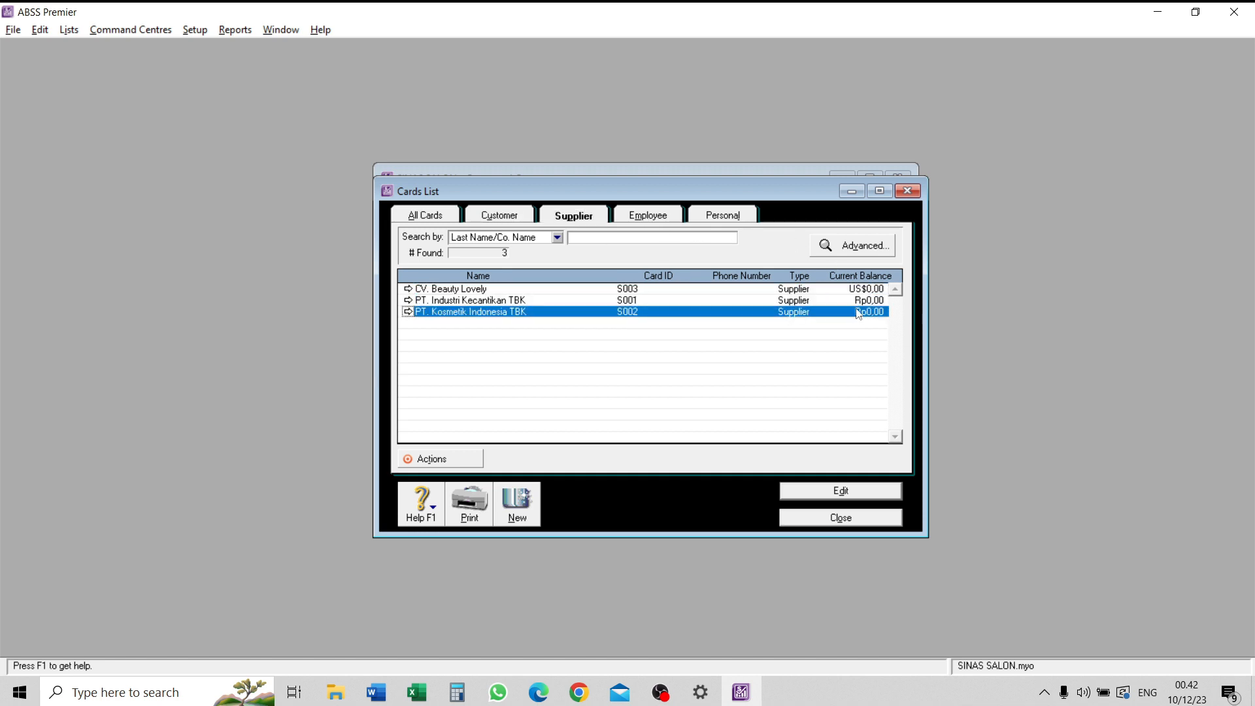
pyautogui.click(657, 219)
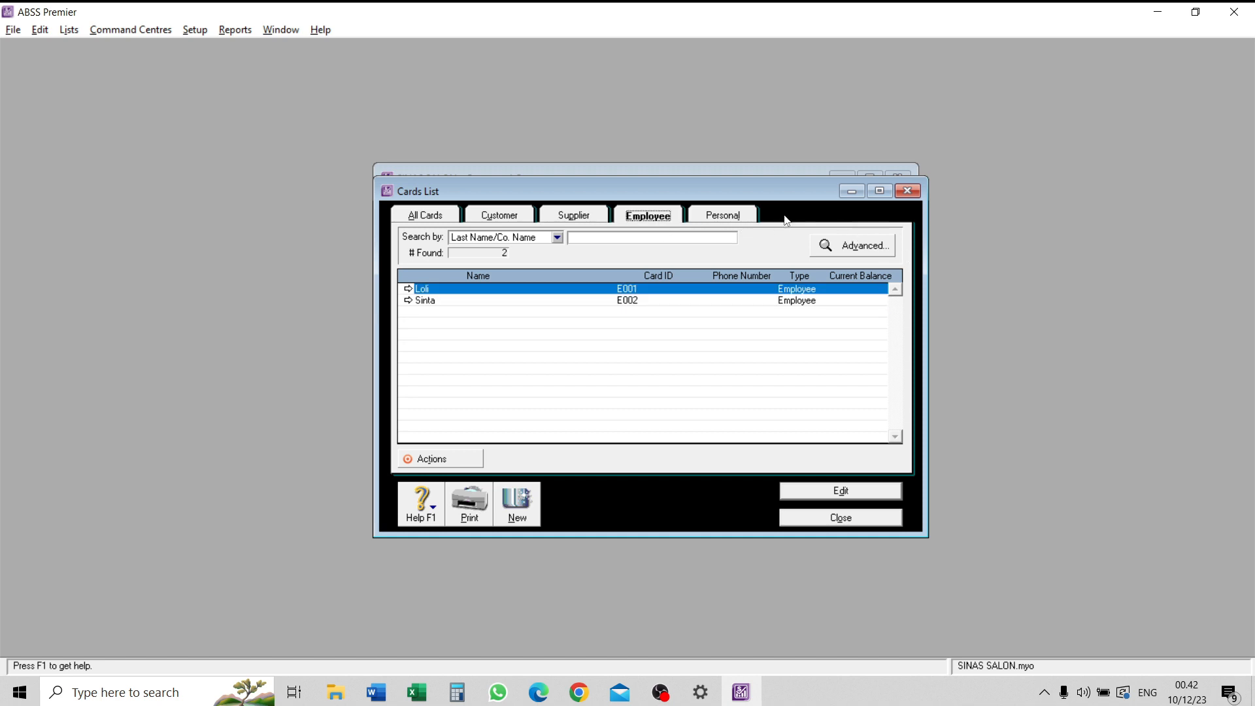
pyautogui.click(842, 518)
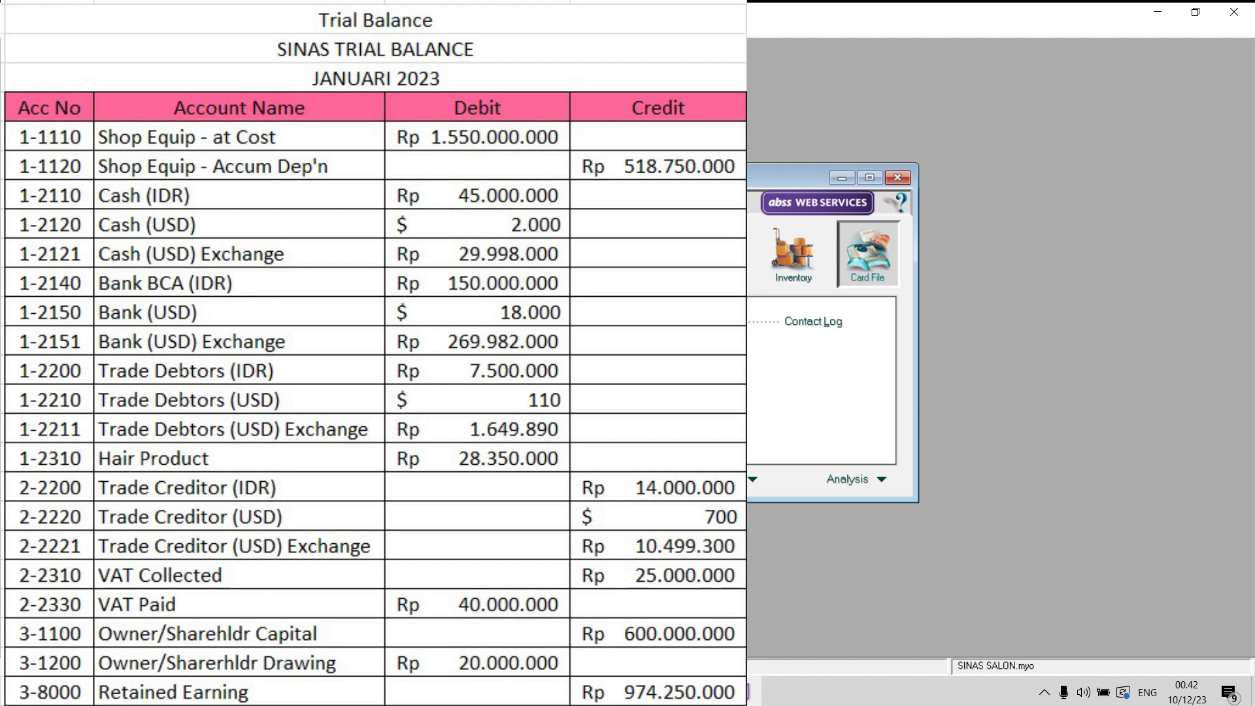
pyautogui.moveTo(497, 177); pyautogui.dragTo(700, 187)
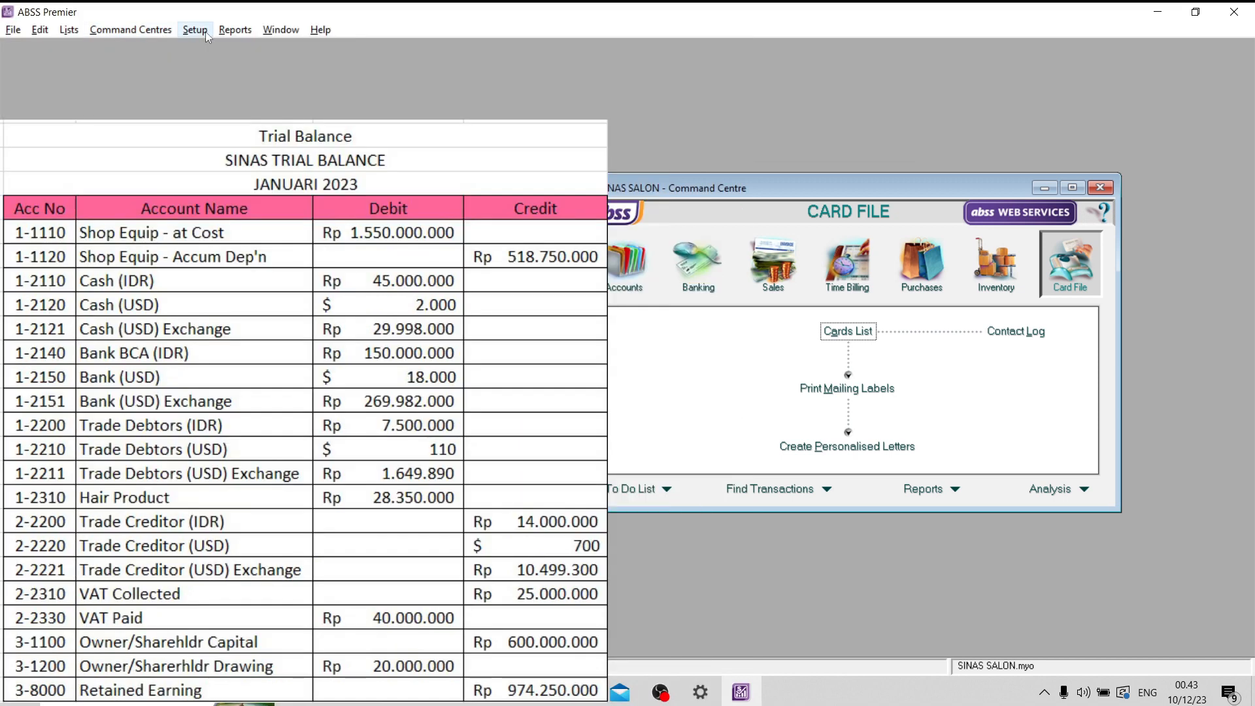
pyautogui.click(196, 30)
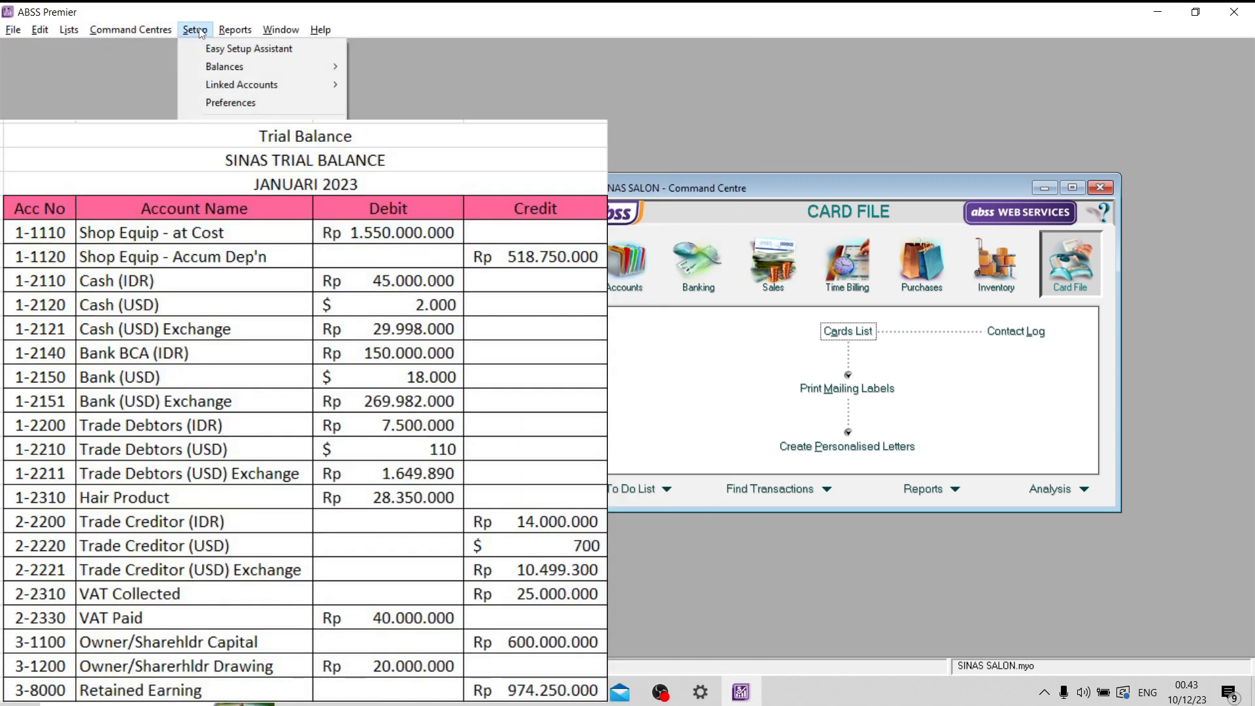
pyautogui.moveTo(255, 68)
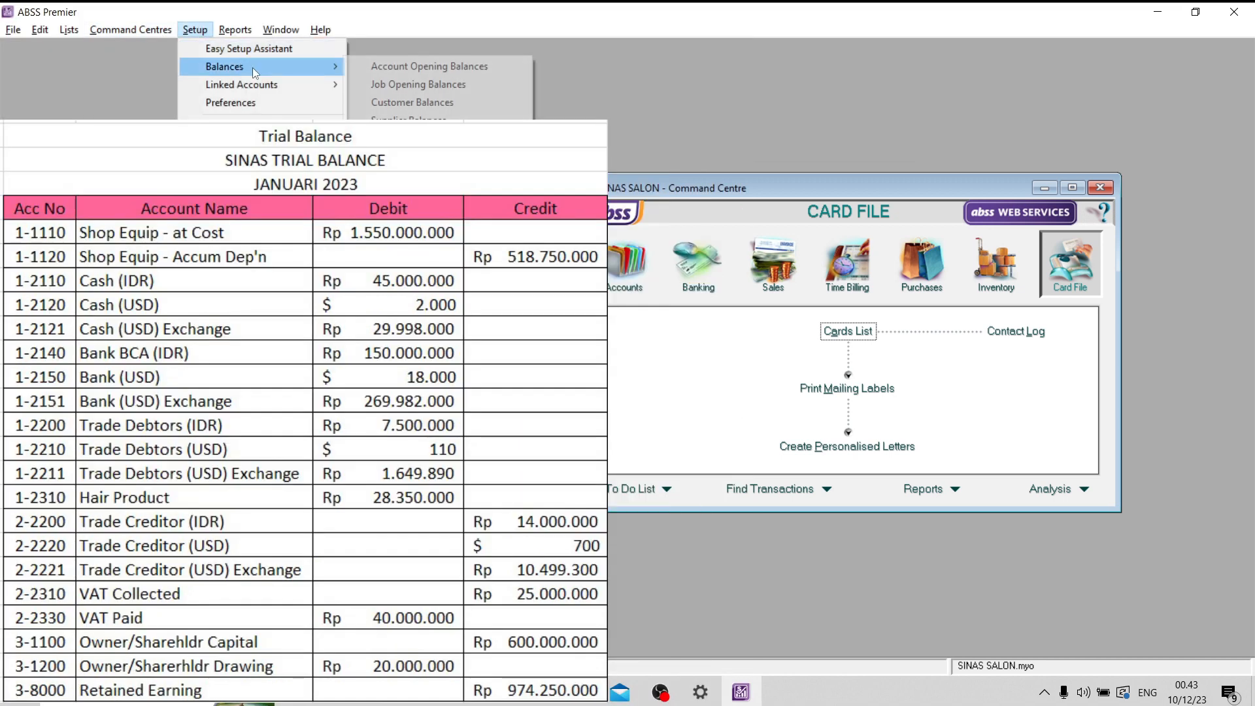
pyautogui.click(378, 67)
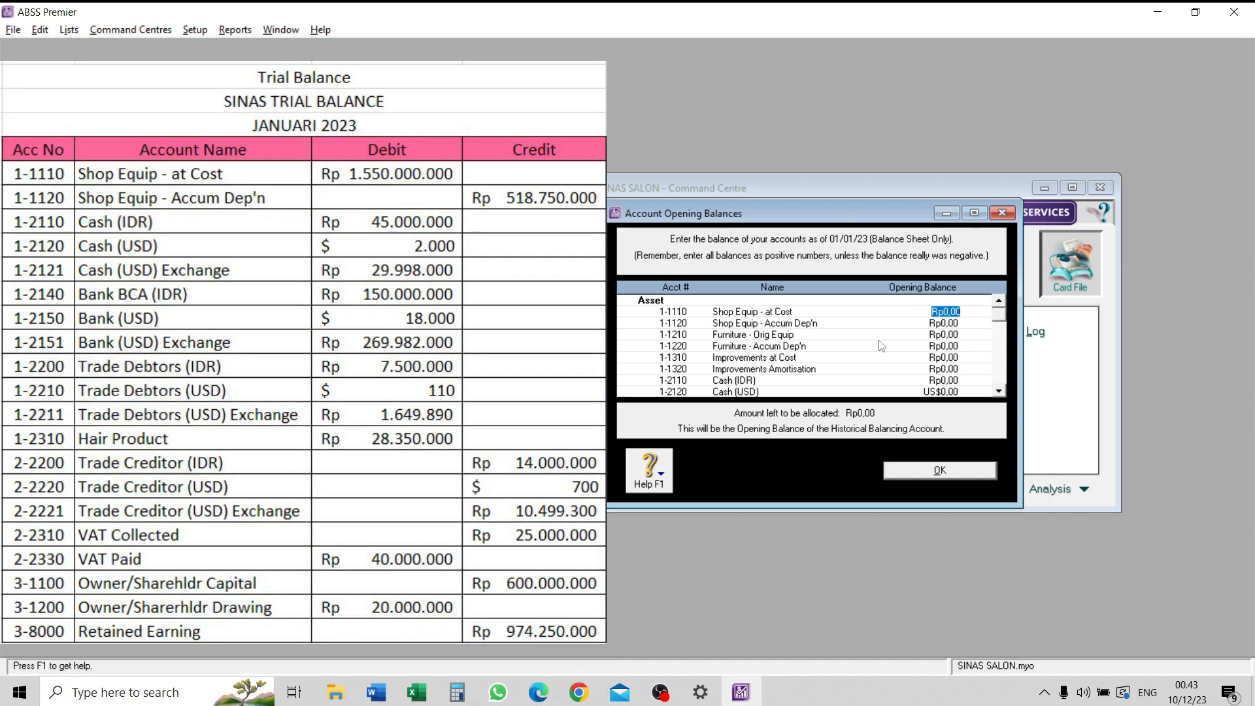
pyautogui.write('1550000000')
pyautogui.press('Tab')
pyautogui.write('-518750000')
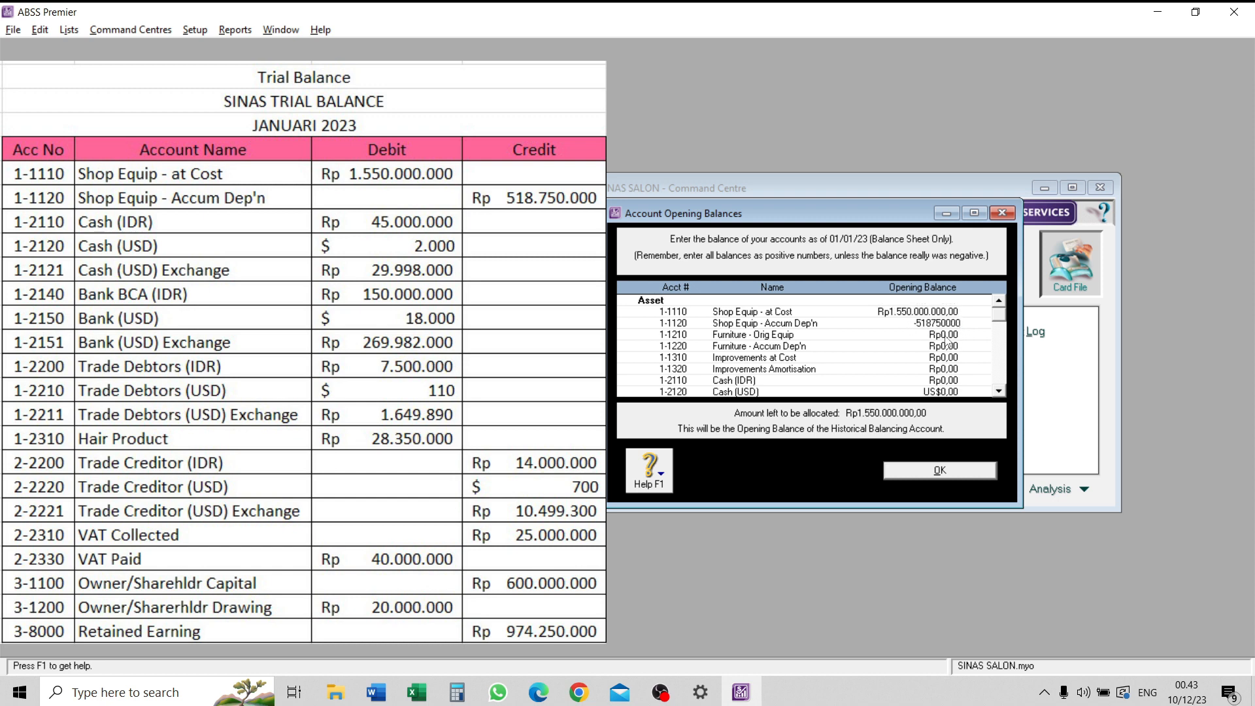
pyautogui.press('Tab')
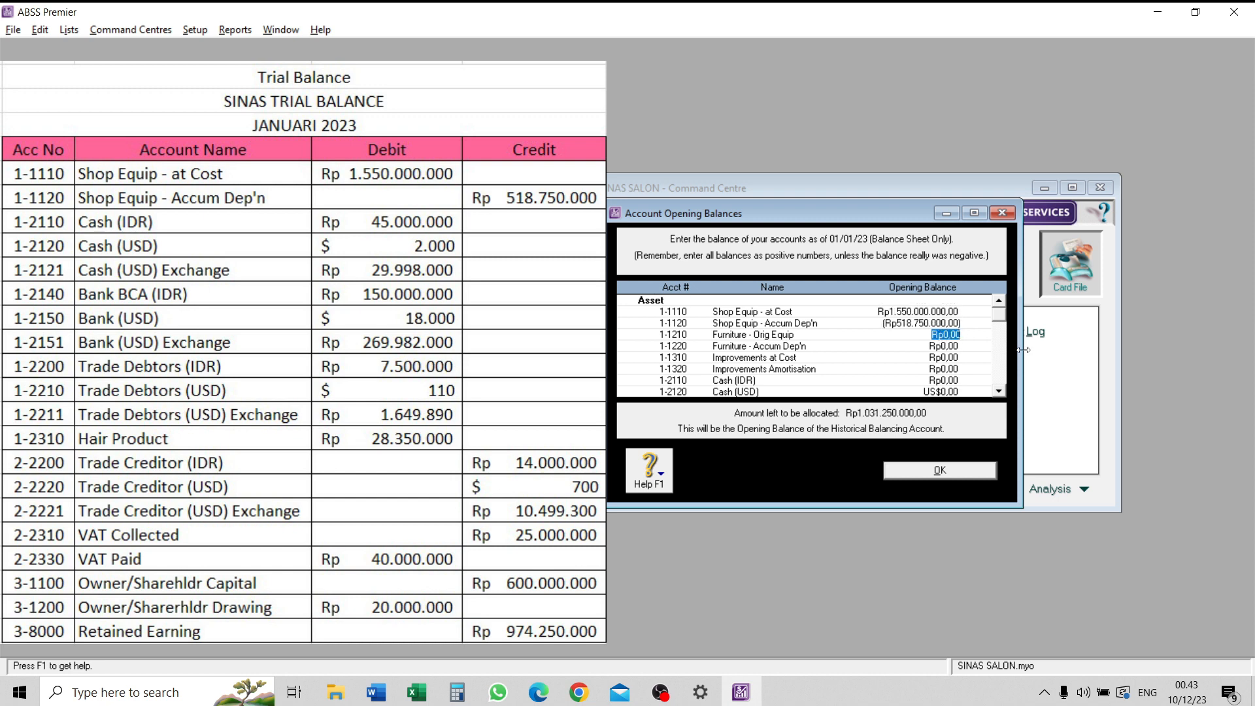
# - Enter opening balances of 45000000 for Cash (IDR) and 2000 for Cash (USD)
pyautogui.press('Tab')
pyautogui.press('Tab')
pyautogui.press('Tab')
pyautogui.press('Tab')
pyautogui.write('45000000')
pyautogui.press('Tab')
pyautogui.write('2000')
pyautogui.press('Tab')
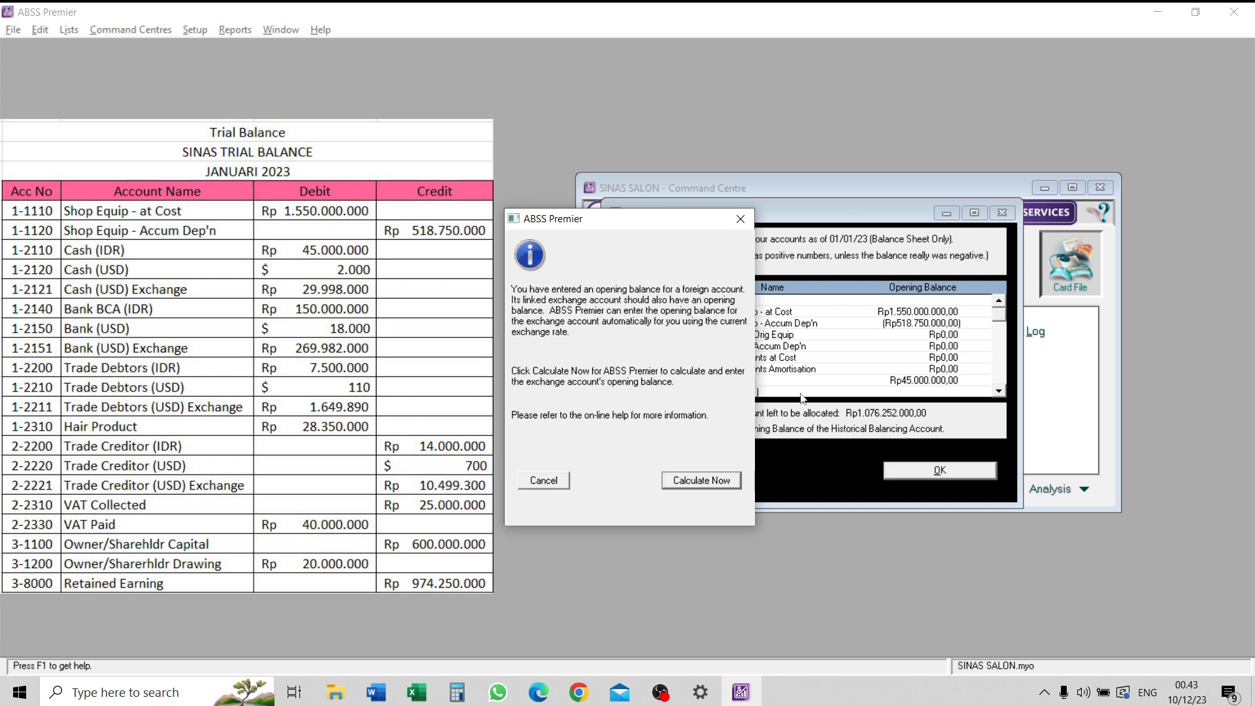
# - Try to calculate the linked Cash (USD) Exchange opening balance from the current exchange rate, repeating the calculation once
pyautogui.click(723, 485)
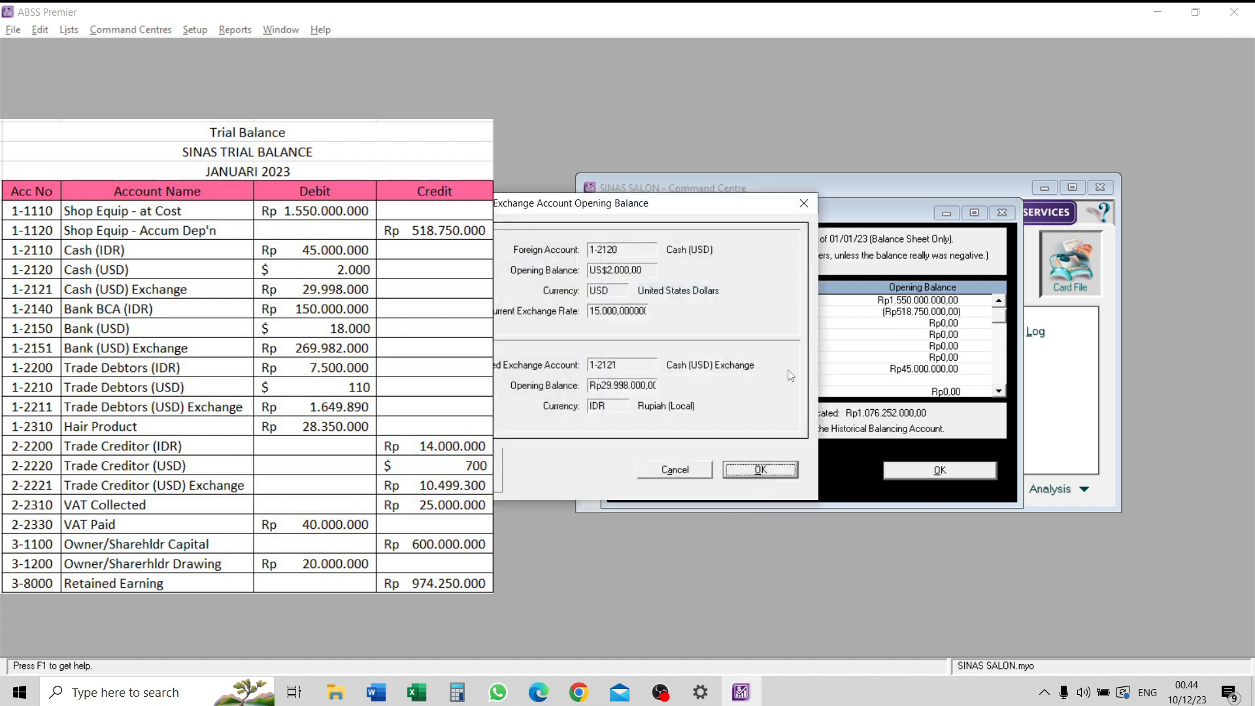
pyautogui.click(745, 477)
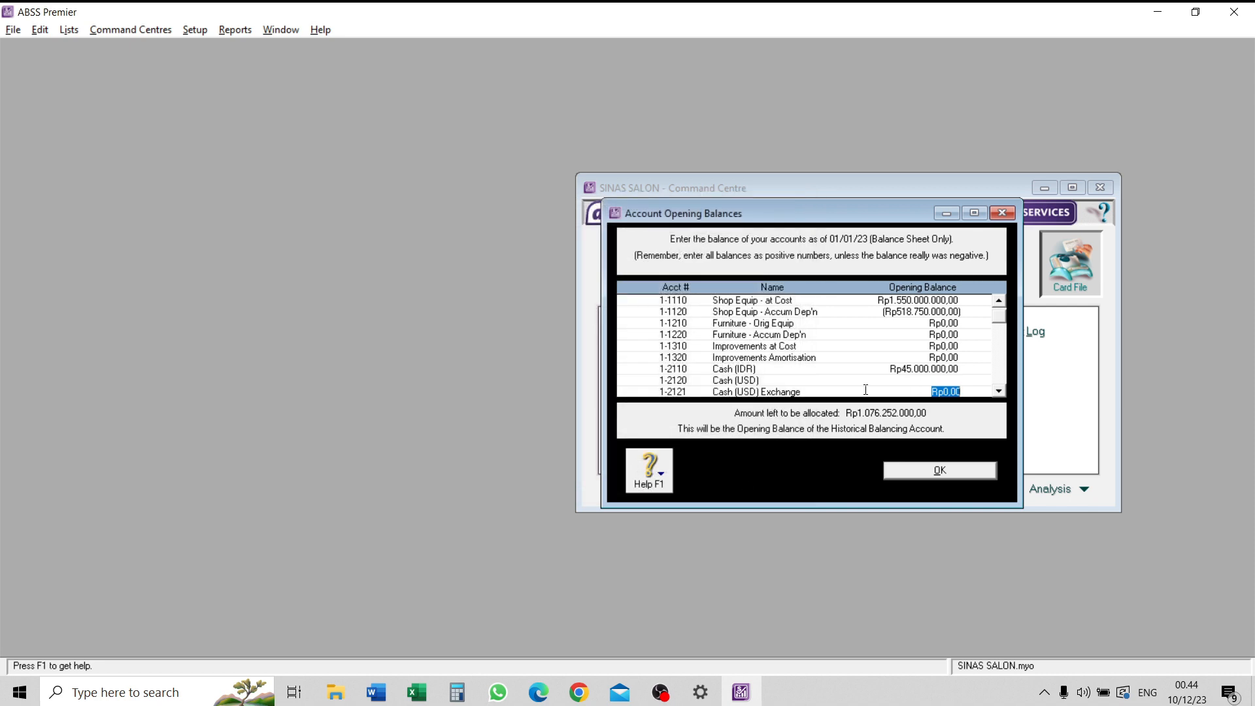
pyautogui.scroll(-1, 944, 385)
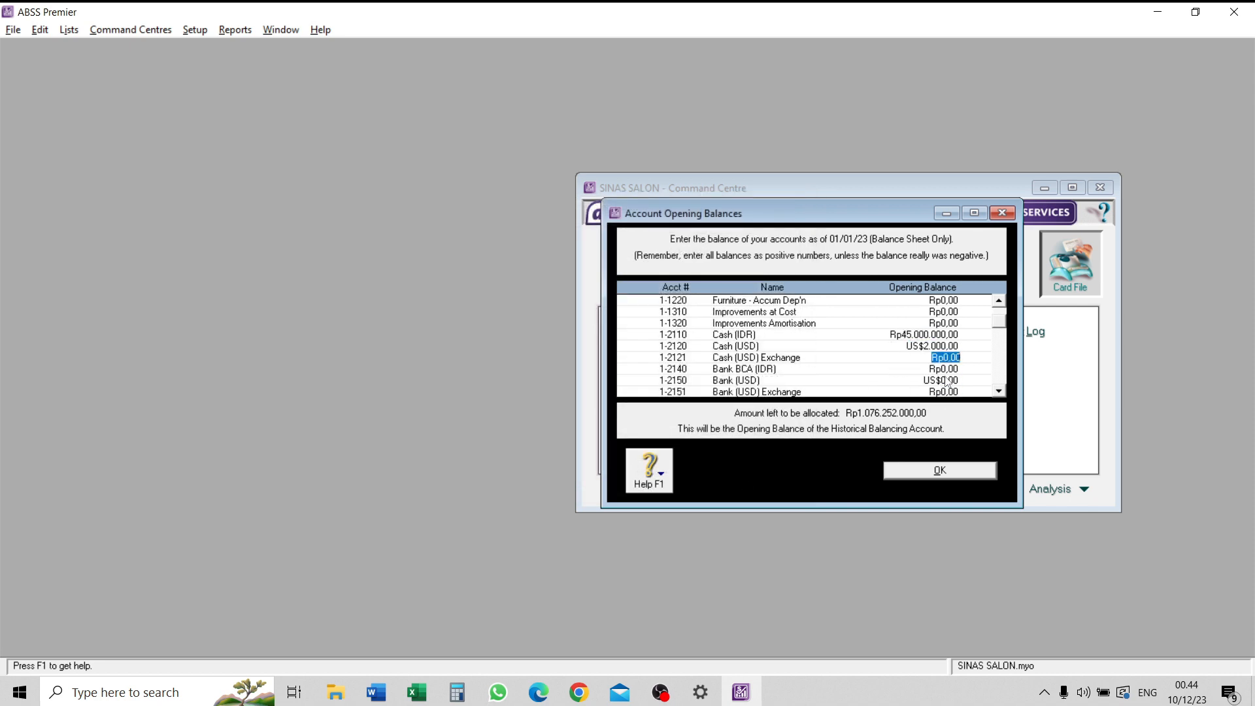
pyautogui.click(942, 346)
pyautogui.click(713, 478)
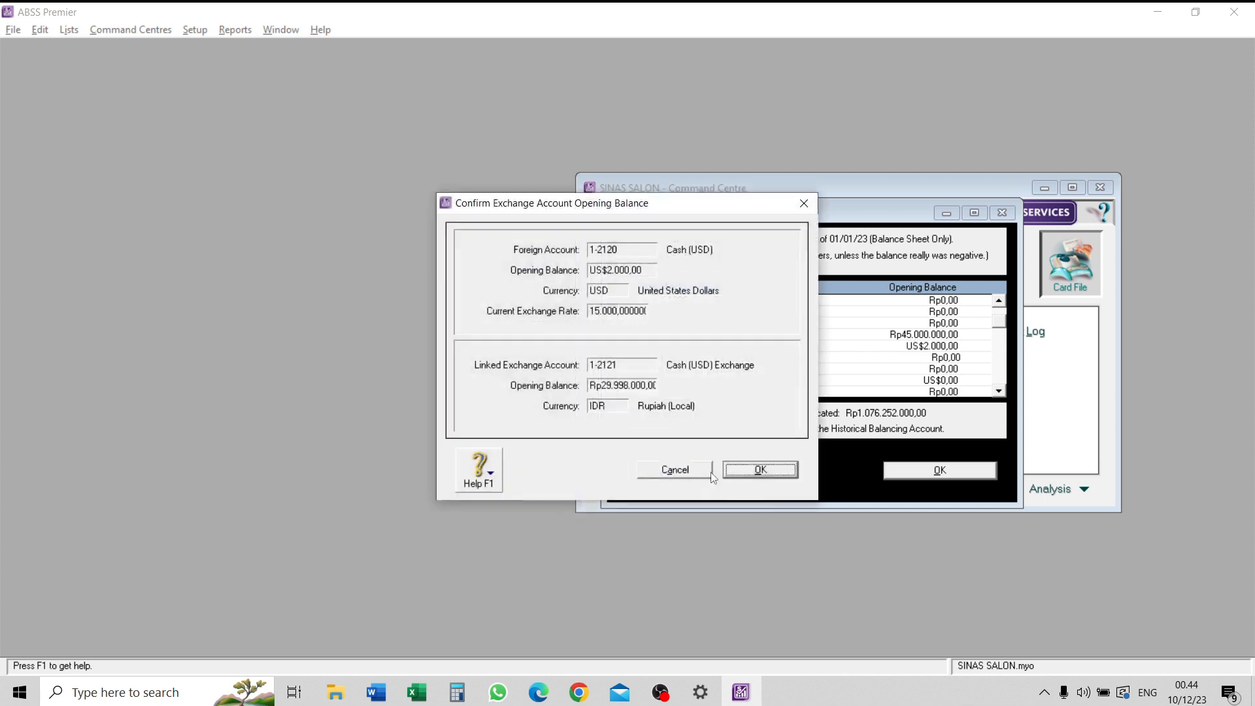
pyautogui.click(770, 469)
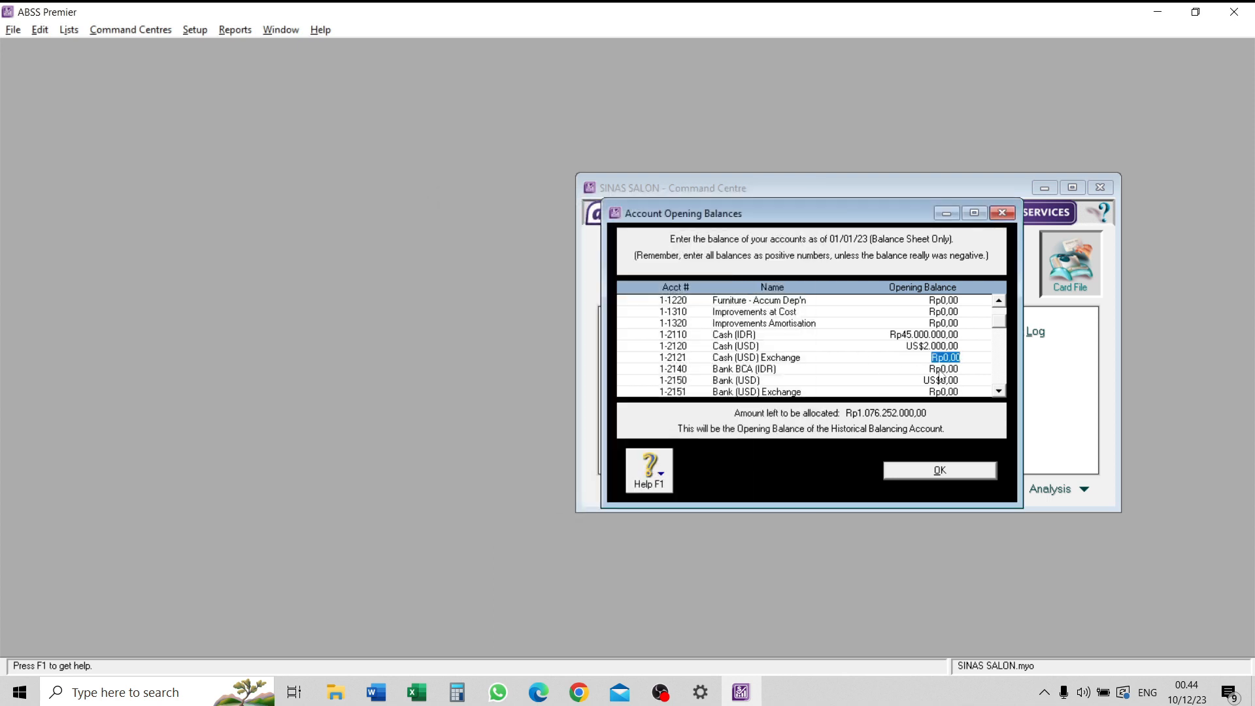
pyautogui.press('Tab')
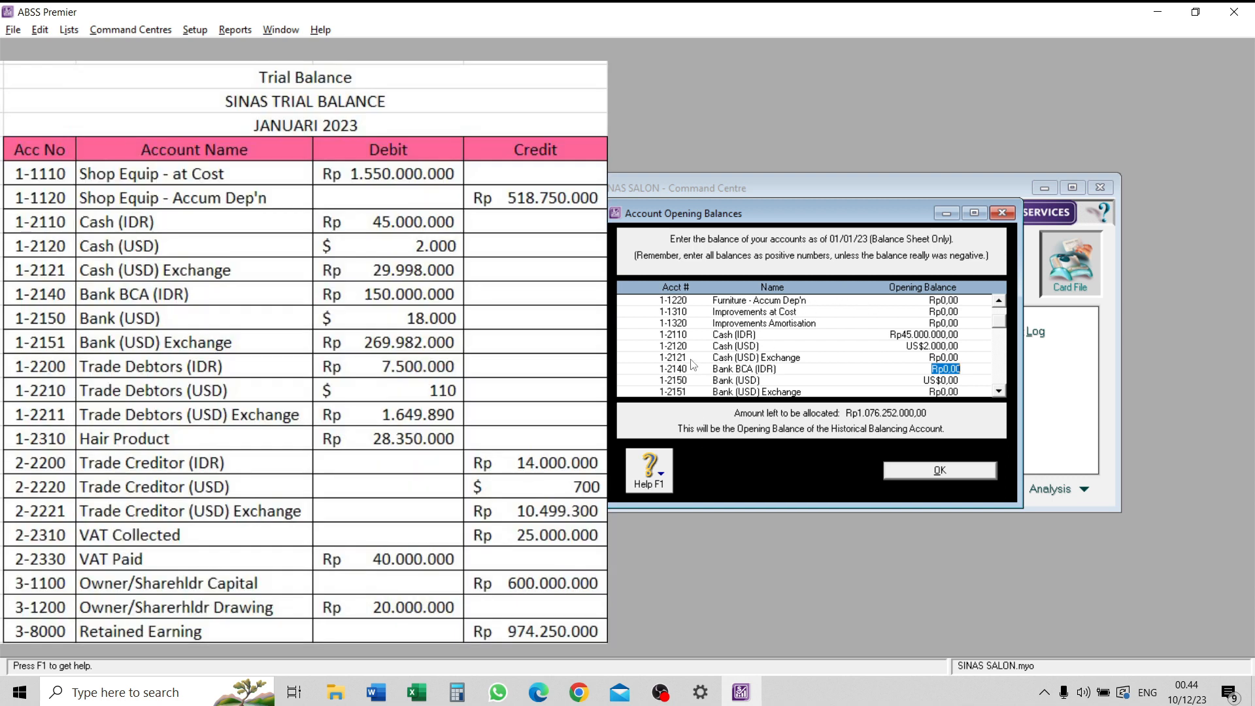
# - Enter opening balances of 150000000 for Bank BCA (IDR) and 18000 for Bank (USD)
pyautogui.write('150000000')
pyautogui.press('Tab')
pyautogui.write('18.00')
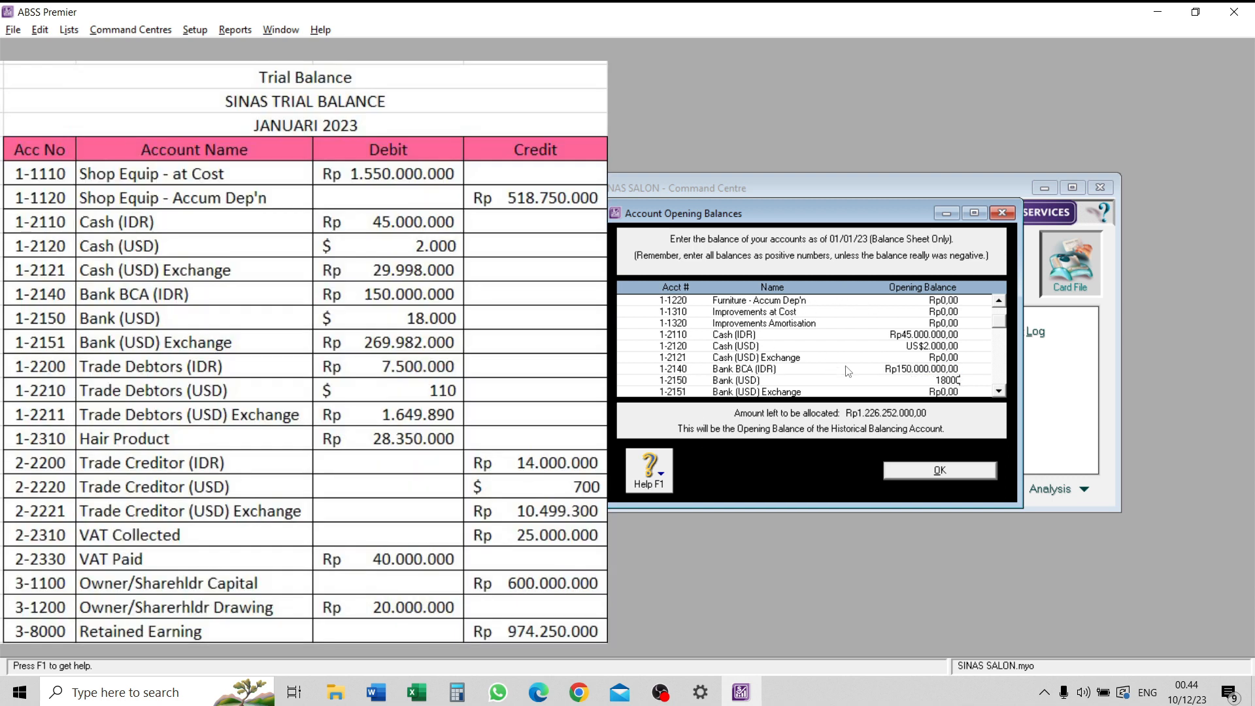
pyautogui.write('0')
pyautogui.press('Tab')
pyautogui.click(762, 479)
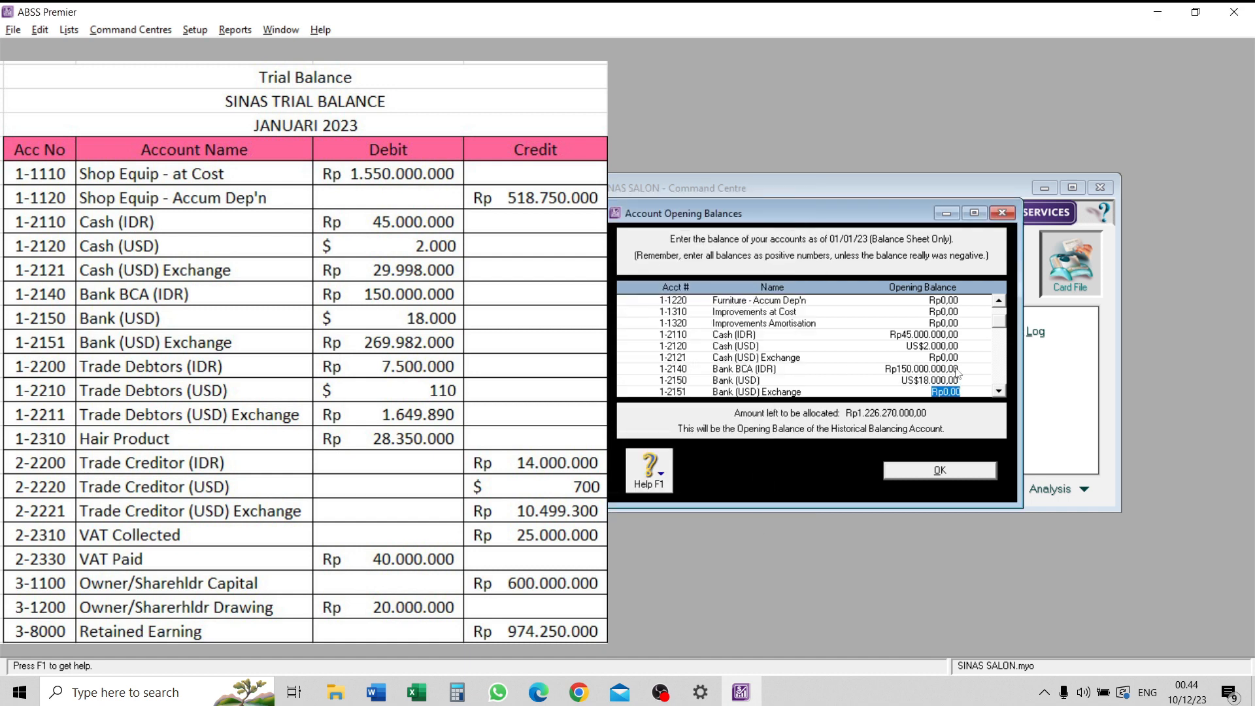
# - Enter opening balances of 7500000 for Trade Debtors (IDR) and 110 for Trade Debtors (USD)
pyautogui.press('Tab')
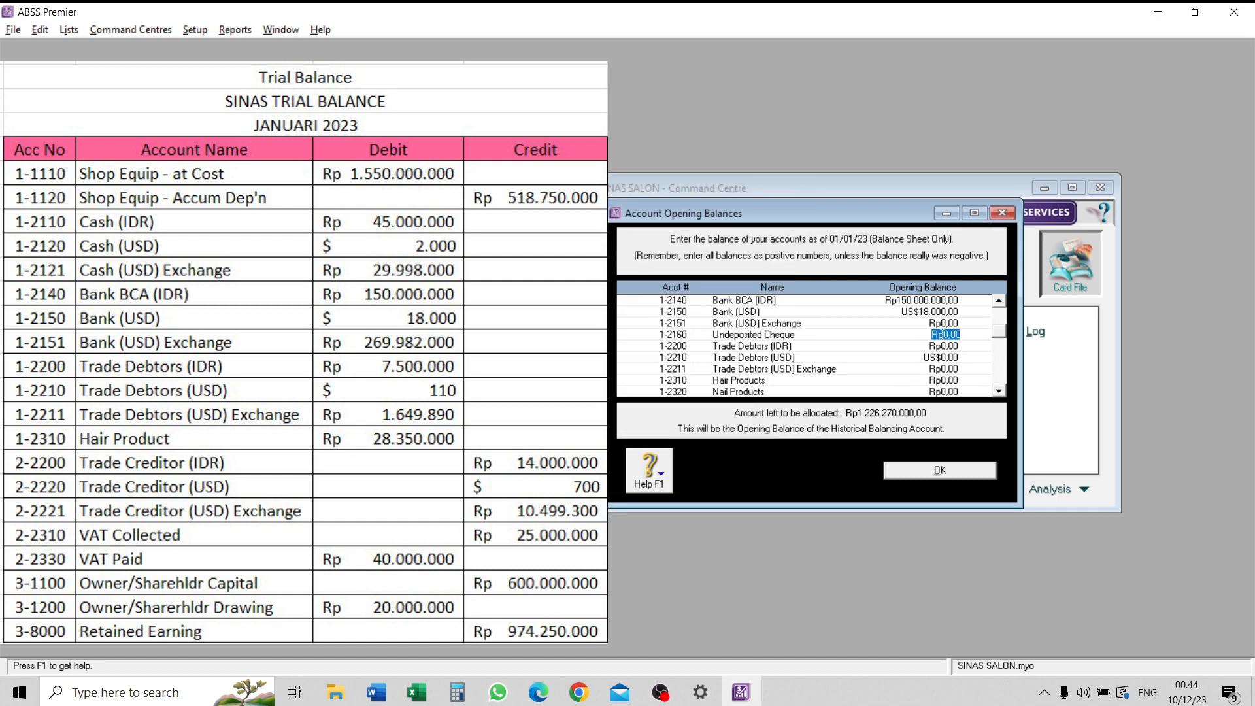
pyautogui.press('Tab')
pyautogui.write('7500000')
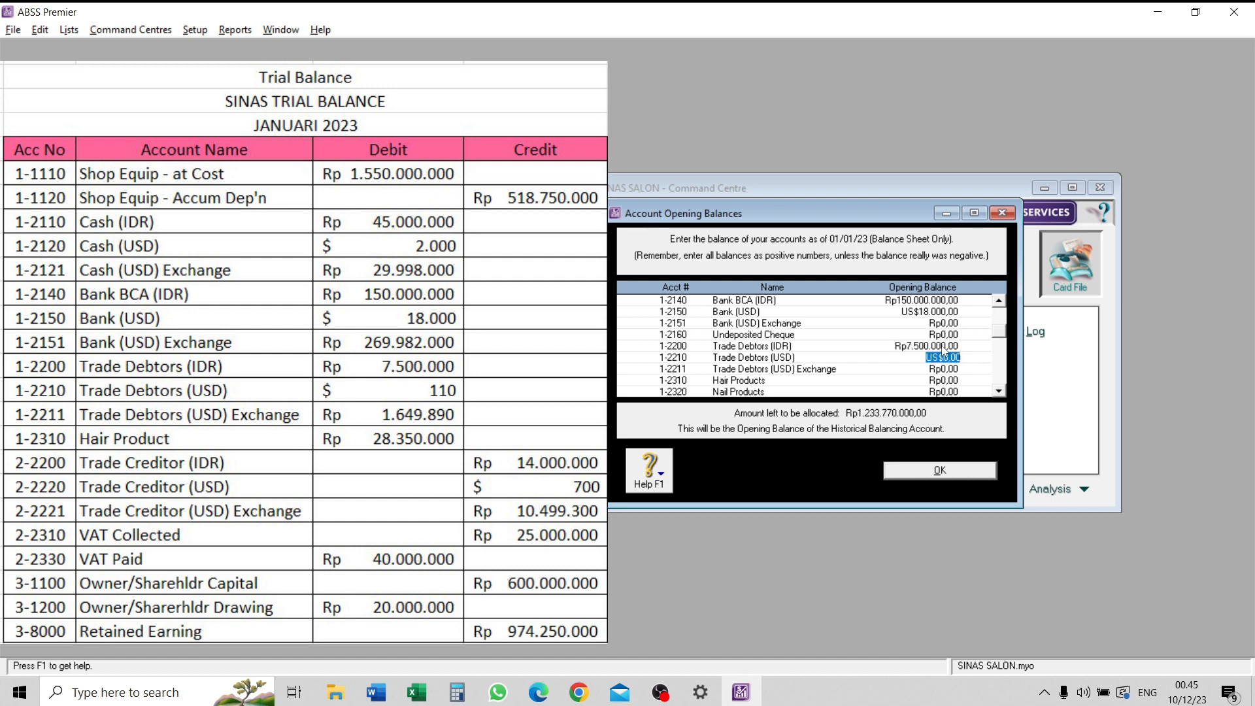
pyautogui.press('Tab')
pyautogui.click(730, 480)
pyautogui.click(762, 474)
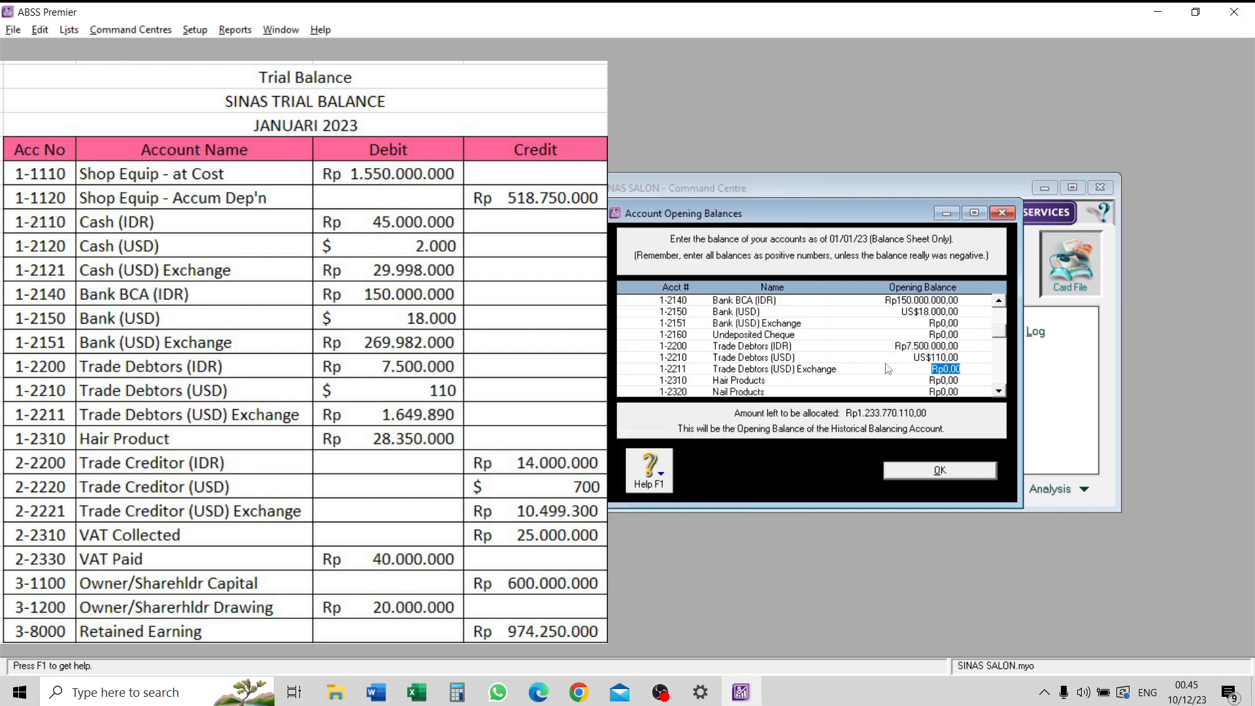
# - Enter an opening balance of 28350000 for Hair Products
pyautogui.click(942, 382)
pyautogui.scroll(-2, 939, 382)
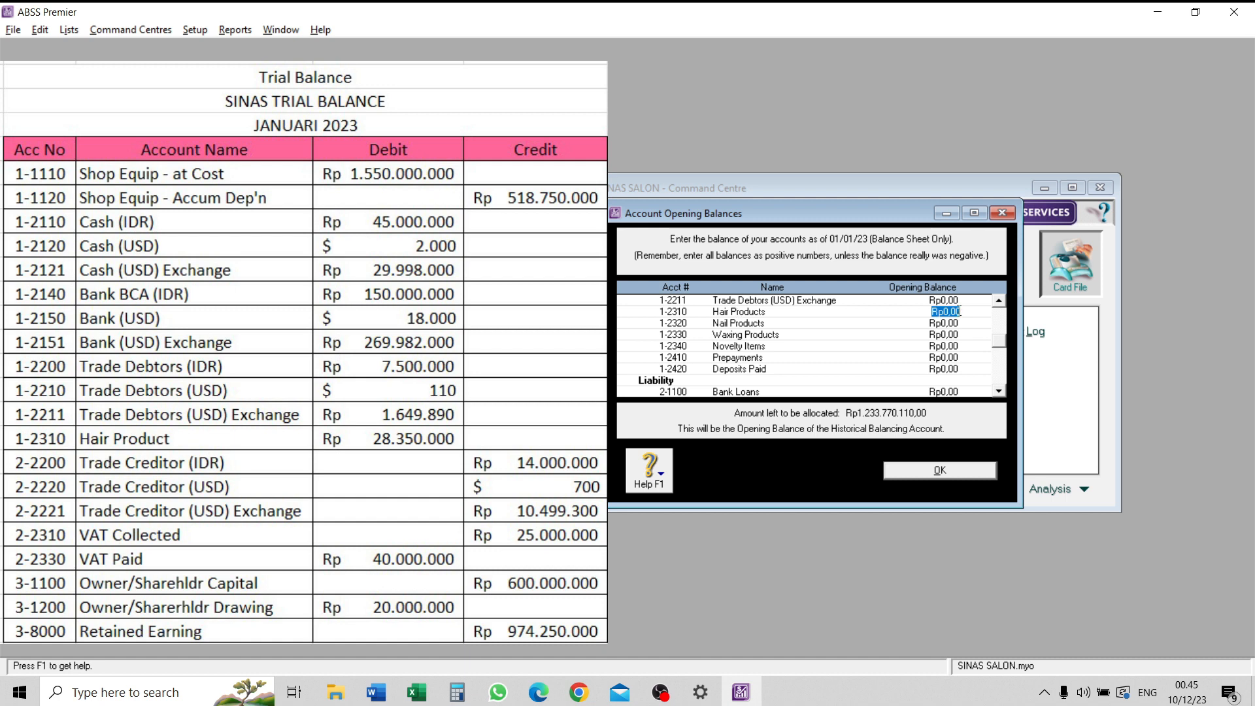
pyautogui.write('28350000')
pyautogui.press('Tab')
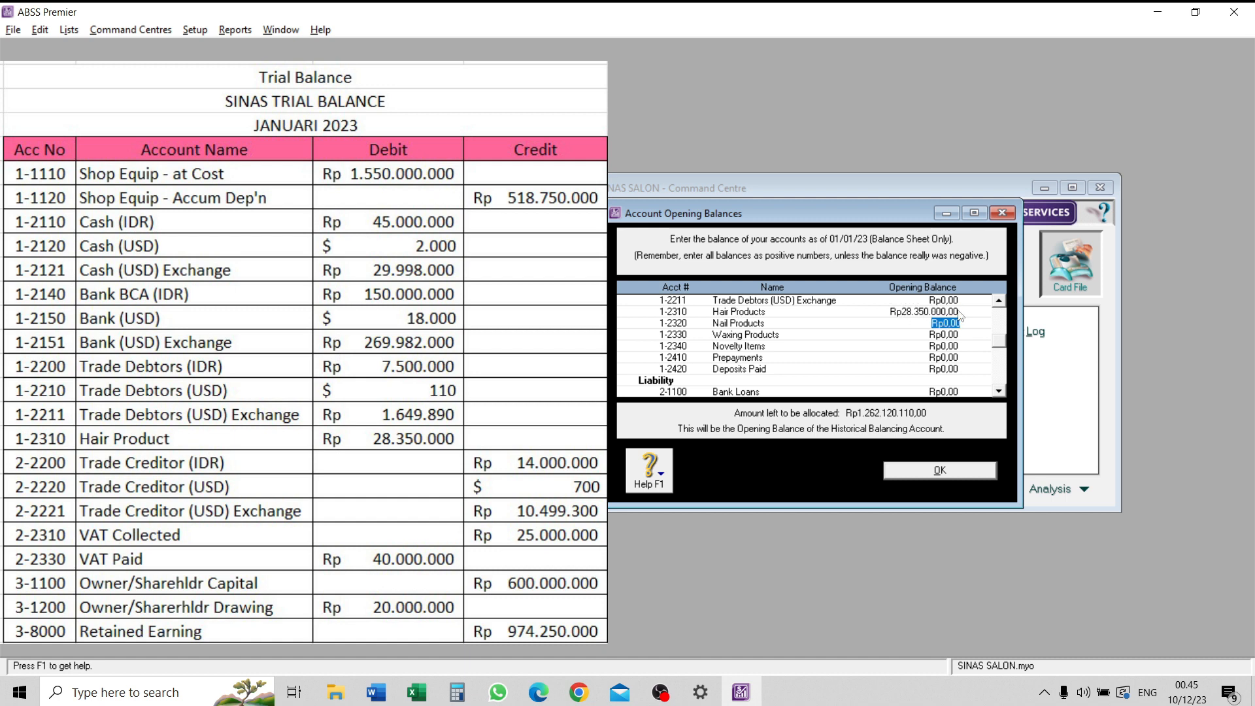
# - Enter opening balances of 14000000 for Trade Creditors (IDR) and 700 for Trade Creditor (USD)
pyautogui.scroll(-5, 906, 350)
pyautogui.click(945, 323)
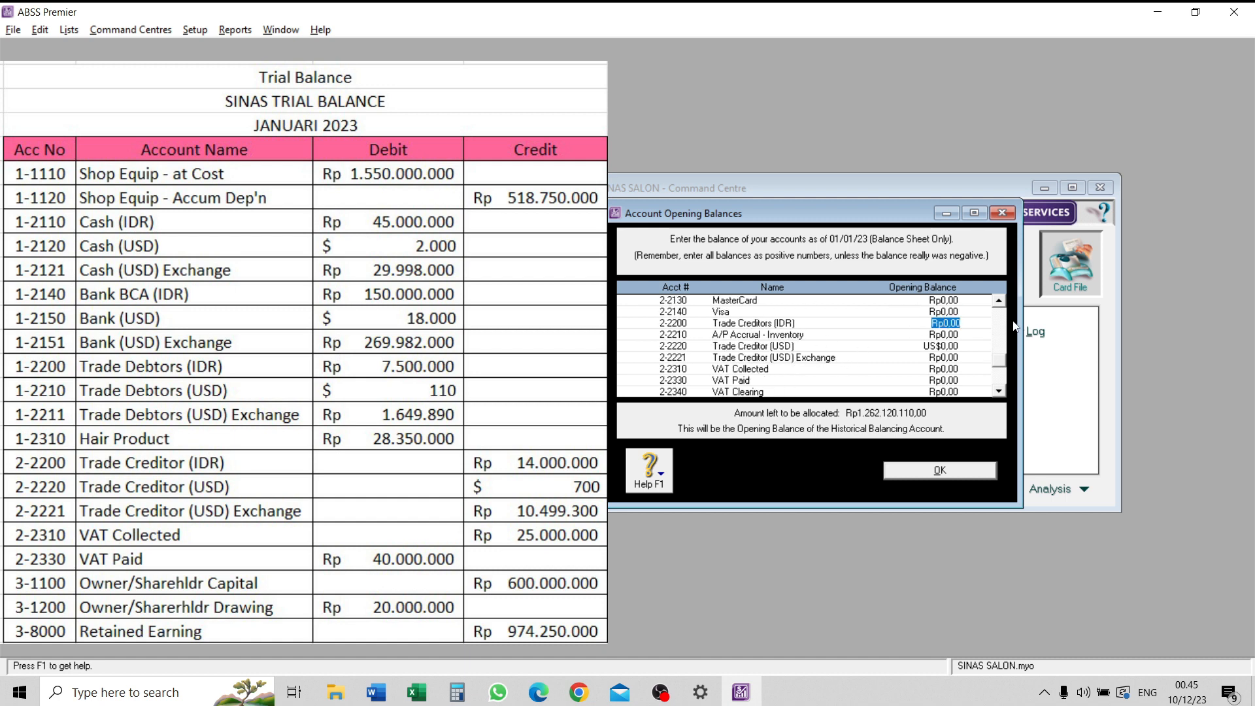
pyautogui.write('14000000')
pyautogui.press('Tab')
pyautogui.press('Tab')
pyautogui.write('700')
pyautogui.press('Tab')
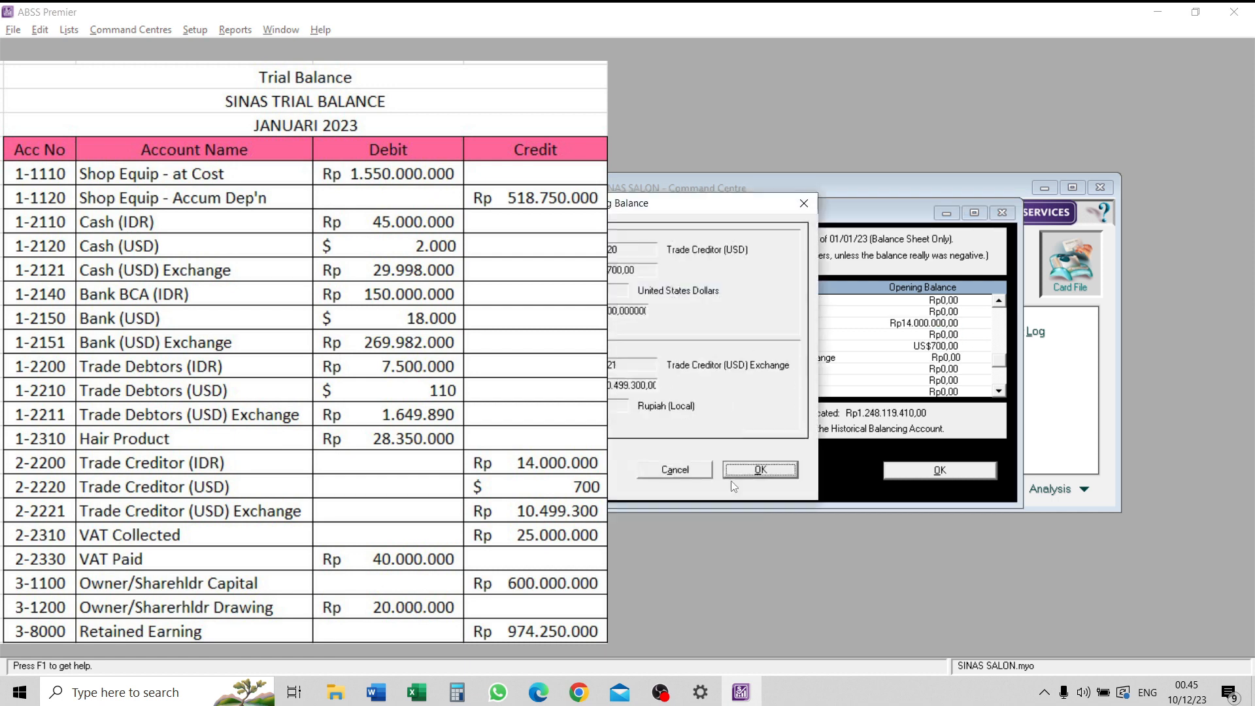
pyautogui.click(758, 469)
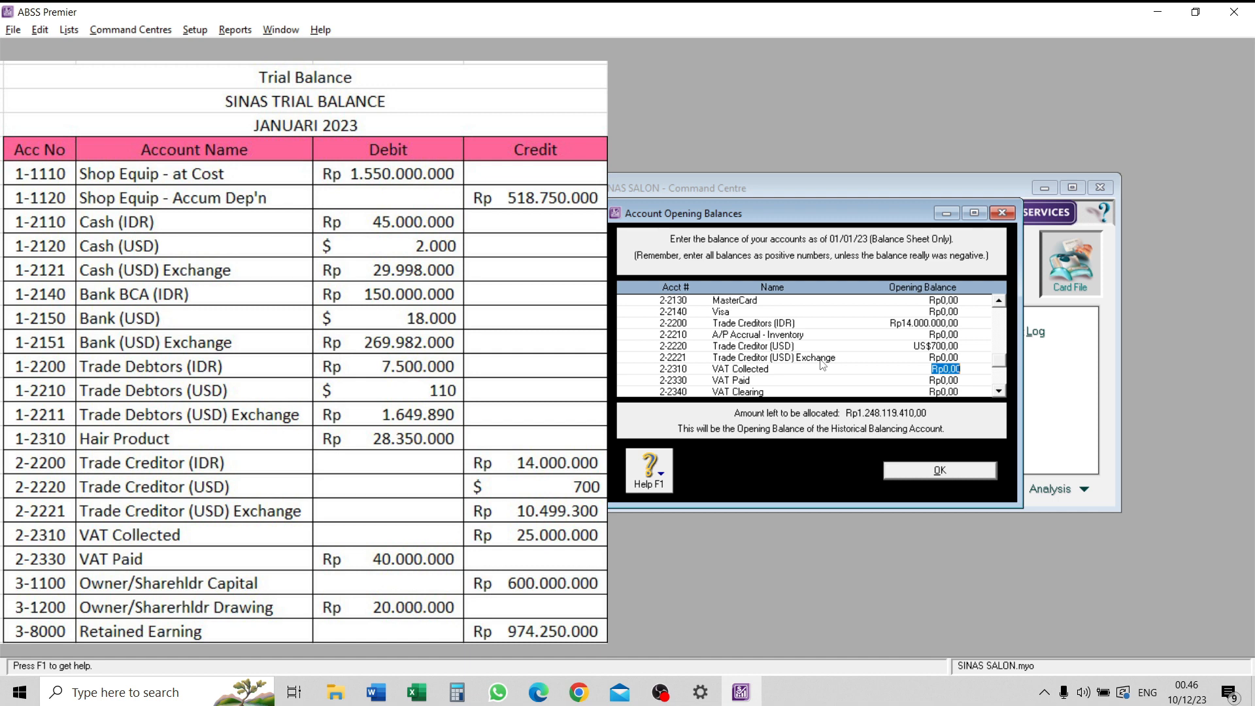
# - Enter opening balances of 25000000 for VAT Collected and -40000000 for VAT Paid
pyautogui.write('25000000')
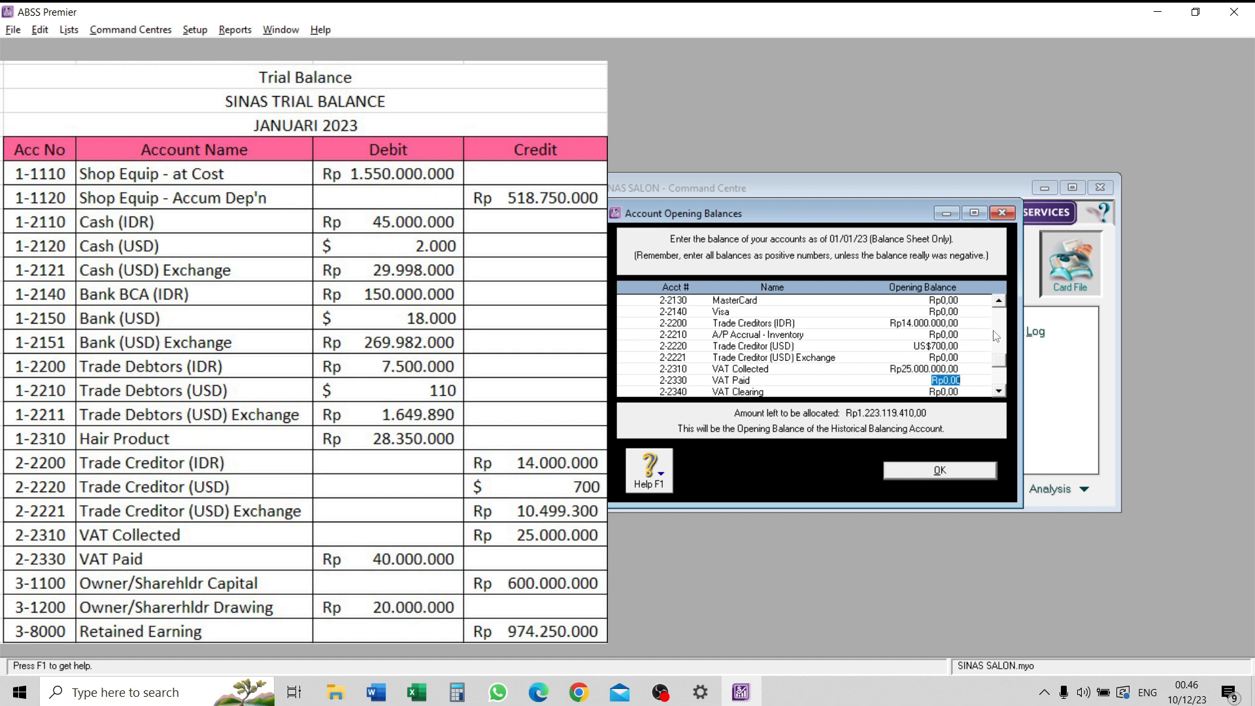
pyautogui.press('Tab')
pyautogui.write('40.')
pyautogui.write('000.000')
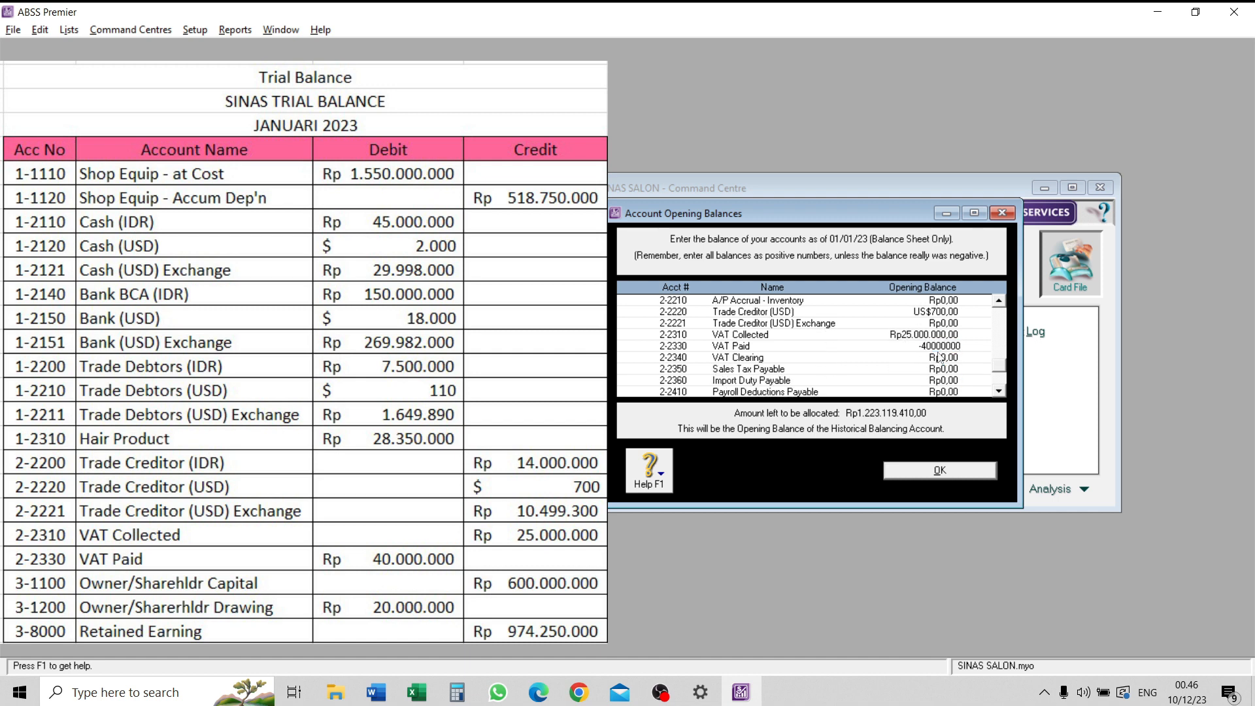
pyautogui.press('Tab')
# - Enter opening balances of 600000000 for Owner/Sharehldr Capital and -20000000 for Owner/Sharehldr Drawings
pyautogui.press('Tab')
pyautogui.press('Tab')
pyautogui.press('Tab')
pyautogui.press('Tab')
pyautogui.press('Tab')
pyautogui.press('Tab')
pyautogui.press('Tab')
pyautogui.write('600000000')
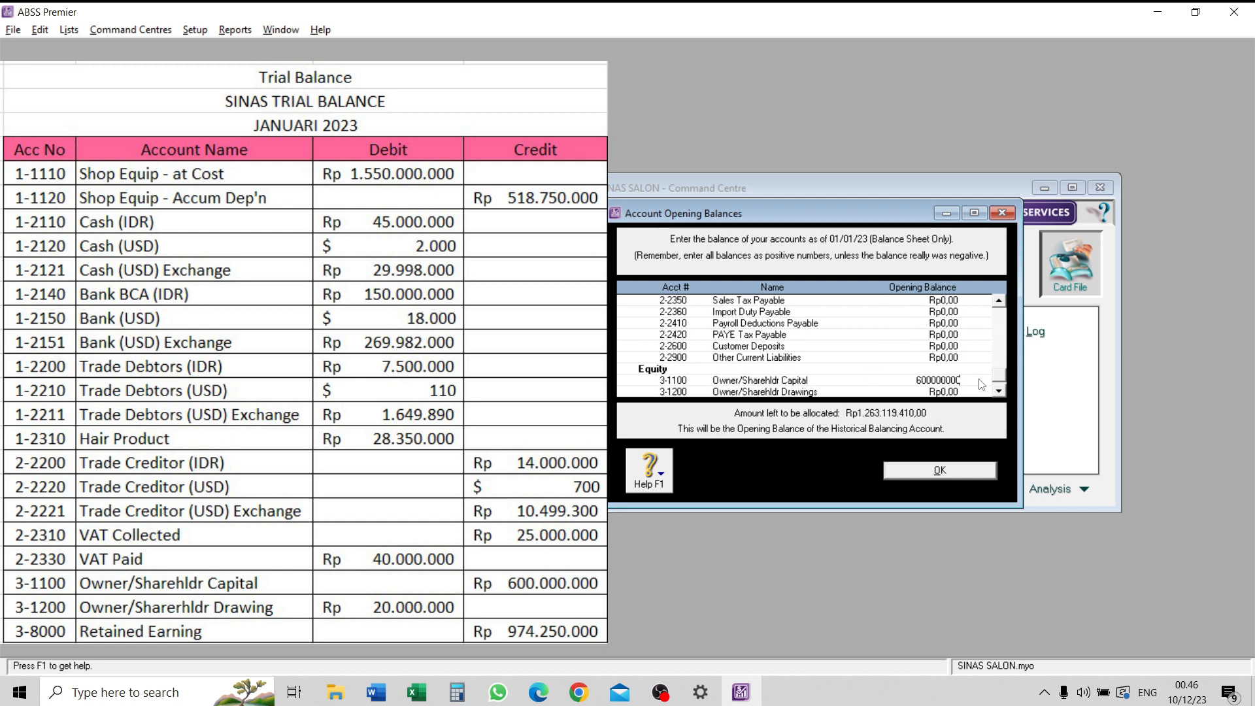
pyautogui.press('Tab')
pyautogui.scroll(-1, 981, 384)
pyautogui.write('-20000000')
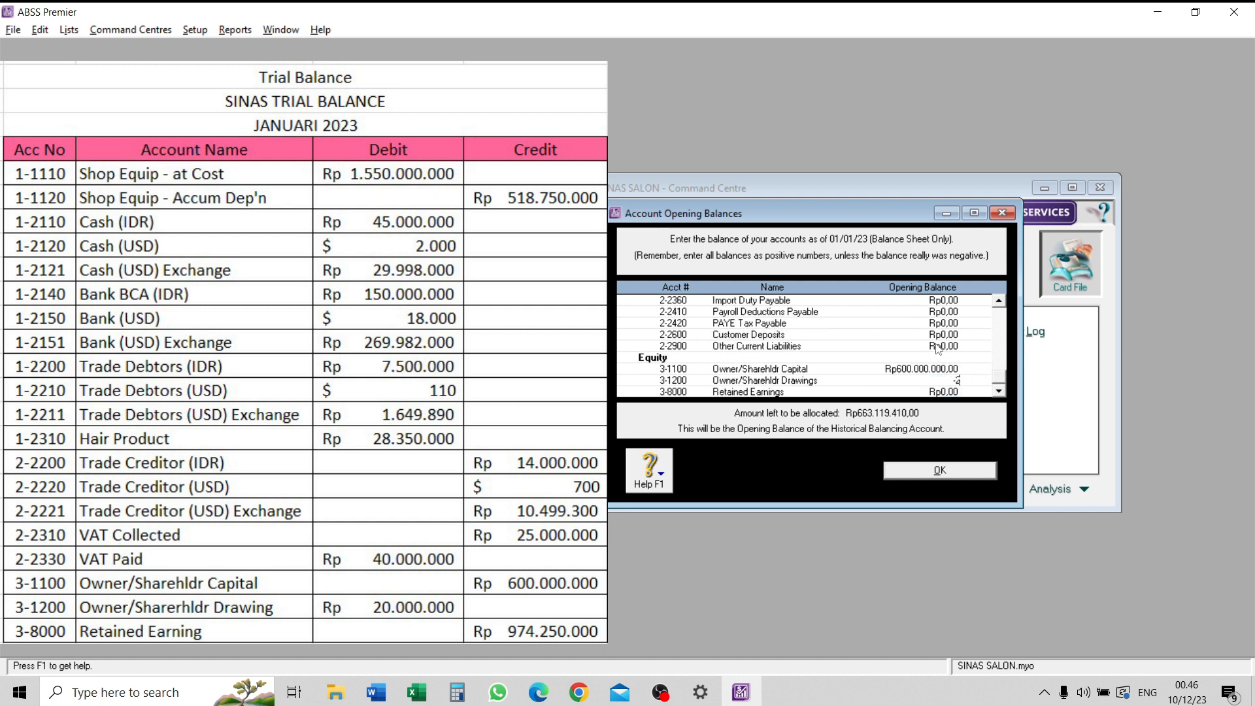
pyautogui.press('Tab')
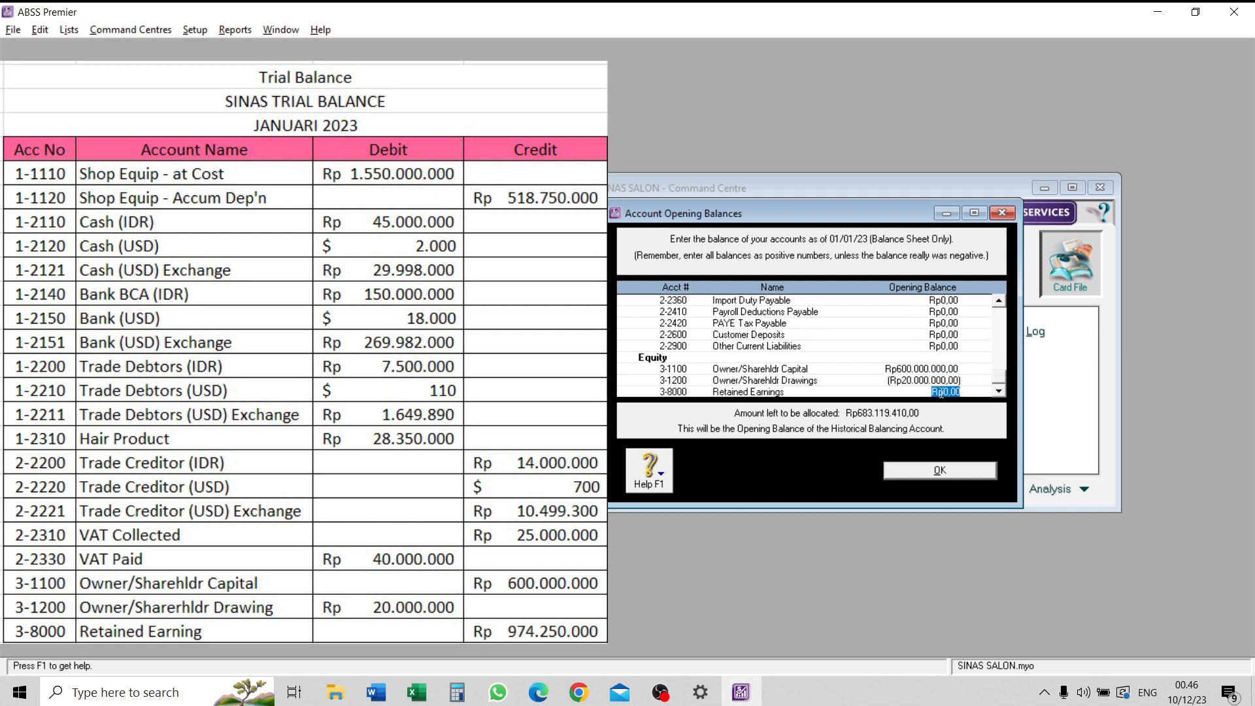
# - Enter an opening balance of 974250000 for Retained Earnings
pyautogui.scroll(15, 936, 342)
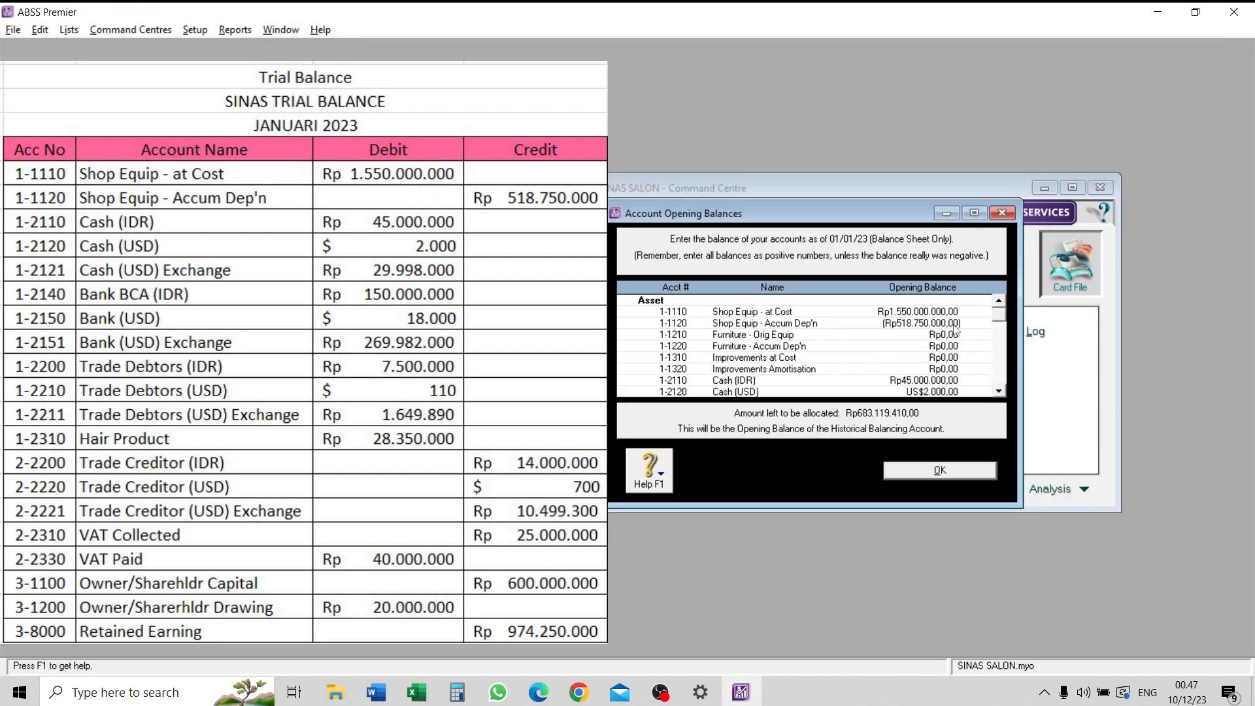
pyautogui.scroll(-15, 954, 333)
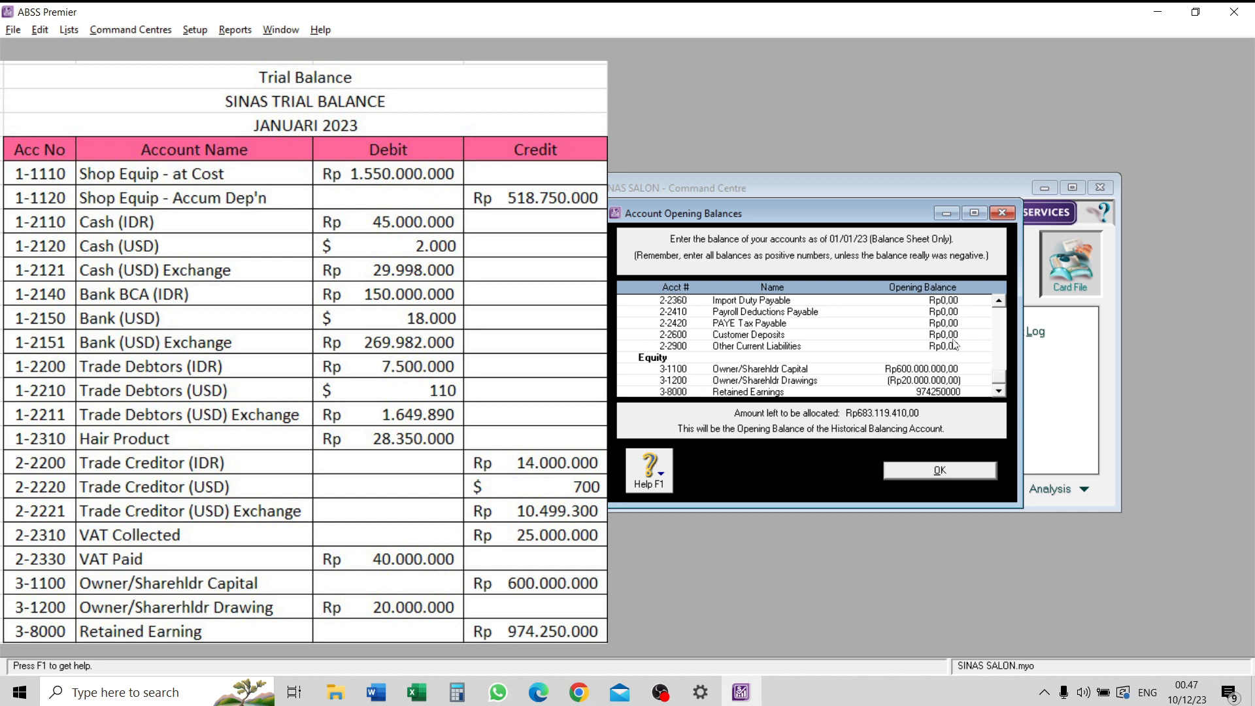
pyautogui.press('Tab')
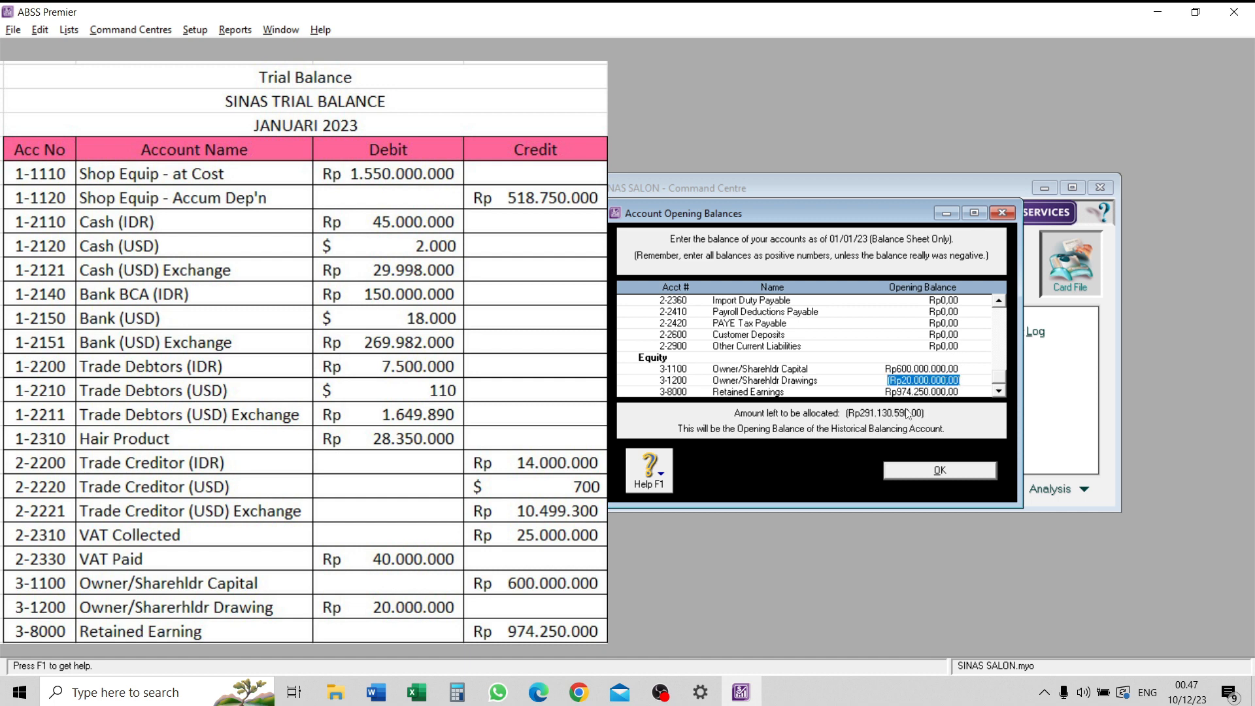
# - Re-enter 2000 for Cash (USD) and try to calculate its linked exchange account balance from the current exchange rate
pyautogui.scroll(4, 948, 374)
pyautogui.scroll(5, 949, 374)
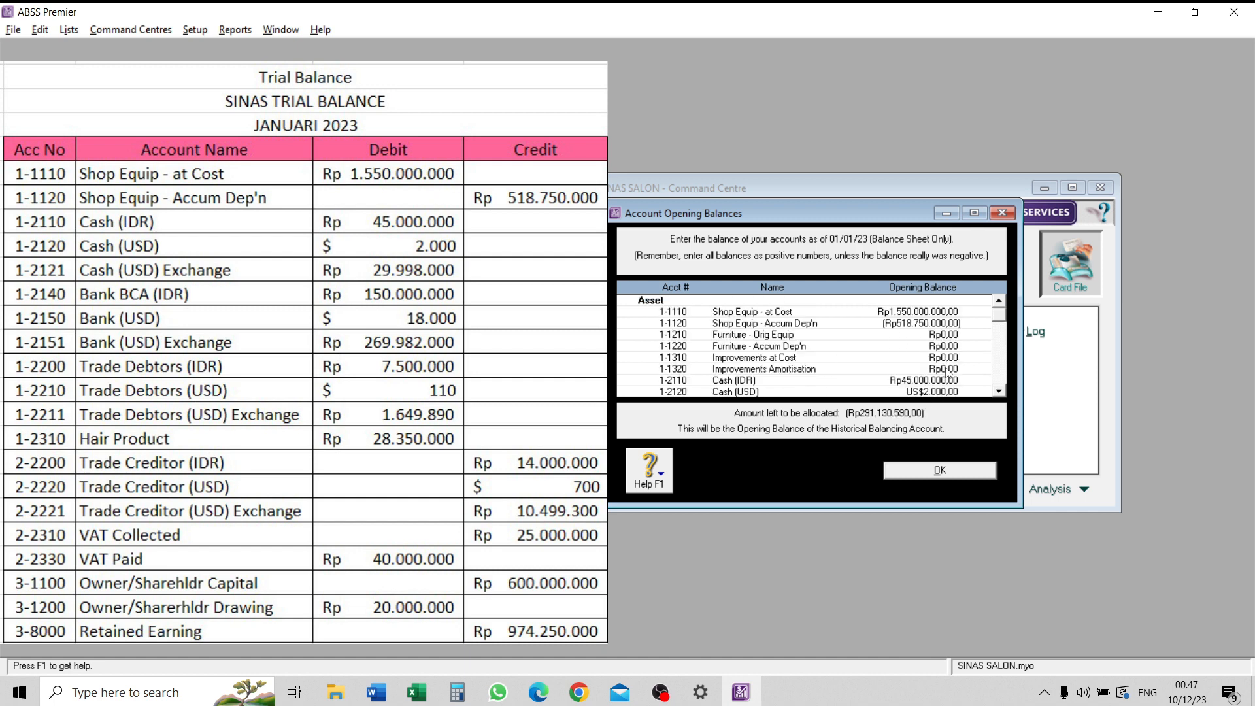
pyautogui.click(939, 359)
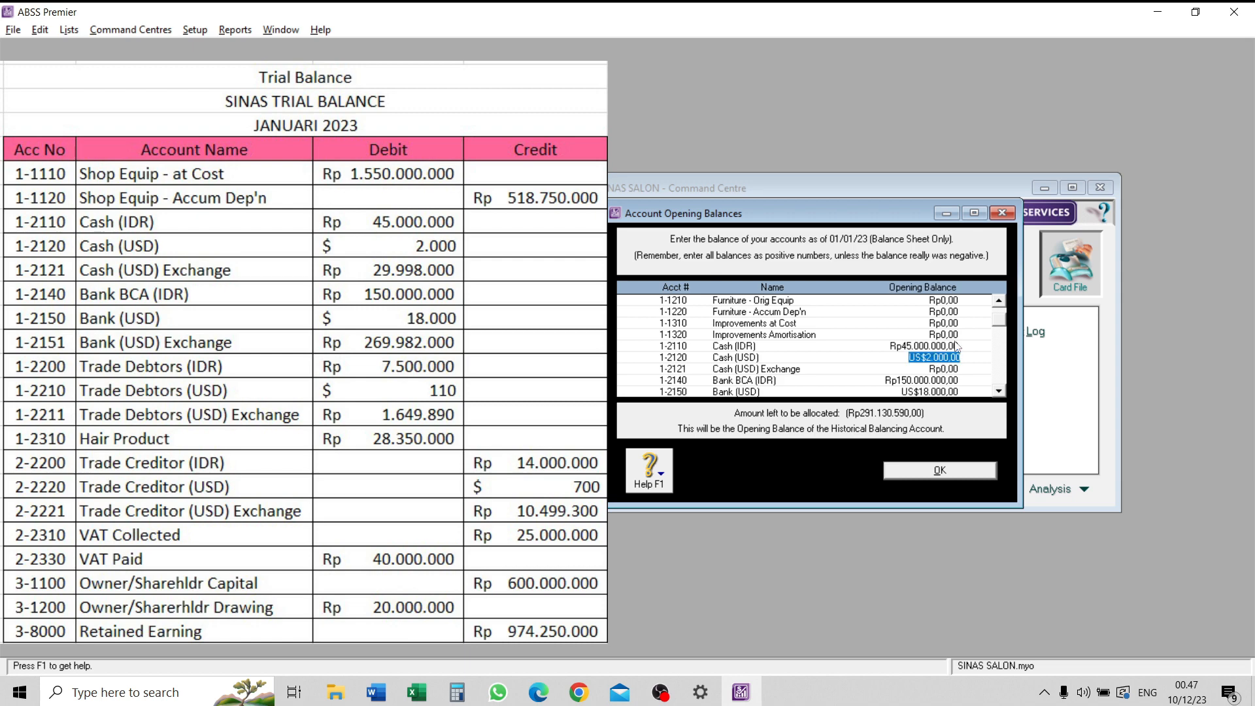
pyautogui.write('2000')
pyautogui.press('Tab')
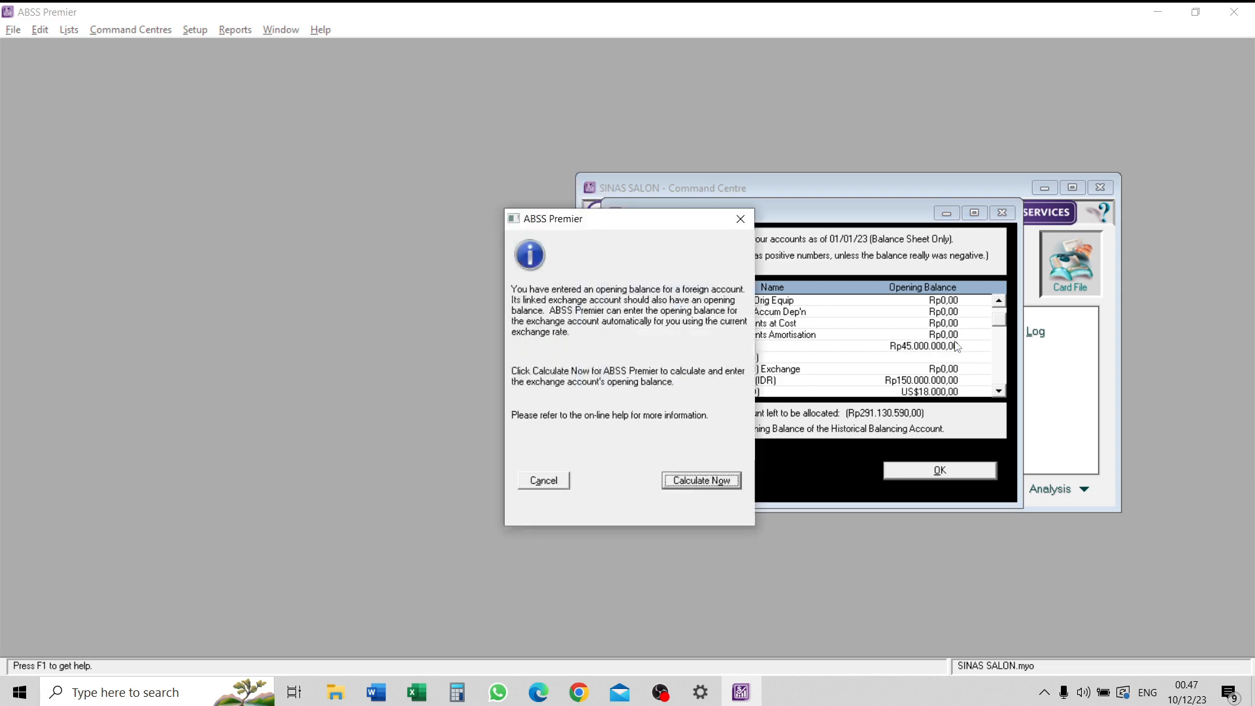
pyautogui.click(720, 481)
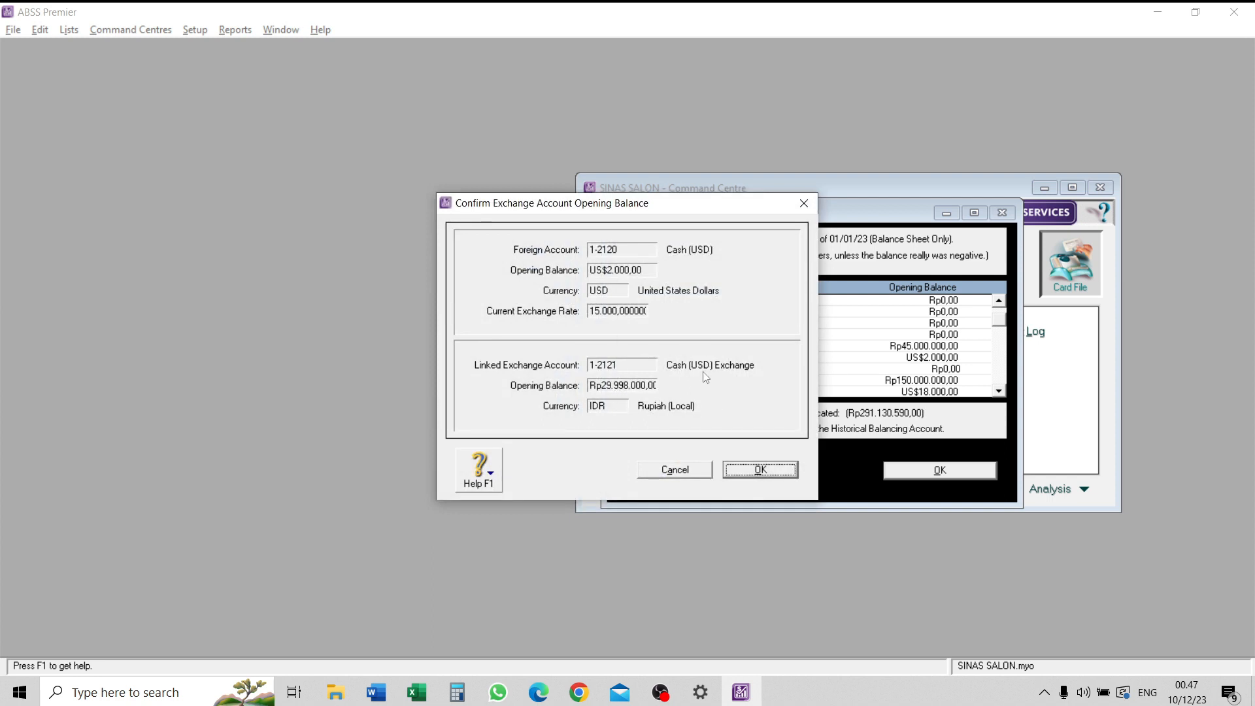
pyautogui.click(785, 471)
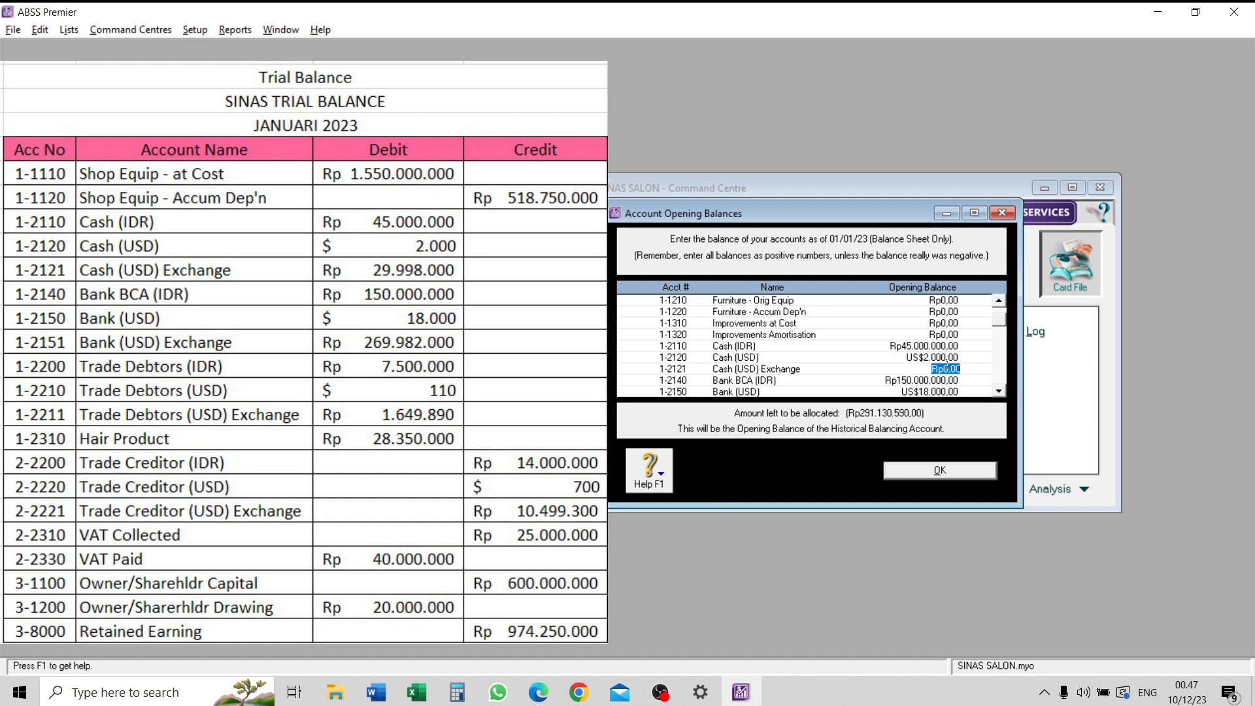
# - Enter opening balances of 29998000 for Cash (USD) Exchange and 269982000 for Bank (USD) Exchange
pyautogui.write('29.998.000')
pyautogui.press('Tab')
pyautogui.press('Tab')
pyautogui.press('Tab')
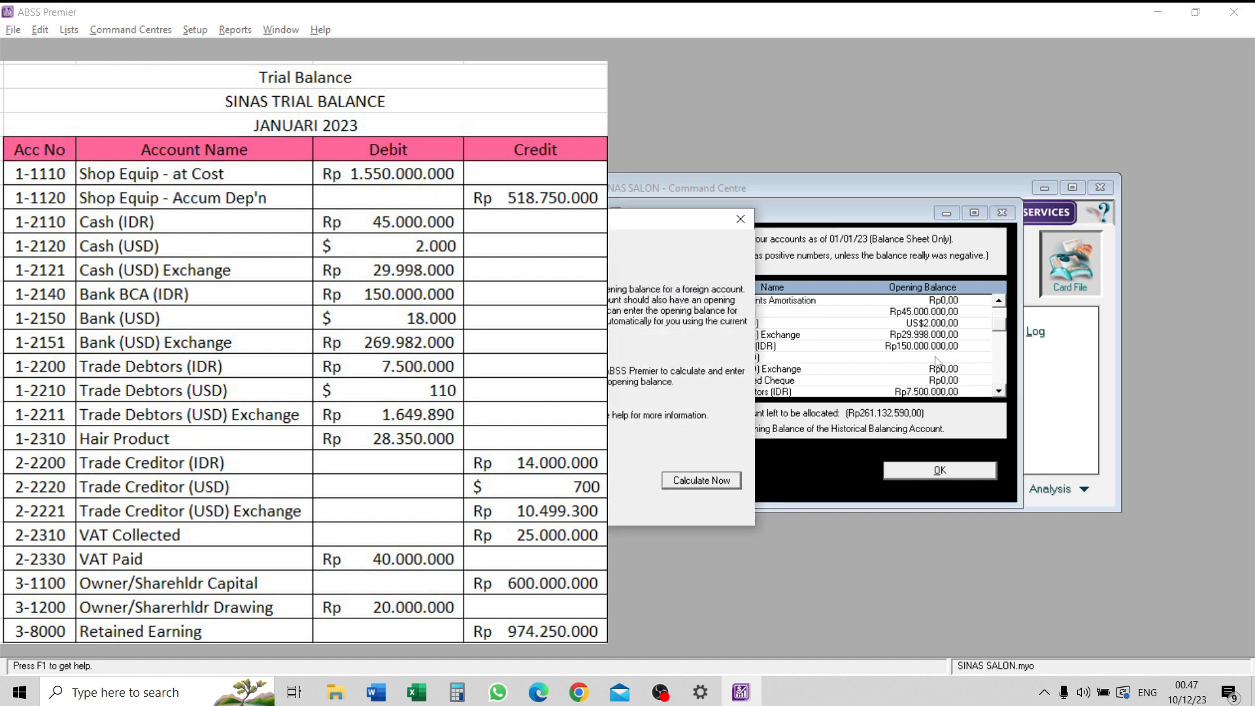
pyautogui.click(700, 480)
pyautogui.click(760, 469)
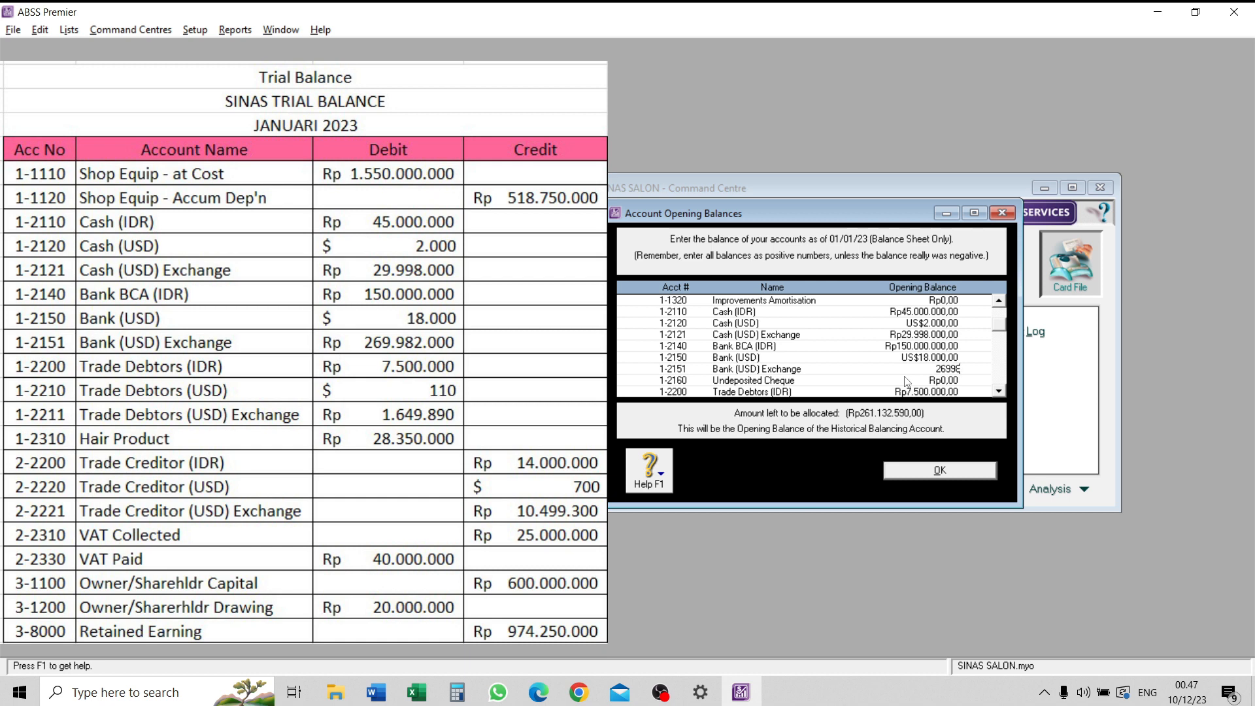
# - Enter an opening balance of 1649890 for Trade Debtors (USD) Exchange
pyautogui.scroll(-1, 908, 371)
pyautogui.click(947, 380)
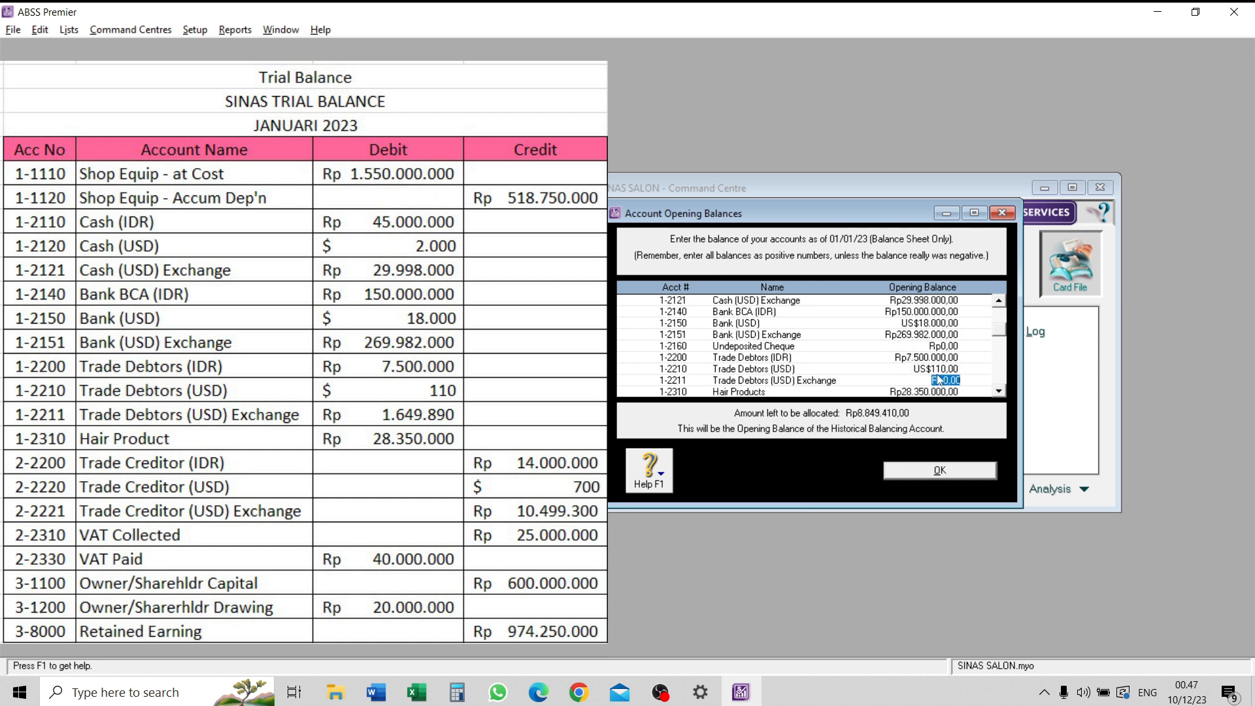
pyautogui.click(700, 479)
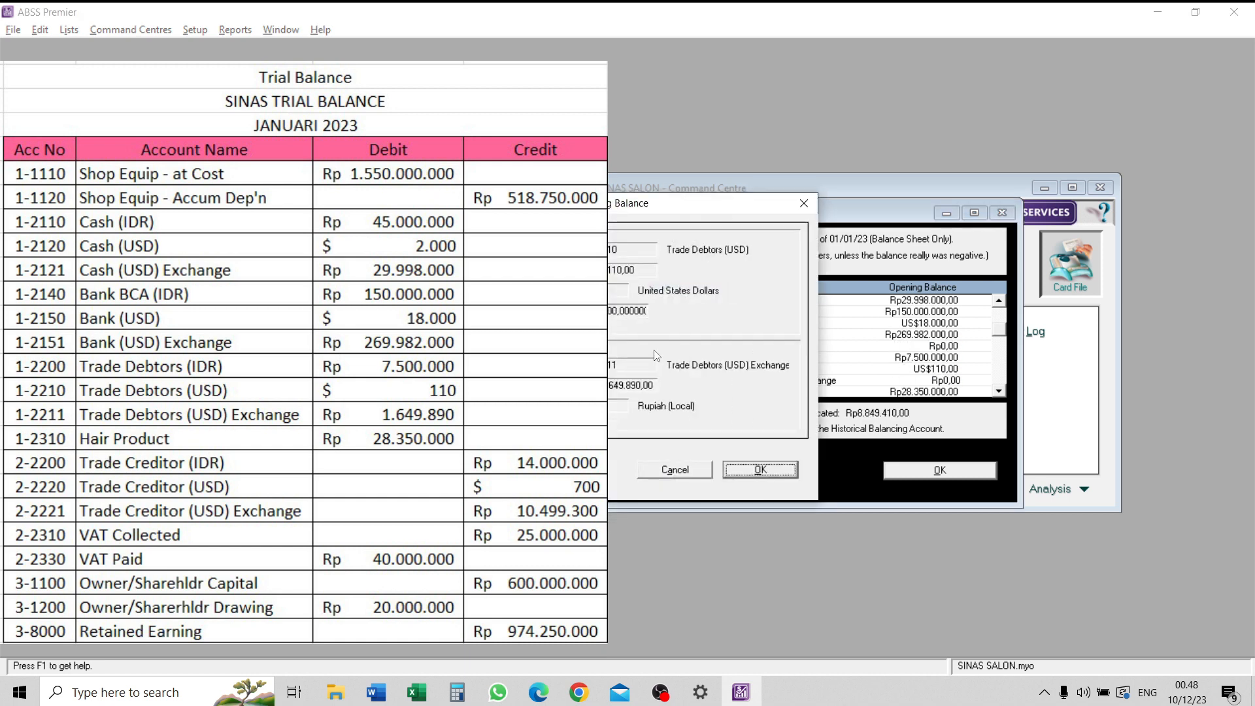
pyautogui.click(752, 470)
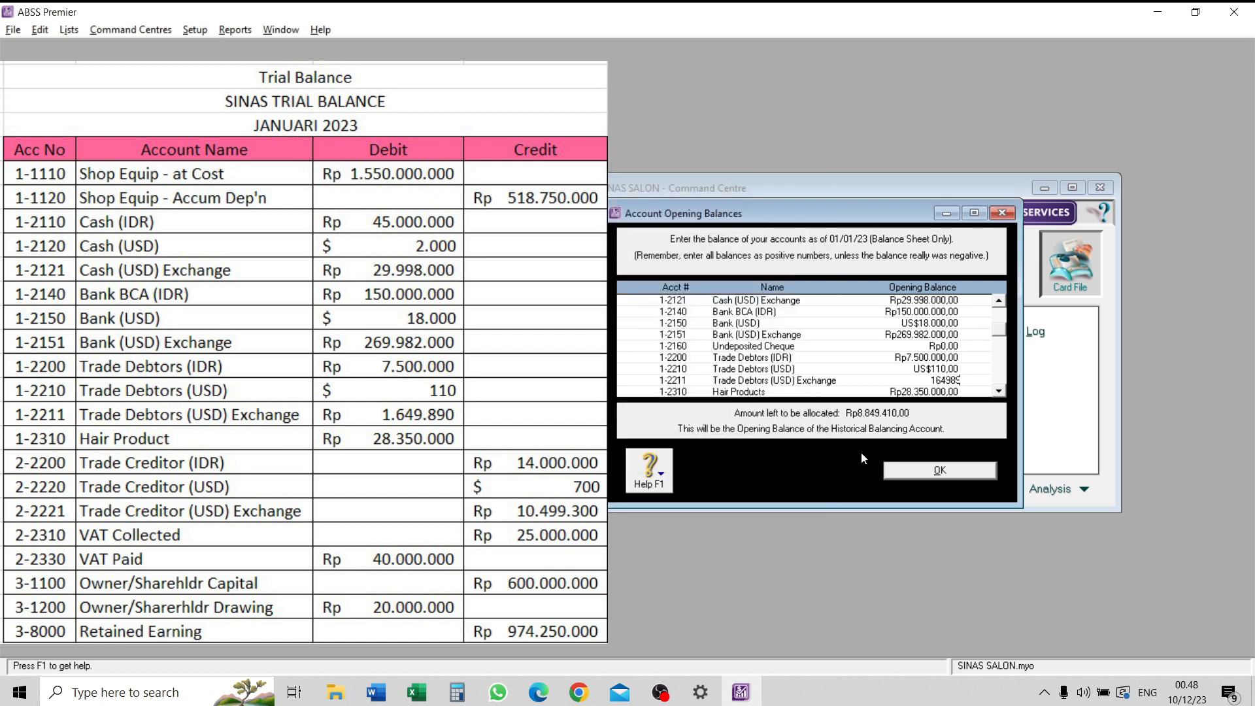
# - Enter an opening balance of 10499300 for Trade Creditor (USD) Exchange
pyautogui.scroll(-1, 940, 369)
pyautogui.click(942, 368)
pyautogui.scroll(-6, 948, 367)
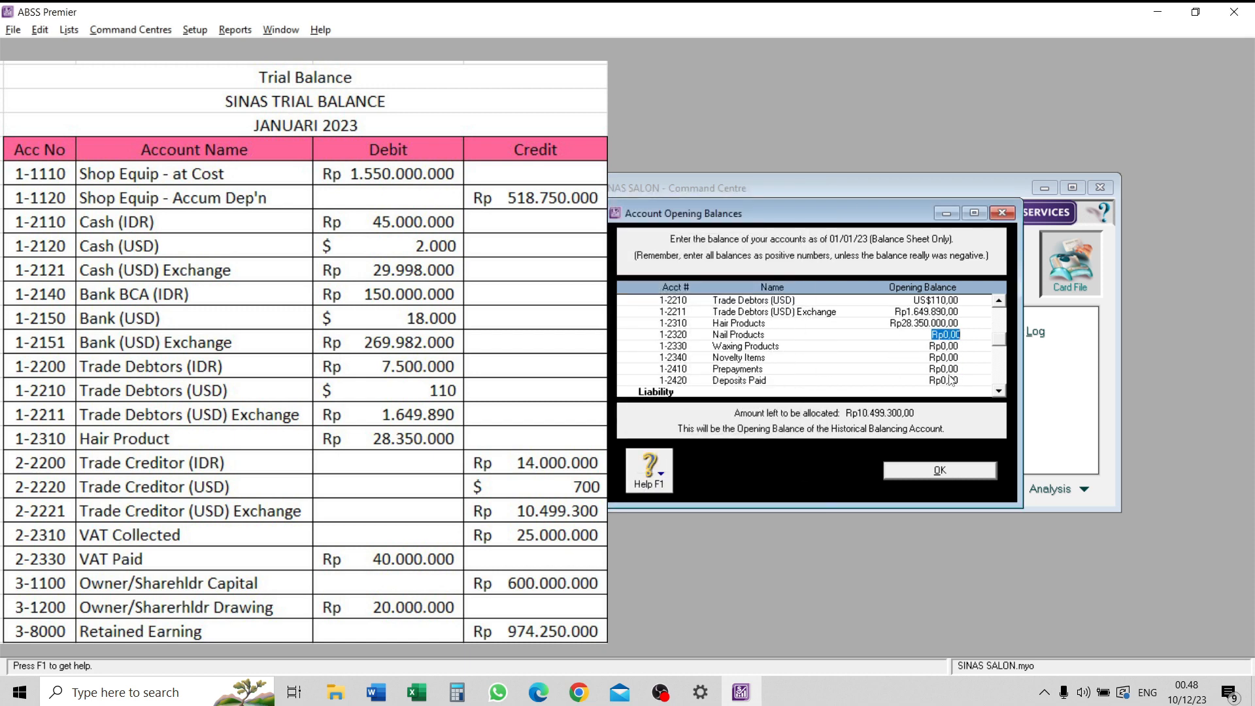
pyautogui.click(947, 334)
pyautogui.press('Tab')
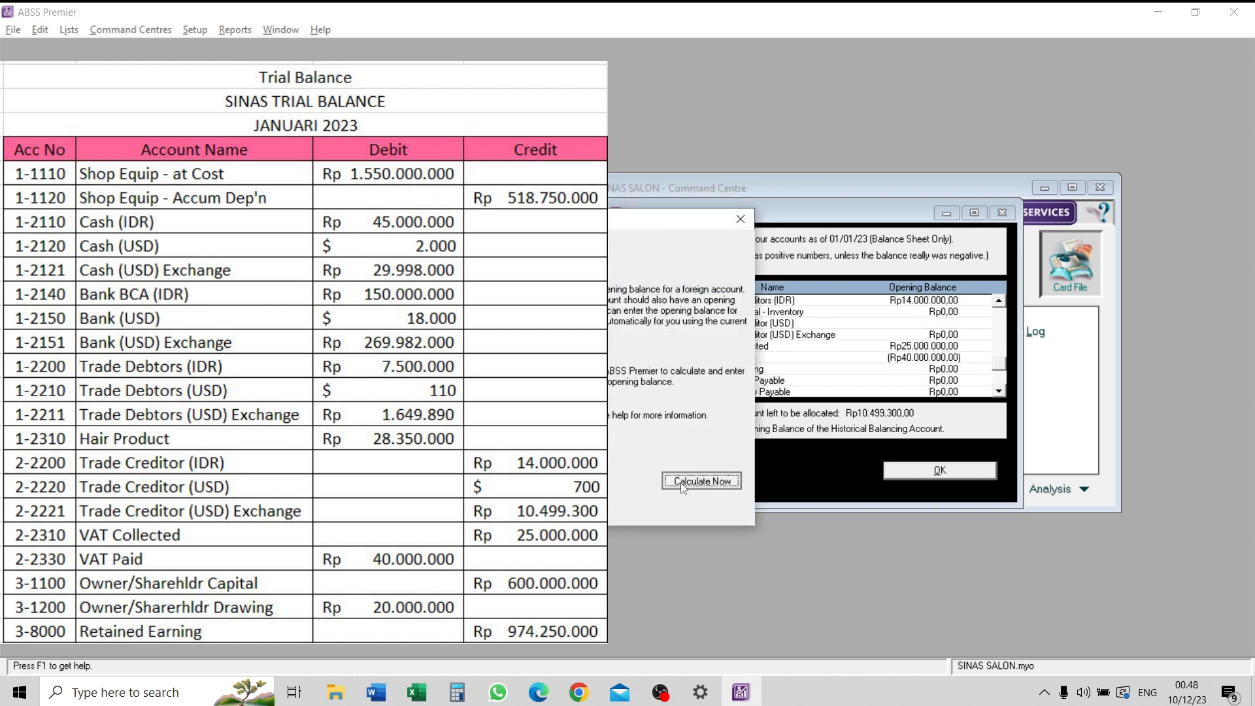
pyautogui.click(683, 483)
pyautogui.click(745, 472)
pyautogui.click(906, 343)
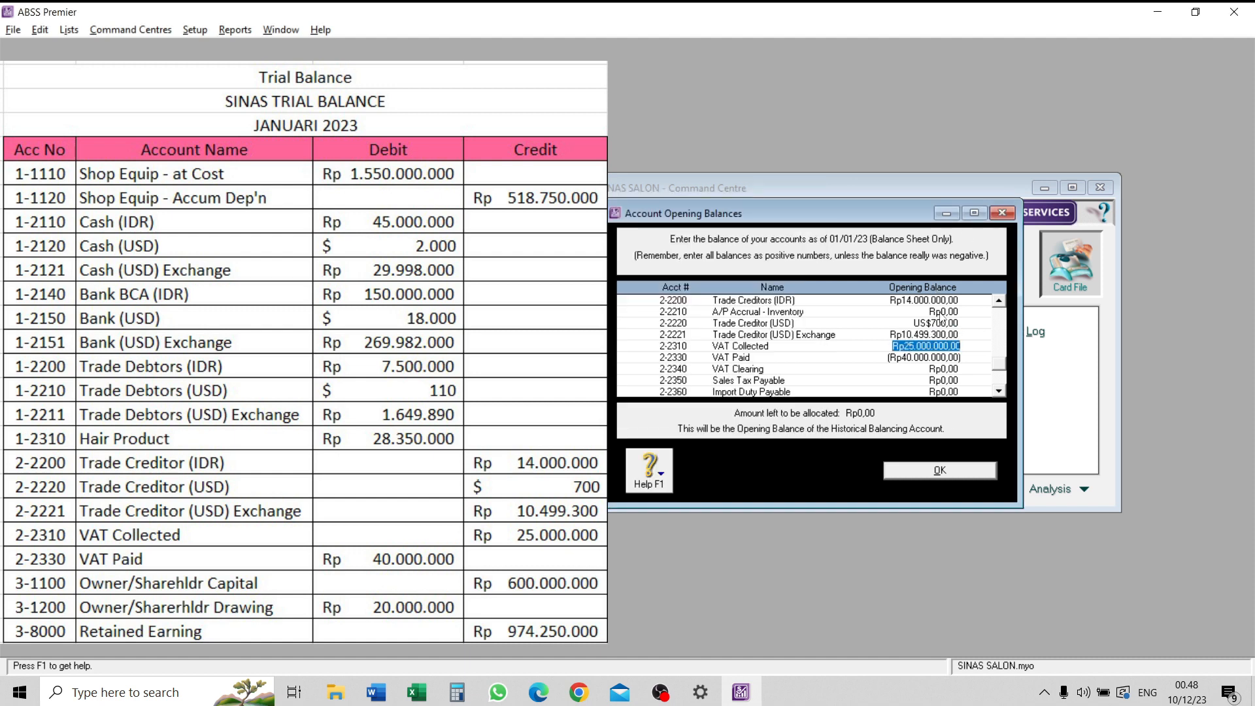
# - Enlarge the Account Opening Balances window vertically to review the entries, and select the Shop Equip - Accum Dep'n balance
pyautogui.click(973, 213)
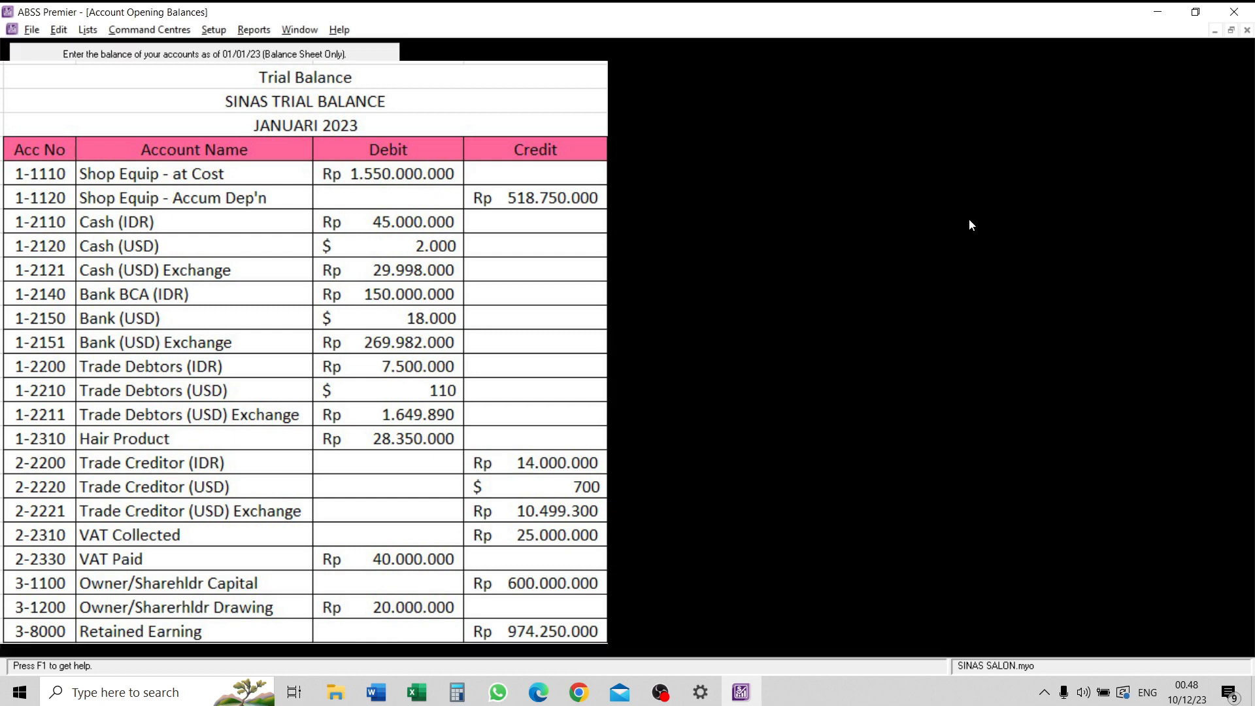
pyautogui.click(1232, 30)
pyautogui.moveTo(902, 204); pyautogui.dragTo(902, 70)
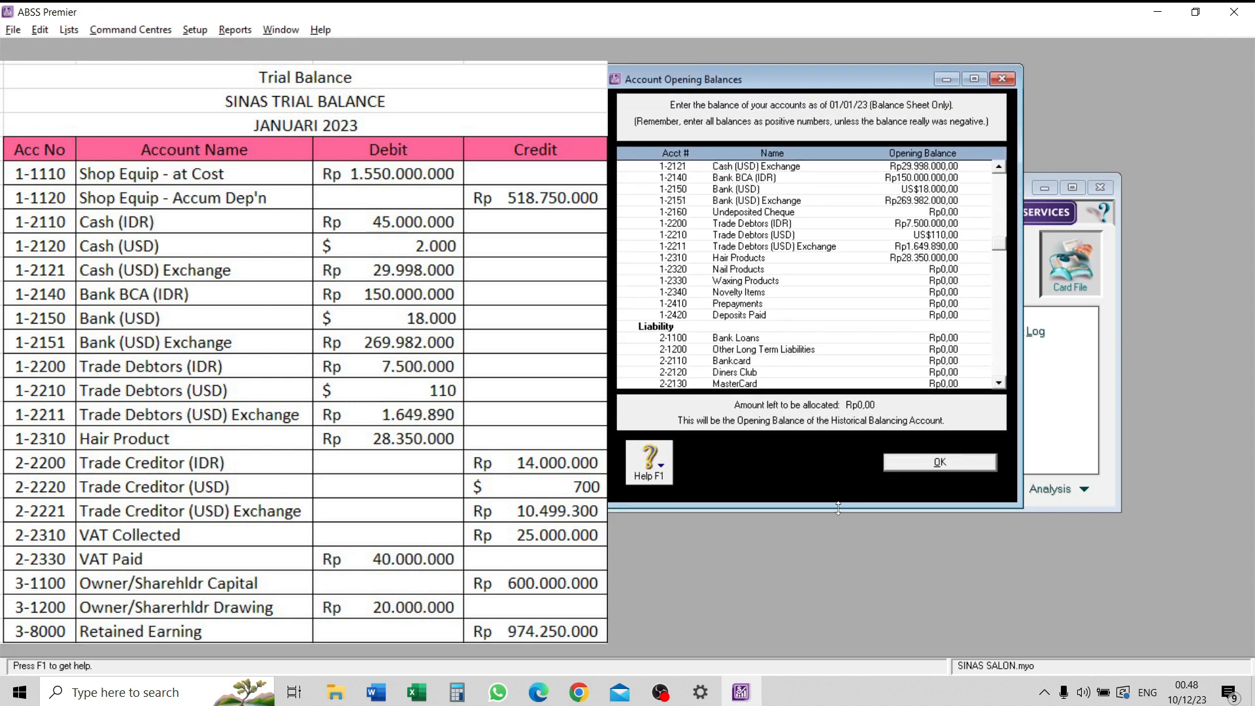
pyautogui.moveTo(836, 507); pyautogui.dragTo(836, 618)
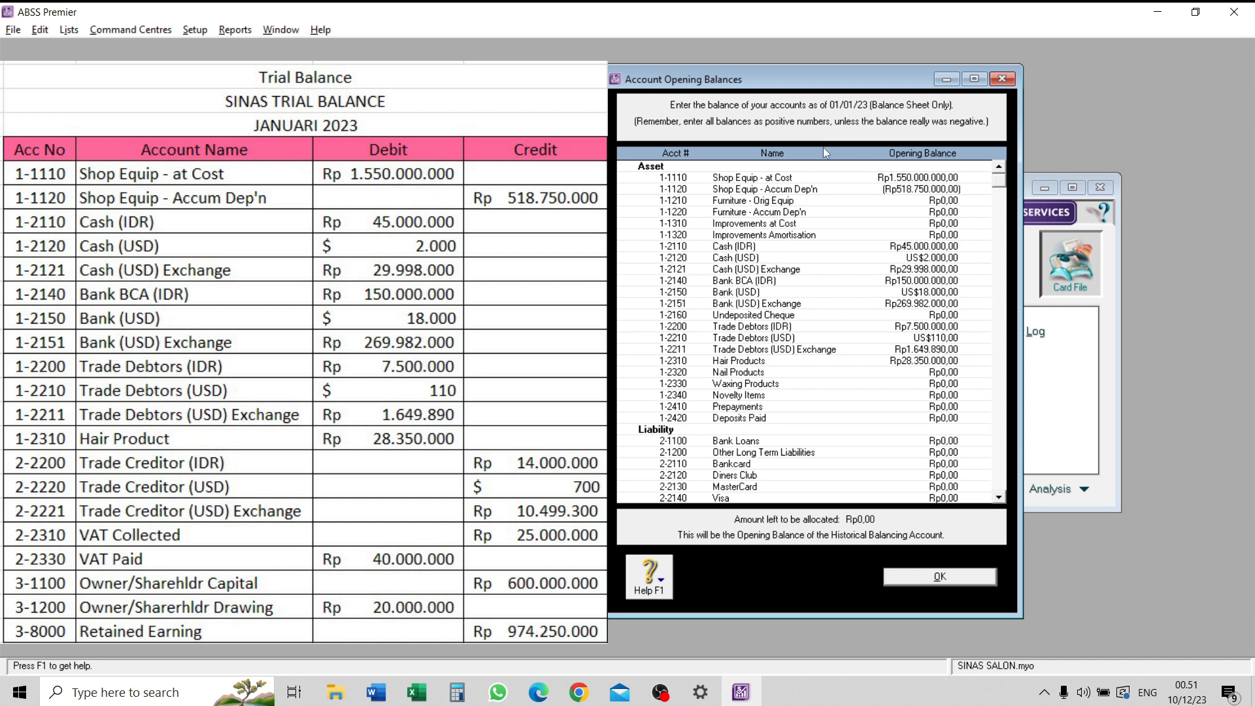
pyautogui.click(894, 189)
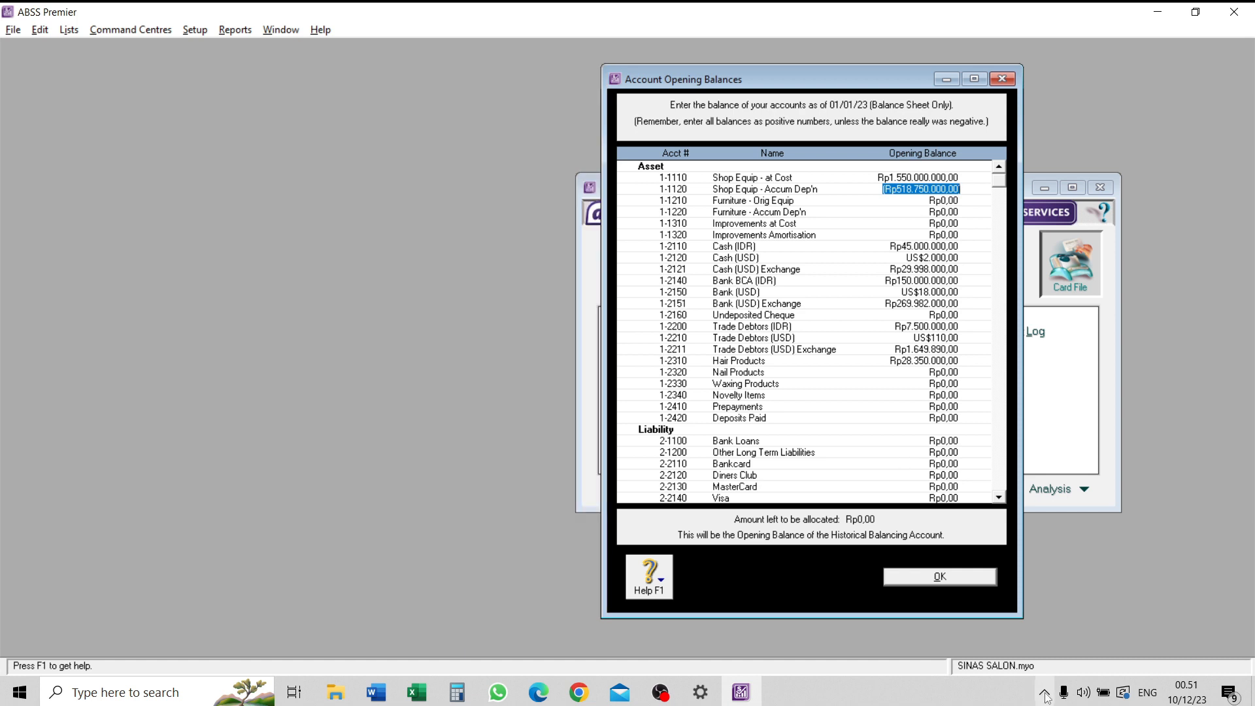
# - Accept the account opening balances and open the Customer Balances setup window
pyautogui.click(925, 578)
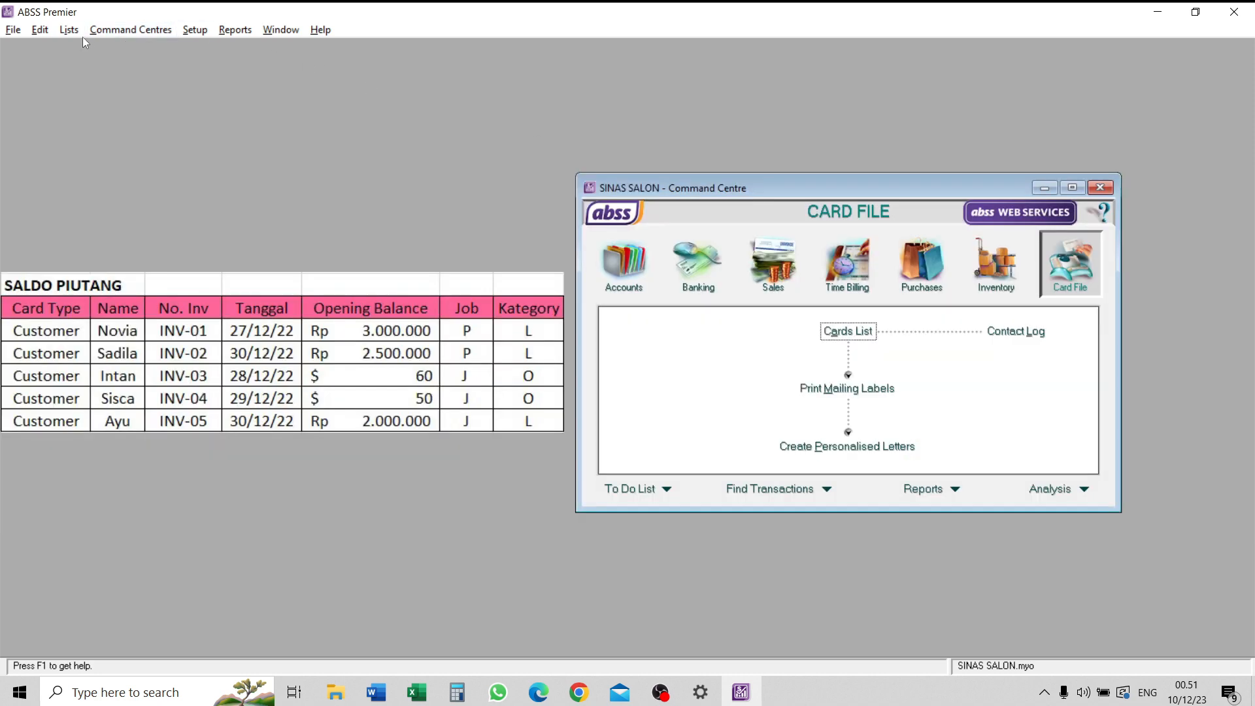
pyautogui.click(200, 29)
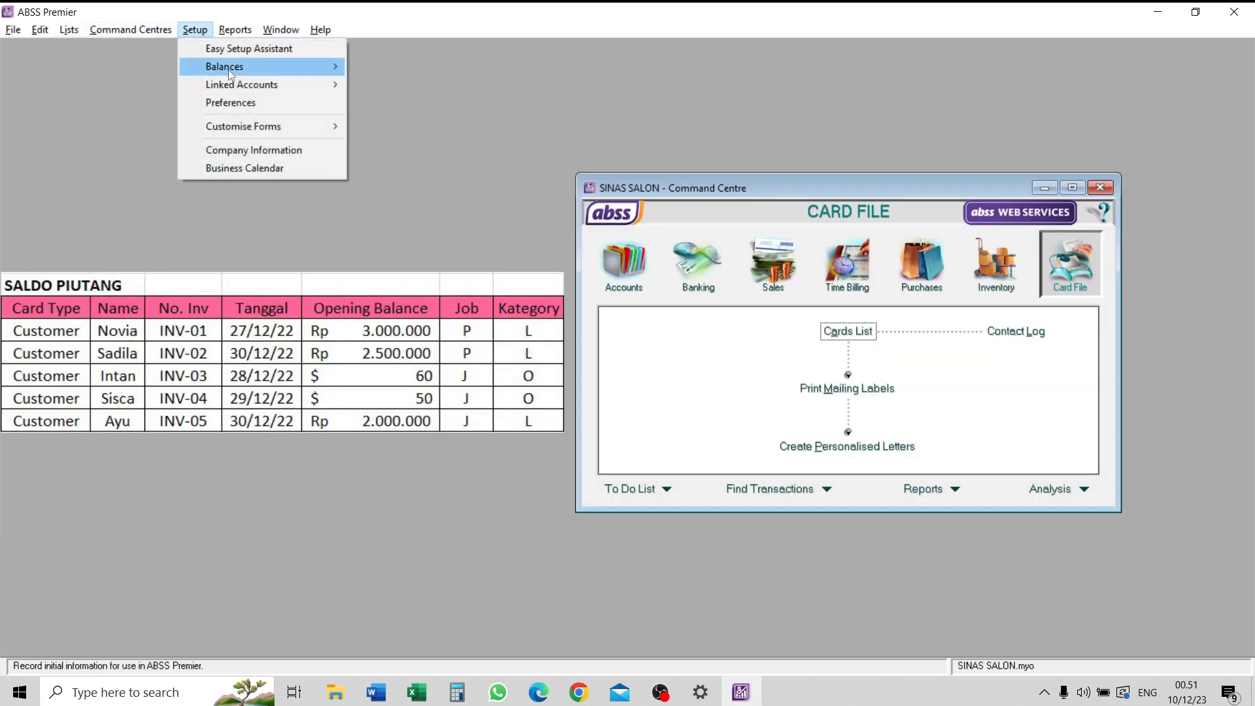
pyautogui.moveTo(339, 69)
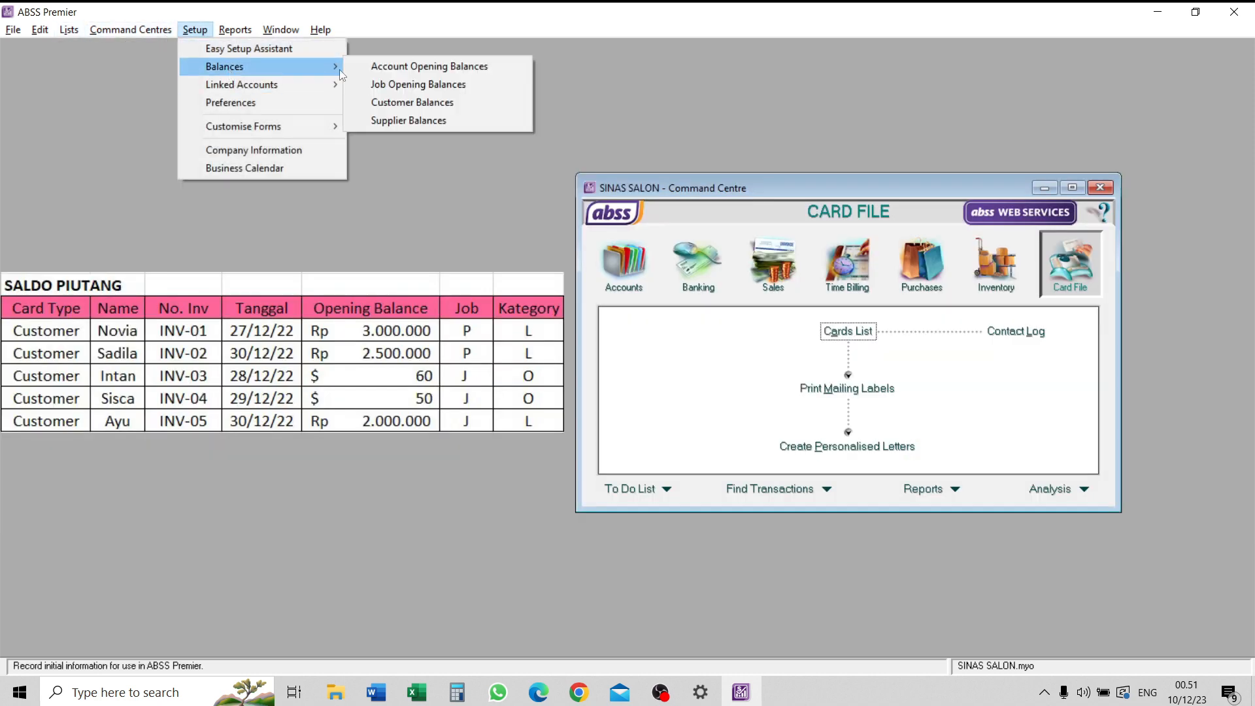
pyautogui.click(464, 106)
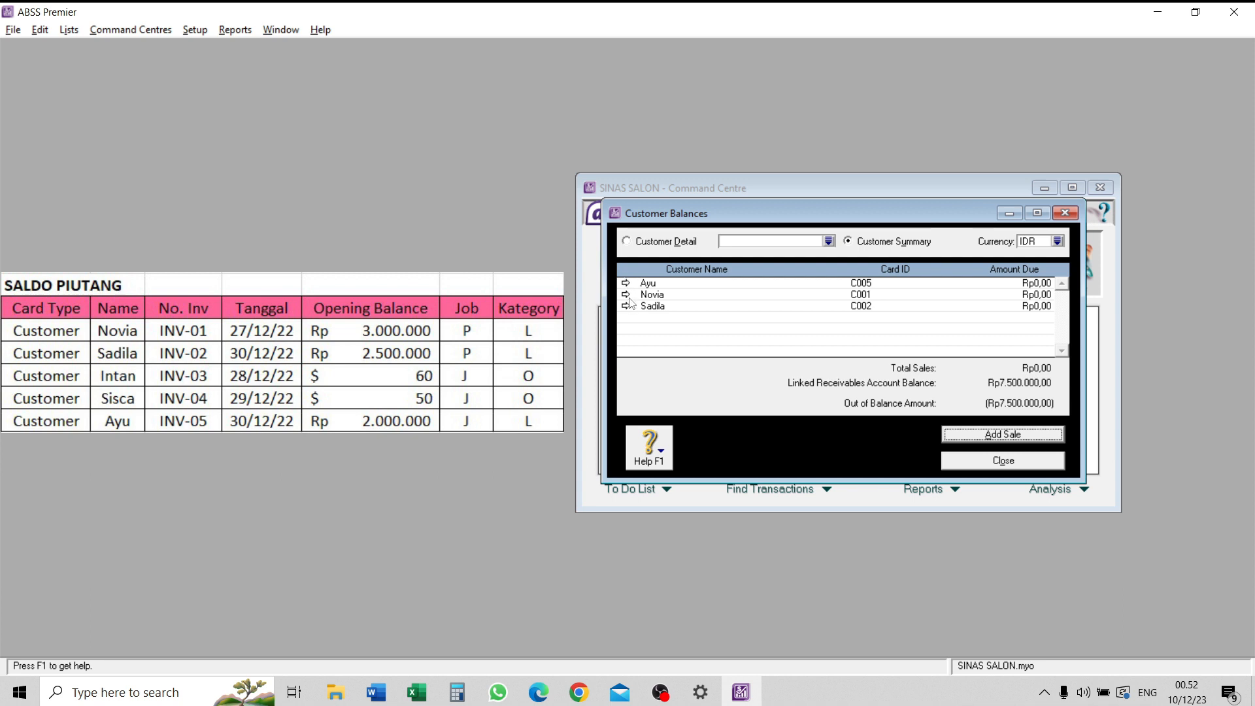
# - Start a historical sale for the second listed IDR customer with invoice number INV-01 and date 27/12/23
pyautogui.click(626, 295)
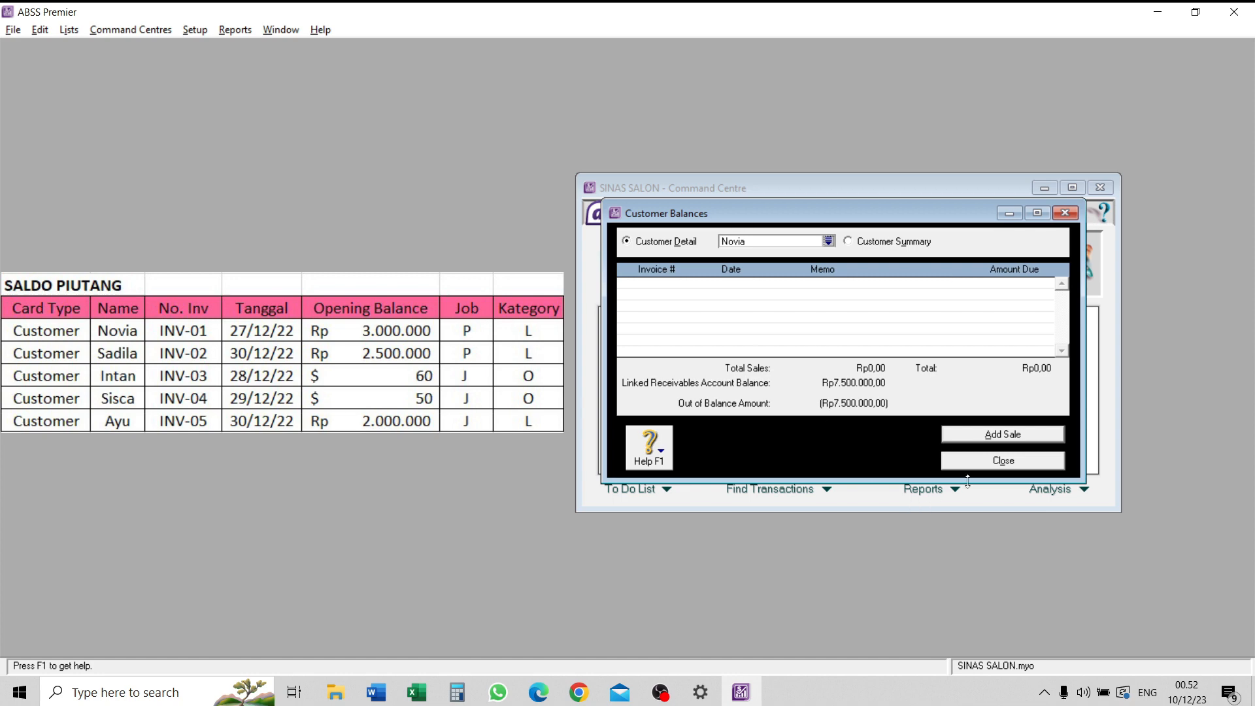
pyautogui.click(1003, 434)
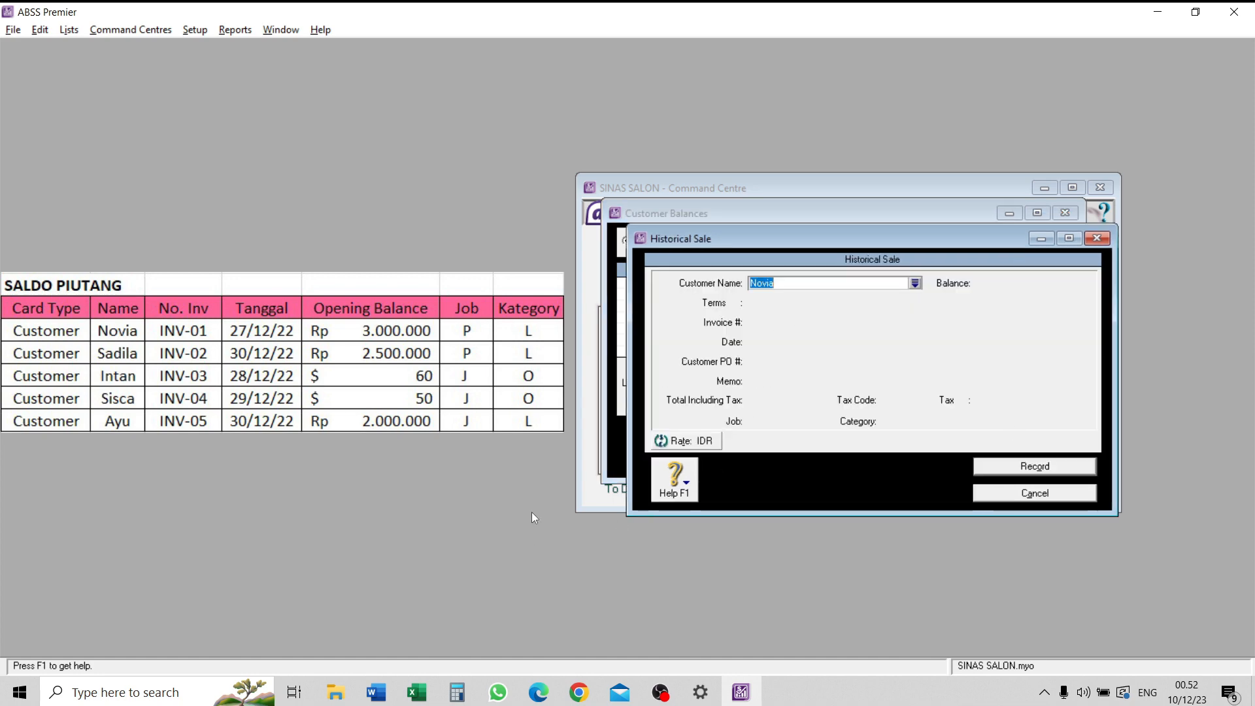
pyautogui.press('Tab')
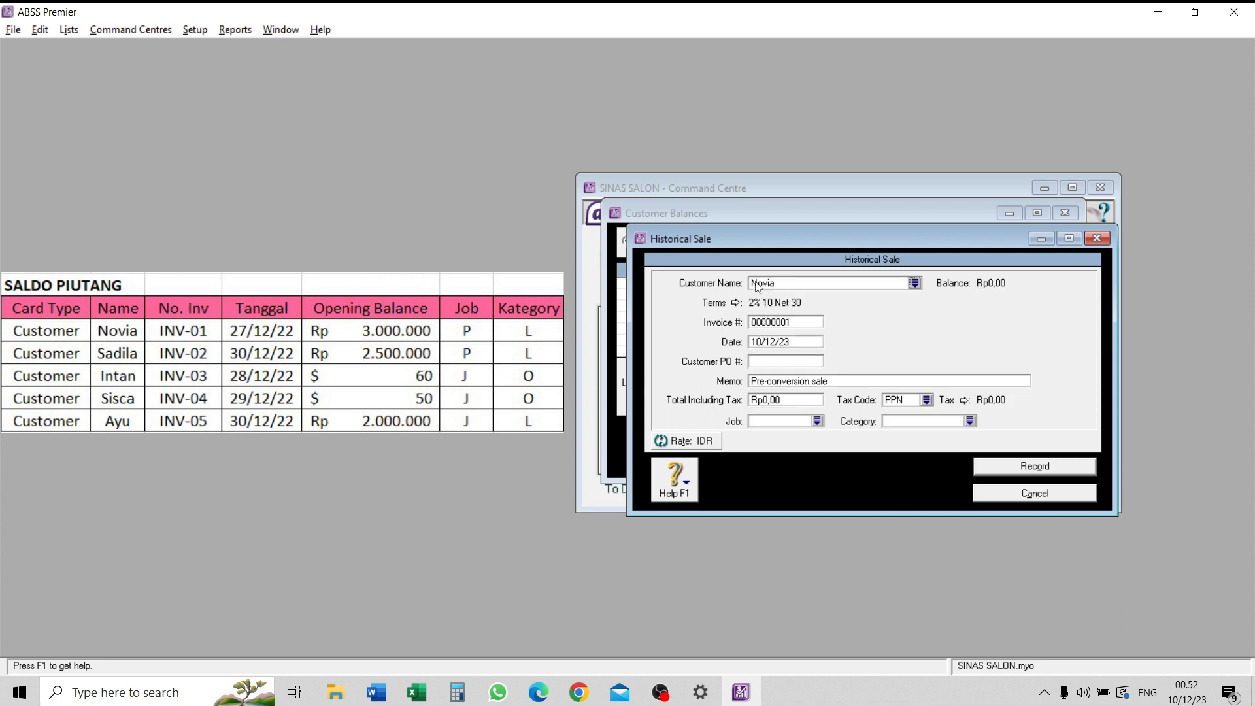
pyautogui.click(801, 321)
pyautogui.press('capslock')
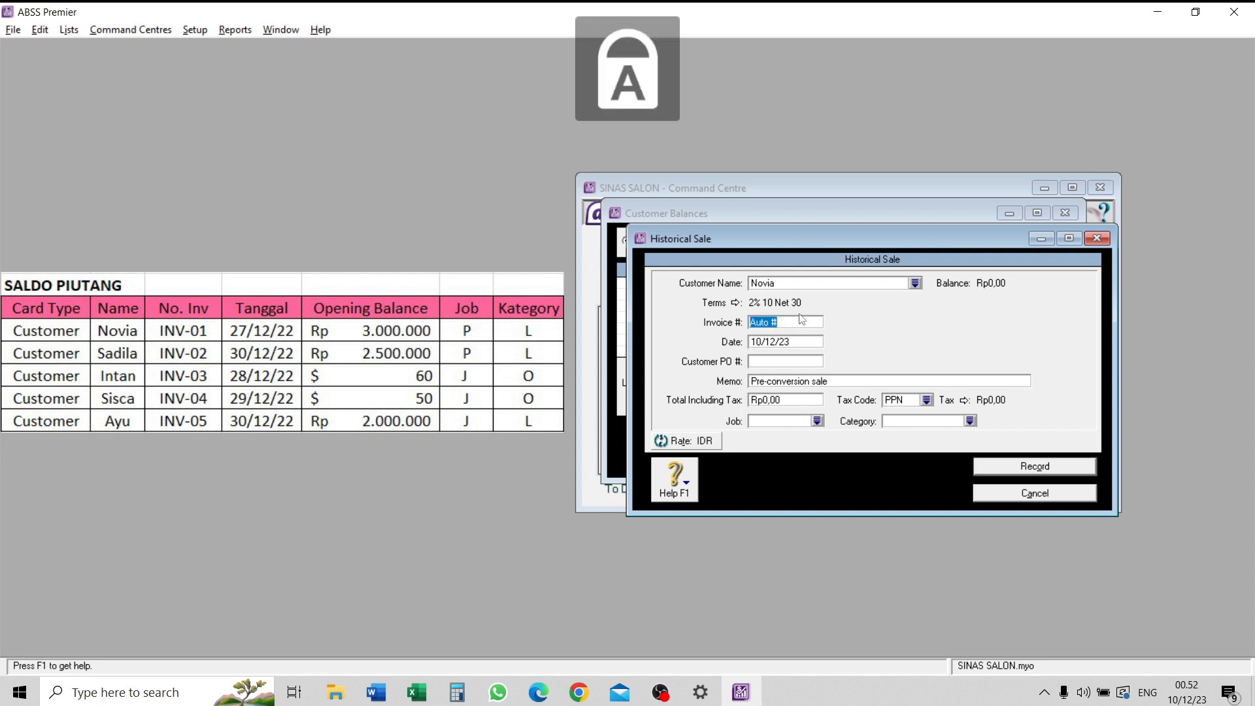
pyautogui.write('INV-01')
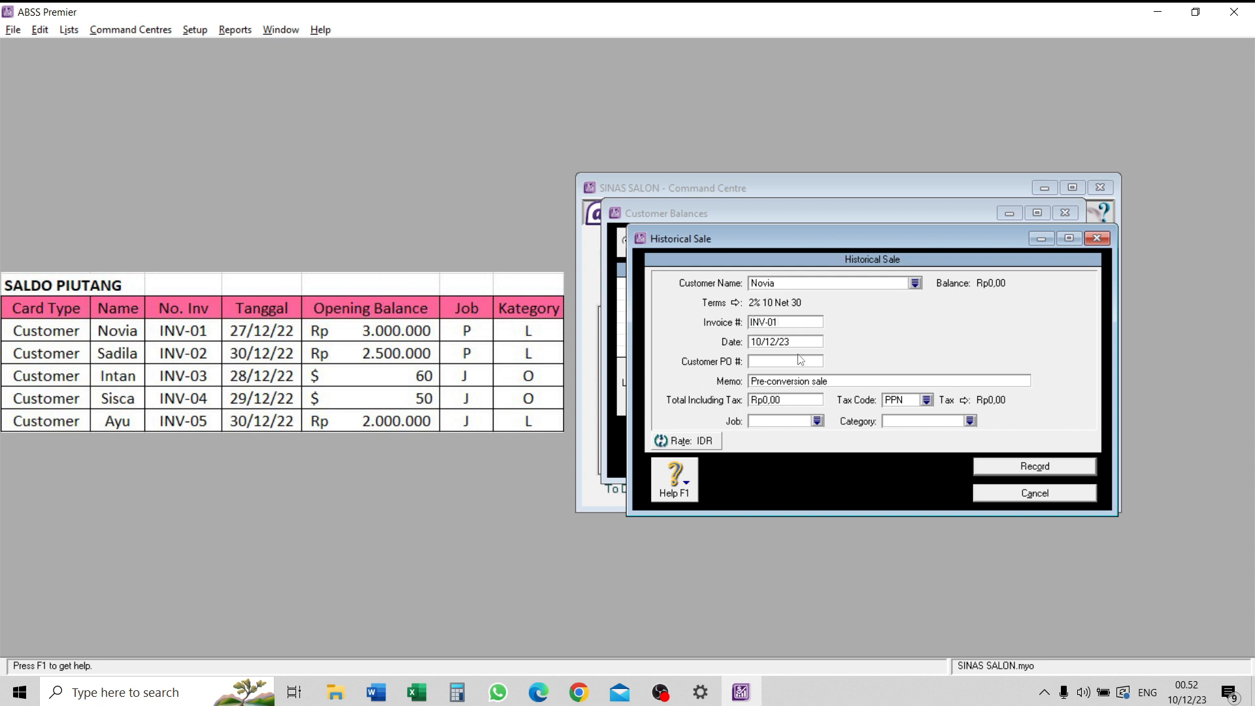
pyautogui.press('Tab')
pyautogui.write('27/12/23')
# - Set the INV-01 sale's total including tax to 3000000 with tax code N-T
pyautogui.click(754, 398)
pyautogui.press('Return')
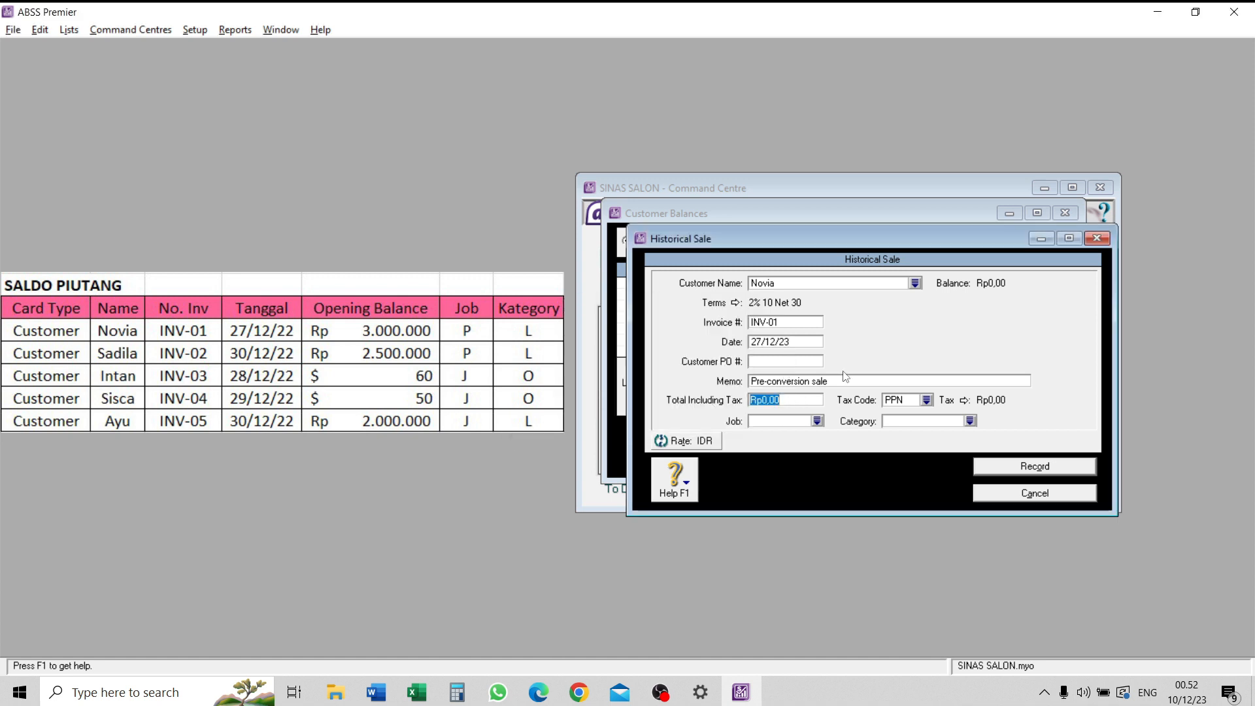
pyautogui.write('3000000')
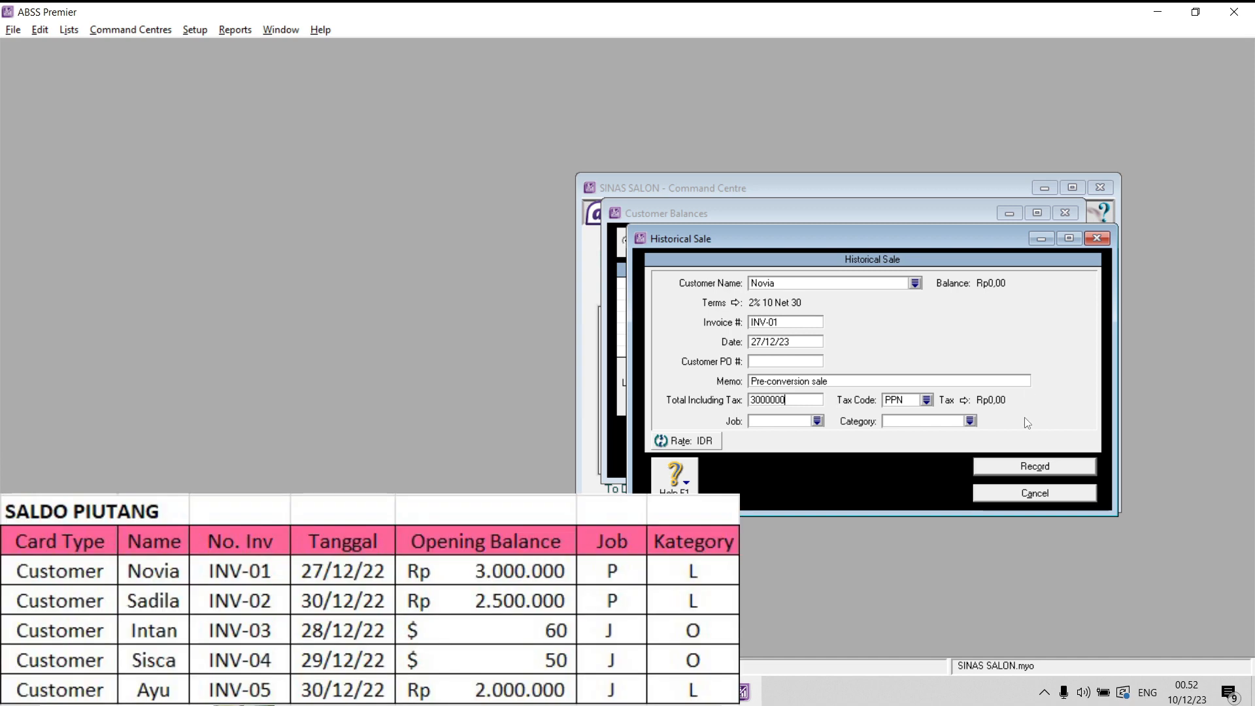
pyautogui.click(926, 400)
pyautogui.click(552, 270)
pyautogui.click(765, 447)
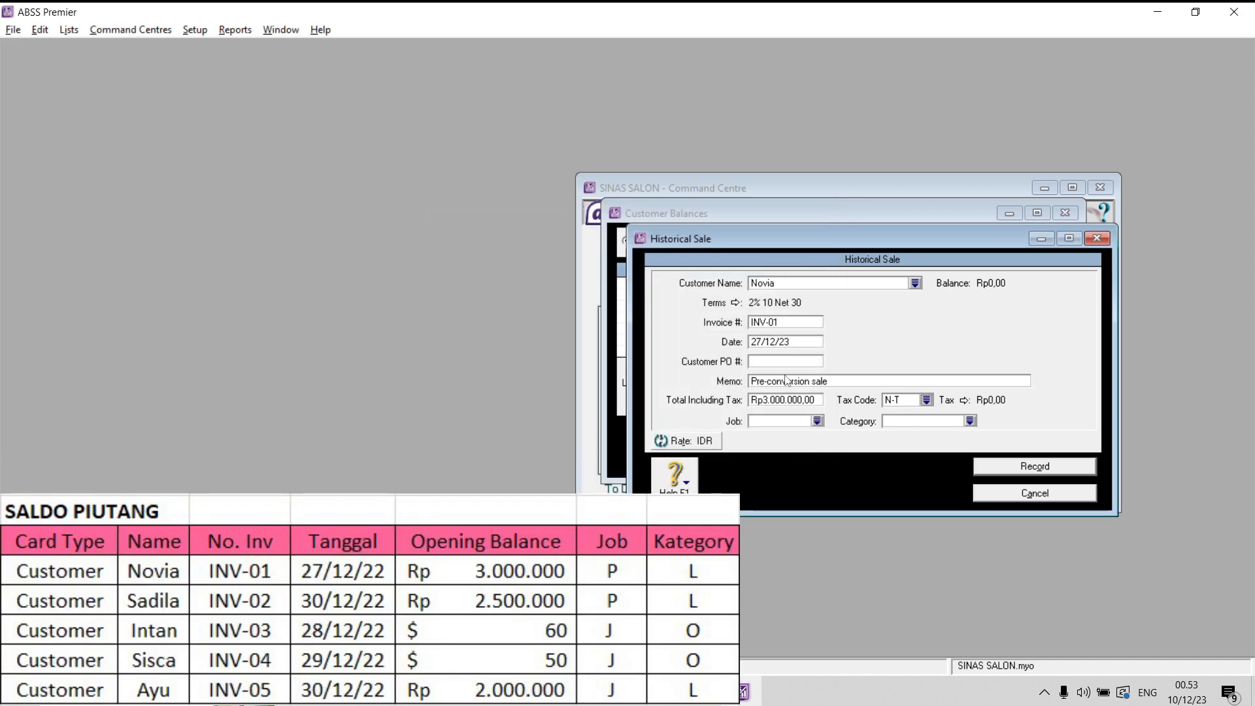
# - Assign job P and category L to the INV-01 sale
pyautogui.click(816, 421)
pyautogui.doubleClick(587, 270)
pyautogui.click(971, 423)
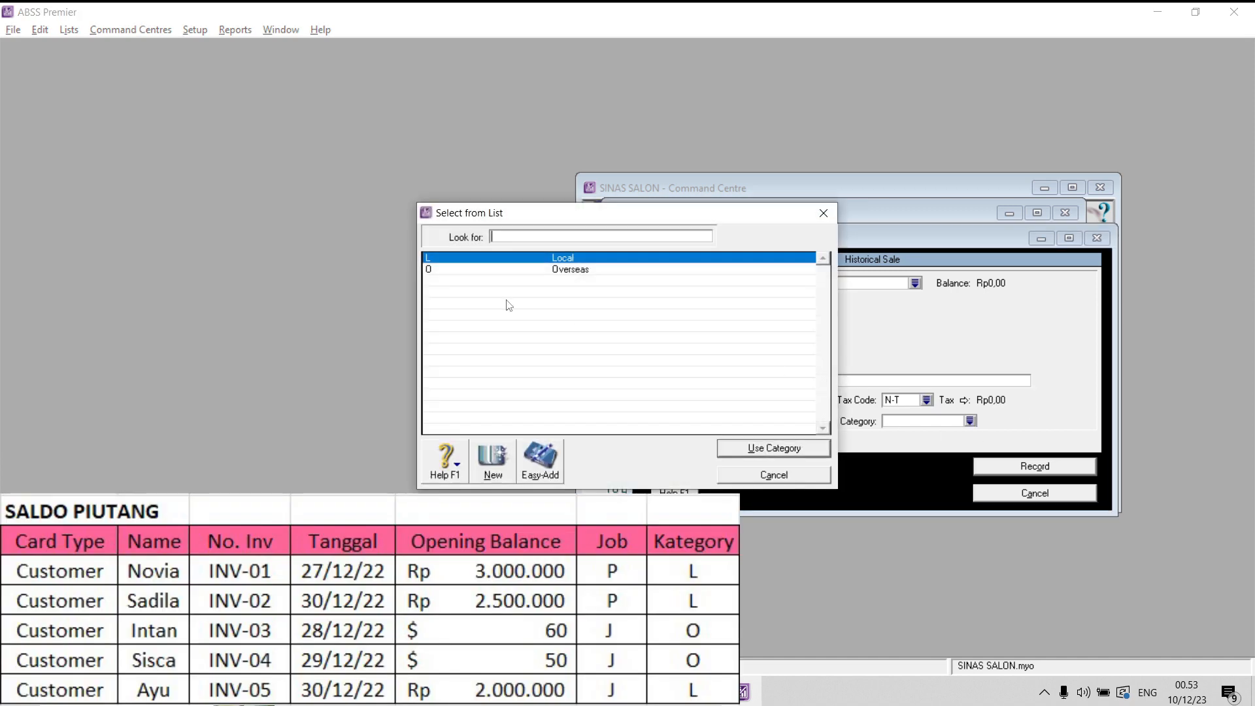
pyautogui.click(750, 449)
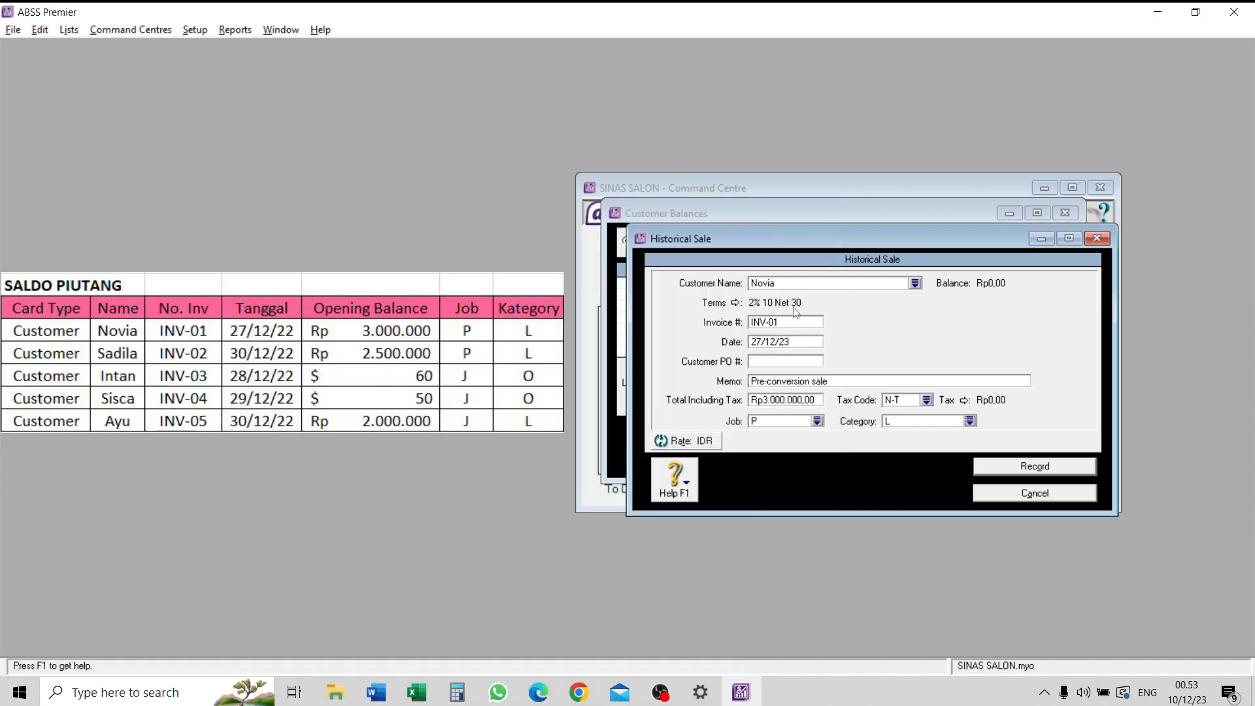
# - Correct the INV-01 sale date to 27/12/22, then record the sale and return to the customer summary
pyautogui.click(805, 340)
pyautogui.press('Tab')
pyautogui.click(1049, 468)
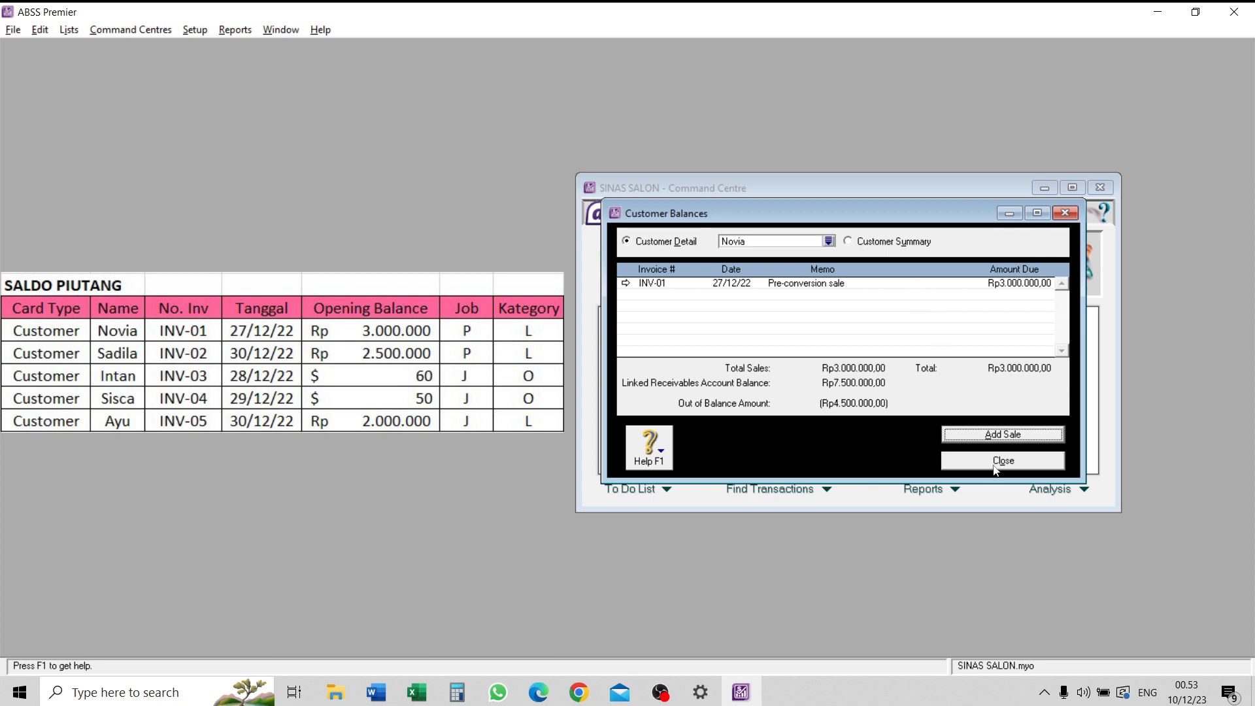
pyautogui.click(881, 248)
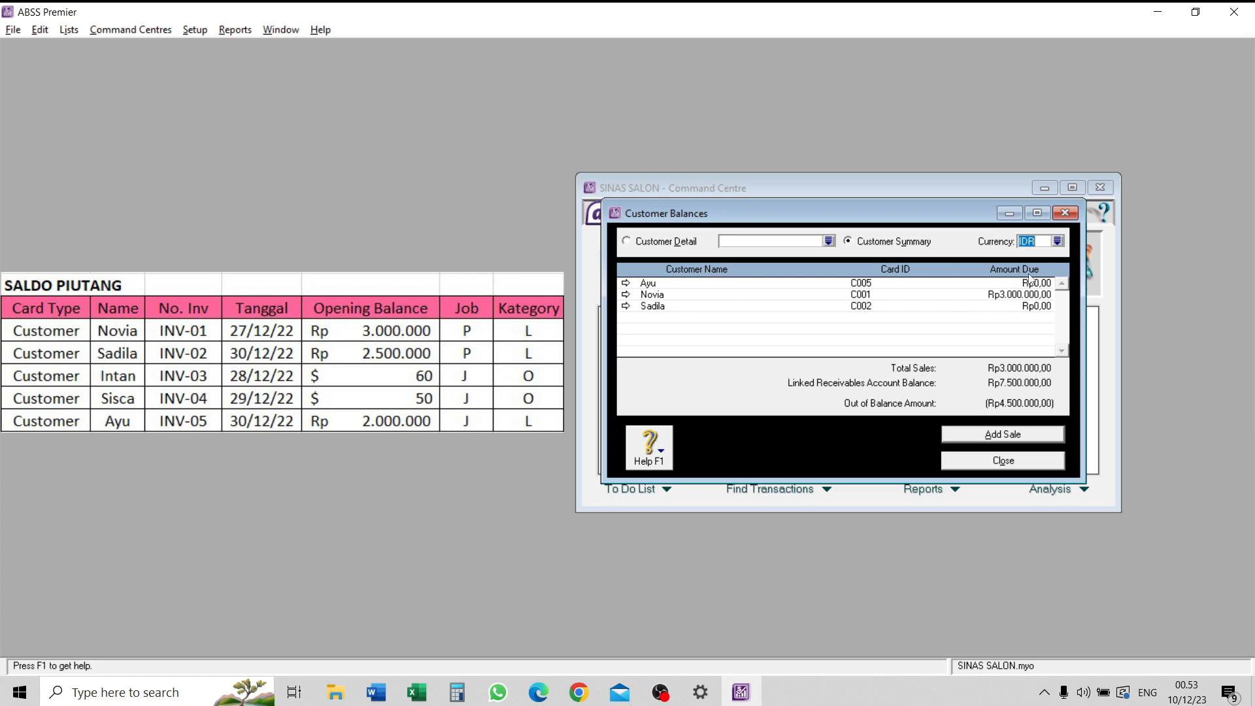
# - View the customer summary in USD, then return its currency to IDR
pyautogui.click(1057, 241)
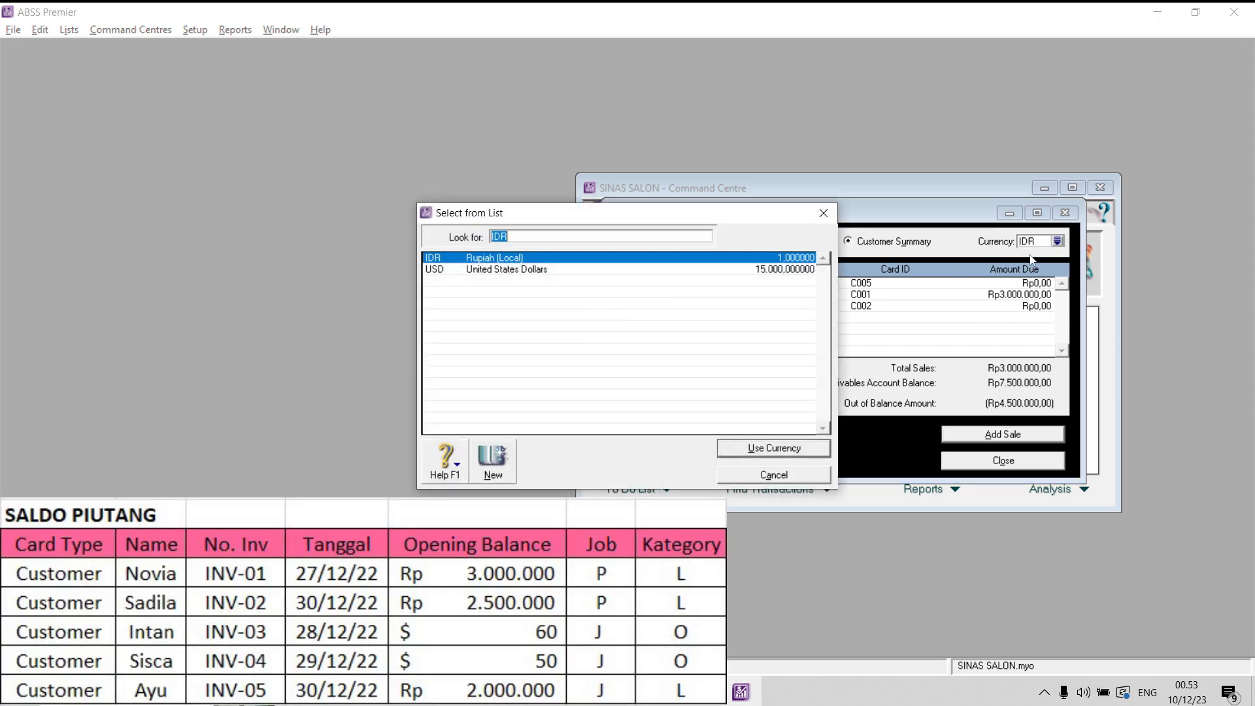
pyautogui.click(526, 270)
pyautogui.click(760, 445)
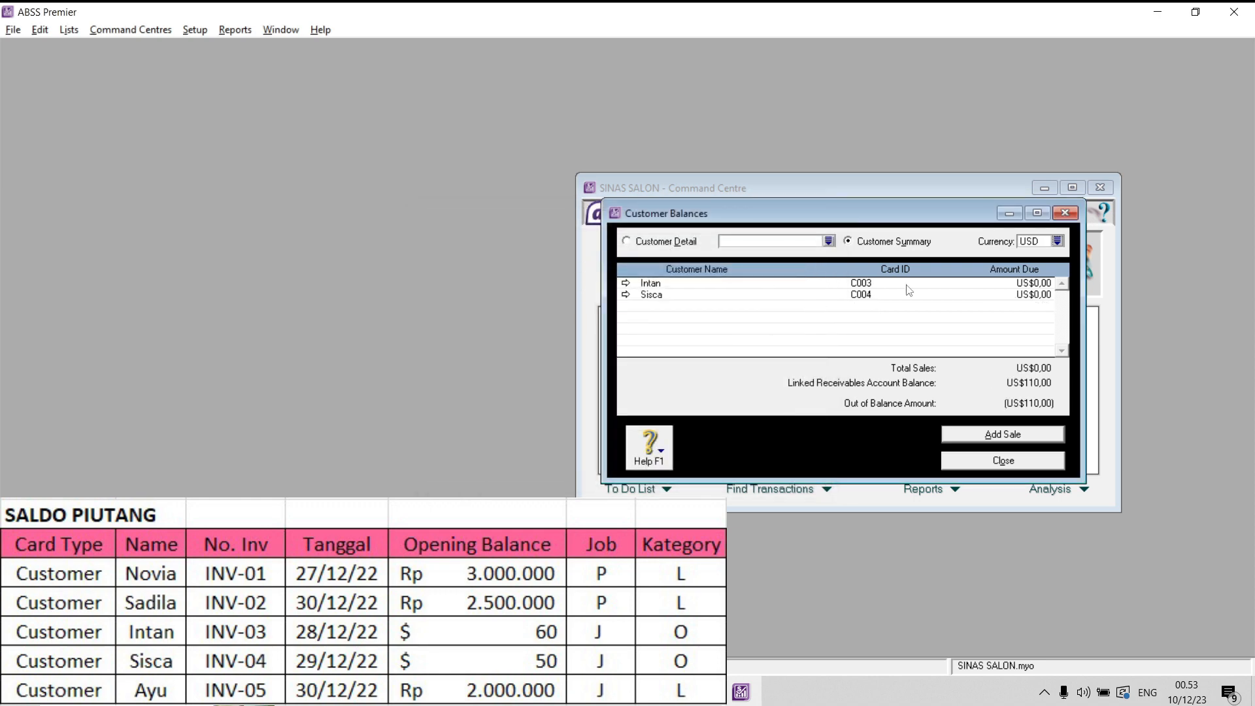
pyautogui.click(1057, 241)
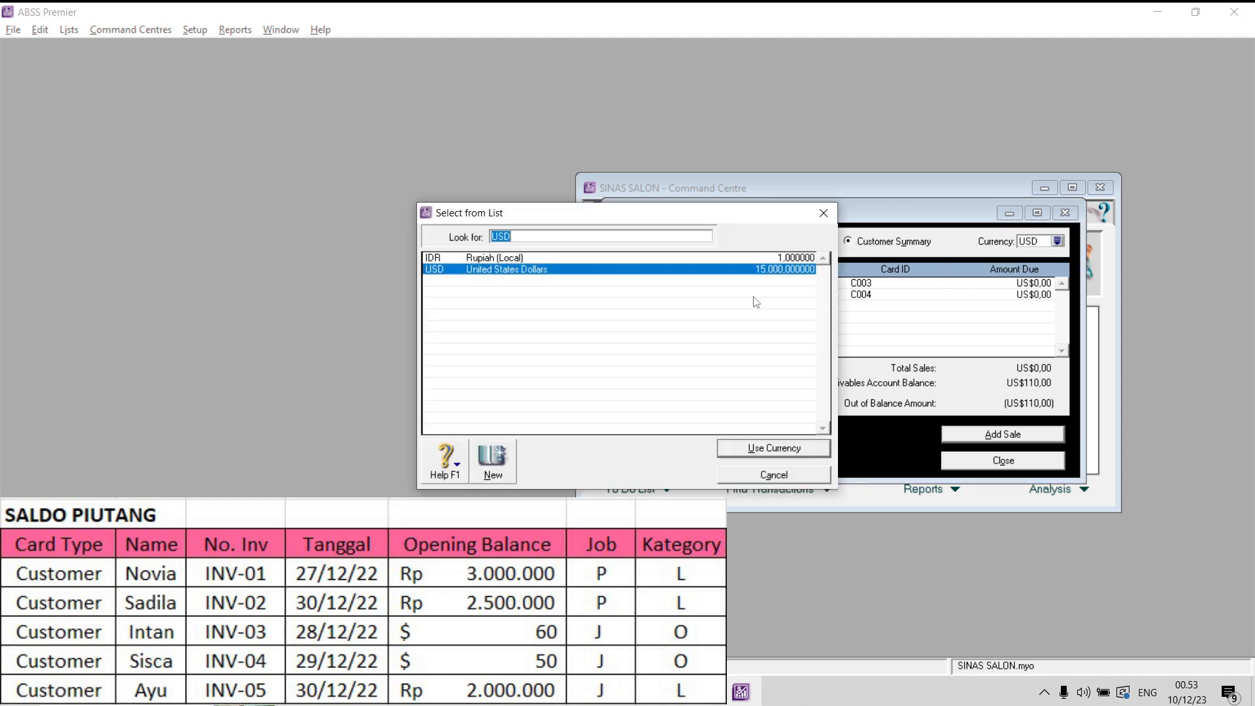
pyautogui.click(520, 259)
pyautogui.click(751, 448)
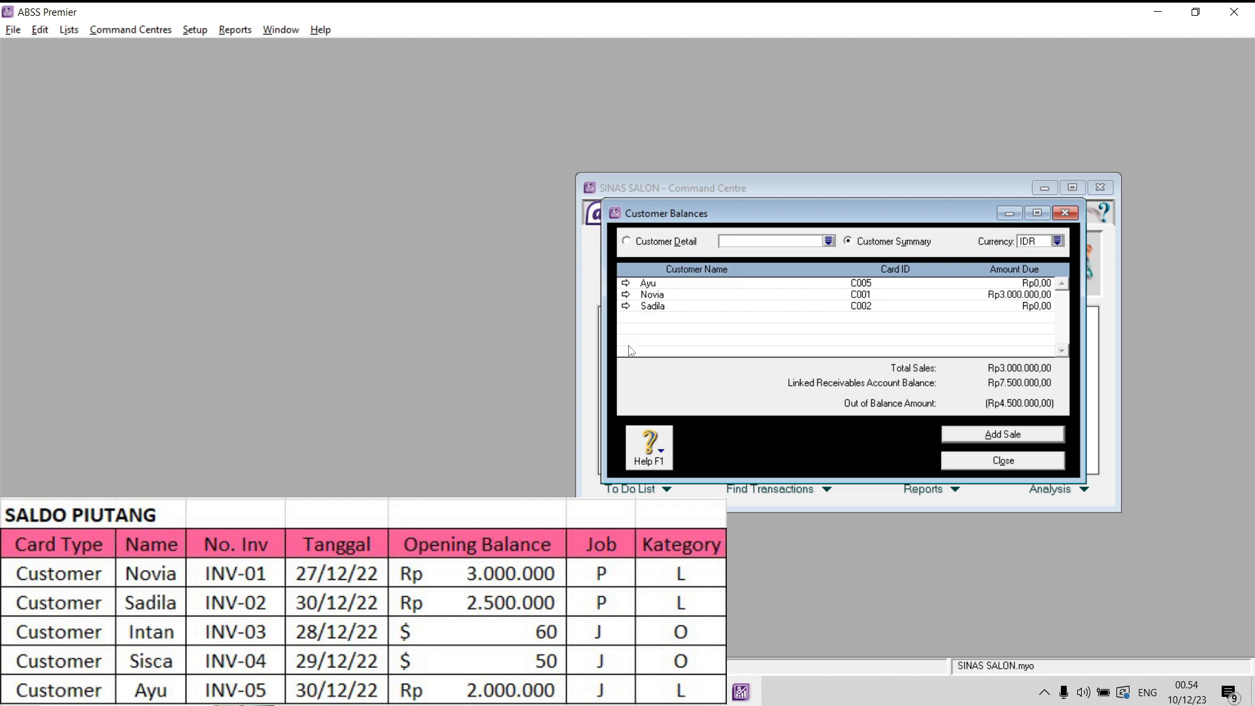
# - Start a historical sale for the third listed IDR customer with invoice number INV-02 and date 30/12/22
pyautogui.click(626, 306)
pyautogui.click(986, 433)
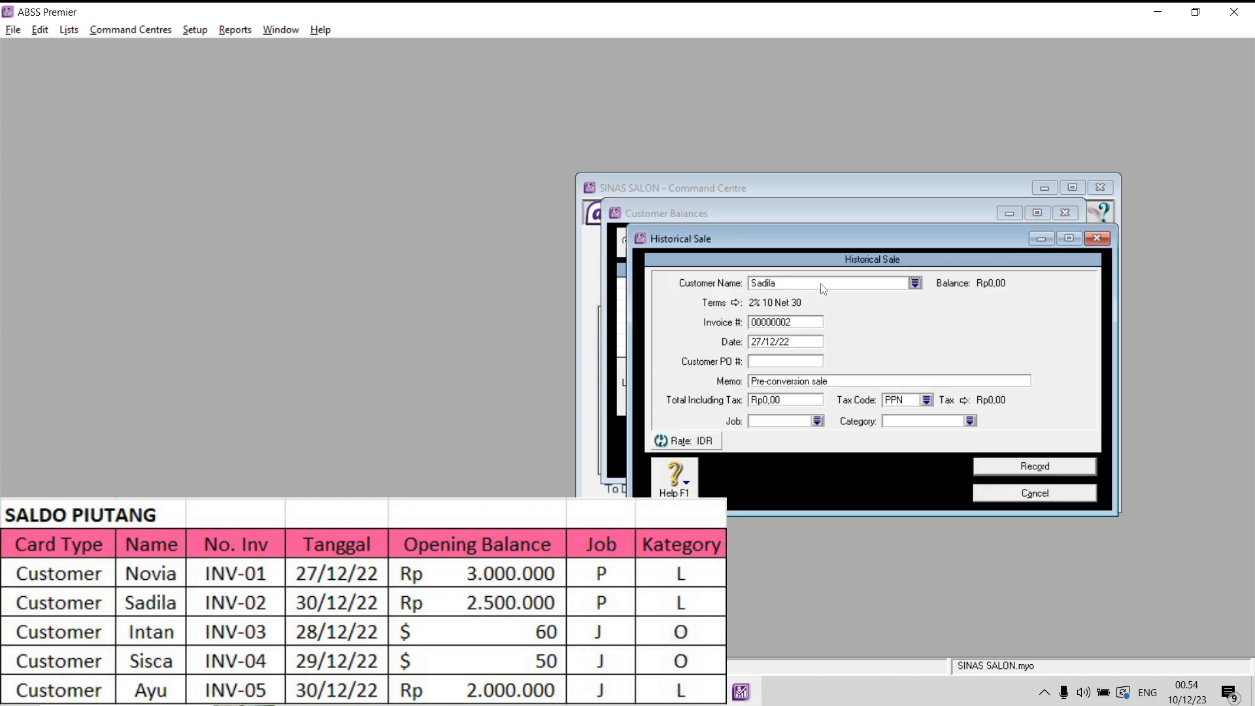
pyautogui.press('capslock')
pyautogui.write('INV-02')
pyautogui.press('Tab')
pyautogui.doubleClick(752, 345)
pyautogui.write('30')
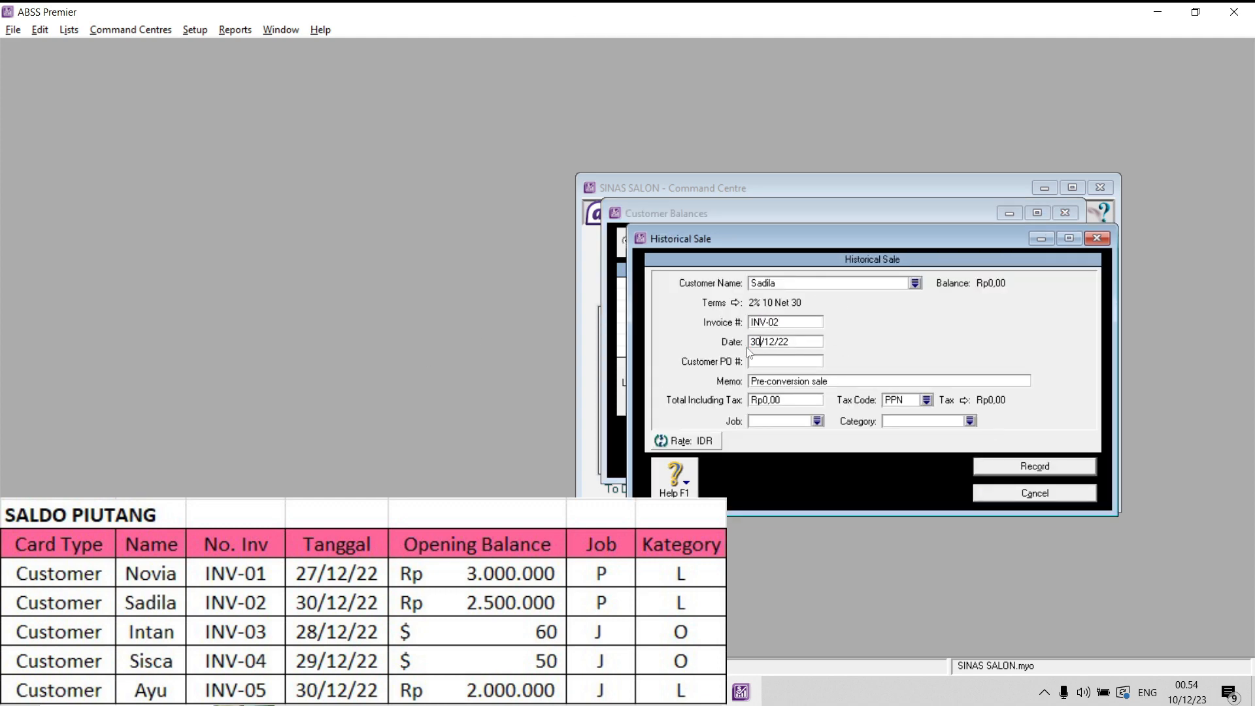
# - Set the INV-02 sale's total including tax to 2500000 with tax code N-T
pyautogui.click(791, 400)
pyautogui.write('2500000')
pyautogui.click(926, 400)
pyautogui.click(465, 269)
pyautogui.click(785, 448)
# - Assign job P and category L to the INV-02 sale, and record it
pyautogui.click(817, 421)
pyautogui.click(523, 269)
pyautogui.click(772, 448)
pyautogui.click(774, 447)
pyautogui.click(1040, 466)
# - Start a historical sale for the first listed IDR customer with invoice number INV-05
pyautogui.click(893, 242)
pyautogui.click(626, 283)
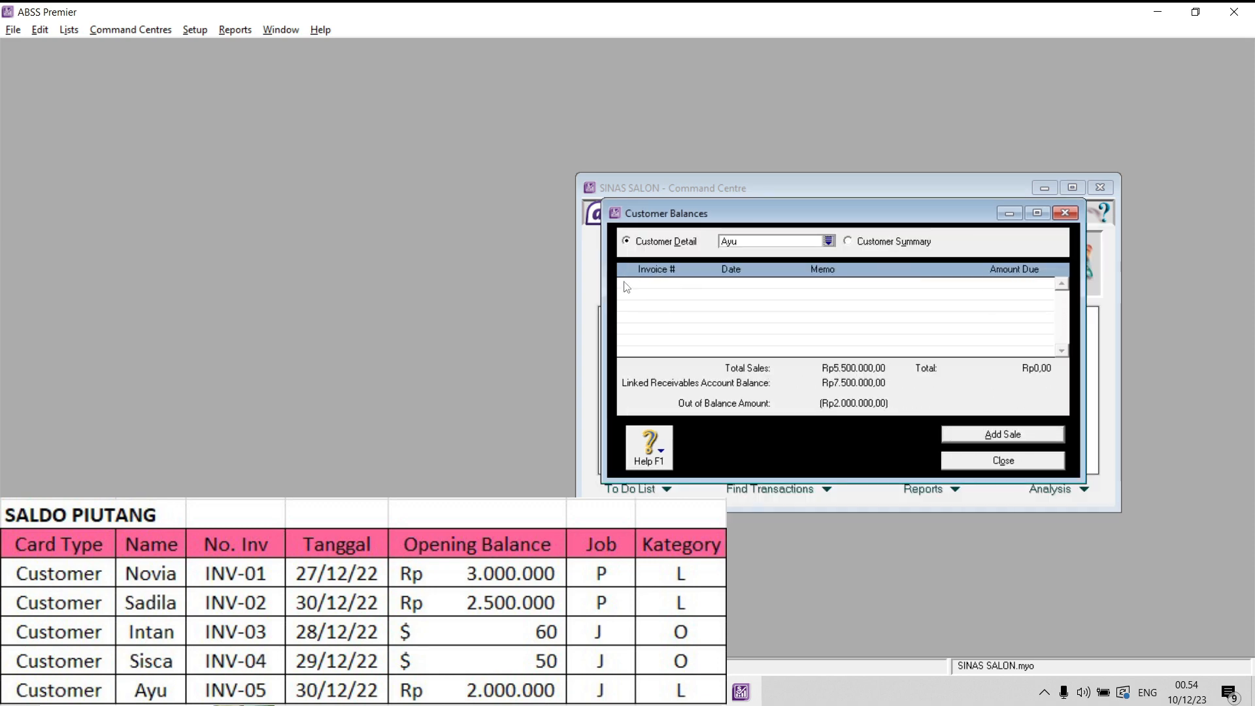
pyautogui.click(994, 430)
pyautogui.press('Tab')
pyautogui.doubleClick(808, 322)
pyautogui.press('capslock')
pyautogui.press('capslock')
pyautogui.write('INV')
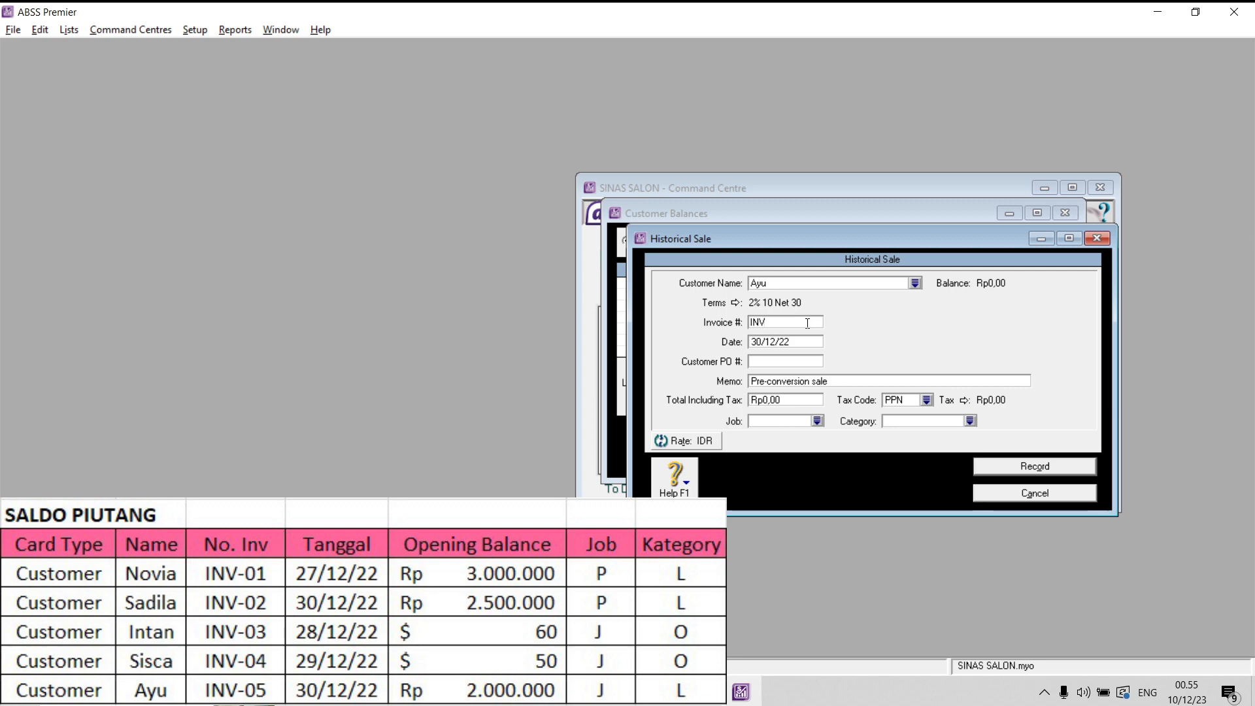
pyautogui.write('-05')
# - Set the INV-05 sale's total including tax to 2000000 with tax code N-T
pyautogui.click(790, 399)
pyautogui.write('2000000')
pyautogui.click(924, 398)
pyautogui.click(529, 269)
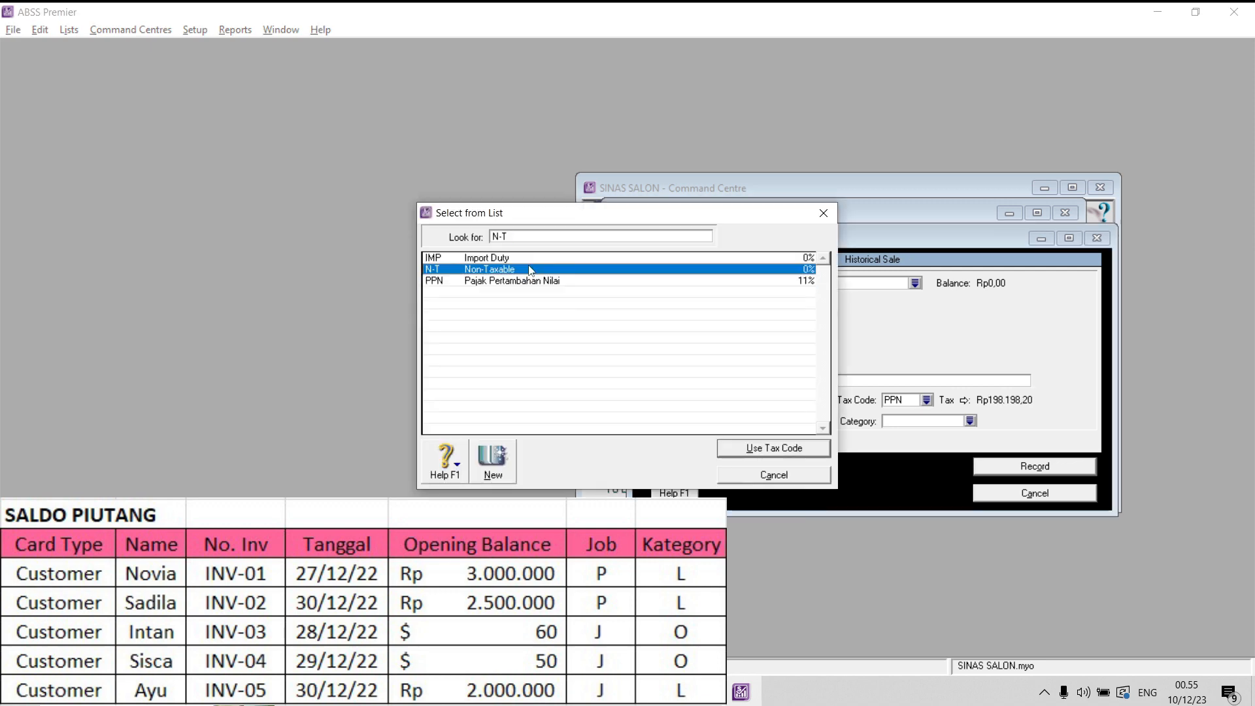
pyautogui.click(759, 452)
# - Assign job P to the INV-05 sale
pyautogui.click(818, 421)
pyautogui.click(536, 269)
pyautogui.click(770, 453)
# - Set the INV-05 sale's category to L and its job to J, and record it
pyautogui.click(972, 421)
pyautogui.doubleClick(543, 258)
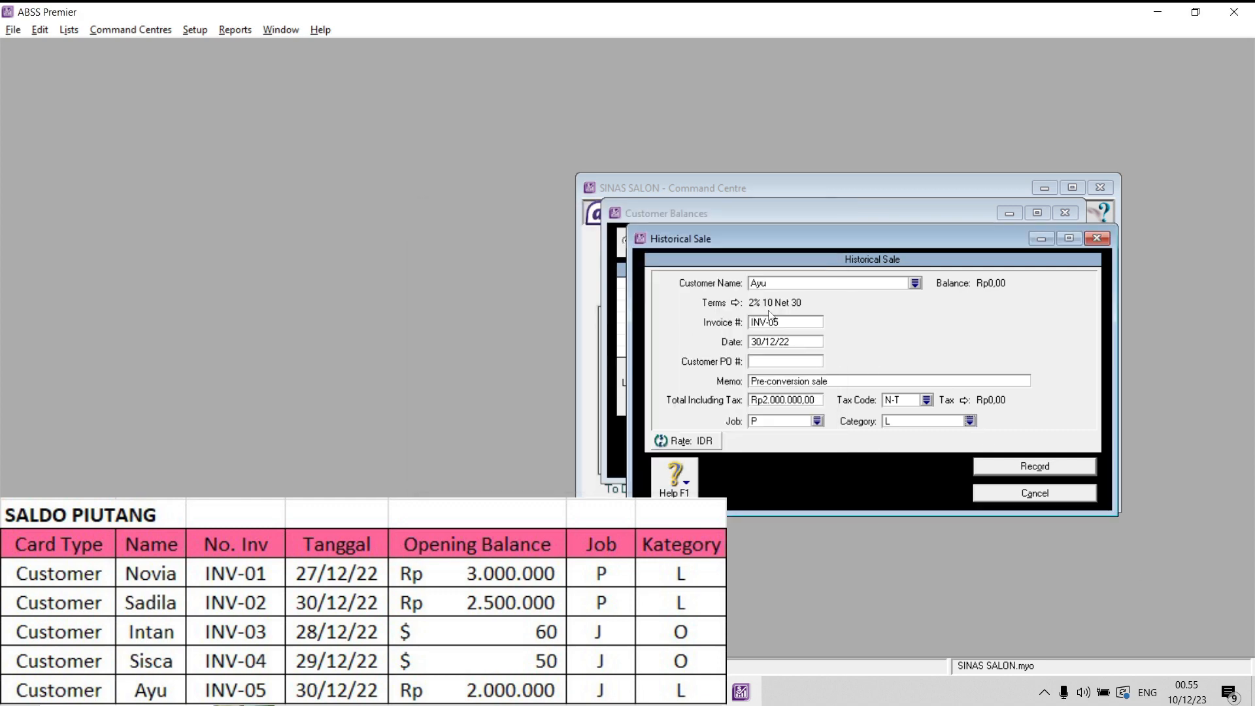
pyautogui.click(822, 423)
pyautogui.write('J')
pyautogui.click(781, 448)
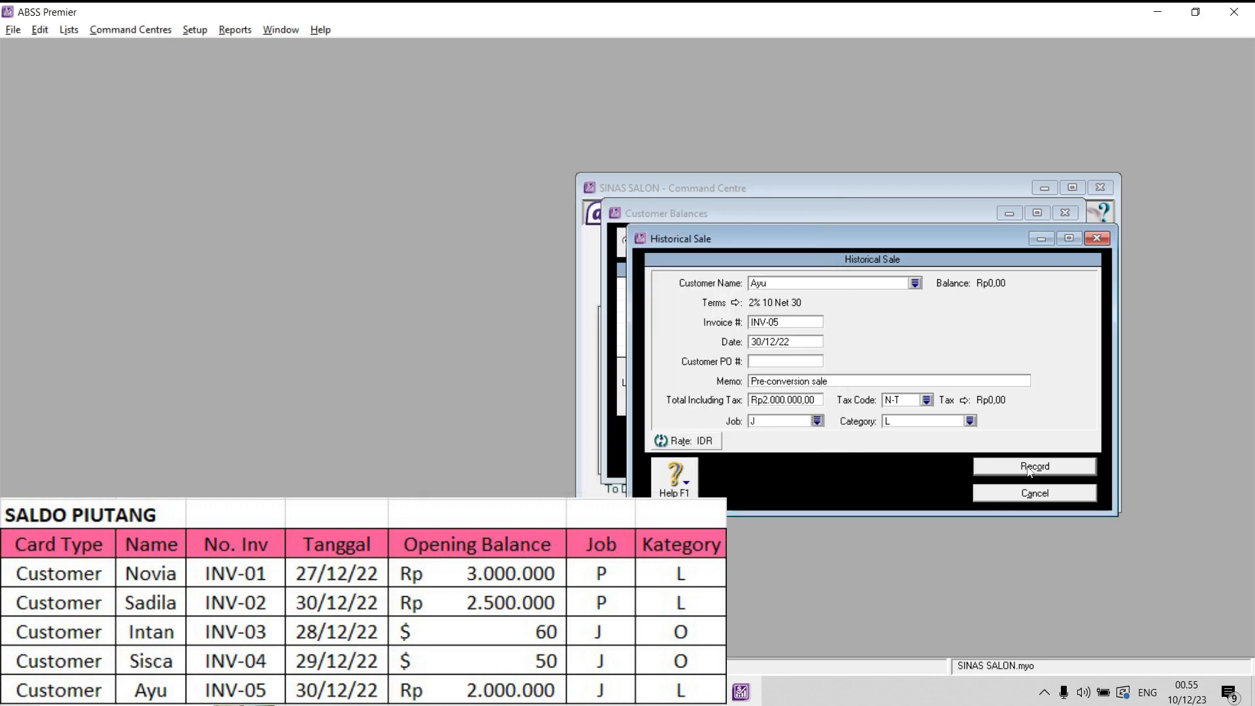
pyautogui.click(1033, 467)
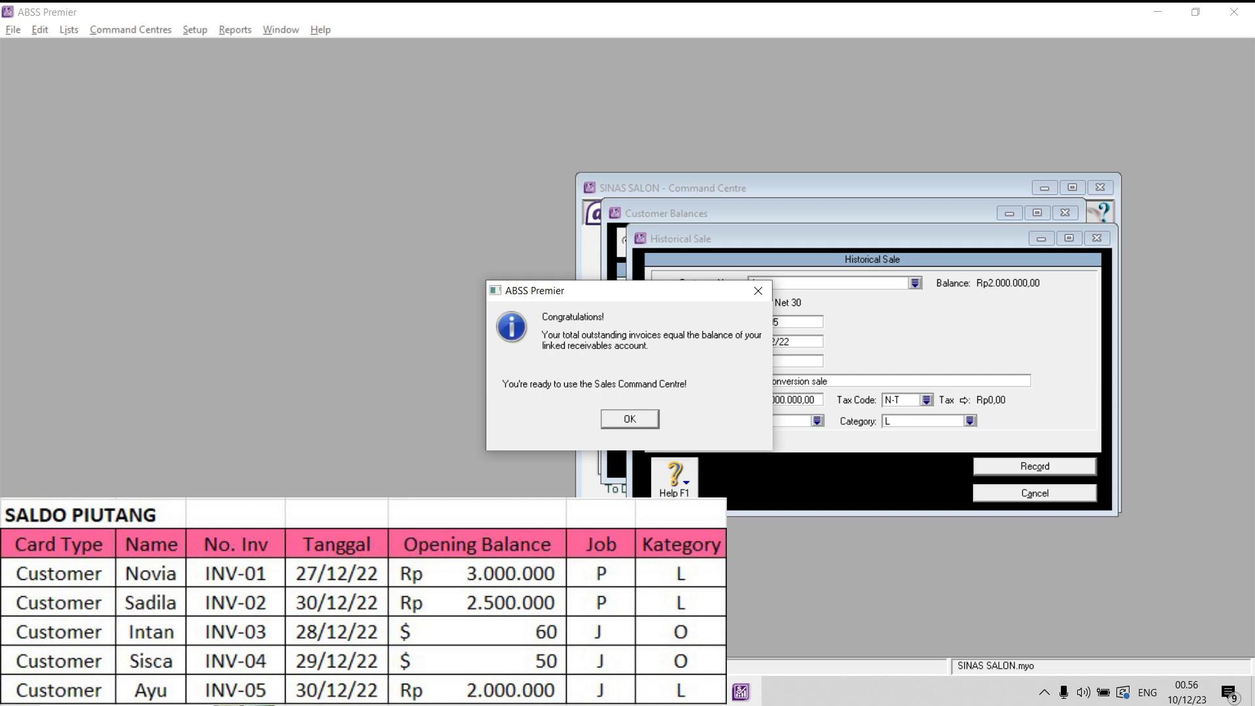
pyautogui.click(629, 419)
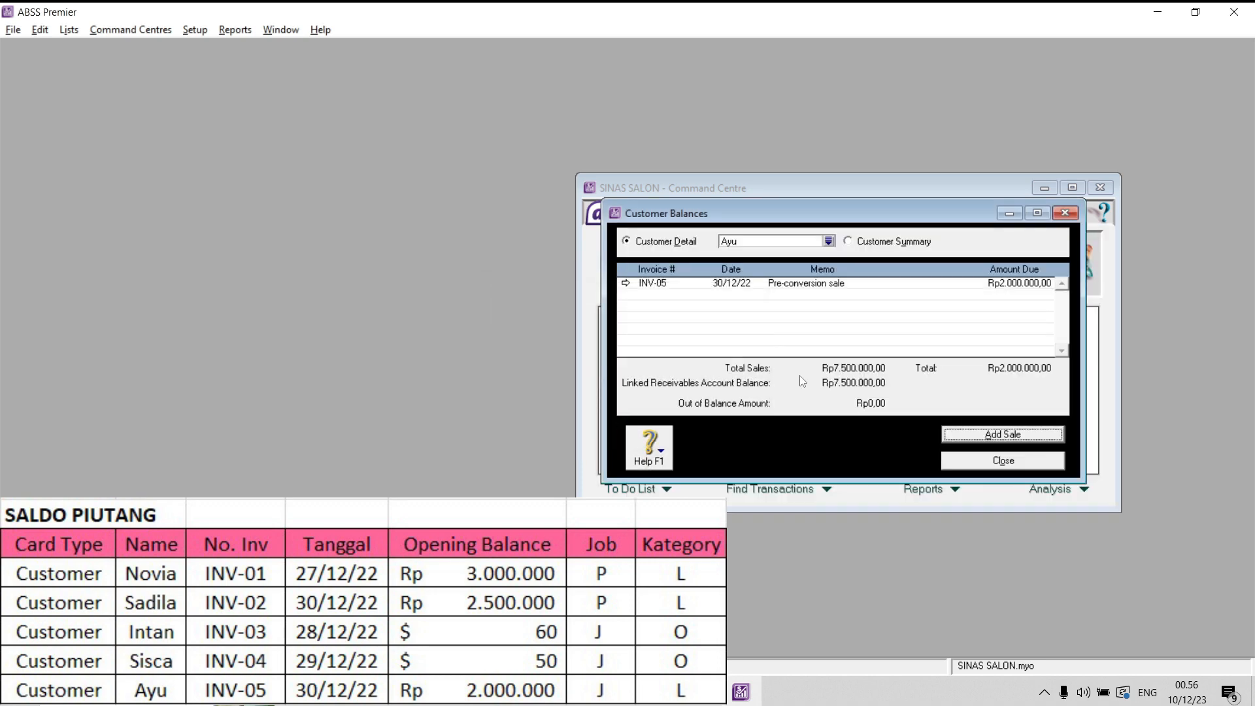
# - Return to the customer summary and switch its currency to USD
pyautogui.click(894, 248)
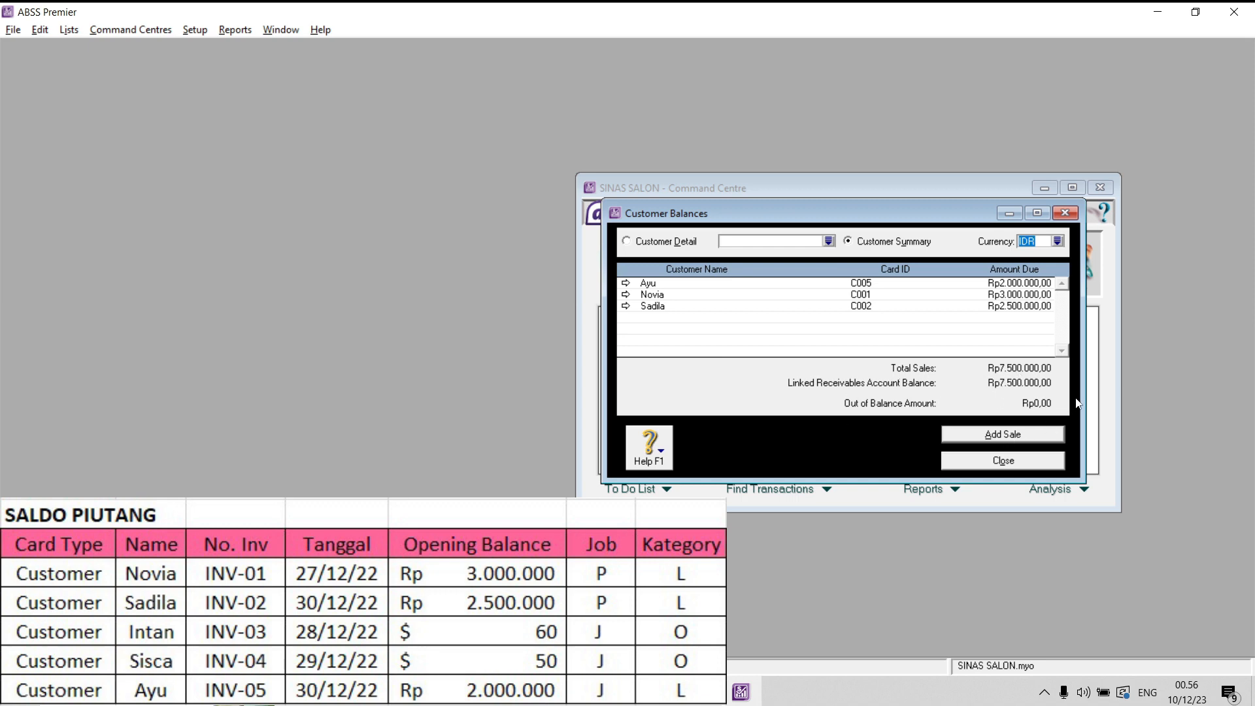
pyautogui.click(1058, 242)
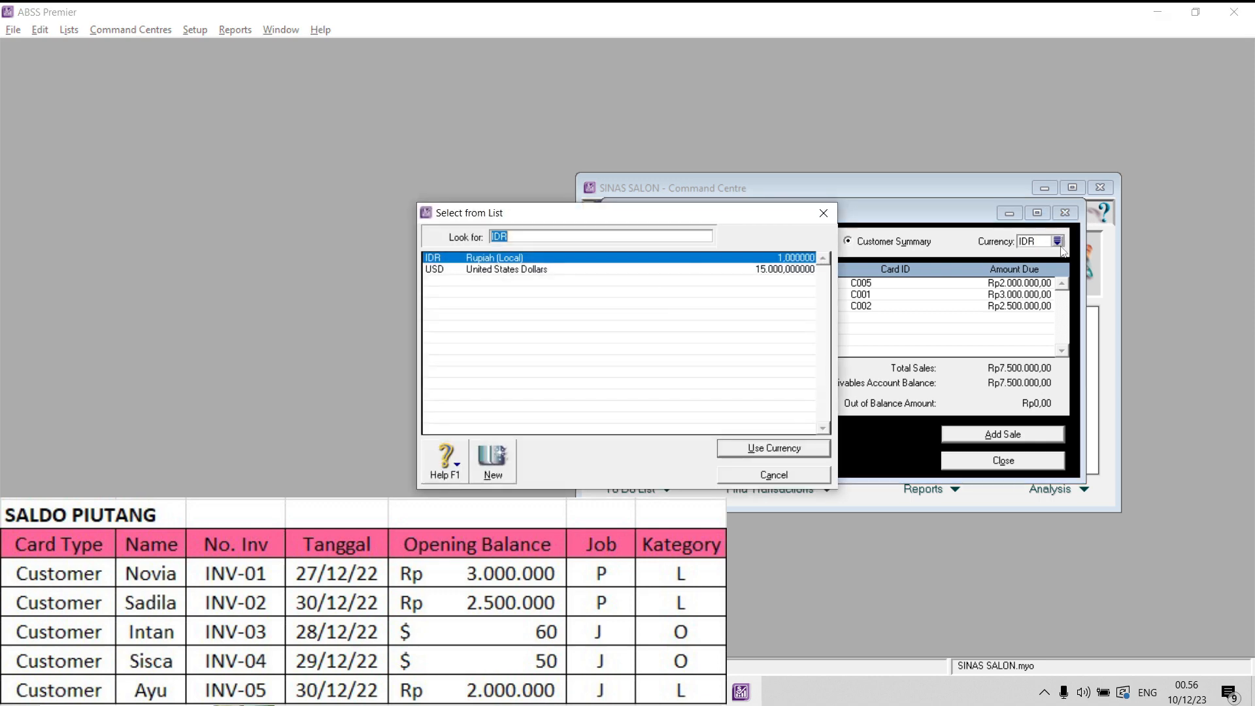
pyautogui.click(575, 269)
pyautogui.click(778, 447)
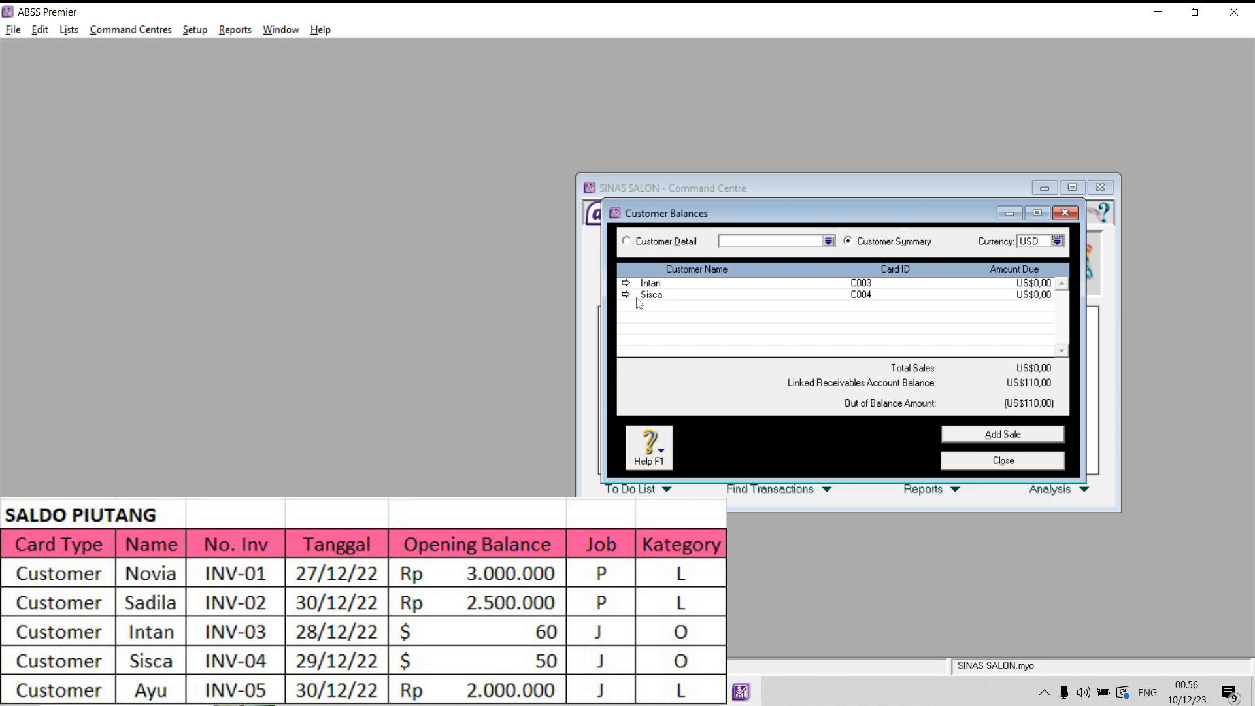
# - Start a historical sale for the first listed USD customer with invoice number INV-03 and date 28/12/22
pyautogui.click(625, 283)
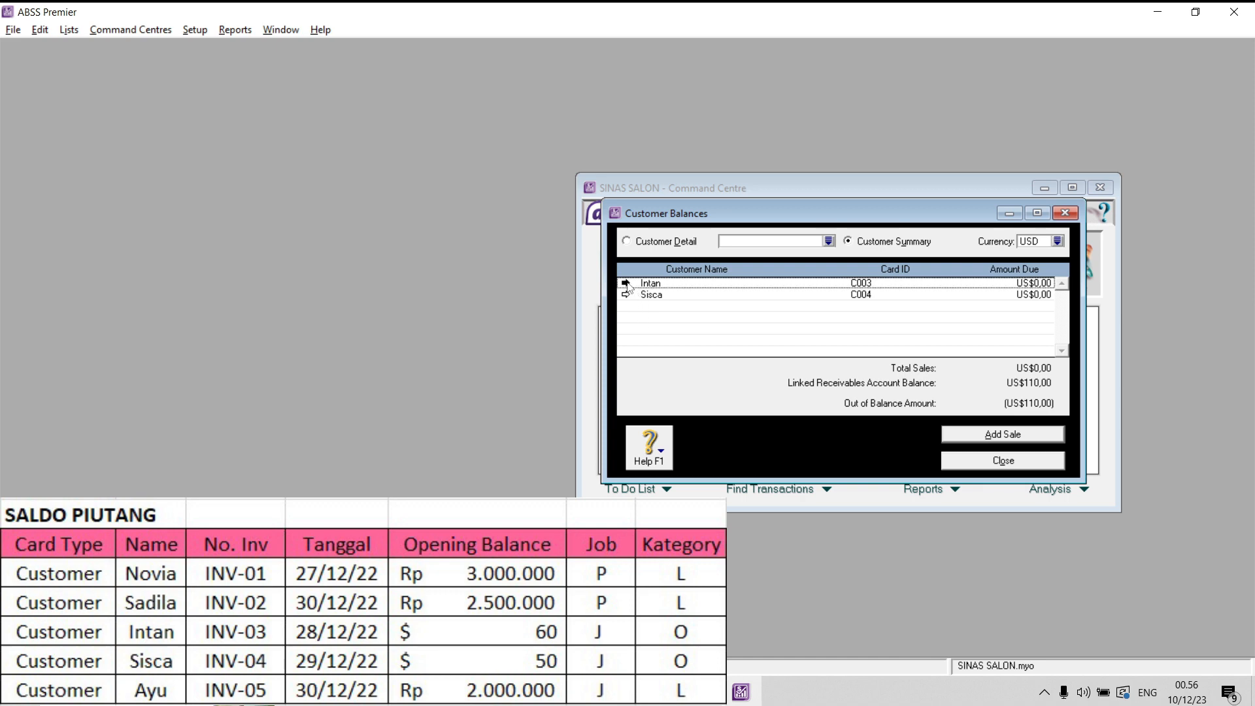
pyautogui.click(955, 435)
pyautogui.doubleClick(794, 322)
pyautogui.press('capslock')
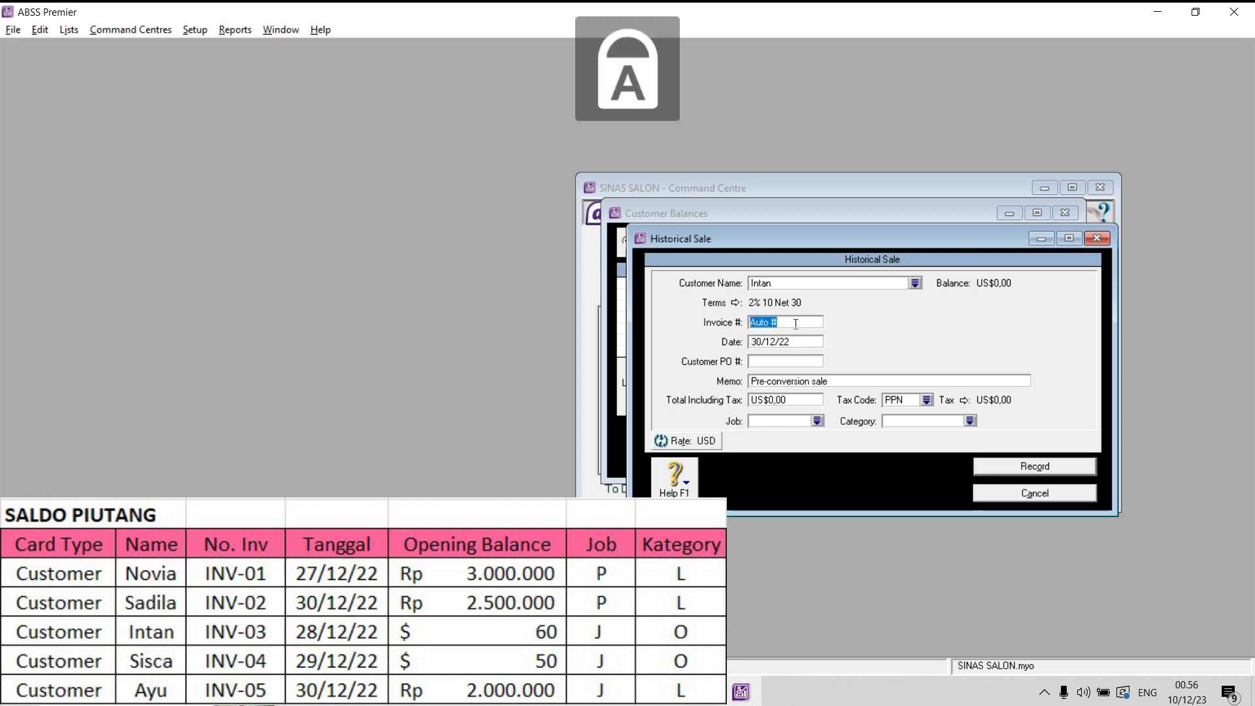
pyautogui.write('INV-03')
pyautogui.click(799, 343)
pyautogui.moveTo(761, 342); pyautogui.dragTo(742, 349)
pyautogui.write('28')
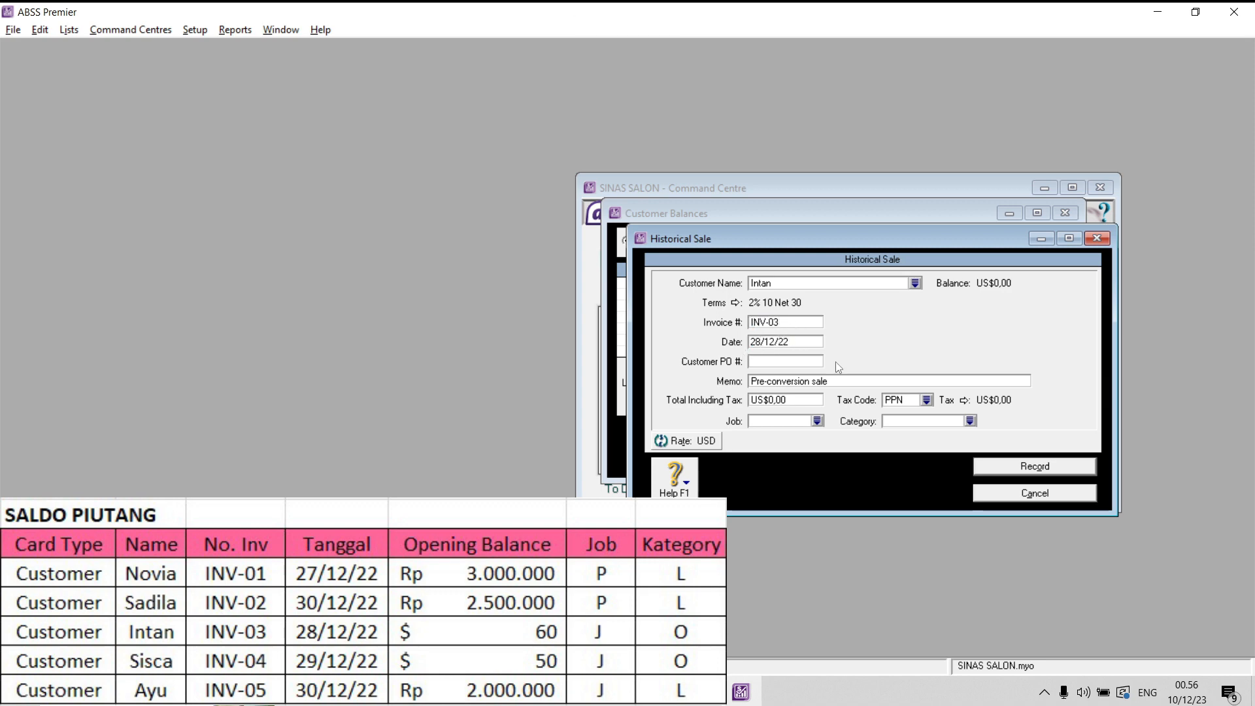
# - Set the INV-03 sale's total including tax to 60 with tax code N-T
pyautogui.click(812, 400)
pyautogui.write('60')
pyautogui.click(927, 400)
pyautogui.doubleClick(568, 270)
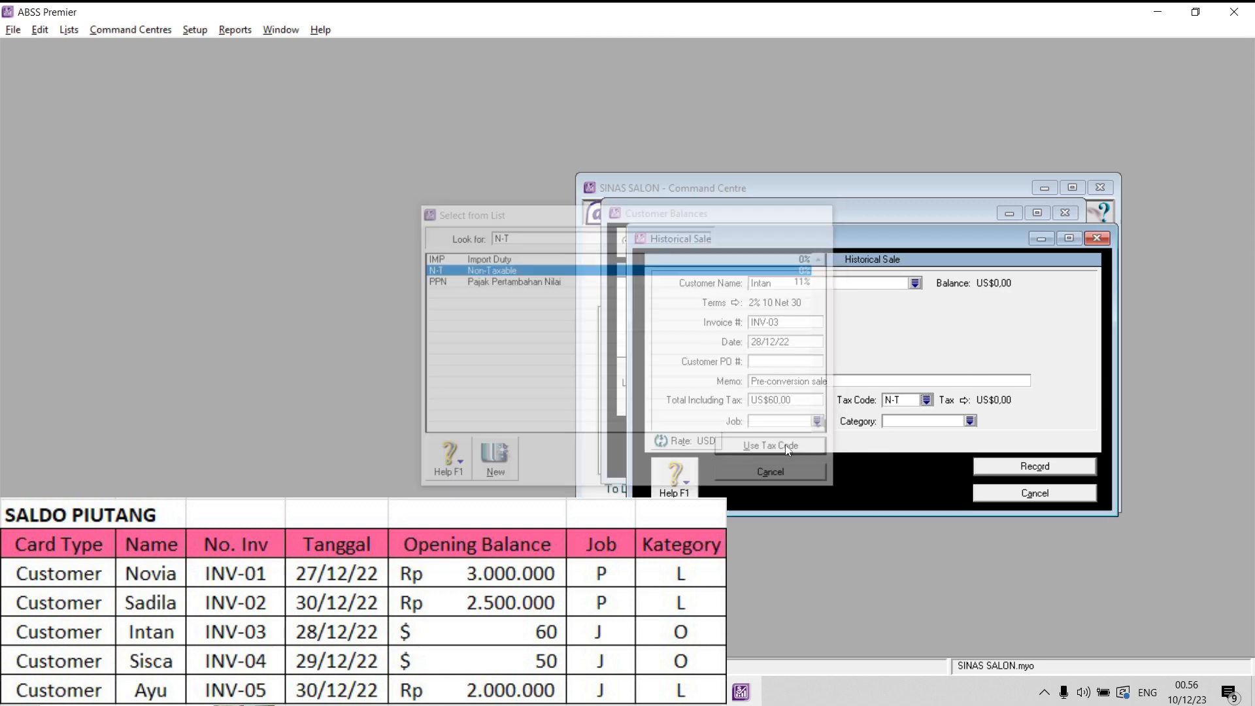
# - Set the INV-03 sale's job to J and its category to O, and record it
pyautogui.click(817, 421)
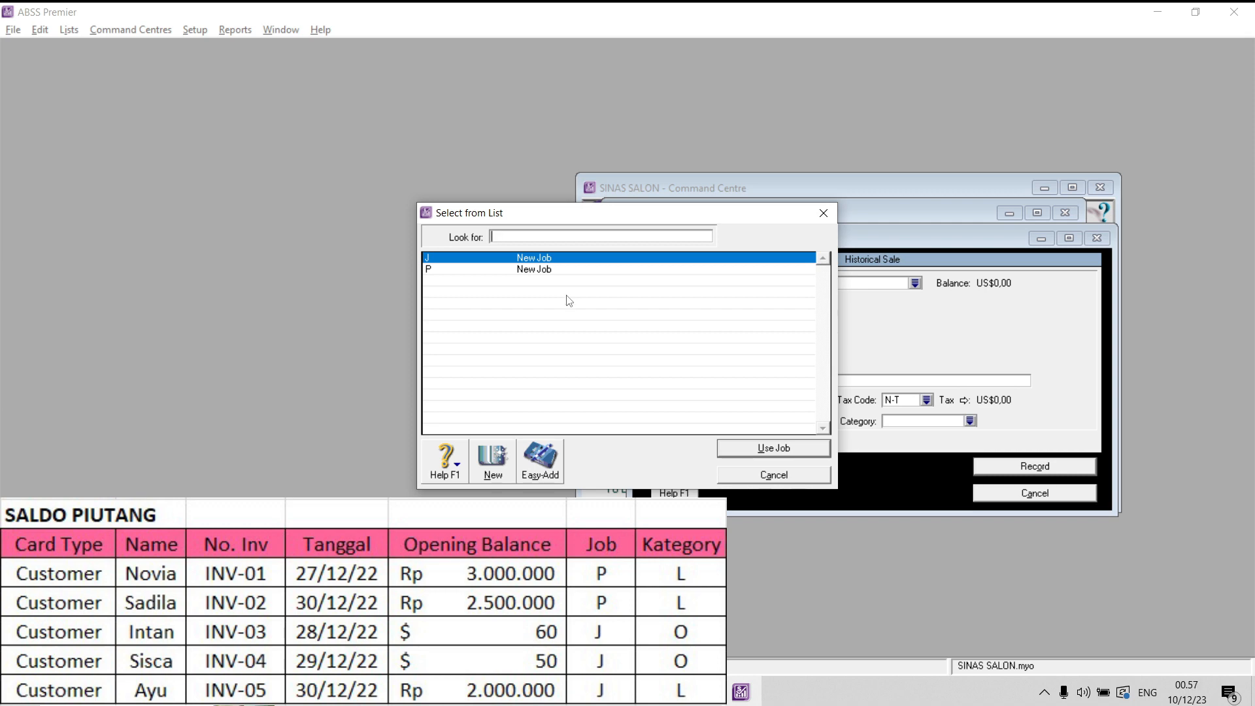
pyautogui.doubleClick(576, 259)
pyautogui.click(970, 421)
pyautogui.doubleClick(693, 269)
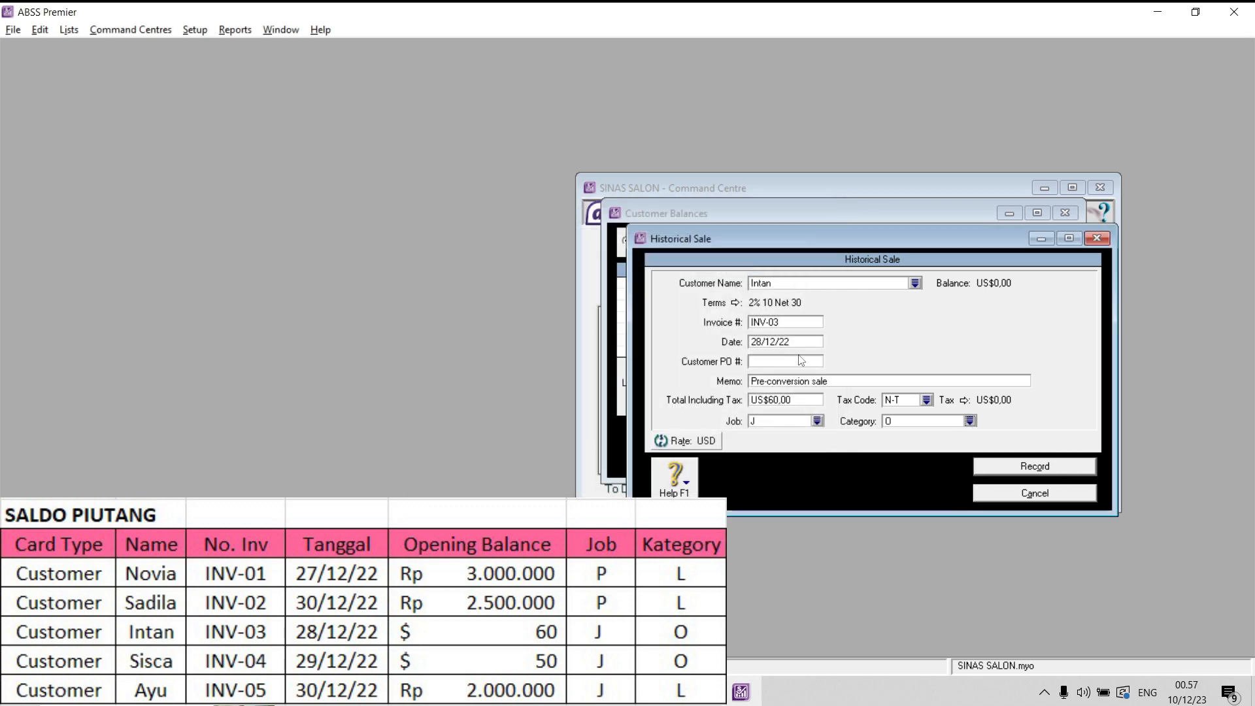
pyautogui.click(1034, 467)
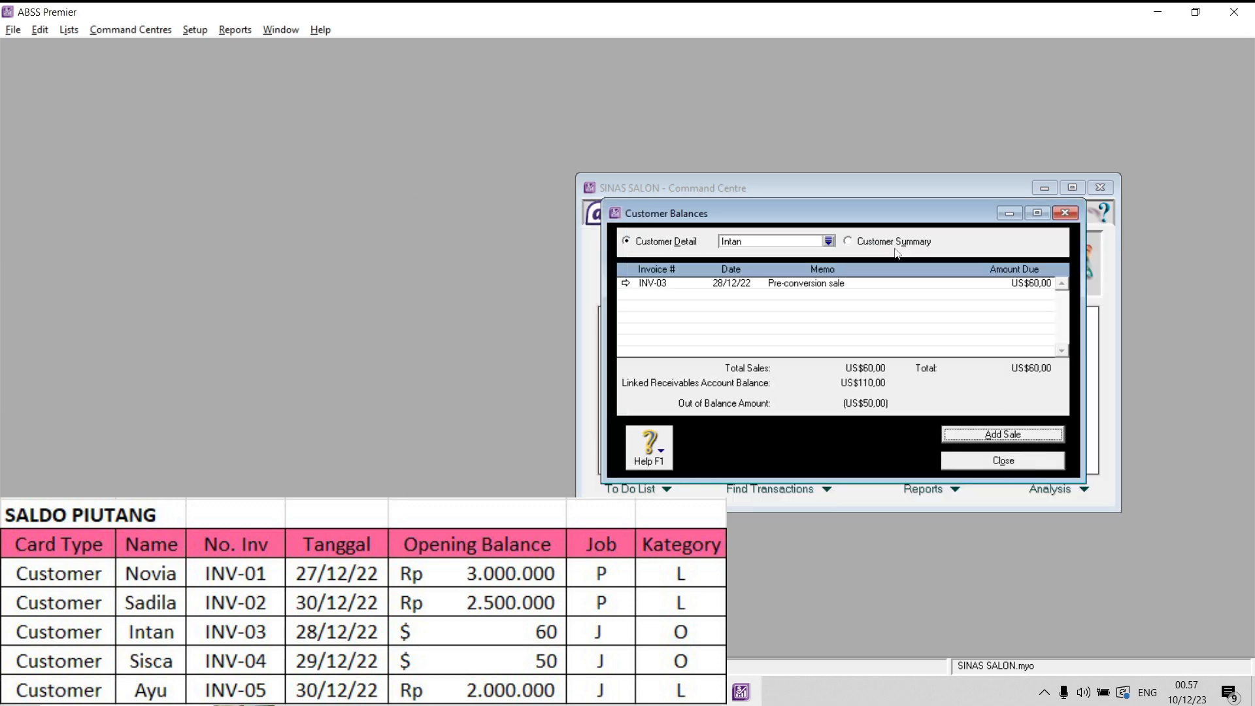
# - Start a historical sale for the second USD customer with invoice number INV-04 and date 29/12/22
pyautogui.click(1003, 434)
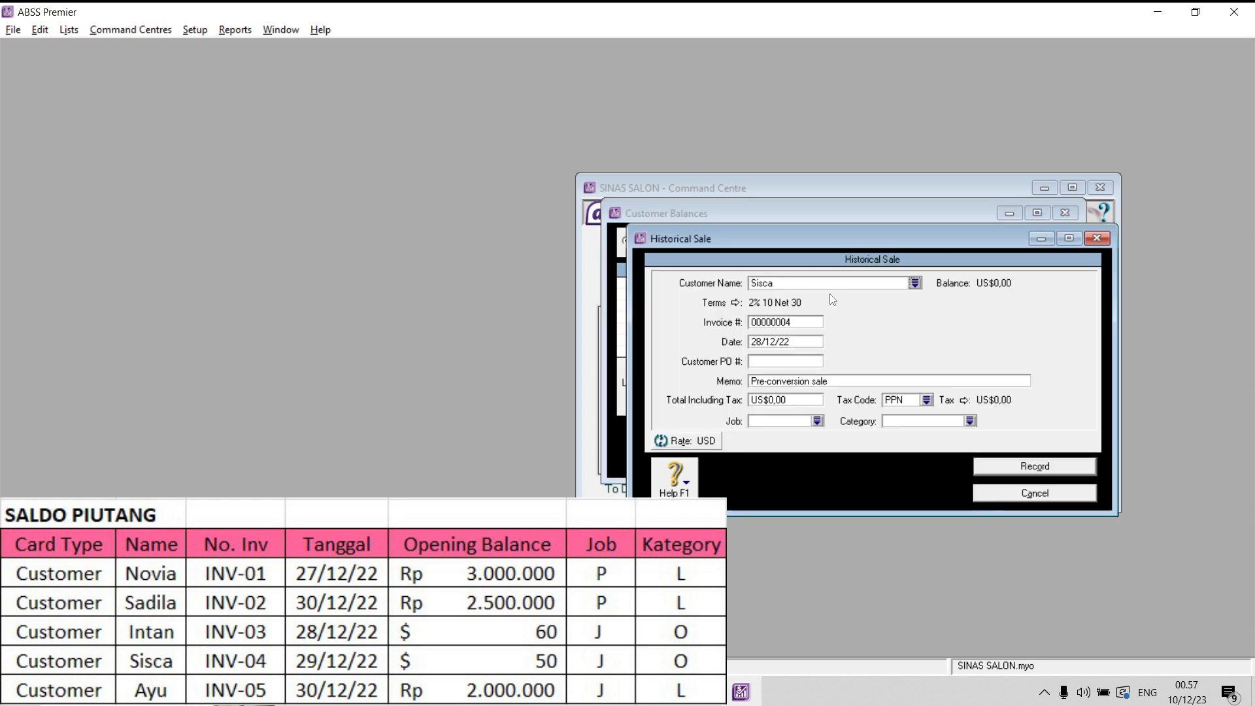
pyautogui.press('capslock')
pyautogui.write('INV')
pyautogui.press('capslock')
pyautogui.write('-')
pyautogui.click(761, 342)
# - Set the INV-04 sale's total including tax to 50 with tax code N-T
pyautogui.doubleClick(784, 399)
pyautogui.write('50')
pyautogui.click(927, 400)
pyautogui.click(640, 268)
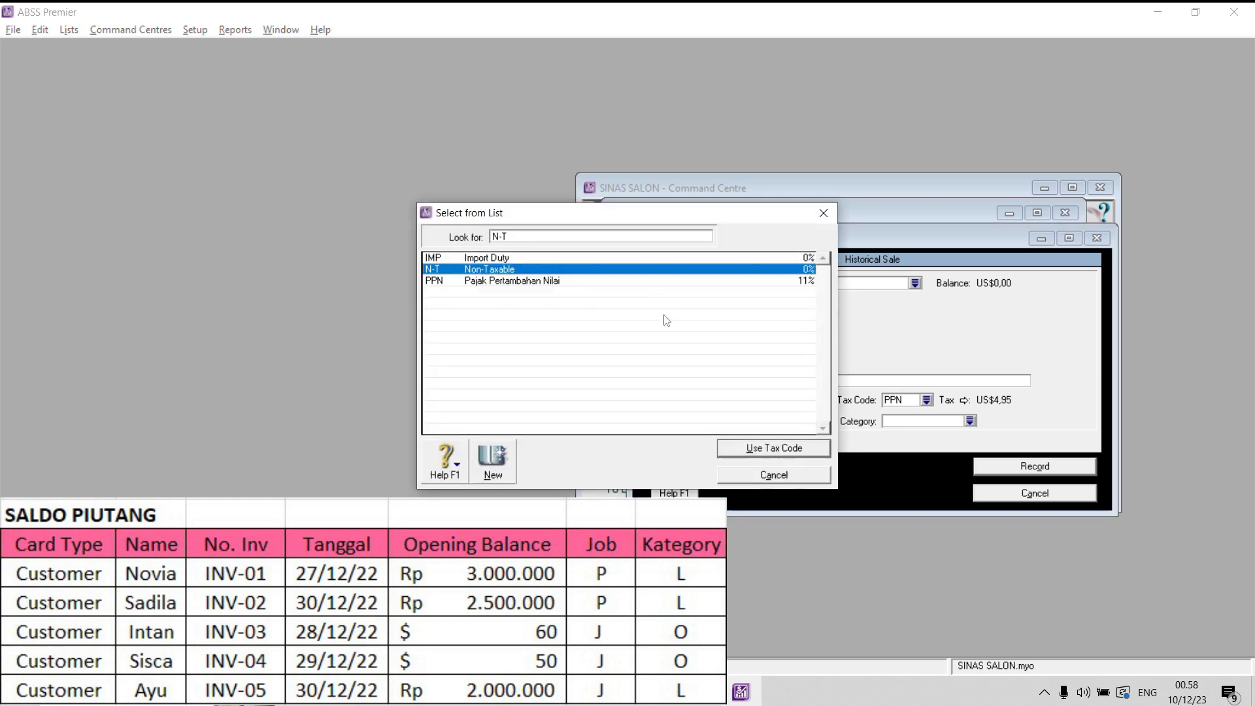
pyautogui.click(770, 449)
# - Set the INV-04 sale's job to J and its category to O, record it, and close the customer balances
pyautogui.click(817, 422)
pyautogui.click(765, 449)
pyautogui.click(970, 421)
pyautogui.click(544, 270)
pyautogui.click(770, 449)
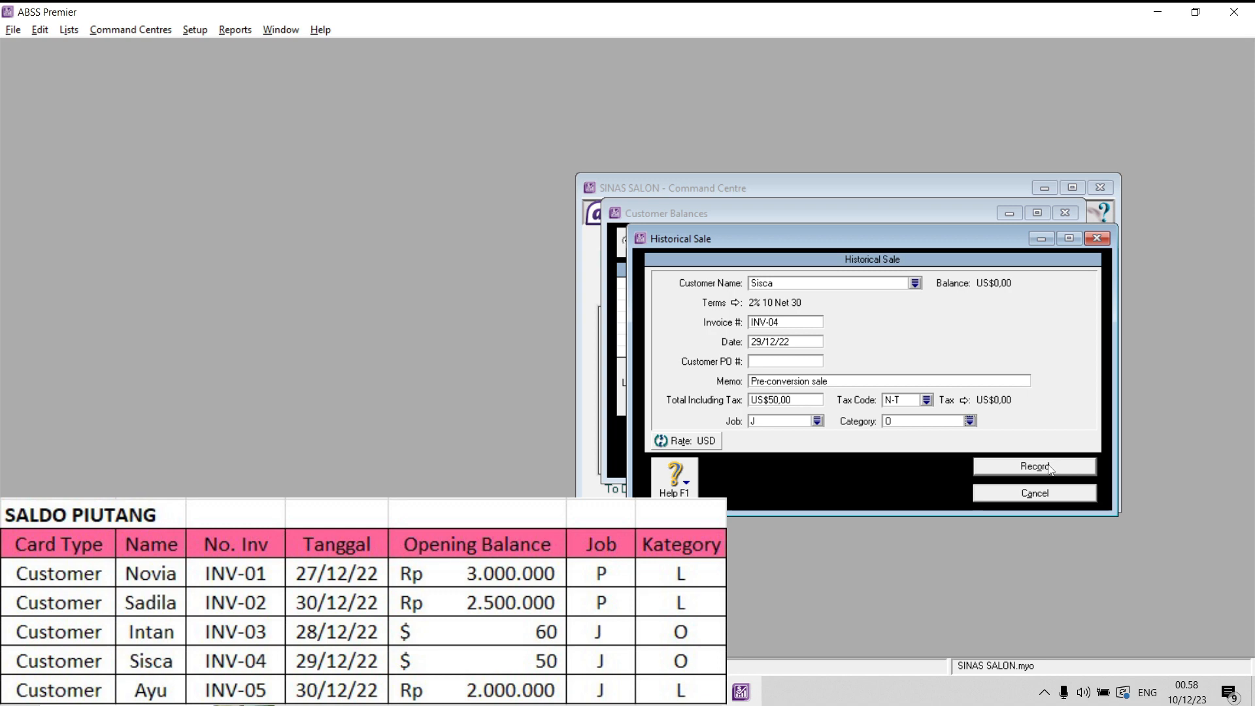
pyautogui.click(1049, 468)
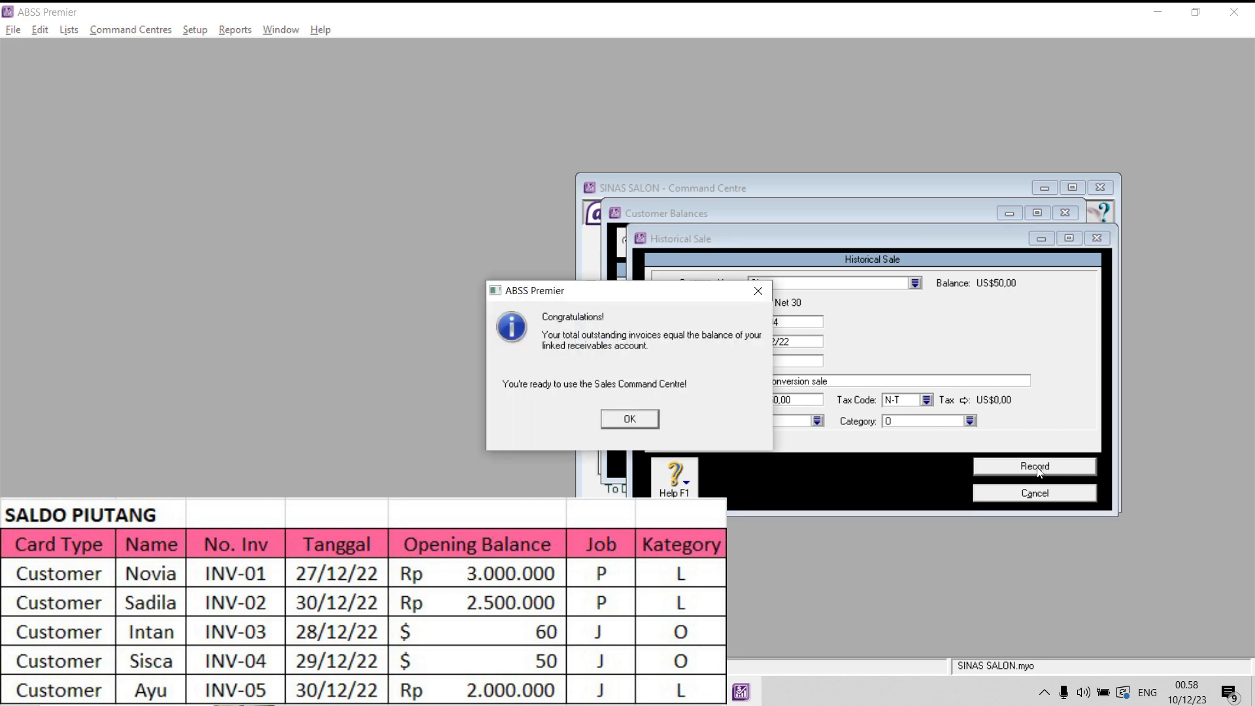
pyautogui.click(645, 420)
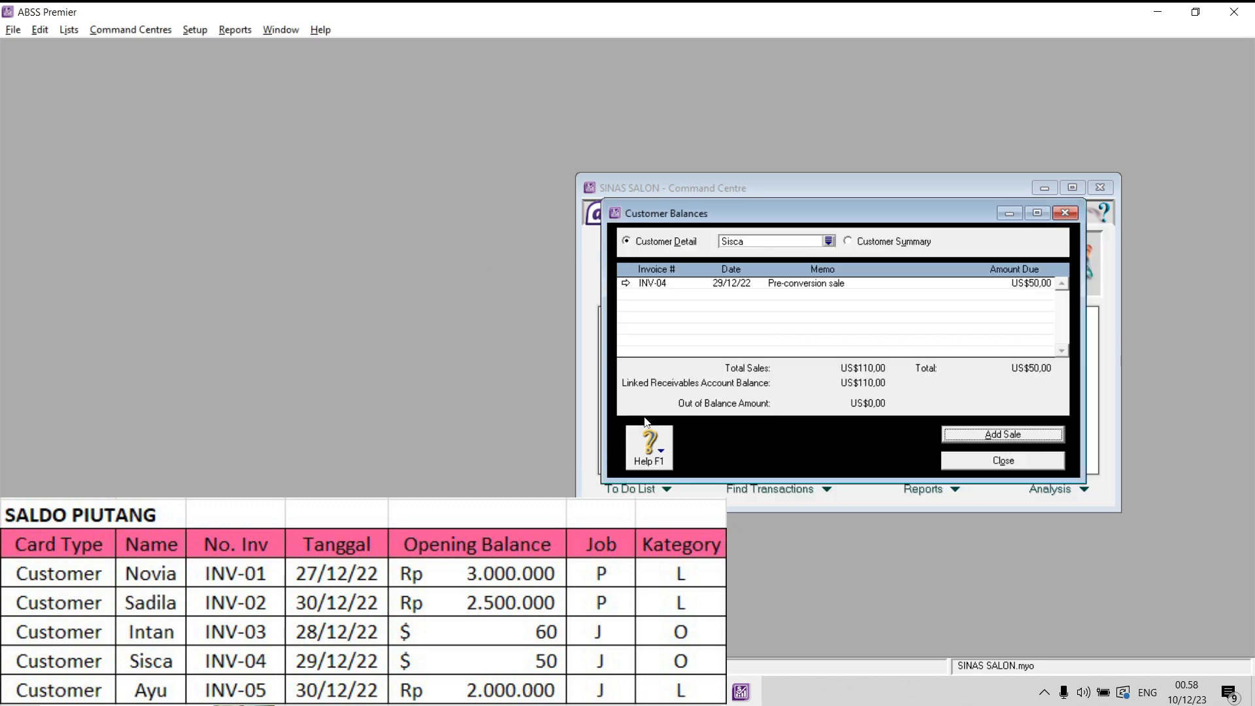
pyautogui.click(991, 461)
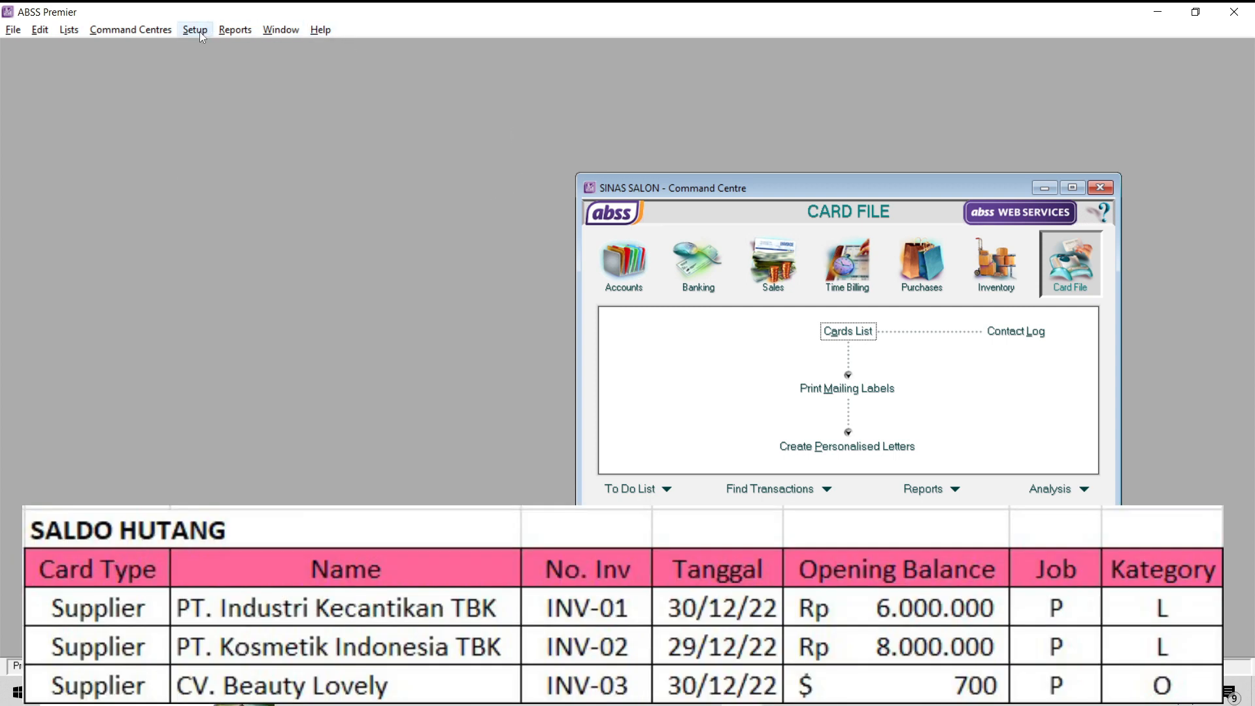
# - Open the supplier balances setup with the currency set to IDR
pyautogui.click(199, 31)
pyautogui.moveTo(253, 66)
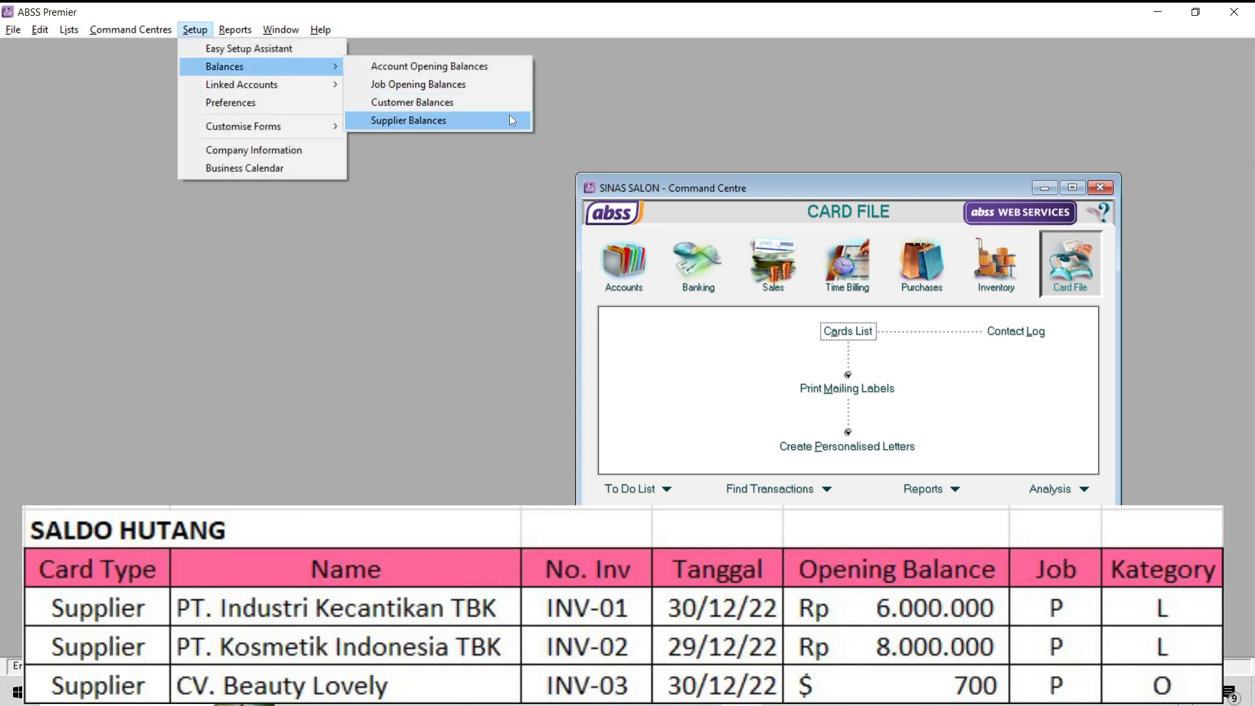
pyautogui.click(496, 116)
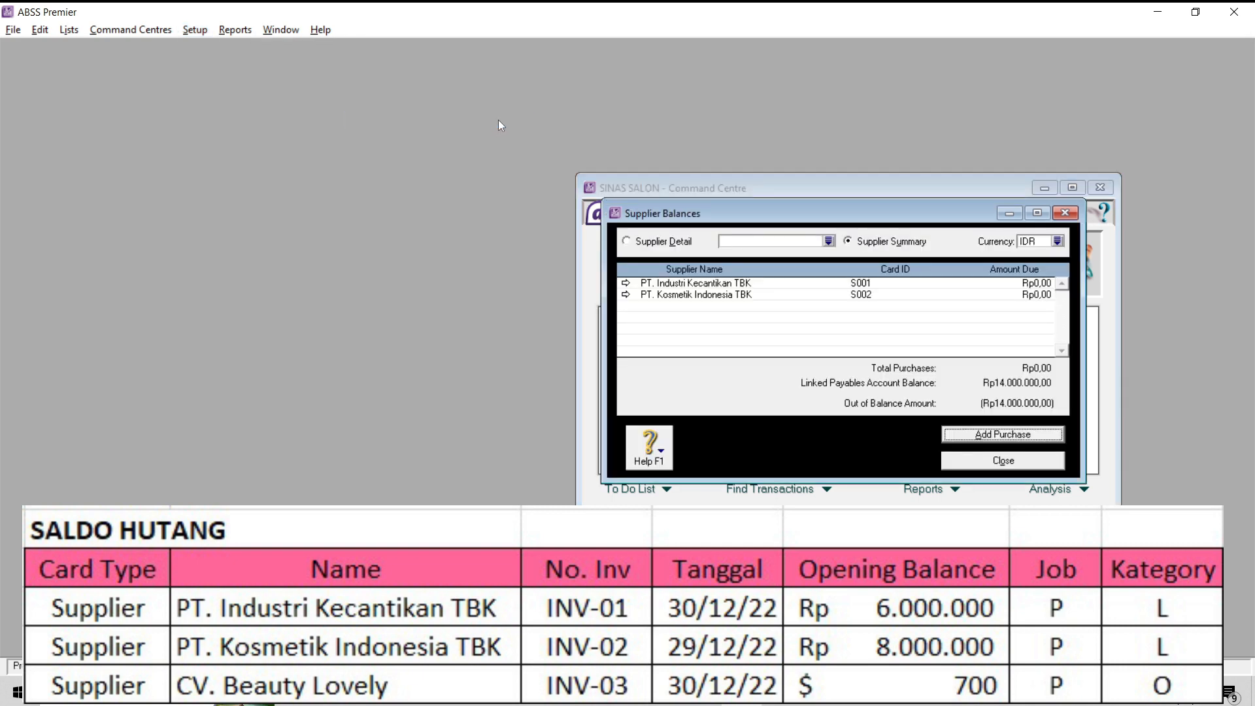
pyautogui.click(1058, 241)
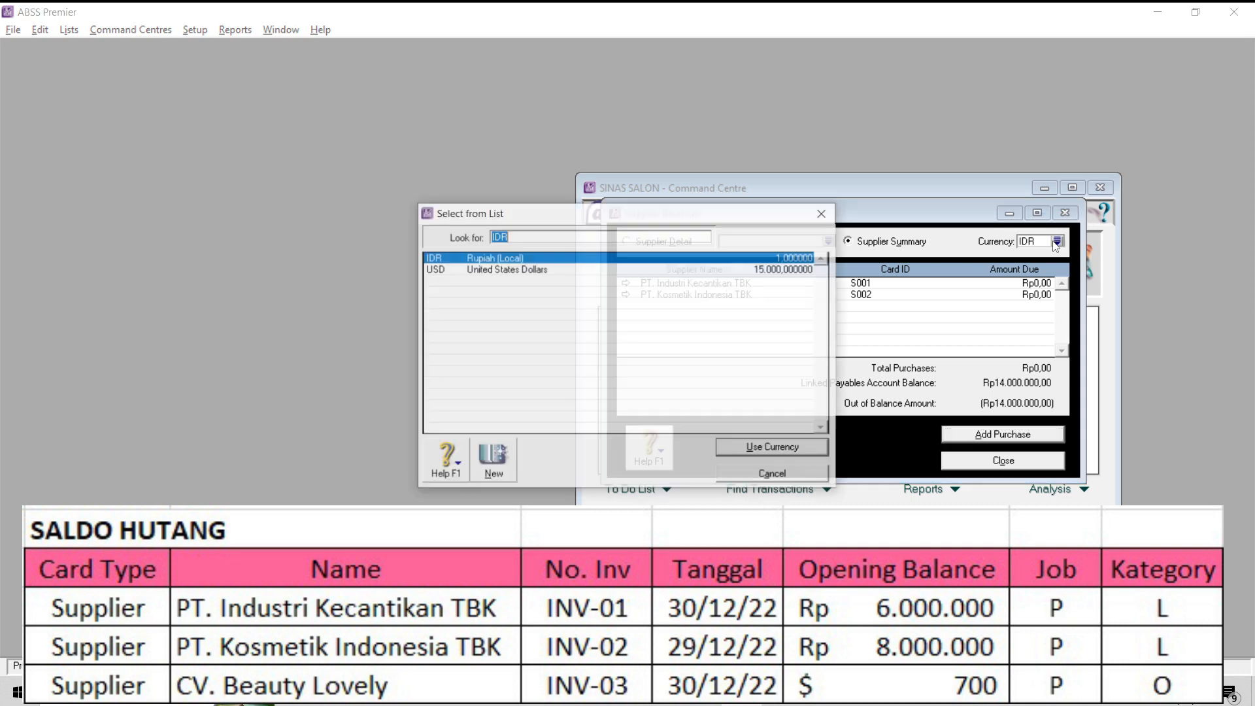
pyautogui.click(783, 454)
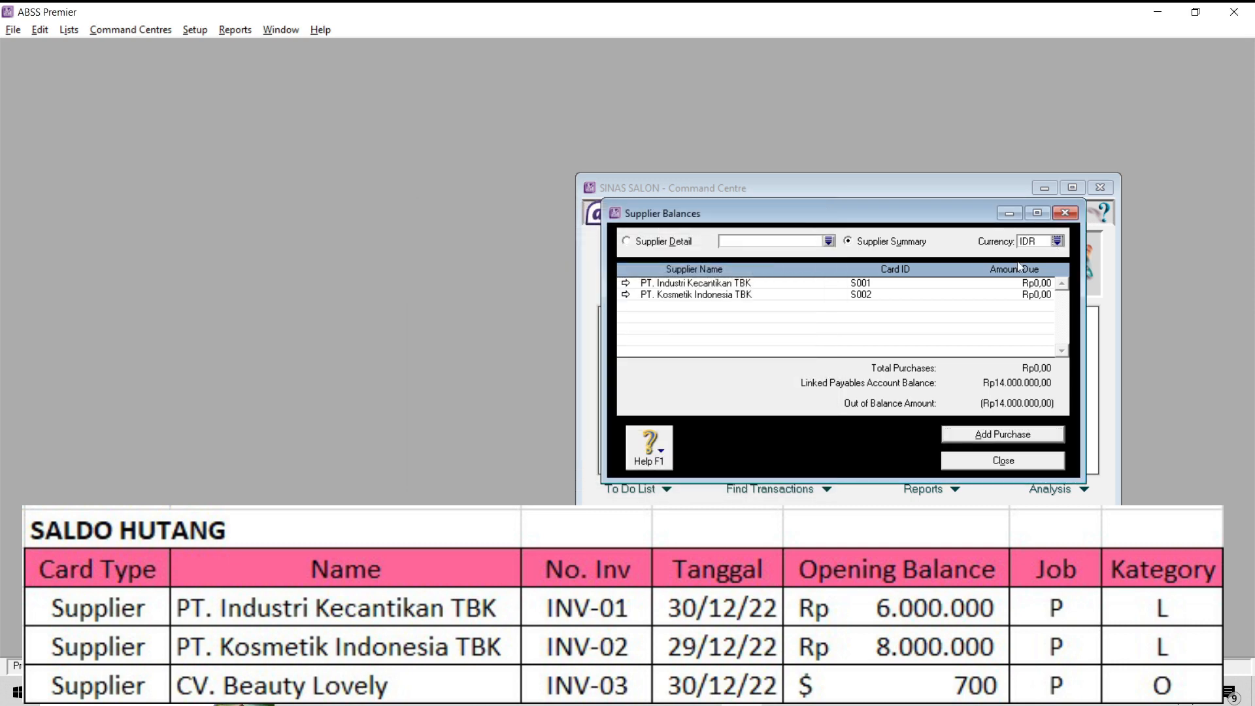
# - Start a historical purchase for PT. Industri Kecantikan TBK with PO number INV-01 and date 30/12/22
pyautogui.click(626, 286)
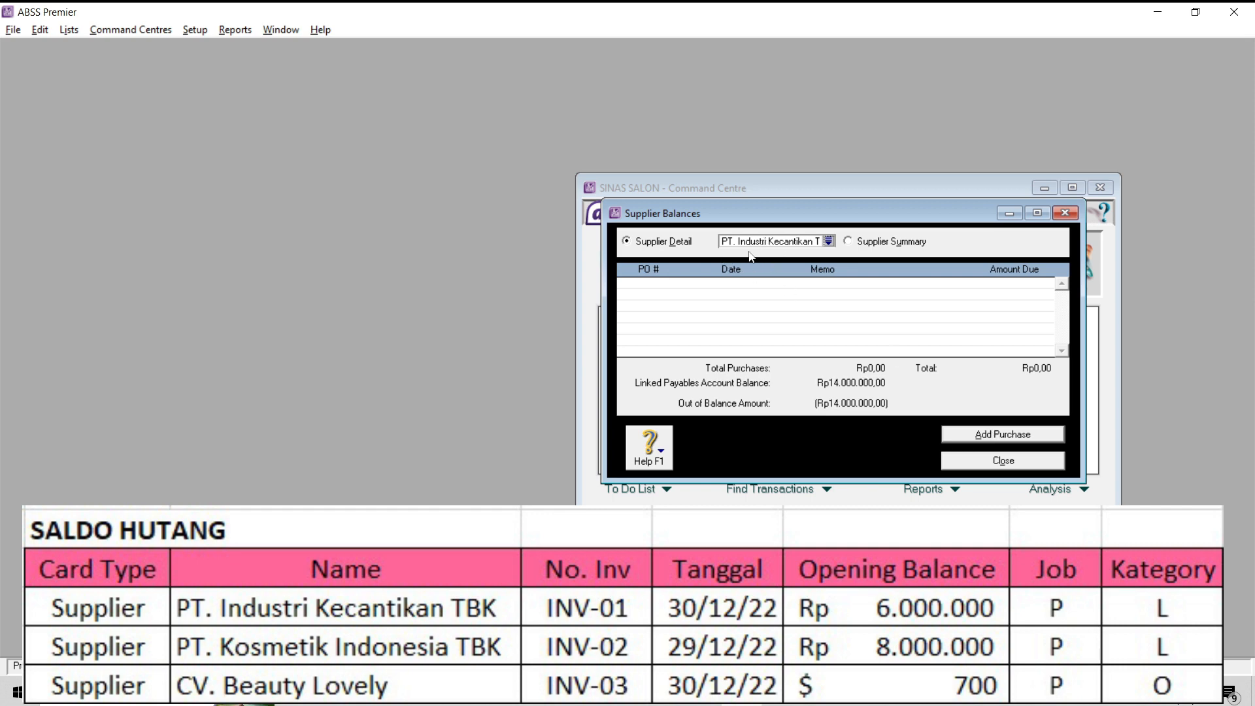
pyautogui.click(986, 437)
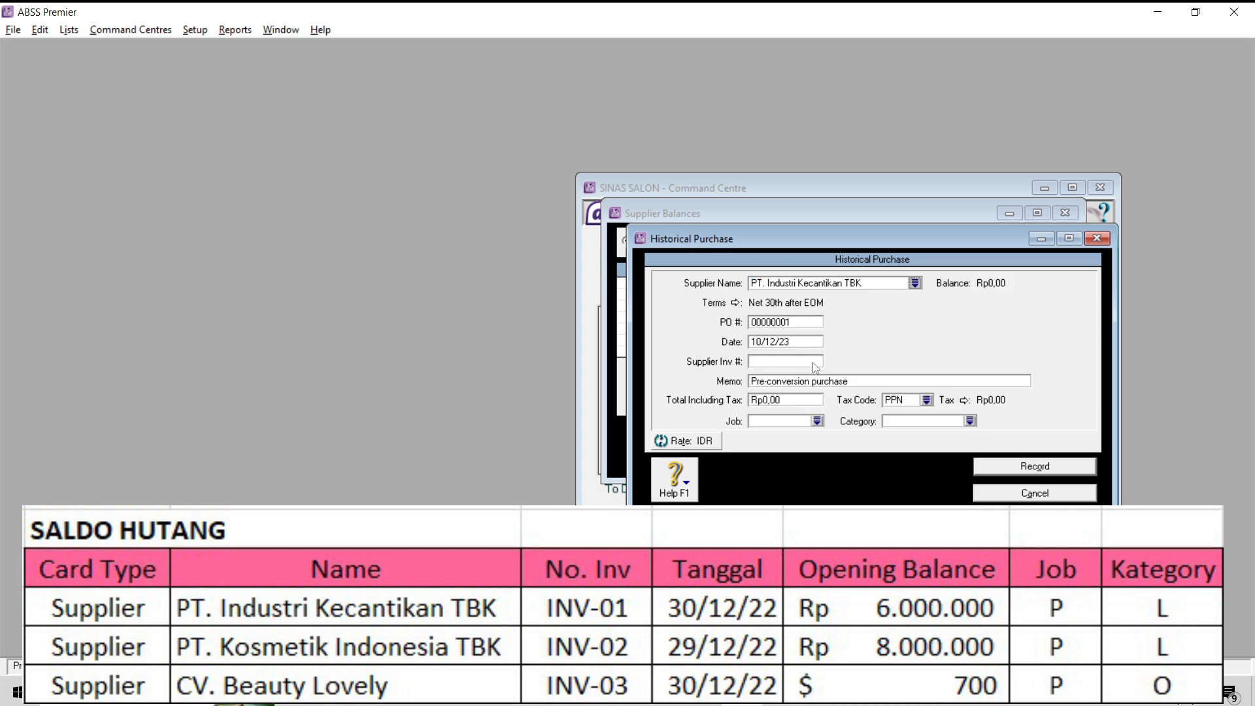
pyautogui.click(809, 319)
pyautogui.press('capslock')
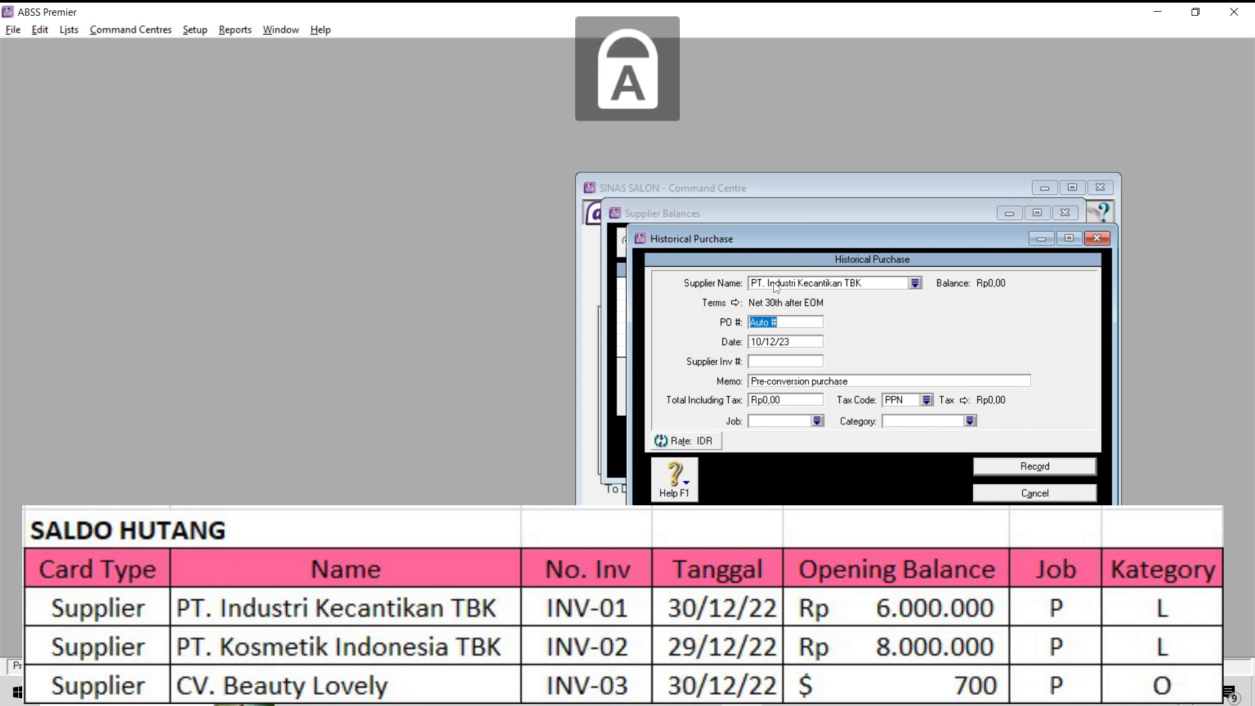
pyautogui.write('INV-01')
pyautogui.press('Tab')
pyautogui.write('30/12/23')
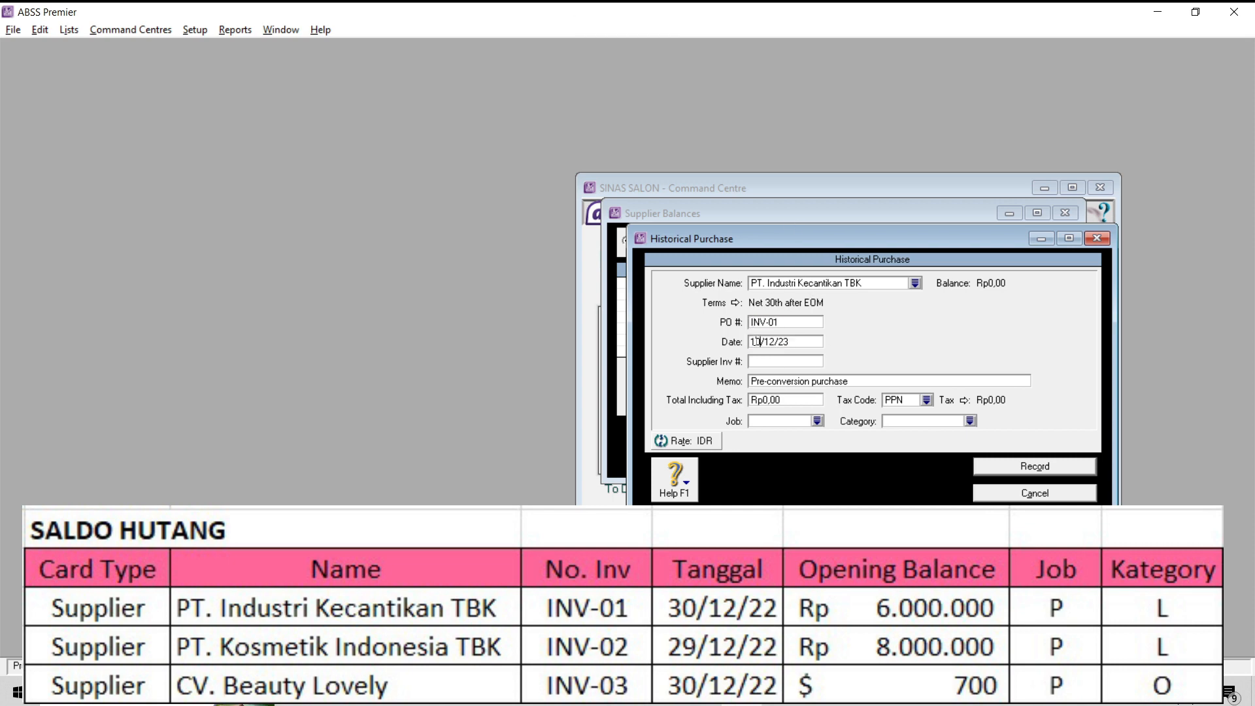
pyautogui.press('BackSpace')
pyautogui.write('2')
# - Set the INV-01 purchase's total including tax to 6000000 with tax code N-T
pyautogui.press('Tab')
pyautogui.press('Tab')
pyautogui.press('Tab')
pyautogui.write('6000000')
pyautogui.press('Tab')
pyautogui.click(523, 258)
pyautogui.click(523, 269)
pyautogui.click(774, 448)
# - Set the INV-01 purchase's job to P and its category to L, and record it
pyautogui.click(818, 422)
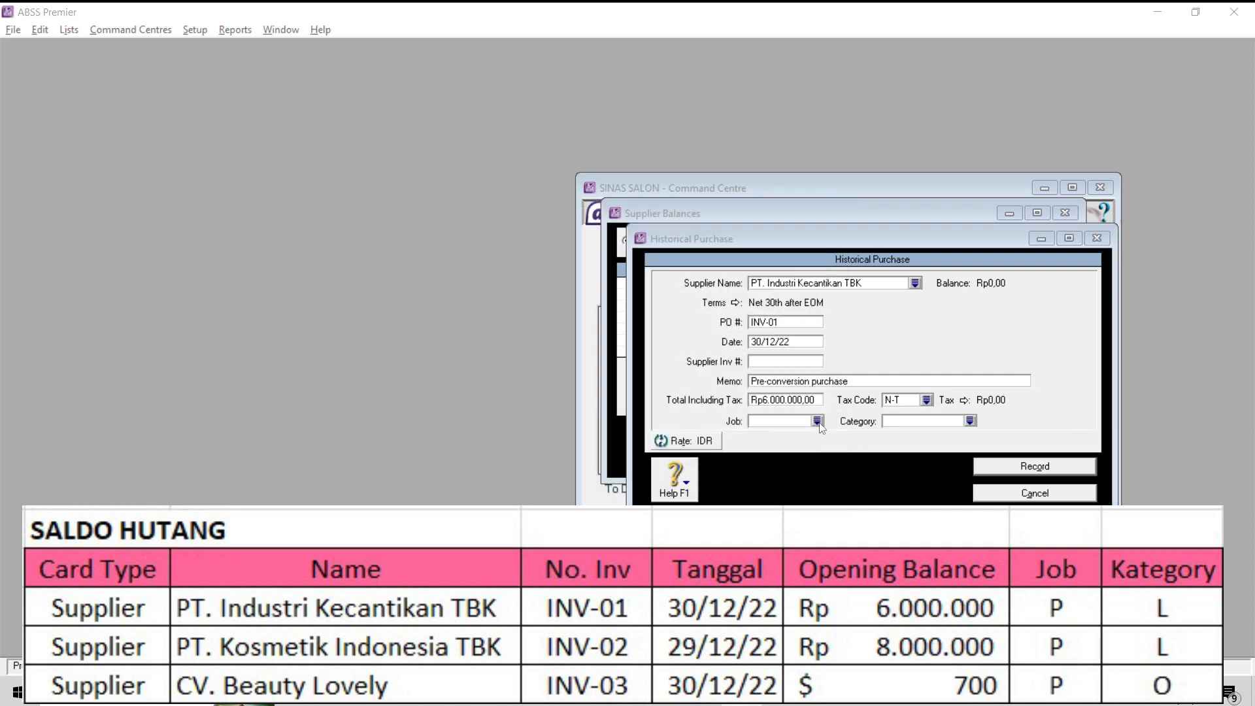
pyautogui.click(538, 269)
pyautogui.click(774, 448)
pyautogui.click(778, 450)
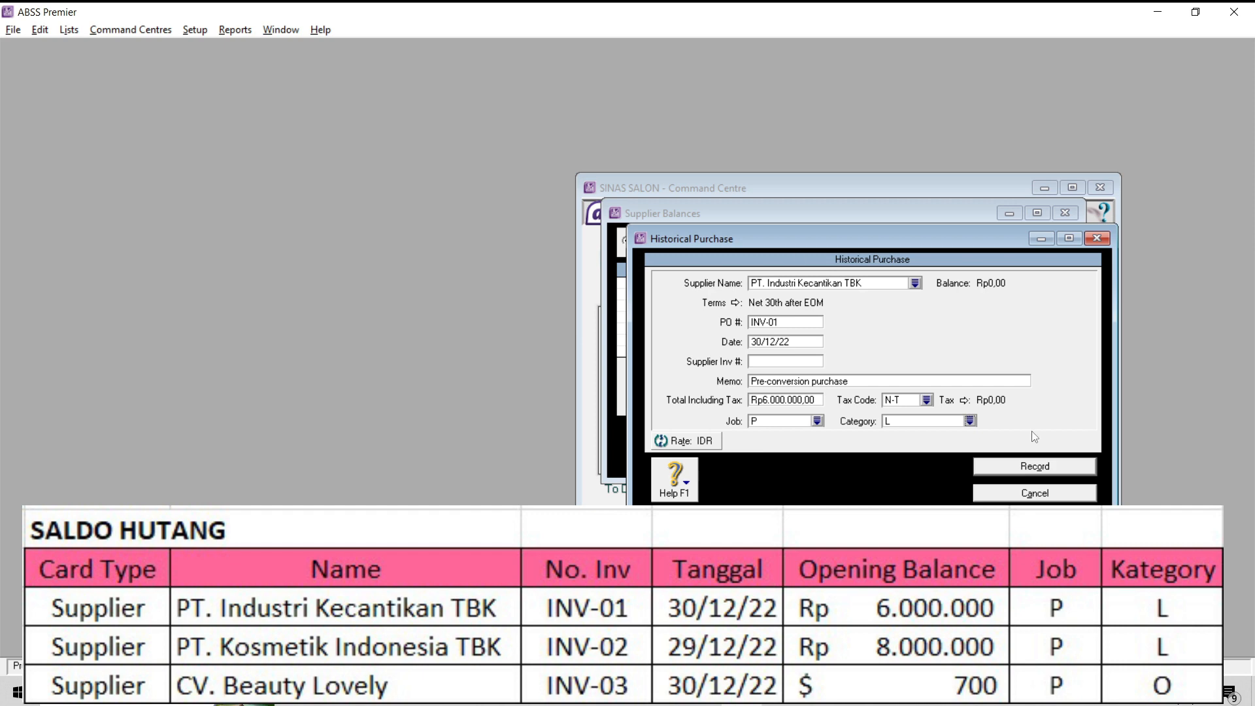
pyautogui.click(1044, 467)
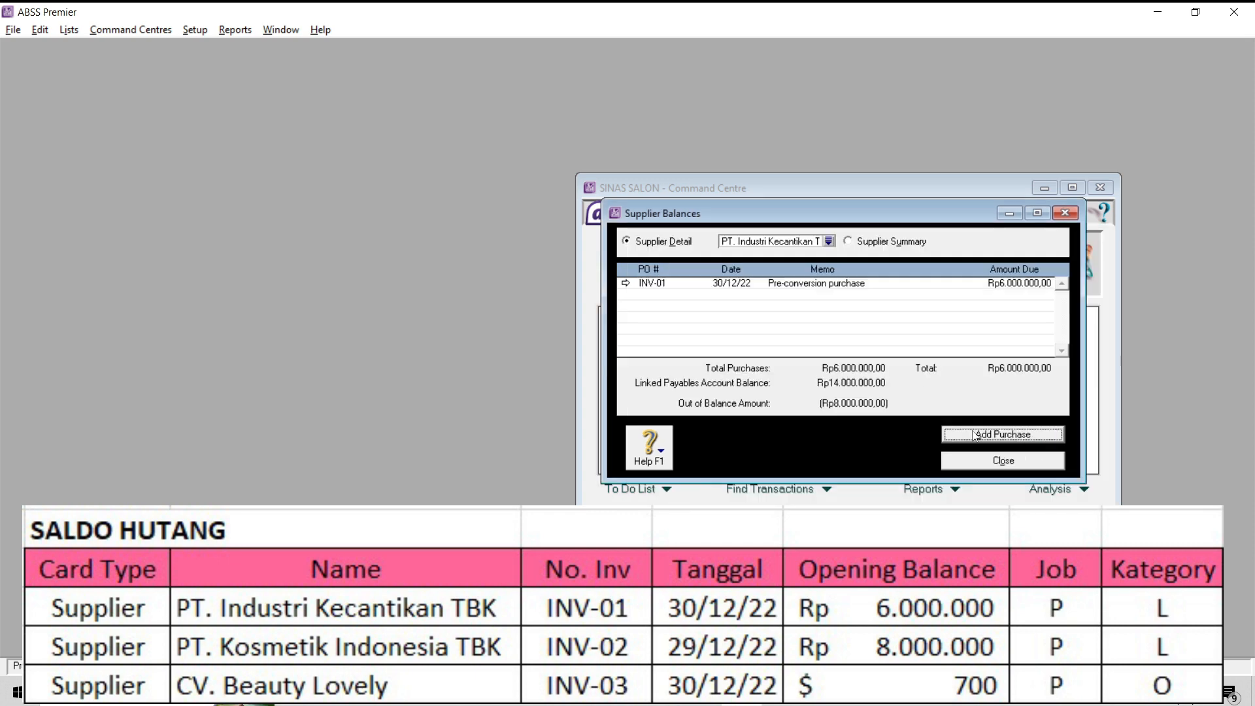
# - Close and reopen the supplier balances, and show the detail of PT. Kosmetik Indonesia TBK
pyautogui.click(1001, 457)
pyautogui.click(195, 29)
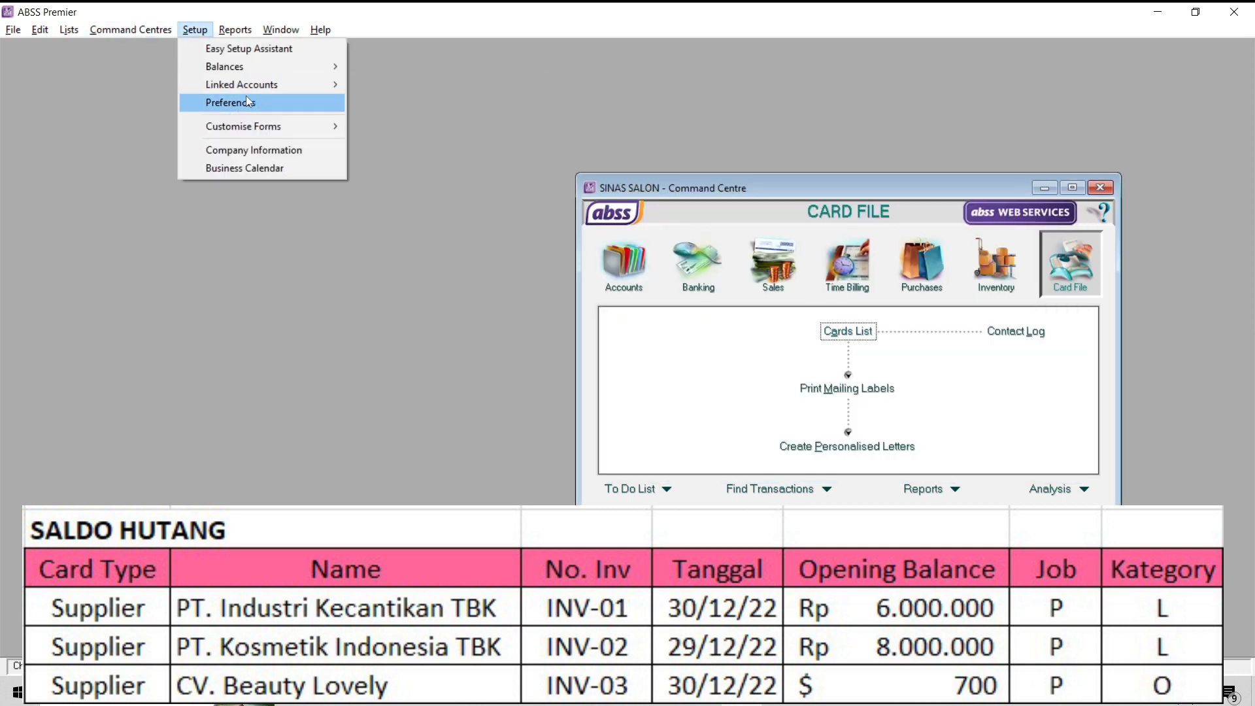
pyautogui.click(418, 121)
pyautogui.click(625, 296)
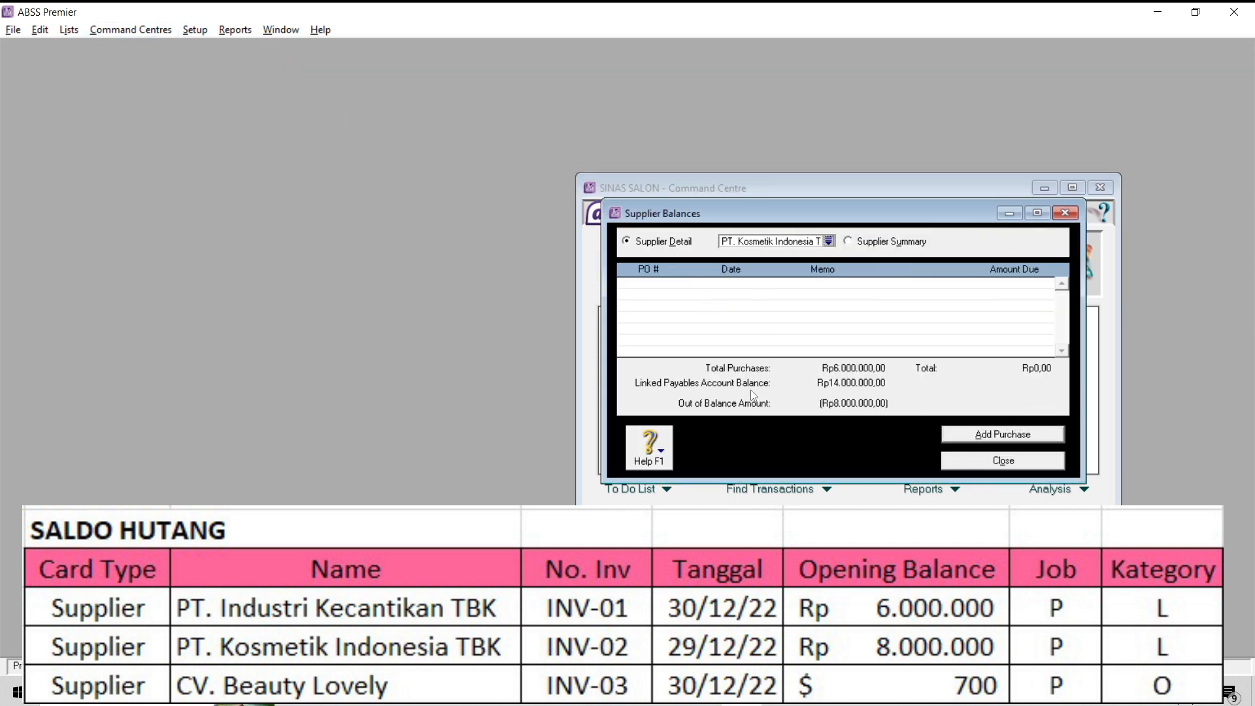
# - Start a historical purchase for PT. Kosmetik Indonesia TBK with PO number INV-02 and date 29/12/22
pyautogui.click(991, 436)
pyautogui.press('Tab')
pyautogui.doubleClick(795, 322)
pyautogui.press('capslock')
pyautogui.write('INV-02')
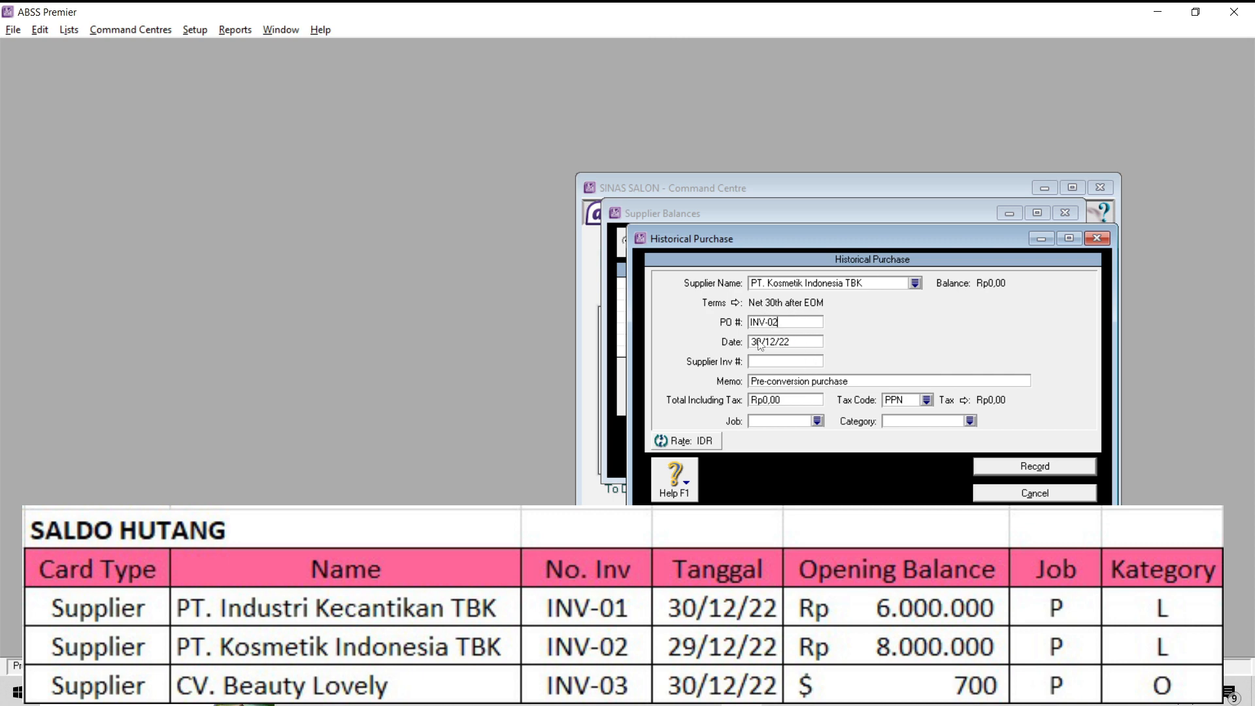
pyautogui.moveTo(760, 342); pyautogui.dragTo(734, 342)
pyautogui.write('29')
# - Set the INV-02 purchase's total including tax to 8000000 with tax code N-T
pyautogui.click(794, 400)
pyautogui.write('8000000')
pyautogui.click(927, 400)
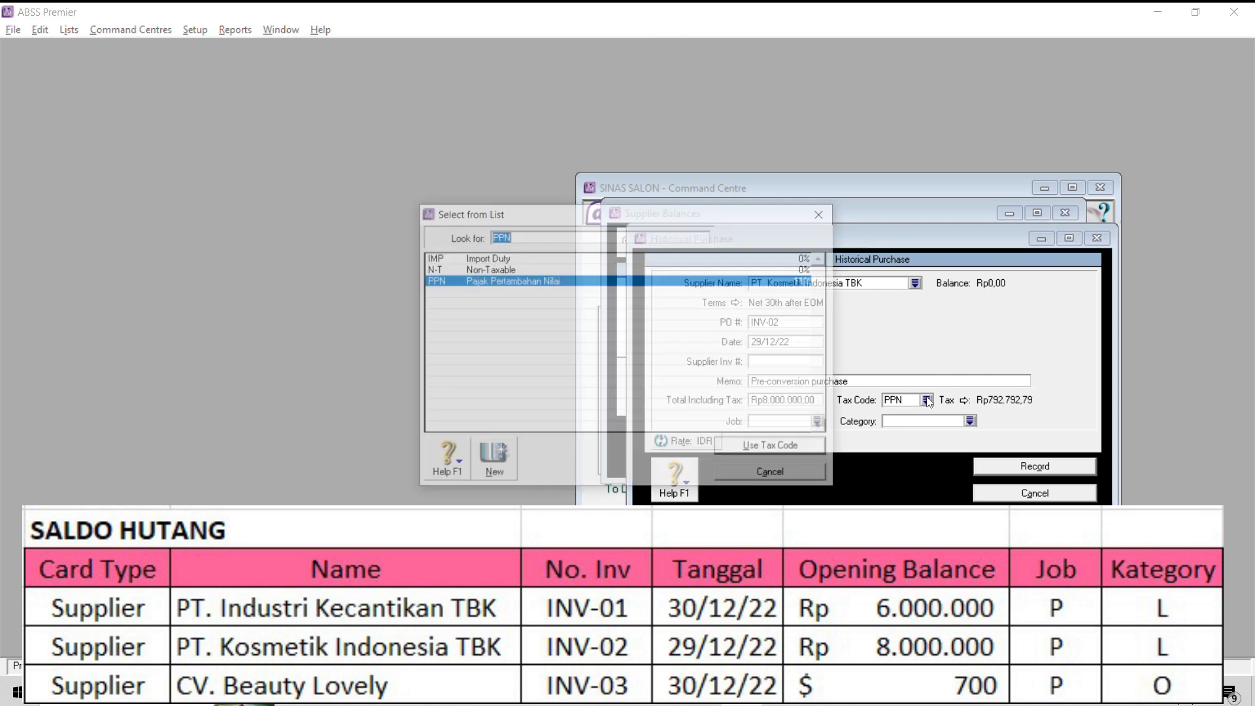
pyautogui.doubleClick(499, 270)
# - Set the INV-02 purchase's job to P and its category to L, and record it
pyautogui.click(817, 421)
pyautogui.doubleClick(654, 269)
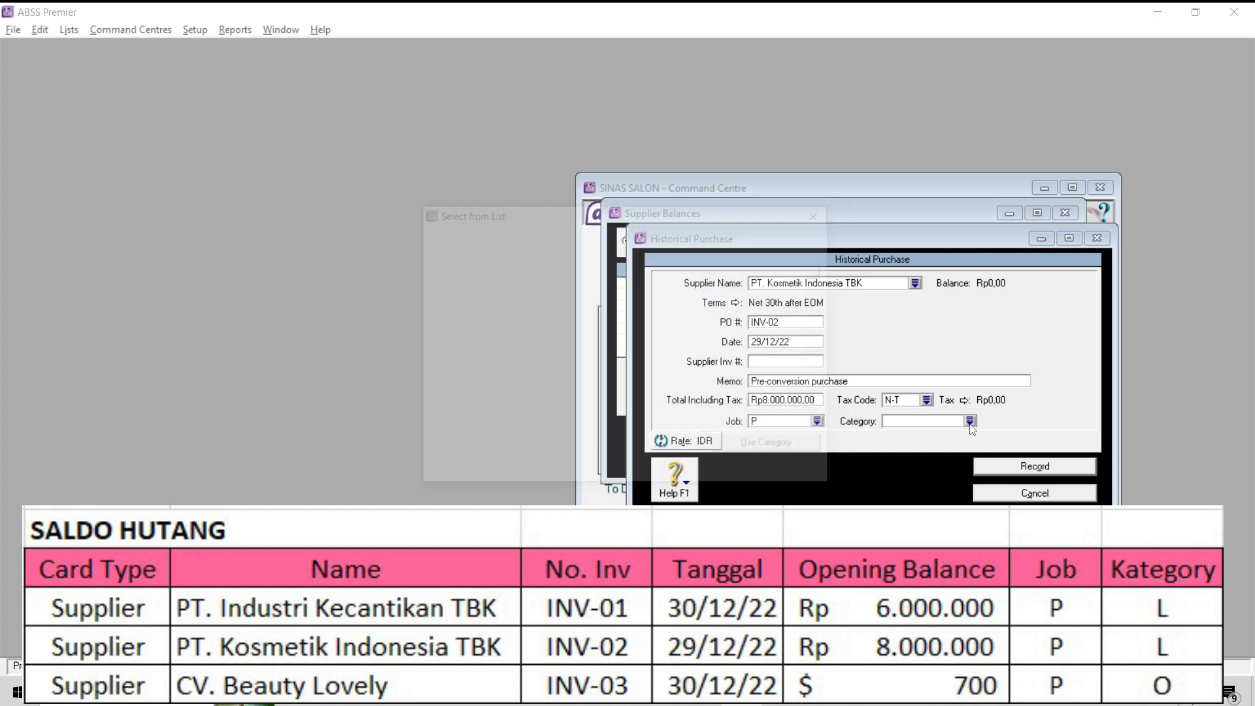
pyautogui.click(1023, 466)
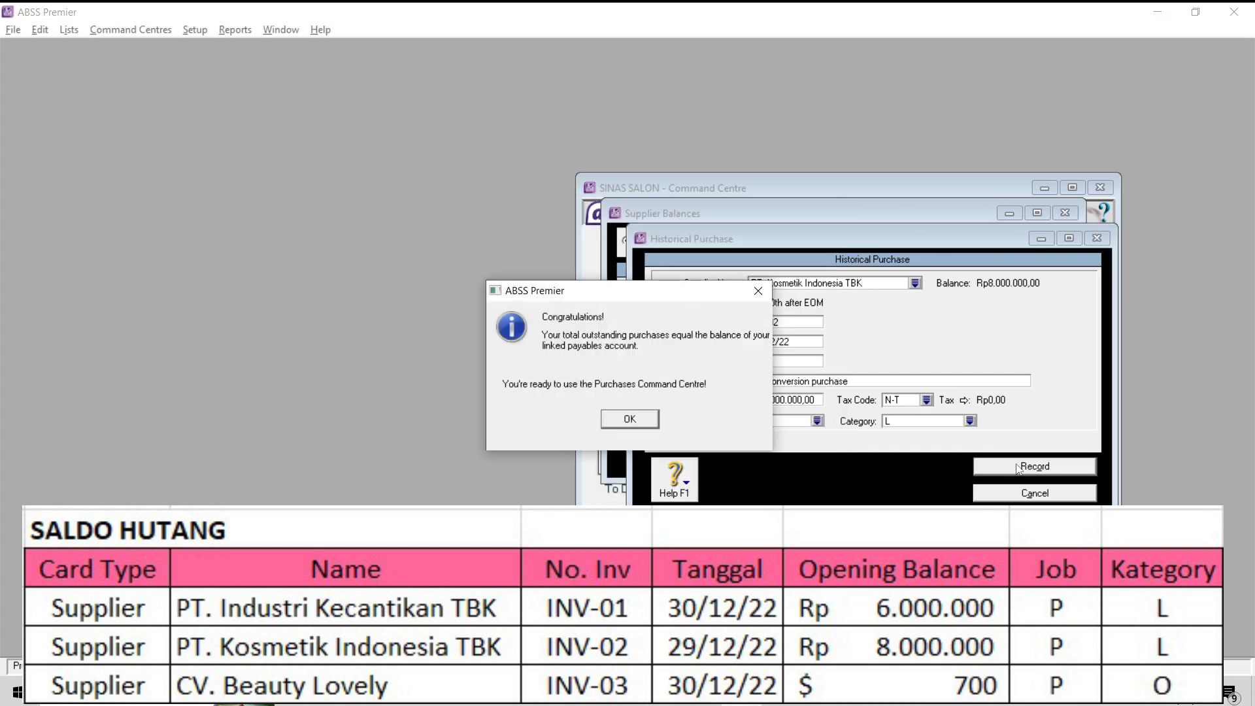
pyautogui.click(657, 420)
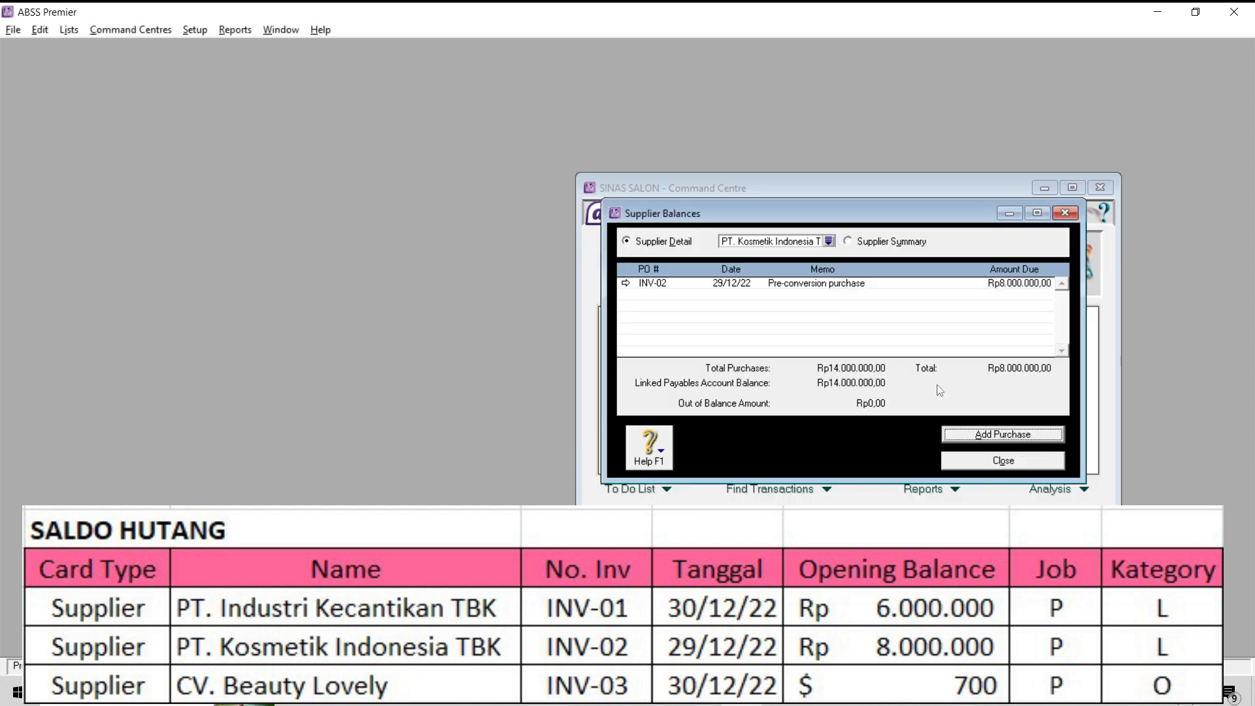
# - Return to the supplier summary and switch its currency to USD
pyautogui.click(889, 241)
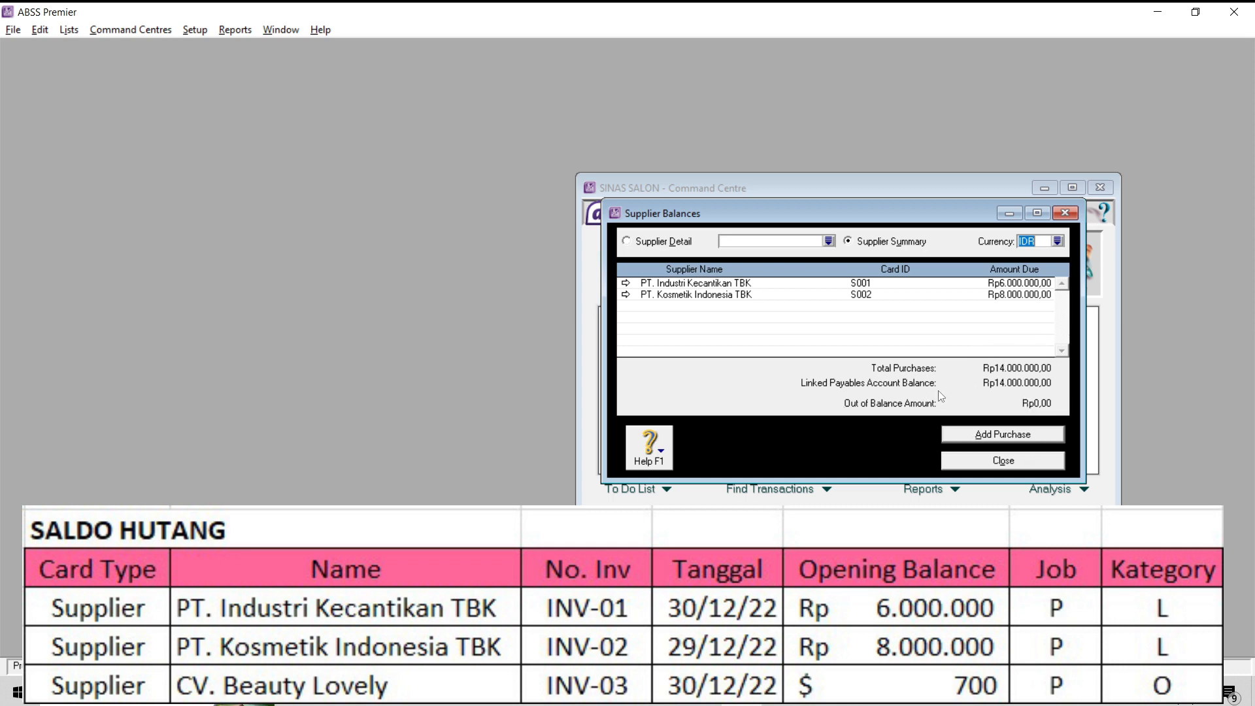
pyautogui.click(1057, 241)
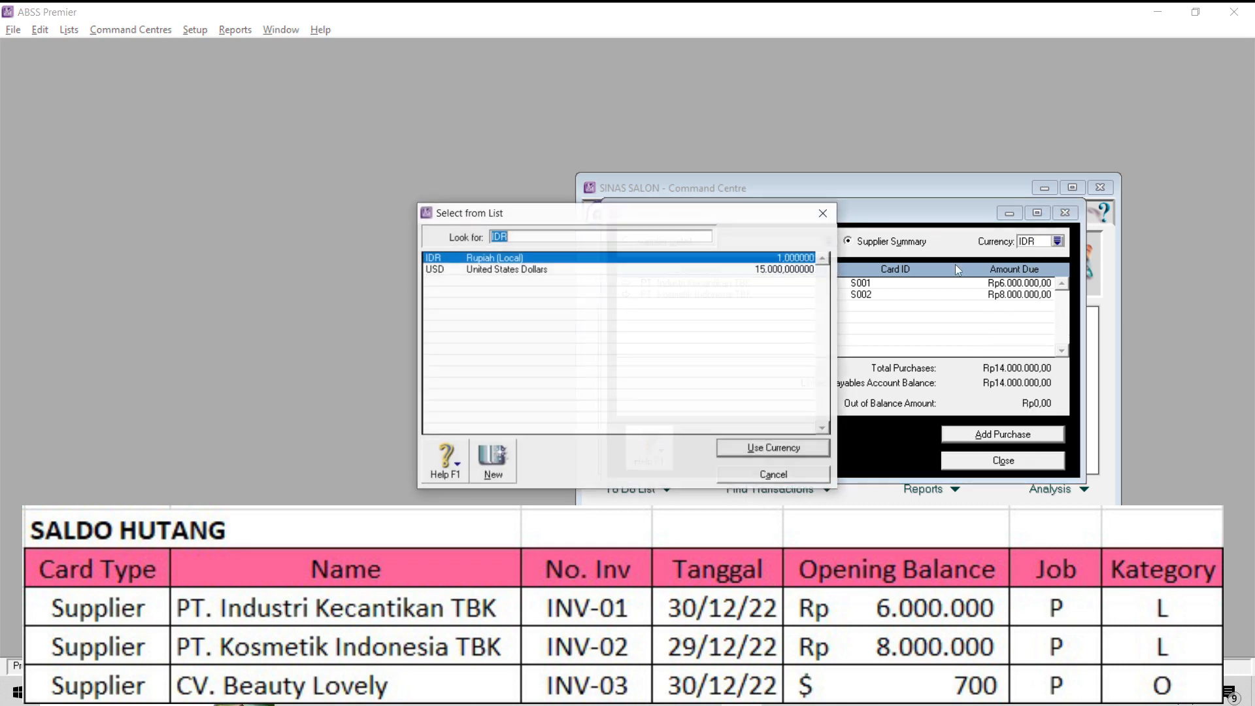
pyautogui.click(500, 269)
pyautogui.click(805, 452)
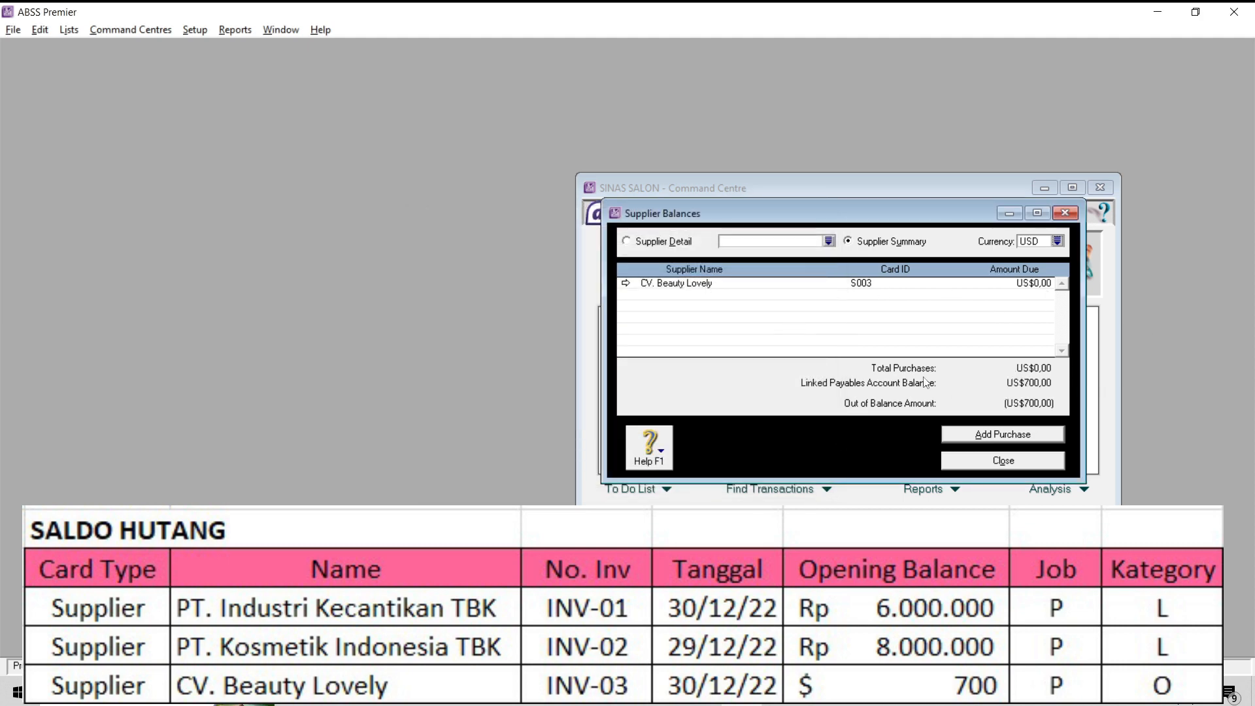
# - Start a historical purchase for CV. Beauty Lovely with PO number INV-03 and date 30/12/22
pyautogui.click(975, 431)
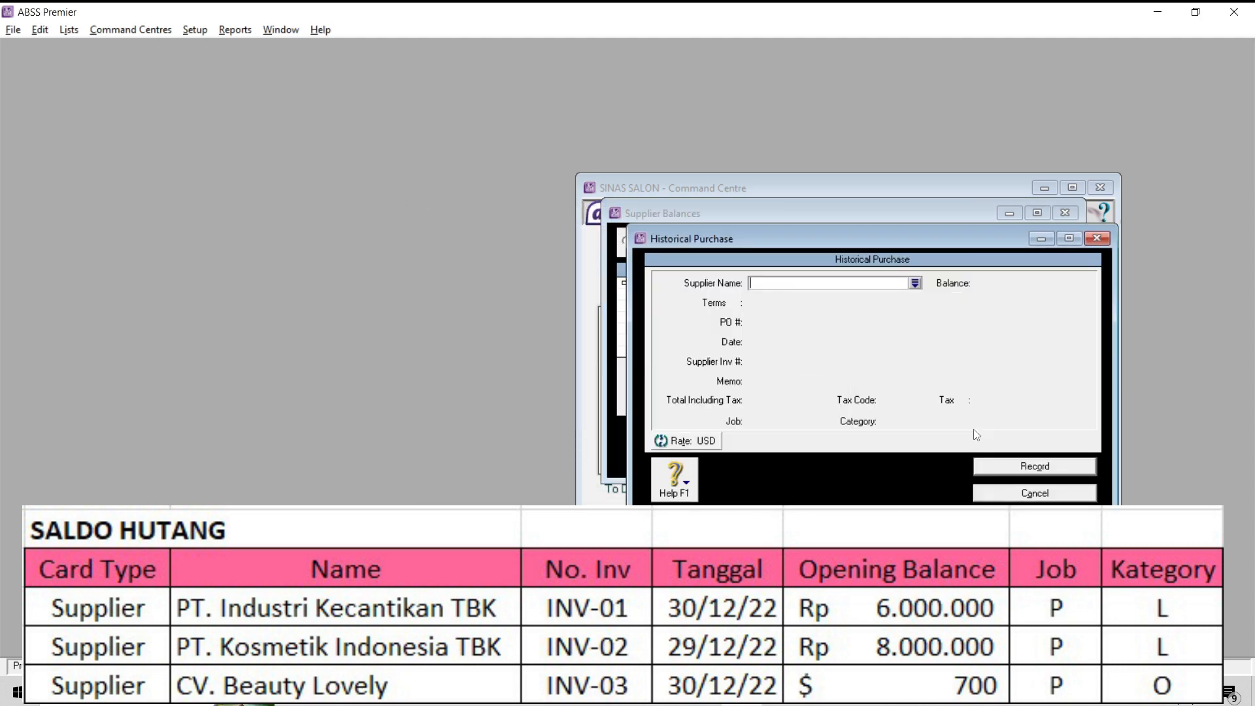
pyautogui.click(1104, 242)
pyautogui.click(625, 284)
pyautogui.click(1053, 436)
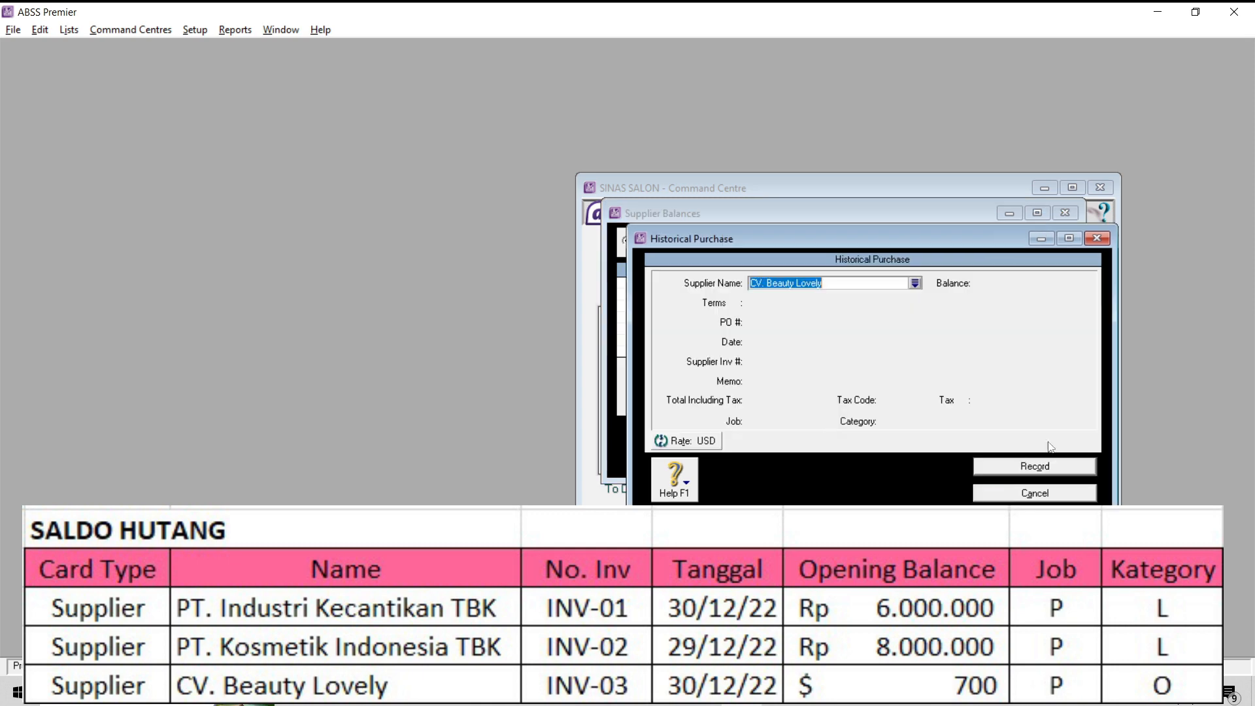
pyautogui.click(811, 323)
pyautogui.write('INV-')
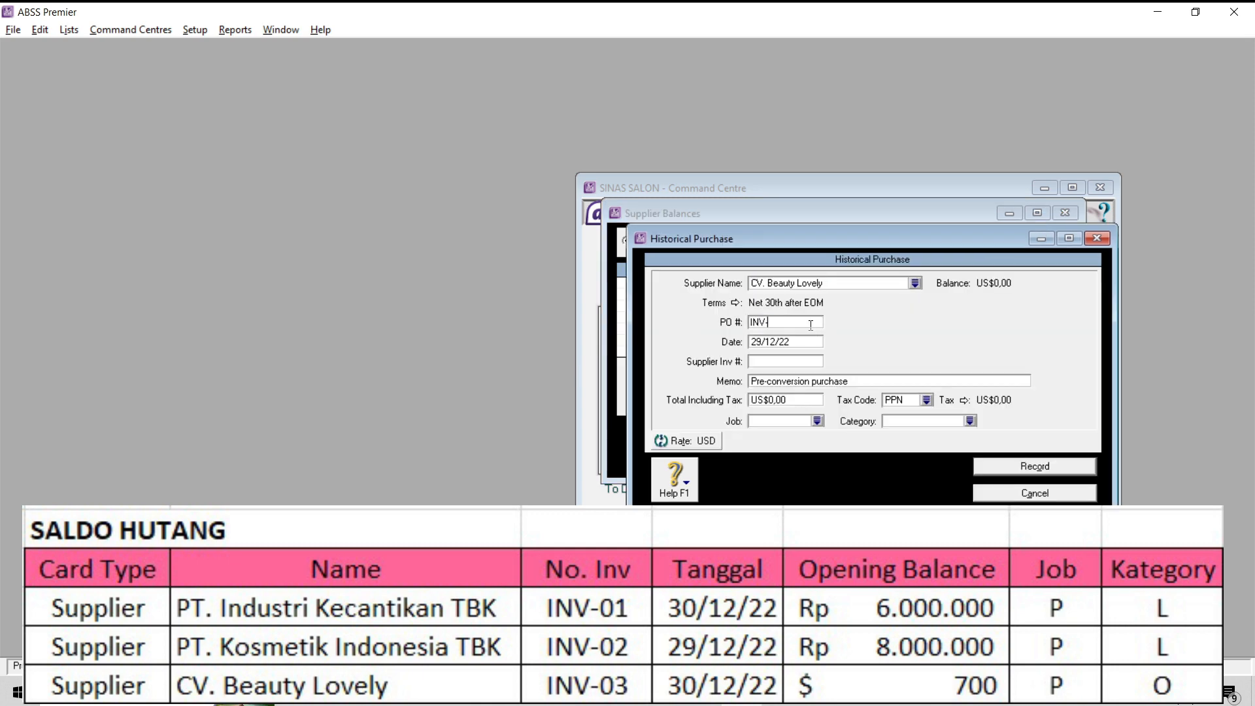
pyautogui.write('03')
pyautogui.press('Tab')
pyautogui.write('30/12/22')
# - Set the INV-03 purchase's total including tax to 700 with tax code N-T
pyautogui.click(811, 399)
pyautogui.write('700')
pyautogui.click(926, 400)
pyautogui.click(719, 269)
pyautogui.click(772, 447)
# - Set the INV-03 purchase's job to P and its category to O
pyautogui.click(815, 421)
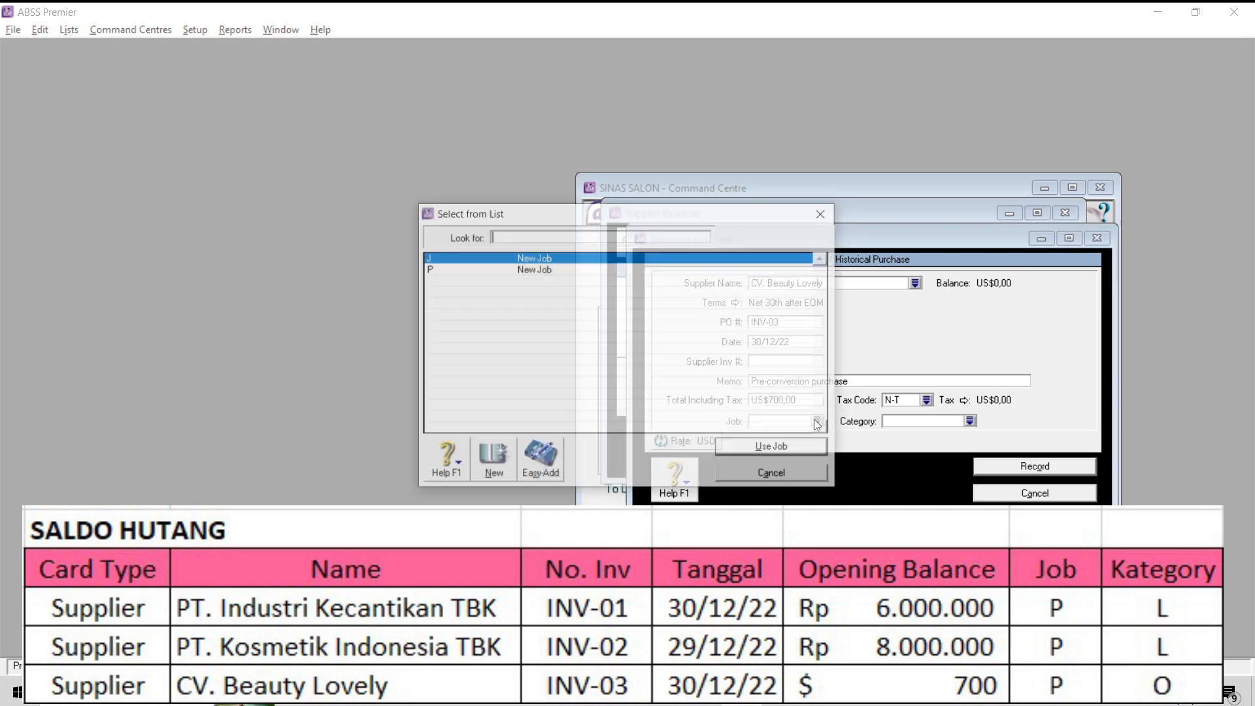
pyautogui.click(725, 270)
pyautogui.click(773, 447)
pyautogui.click(970, 421)
pyautogui.click(726, 269)
pyautogui.click(772, 447)
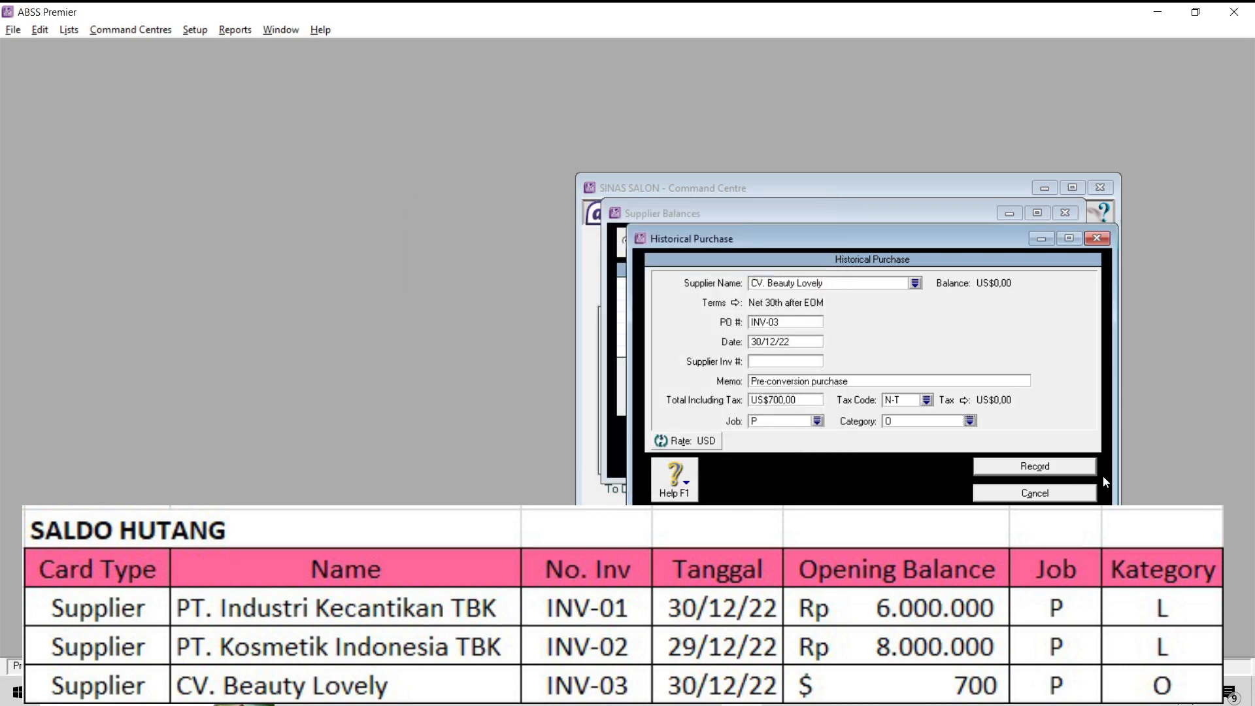
# - Record the INV-03 historical purchase and close the supplier balances
pyautogui.click(1035, 467)
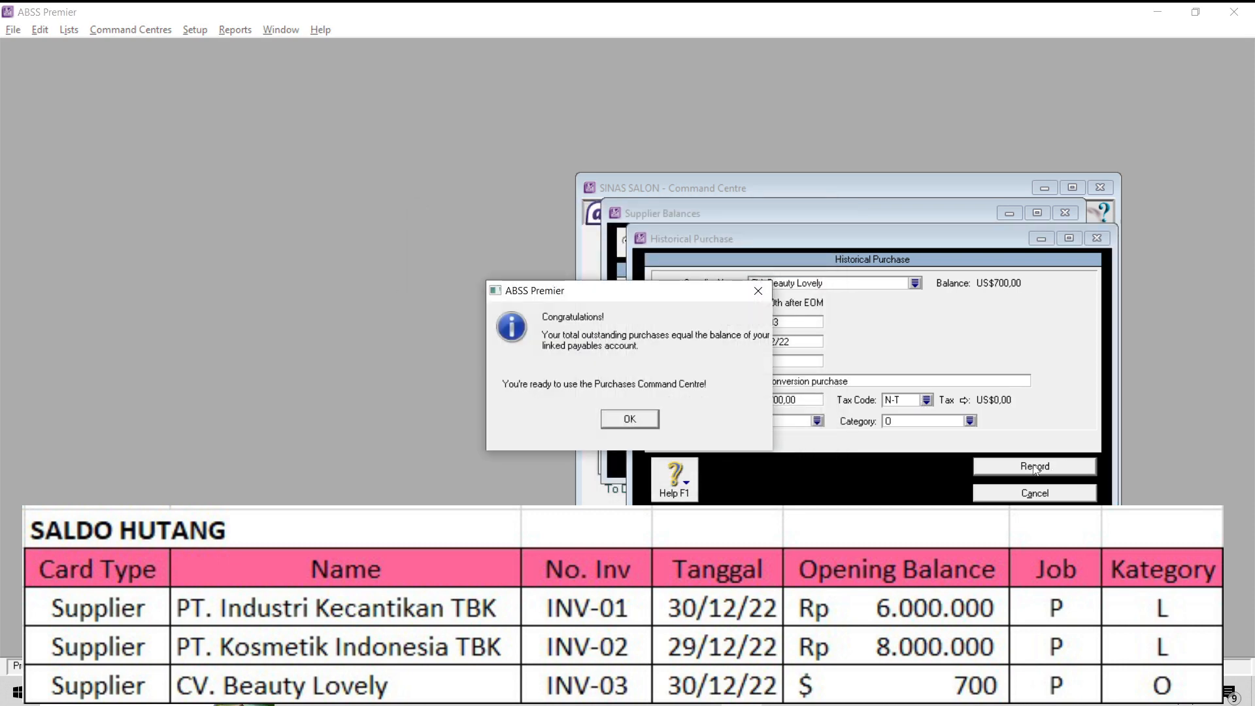
pyautogui.click(645, 421)
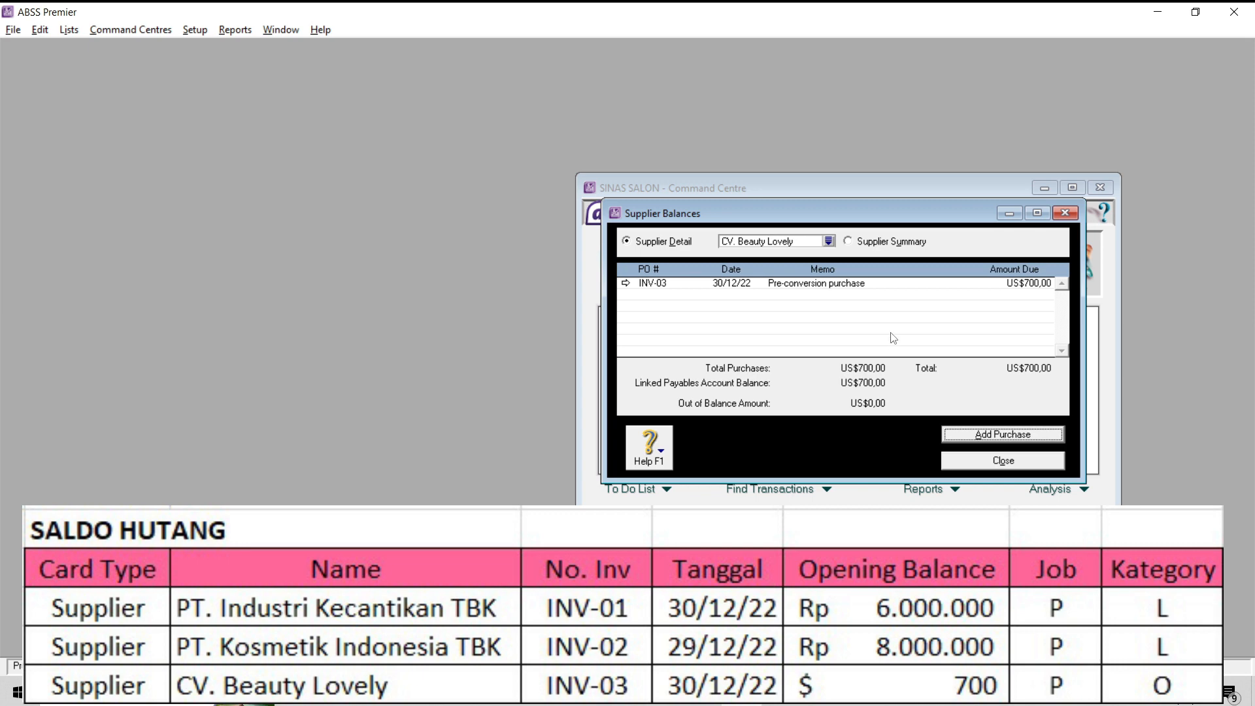
pyautogui.click(1006, 464)
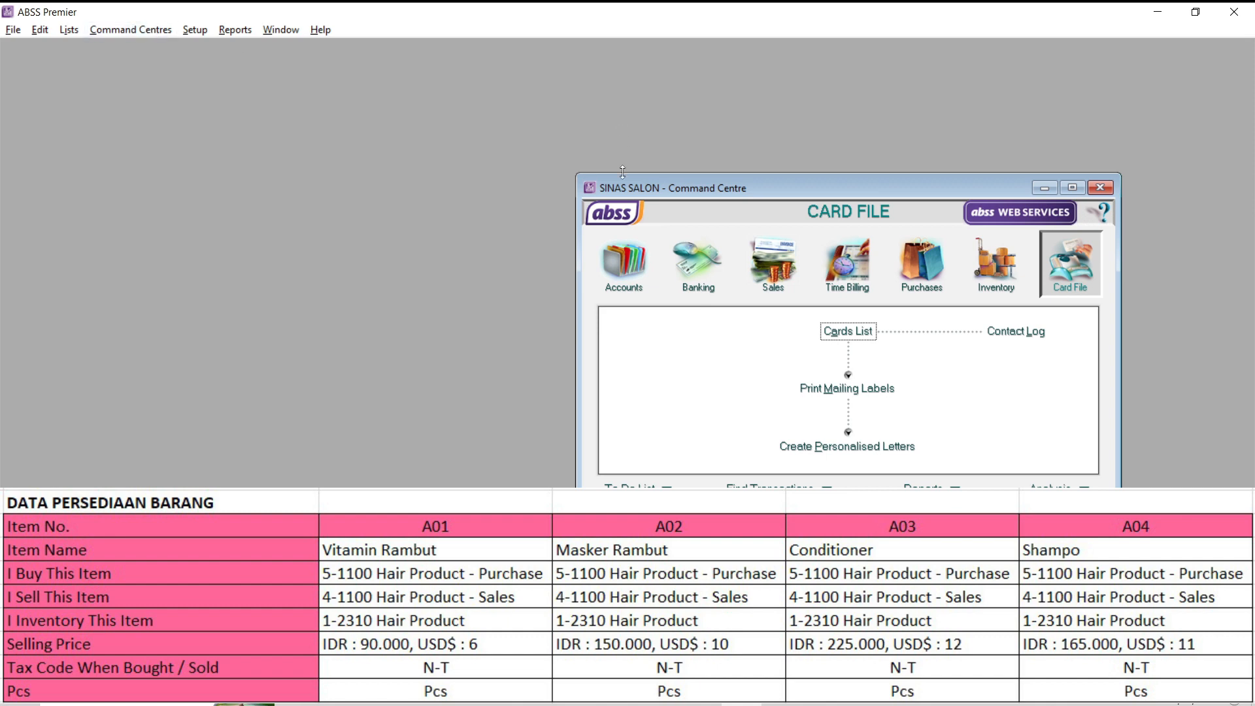
# - Start a new inventory item in the items list with item number A01
pyautogui.click(997, 263)
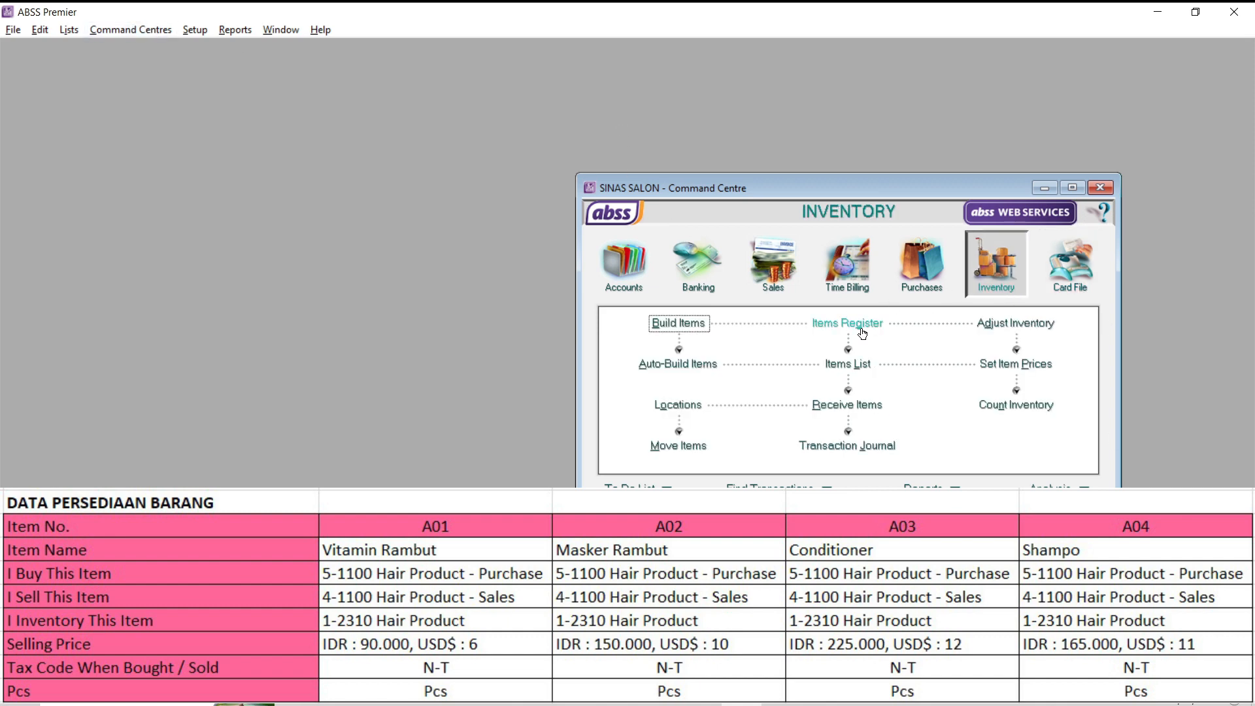
pyautogui.click(848, 364)
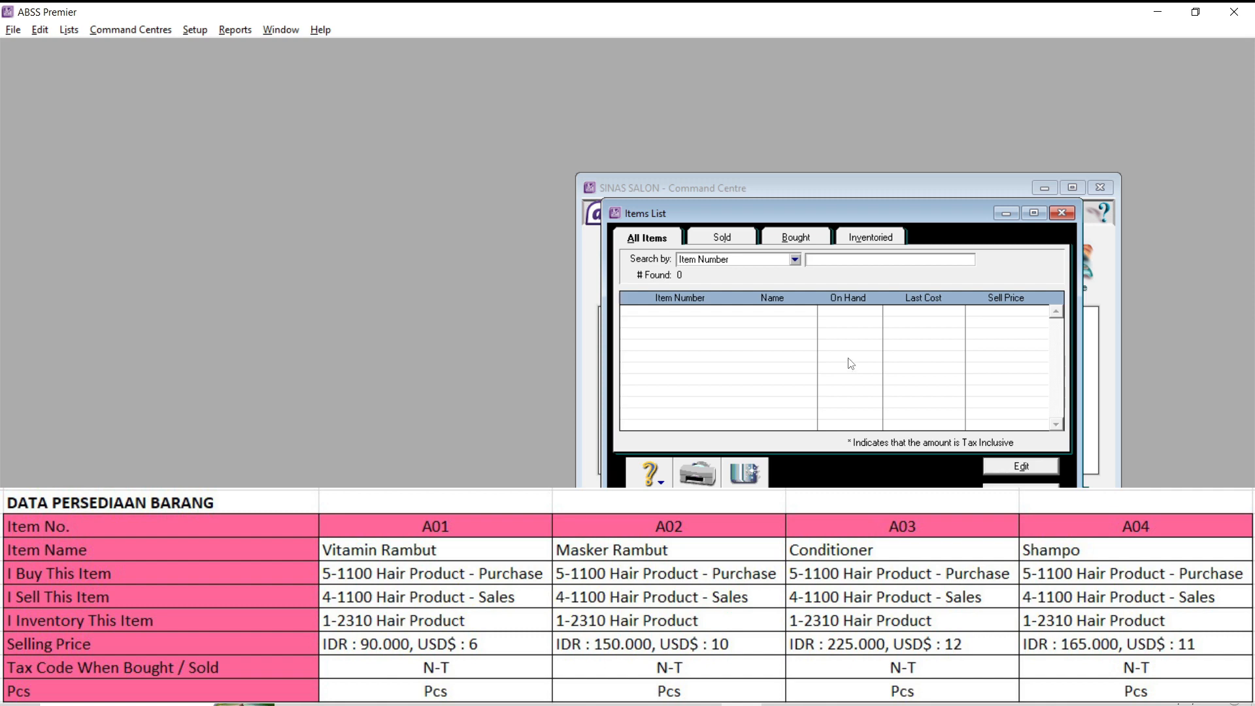
pyautogui.click(1021, 493)
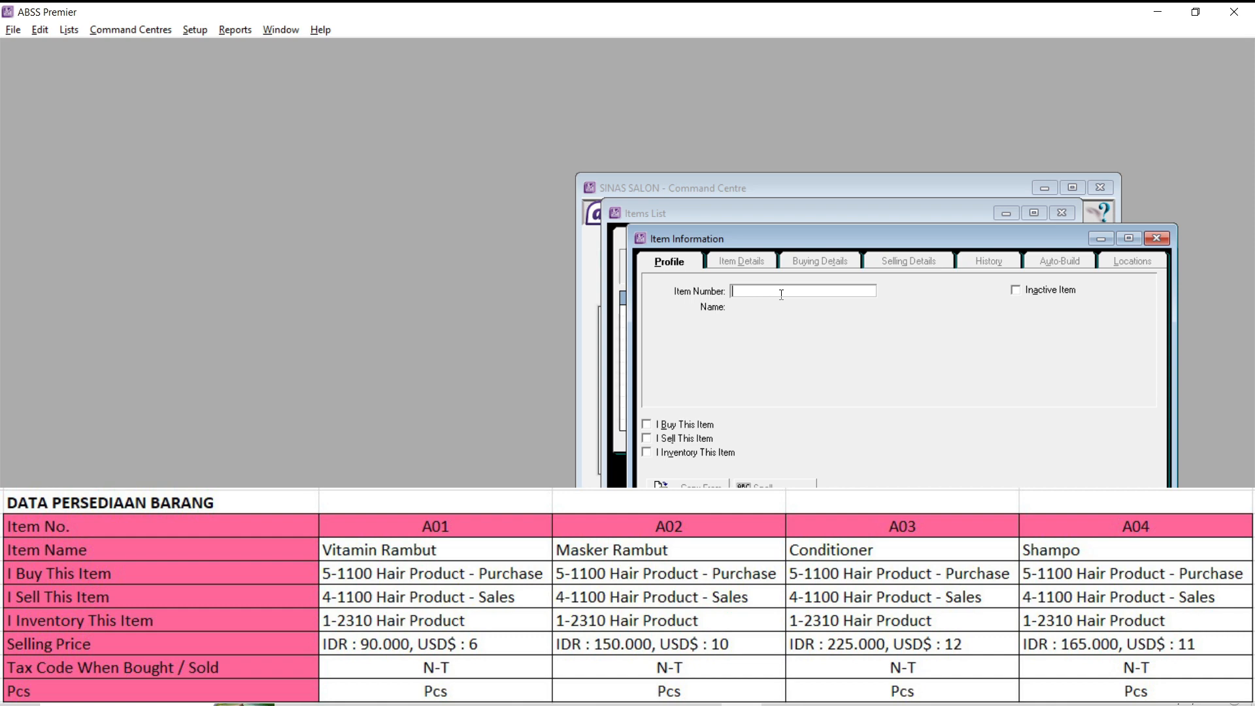
pyautogui.press('capslock')
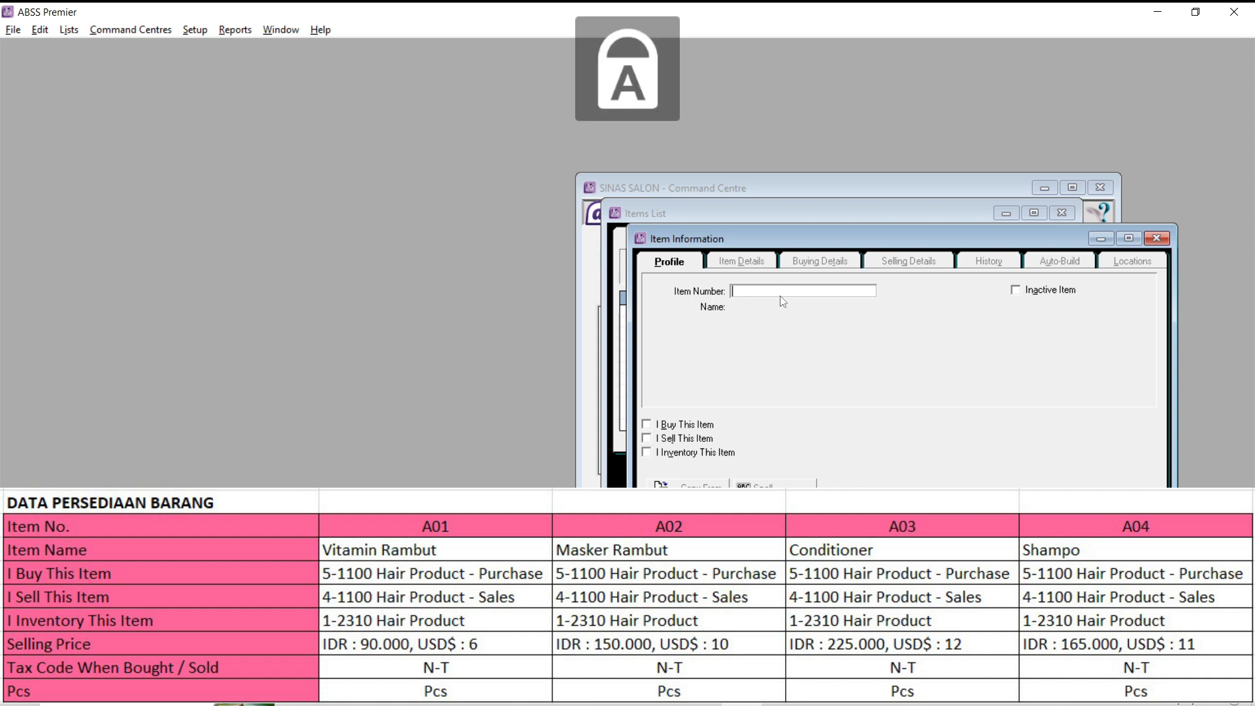
pyautogui.write('A01')
pyautogui.press('Tab')
pyautogui.press('capslock')
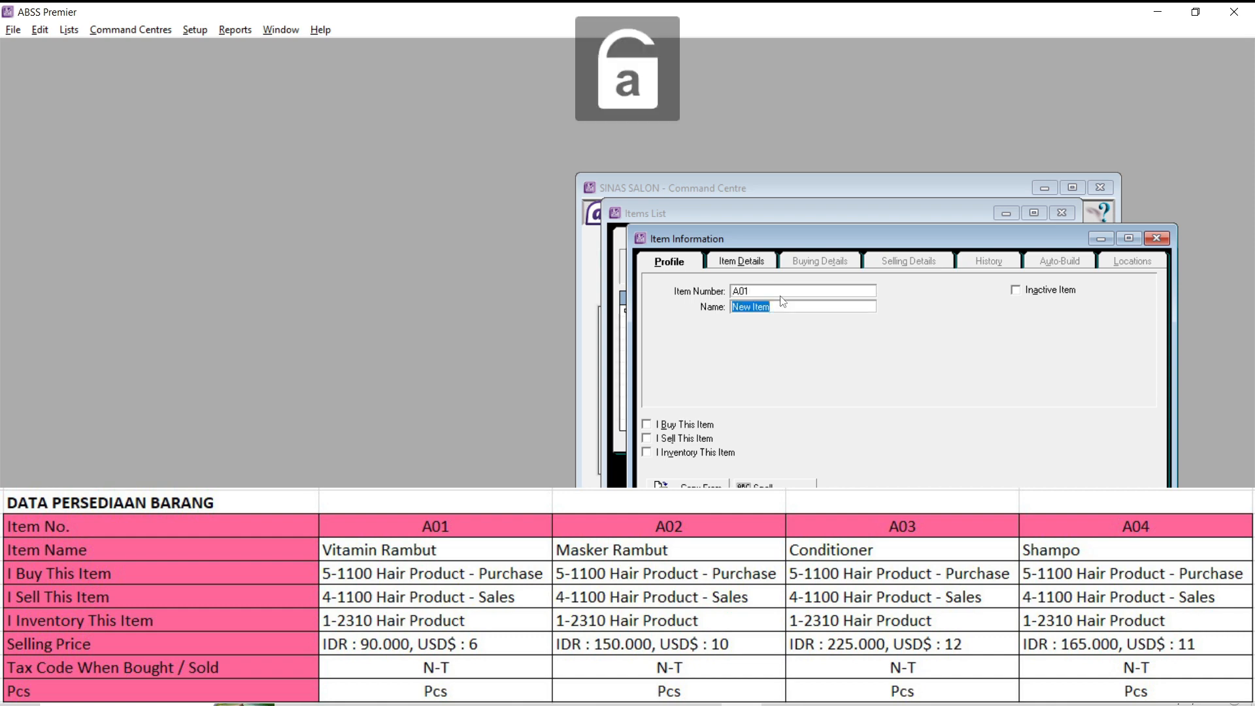
# - Name item A01 Vitamin Rambut
pyautogui.press('capslock')
pyautogui.write('vITAM')
pyautogui.press('BackSpace')
pyautogui.press('BackSpace')
pyautogui.press('BackSpace')
pyautogui.press('BackSpace')
pyautogui.press('BackSpace')
pyautogui.write('V')
pyautogui.press('capslock')
pyautogui.write('itamin')
pyautogui.press('capslock')
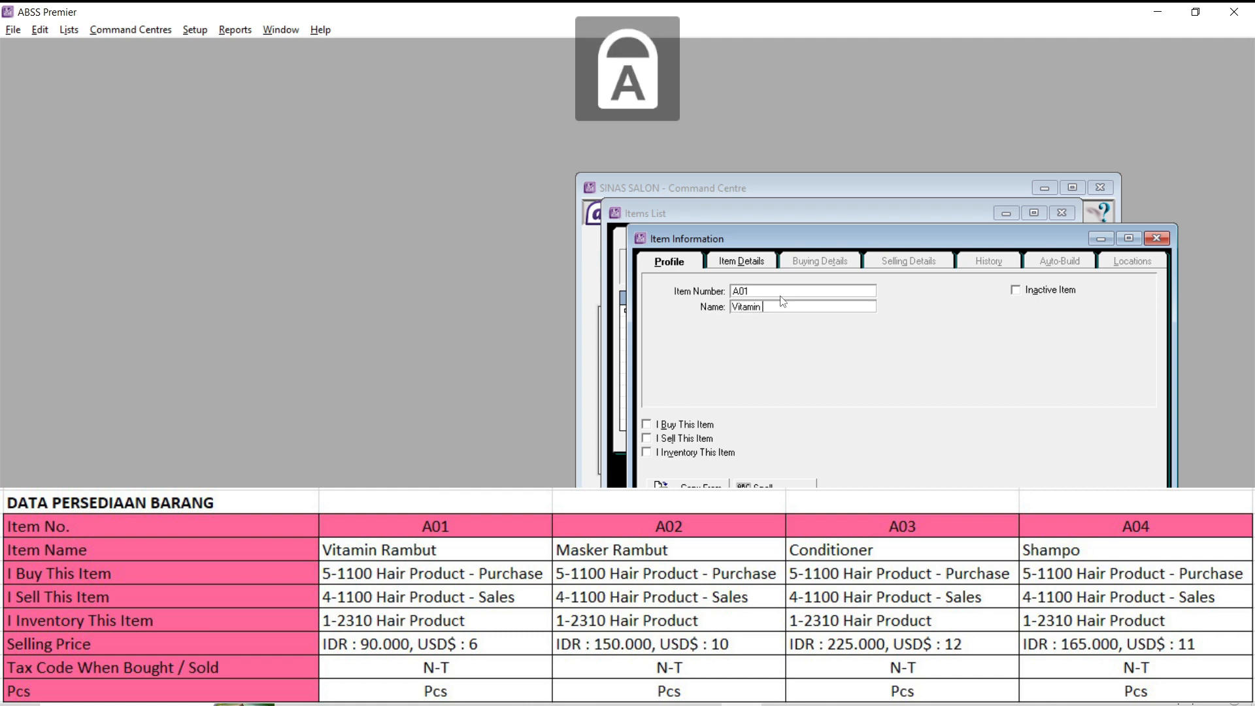
pyautogui.write('R')
pyautogui.press('capslock')
pyautogui.write('ambut')
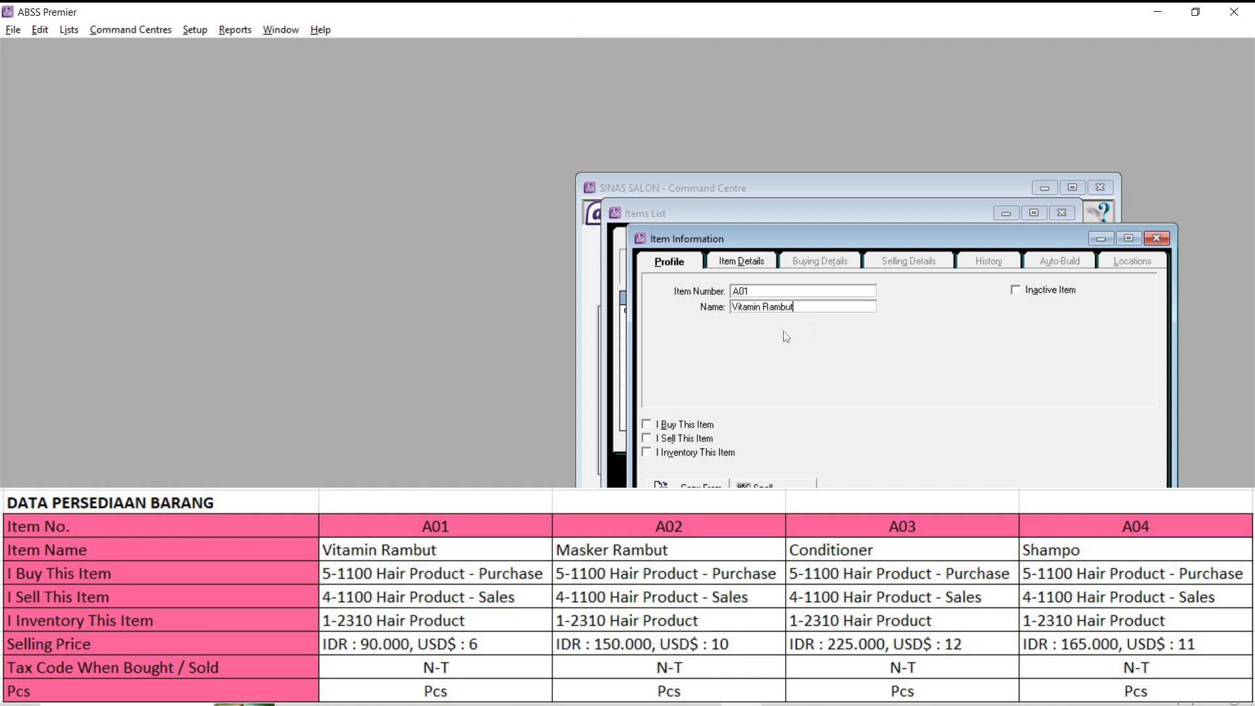
# - Mark item A01 as bought, sold and inventoried
pyautogui.click(692, 425)
pyautogui.click(686, 439)
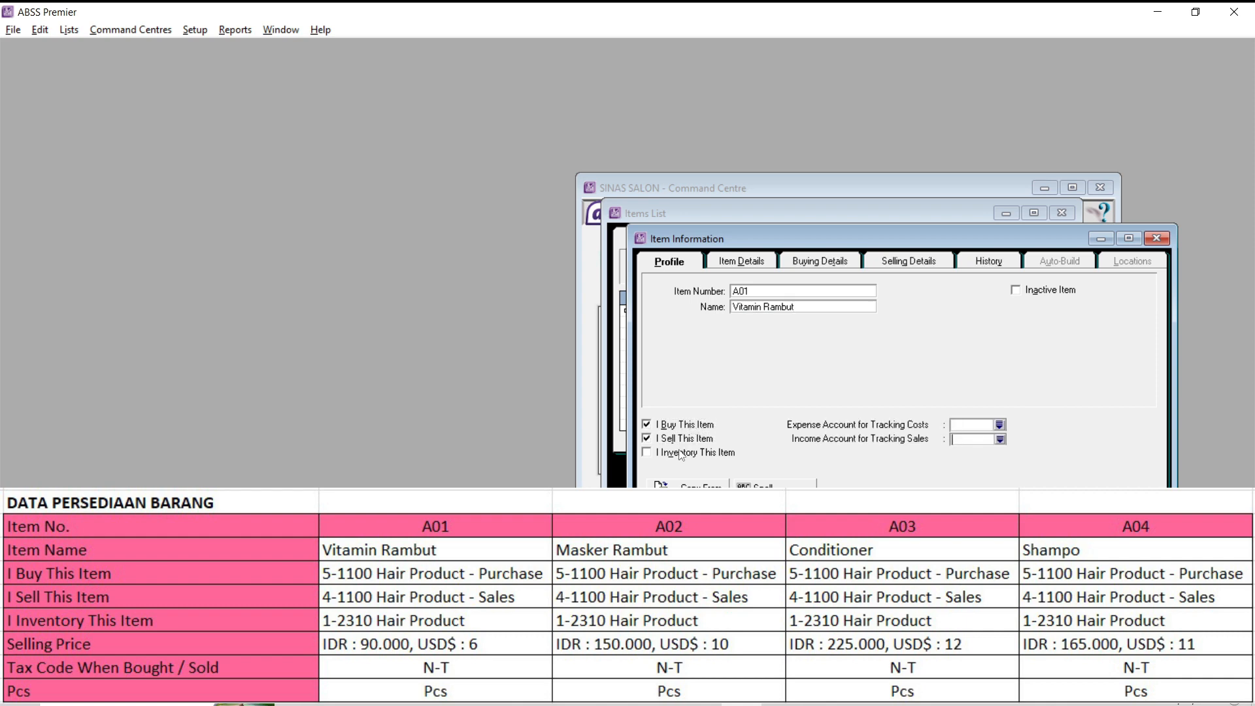
pyautogui.click(680, 453)
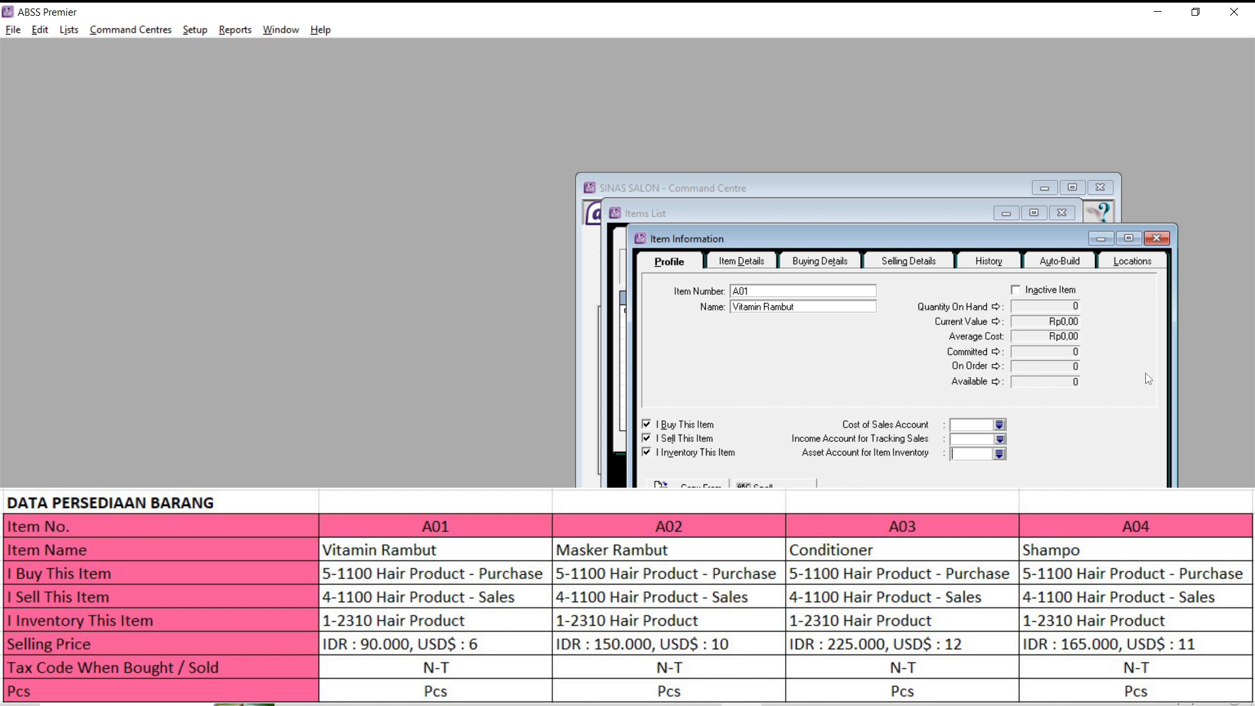
# - Assign item A01 the cost of sales account 5-1100, income account 4-1100 and inventory asset account 1-2310
pyautogui.click(999, 425)
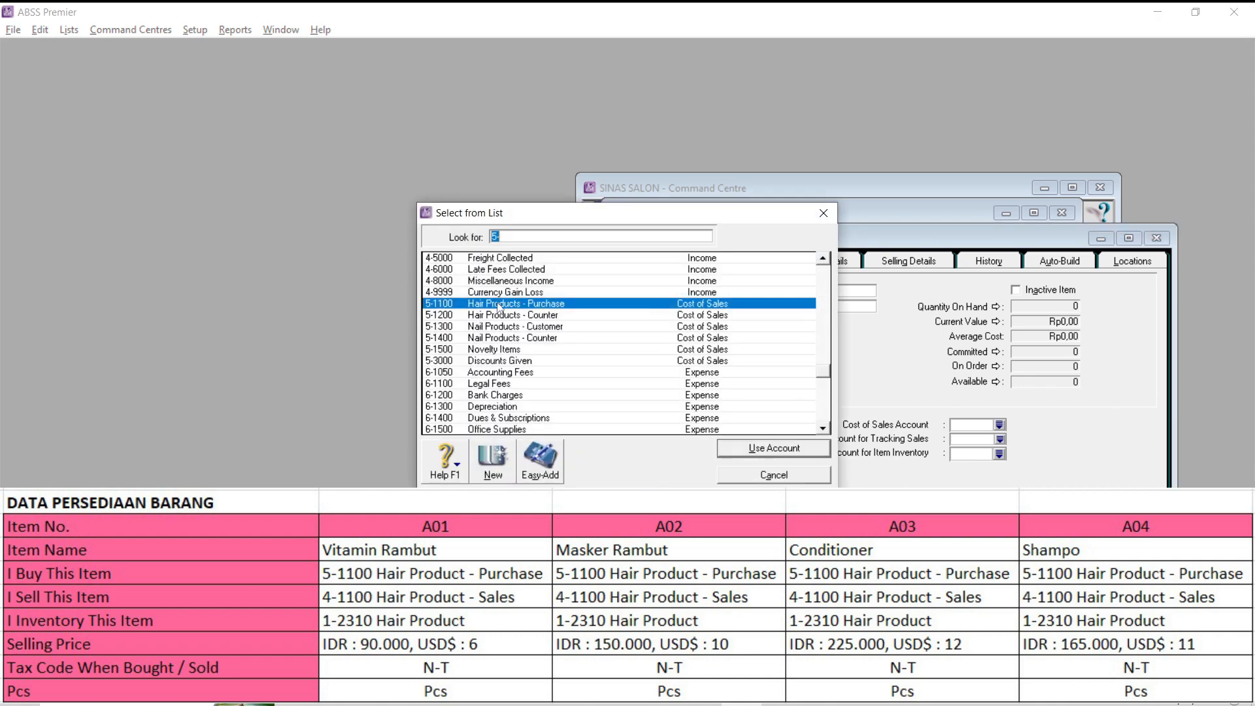
pyautogui.click(770, 450)
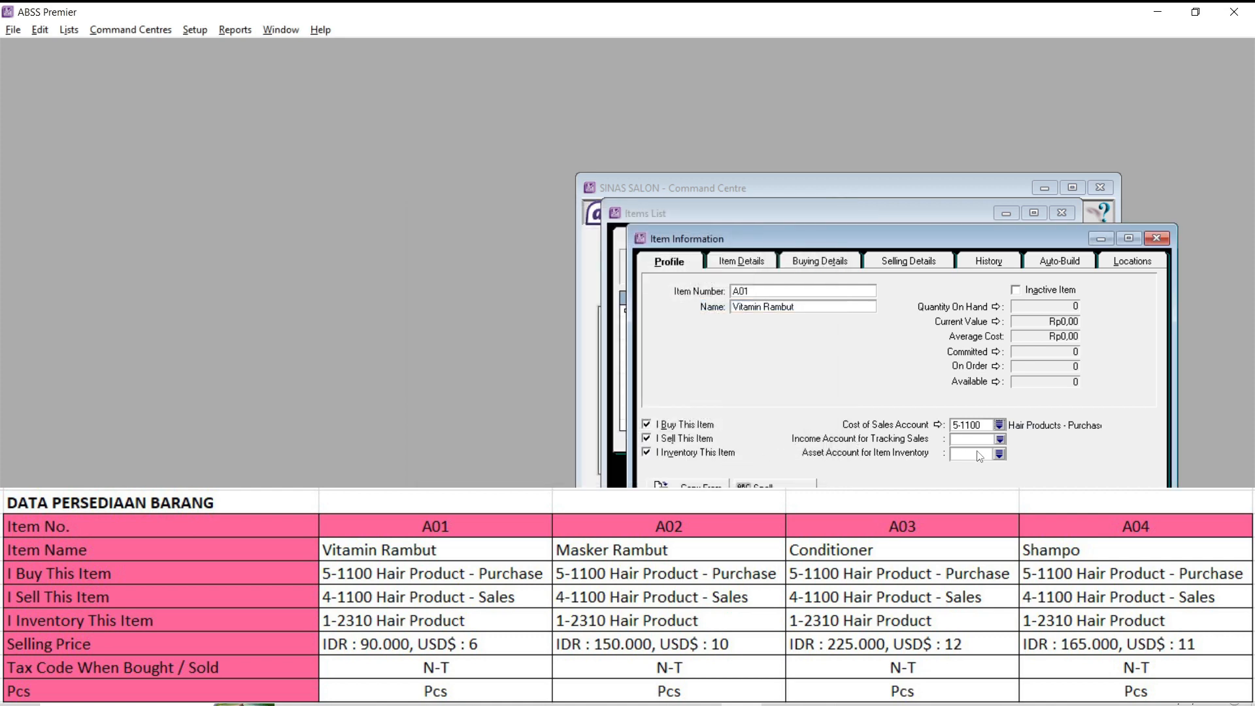
pyautogui.click(1000, 440)
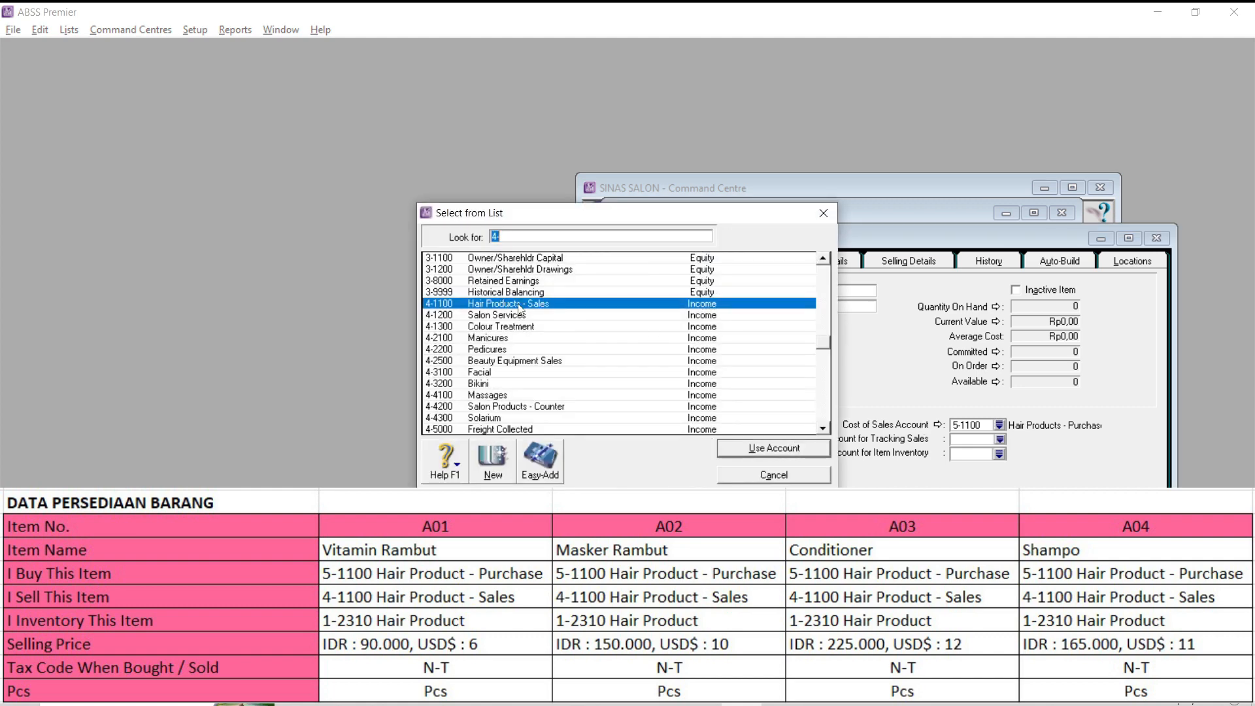
pyautogui.click(757, 448)
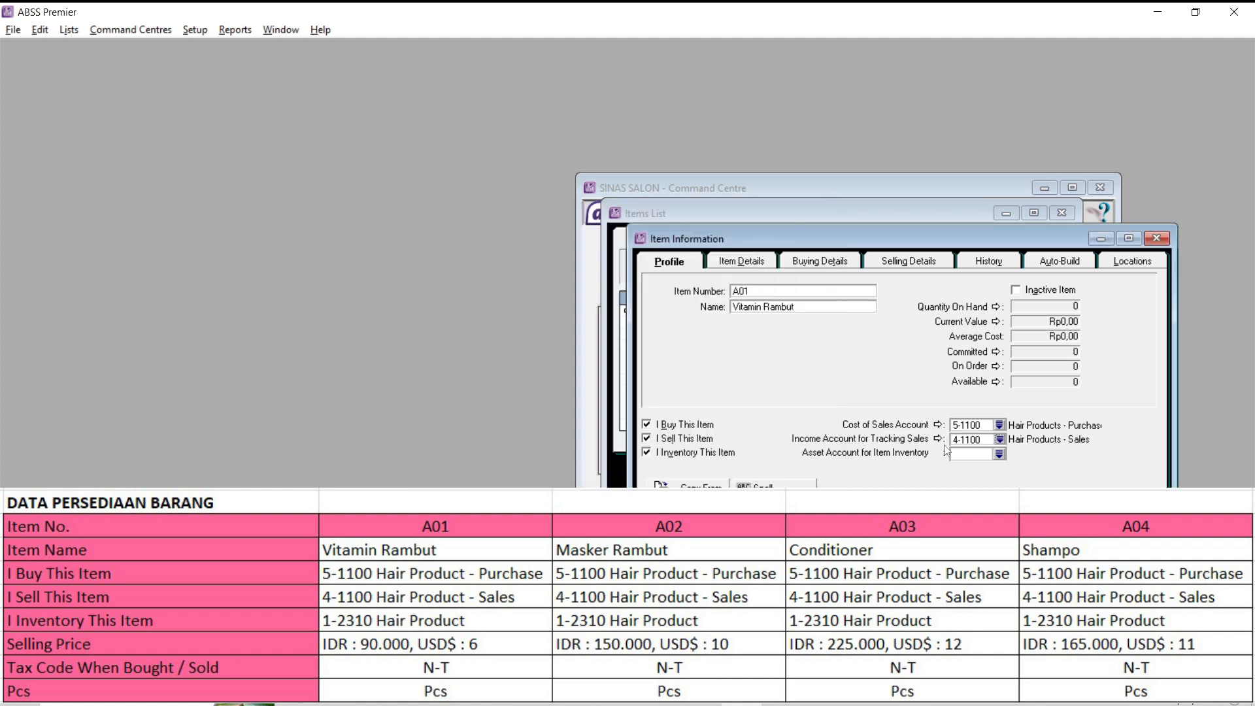
pyautogui.click(998, 454)
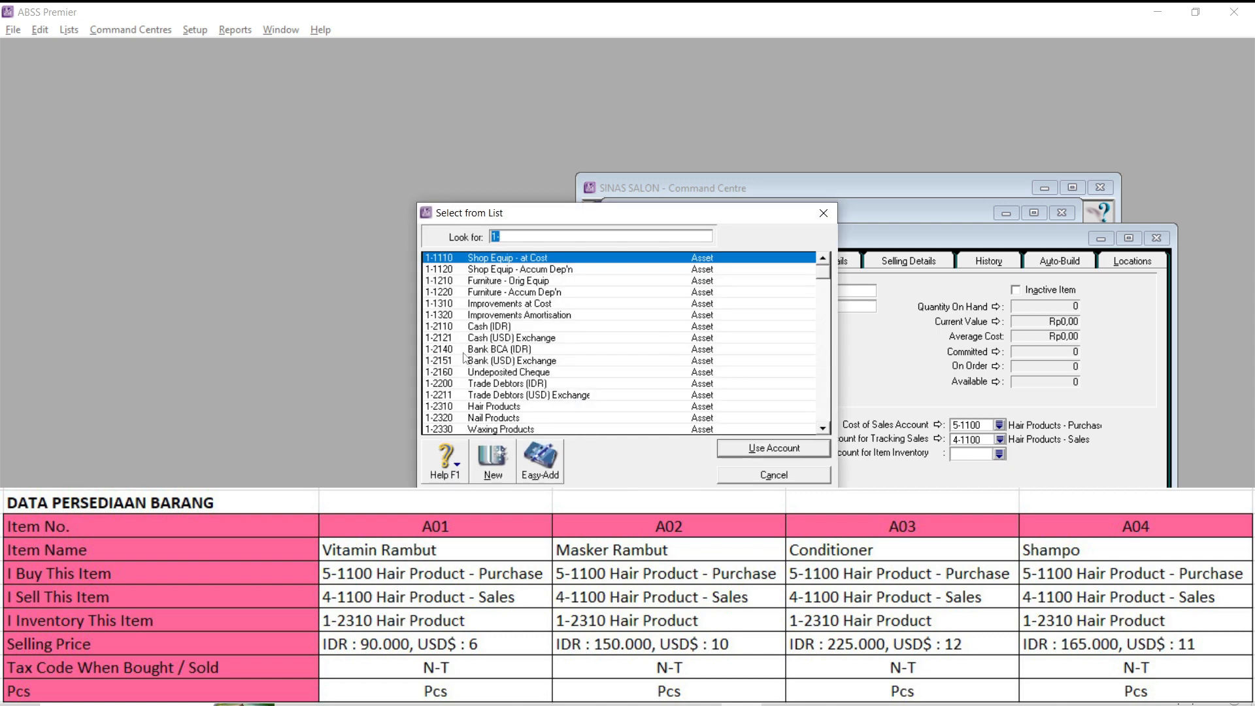
pyautogui.click(456, 407)
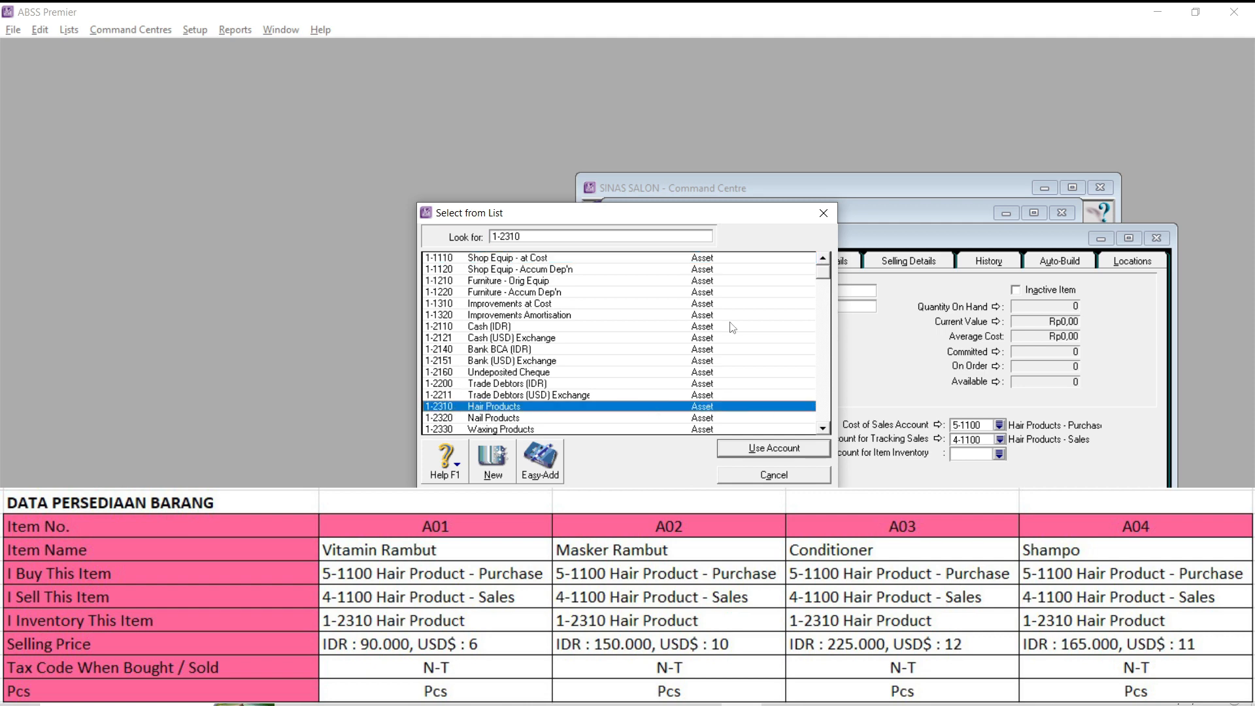
pyautogui.click(758, 449)
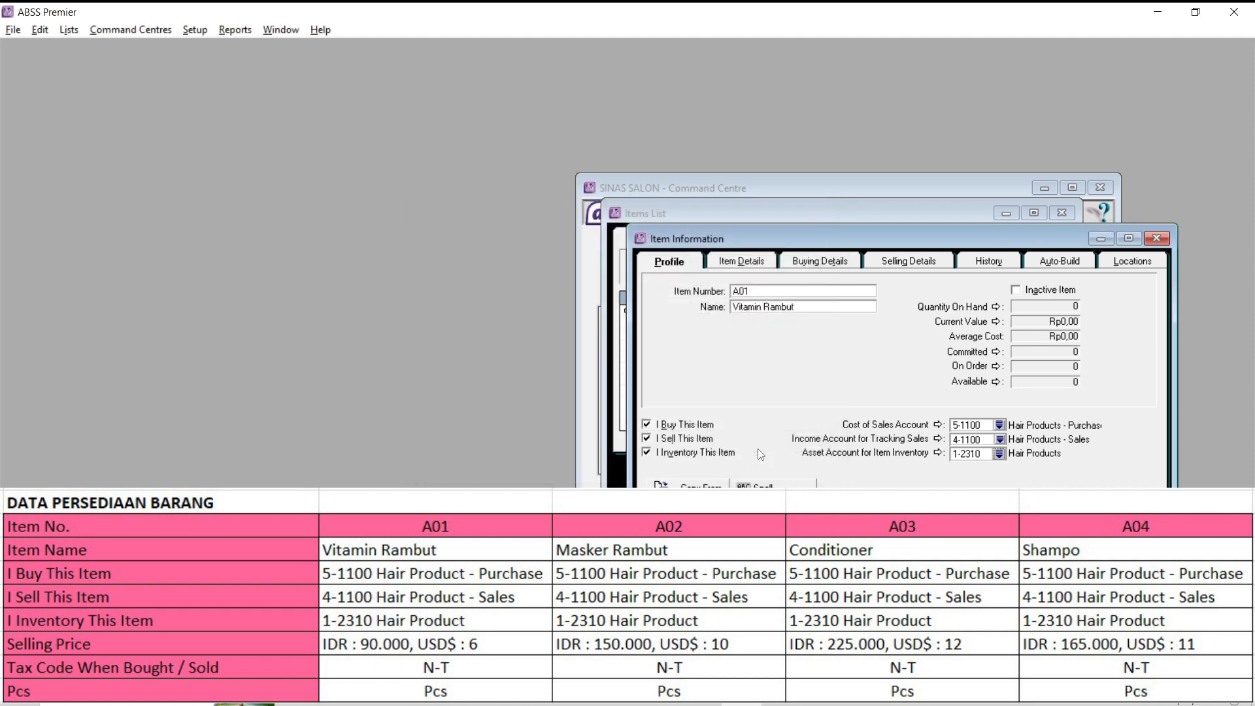
# - Set item A01's buying unit of measure to Pcs and its tax code when bought to N-T
pyautogui.click(816, 266)
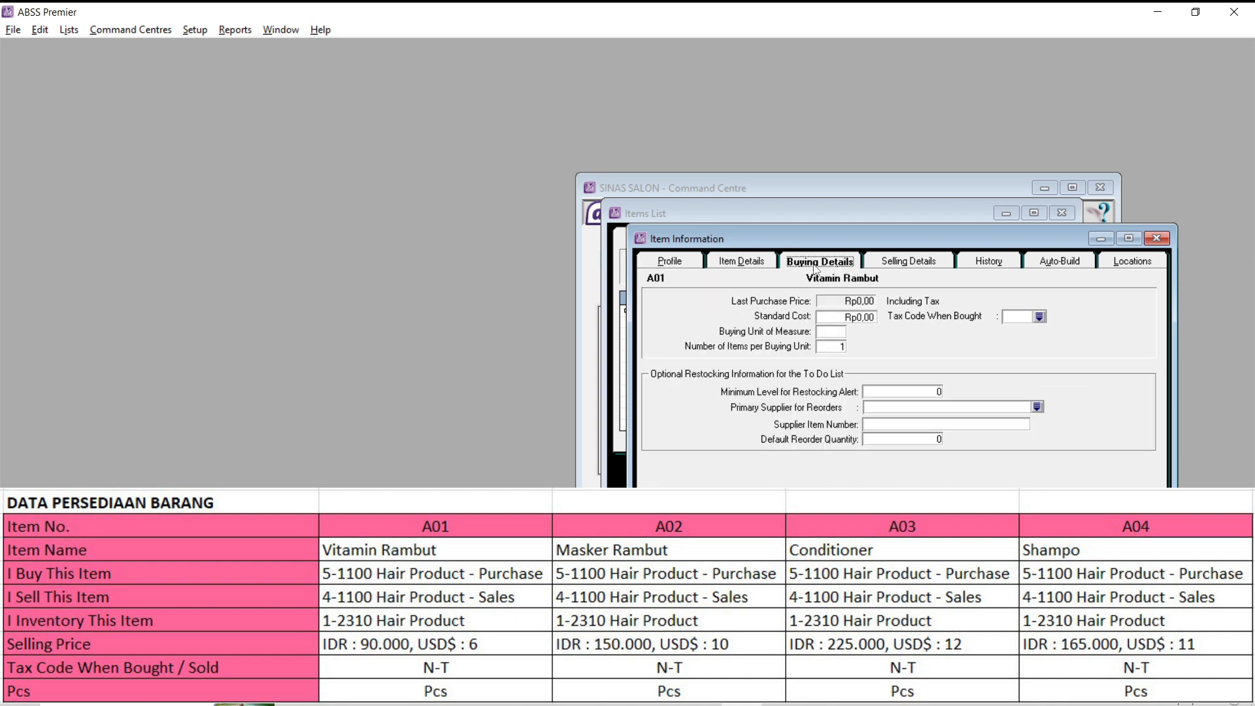
pyautogui.click(825, 338)
pyautogui.press('capslock')
pyautogui.write('P')
pyautogui.press('capslock')
pyautogui.click(1044, 317)
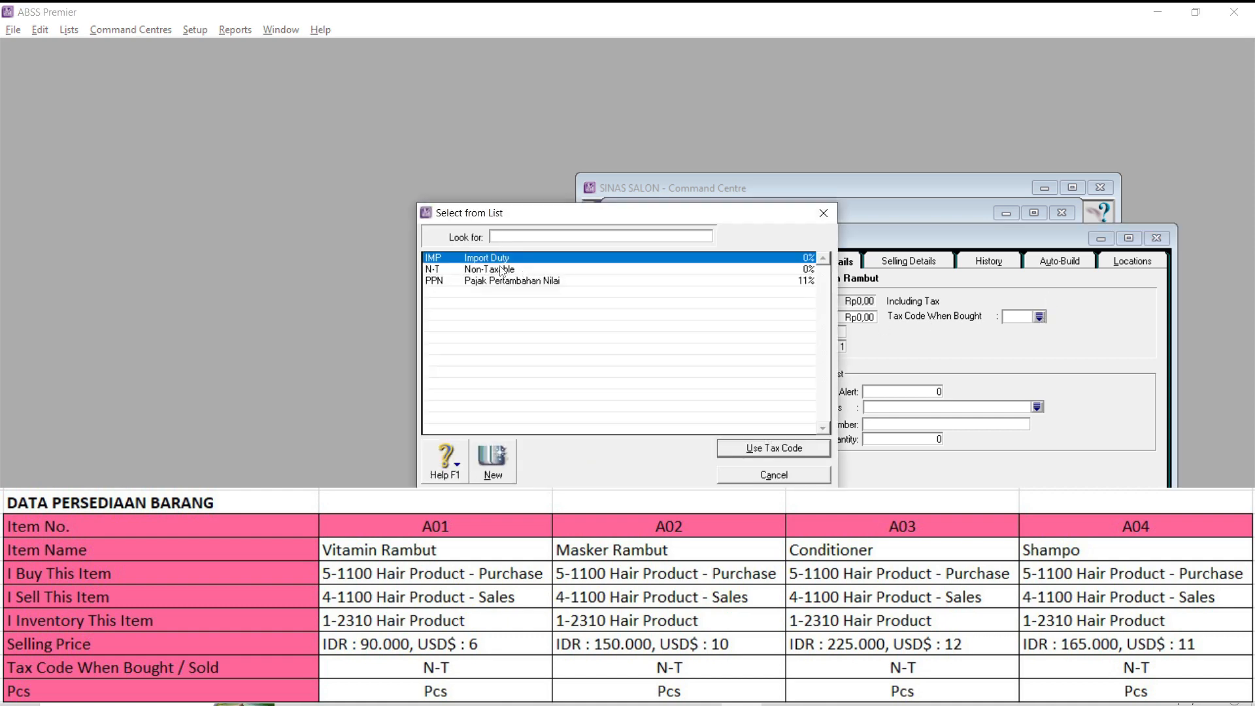
pyautogui.write('N-T')
pyautogui.click(782, 451)
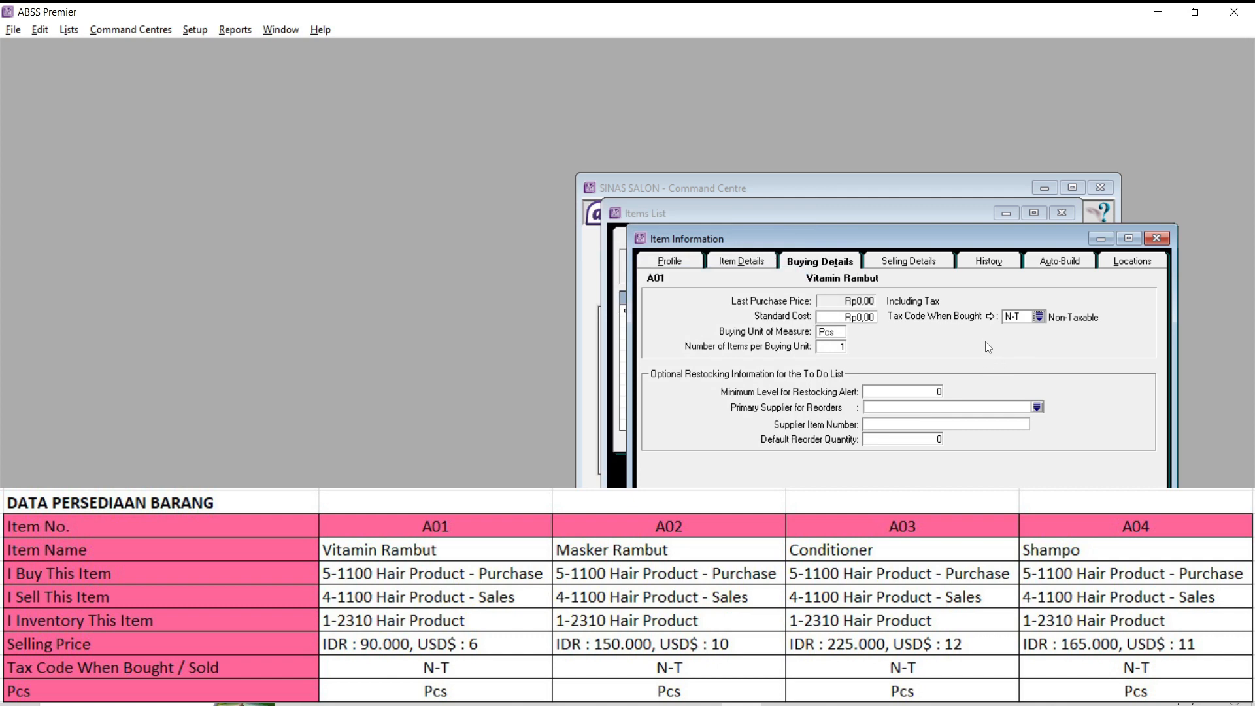
# - Set item A01's base selling price to Rp90.000 in its selling details
pyautogui.click(912, 263)
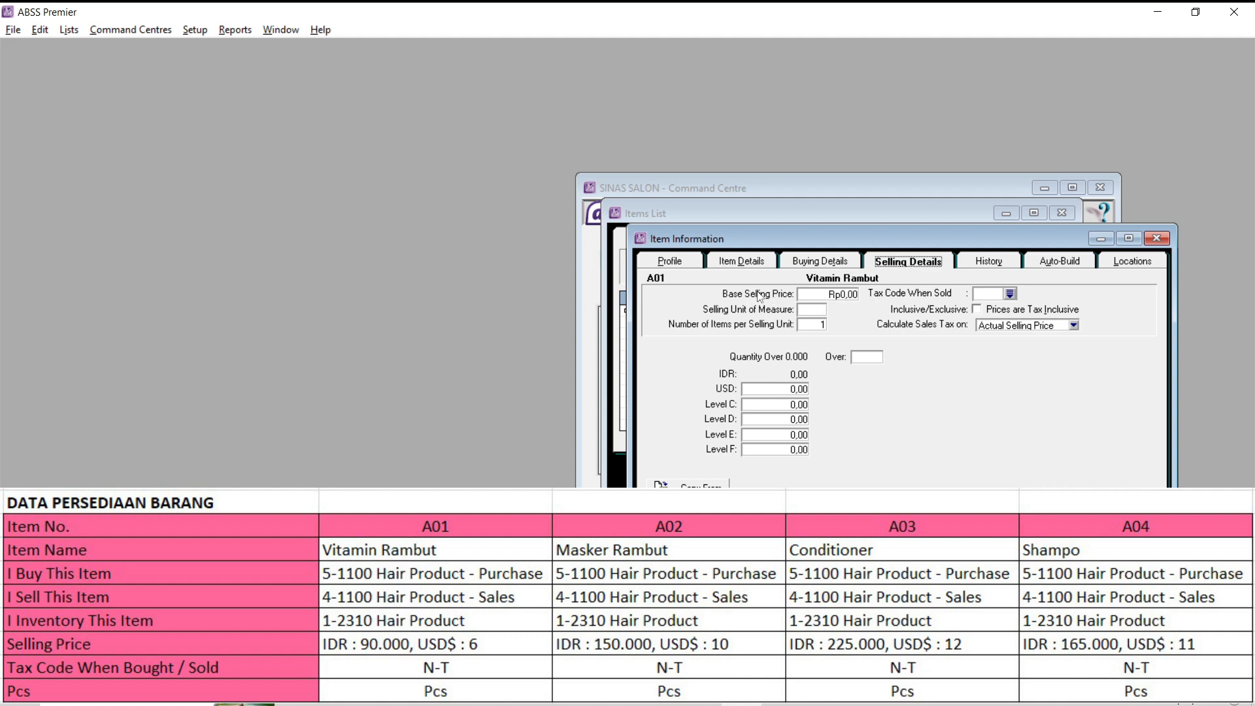
pyautogui.click(827, 297)
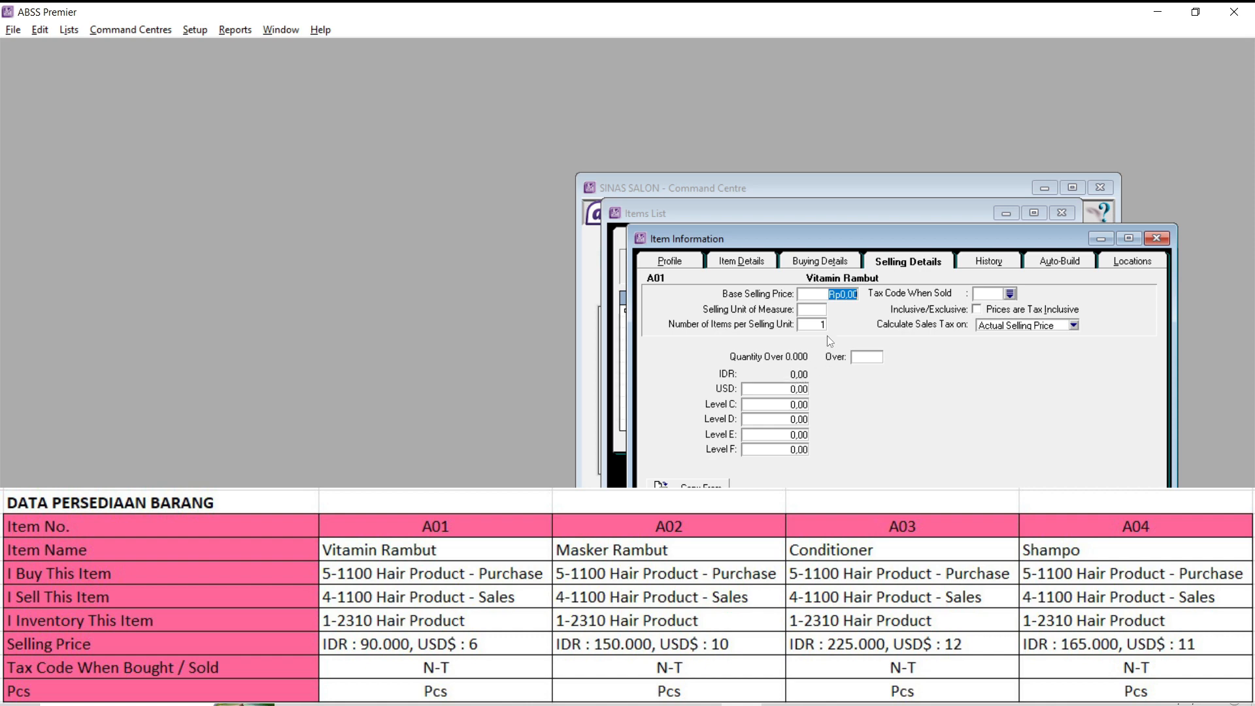
pyautogui.write('90000')
pyautogui.press('Tab')
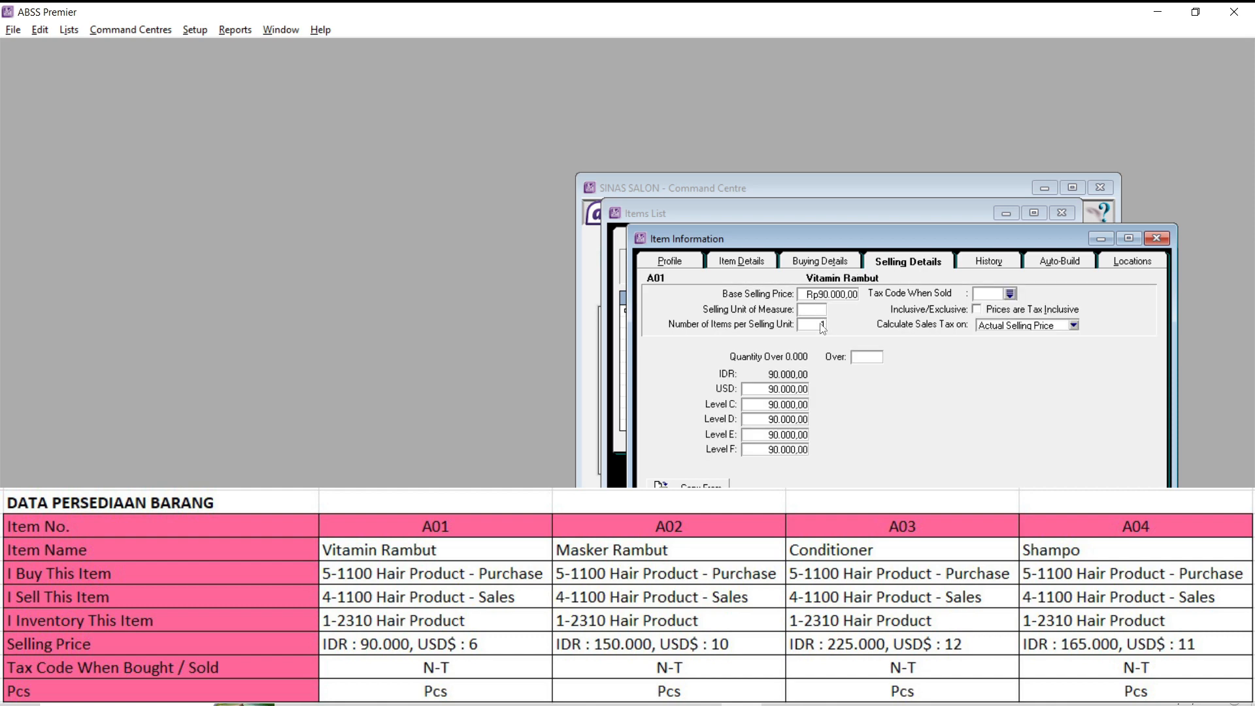
# - Set item A01's selling unit of measure to Pcs and its tax code when sold to N-T
pyautogui.press('capslock')
pyautogui.write('P')
pyautogui.press('capslock')
pyautogui.write('cs')
pyautogui.click(1011, 294)
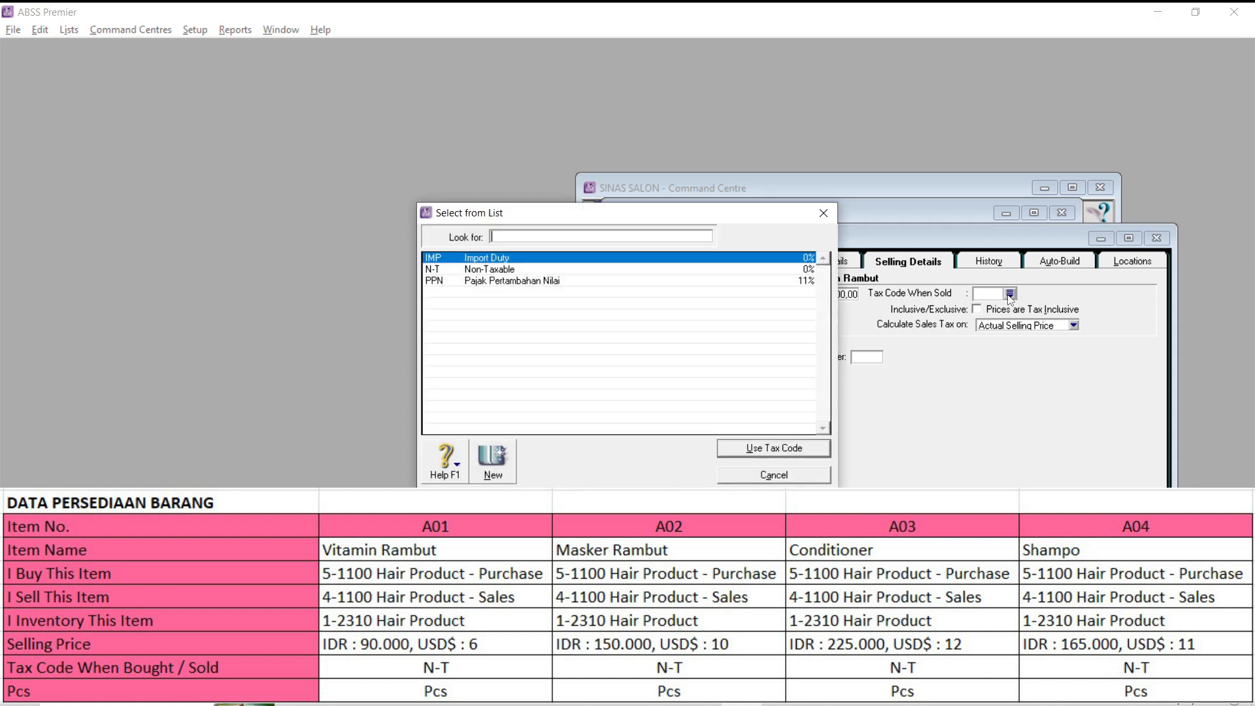
pyautogui.write('N-T')
pyautogui.click(749, 451)
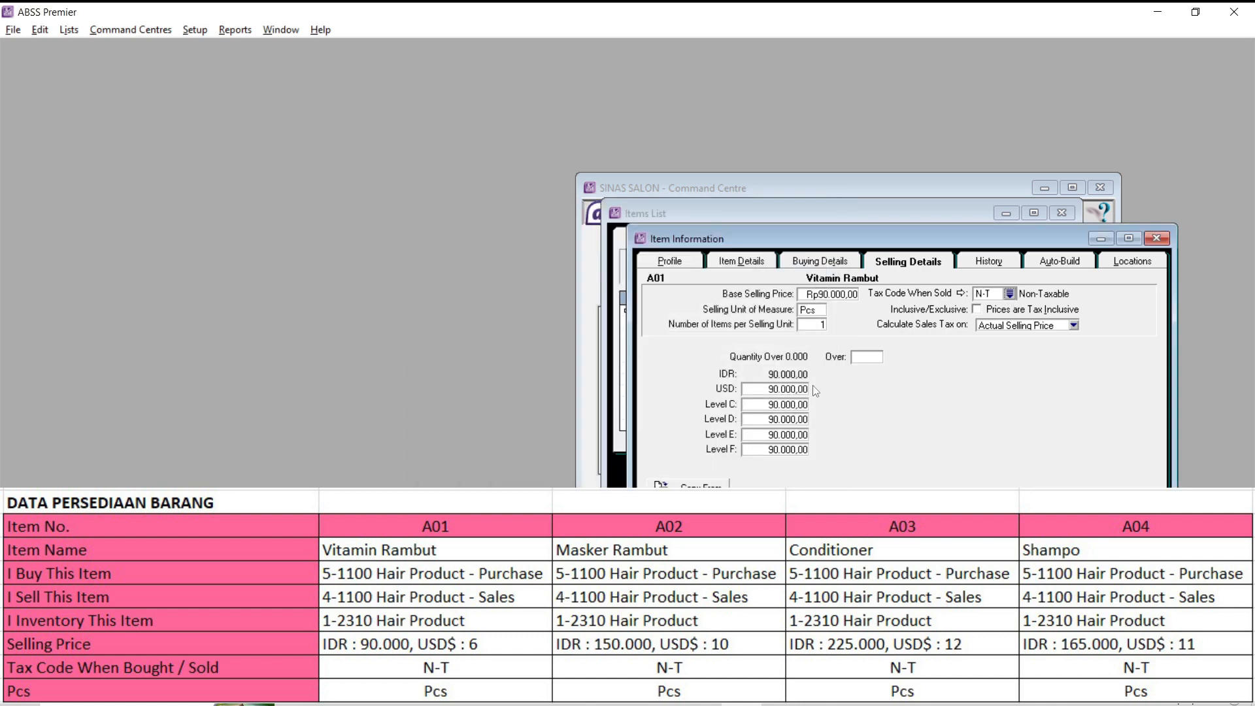
# - Set item A01's selling prices for Levels C, D, E and F to 0
pyautogui.click(782, 405)
pyautogui.write('0')
pyautogui.press('Tab')
pyautogui.write('0')
pyautogui.press('Tab')
pyautogui.write('0')
pyautogui.press('Tab')
pyautogui.write('0')
# - Open item A01's USD selling price for editing
pyautogui.click(794, 390)
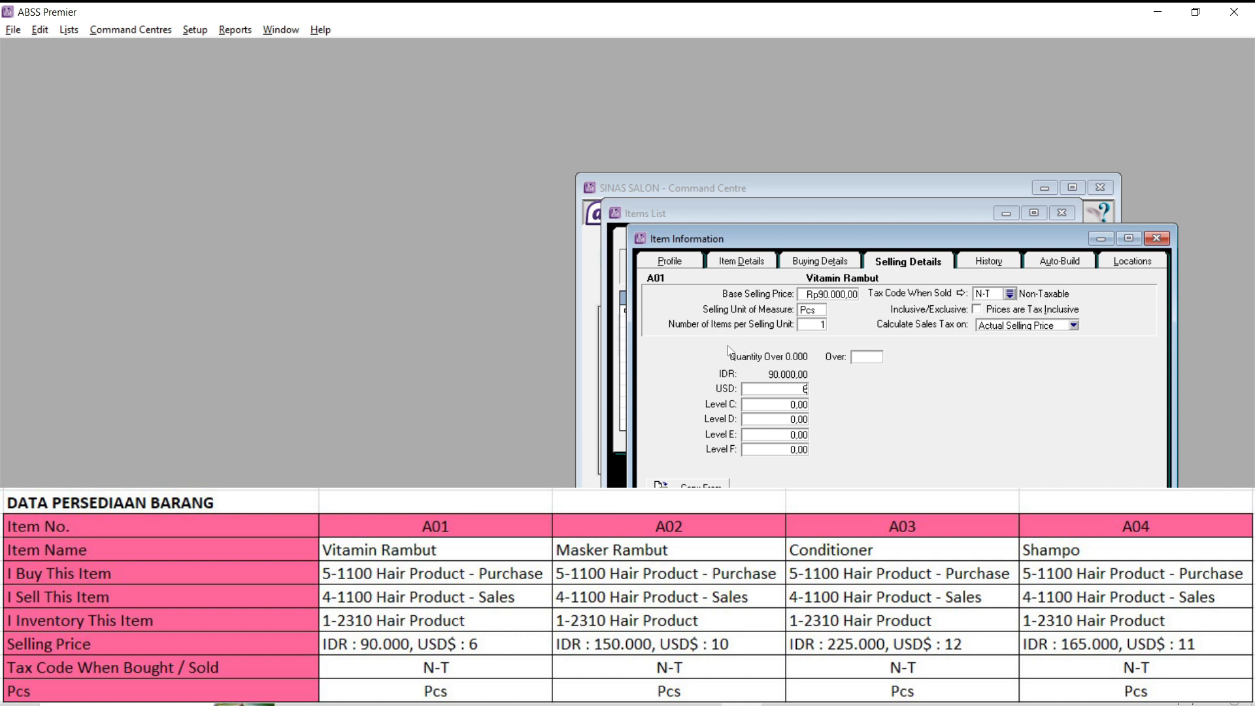
# - Save item A01 and create item A02 with the name Masker Rambut
pyautogui.click(1066, 531)
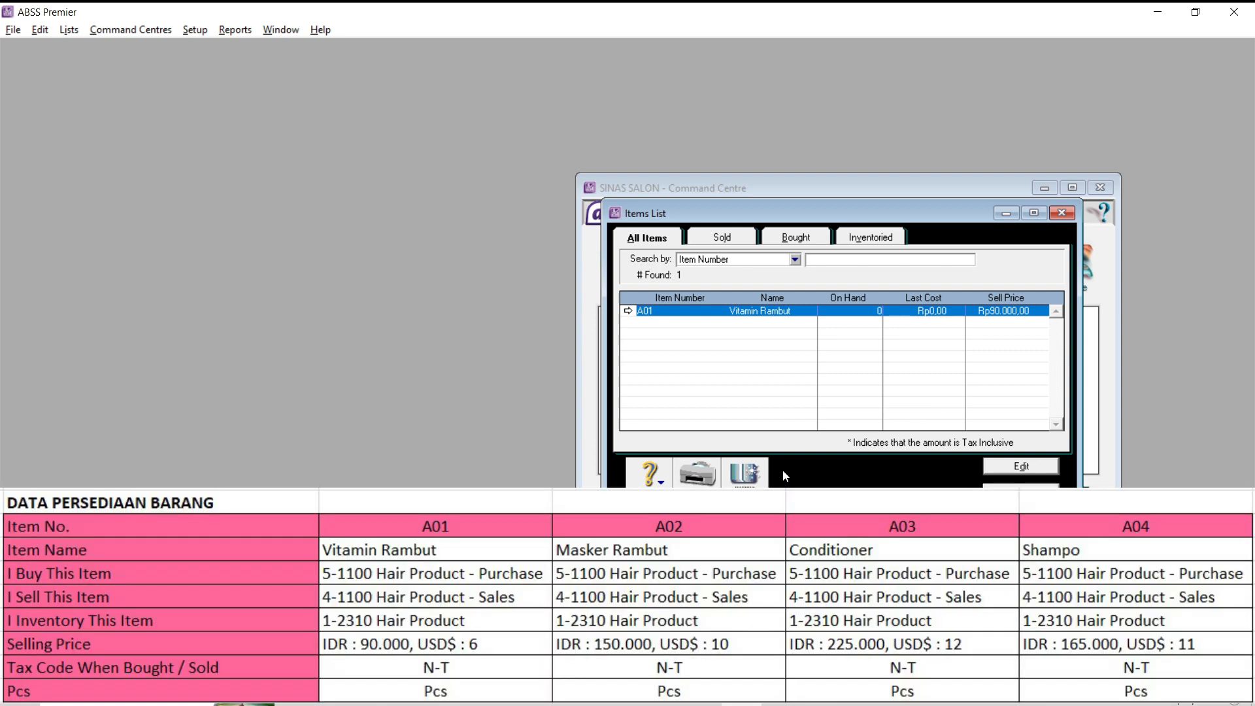
pyautogui.click(747, 490)
pyautogui.press('capslock')
pyautogui.write('A02')
pyautogui.press('Tab')
pyautogui.write('Masker Rambut')
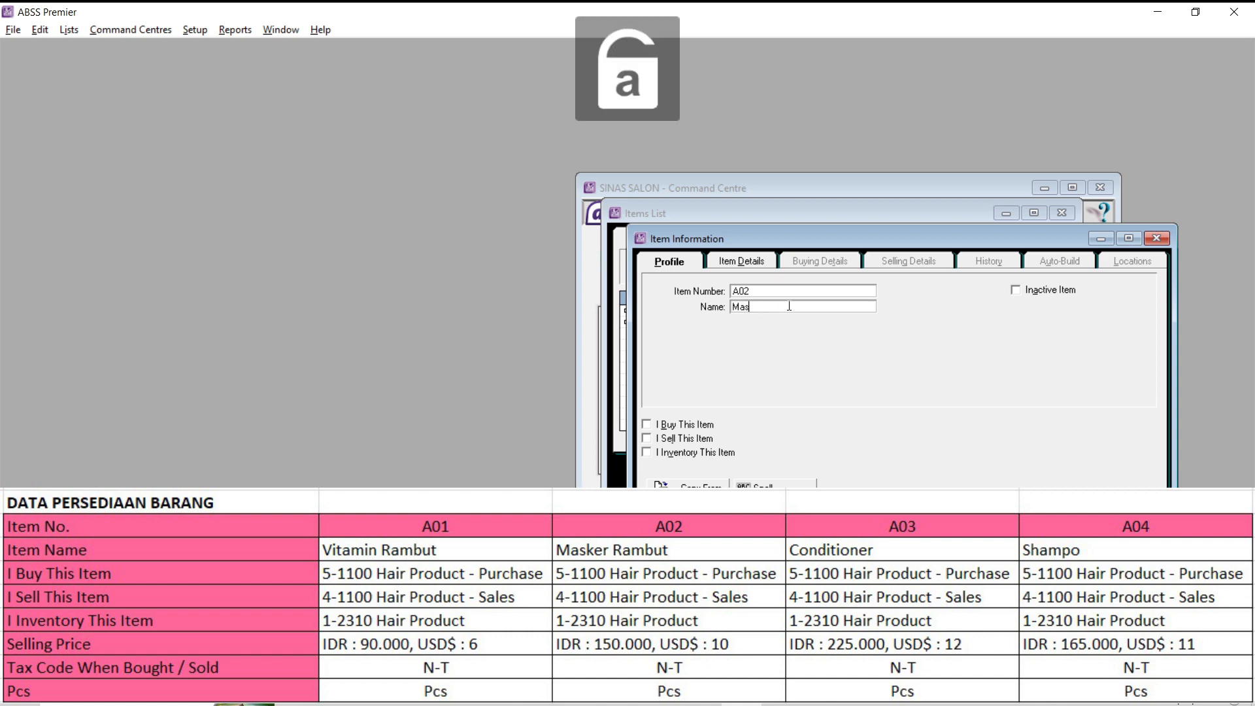
# - Mark item A02 as bought, sold and inventoried, using accounts 5-1100, 4-1100 and 1-2310 respectively
pyautogui.click(647, 424)
pyautogui.write('5-1100')
pyautogui.click(646, 438)
pyautogui.write('4-1100')
pyautogui.click(647, 453)
pyautogui.write('1-2310')
pyautogui.press('Tab')
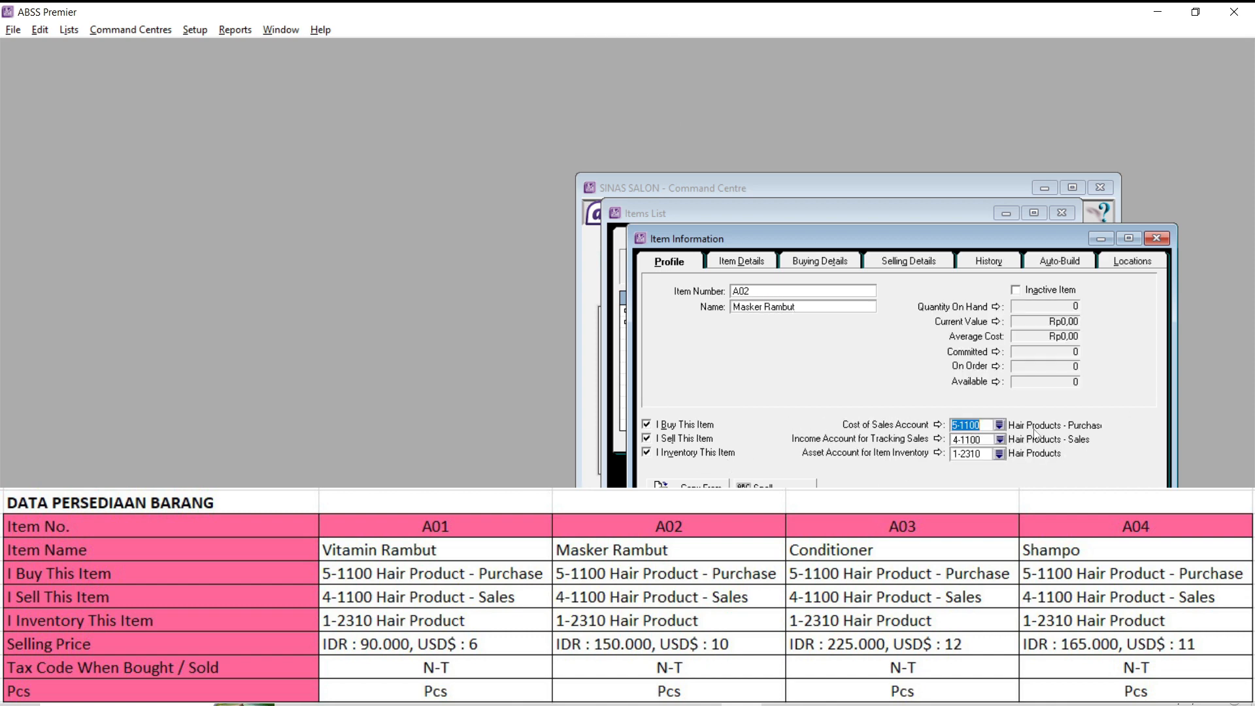
# - Check item A02's buying details and set its base selling price to Rp150.000
pyautogui.click(822, 263)
pyautogui.click(841, 331)
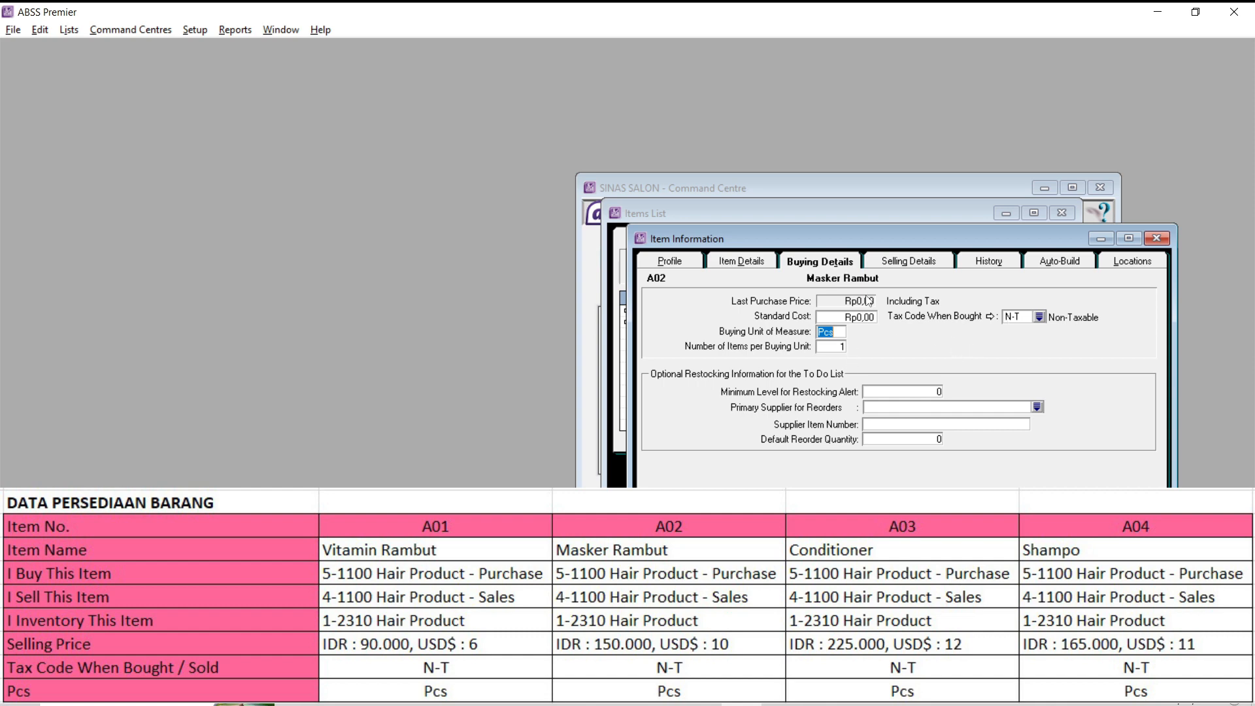
pyautogui.click(910, 263)
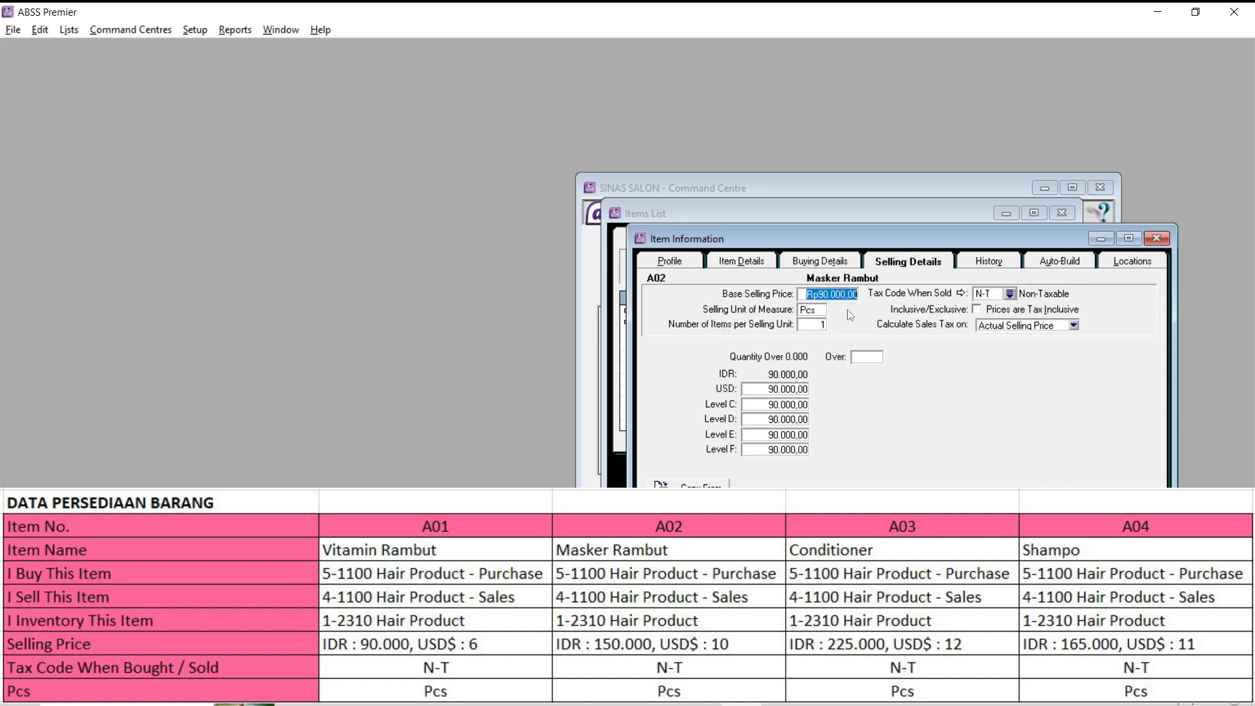
pyautogui.write('150000')
# - Set item A02's USD selling price to 10 and its Level C to F prices to 0
pyautogui.click(790, 390)
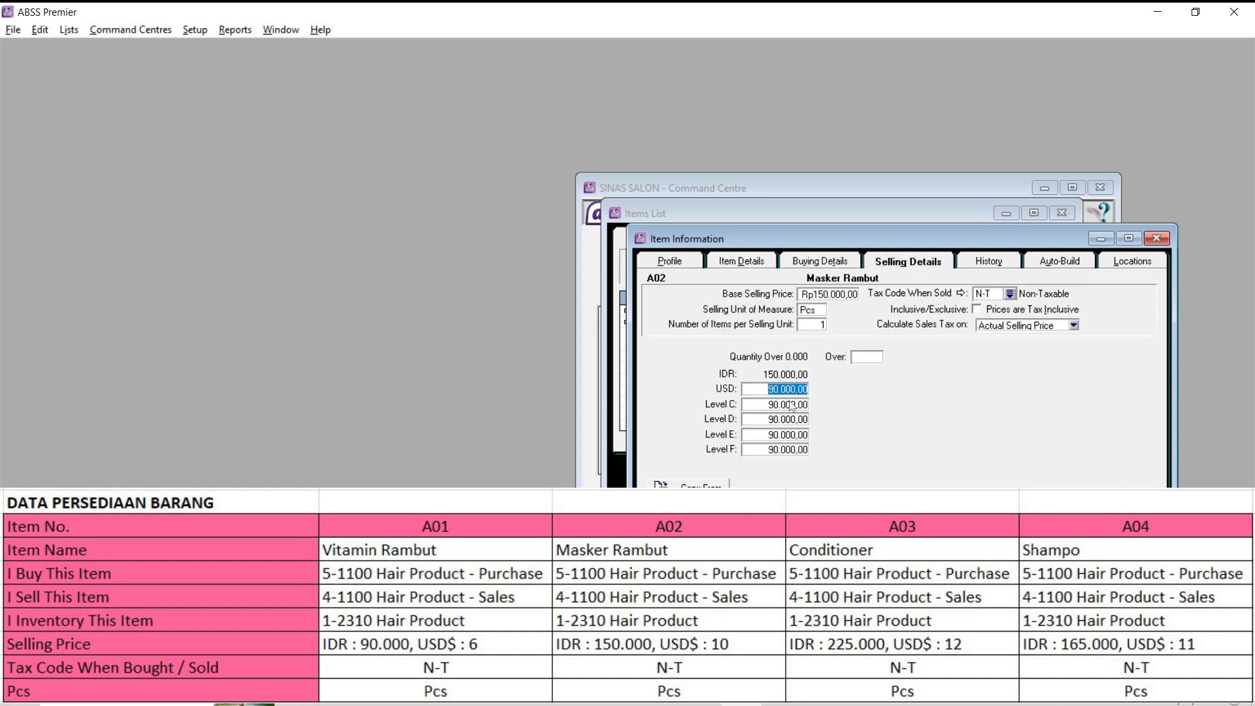
pyautogui.write('10')
pyautogui.press('Tab')
pyautogui.write('0')
pyautogui.press('Tab')
pyautogui.write('0')
pyautogui.press('Tab')
pyautogui.write('0')
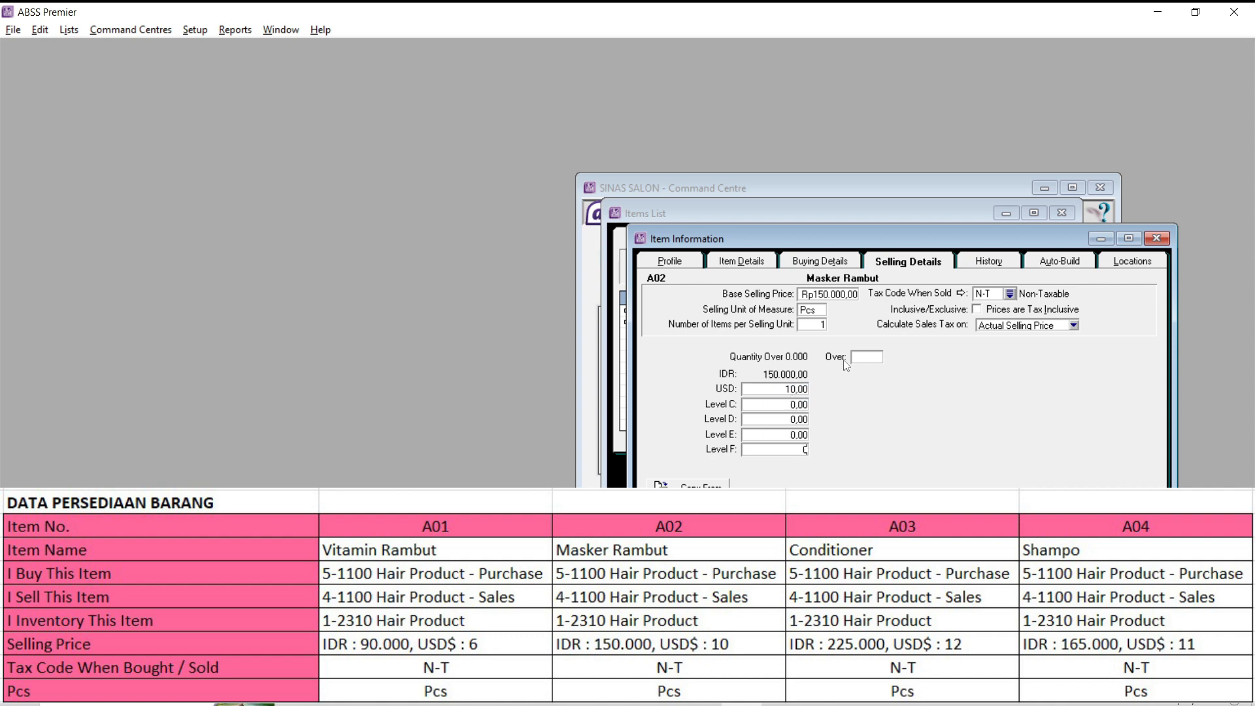
pyautogui.click(778, 392)
pyautogui.press('Tab')
# - Save item A02 and create item A03 named Conditioner, bought, sold and inventoried with accounts 5-1100, 4-1100 and 1-2310
pyautogui.click(1073, 513)
pyautogui.write('A03')
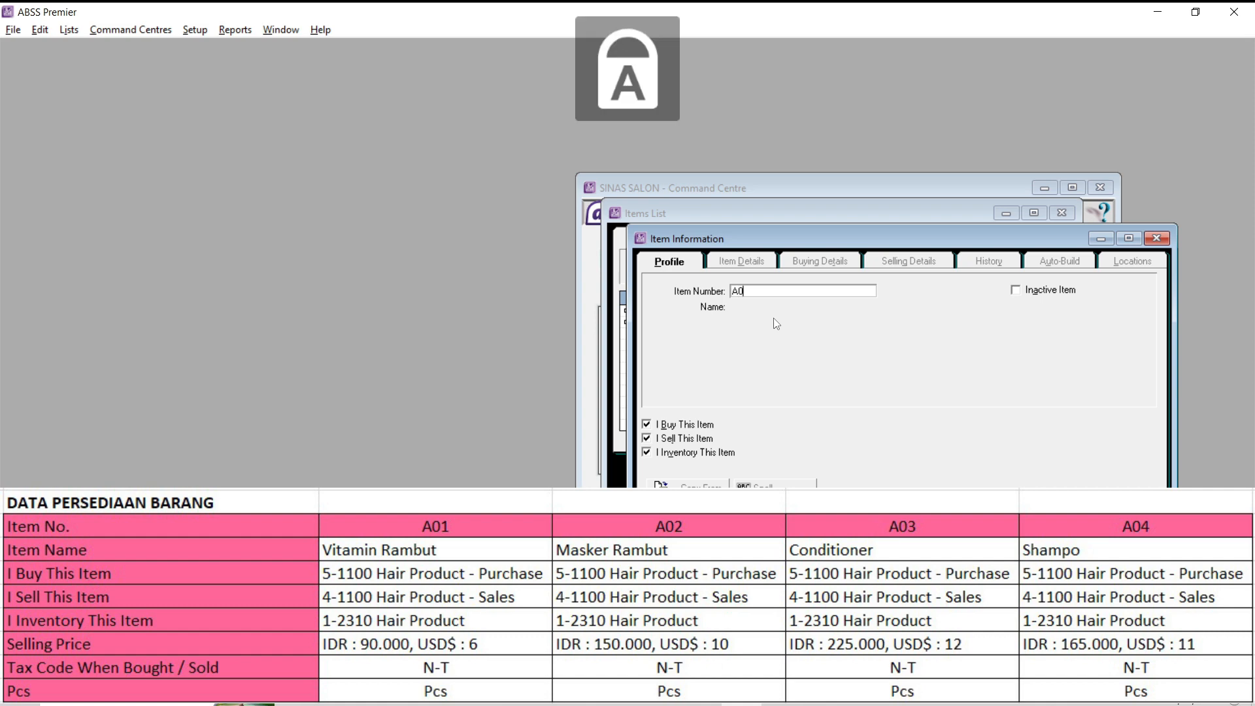
pyautogui.press('Tab')
pyautogui.write('Conditioner')
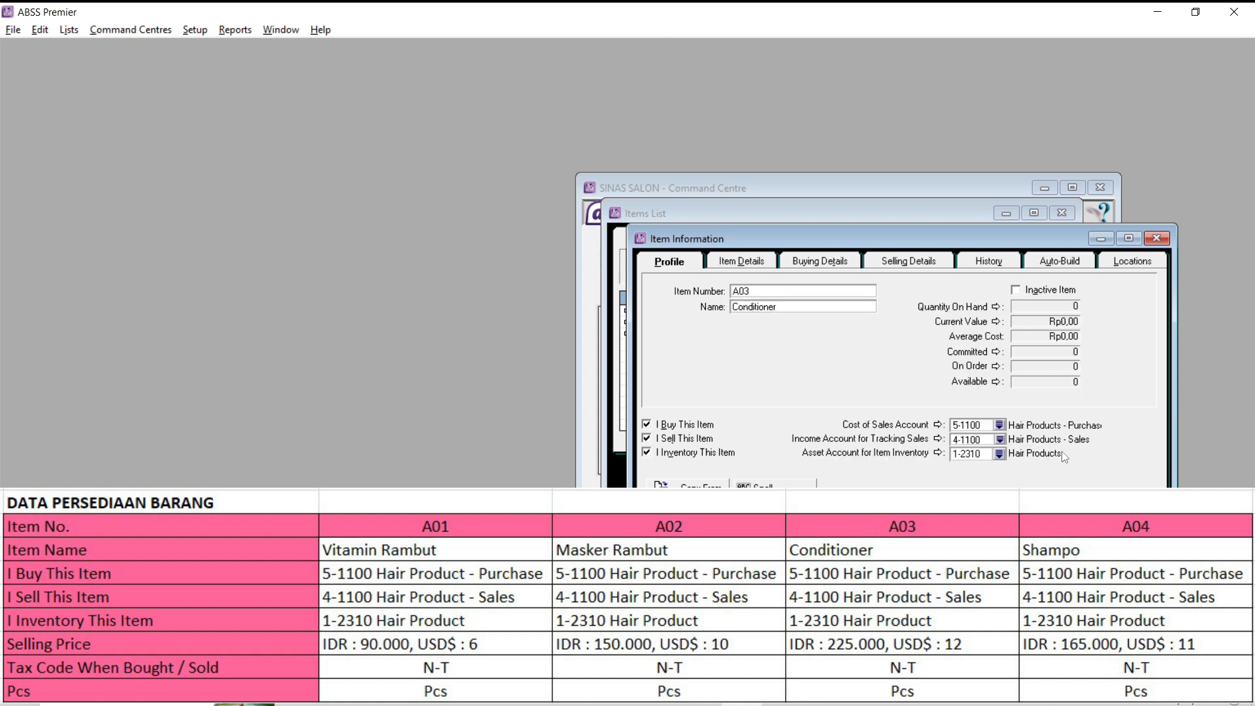
# - Set item A03's base selling price to Rp225.000, its USD price to 12 and its Level C to F prices to 0
pyautogui.click(804, 261)
pyautogui.click(917, 264)
pyautogui.press('Tab')
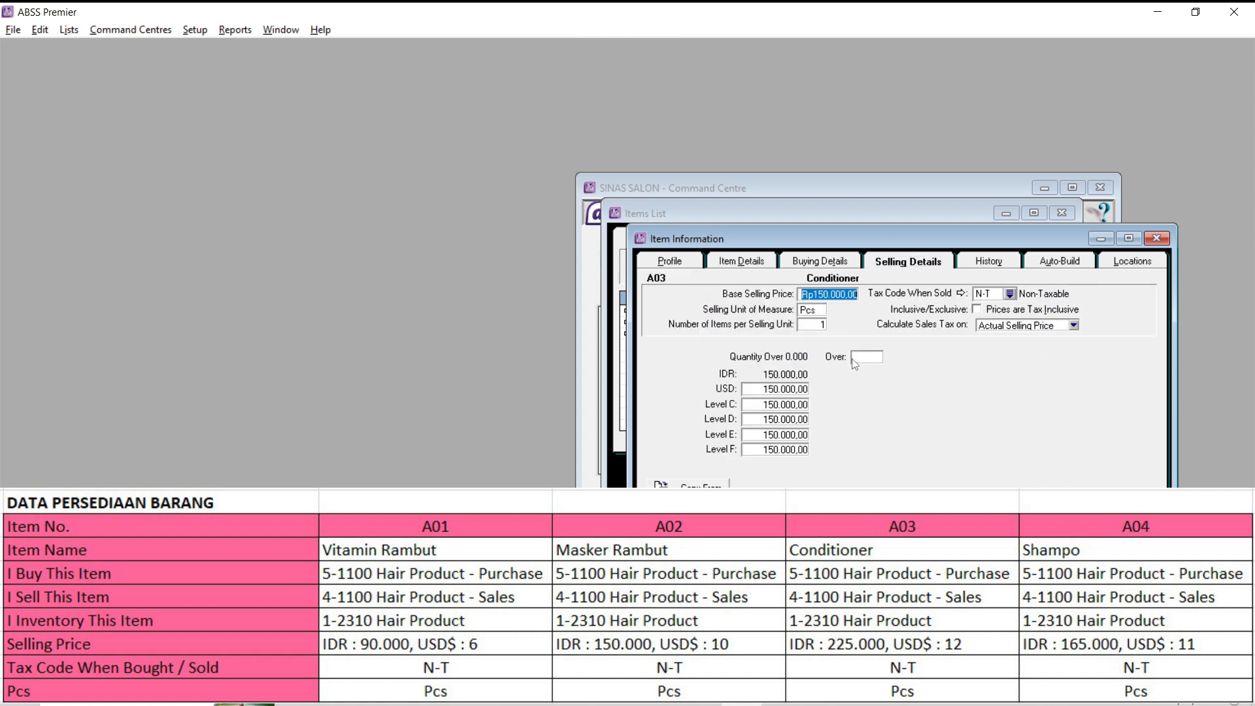
pyautogui.write('225000')
pyautogui.press('Tab')
pyautogui.write('12')
pyautogui.press('Tab')
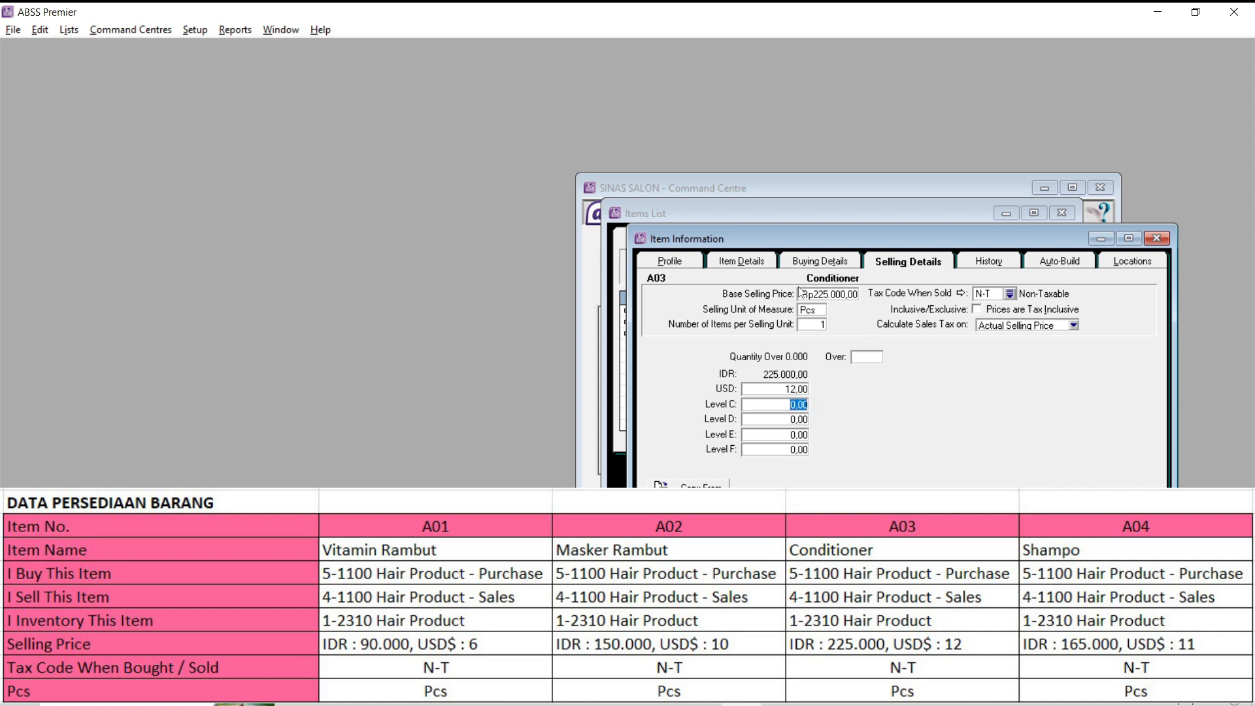
# - Review item A03's profile, item, buying and selling details, and save the item
pyautogui.click(819, 261)
pyautogui.click(671, 262)
pyautogui.click(742, 261)
pyautogui.click(821, 261)
pyautogui.click(908, 265)
pyautogui.click(1116, 553)
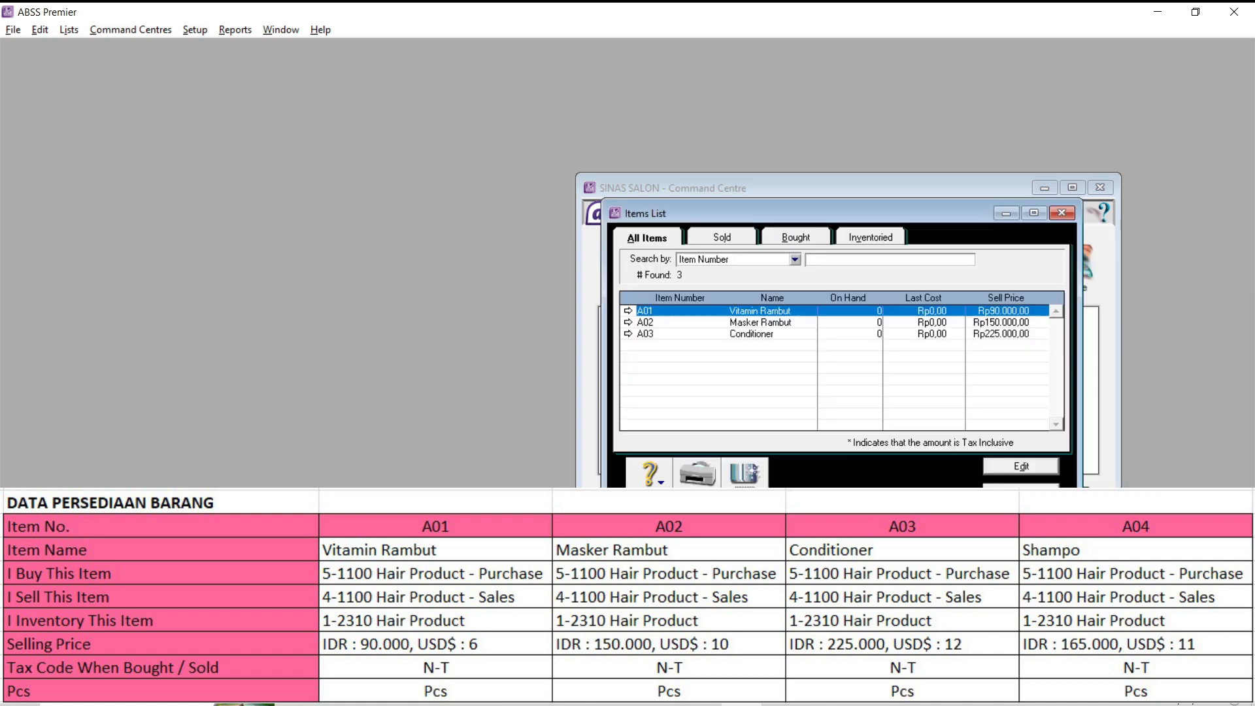
# - Create item A04 with the name Shampo and mark it as bought, sold and inventoried
pyautogui.click(1021, 493)
pyautogui.write('A04')
pyautogui.press('Tab')
pyautogui.write('Sham')
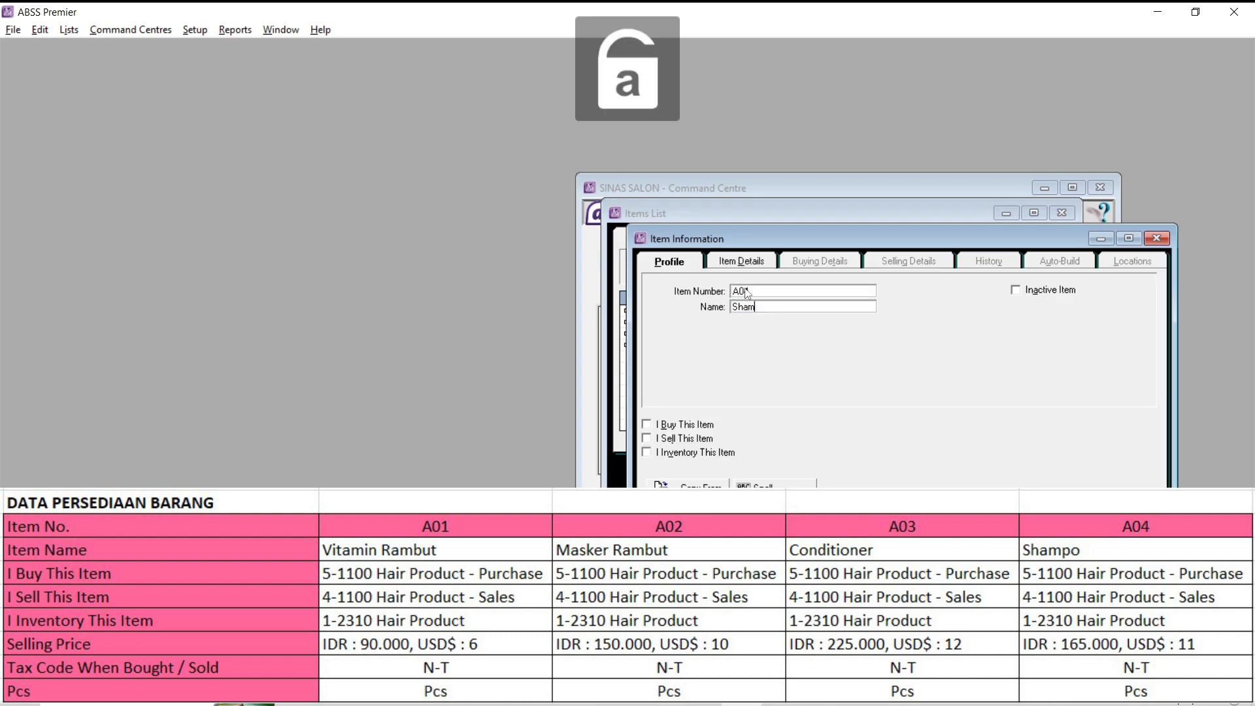
pyautogui.write('po')
pyautogui.click(647, 425)
pyautogui.click(647, 438)
pyautogui.click(647, 452)
# - Check item A04's buying details and set its base selling price to Rp165.000
pyautogui.click(817, 261)
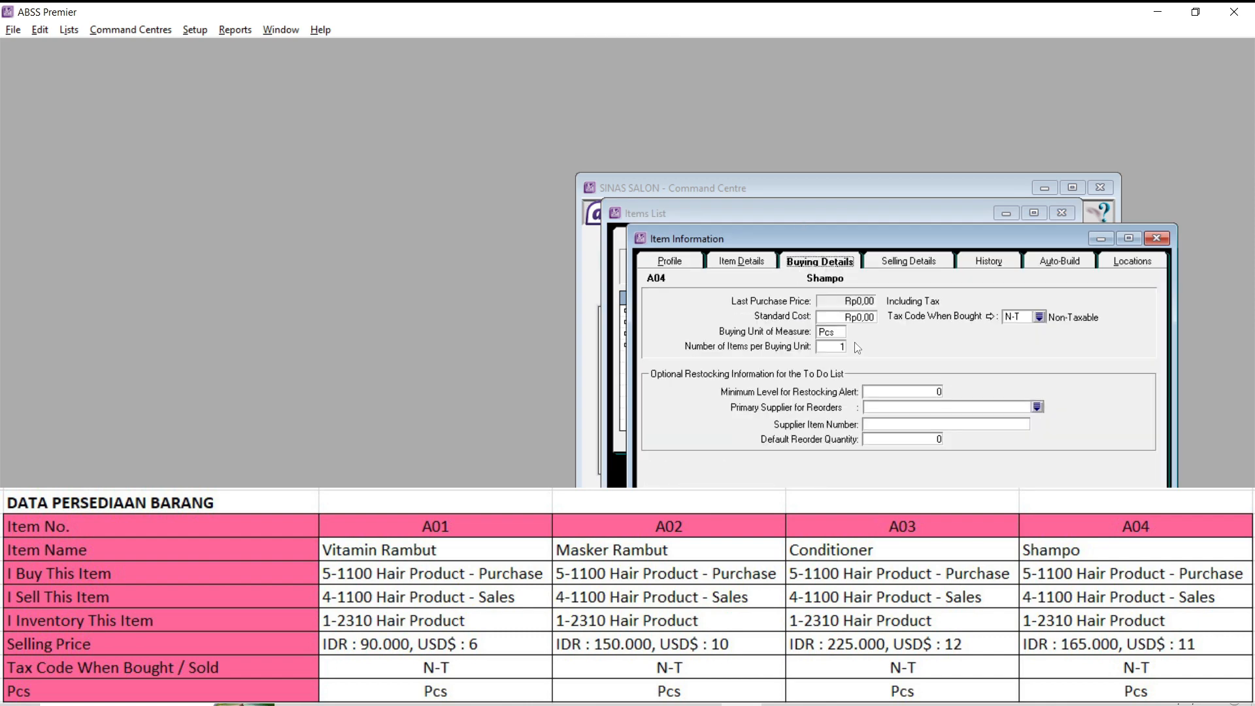
pyautogui.click(909, 261)
pyautogui.doubleClick(835, 294)
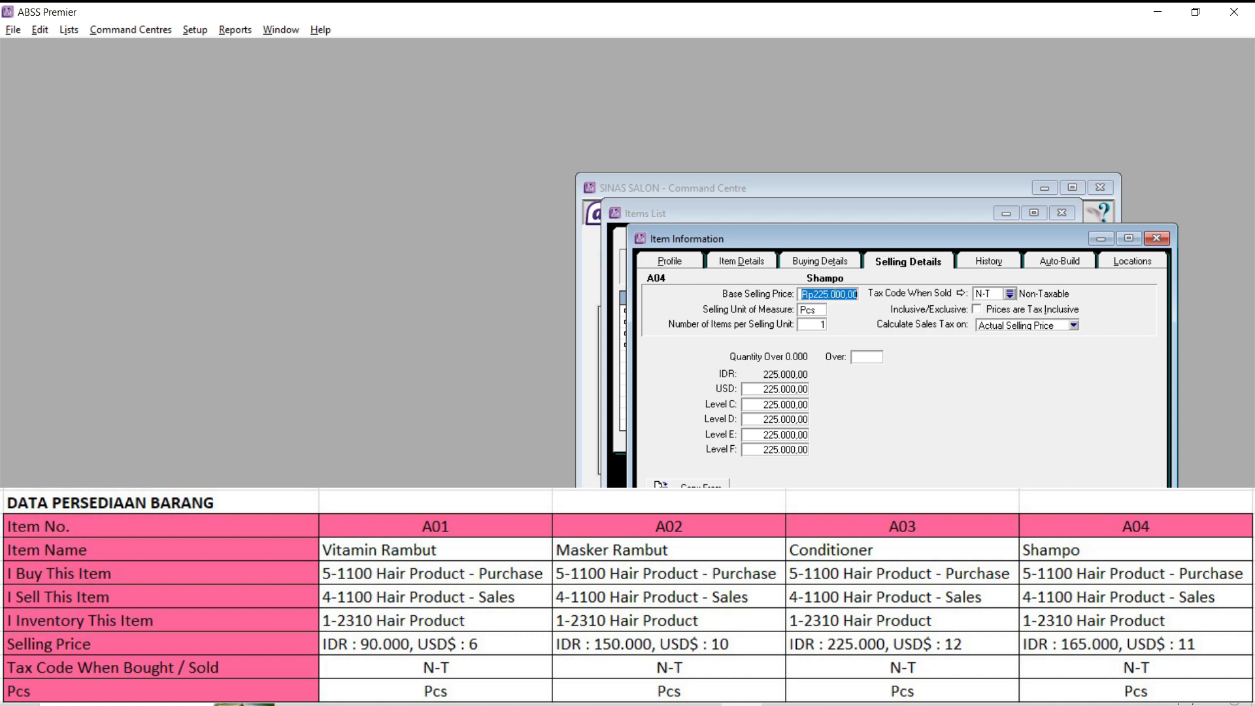
pyautogui.write('165000')
# - Set item A04's USD selling price to 11 and its Level C to F prices to 0, and save the item
pyautogui.doubleClick(796, 390)
pyautogui.write('11')
pyautogui.press('Tab')
pyautogui.write('0')
pyautogui.press('Tab')
pyautogui.write('0')
pyautogui.press('Tab')
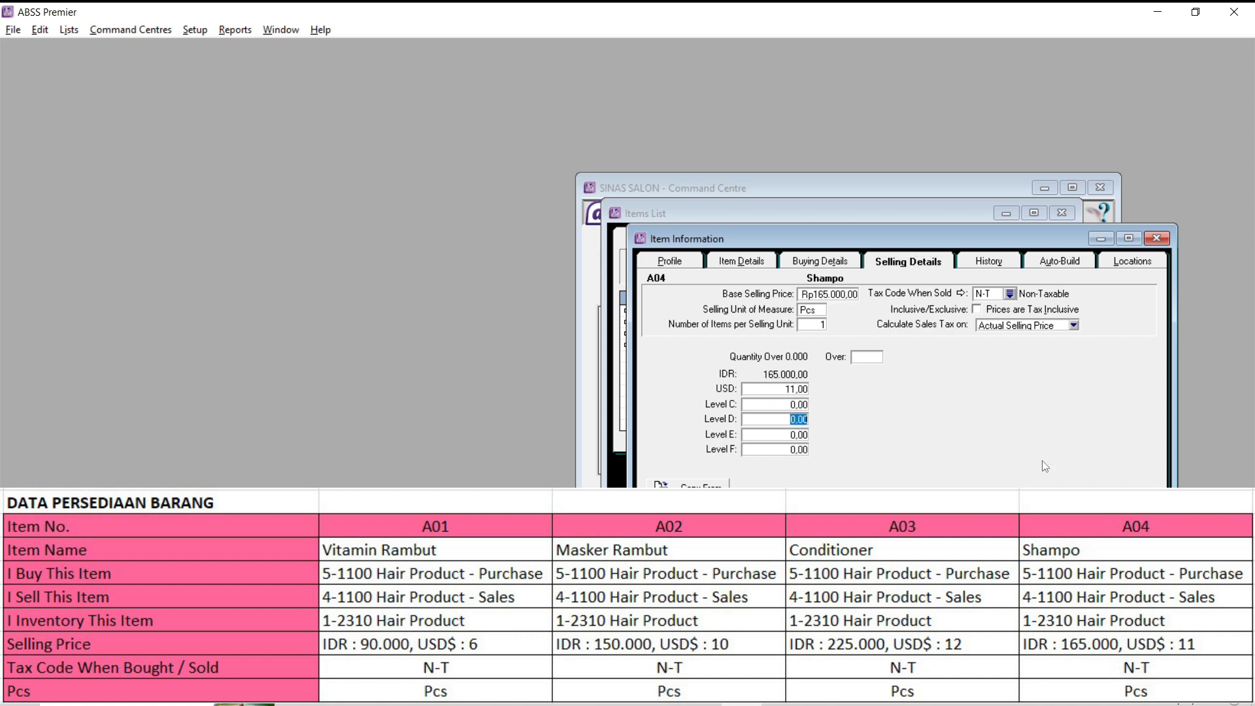
pyautogui.click(1118, 519)
# - Review the buying and selling details of items A03 and A02
pyautogui.click(628, 334)
pyautogui.click(820, 262)
pyautogui.click(894, 260)
pyautogui.click(1157, 238)
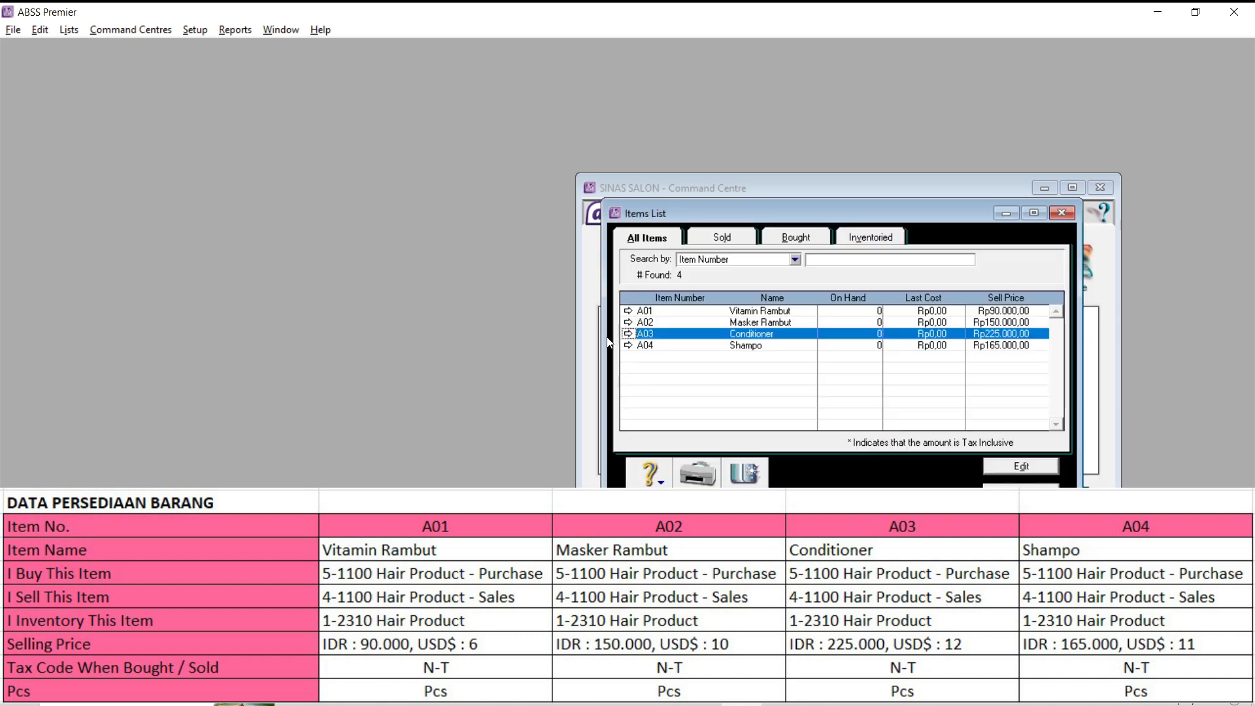
pyautogui.click(628, 322)
pyautogui.click(820, 262)
pyautogui.click(893, 261)
pyautogui.click(1157, 238)
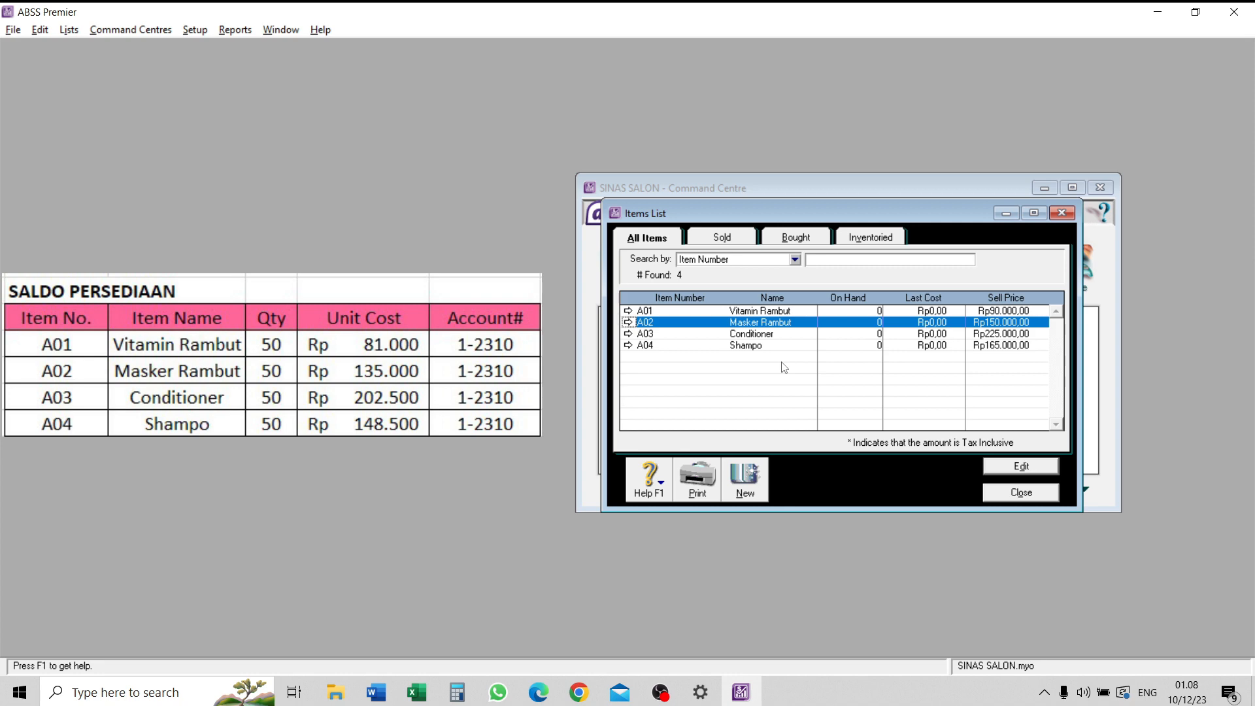
# - Enter a counted quantity of 50 for each of the items A01 to A04 in the inventory count
pyautogui.click(1020, 494)
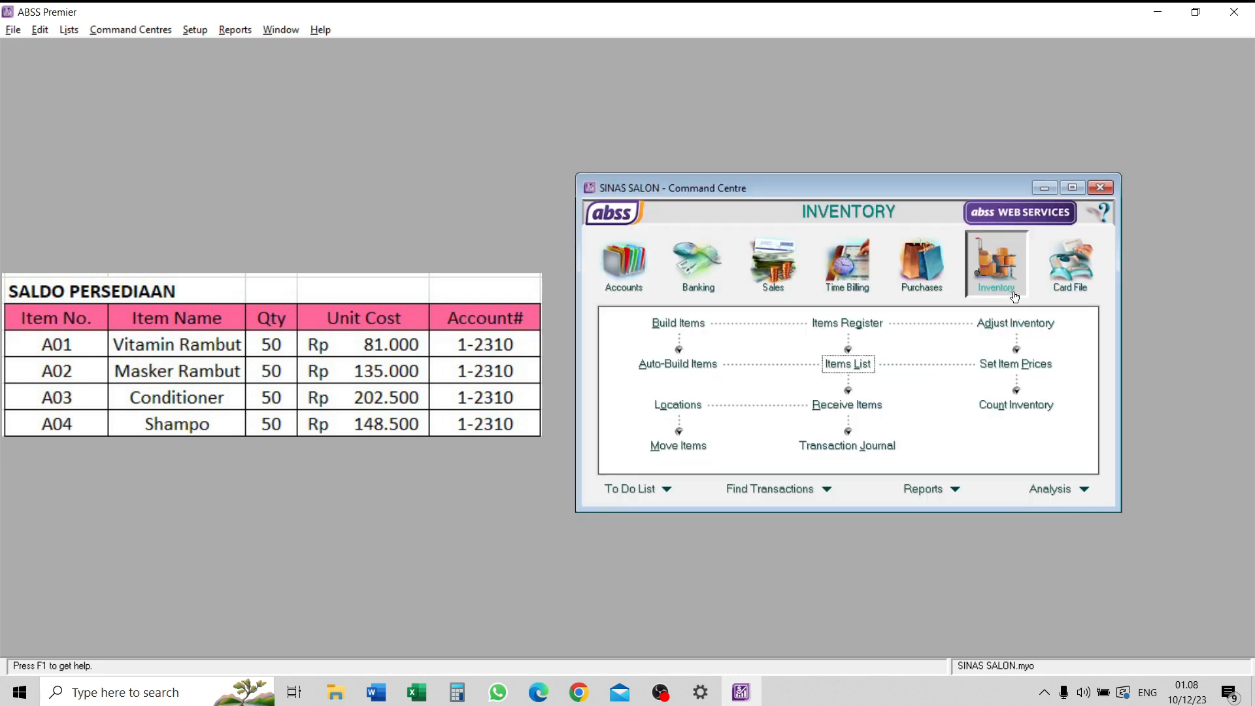
pyautogui.click(1016, 405)
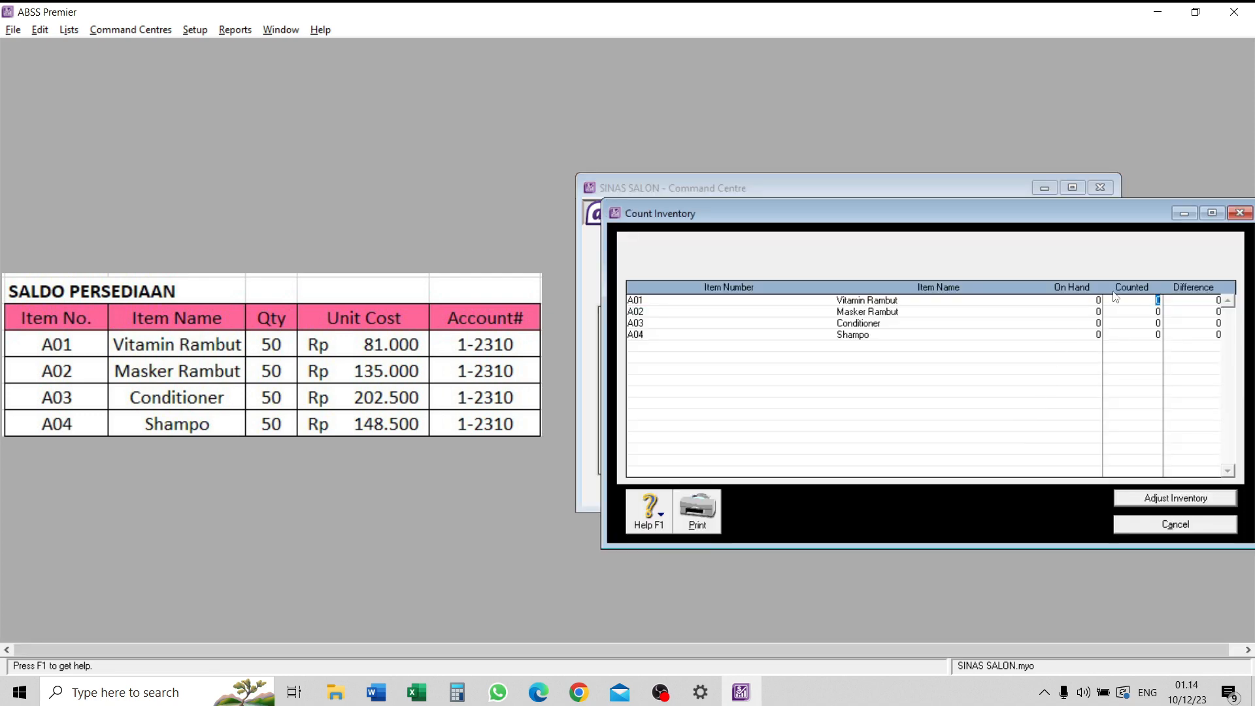
pyautogui.click(1156, 312)
pyautogui.click(1158, 323)
pyautogui.write('50')
pyautogui.click(1157, 335)
pyautogui.write('50')
# - Generate the inventory adjustment from the count as opening balances, leaving the default adjustment account blank
pyautogui.click(1176, 498)
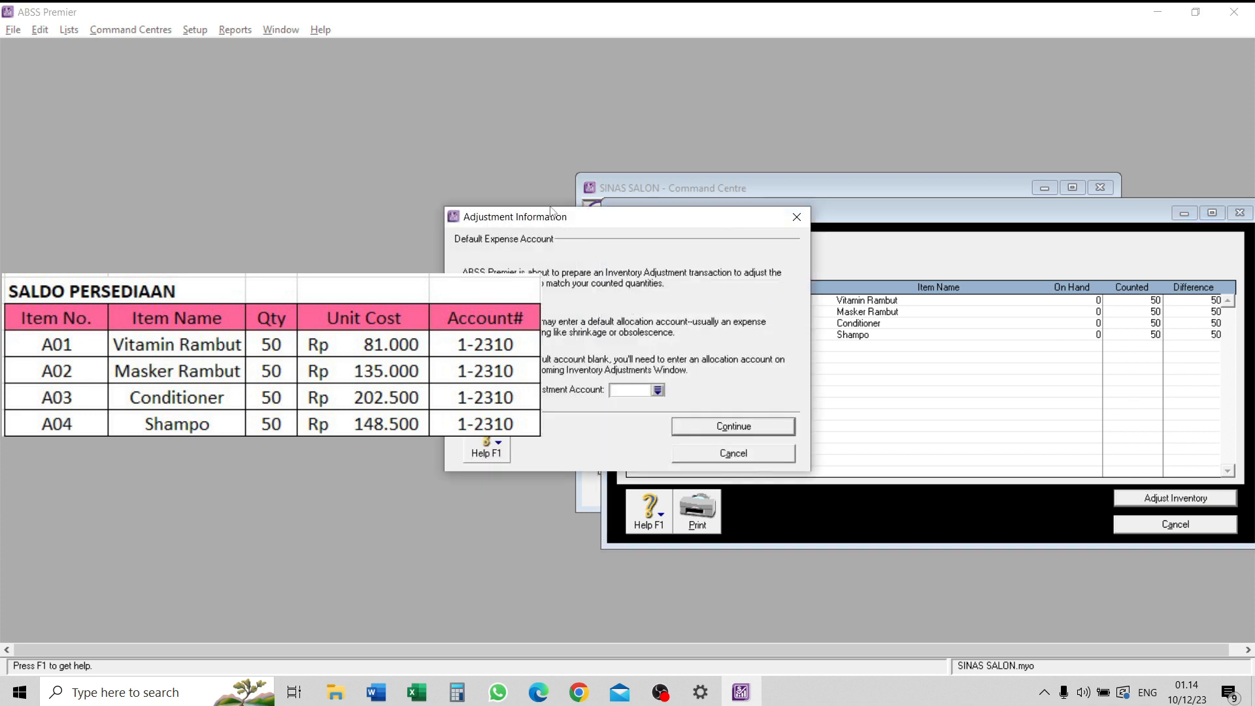
pyautogui.click(755, 427)
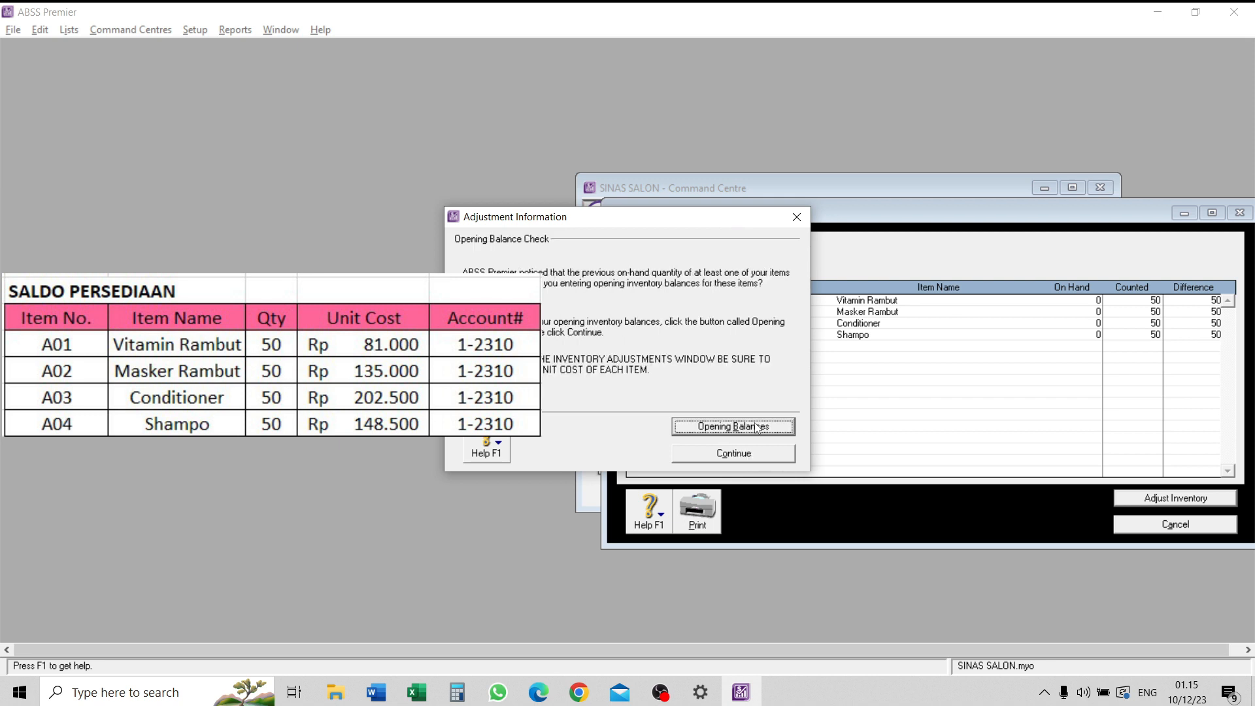
pyautogui.click(755, 426)
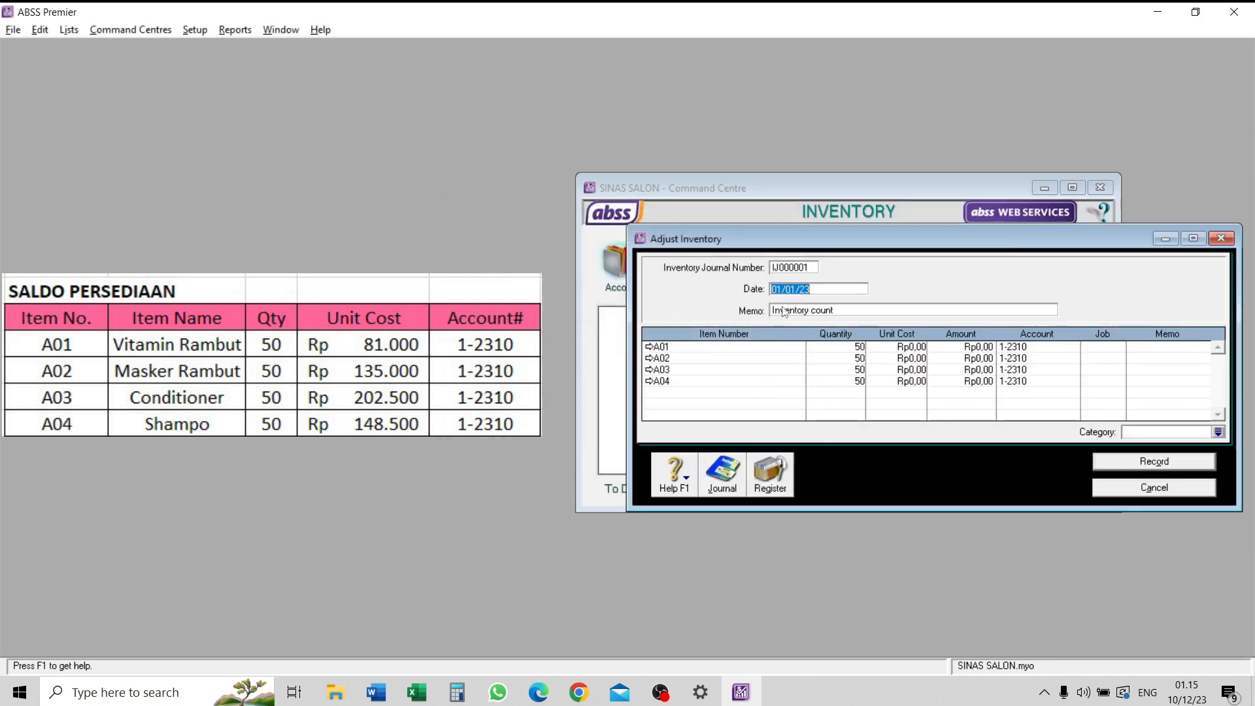
# - Set the inventory journal number to IJ200001 and keep the adjustment date at 01/01/23
pyautogui.click(792, 267)
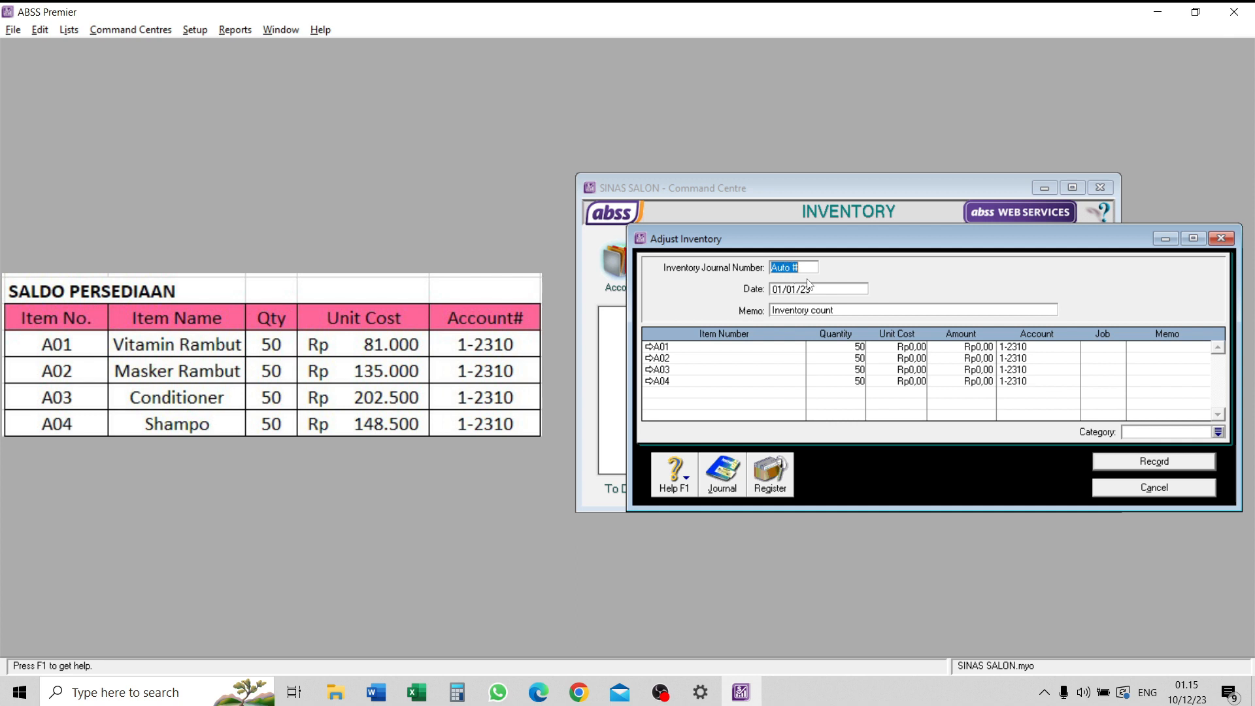
pyautogui.click(799, 287)
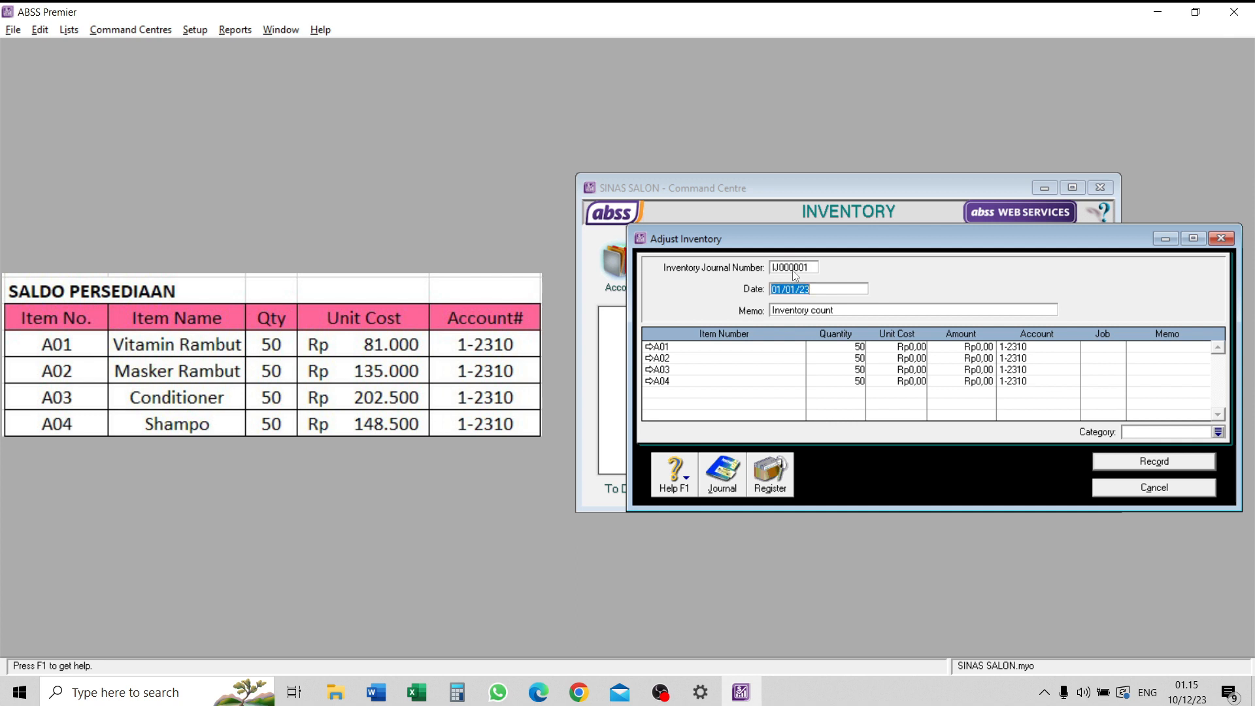
pyautogui.click(805, 267)
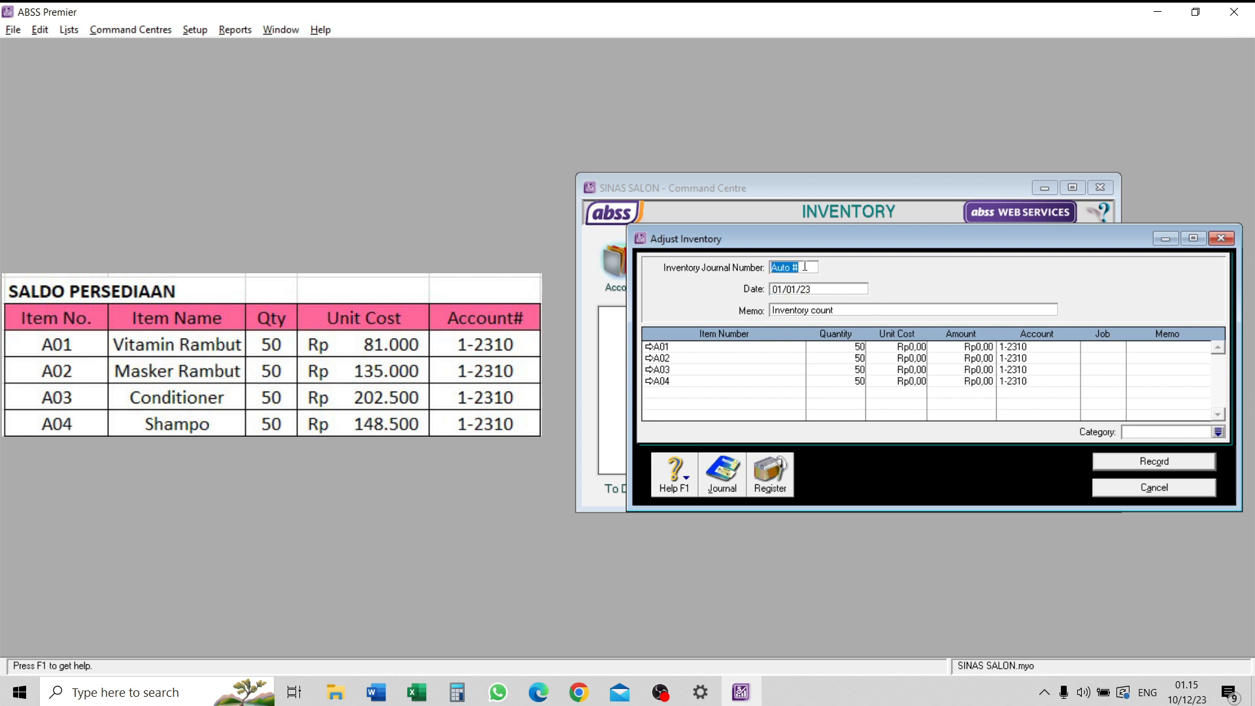
pyautogui.press('BackSpace')
pyautogui.press('capslock')
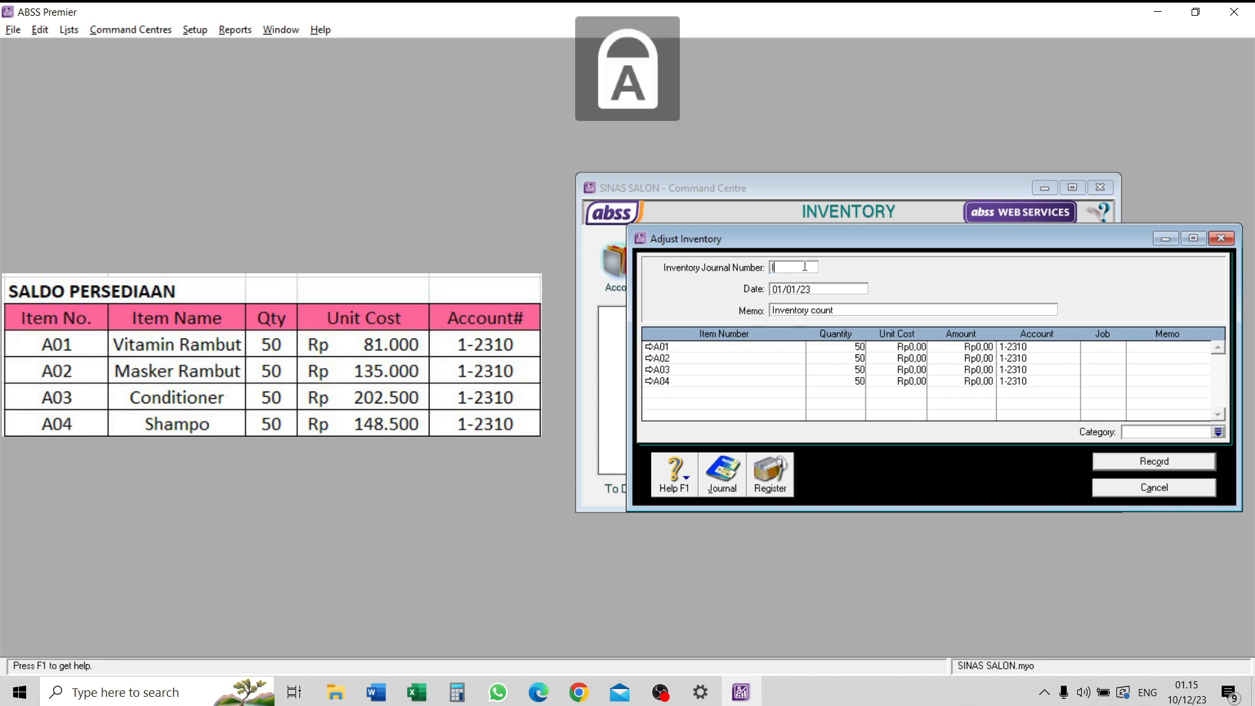
pyautogui.write('IJ2000')
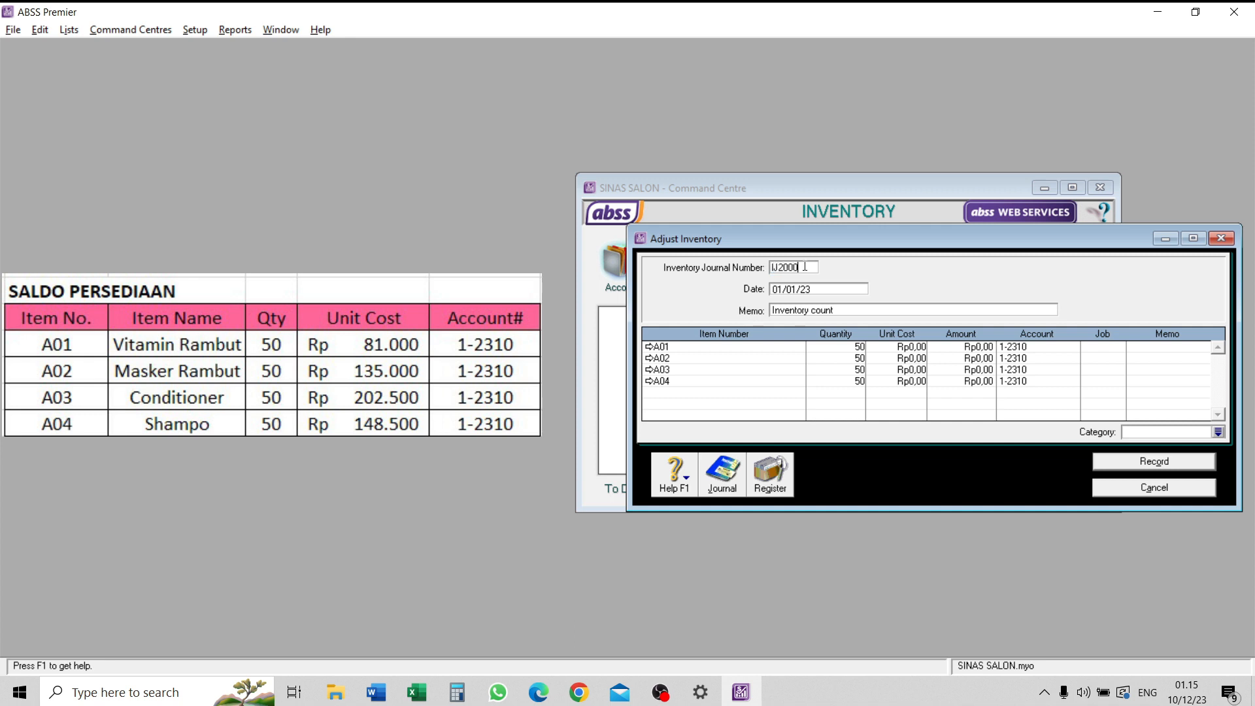
pyautogui.write('01')
pyautogui.click(808, 289)
pyautogui.click(814, 288)
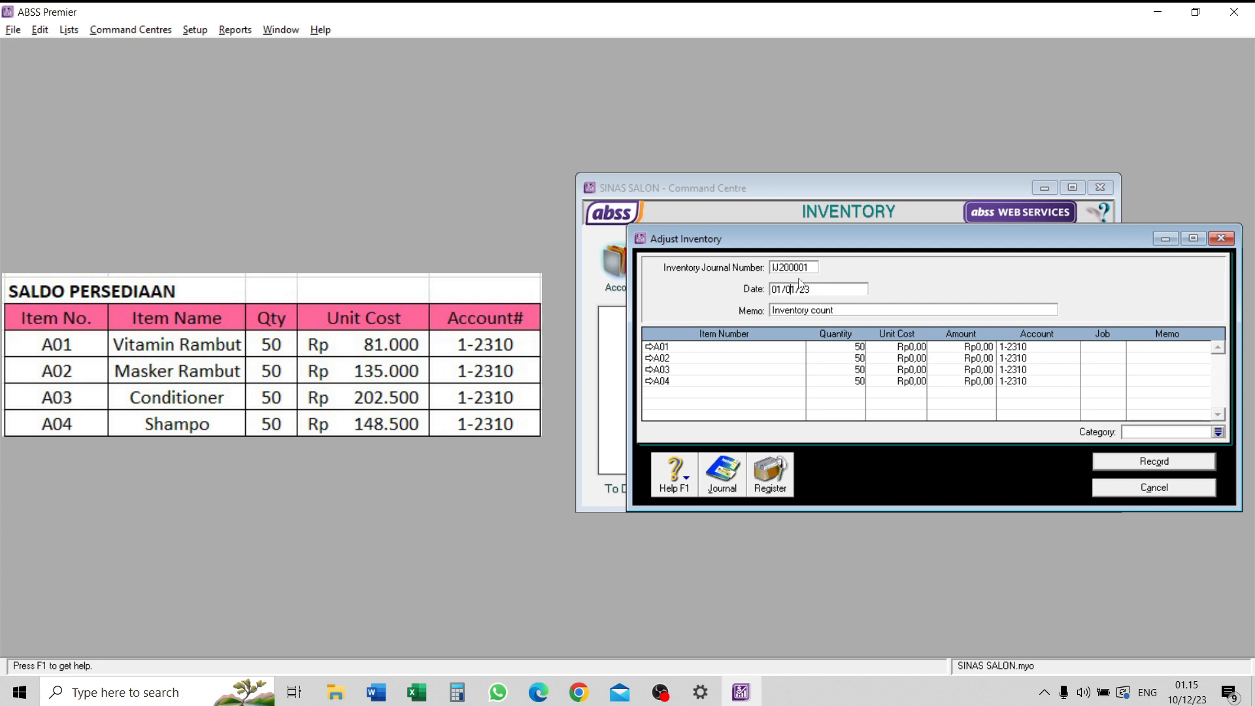
# - Change the inventory adjustment's memo to "Inventory Opening Balance"
pyautogui.click(864, 310)
pyautogui.press('capslock')
pyautogui.press('capslock')
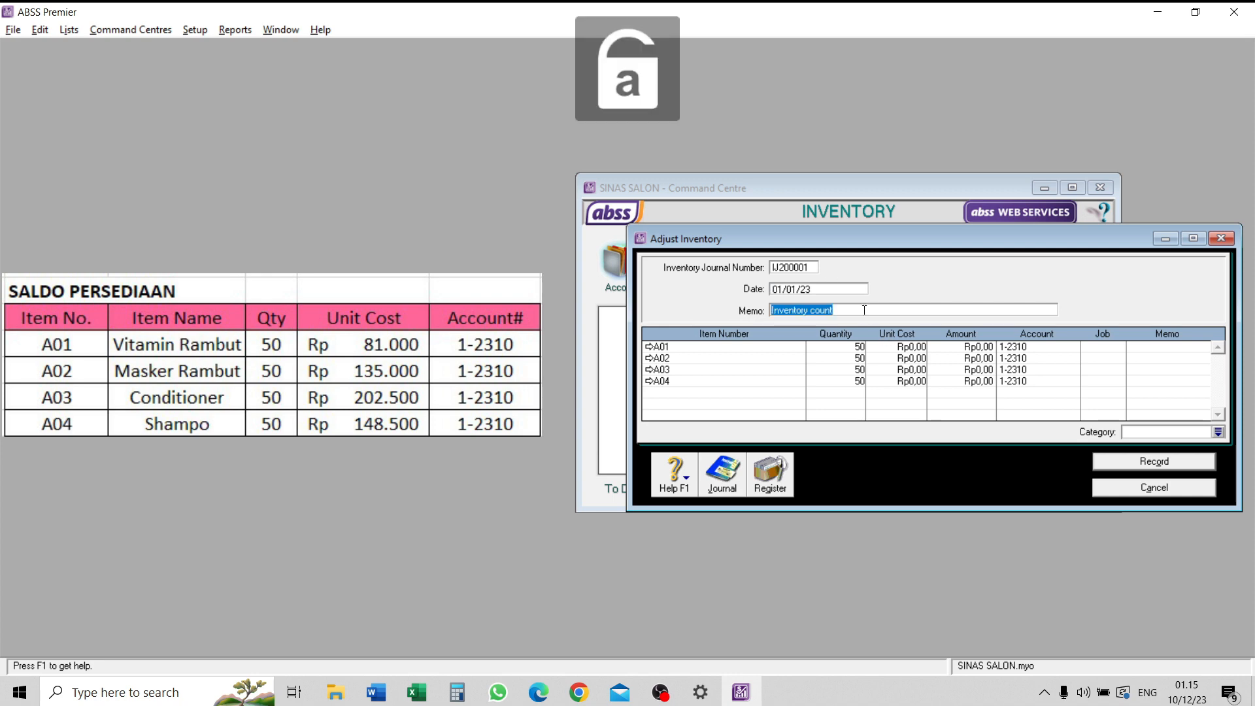
pyautogui.write('I')
pyautogui.press('capslock')
pyautogui.write('nventory')
pyautogui.press('capslock')
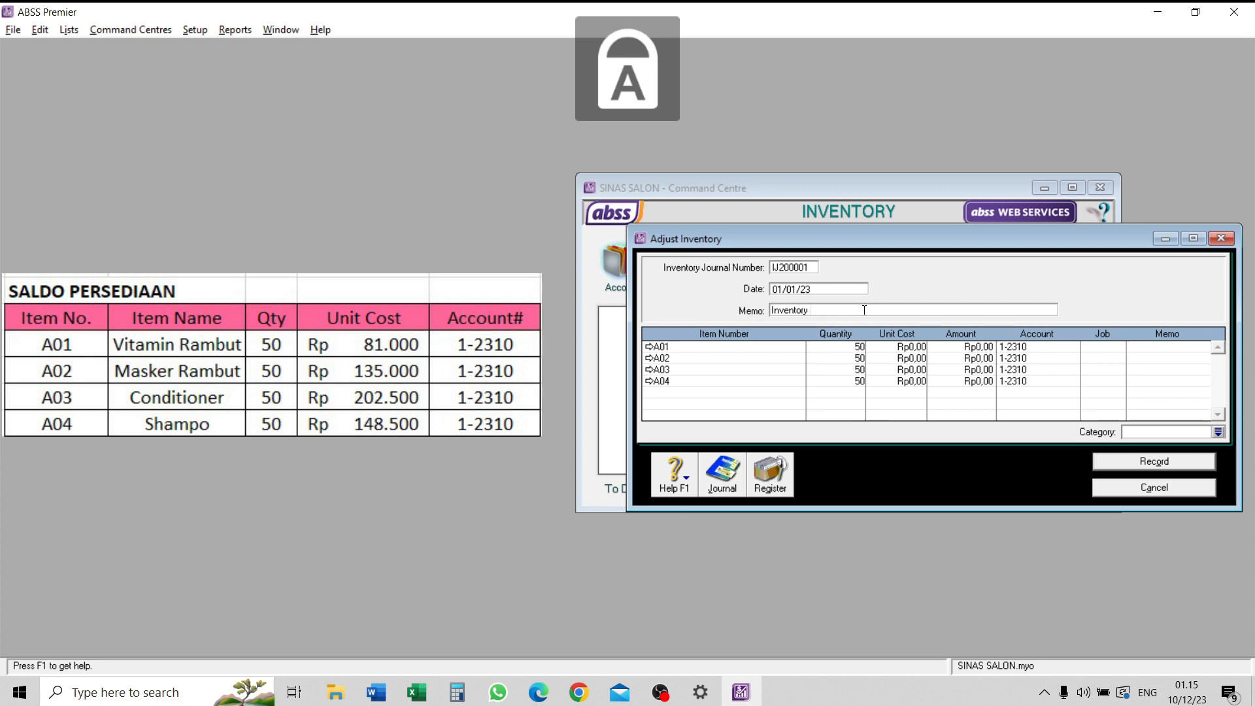
pyautogui.write('O')
pyautogui.press('capslock')
pyautogui.write('penin')
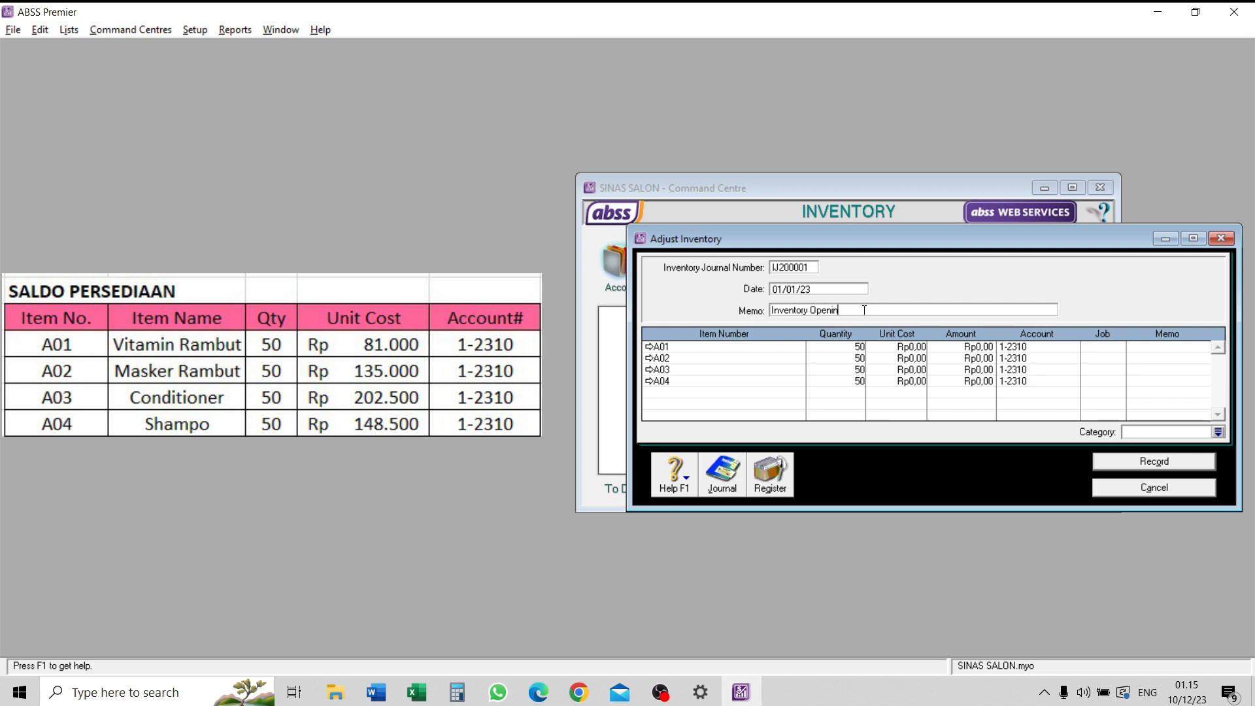
pyautogui.write('g')
pyautogui.press('capslock')
pyautogui.write('B')
pyautogui.press('capslock')
pyautogui.write('alance')
# - Enter unit costs of Rp81.000 for A01, Rp135.000 for A02, Rp202.500 for A03 and Rp148.500 for A04
pyautogui.click(912, 347)
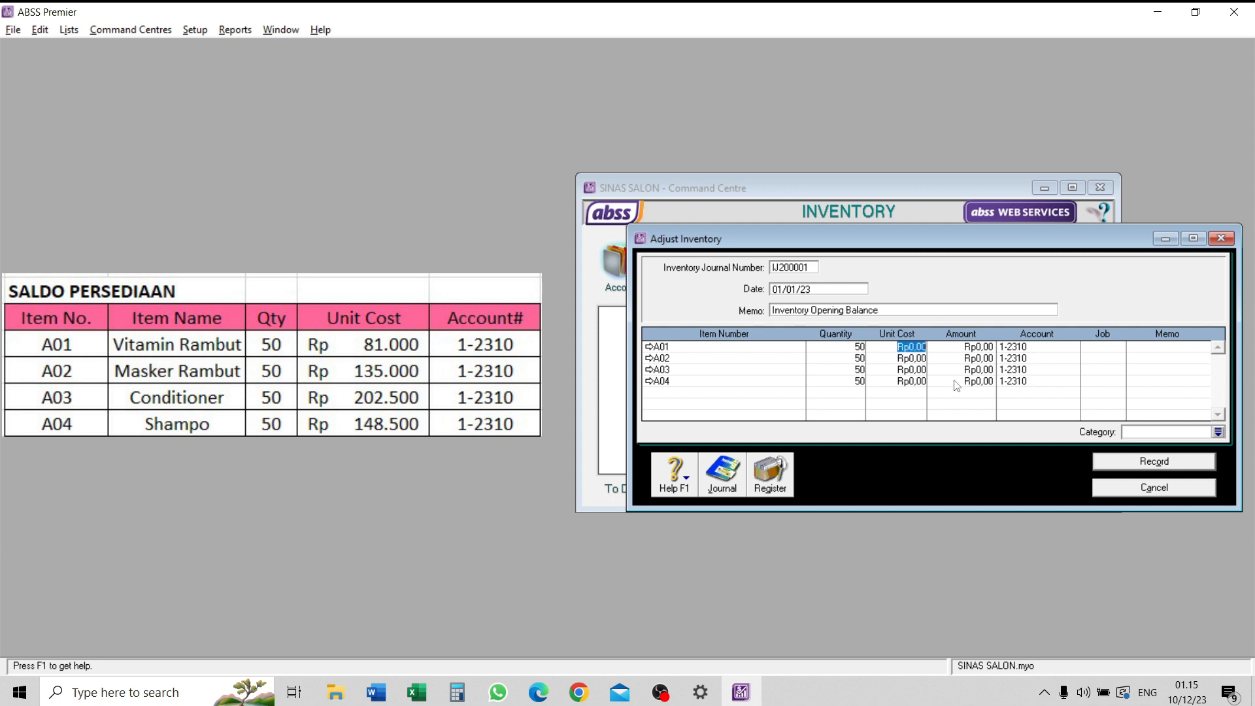
pyautogui.write('81000')
pyautogui.press('Down')
pyautogui.write('135000')
pyautogui.press('Down')
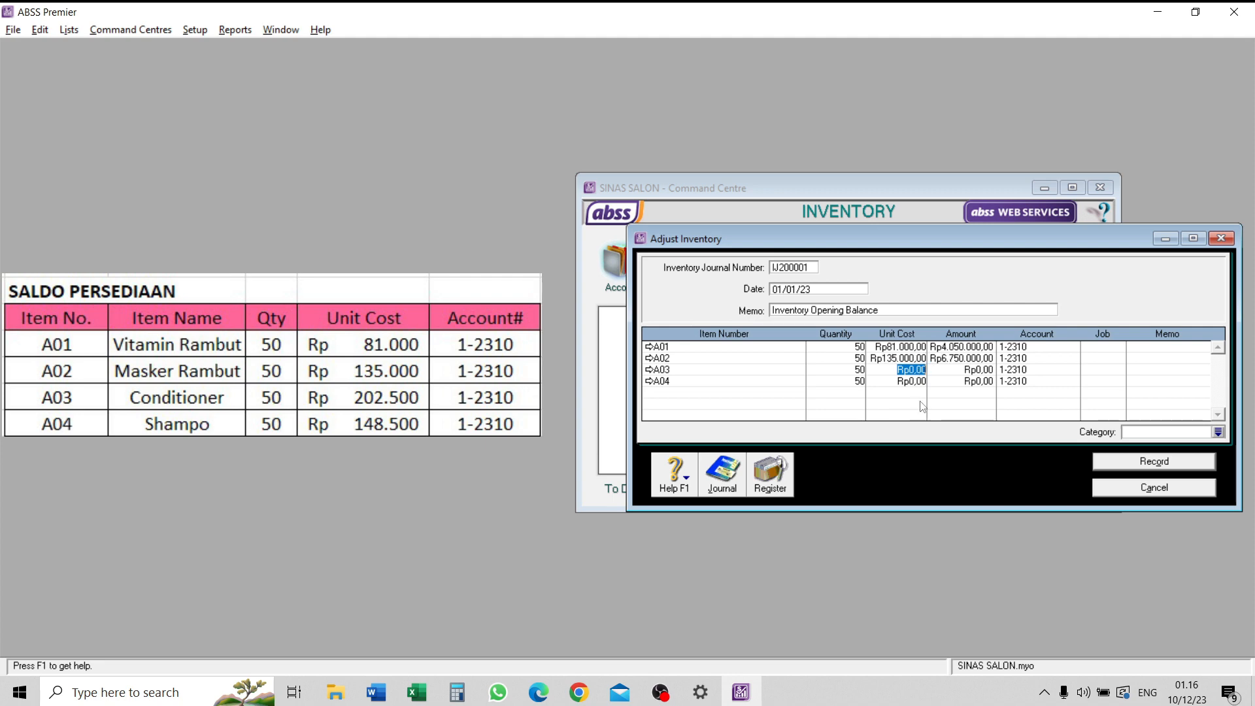
pyautogui.write('202500')
pyautogui.press('Down')
pyautogui.write('148500')
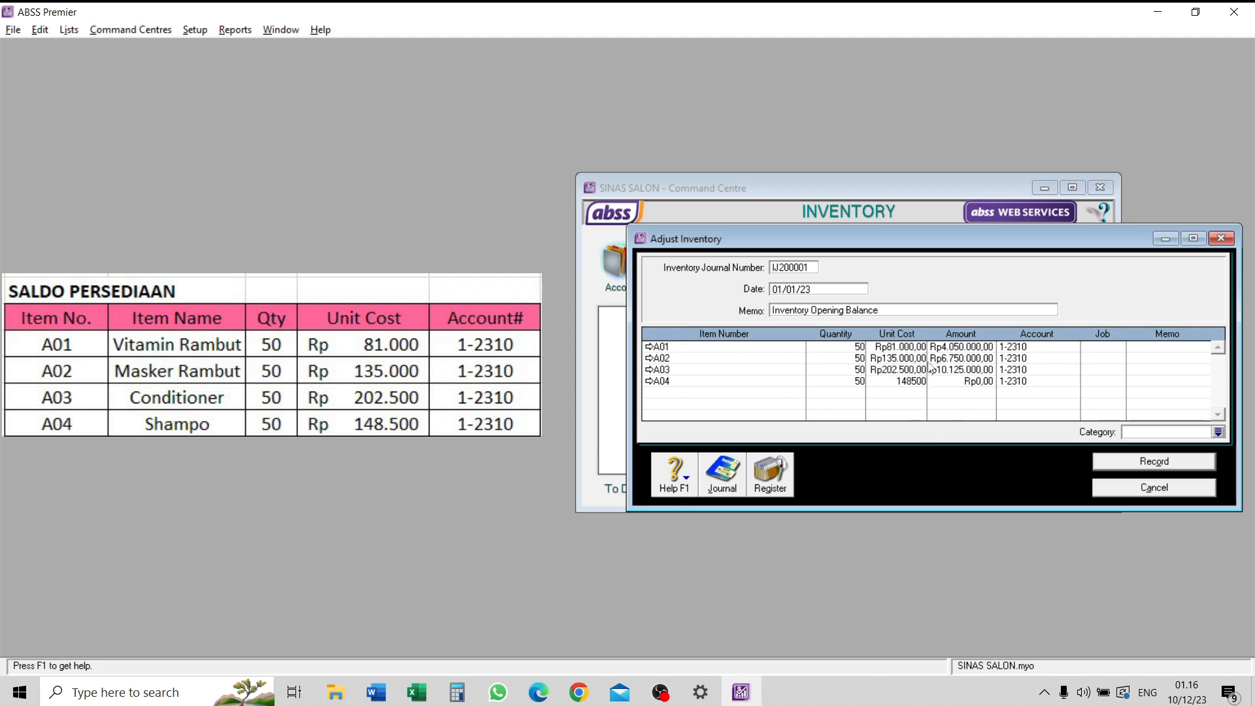
# - Assign category L (Local) to the inventory adjustment, review its transaction recap and record it
pyautogui.press('Tab')
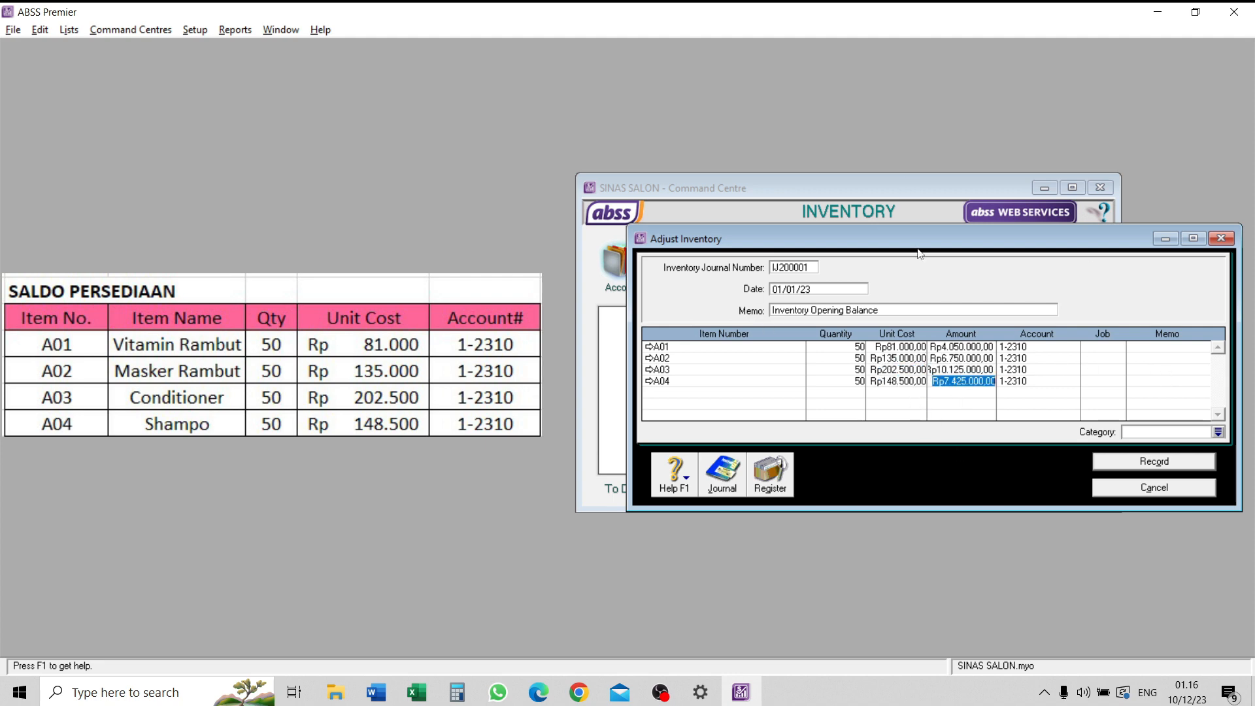
pyautogui.click(1218, 432)
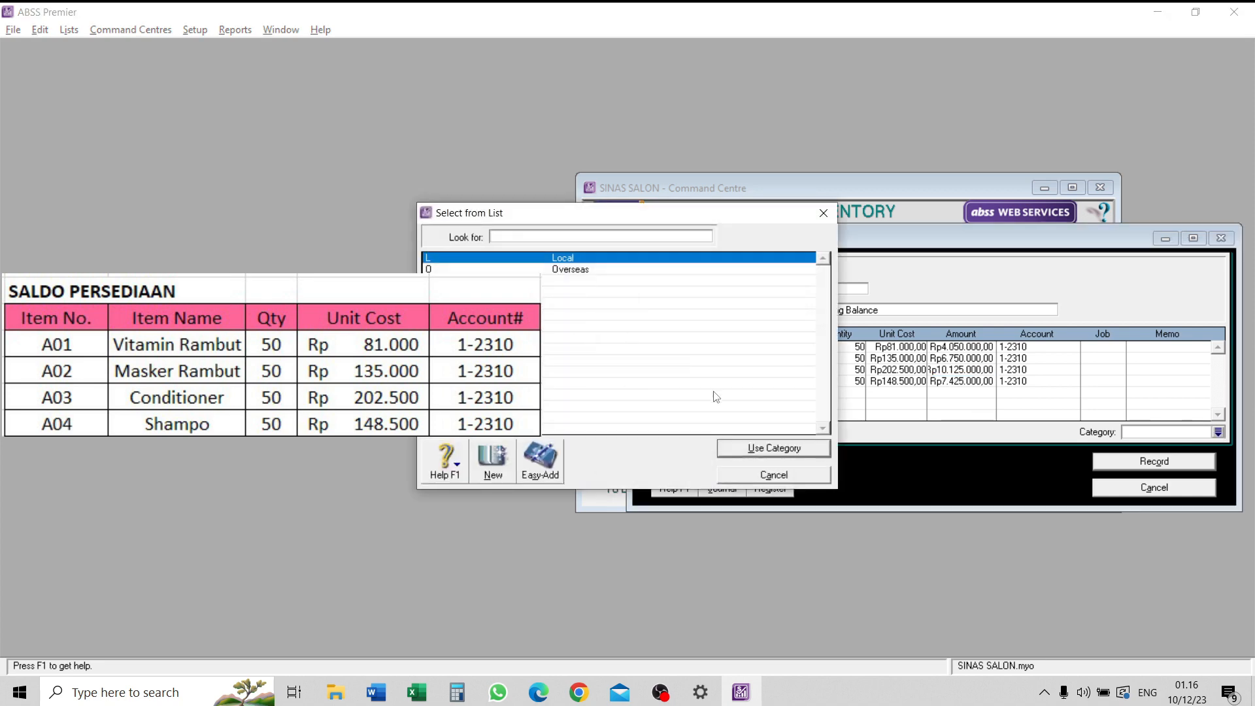
pyautogui.click(760, 447)
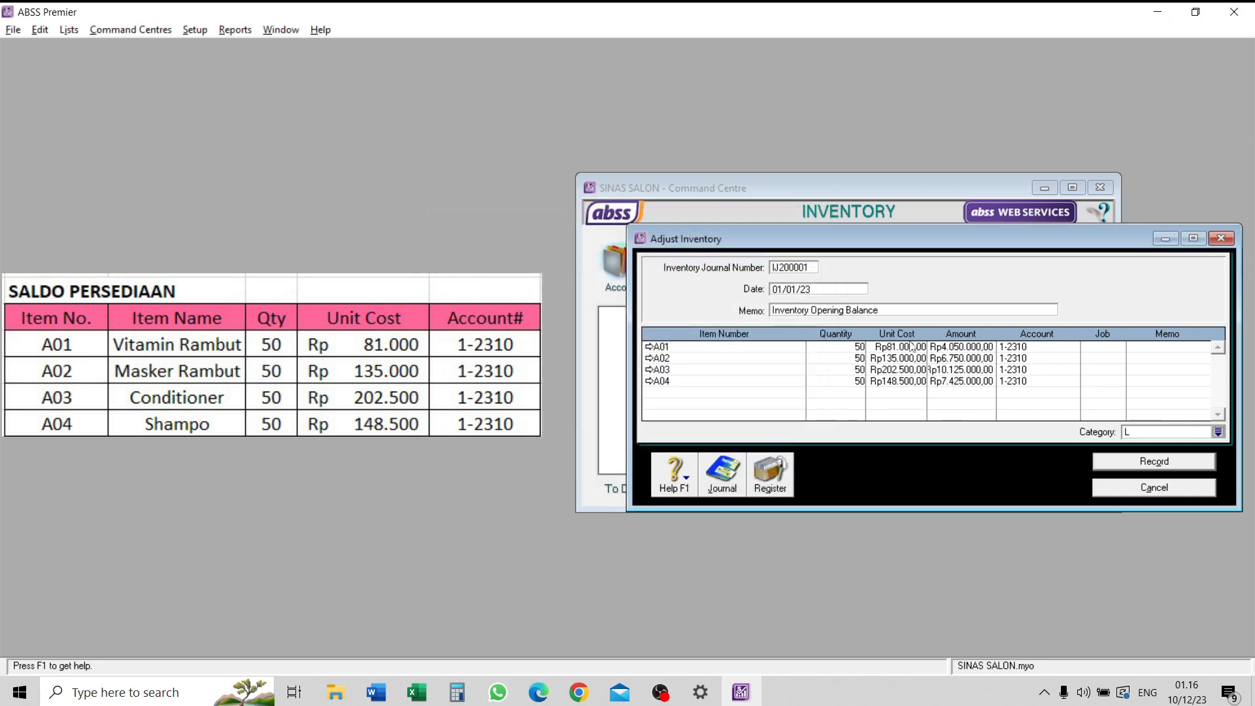
pyautogui.hotkey('ctrl', 'r')
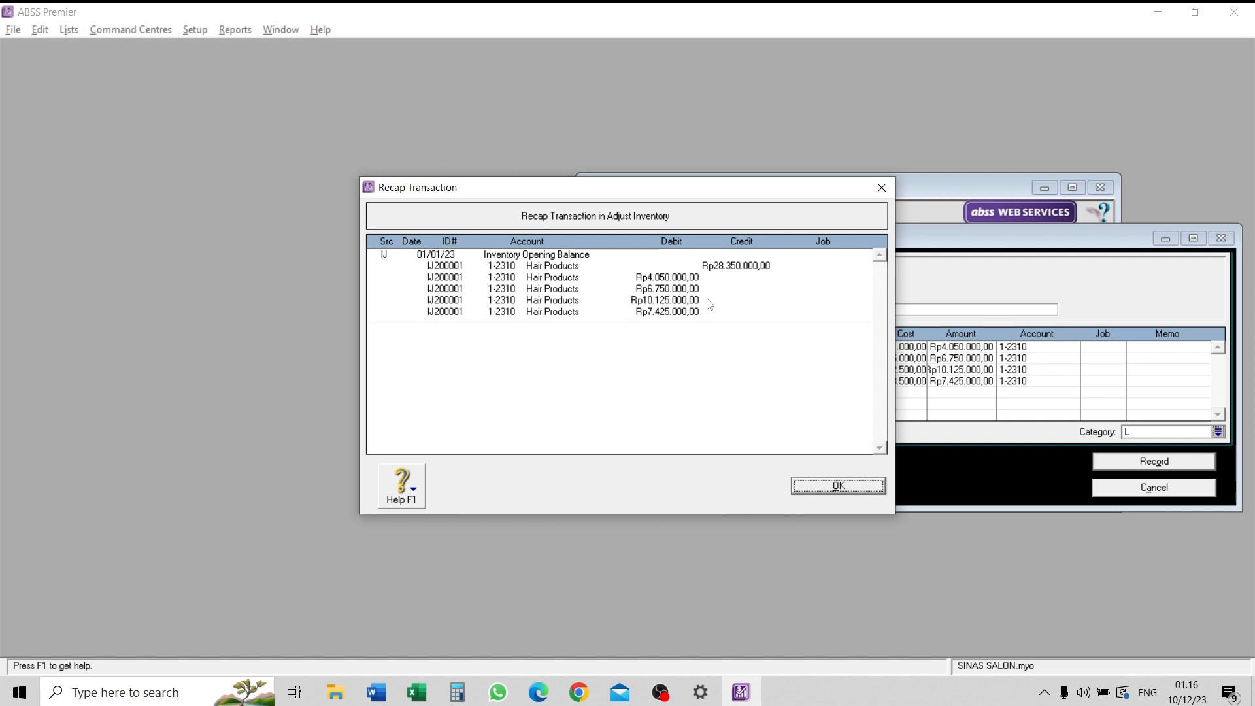
pyautogui.click(843, 486)
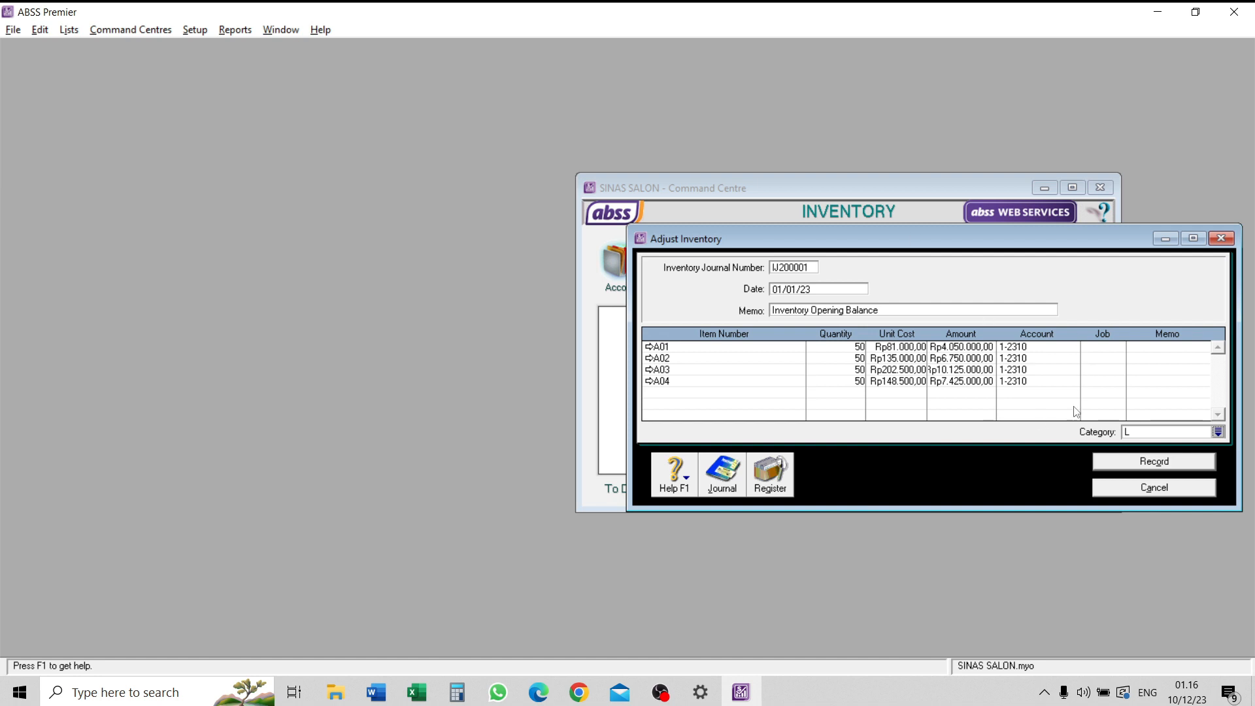
pyautogui.click(1148, 462)
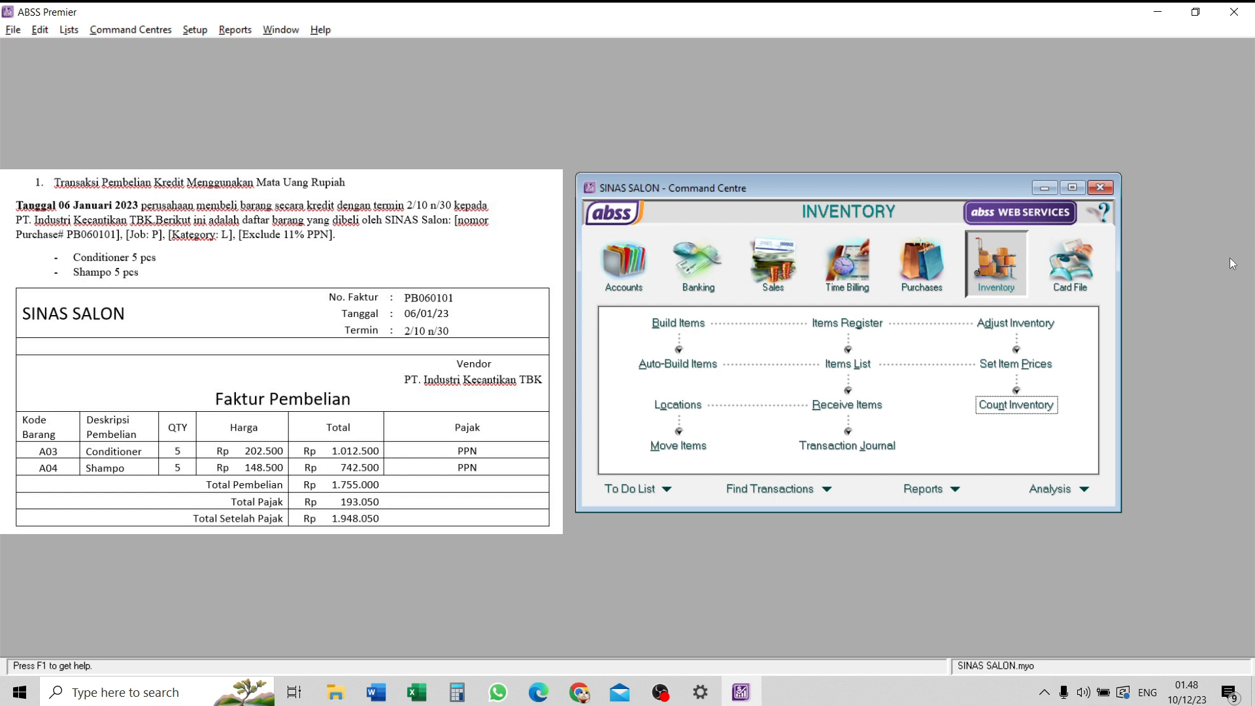
# - Start a new purchase bill for the supplier PT. Industri Kecantikan TBK
pyautogui.click(908, 272)
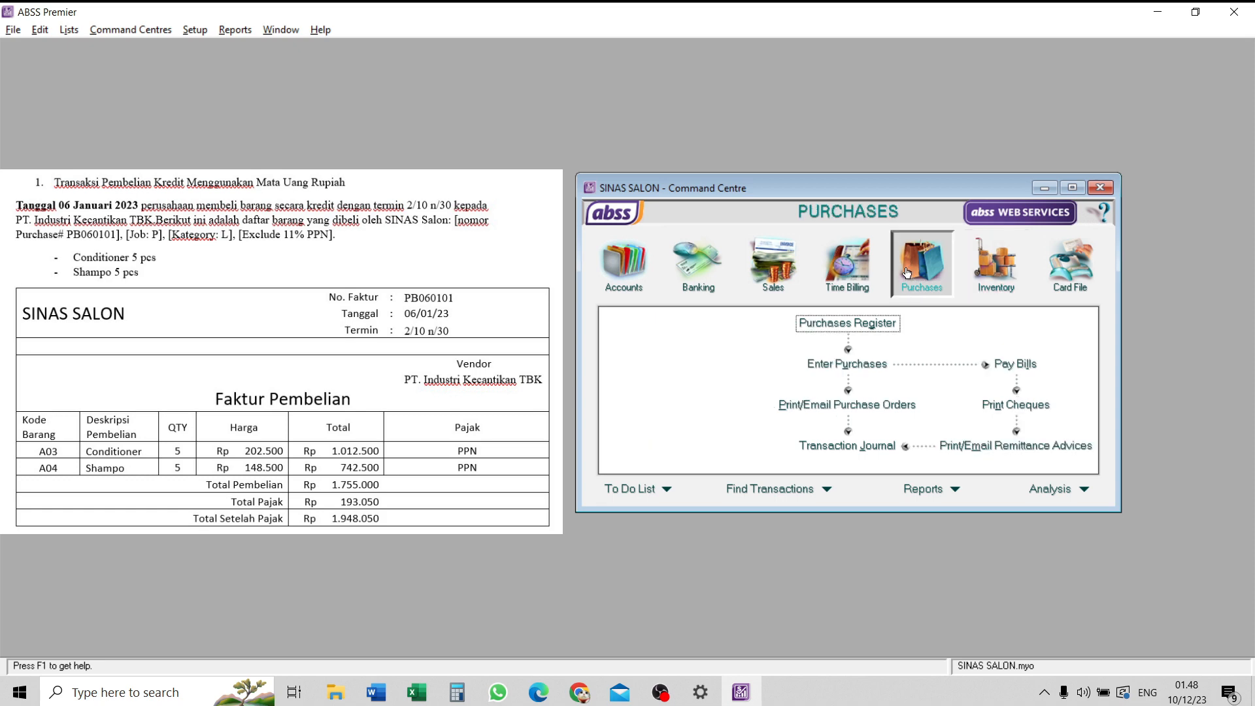
pyautogui.click(871, 370)
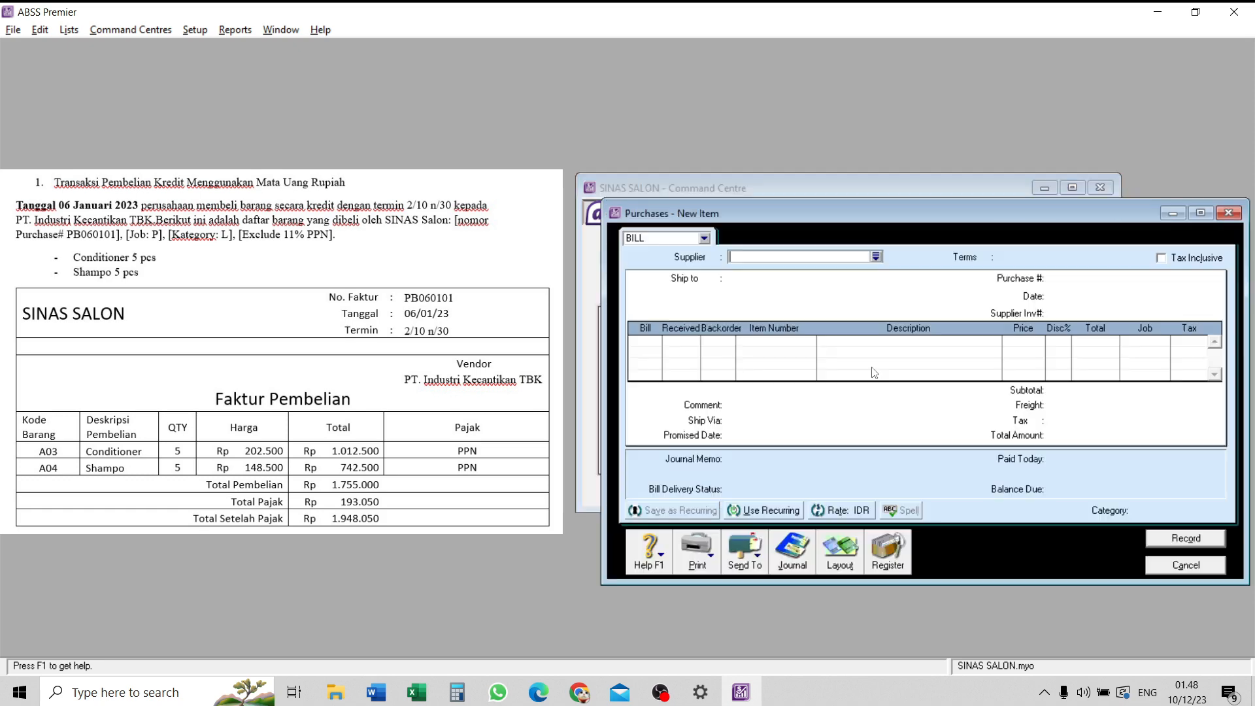
pyautogui.click(876, 256)
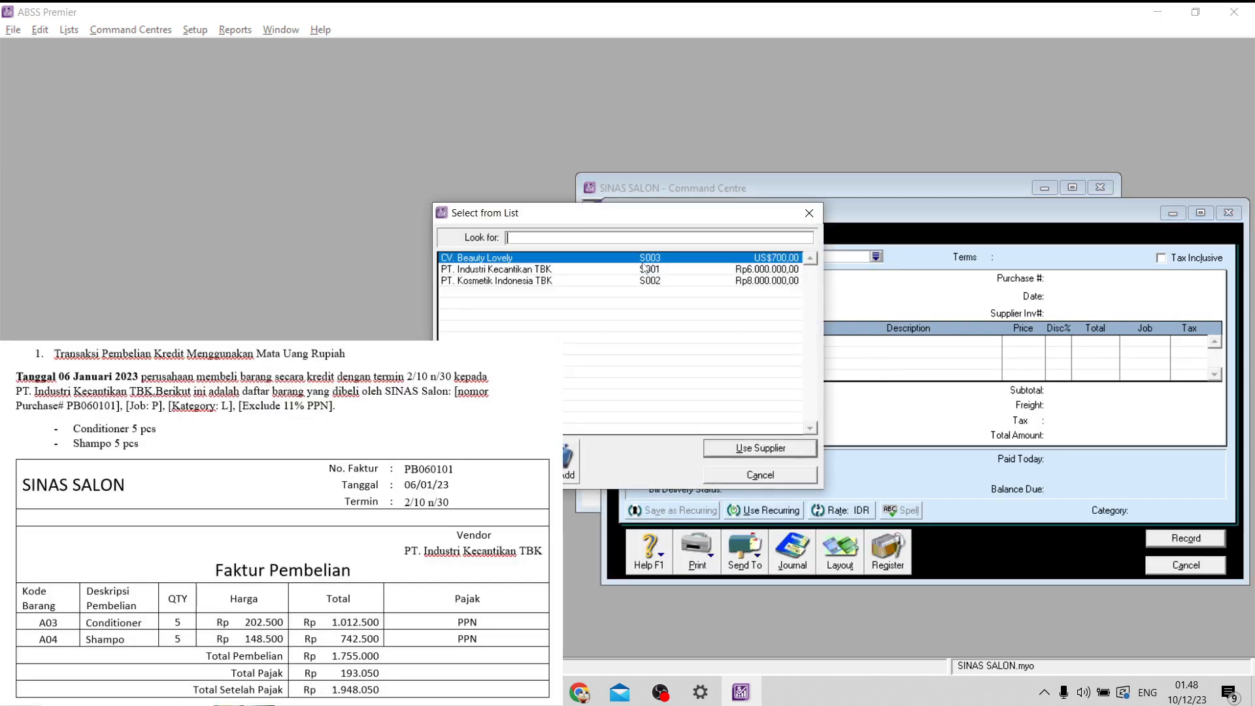
pyautogui.click(648, 269)
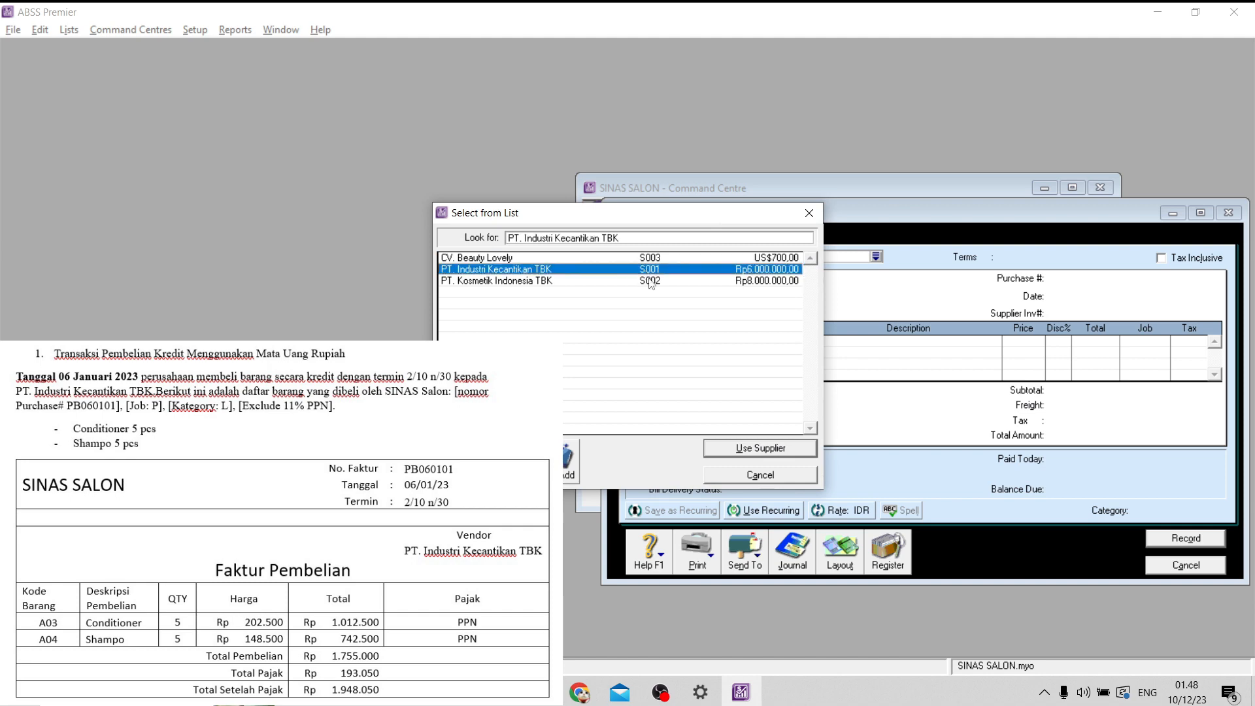
pyautogui.click(751, 449)
# - Set the bill's terms to payment in a given number of days, with 10 discount days, 30 balance due days and 2% early-payment discount
pyautogui.click(969, 257)
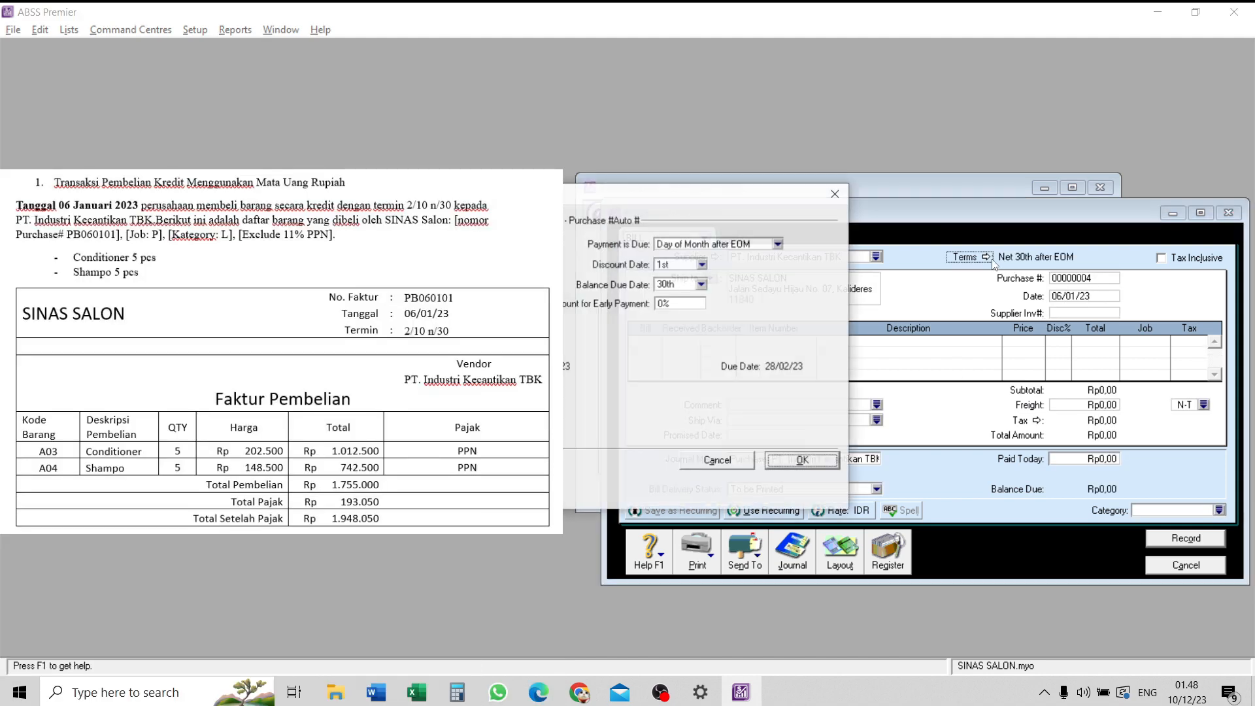
pyautogui.click(714, 247)
pyautogui.click(687, 271)
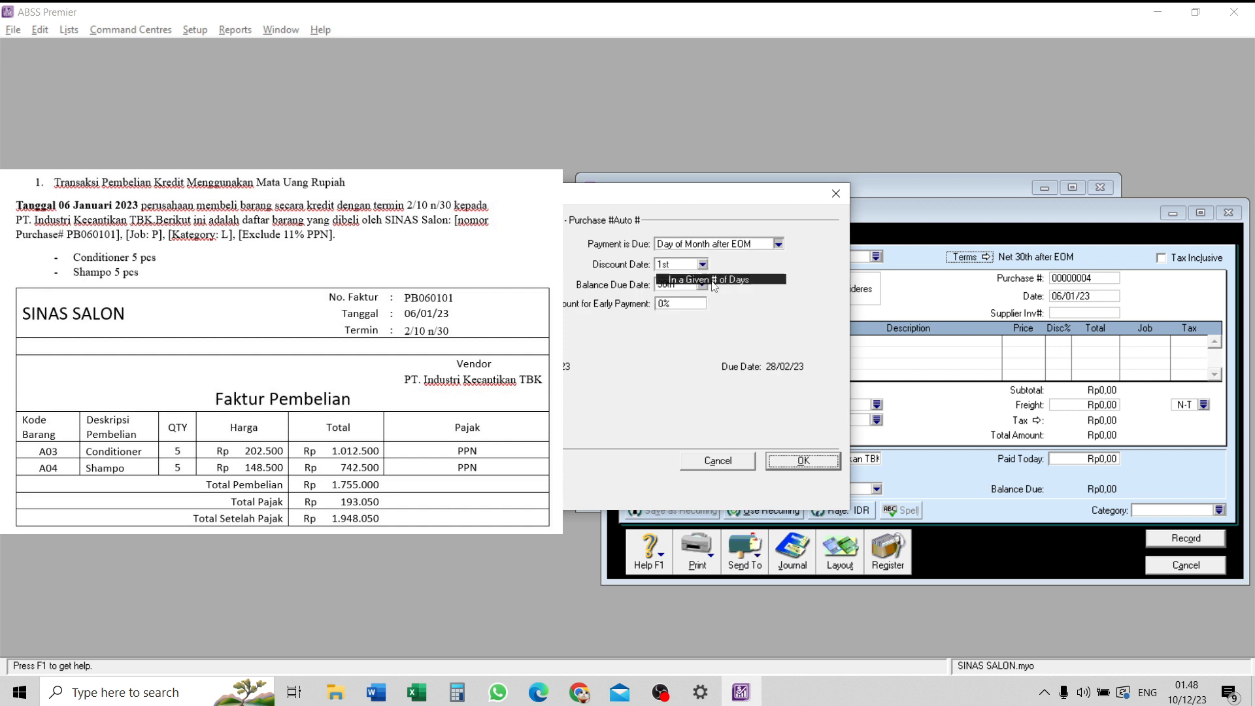
pyautogui.click(674, 264)
pyautogui.write('10')
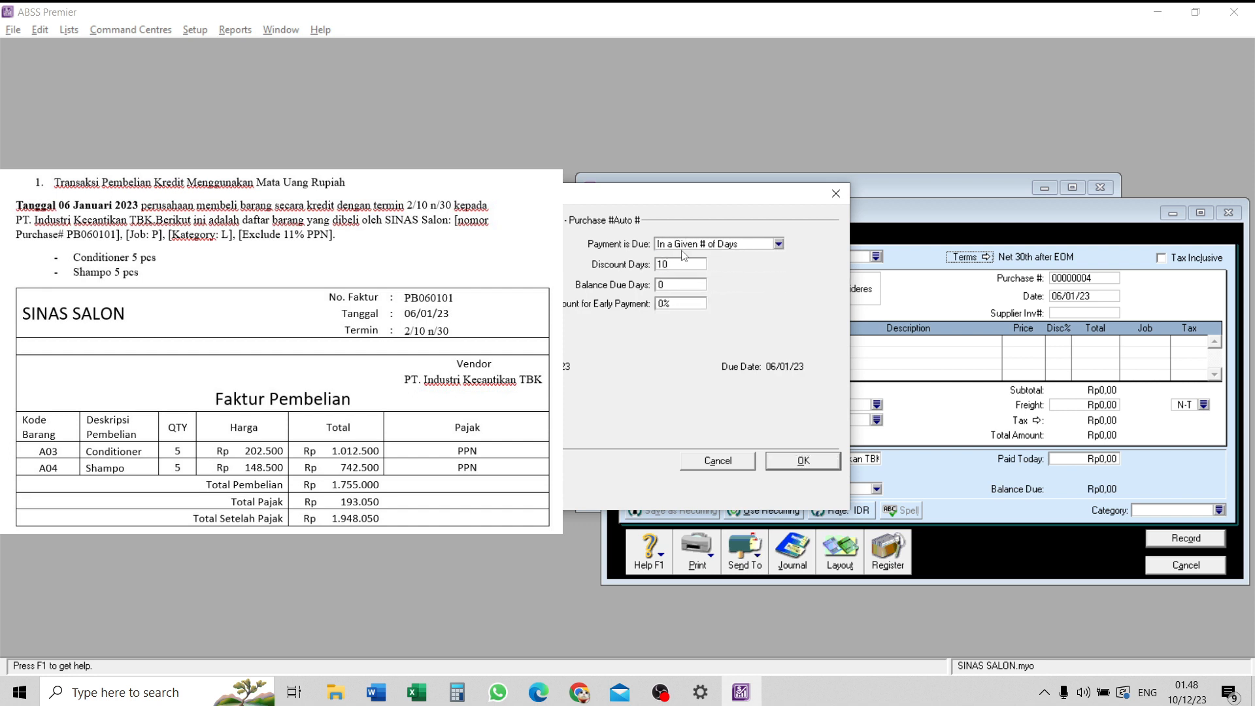
pyautogui.press('Tab')
pyautogui.write('30')
pyautogui.press('Tab')
pyautogui.write('2')
pyautogui.hotkey('shift', 'Tab')
pyautogui.click(821, 468)
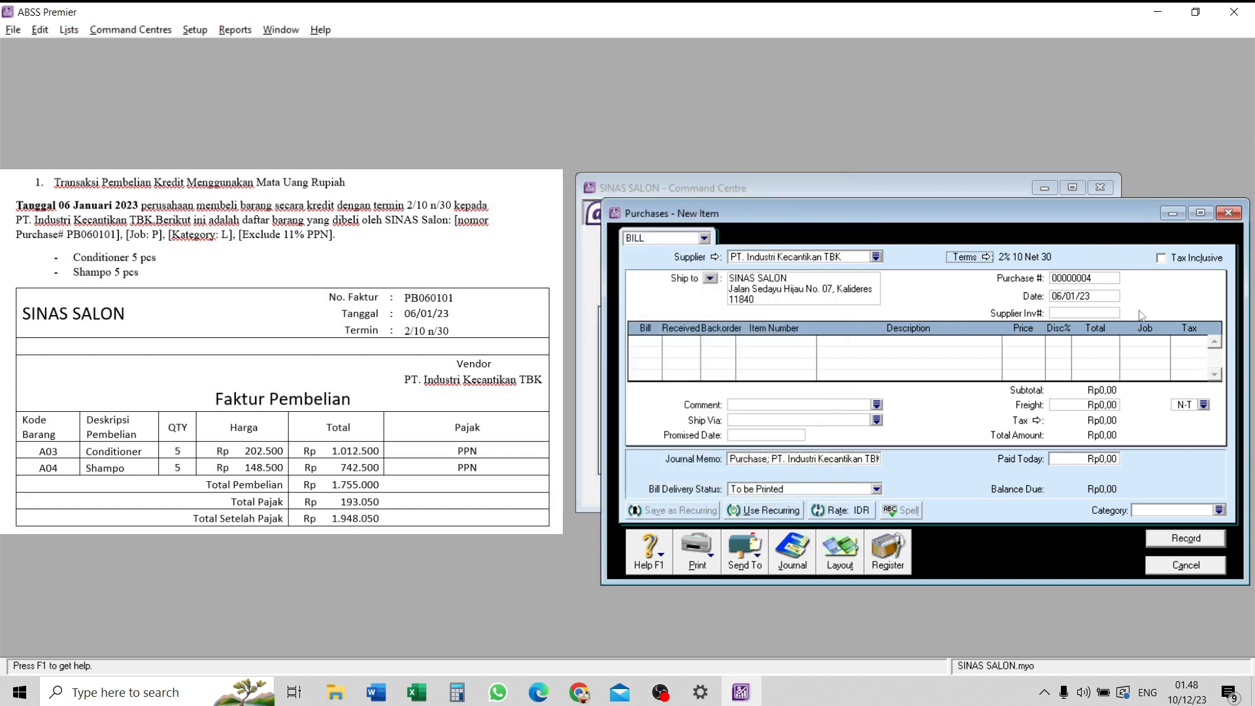
# - Set the bill's purchase number to PB060101 and keep its date at 06/01/23
pyautogui.click(1073, 279)
pyautogui.press('capslock')
pyautogui.write('P')
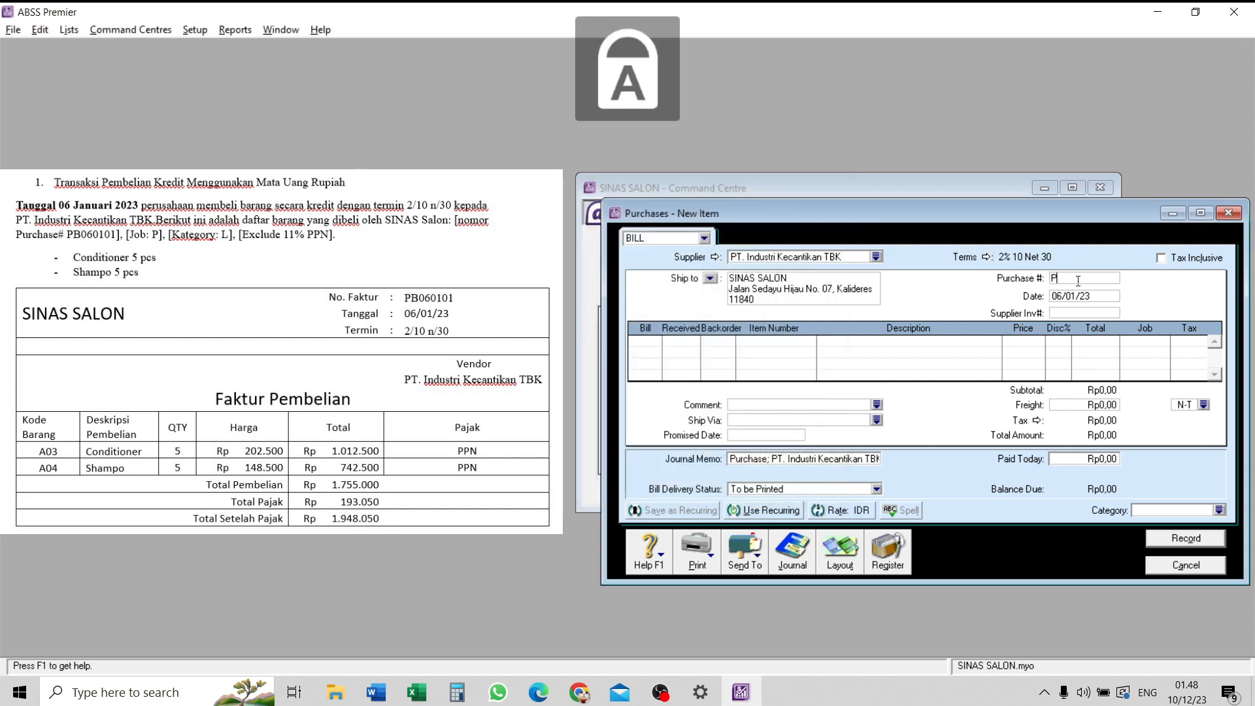
pyautogui.write('B0601')
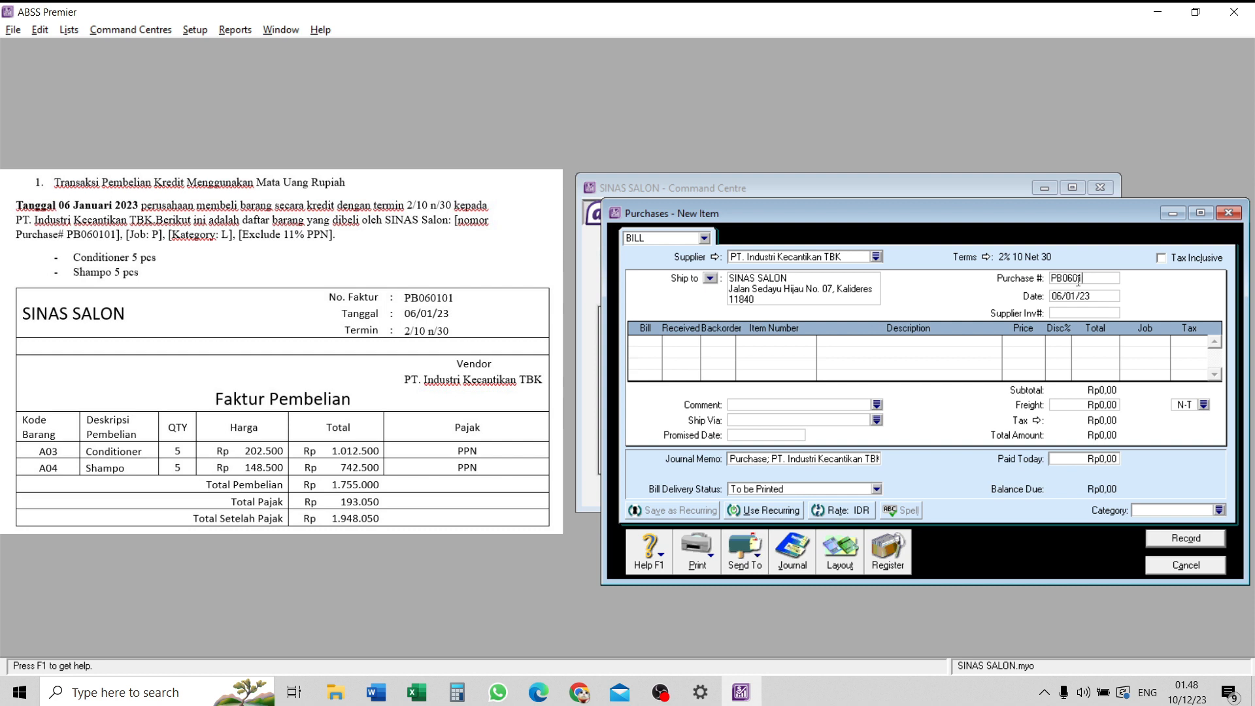
pyautogui.write('01')
pyautogui.click(1072, 296)
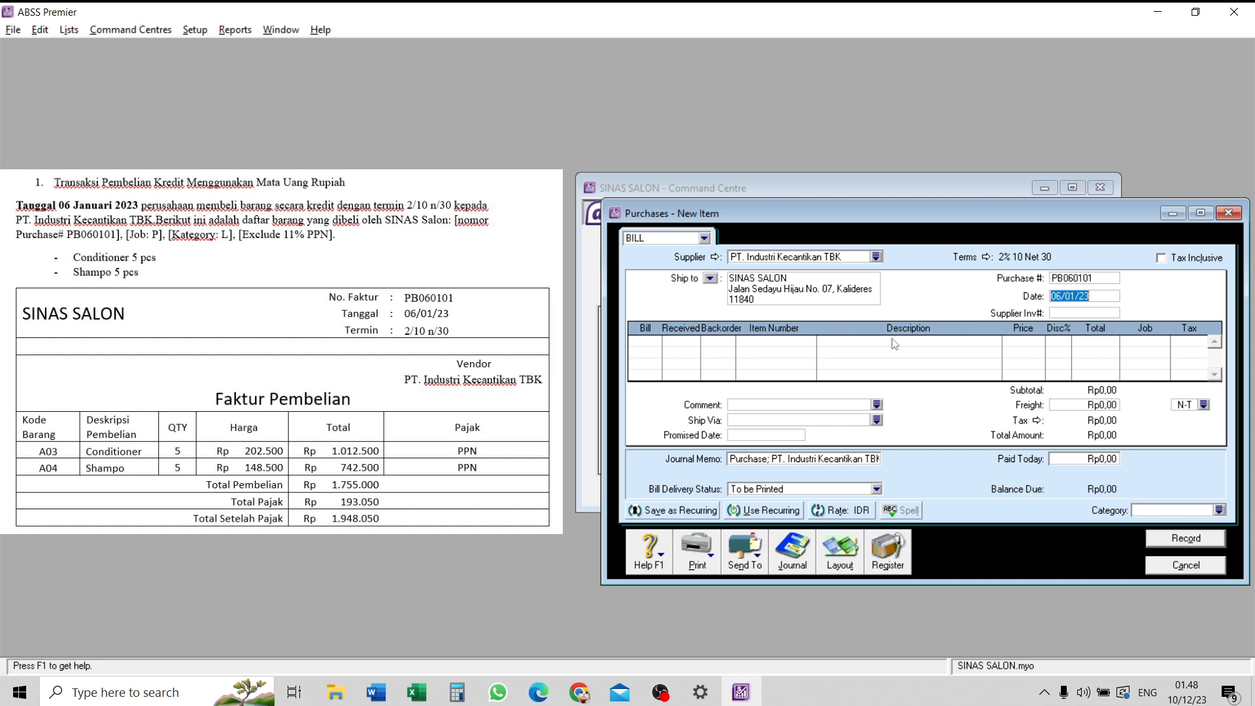
# - Add a bill line for 5 received units of item A03 (Conditioner) at a price of Rp202.500
pyautogui.click(685, 341)
pyautogui.press('Tab')
pyautogui.press('Tab')
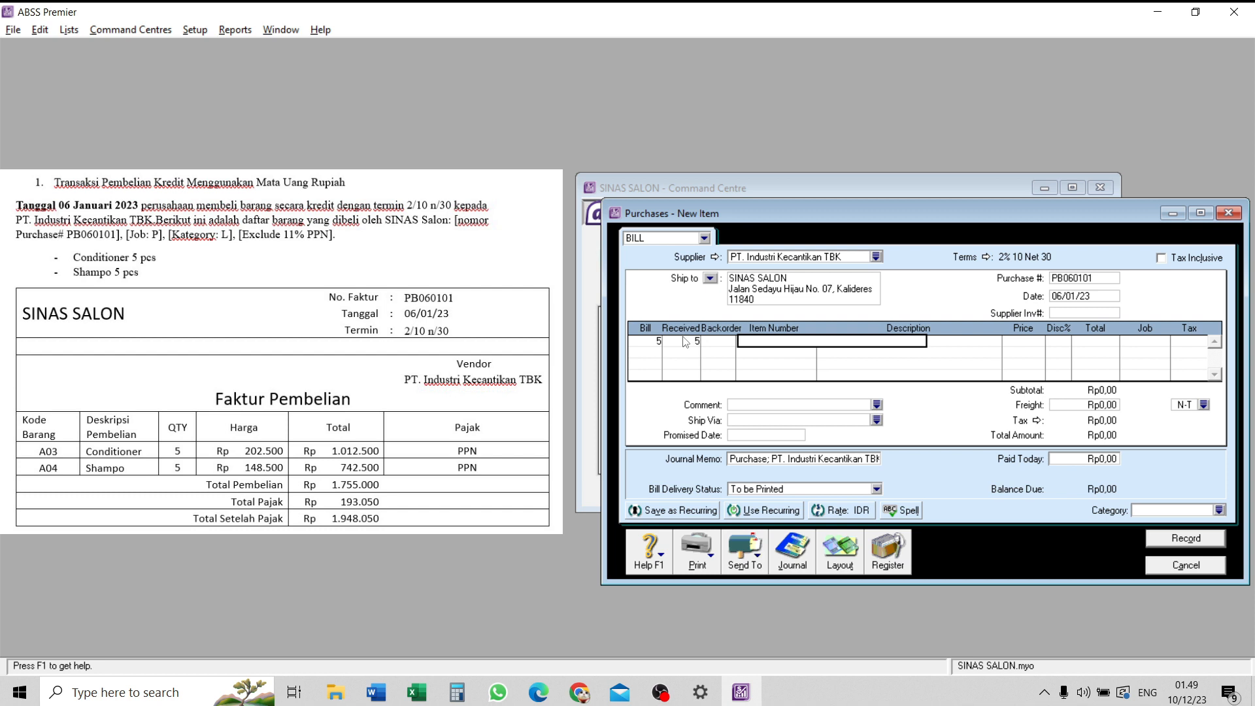
pyautogui.write('A03')
pyautogui.press('Tab')
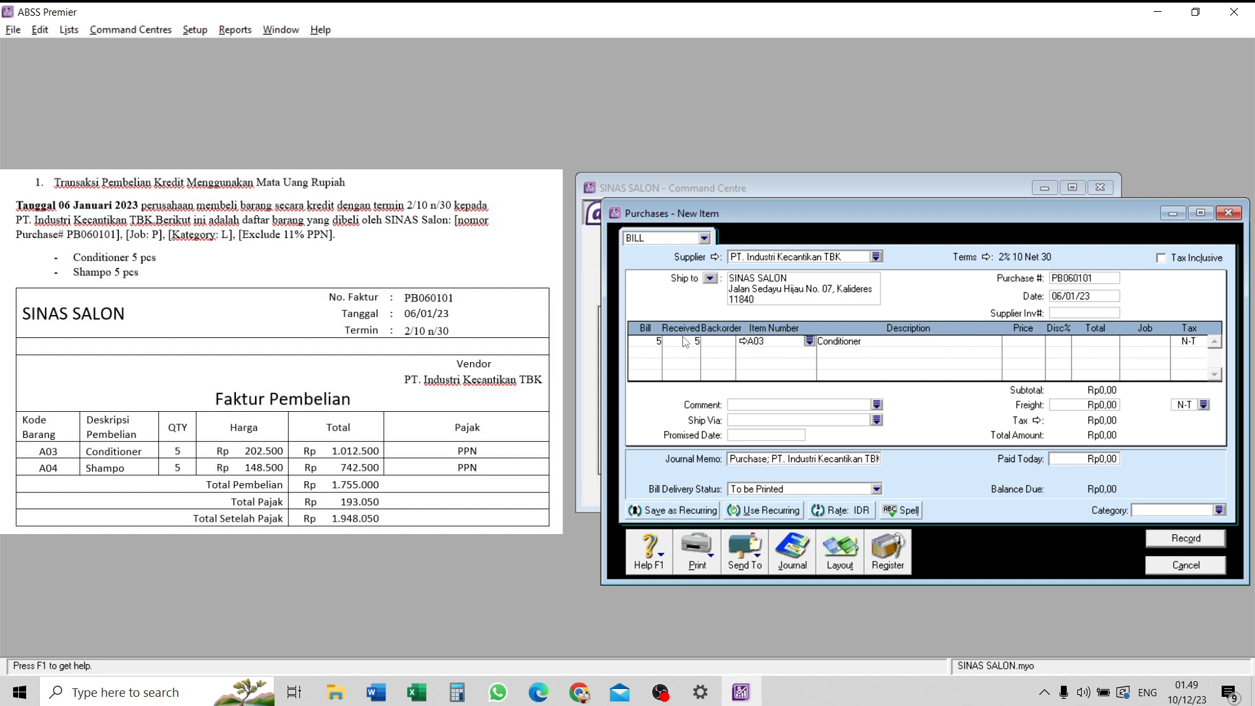
pyautogui.press('Tab')
pyautogui.write('202500')
pyautogui.press('Tab')
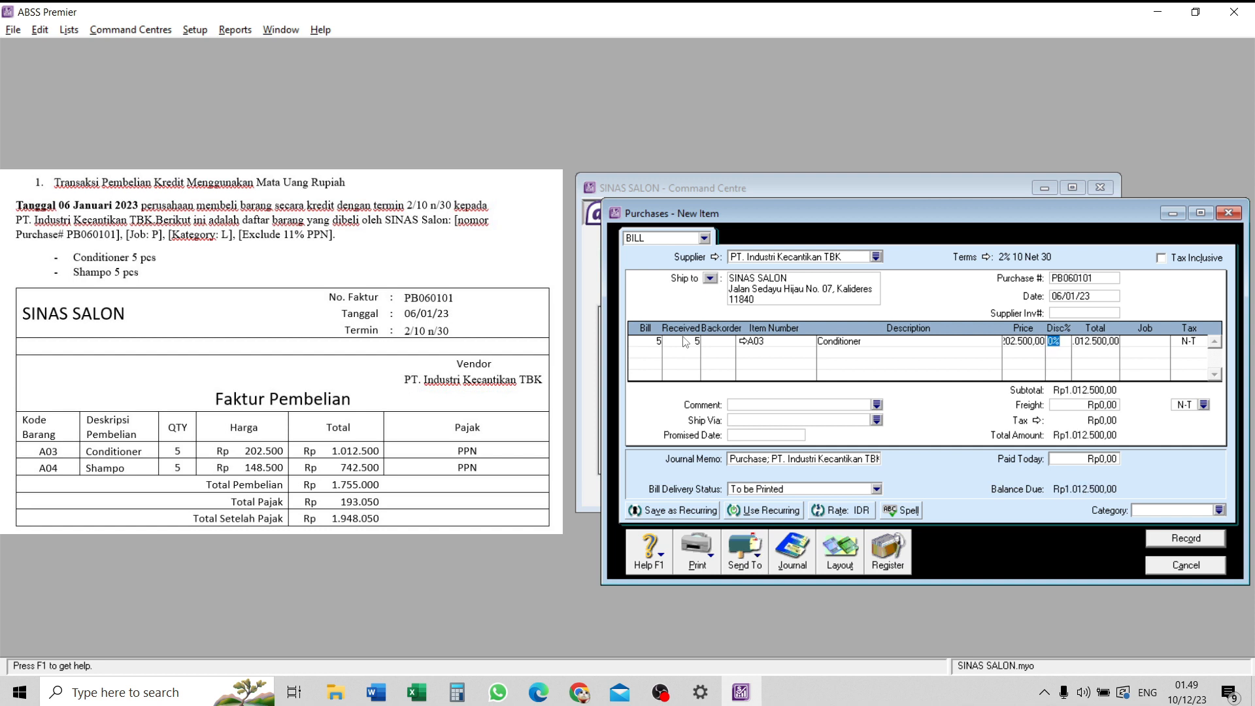
# - Keep the Conditioner line's discount and total as they are and assign job P to it
pyautogui.press('Tab')
pyautogui.press('Tab')
pyautogui.click(1164, 341)
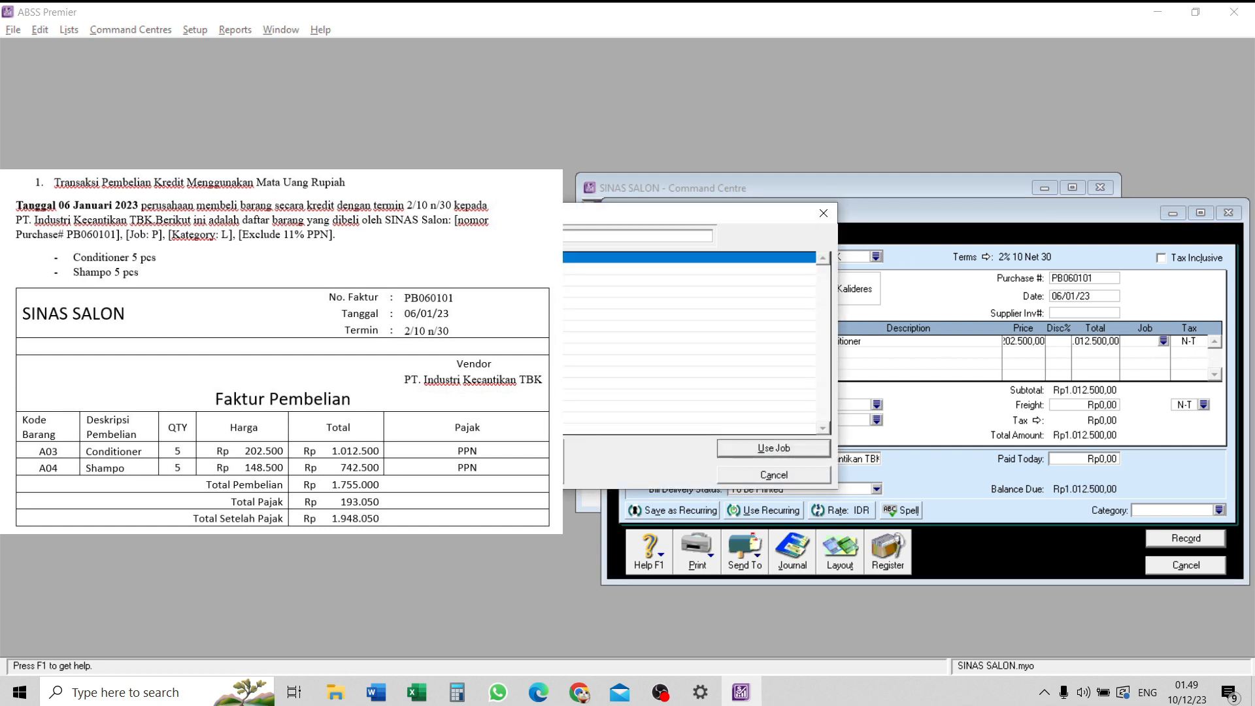
pyautogui.press('Return')
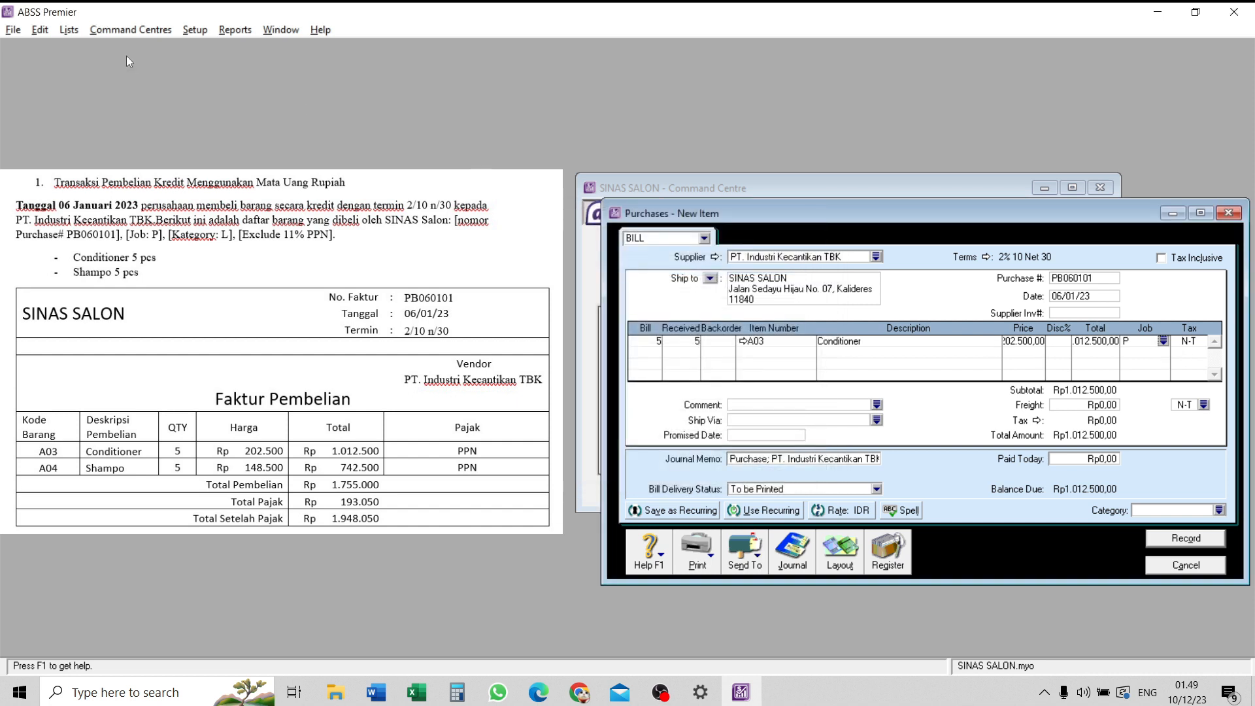
# - Edit job J from the jobs list, clearing its description and changing its job name to Jasa
pyautogui.click(69, 29)
pyautogui.click(123, 117)
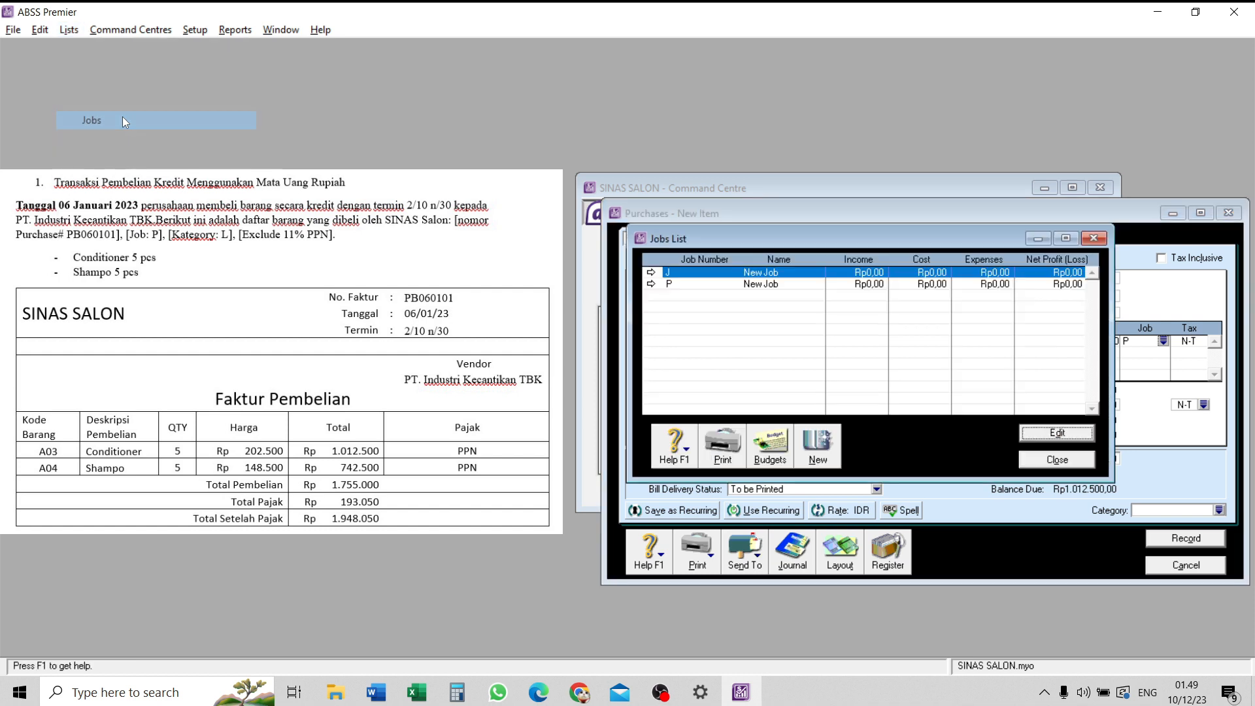
pyautogui.click(652, 273)
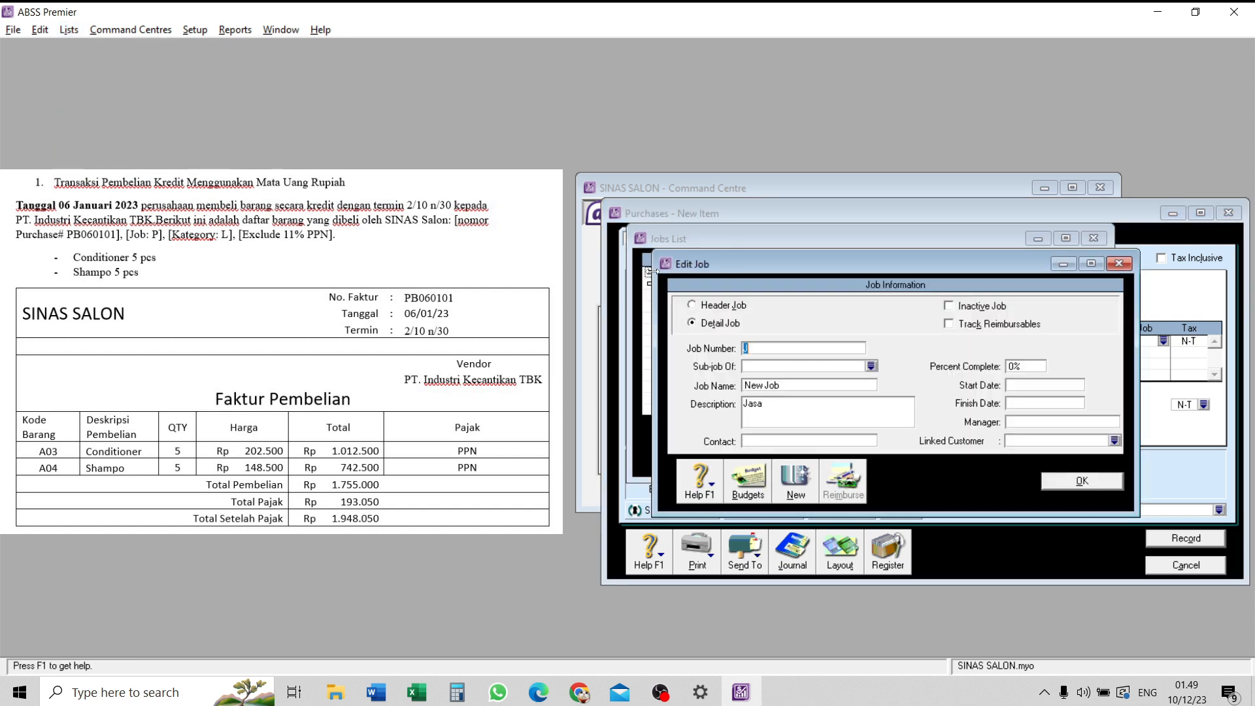
pyautogui.doubleClick(764, 405)
pyautogui.press('Delete')
pyautogui.tripleClick(842, 386)
pyautogui.press('capslock')
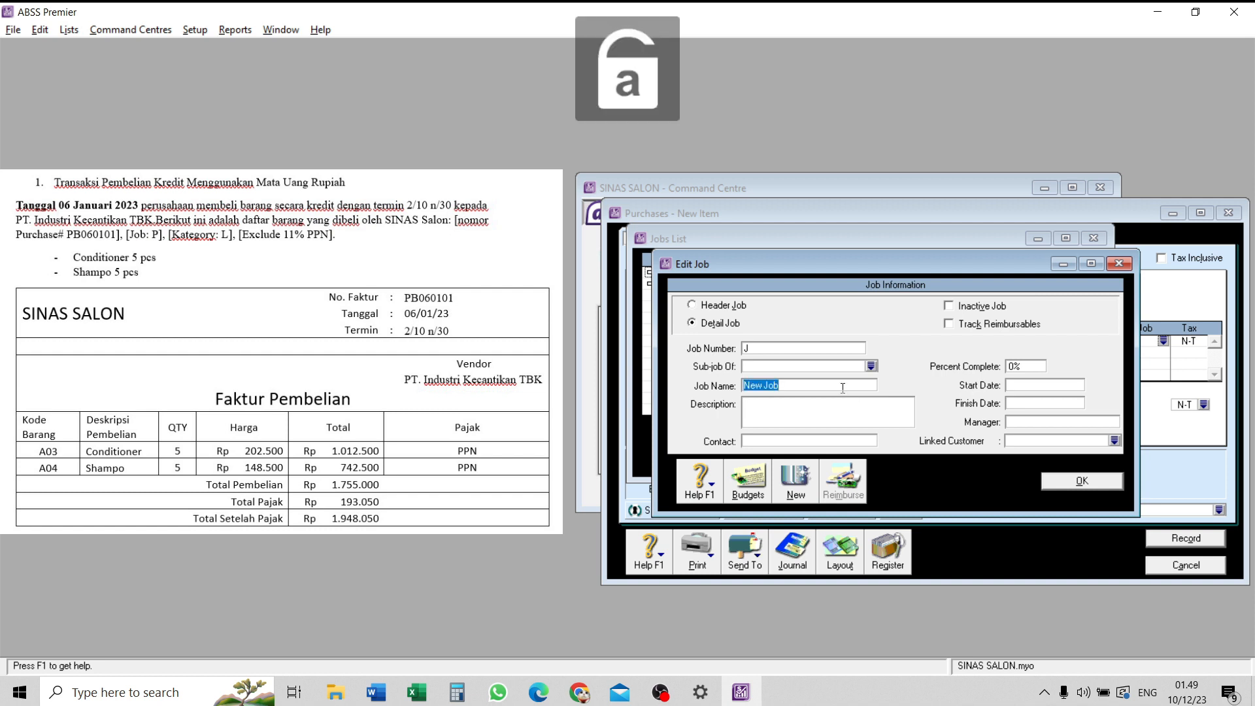
pyautogui.press('capslock')
pyautogui.write('J')
pyautogui.press('capslock')
pyautogui.write('asa')
pyautogui.press('Return')
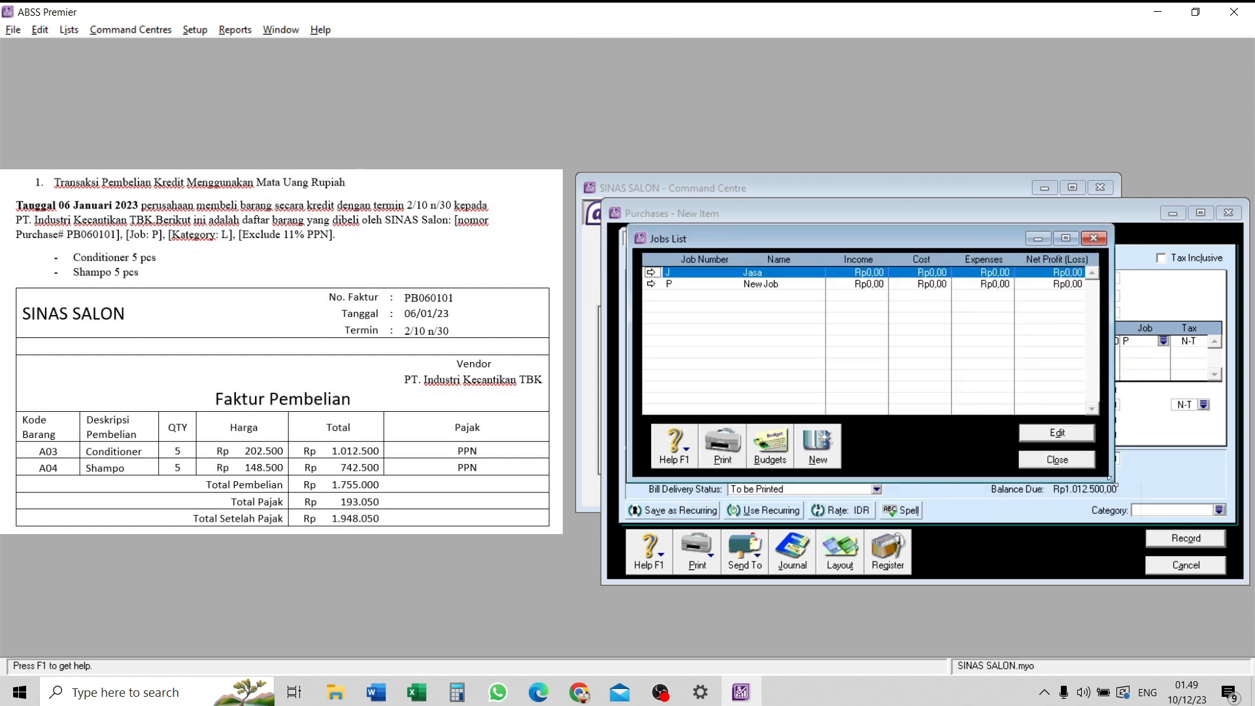
# - Change job P's name to Produk, remove its description and return to the purchase bill
pyautogui.click(651, 284)
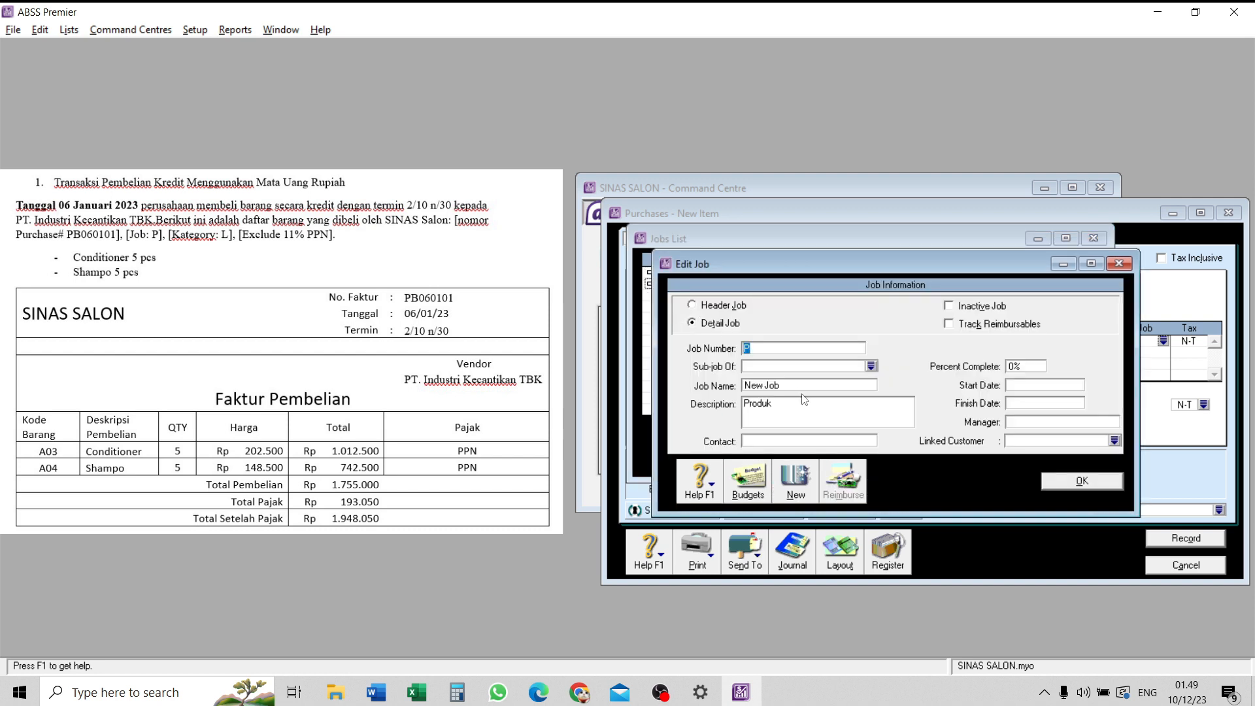
pyautogui.click(801, 385)
pyautogui.press('capslock')
pyautogui.write('P')
pyautogui.press('capslock')
pyautogui.write('rodyk')
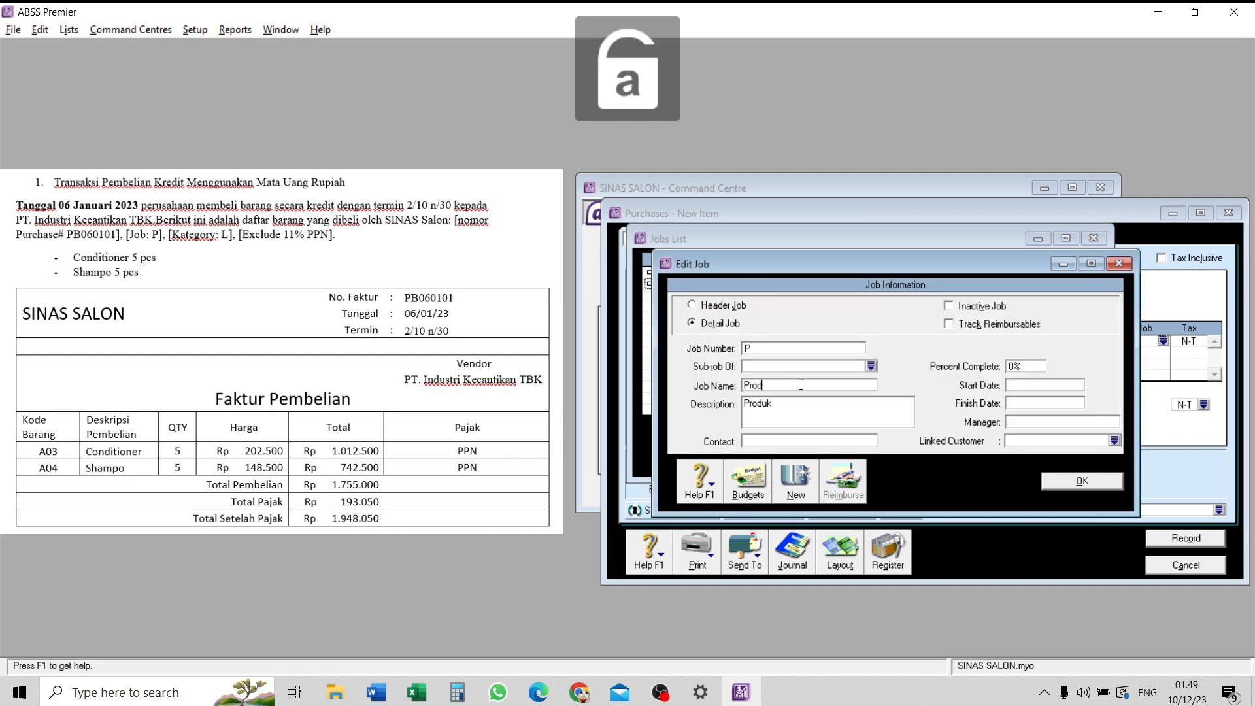
pyautogui.press('BackSpace')
pyautogui.press('BackSpace')
pyautogui.write('uk')
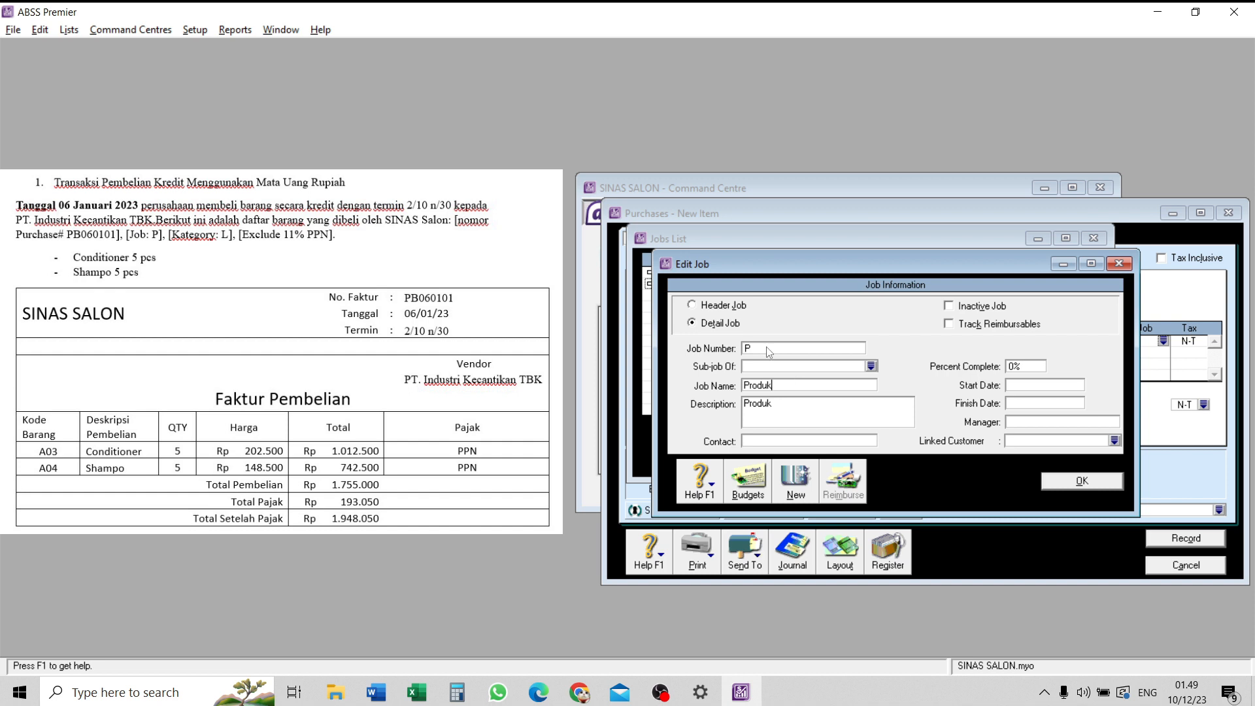
pyautogui.click(808, 410)
pyautogui.press('BackSpace')
pyautogui.click(1082, 483)
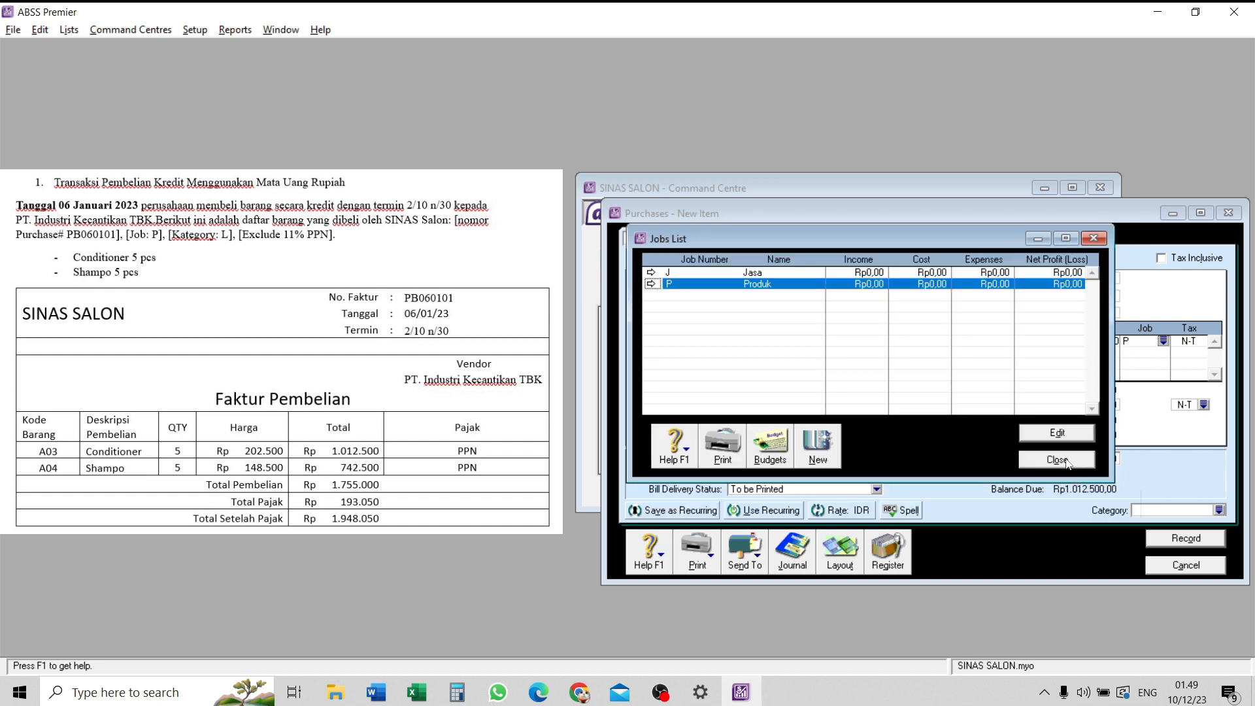
pyautogui.click(1065, 461)
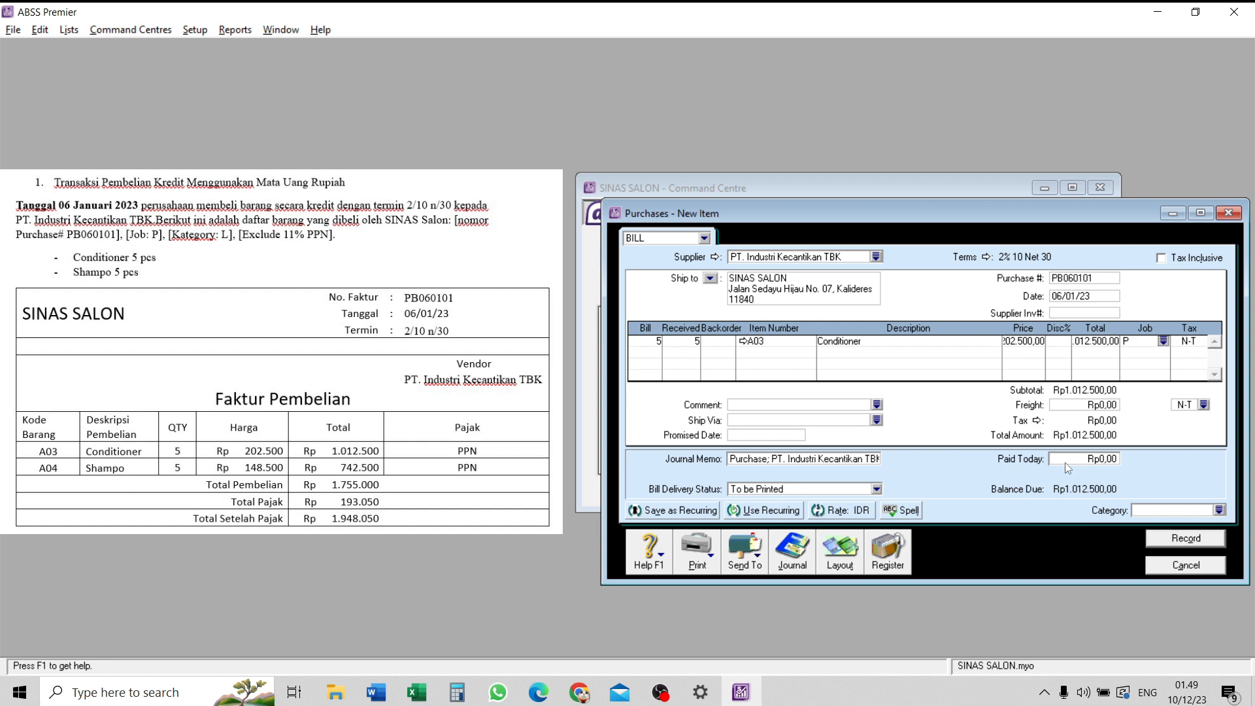
# - Confirm job P on the Conditioner line and set its tax code to the 11% PPN
pyautogui.click(1163, 340)
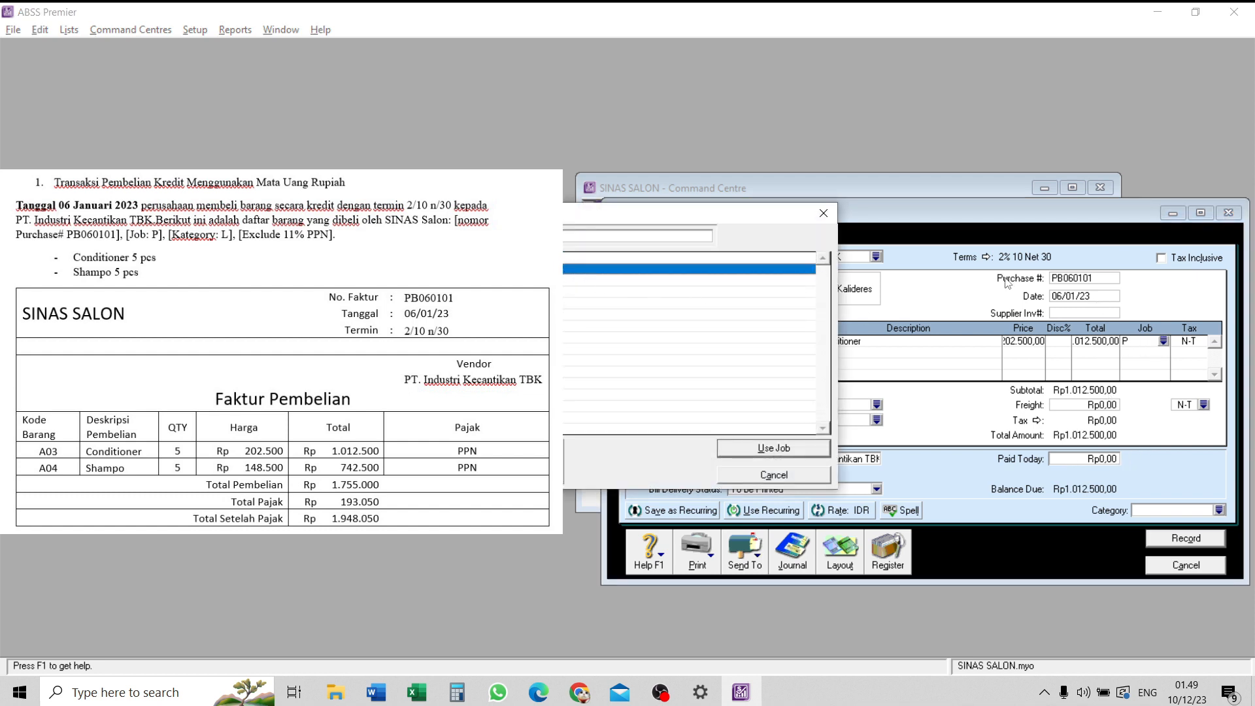
pyautogui.click(798, 449)
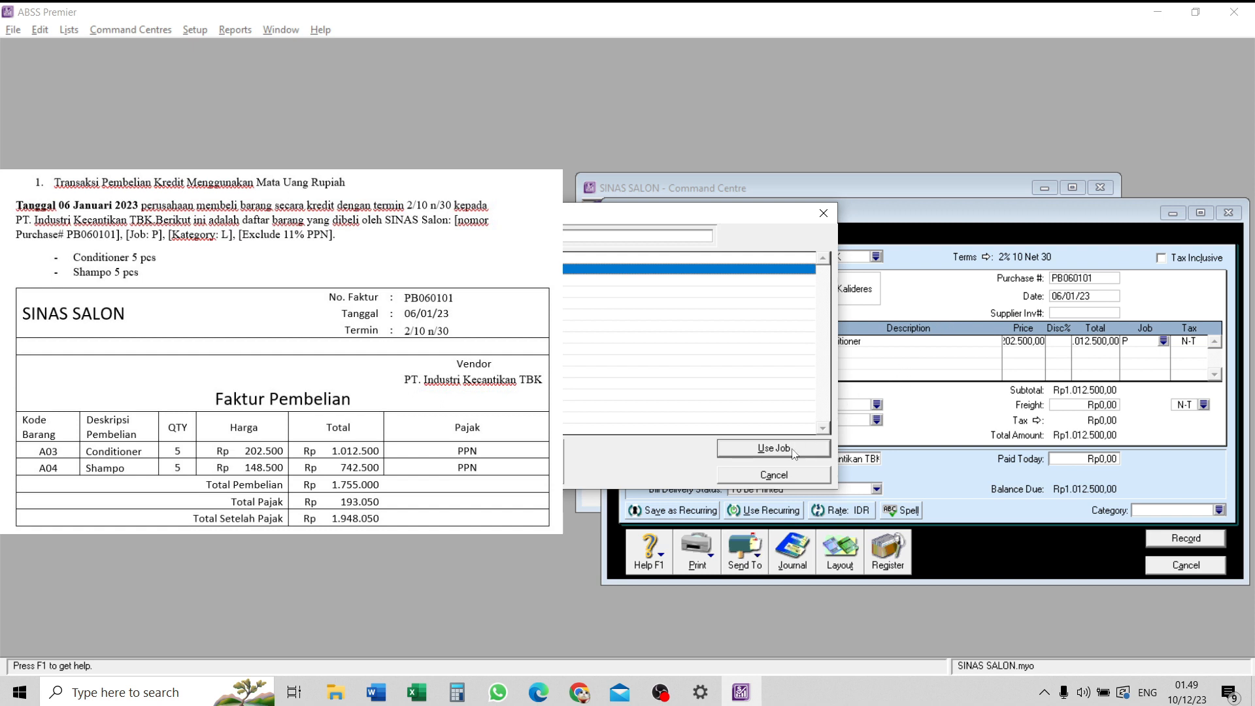
pyautogui.click(1203, 341)
pyautogui.click(1202, 340)
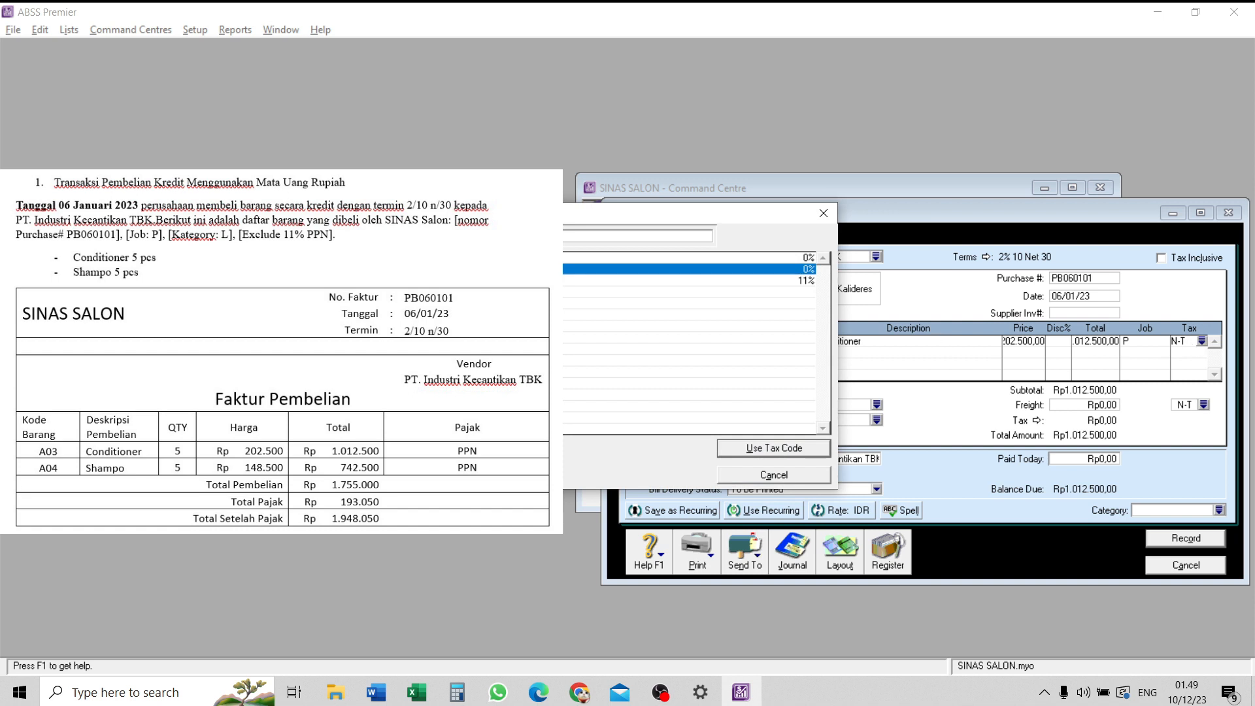
pyautogui.click(510, 280)
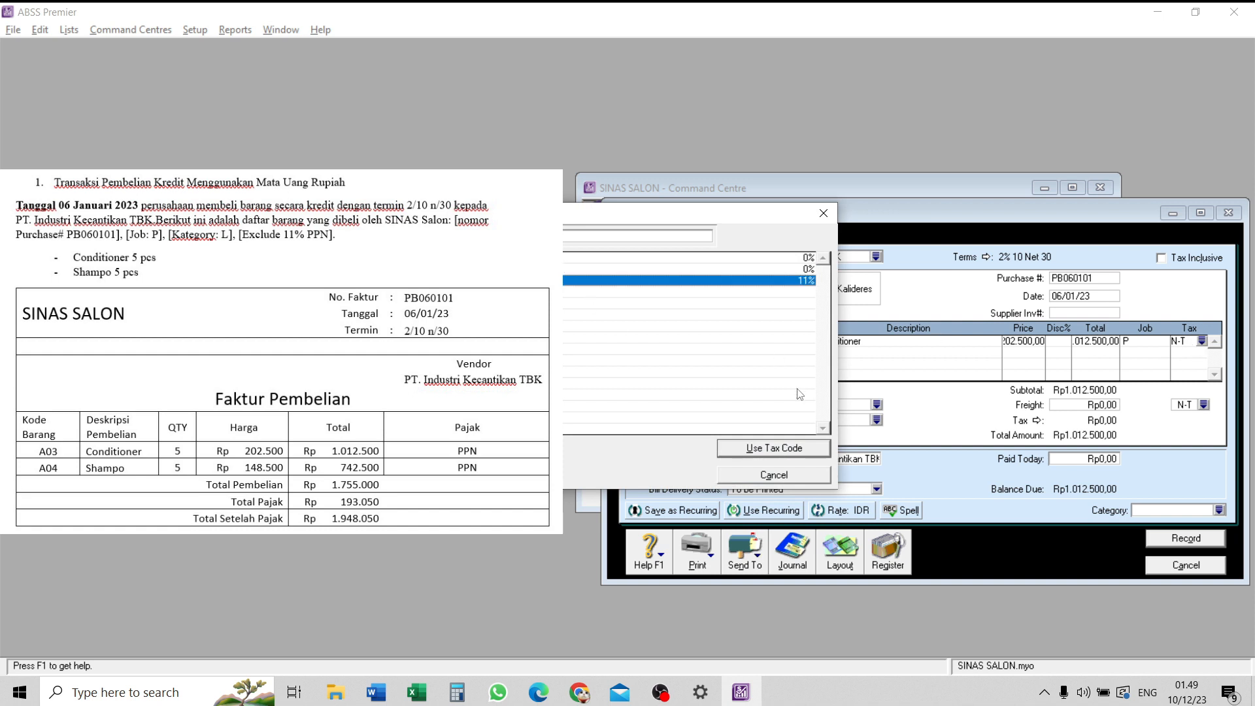
pyautogui.click(823, 447)
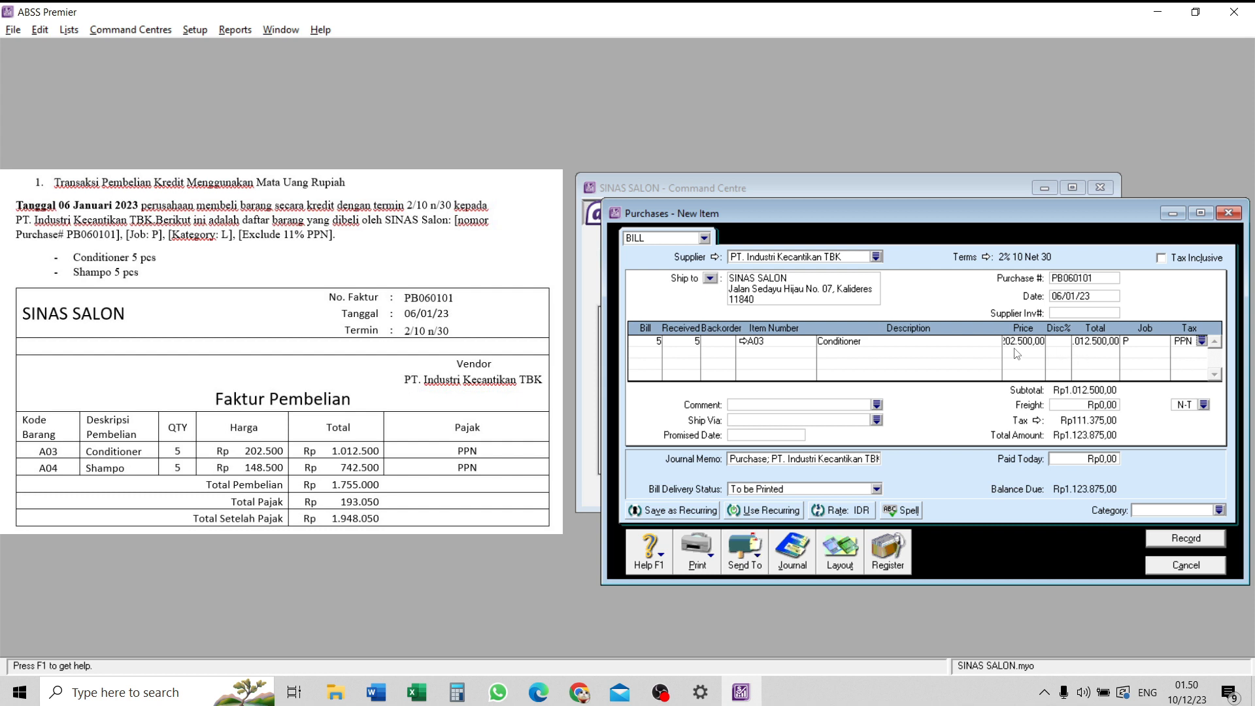
# - Add a bill line for 5 received units of item A04 (Shampo) at a price of Rp148.500
pyautogui.press('Tab')
pyautogui.write('5')
pyautogui.press('Tab')
pyautogui.press('Tab')
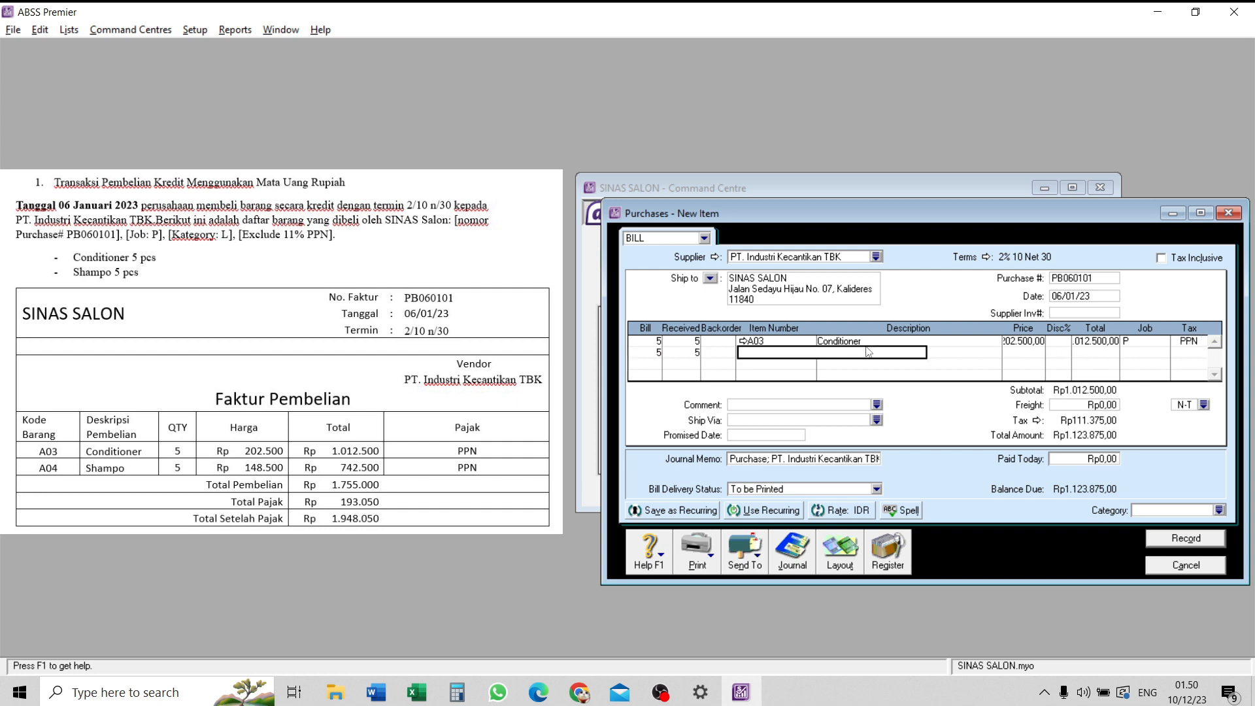
pyautogui.write('a04')
pyautogui.press('Tab')
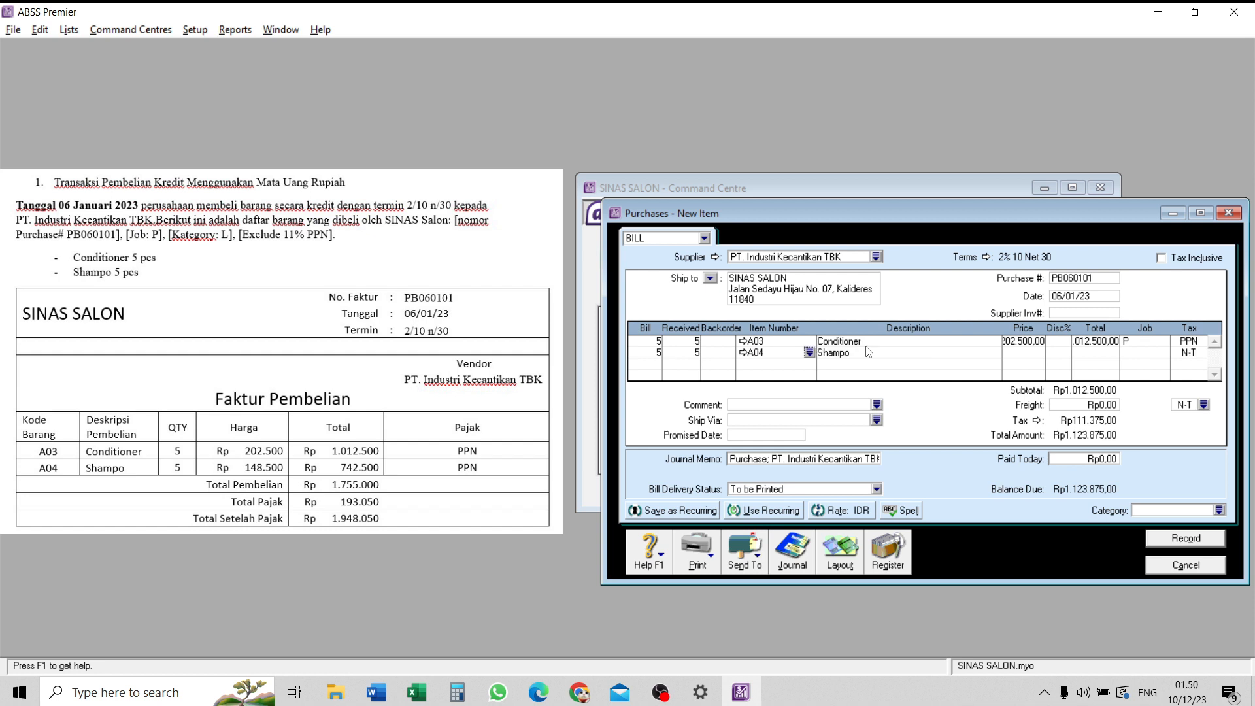
pyautogui.press('Tab')
pyautogui.write('148500')
pyautogui.press('Tab')
pyautogui.press('Tab')
pyautogui.press('Tab')
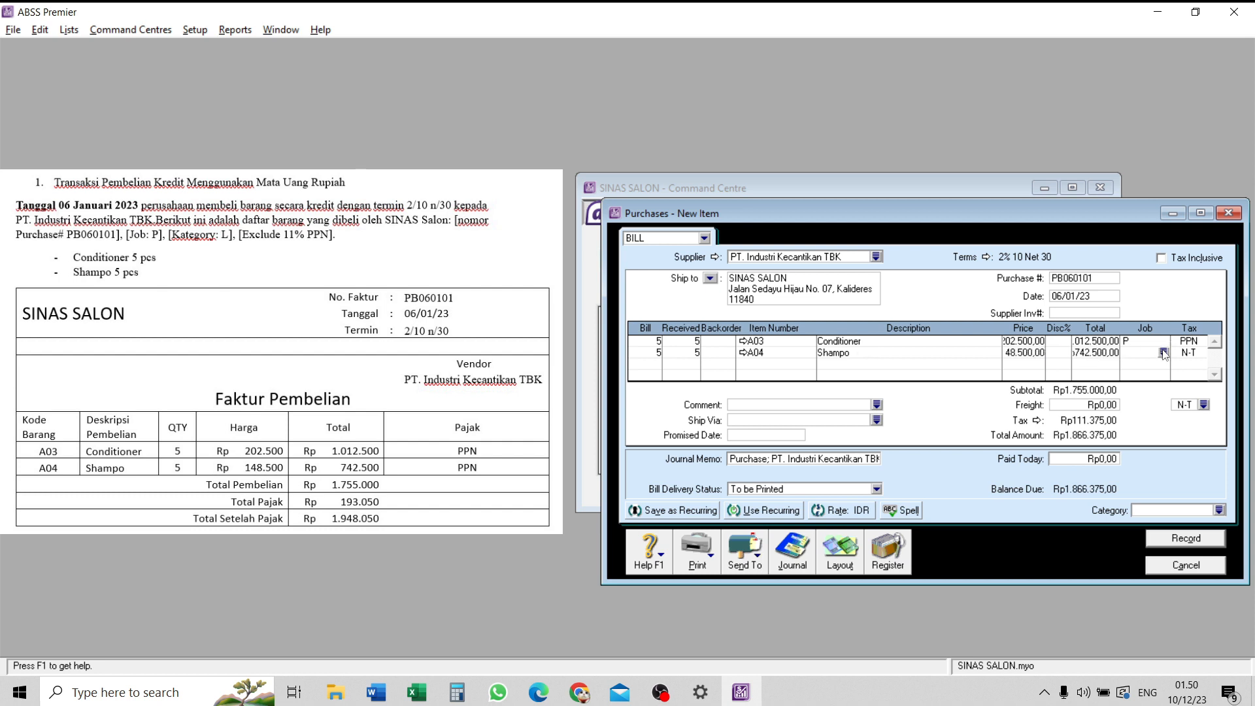
# - Assign job P and the 11% PPN tax code to the Shampo line
pyautogui.click(1164, 353)
pyautogui.click(756, 456)
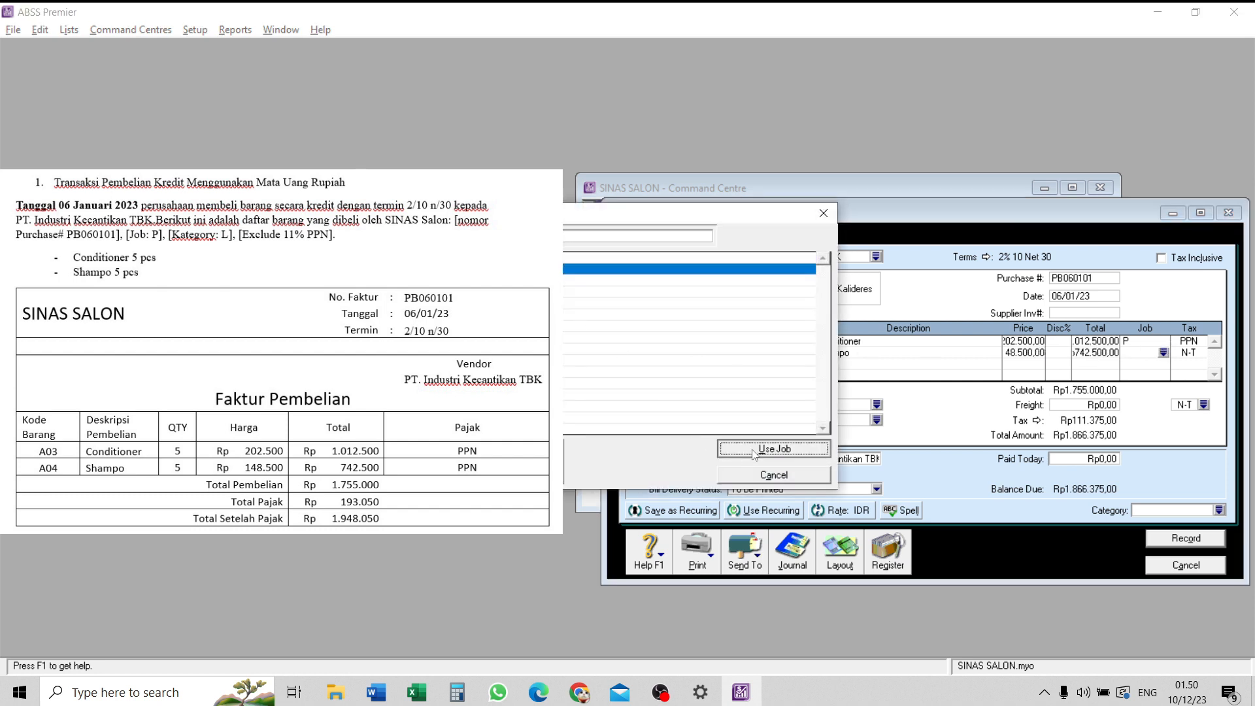
pyautogui.press('Tab')
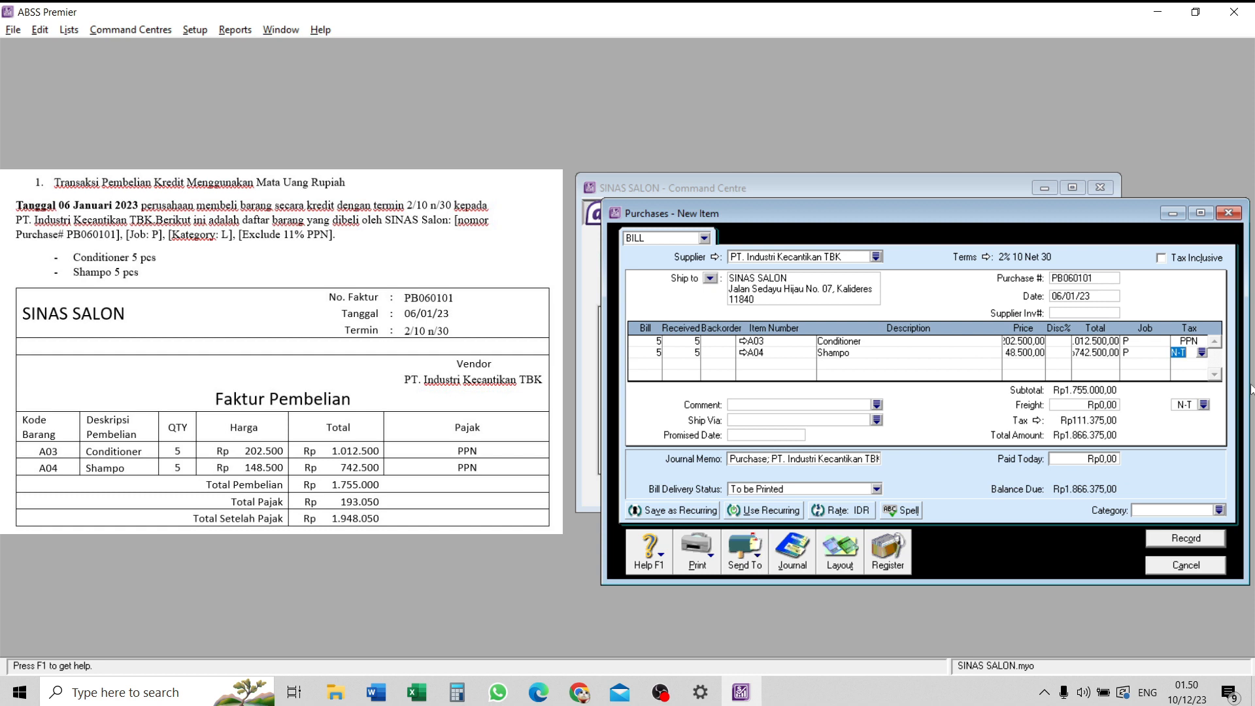
pyautogui.click(1202, 352)
pyautogui.press('Down')
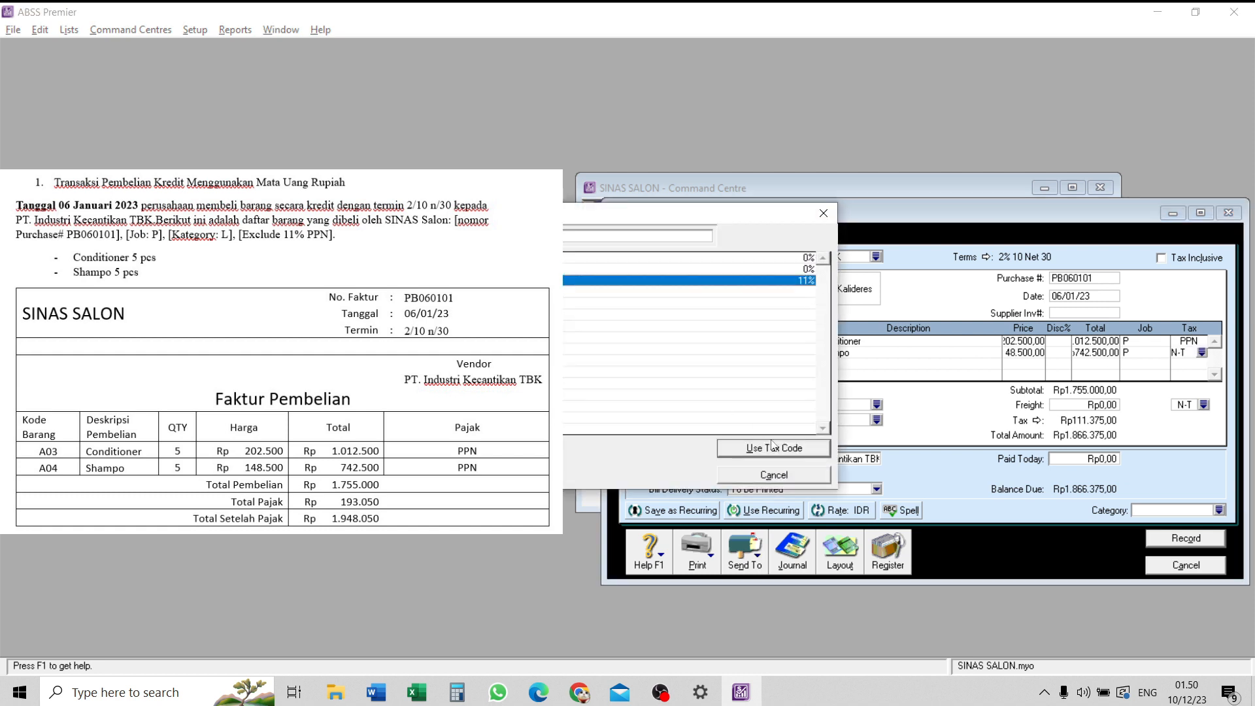
pyautogui.click(774, 448)
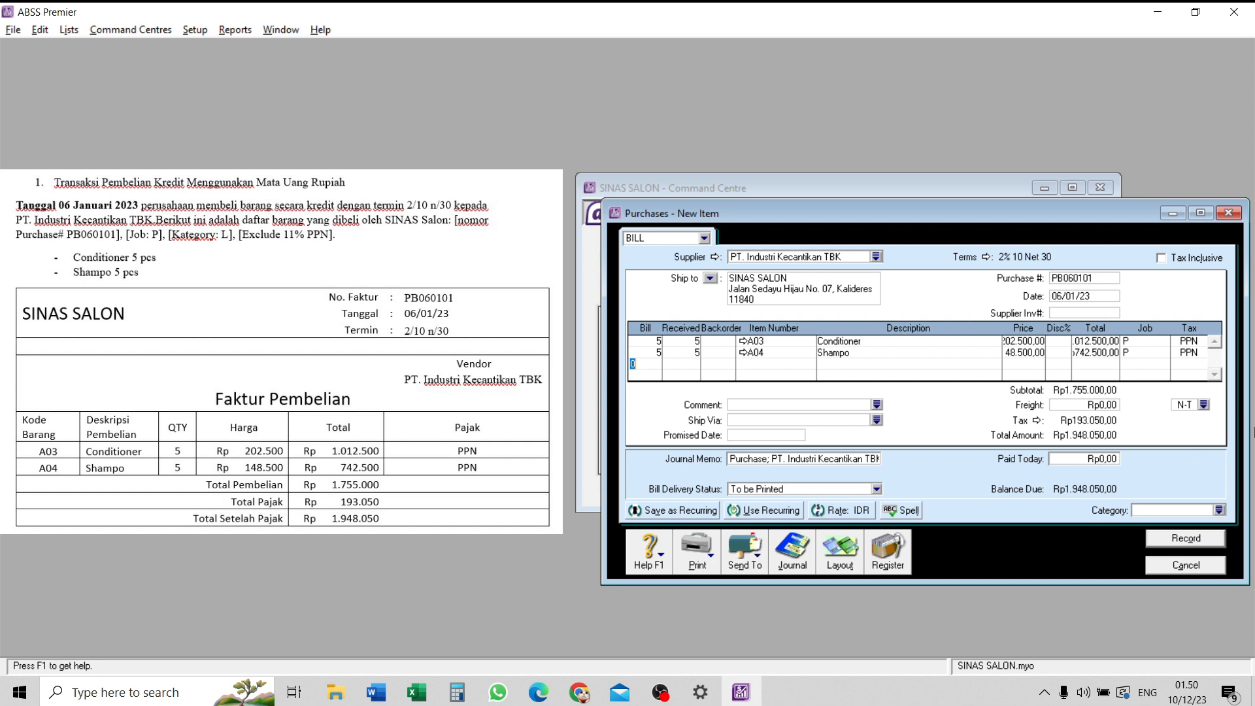
# - Set the bill's category to L (Local), record the purchase and close the purchase entry form
pyautogui.click(1220, 509)
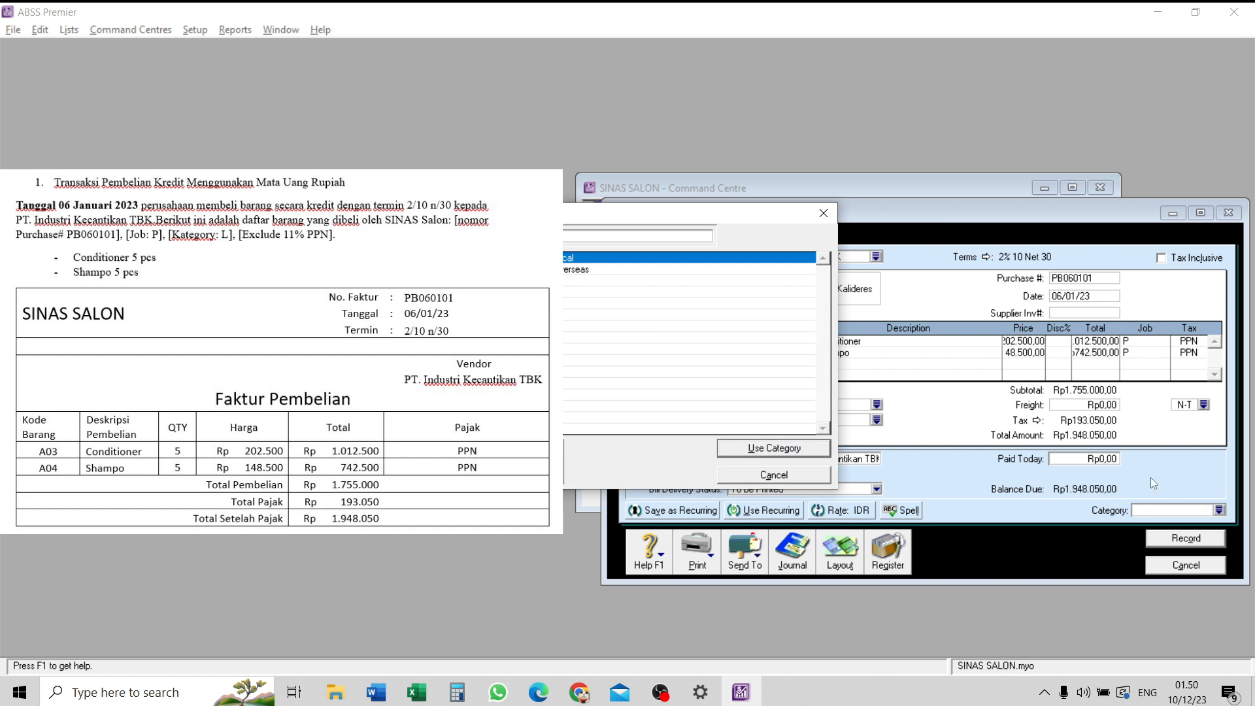
pyautogui.click(793, 451)
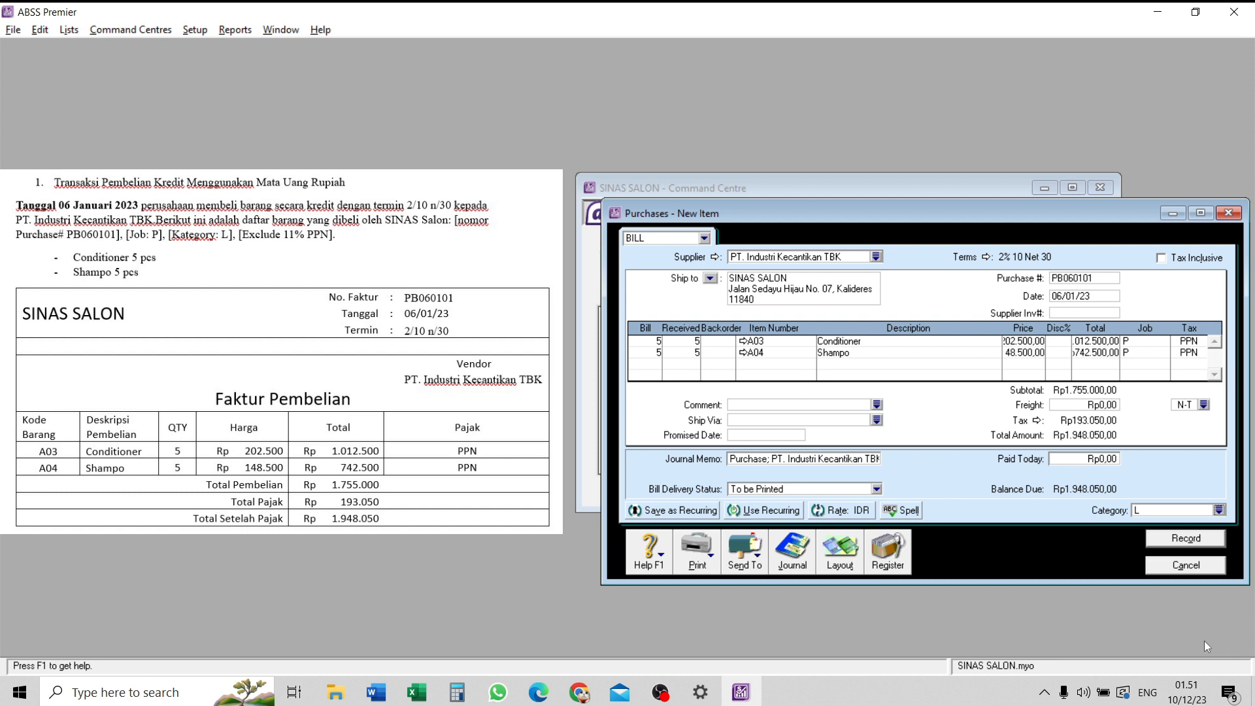
pyautogui.click(1191, 540)
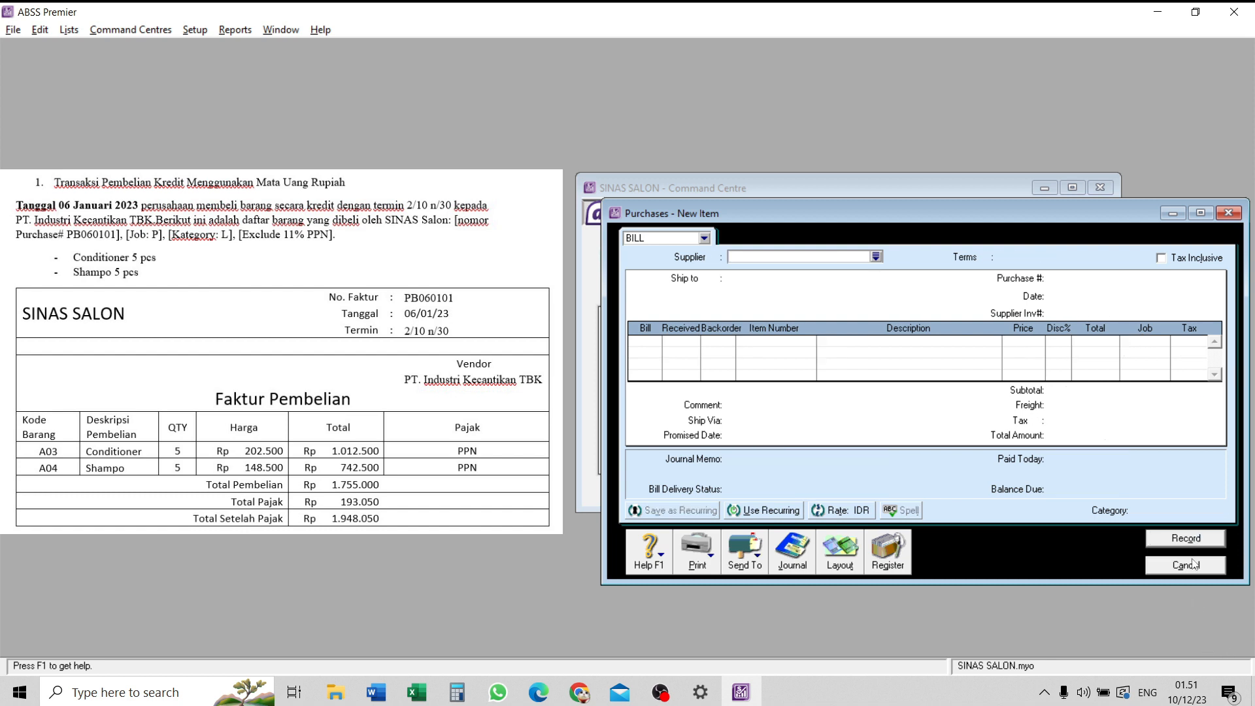
pyautogui.click(1185, 565)
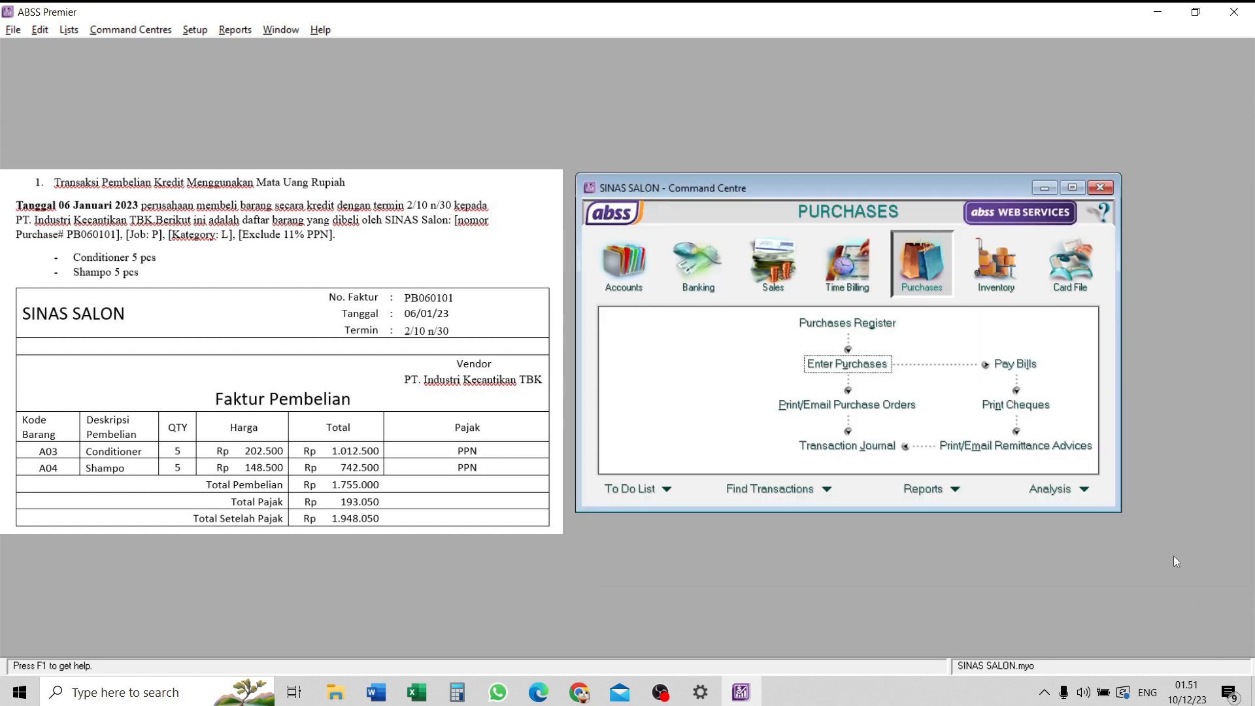
# - Review the purchases in the Transaction Journal dated 01/01/23 to 31/01/23, then close the journal
pyautogui.click(864, 447)
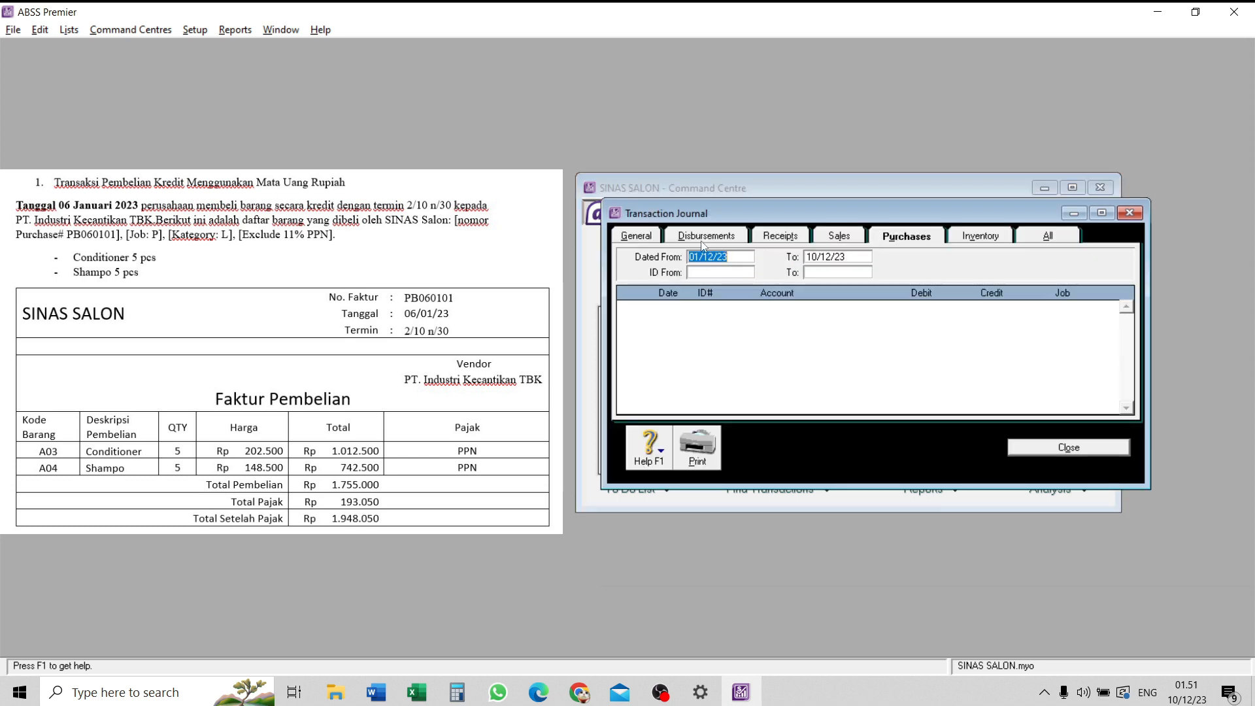
pyautogui.click(709, 257)
pyautogui.doubleClick(711, 257)
pyautogui.write('01')
pyautogui.press('Tab')
pyautogui.moveTo(832, 257); pyautogui.dragTo(799, 259)
pyautogui.write('0131')
pyautogui.press('Tab')
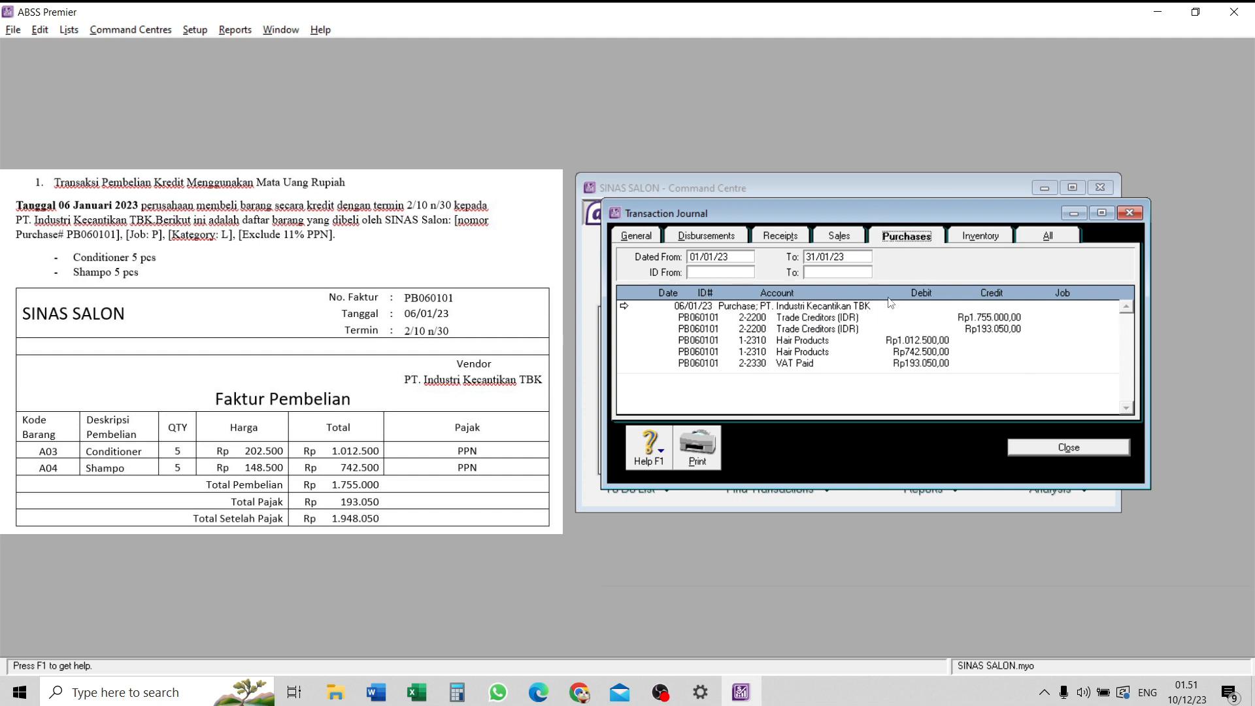
pyautogui.click(1054, 449)
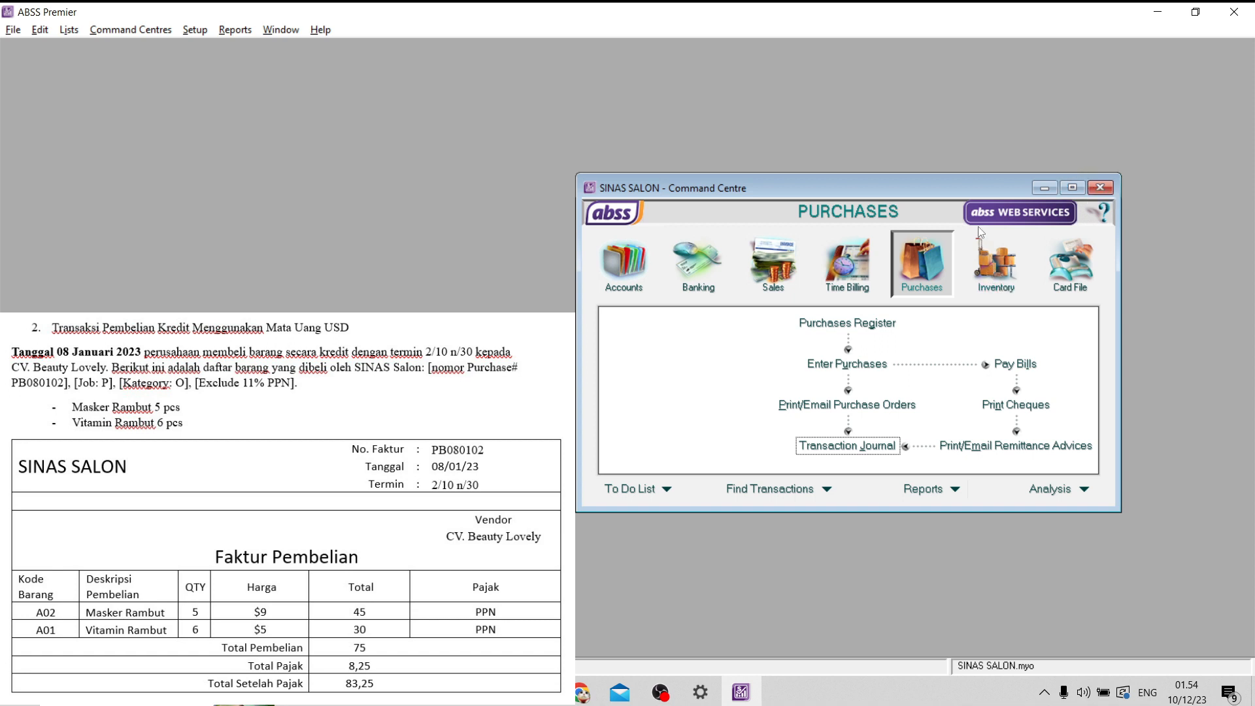
# - Start a new purchase bill for the supplier CV. Beauty Lovely
pyautogui.click(846, 370)
pyautogui.click(876, 257)
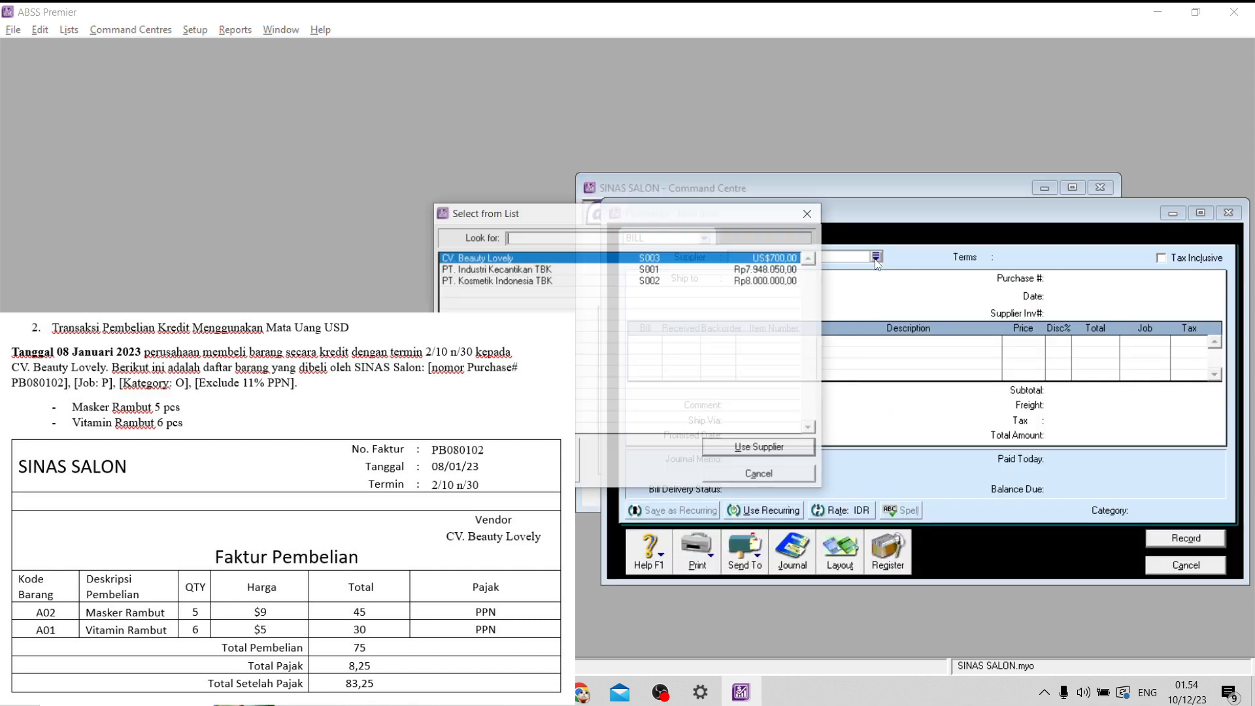
pyautogui.click(763, 451)
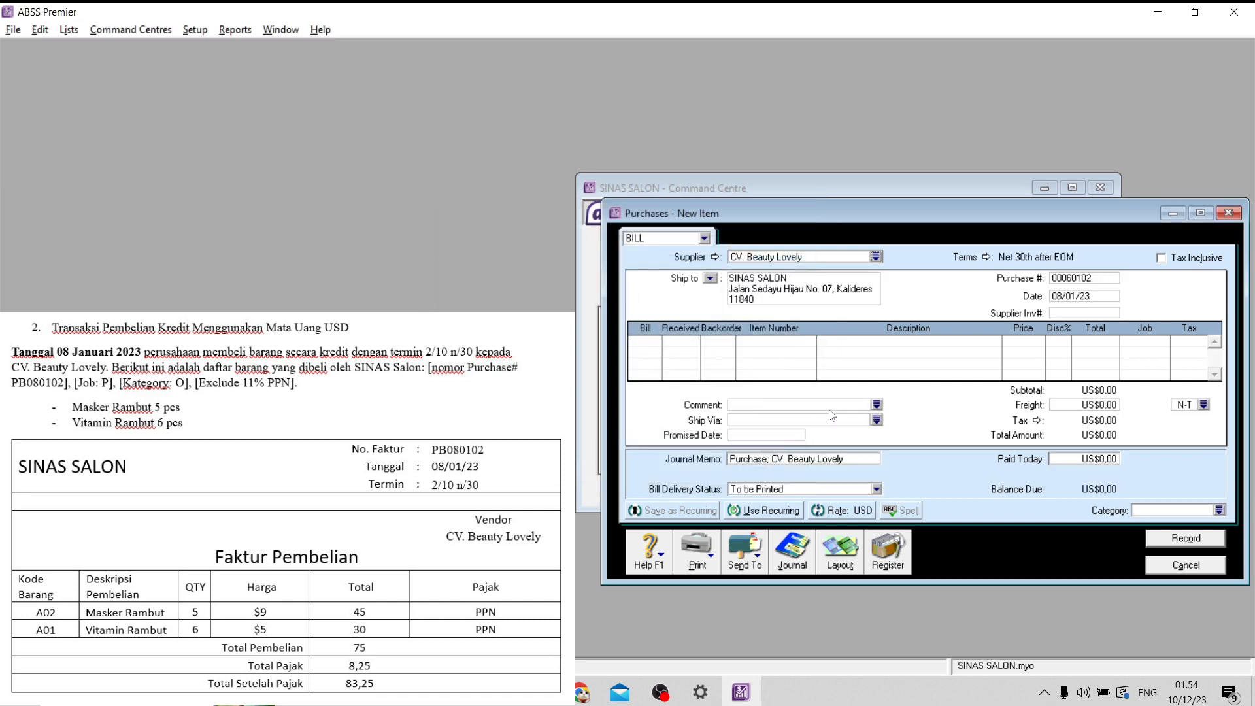
# - Set the bill's credit terms to In a Given # of Days, with 10 discount days, 30 balance due days and 2% early-payment discount
pyautogui.click(987, 258)
pyautogui.click(706, 243)
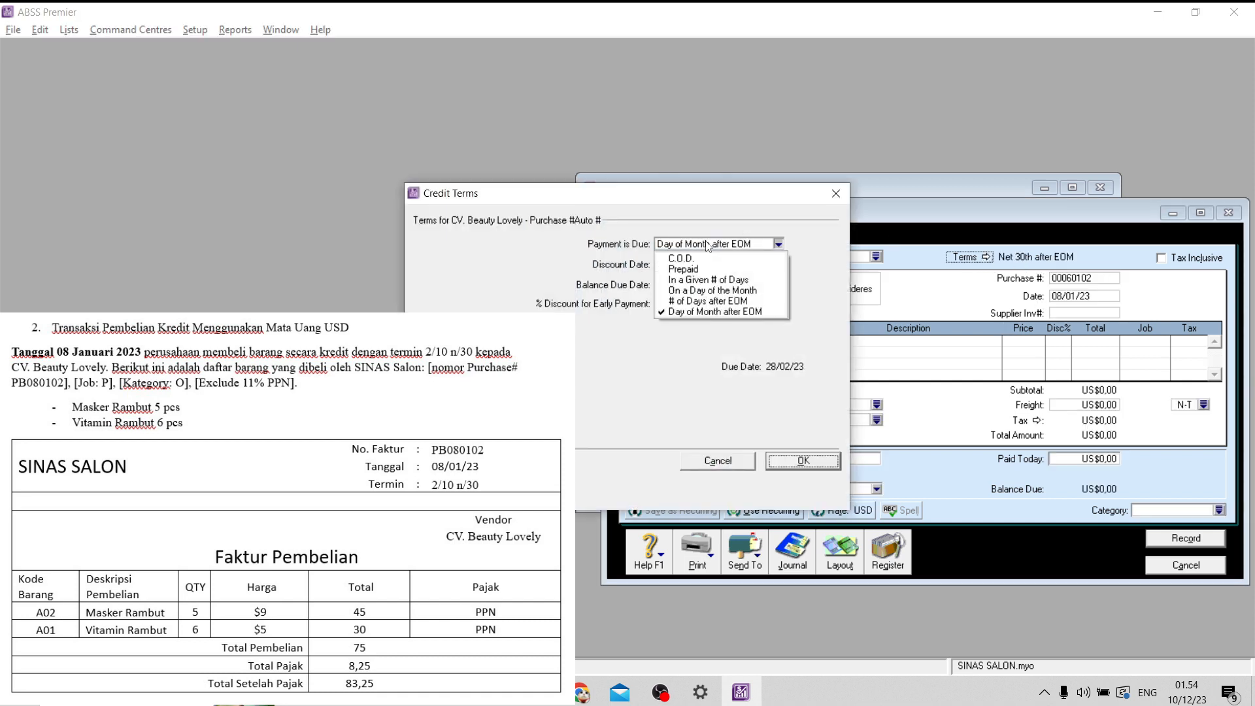
pyautogui.click(709, 278)
pyautogui.write('1')
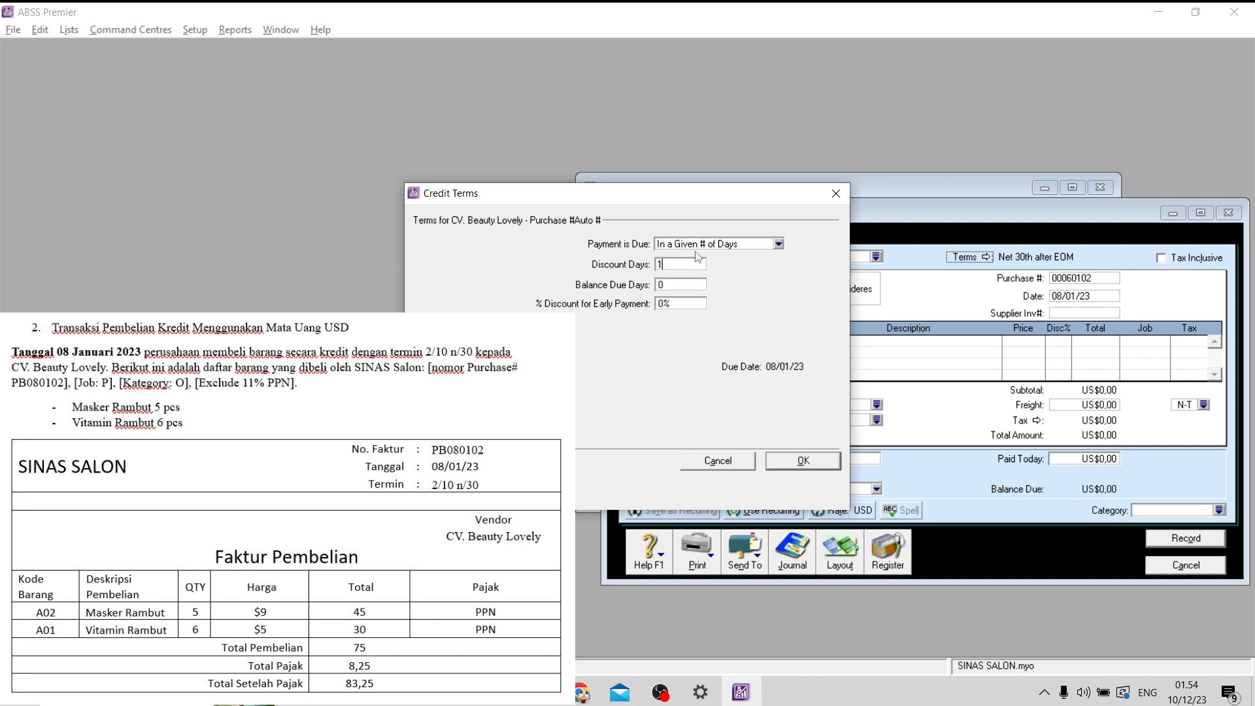
pyautogui.write('0')
pyautogui.click(694, 287)
pyautogui.write('30')
pyautogui.click(696, 304)
pyautogui.write('2')
pyautogui.click(804, 464)
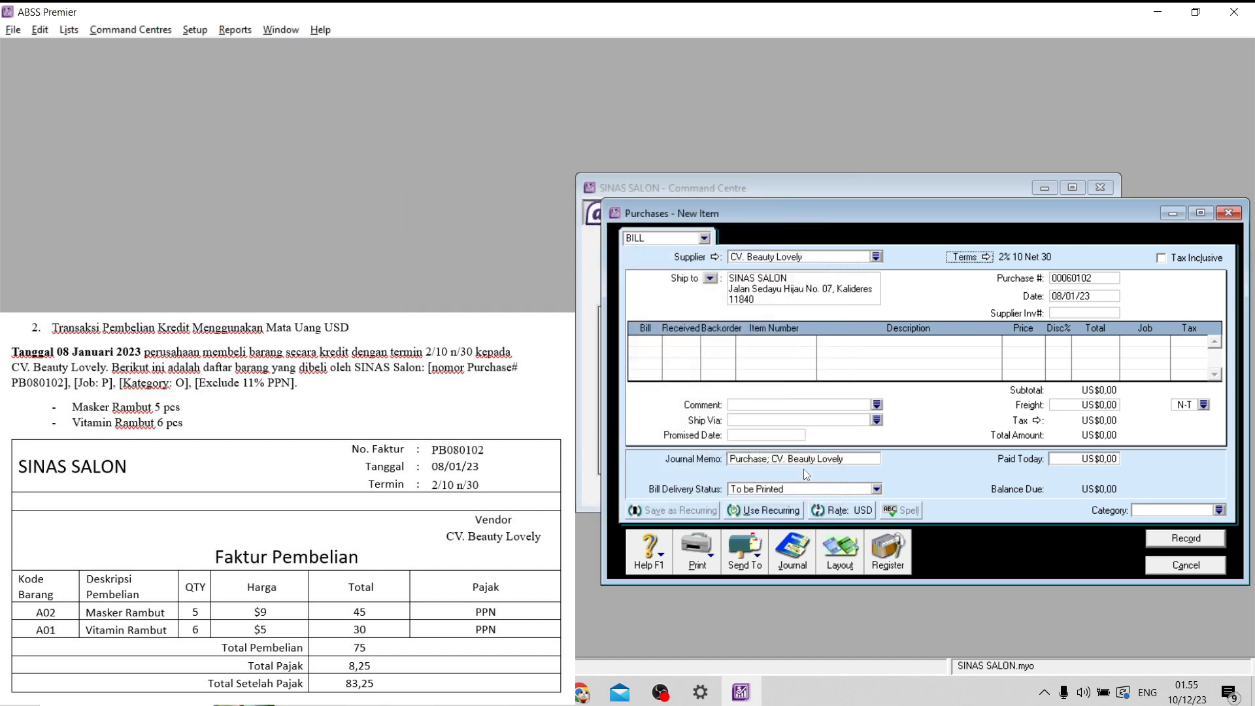
# - Set the purchase number of the CV. Beauty Lovely bill to PB080102
pyautogui.click(1086, 280)
pyautogui.press('capslock')
pyautogui.press('capslock')
pyautogui.write('P')
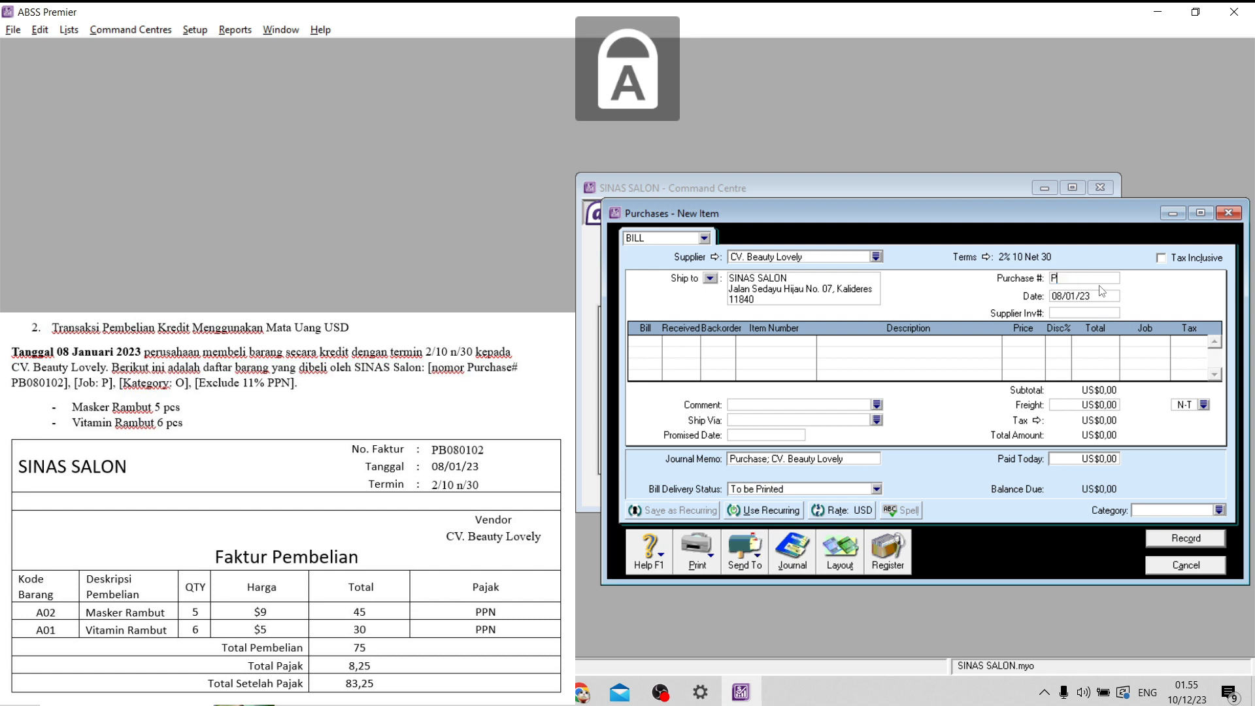
pyautogui.write('B0801')
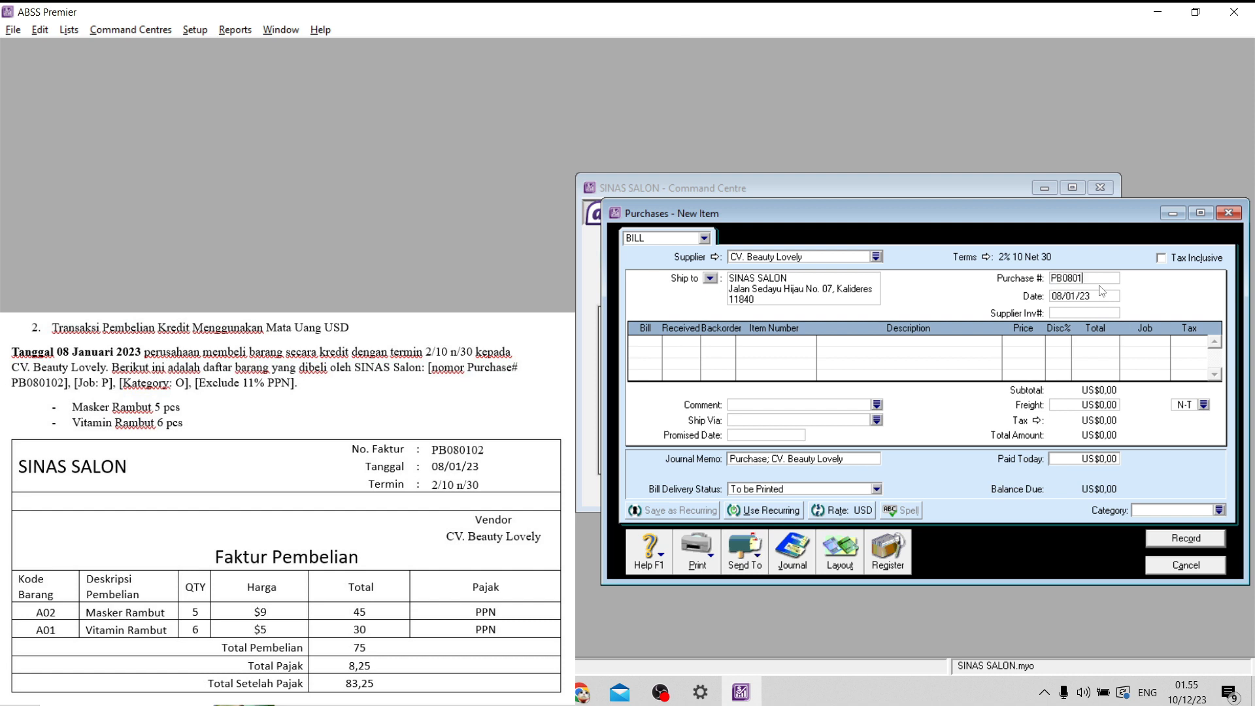
pyautogui.write('02')
pyautogui.press('Tab')
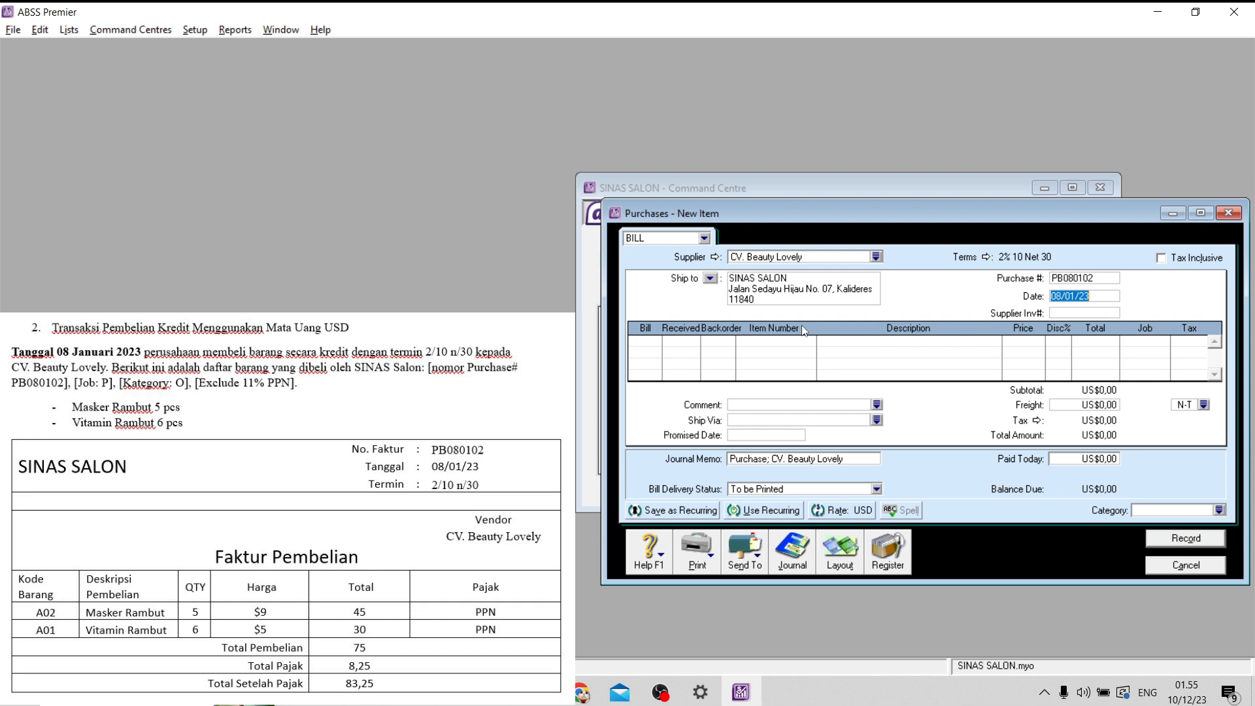
# - Add a bill line for 5 received units of item A02 (Masker Rambut) at a price of US$9
pyautogui.click(655, 343)
pyautogui.press('Tab')
pyautogui.write('A0')
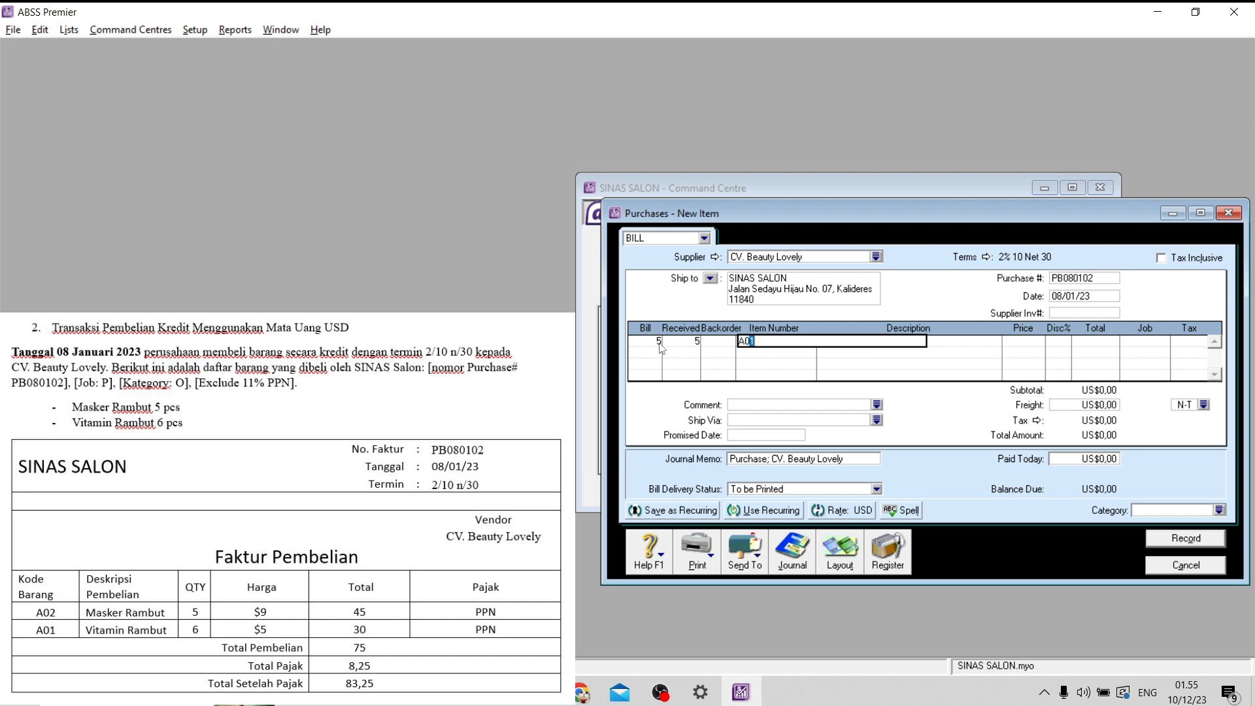
pyautogui.write('2')
pyautogui.press('Tab')
pyautogui.press('Tab')
pyautogui.press('Tab')
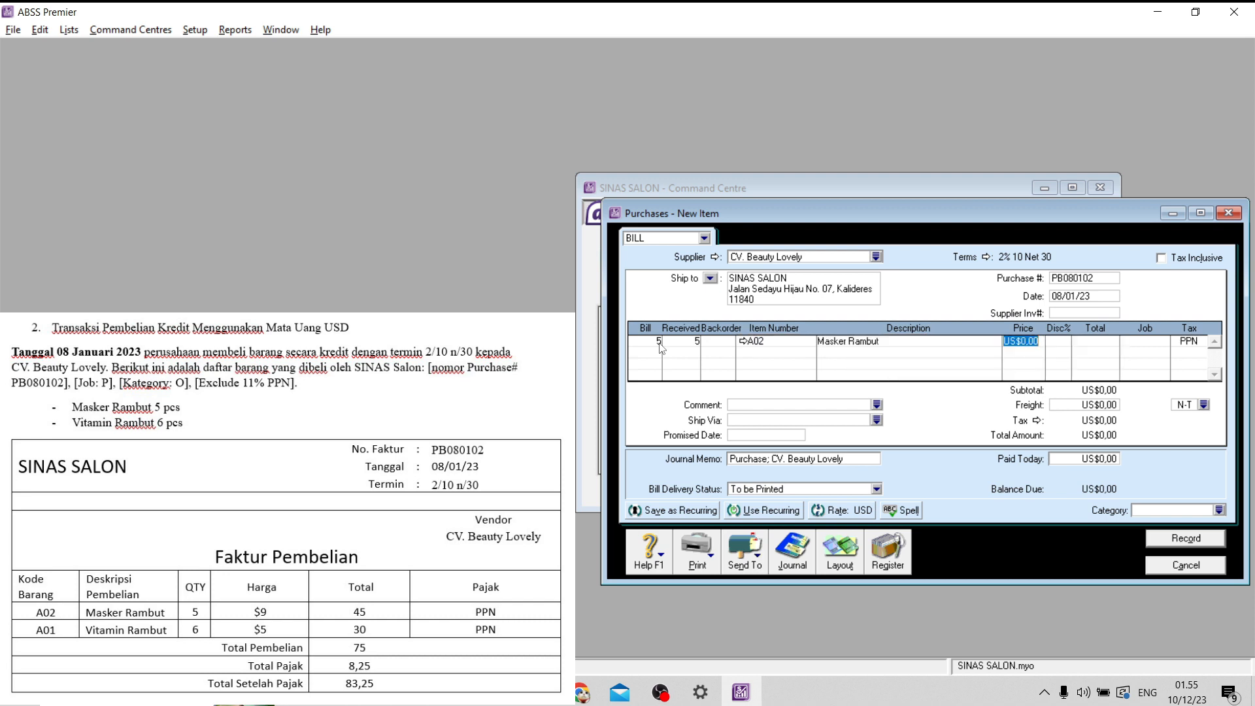
pyautogui.write('9')
pyautogui.press('Tab')
pyautogui.press('Tab')
pyautogui.press('Tab')
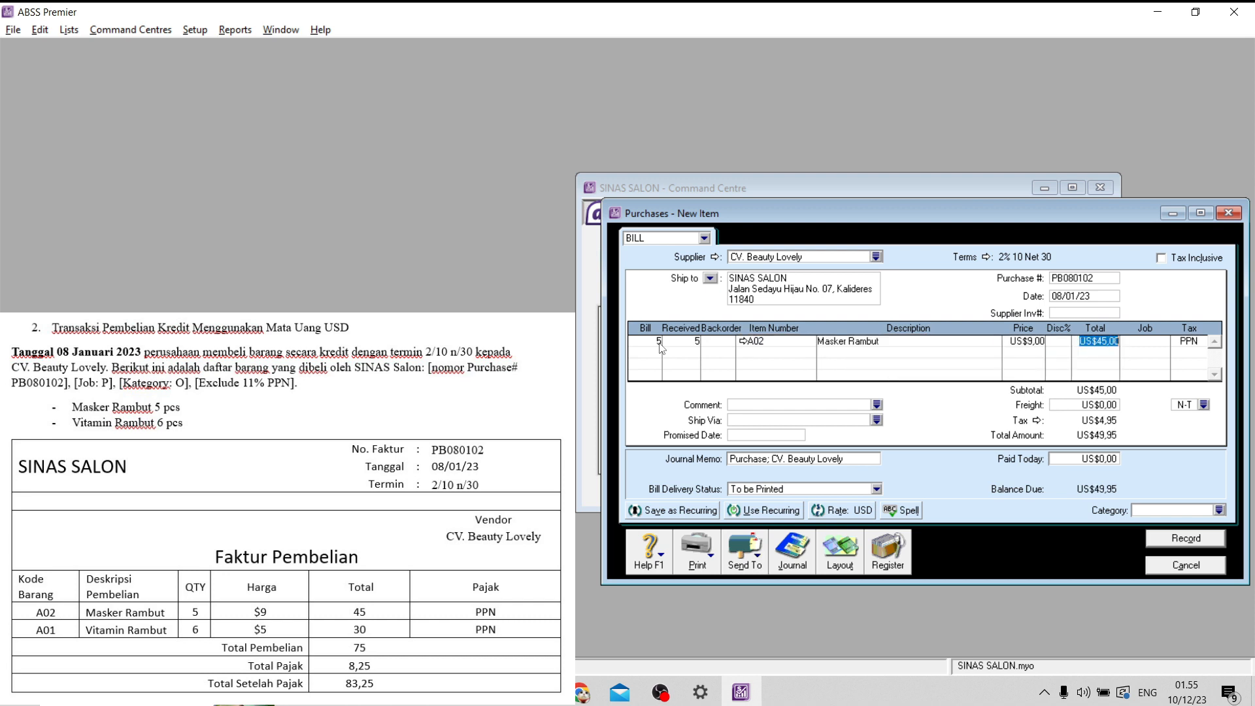
# - Assign job P to the Masker Rambut line and keep its PPN tax code
pyautogui.click(1165, 341)
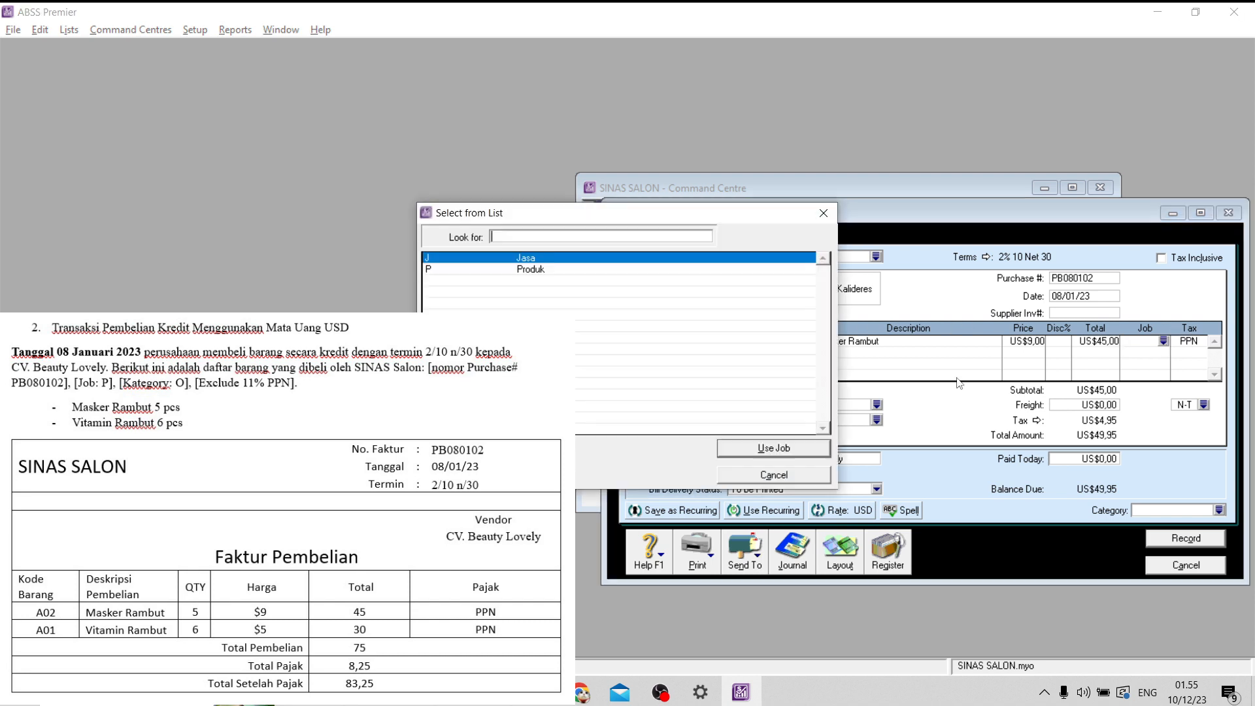
pyautogui.write('P')
pyautogui.click(737, 448)
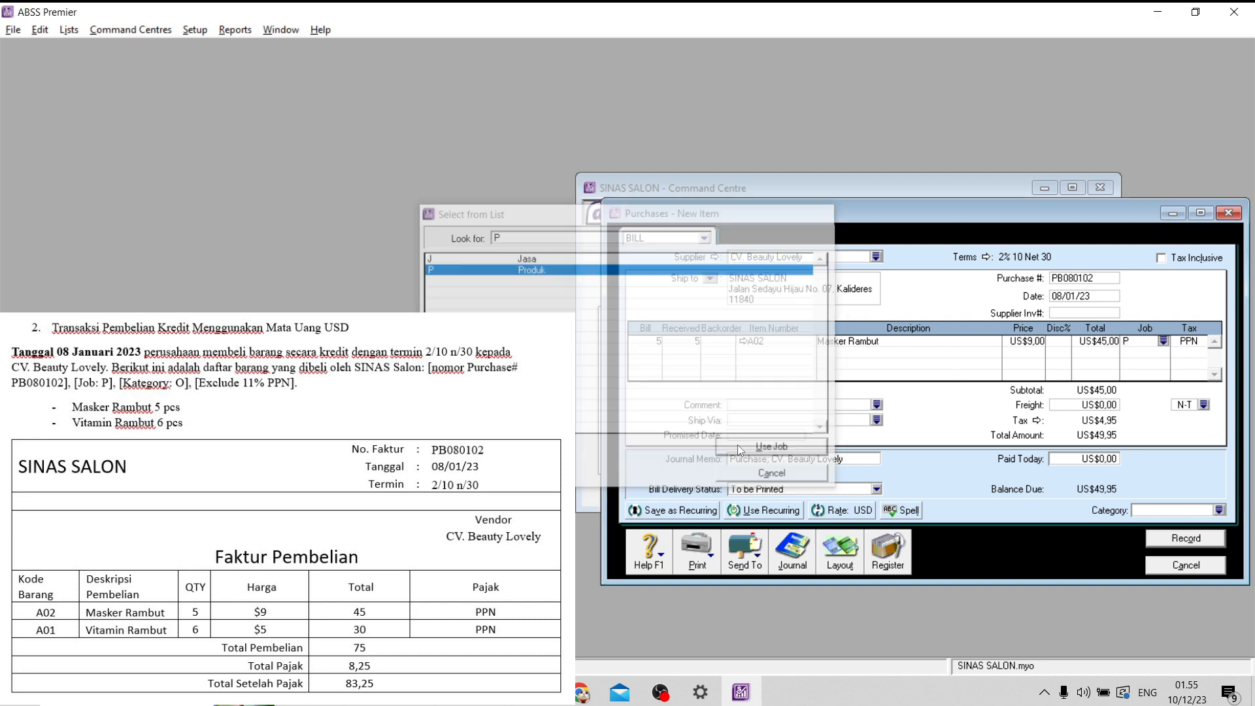
pyautogui.press('Tab')
# - Add a bill line for 6 received units of item A01 (Vitamin Rambut) at a price of US$5
pyautogui.press('Tab')
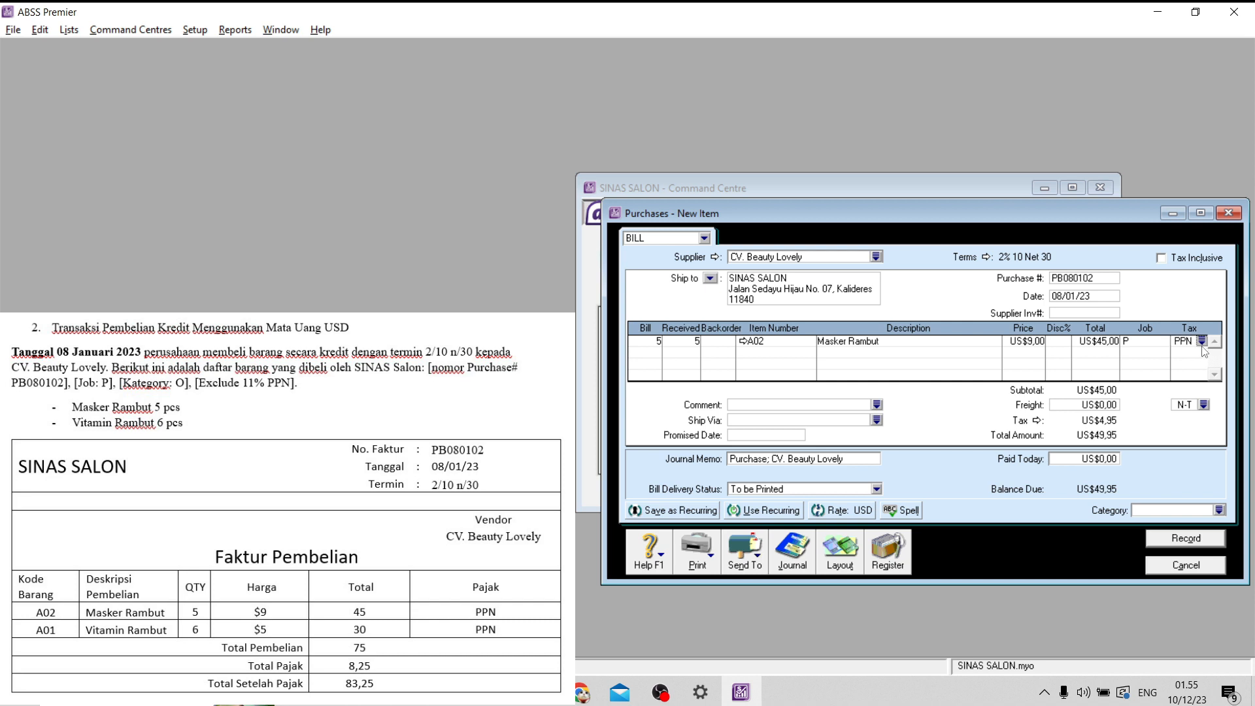
pyautogui.write('6')
pyautogui.press('Tab')
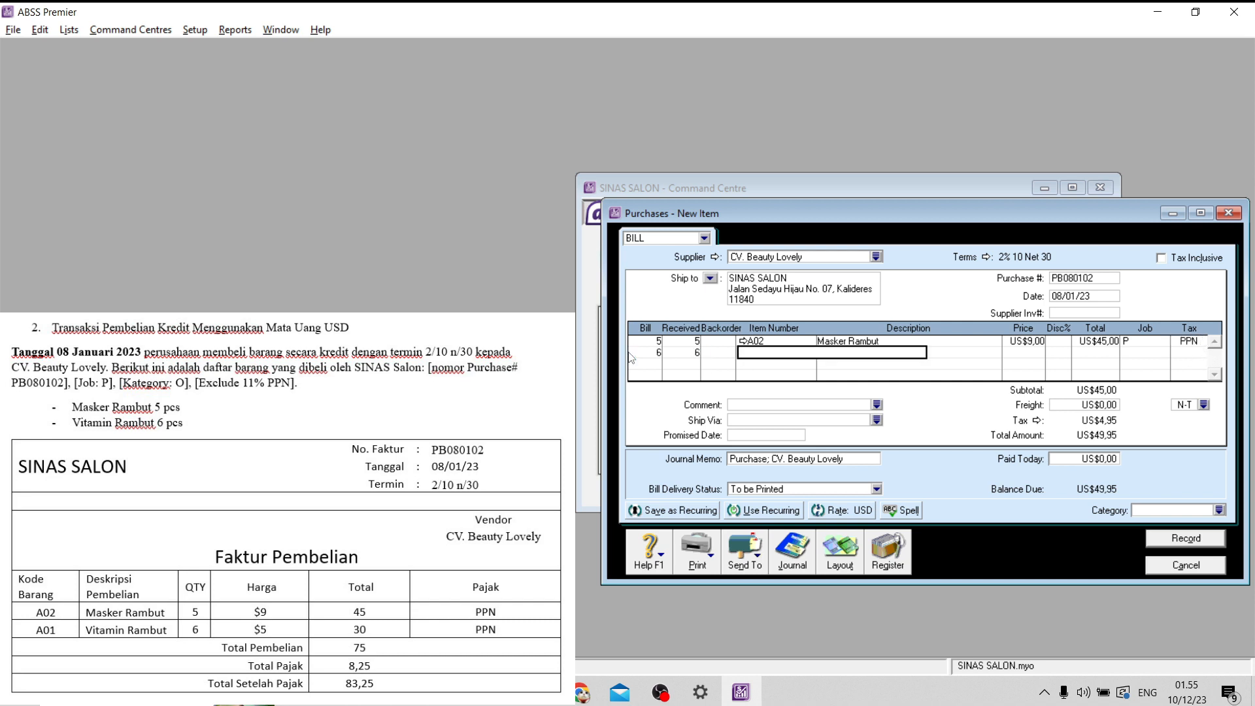
pyautogui.write('A01')
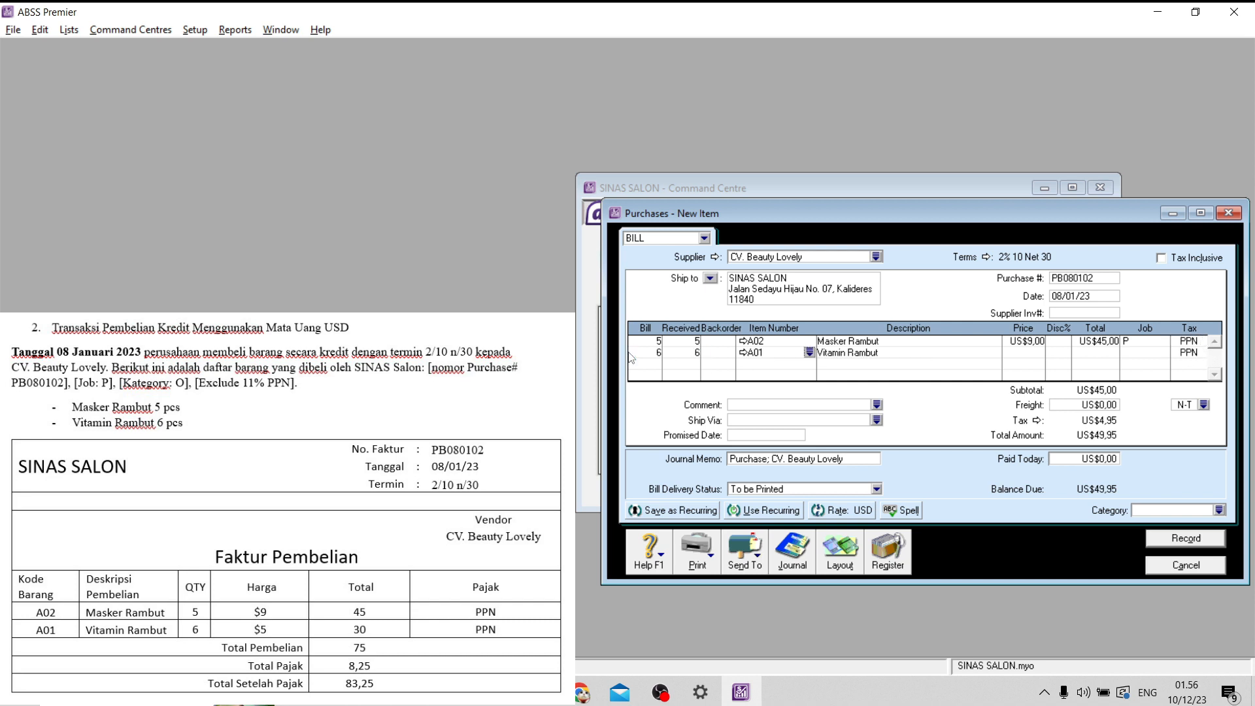
pyautogui.press('Tab')
pyautogui.press('Tab')
pyautogui.press('Tab')
pyautogui.press('Tab')
pyautogui.press('Tab')
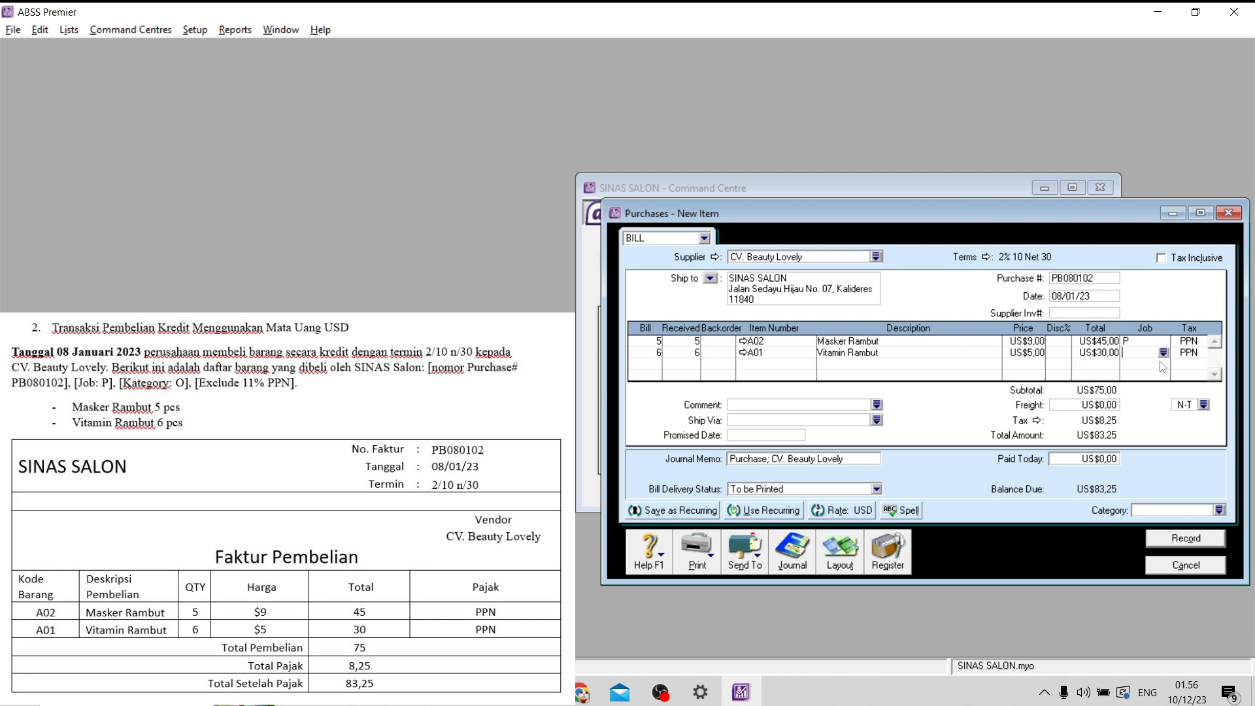
# - Assign job P to the Vitamin Rambut line and keep its PPN tax code
pyautogui.click(1163, 353)
pyautogui.click(513, 269)
pyautogui.click(749, 449)
pyautogui.press('Tab')
# - Assign category O (Overseas) to the CV. Beauty Lovely bill, record it and leave purchase entry
pyautogui.click(1219, 511)
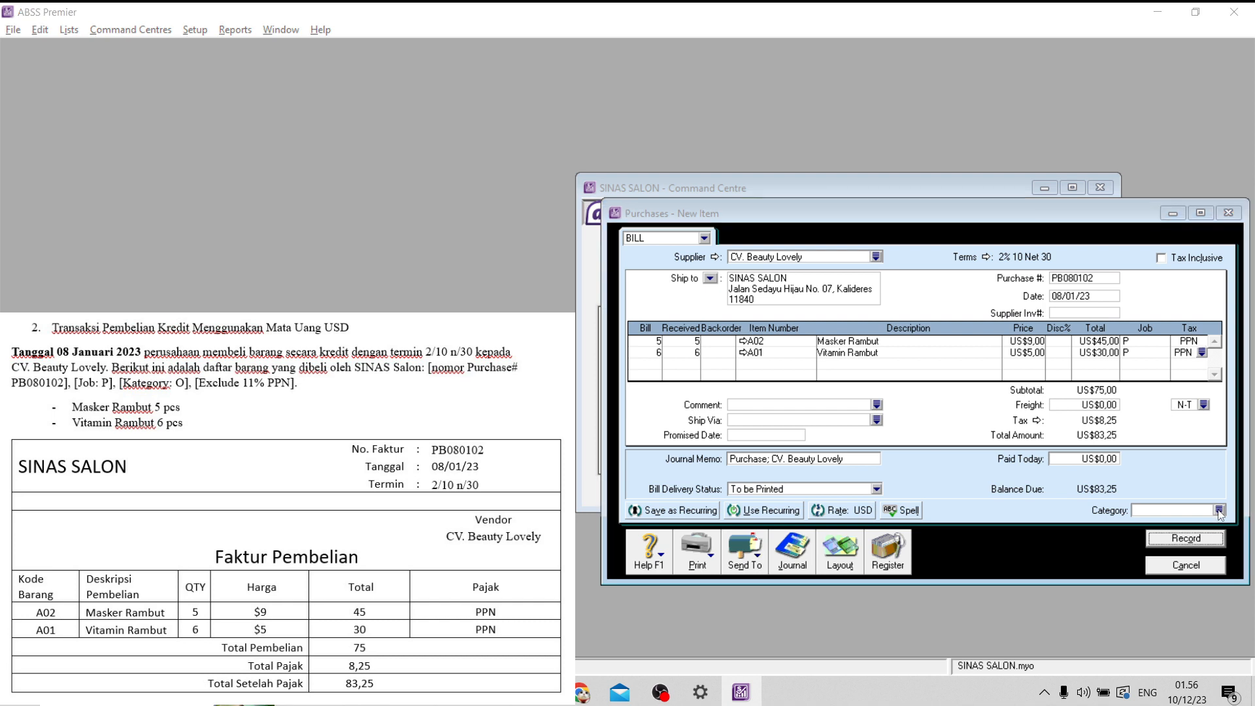
pyautogui.click(587, 271)
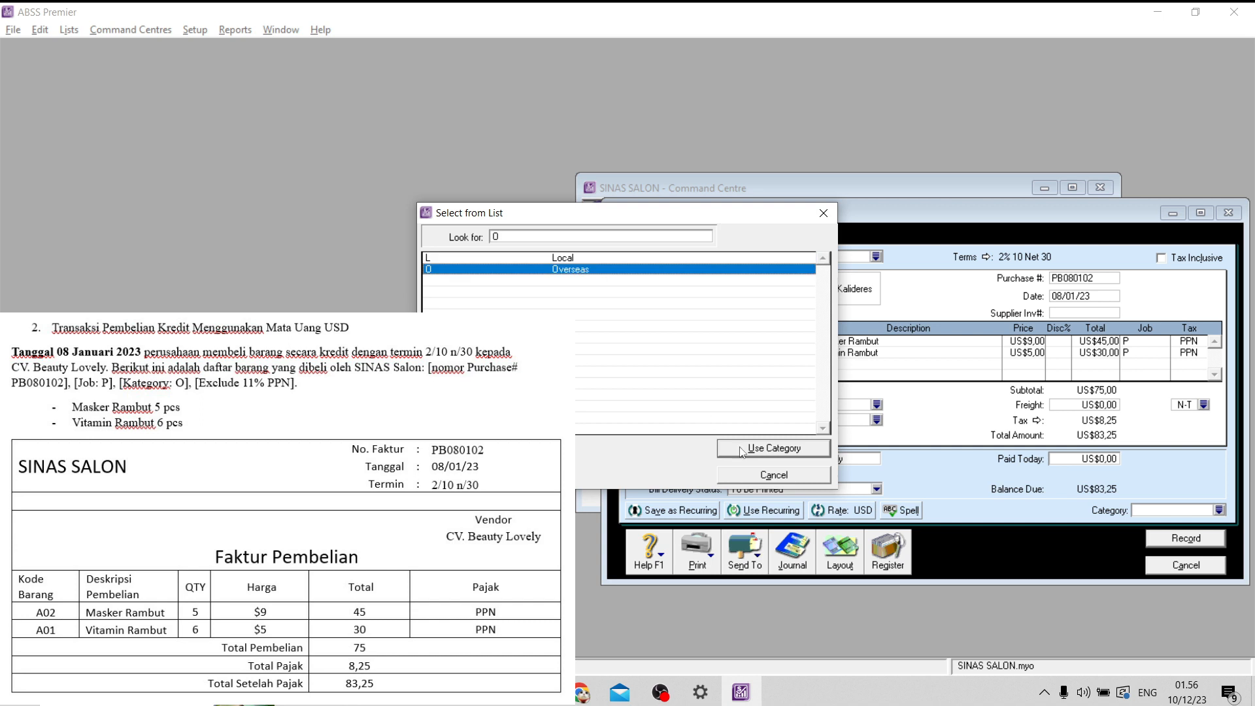
pyautogui.click(743, 452)
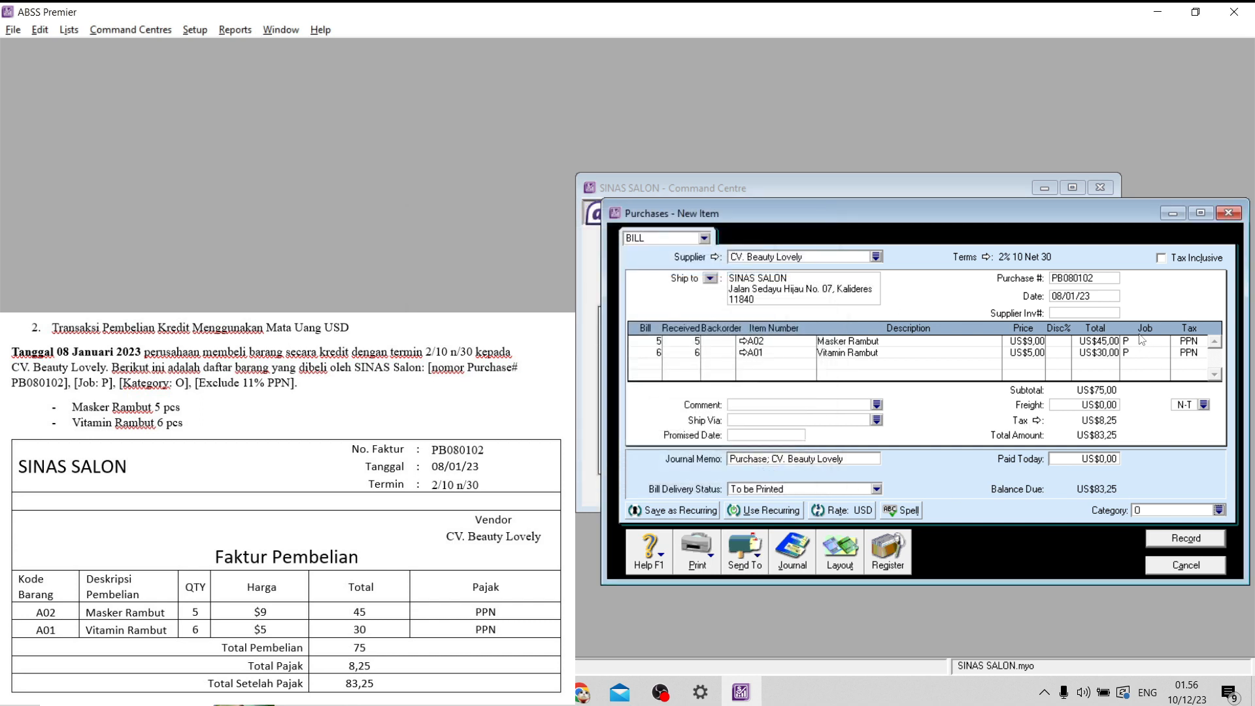
pyautogui.click(1186, 538)
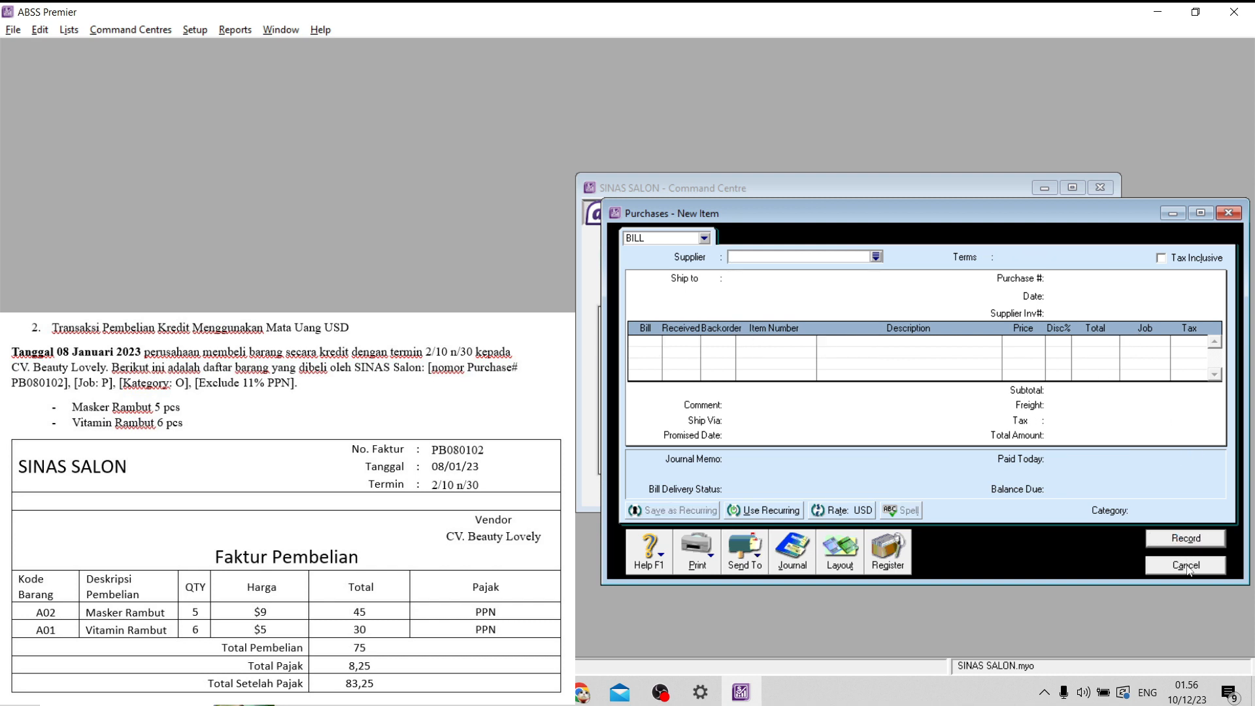
pyautogui.click(1187, 566)
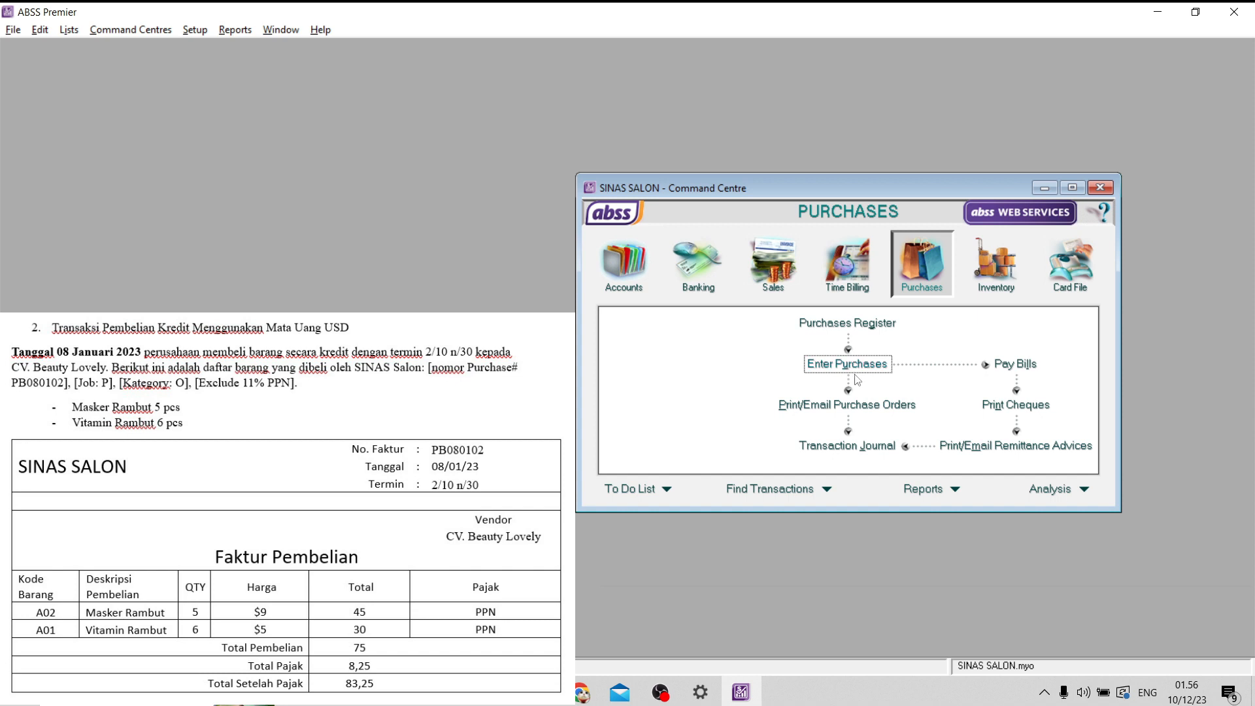
# - Review the journal entries of purchase PB080102 in the purchases transaction journal and close it
pyautogui.click(864, 449)
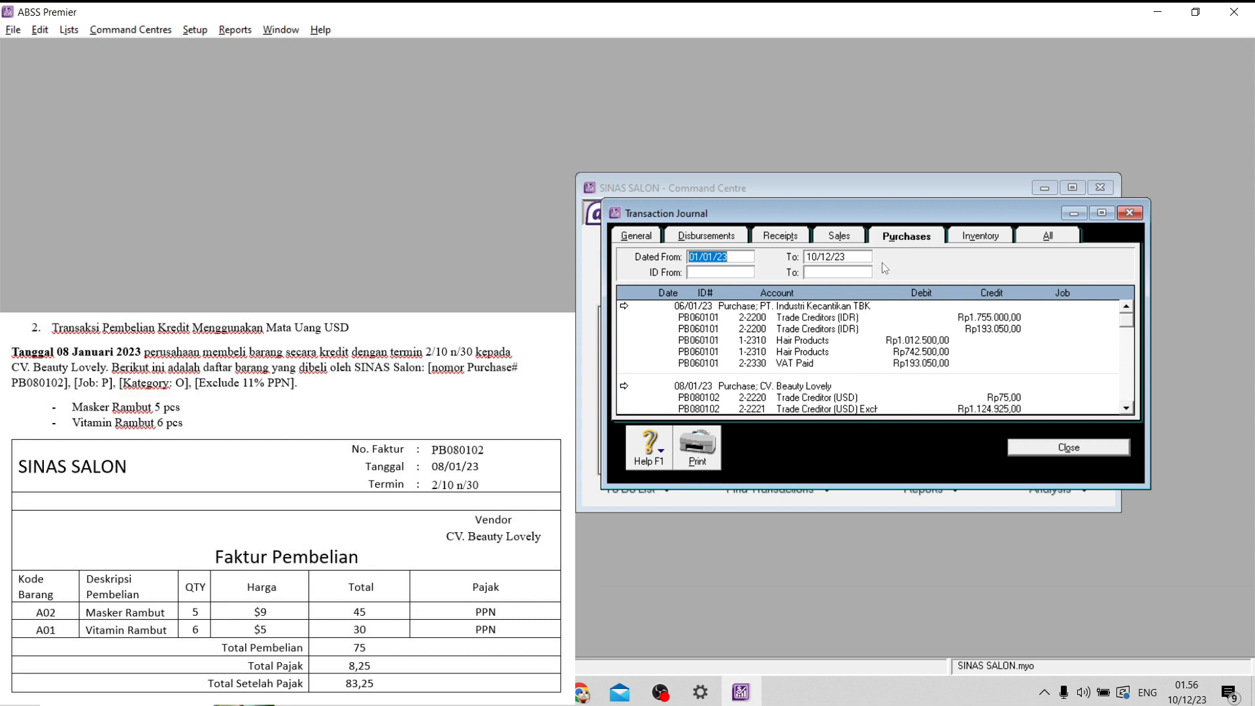
pyautogui.scroll(-2, 817, 371)
pyautogui.scroll(-1, 816, 371)
pyautogui.scroll(1, 816, 371)
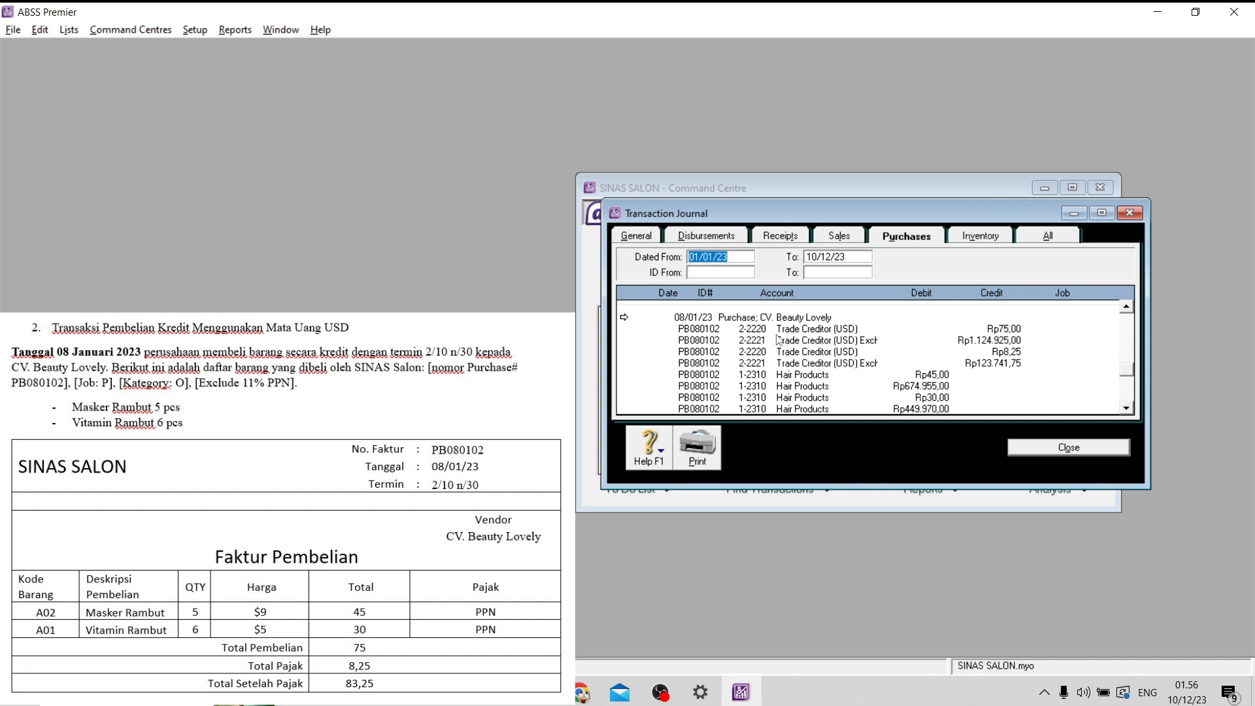
pyautogui.scroll(-1, 910, 366)
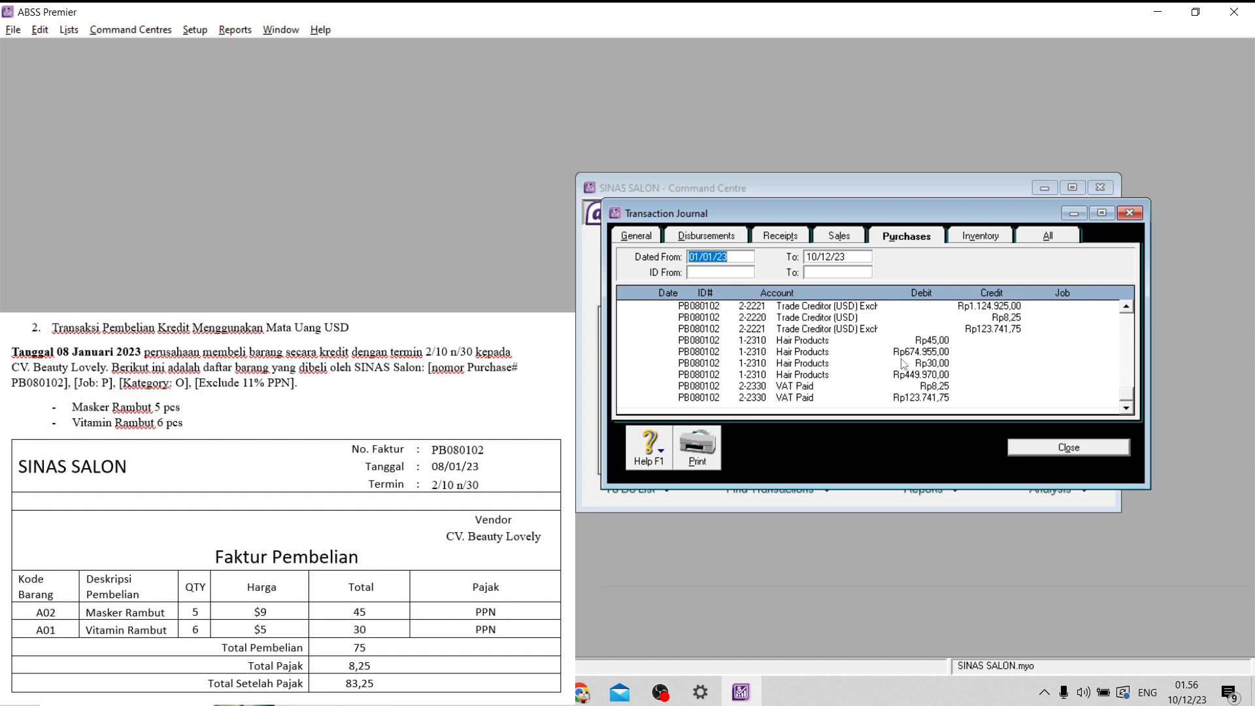
pyautogui.click(1077, 454)
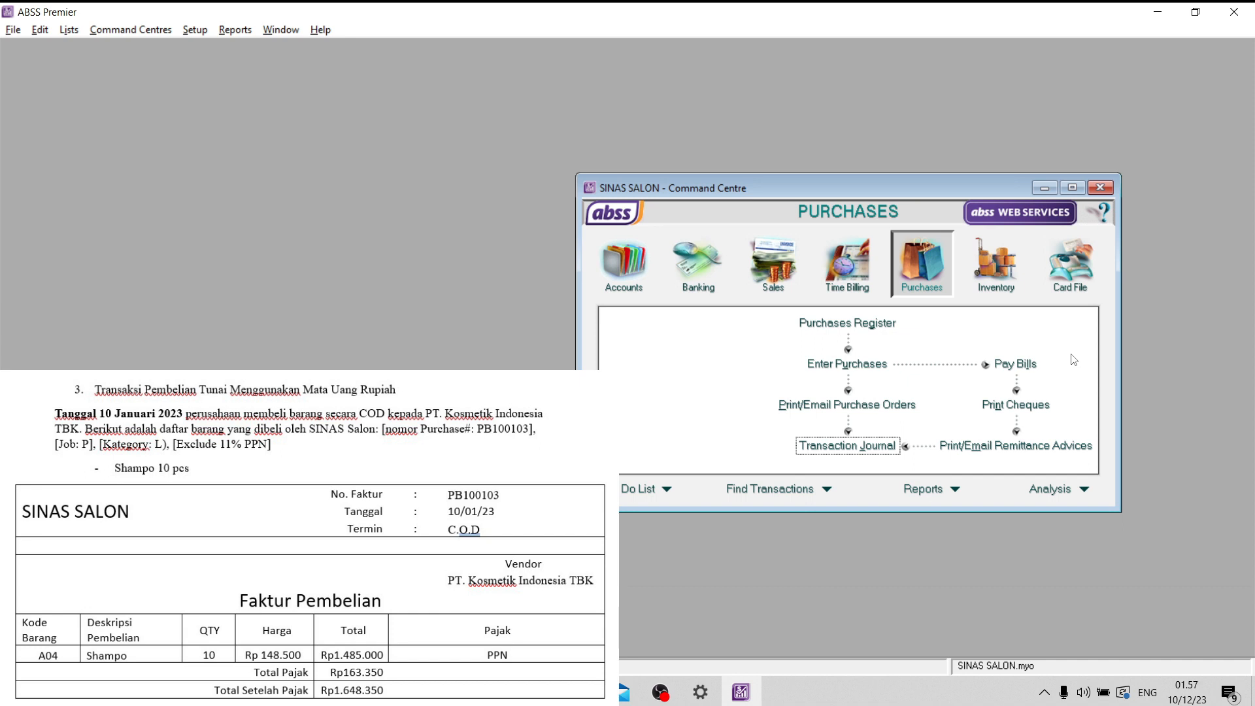
# - Start a new item purchase bill for supplier PT. Kosmetik Indonesia TBK
pyautogui.click(843, 370)
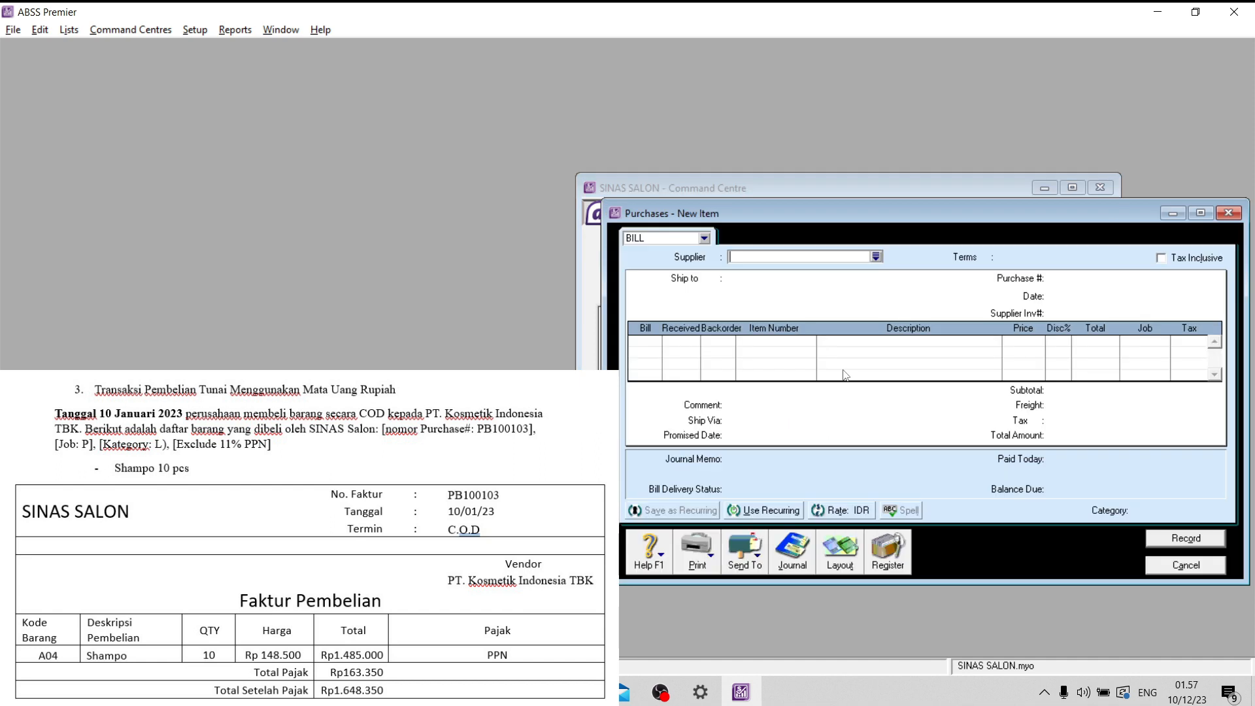
pyautogui.click(877, 256)
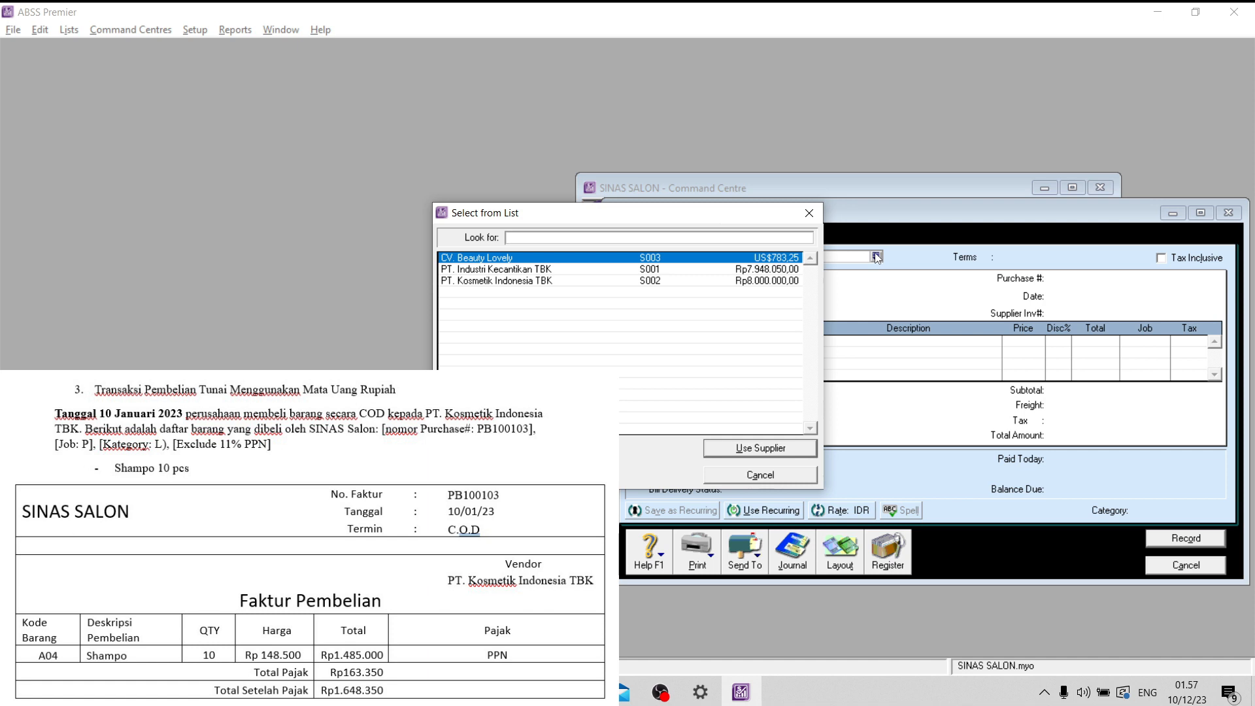
pyautogui.click(579, 283)
pyautogui.click(784, 449)
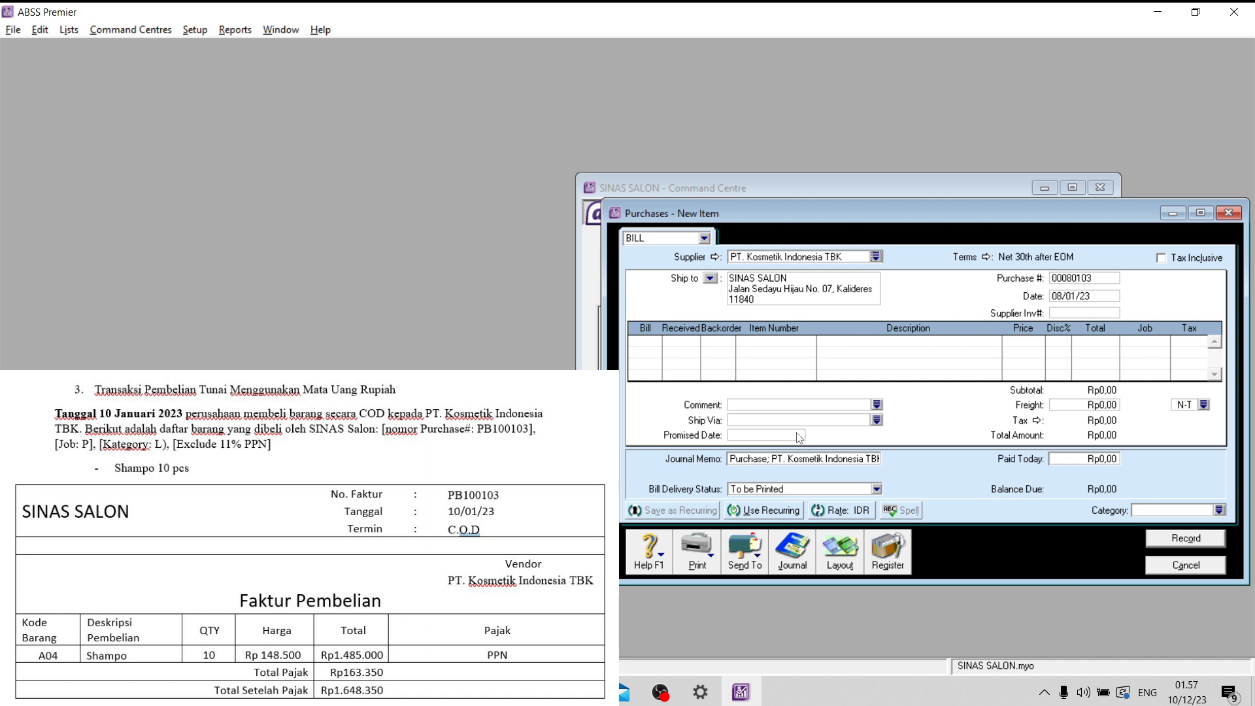
# - Set the payment terms of the PT. Kosmetik Indonesia TBK bill to C.O.D
pyautogui.click(987, 258)
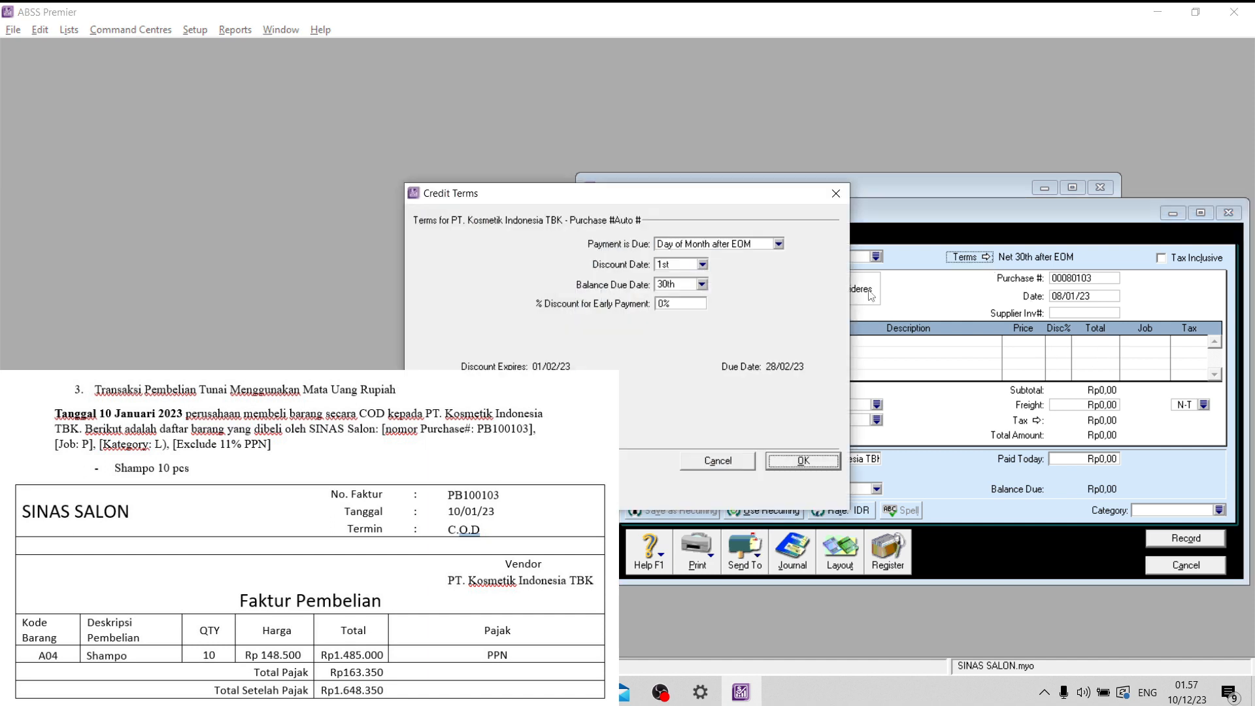
pyautogui.click(739, 253)
pyautogui.click(687, 270)
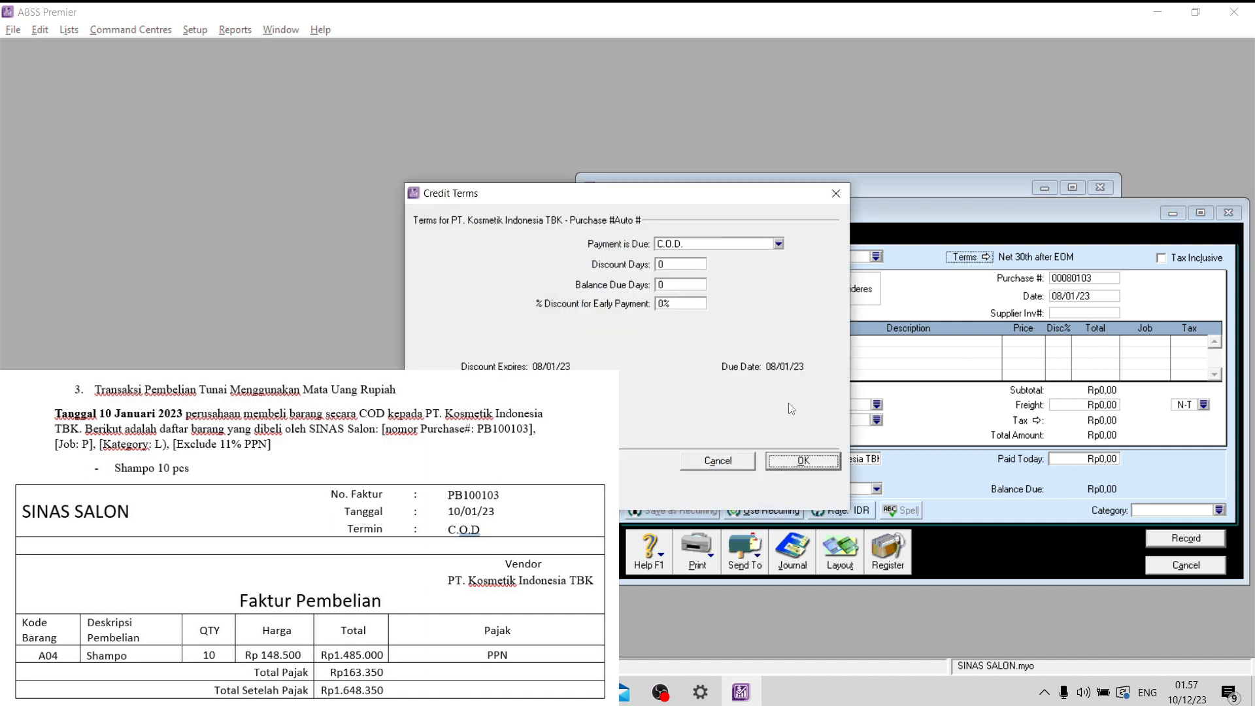
pyautogui.click(804, 461)
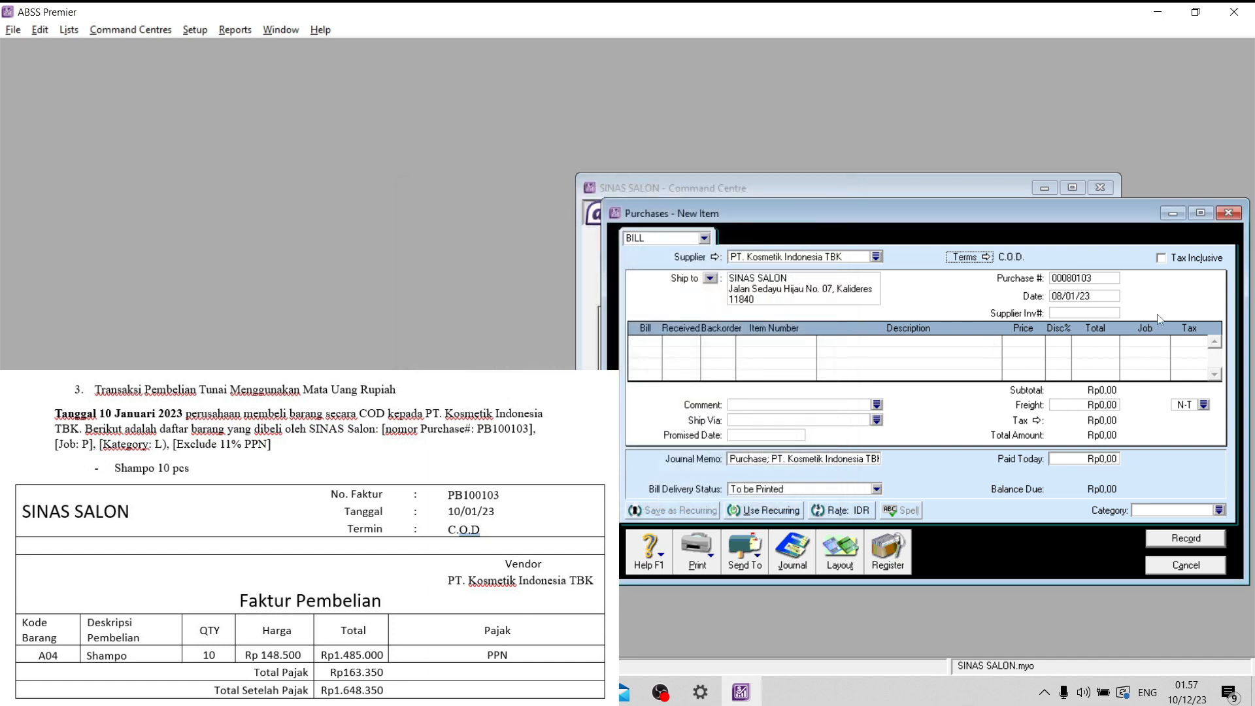
# - Set the bill's purchase number to PB100103 and its date to 10/01/23
pyautogui.click(1105, 281)
pyautogui.press('capslock')
pyautogui.write('PB100103')
pyautogui.click(1060, 297)
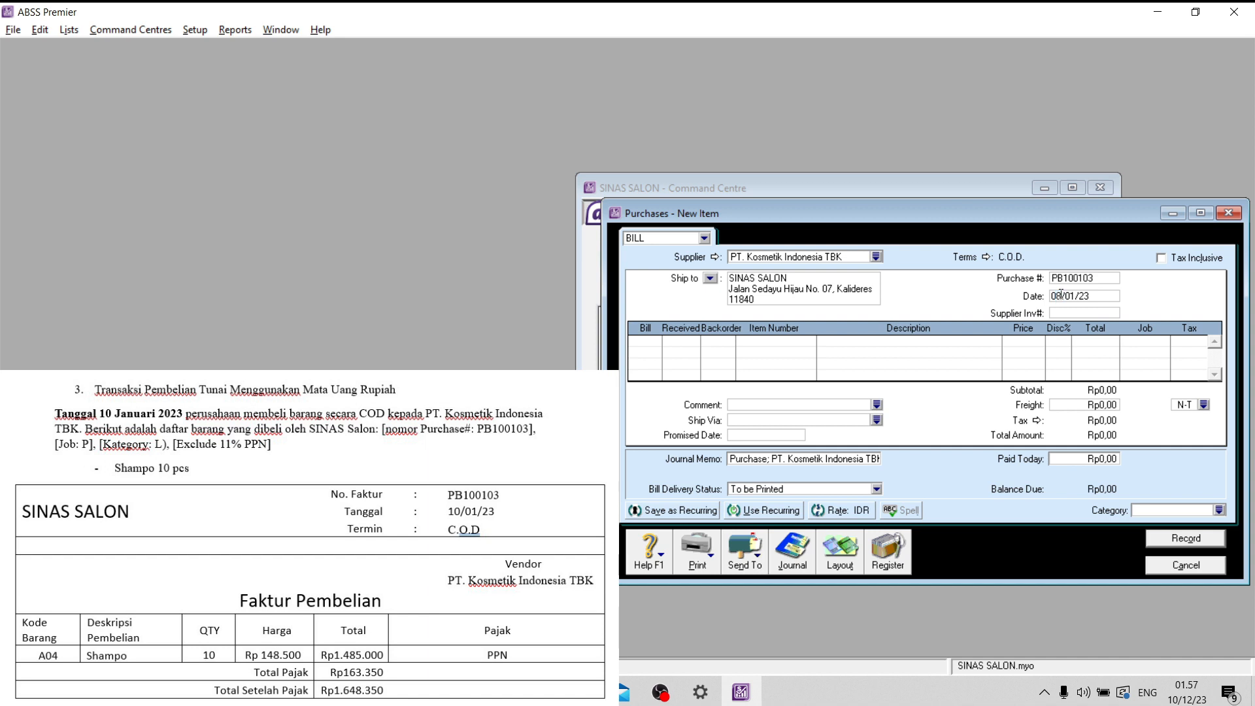
pyautogui.doubleClick(1056, 295)
pyautogui.write('10')
# - Add a bill line for 10 received units of item A04 (Shampo) at a price of Rp148.500
pyautogui.click(650, 346)
pyautogui.write('10')
pyautogui.press('Tab')
pyautogui.press('Tab')
pyautogui.write('A04')
pyautogui.press('Tab')
pyautogui.press('Tab')
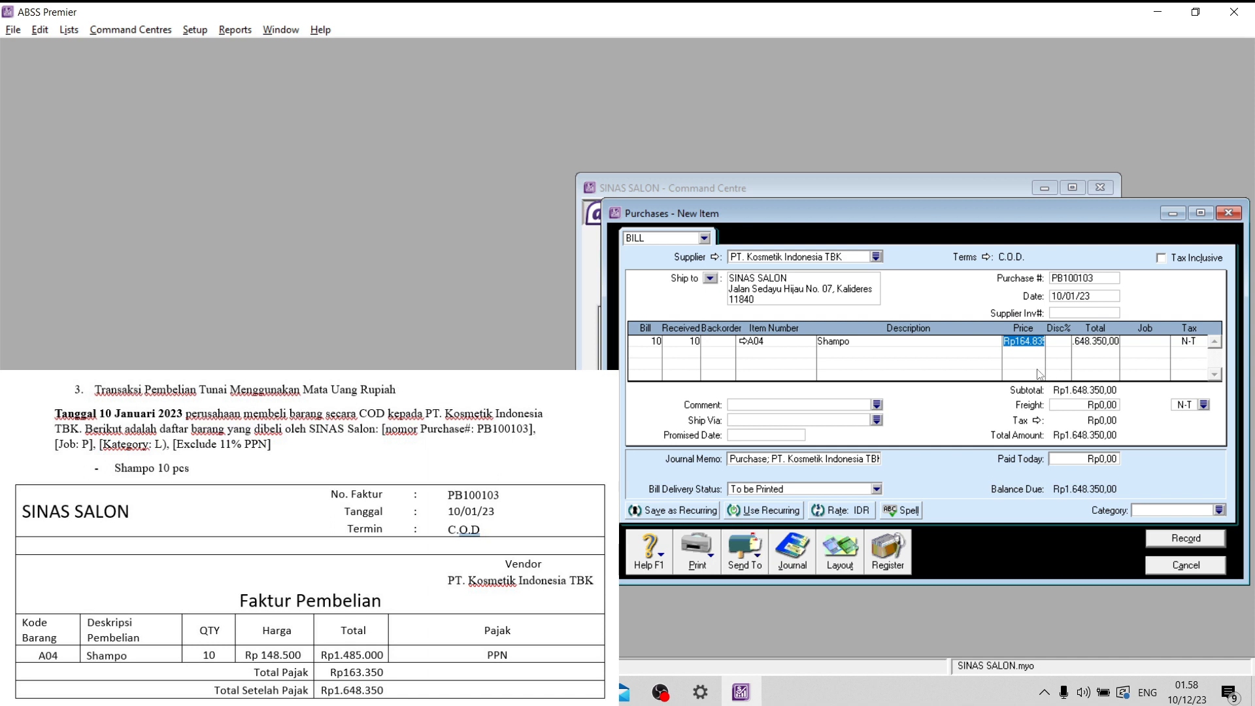
pyautogui.write('1485')
pyautogui.write('00')
pyautogui.press('Tab')
pyautogui.press('Tab')
pyautogui.press('Tab')
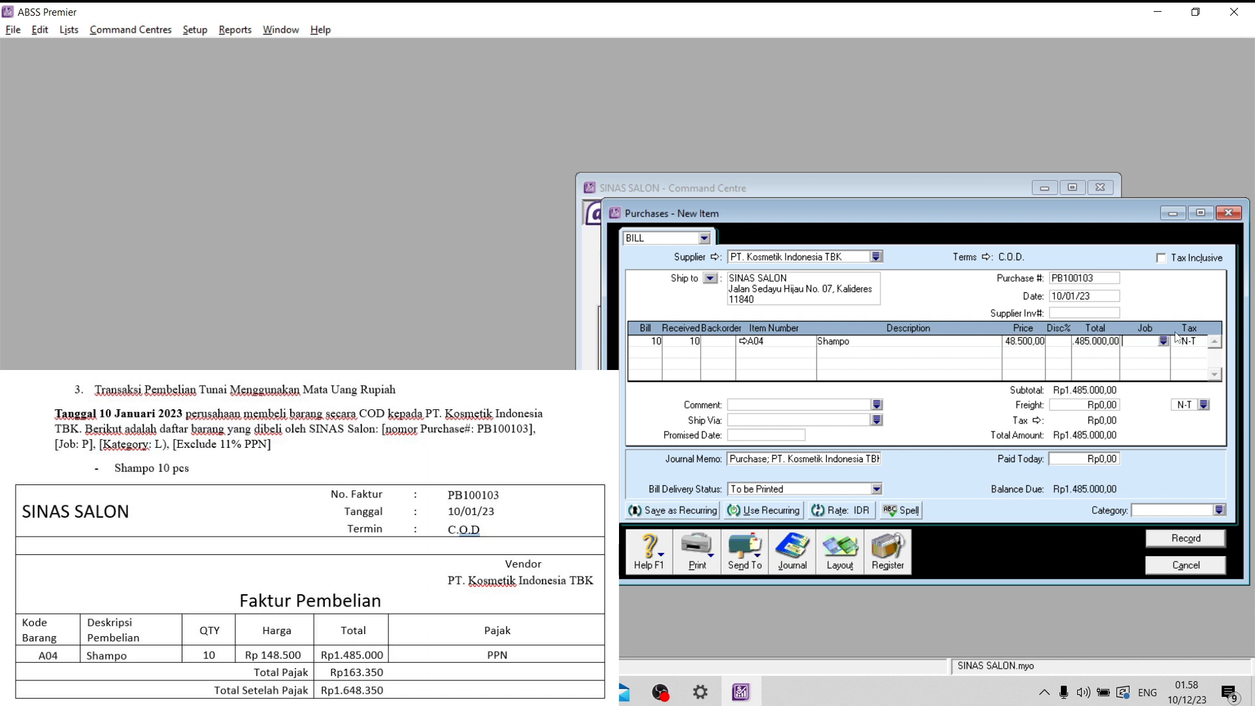
# - Assign job P and tax code PPN to the Shampo line
pyautogui.click(1164, 342)
pyautogui.click(573, 270)
pyautogui.click(772, 449)
pyautogui.press('Tab')
pyautogui.click(1201, 342)
pyautogui.click(563, 281)
pyautogui.click(728, 446)
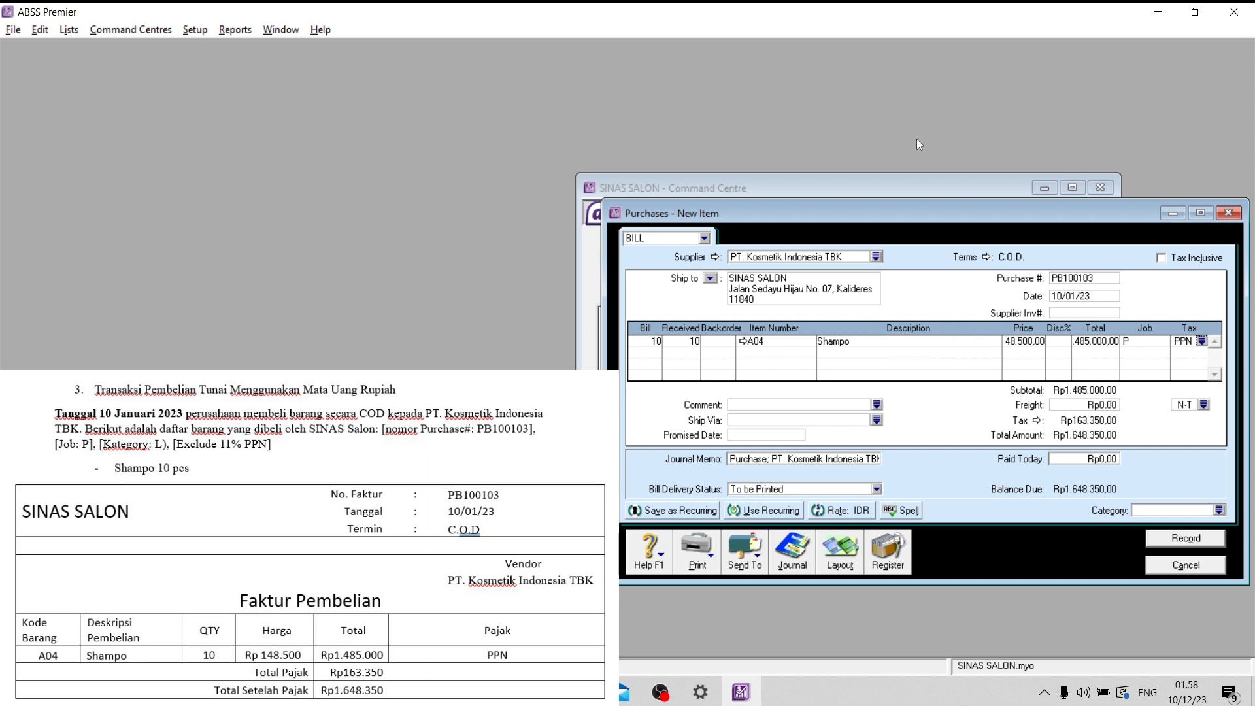
# - Assign category L (Local) to the PT. Kosmetik Indonesia TBK bill, record it and leave purchase entry
pyautogui.click(1220, 510)
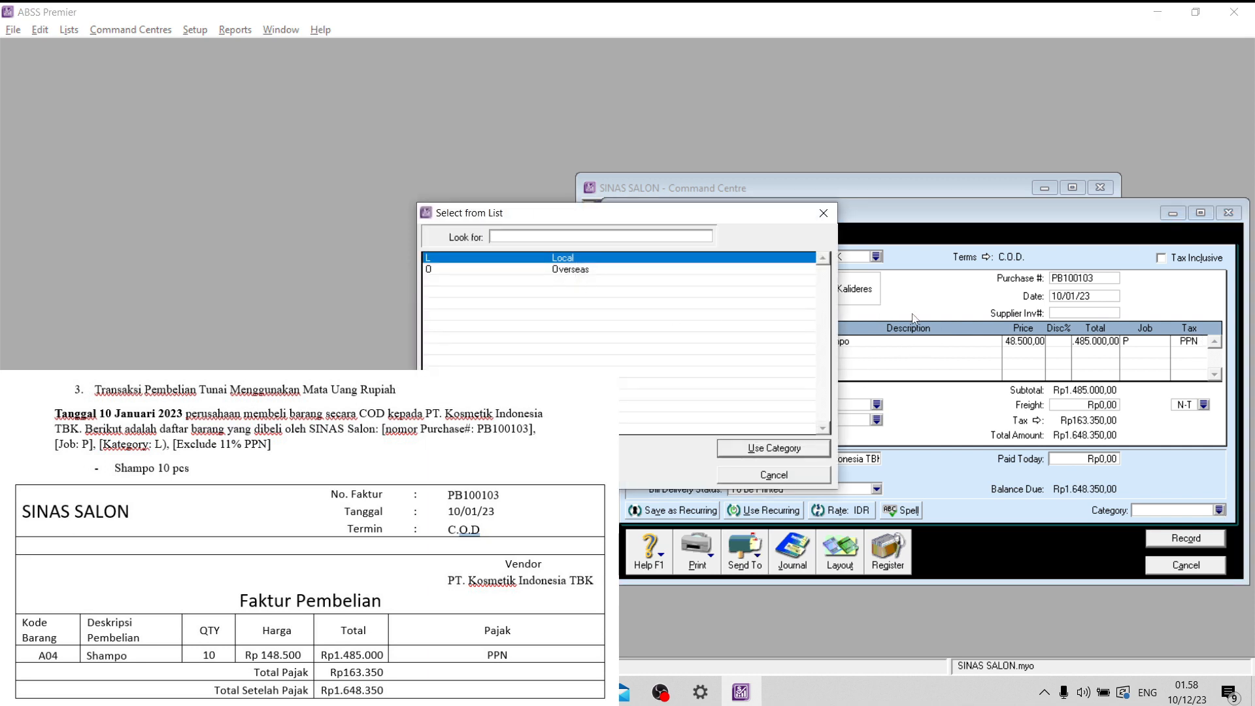
pyautogui.press('Return')
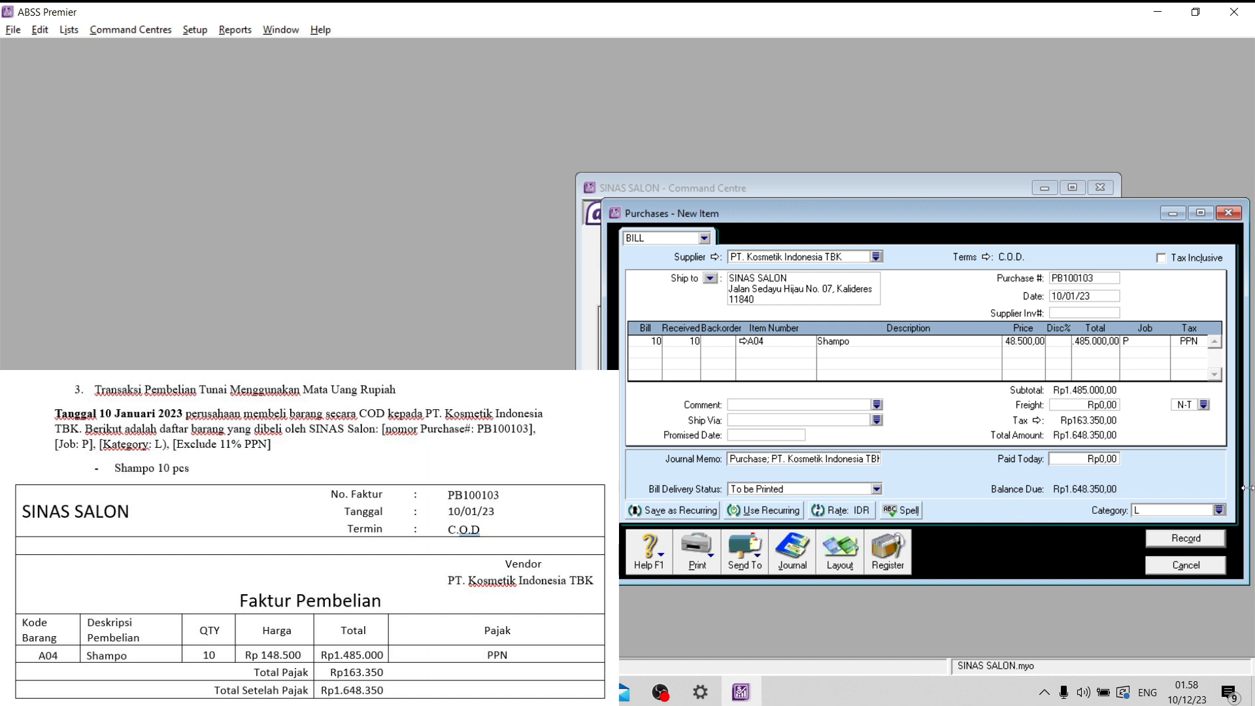
pyautogui.click(1187, 539)
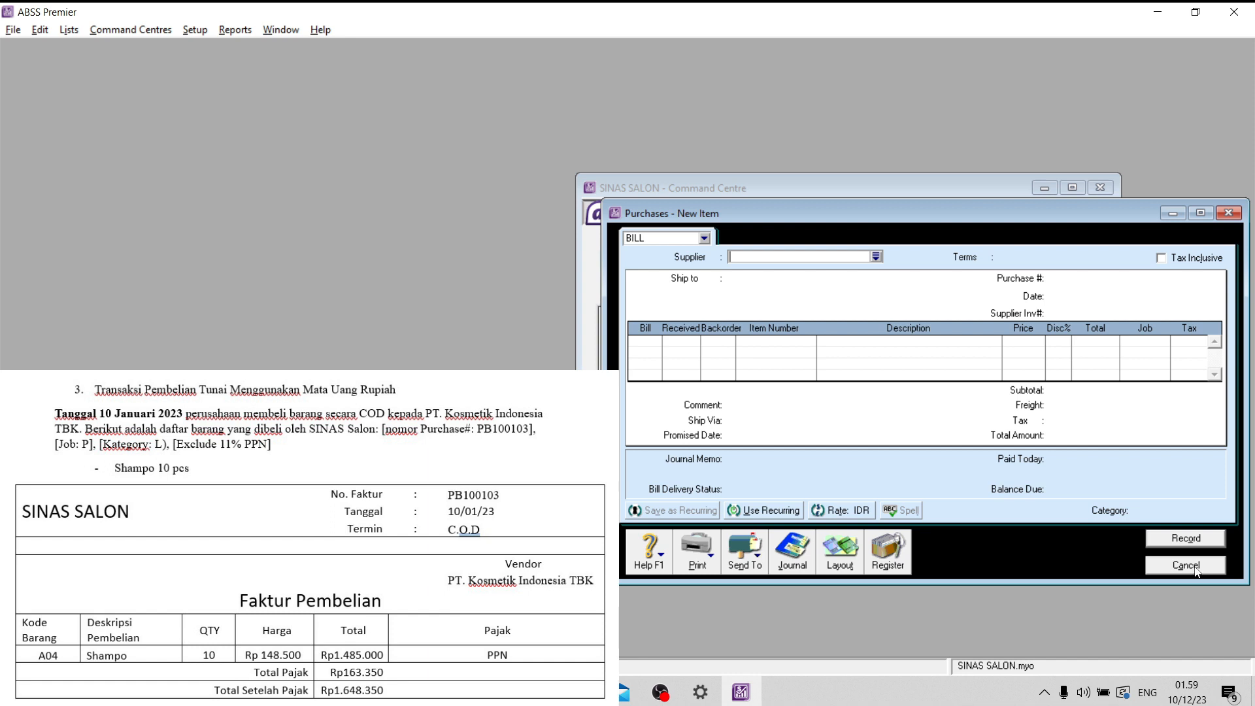
pyautogui.click(1199, 566)
# - Review the journal entries of purchase PB100103 in the purchases transaction journal and close it
pyautogui.click(854, 449)
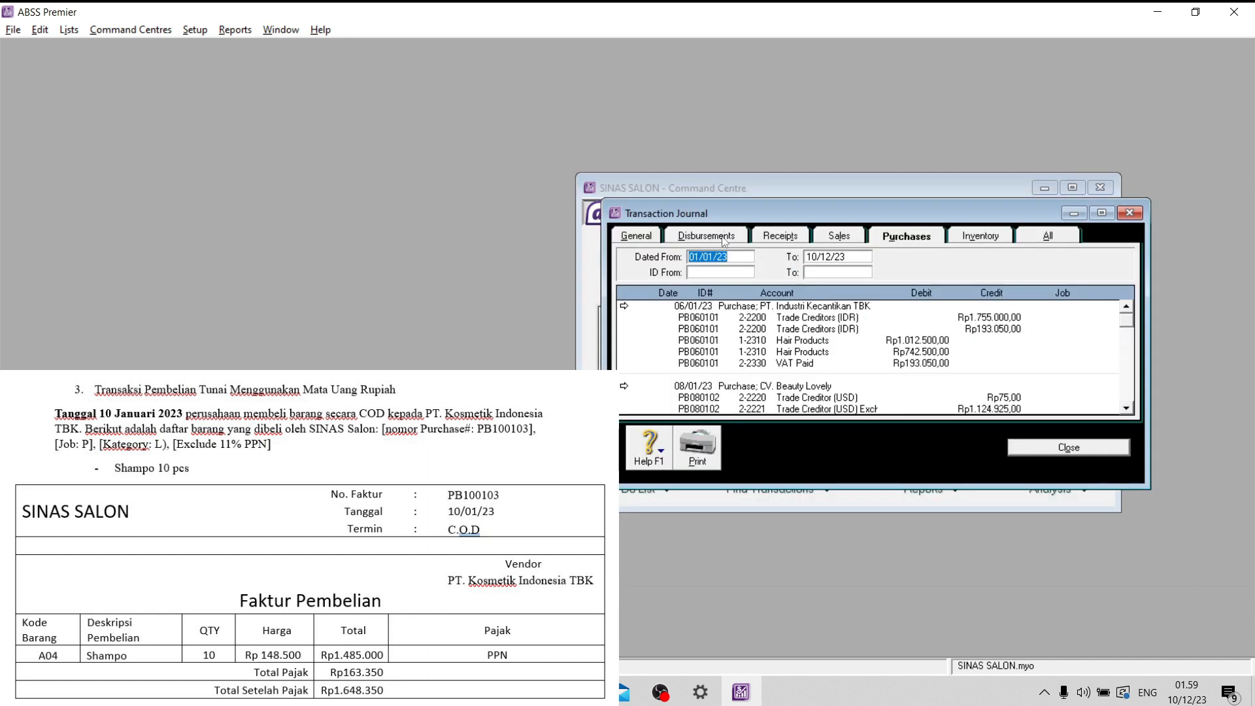
pyautogui.scroll(-1, 913, 299)
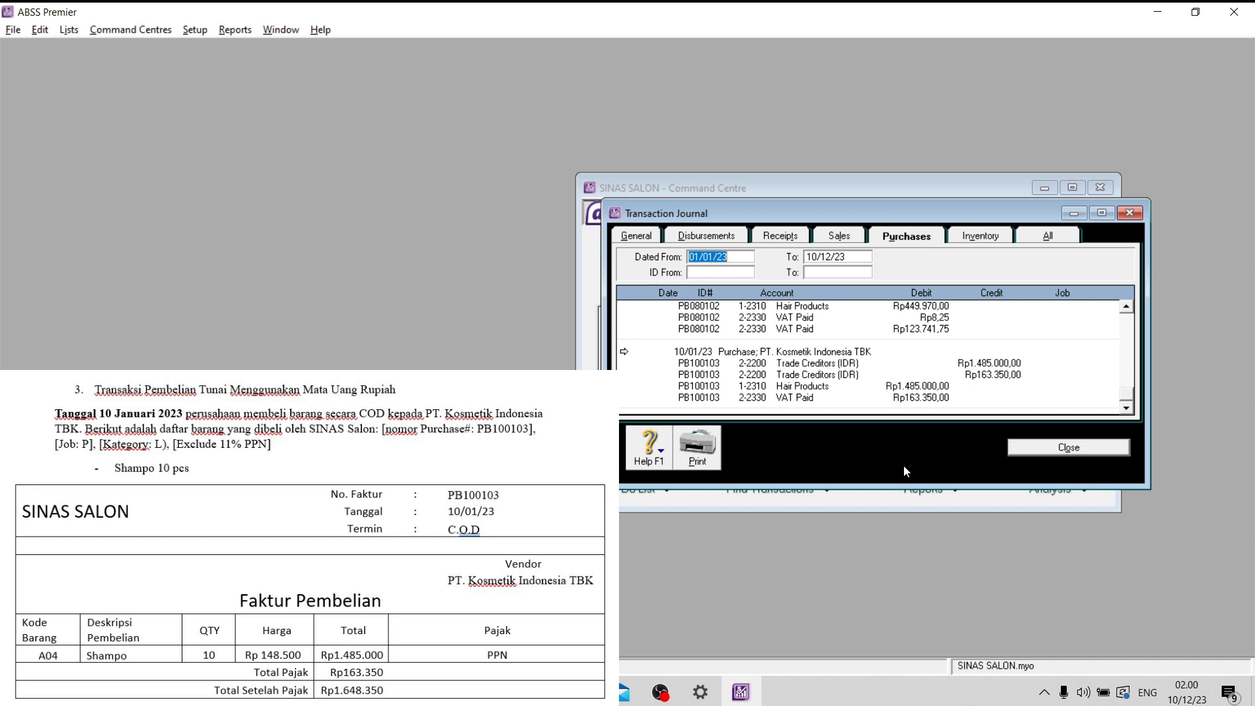
pyautogui.click(1069, 450)
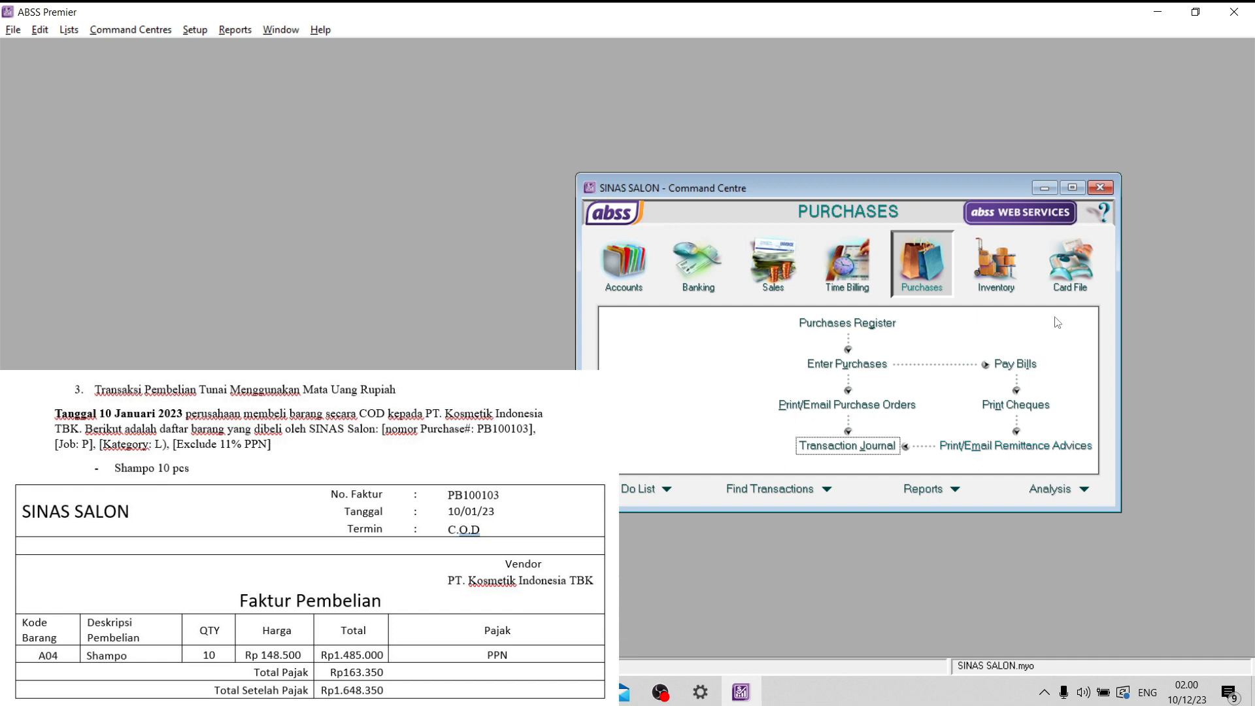
# - Start a bill payment from the Bank BCA (IDR) account to supplier PT. Kosmetik Indonesia TBK
pyautogui.click(994, 370)
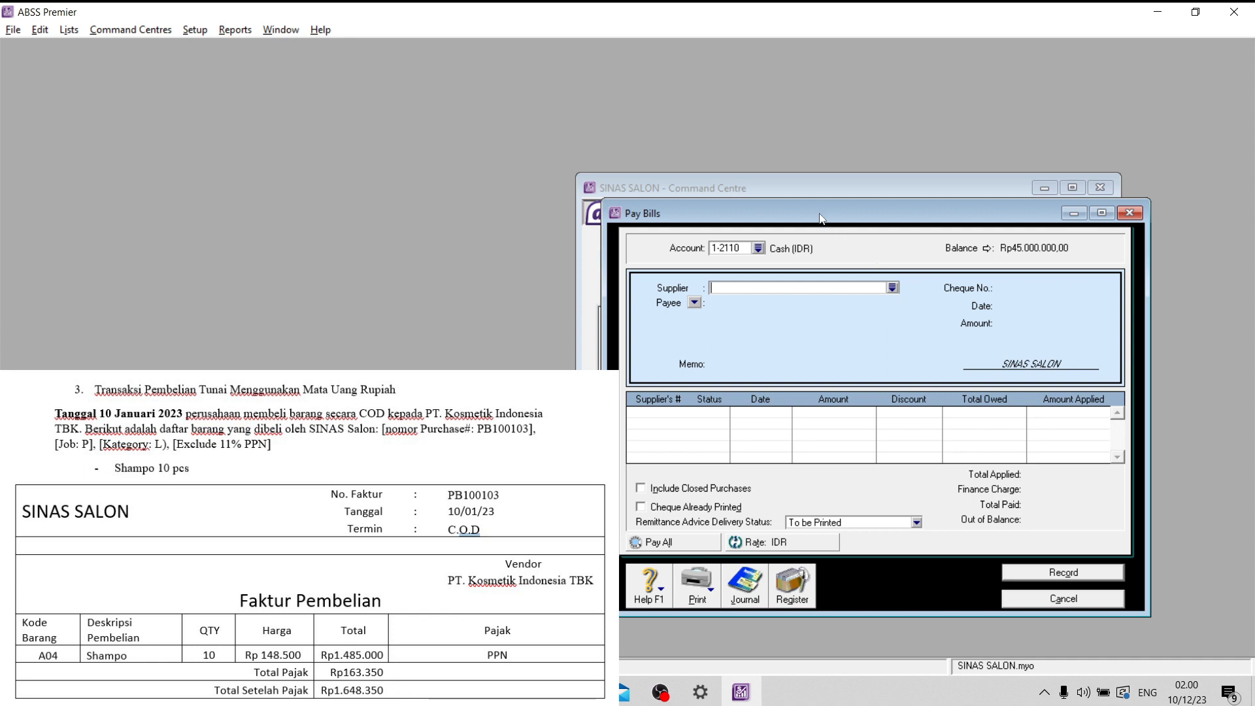
pyautogui.click(758, 248)
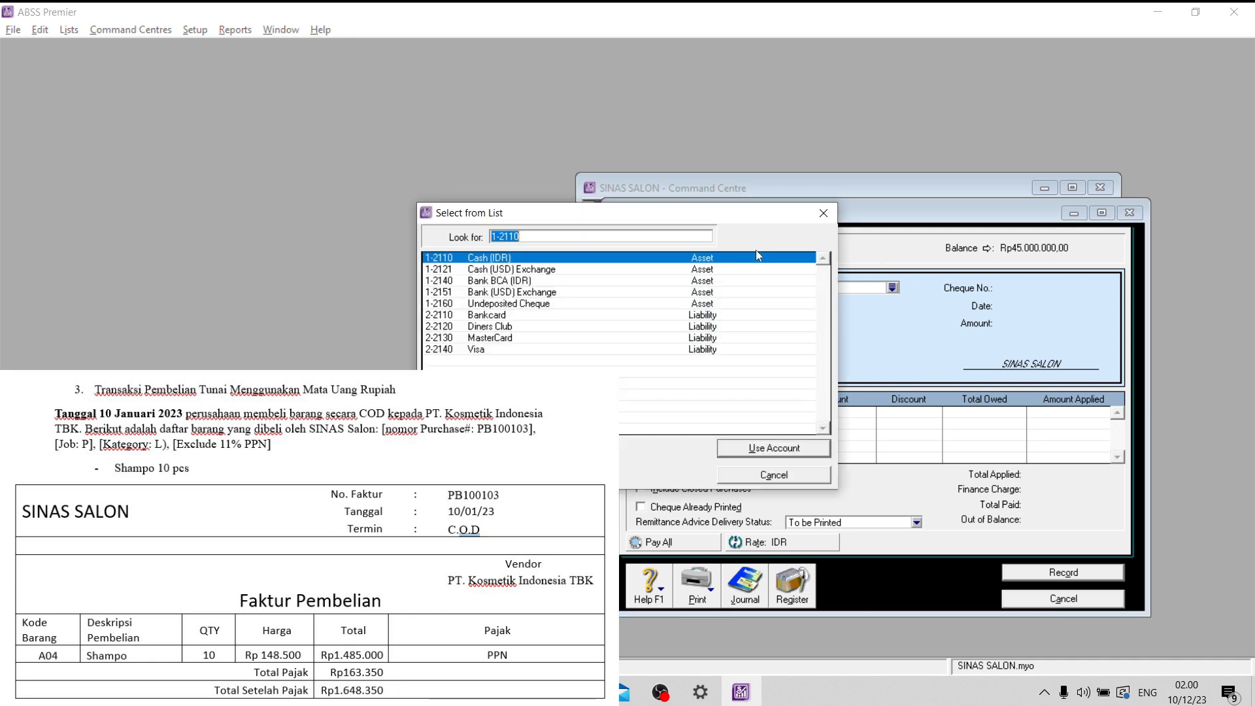
pyautogui.click(533, 282)
pyautogui.click(777, 448)
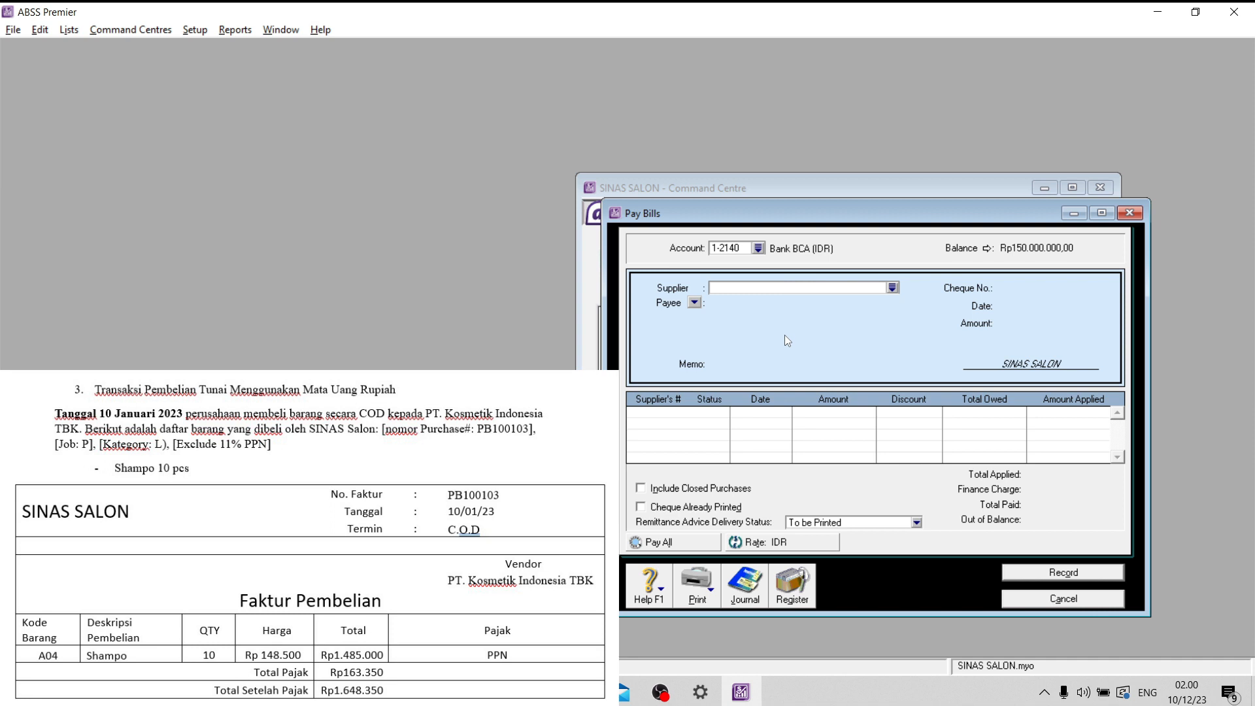
pyautogui.click(890, 288)
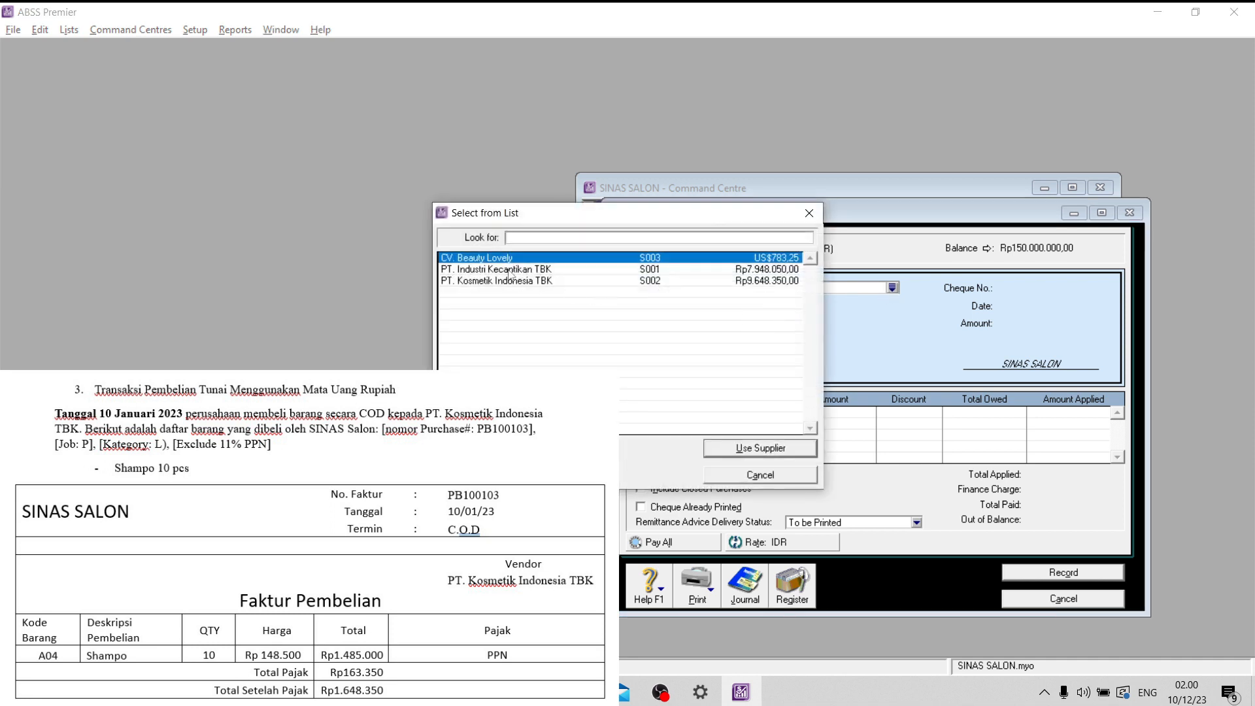
pyautogui.click(513, 281)
pyautogui.click(730, 448)
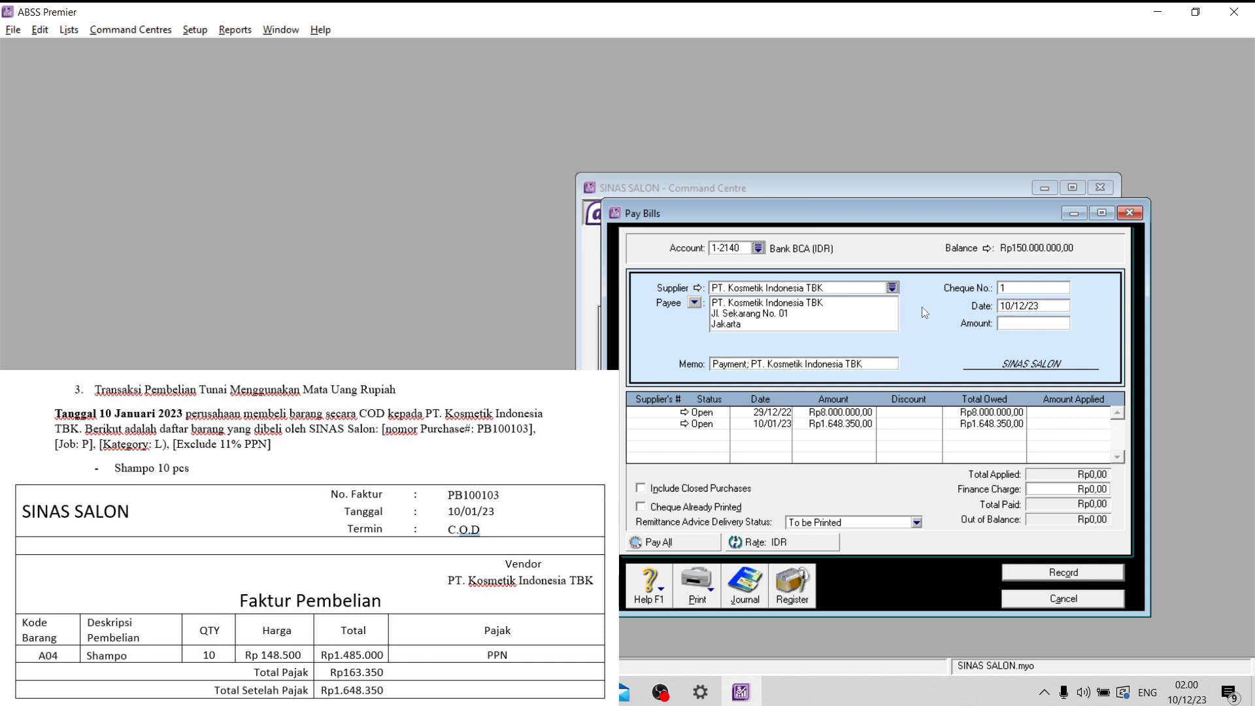
# - Set the payment's cheque number to BK100101 and its date to 10/01/23
pyautogui.click(1053, 292)
pyautogui.press('capslock')
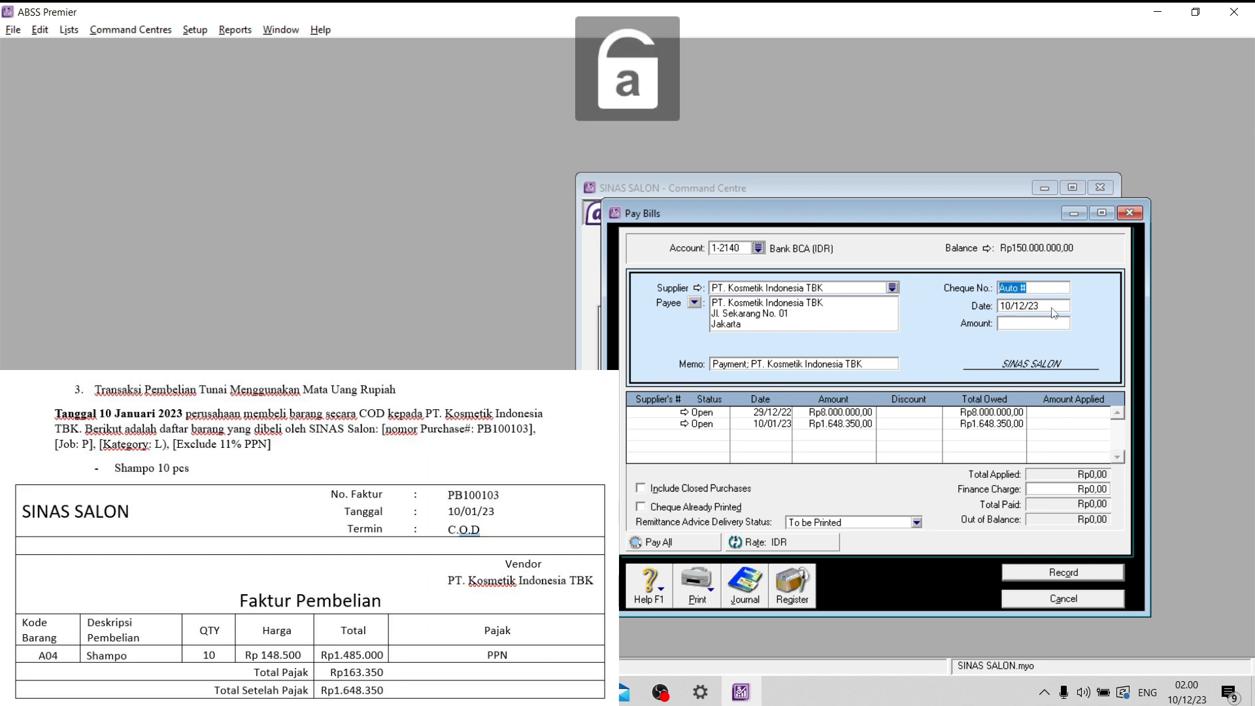
pyautogui.write('bk')
pyautogui.press('BackSpace')
pyautogui.press('BackSpace')
pyautogui.press('capslock')
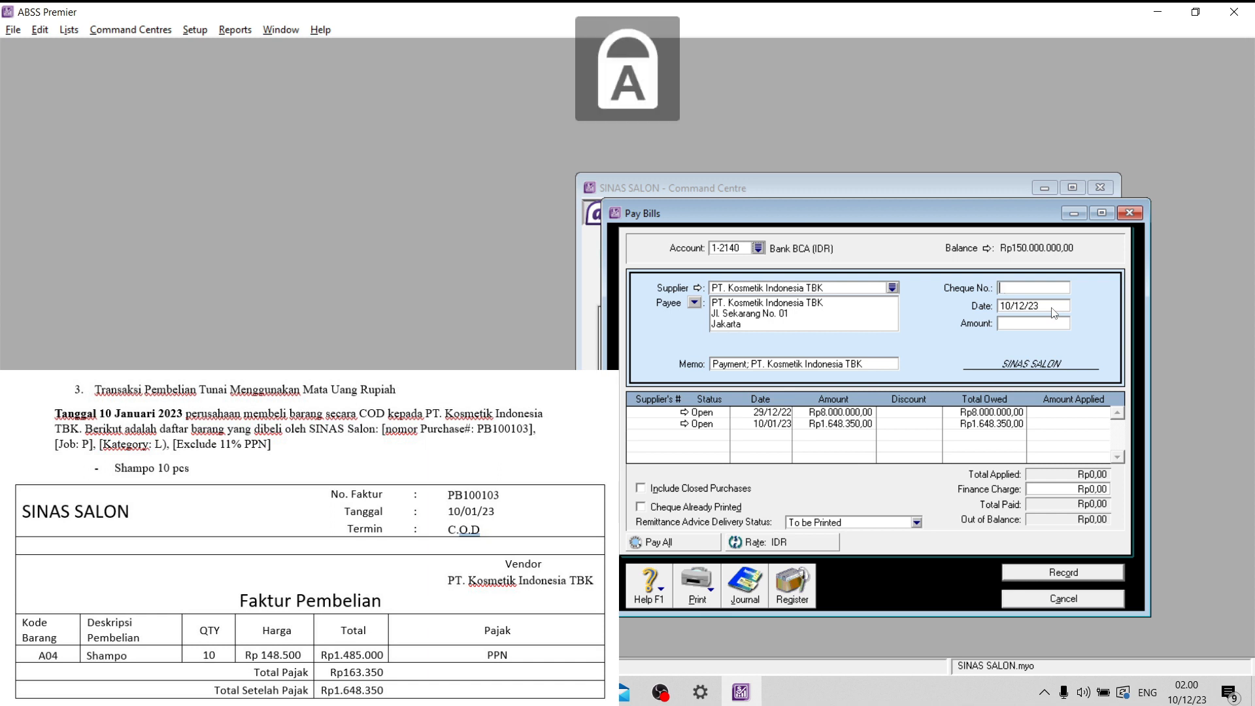
pyautogui.write('BK')
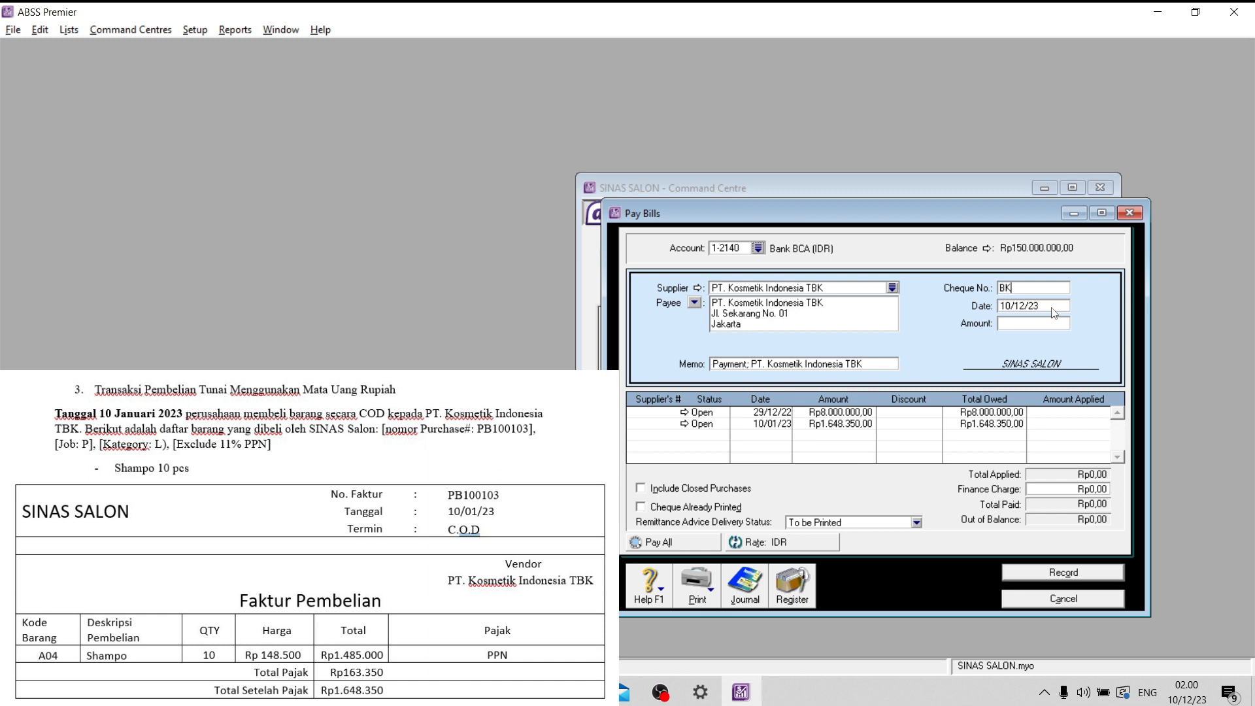
pyautogui.write('100101')
pyautogui.click(1052, 308)
pyautogui.moveTo(1025, 306); pyautogui.dragTo(1015, 306)
pyautogui.write('01')
# - Apply Rp1.648.350 to the 10/01/23 purchase, enter the same payment amount, record the payment and leave bill payment
pyautogui.click(1046, 423)
pyautogui.write('1648350')
pyautogui.click(1030, 324)
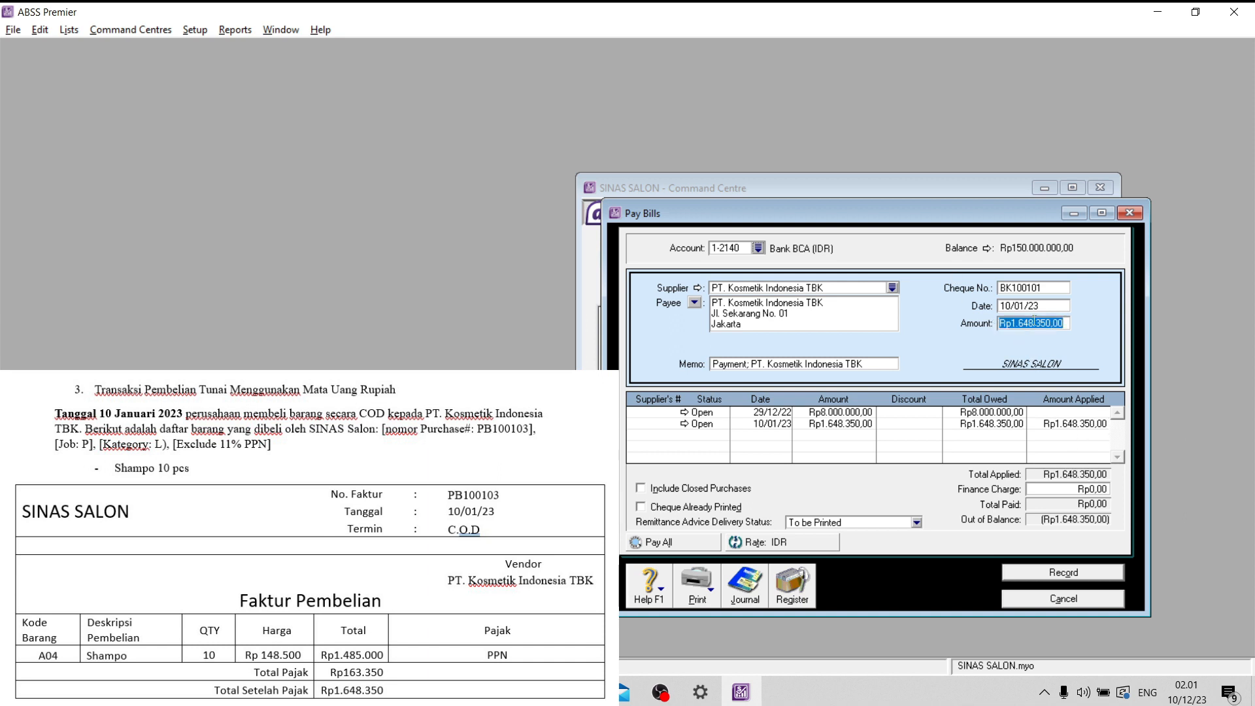
pyautogui.press('Tab')
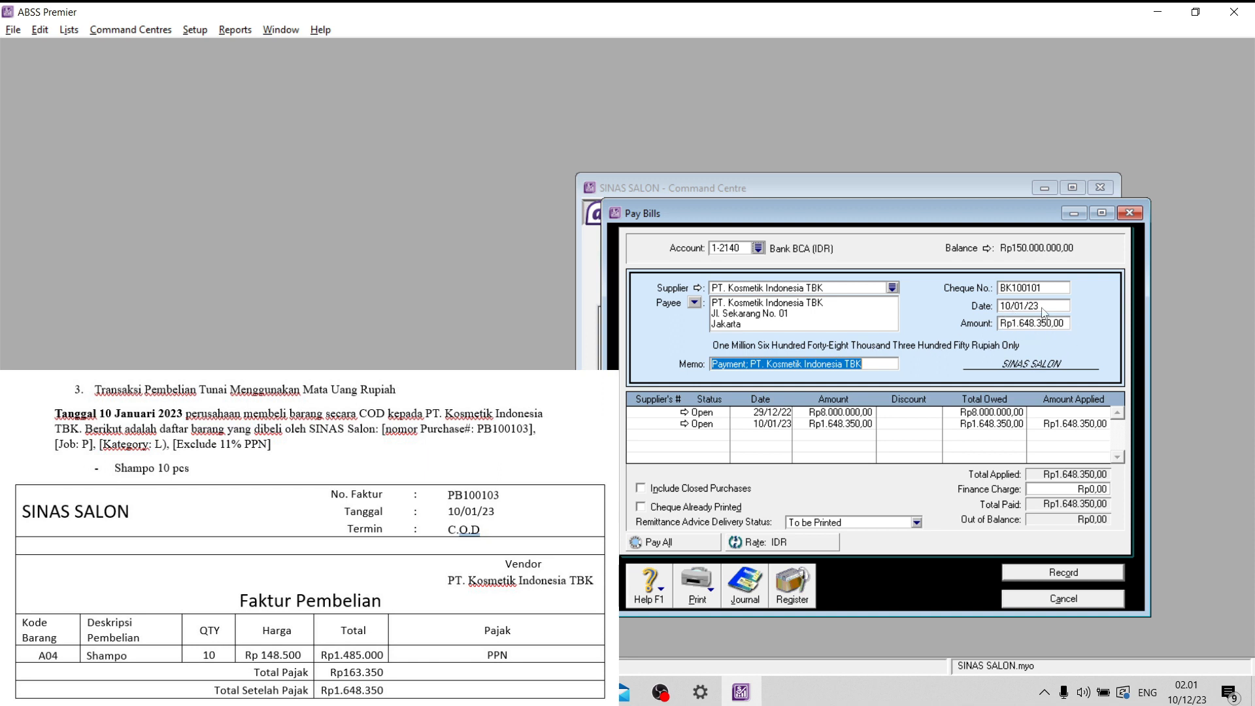
pyautogui.click(1093, 578)
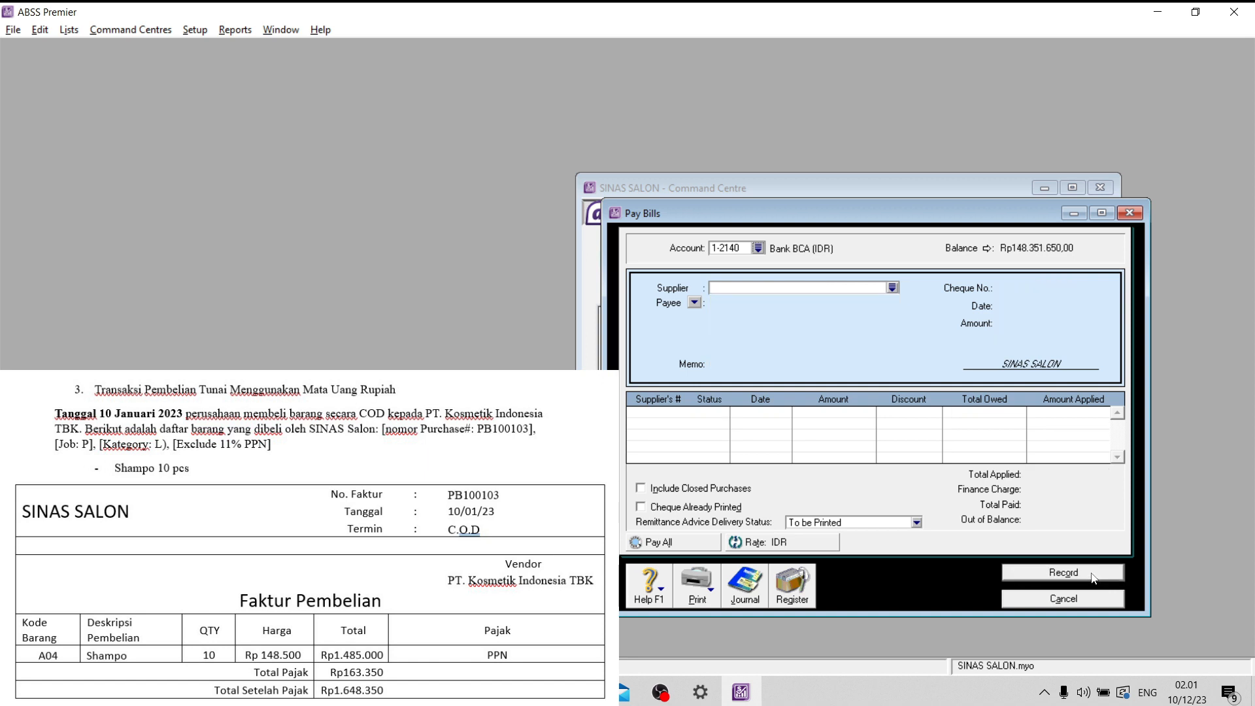
pyautogui.click(1092, 600)
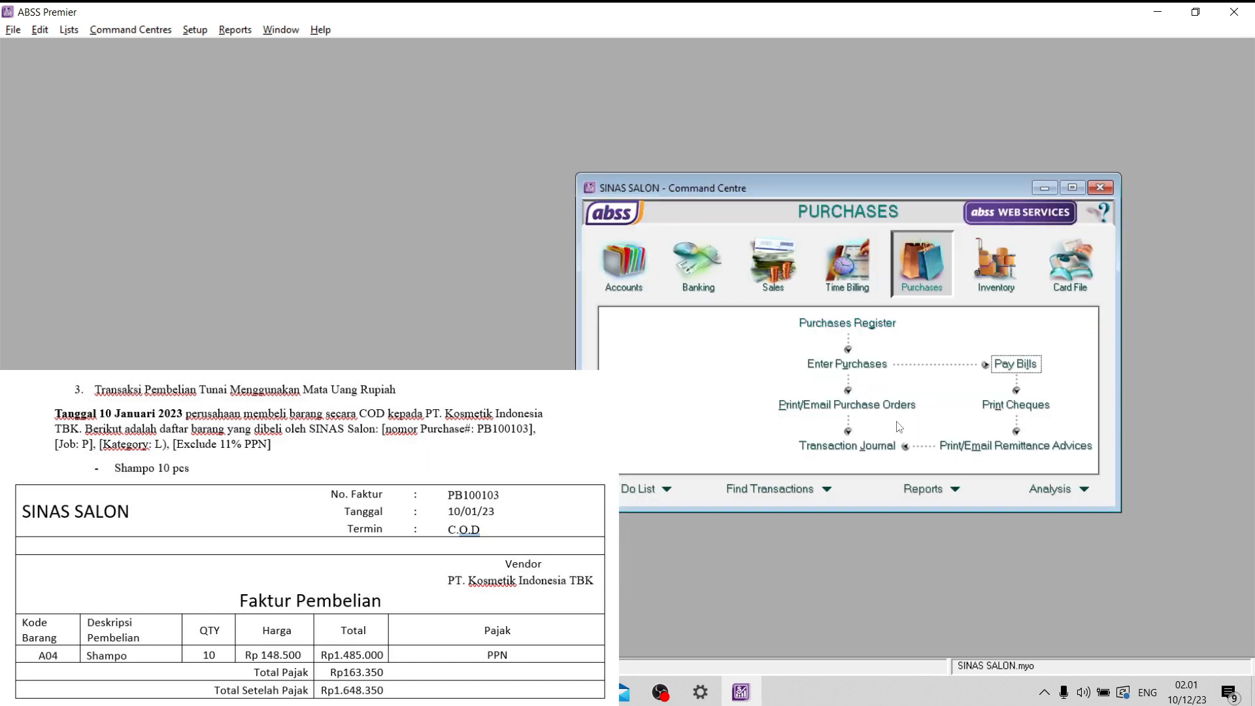
# - Review the journal entries of payment BK100101 in the disbursements transaction journal and close it
pyautogui.click(847, 445)
pyautogui.click(716, 239)
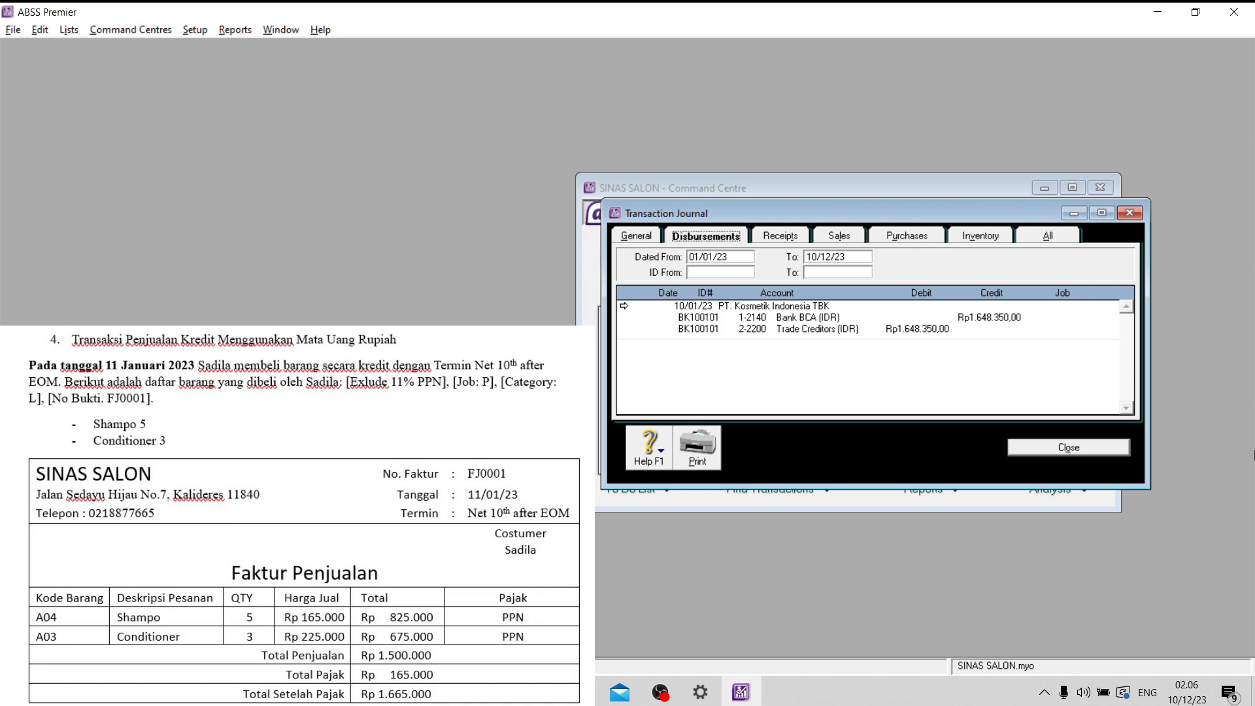
pyautogui.click(1100, 456)
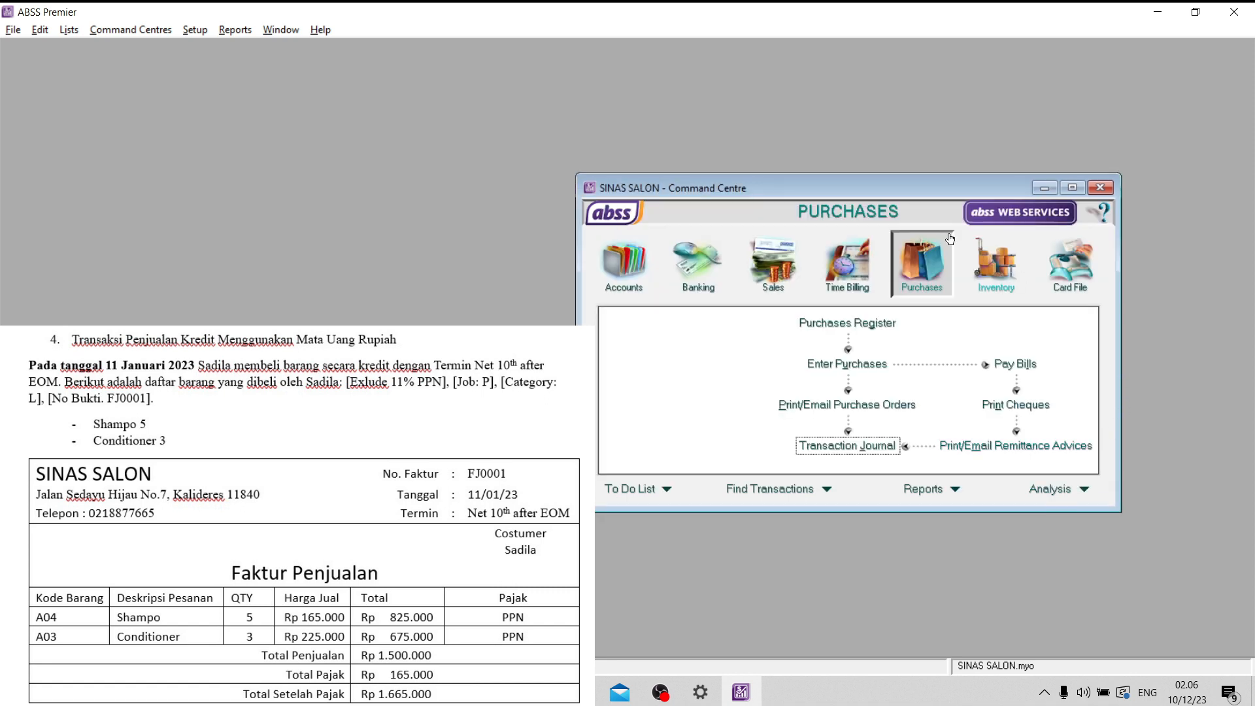
# - Start a new sales invoice for the customer named on the 11 January sales document
pyautogui.click(775, 258)
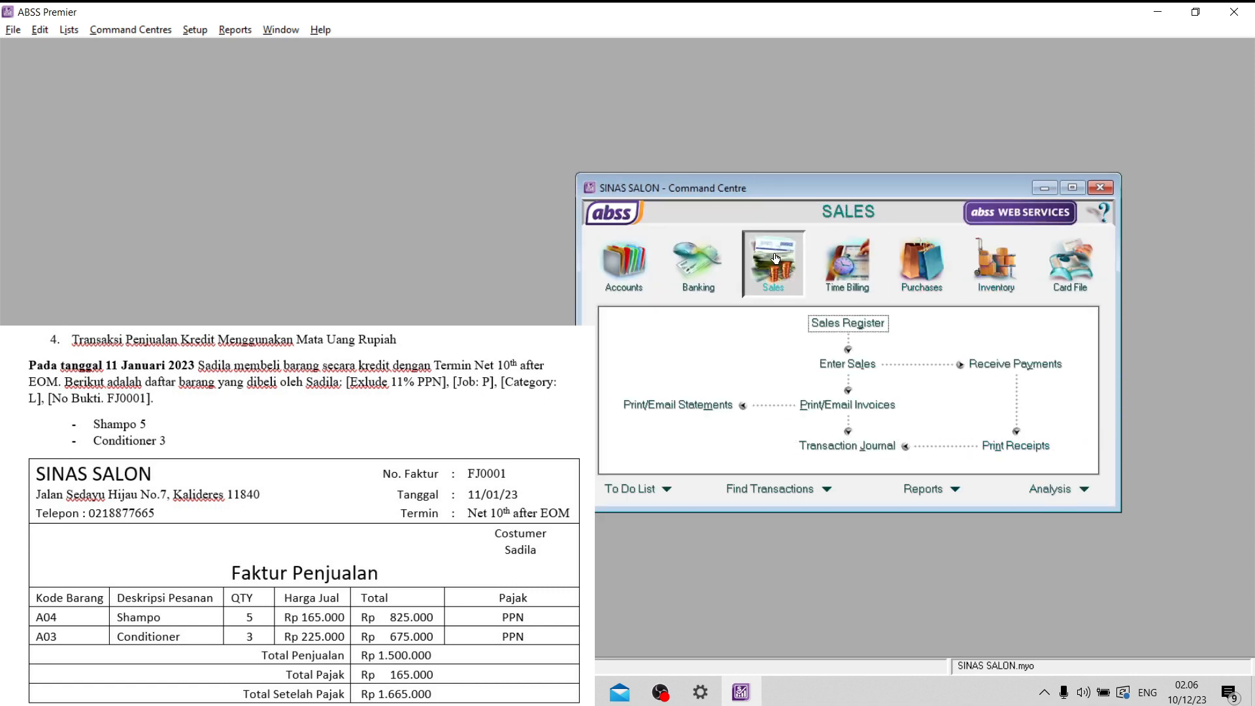
pyautogui.click(843, 364)
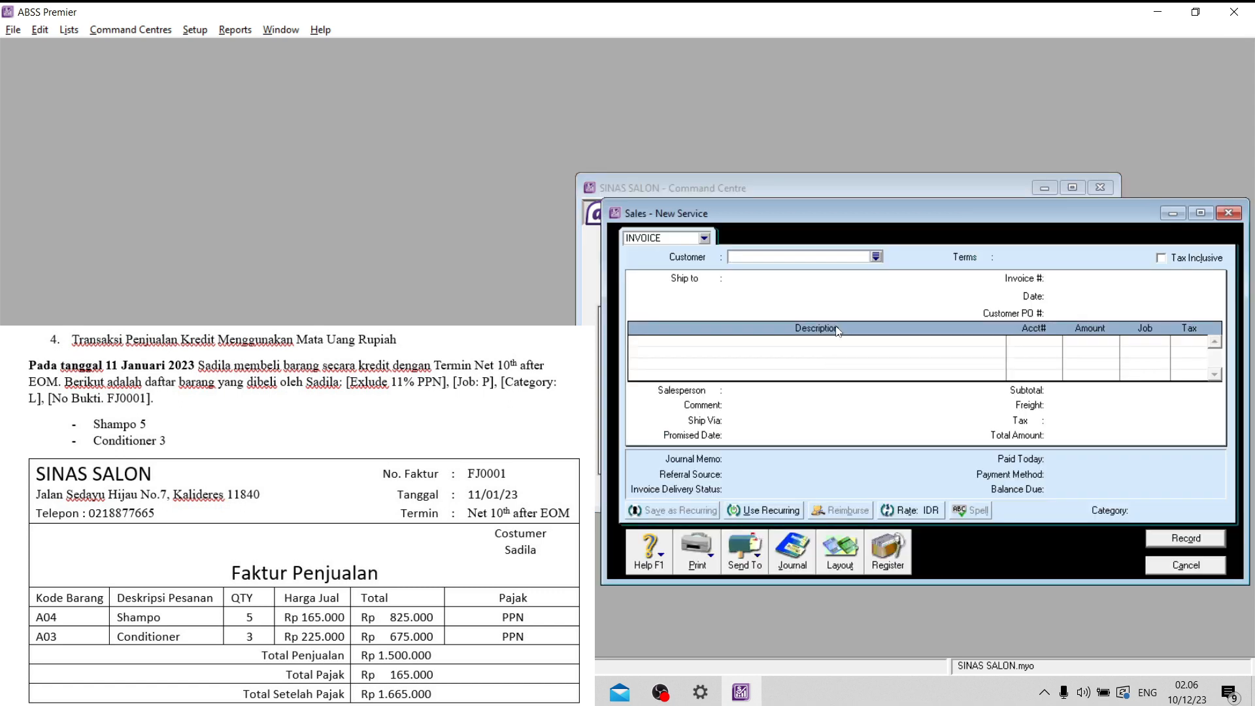
pyautogui.click(877, 259)
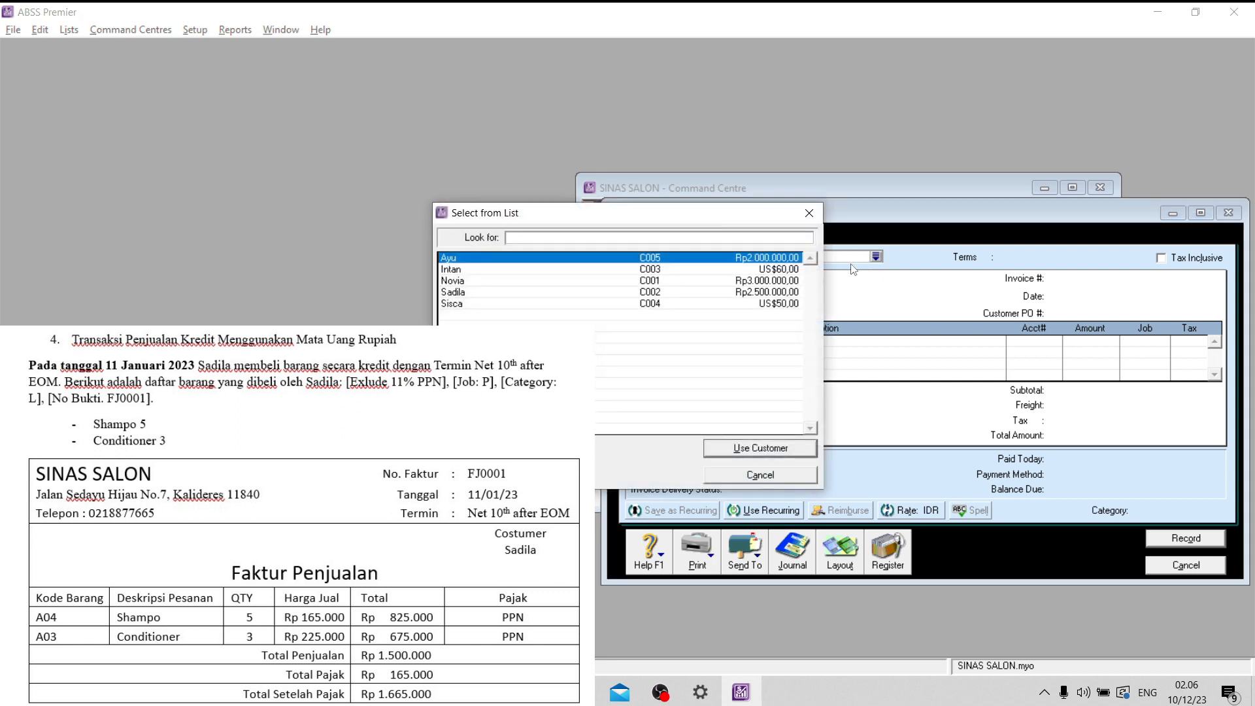
pyautogui.click(479, 292)
pyautogui.click(775, 448)
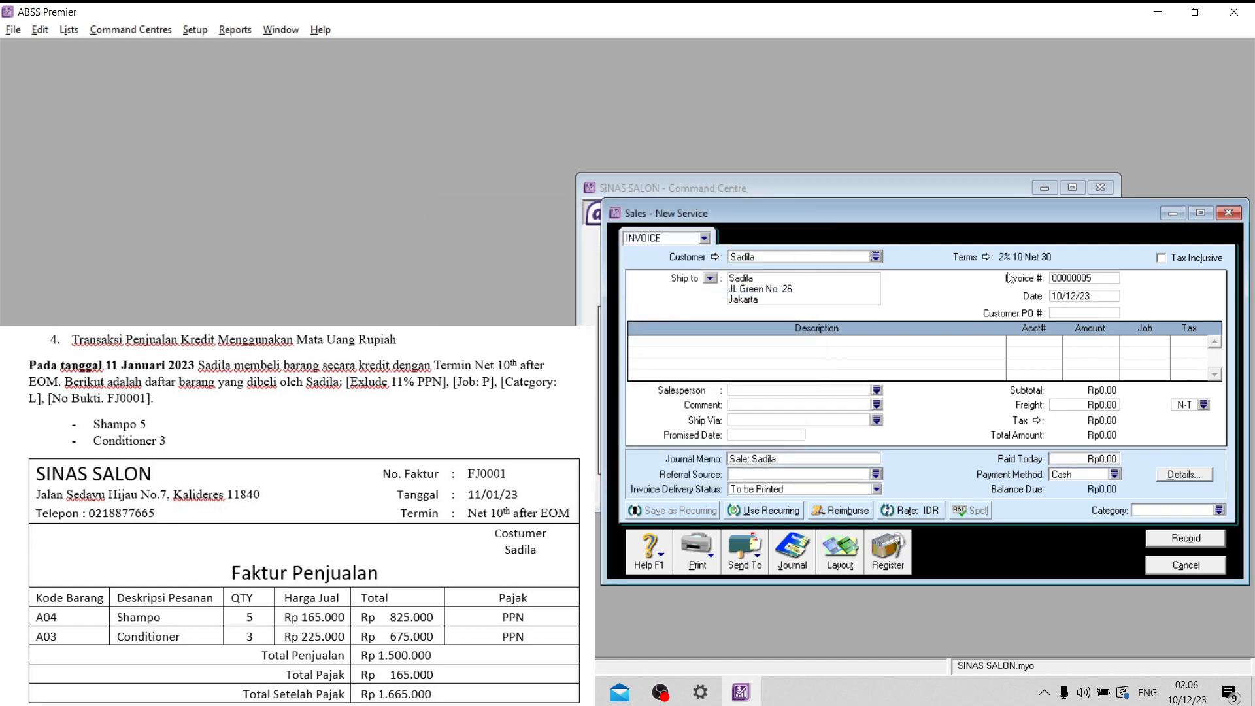
# - Set the invoice's credit terms to Day of Month after EOM, balance due on the 10th, with 0% early payment discount
pyautogui.click(986, 257)
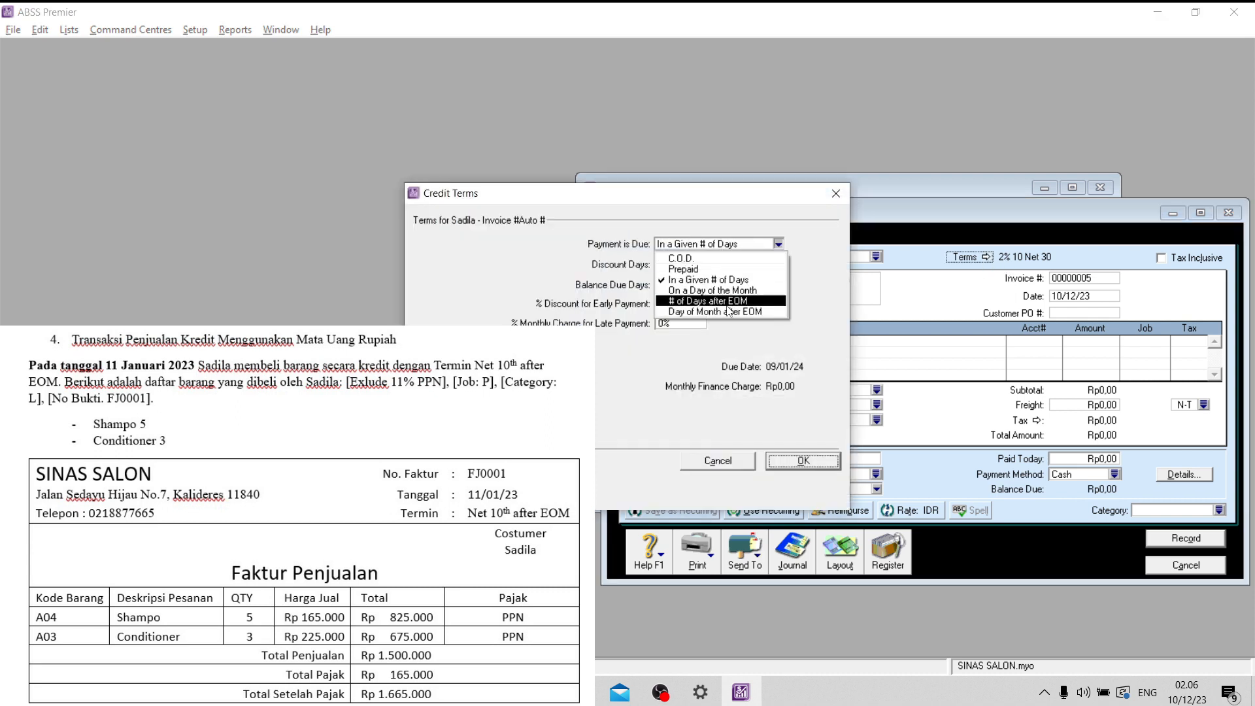
pyautogui.click(724, 312)
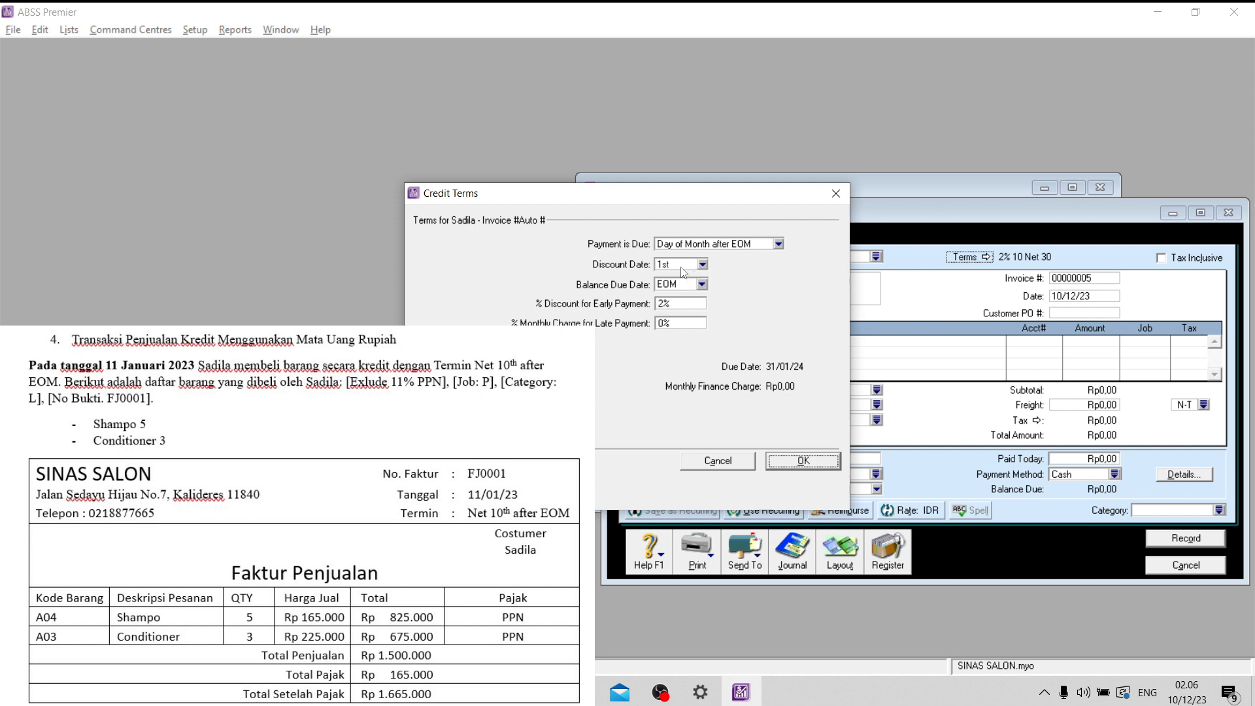
pyautogui.click(702, 287)
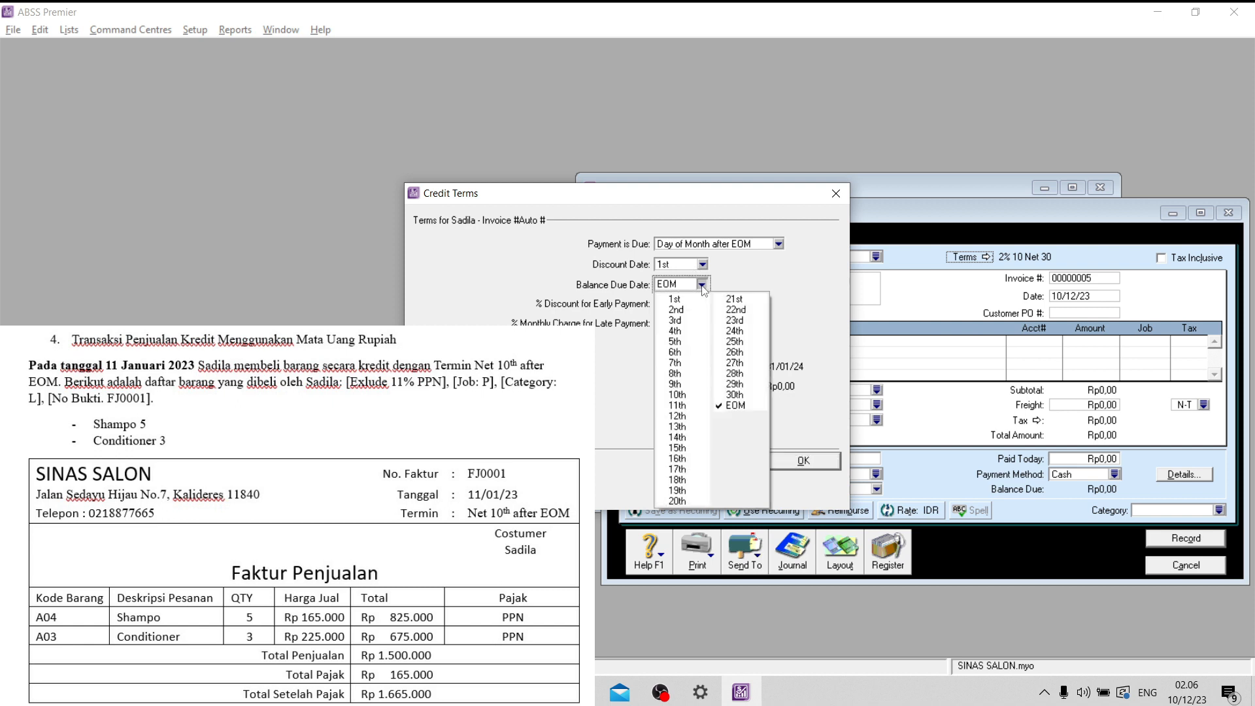
pyautogui.click(677, 395)
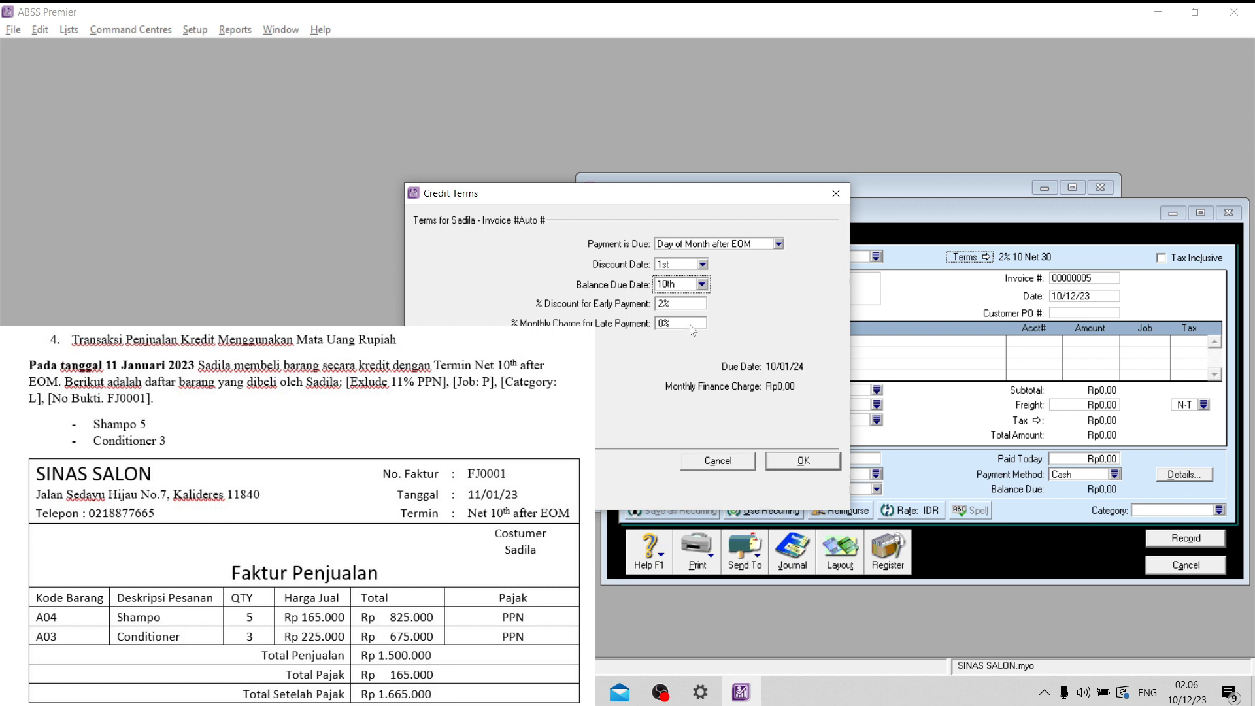
pyautogui.click(682, 305)
pyautogui.write('0')
pyautogui.press('Tab')
pyautogui.click(813, 463)
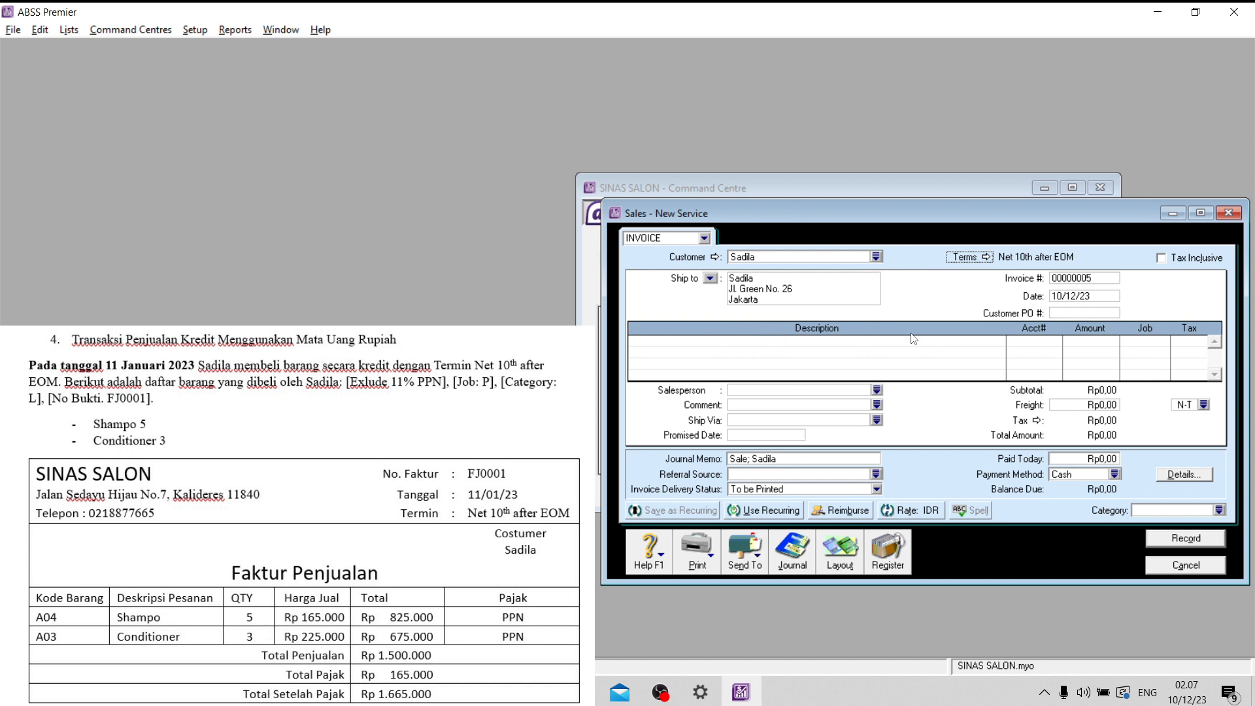
# - Switch the sales invoice to the Item layout
pyautogui.click(846, 549)
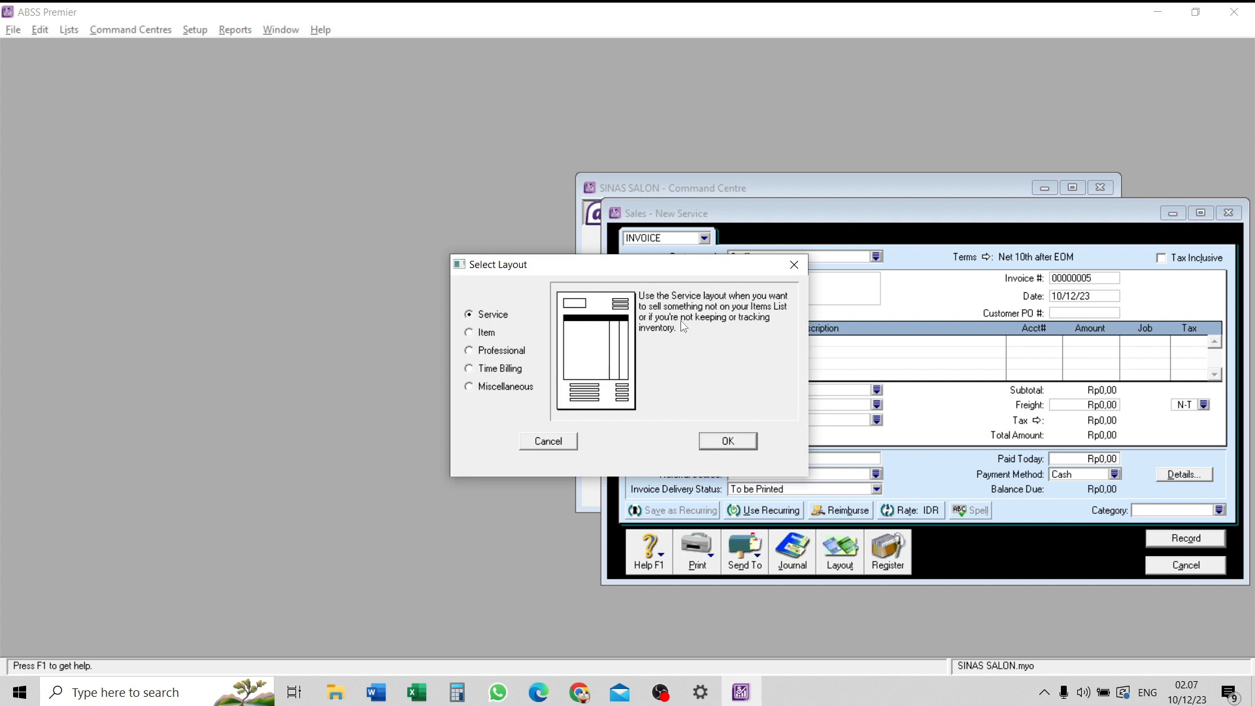
pyautogui.click(491, 336)
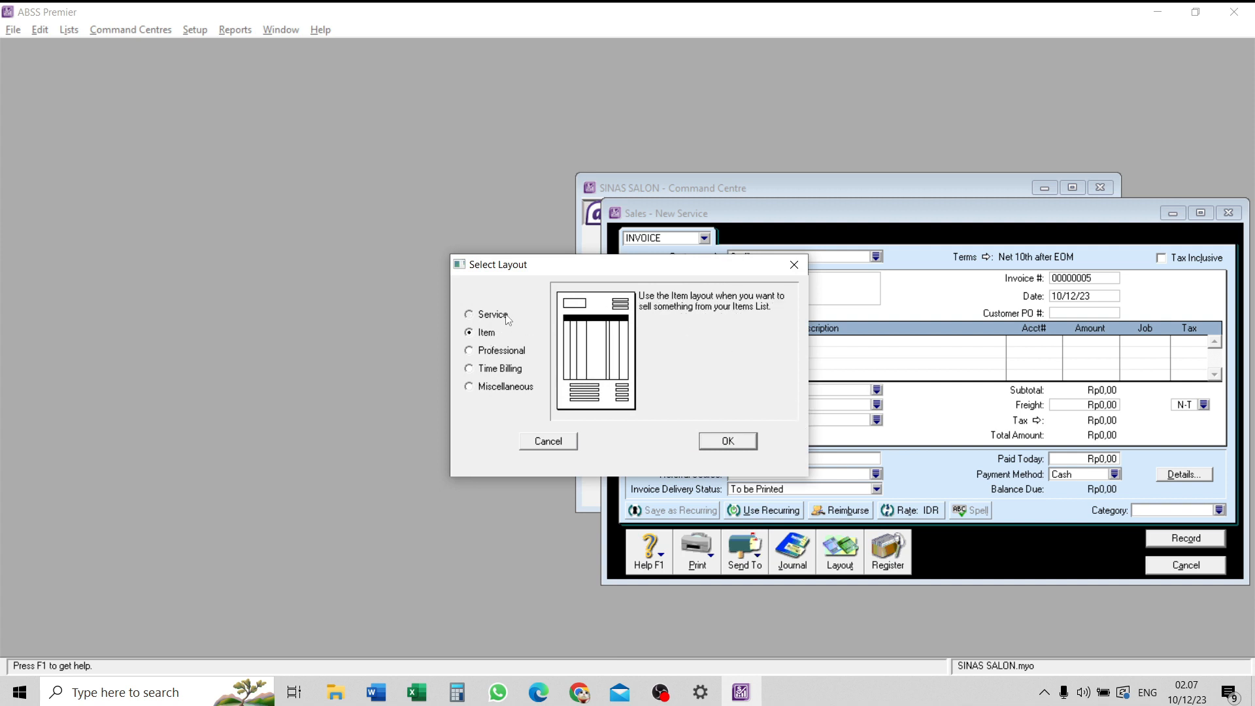
pyautogui.click(508, 319)
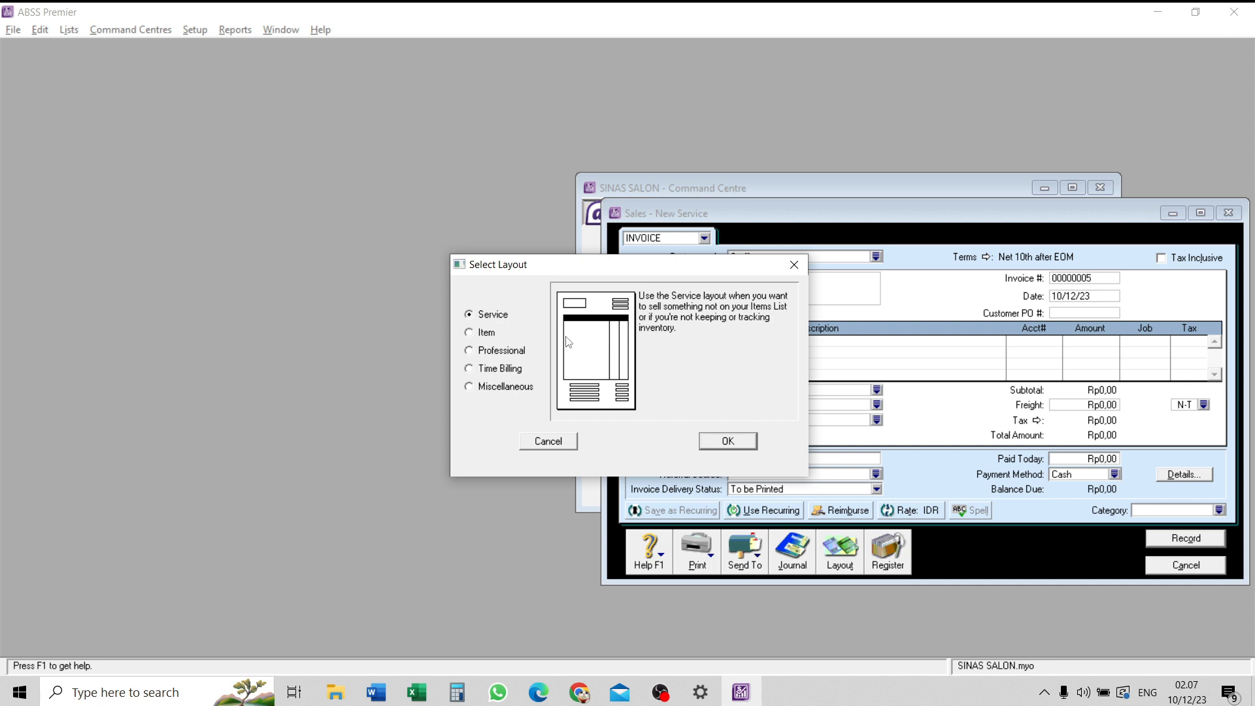
pyautogui.click(476, 334)
pyautogui.click(753, 447)
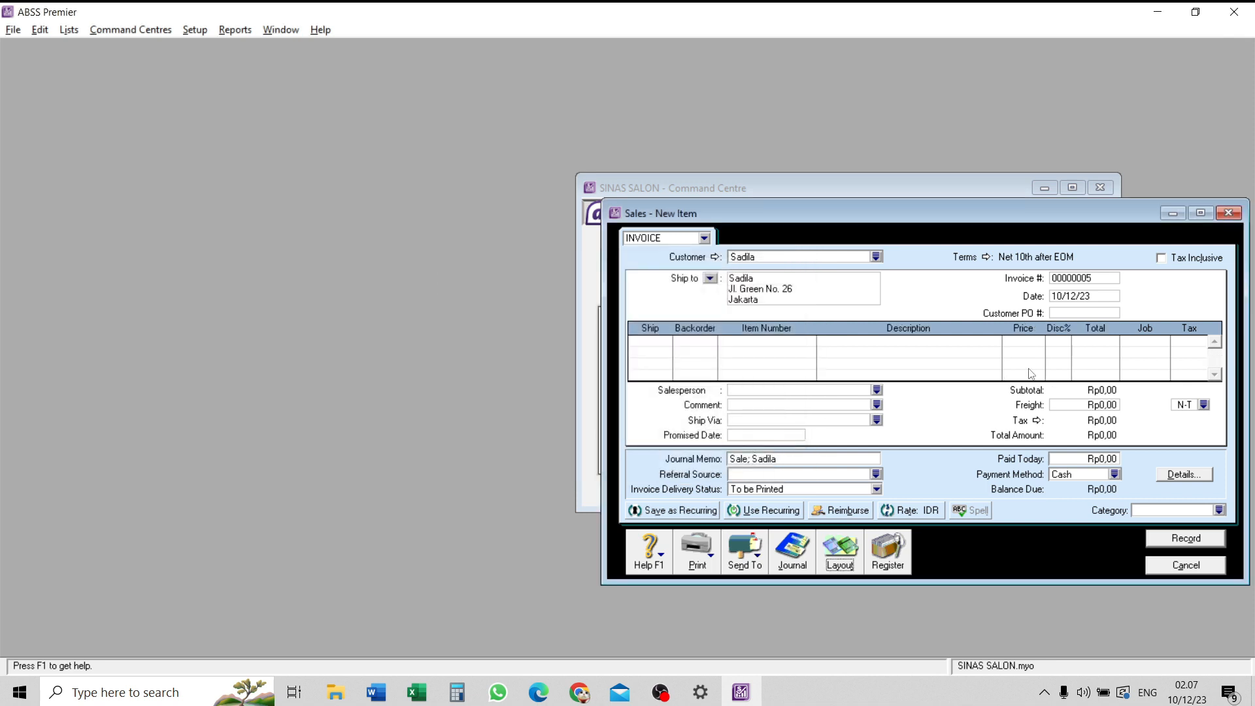
# - Set the invoice number to FJ0001 and the invoice date to 11/01/23
pyautogui.click(1072, 280)
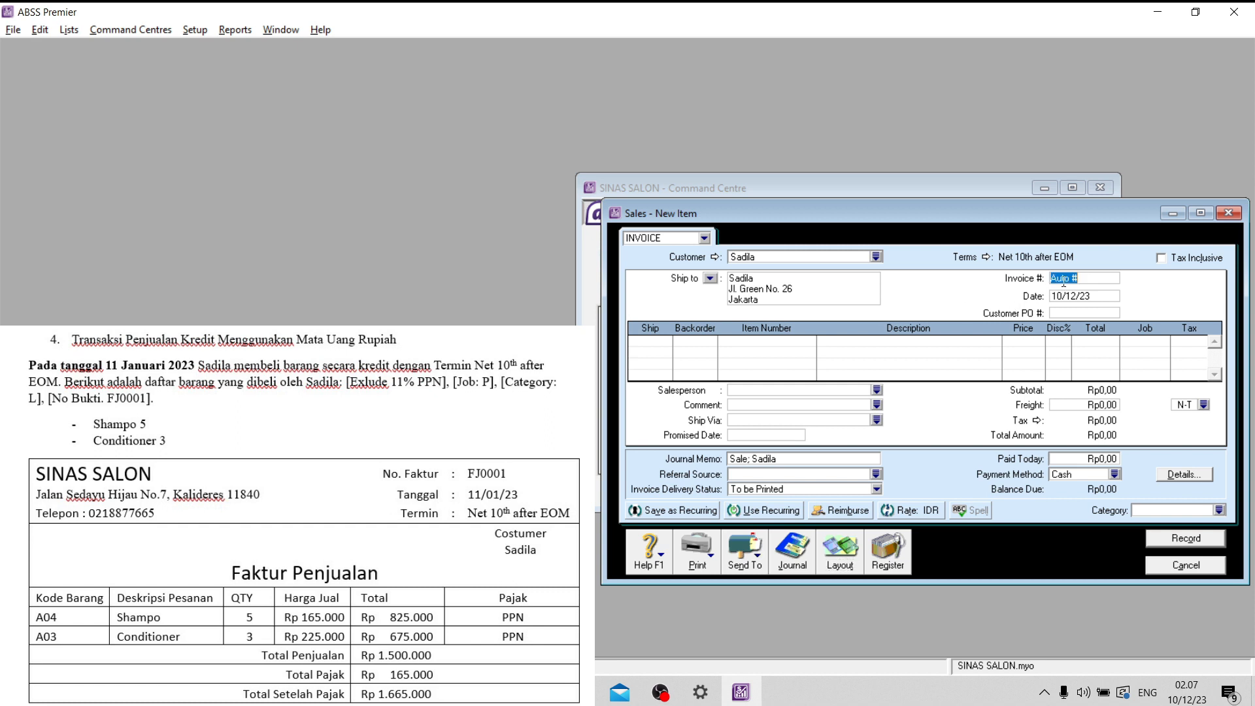
pyautogui.press('capslock')
pyautogui.press('capslock')
pyautogui.write('FJ0001')
pyautogui.click(1077, 301)
pyautogui.moveTo(1061, 294); pyautogui.dragTo(1048, 298)
pyautogui.write('11')
pyautogui.press('Tab')
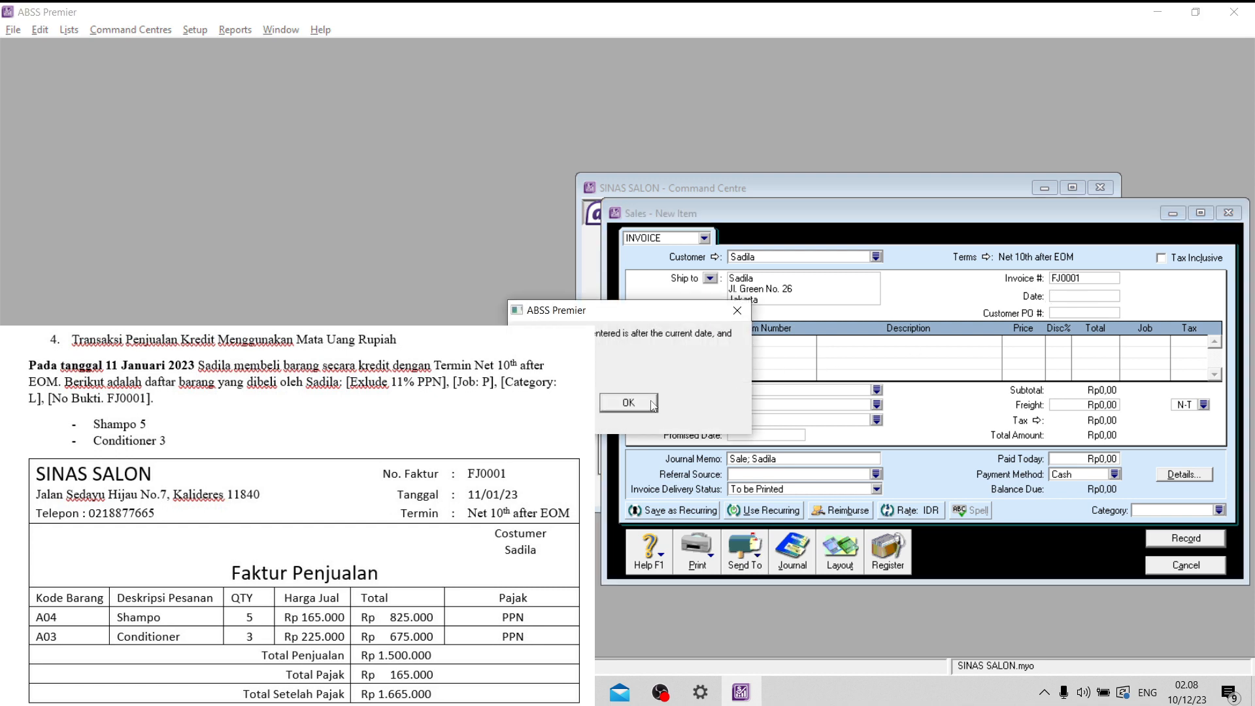
pyautogui.click(628, 402)
pyautogui.moveTo(1064, 297); pyautogui.dragTo(1075, 297)
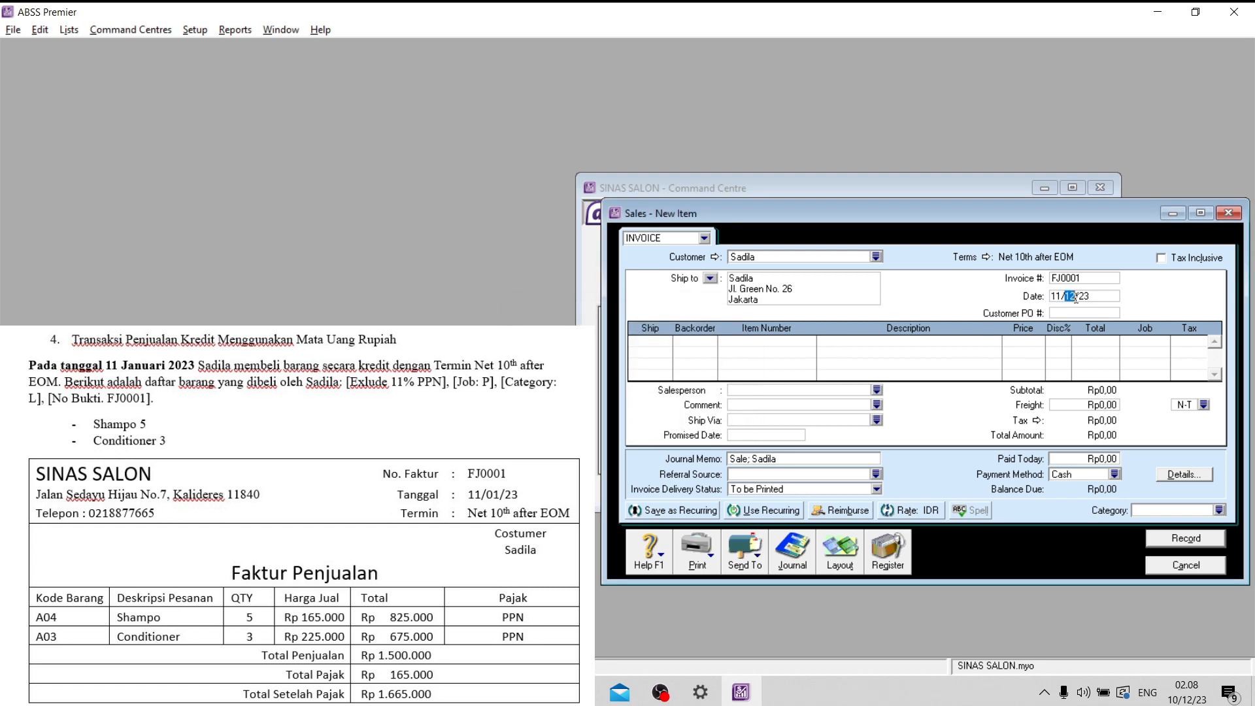
pyautogui.write('01')
# - Add an invoice line shipping 5 units of item A04 (Shampo) at its listed price
pyautogui.click(649, 339)
pyautogui.write('5')
pyautogui.press('Tab')
pyautogui.press('Tab')
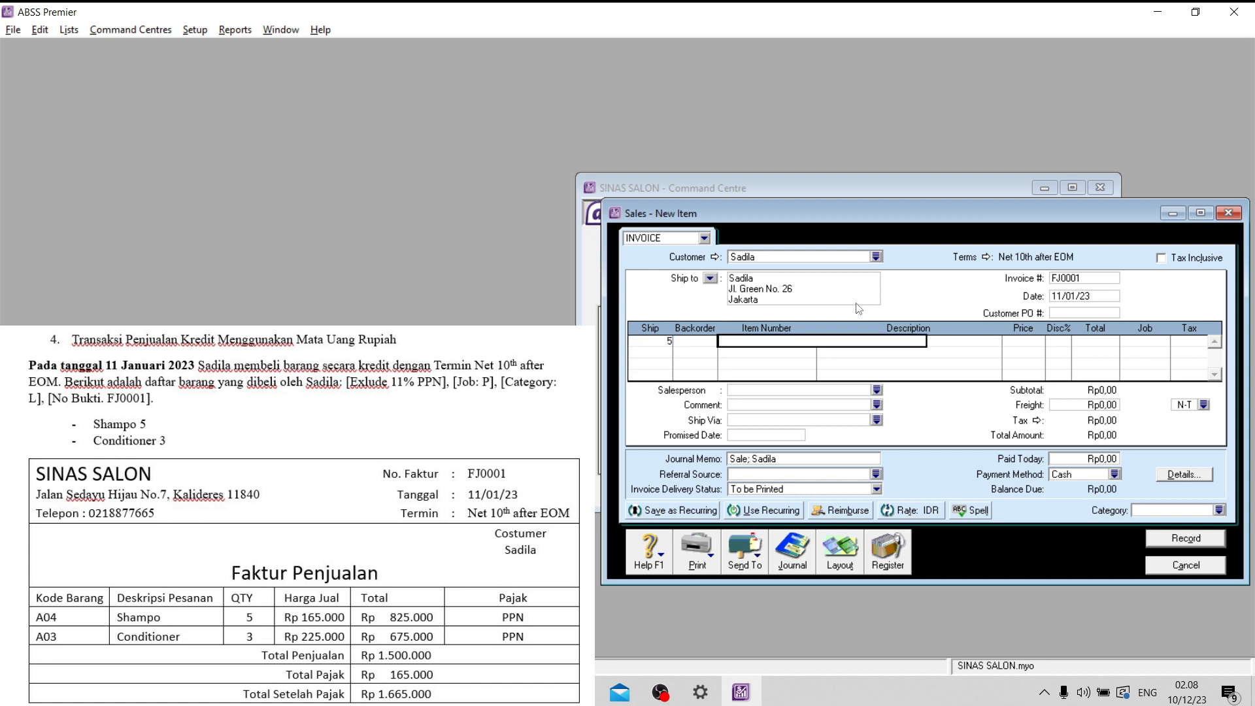
pyautogui.write('A04')
# - Assign job P and tax code PPN to the Shampo line of the sales invoice
pyautogui.press('Tab')
pyautogui.press('Tab')
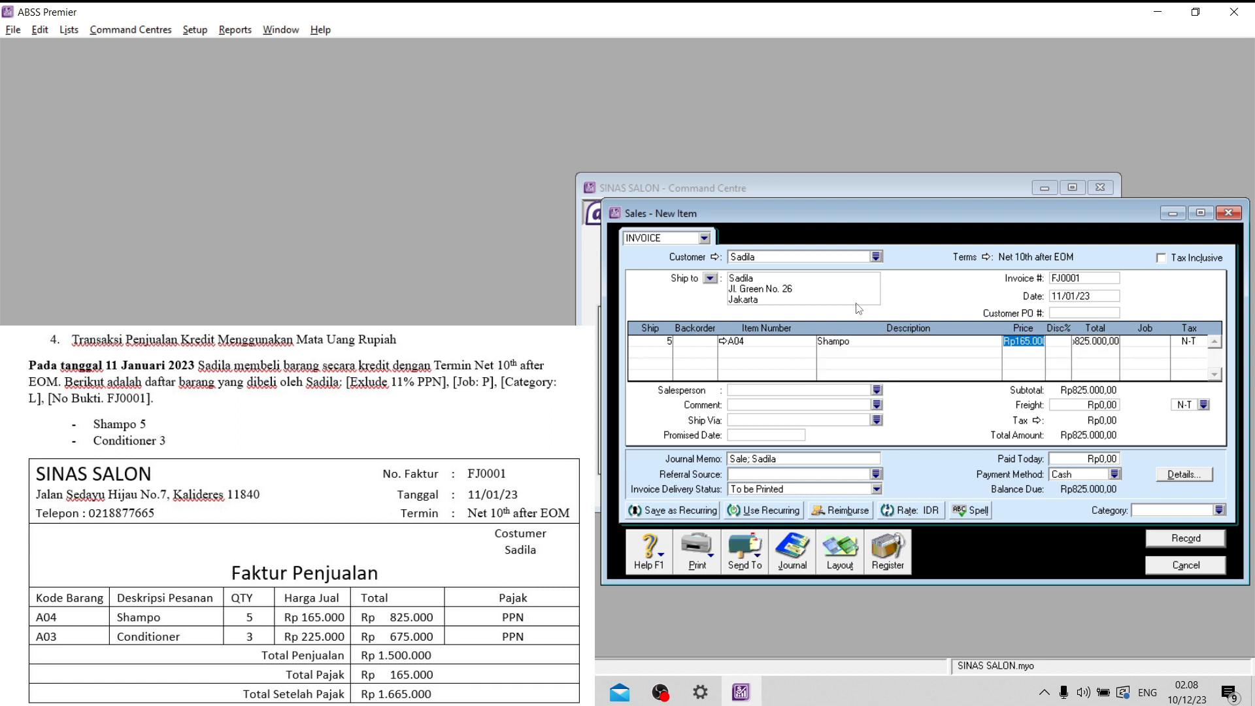
pyautogui.press('Tab')
pyautogui.press('Tab')
pyautogui.press('Tab')
pyautogui.click(1164, 343)
pyautogui.click(642, 269)
pyautogui.click(776, 449)
pyautogui.press('Tab')
pyautogui.click(1203, 343)
pyautogui.click(519, 284)
pyautogui.click(769, 452)
# - Add a second invoice line shipping 3 units of item A03 (Conditioner)
pyautogui.press('Tab')
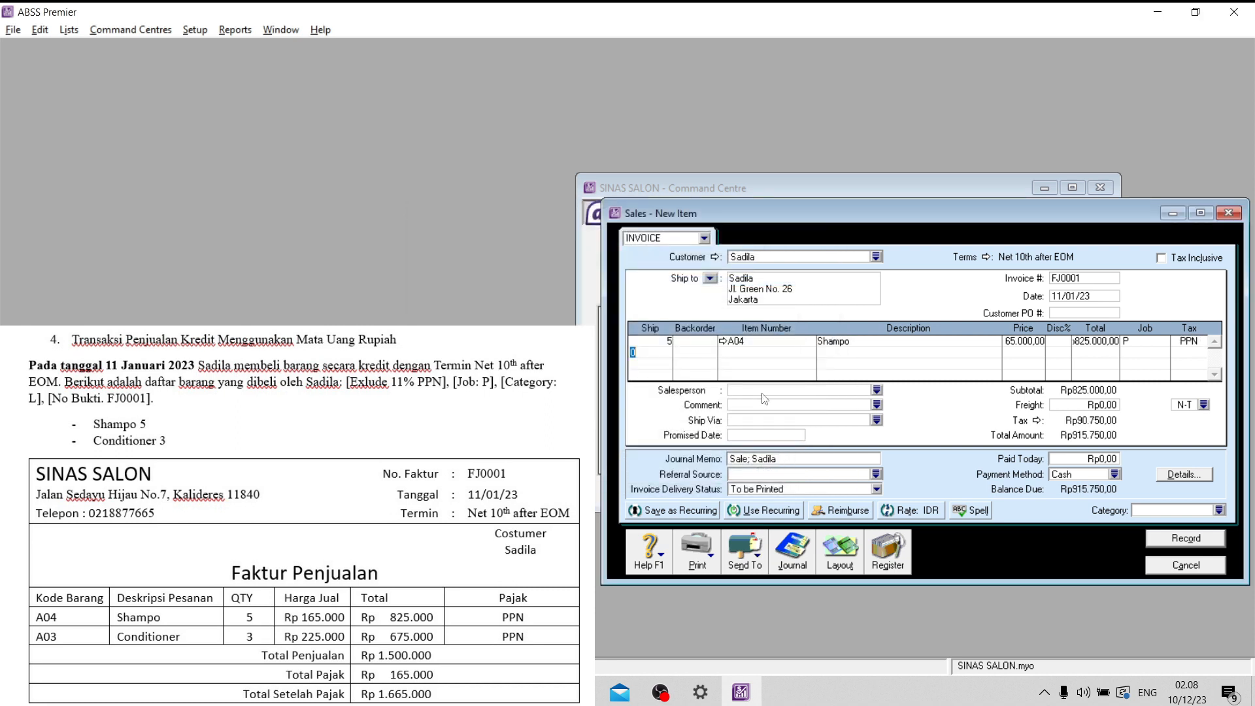
pyautogui.write('3')
pyautogui.press('Tab')
pyautogui.write('Q')
pyautogui.press('BackSpace')
pyautogui.write('A03')
pyautogui.press('Tab')
pyautogui.press('Tab')
pyautogui.press('Tab')
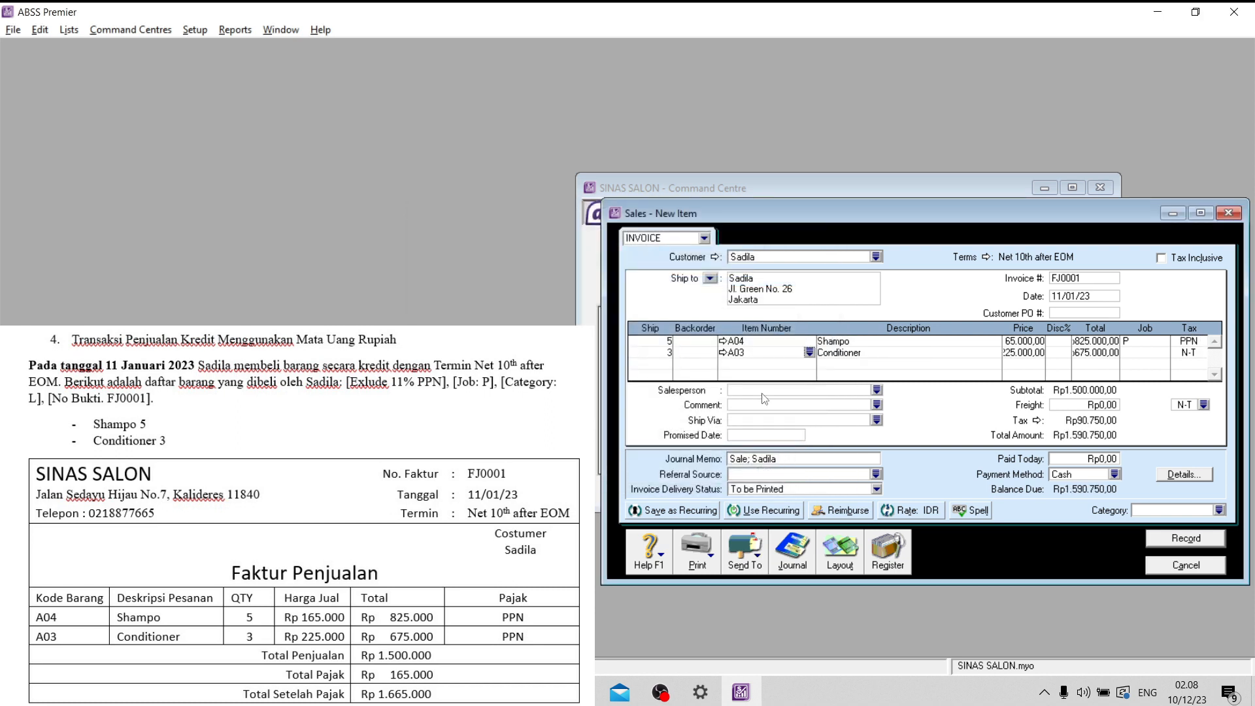
# - Assign job P (Produk) and tax code PPN to the Conditioner line
pyautogui.doubleClick(1164, 353)
pyautogui.doubleClick(531, 269)
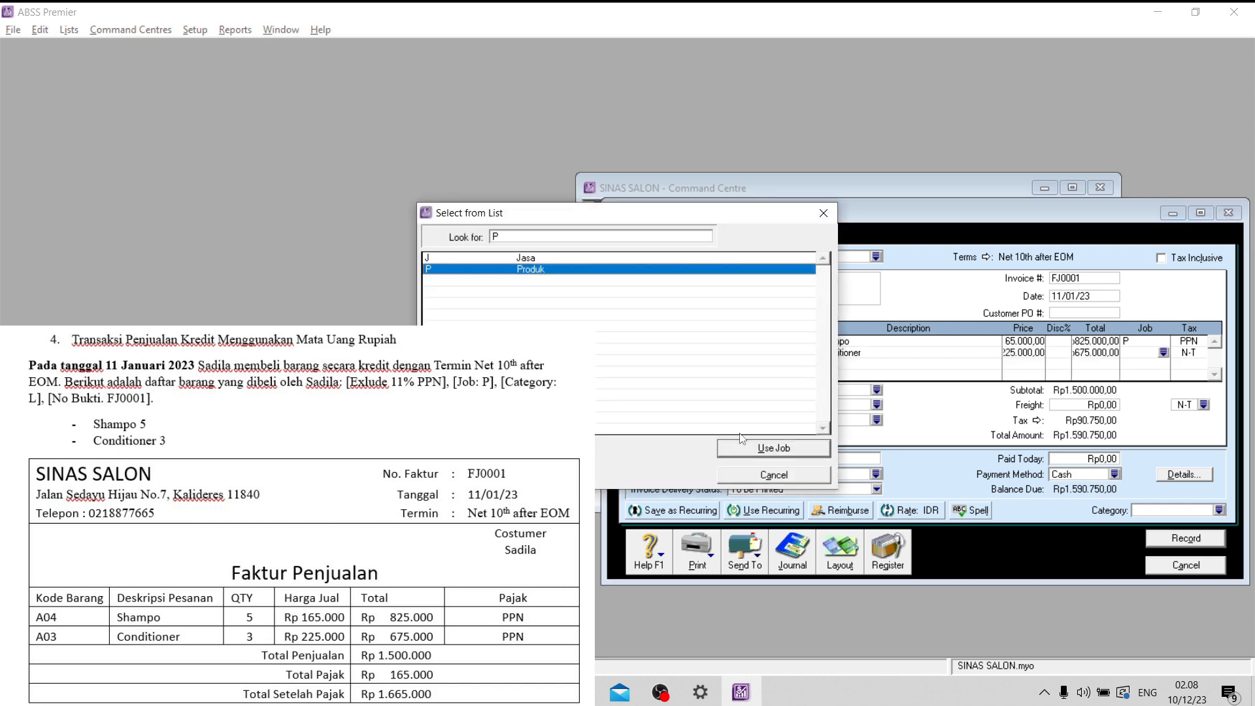
pyautogui.doubleClick(1202, 354)
pyautogui.click(584, 281)
pyautogui.click(766, 448)
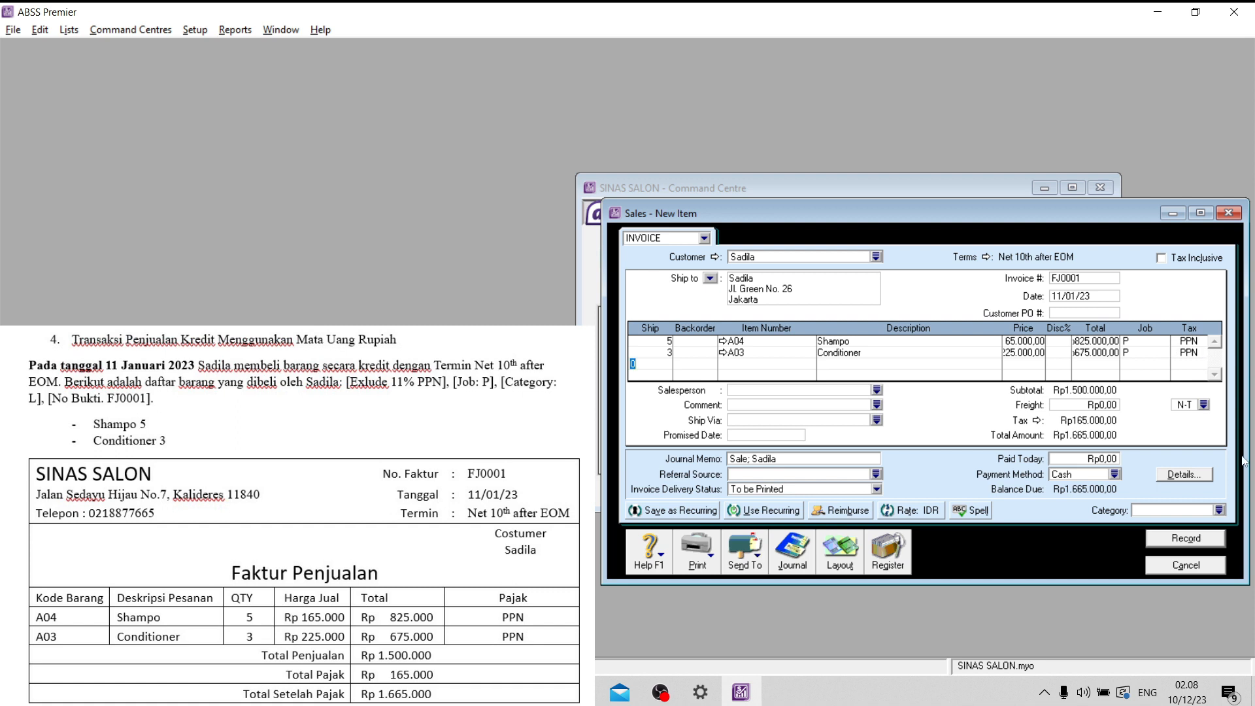
# - Assign category L (Local) to sales invoice FJ0001, record it and leave sales entry
pyautogui.doubleClick(1195, 514)
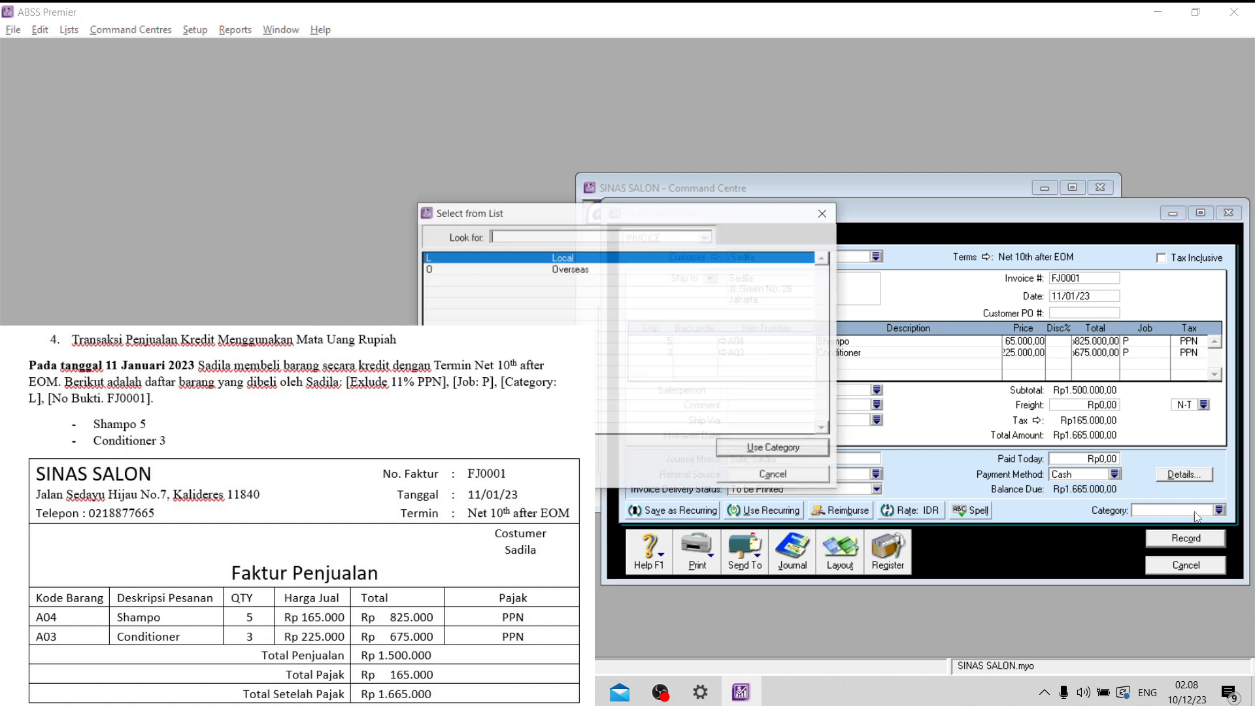
pyautogui.click(763, 447)
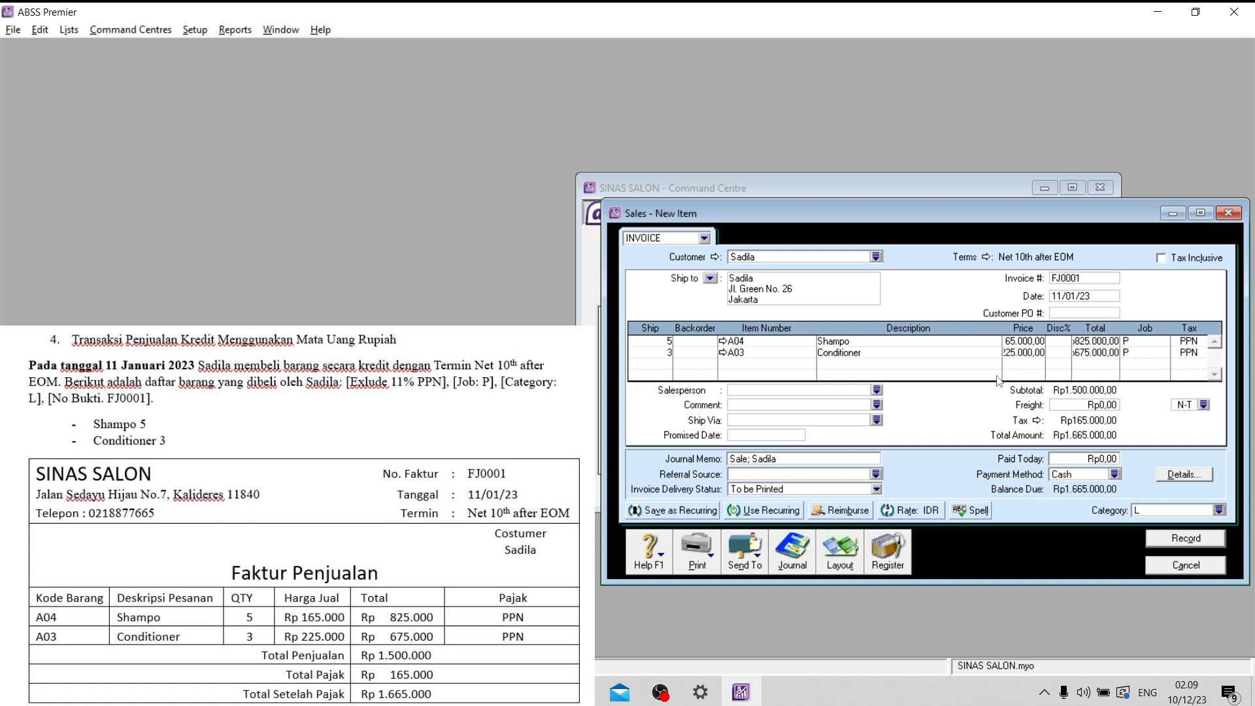
pyautogui.click(1171, 541)
pyautogui.click(1176, 567)
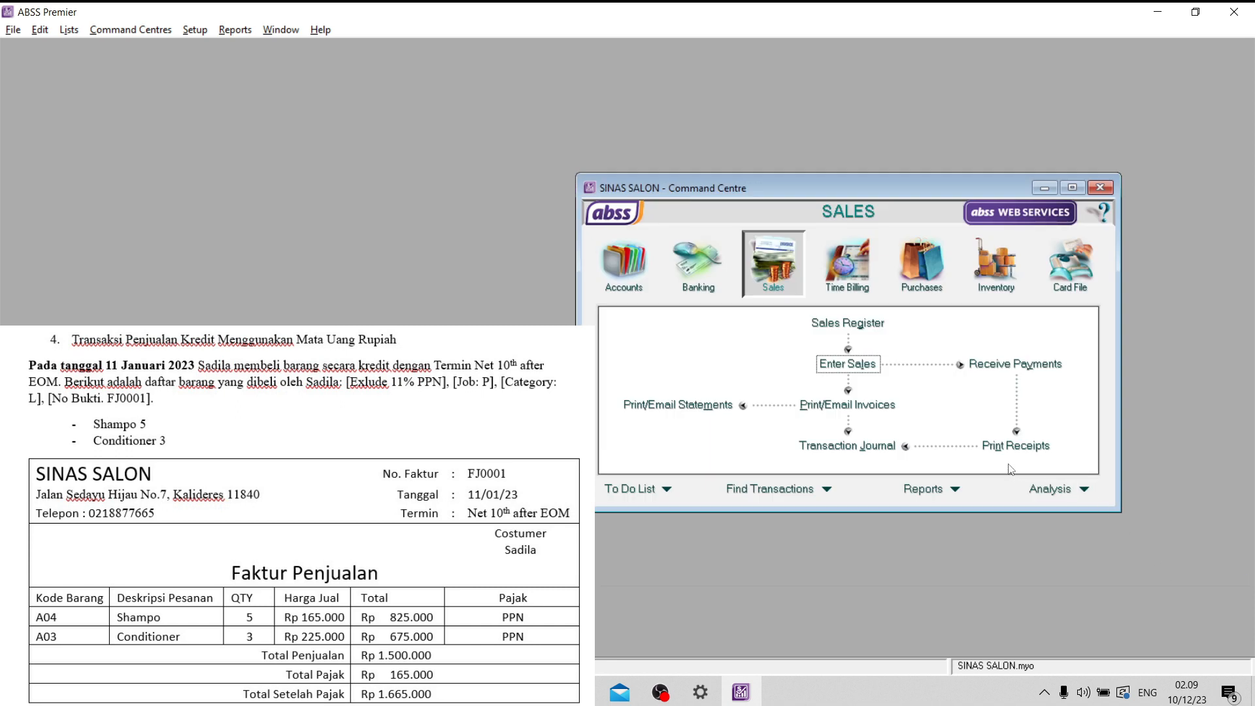
# - Review the recorded FJ0001 entry in the sales transaction journal with the end date set to 31/01/23, and close the journal
pyautogui.click(868, 447)
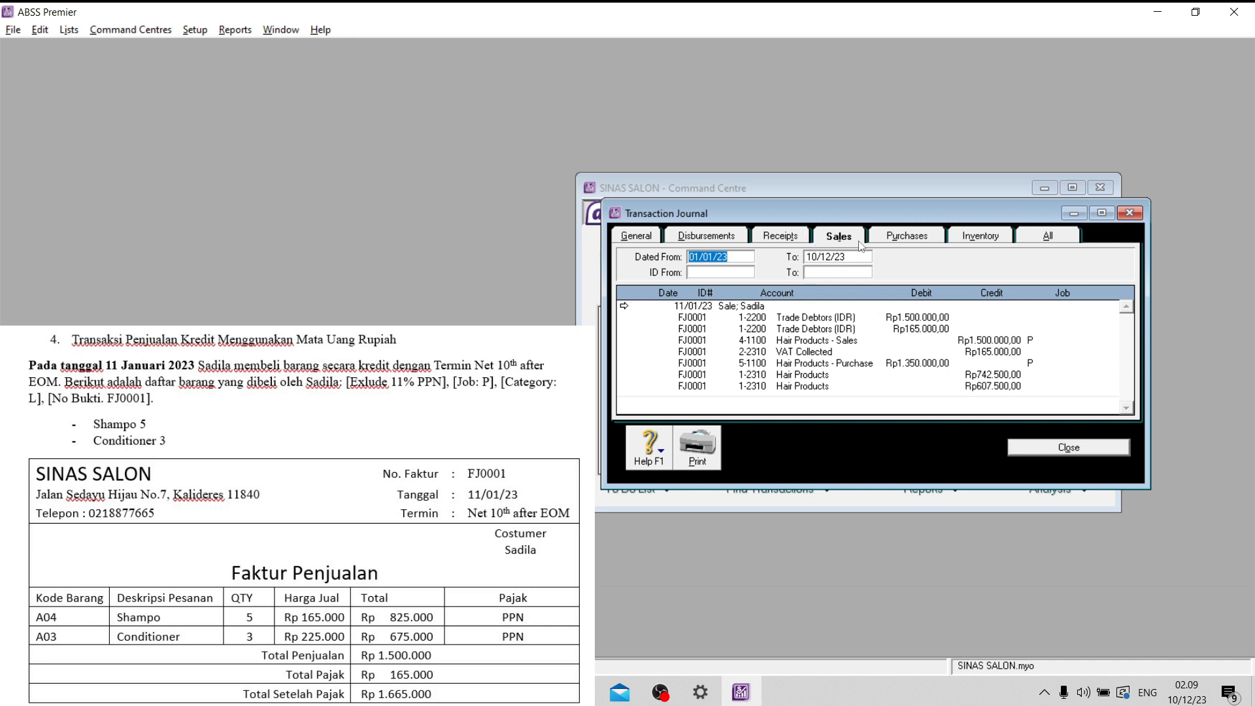
pyautogui.click(817, 257)
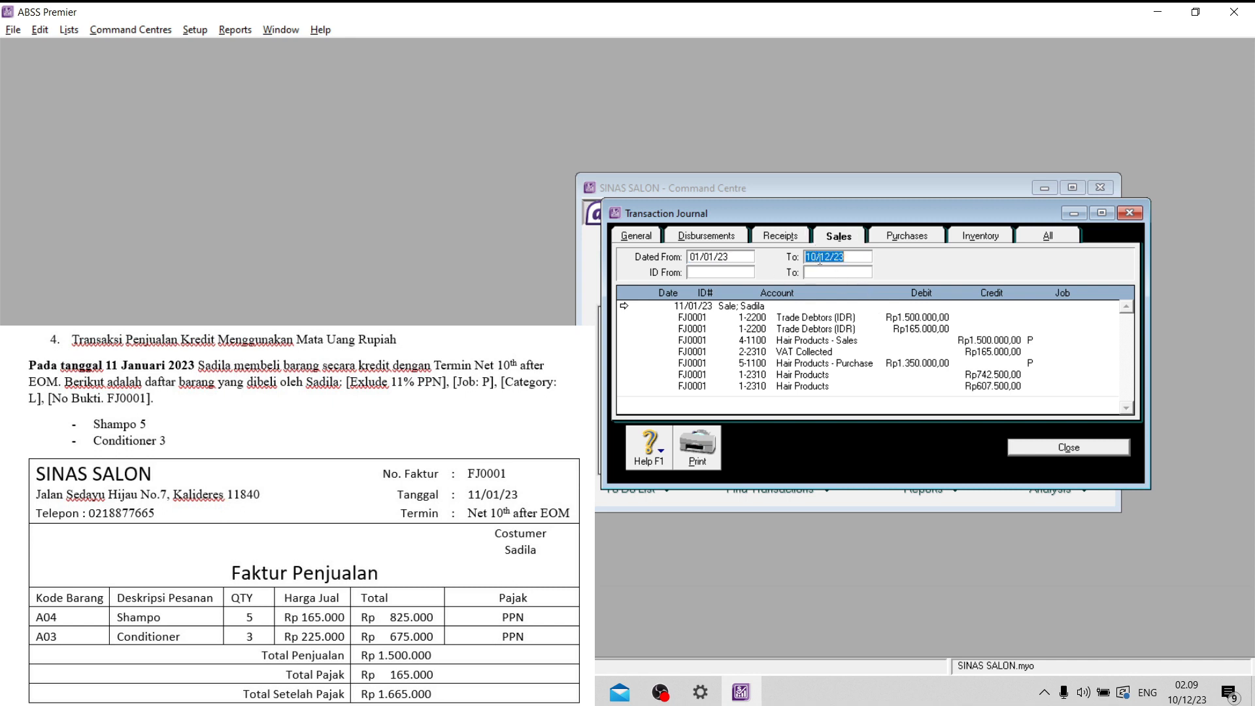
pyautogui.click(818, 260)
pyautogui.moveTo(815, 257); pyautogui.dragTo(818, 258)
pyautogui.write('31/01')
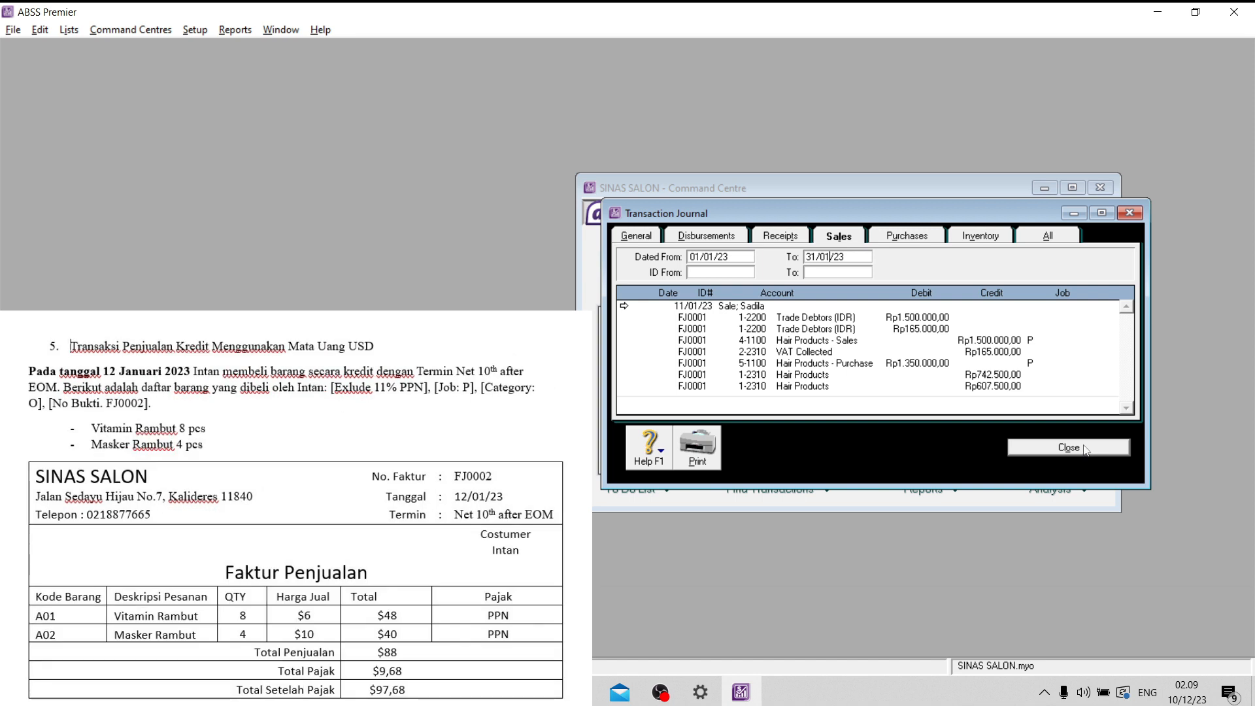
pyautogui.click(1084, 448)
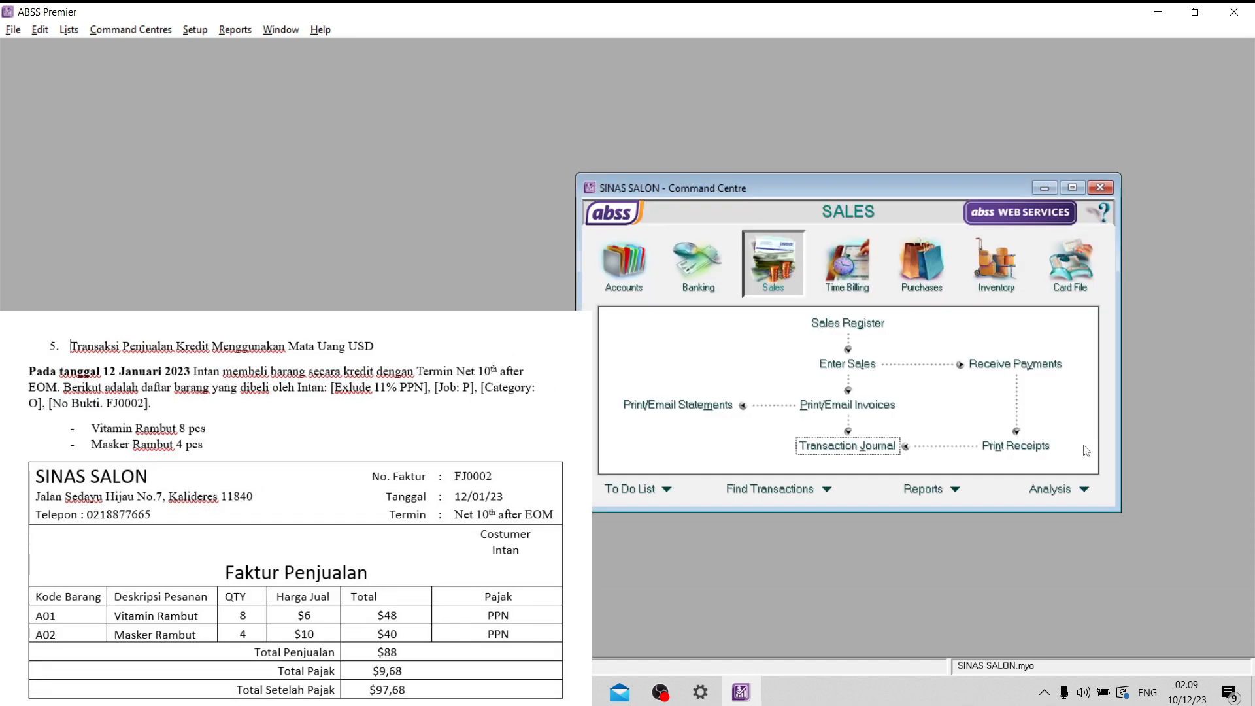
# - Start a new sales invoice for the customer named on the FJ0002 source document
pyautogui.click(854, 365)
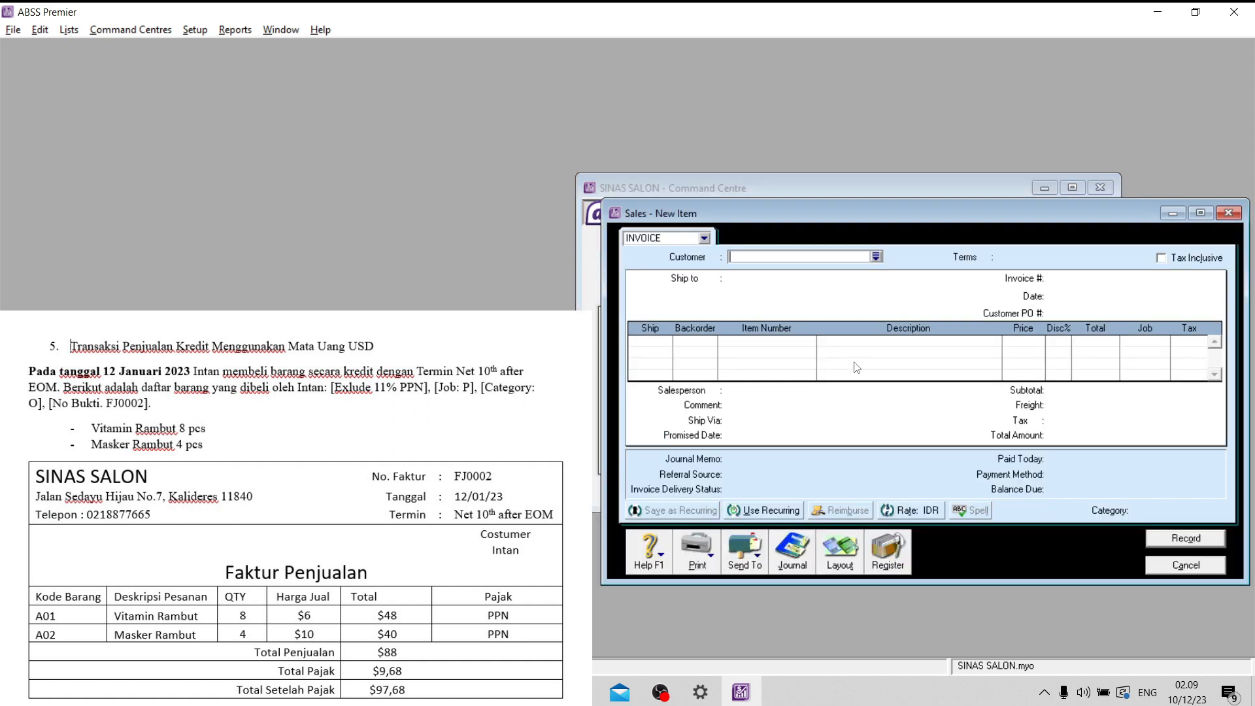
pyautogui.click(876, 257)
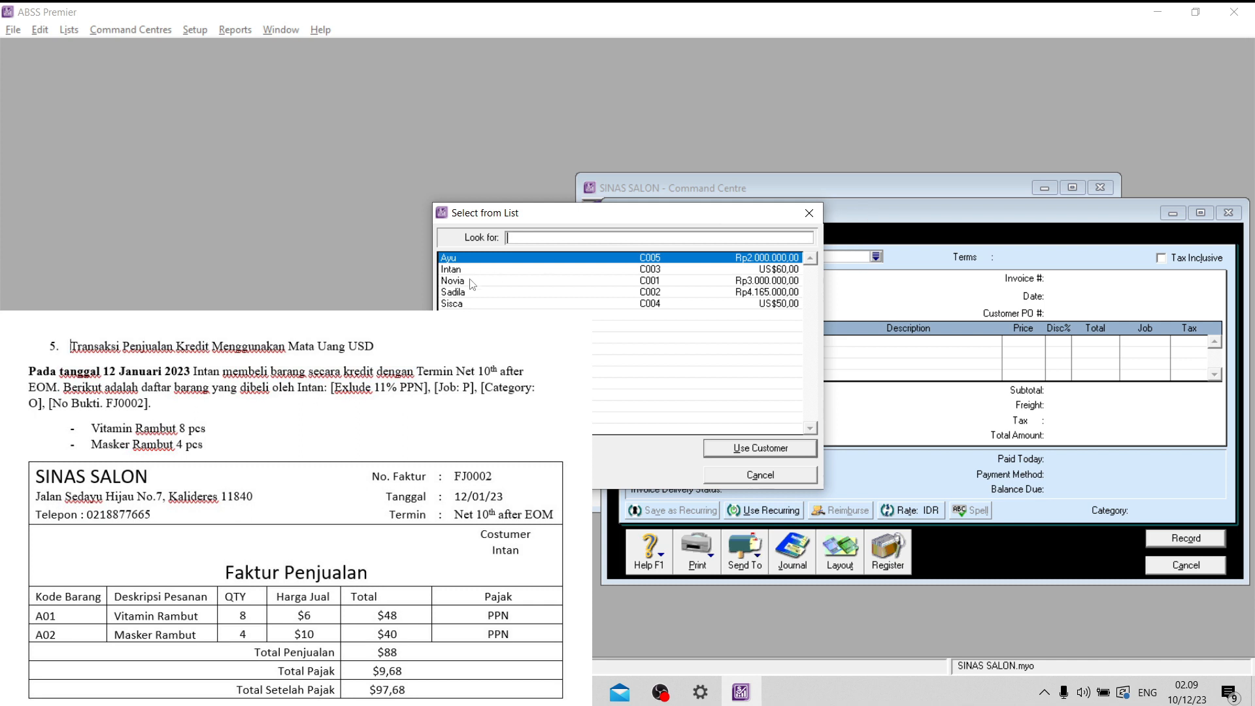
pyautogui.write('Intan')
pyautogui.click(776, 450)
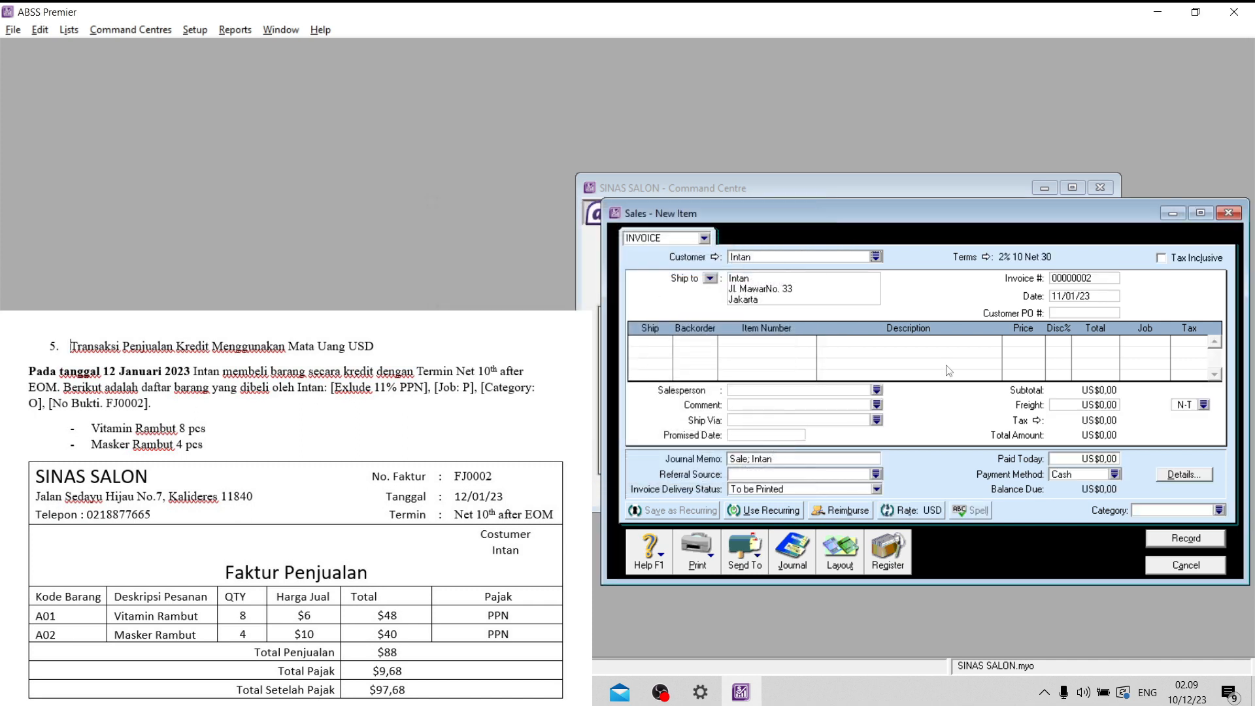
# - Set the invoice's credit terms to Day of Month after EOM, with balance due on the 10th and a 0% early payment discount
pyautogui.click(987, 257)
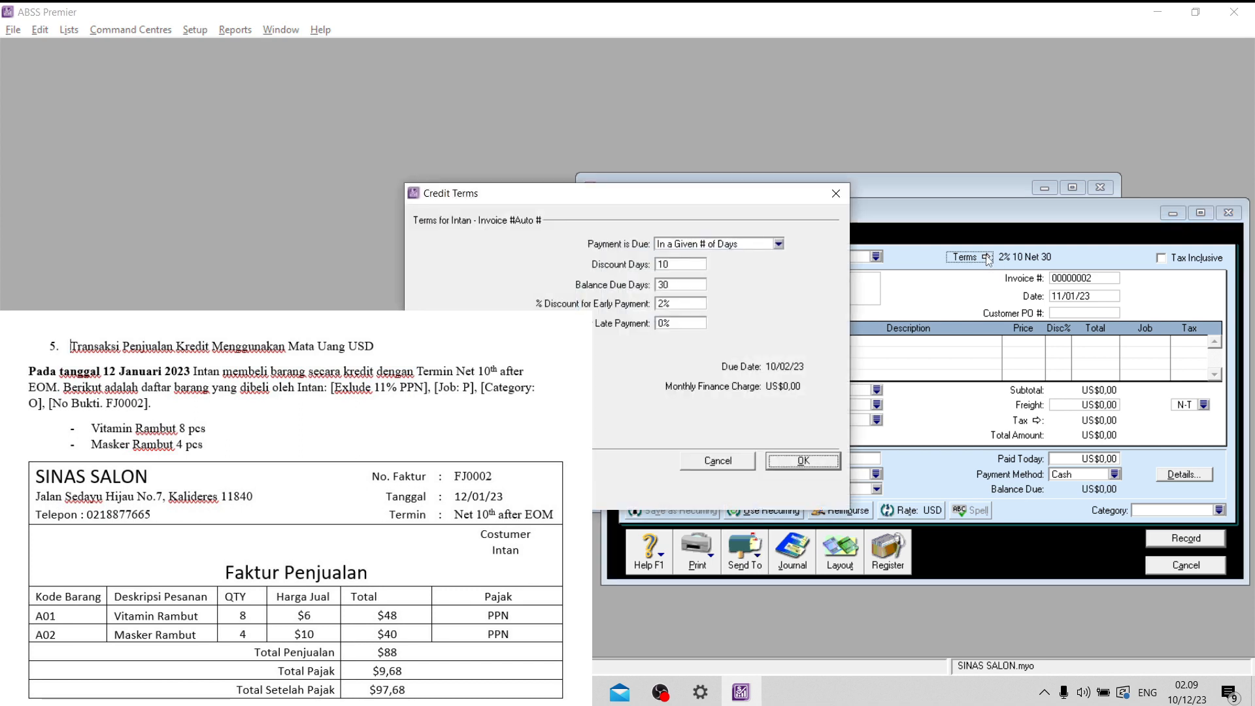
pyautogui.click(702, 247)
pyautogui.click(713, 314)
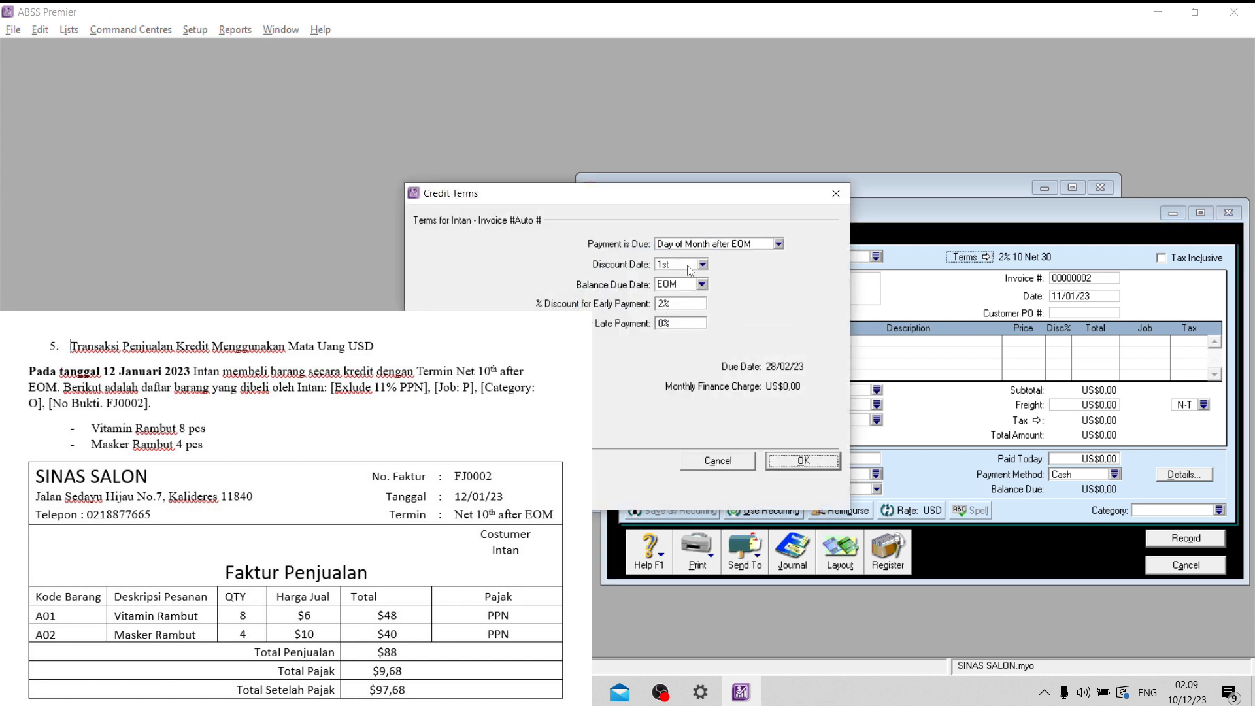
pyautogui.click(703, 285)
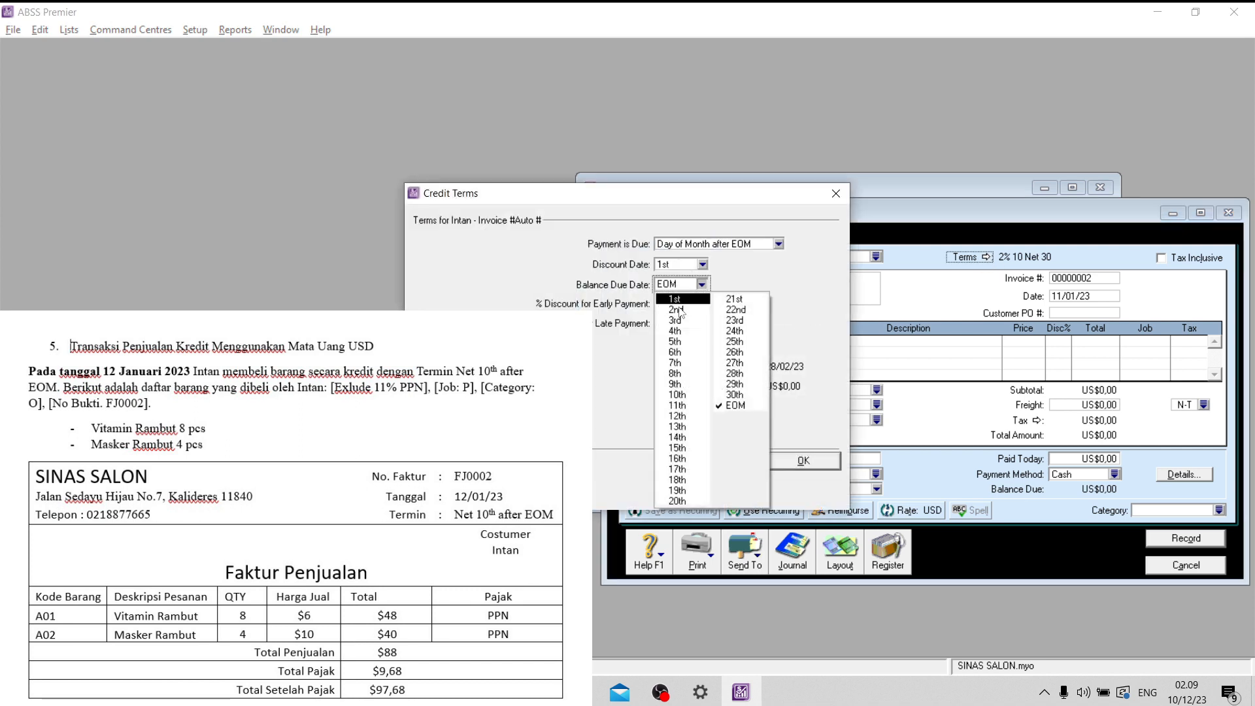
pyautogui.click(684, 395)
pyautogui.click(691, 303)
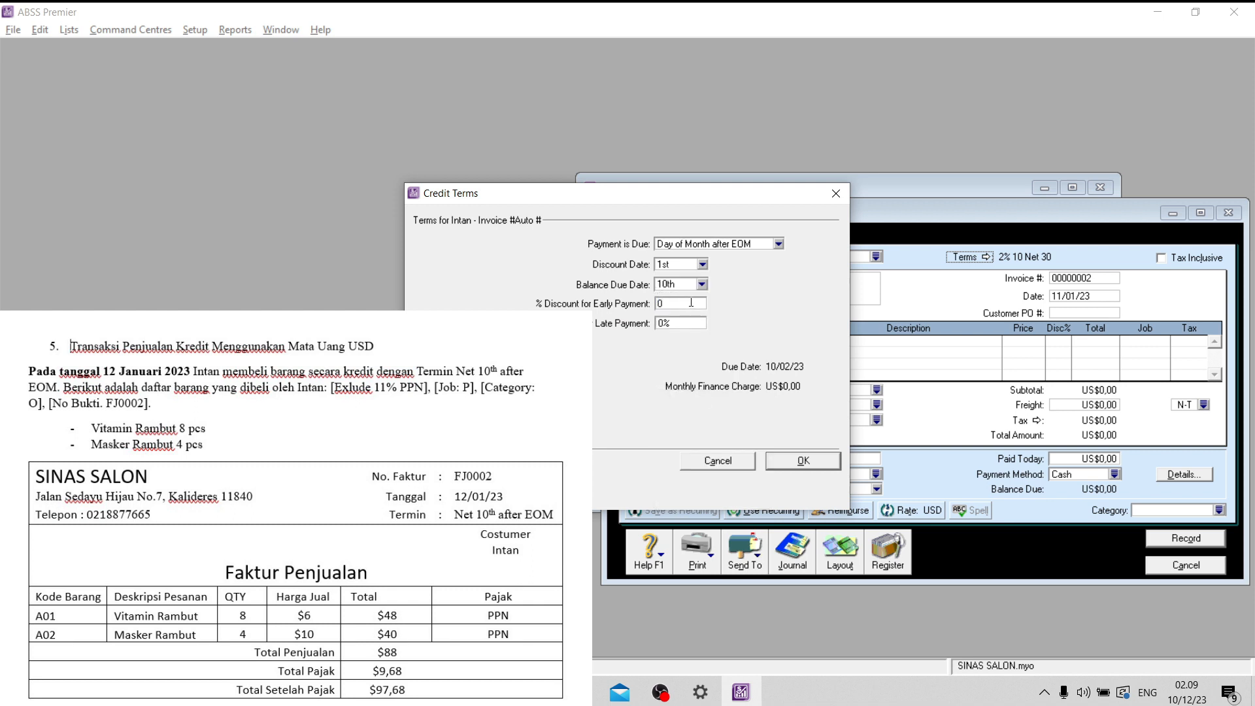
pyautogui.click(687, 286)
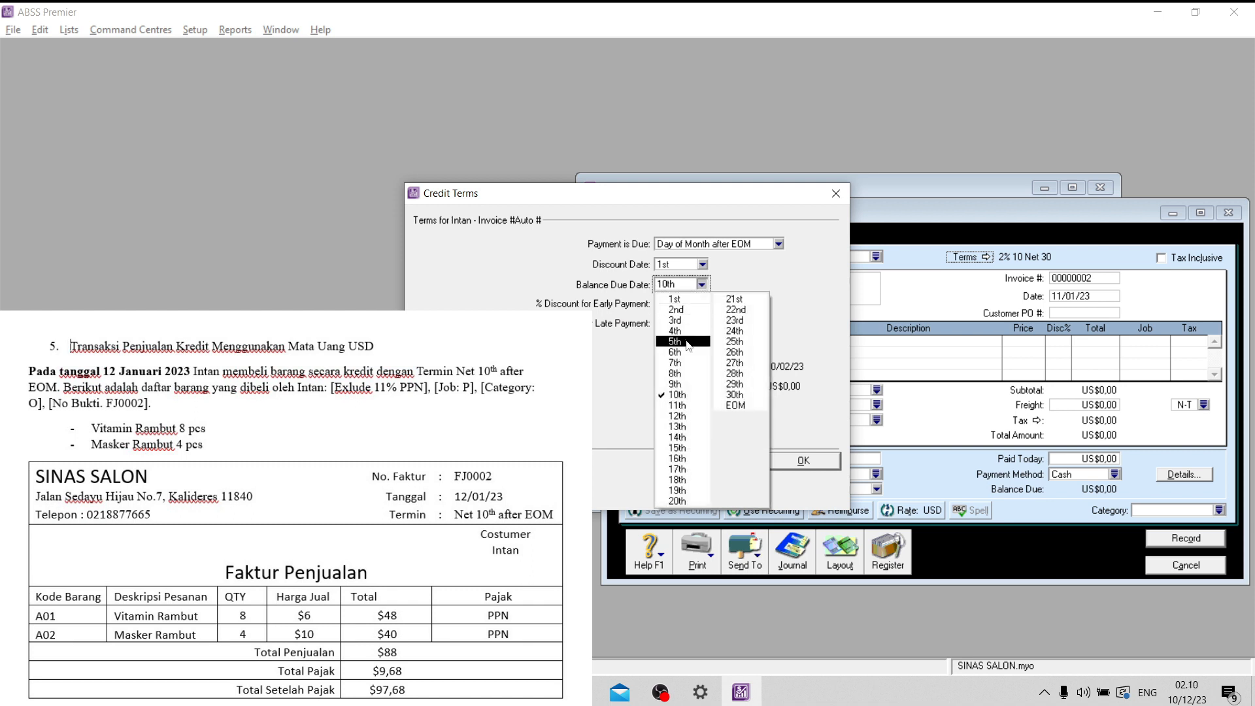
pyautogui.click(683, 395)
pyautogui.click(808, 462)
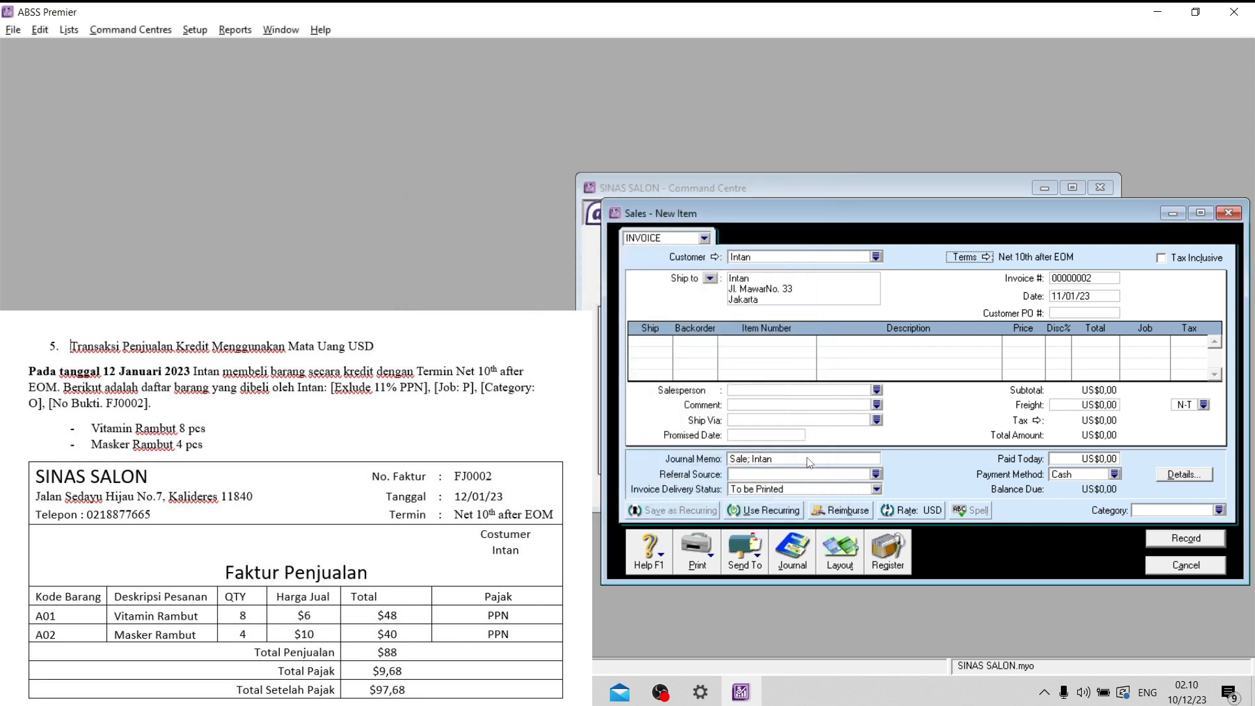
# - Set the sales invoice number to FJ0002 and its date to 12/01/23
pyautogui.click(1082, 278)
pyautogui.press('capslock')
pyautogui.press('capslock')
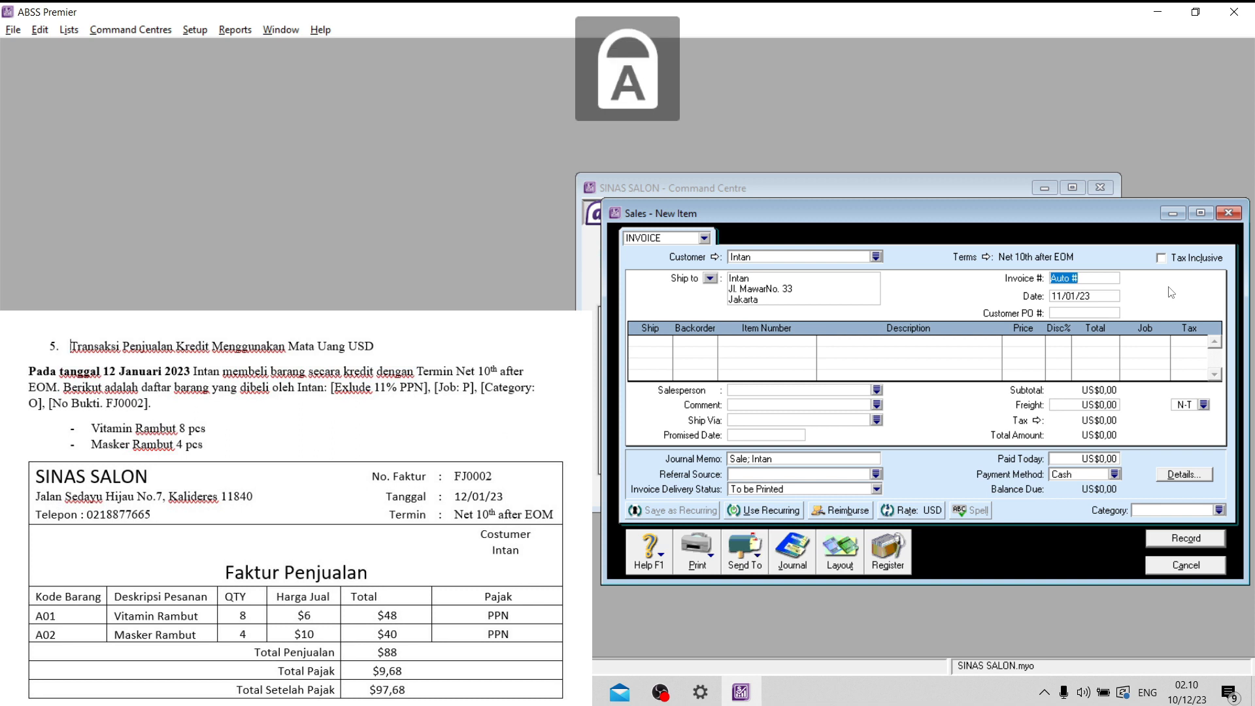
pyautogui.write('FJ')
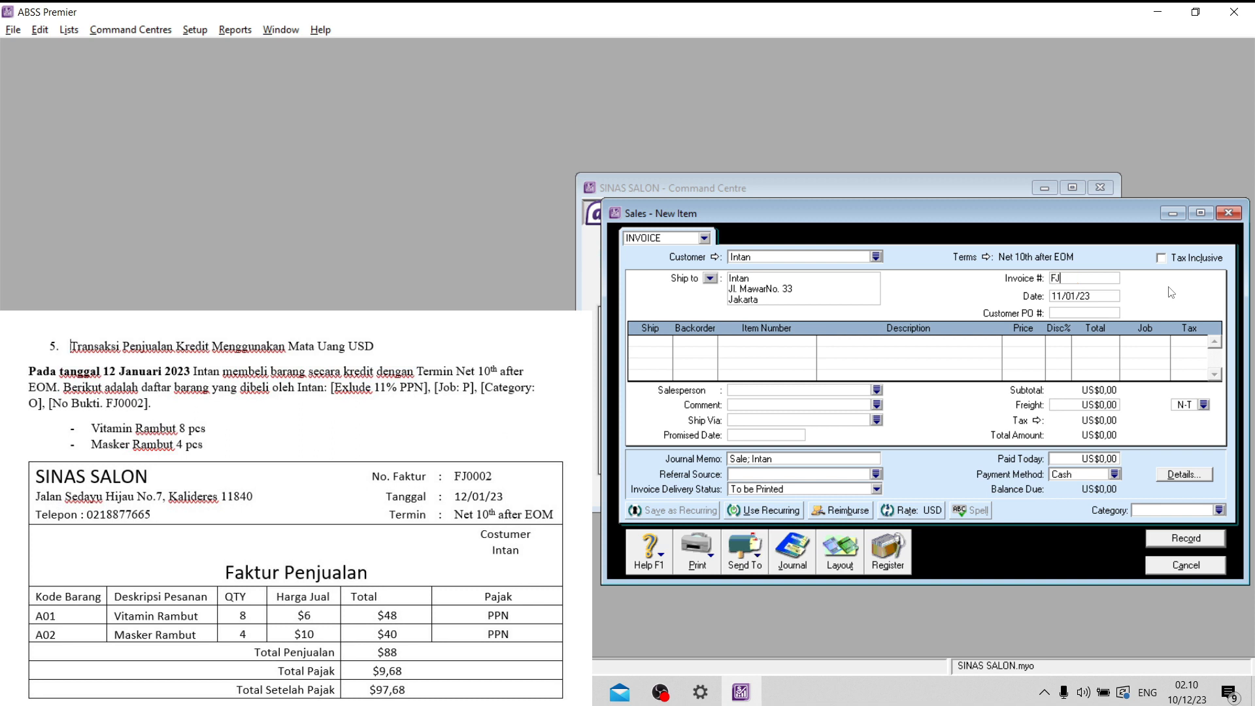
pyautogui.write('0002')
pyautogui.click(1067, 296)
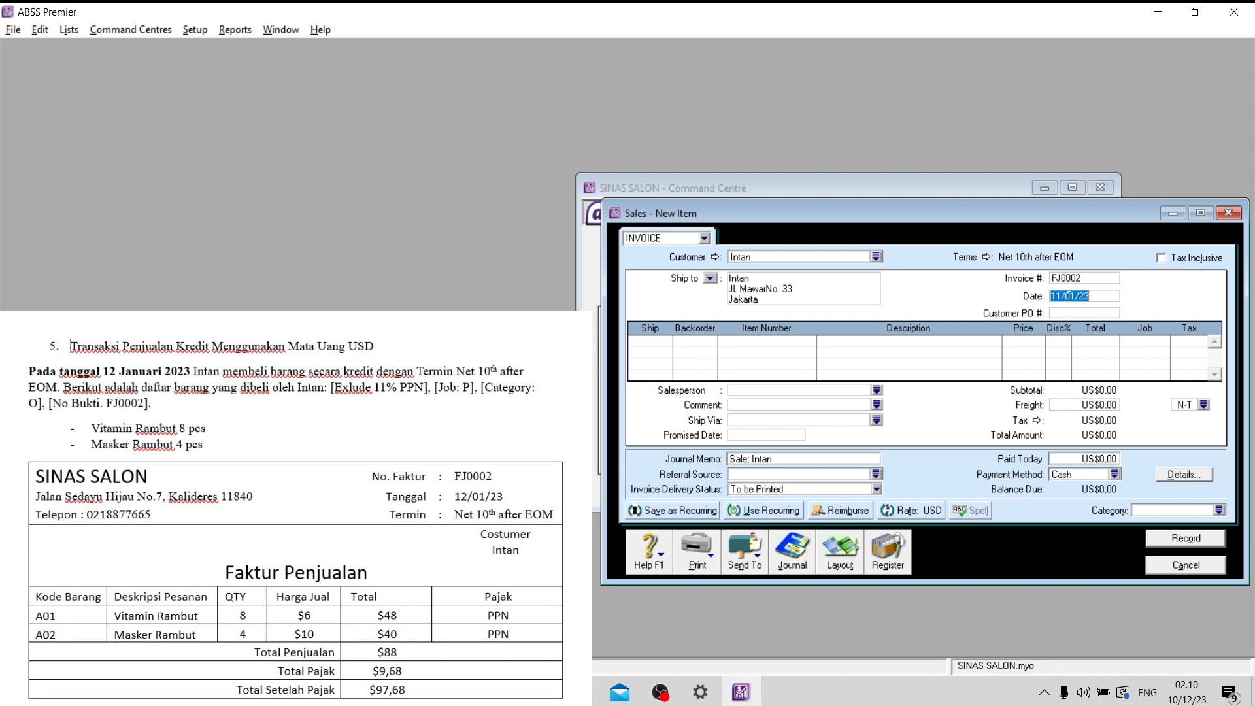
pyautogui.click(1065, 296)
pyautogui.moveTo(1056, 295); pyautogui.dragTo(1060, 296)
# - Add an invoice line shipping 8 units of item A01 (Vitamin Rambut)
pyautogui.click(667, 339)
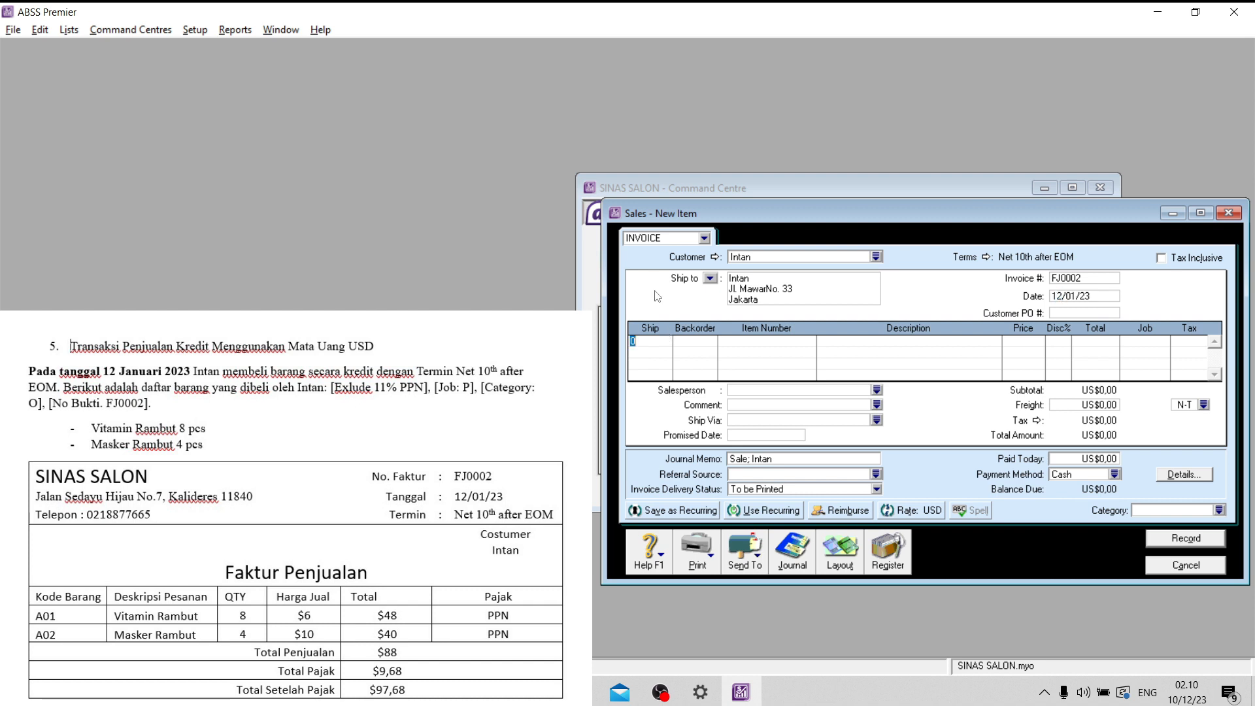
pyautogui.write('8')
pyautogui.press('Tab')
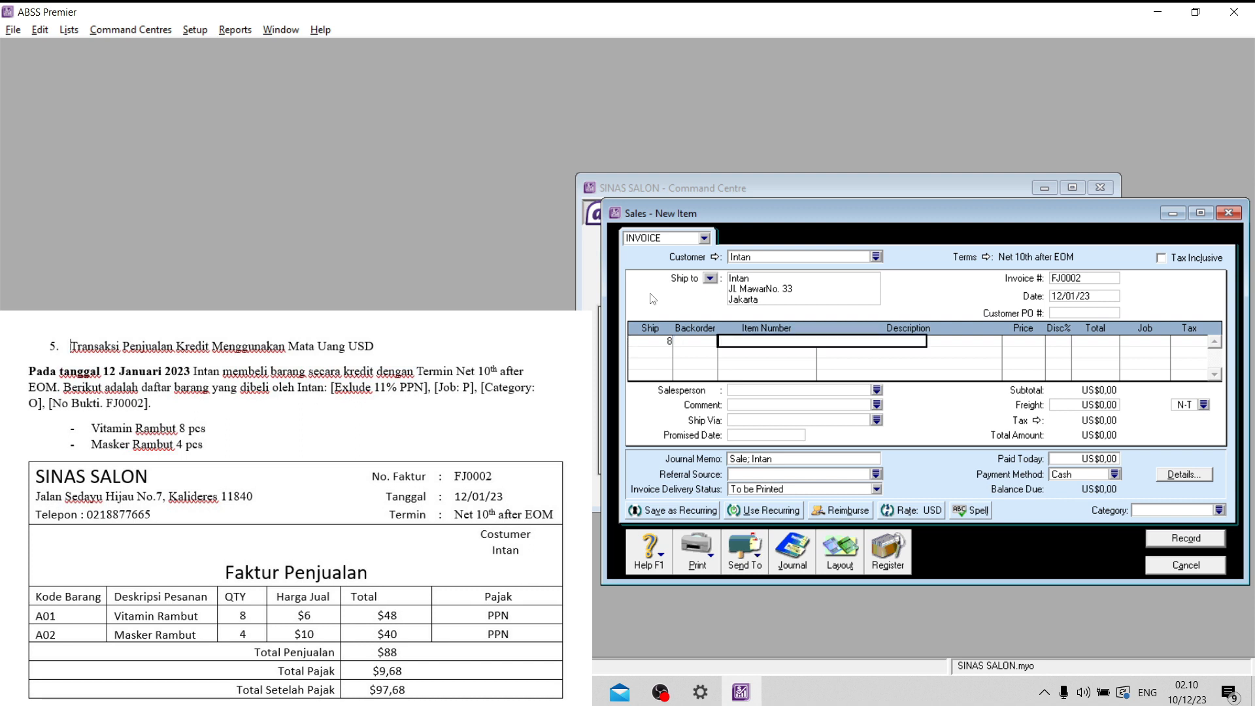
pyautogui.write('A01')
pyautogui.press('Tab')
# - Assign job P (Produk) to the Vitamin Rambut line, keeping tax code PPN
pyautogui.press('Tab')
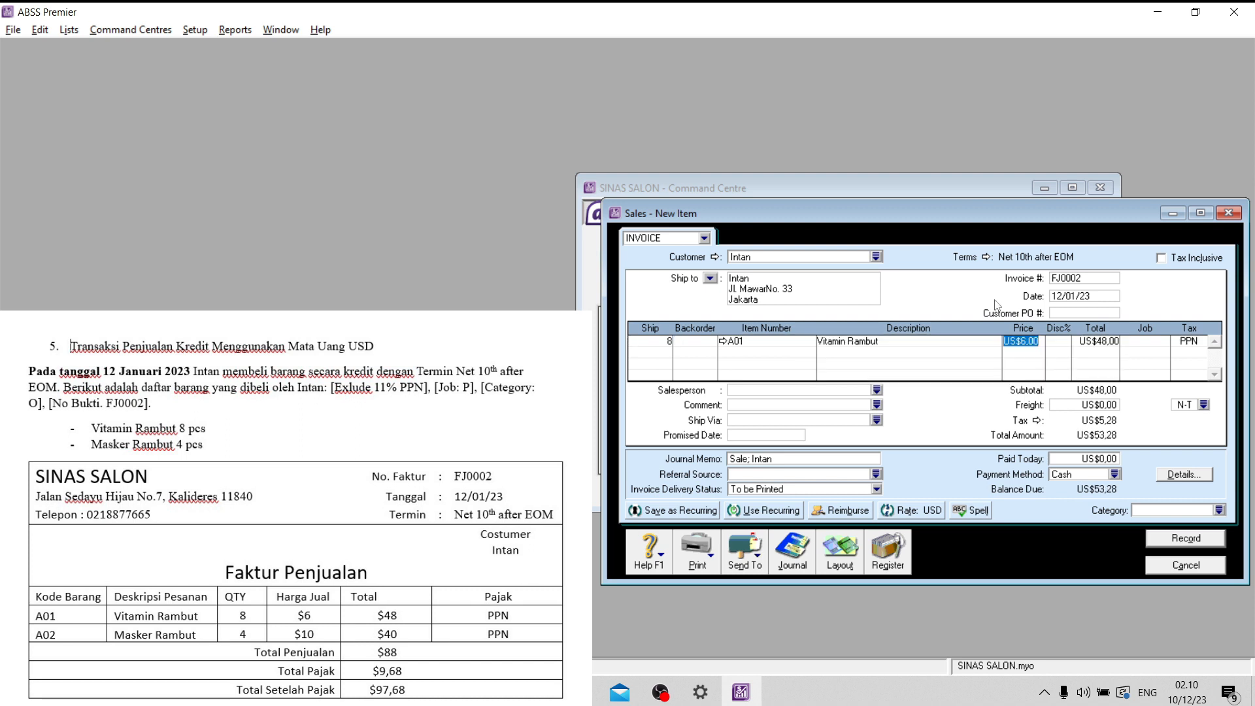
pyautogui.press('Tab')
pyautogui.press('Tab')
pyautogui.press('Tab')
pyautogui.write('P')
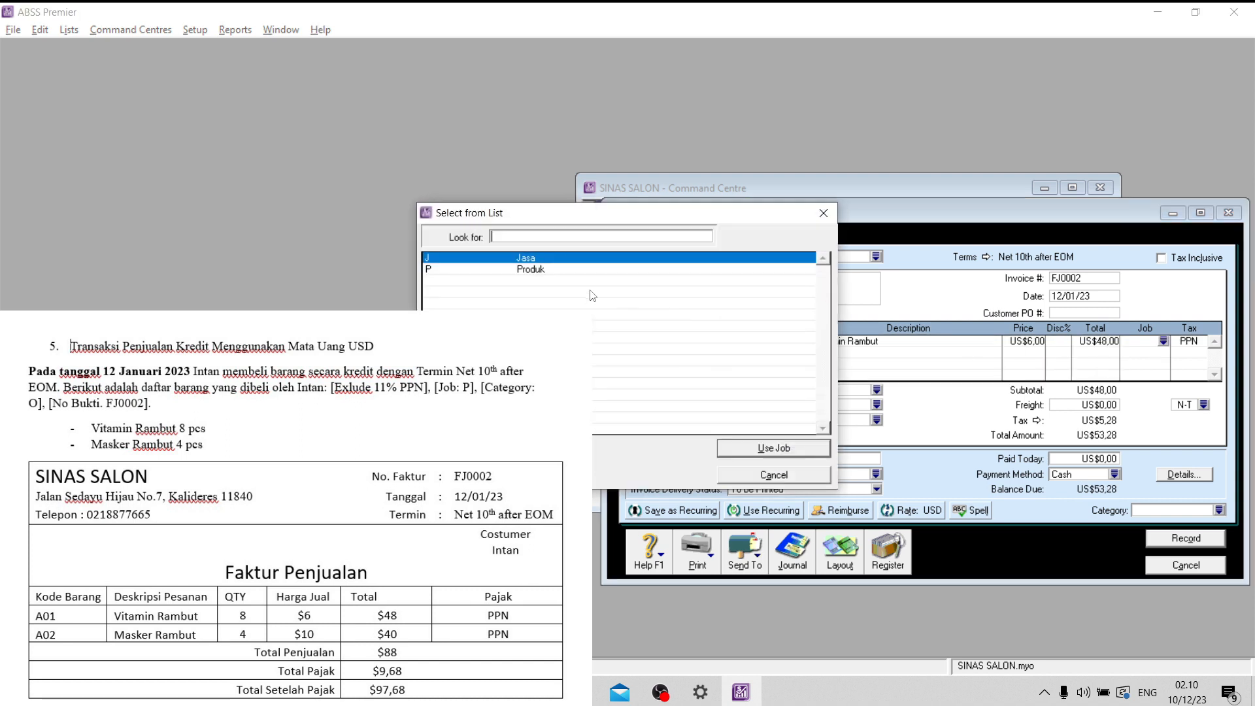
pyautogui.click(774, 448)
pyautogui.press('Tab')
pyautogui.press('Tab')
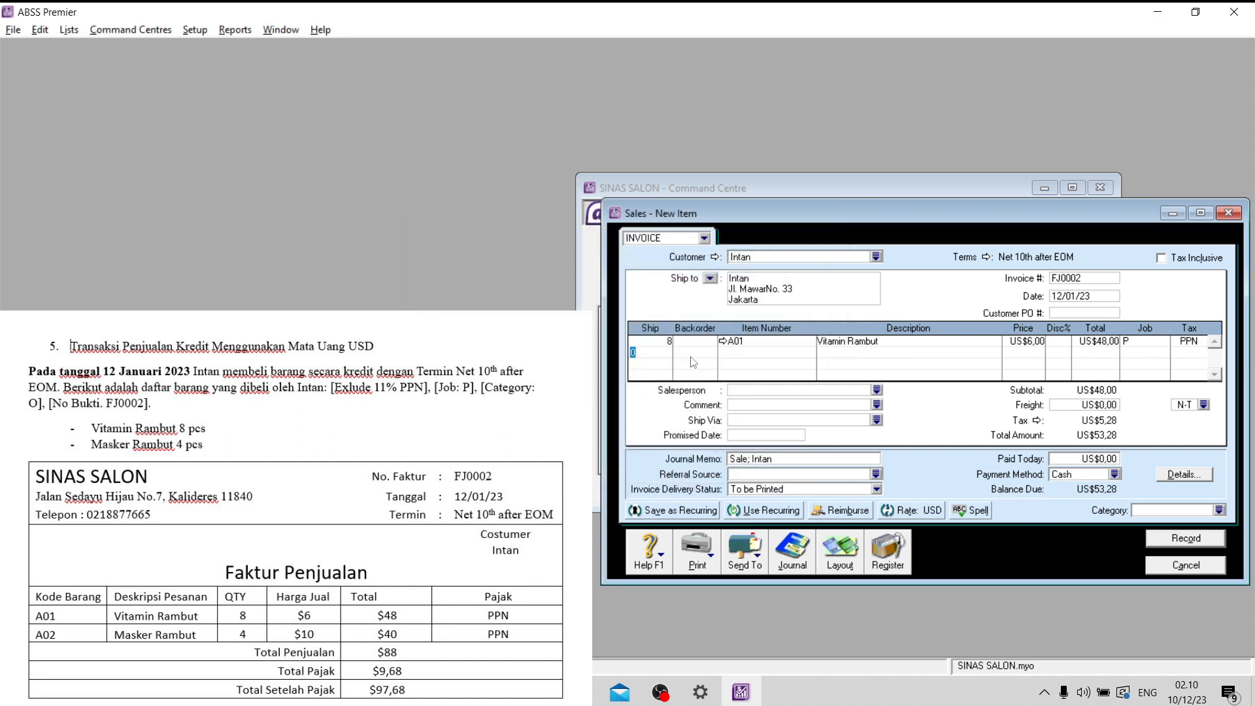
# - Add a second invoice line shipping 4 units of item A02 (Masker Rambut)
pyautogui.write('4')
pyautogui.press('Tab')
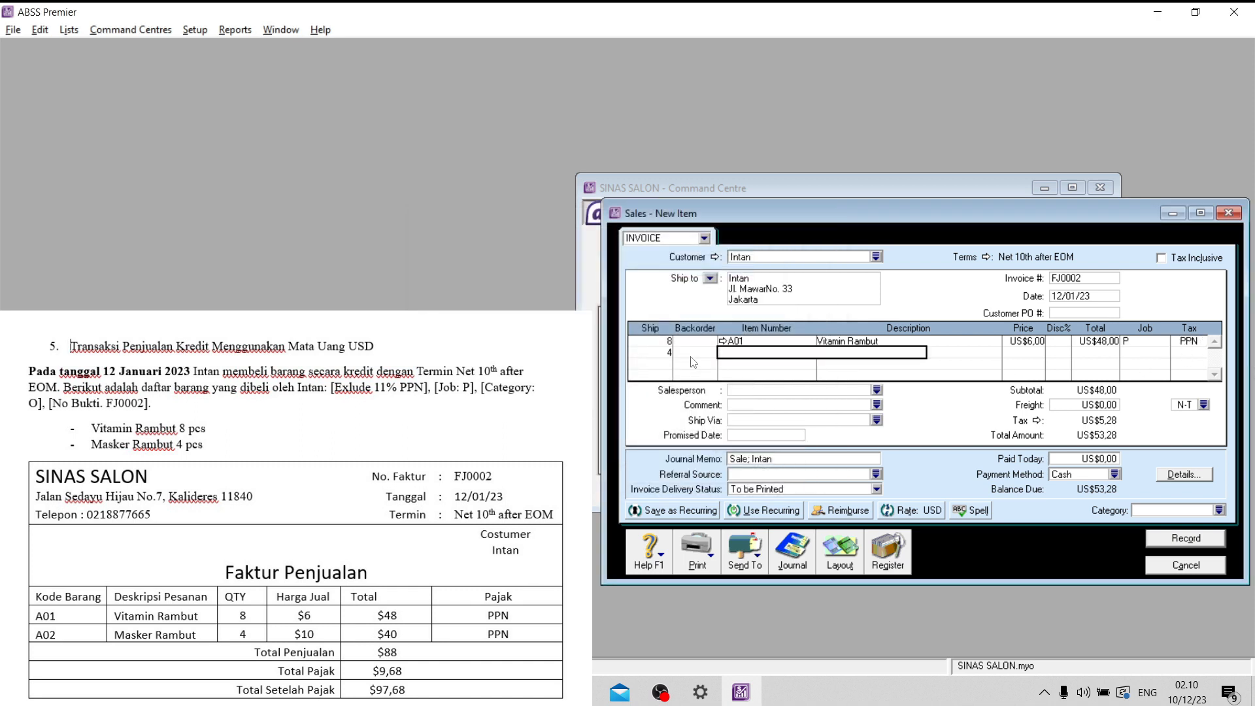
pyautogui.write('A02')
pyautogui.press('Tab')
# - Assign job P to the Masker Rambut line, keeping tax code PPN
pyautogui.press('Tab')
pyautogui.press('Tab')
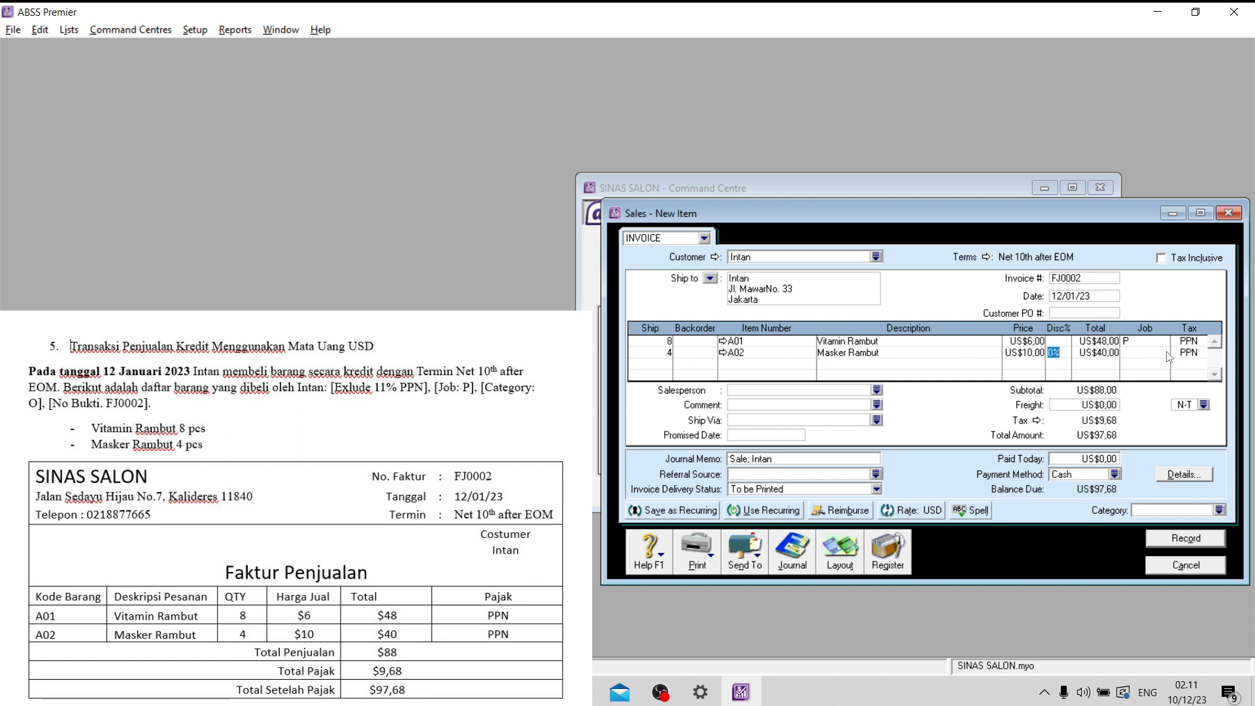
pyautogui.click(1164, 353)
pyautogui.write('P')
pyautogui.click(790, 448)
pyautogui.press('Tab')
pyautogui.press('Tab')
# - Assign category O to sales invoice FJ0002, record it and leave sales entry
pyautogui.click(1220, 511)
pyautogui.click(611, 273)
pyautogui.click(743, 442)
pyautogui.click(1174, 542)
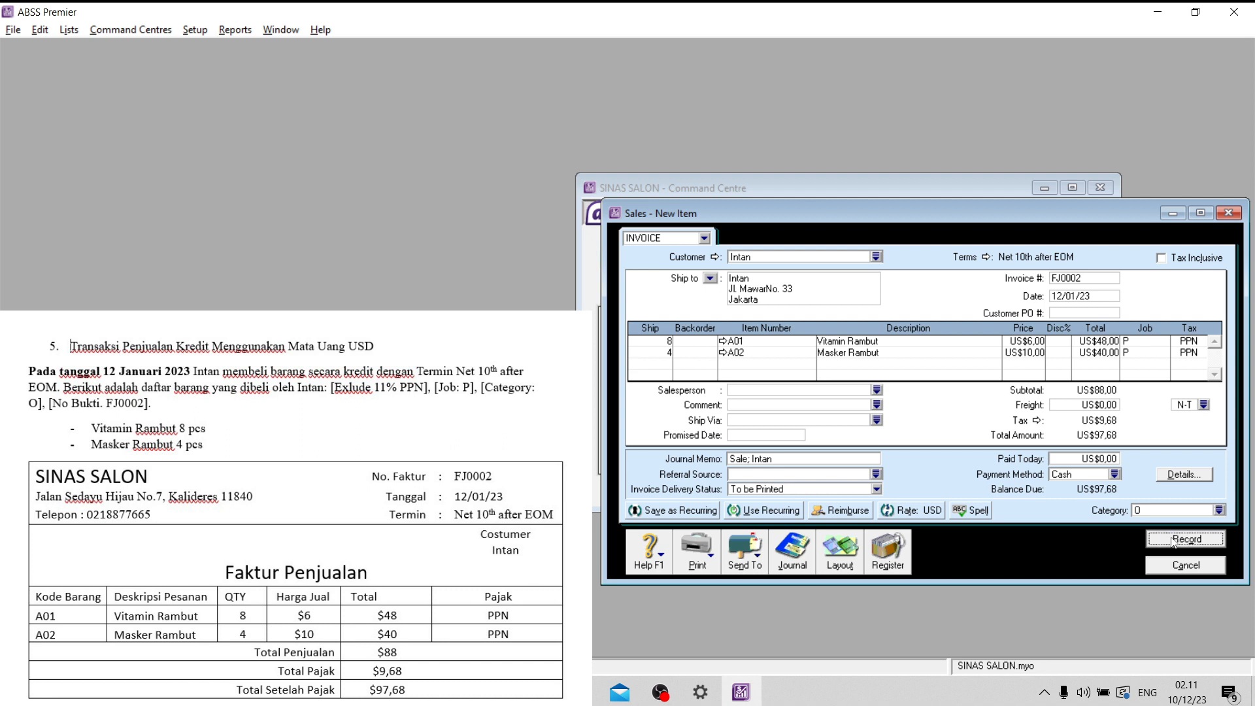
pyautogui.click(1177, 566)
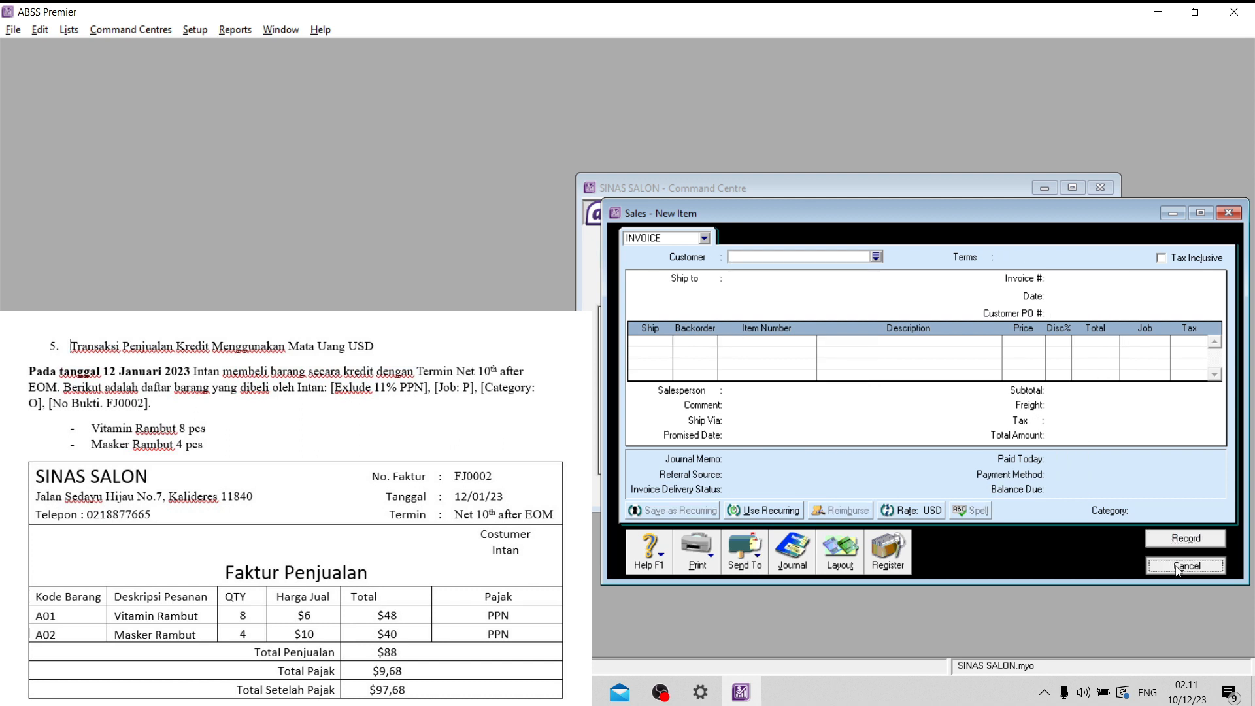
# - Review the FJ0002 entry in the sales transaction journal, enlarging the window to show all its lines, and close the journal
pyautogui.click(848, 446)
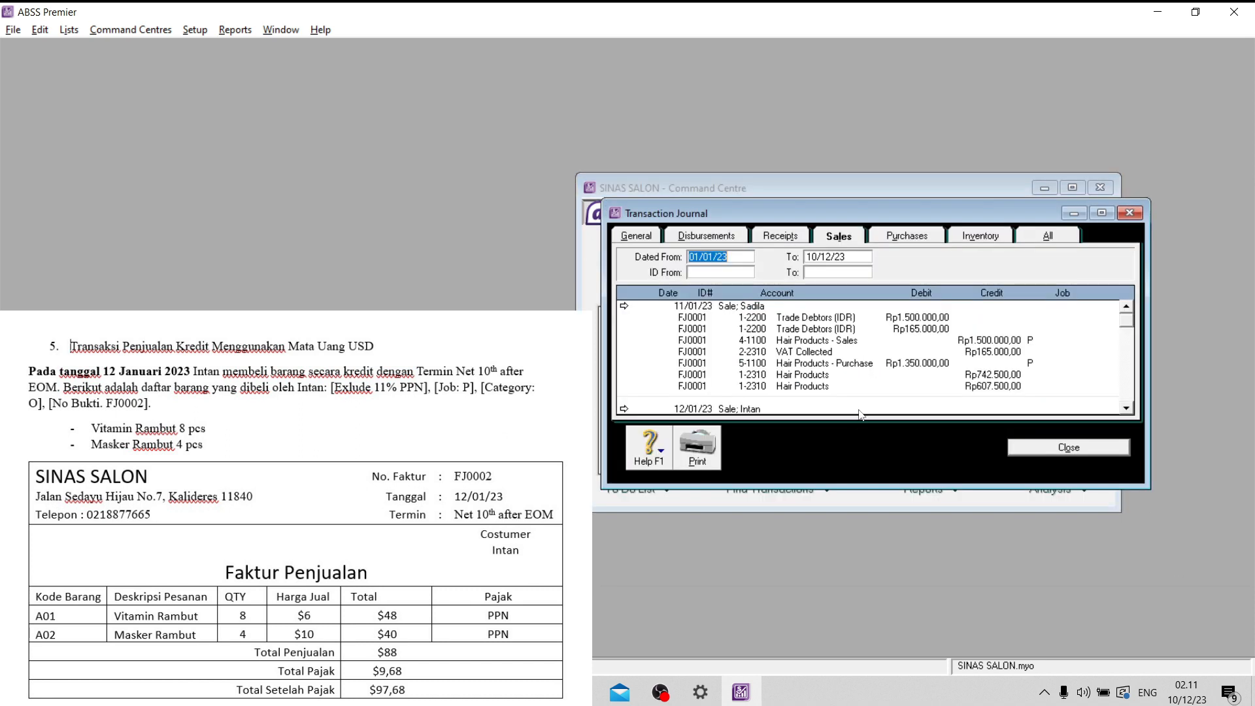
pyautogui.scroll(-3, 965, 322)
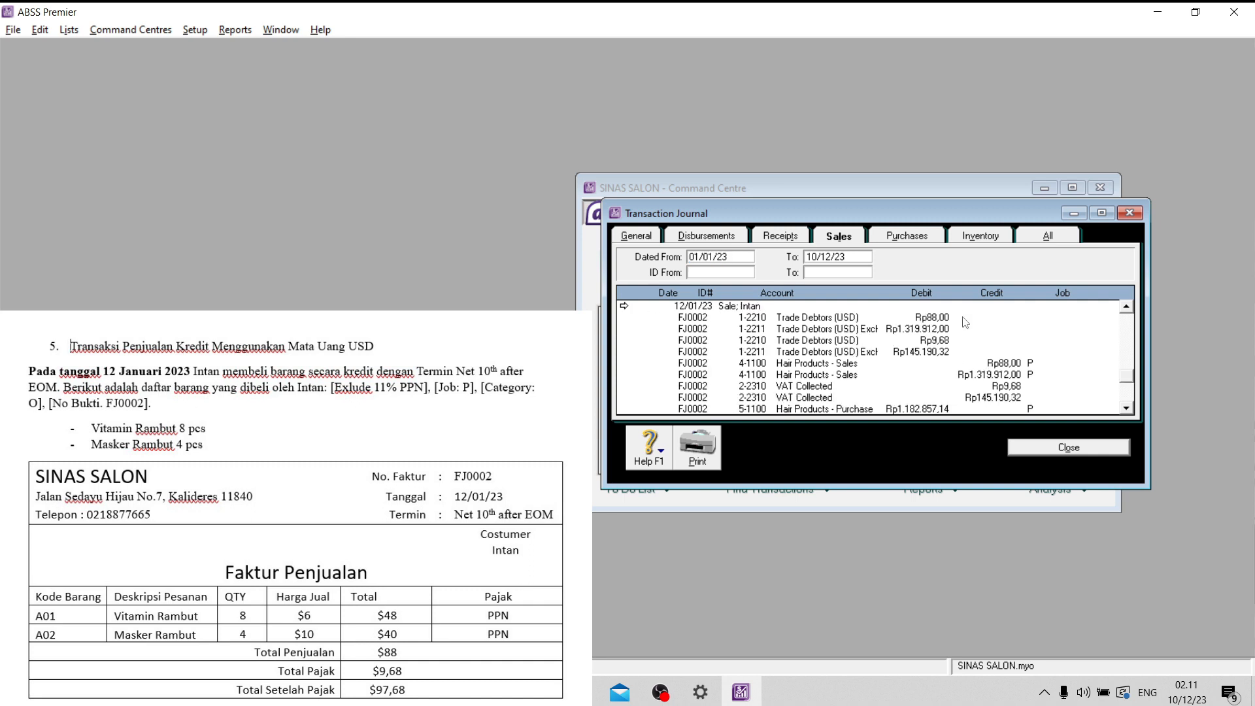
pyautogui.moveTo(903, 487); pyautogui.dragTo(889, 542)
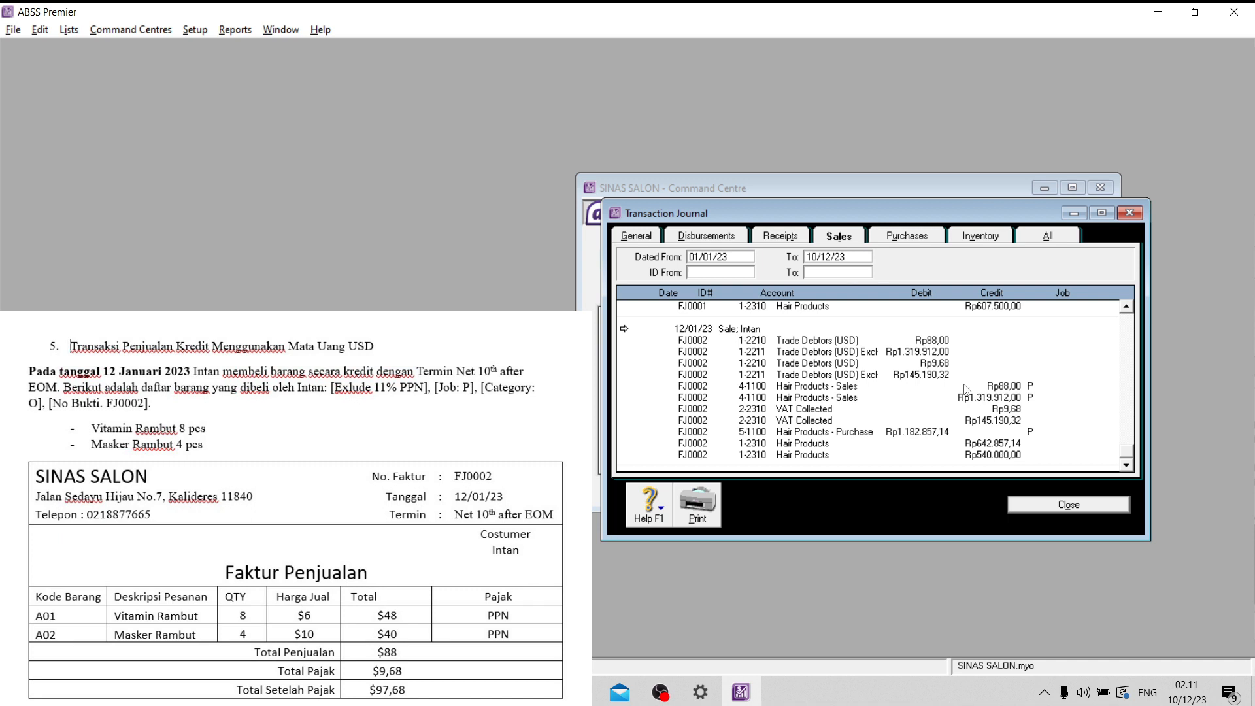
pyautogui.click(1065, 506)
pyautogui.click(1063, 508)
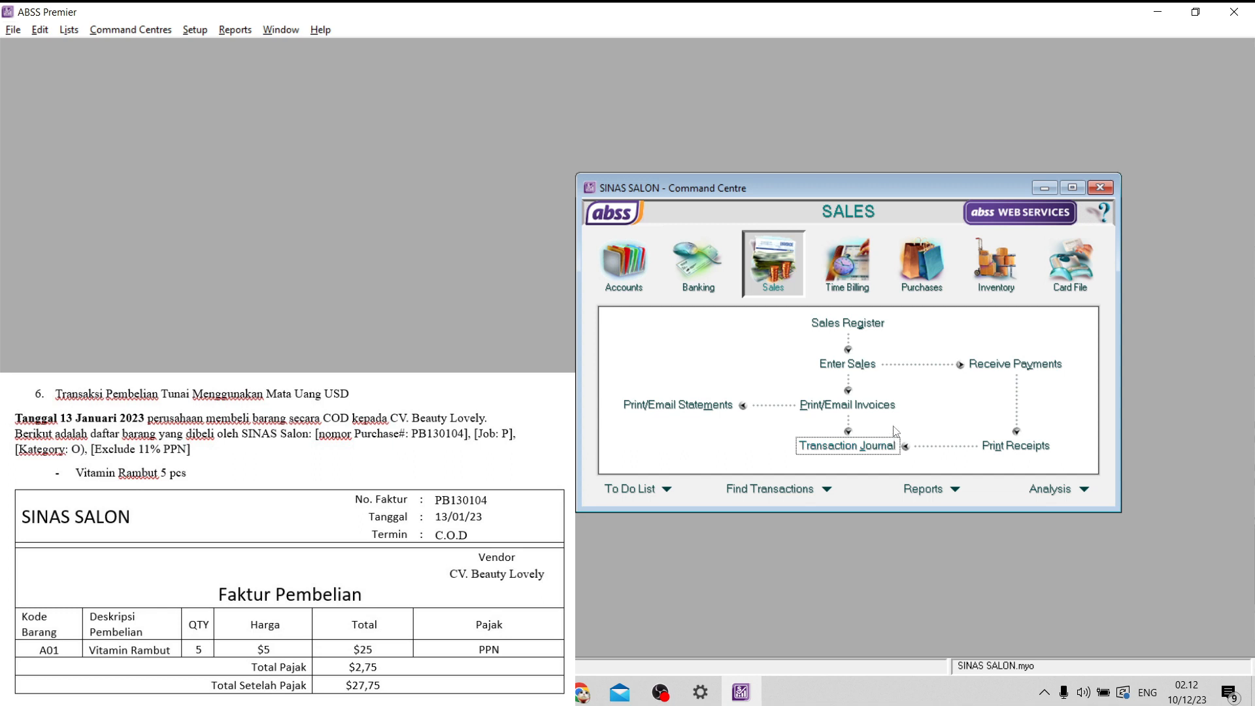
# - Start a new purchase bill for supplier CV. Beauty Lovely
pyautogui.click(925, 275)
pyautogui.click(863, 364)
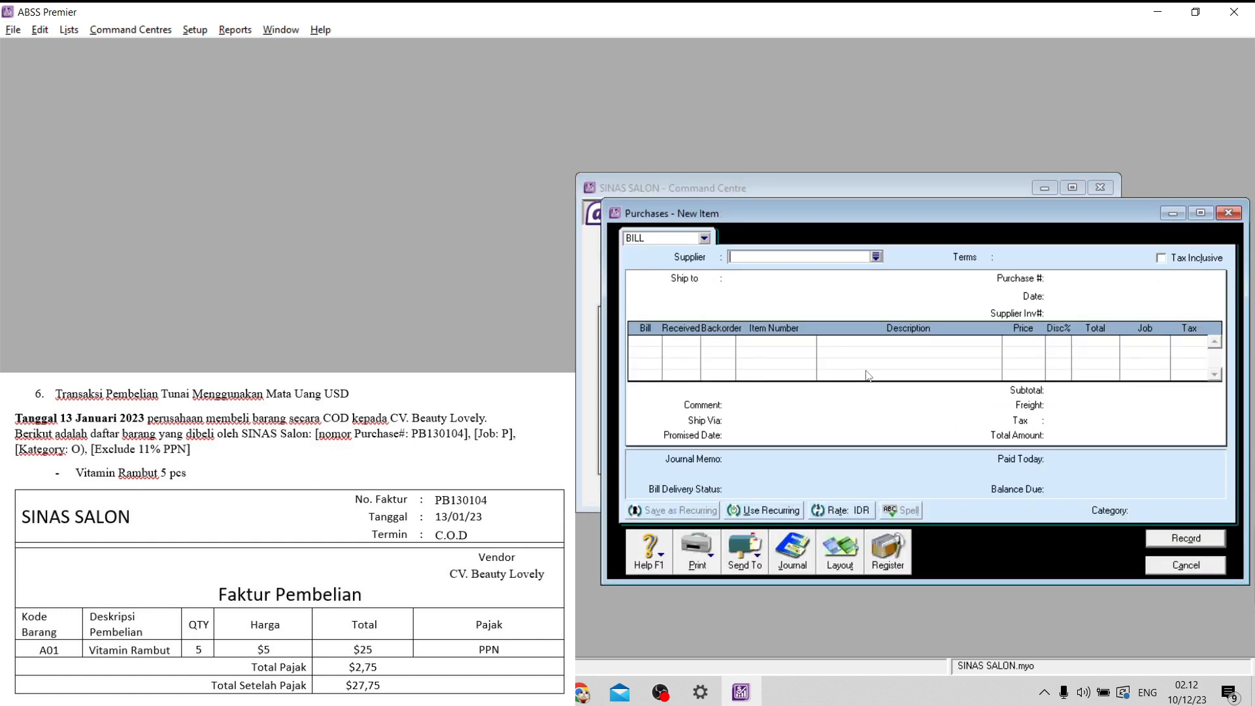
pyautogui.click(876, 257)
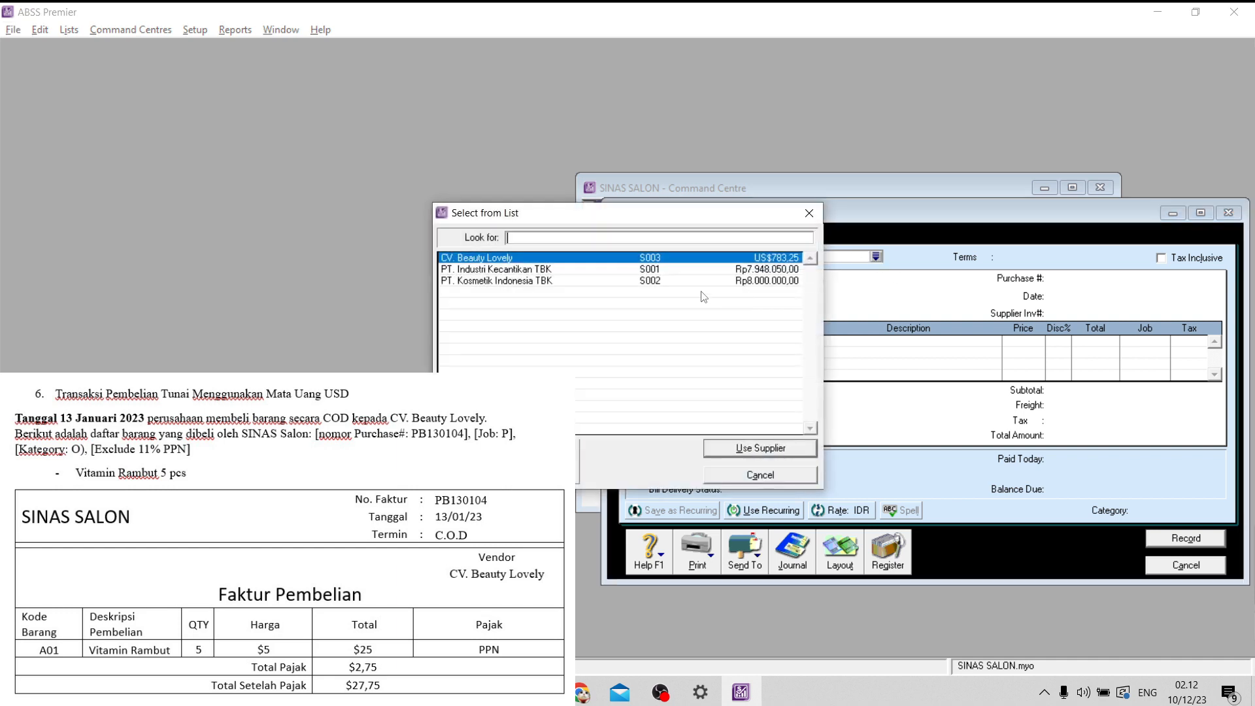
pyautogui.click(732, 449)
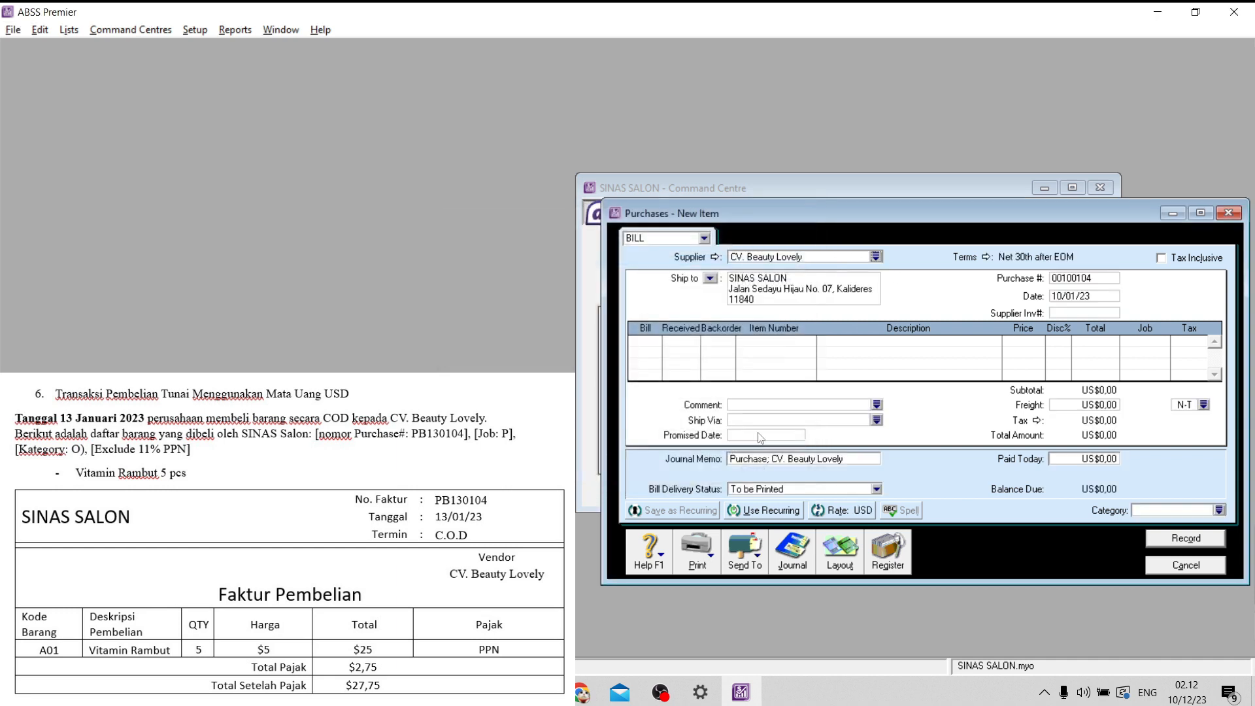
# - Set the credit terms of the CV. Beauty Lovely bill to C.O.D
pyautogui.click(987, 258)
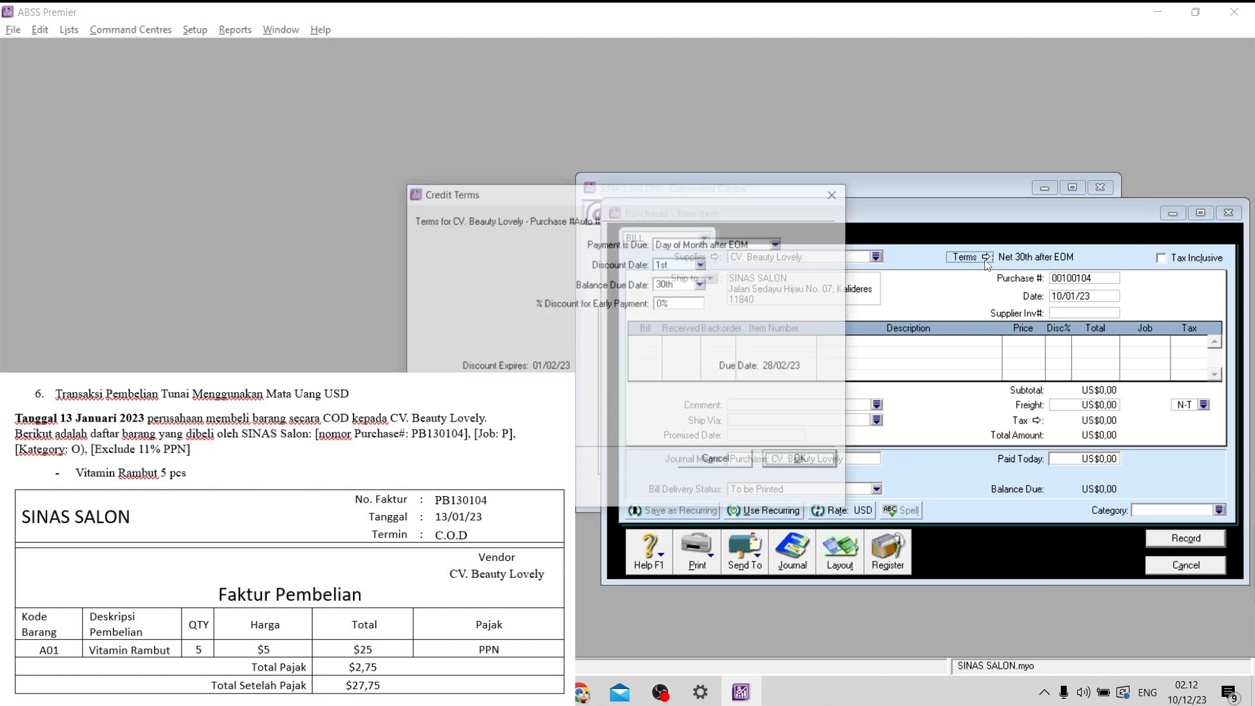
pyautogui.click(726, 246)
pyautogui.click(721, 259)
pyautogui.click(811, 459)
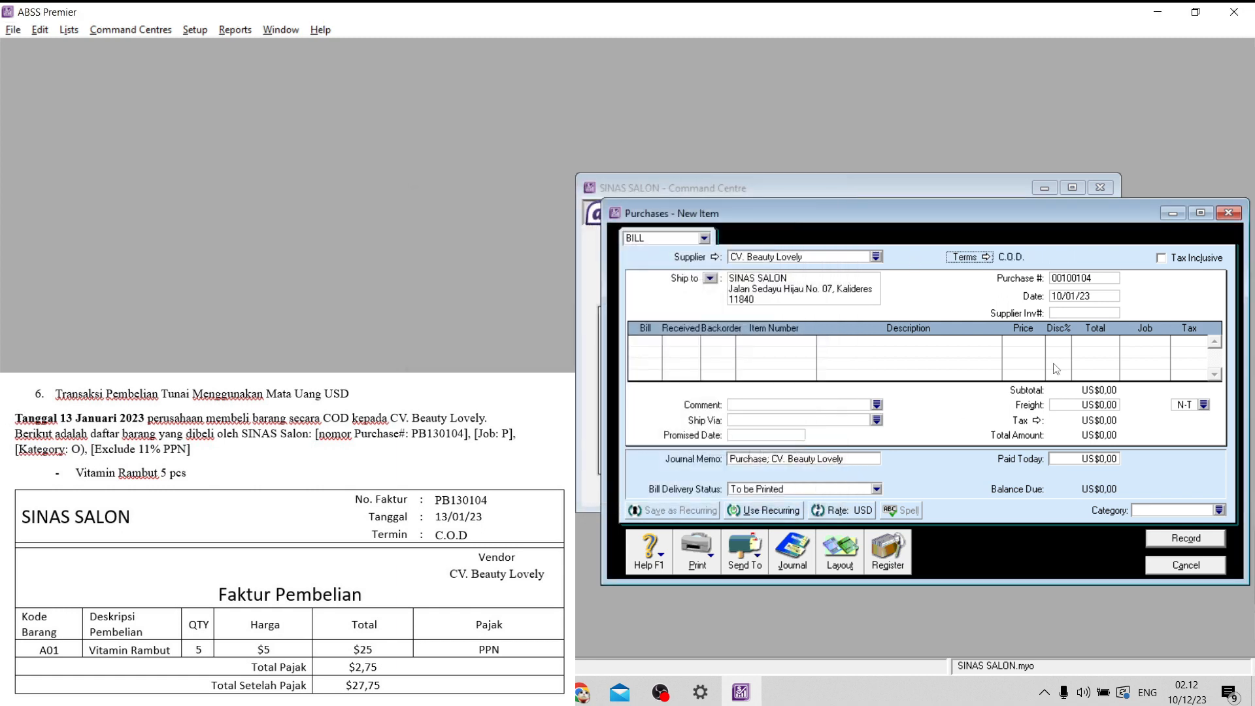
# - Set the purchase number of the CV. Beauty Lovely bill to PB130104
pyautogui.doubleClick(1083, 280)
pyautogui.press('capslock')
pyautogui.press('capslock')
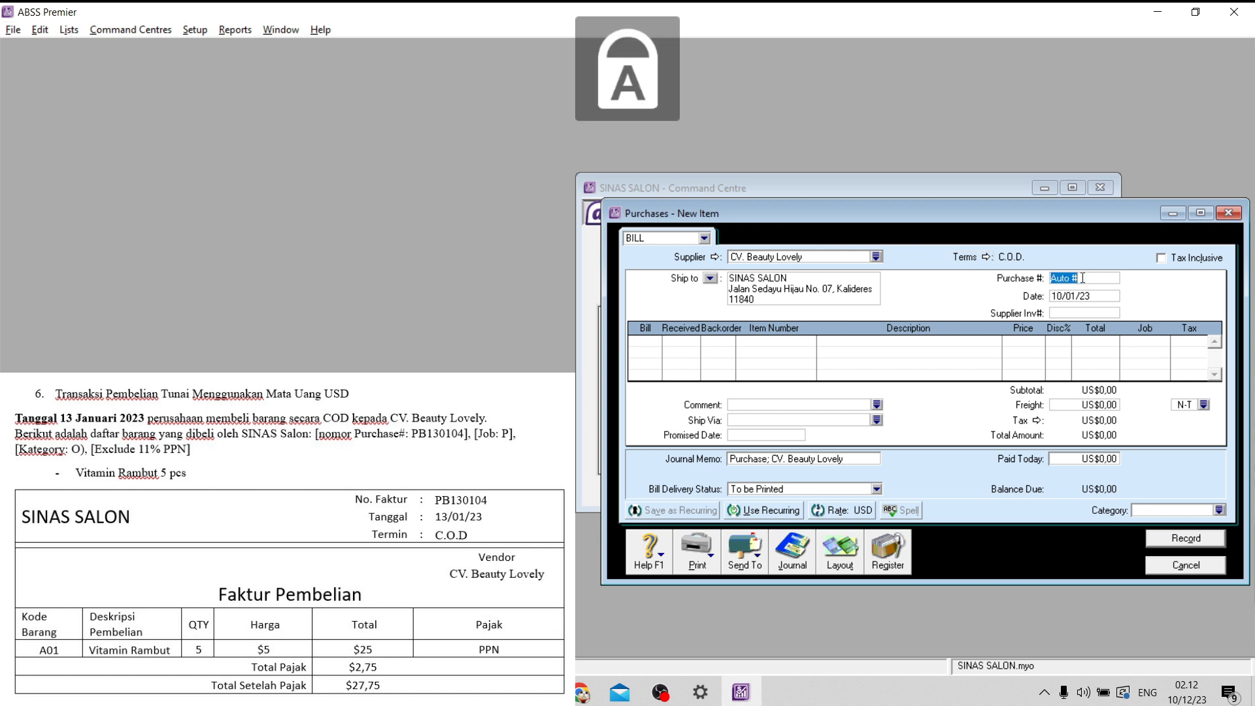
pyautogui.write('PB130104')
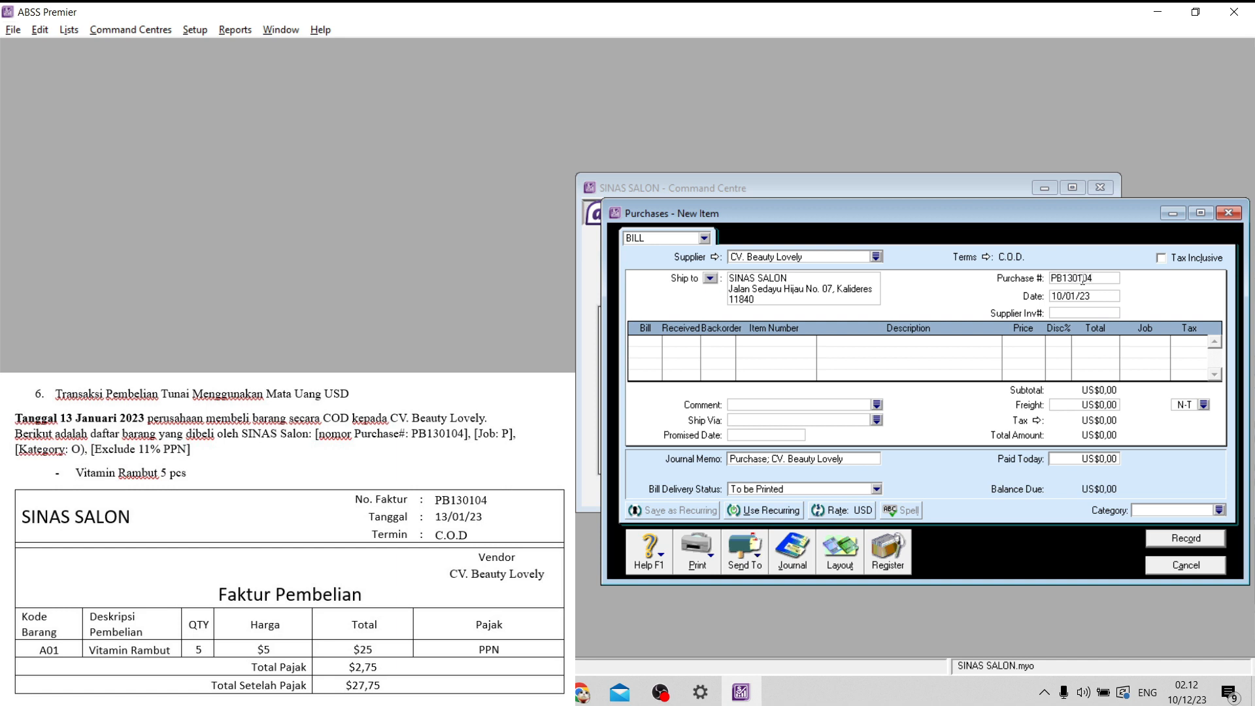
# - Change the date of purchase bill PB130104 to 13/01/23
pyautogui.doubleClick(1069, 296)
pyautogui.click(1065, 296)
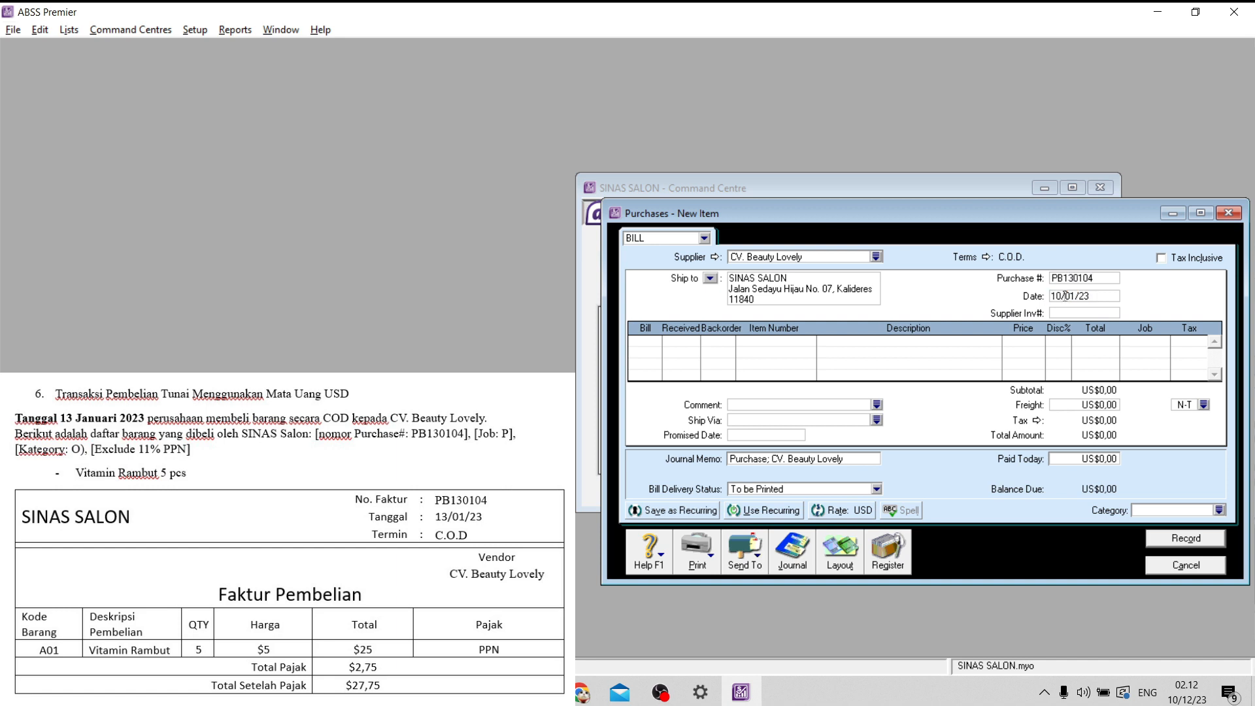
pyautogui.moveTo(1060, 297); pyautogui.dragTo(1051, 296)
pyautogui.click(1058, 297)
pyautogui.doubleClick(1058, 296)
pyautogui.click(1061, 296)
pyautogui.press('BackSpace')
pyautogui.write('3')
# - Enter a bill line for 5 units of item A01, accepting its default price
pyautogui.click(651, 342)
pyautogui.press('Tab')
pyautogui.press('Tab')
pyautogui.write('A01')
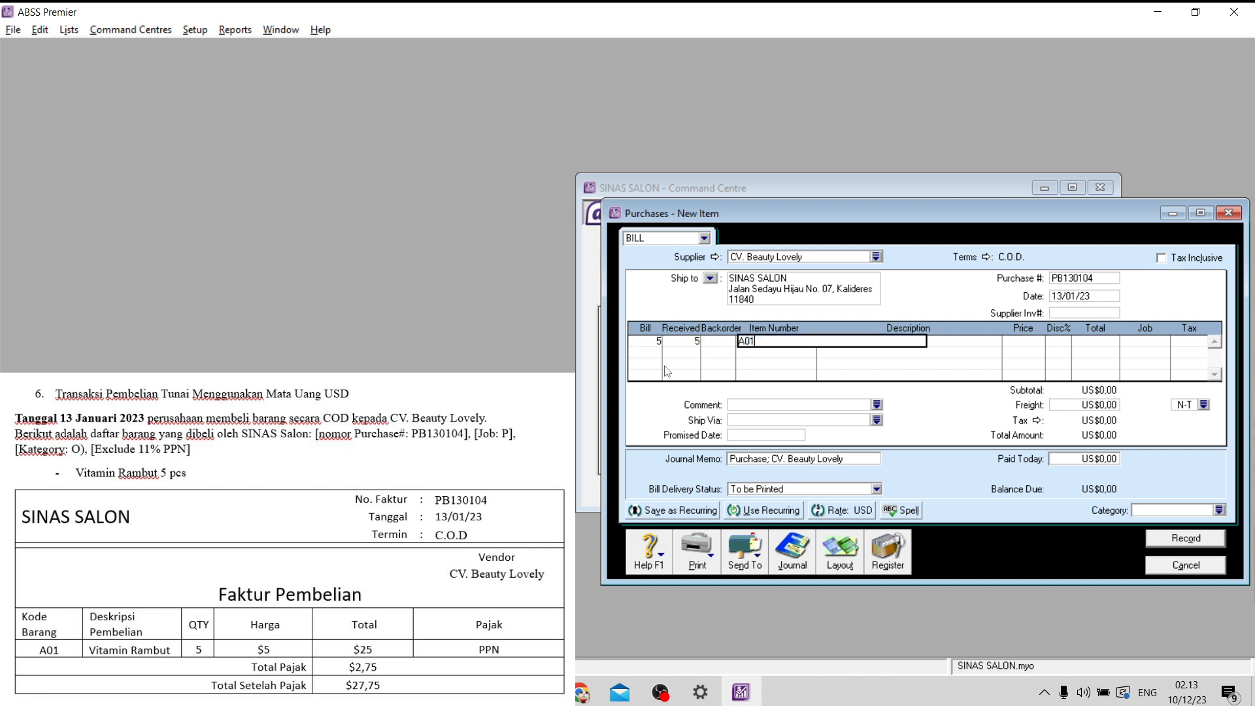
pyautogui.press('Tab')
pyautogui.press('Tab')
pyautogui.press('Tab')
pyautogui.press('Tab')
pyautogui.press('Tab')
# - Assign job P (Produk) to the Vitamin Rambut line, keeping the PPN tax code
pyautogui.click(1166, 341)
pyautogui.click(723, 272)
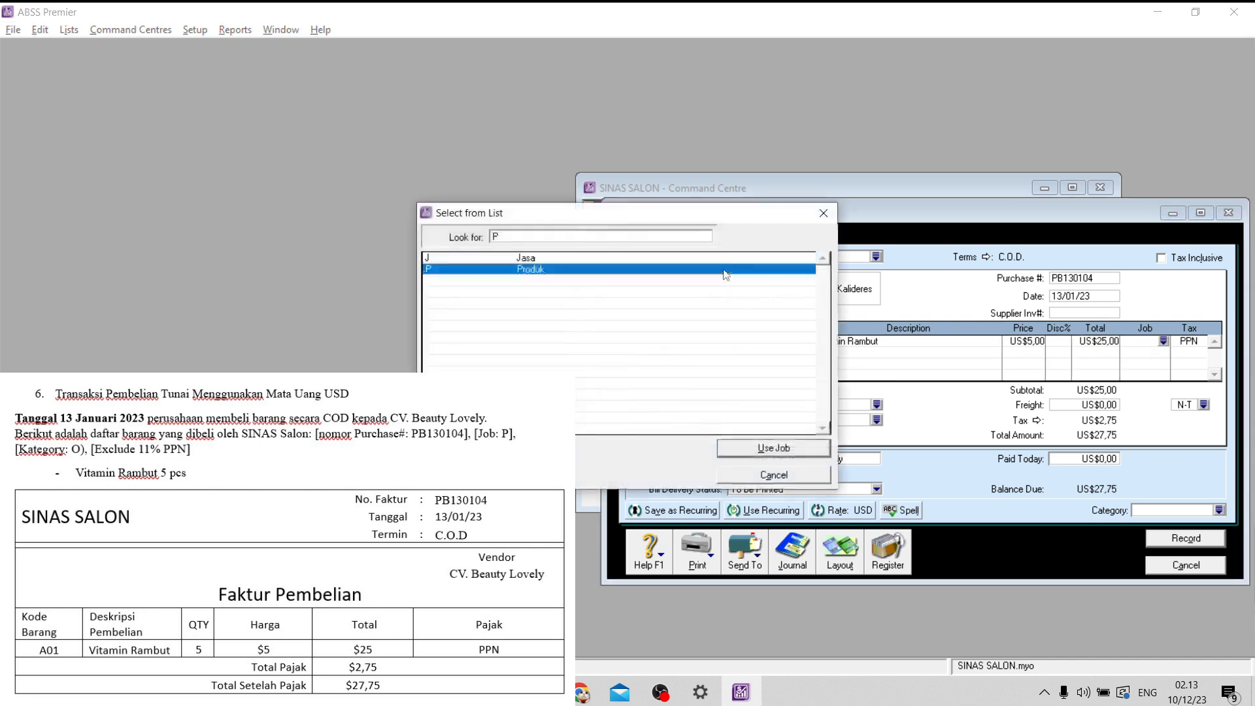
pyautogui.click(782, 446)
pyautogui.press('Tab')
pyautogui.press('Tab')
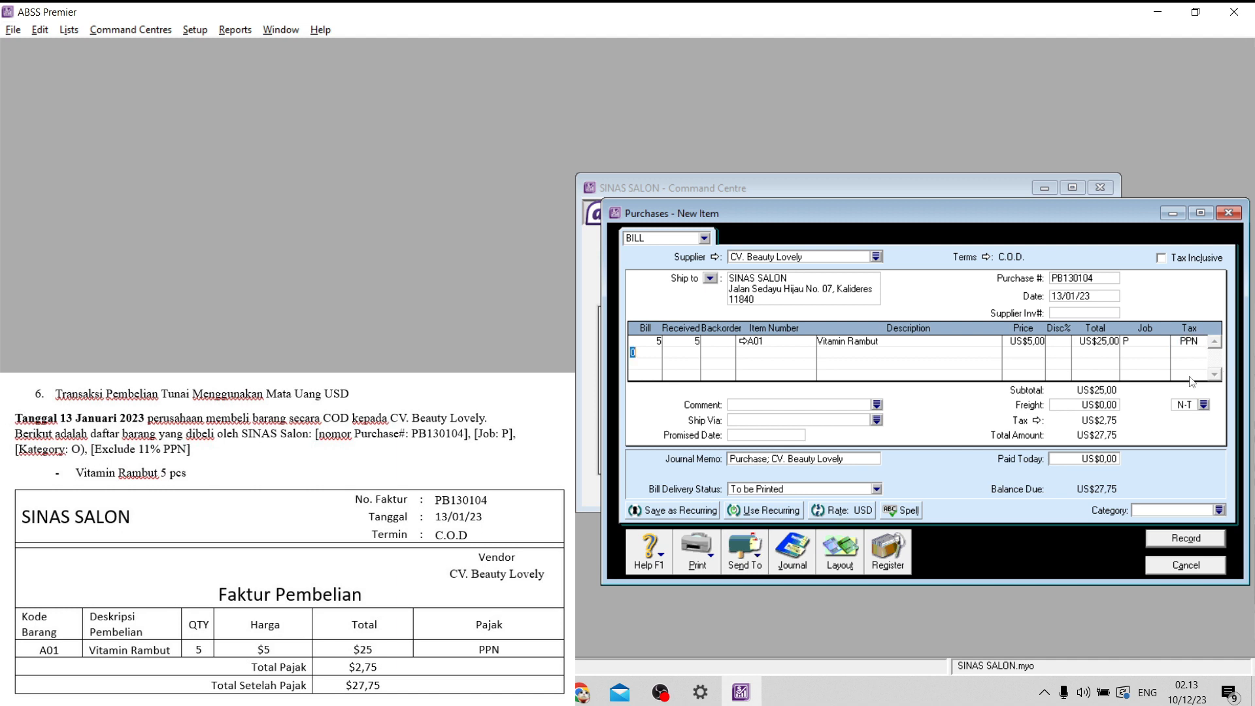
# - Assign category O (Overseas) to purchase PB130104, record it and leave purchase entry
pyautogui.click(1220, 510)
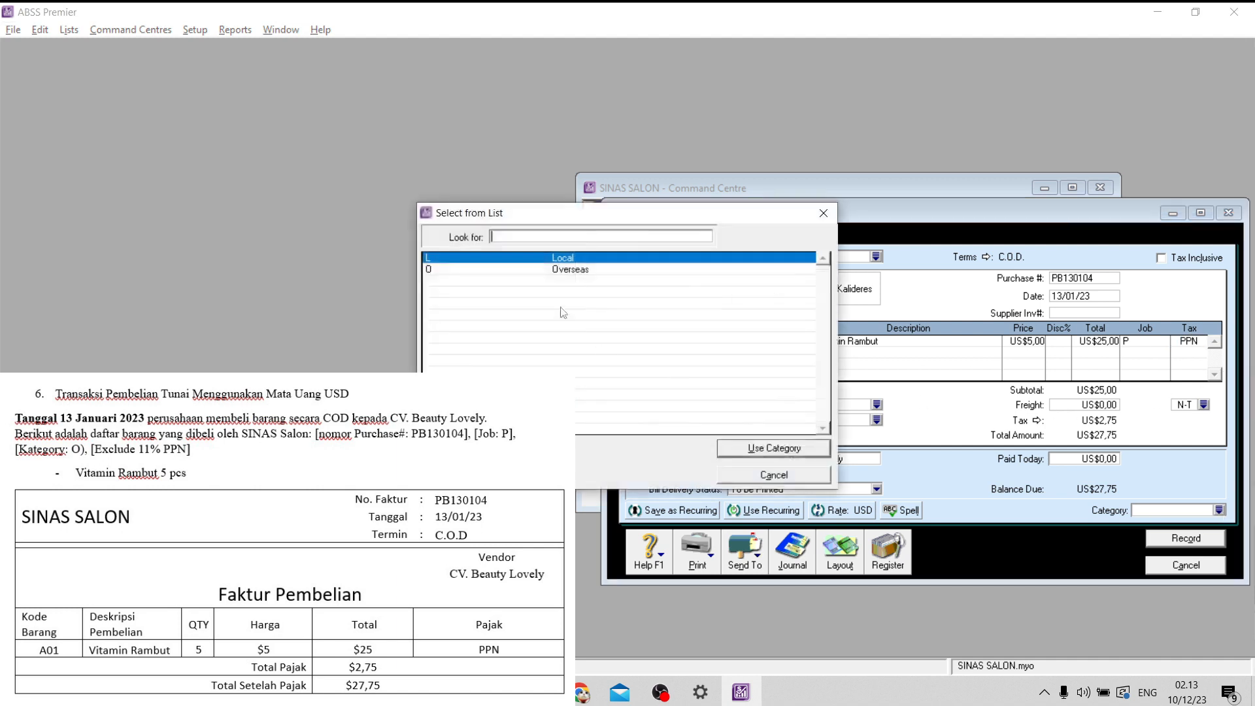
pyautogui.click(565, 272)
pyautogui.click(744, 450)
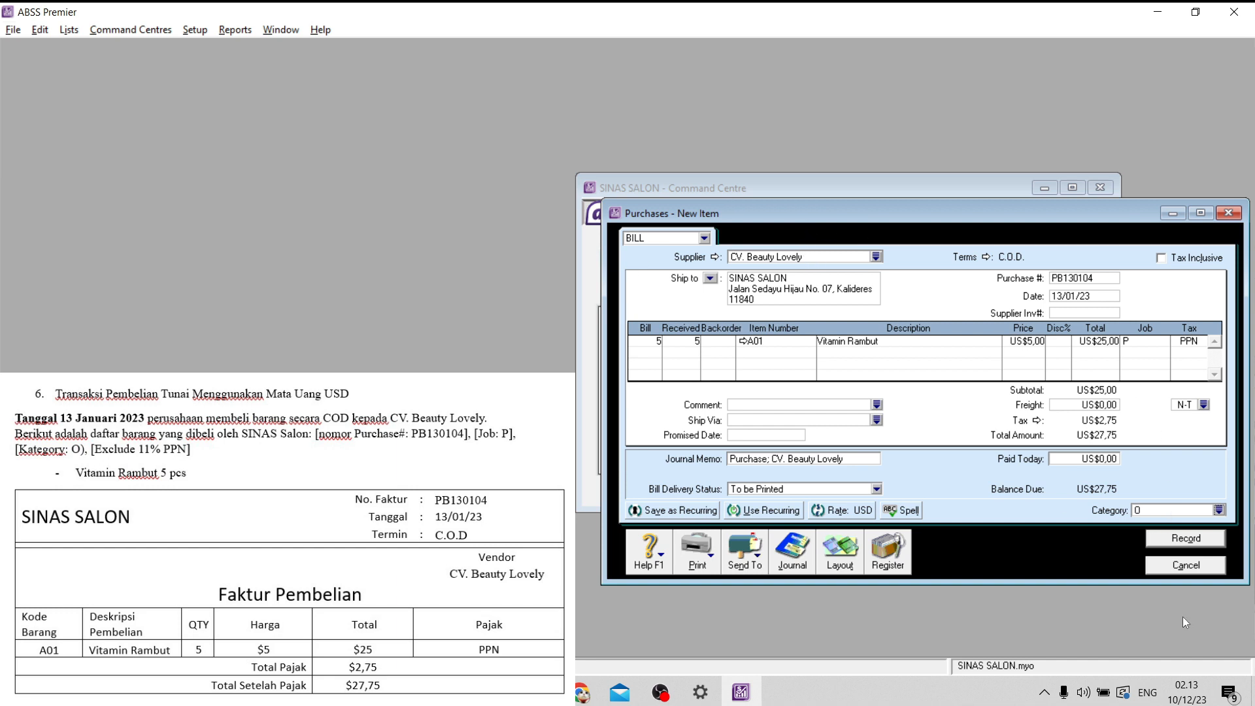
pyautogui.click(1188, 541)
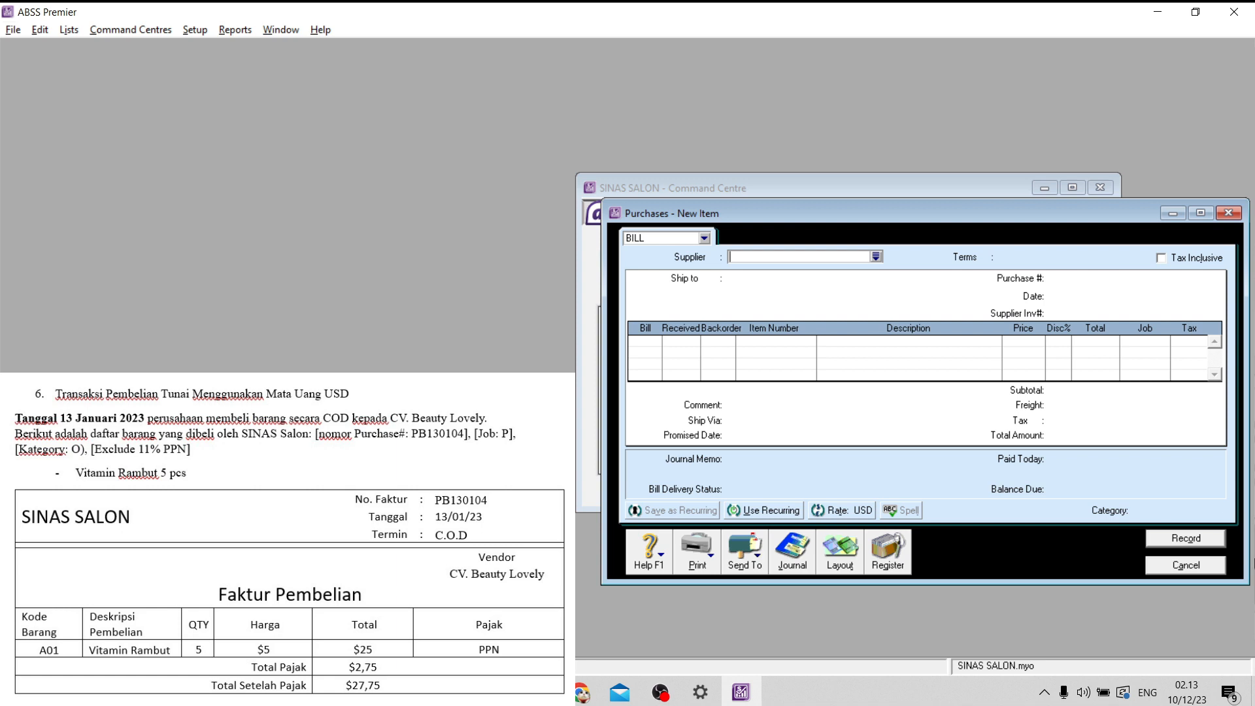
pyautogui.click(1206, 562)
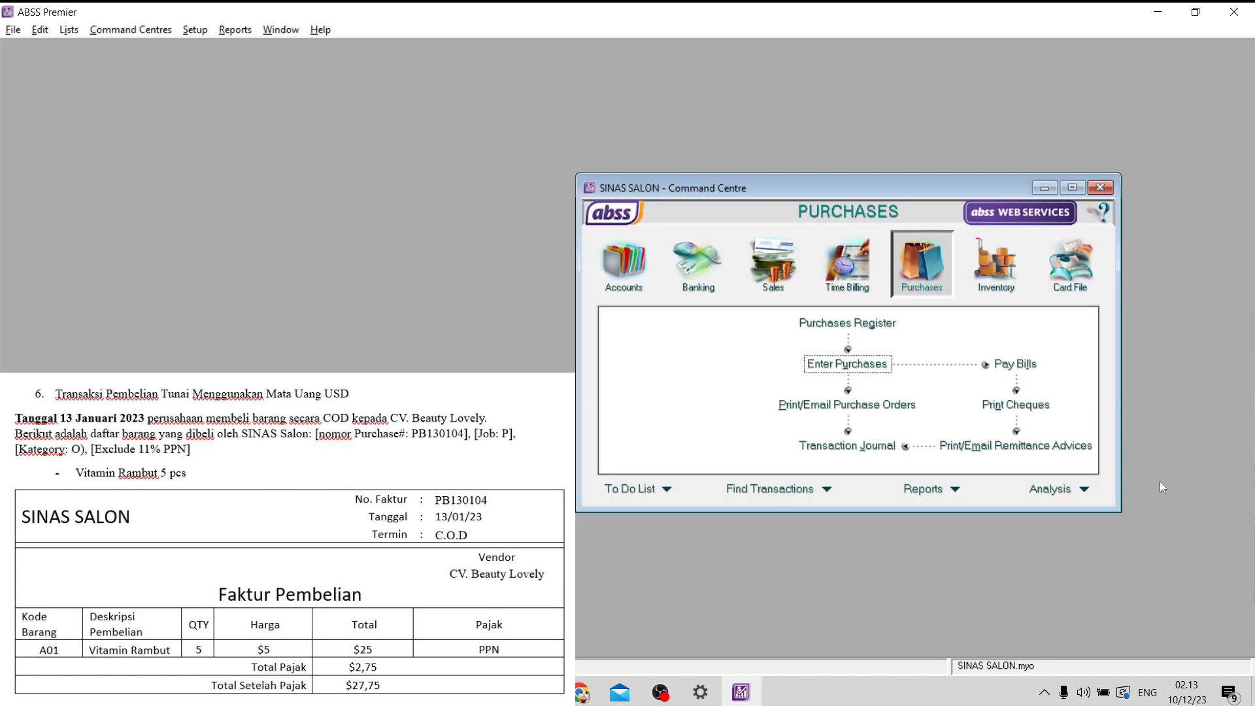
# - Review the PB130104 entry in the purchases transaction journal with the end date set to 31/01/23, and close the journal
pyautogui.click(856, 446)
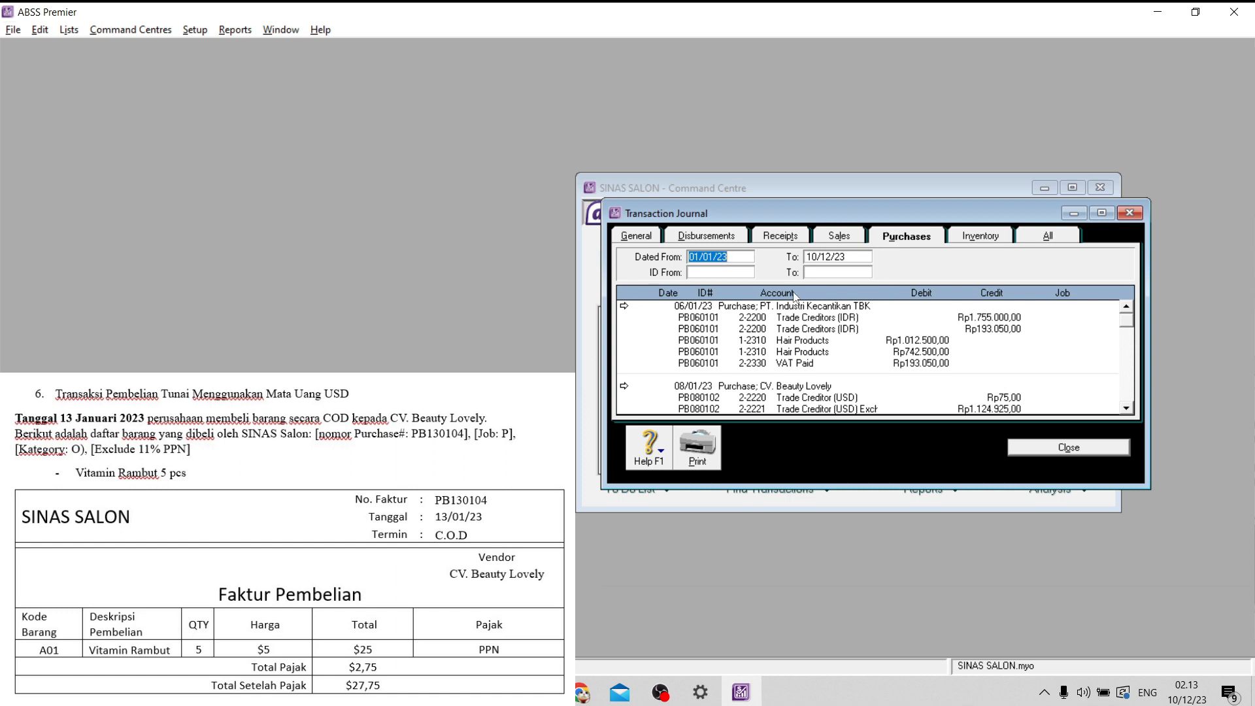
pyautogui.click(817, 257)
pyautogui.moveTo(816, 256)
pyautogui.mouseDown()
pyautogui.moveTo(804, 254)
pyautogui.moveTo(830, 258)
pyautogui.mouseUp()
pyautogui.write('31')
pyautogui.press('BackSpace')
pyautogui.write('01')
pyautogui.click(859, 237)
pyautogui.click(897, 238)
pyautogui.scroll(-5, 921, 357)
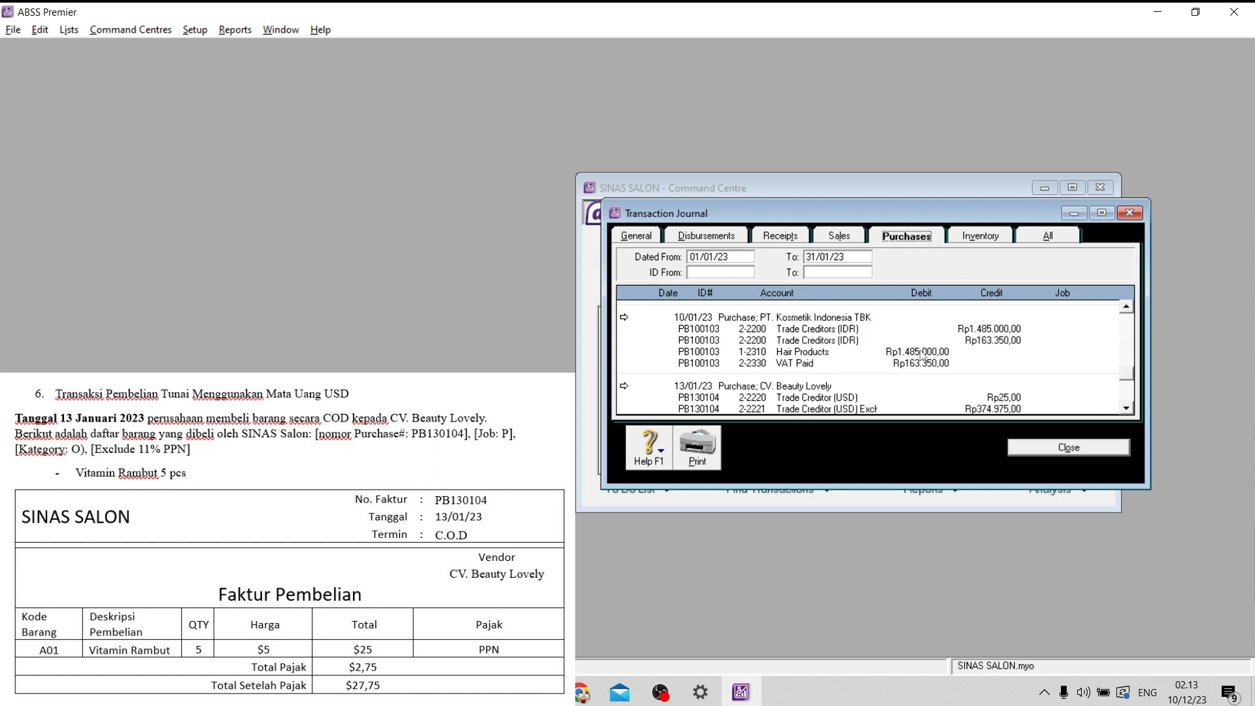
pyautogui.scroll(1, 923, 357)
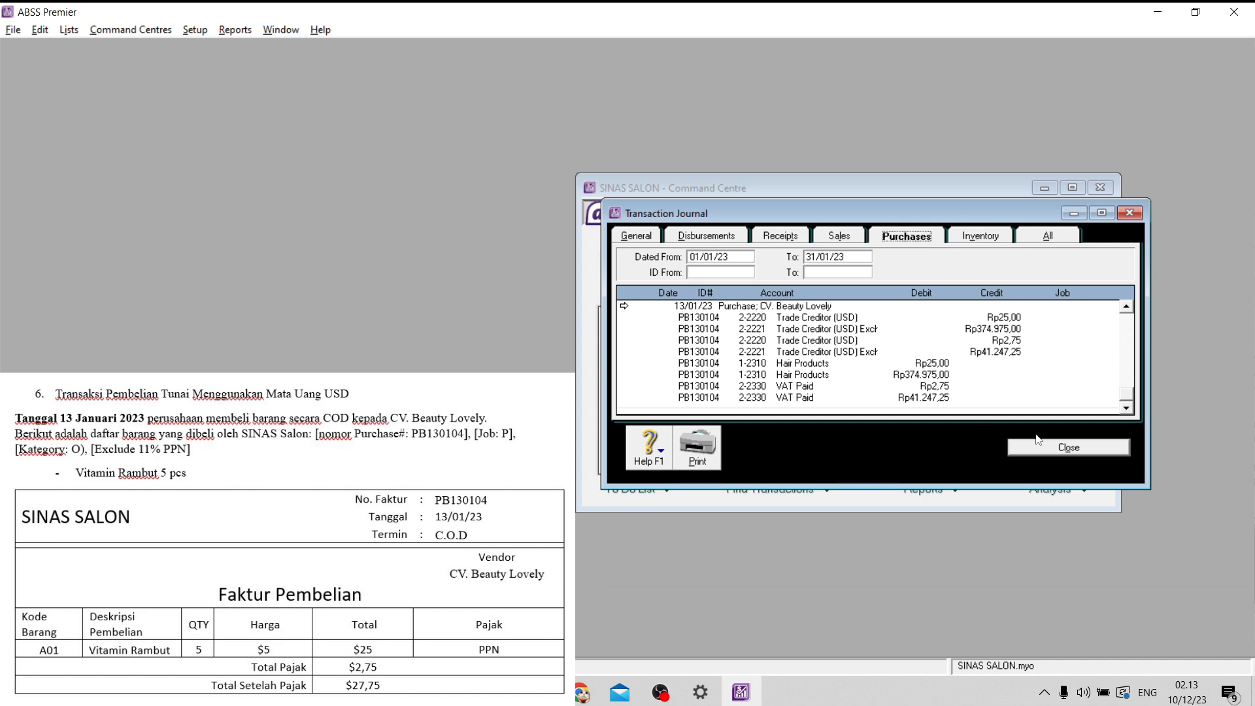
pyautogui.click(1053, 447)
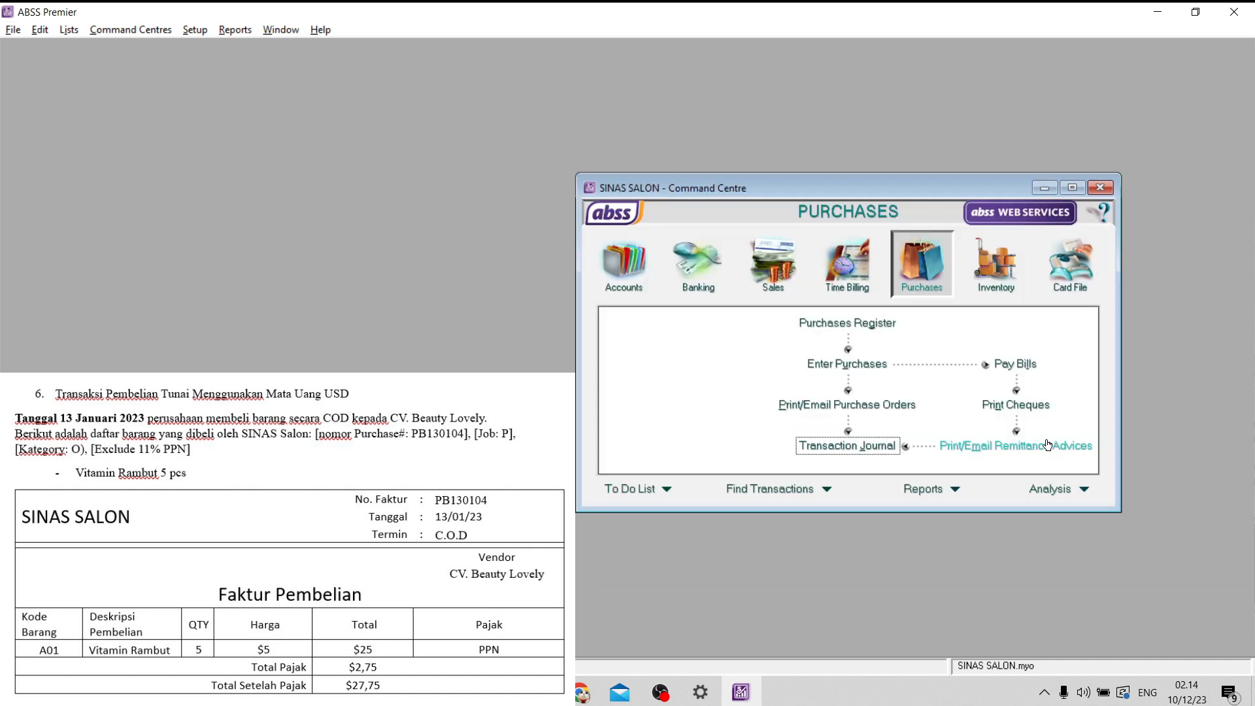
# - Start a bill payment to supplier CV. Beauty Lovely from account 1-2150 Bank (USD)
pyautogui.click(1035, 369)
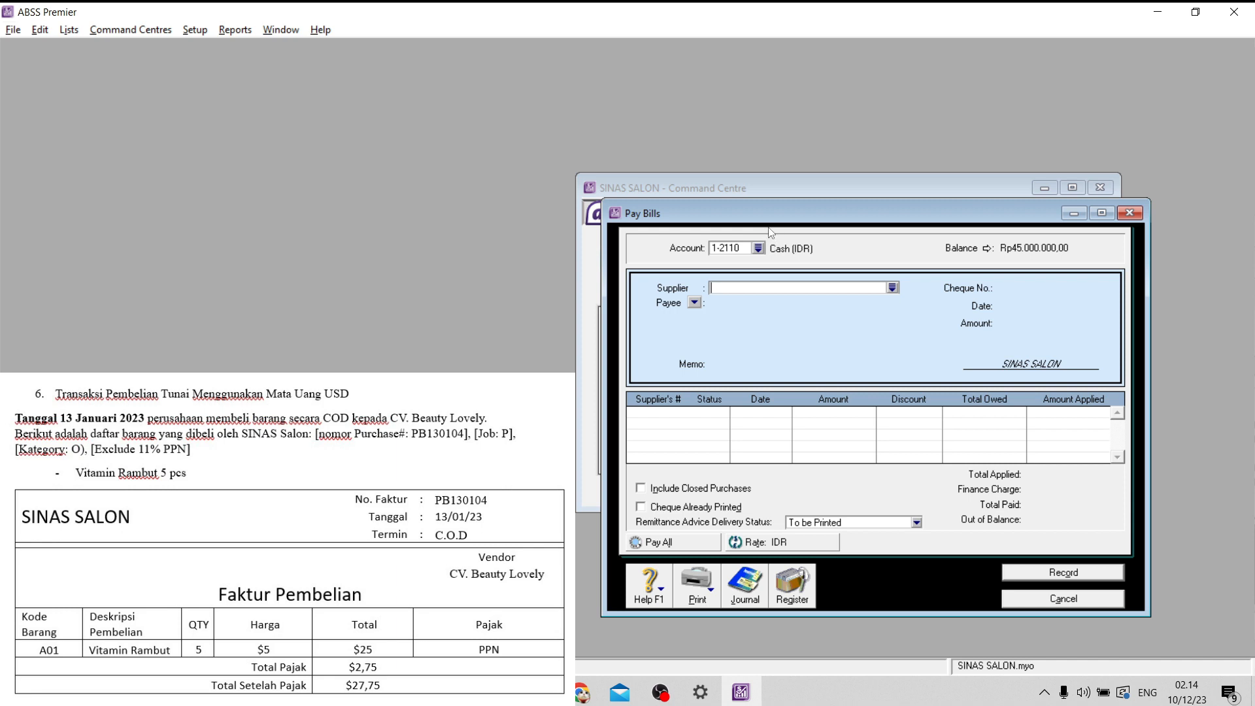
pyautogui.click(758, 248)
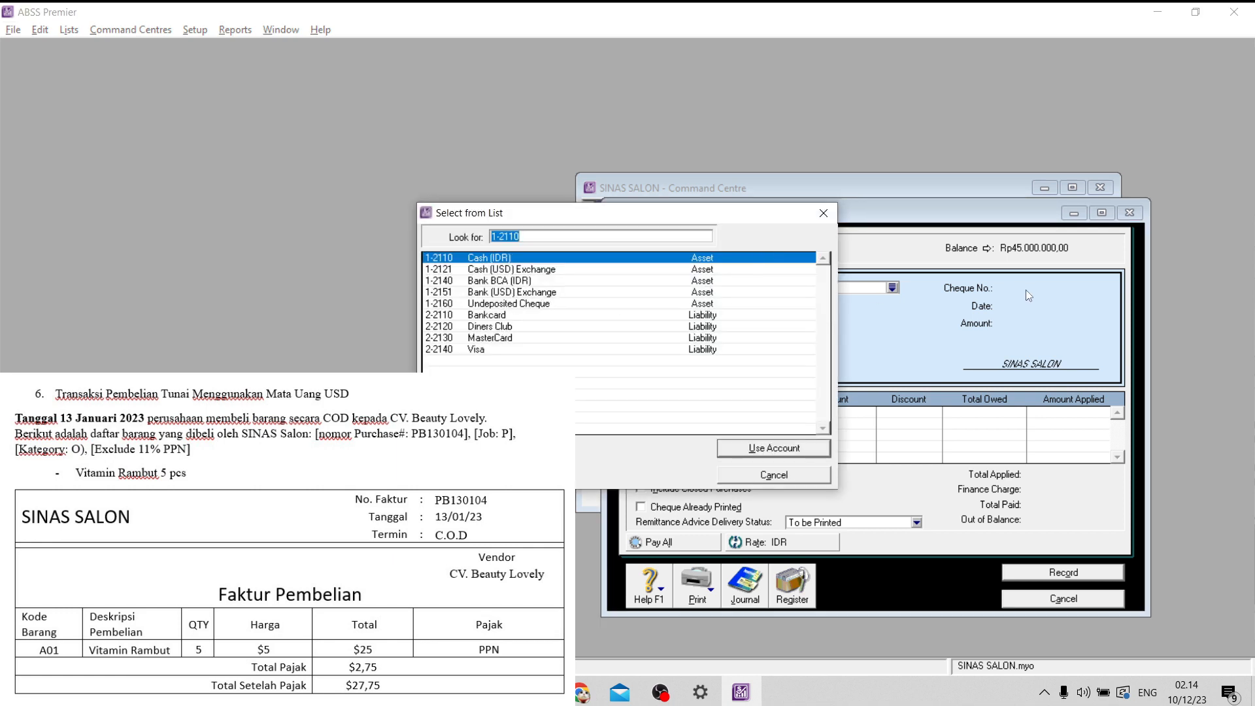
pyautogui.click(823, 213)
pyautogui.click(892, 288)
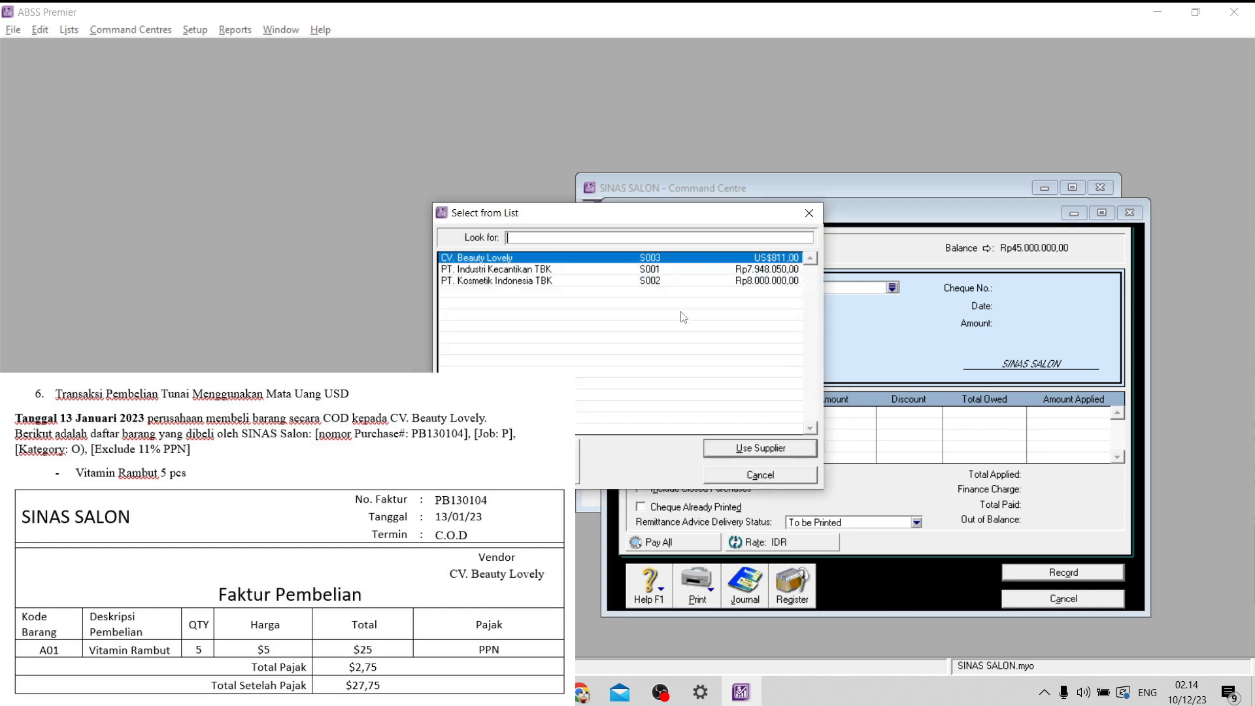
pyautogui.click(756, 449)
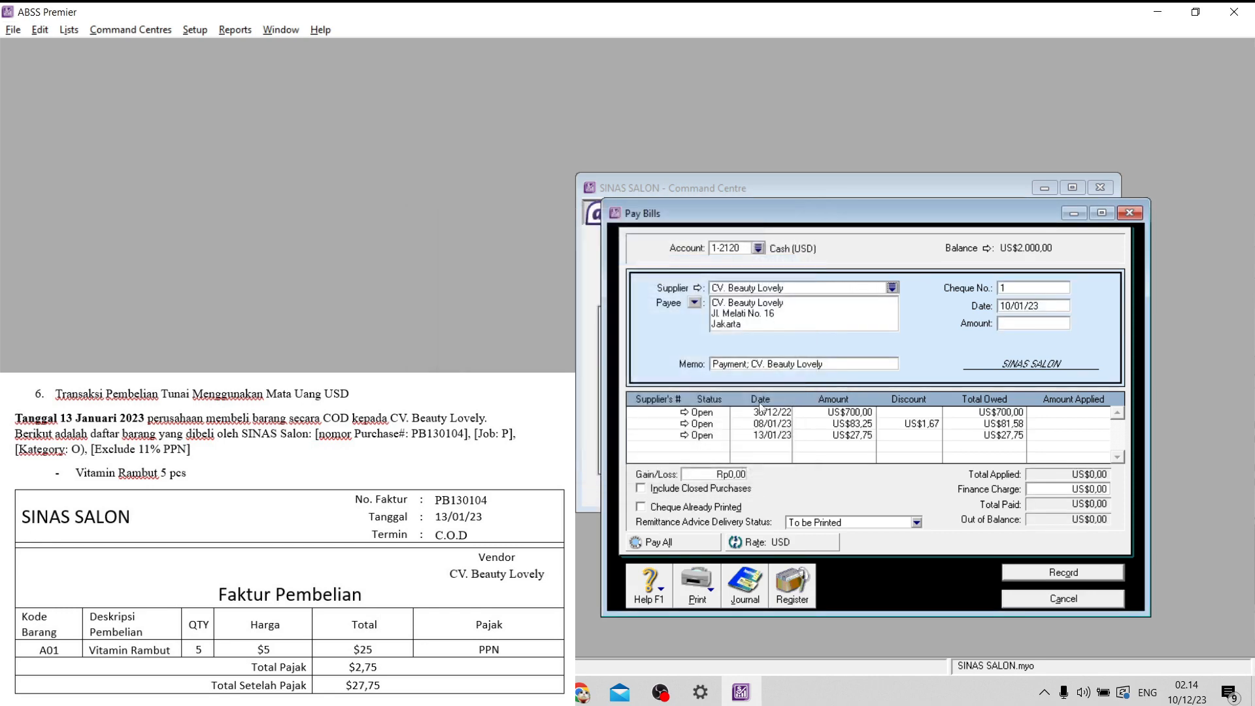
pyautogui.click(760, 251)
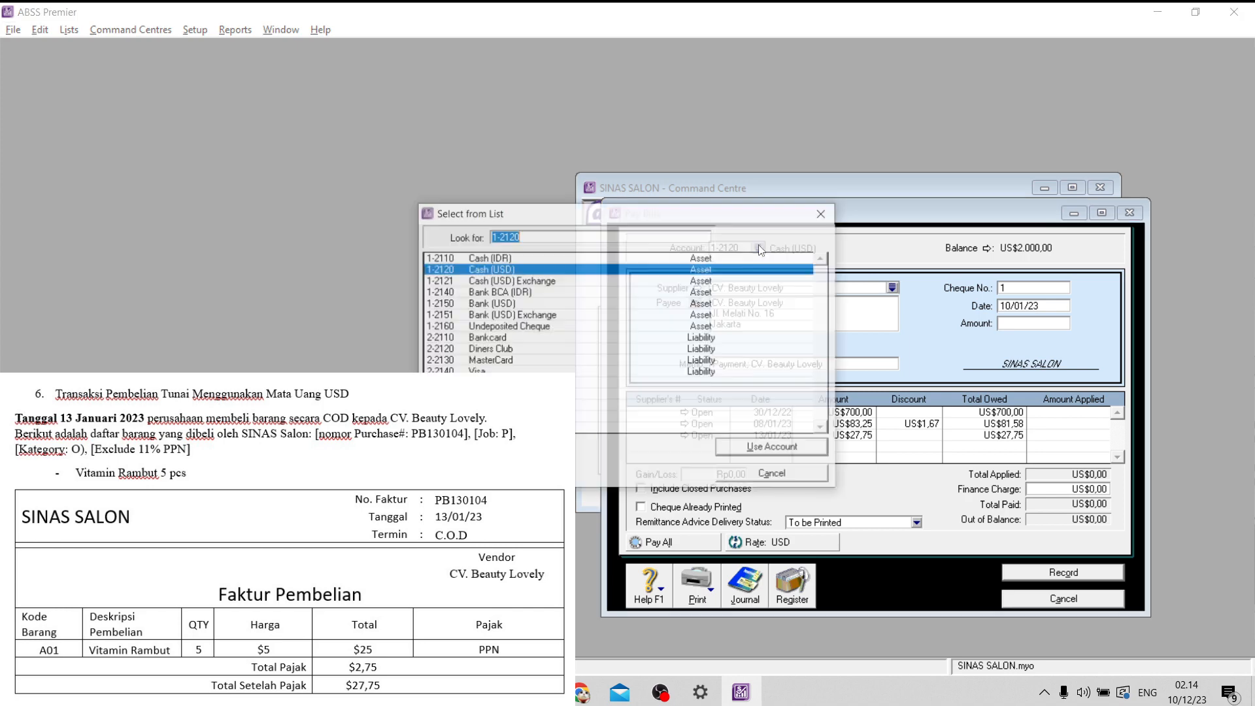
pyautogui.click(512, 303)
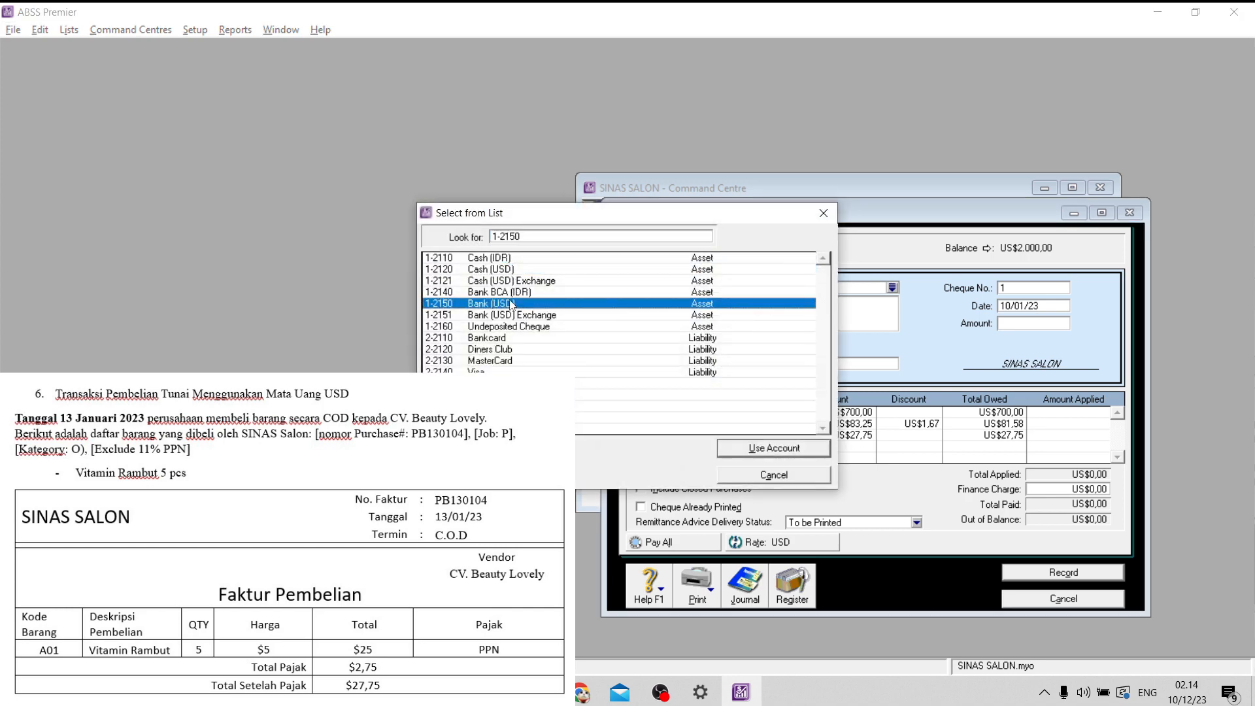
pyautogui.click(806, 447)
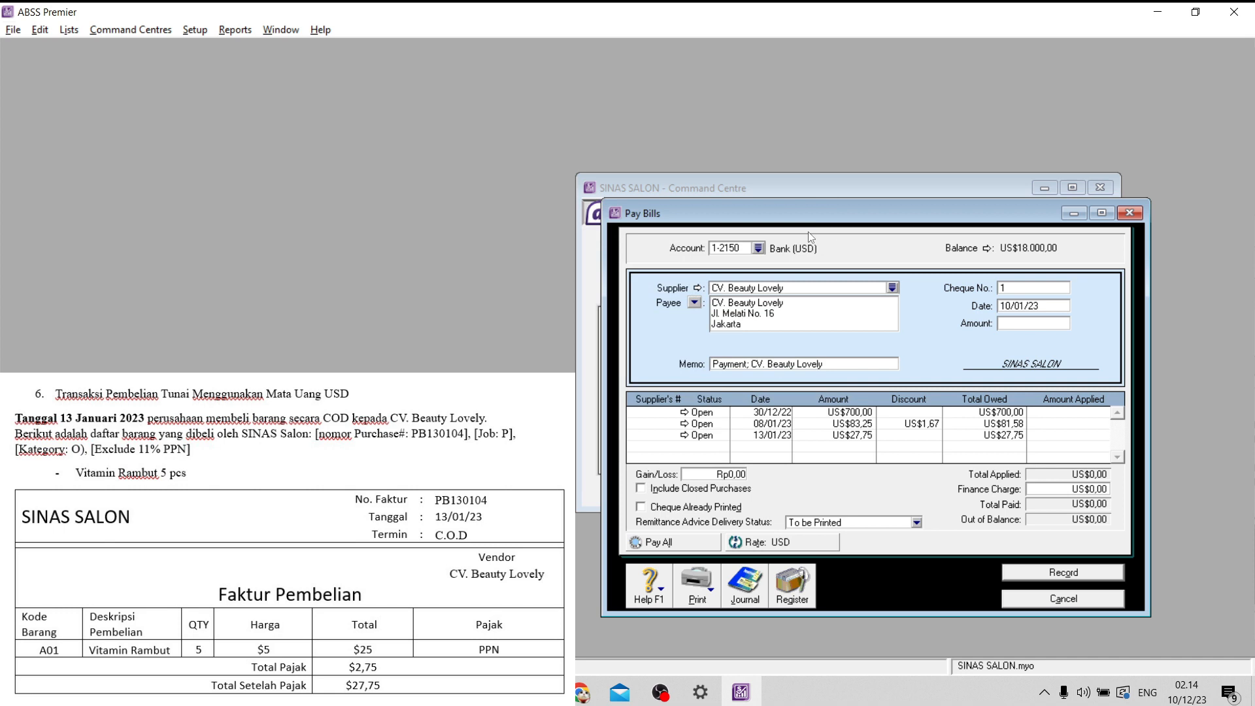
# - Set the payment's cheque number to BK130102 and its date to 13/01/23
pyautogui.click(1034, 289)
pyautogui.press('capslock')
pyautogui.press('capslock')
pyautogui.write('BK130102')
pyautogui.click(1007, 305)
pyautogui.click(1005, 305)
# - Apply US$27,75 to the 13/01/23 bill with the same payment amount, record the payment and leave bill payment
pyautogui.click(1063, 436)
pyautogui.write('27,75')
pyautogui.click(1047, 321)
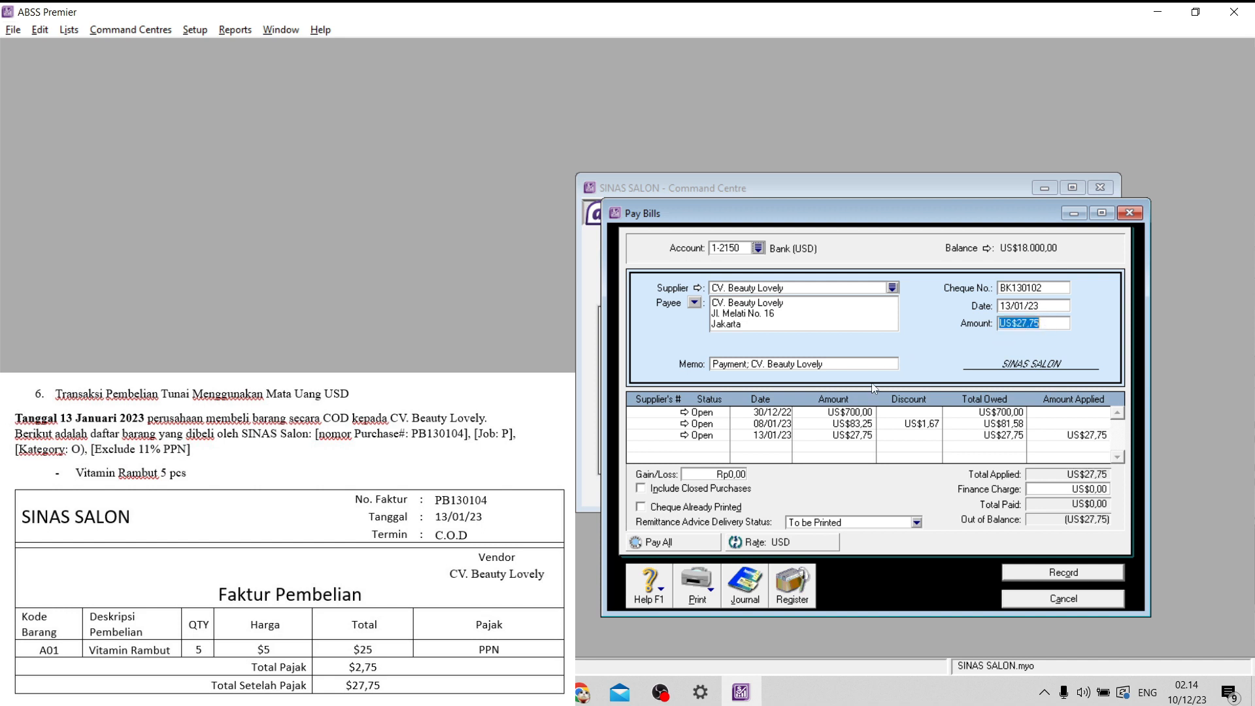
pyautogui.press('Tab')
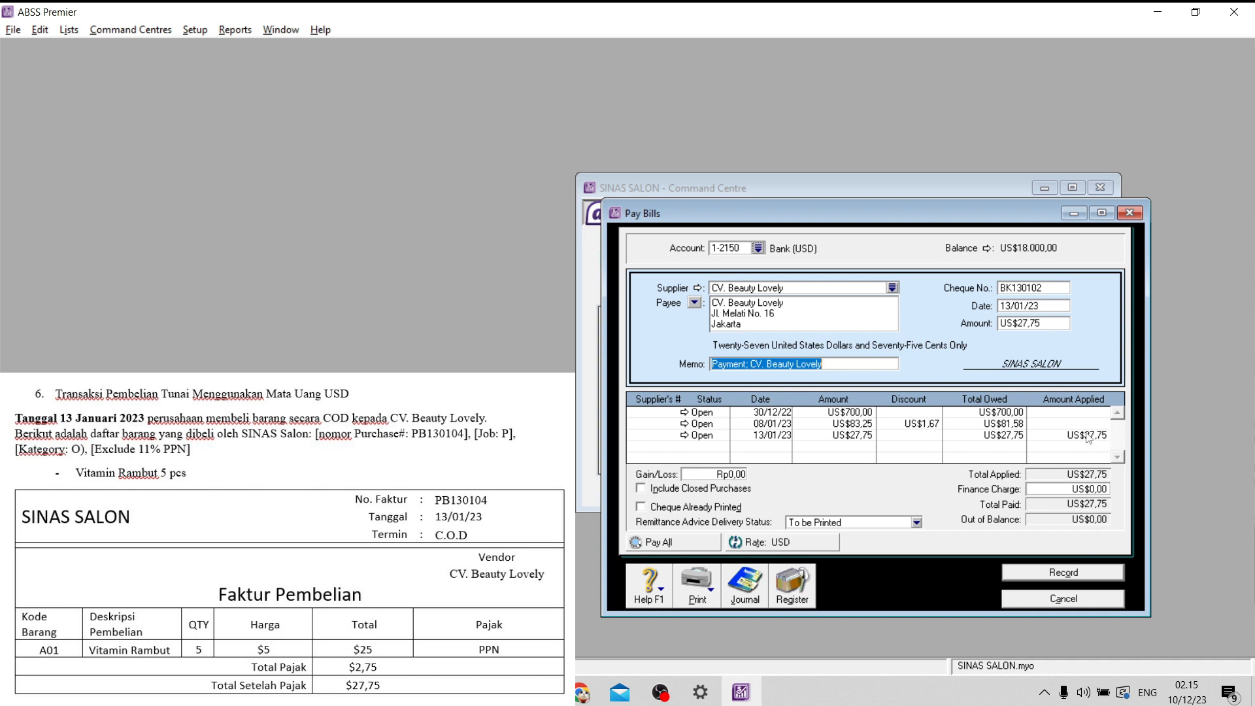
pyautogui.click(1078, 577)
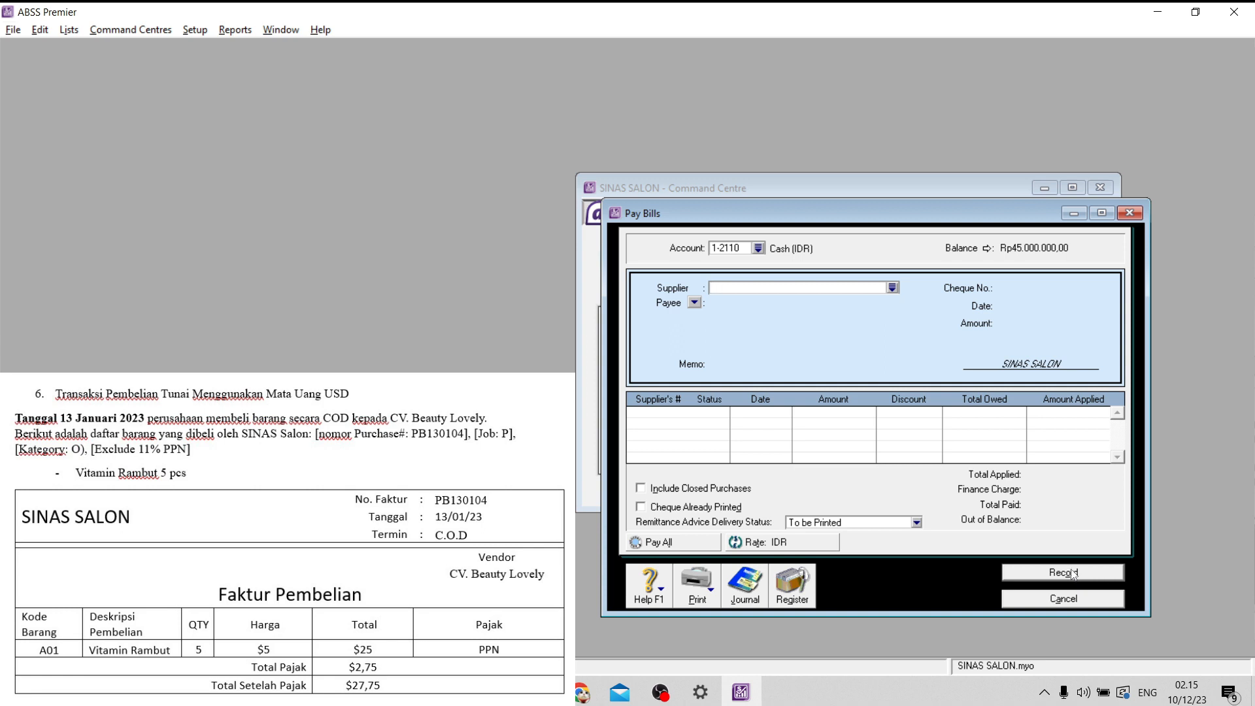
pyautogui.click(1072, 603)
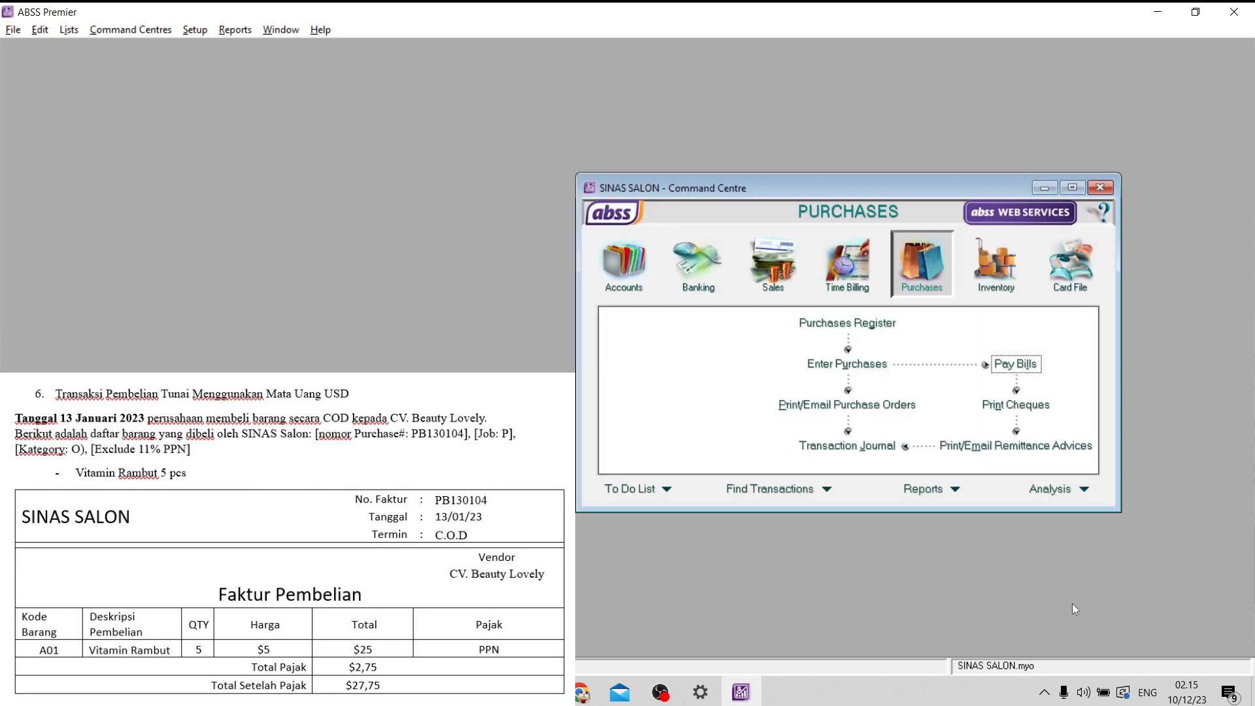
# - Review the BK130102 payment entry in the disbursements transaction journal
pyautogui.click(843, 445)
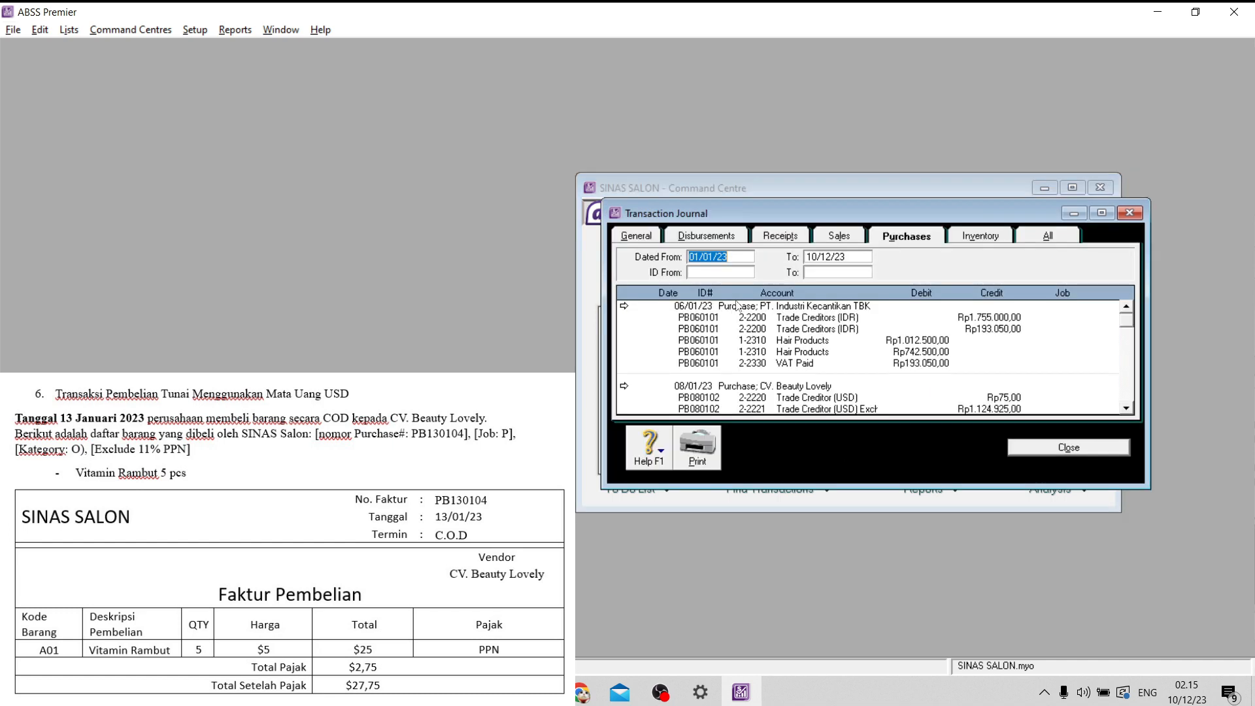
pyautogui.click(726, 236)
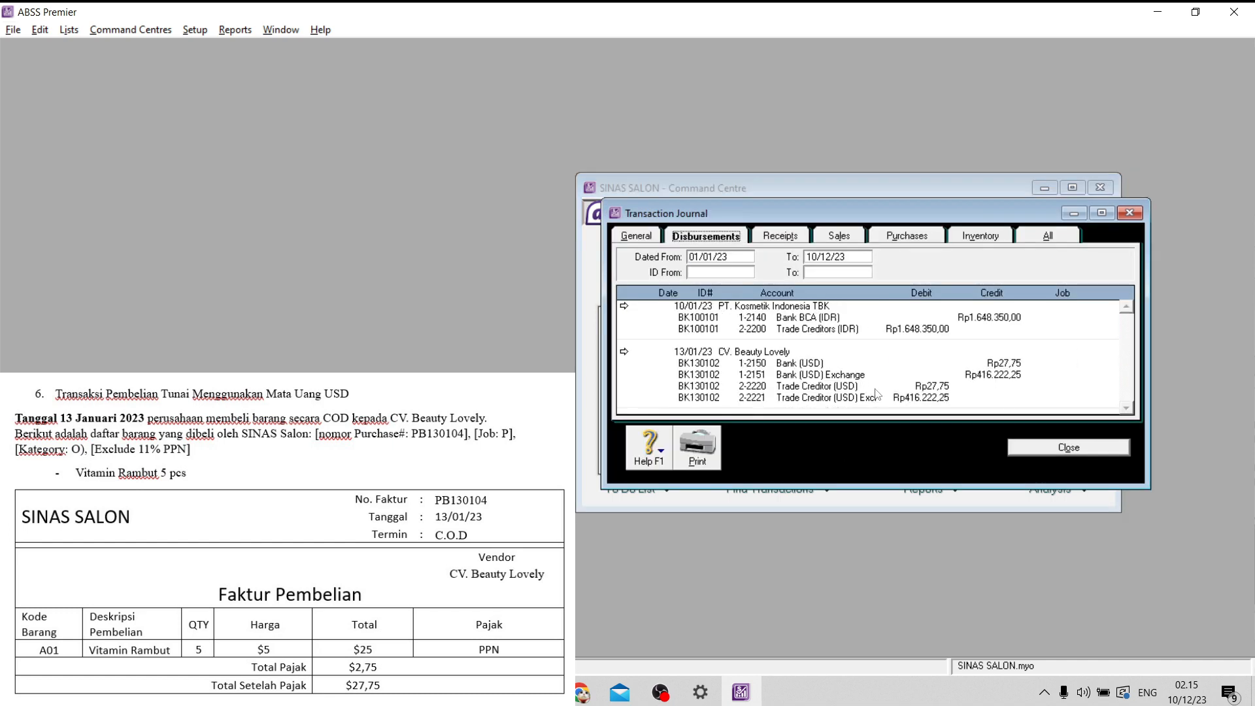
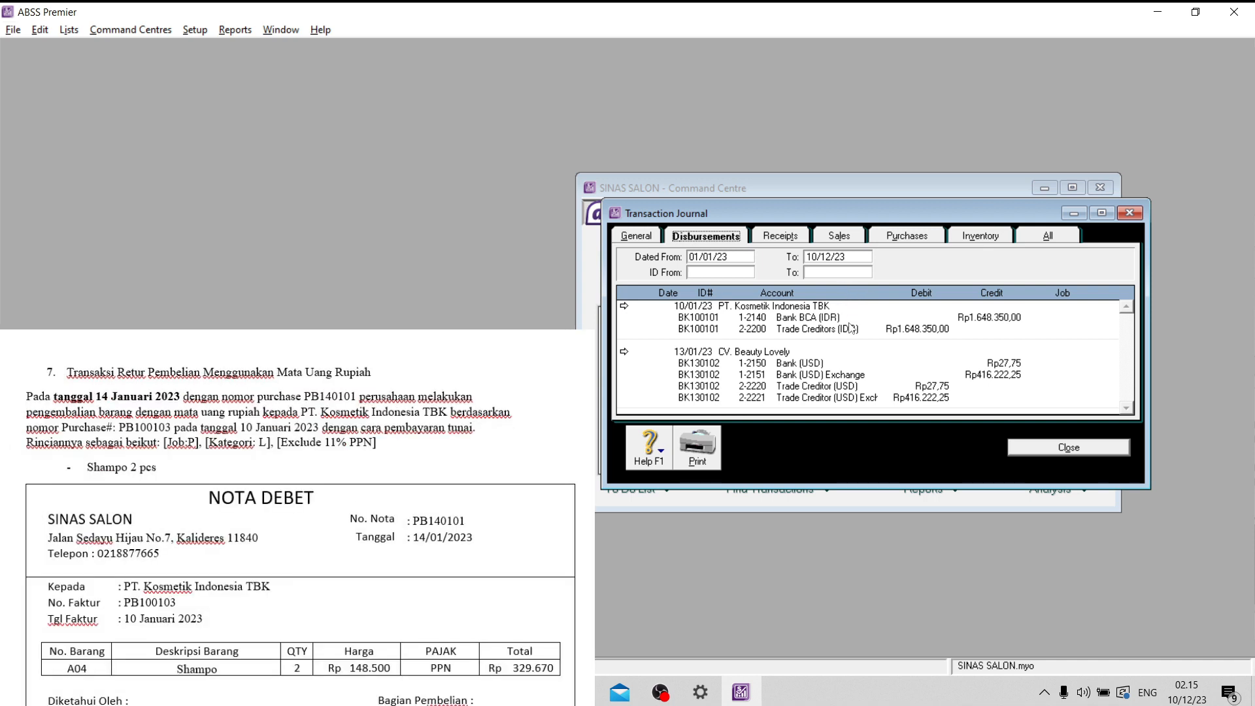
# - Leave the transaction journal and start a new purchase bill for supplier PT. Kosmetik Indonesia TBK
pyautogui.click(1097, 447)
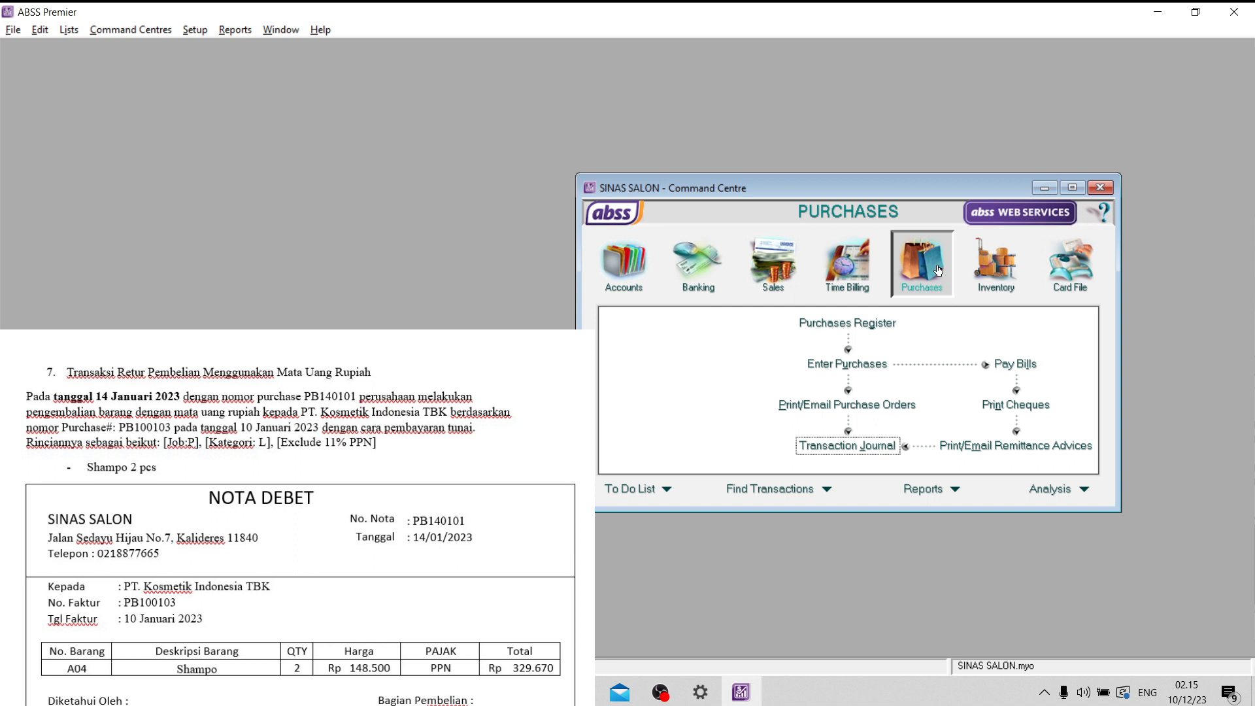
pyautogui.click(879, 364)
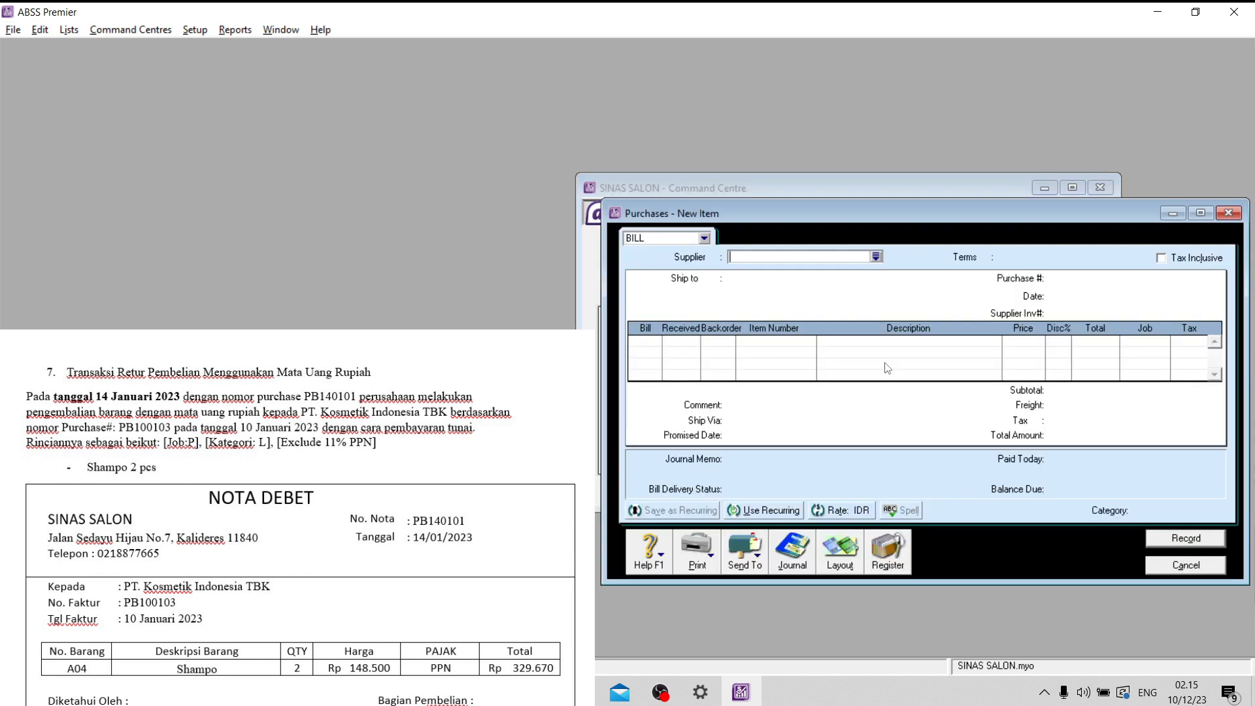
pyautogui.click(876, 257)
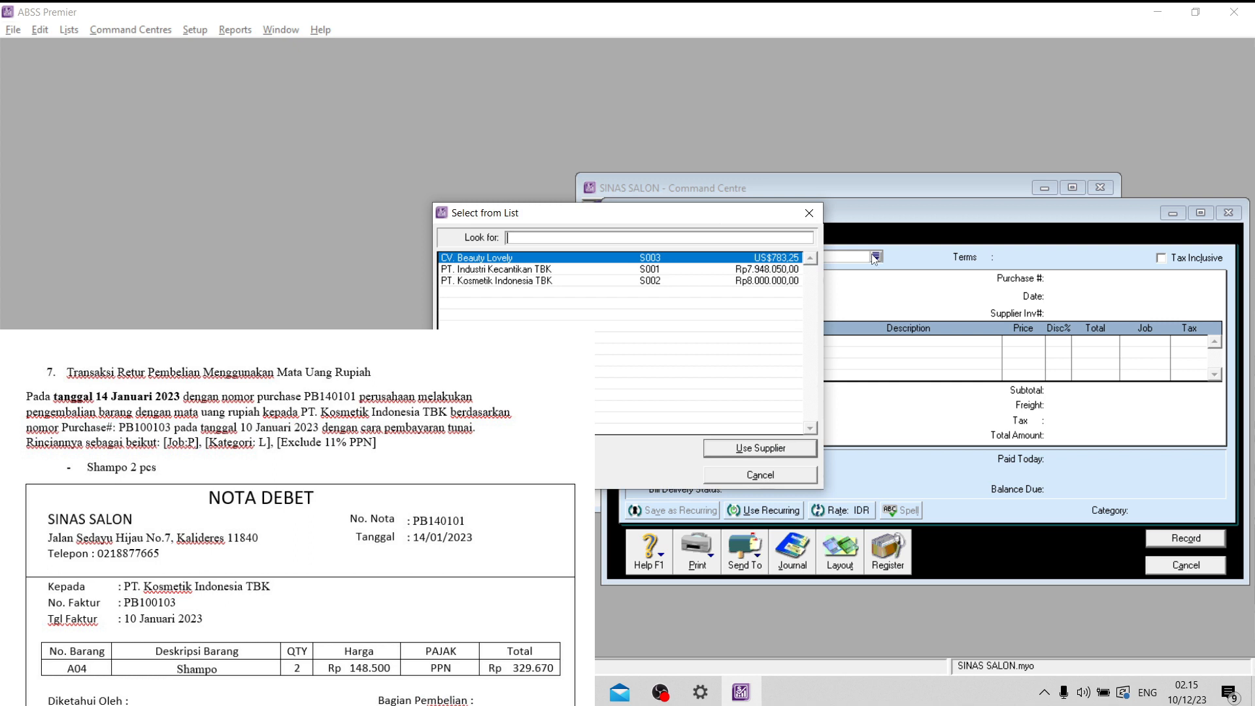
pyautogui.click(597, 270)
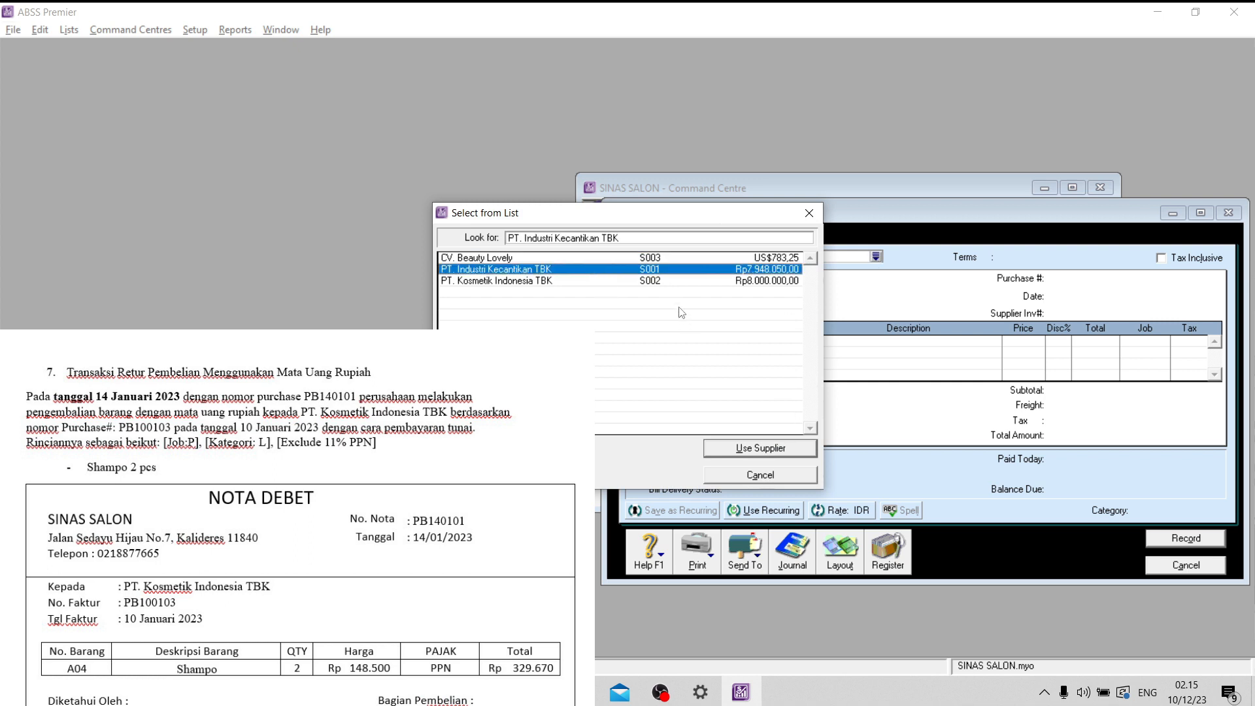
pyautogui.click(682, 281)
pyautogui.click(788, 451)
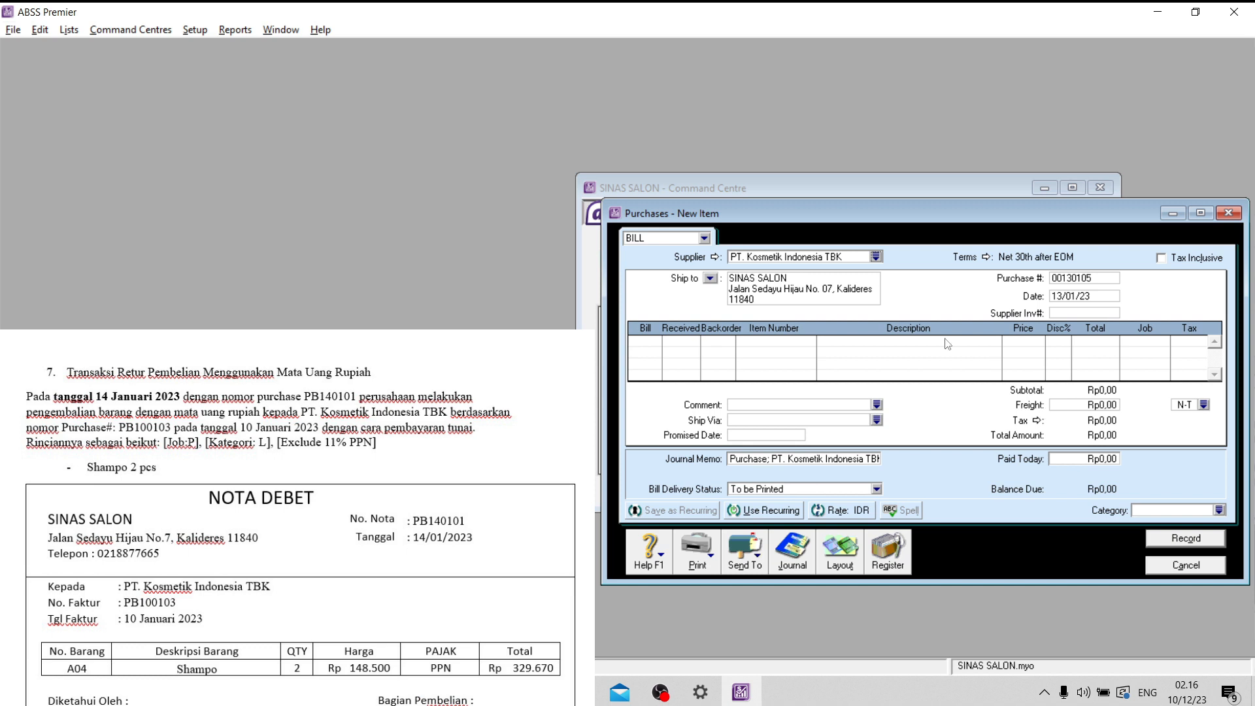
# - Set the bill's payment terms to C.O.D
pyautogui.click(985, 262)
pyautogui.click(778, 243)
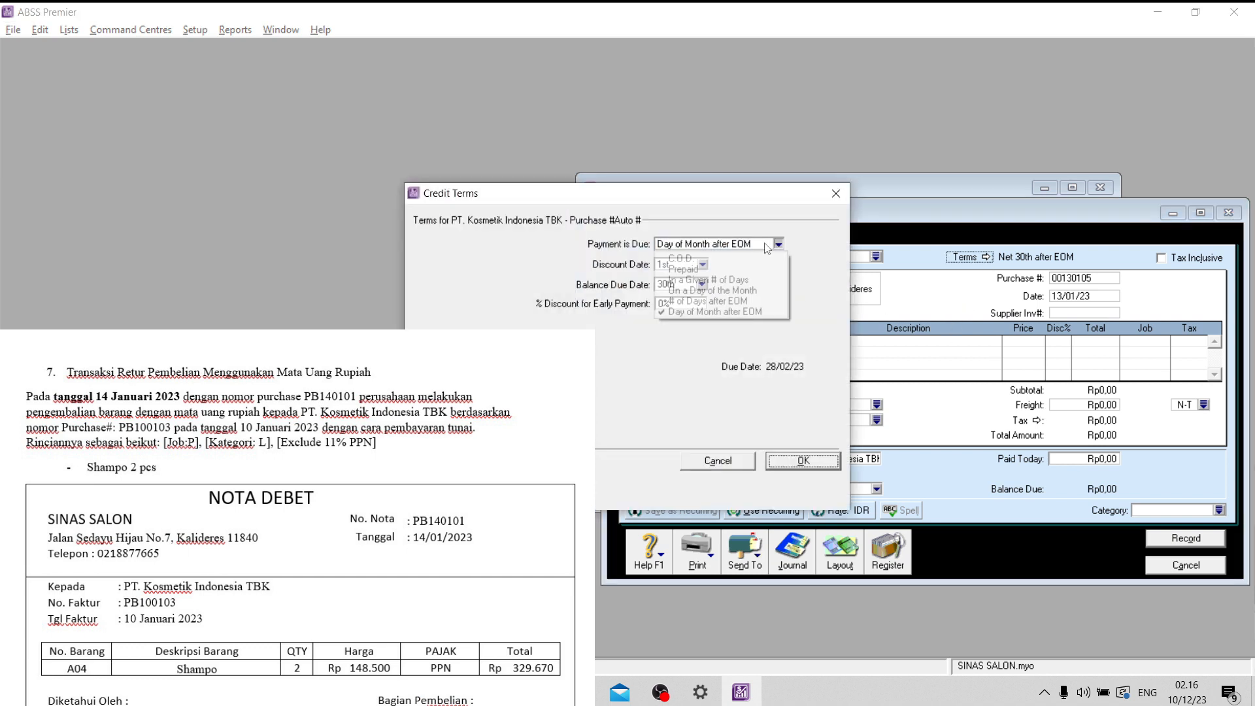
pyautogui.click(679, 256)
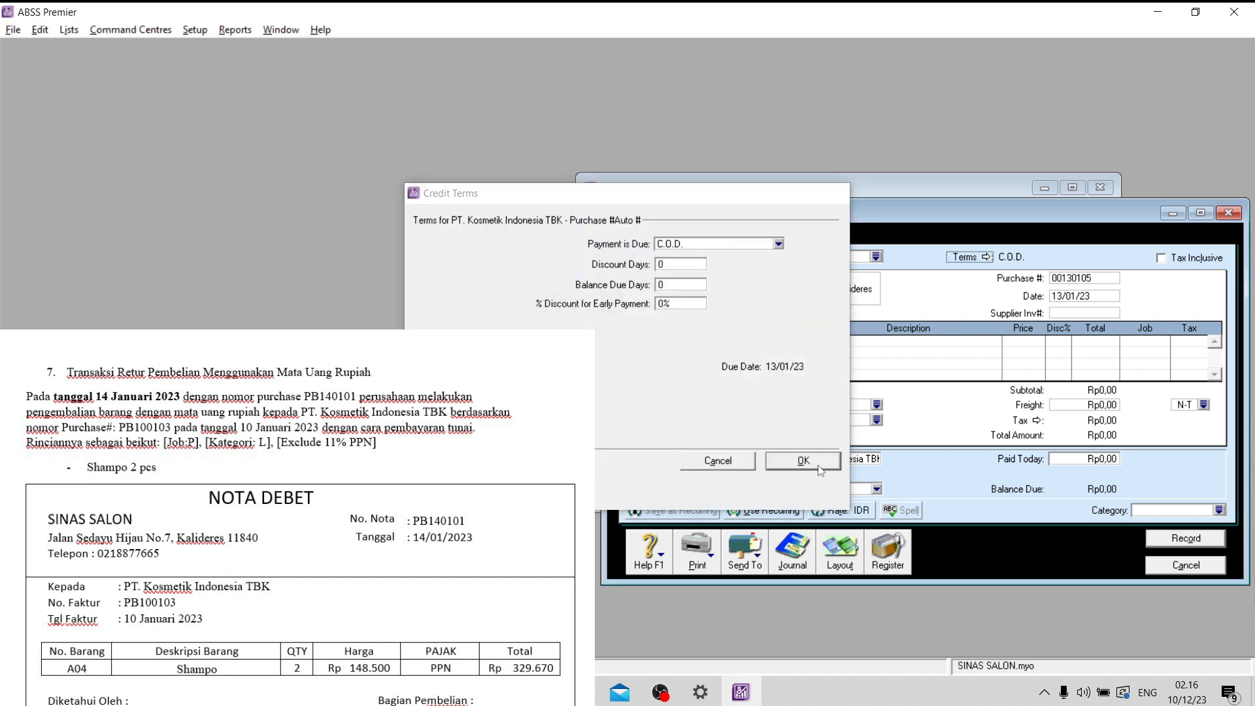
pyautogui.click(803, 460)
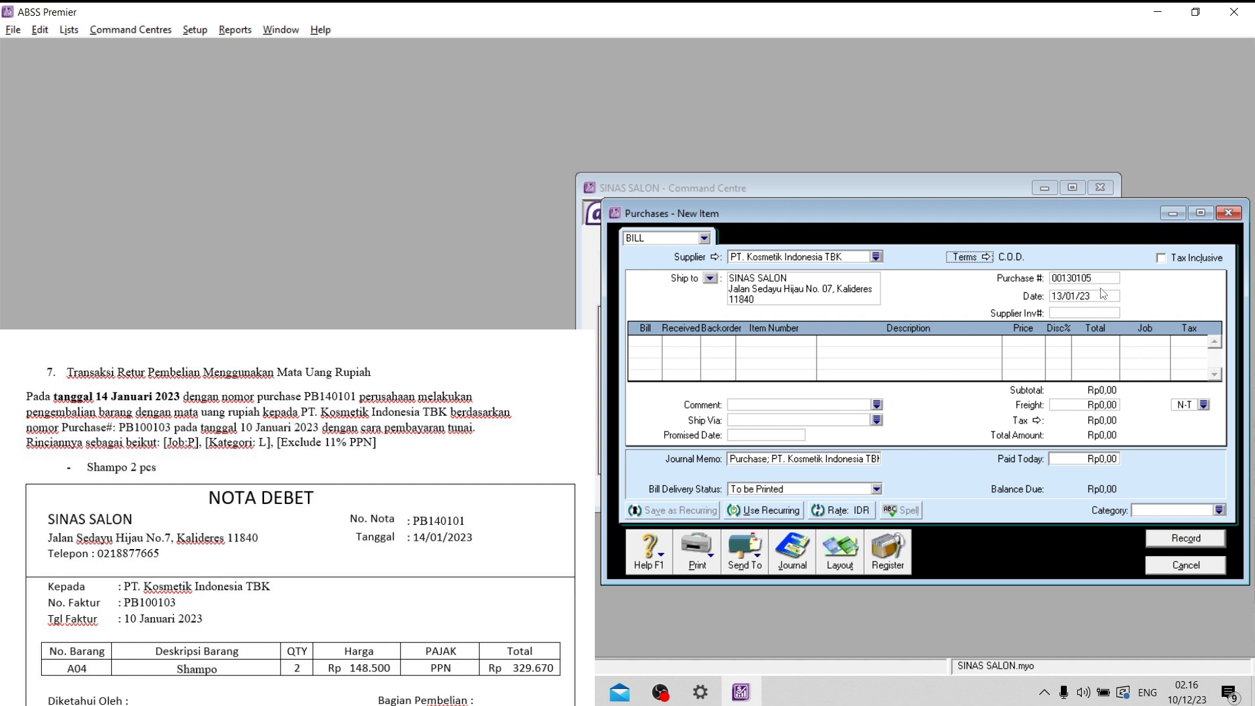
# - Set the bill's purchase number to PB140101 and its date to 14/01/23
pyautogui.click(1069, 279)
pyautogui.press('capslock')
pyautogui.press('capslock')
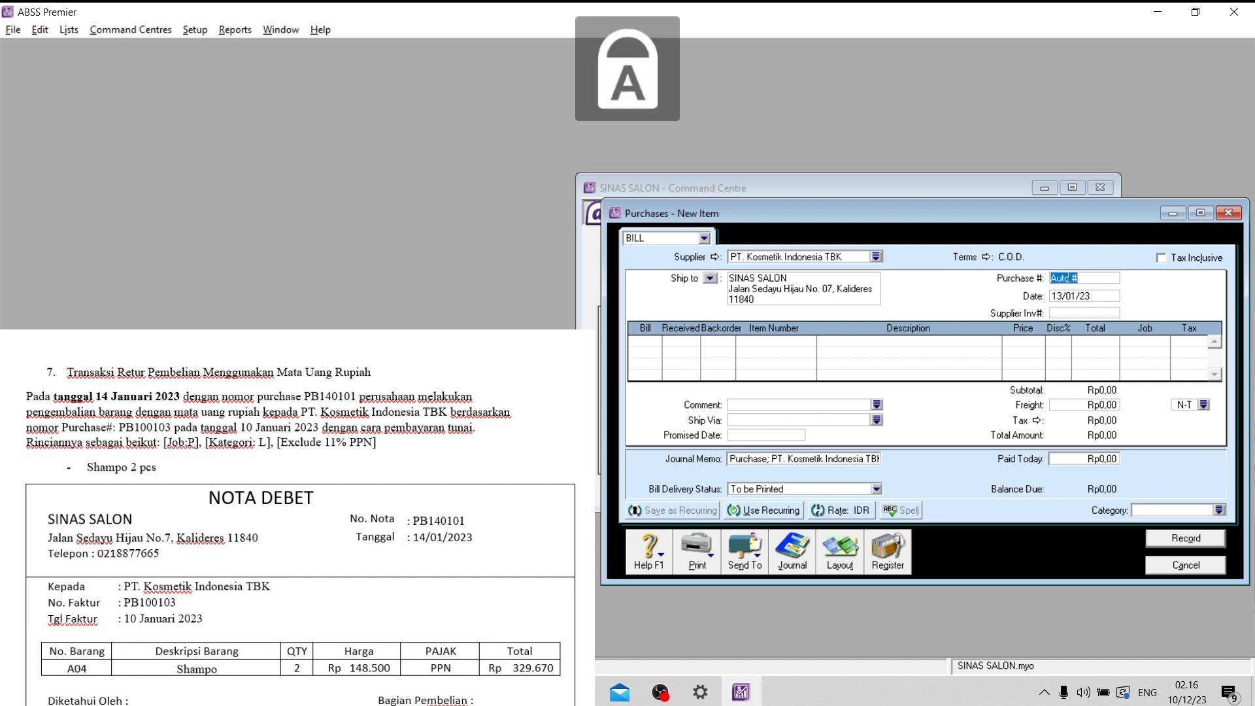
pyautogui.write('PB14010')
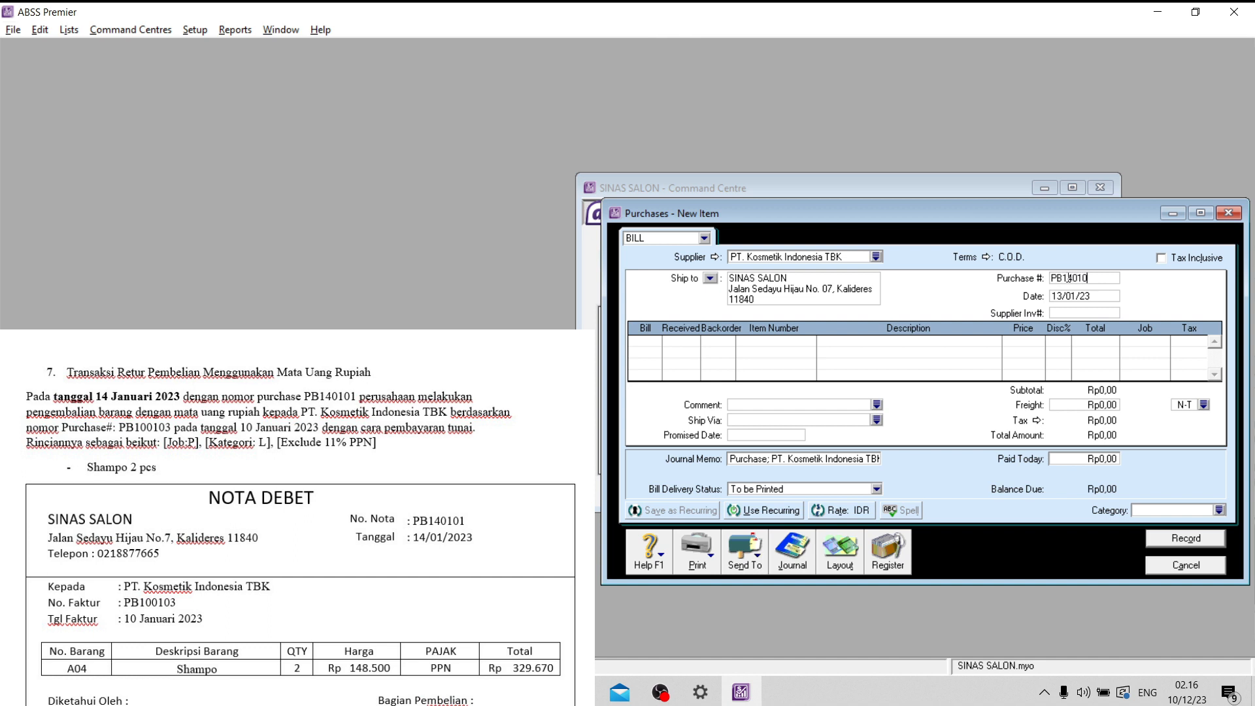
pyautogui.write('1')
pyautogui.click(1056, 296)
pyautogui.click(1056, 296)
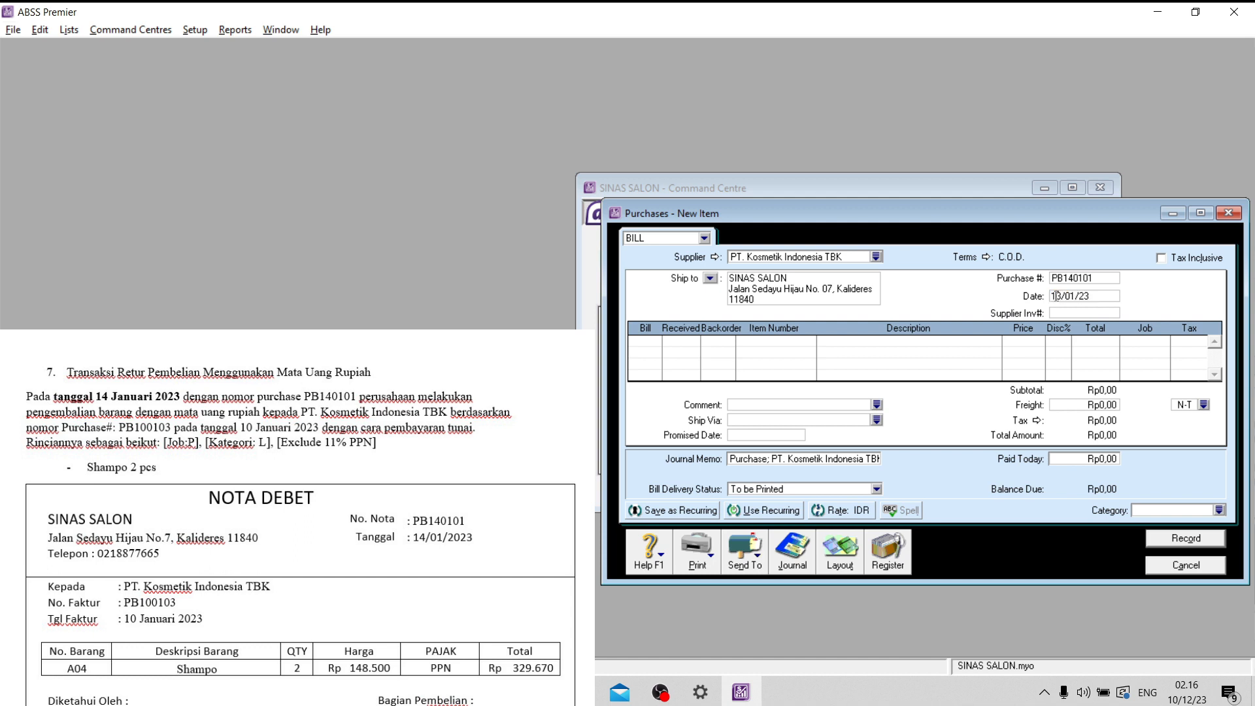
pyautogui.press('Delete')
pyautogui.write('4')
# - Enter a return line on the bill with quantity -2 of item A04 Shampo
pyautogui.click(646, 345)
pyautogui.write('-2')
pyautogui.press('Tab')
pyautogui.click(769, 341)
pyautogui.write('A04')
pyautogui.press('Tab')
pyautogui.press('Tab')
pyautogui.press('Tab')
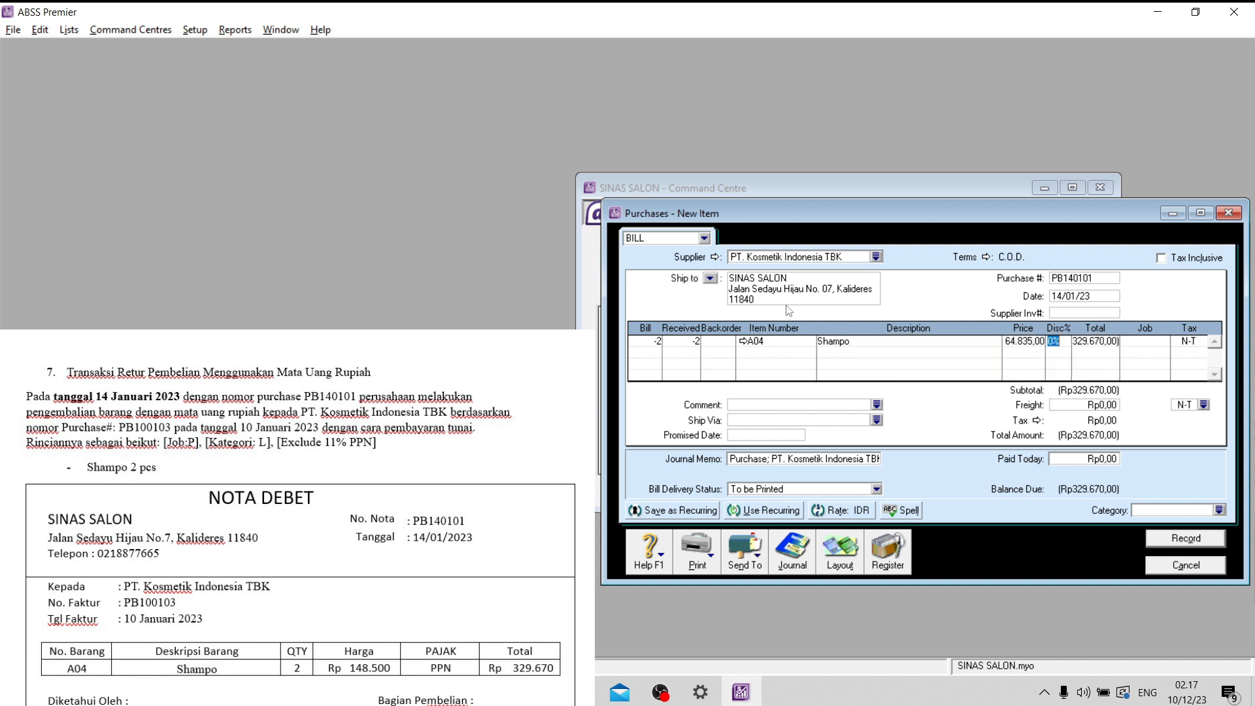
# - Set the Shampo line's unit price to 148500
pyautogui.click(1024, 342)
pyautogui.write('148500')
pyautogui.press('Tab')
pyautogui.press('Tab')
# - Assign job P and tax code PPN to the Shampo return line
pyautogui.press('Tab')
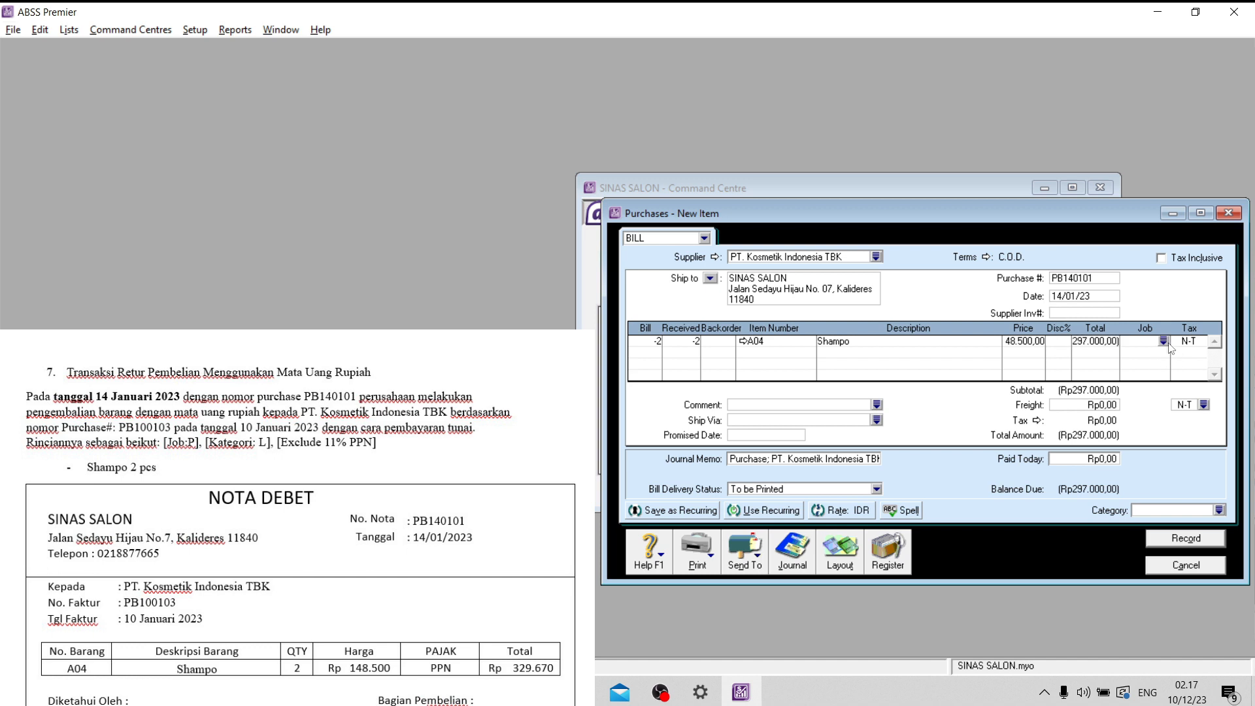
pyautogui.click(1168, 343)
pyautogui.click(531, 268)
pyautogui.click(812, 445)
pyautogui.press('Tab')
pyautogui.click(1200, 341)
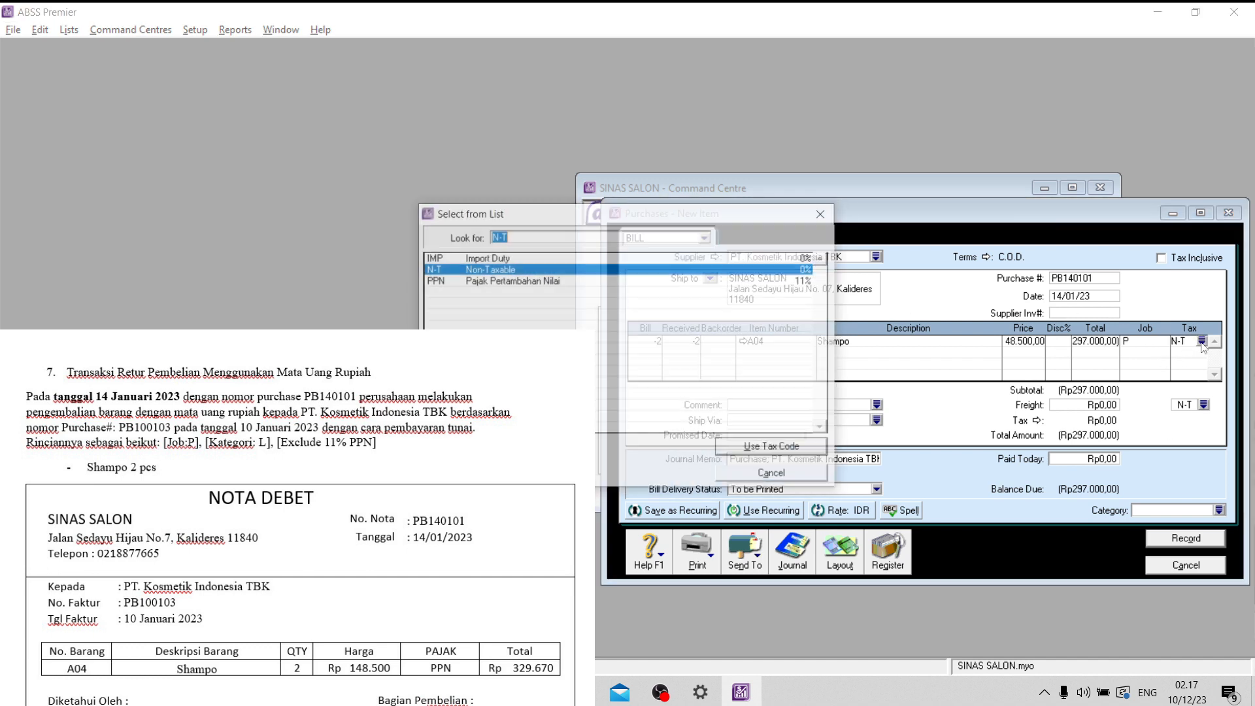
pyautogui.click(575, 281)
pyautogui.click(754, 446)
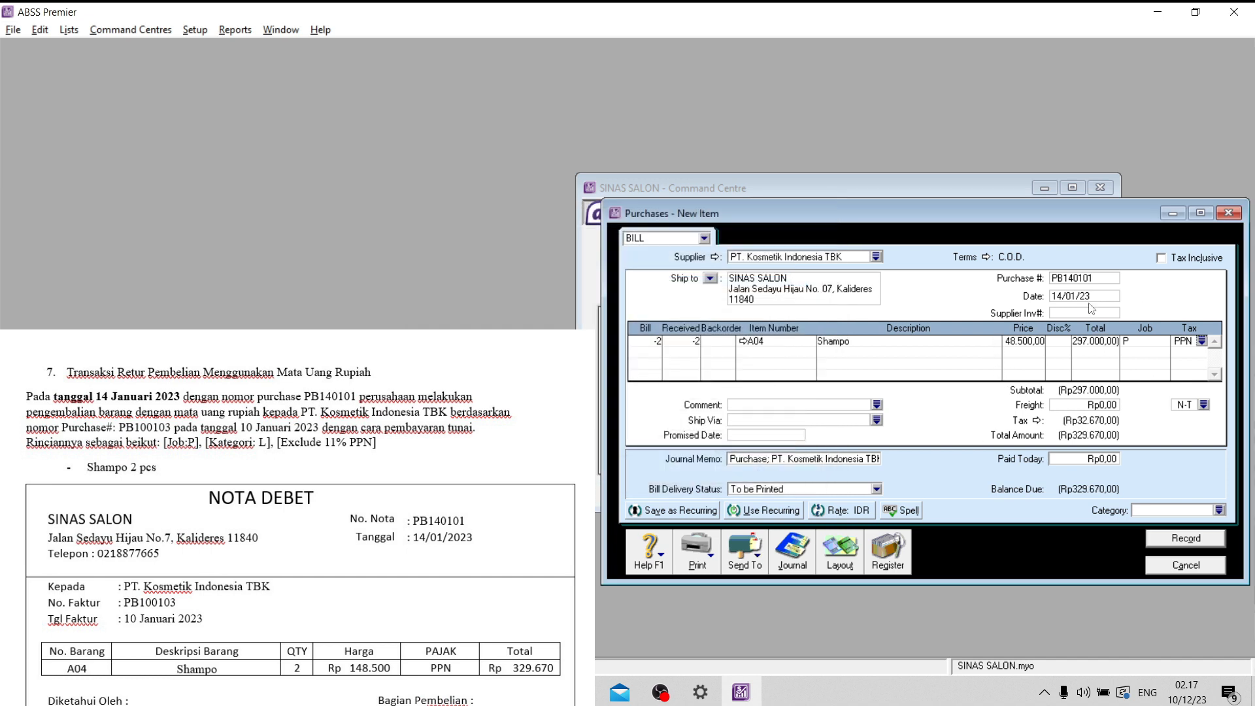
# - Assign category L (Local) to the return bill, record it and leave purchase entry
pyautogui.click(1219, 511)
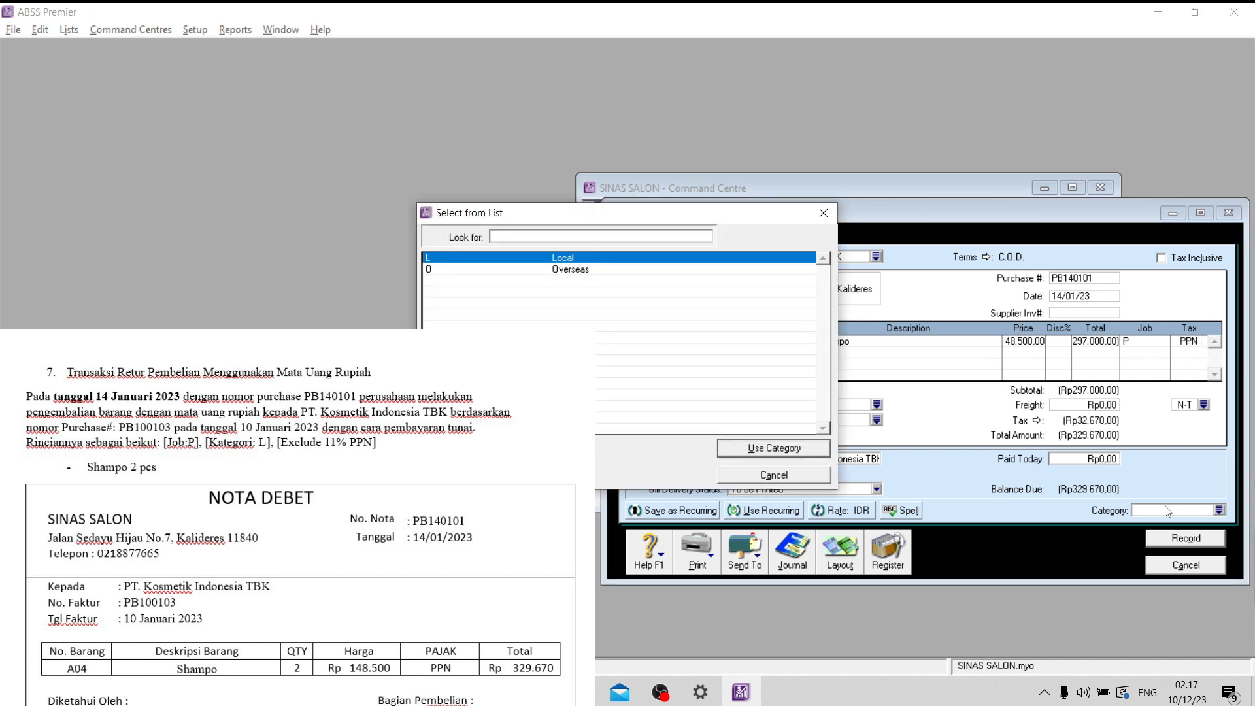
pyautogui.click(796, 445)
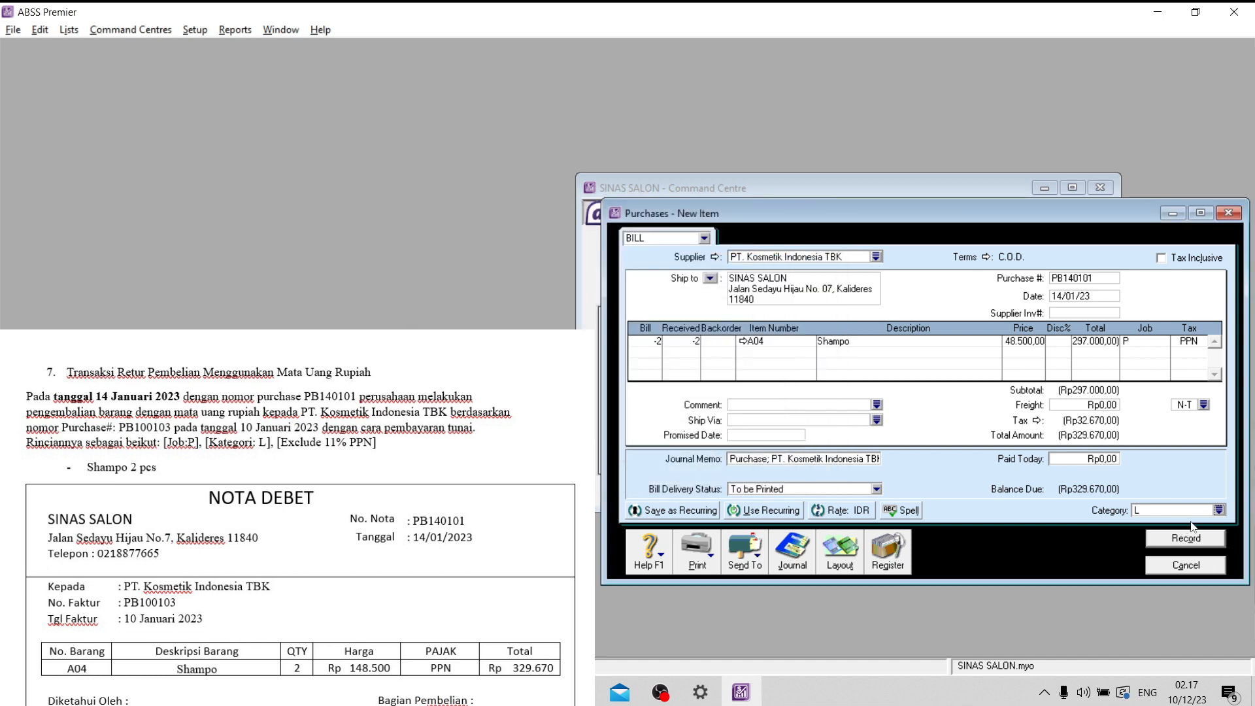
pyautogui.click(1188, 541)
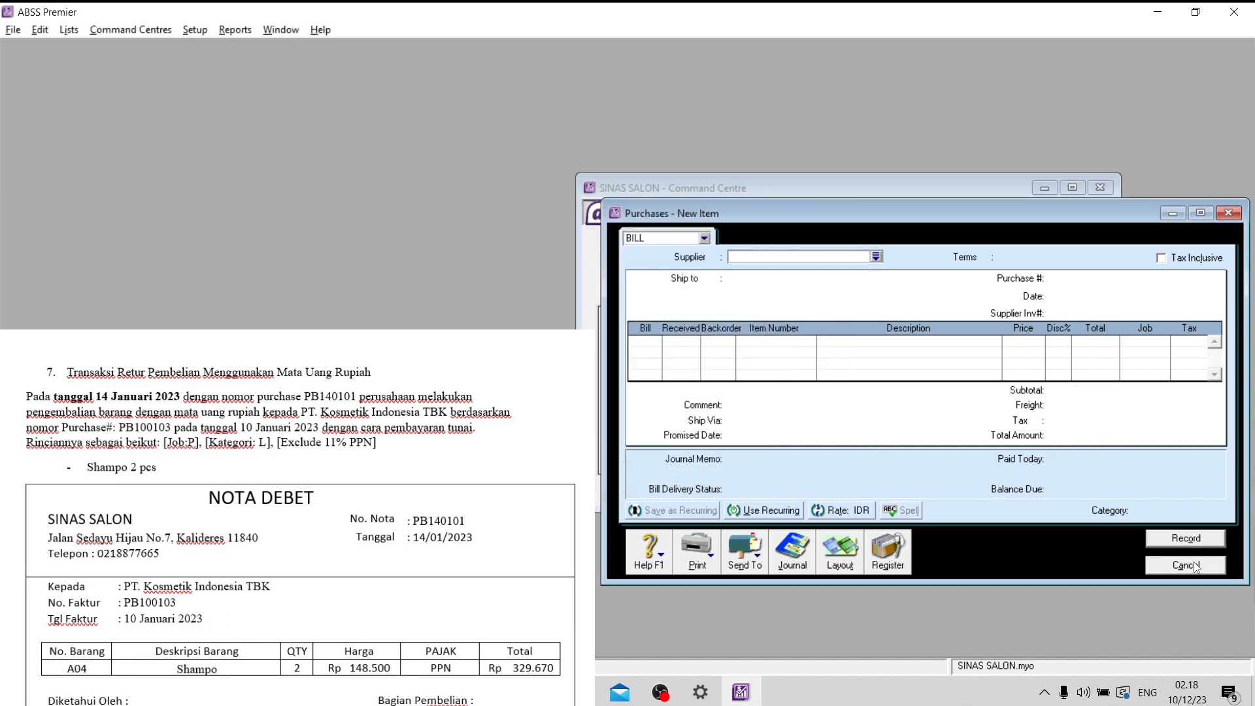
pyautogui.click(1191, 563)
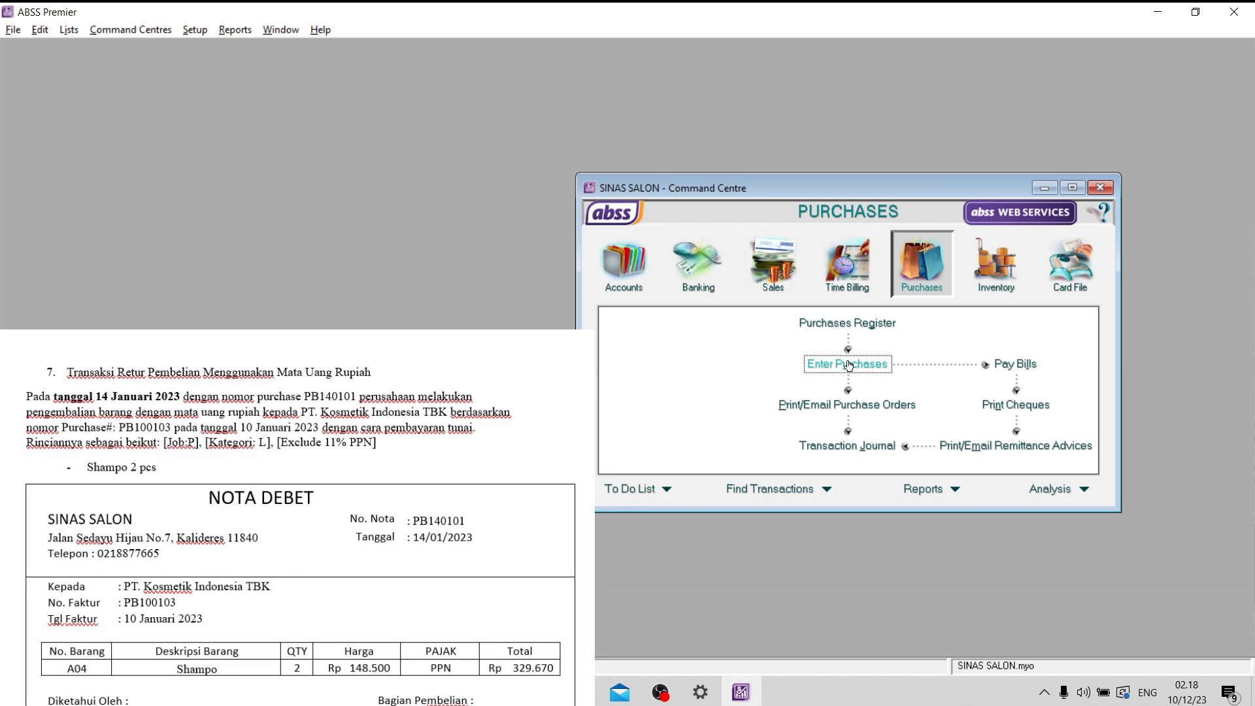
# - Start receiving the refund for return PB140101 from the purchases register, depositing it to account 1-2140 Bank BCA (IDR)
pyautogui.click(850, 324)
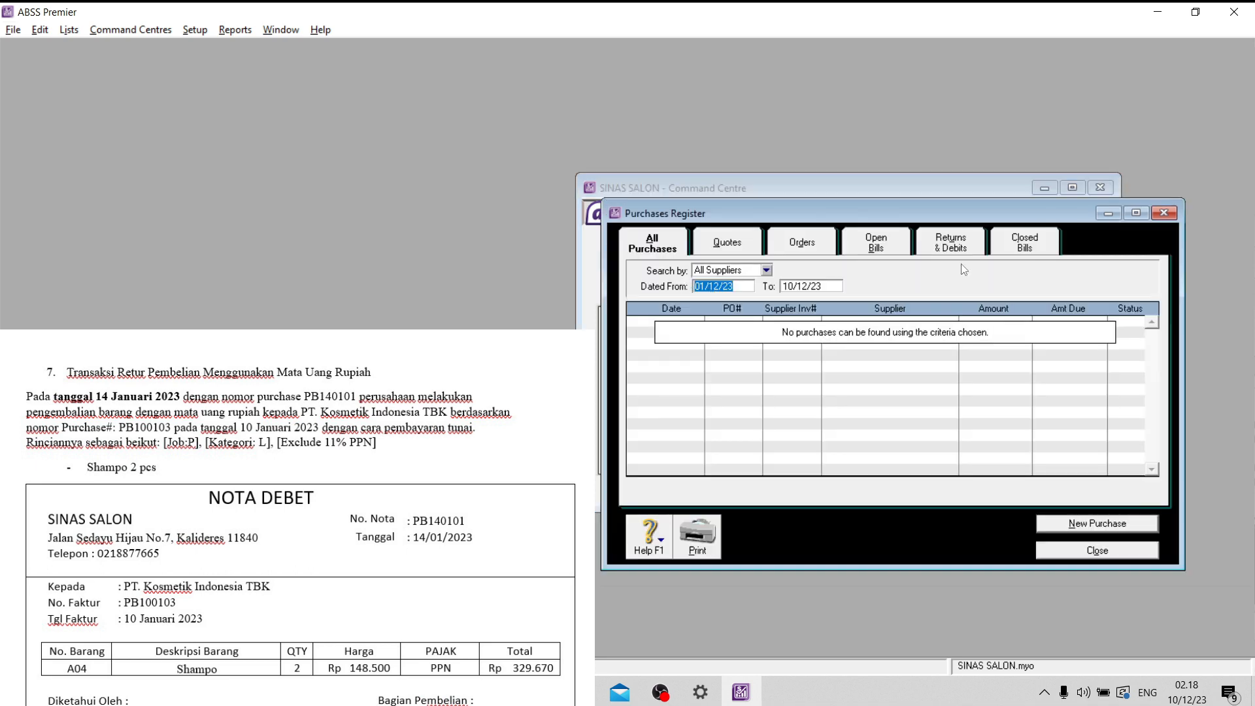
pyautogui.click(954, 246)
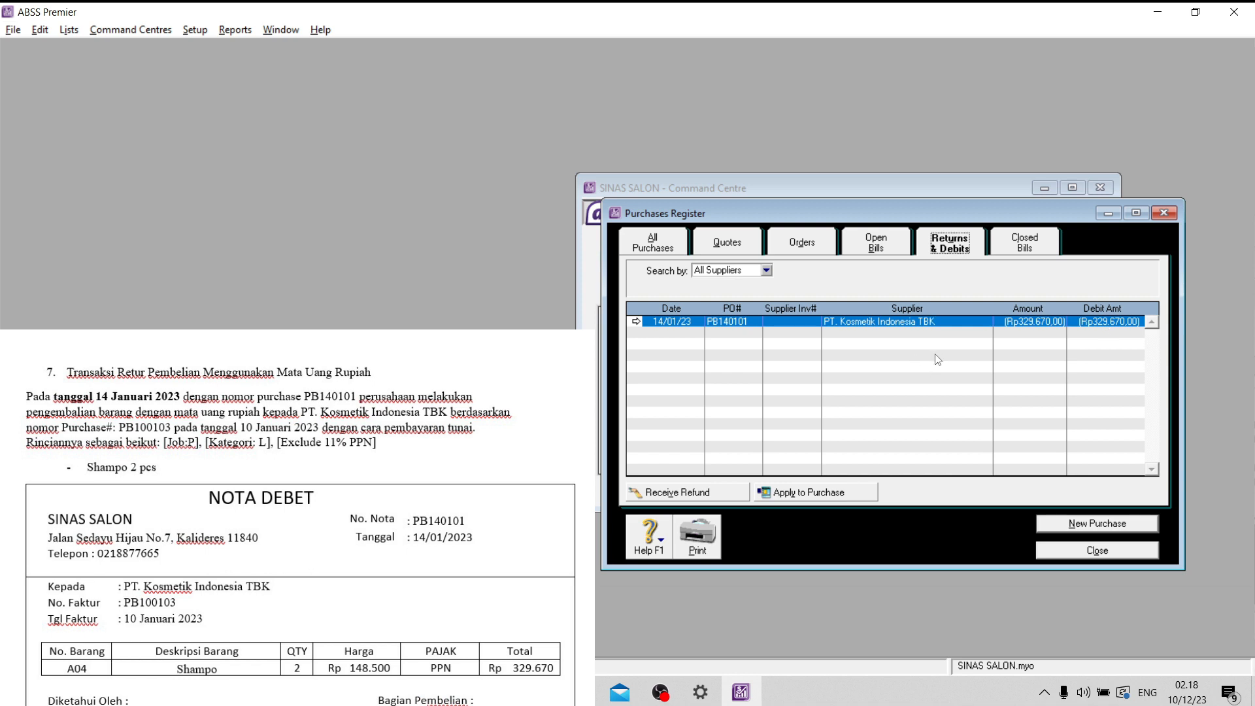
pyautogui.click(713, 491)
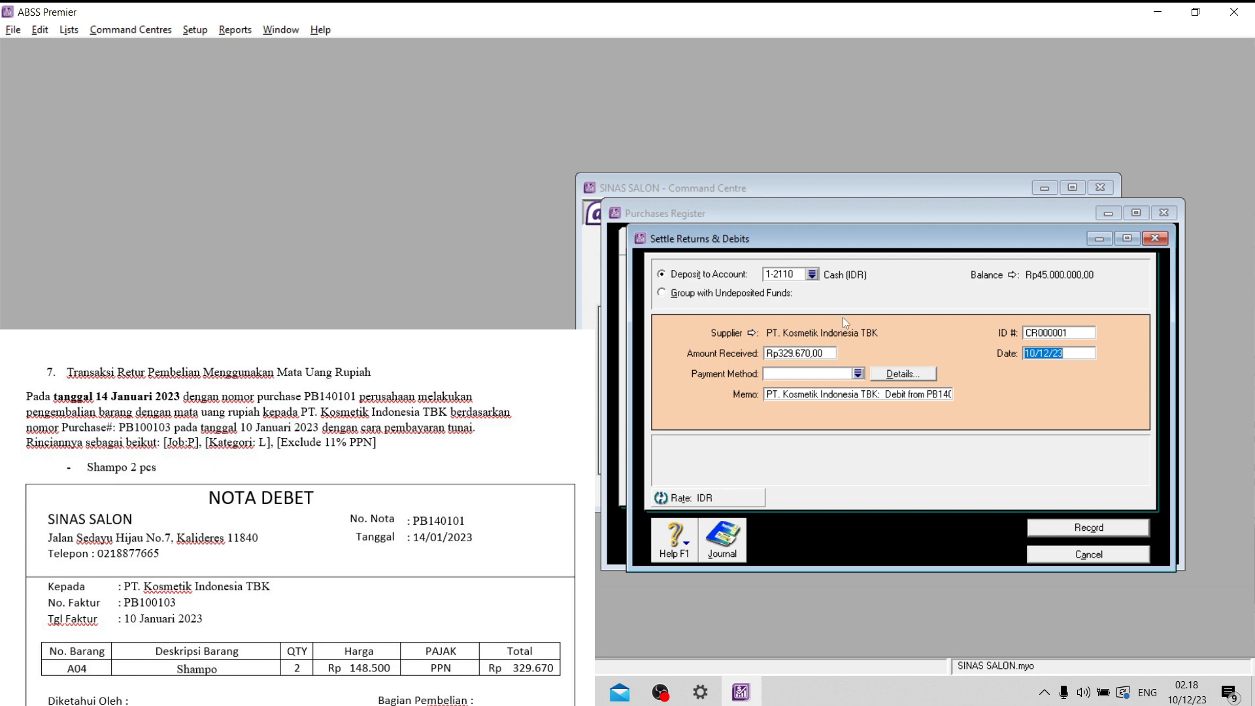
pyautogui.click(812, 274)
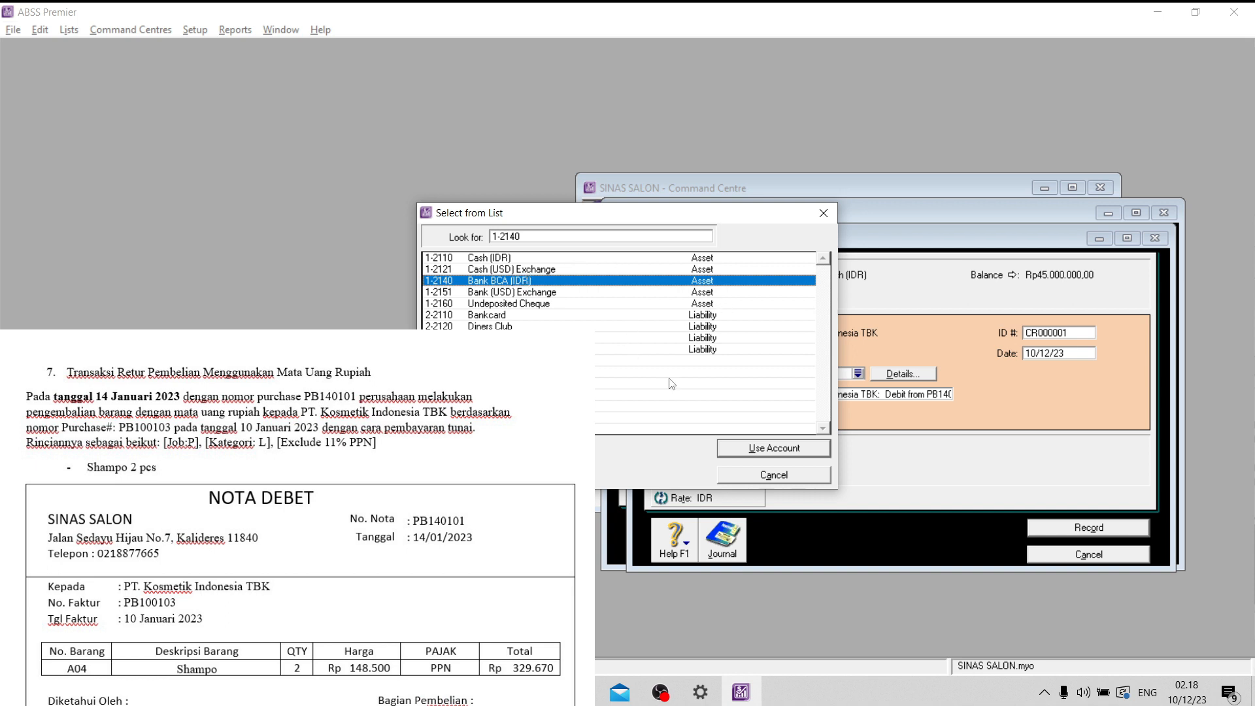
pyautogui.click(784, 446)
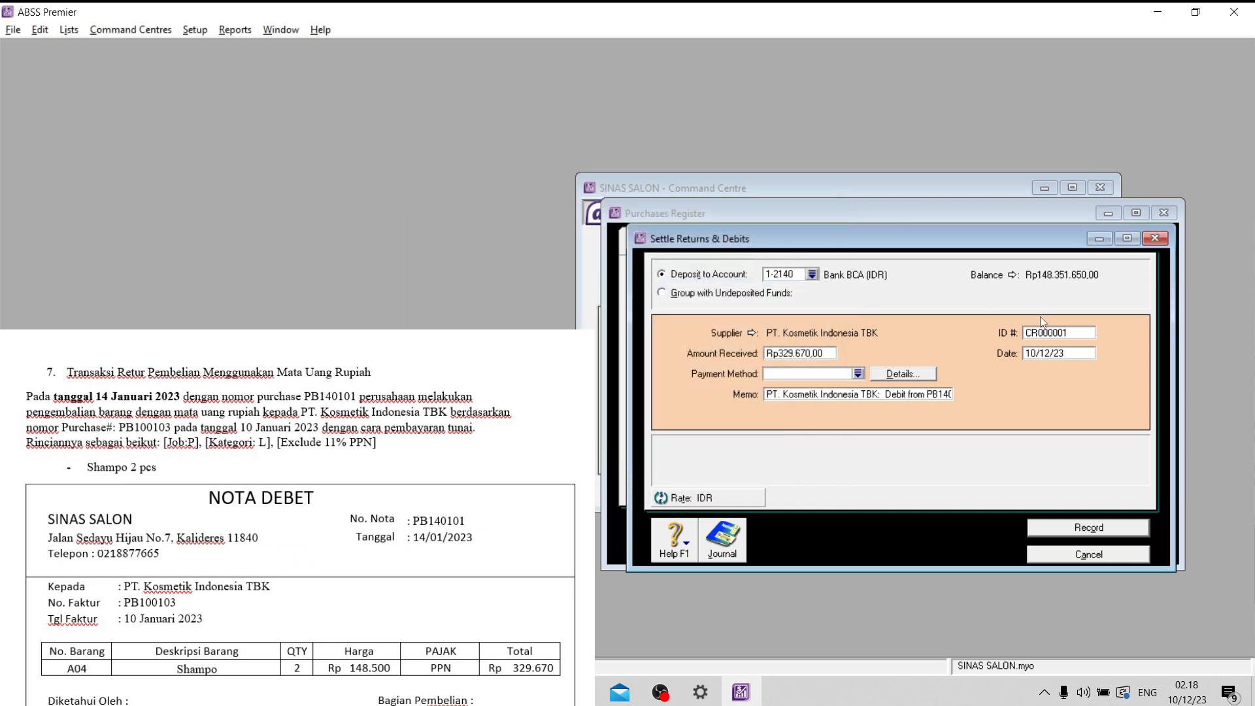
# - Set the refund's ID number to BKM001
pyautogui.click(1049, 332)
pyautogui.press('capslock')
pyautogui.write('b')
pyautogui.press('BackSpace')
pyautogui.press('capslock')
pyautogui.write('BKM001')
# - Date the refund 14/01/23, record it and close the purchases register
pyautogui.click(1080, 351)
pyautogui.click(1035, 354)
pyautogui.press('BackSpace')
pyautogui.write('4')
pyautogui.click(1059, 337)
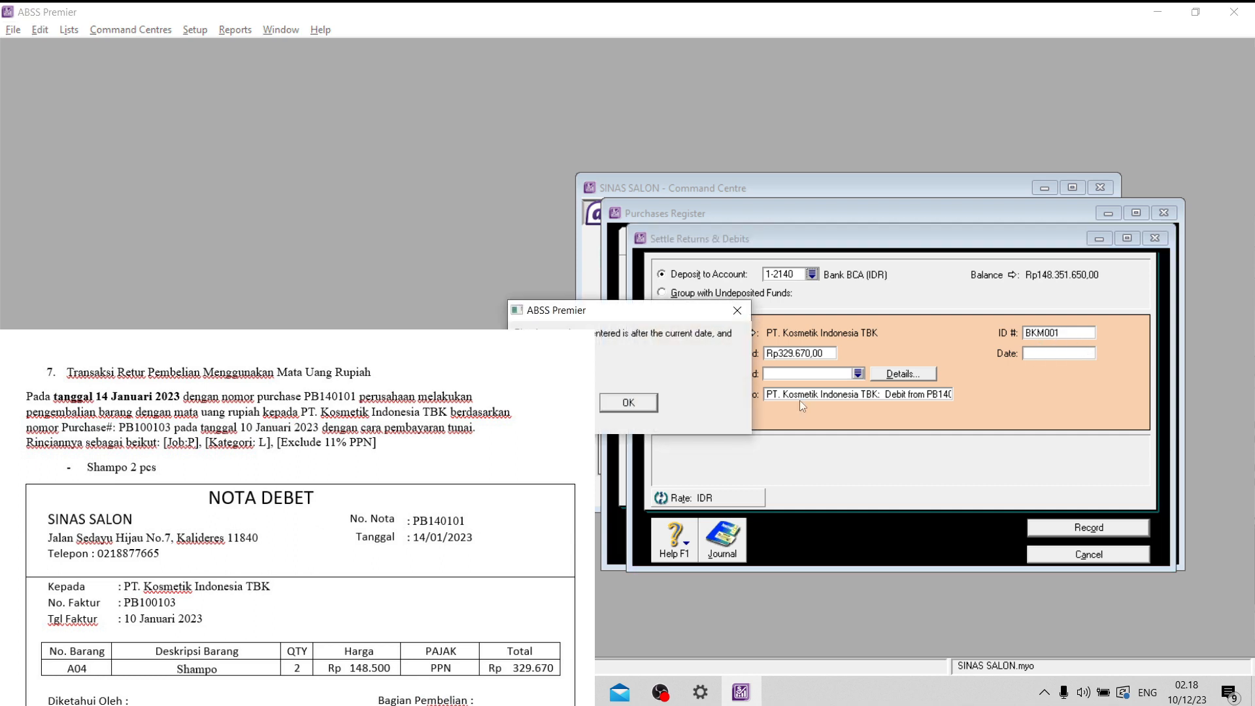
pyautogui.click(627, 404)
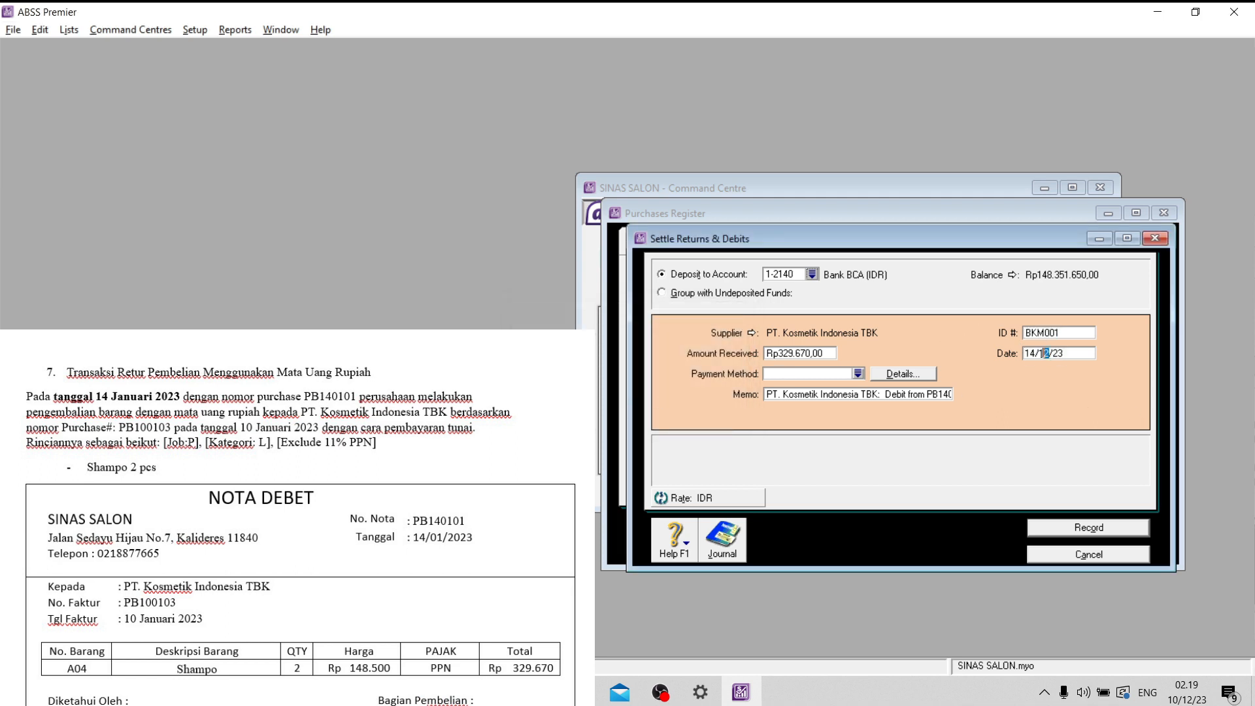
pyautogui.doubleClick(1042, 353)
pyautogui.write('01')
pyautogui.click(1075, 353)
pyautogui.click(1088, 527)
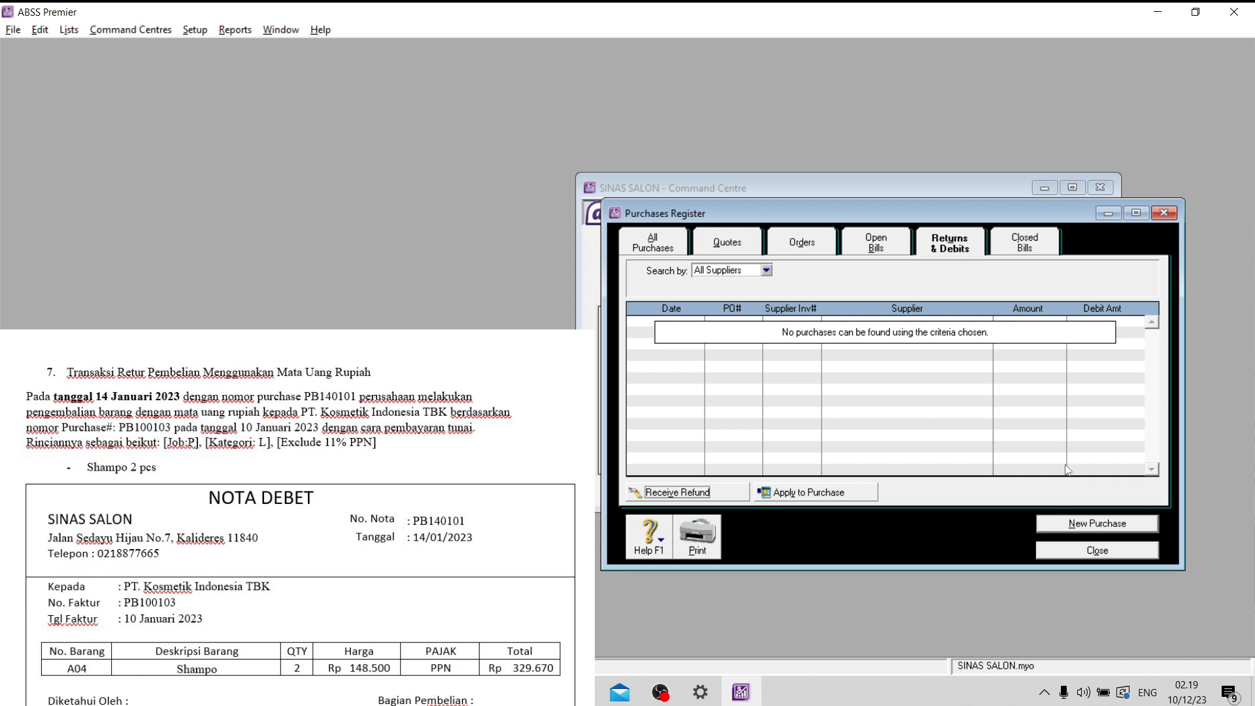
pyautogui.click(1098, 551)
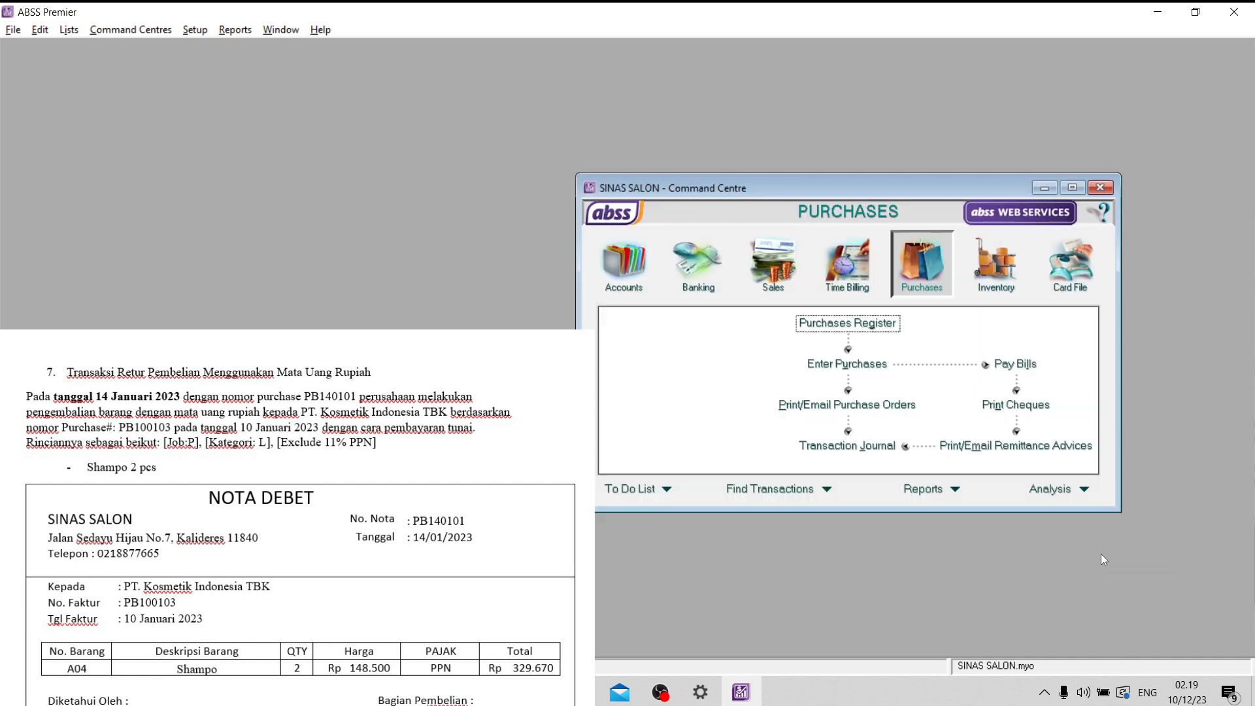
# - Review the BKM001 refund in the receipts journal and the PB140101 return in the purchases journal, then close the journal
pyautogui.click(847, 447)
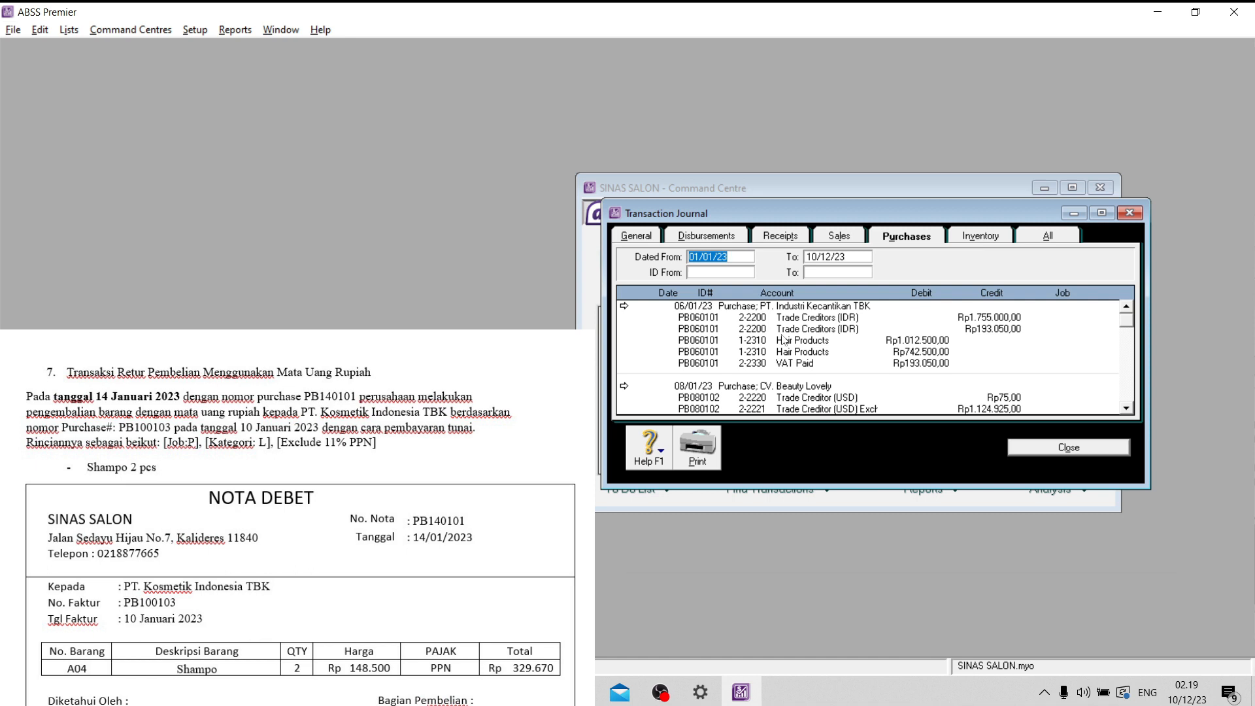
pyautogui.click(774, 242)
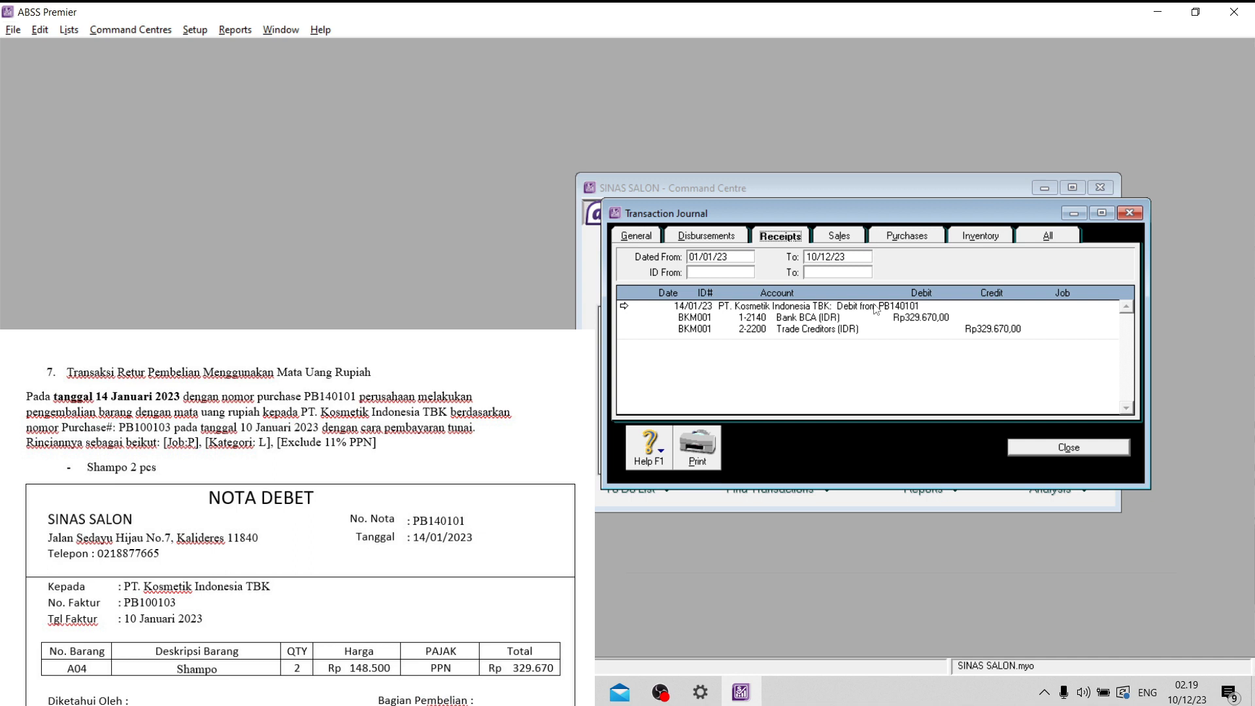
pyautogui.click(923, 238)
pyautogui.scroll(-5, 901, 353)
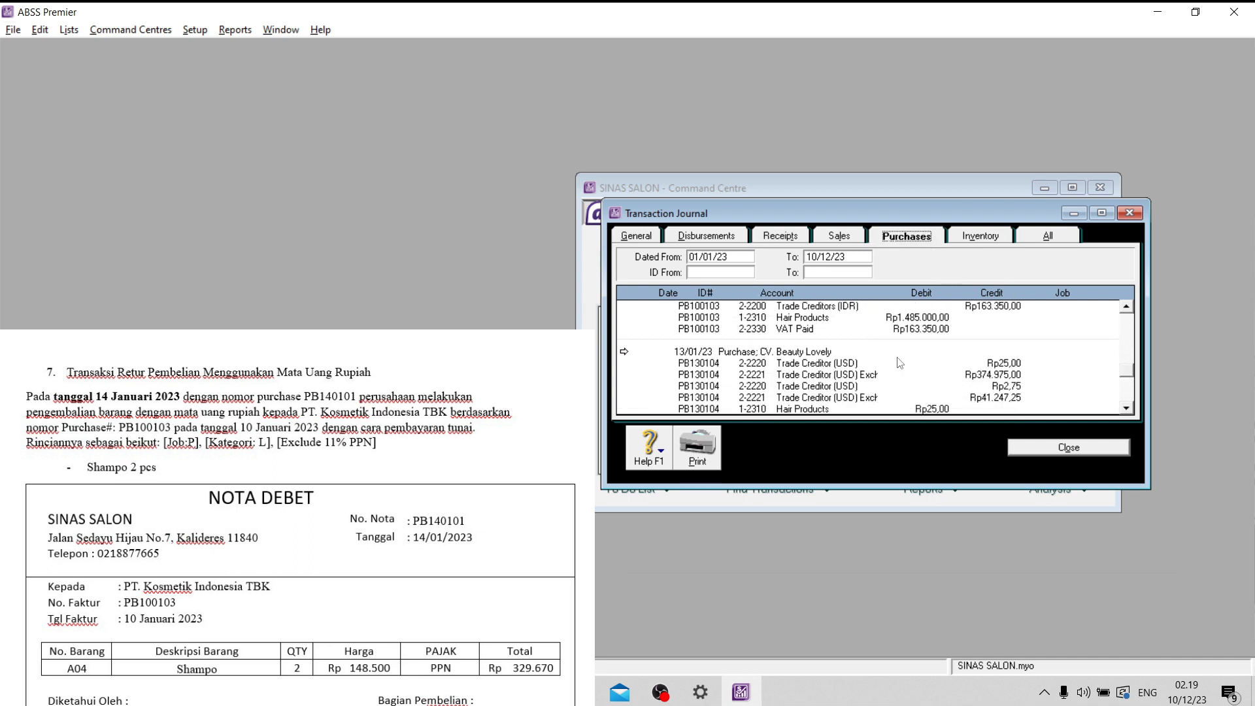
pyautogui.scroll(-3, 900, 363)
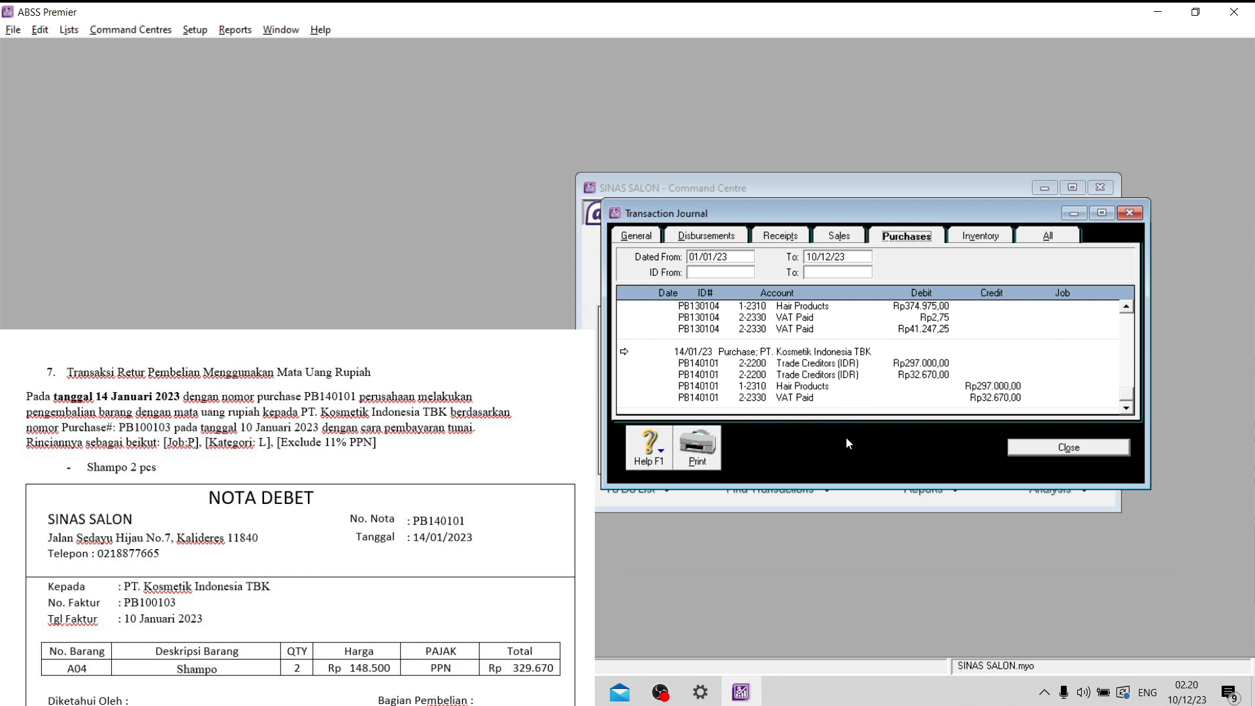
pyautogui.click(1045, 450)
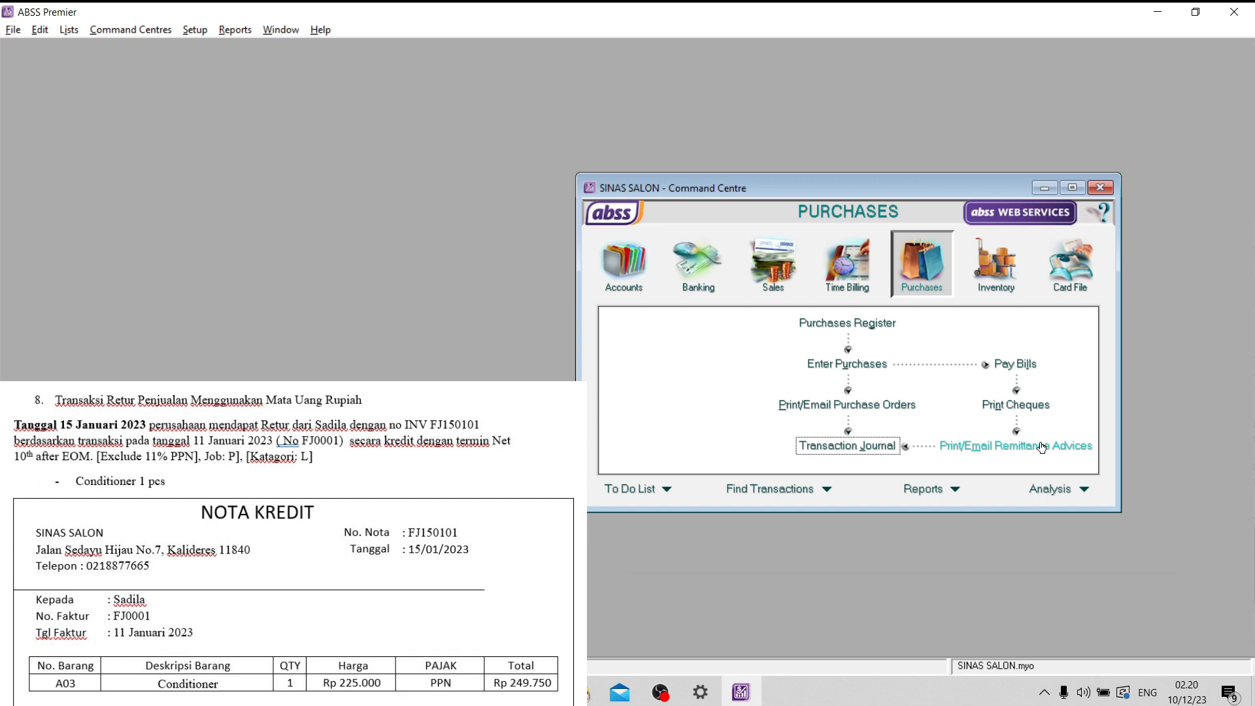
# - Start a new item sale for the customer named on credit note FJ150101
pyautogui.click(773, 262)
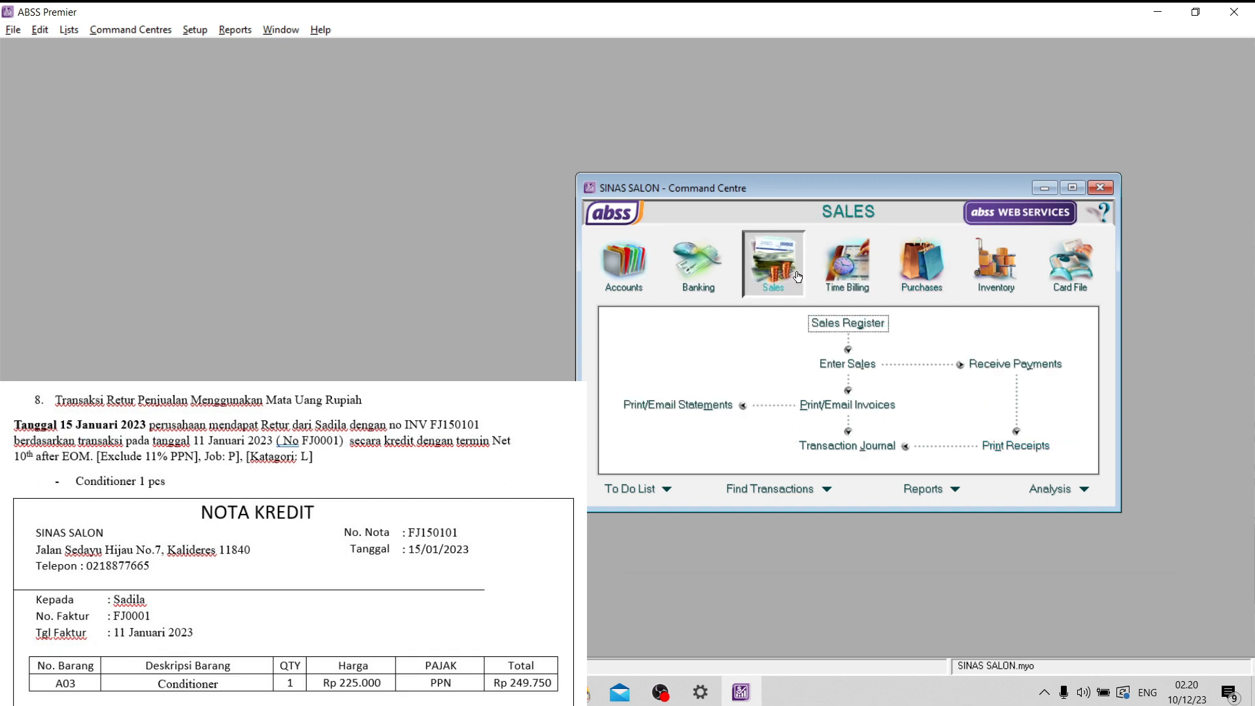
pyautogui.click(837, 367)
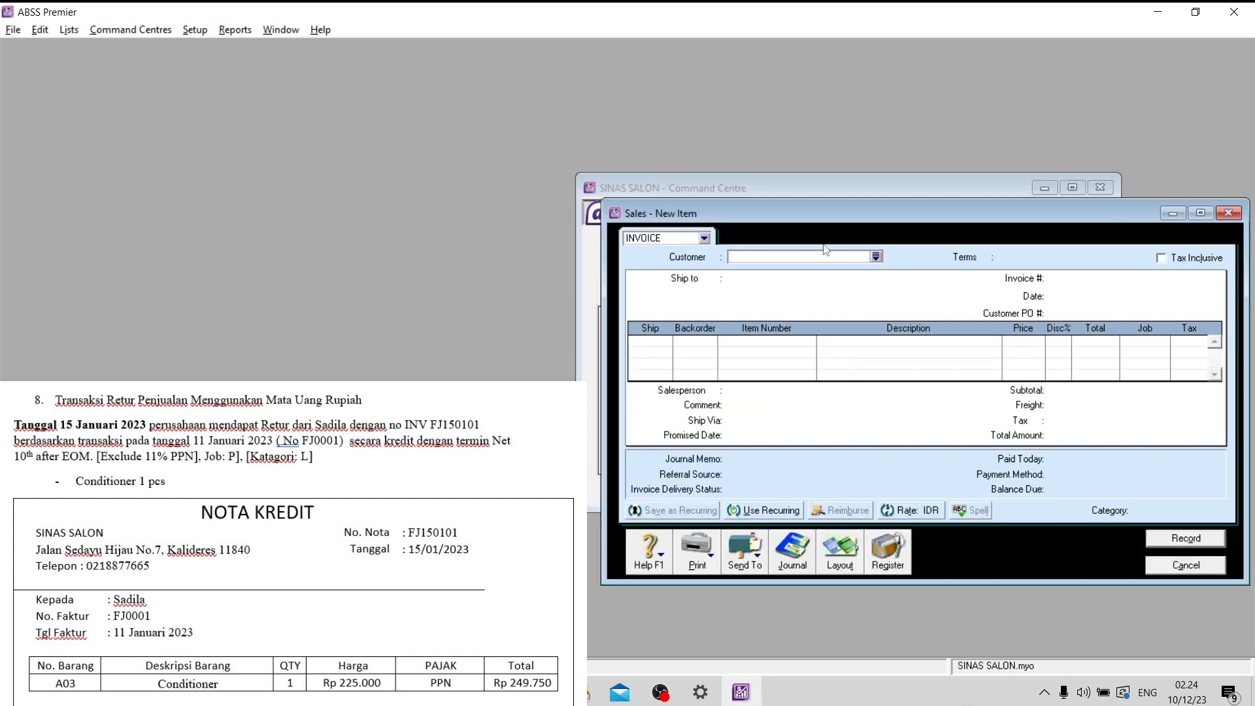
pyautogui.click(876, 256)
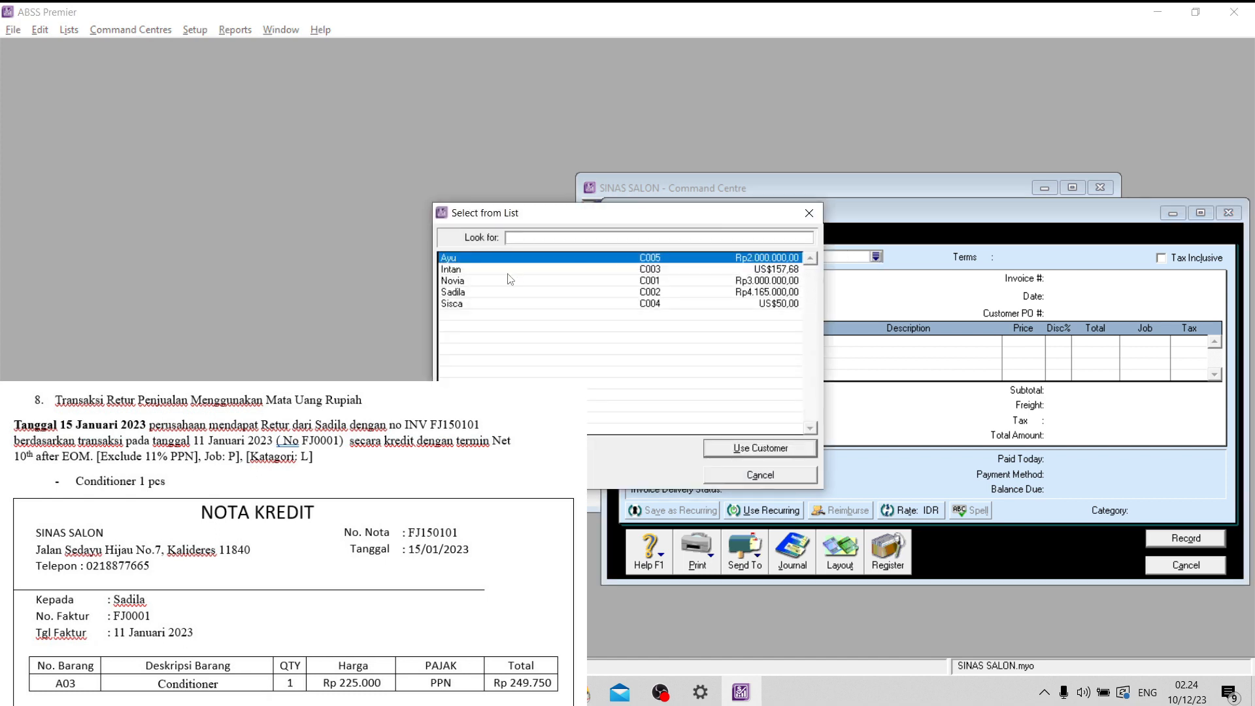
pyautogui.click(486, 293)
pyautogui.click(739, 451)
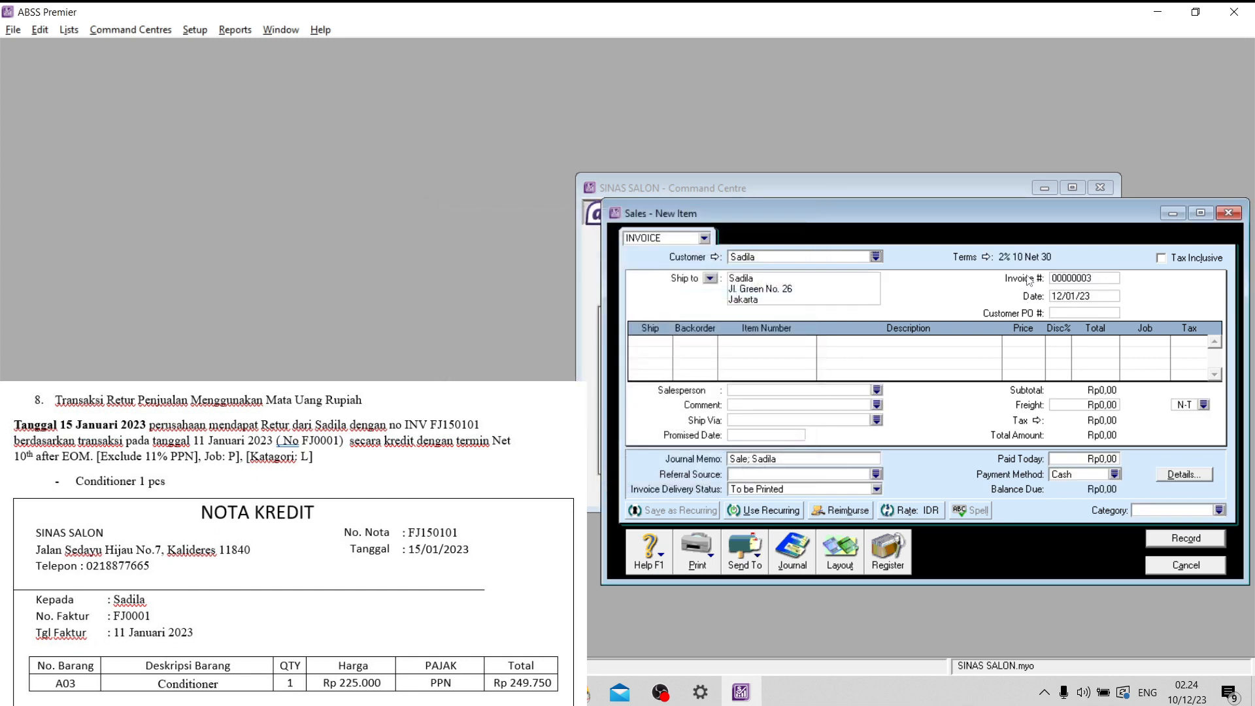
# - Set the sale's credit terms to Day of Month after EOM, balance due on the 10th, with 0% early-payment discount
pyautogui.click(987, 257)
pyautogui.click(719, 244)
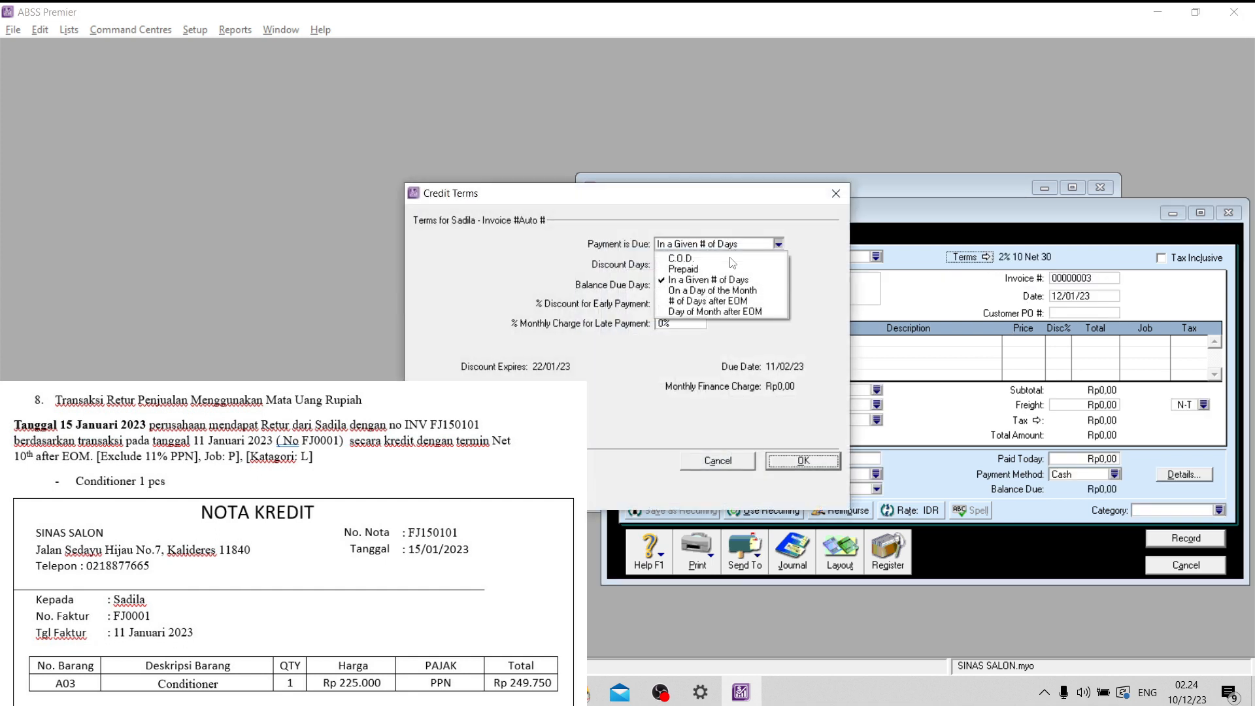
pyautogui.click(721, 312)
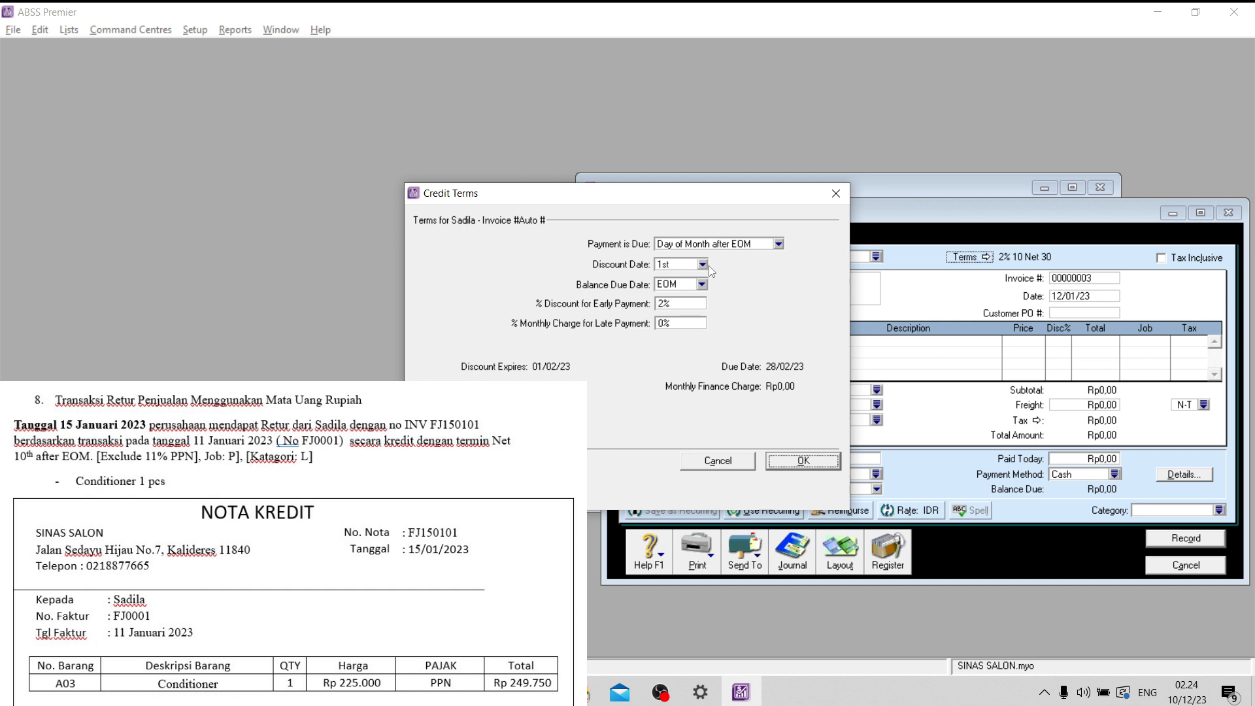
pyautogui.click(702, 285)
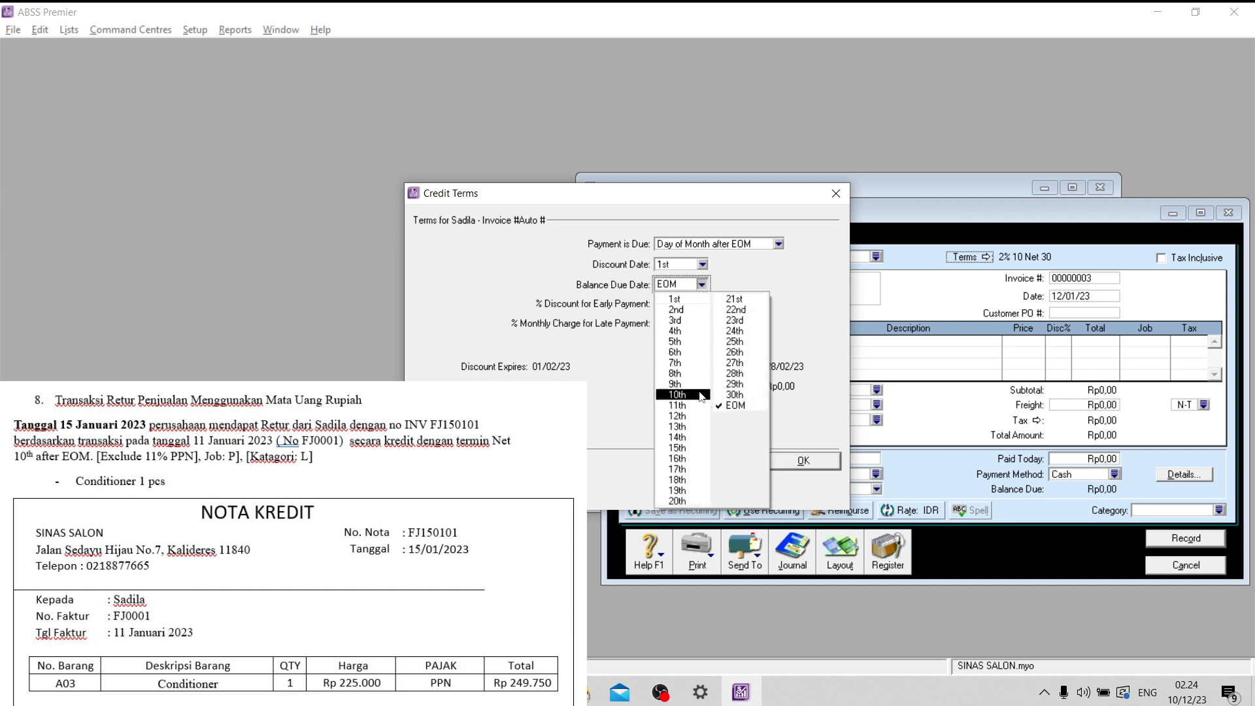
pyautogui.click(680, 404)
pyautogui.press('Tab')
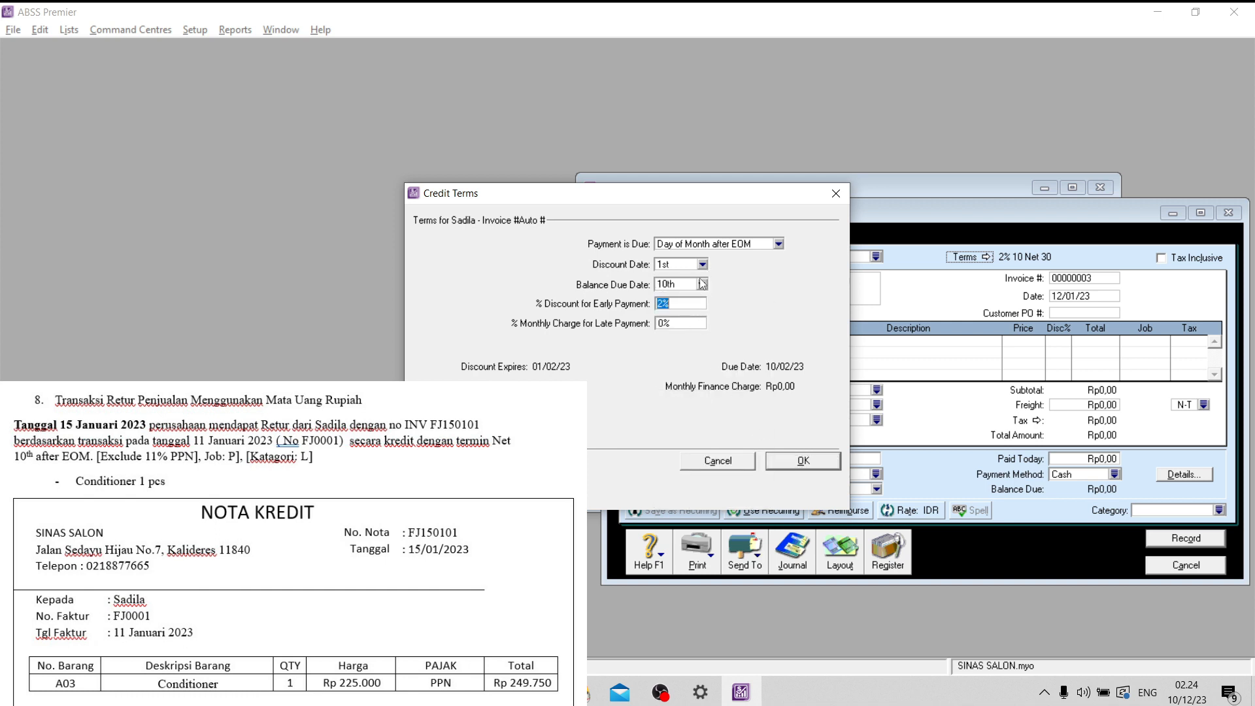
pyautogui.write('0')
pyautogui.press('Tab')
pyautogui.click(802, 462)
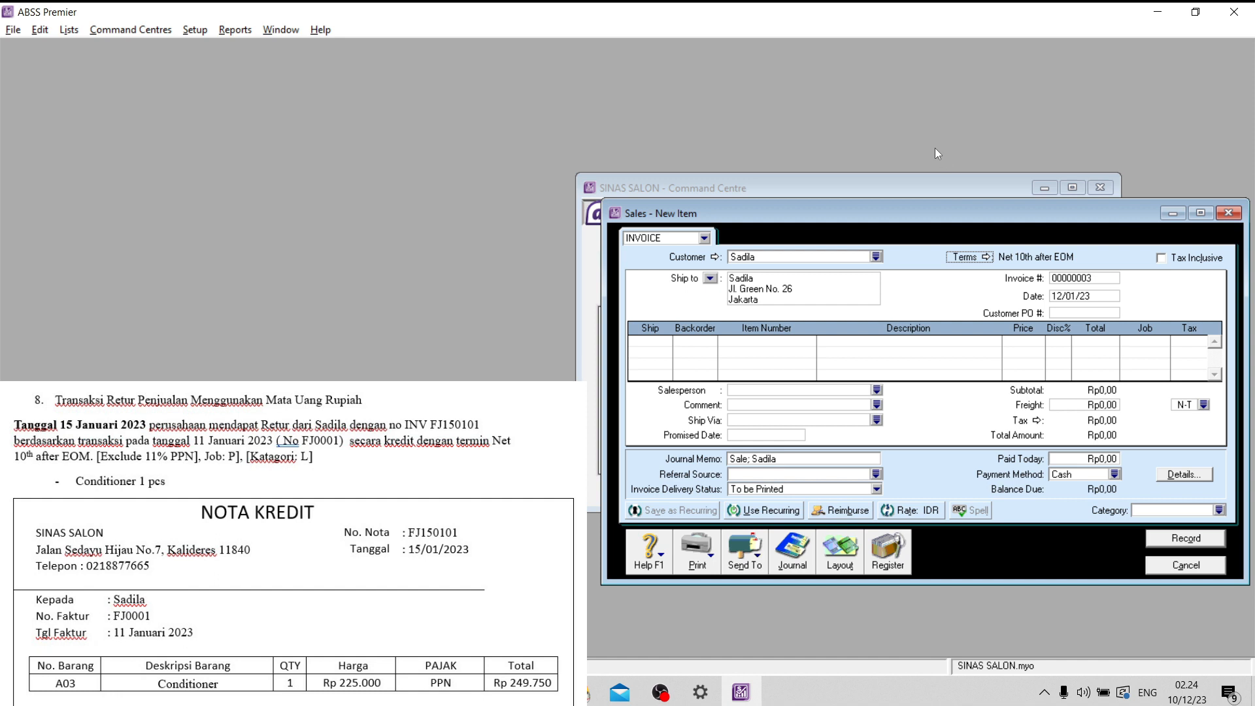
# - Set the sale's invoice number to FJ150101 and its date to 15/01/23
pyautogui.click(1090, 279)
pyautogui.press('capslock')
pyautogui.write('f')
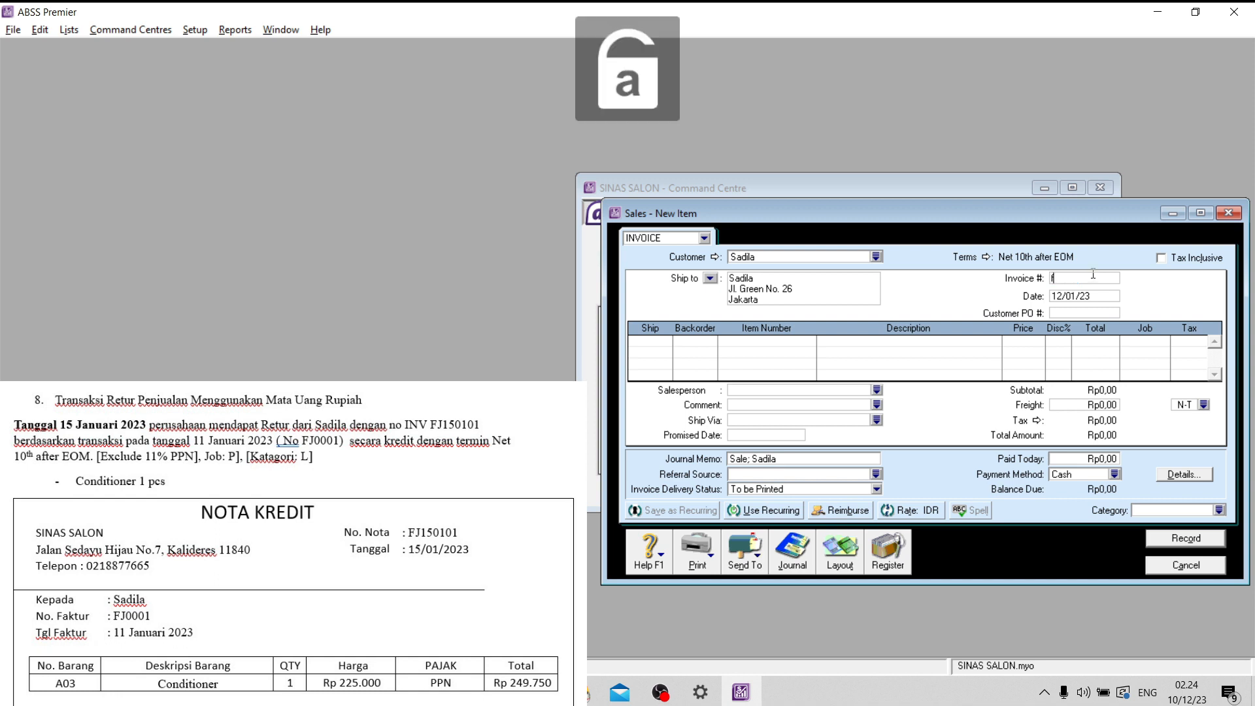
pyautogui.press('BackSpace')
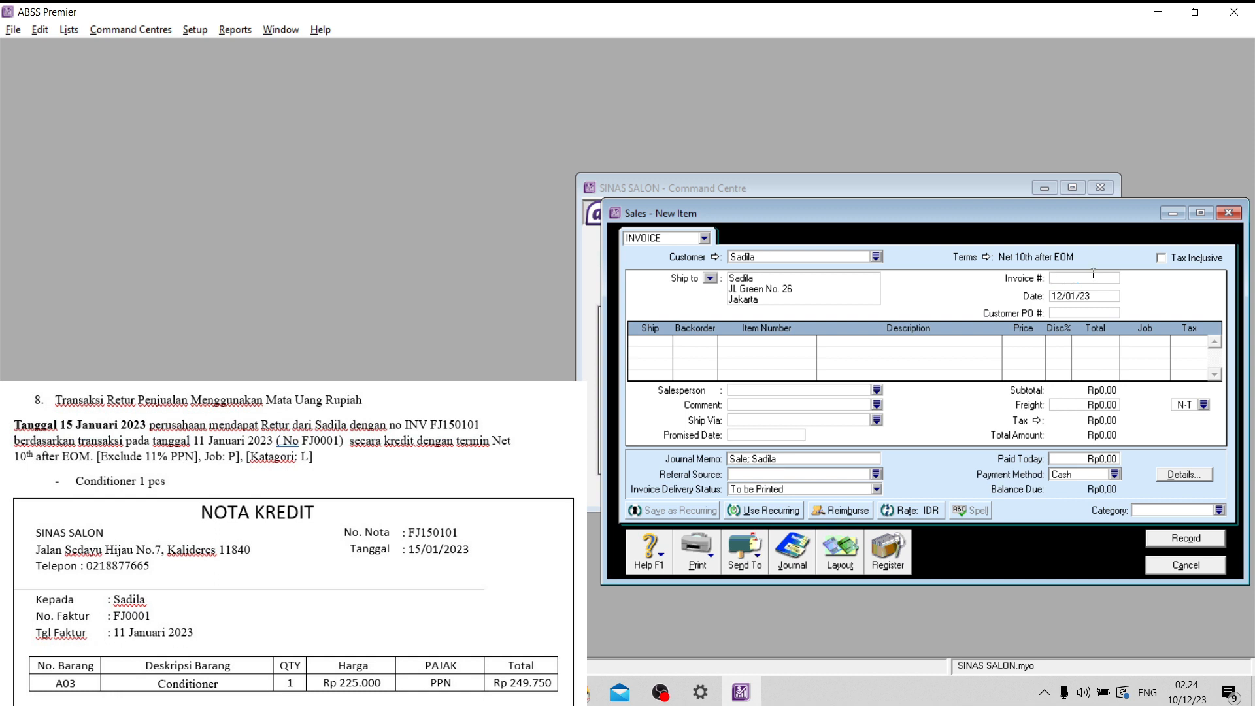
pyautogui.press('capslock')
pyautogui.write('FJ150101')
pyautogui.click(1064, 300)
pyautogui.moveTo(1063, 300); pyautogui.dragTo(1059, 301)
pyautogui.write('5')
# - Enter a return line with quantity -1 of item A03 Conditioner, keeping its default price
pyautogui.click(657, 341)
pyautogui.write('-1')
pyautogui.press('Tab')
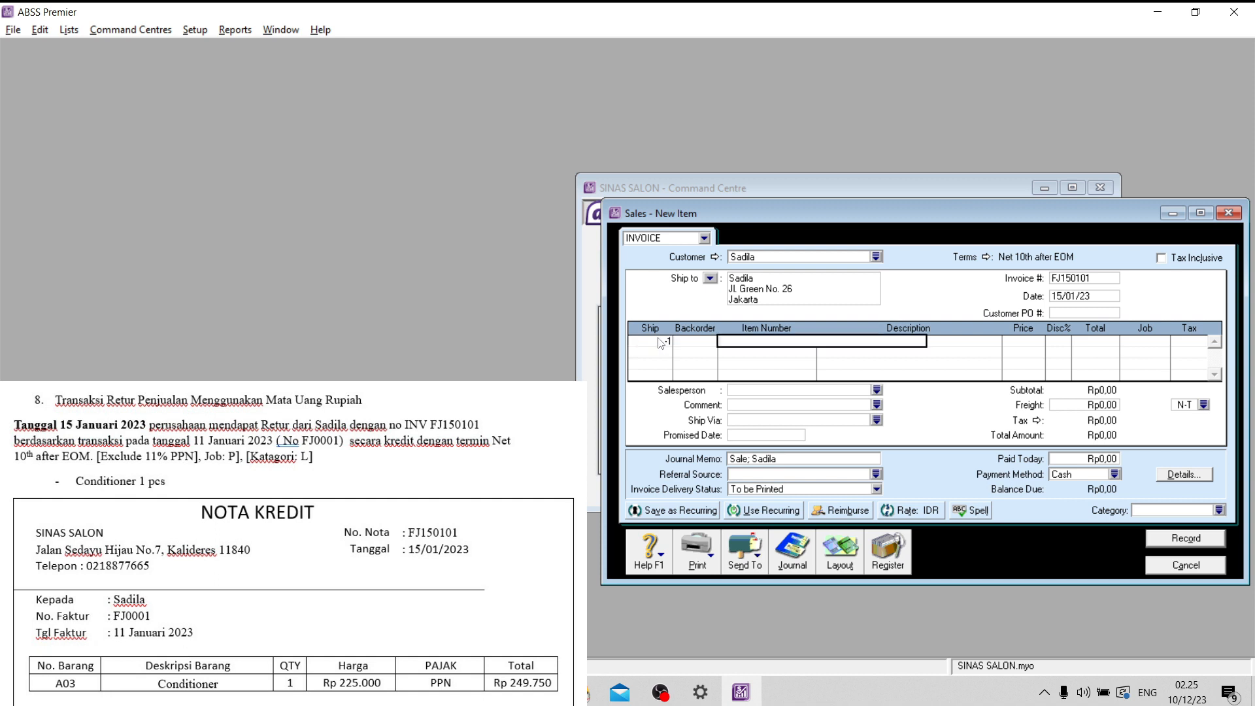
pyautogui.write('A03')
pyautogui.press('Tab')
pyautogui.press('Tab')
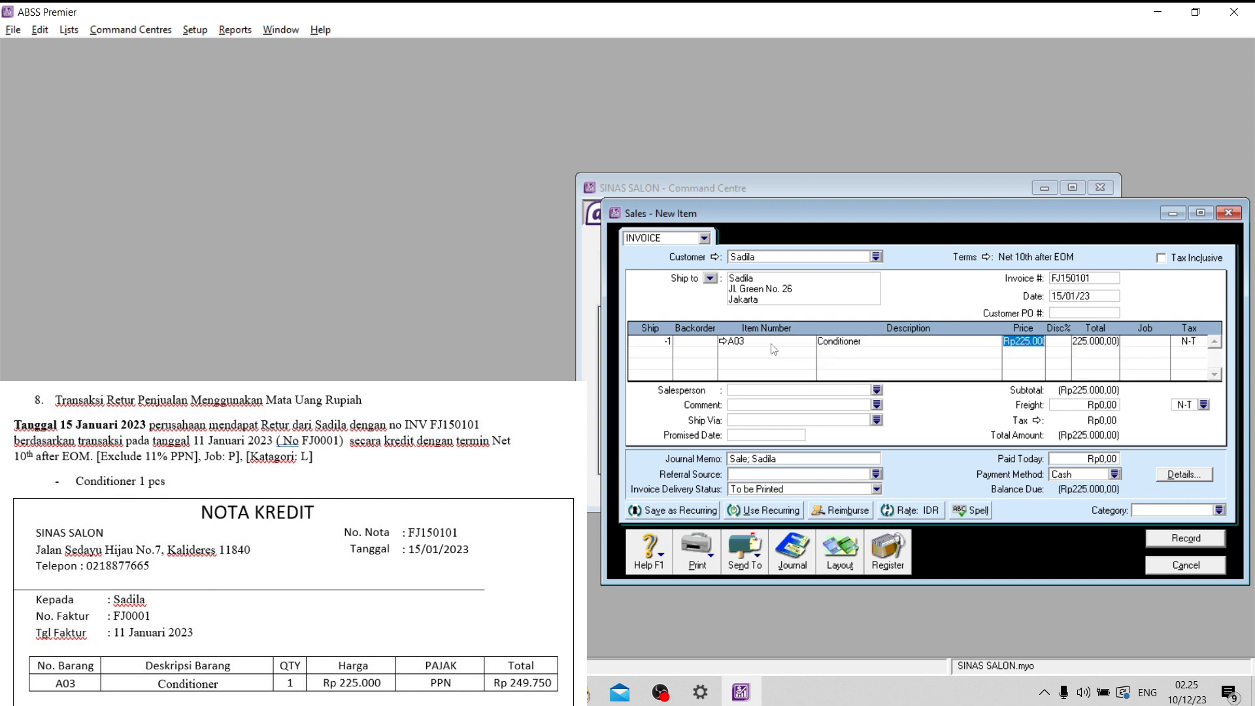
pyautogui.press('Tab')
pyautogui.press('Tab')
# - Assign job P (Produk) and tax code PPN to the Conditioner line
pyautogui.press('Tab')
pyautogui.click(1163, 342)
pyautogui.click(622, 267)
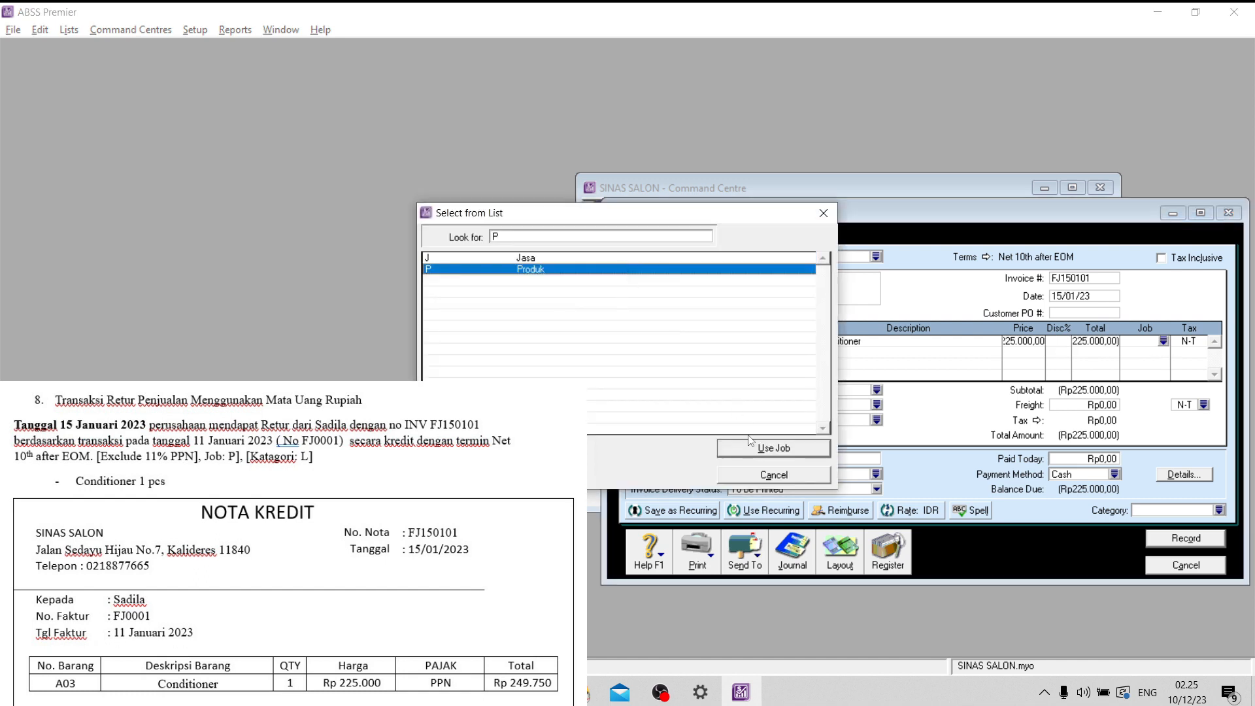
pyautogui.click(751, 446)
pyautogui.press('Tab')
pyautogui.click(1203, 342)
pyautogui.click(557, 279)
pyautogui.click(736, 449)
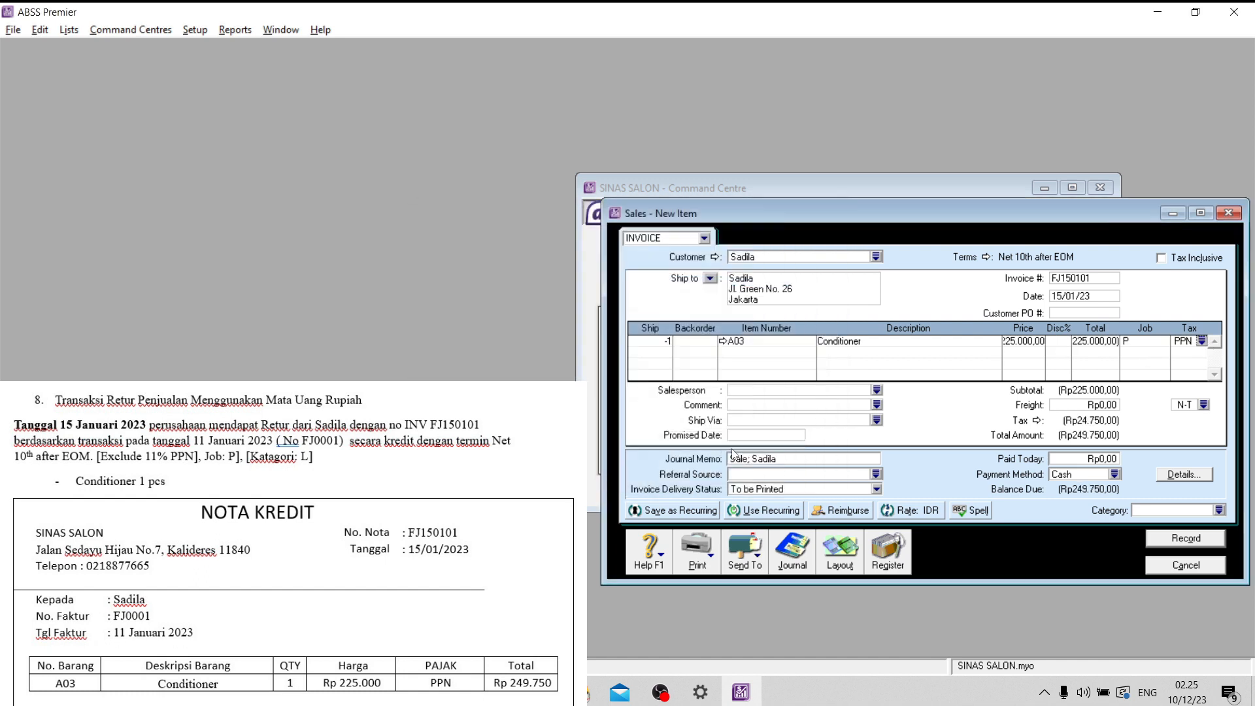
# - Set the return's category to L (Local), record it and close the sales entry window
pyautogui.press('Tab')
pyautogui.click(1214, 512)
pyautogui.click(1219, 510)
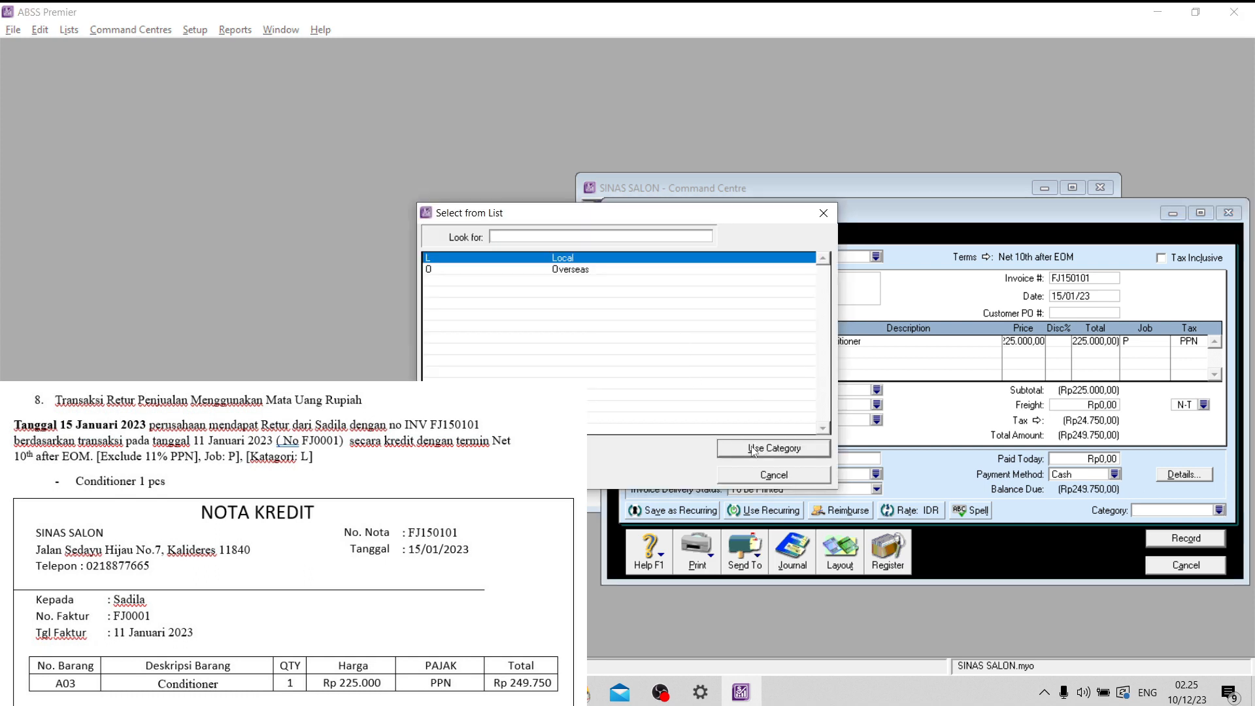
pyautogui.click(753, 450)
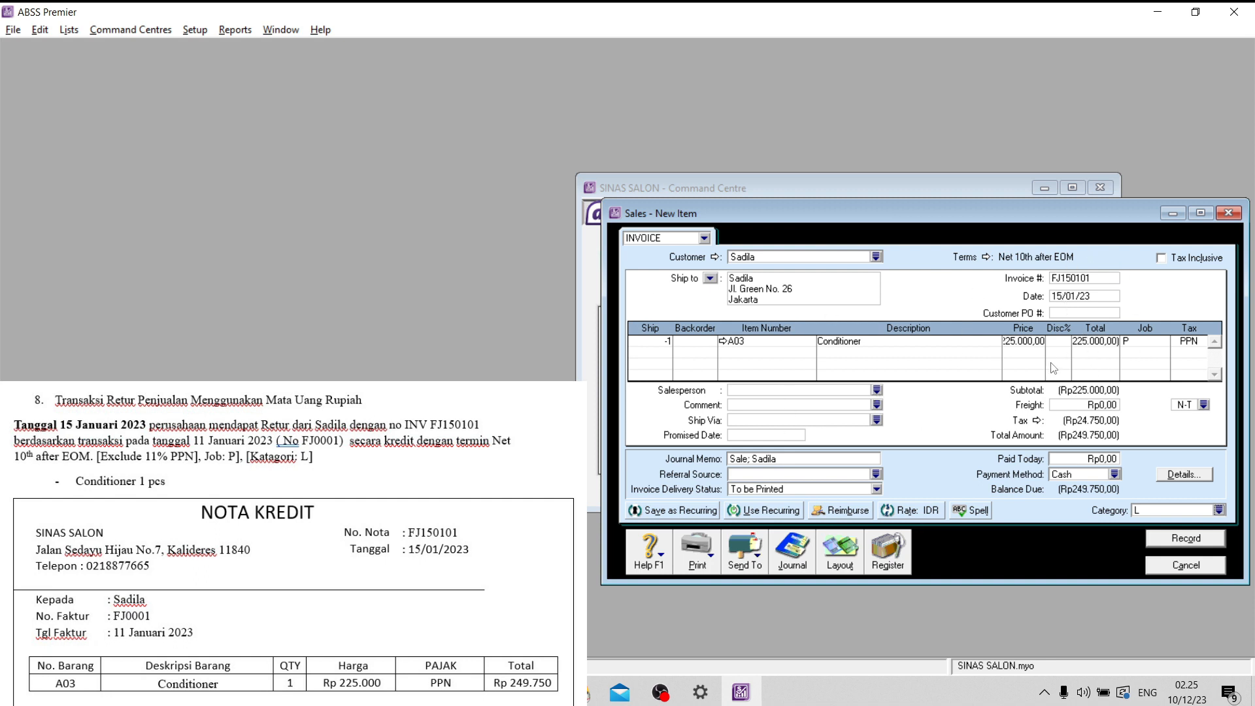
pyautogui.click(1186, 538)
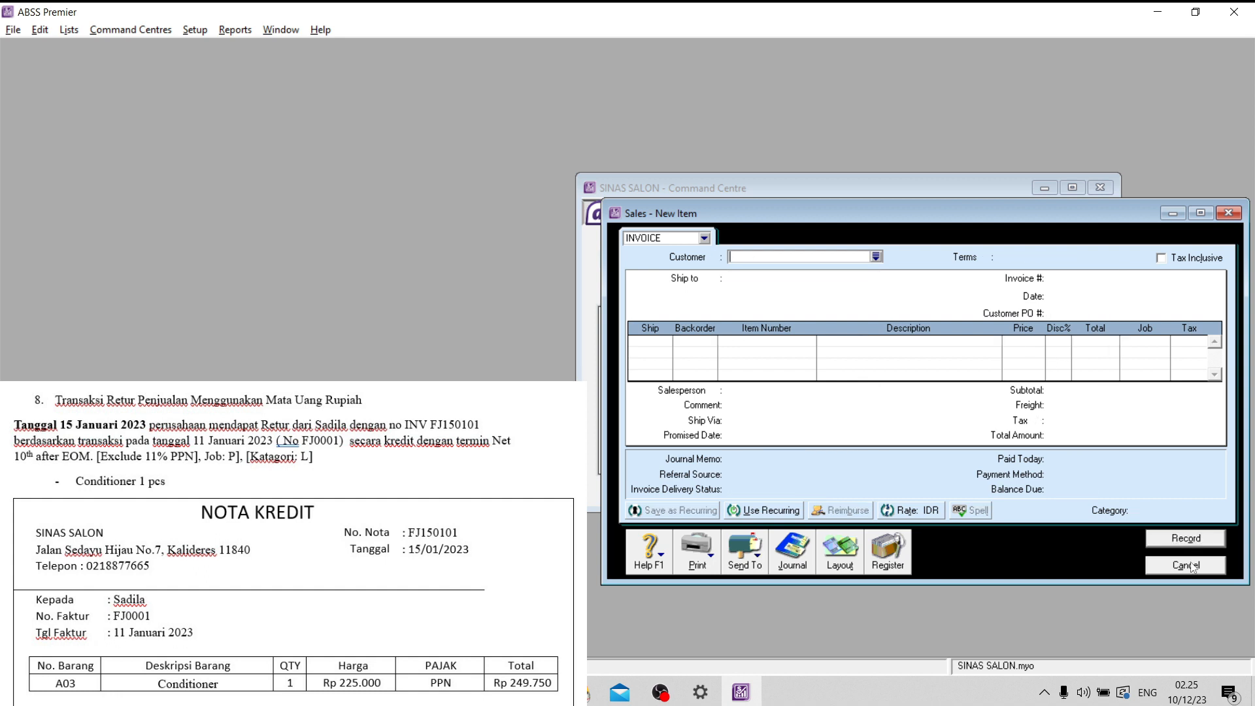
pyautogui.click(1186, 565)
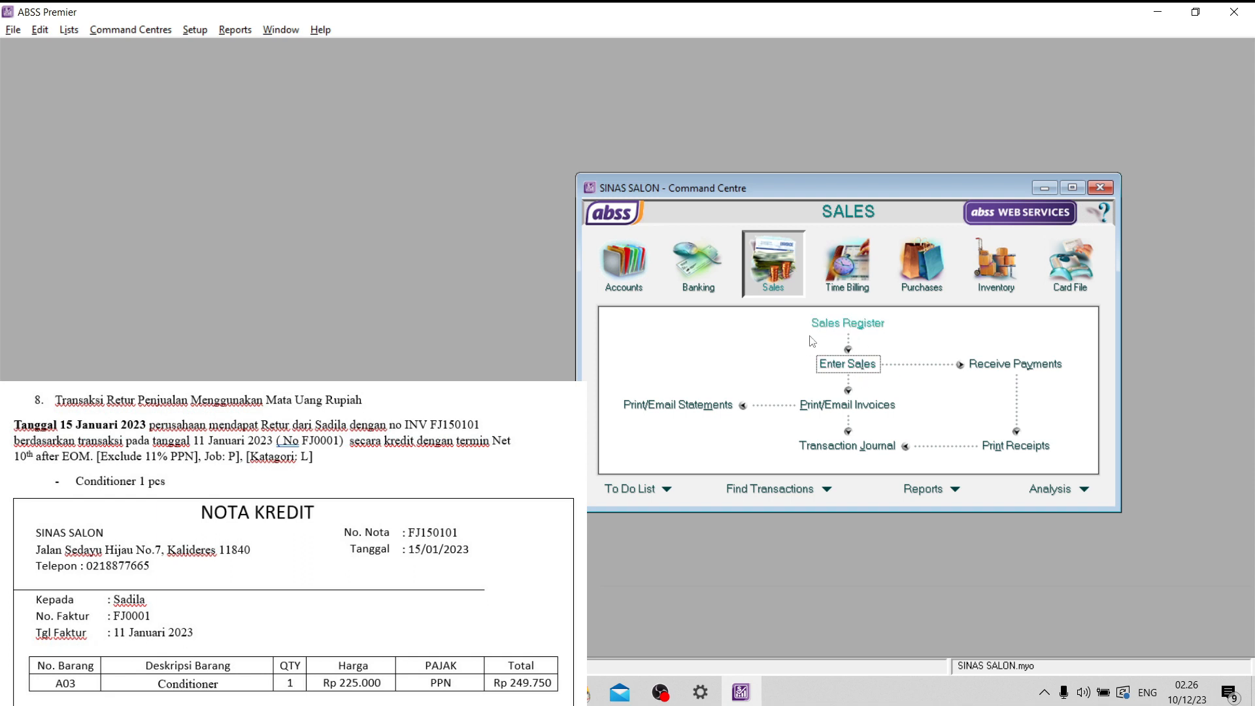
# - From the sales register's returns, start applying credit FJ150101 to a sale and date the settlement 15/01/23
pyautogui.click(860, 330)
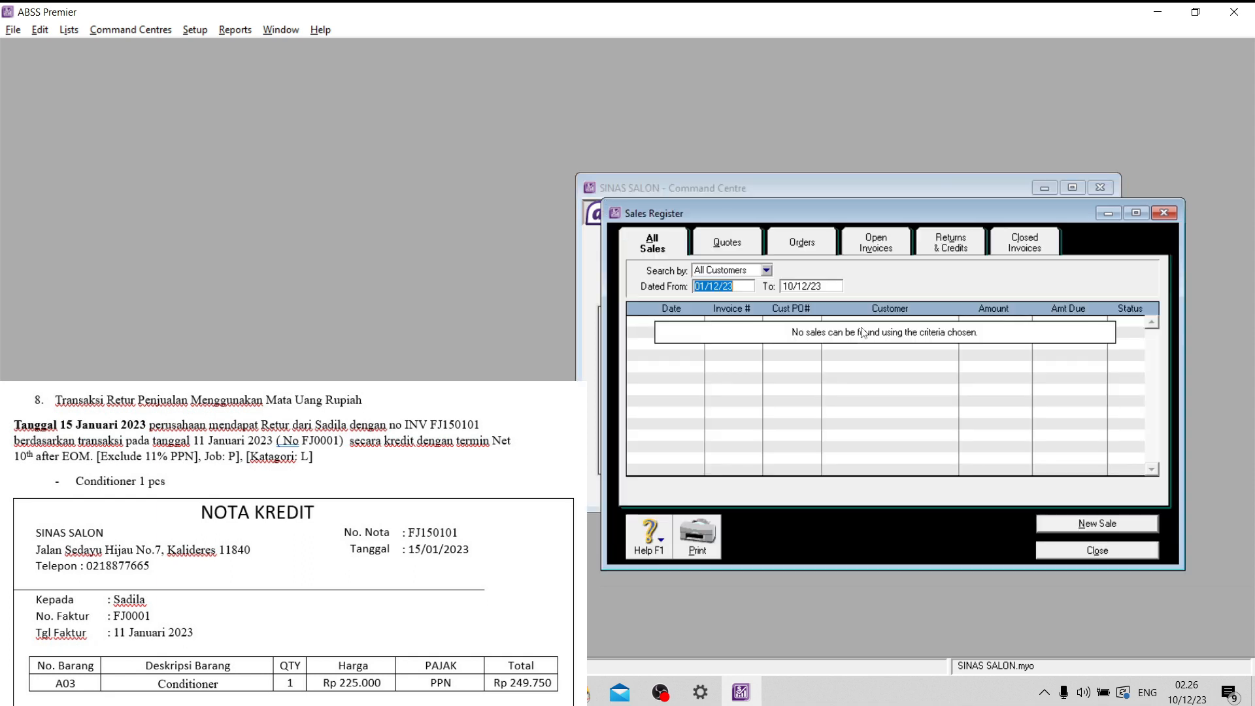
pyautogui.click(951, 243)
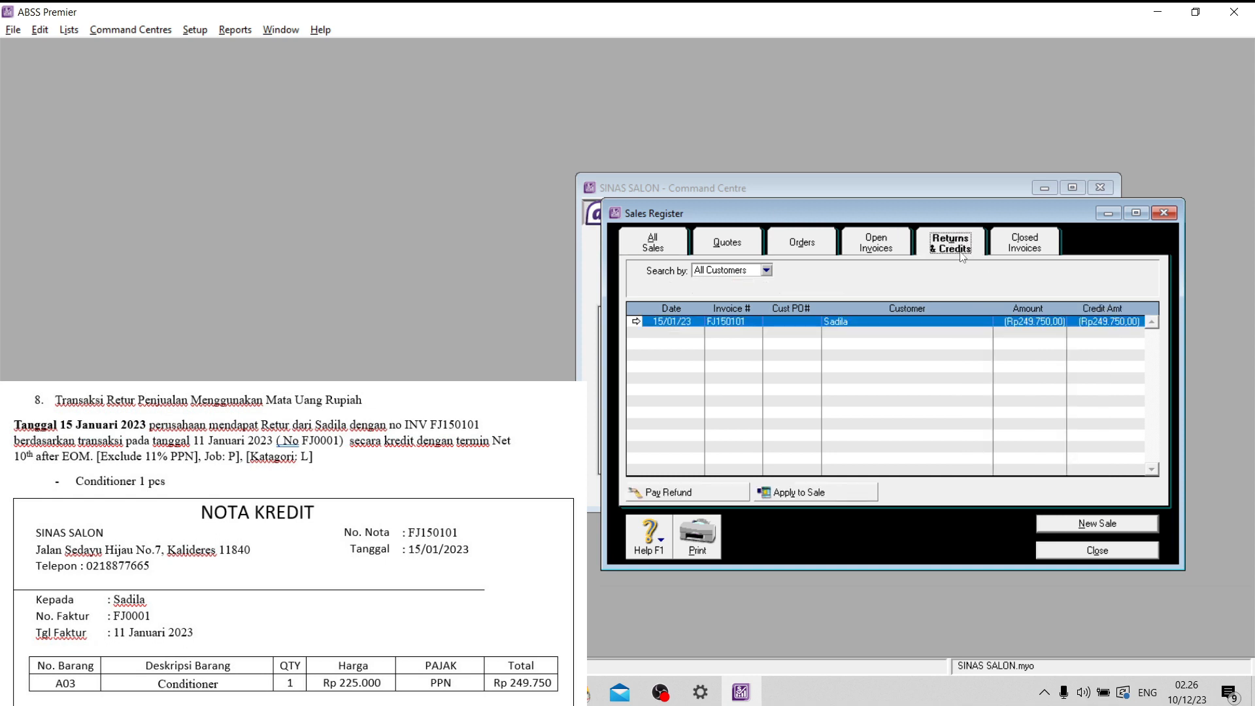
pyautogui.click(810, 498)
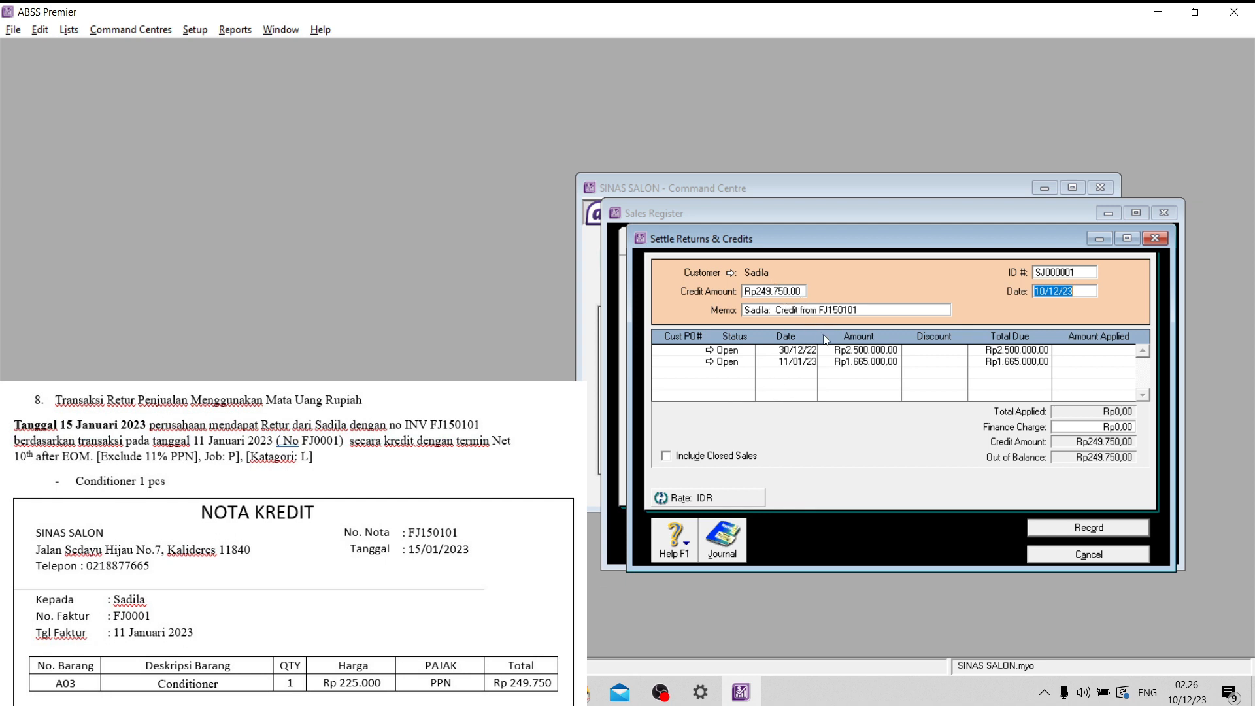
pyautogui.click(1060, 291)
pyautogui.moveTo(1060, 291); pyautogui.dragTo(1023, 295)
pyautogui.write('01')
pyautogui.write('15')
# - Apply the Rp249.750,00 credit to the open sale of 11/01/23, record the settlement and close the sales register
pyautogui.click(1106, 363)
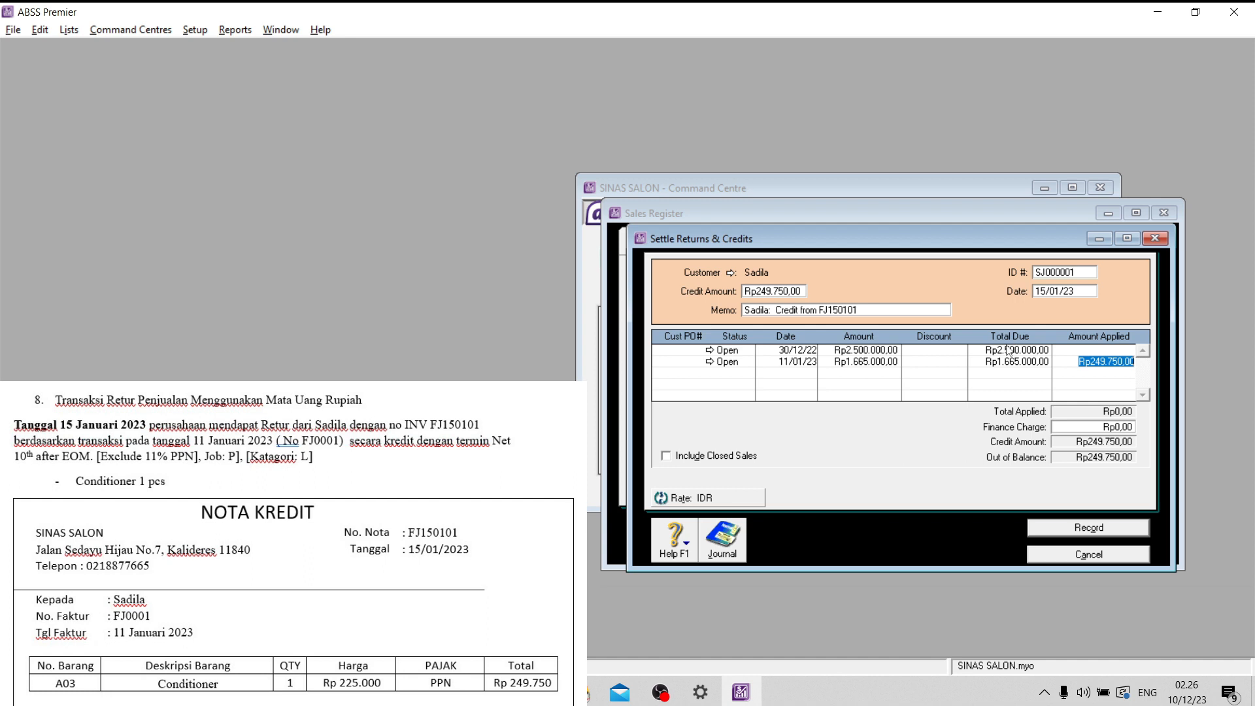
pyautogui.press('Tab')
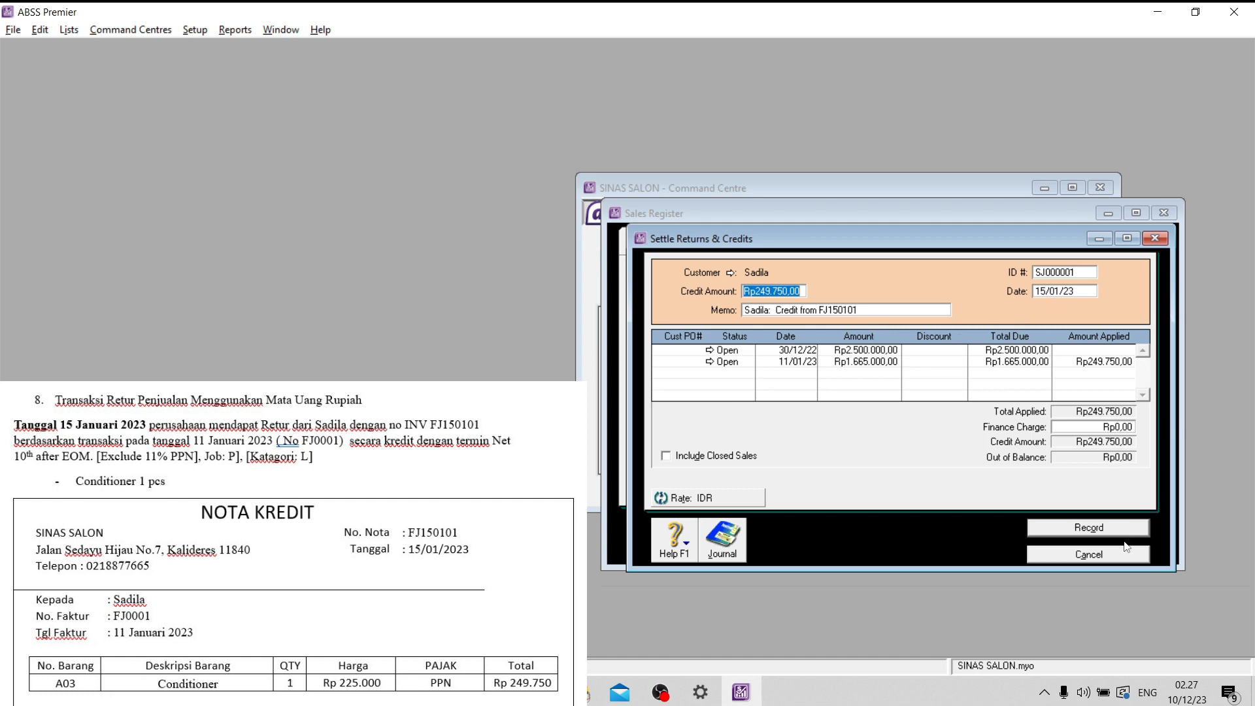
pyautogui.click(1105, 535)
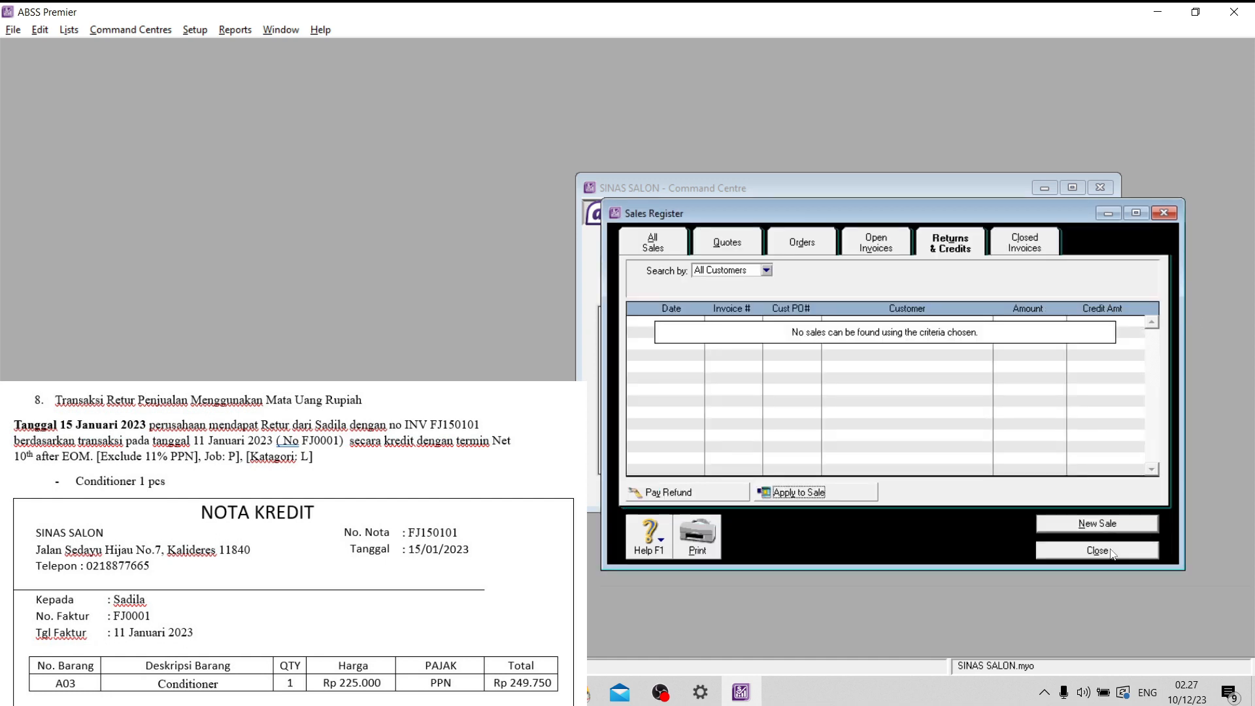
pyautogui.click(1112, 552)
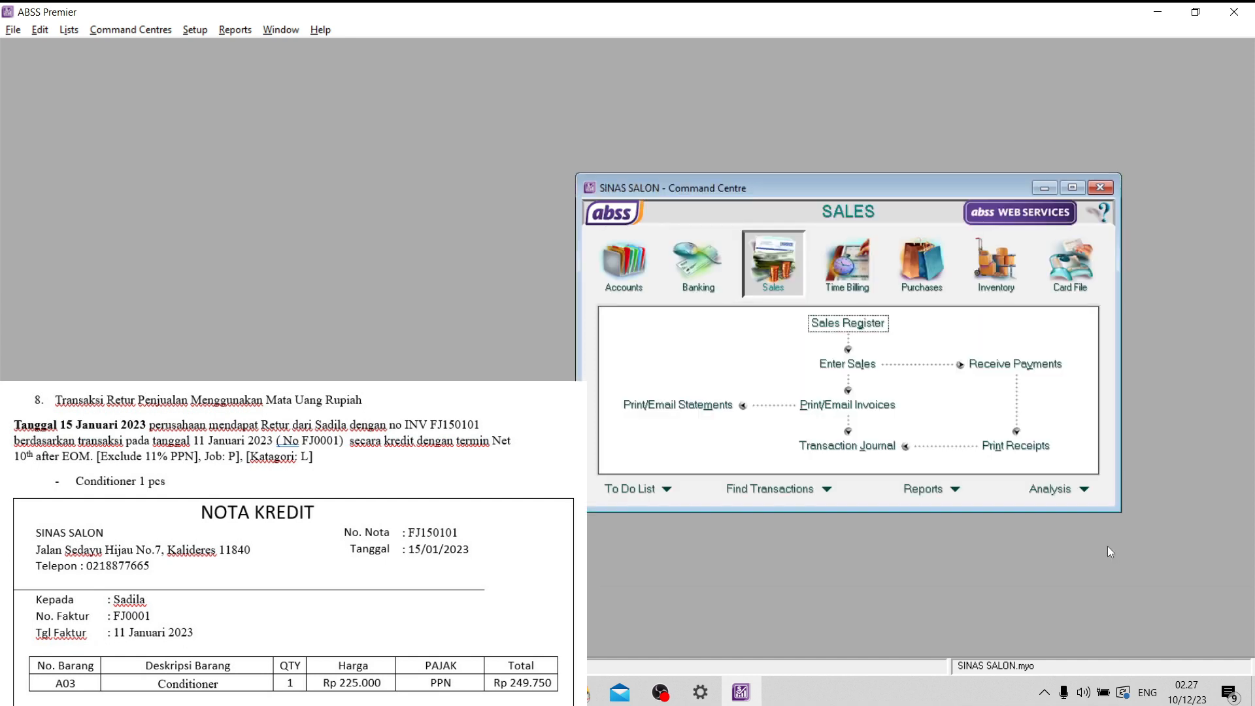
# - Open the transaction journal from the sales area and set its end date to 31/01/23
pyautogui.click(852, 447)
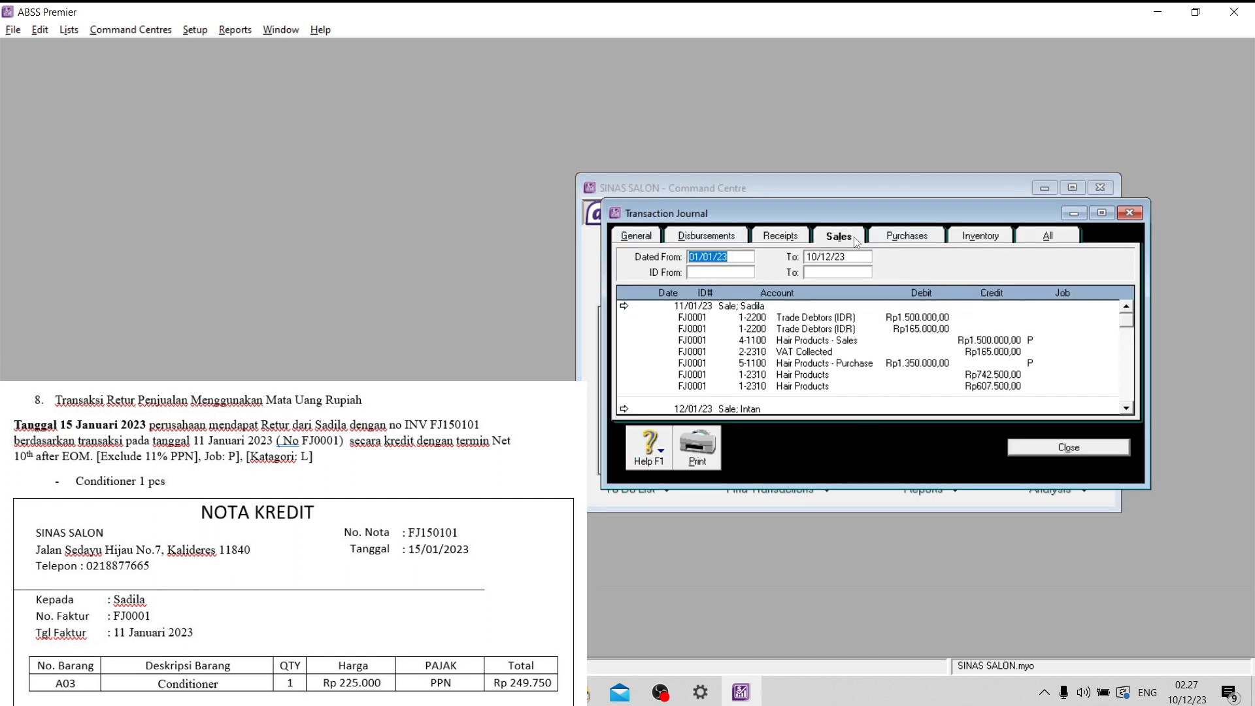
pyautogui.click(829, 256)
pyautogui.moveTo(831, 257); pyautogui.dragTo(802, 259)
pyautogui.write('01')
pyautogui.write('31')
# - Review the FJ150101 return and its credit settlement in the sales journal, then close the journal
pyautogui.click(706, 236)
pyautogui.click(839, 235)
pyautogui.click(981, 235)
pyautogui.click(843, 236)
pyautogui.scroll(-10, 910, 321)
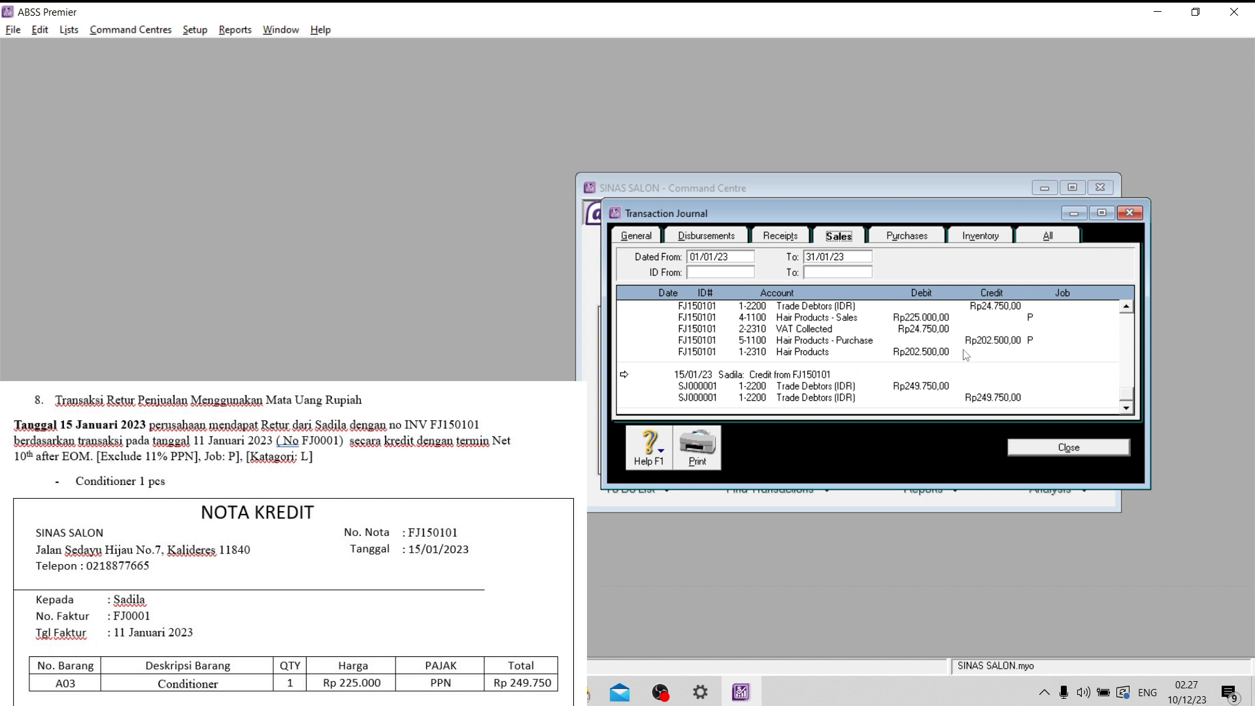
pyautogui.scroll(1, 967, 356)
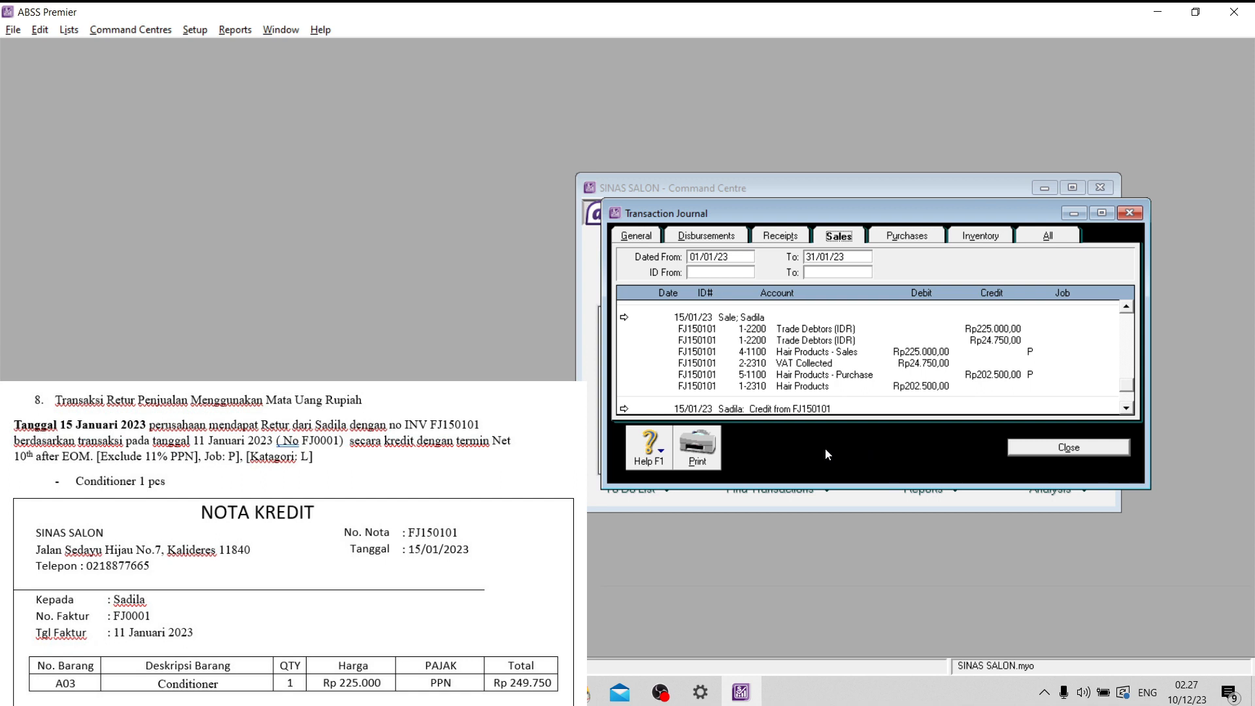
pyautogui.click(1070, 447)
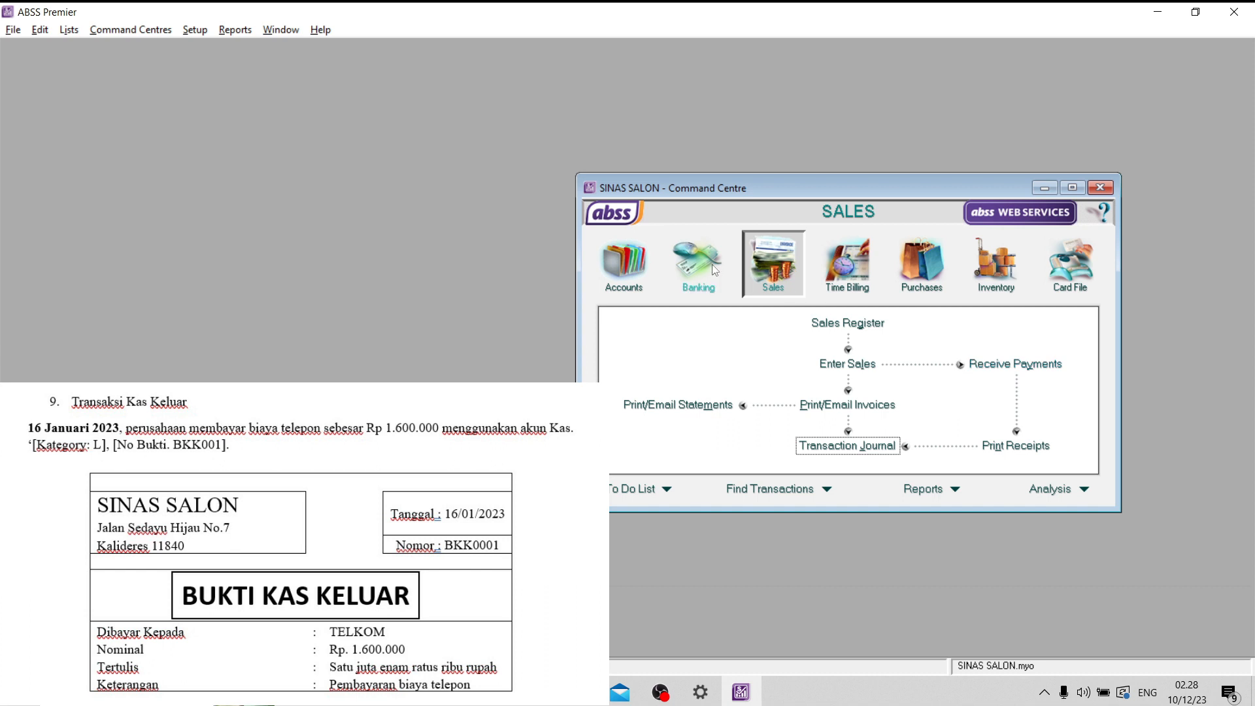
# - Start a general journal entry for the telephone payment and number it BKK0001
pyautogui.click(620, 263)
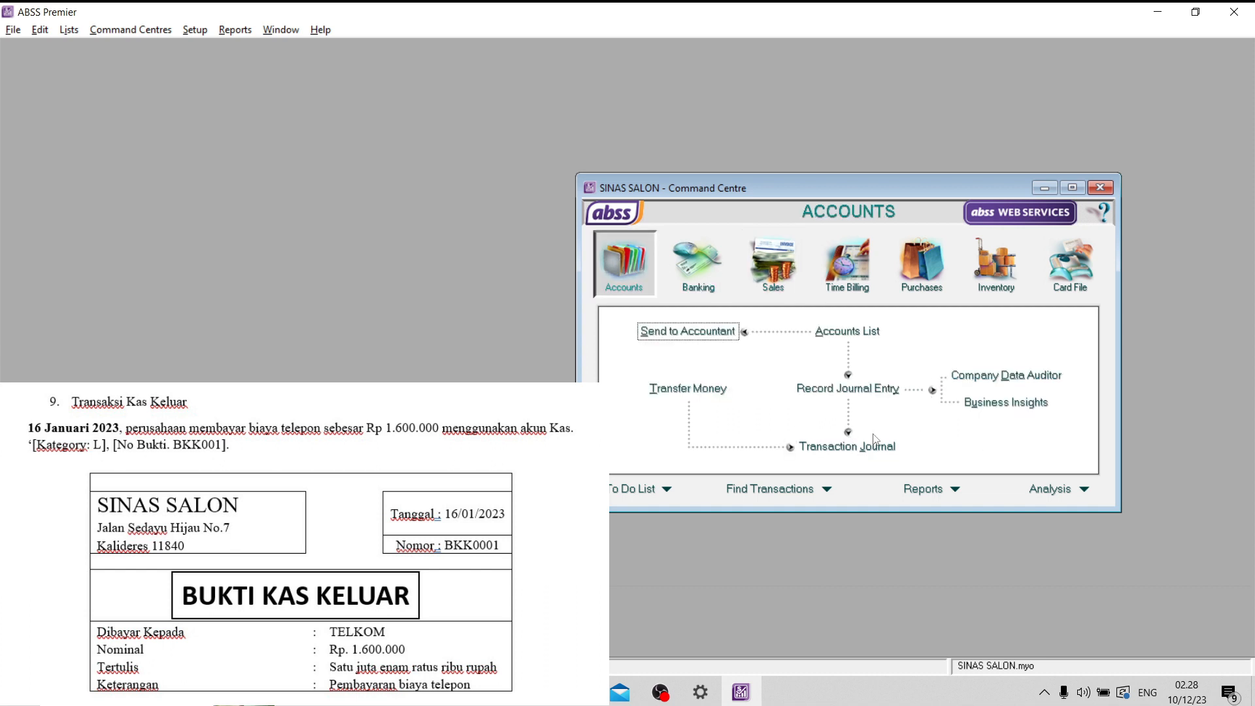
pyautogui.click(860, 393)
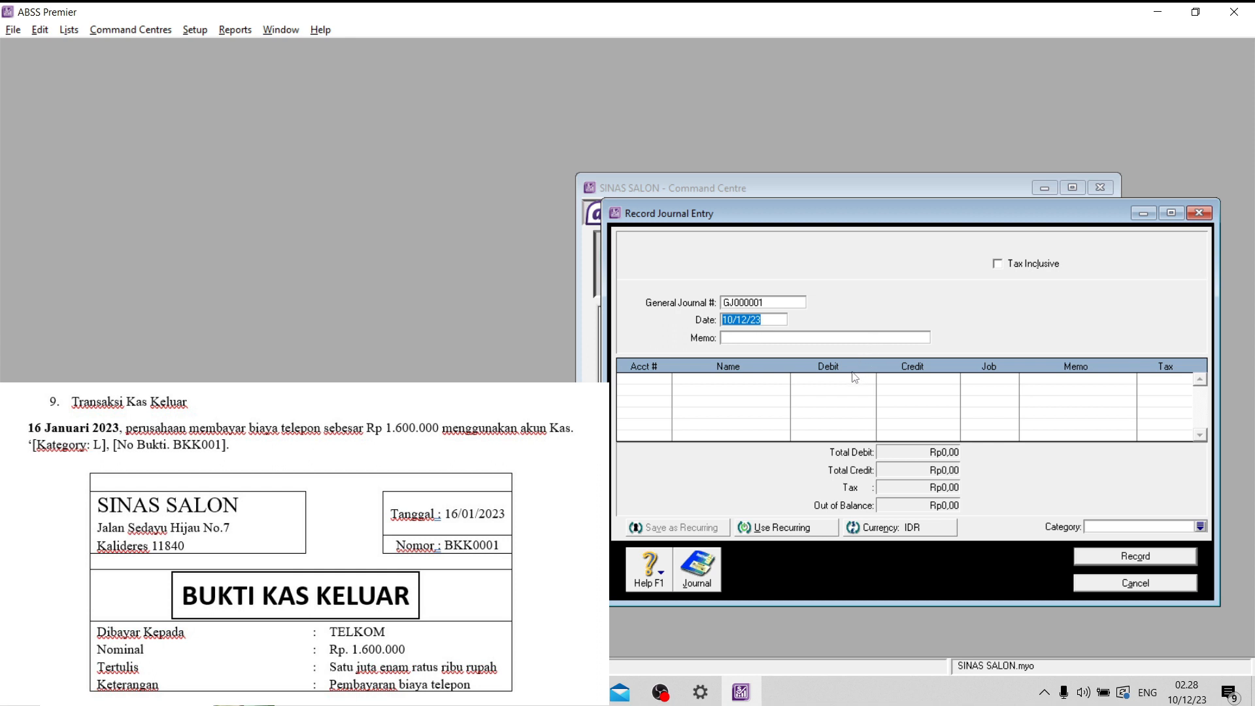
pyautogui.click(780, 303)
pyautogui.press('capslock')
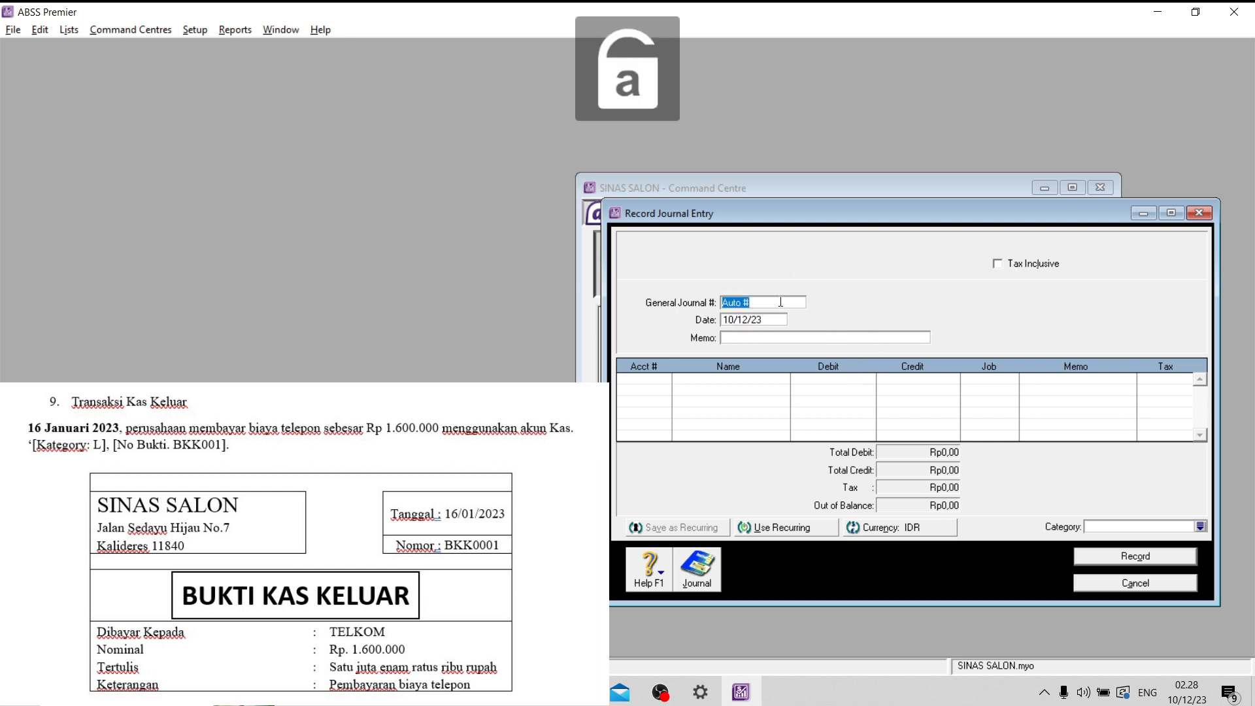
pyautogui.press('capslock')
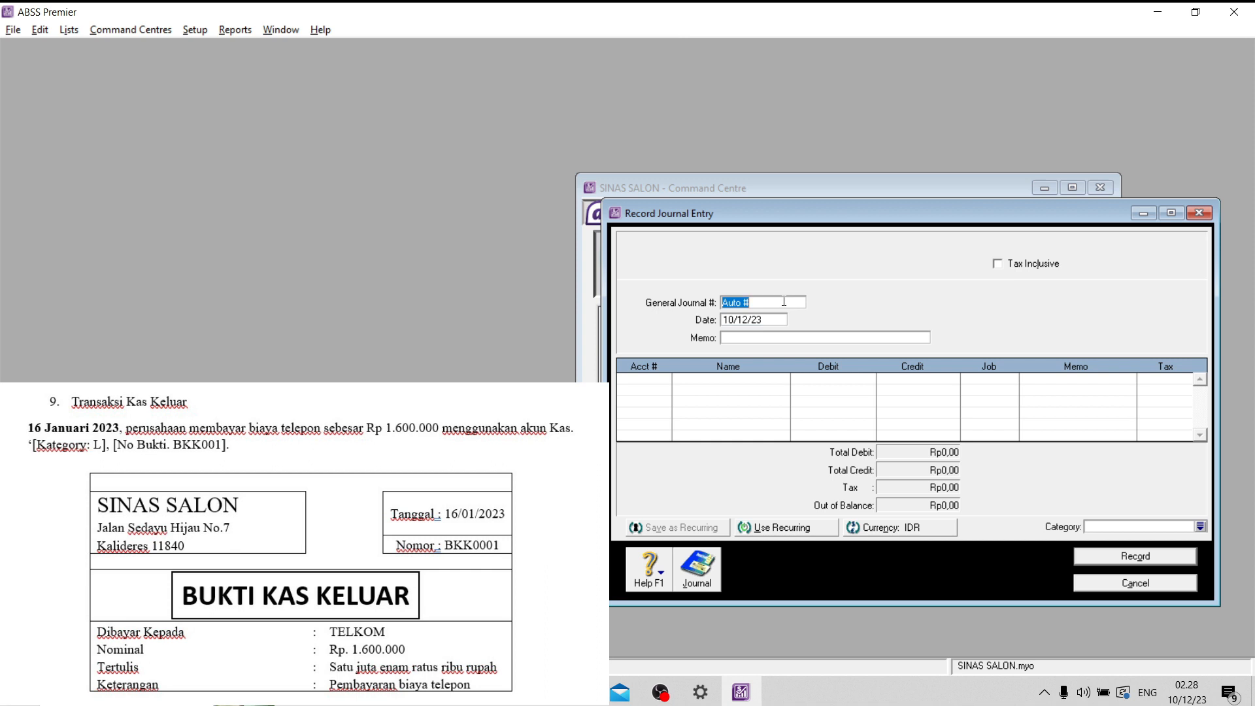
pyautogui.write('BKK0001')
# - Set the journal entry's date to 16/01/23
pyautogui.moveTo(730, 320); pyautogui.dragTo(723, 320)
pyautogui.write('16')
pyautogui.doubleClick(740, 319)
pyautogui.write('01')
# - Enter the memo "Pembayaran Biaya Telepon Bulan Januari" for the journal entry
pyautogui.click(761, 337)
pyautogui.press('capslock')
pyautogui.press('capslock')
pyautogui.write('P')
pyautogui.press('capslock')
pyautogui.write('em')
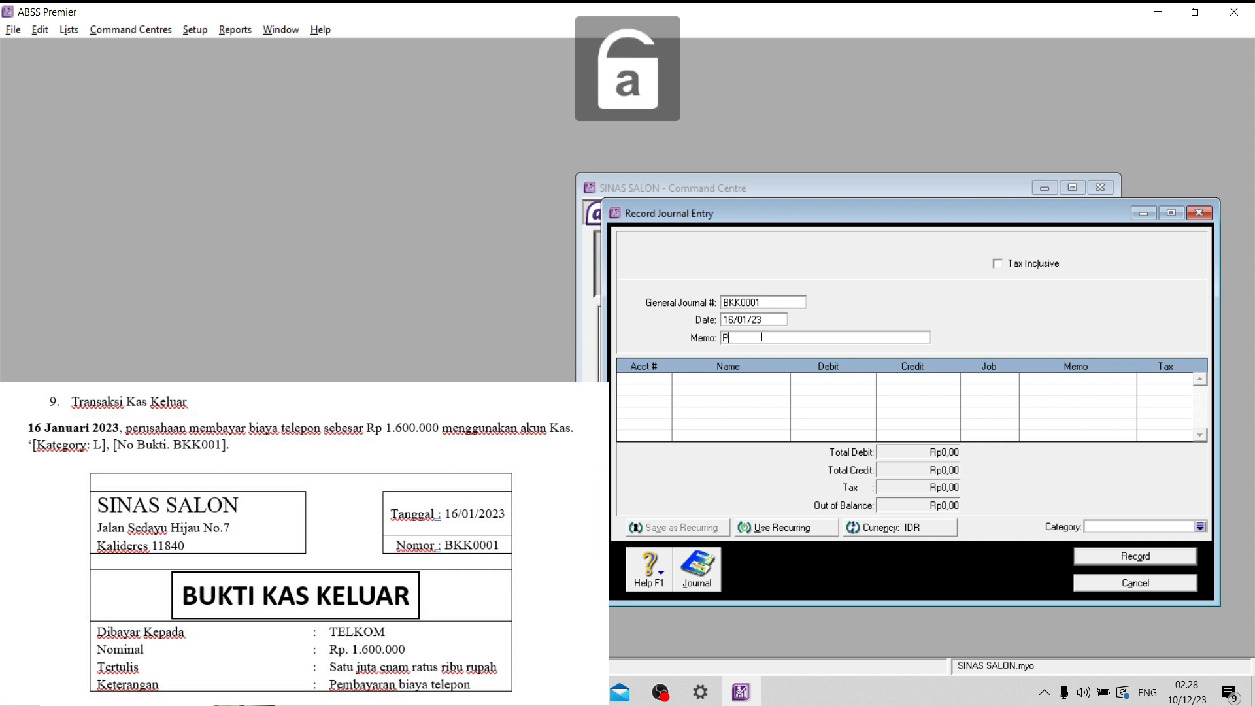
pyautogui.write('bayaran')
pyautogui.press('capslock')
pyautogui.write('B')
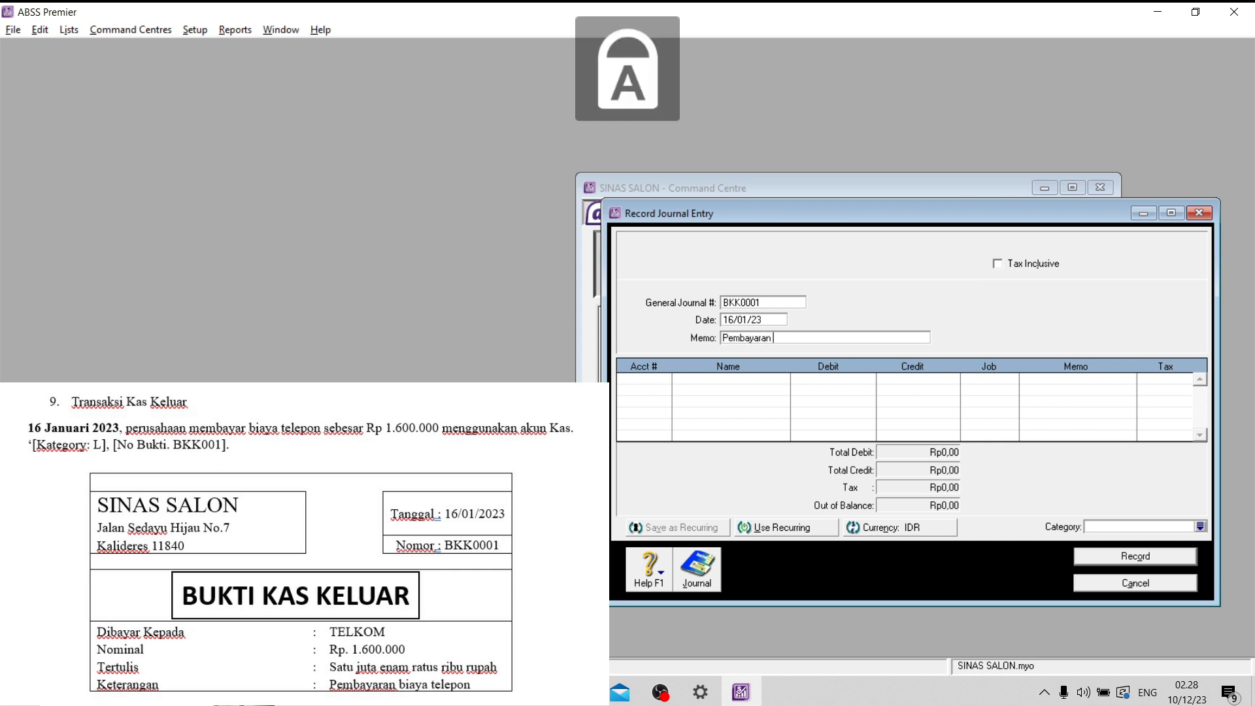
pyautogui.press('capslock')
pyautogui.write('iaya')
pyautogui.press('capslock')
pyautogui.write('T')
pyautogui.press('capslock')
pyautogui.write('elepon')
pyautogui.press('capslock')
pyautogui.write('B')
pyautogui.press('capslock')
pyautogui.write('ulan')
pyautogui.press('capslock')
pyautogui.write('K')
pyautogui.press('capslock')
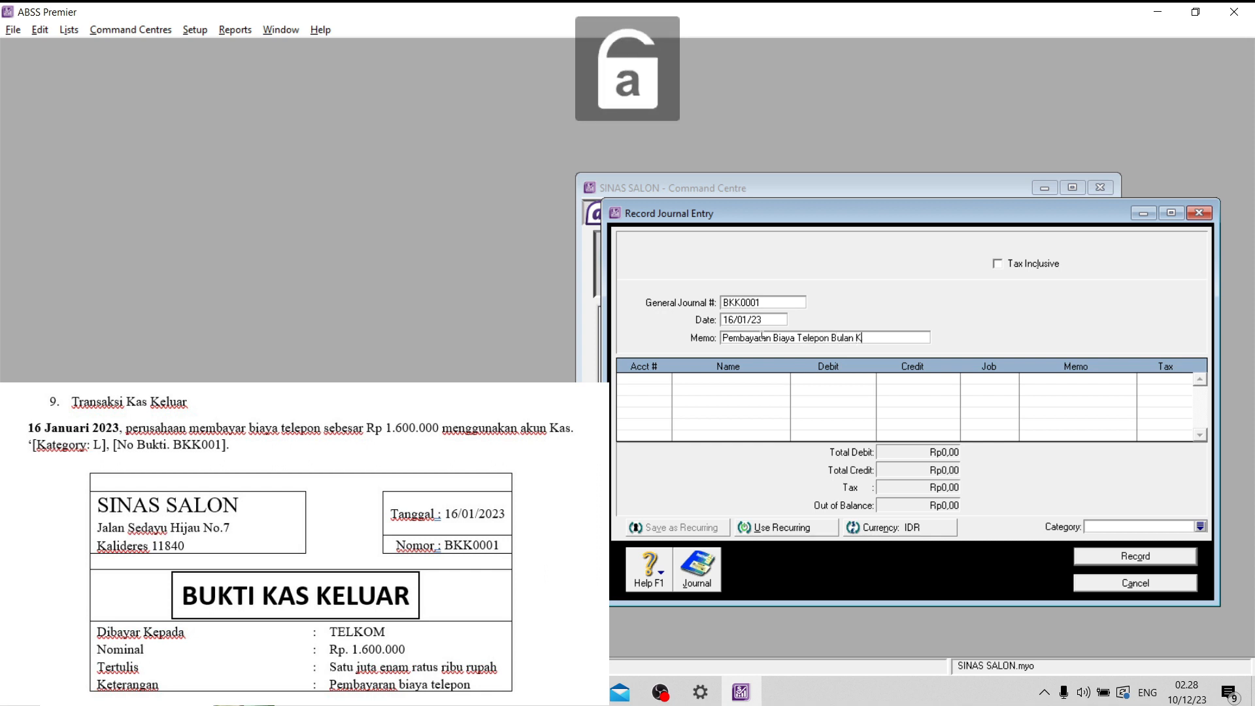
pyautogui.press('BackSpace')
pyautogui.press('capslock')
pyautogui.press('capslock')
pyautogui.press('capslock')
pyautogui.write('J')
pyautogui.press('capslock')
pyautogui.write('an')
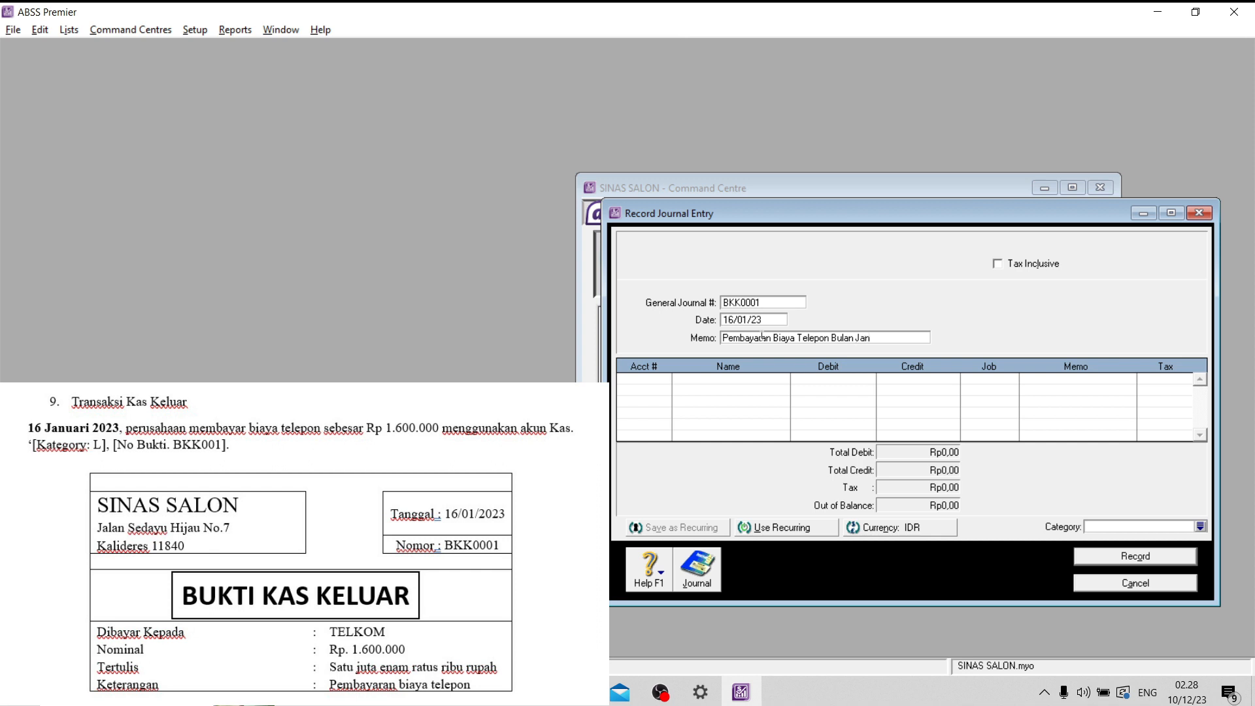
pyautogui.write('uari')
# - Assign account 6-4500 Telephone to the first line of the journal entry
pyautogui.click(652, 379)
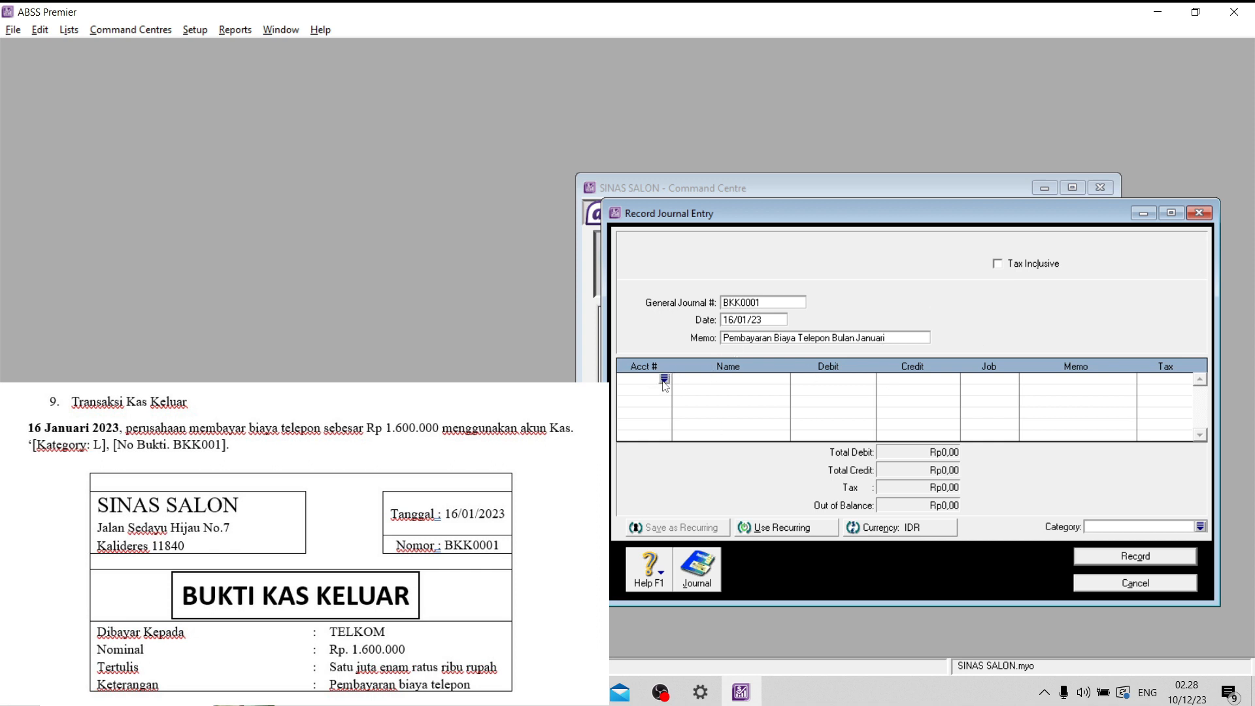
pyautogui.click(664, 379)
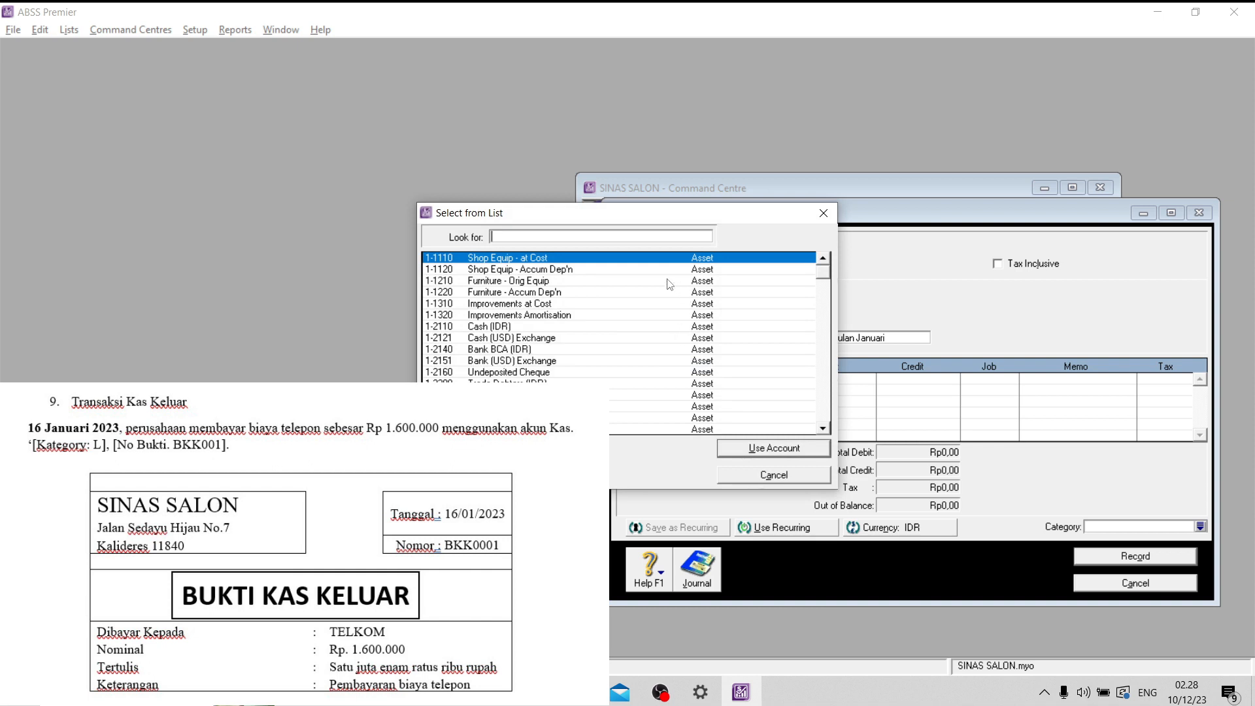
pyautogui.write('te')
pyautogui.press('BackSpace')
pyautogui.press('Delete')
pyautogui.write('6')
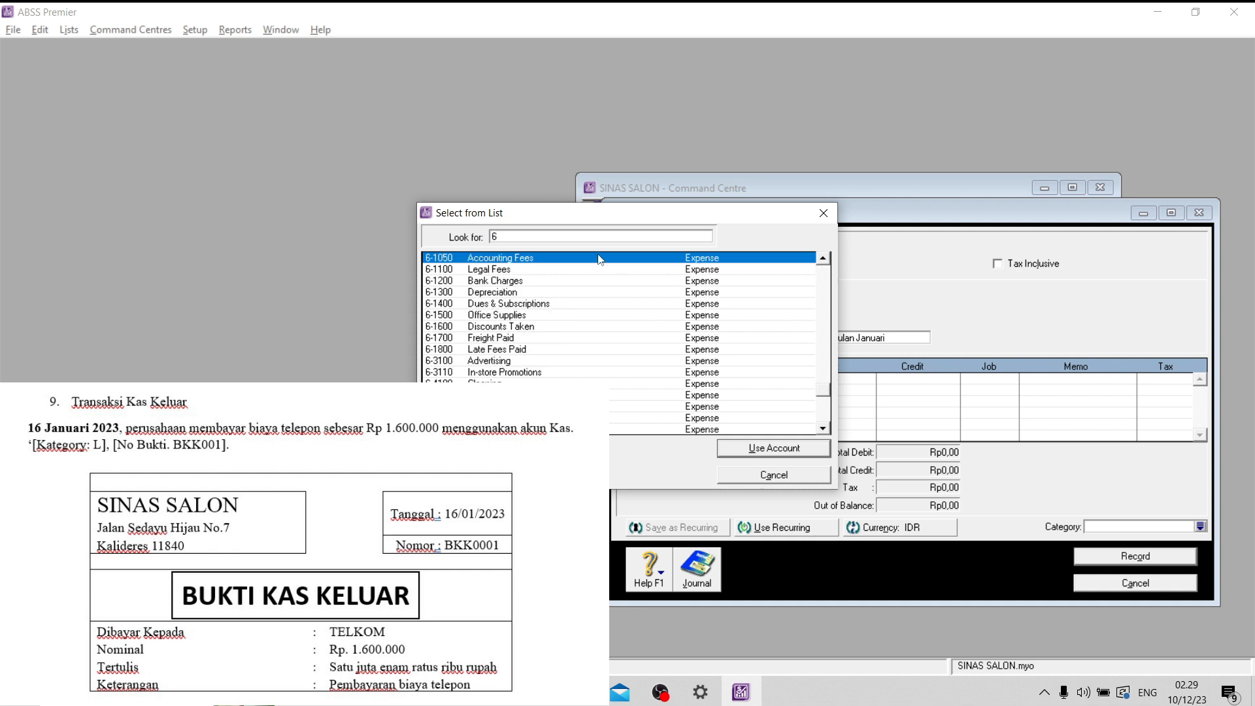
pyautogui.scroll(-5, 600, 260)
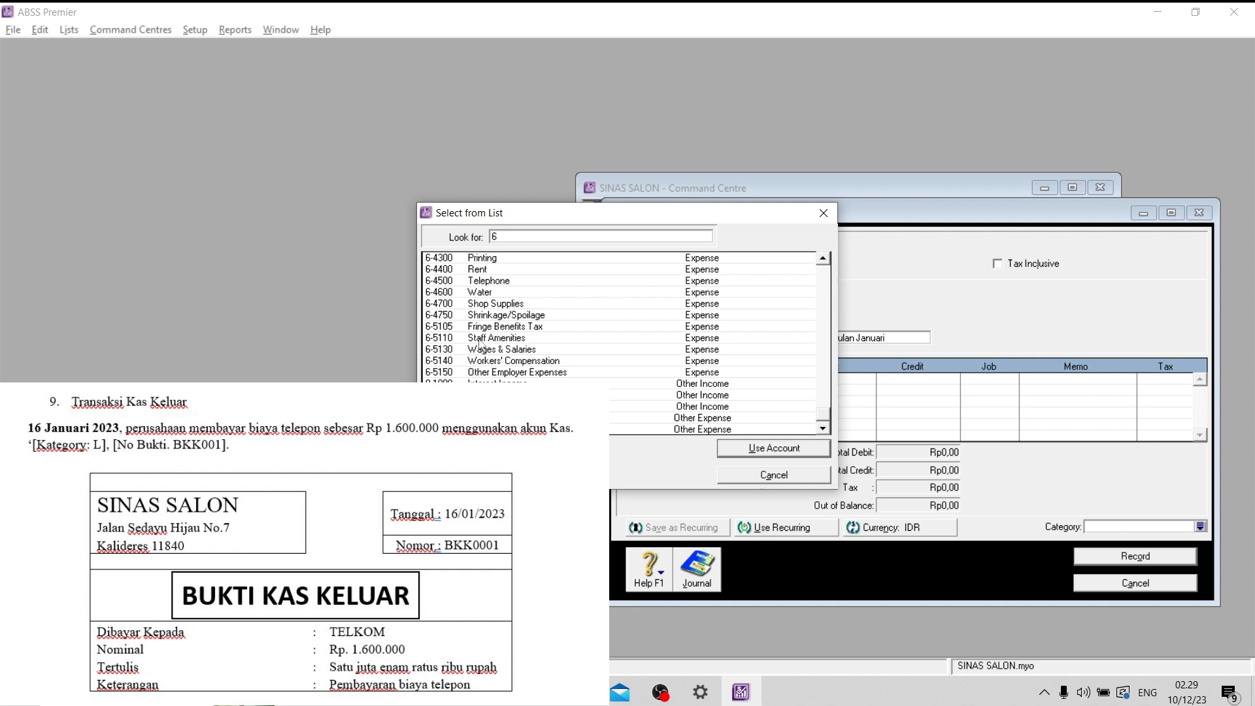
pyautogui.click(529, 283)
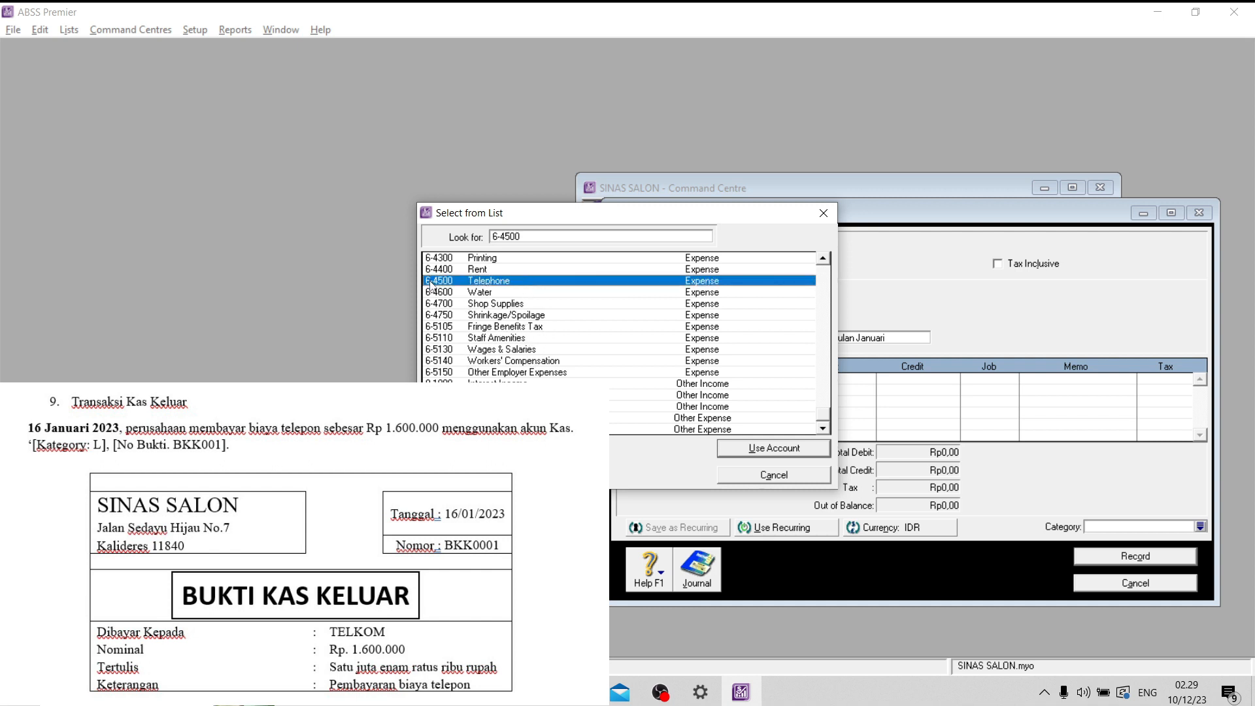
pyautogui.click(771, 449)
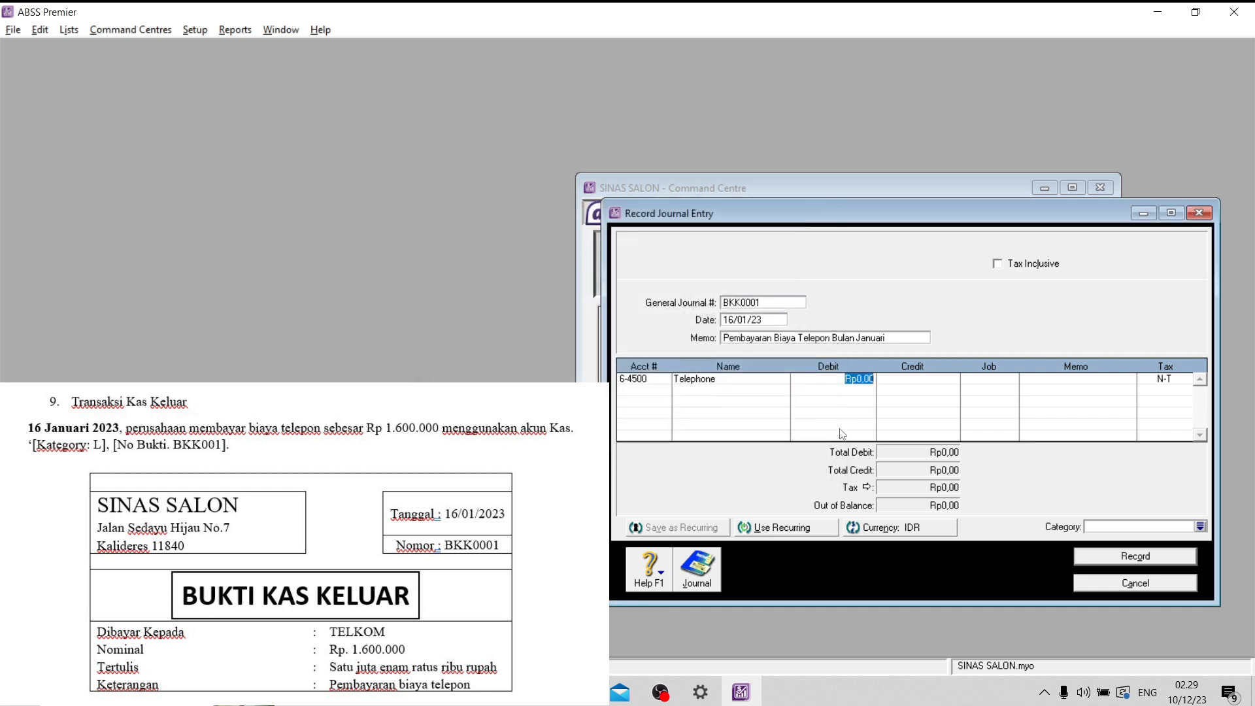
# - Debit the Telephone line with Rp1.600.000 and continue to a second entry line
pyautogui.write('1600000')
pyautogui.press('capslock')
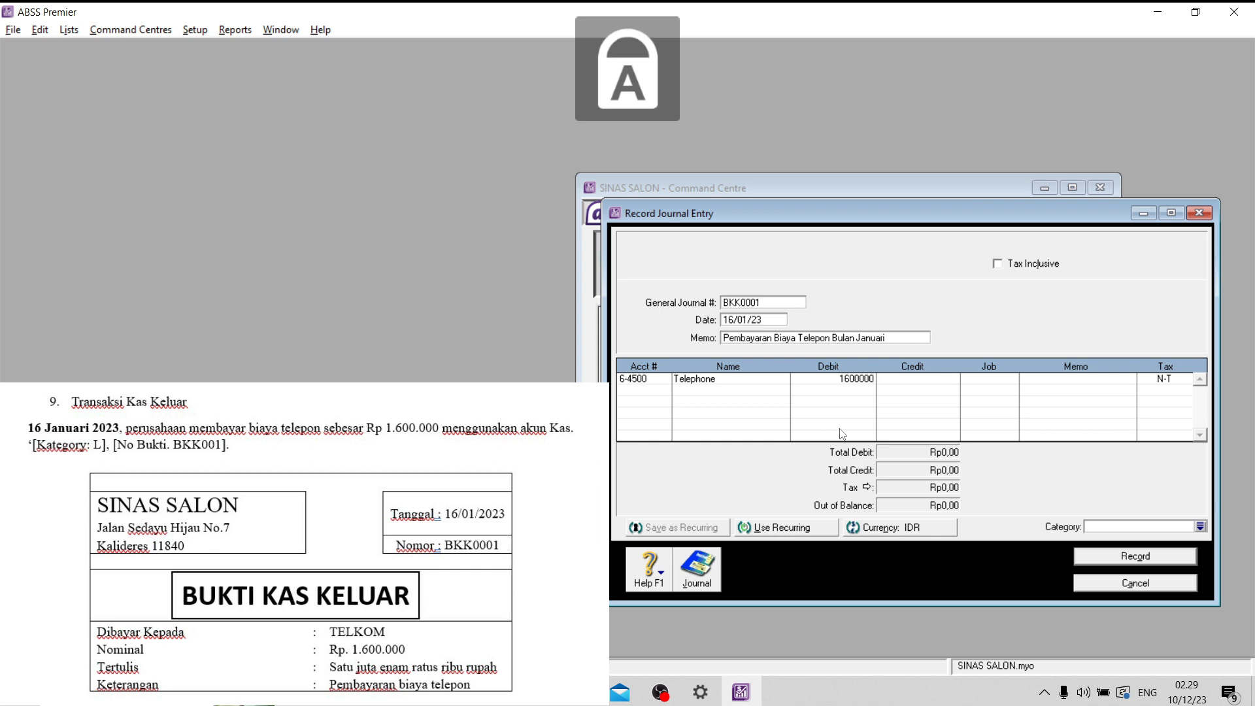
pyautogui.press('capslock')
pyautogui.press('Tab')
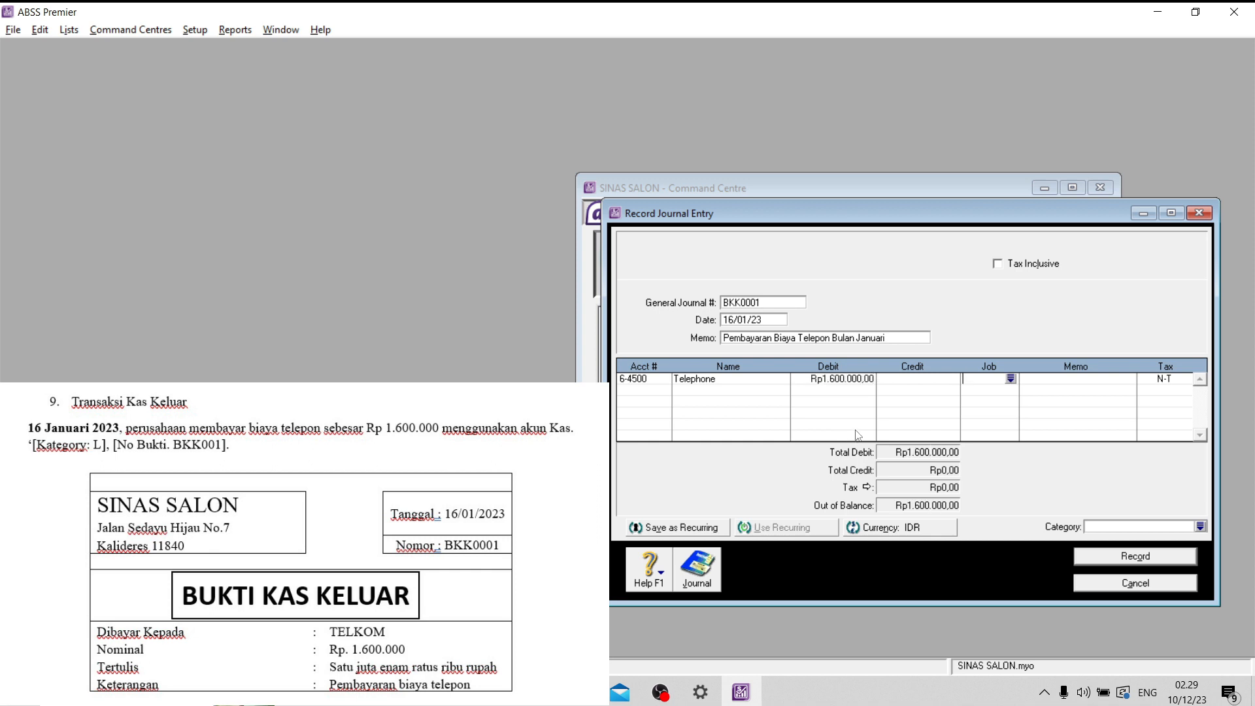
pyautogui.press('Tab')
pyautogui.press('Tab')
pyautogui.press('Tab')
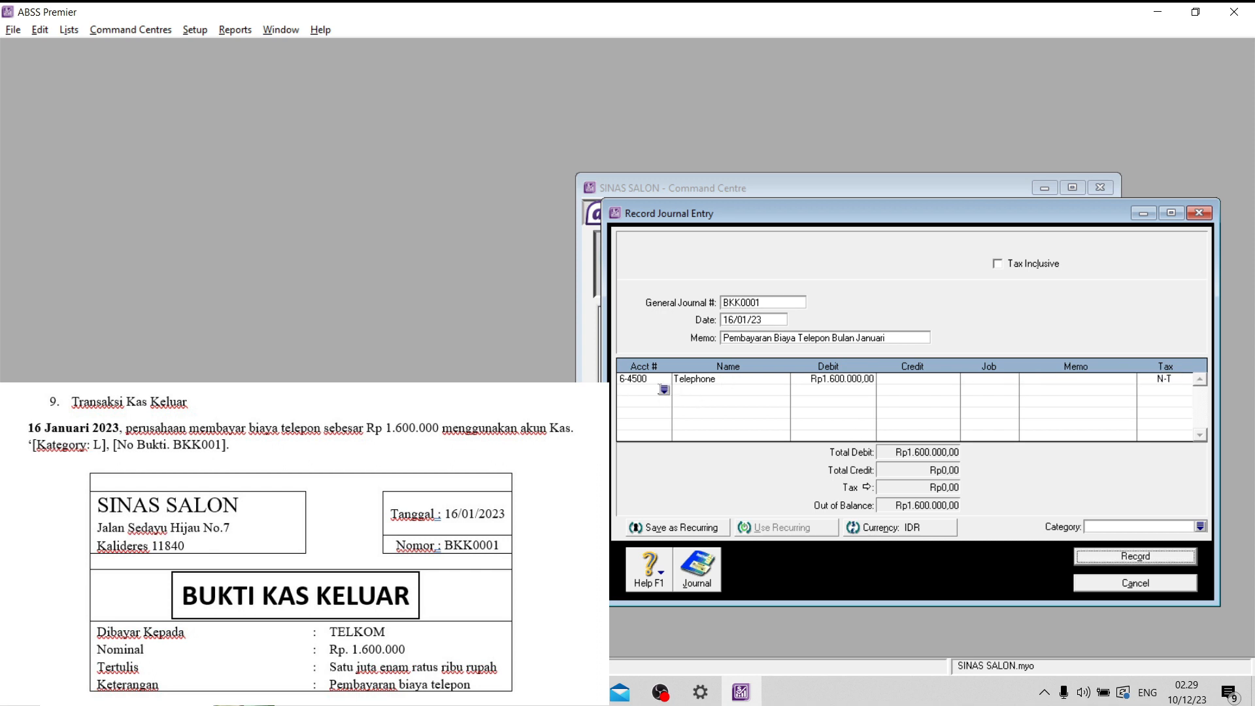
# - Add account 1-2110 Cash (IDR) as the second line with a credit of Rp1.600.000
pyautogui.click(666, 391)
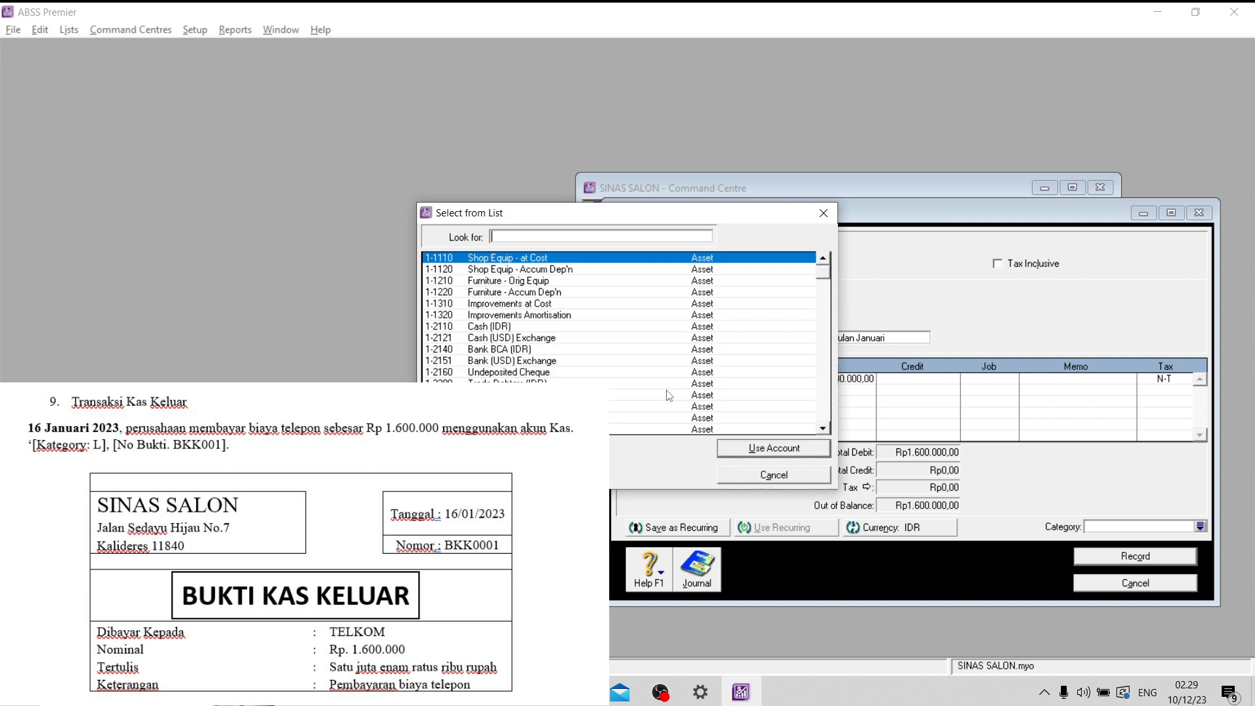
pyautogui.click(518, 328)
pyautogui.click(765, 448)
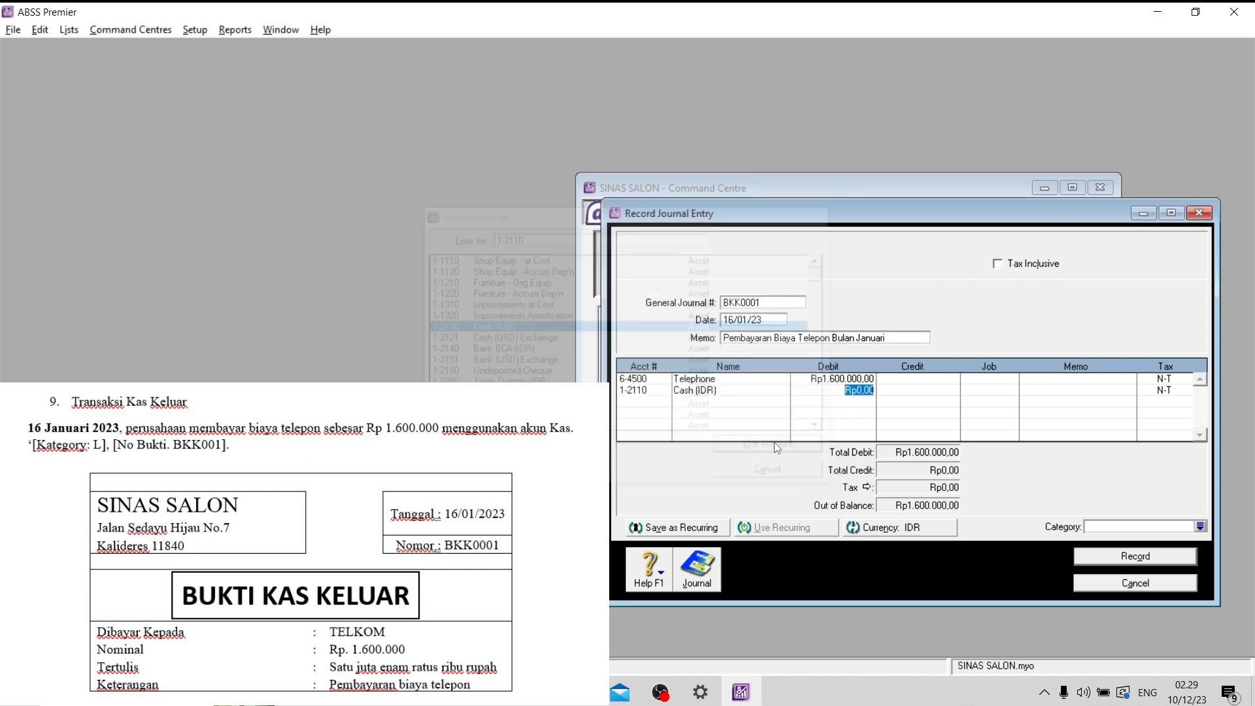
pyautogui.press('Tab')
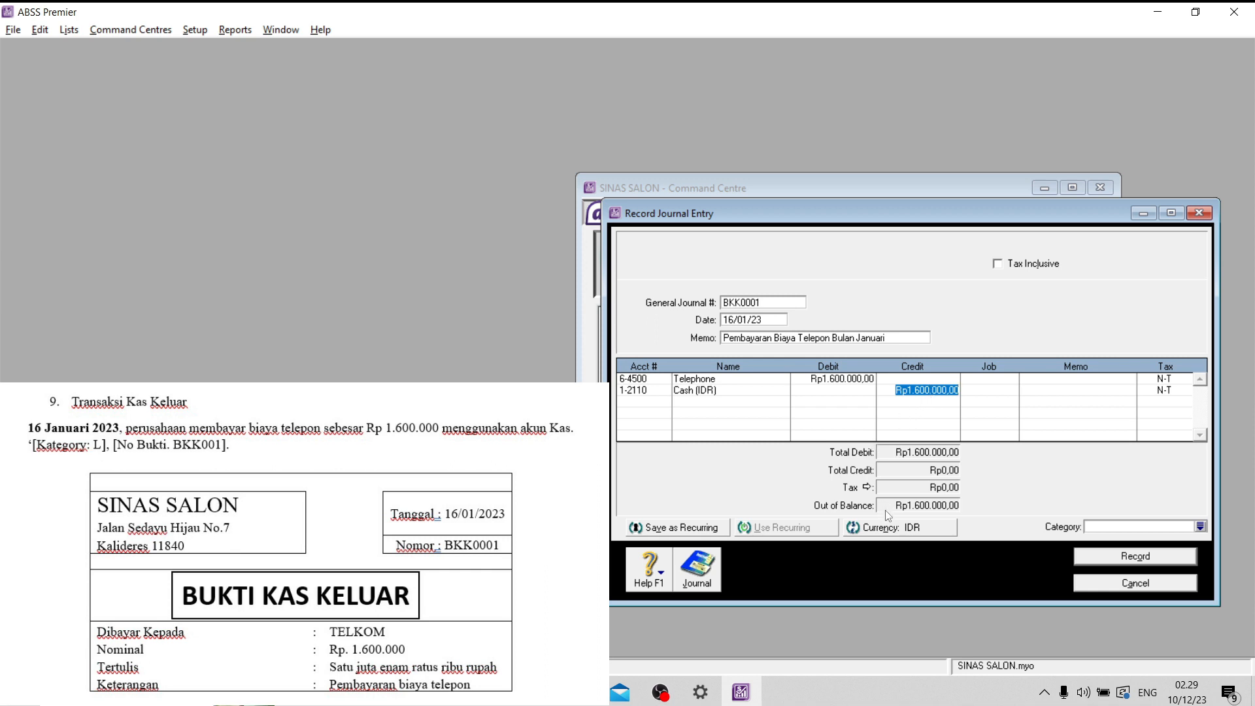
pyautogui.press('Tab')
pyautogui.press('Tab')
pyautogui.press('Tab')
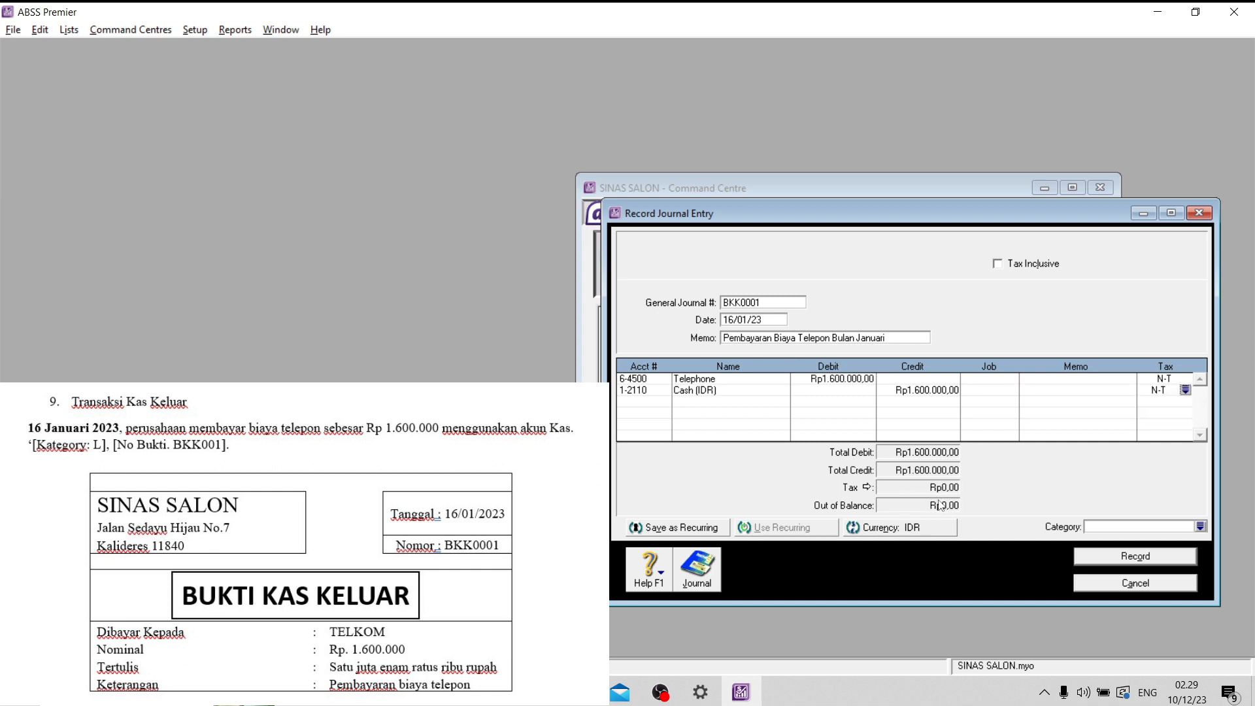
pyautogui.press('Tab')
# - Assign category L (Local) to the journal entry and record it after checking its recap, closing the entry form
pyautogui.click(1201, 527)
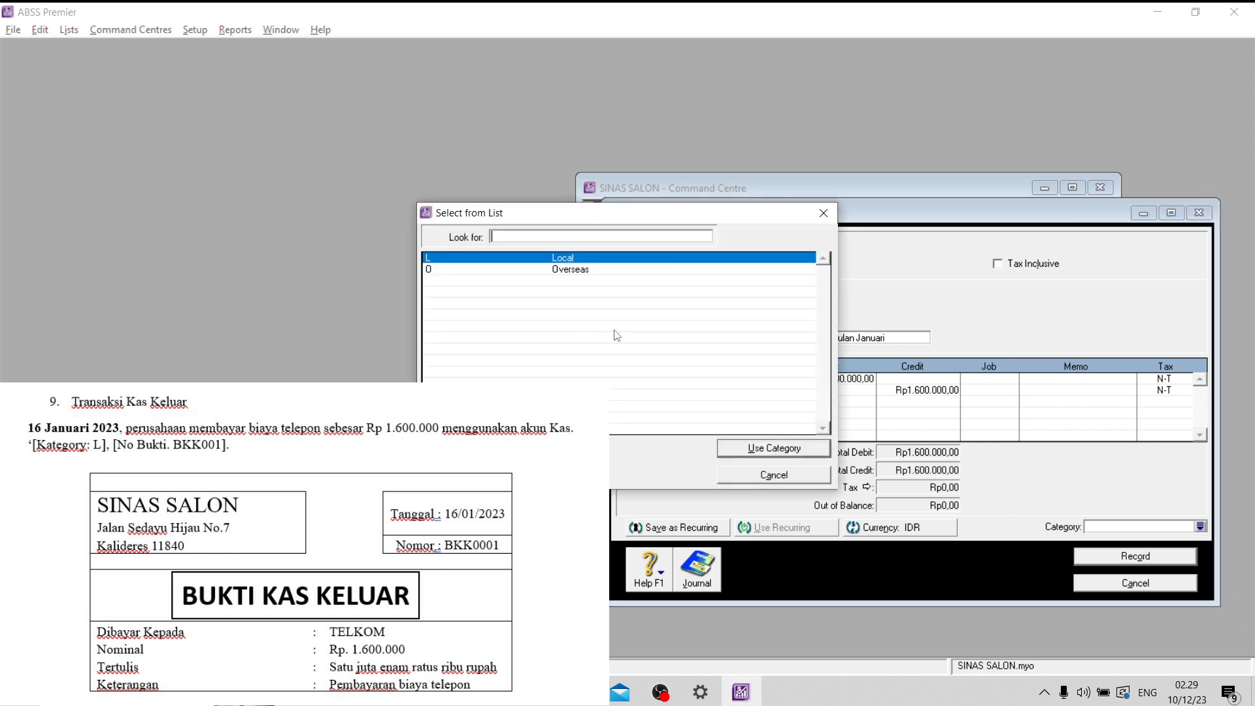
pyautogui.click(769, 447)
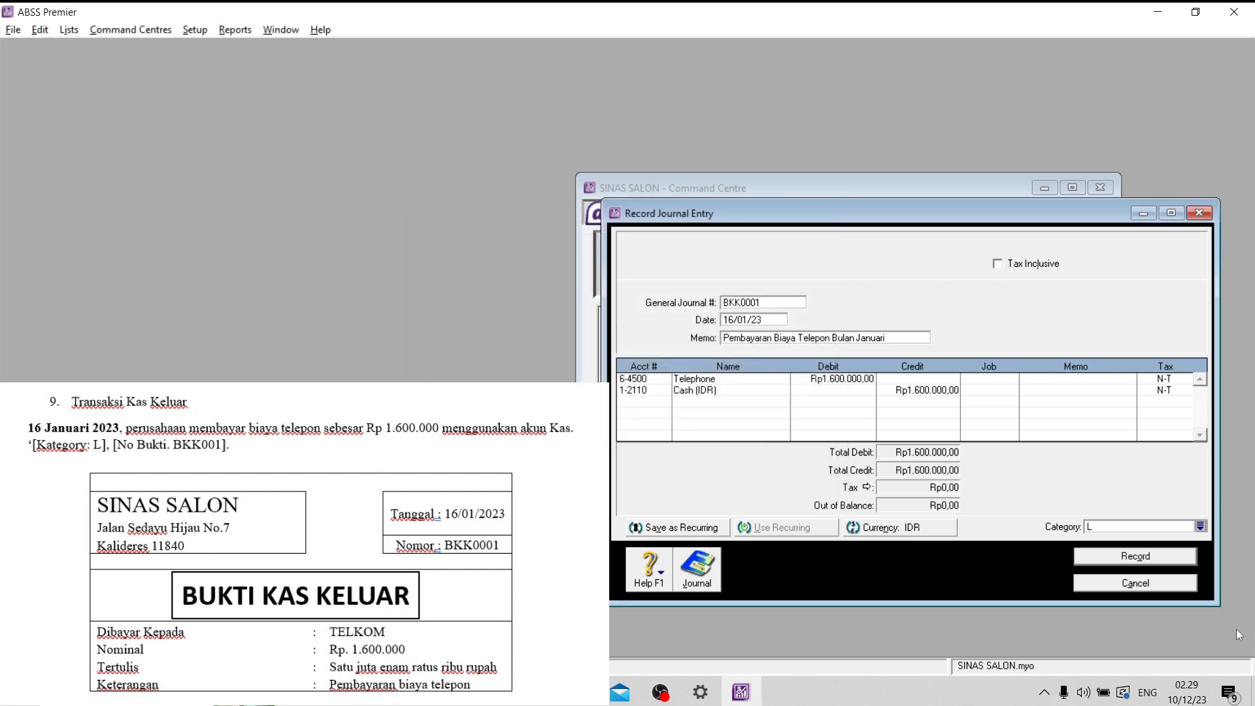
pyautogui.hotkey('ctrl', 'r')
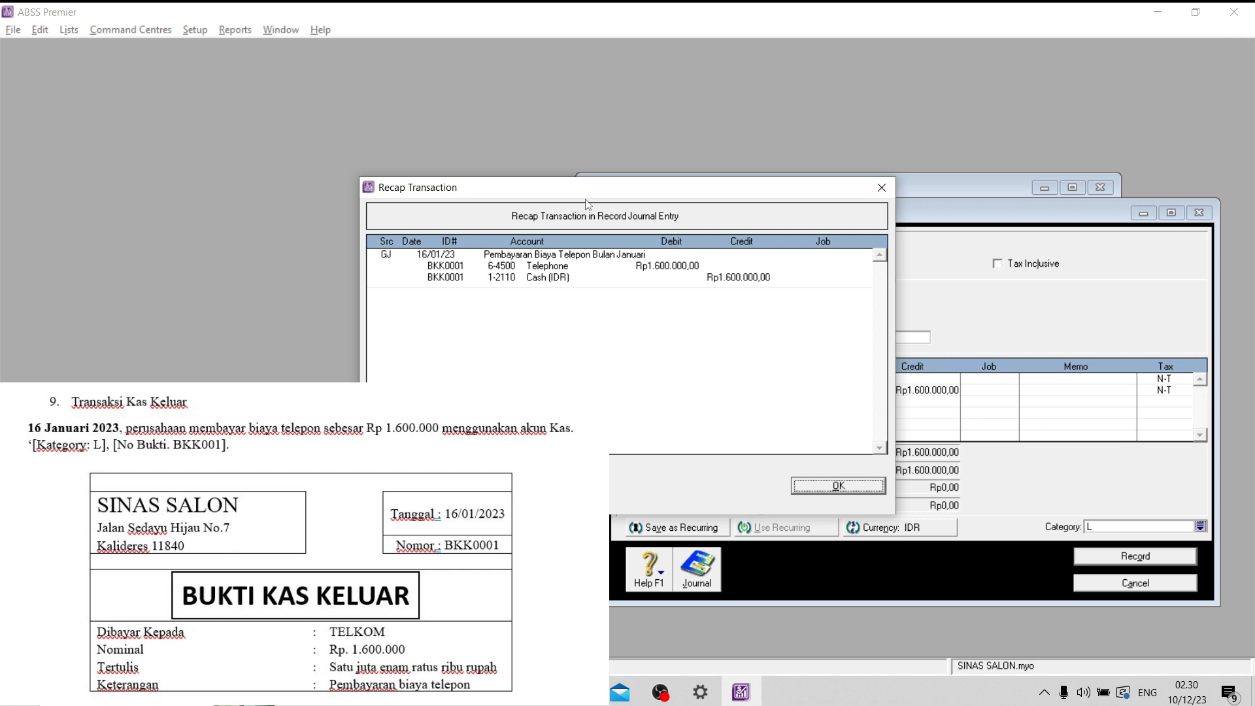
pyautogui.click(864, 487)
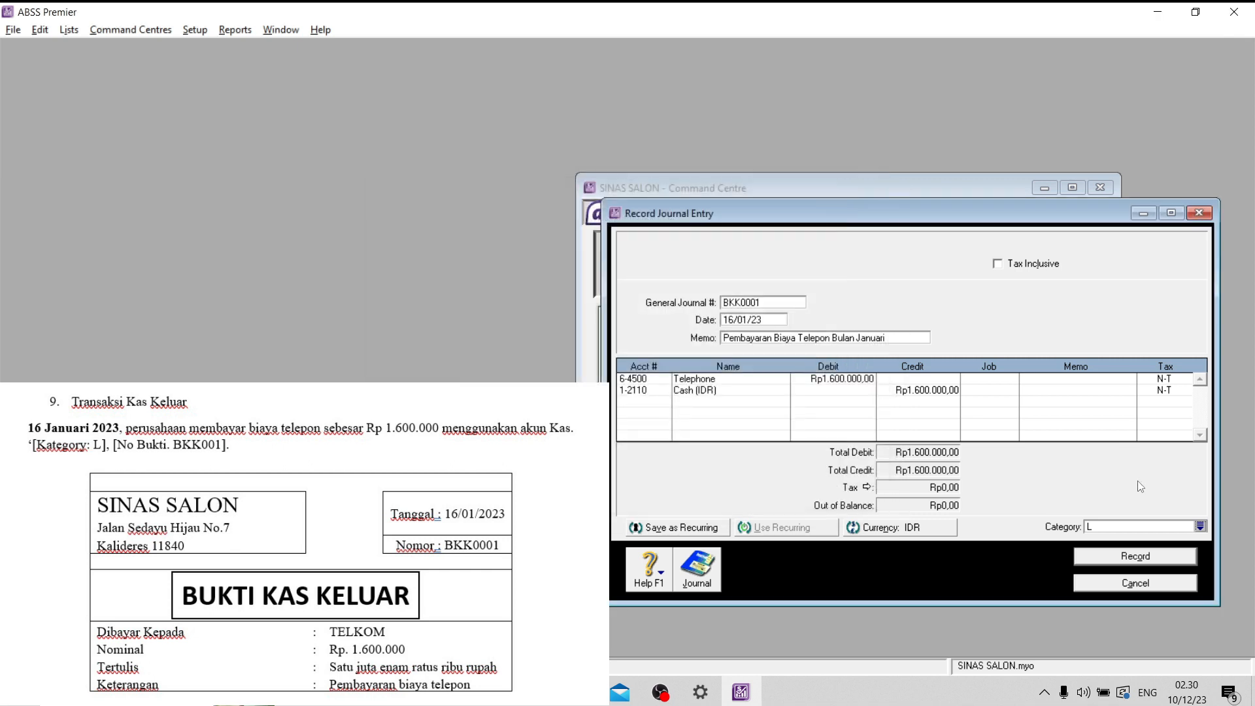
pyautogui.click(1173, 555)
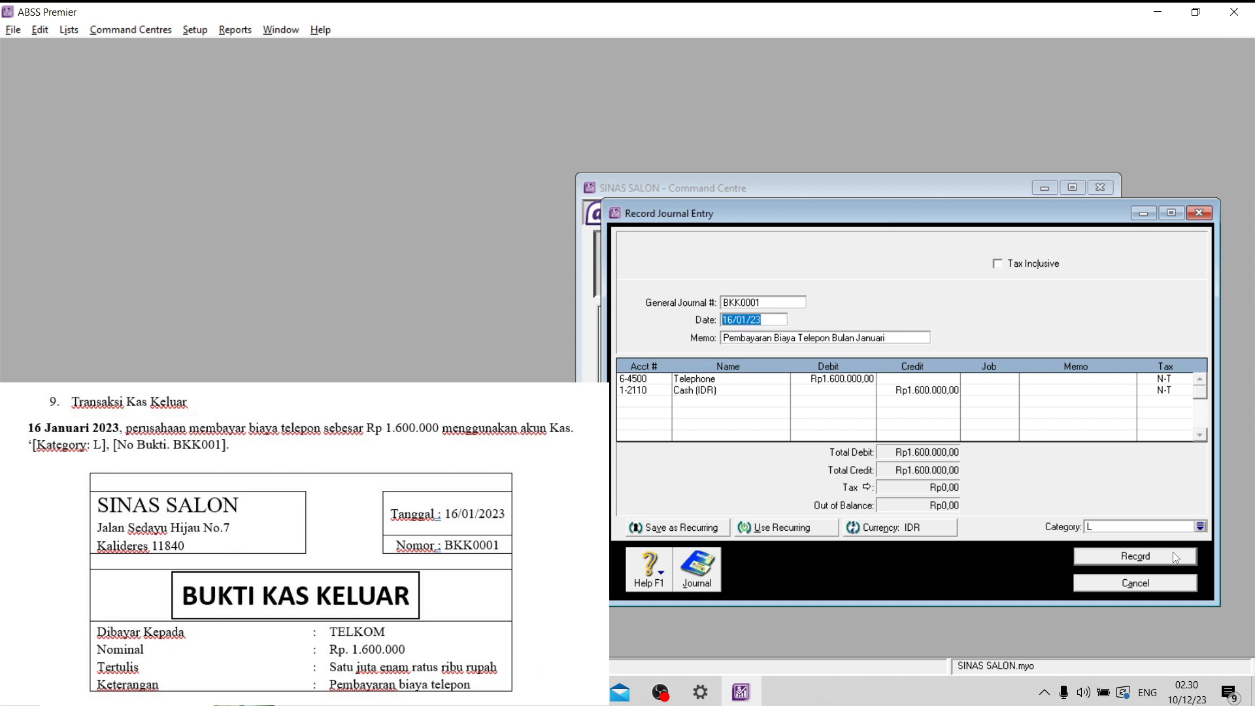
pyautogui.click(1136, 584)
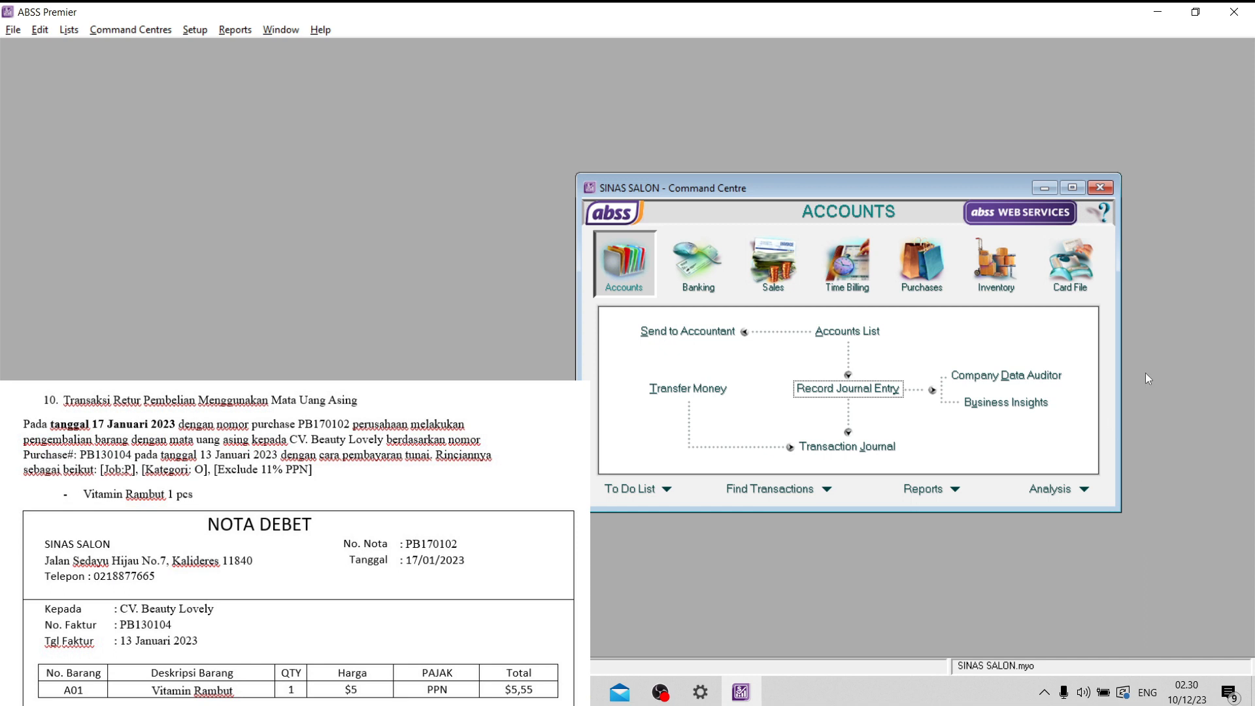
# - Start a new item purchase for the supplier CV. Beauty Lovely
pyautogui.click(922, 265)
pyautogui.click(850, 365)
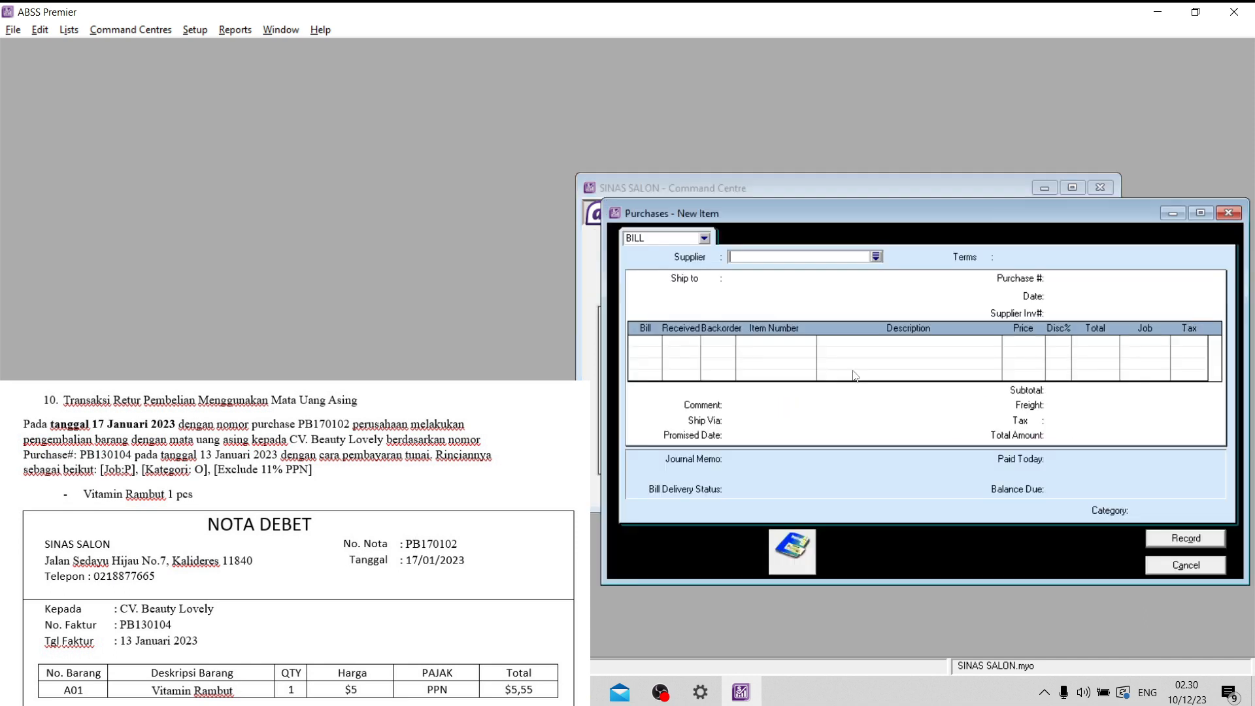
pyautogui.click(876, 257)
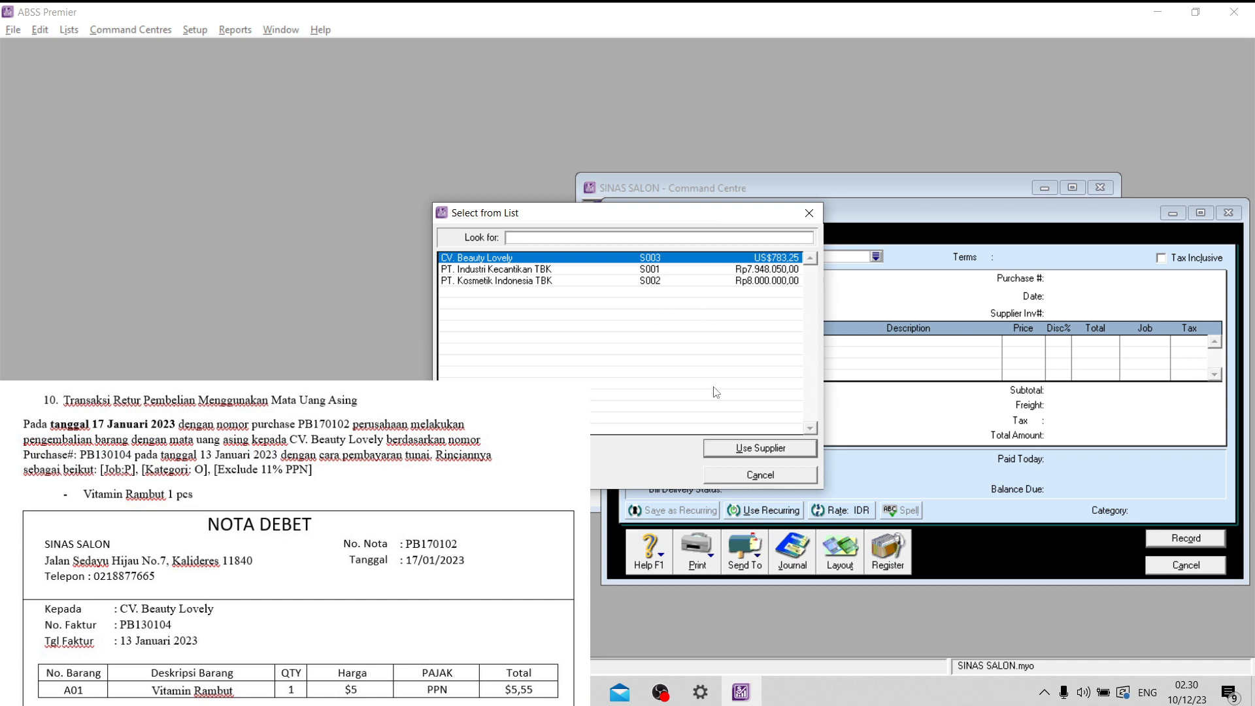
pyautogui.click(746, 448)
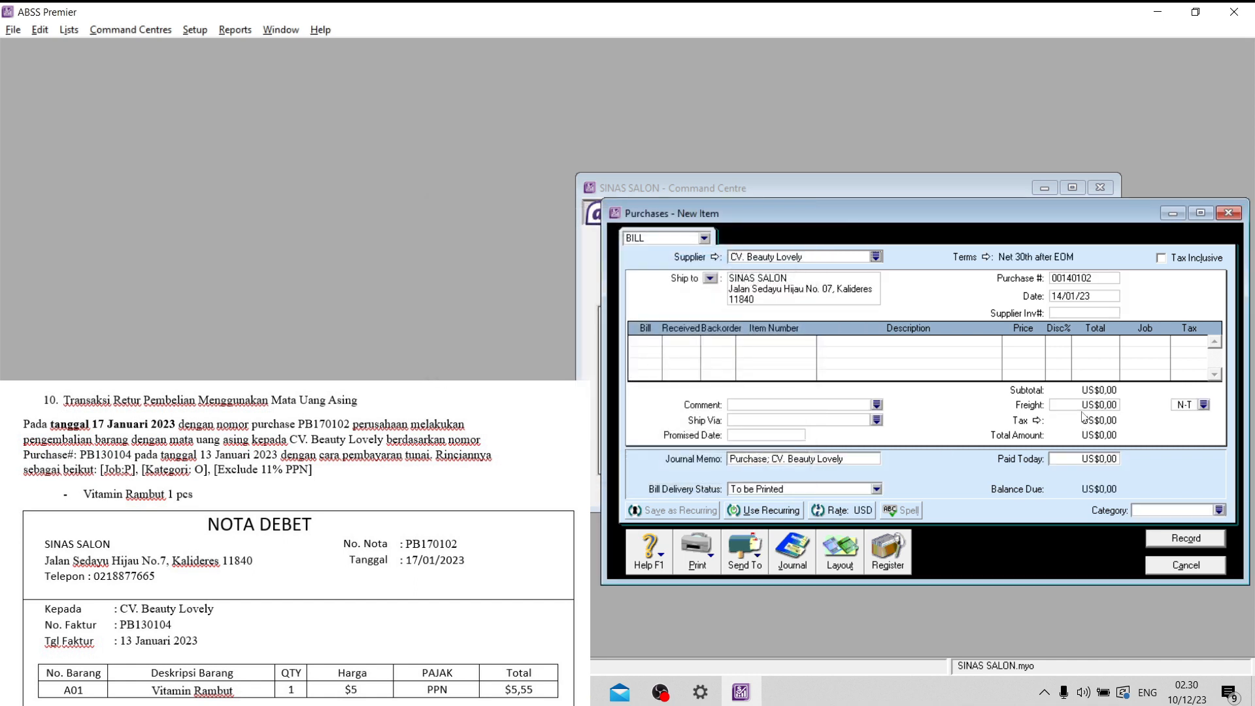
# - Change the purchase's credit terms so that payment is due C.O.D
pyautogui.click(987, 257)
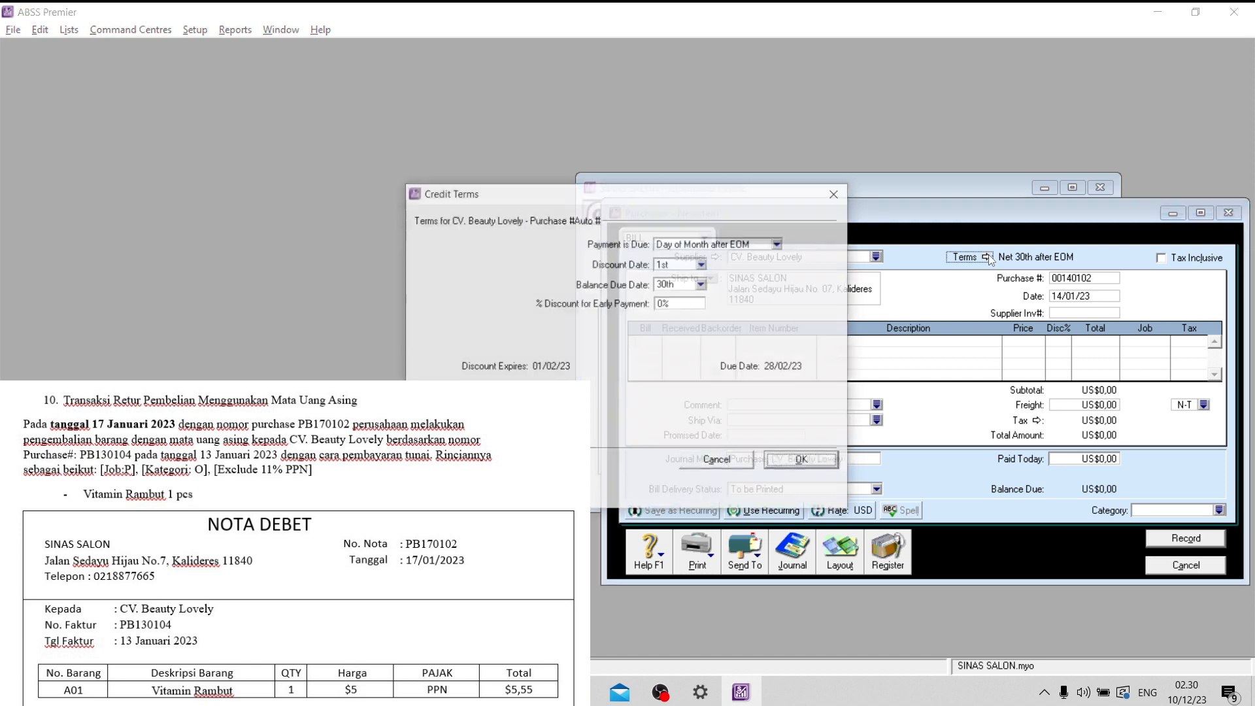
pyautogui.click(716, 245)
pyautogui.click(709, 260)
pyautogui.click(808, 462)
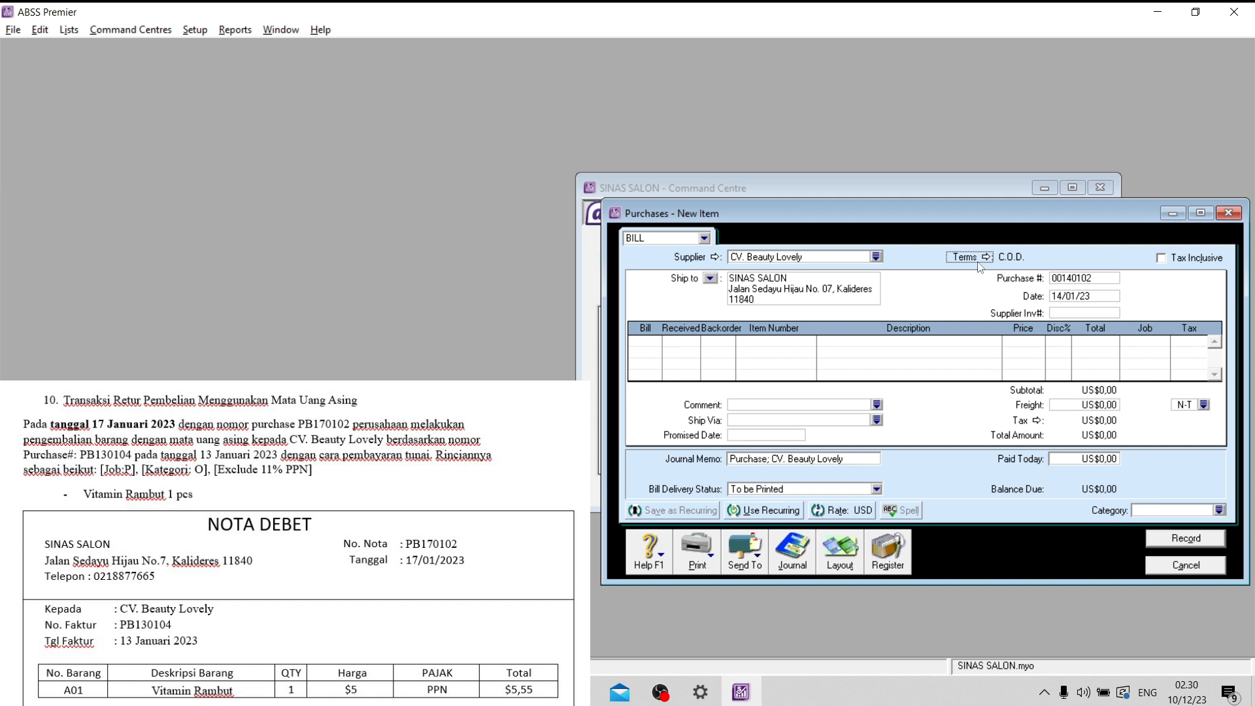
# - Number the purchase PB170102 and date it 17/01/23
pyautogui.click(1106, 280)
pyautogui.press('capslock')
pyautogui.write('PB7\\')
pyautogui.press('BackSpace')
pyautogui.write('170102')
pyautogui.click(1072, 298)
pyautogui.click(1059, 295)
pyautogui.hotkey('shift', 'Right')
pyautogui.write('7')
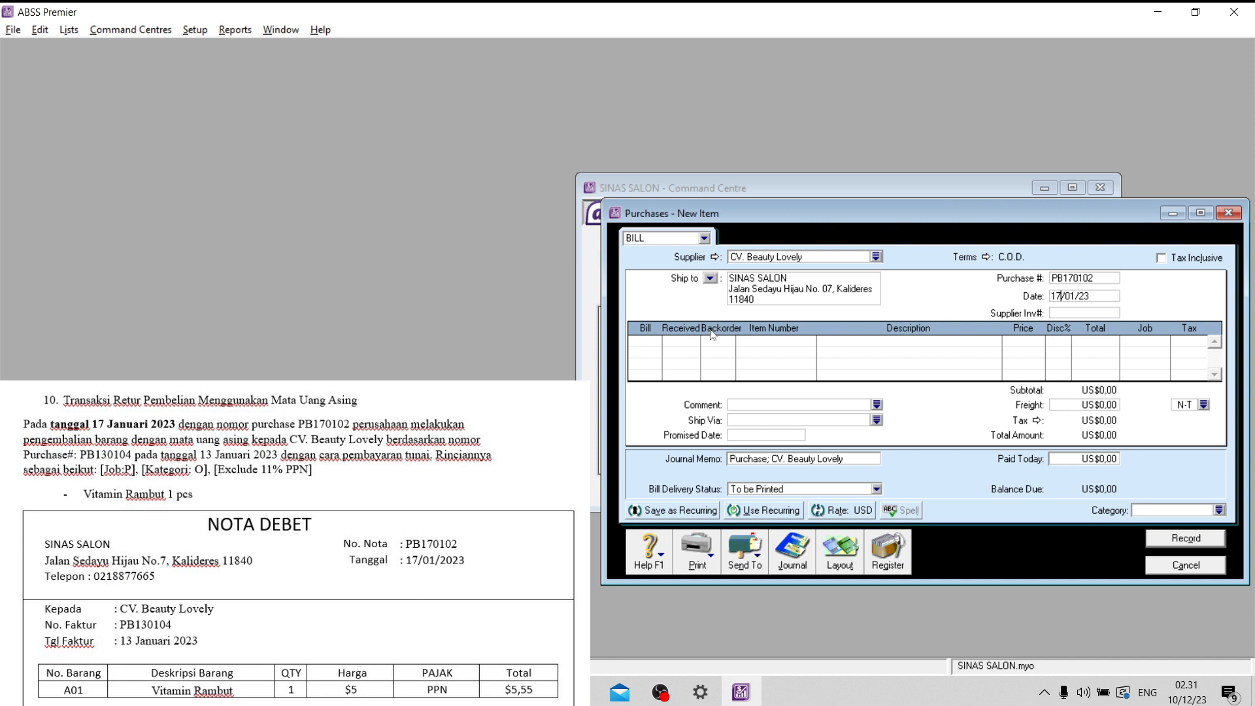
# - Enter a return line for item A01 Vitamin Rambut with a billed quantity of -1
pyautogui.click(653, 341)
pyautogui.write('-1')
pyautogui.press('Tab')
pyautogui.write('A01')
pyautogui.press('Tab')
pyautogui.press('Tab')
pyautogui.press('Tab')
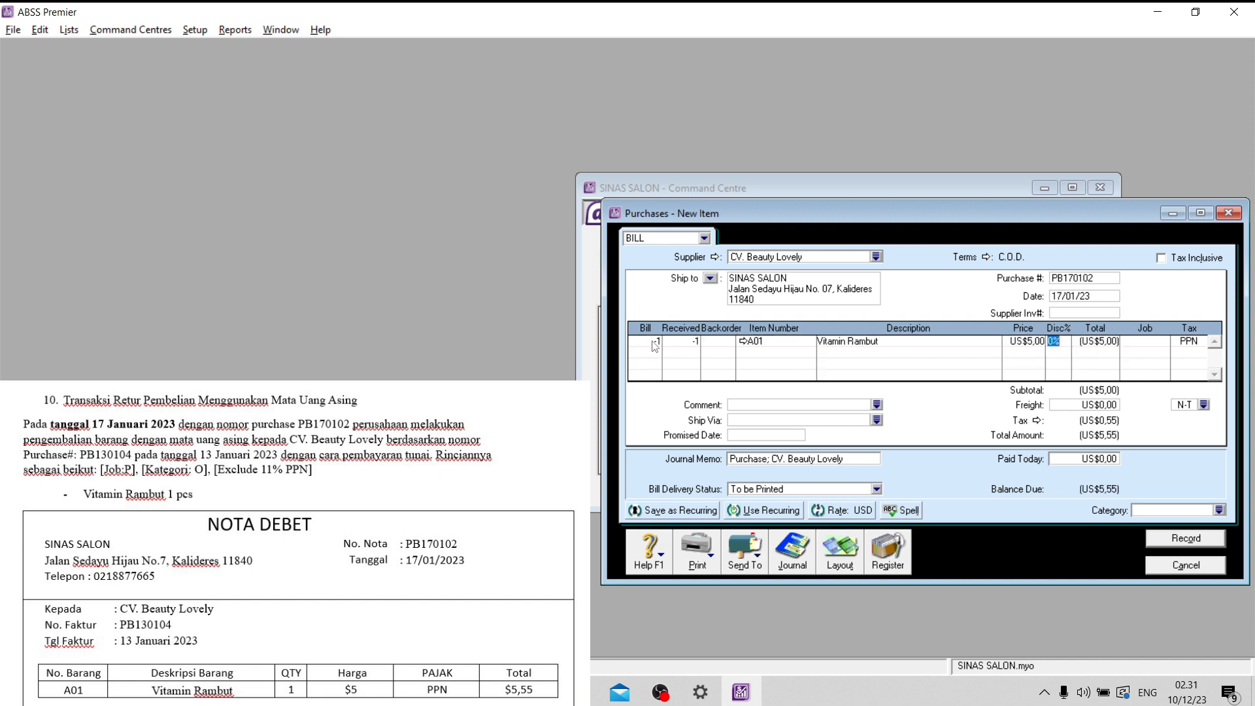
# - Assign job P (Produk) to the Vitamin Rambut return line
pyautogui.press('Tab')
pyautogui.press('Tab')
pyautogui.click(1164, 344)
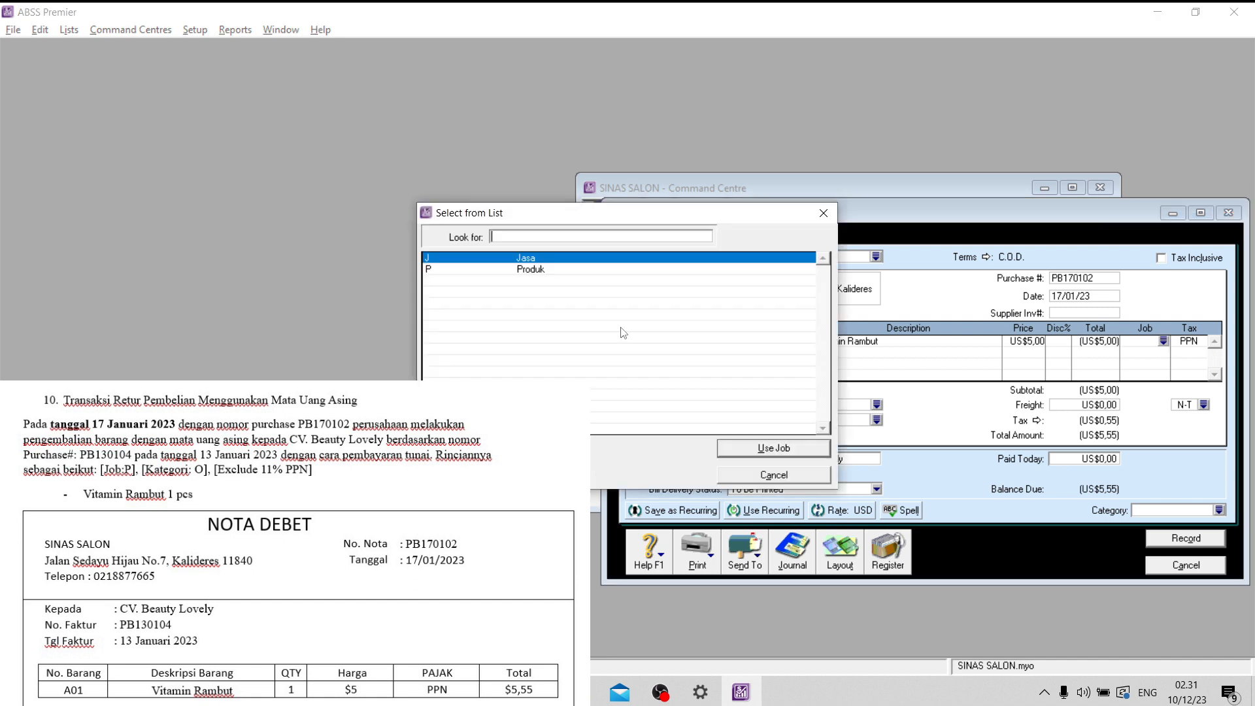
pyautogui.click(485, 271)
pyautogui.click(772, 447)
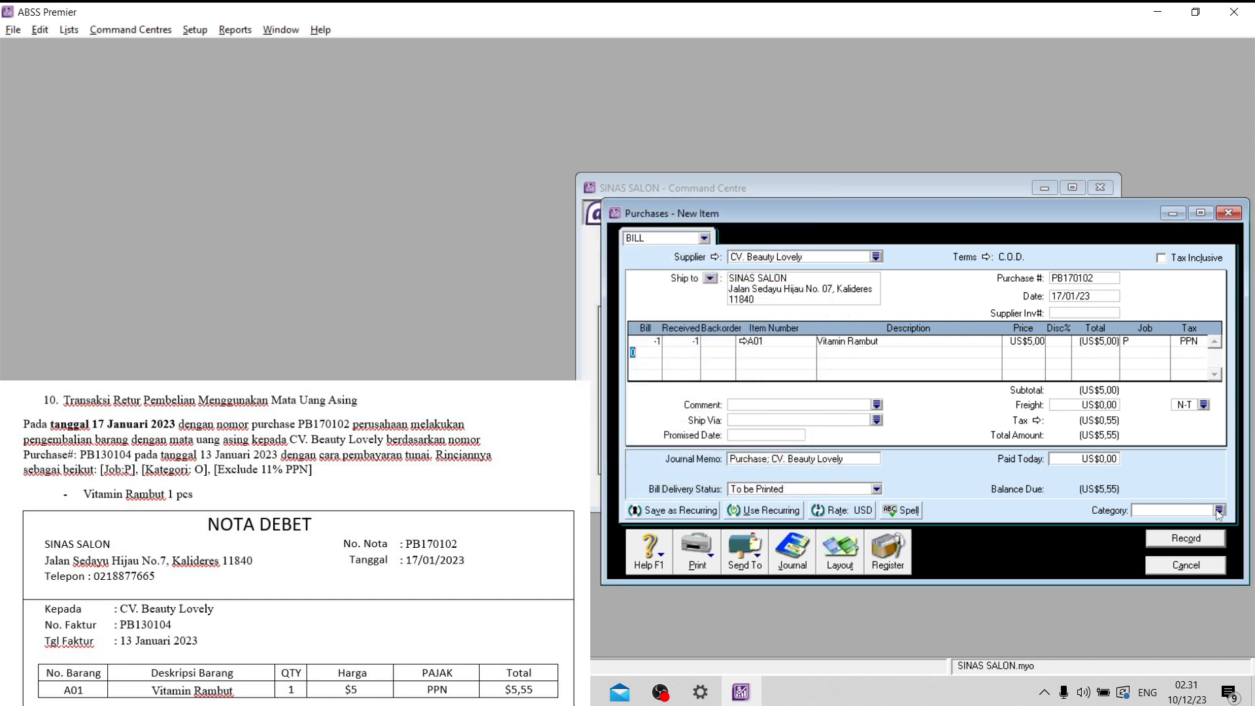
# - Assign category O (Overseas) to the purchase return and record it, closing the purchase form
pyautogui.click(1220, 510)
pyautogui.write('O')
pyautogui.click(822, 450)
pyautogui.click(1185, 540)
pyautogui.click(1180, 567)
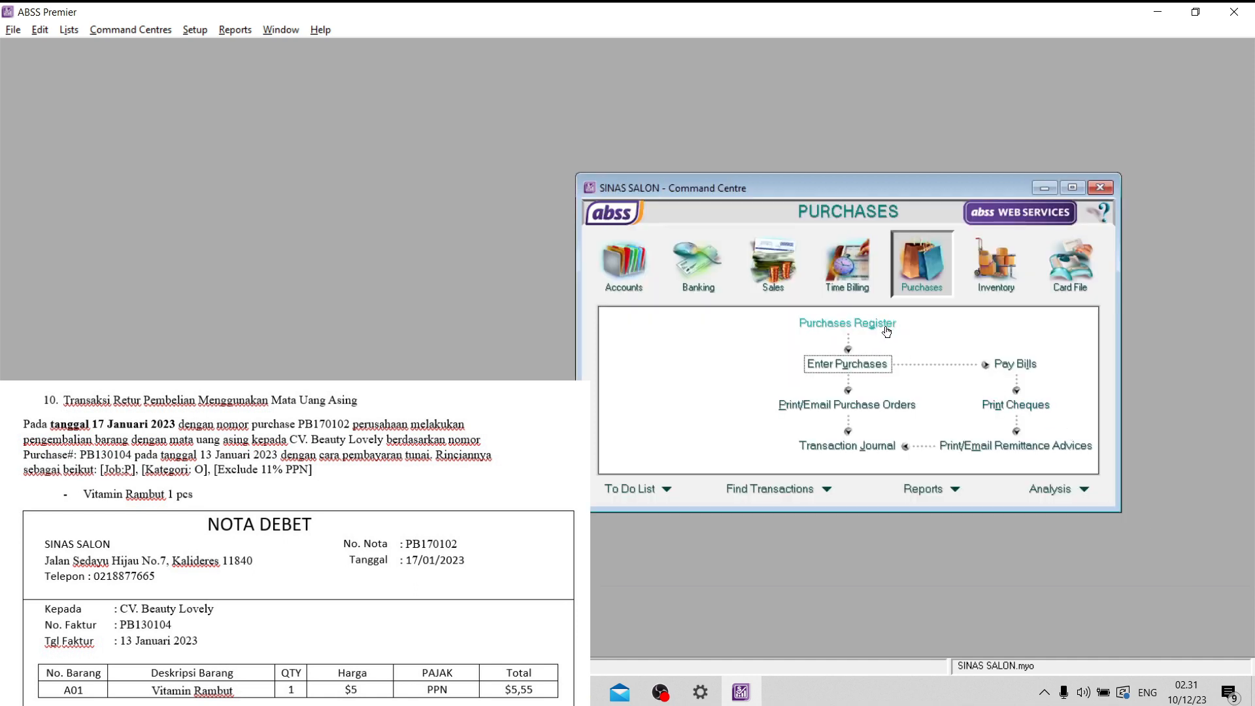
# - Open a refund receipt for purchase return PB170102 and deposit it to account 1-2150 Bank (USD)
pyautogui.click(886, 331)
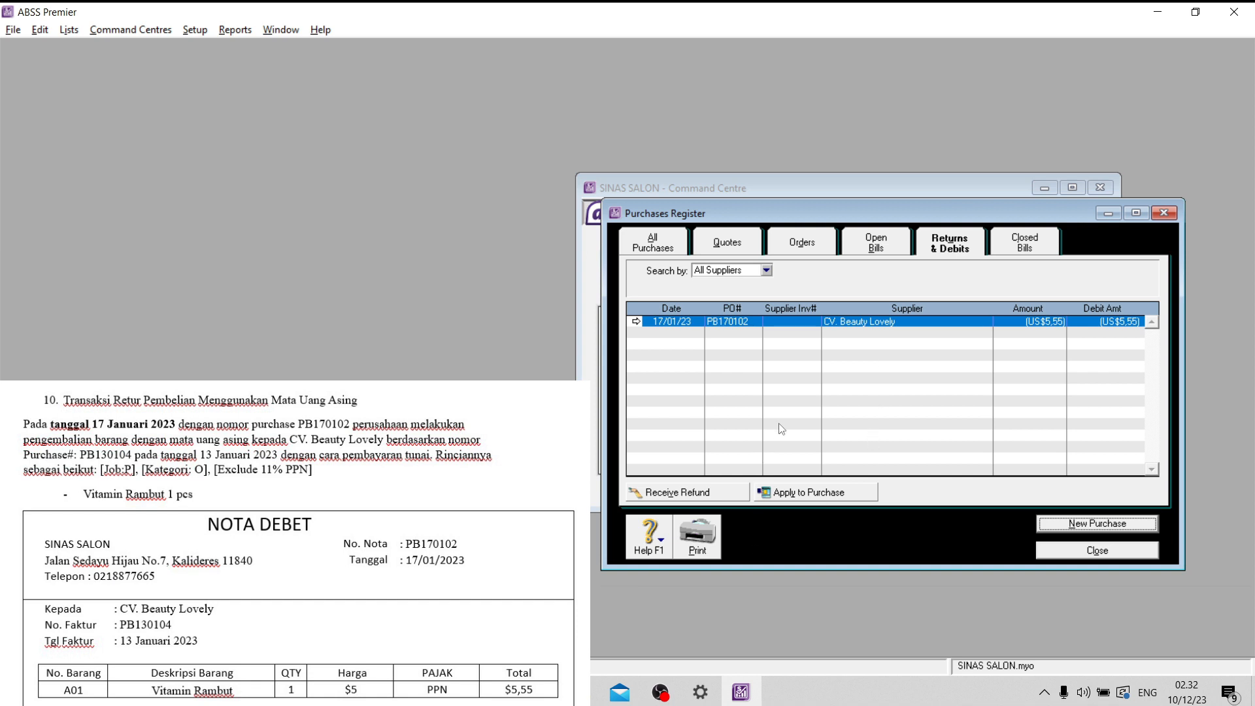
pyautogui.click(719, 492)
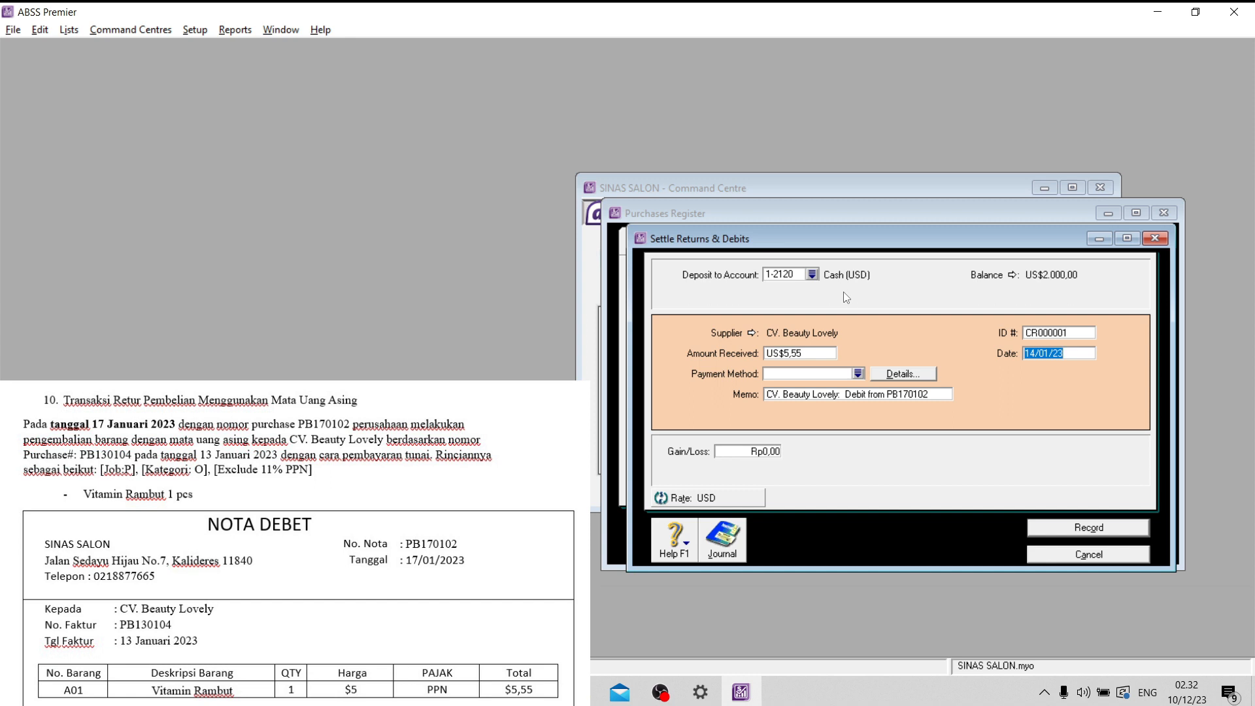
pyautogui.click(811, 274)
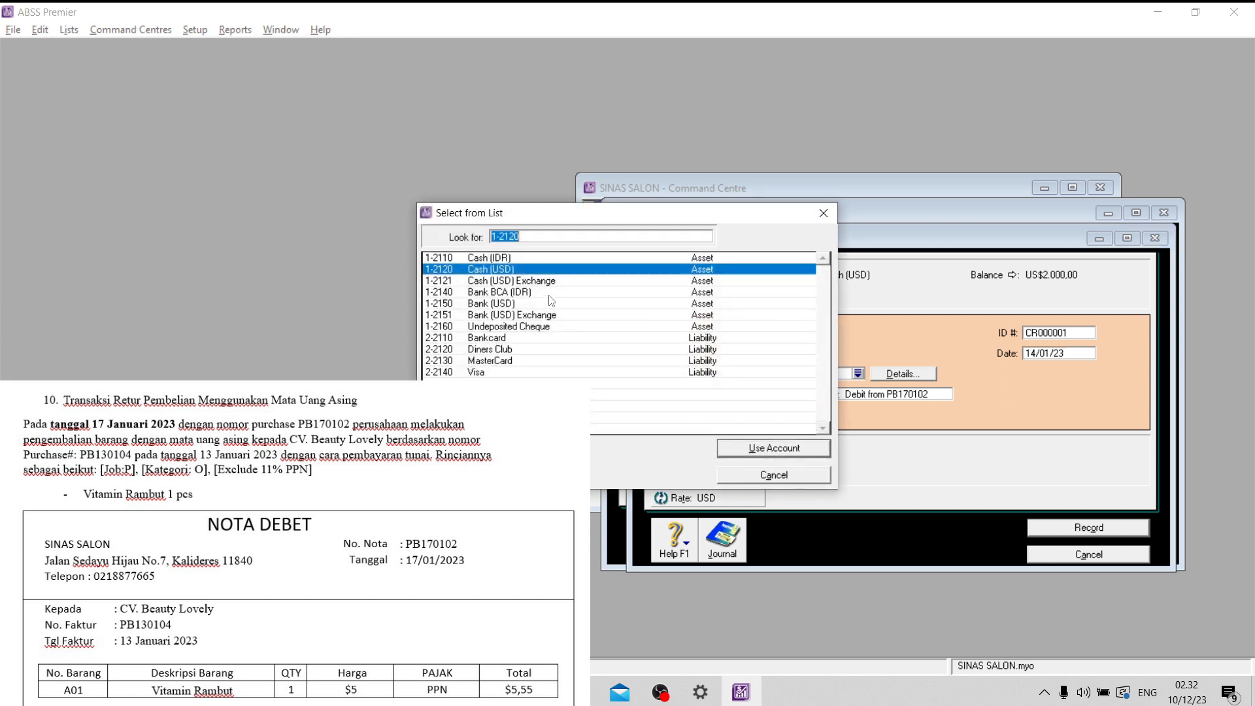
pyautogui.click(527, 306)
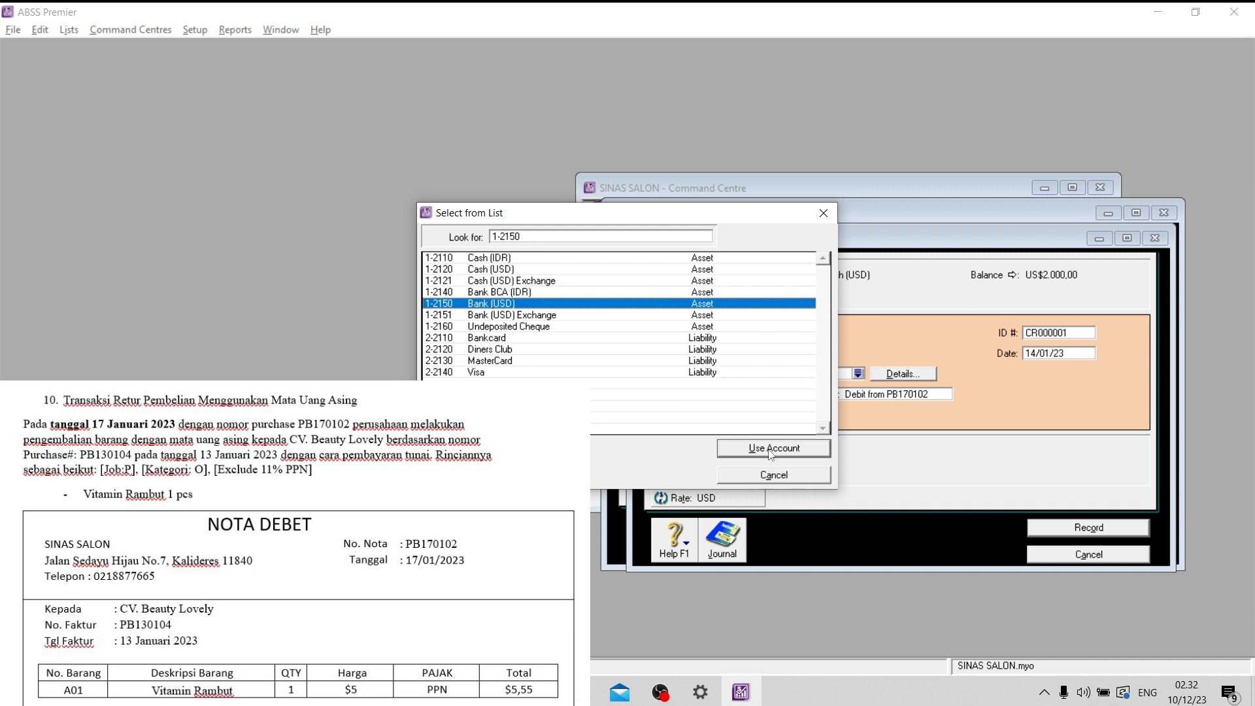
pyautogui.click(771, 450)
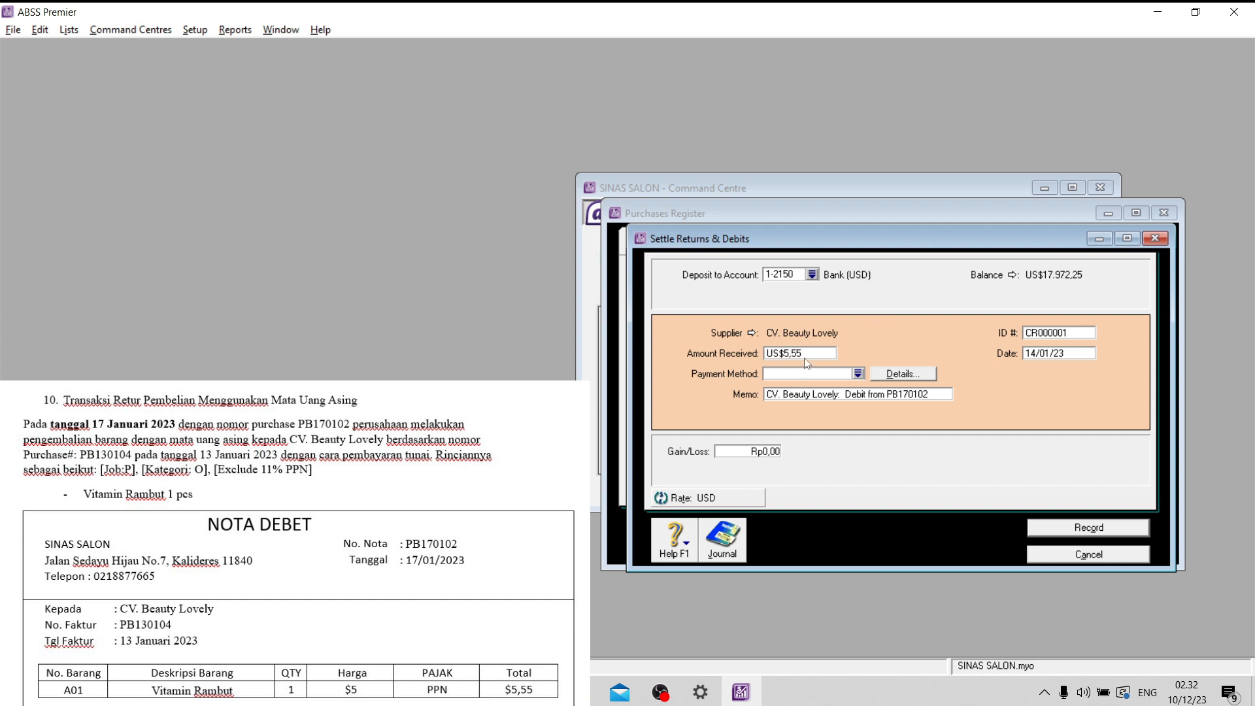
# - Set the refund receipt's ID number to BKM0002
pyautogui.doubleClick(1066, 334)
pyautogui.press('capslock')
pyautogui.press('capslock')
pyautogui.write('B')
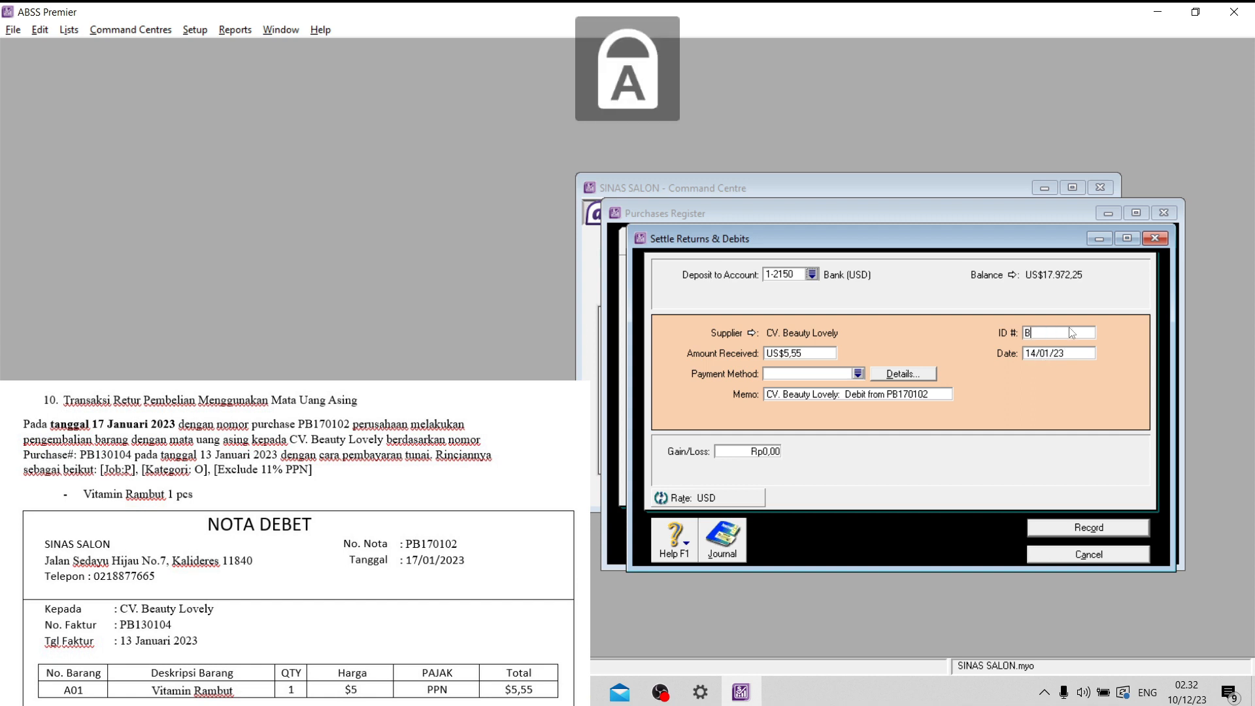
pyautogui.write('KM')
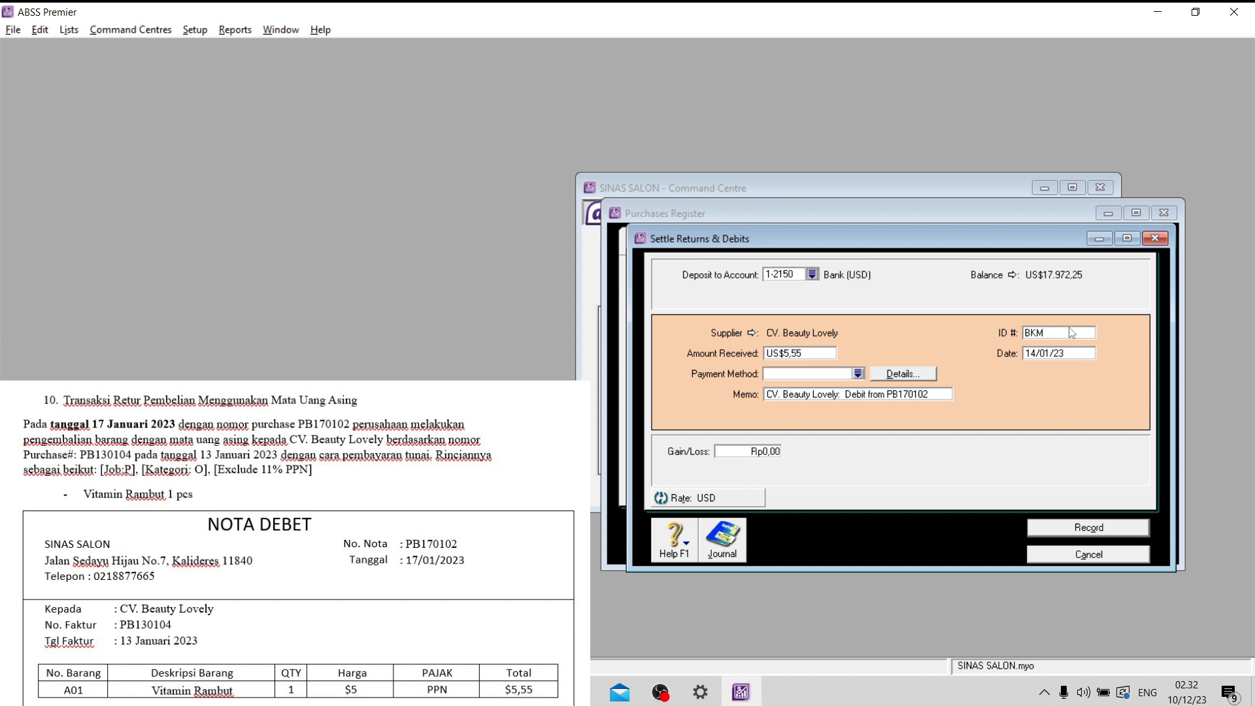
pyautogui.write('0002')
# - Date the refund receipt 17/01/23 and record it, closing the purchases register
pyautogui.click(1077, 353)
pyautogui.click(1032, 353)
pyautogui.write('7')
pyautogui.press('BackSpace')
pyautogui.press('BackSpace')
pyautogui.write('7')
pyautogui.click(1071, 529)
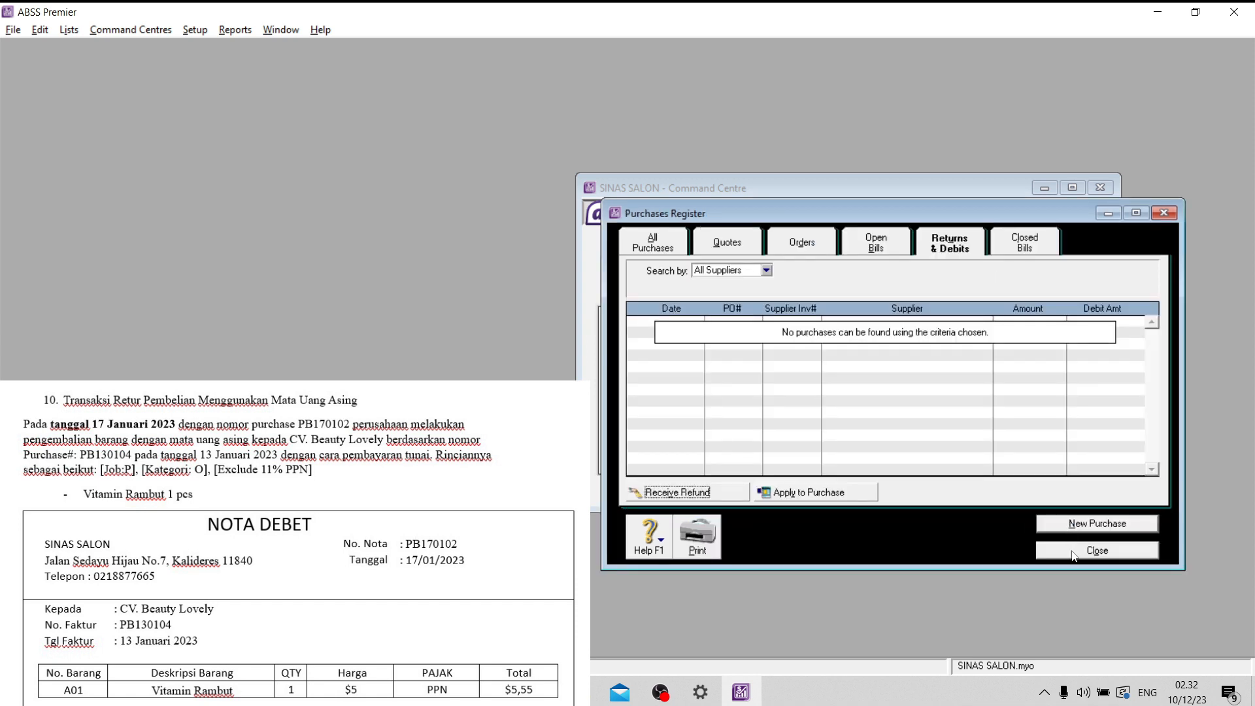
pyautogui.click(1073, 555)
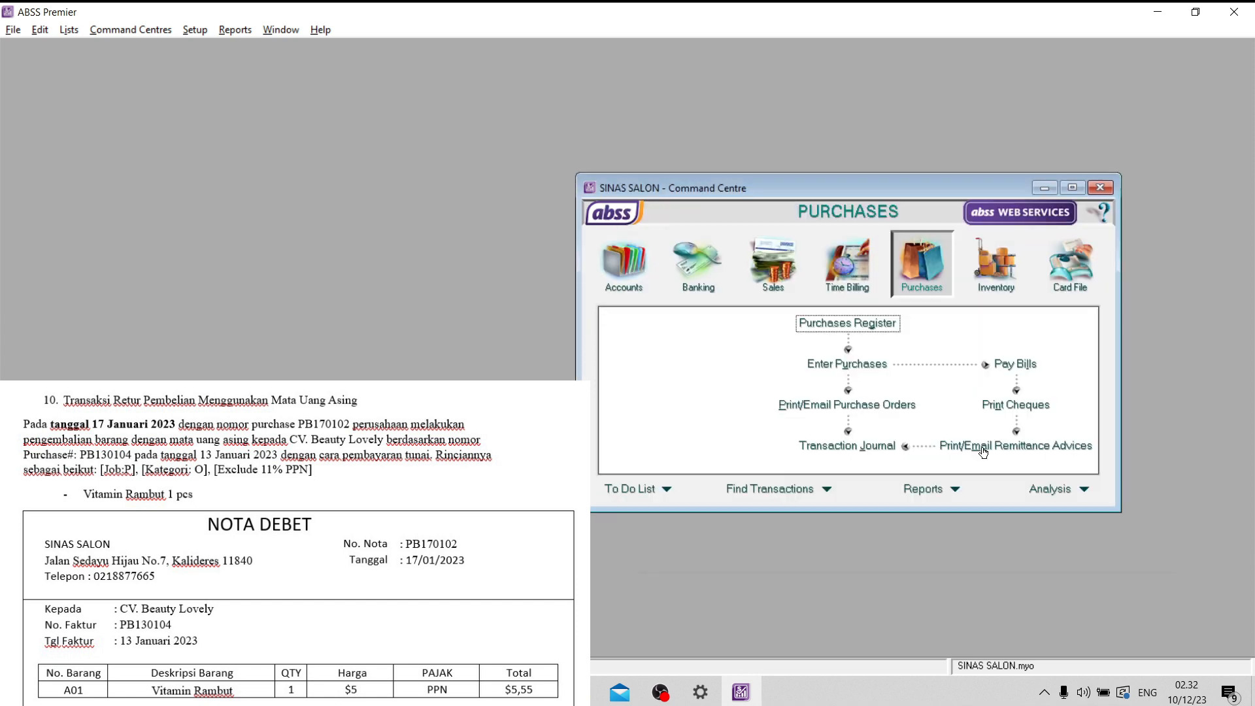
# - Review the journal entries for the refund receipt and purchase return PB170102
pyautogui.click(836, 457)
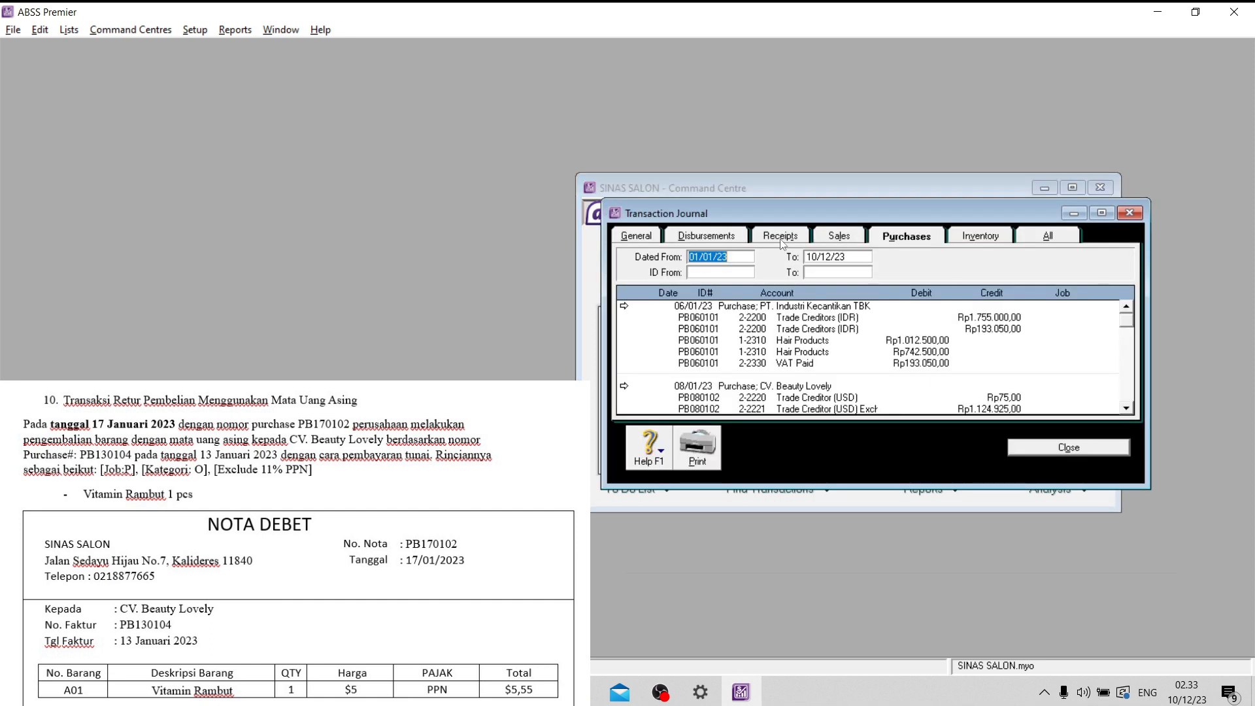
pyautogui.click(797, 239)
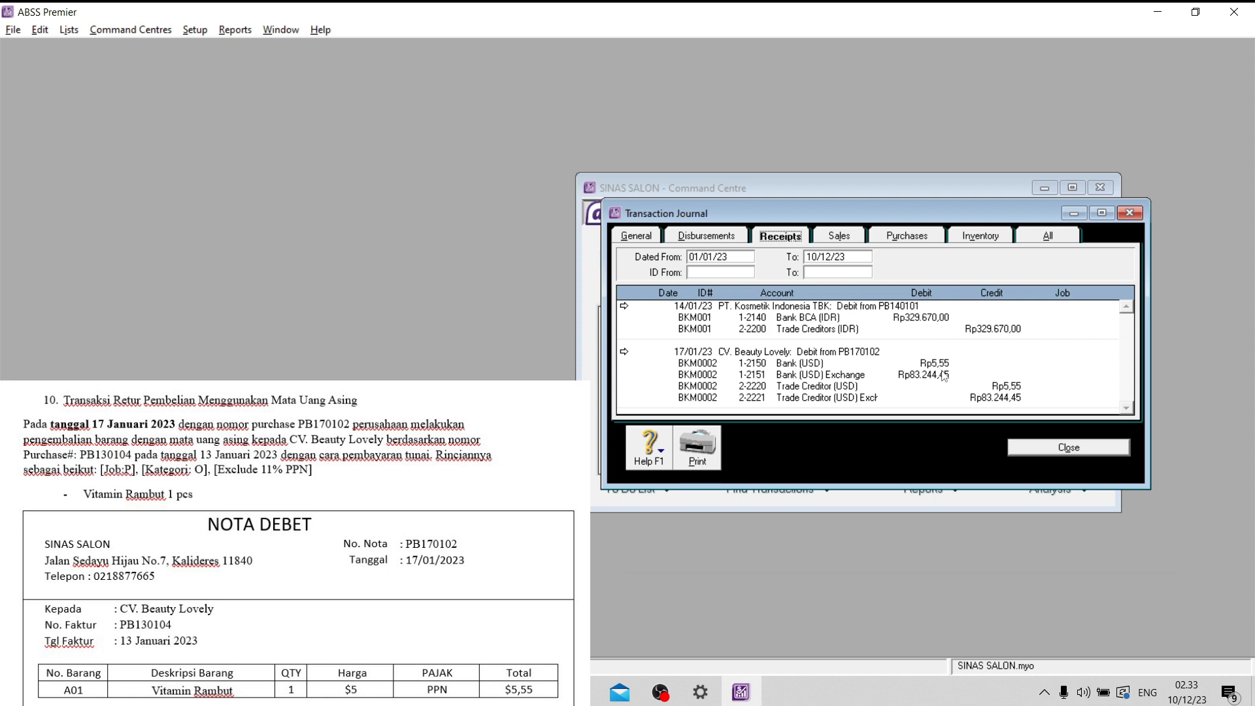
pyautogui.click(913, 239)
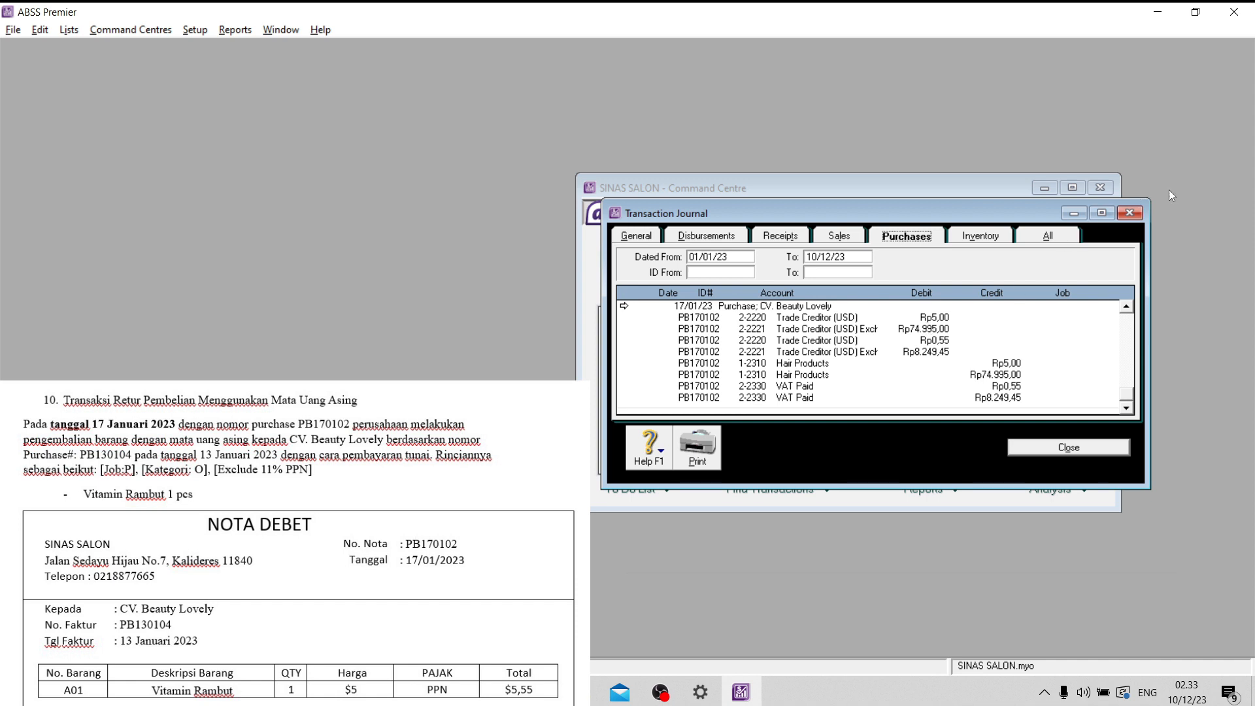
pyautogui.click(1129, 212)
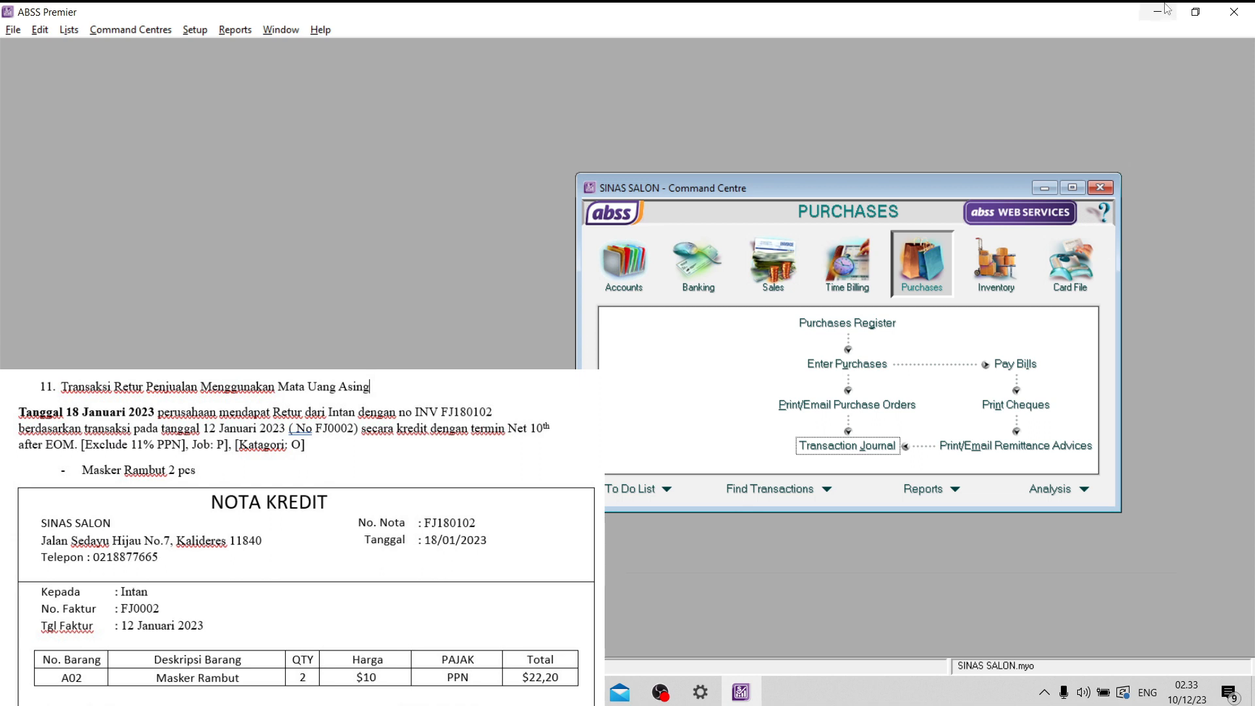
# - Start a new item sale for the customer named on credit note FJ180102
pyautogui.click(794, 277)
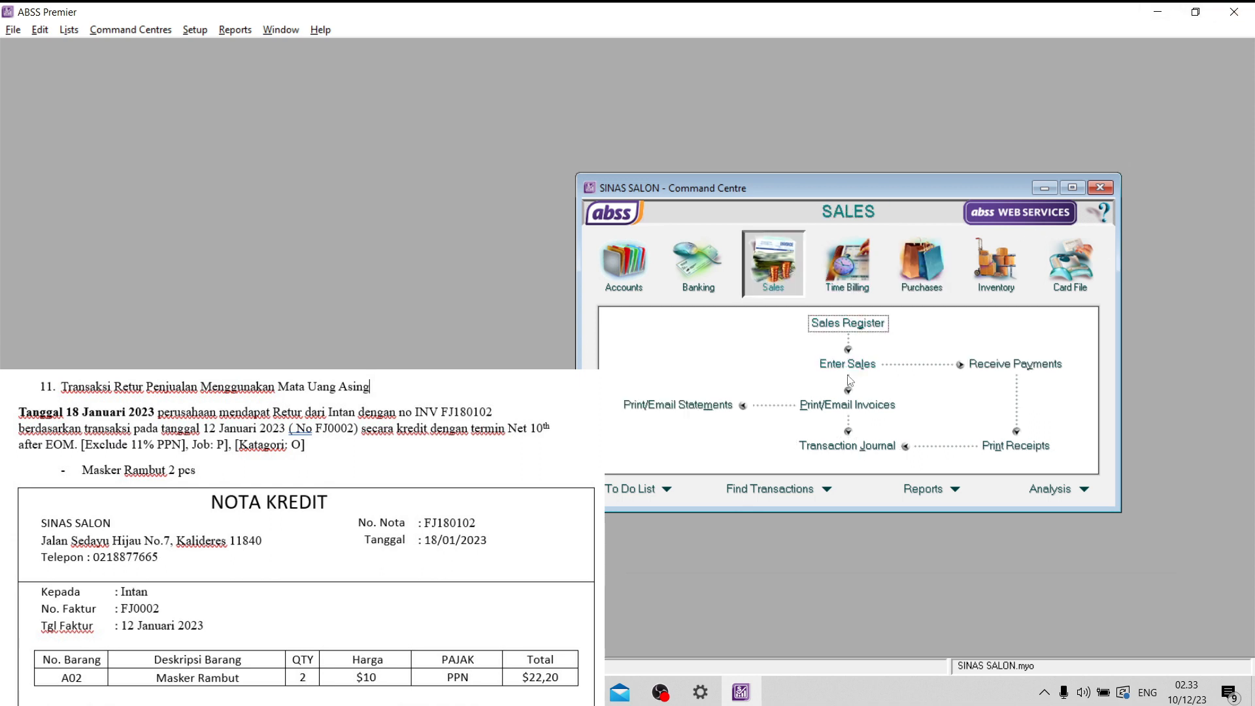
pyautogui.click(848, 364)
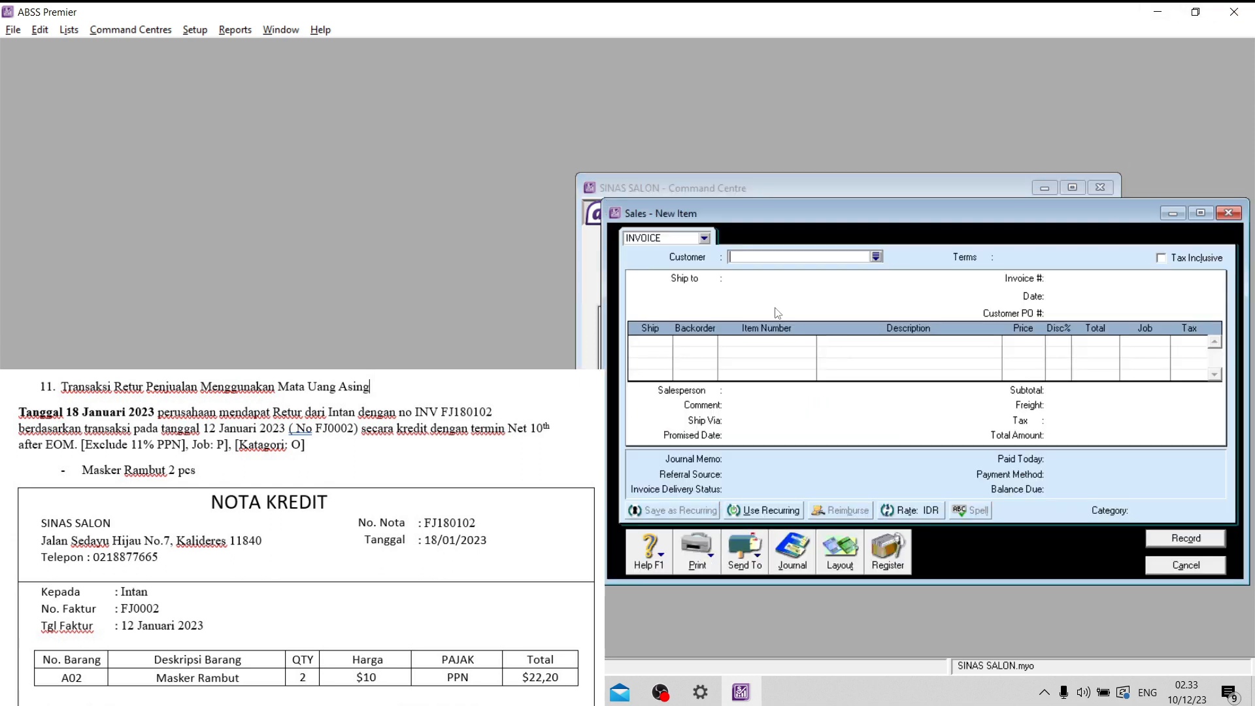
pyautogui.click(876, 257)
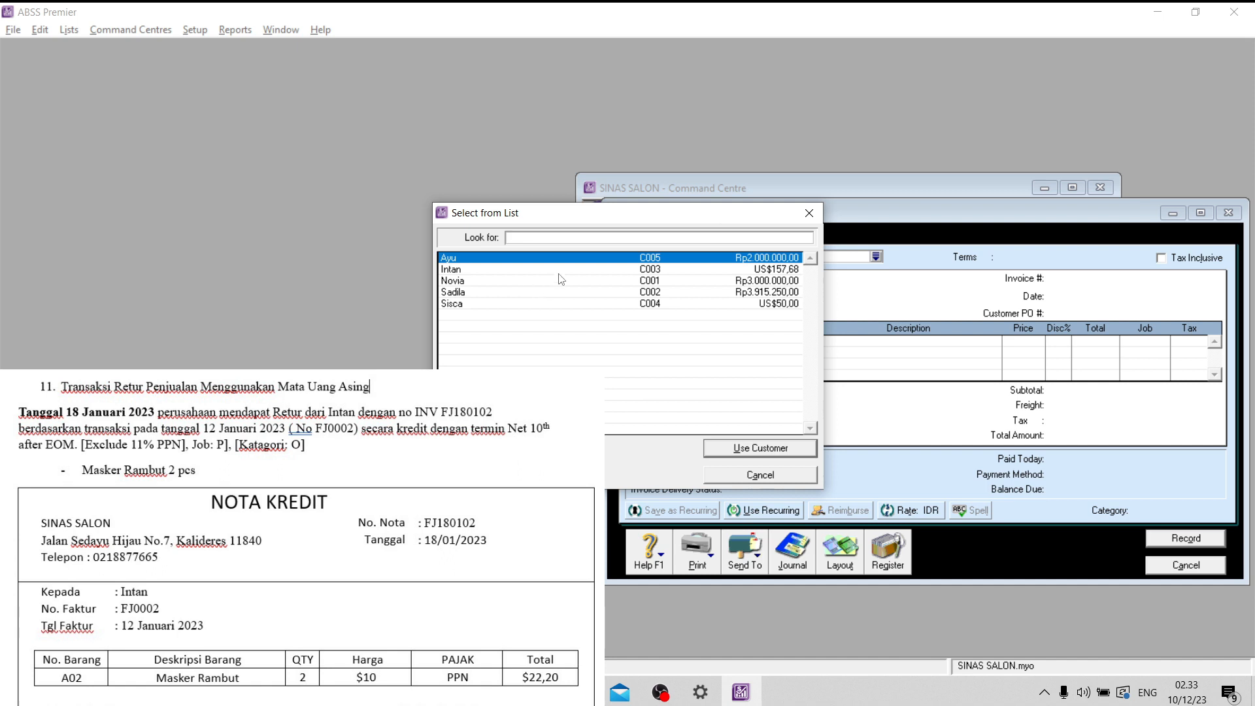
pyautogui.write('Intan')
pyautogui.click(740, 448)
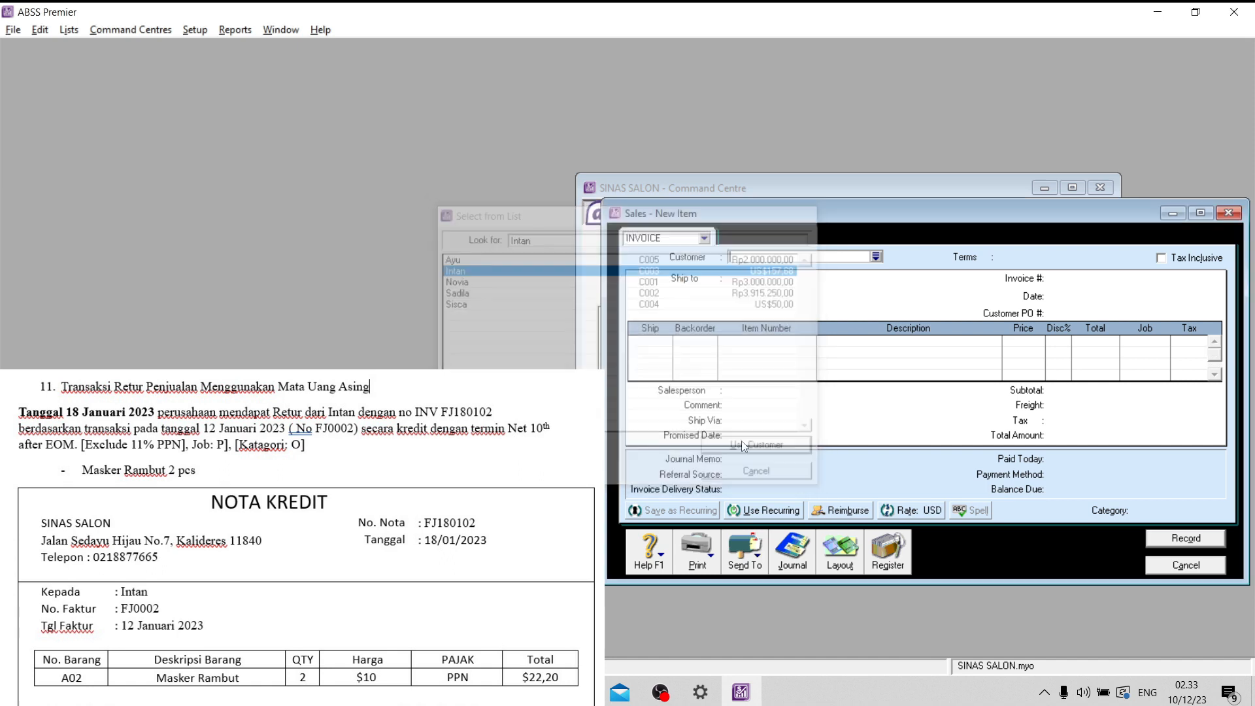
# - Set the sale's credit terms to Day of Month after EOM, balance due on the 10th, with 0% early-payment discount
pyautogui.click(987, 258)
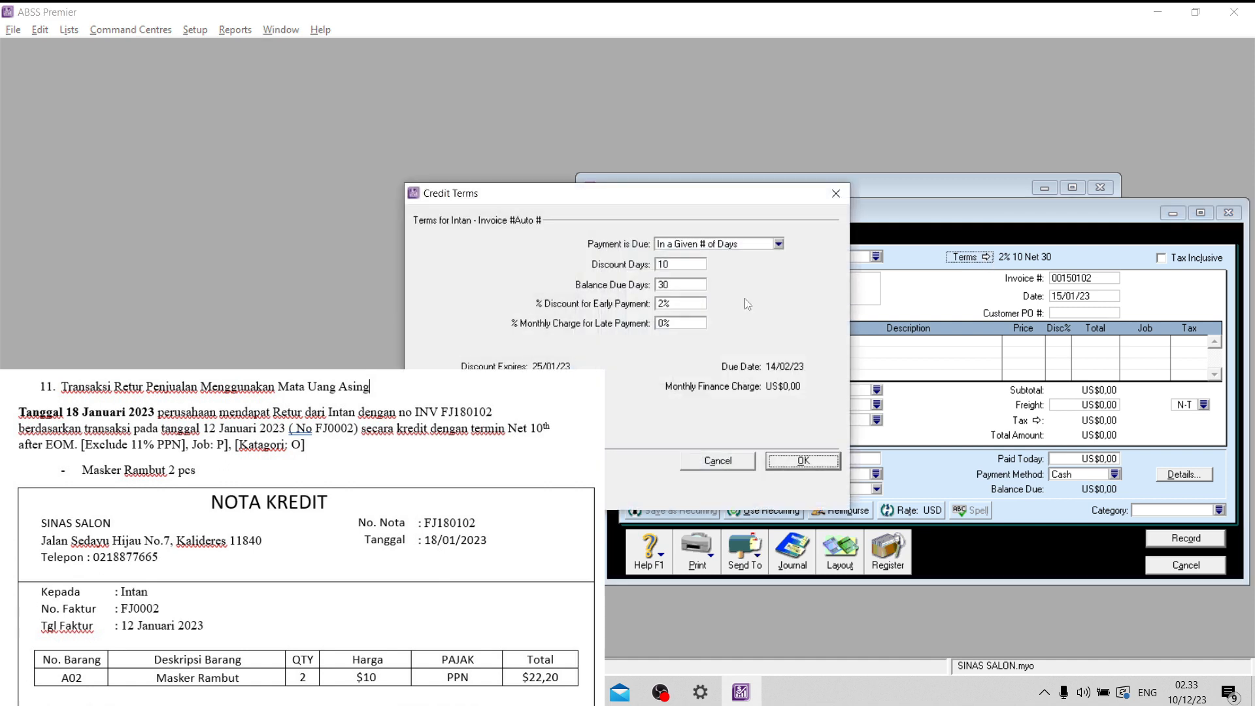
pyautogui.click(699, 244)
pyautogui.click(694, 311)
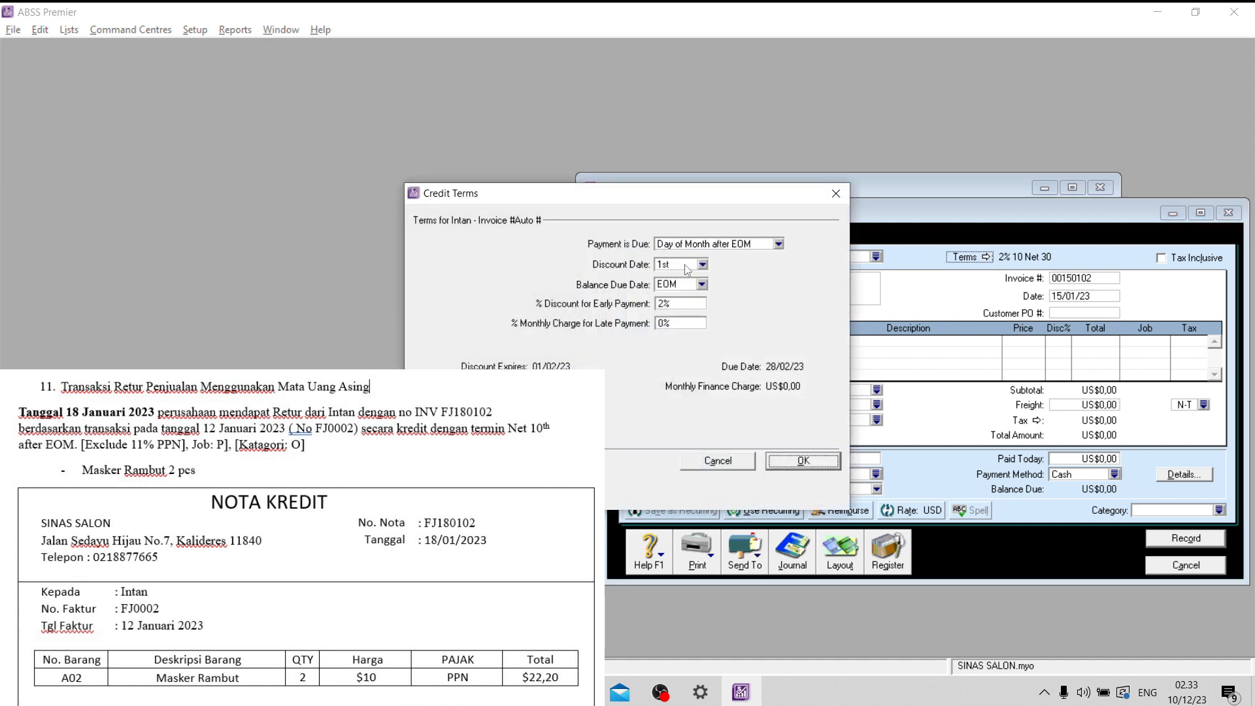
pyautogui.click(702, 284)
pyautogui.click(686, 396)
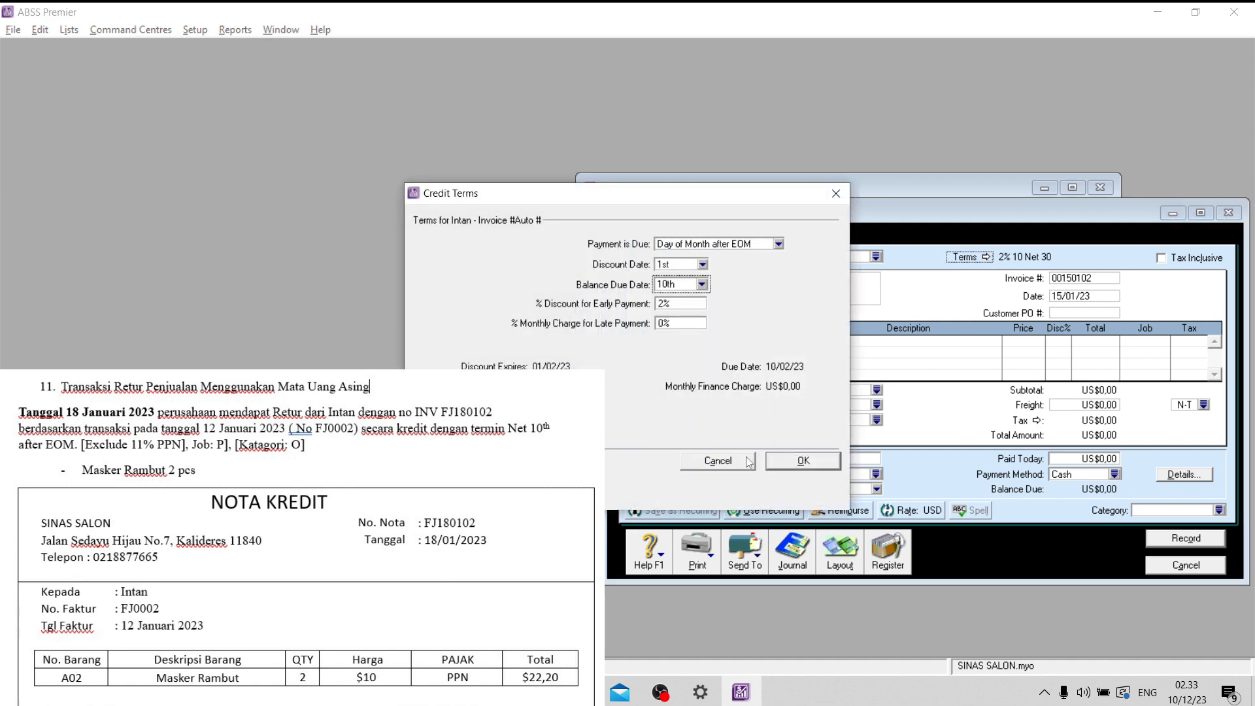
pyautogui.click(696, 302)
pyautogui.write('0')
pyautogui.press('Tab')
pyautogui.click(839, 462)
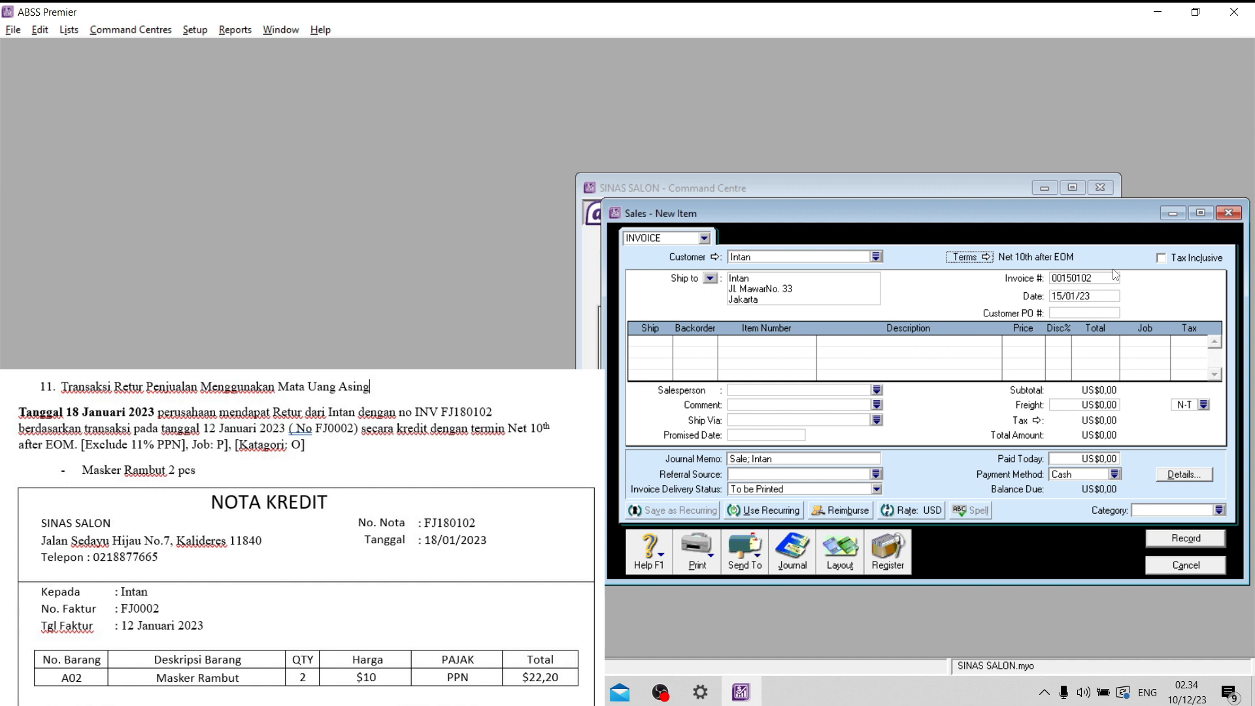
# - Number the sales return invoice FJ180102 and date it 18/01/23
pyautogui.click(1081, 281)
pyautogui.press('capslock')
pyautogui.press('capslock')
pyautogui.write('FJ180102')
pyautogui.click(1059, 296)
pyautogui.write('18/01/23')
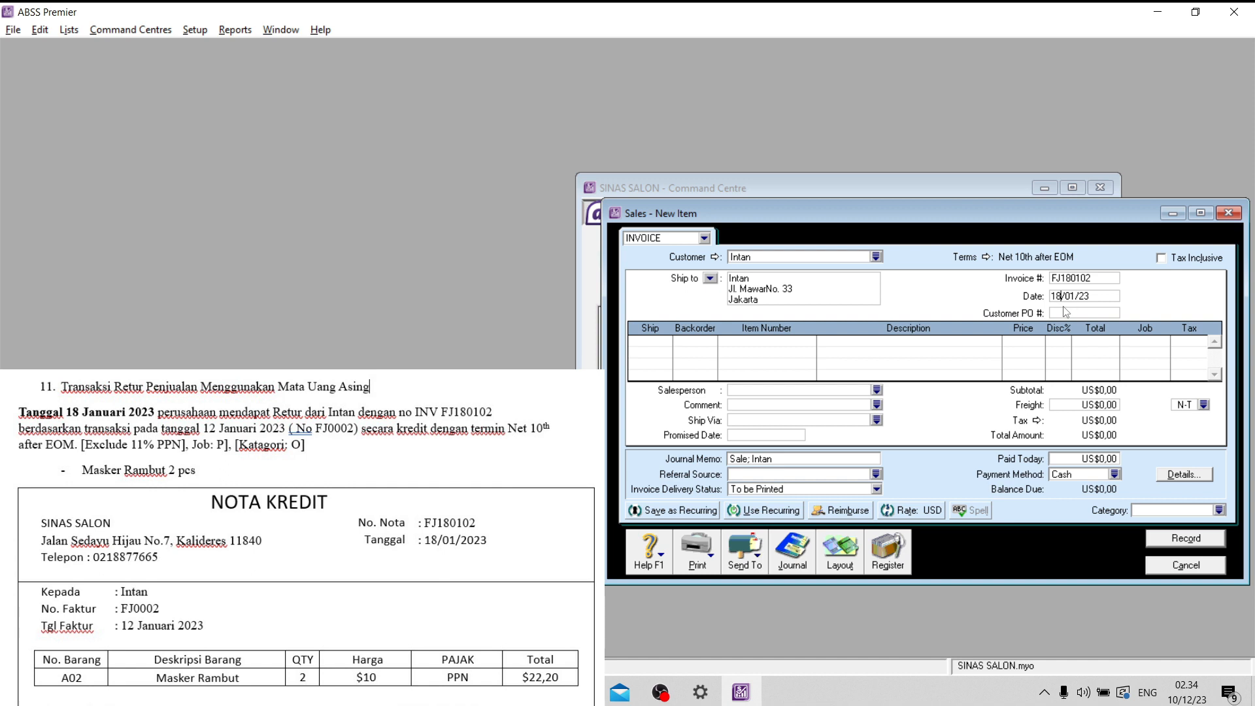
pyautogui.click(1067, 313)
# - Enter a return line for item A02 Masker Rambut with a ship quantity of -2
pyautogui.click(663, 341)
pyautogui.press('capslock')
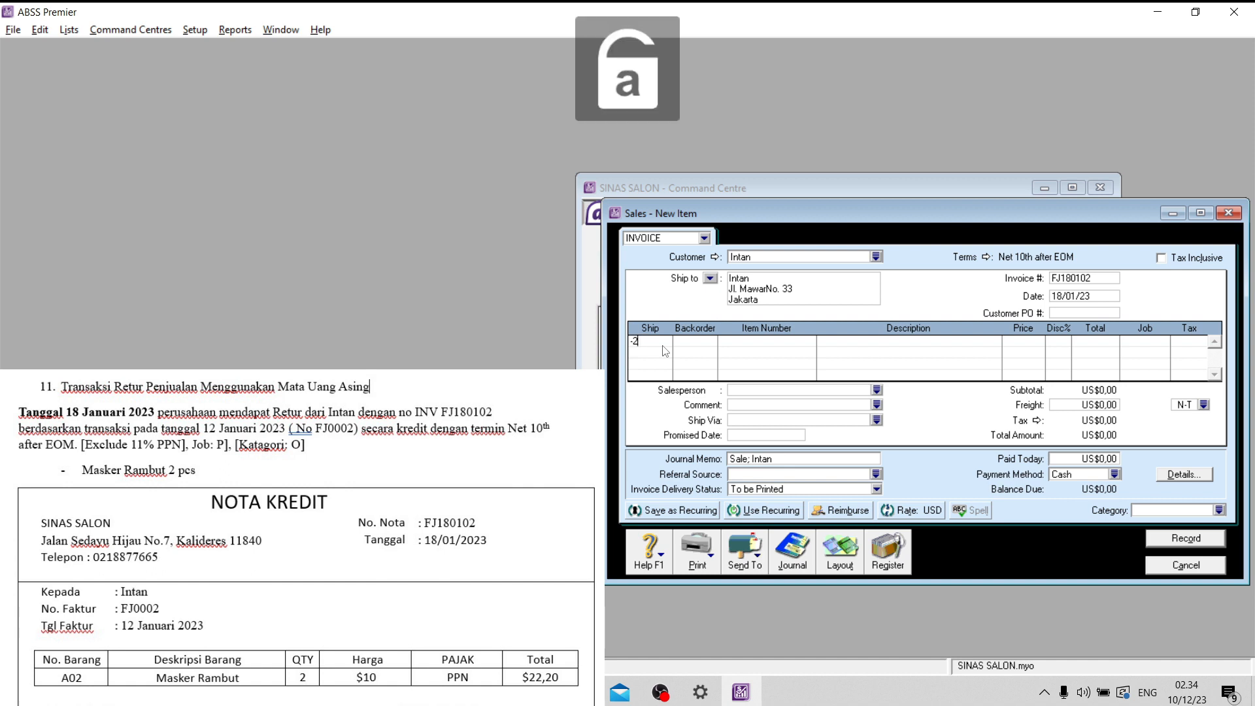
pyautogui.write('-2')
pyautogui.press('Tab')
pyautogui.write('A02')
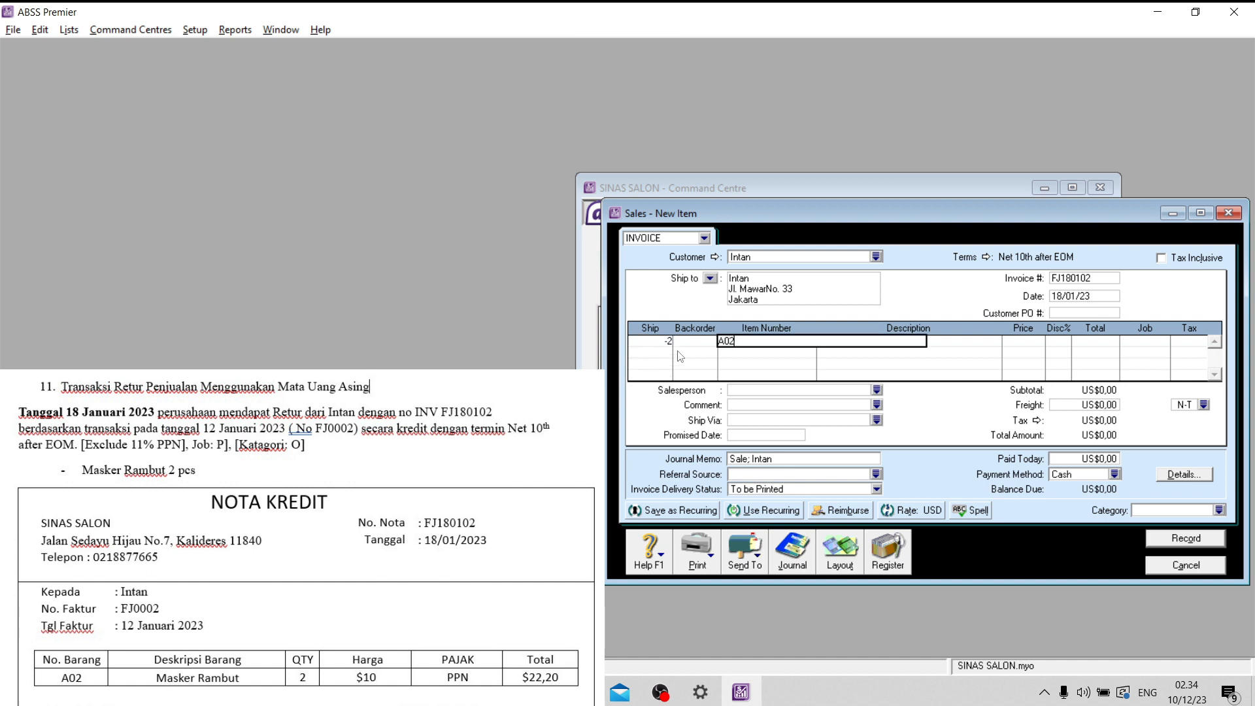
pyautogui.press('Tab')
# - Assign job P to the Masker Rambut return line
pyautogui.press('Tab')
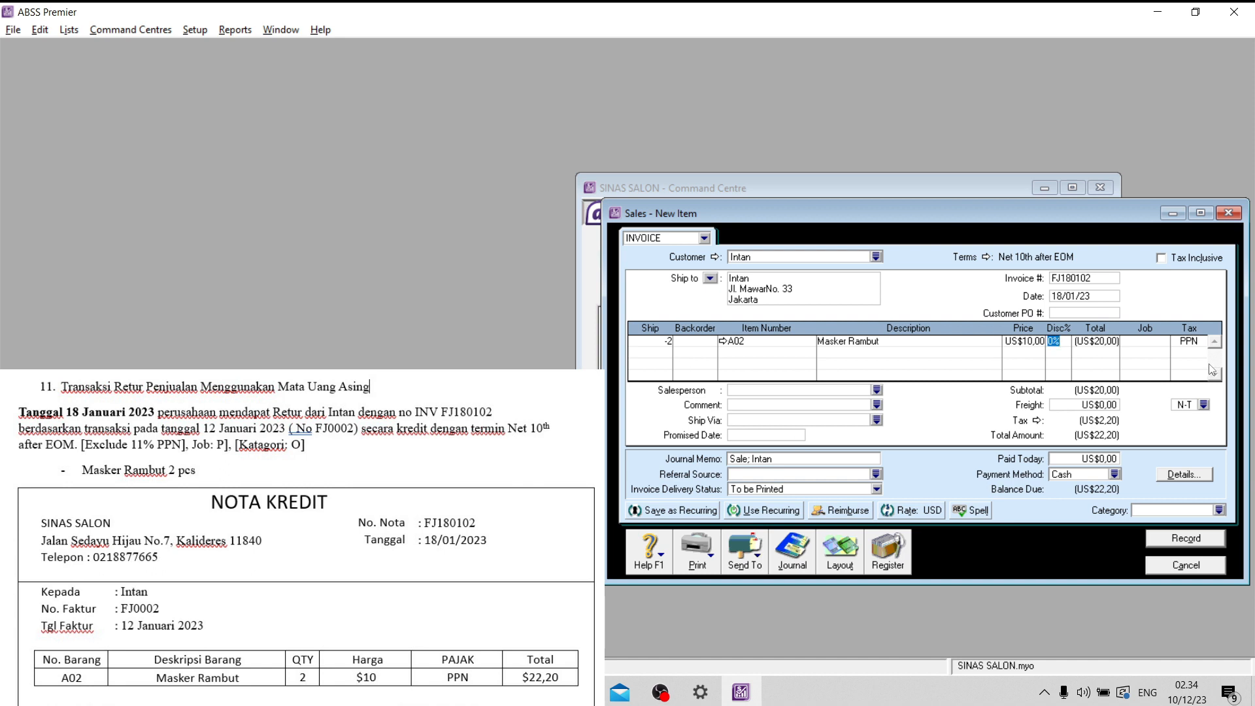
pyautogui.press('Tab')
pyautogui.press('Tab')
pyautogui.click(1164, 342)
pyautogui.click(622, 270)
pyautogui.click(723, 451)
# - Assign category O (Overseas) to the sales return and record it, closing the sales form
pyautogui.click(1219, 510)
pyautogui.write('O')
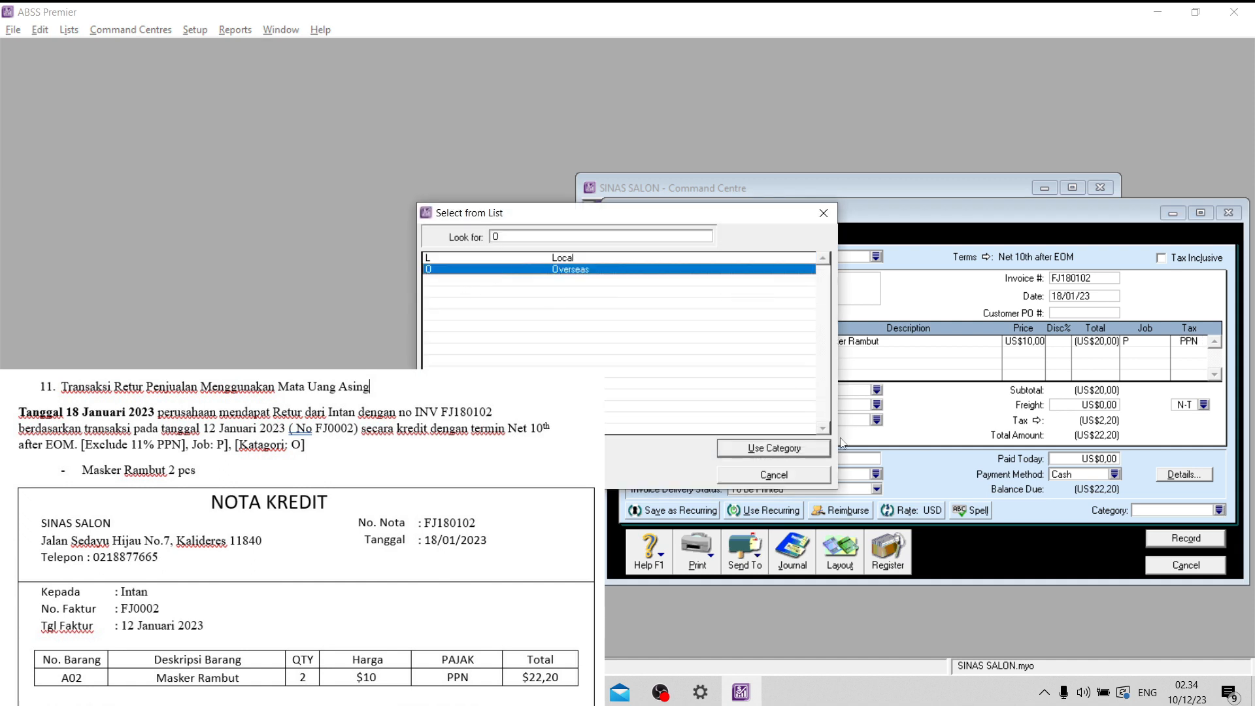
pyautogui.click(774, 450)
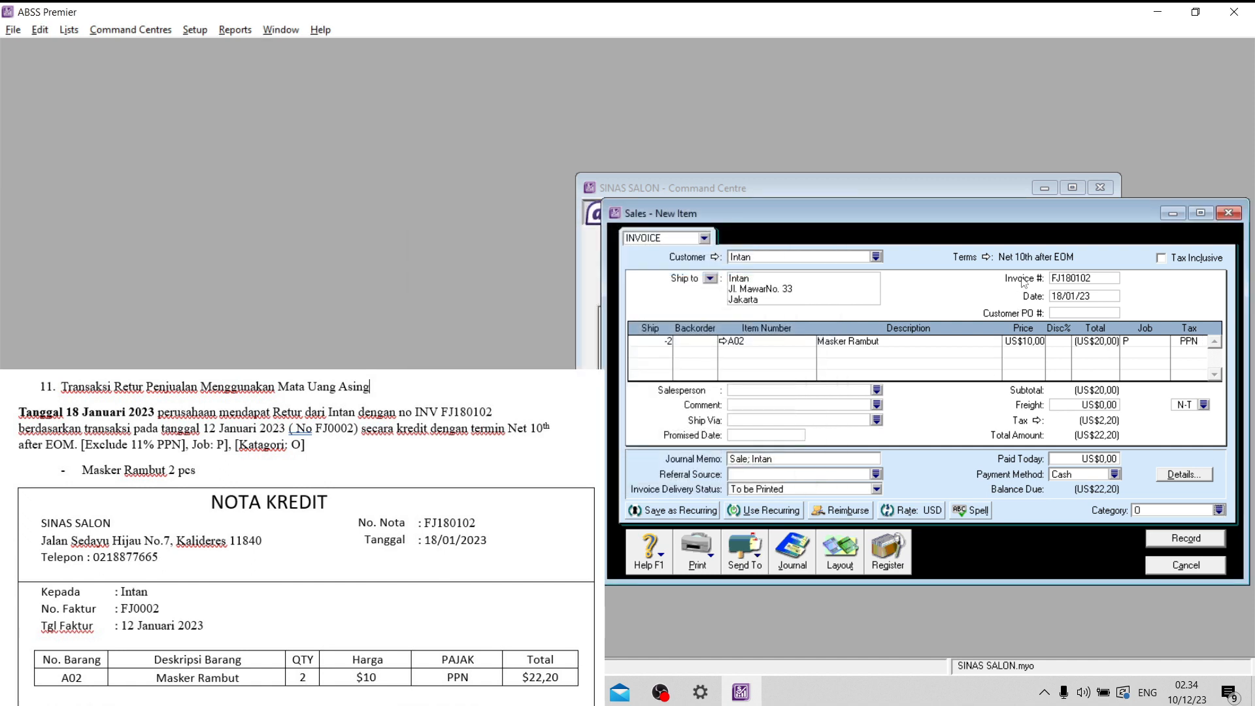
pyautogui.click(1168, 542)
pyautogui.click(1168, 573)
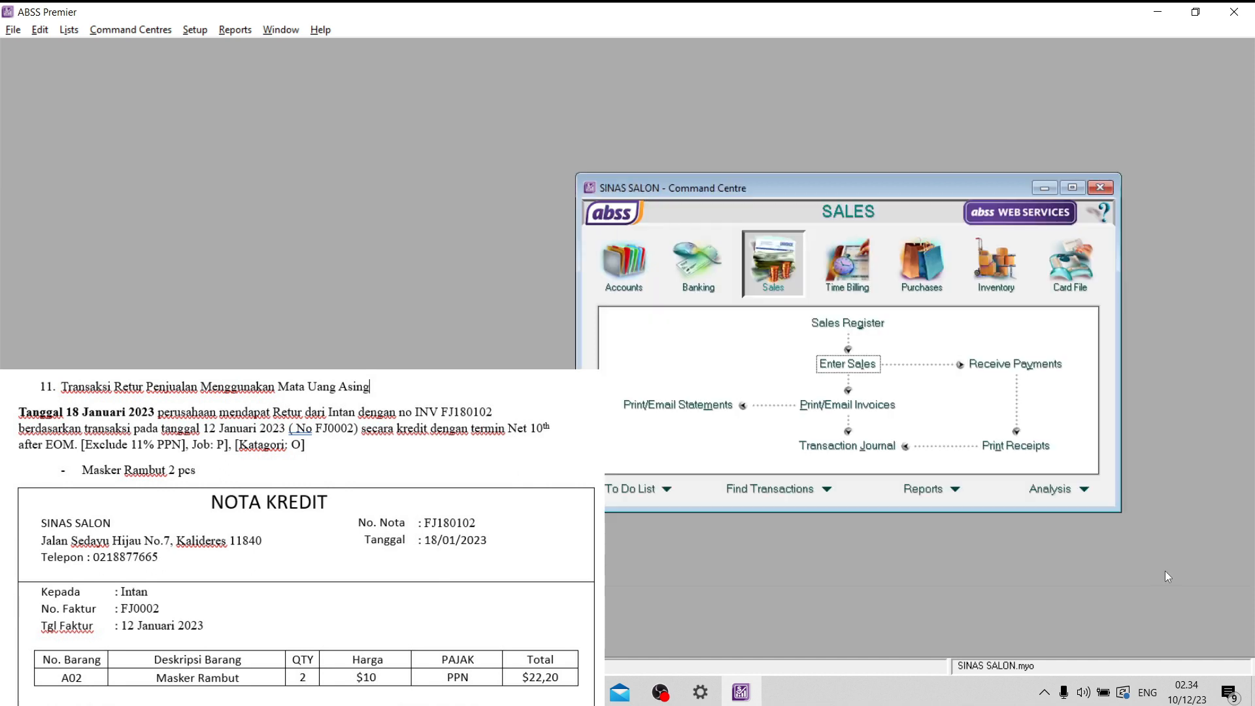
# - Open the FJ180102 sales return for settlement and apply US$22,20 to the customer's open sale dated 12/01/23
pyautogui.click(855, 325)
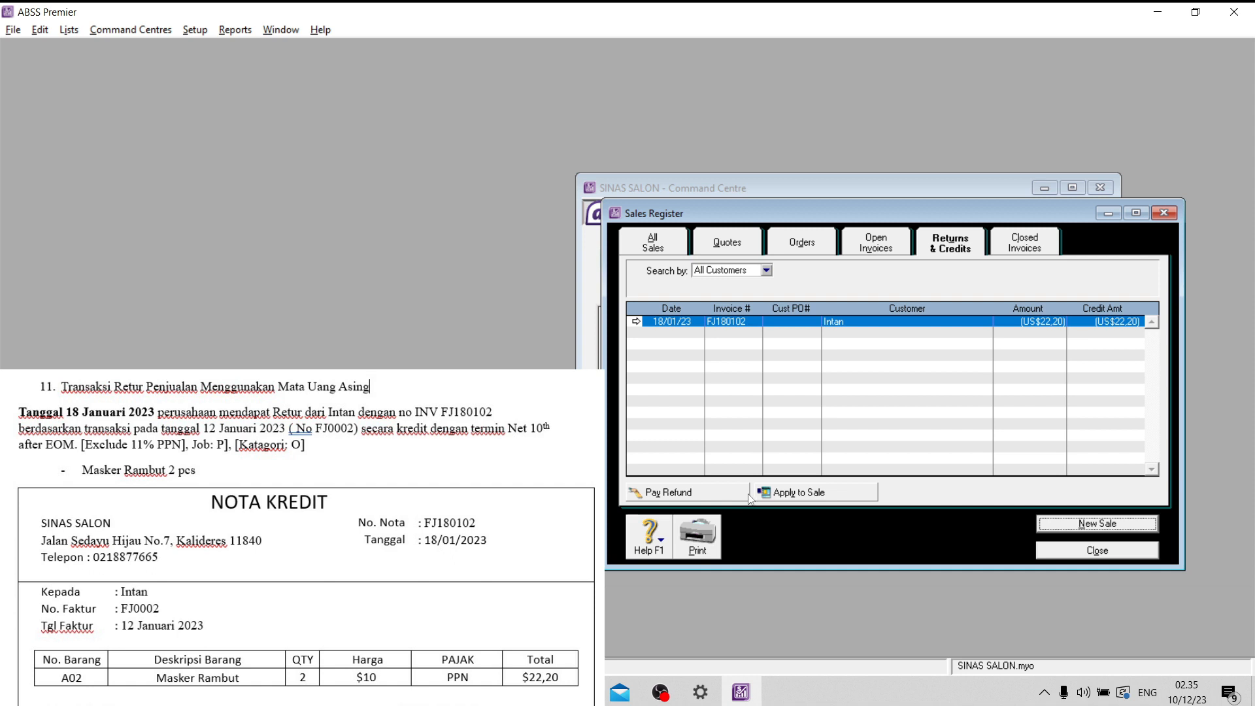
pyautogui.click(805, 494)
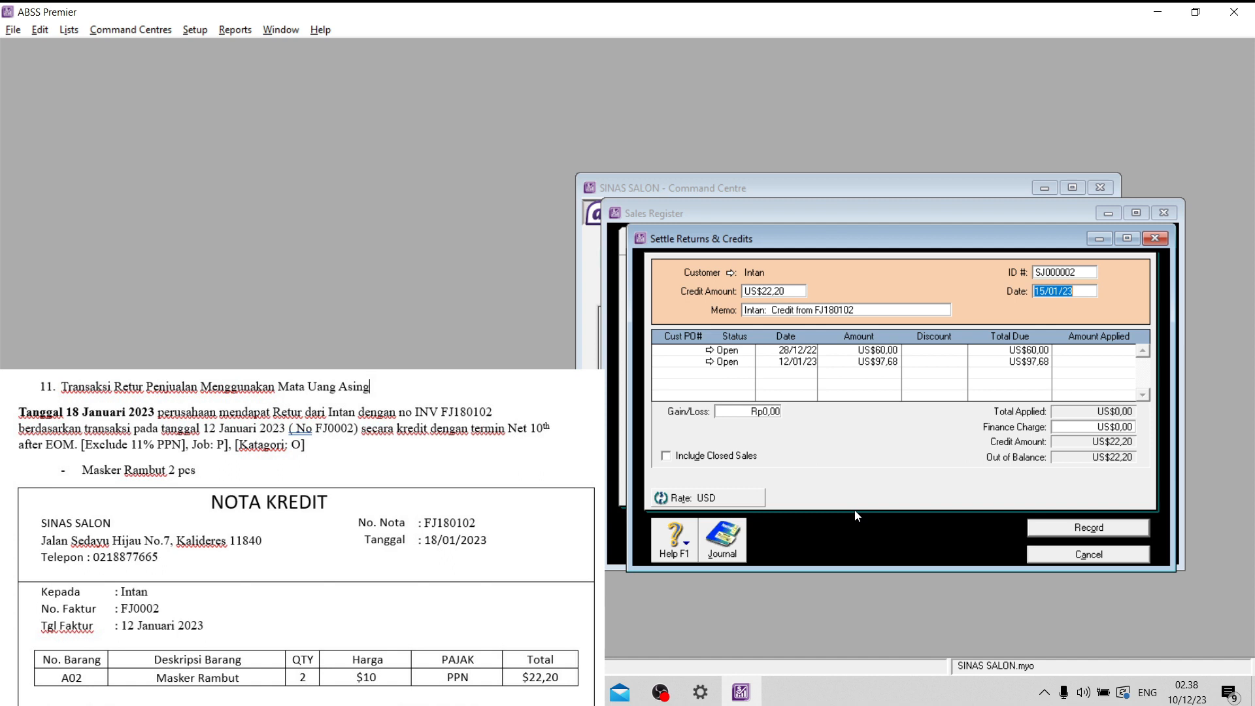
pyautogui.click(1087, 527)
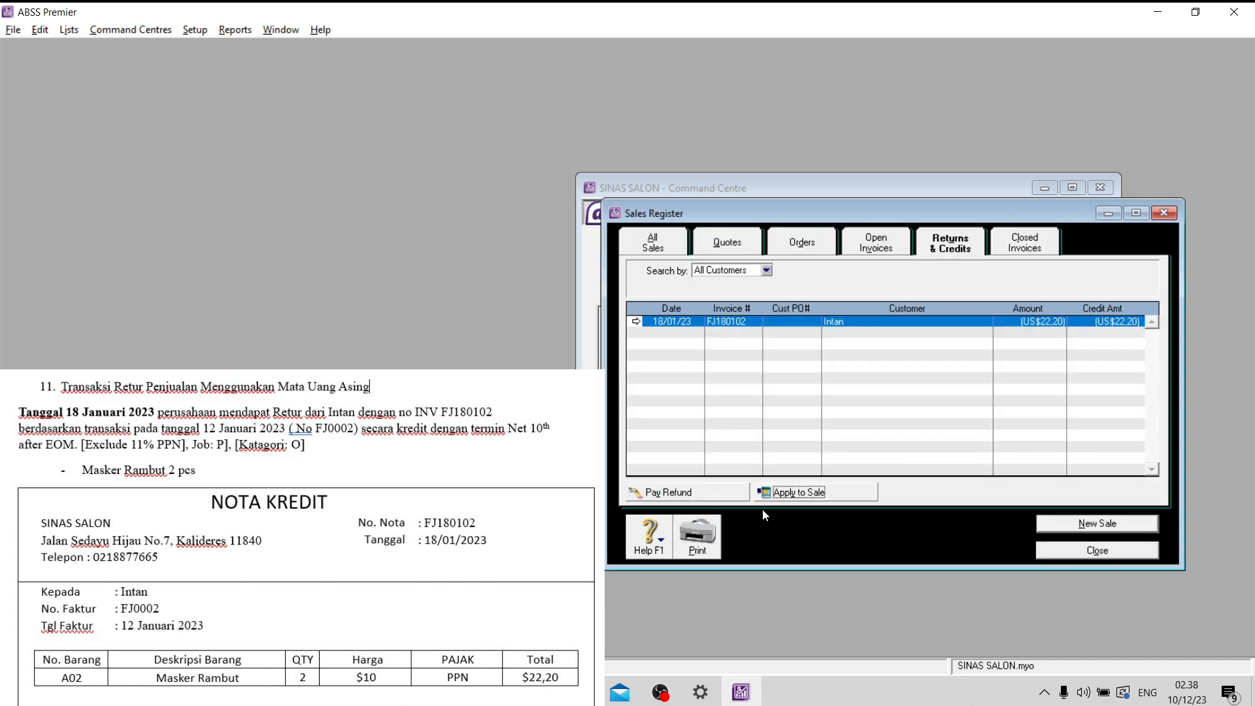
pyautogui.click(842, 499)
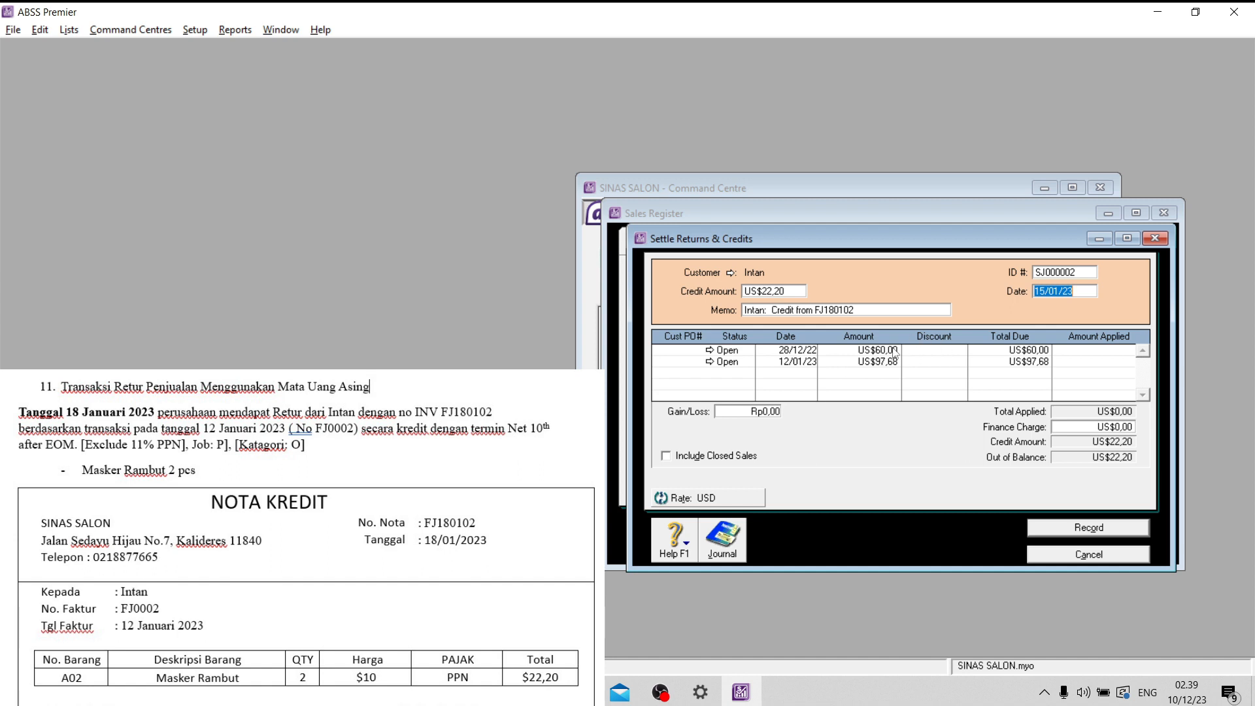
pyautogui.click(1089, 361)
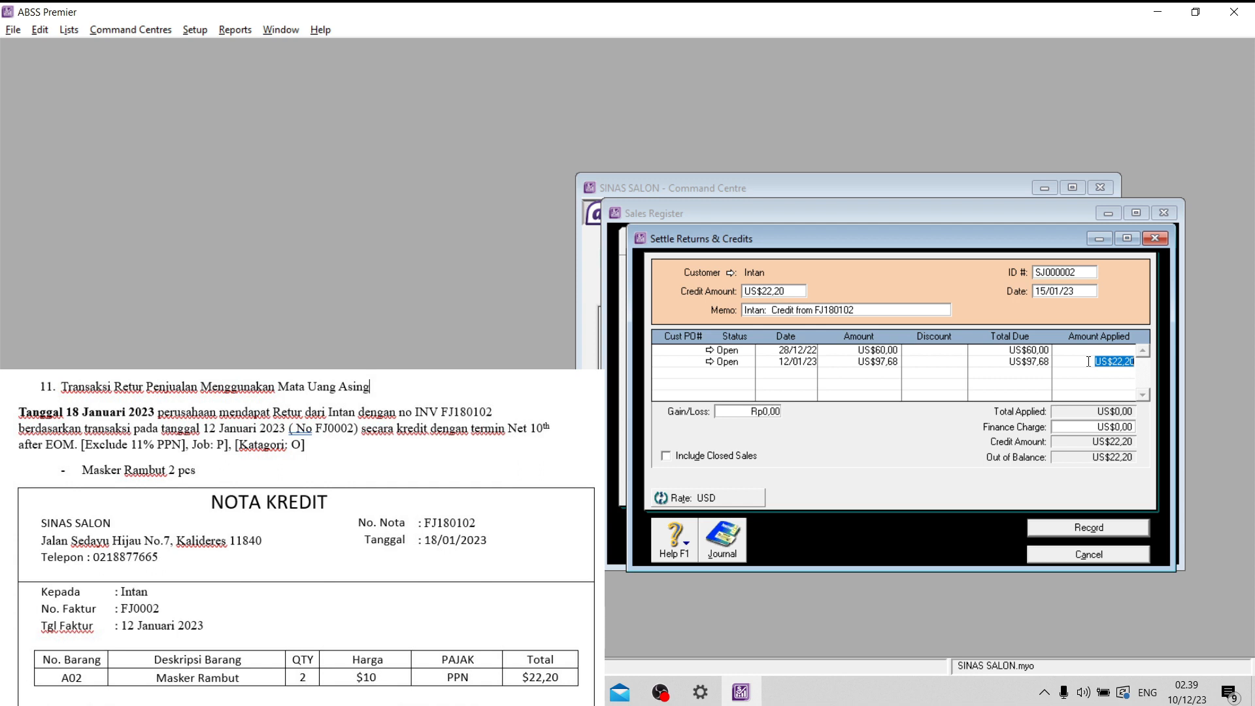
# - Date the credit settlement 18/01/23 and record it
pyautogui.click(1046, 292)
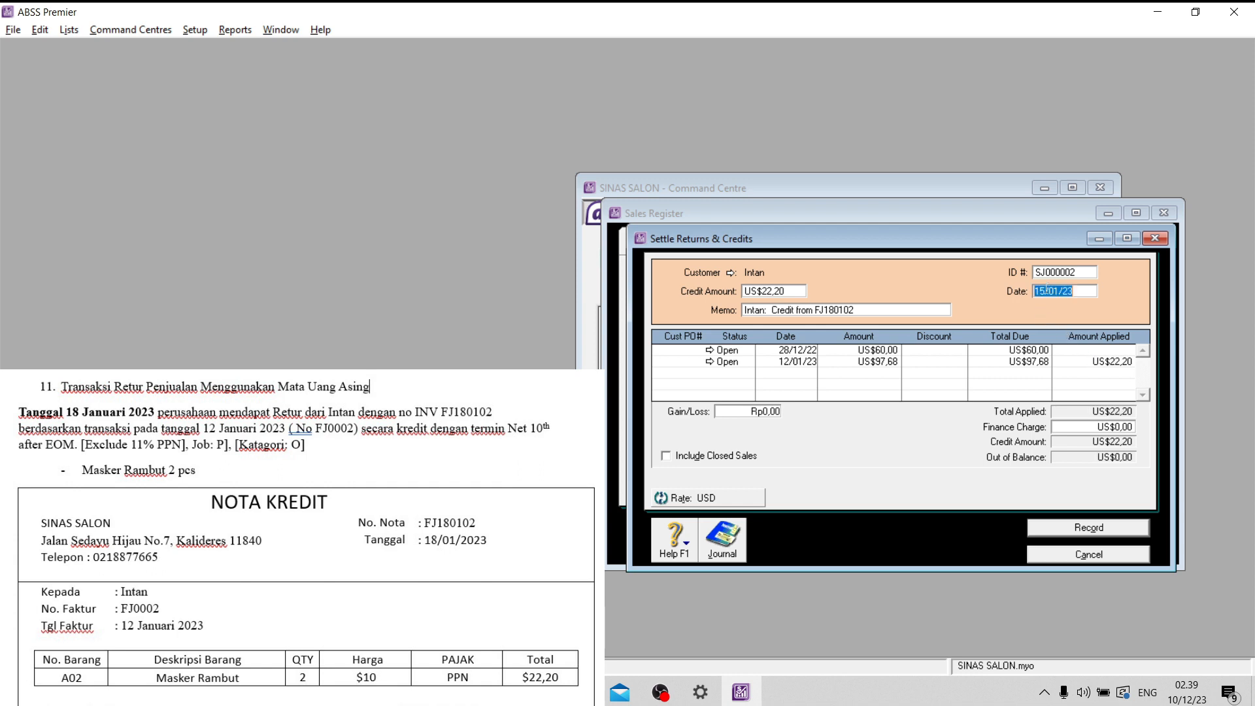
pyautogui.moveTo(1045, 291); pyautogui.dragTo(1041, 292)
pyautogui.write('8')
pyautogui.click(1087, 533)
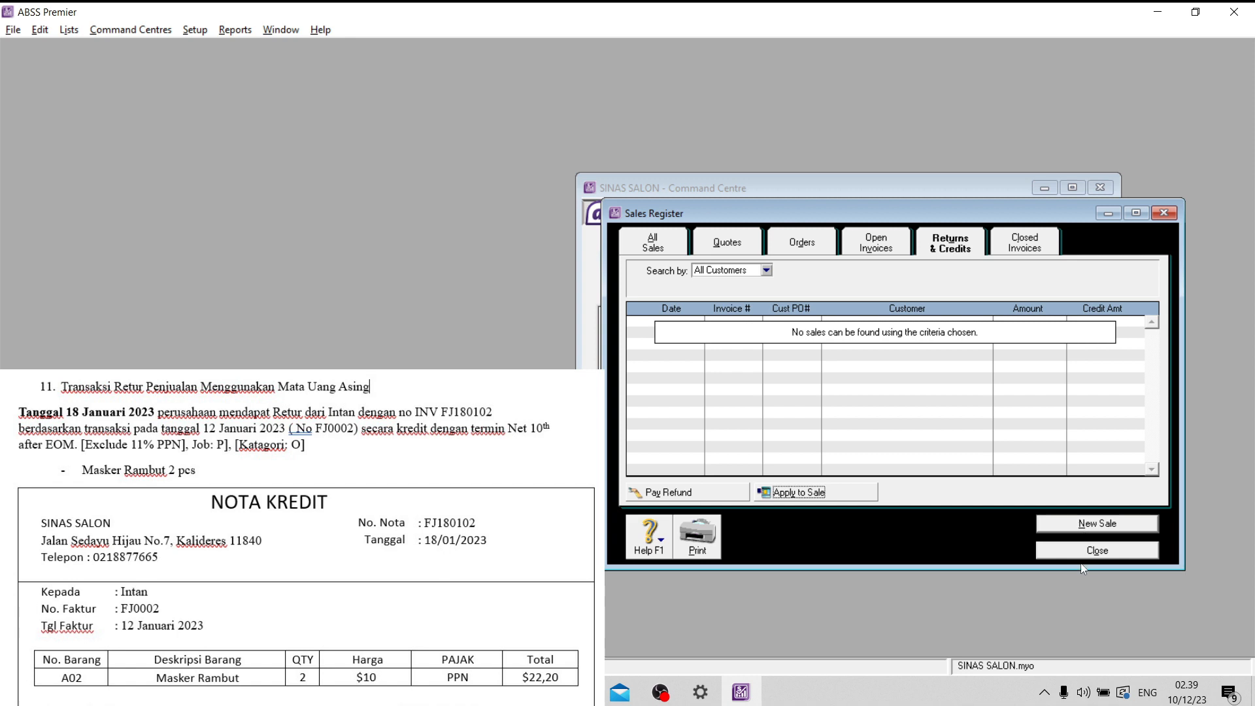
# - Close the sales register and review the FJ180102 return and its settlement in the sales transaction journal
pyautogui.click(1085, 550)
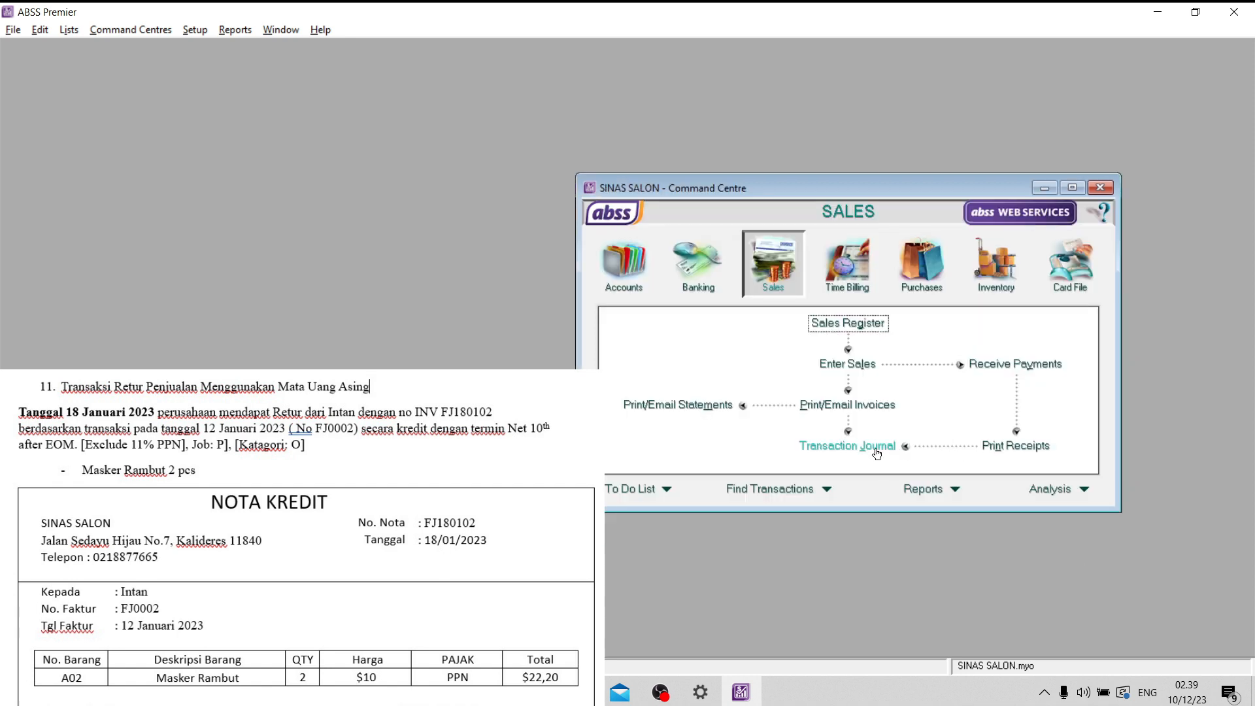
pyautogui.click(881, 447)
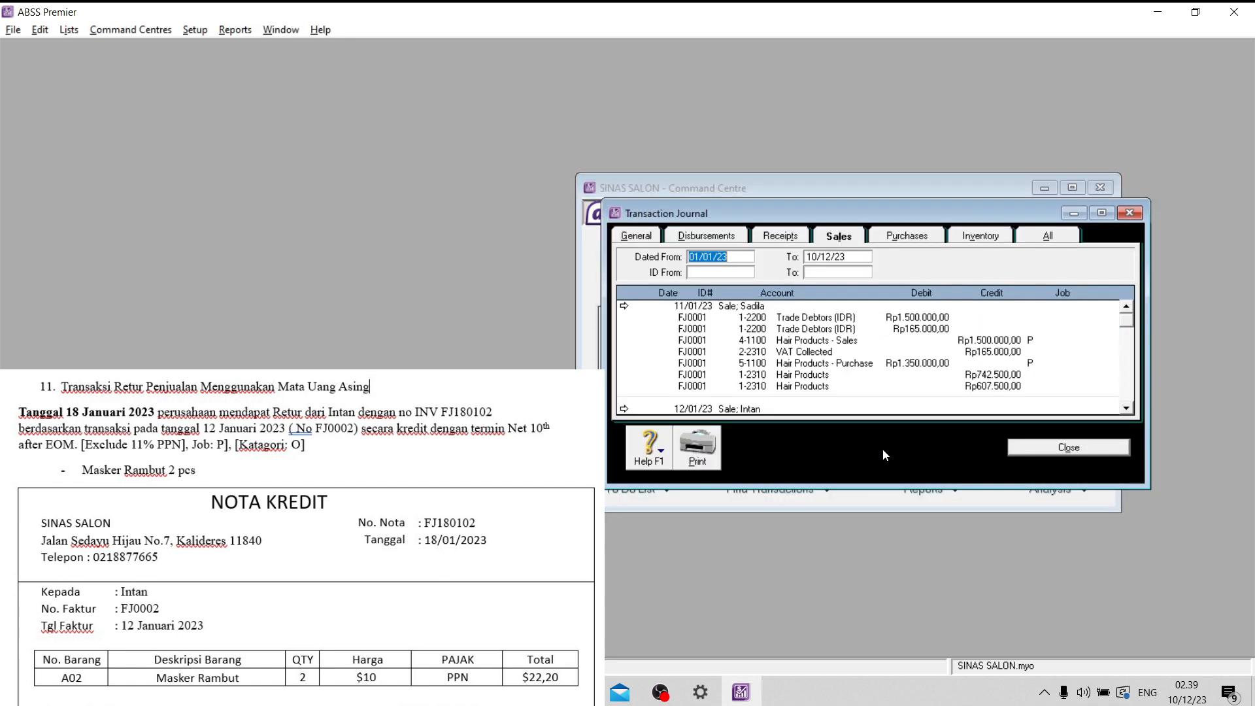
pyautogui.scroll(-5, 837, 353)
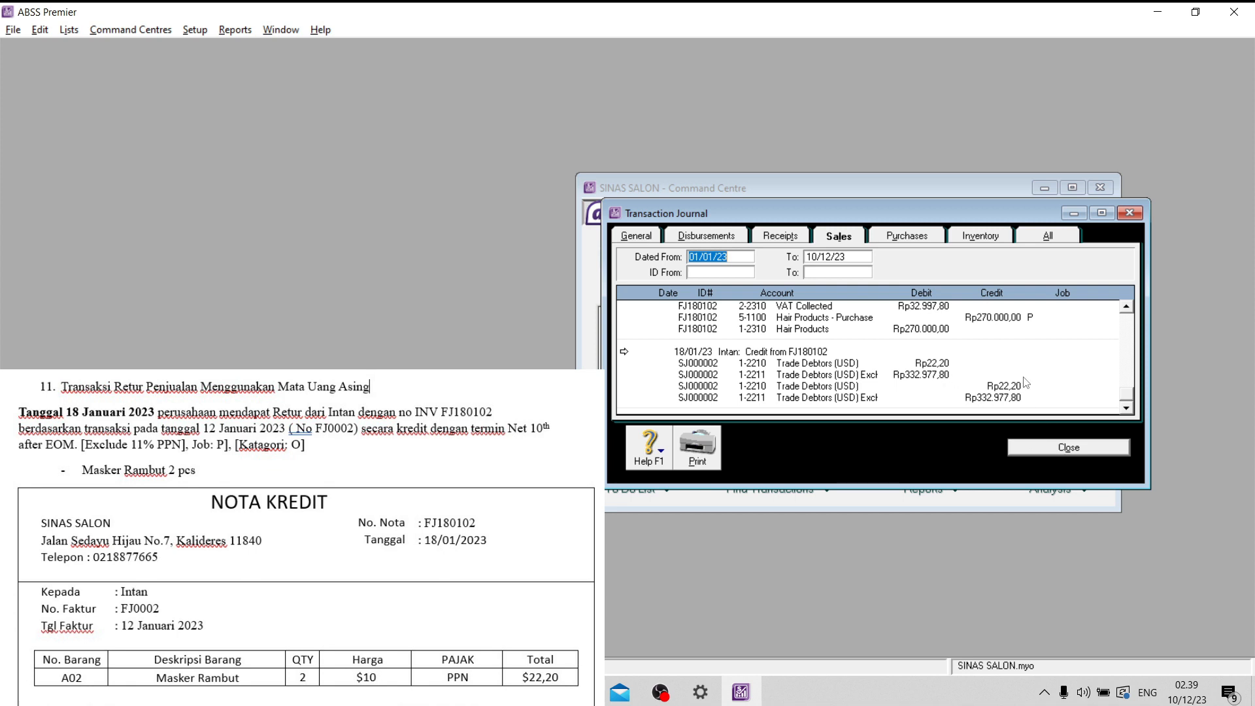
pyautogui.click(1058, 451)
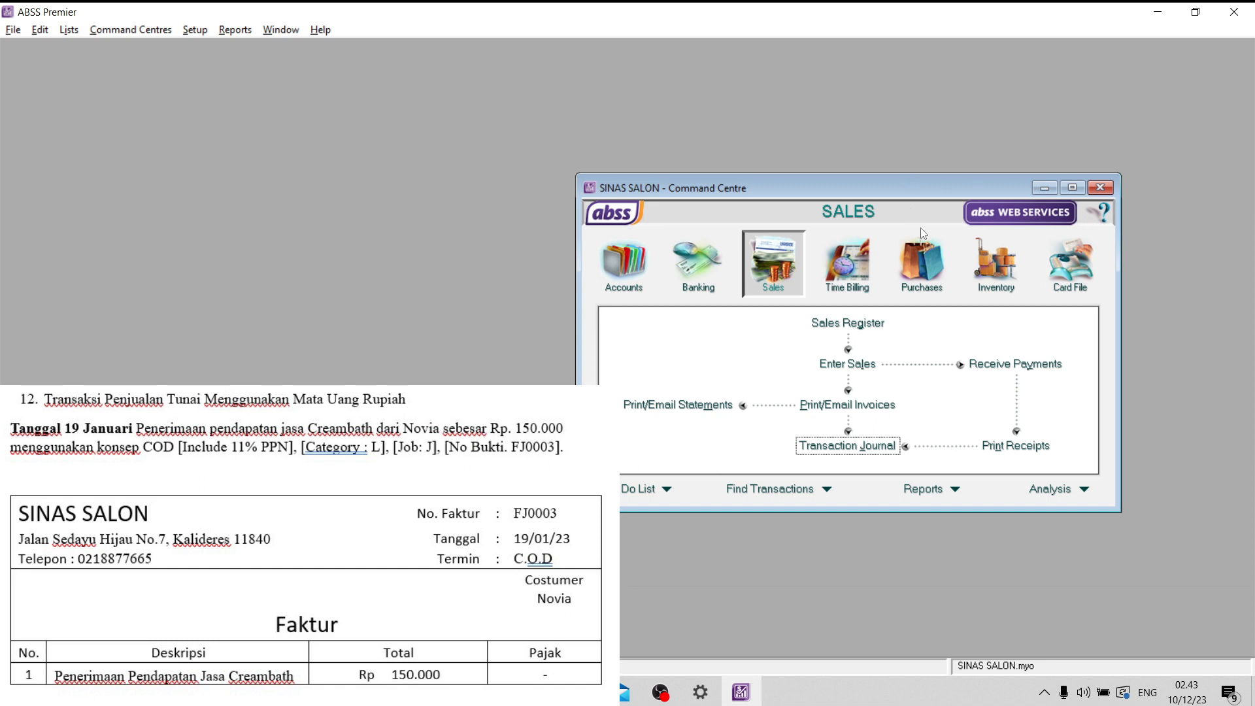
# - Start a new sale for the customer named on the cash sale invoice document
pyautogui.click(873, 368)
pyautogui.click(876, 257)
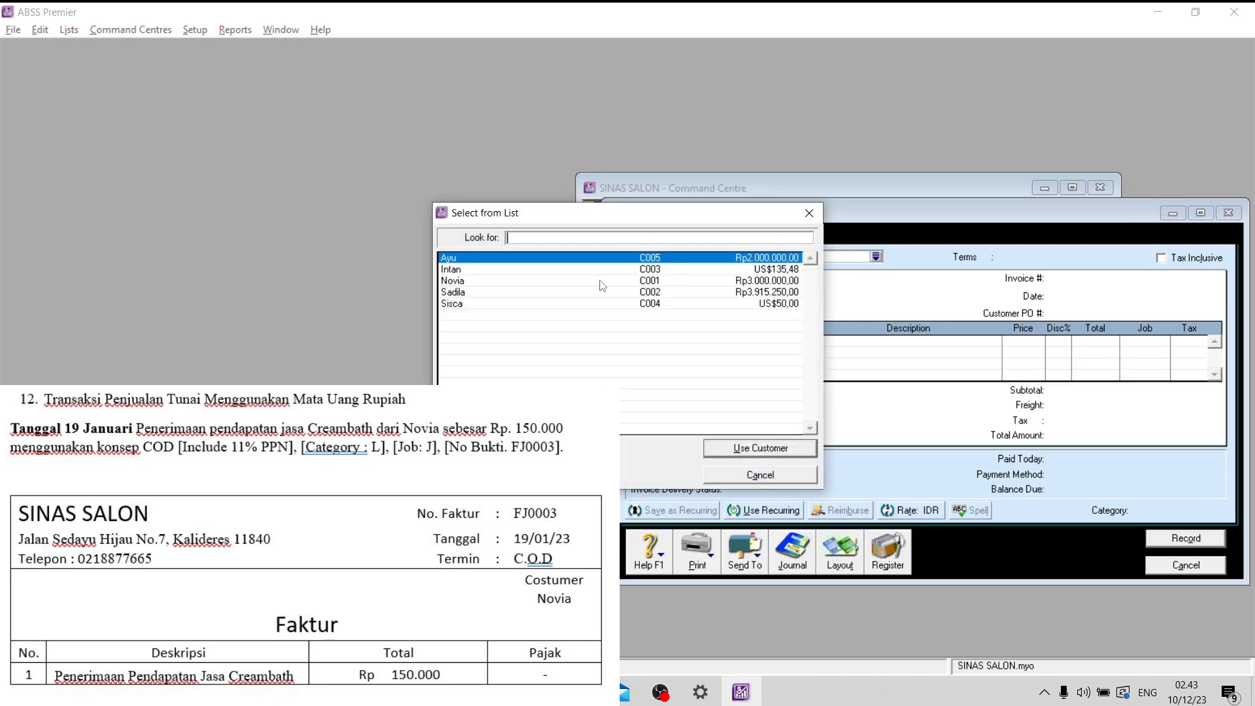
pyautogui.click(531, 282)
pyautogui.click(773, 443)
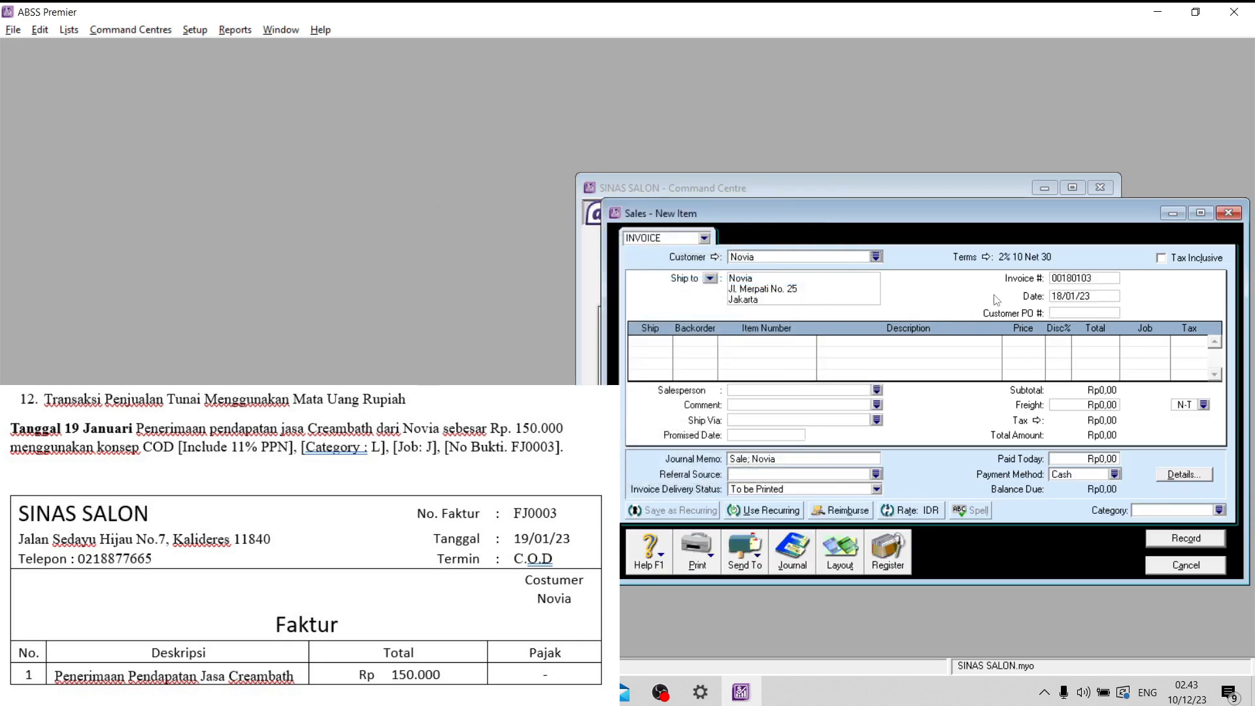
# - Set the sale's credit terms to C.O.D
pyautogui.click(987, 257)
pyautogui.click(778, 244)
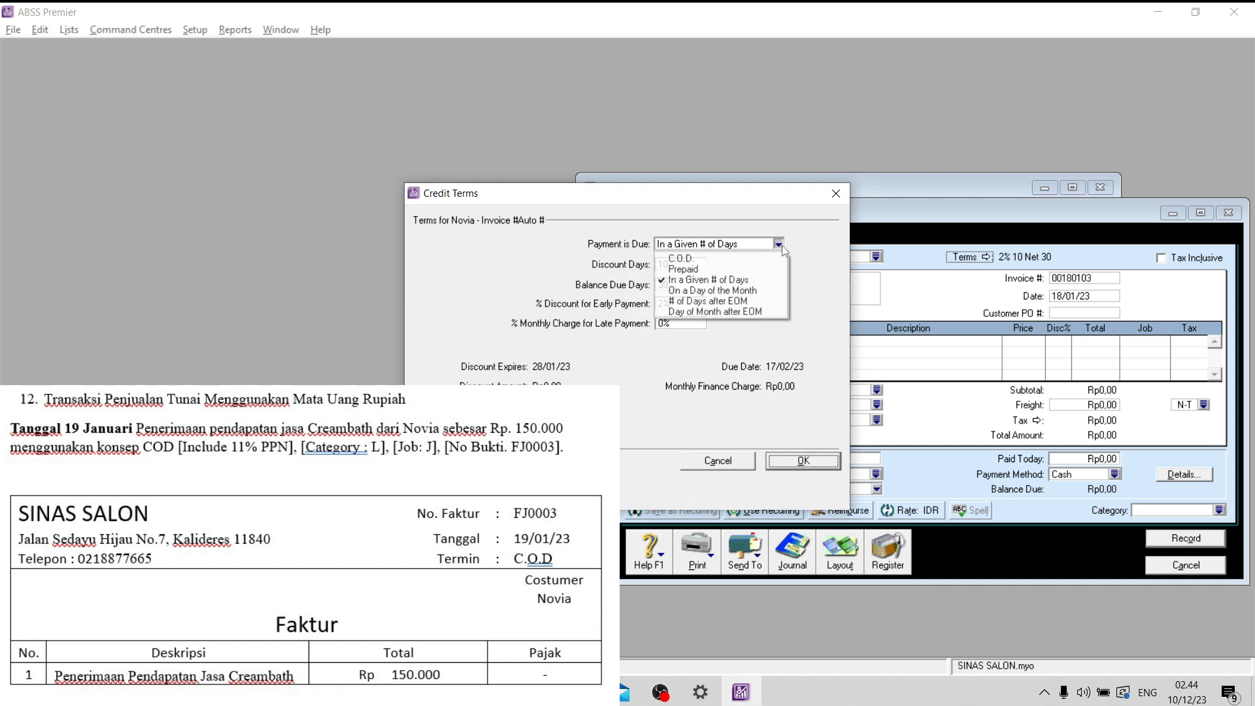
pyautogui.click(743, 259)
pyautogui.click(825, 464)
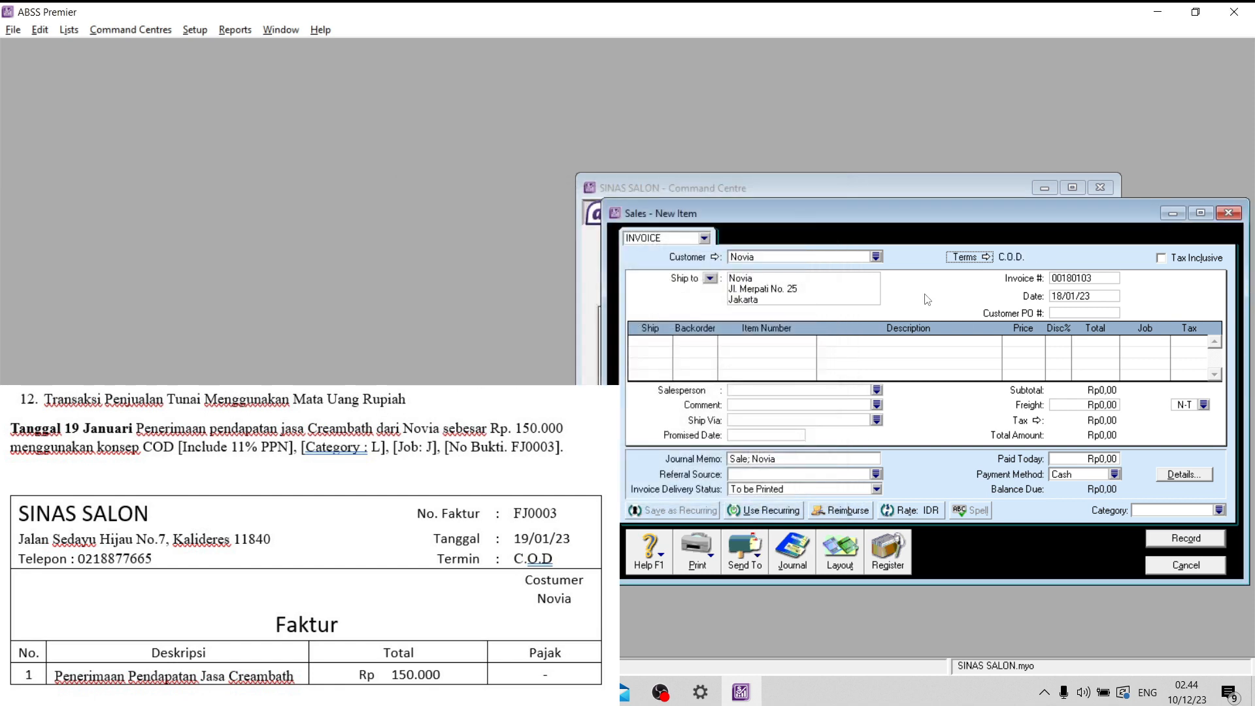
# - Number the invoice FJ0003 and date it 19/01/23
pyautogui.click(1064, 279)
pyautogui.press('capslock')
pyautogui.write('FJ0003')
pyautogui.click(1068, 297)
pyautogui.moveTo(1056, 296); pyautogui.dragTo(1063, 296)
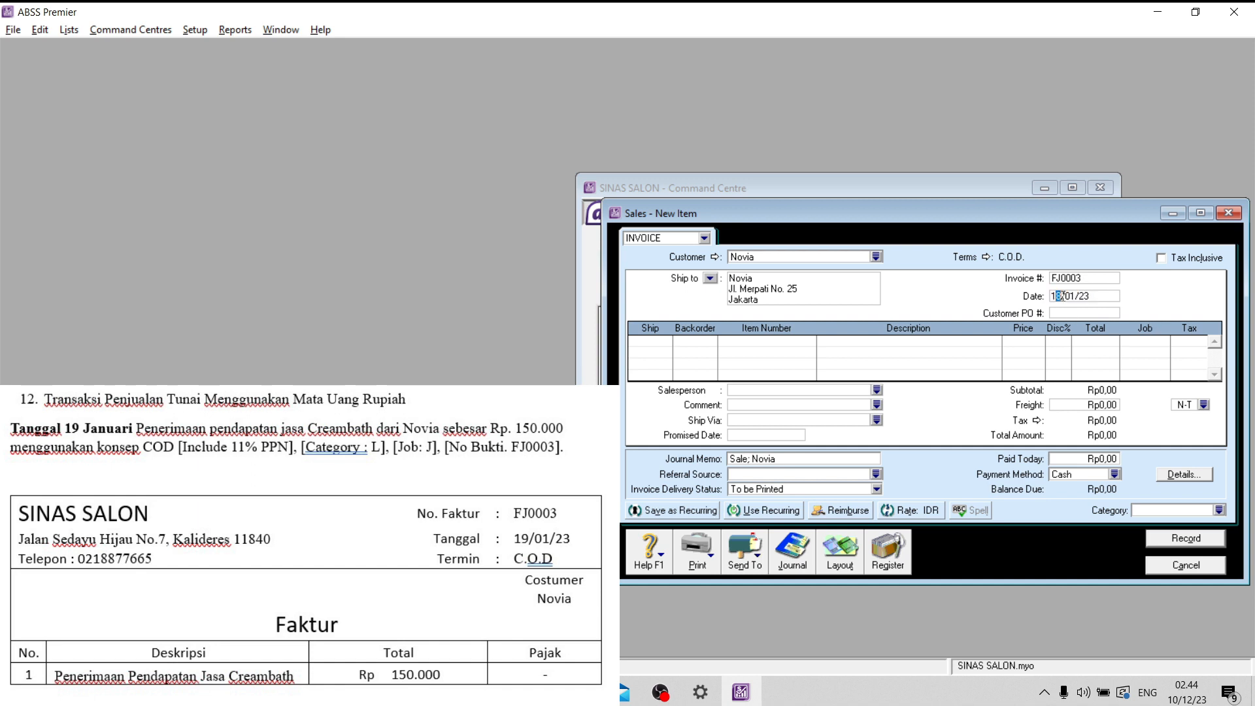
pyautogui.write('9')
# - Make the invoice tax inclusive and switch it to the Service layout
pyautogui.click(1189, 265)
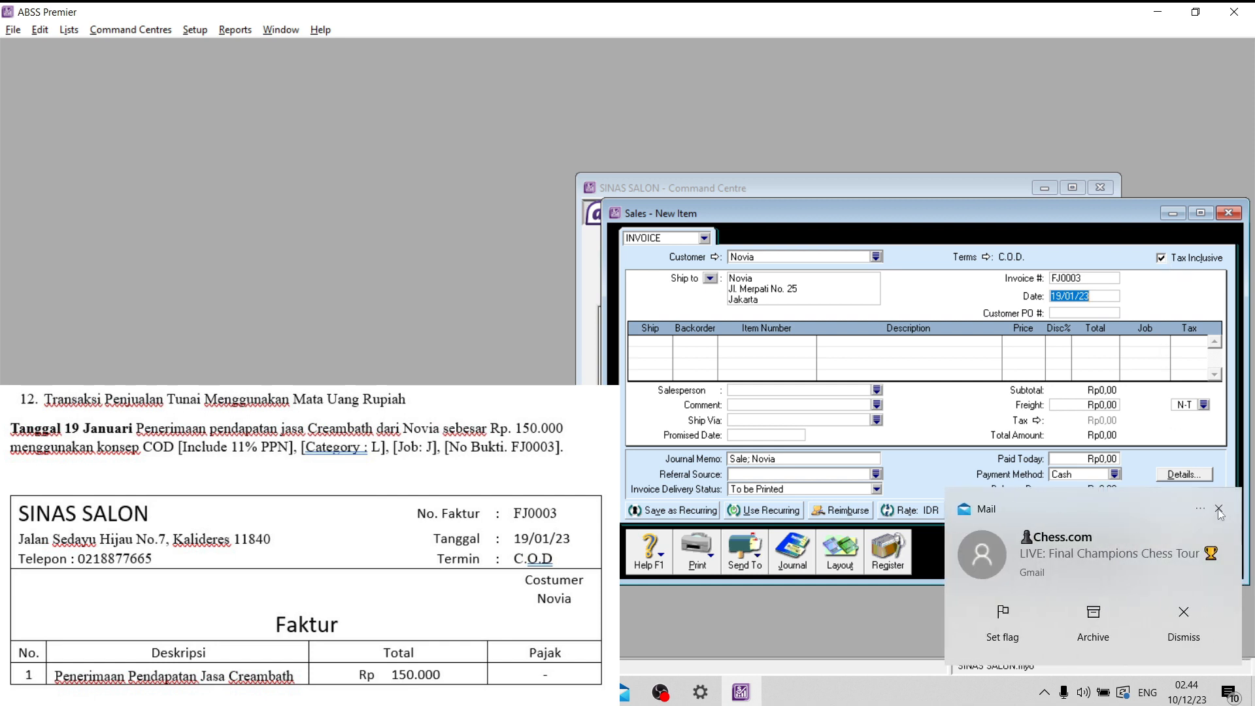
pyautogui.click(1219, 510)
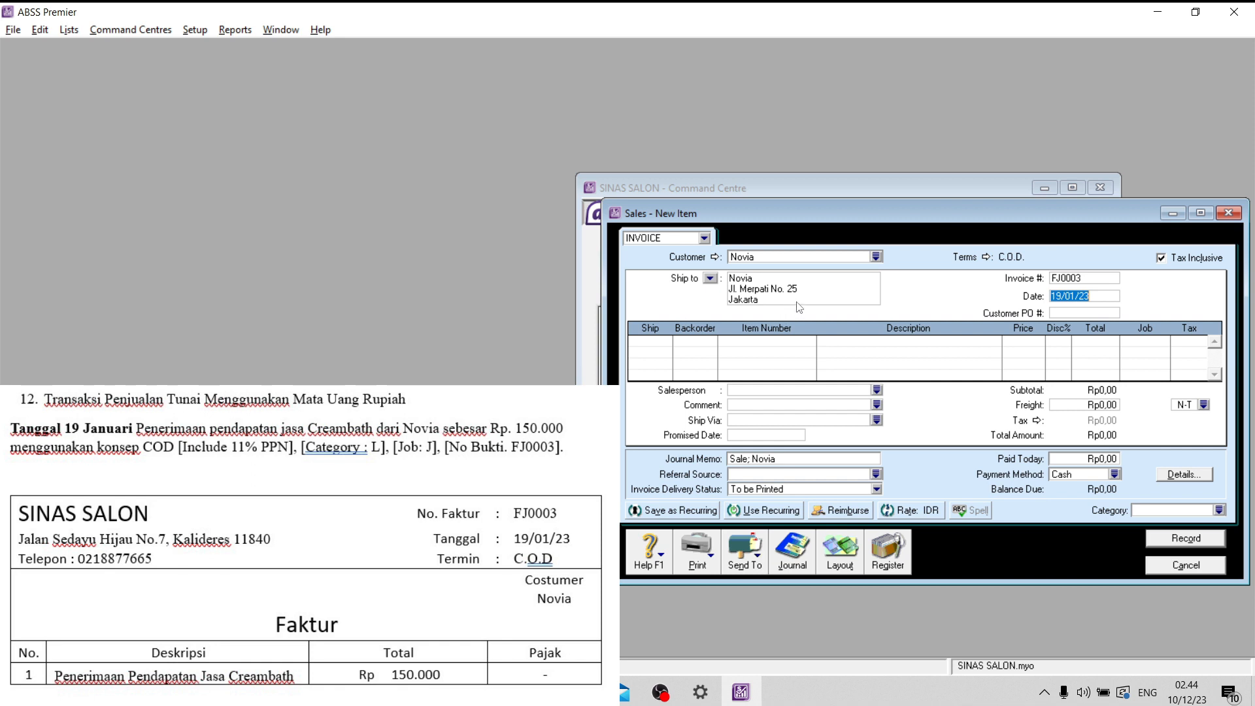
pyautogui.click(828, 559)
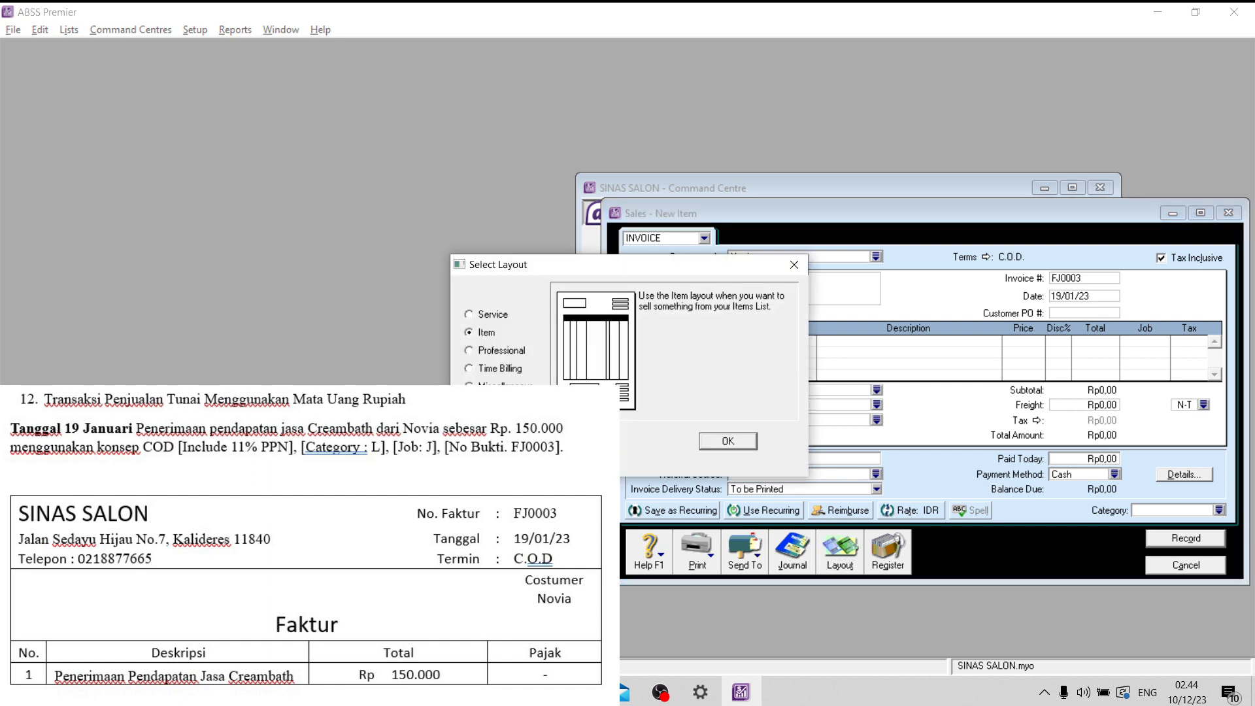
pyautogui.click(491, 316)
pyautogui.click(727, 441)
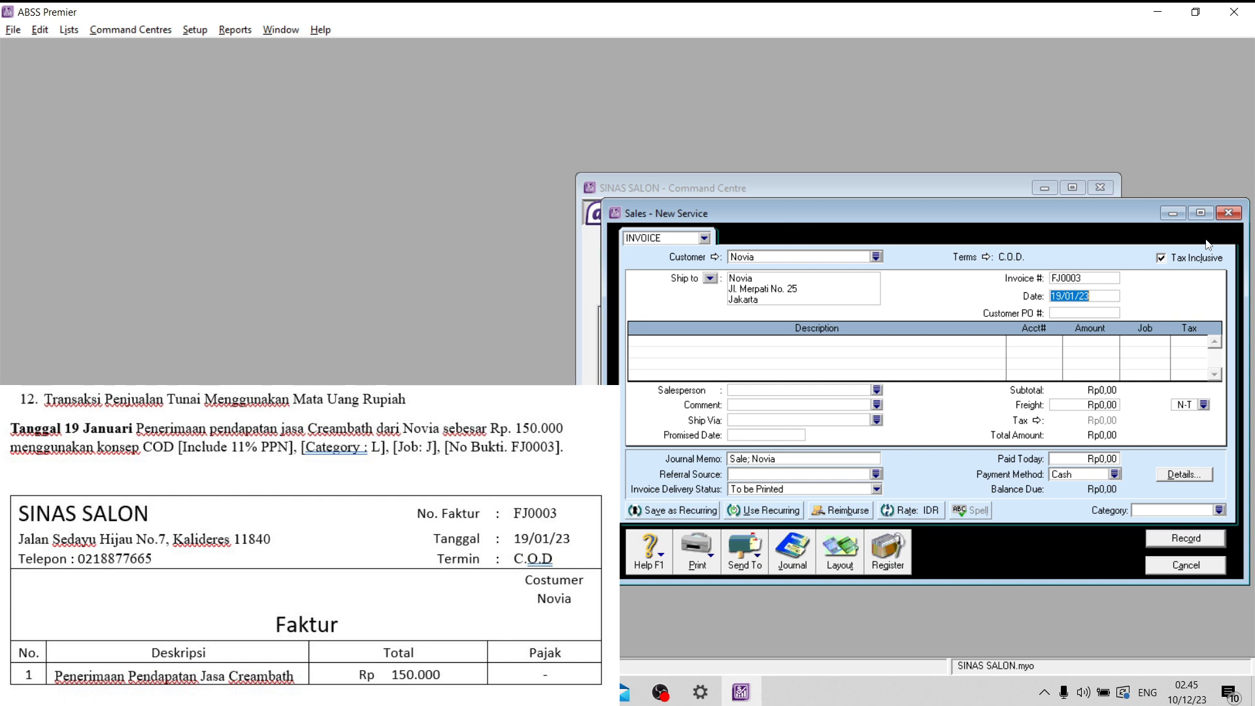
# - Describe the first invoice line as "Penerimaan Pendapatan Jasa Creambath"
pyautogui.click(898, 340)
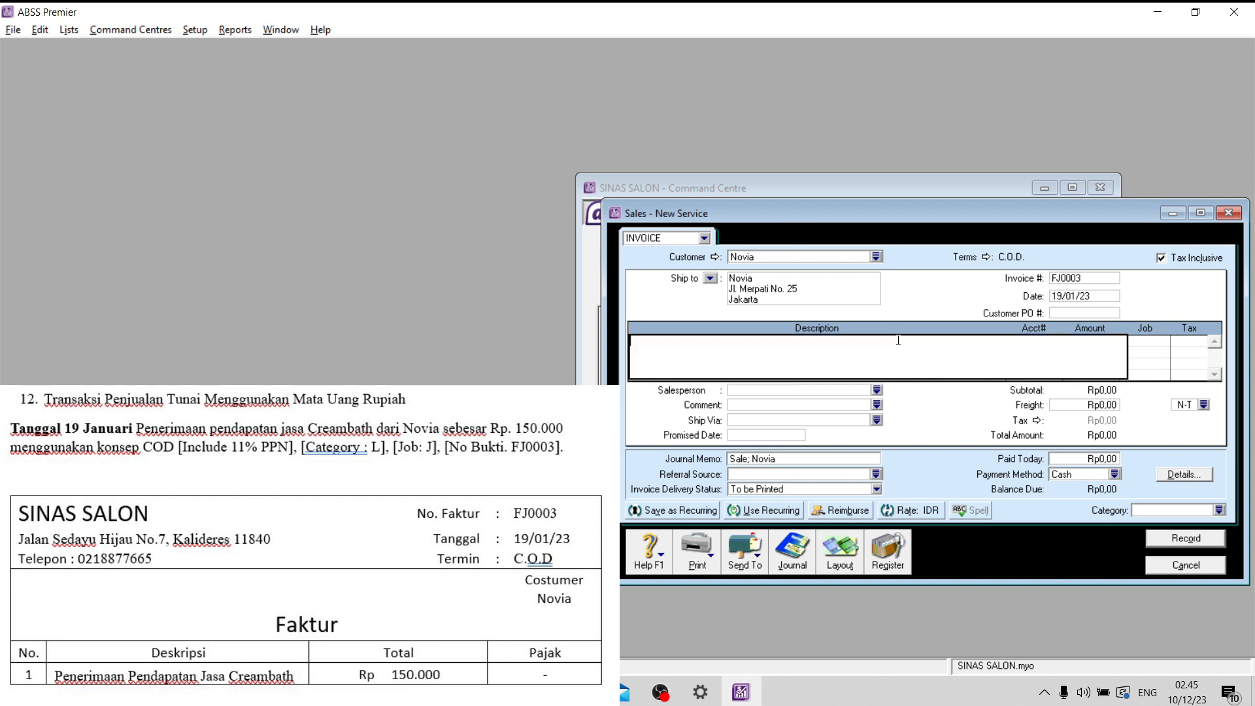
pyautogui.press('capslock')
pyautogui.press('capslock')
pyautogui.write('P')
pyautogui.press('capslock')
pyautogui.write('e')
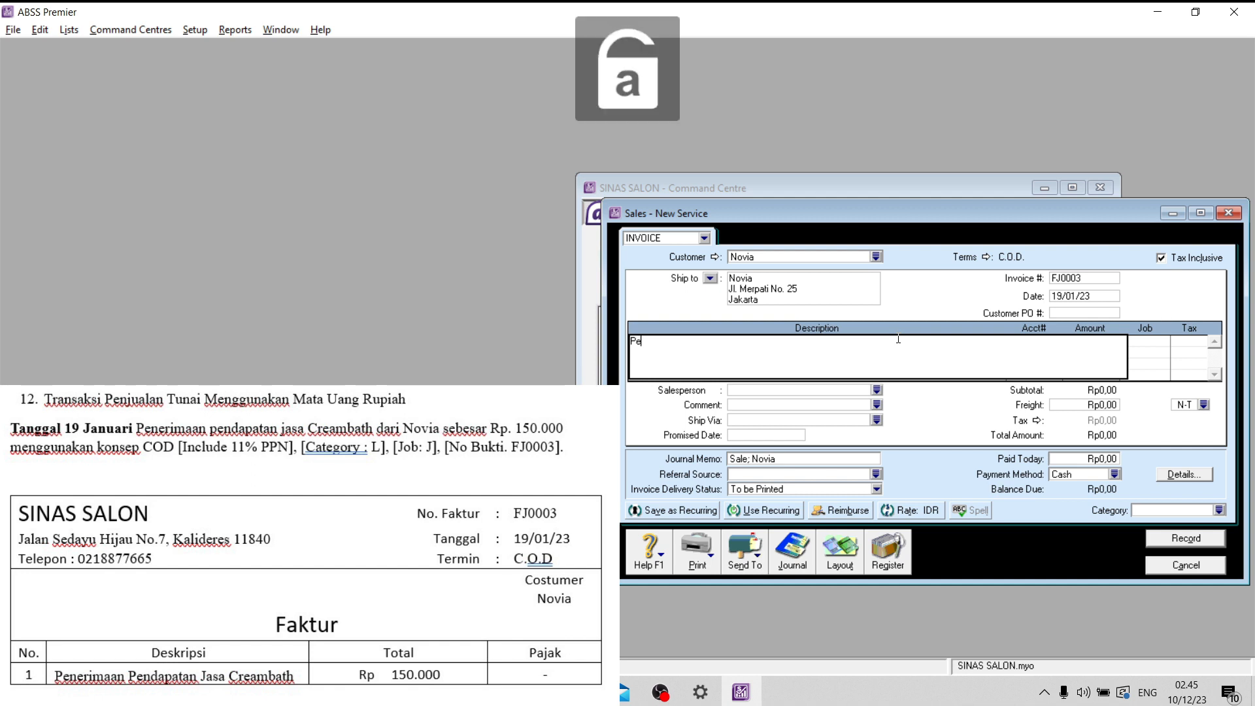
pyautogui.write('nerima')
pyautogui.press('BackSpace')
pyautogui.write('ma')
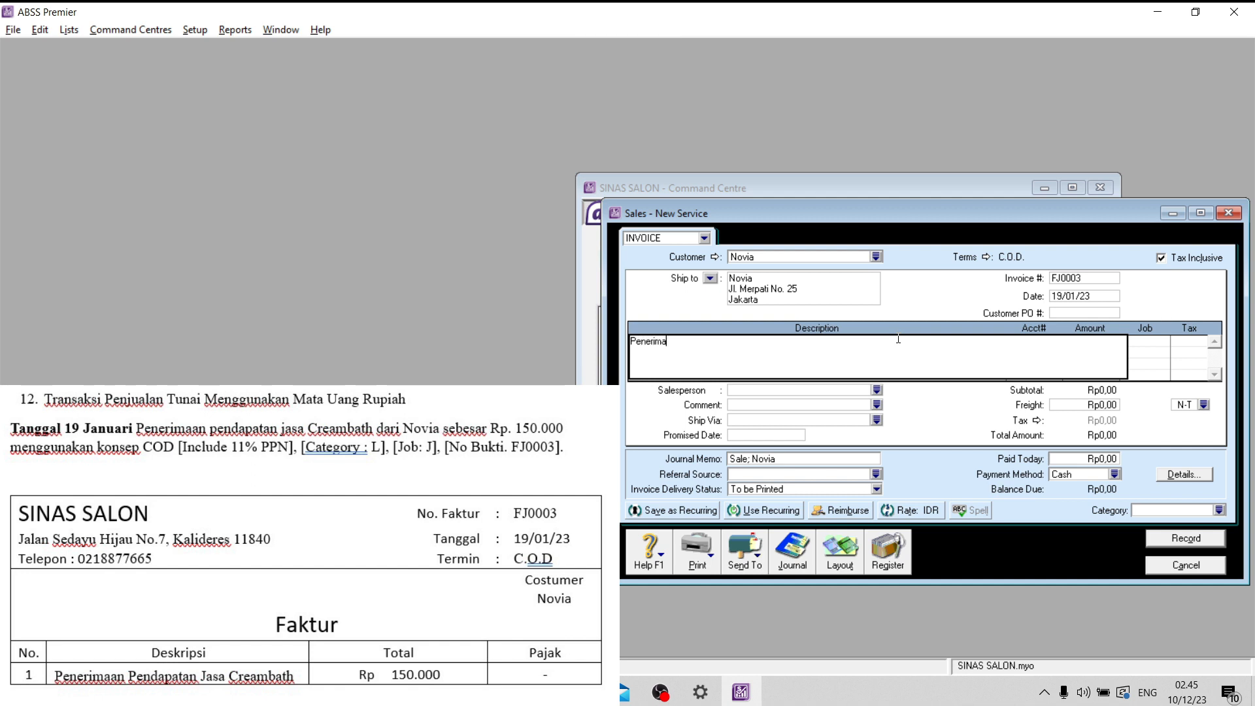
pyautogui.write('an')
pyautogui.press('capslock')
pyautogui.write('P')
pyautogui.press('capslock')
pyautogui.write('endapatan')
pyautogui.press('capslock')
pyautogui.write('J')
pyautogui.press('capslock')
pyautogui.write('asa')
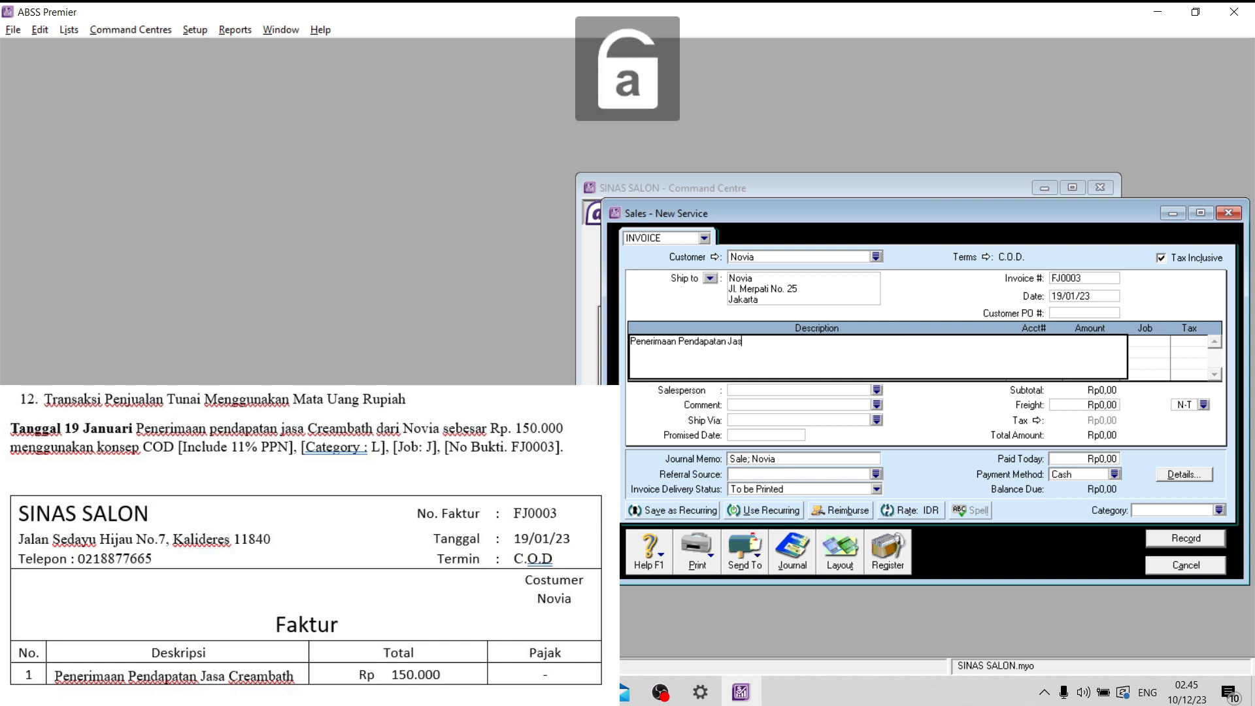
pyautogui.press('capslock')
pyautogui.write('C')
pyautogui.press('capslock')
pyautogui.write('reamb')
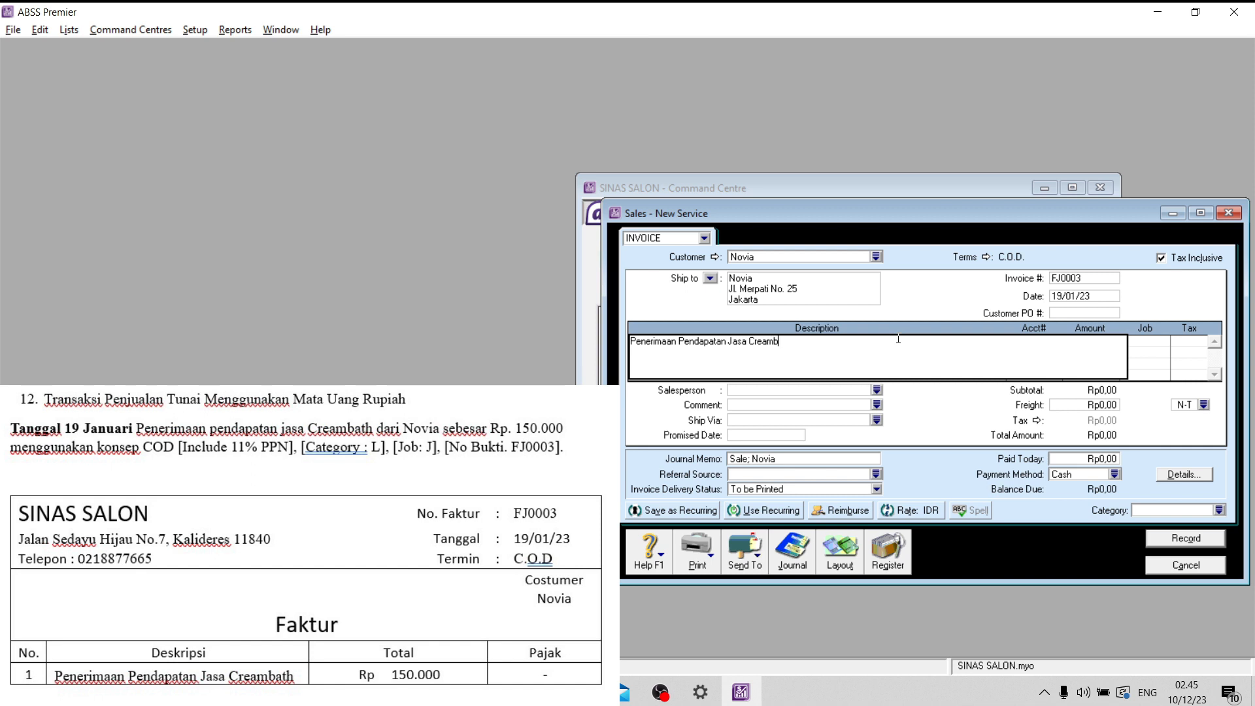
pyautogui.write('ath')
# - Allocate the Creambath line to income account 4-1200 Salon Services with an amount of Rp150.000
pyautogui.click(1040, 340)
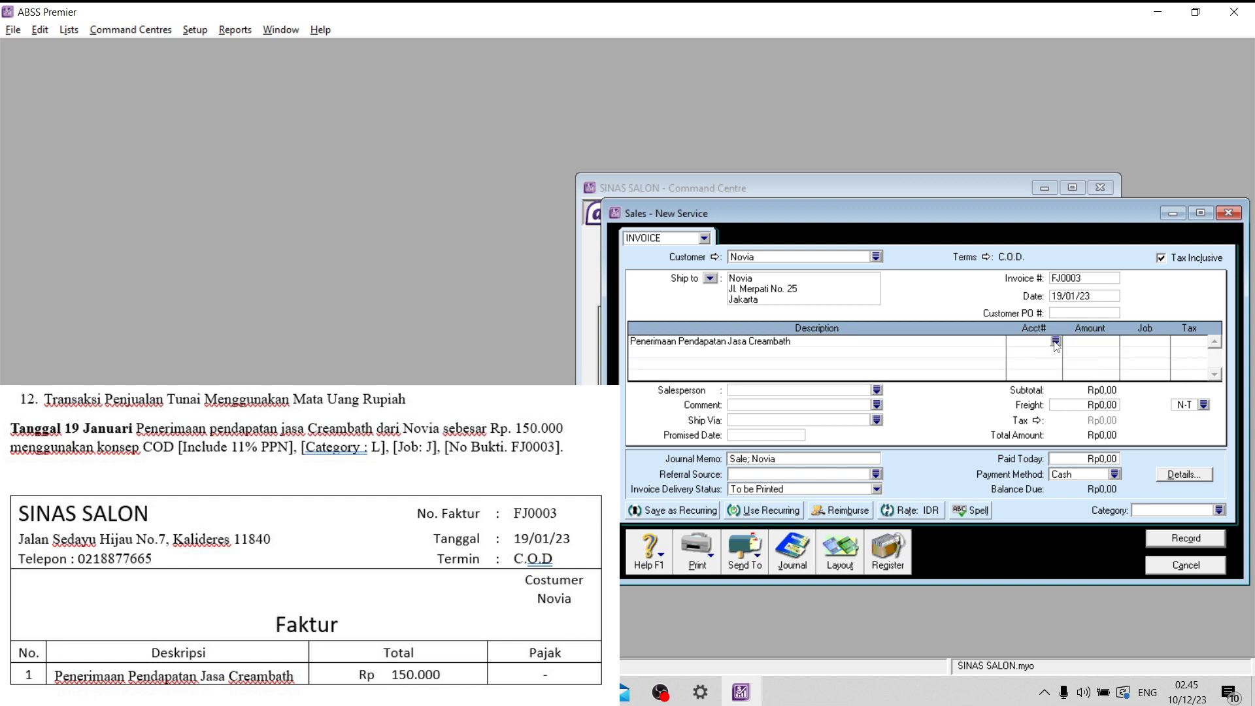
pyautogui.write('4-')
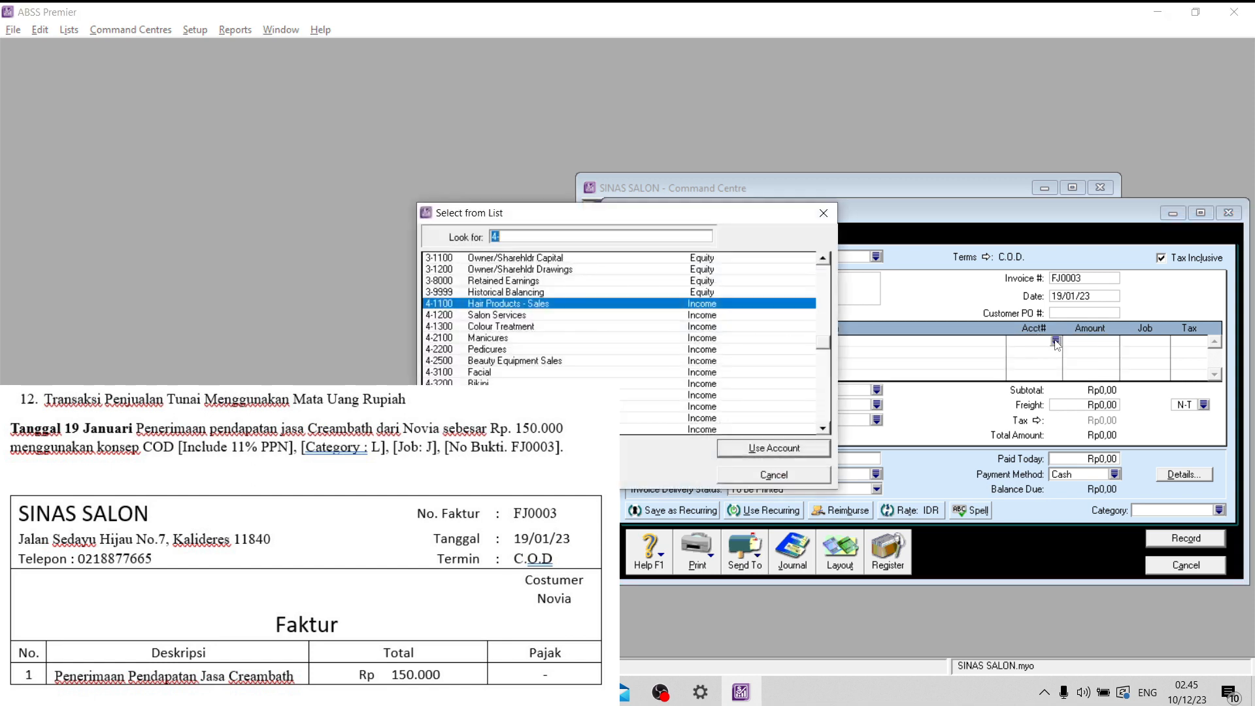
pyautogui.click(531, 317)
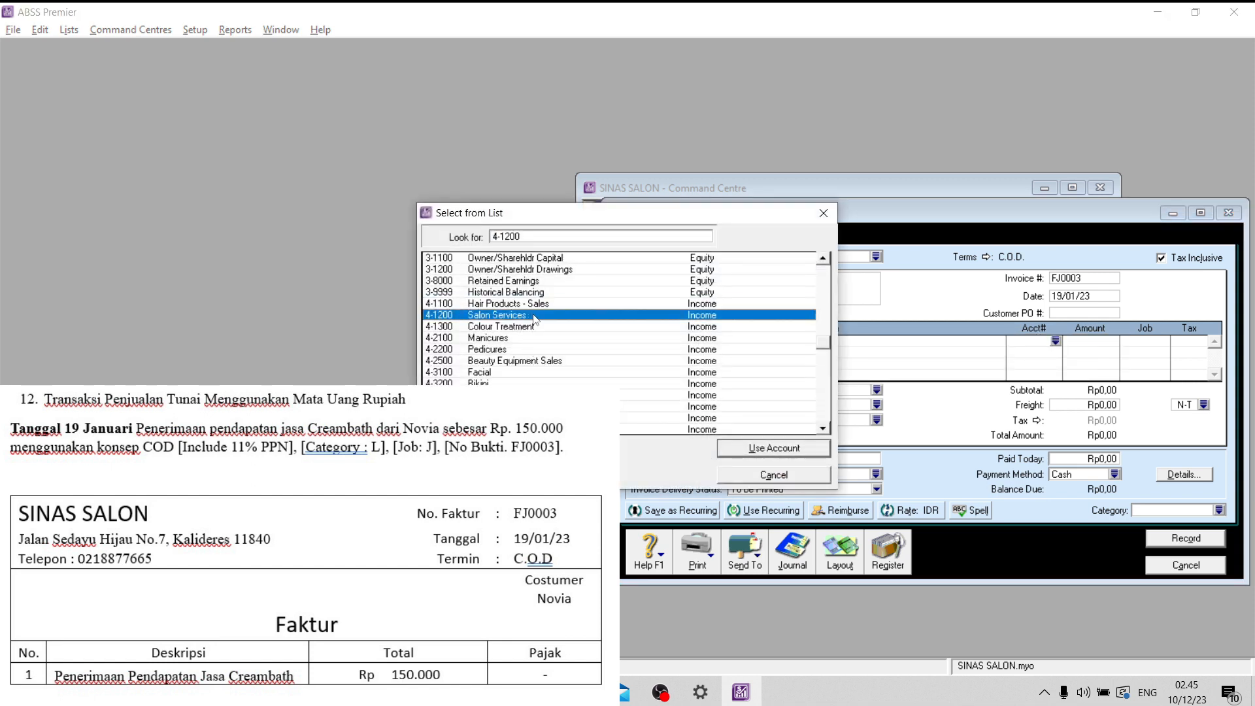
pyautogui.click(752, 450)
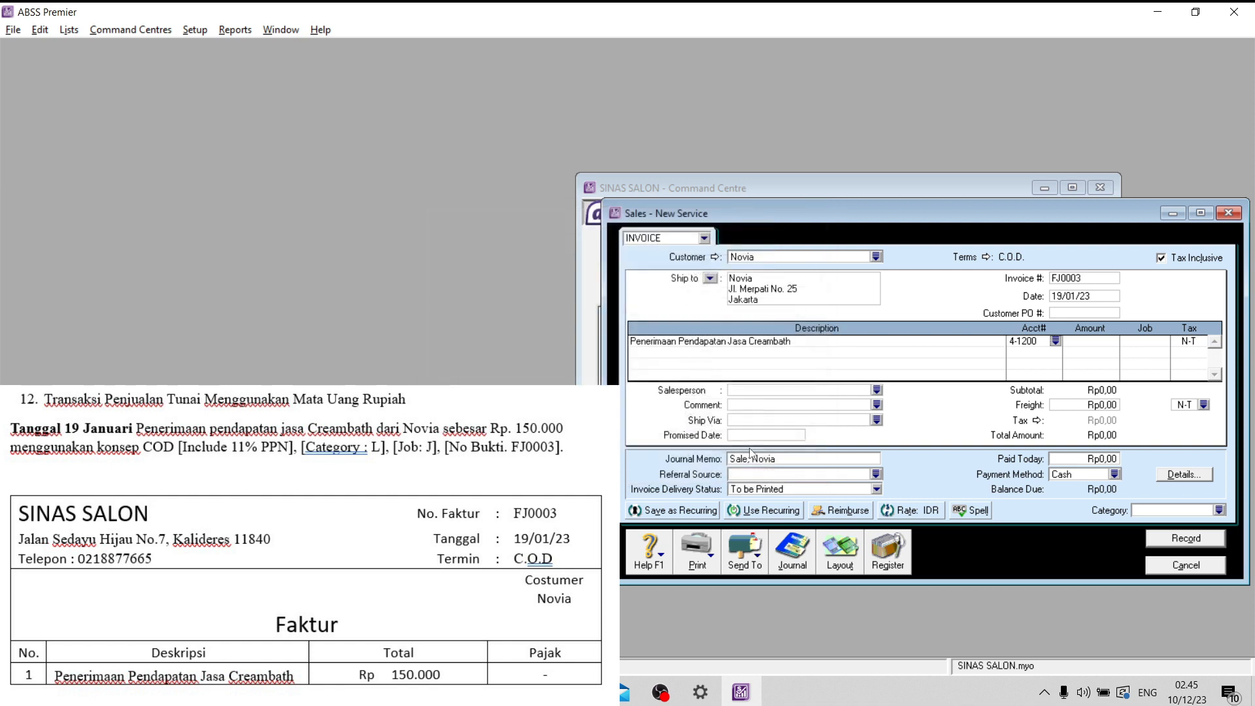
pyautogui.click(1099, 340)
pyautogui.write('150000')
pyautogui.press('Tab')
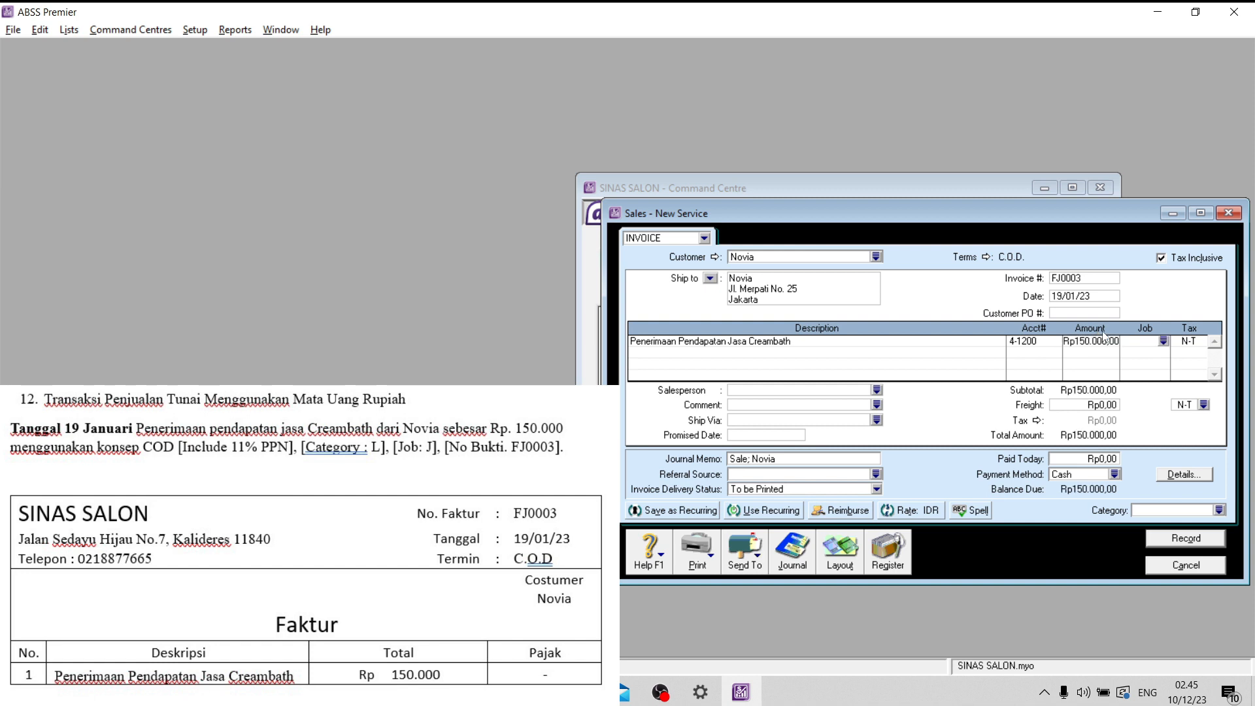
# - Apply tax code PPN to the Creambath line
pyautogui.click(1199, 341)
pyautogui.click(1203, 341)
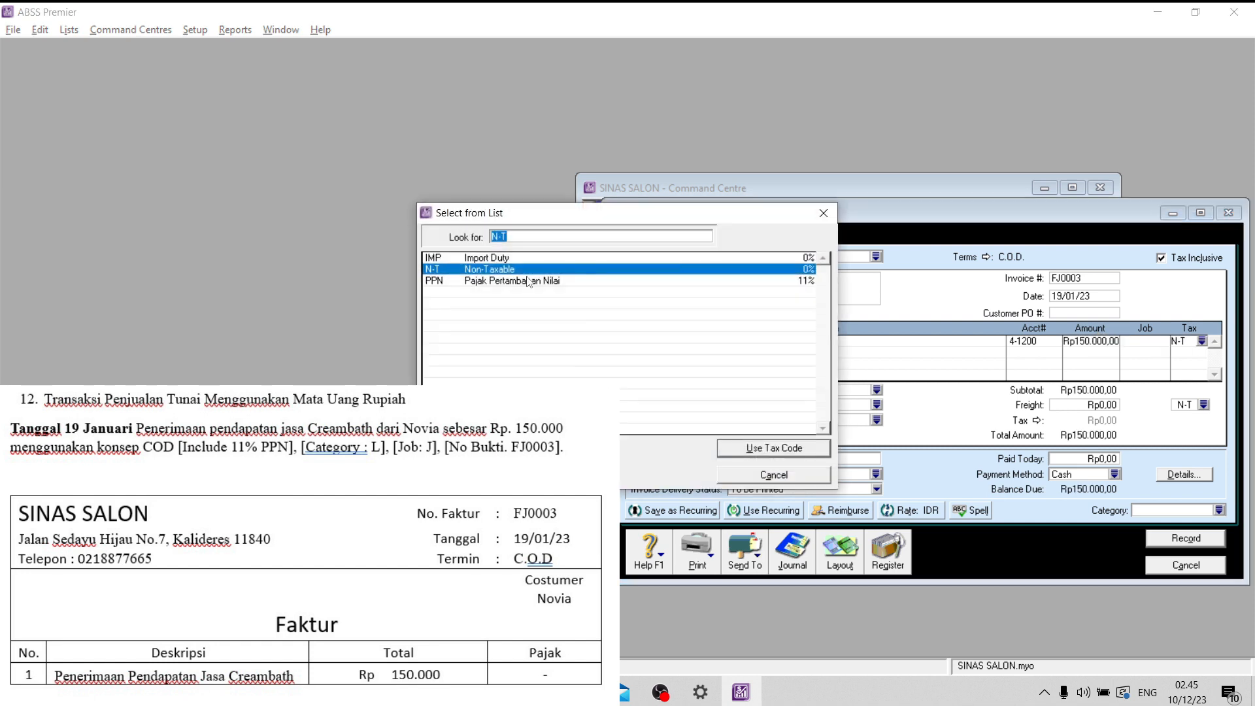
pyautogui.write('PPN')
pyautogui.click(764, 448)
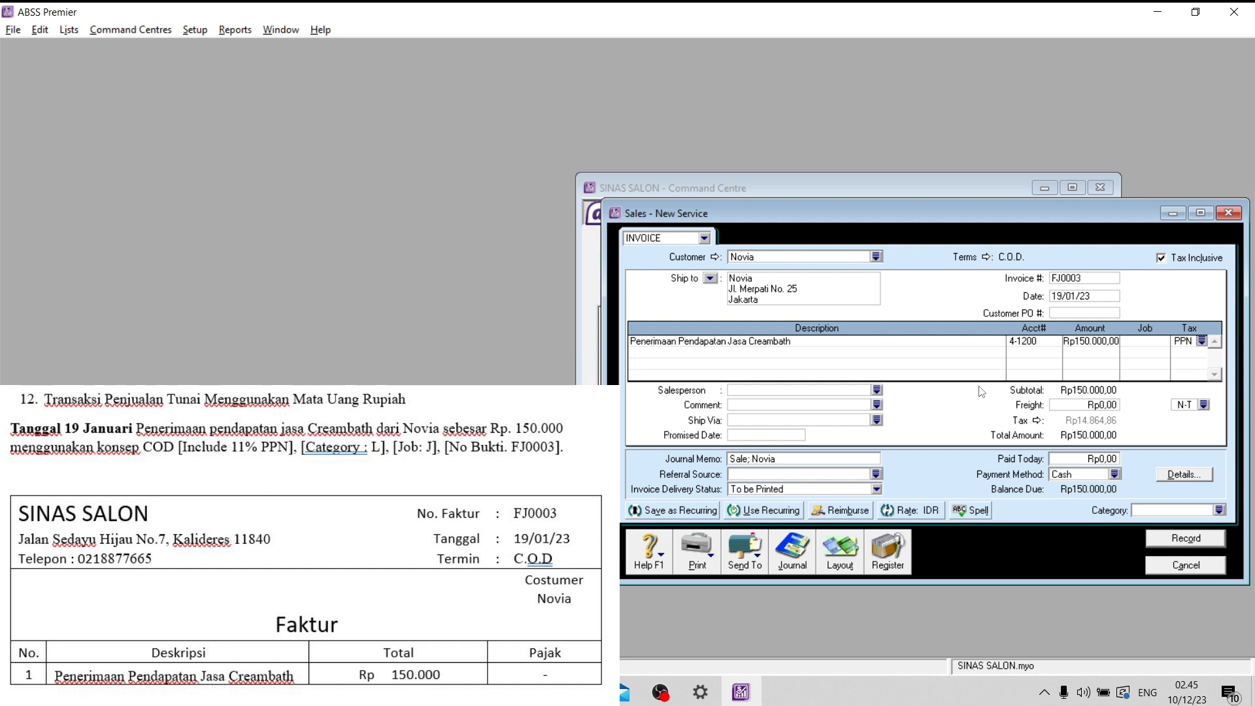
# - Assign category L (Local) to the Creambath service invoice, record it, and close the sales entry window
pyautogui.click(1220, 510)
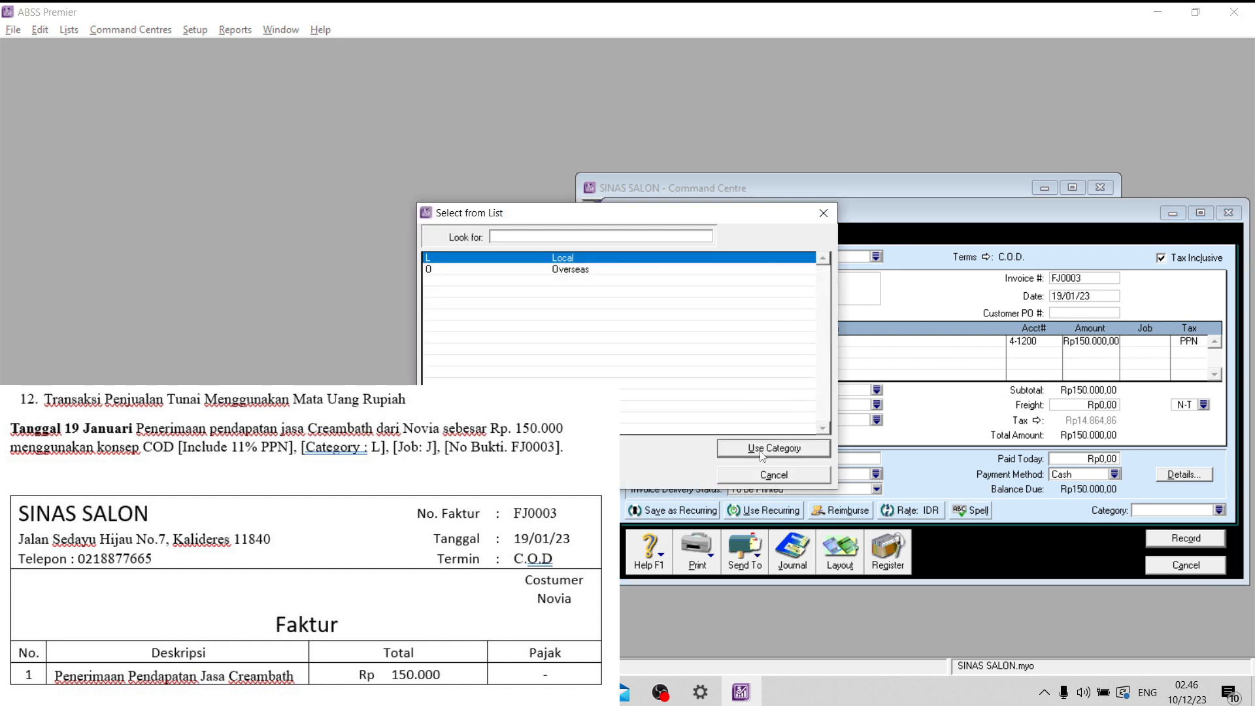
pyautogui.click(769, 447)
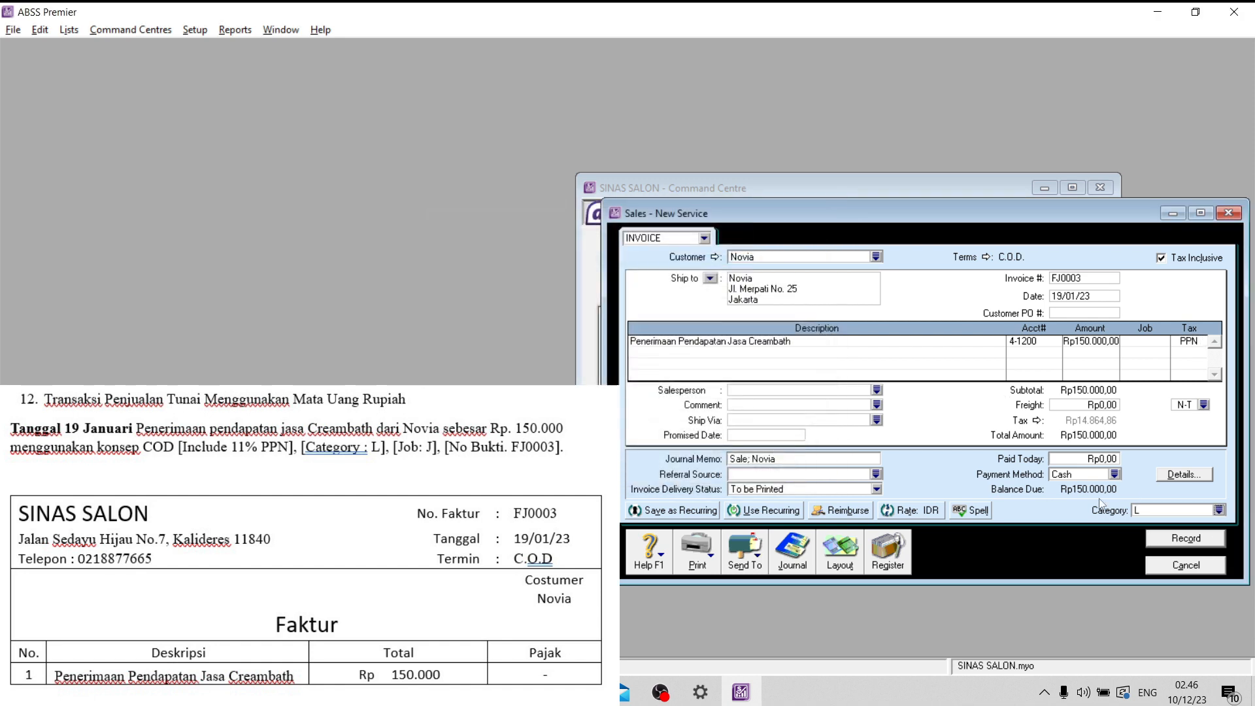
pyautogui.click(1177, 540)
pyautogui.click(1178, 566)
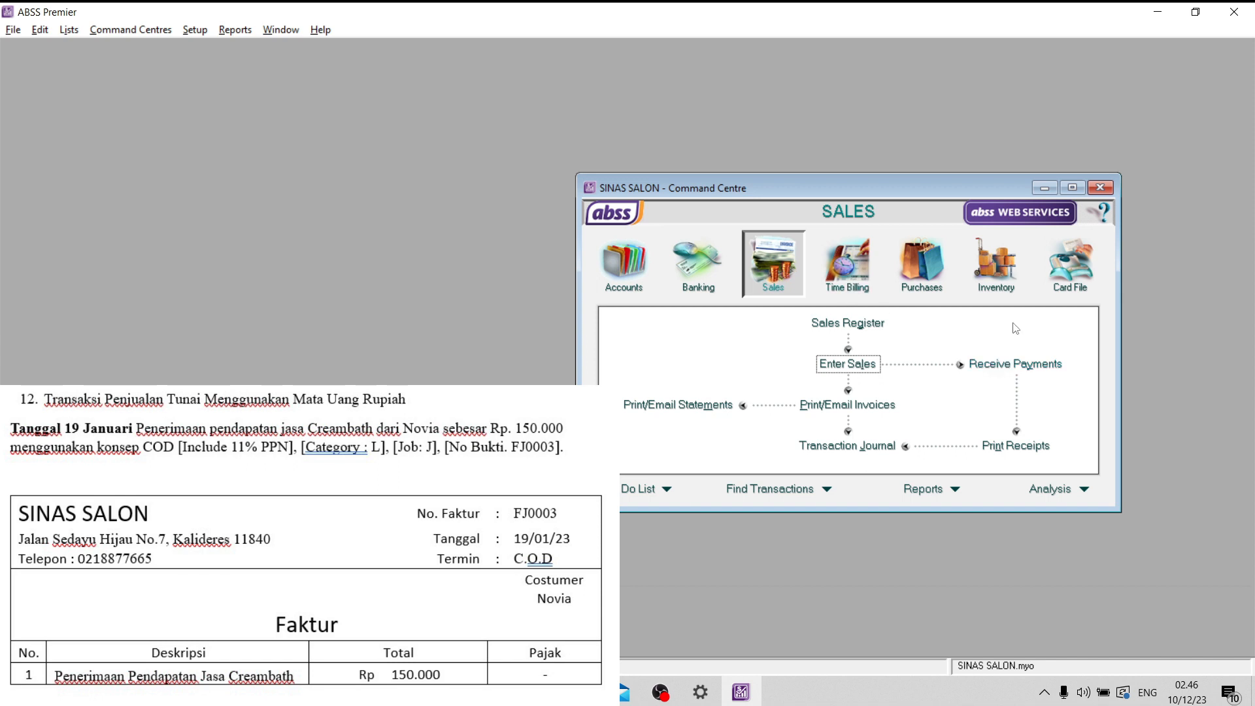
# - Start receiving a customer payment with Bank BCA (IDR) as the deposit account
pyautogui.click(1054, 366)
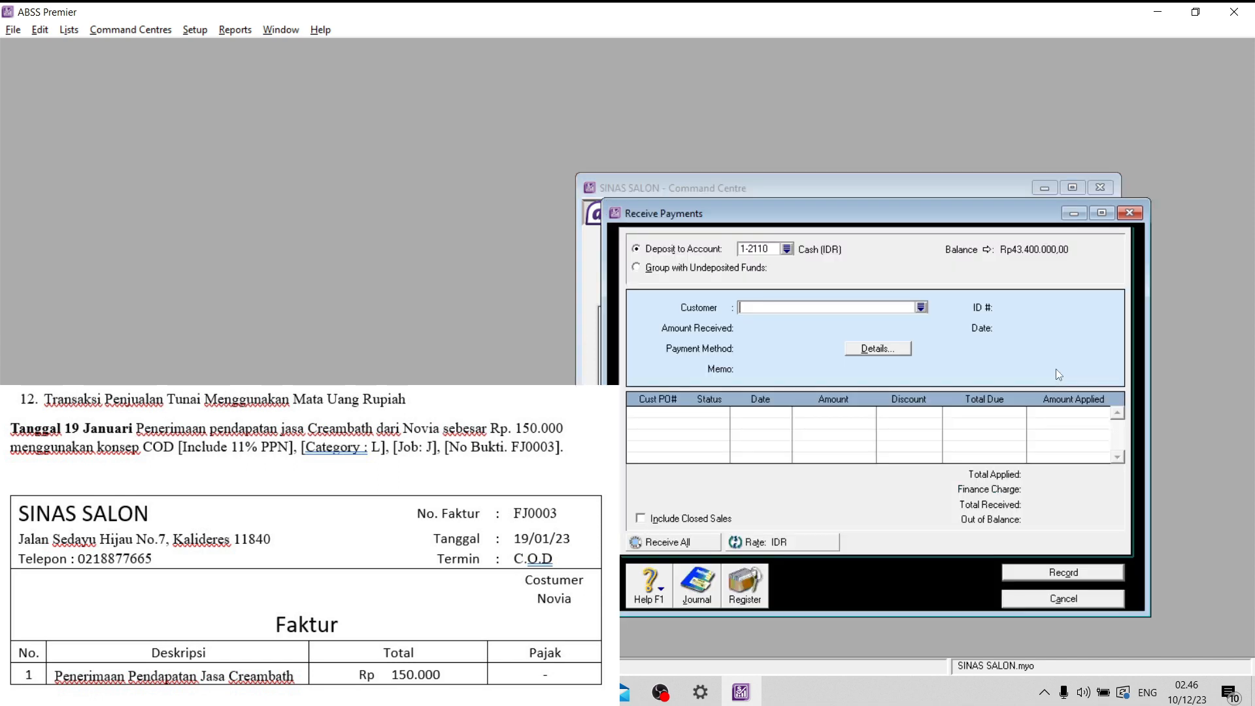
pyautogui.click(787, 249)
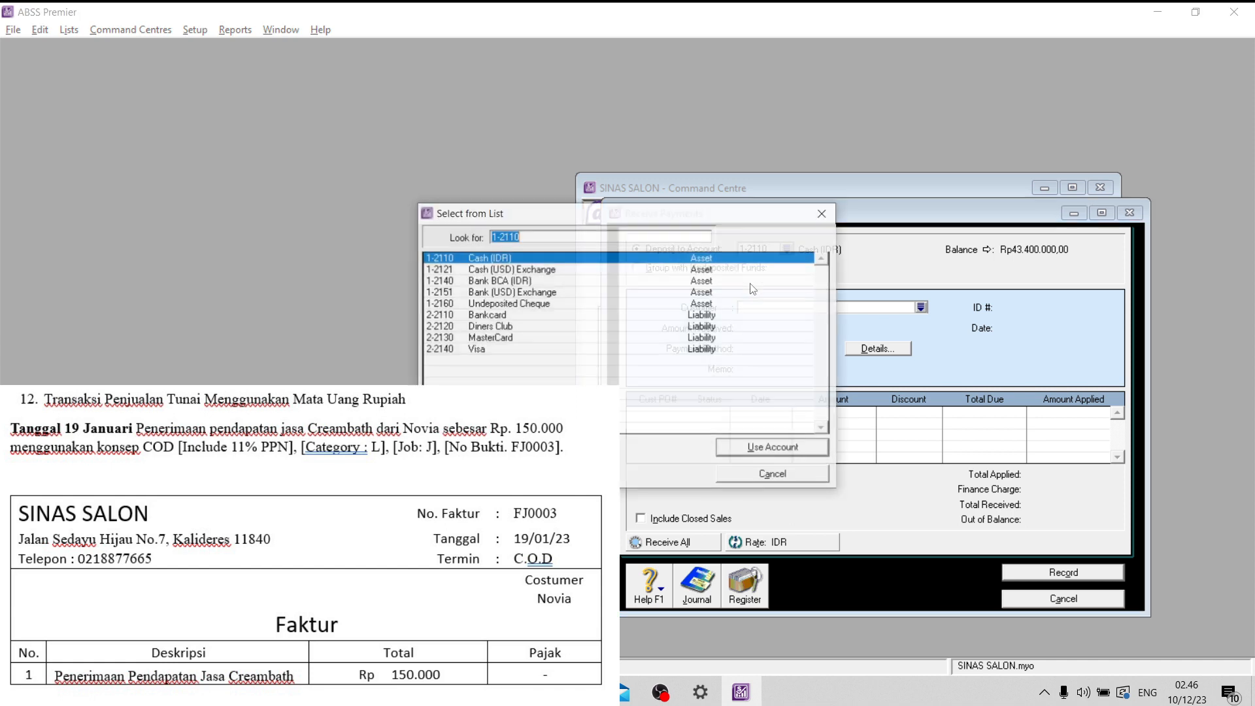
pyautogui.click(518, 282)
pyautogui.click(746, 451)
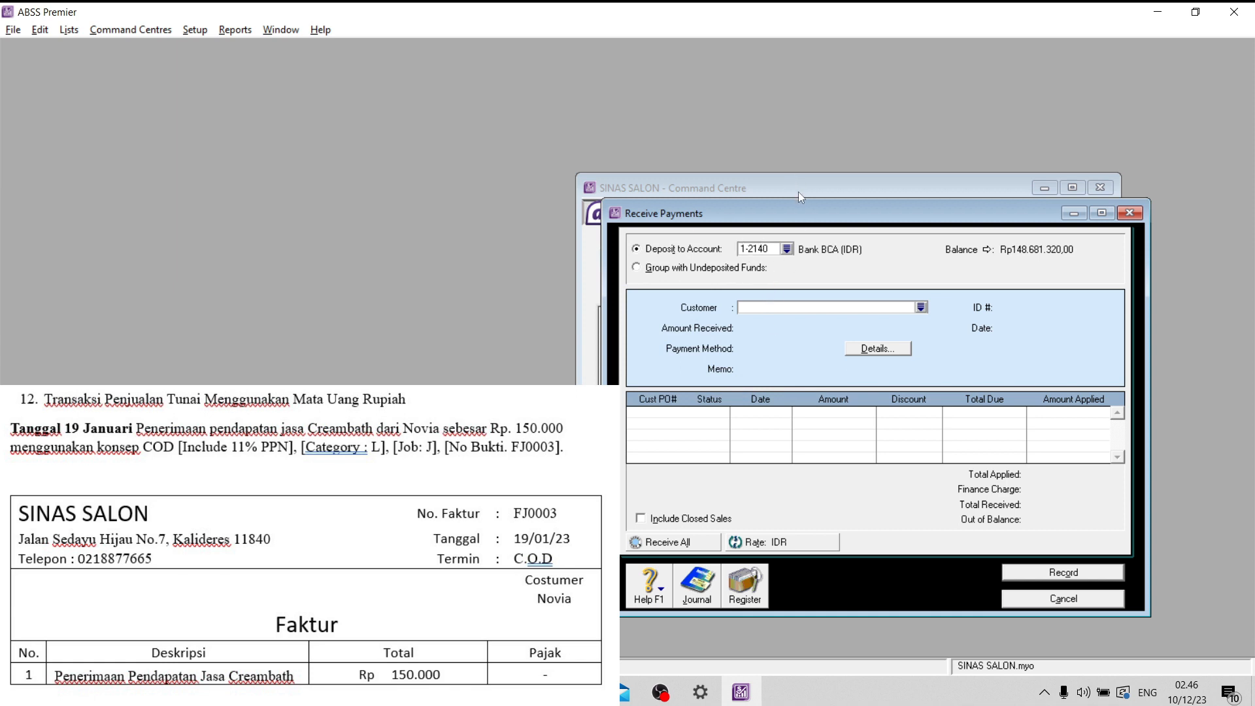
# - Select the customer from the Creambath invoice for the payment and date it 19/01/23
pyautogui.click(902, 310)
pyautogui.click(564, 283)
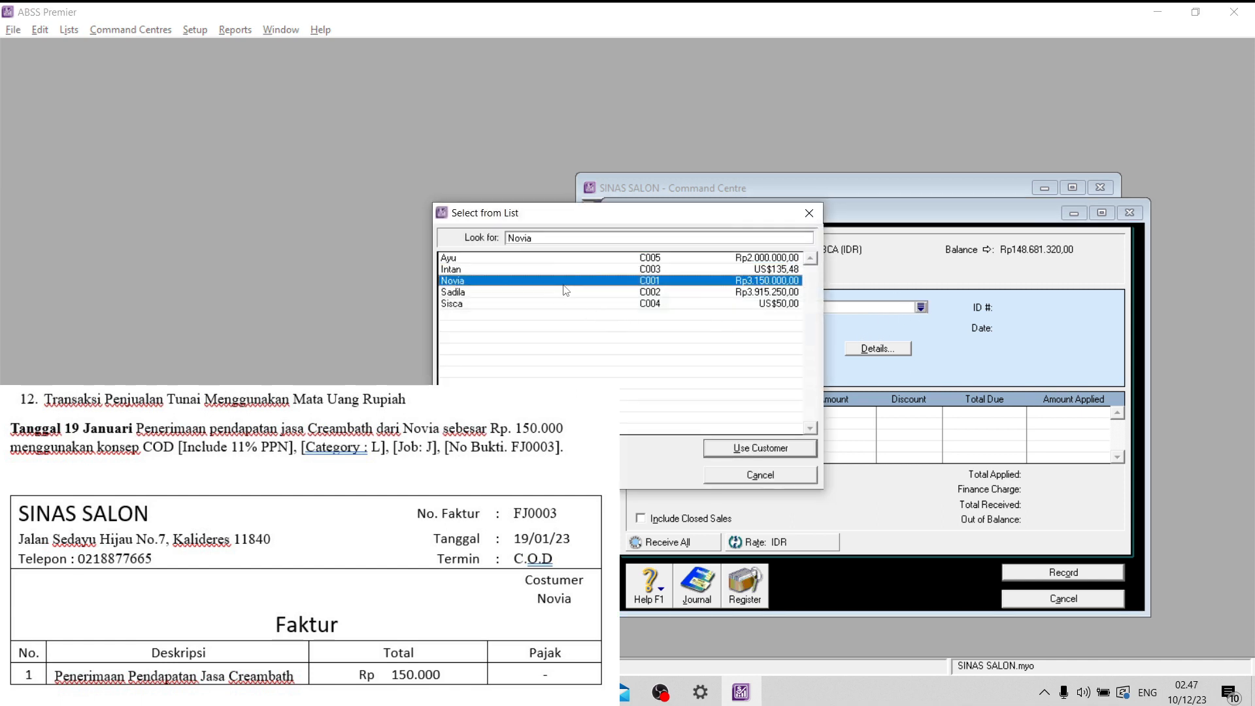
pyautogui.click(745, 449)
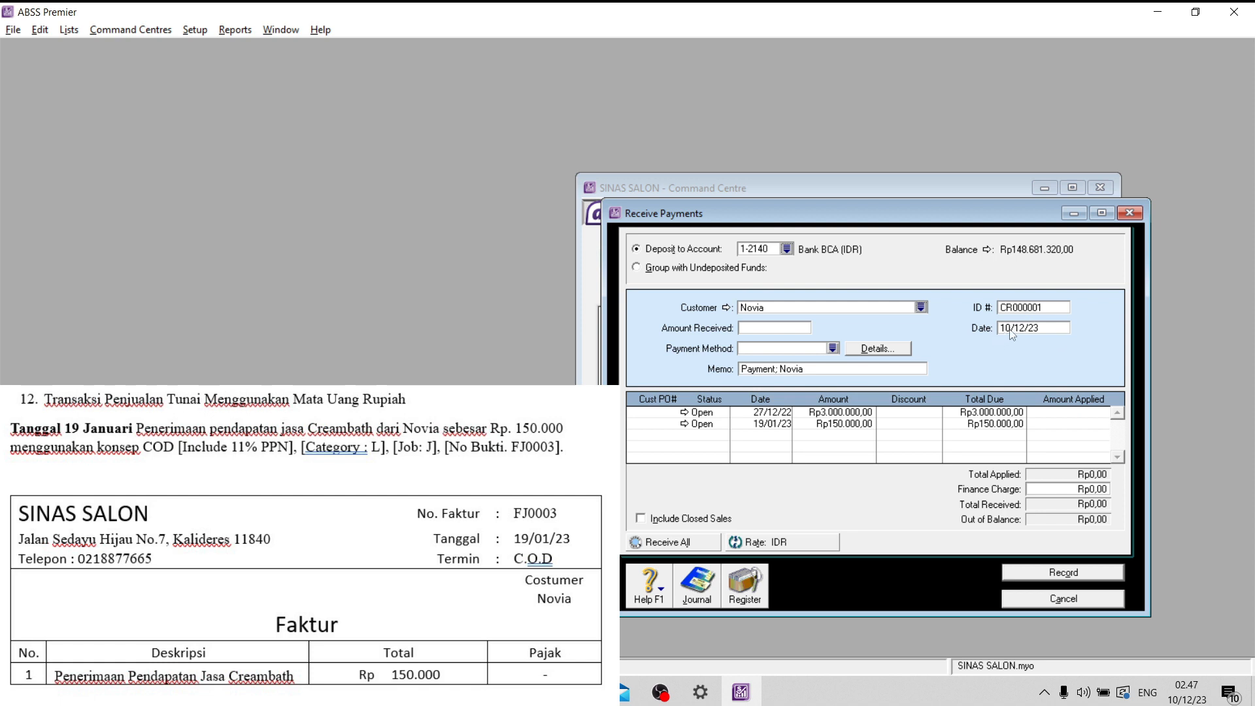
pyautogui.click(1012, 334)
pyautogui.click(1007, 330)
pyautogui.moveTo(1023, 329); pyautogui.dragTo(990, 311)
pyautogui.write('19/01')
# - Apply Rp150.000 to the open 19/01/23 invoice as the amount received, record the payment, and close the payment window
pyautogui.click(1091, 421)
pyautogui.write('150000')
pyautogui.click(762, 329)
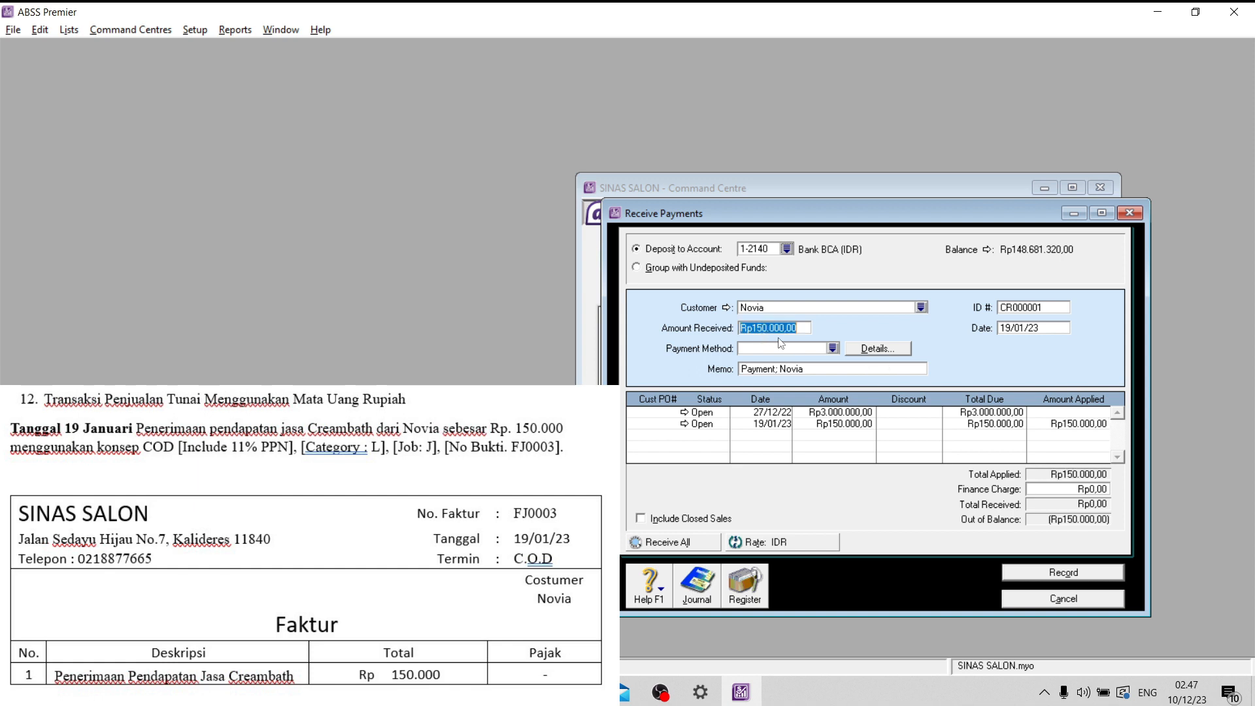
pyautogui.press('Tab')
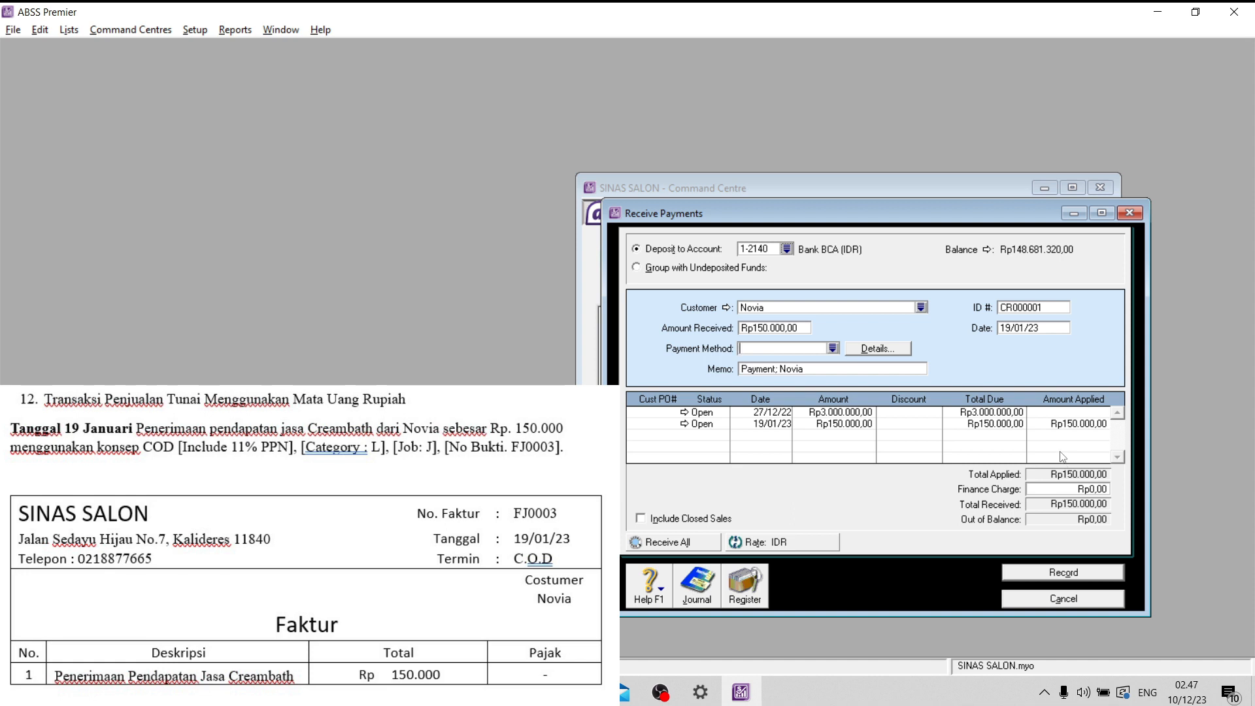
pyautogui.click(1070, 576)
pyautogui.click(1076, 601)
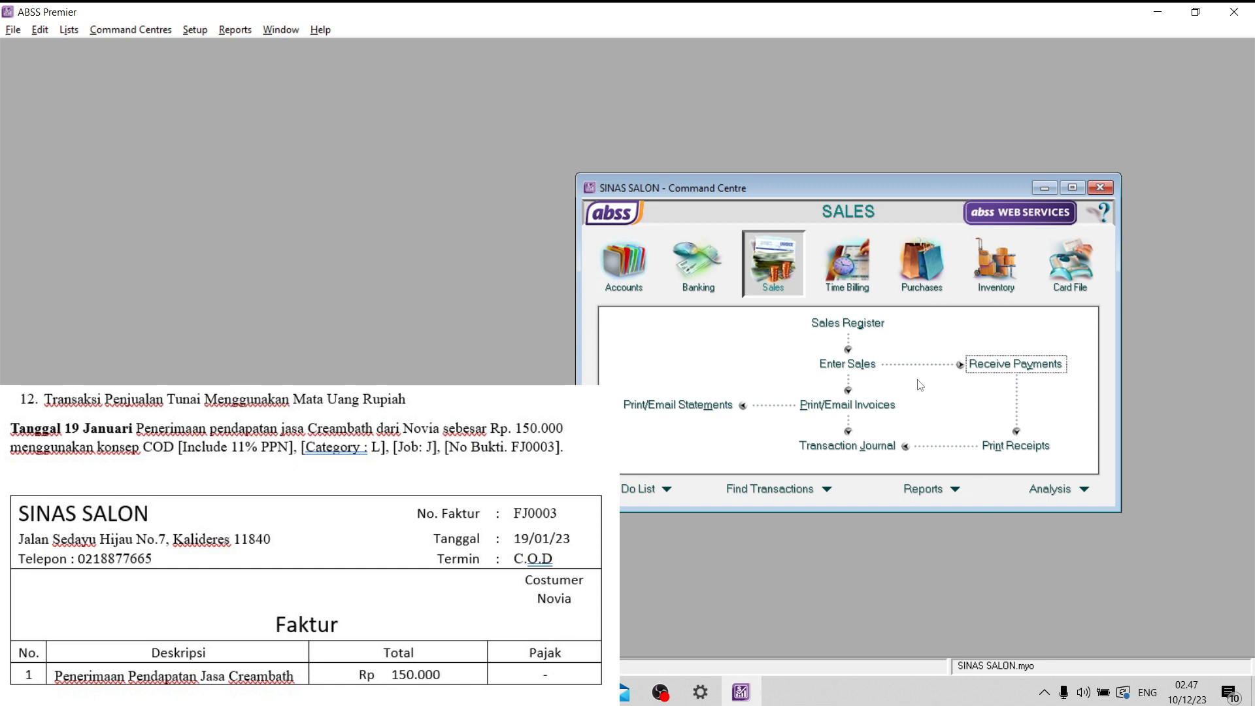
# - Examine the 19/01/23 sale and payment entries in the transaction journal's sales and receipts listings
pyautogui.click(860, 325)
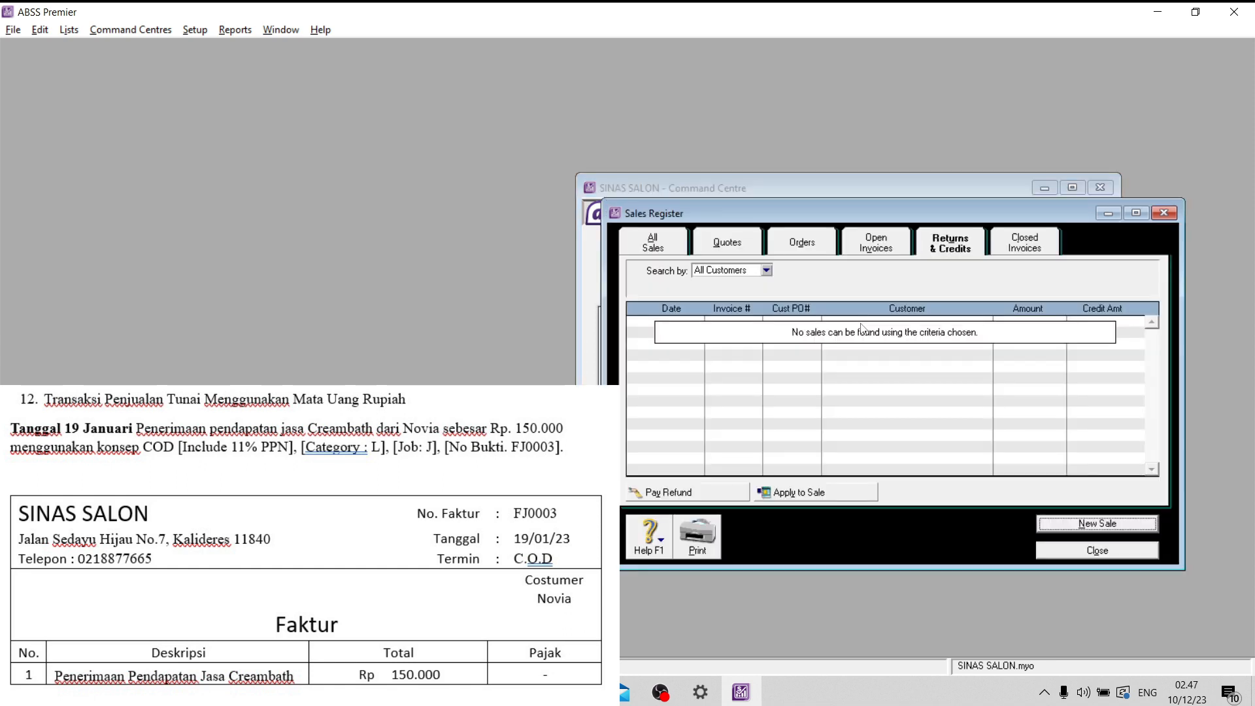
pyautogui.click(1108, 552)
pyautogui.click(860, 442)
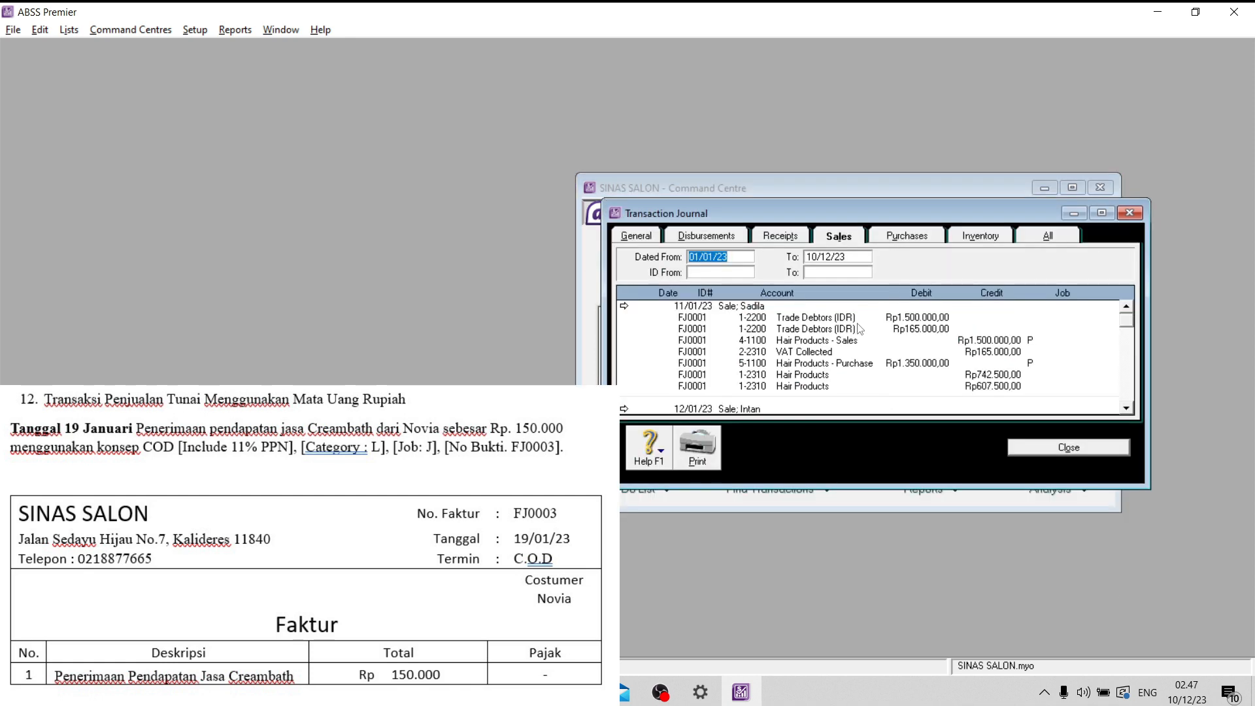
pyautogui.scroll(-10, 860, 329)
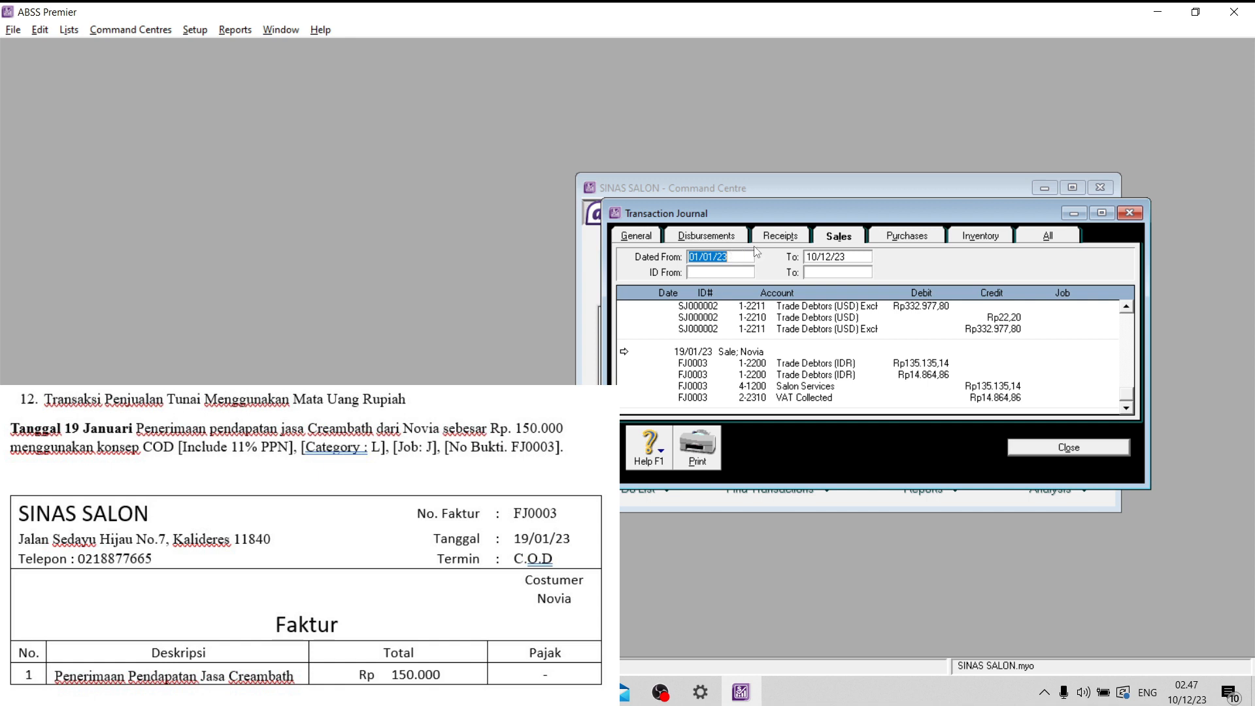
pyautogui.click(785, 238)
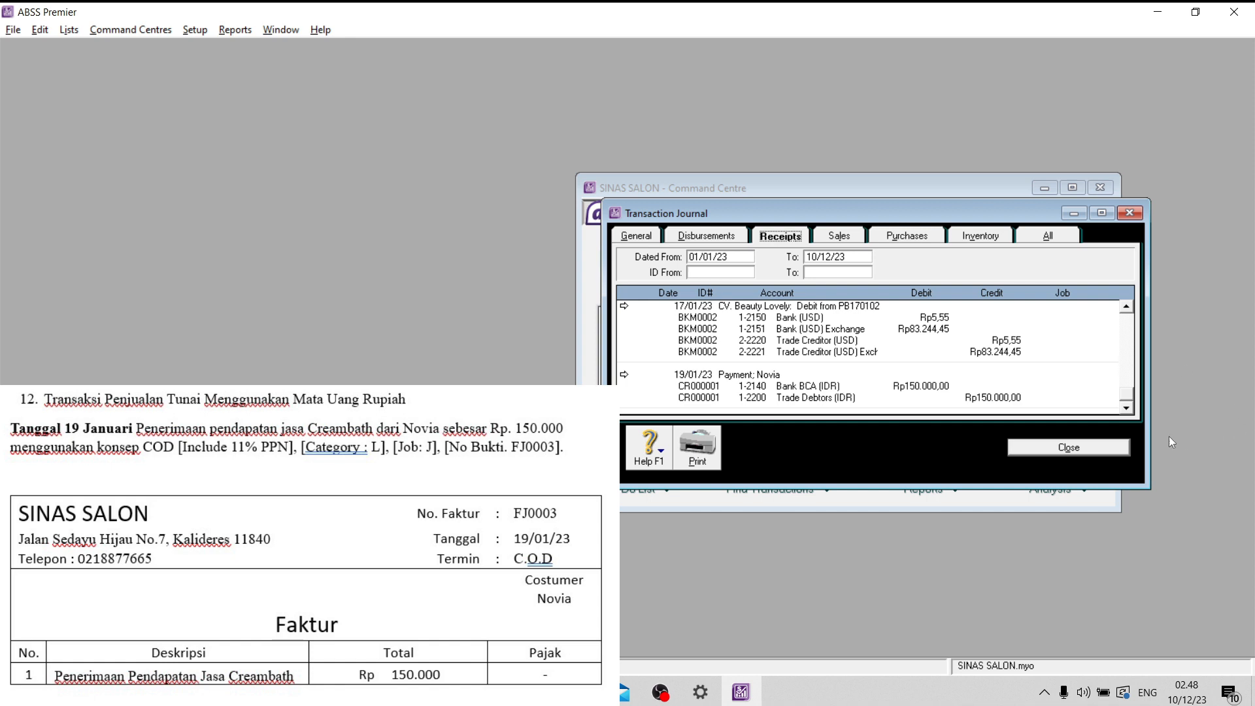
pyautogui.click(1086, 450)
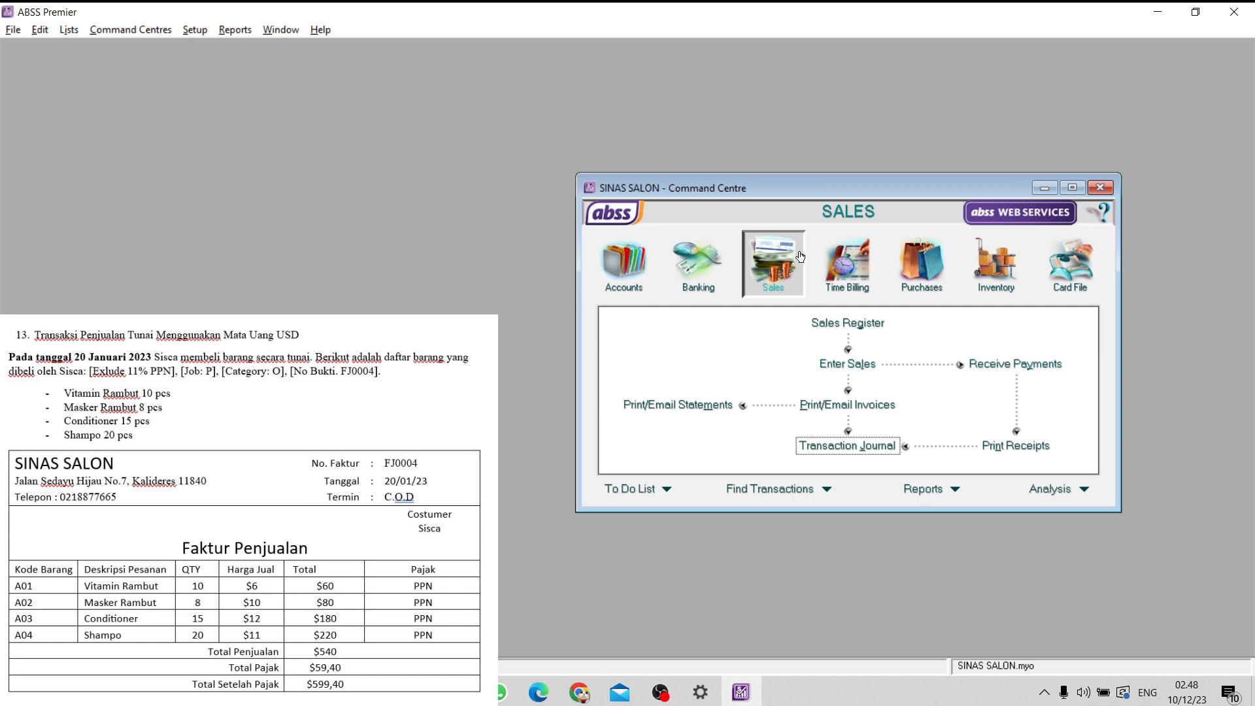
# - Start a new sales invoice for the customer named on the USD cash sale document
pyautogui.click(848, 365)
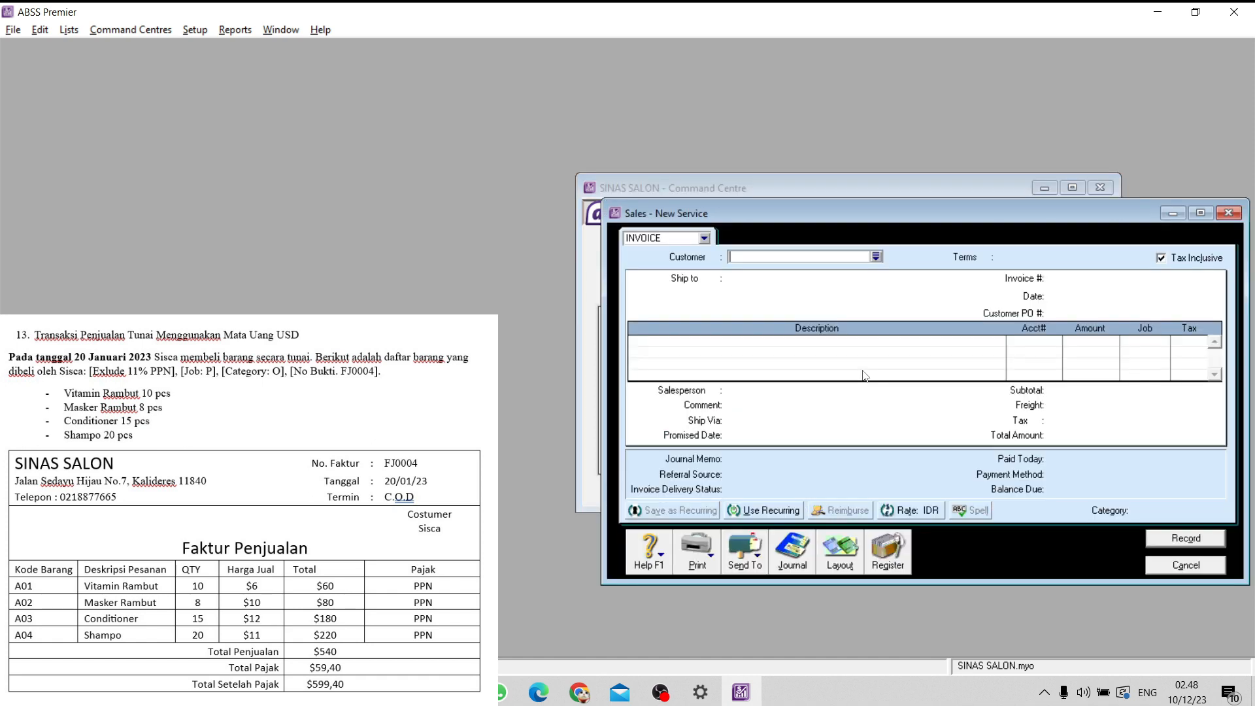
pyautogui.click(876, 256)
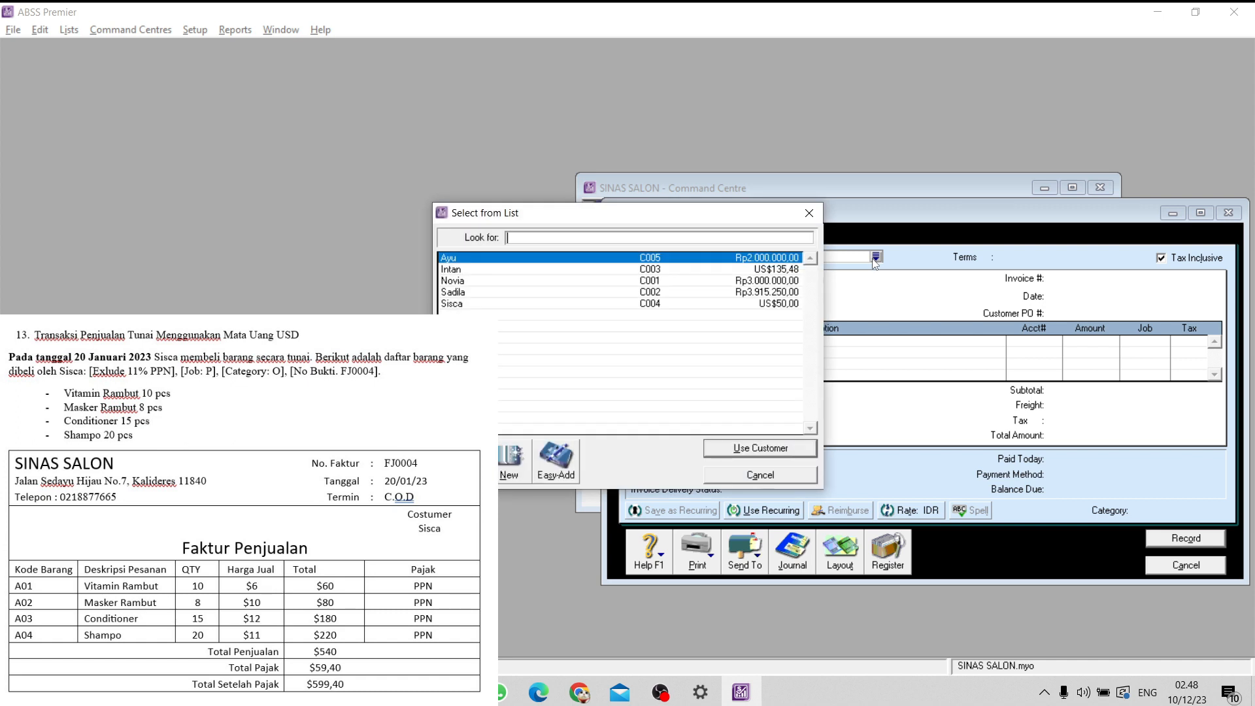
pyautogui.write('Sisca')
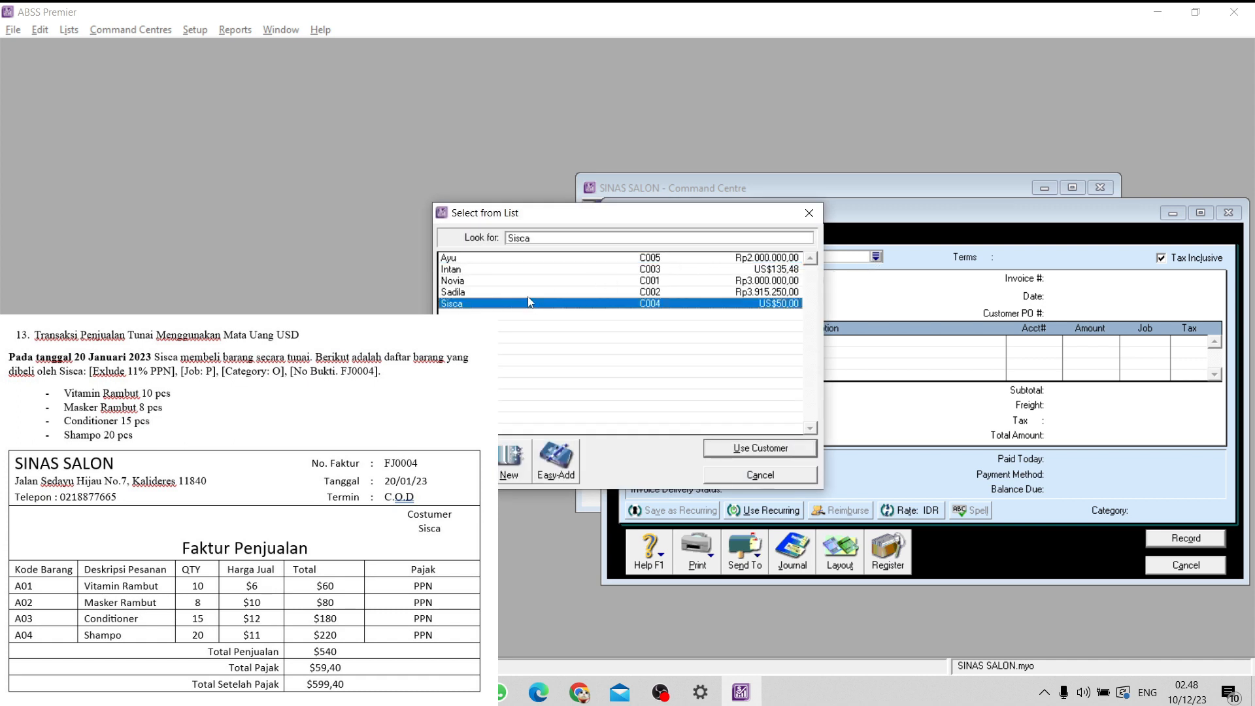
pyautogui.click(760, 448)
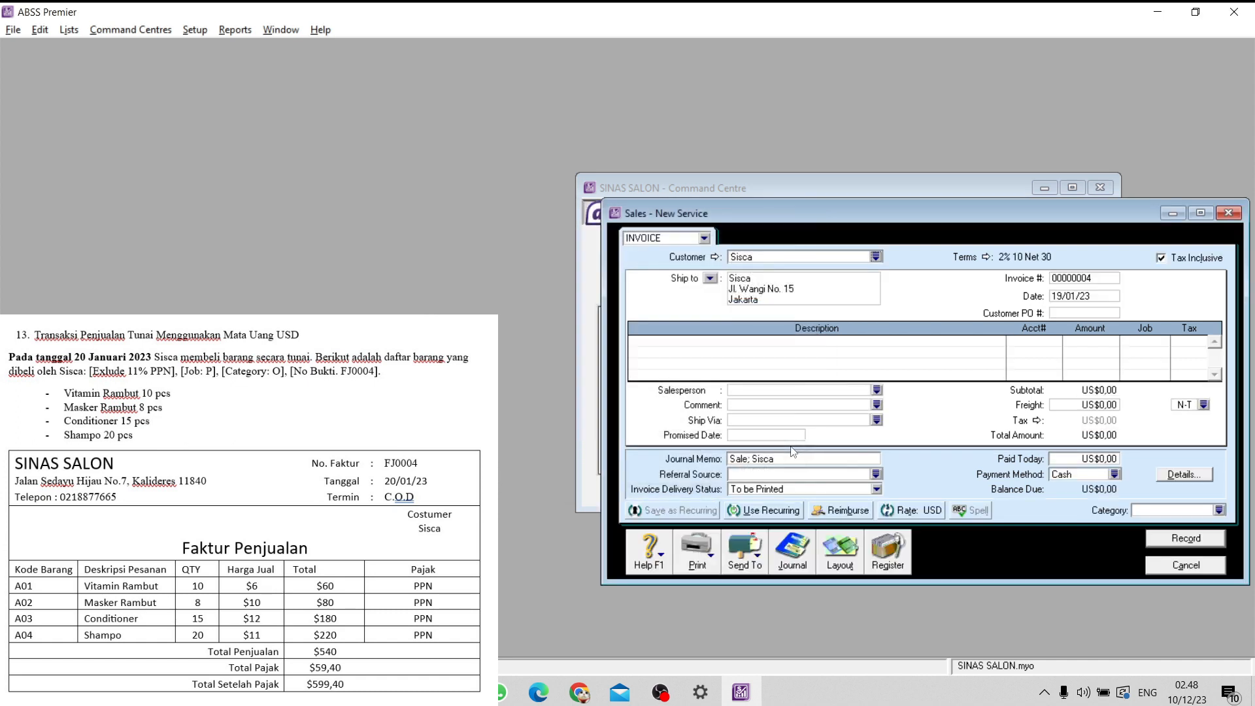
# - Set the invoice's payment terms to C.O.D. and make its prices tax-exclusive
pyautogui.click(986, 257)
pyautogui.click(778, 243)
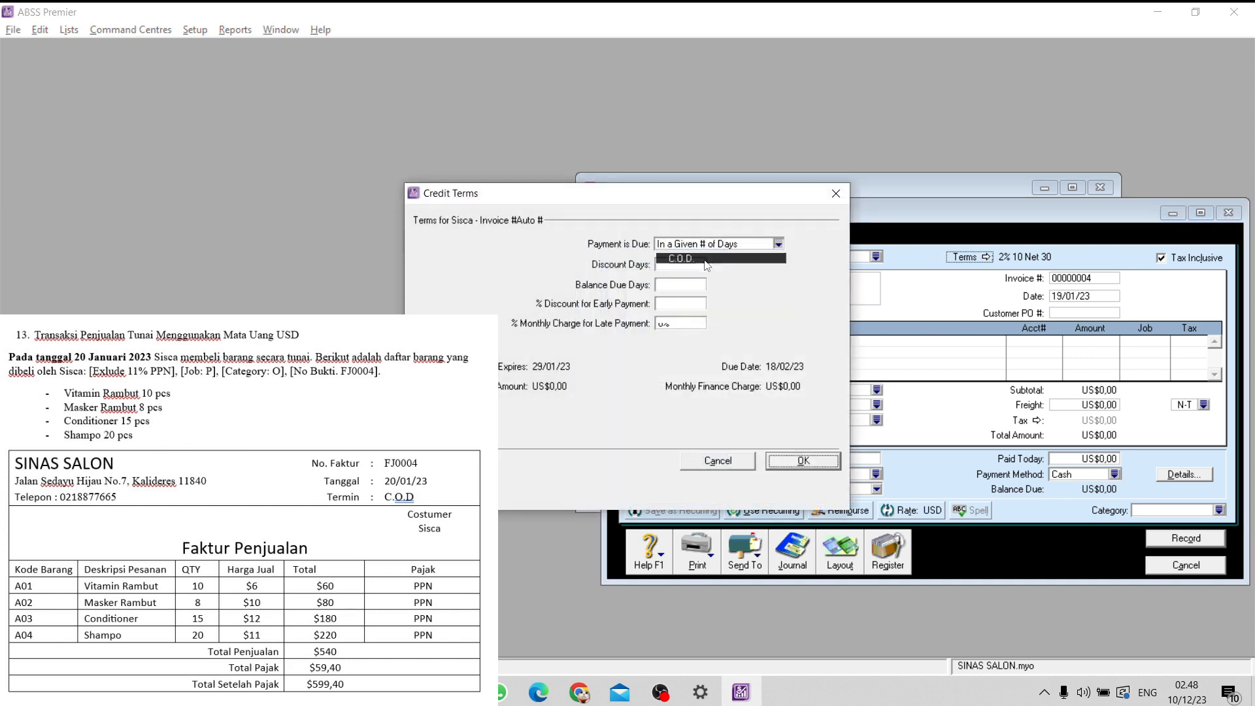
pyautogui.click(693, 255)
pyautogui.click(785, 462)
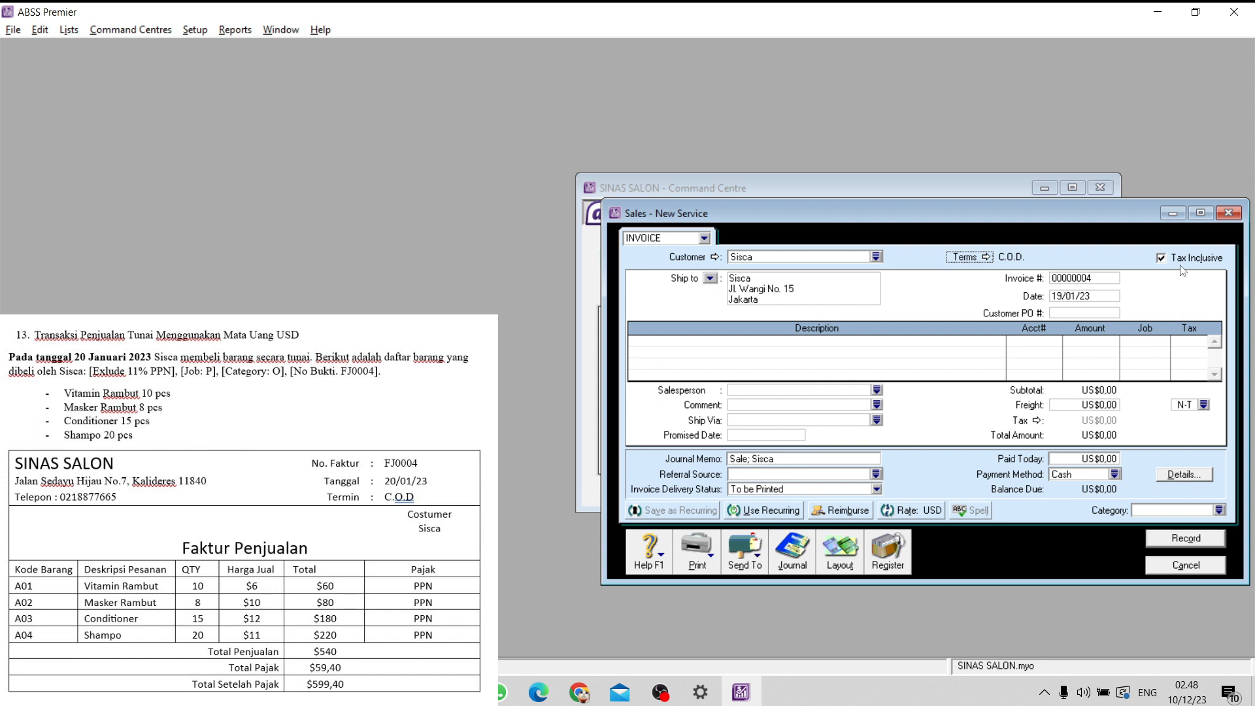
pyautogui.click(1163, 259)
# - Set the invoice number to FJ0004 and the invoice date to 20/01/23
pyautogui.click(1065, 279)
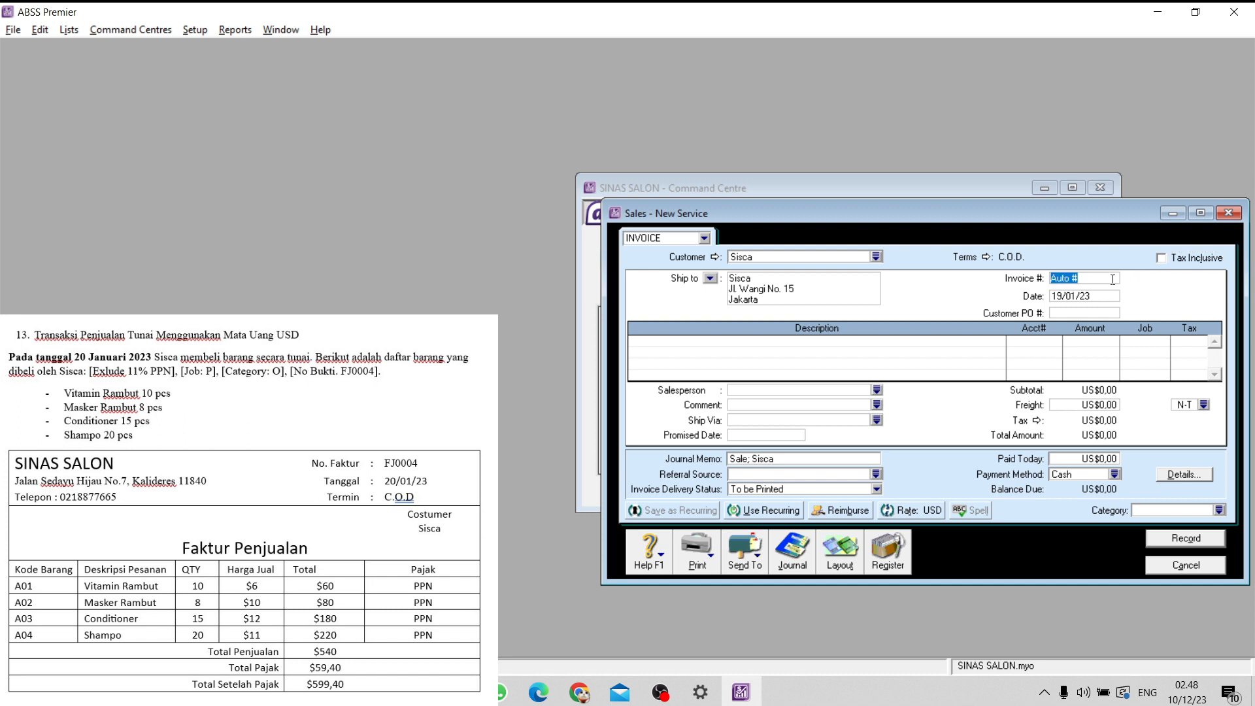
pyautogui.press('capslock')
pyautogui.write('FJ0004')
pyautogui.doubleClick(1053, 296)
pyautogui.write('20')
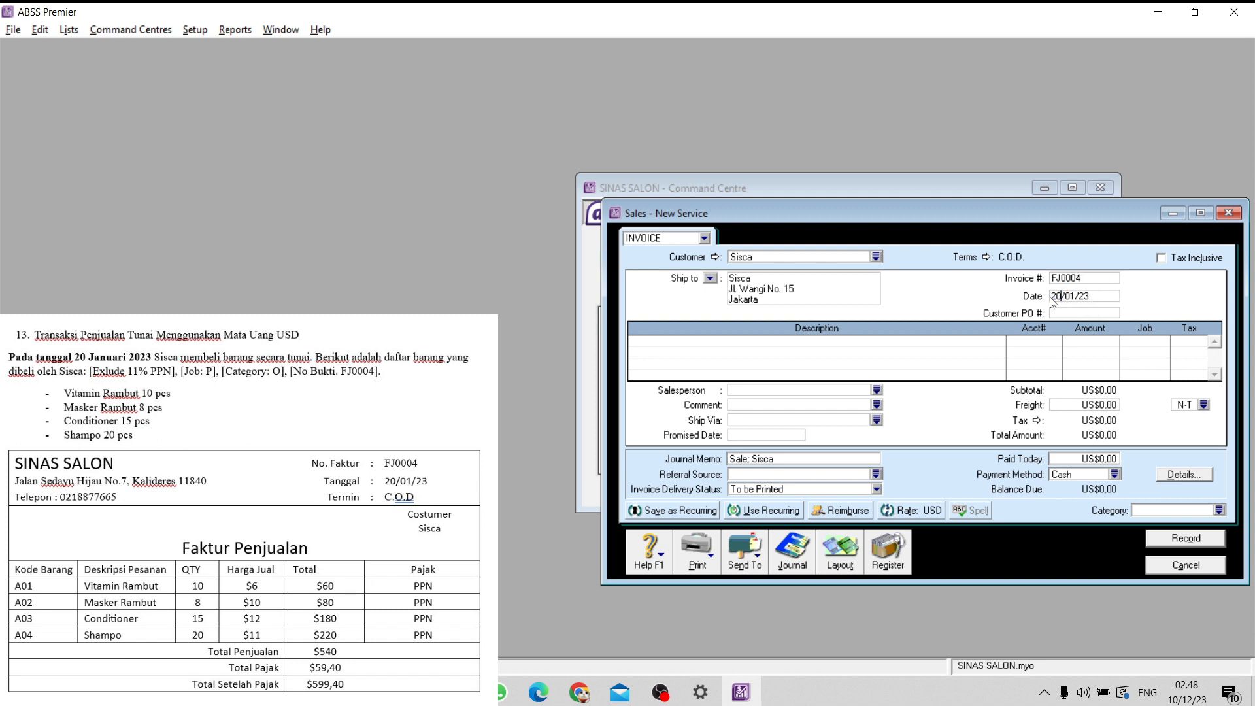
# - Change the invoice layout from Service to Item
pyautogui.click(842, 555)
pyautogui.click(470, 332)
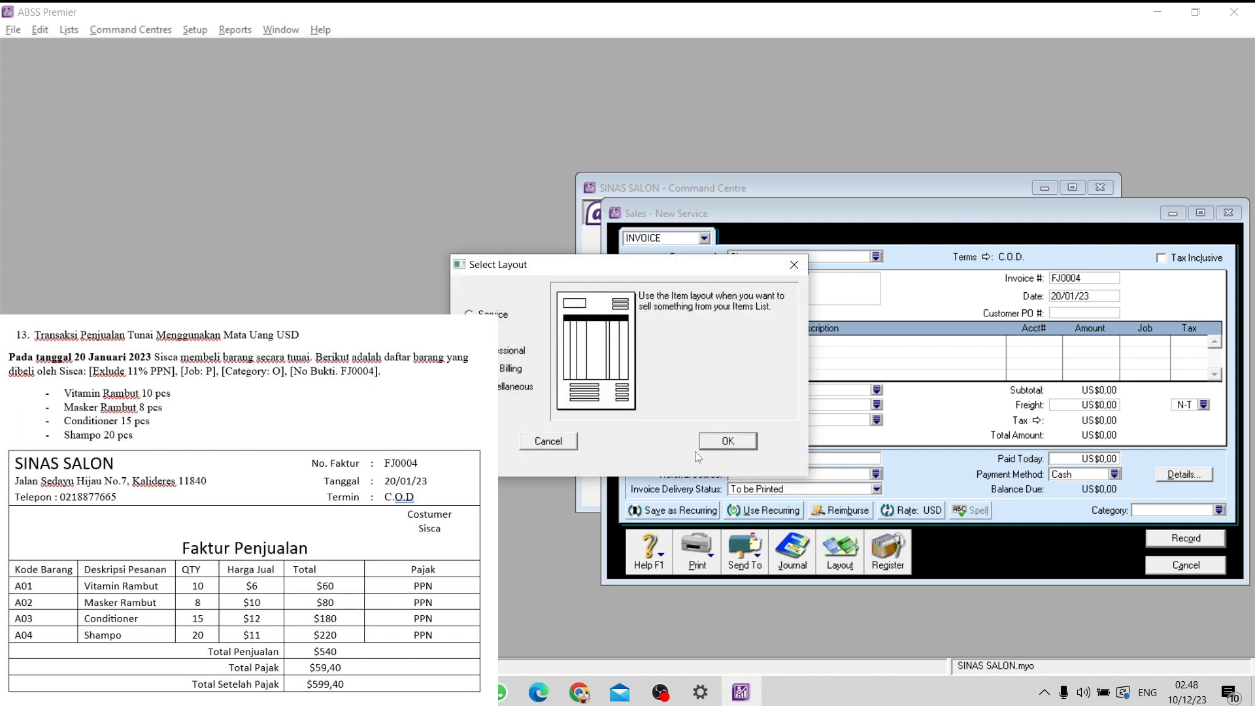
pyautogui.click(727, 441)
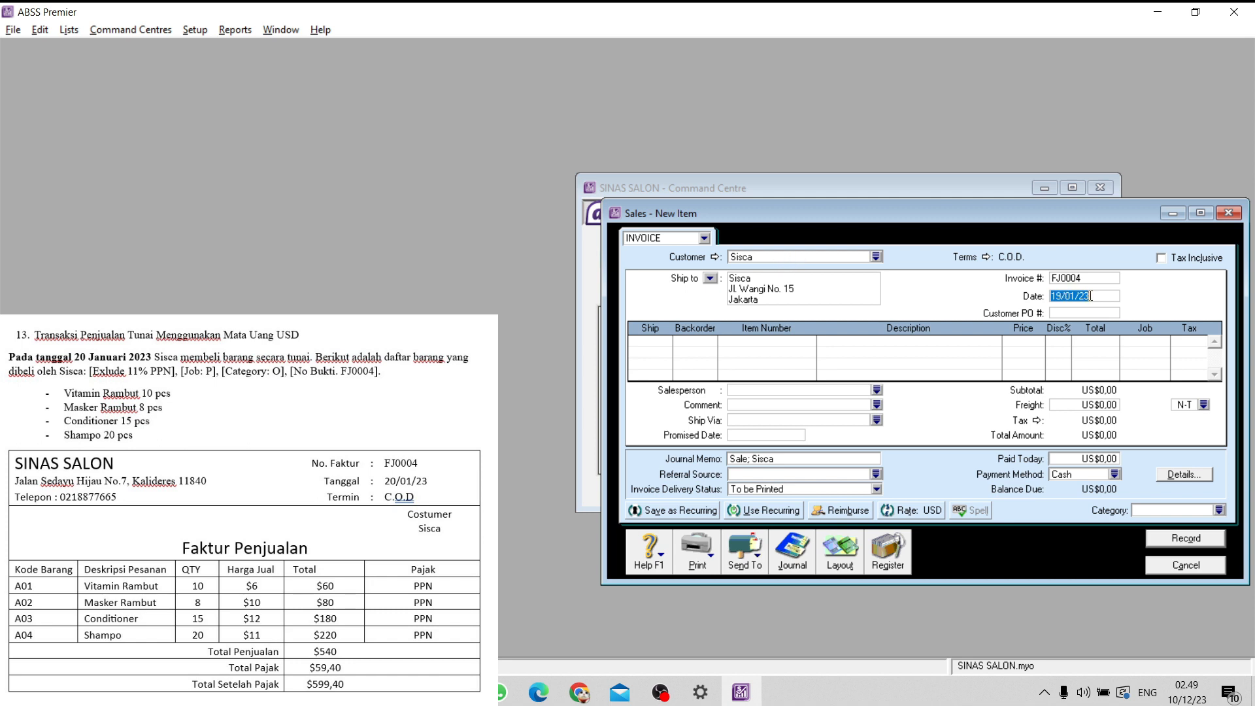
# - Add an invoice line for 10 units of item A01 (Vitamin Rambut) and assign it to job P
pyautogui.click(656, 340)
pyautogui.write('10')
pyautogui.press('Tab')
pyautogui.press('Tab')
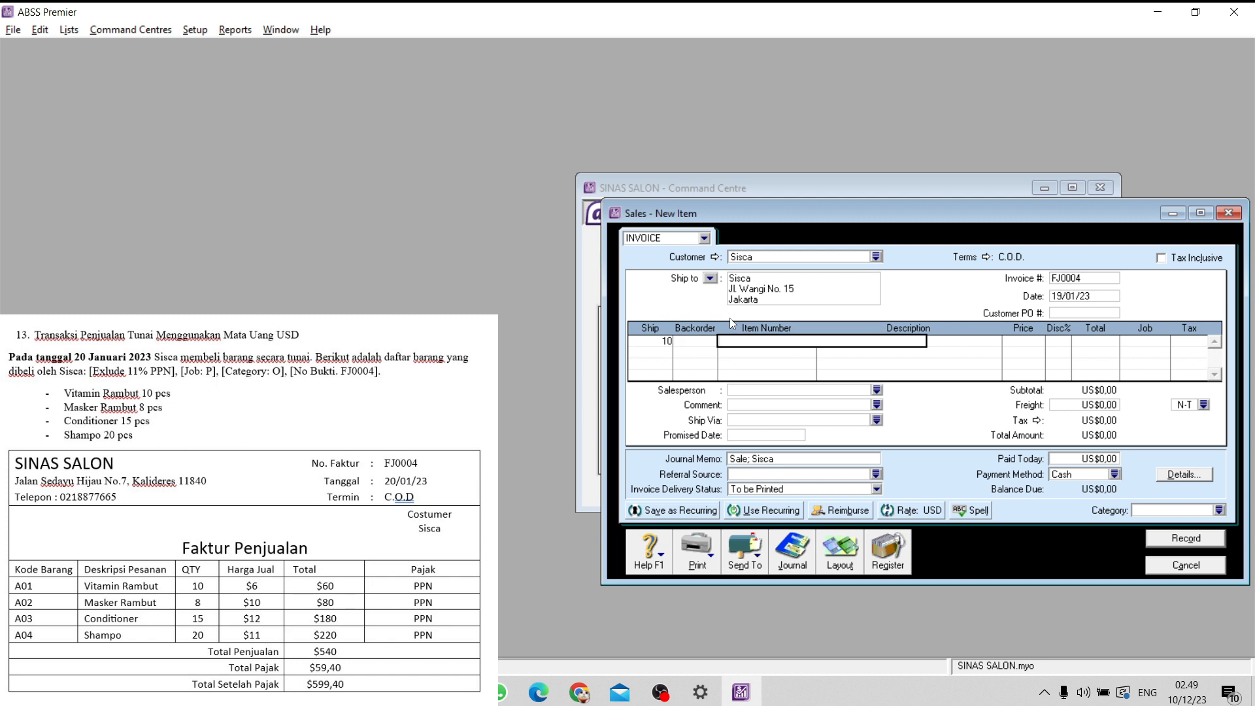
pyautogui.write('A01')
pyautogui.press('Tab')
# - Add an invoice line for 8 units of item A02 (Masker Rambut) and assign it to job P
pyautogui.press('Tab')
pyautogui.press('Tab')
pyautogui.press('Tab')
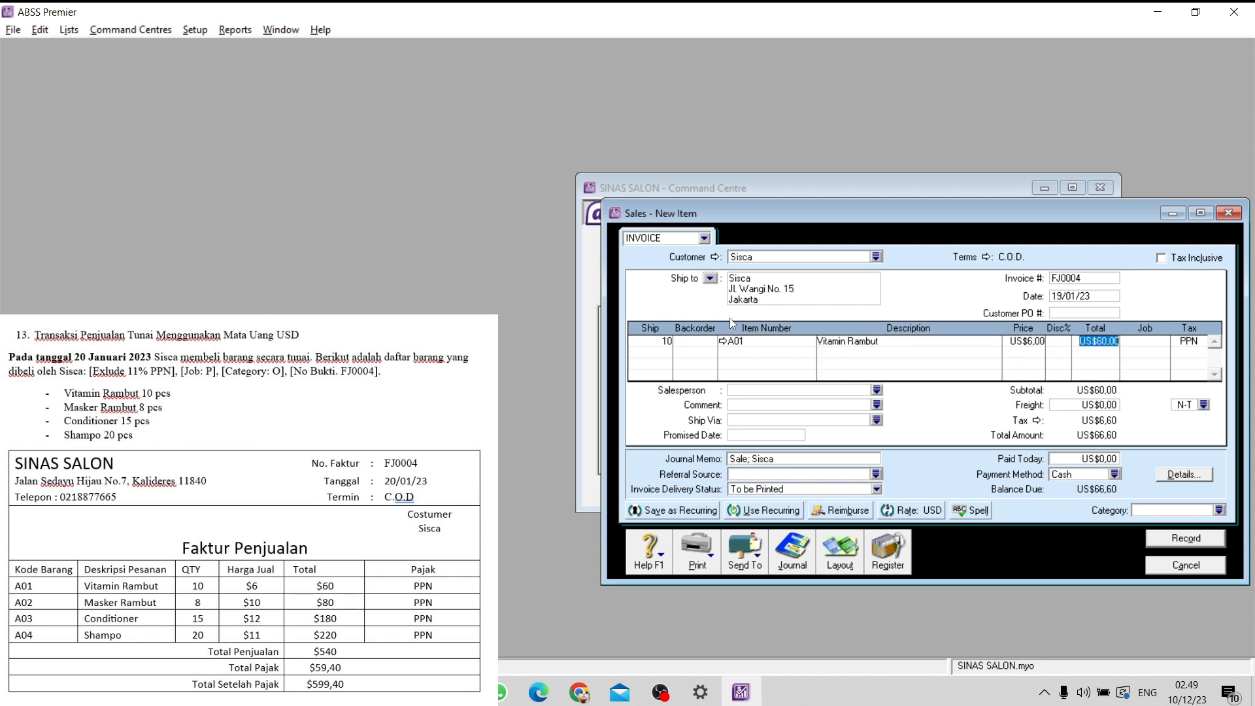
pyautogui.click(1142, 343)
pyautogui.click(1164, 342)
pyautogui.press('Down')
pyautogui.click(763, 448)
pyautogui.click(663, 352)
pyautogui.write('8')
pyautogui.press('Tab')
pyautogui.write('A02')
pyautogui.press('Tab')
# - Add an invoice line for 15 units of item A03 (Conditioner) and assign it to job P
pyautogui.press('Tab')
pyautogui.press('Tab')
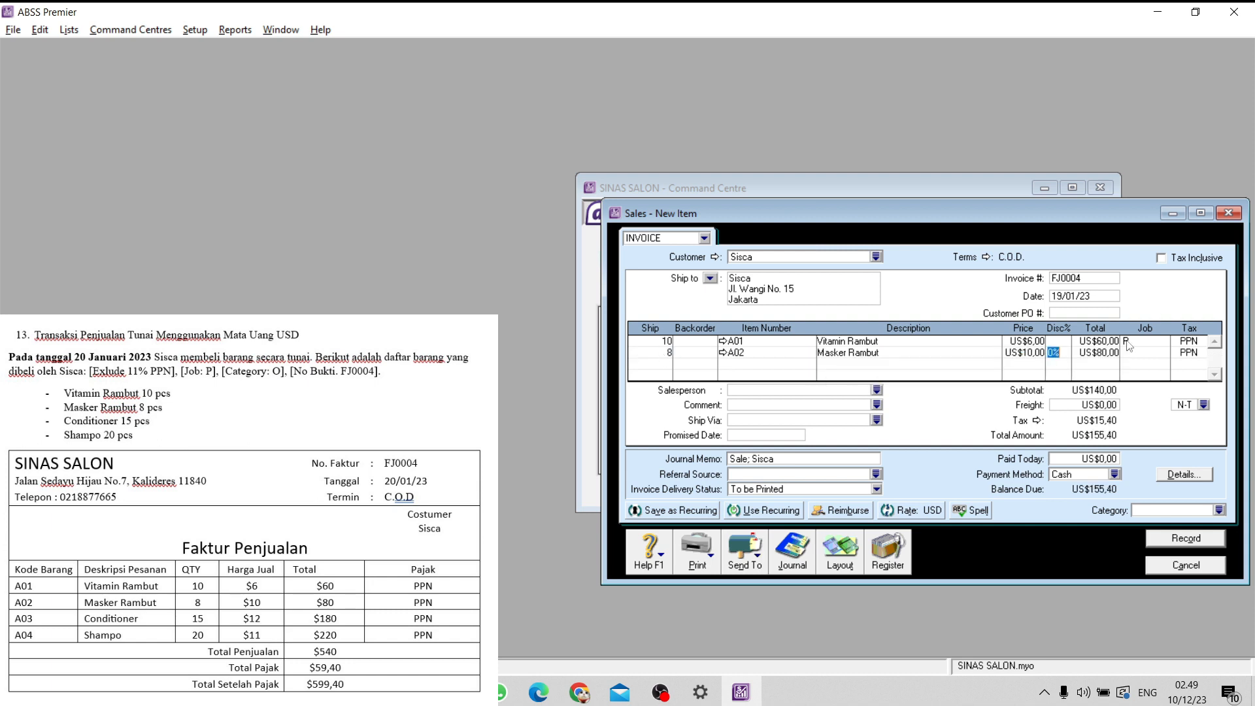
pyautogui.press('Tab')
pyautogui.press('Tab')
pyautogui.click(1163, 353)
pyautogui.press('Down')
pyautogui.click(765, 447)
pyautogui.press('Tab')
pyautogui.write('5')
pyautogui.press('Tab')
pyautogui.press('BackSpace')
pyautogui.click(657, 365)
pyautogui.write('15')
pyautogui.press('Tab')
pyautogui.press('Tab')
pyautogui.write('A03')
pyautogui.press('Tab')
pyautogui.press('Tab')
pyautogui.press('Tab')
pyautogui.press('Tab')
pyautogui.press('Tab')
pyautogui.click(1163, 365)
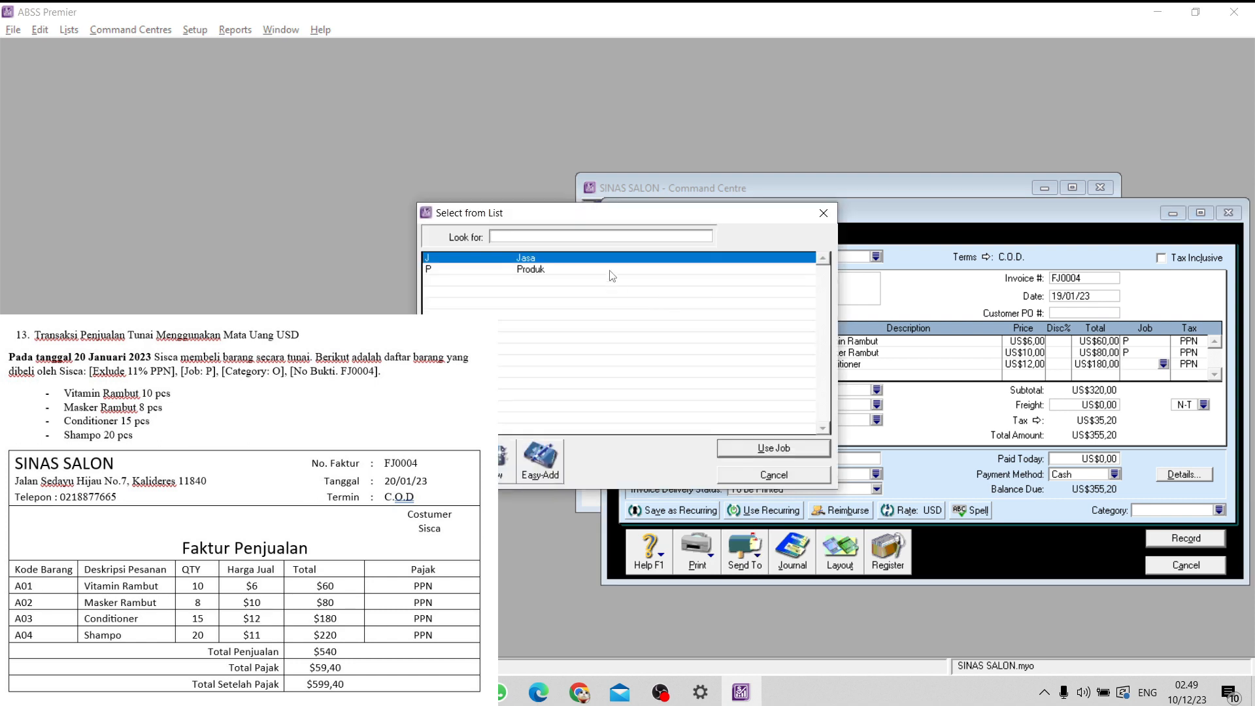
pyautogui.press('Down')
pyautogui.click(765, 443)
# - Add an invoice line for 20 units of item A04 (Shampo) and assign it to job P
pyautogui.click(664, 374)
pyautogui.write('20')
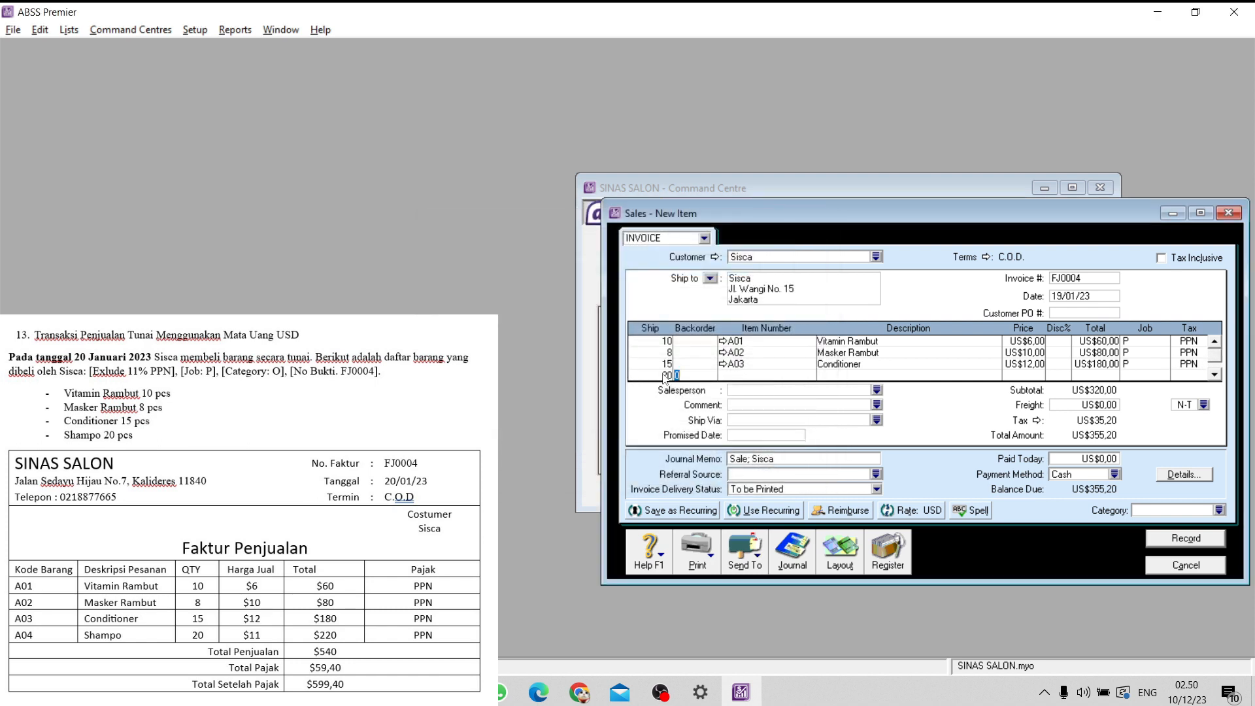
pyautogui.press('Tab')
pyautogui.press('Tab')
pyautogui.write('A04')
pyautogui.press('Tab')
pyautogui.press('Tab')
pyautogui.press('Tab')
pyautogui.press('Tab')
pyautogui.press('Tab')
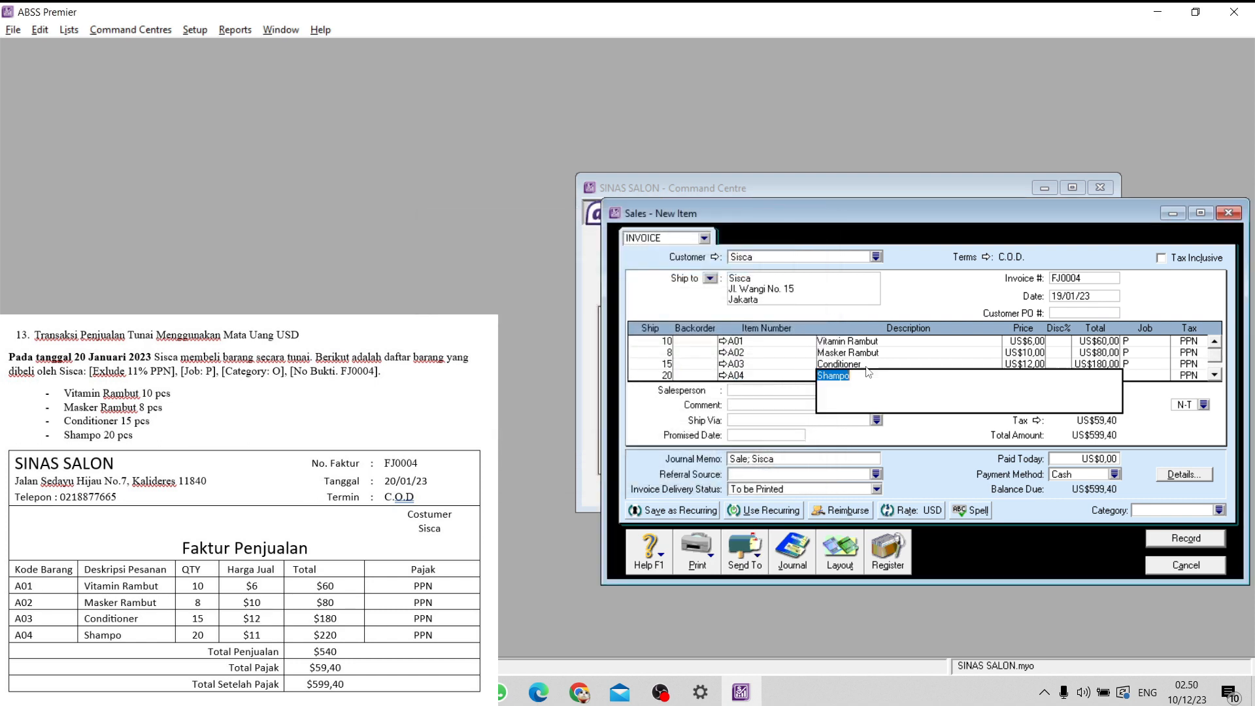
pyautogui.click(1163, 376)
pyautogui.click(536, 271)
pyautogui.click(758, 450)
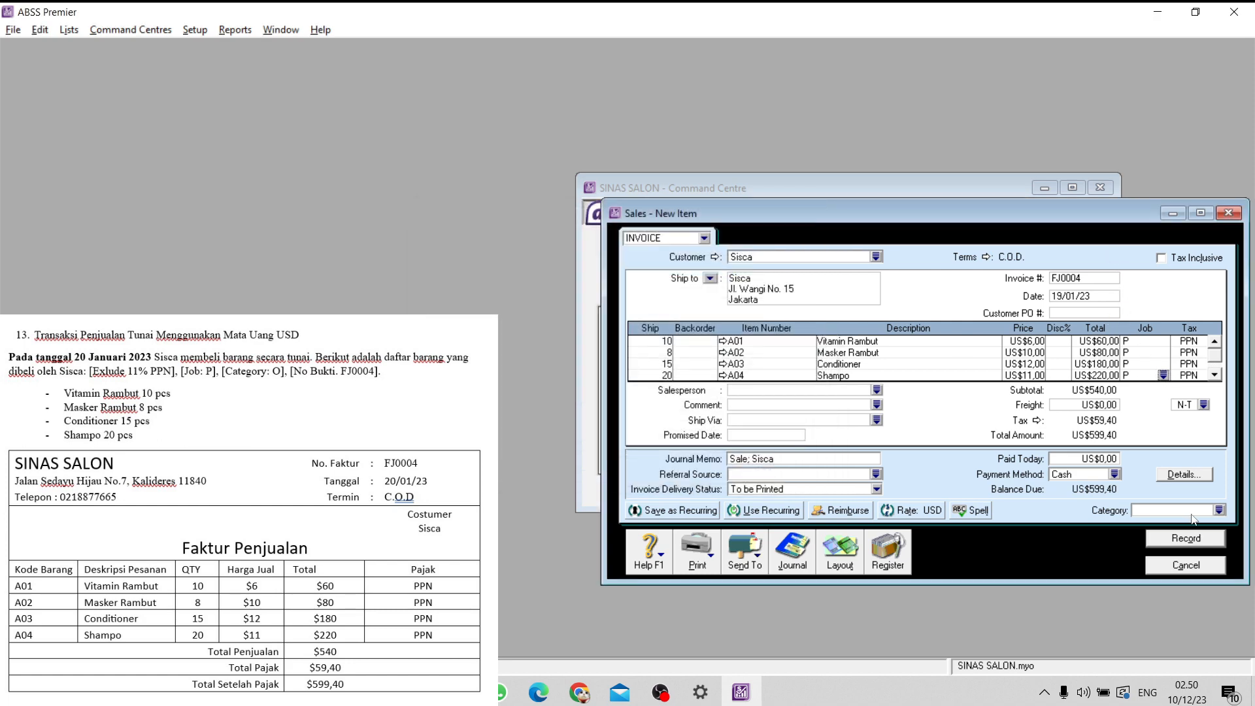
# - Assign category O (Overseas) to the item invoice, record it, and close the sales entry window
pyautogui.click(1220, 510)
pyautogui.click(553, 269)
pyautogui.click(743, 449)
pyautogui.click(1186, 539)
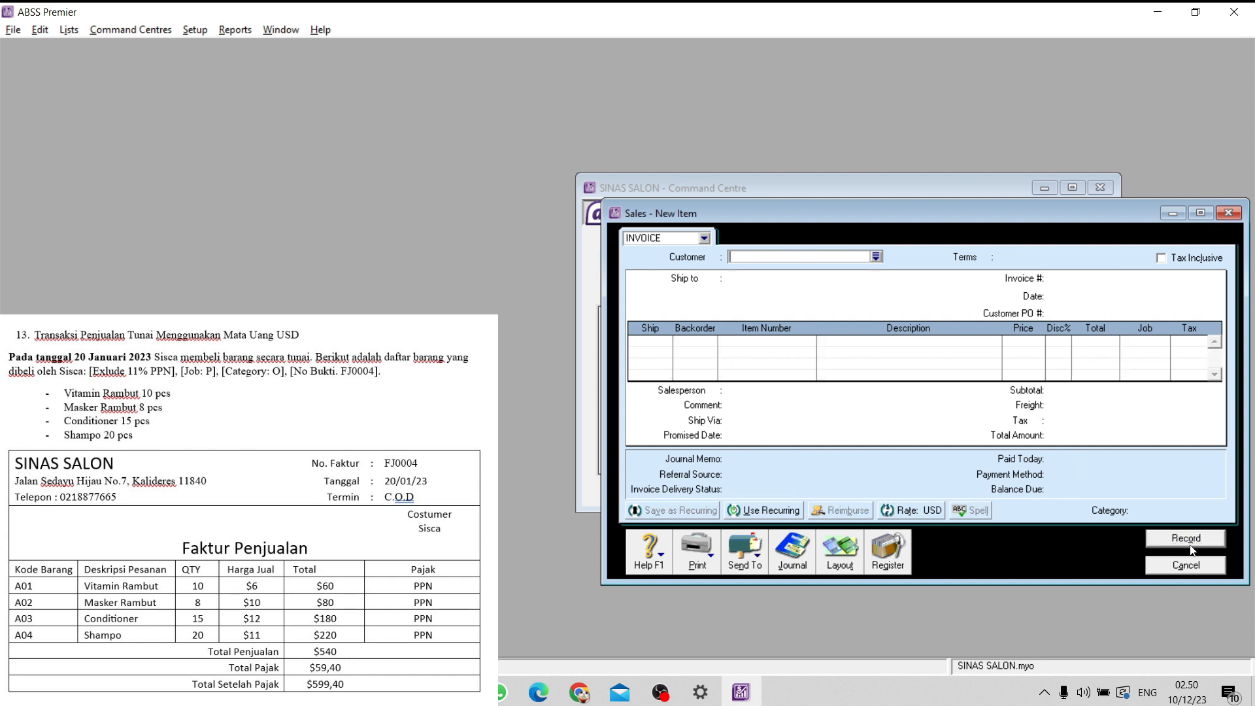
pyautogui.click(1184, 565)
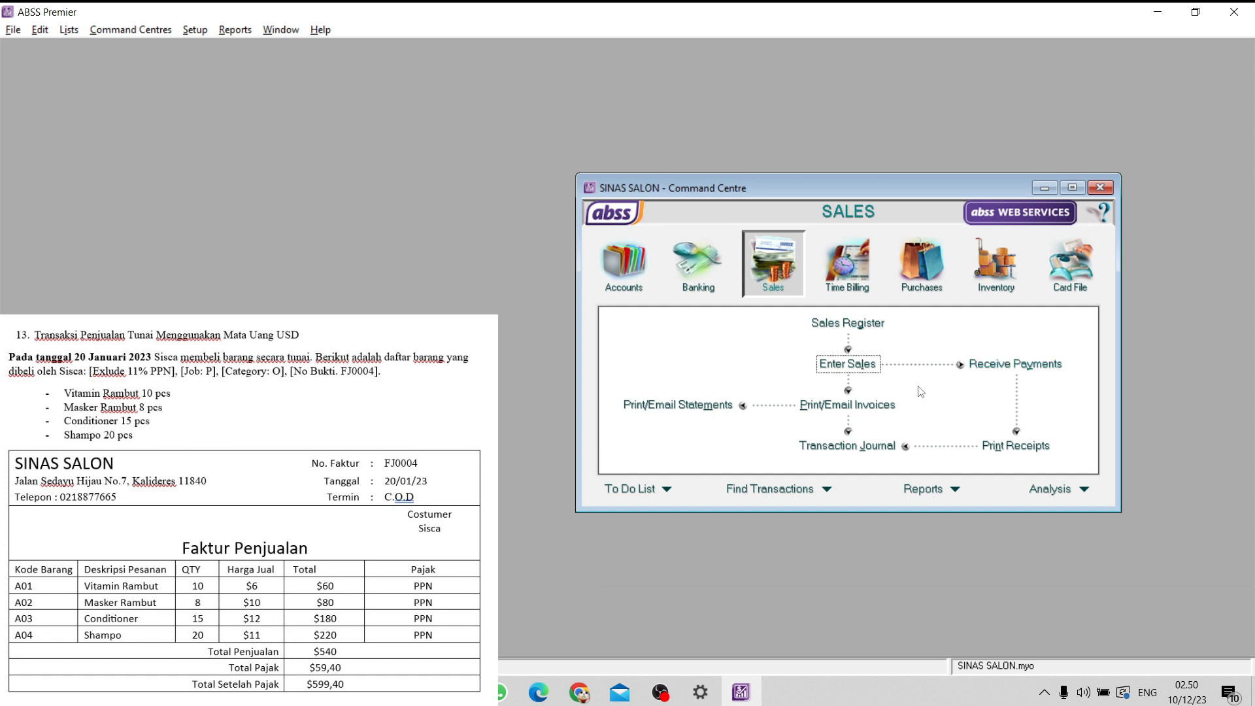
# - Review the sales journal entry for invoice FJ0004 in an enlarged Transaction Journal, then close the journal
pyautogui.click(849, 447)
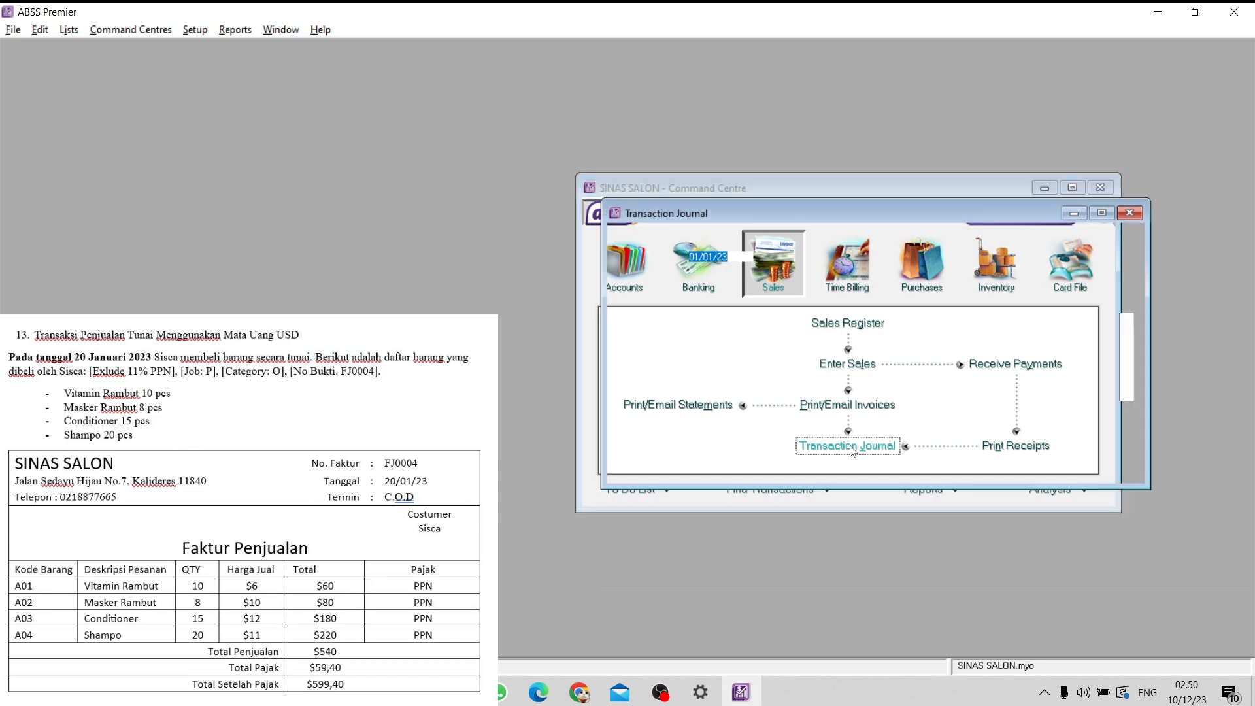
pyautogui.scroll(-10, 892, 319)
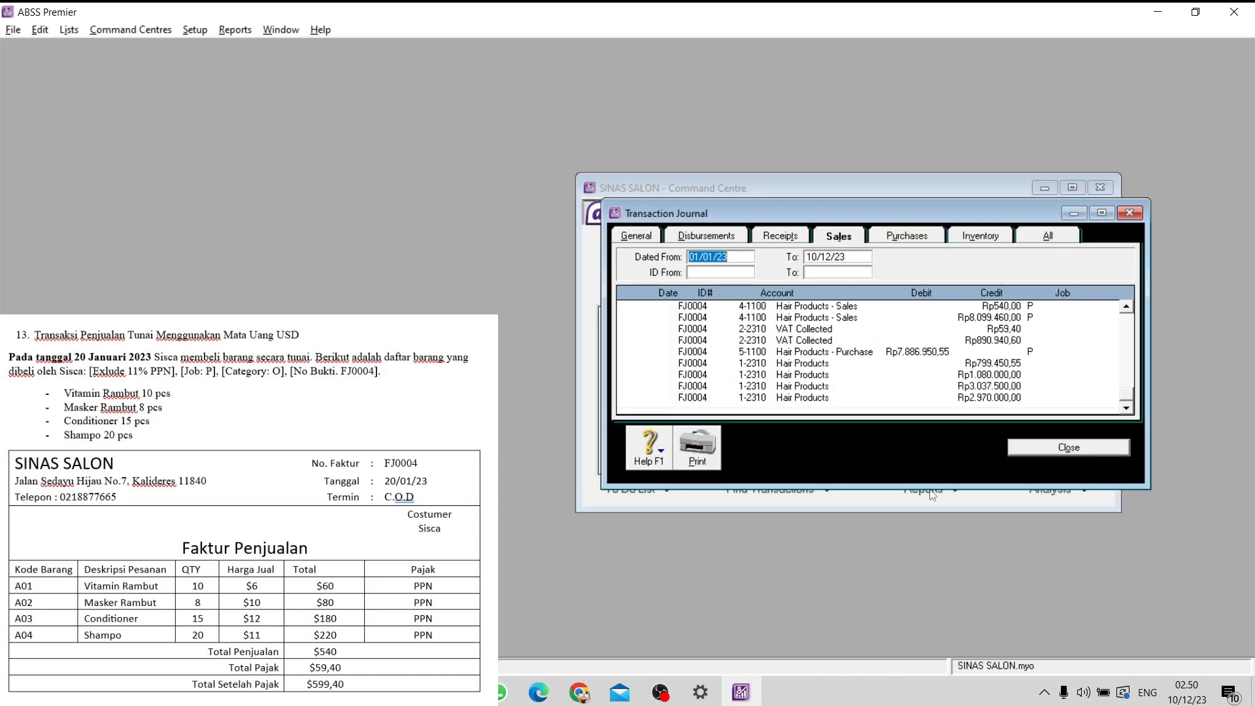
pyautogui.moveTo(933, 489); pyautogui.dragTo(920, 557)
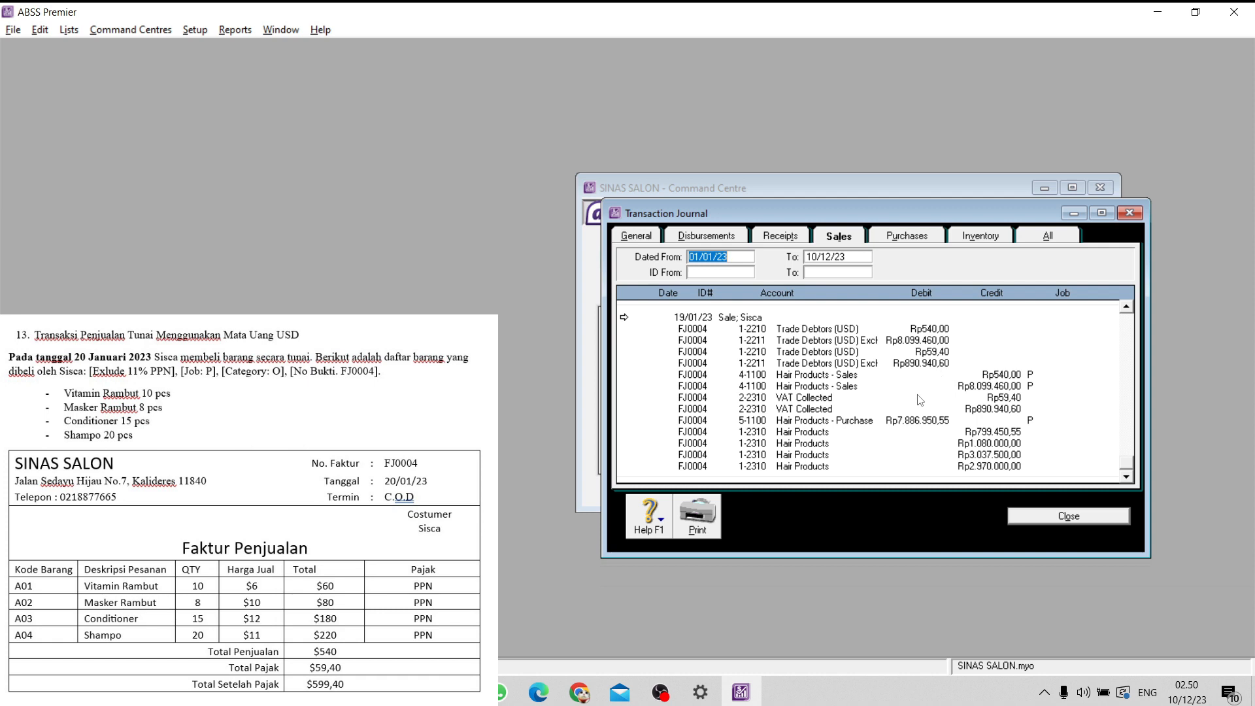
pyautogui.click(1049, 516)
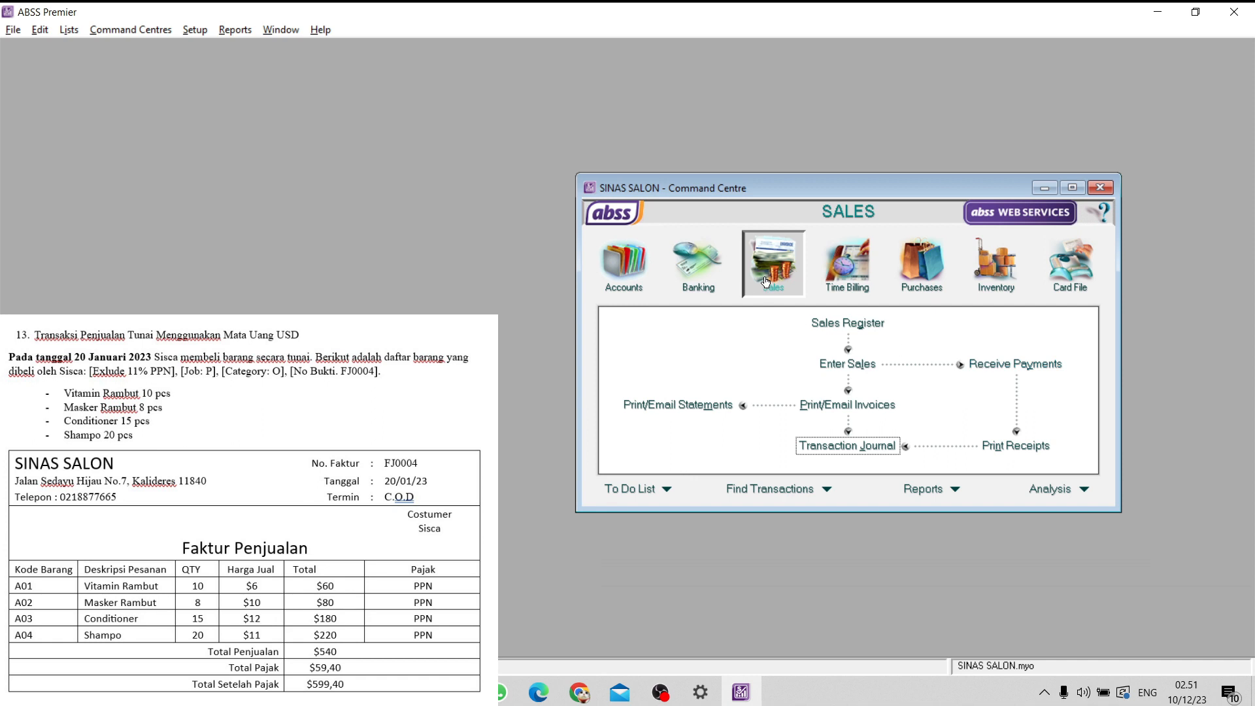
# - Start a customer payment for the buyer on invoice FJ0004 and deposit it to the Bank (USD) account
pyautogui.click(983, 362)
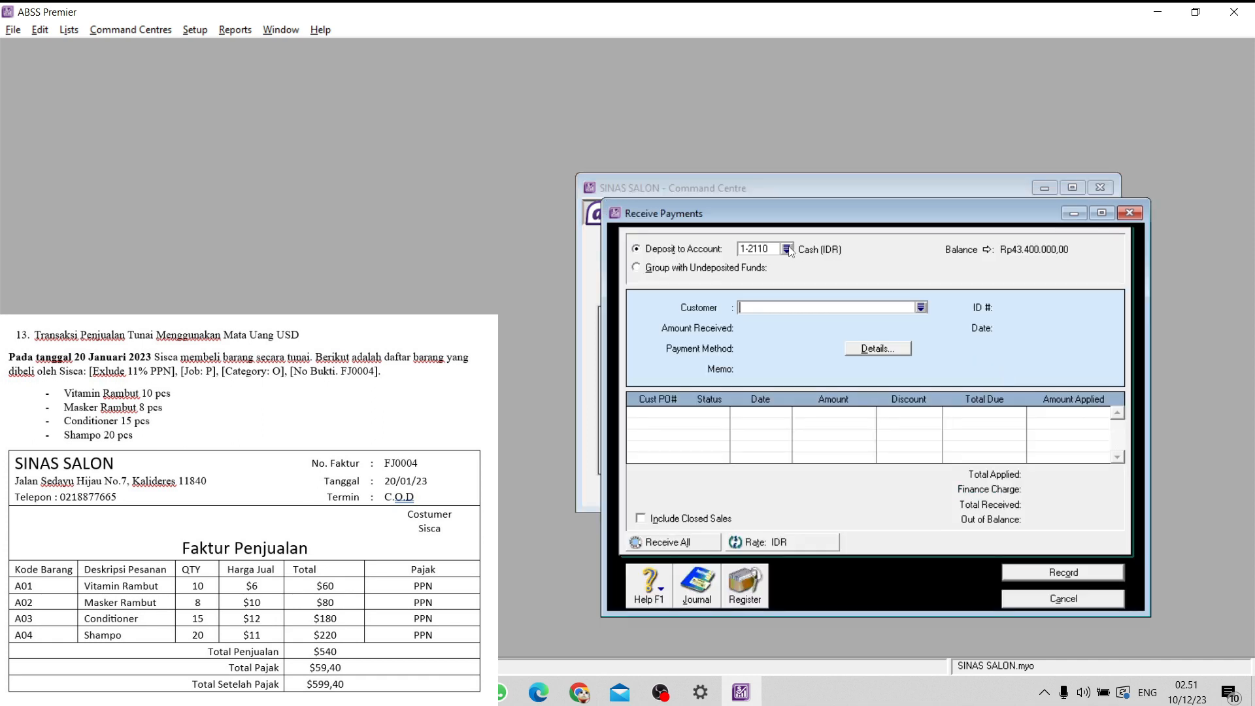
pyautogui.click(787, 250)
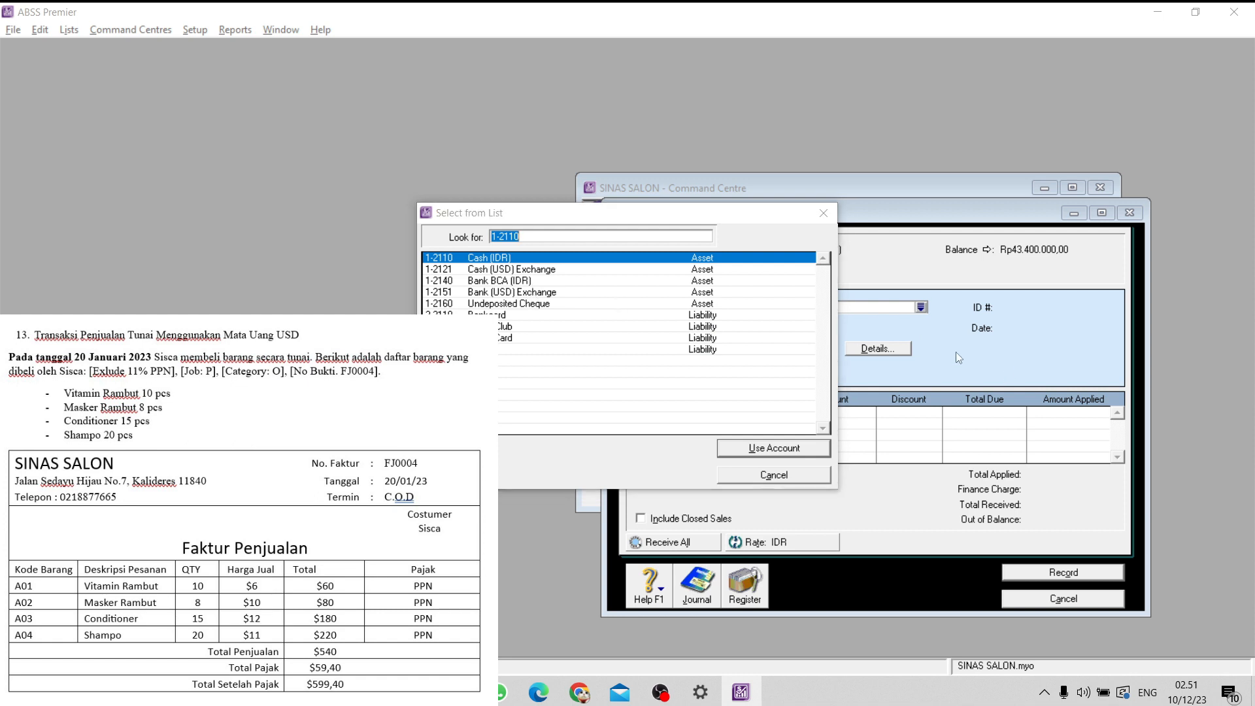
pyautogui.click(824, 213)
pyautogui.click(917, 309)
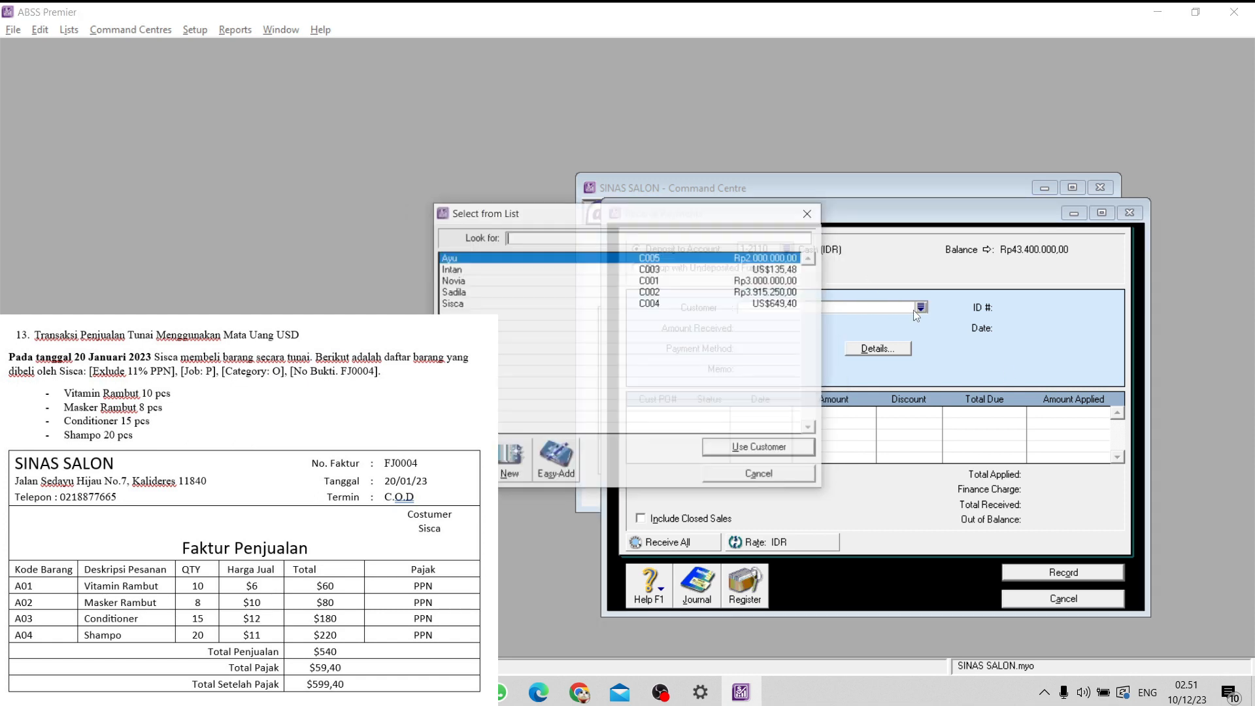
pyautogui.click(528, 305)
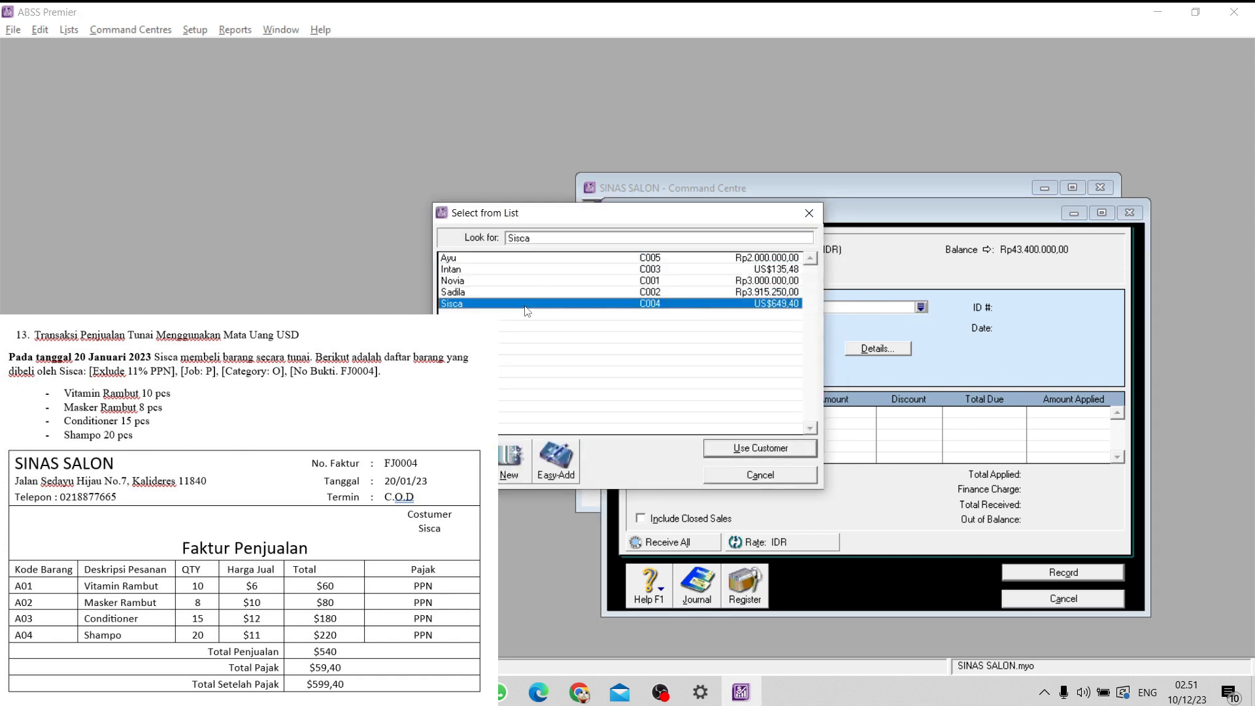
pyautogui.click(733, 448)
pyautogui.click(787, 249)
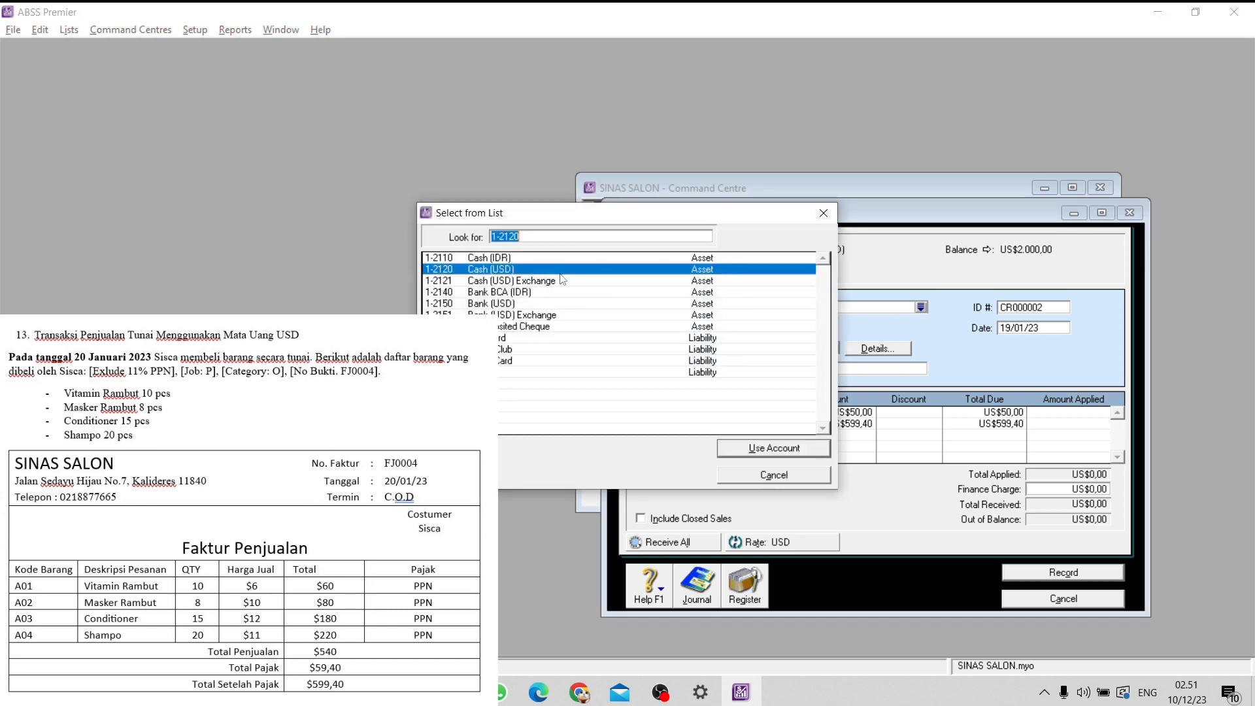
pyautogui.click(528, 304)
pyautogui.click(764, 448)
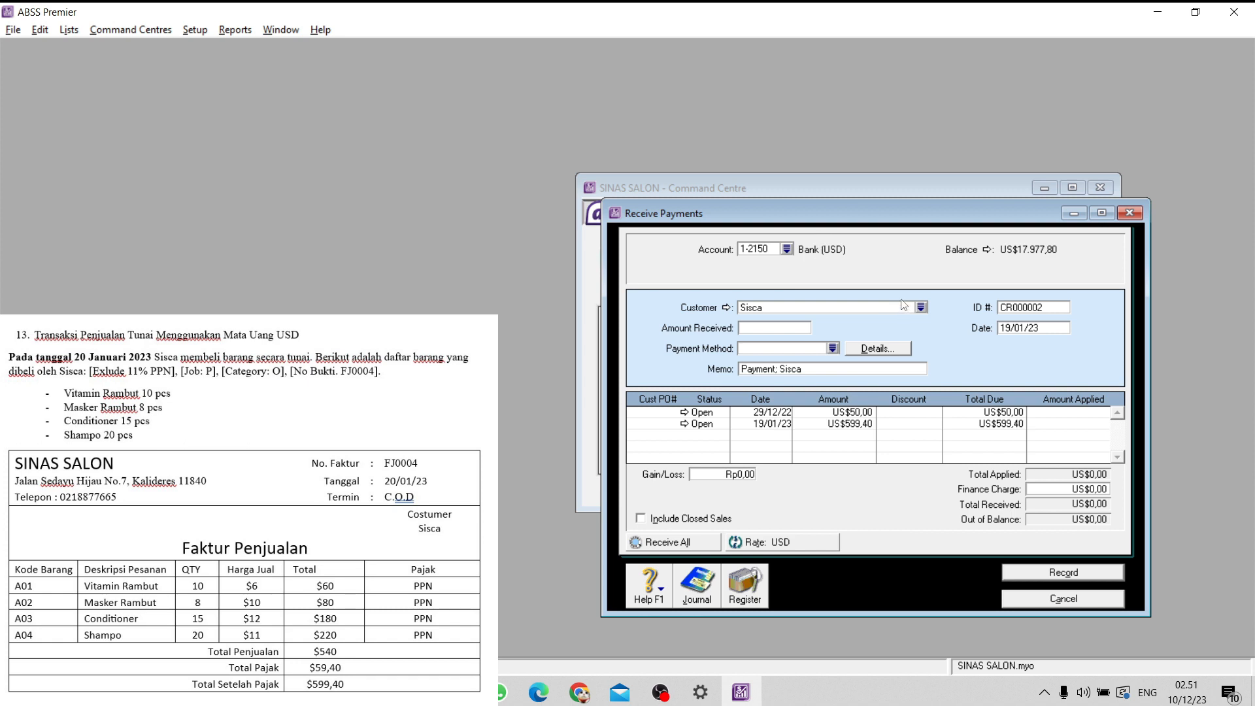
# - Set the customer payment's date to 20/01/23
pyautogui.click(1010, 328)
pyautogui.click(1010, 328)
pyautogui.moveTo(1011, 328); pyautogui.dragTo(992, 328)
pyautogui.write('20')
# - Apply US$599,40 to the open sale dated 19/01/23, record the customer payment, and close the payment window
pyautogui.click(1065, 426)
pyautogui.write('599,40')
pyautogui.click(793, 329)
pyautogui.click(811, 309)
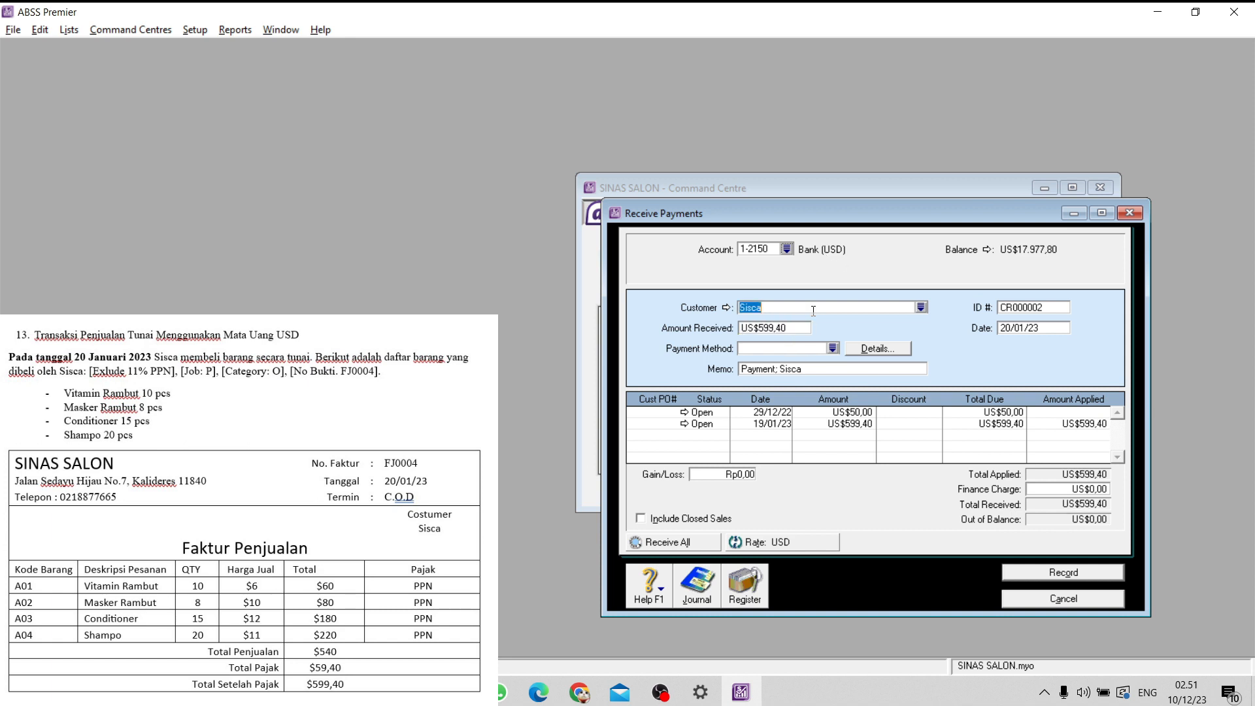
pyautogui.click(1090, 425)
pyautogui.click(1064, 572)
pyautogui.click(1063, 598)
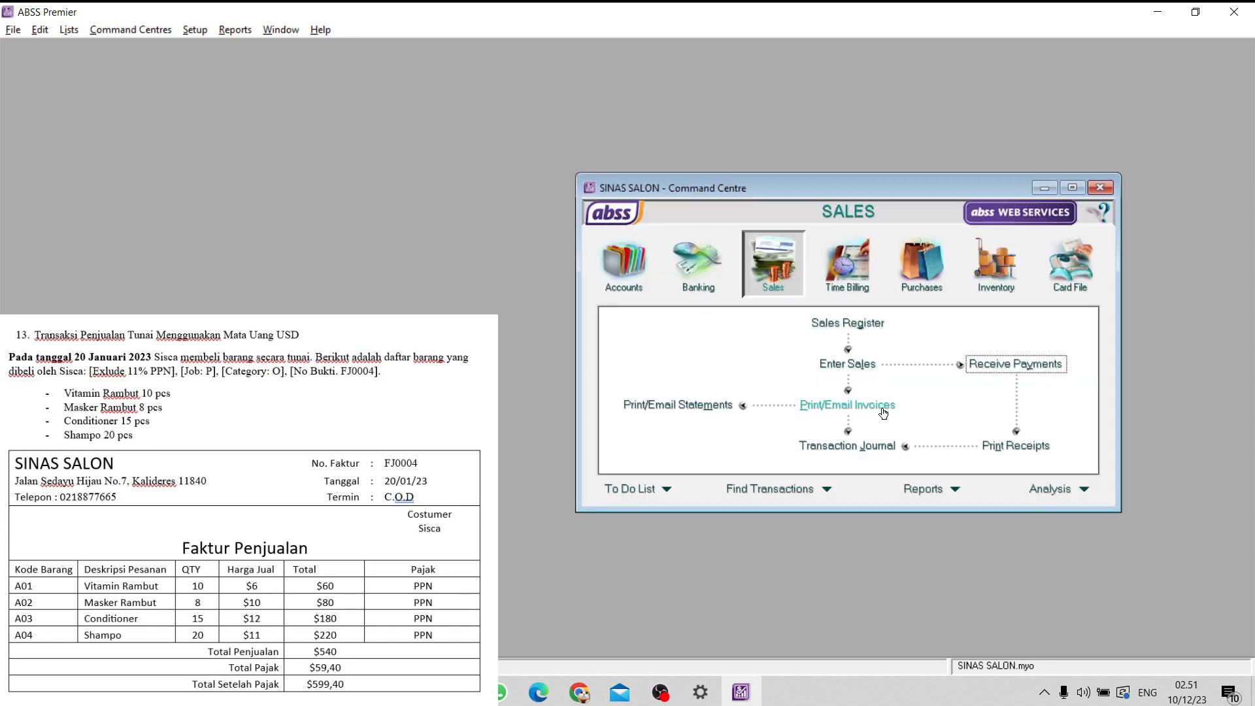
# - Review the receipts journal for the USD customer payment dated 20/01/23, then close the journal
pyautogui.click(870, 446)
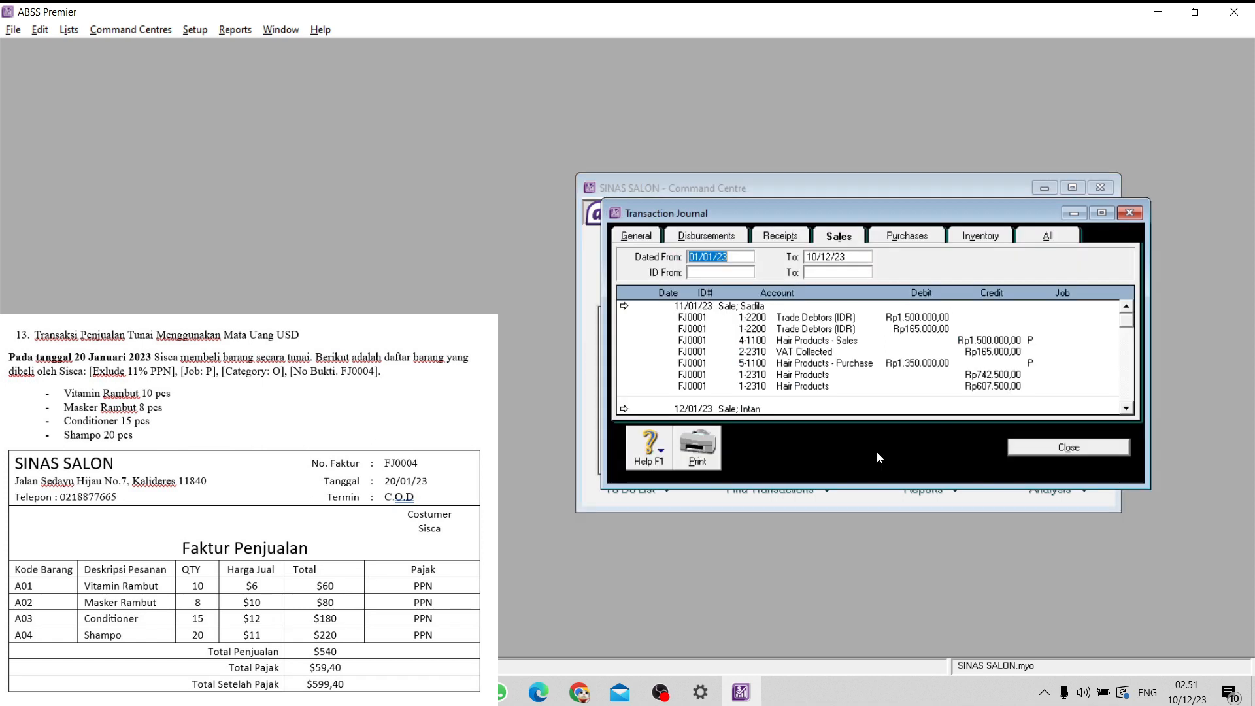
pyautogui.click(771, 236)
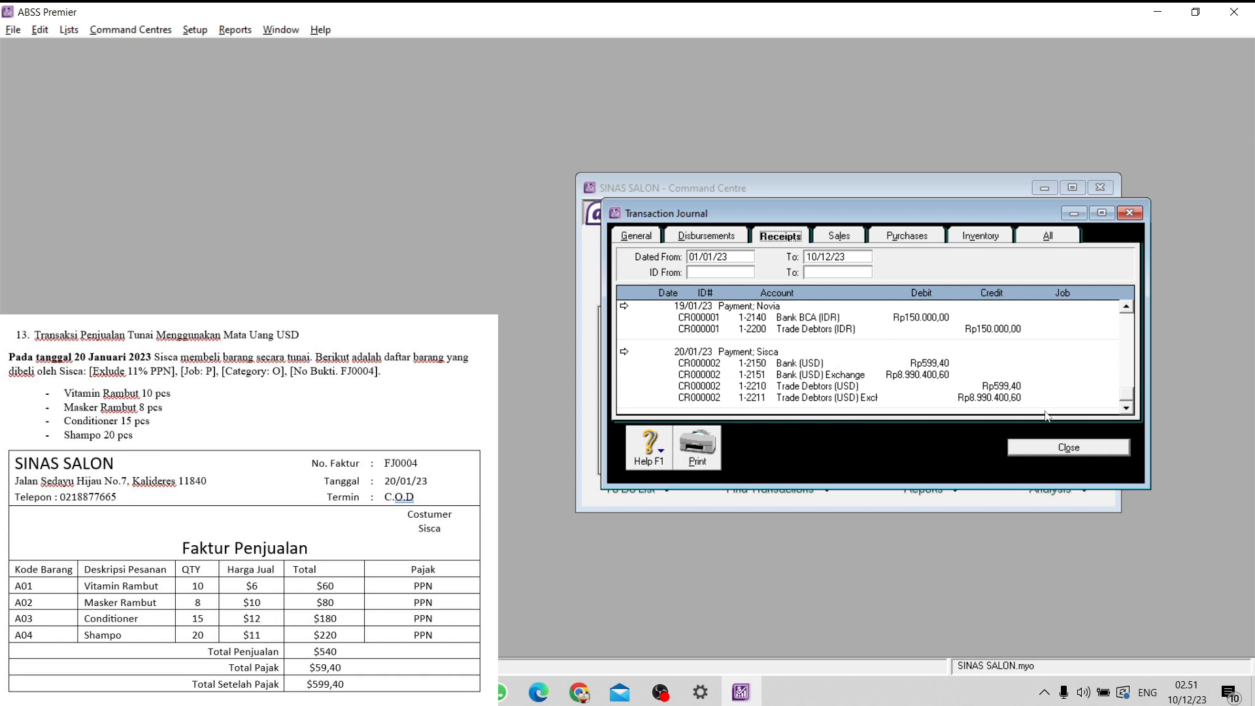
pyautogui.click(1059, 450)
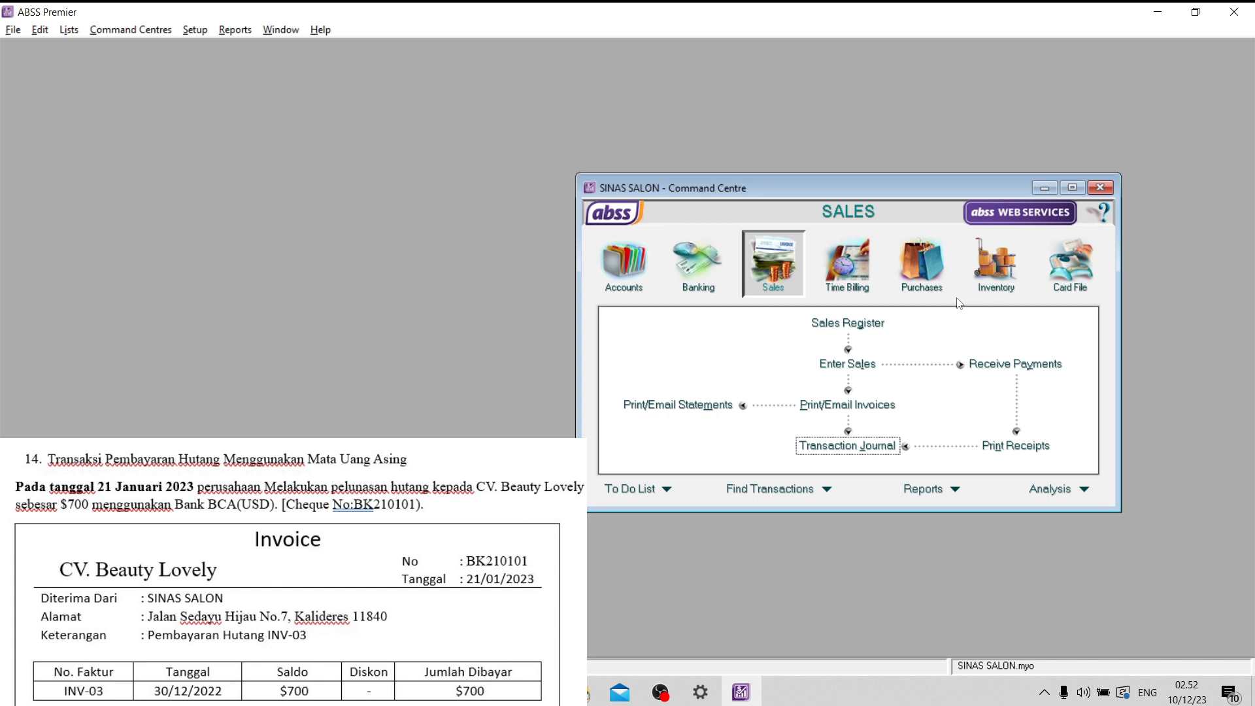
# - Start a bill payment to supplier CV. Beauty Lovely, paid from the Bank (USD) account
pyautogui.click(922, 278)
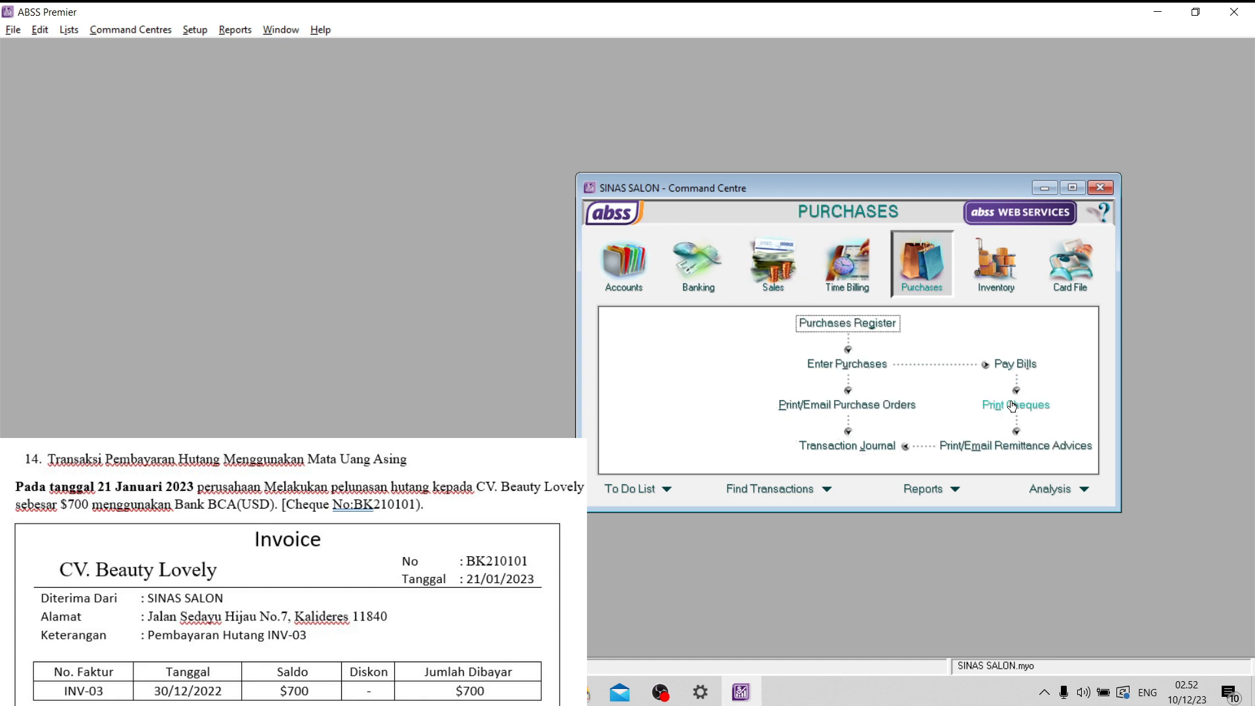
pyautogui.click(1010, 368)
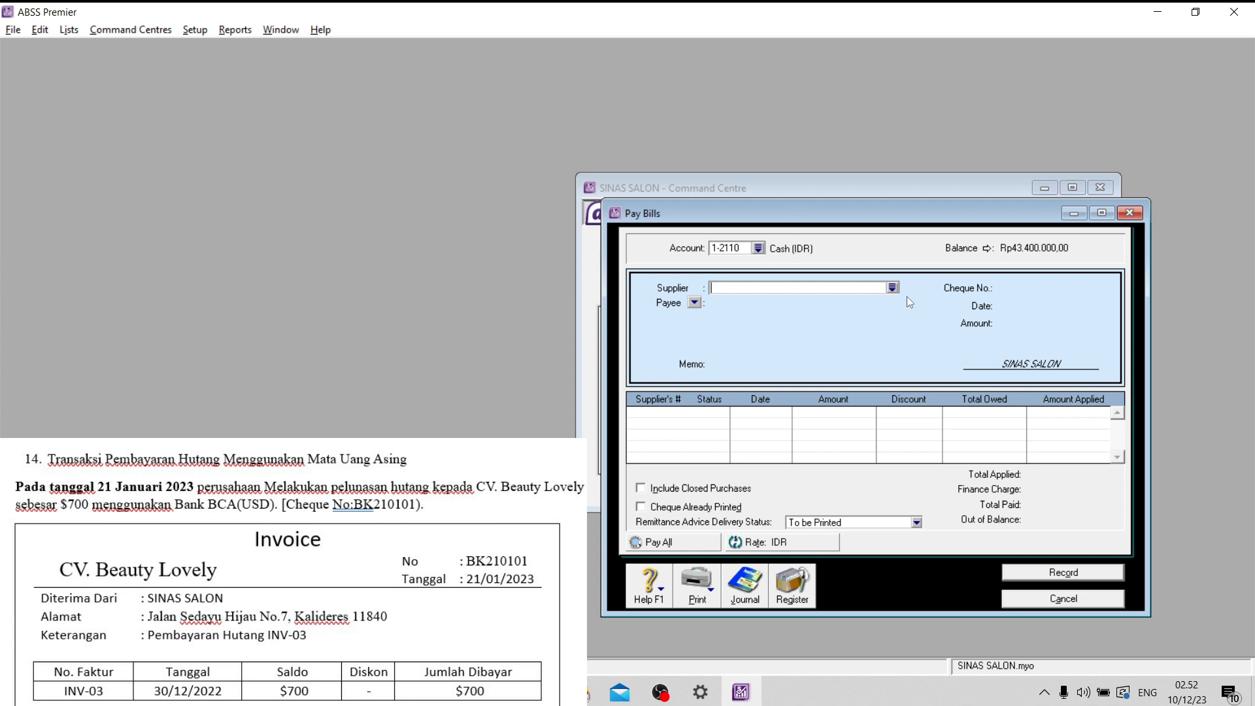
pyautogui.click(892, 288)
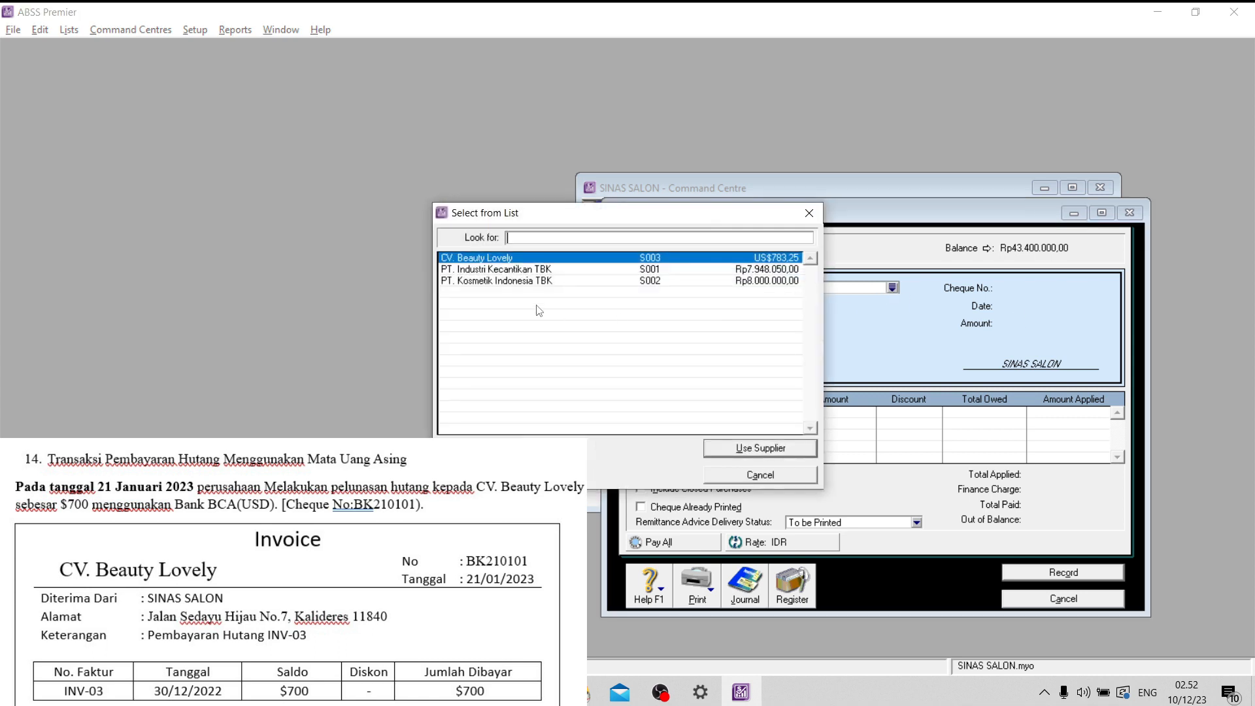
pyautogui.click(754, 450)
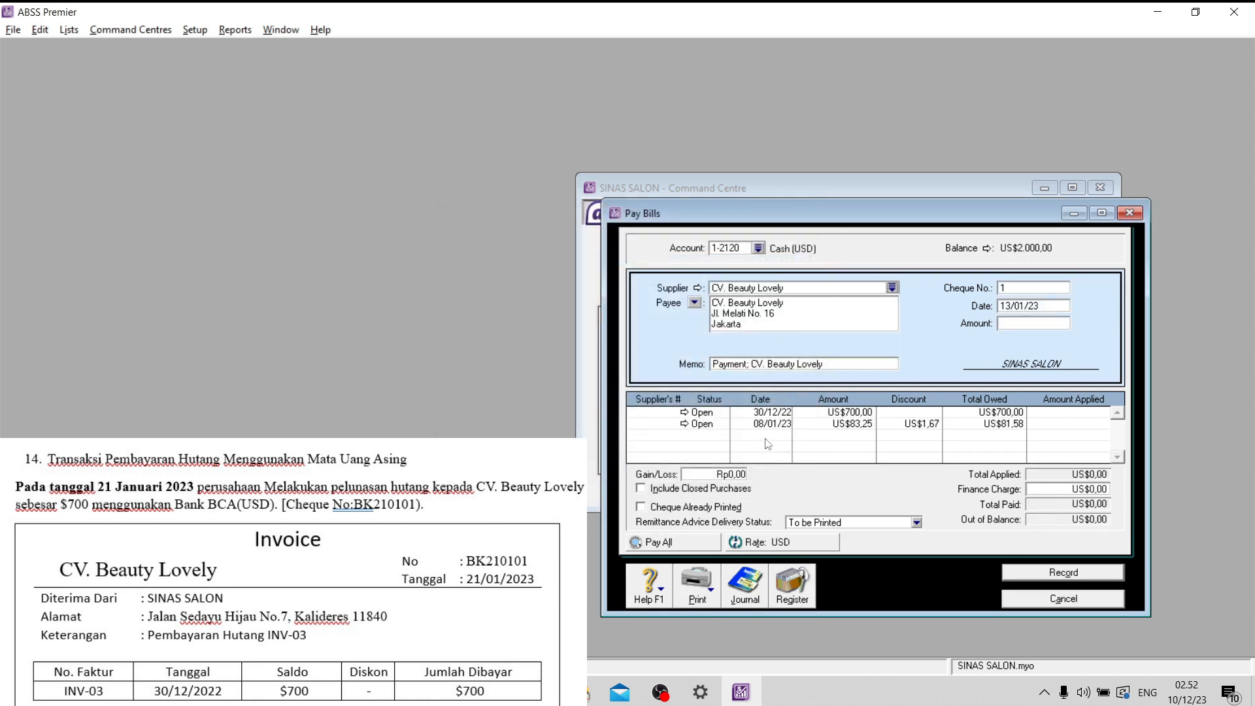
pyautogui.click(757, 248)
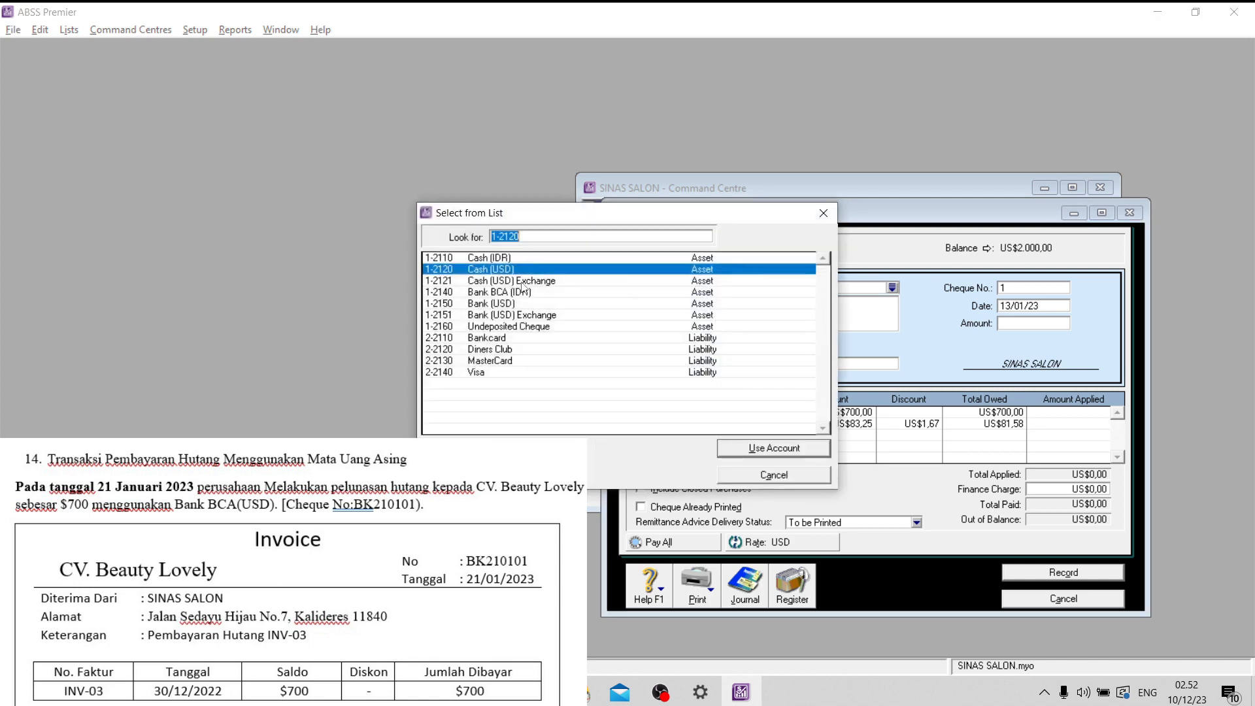
pyautogui.click(506, 305)
pyautogui.click(799, 442)
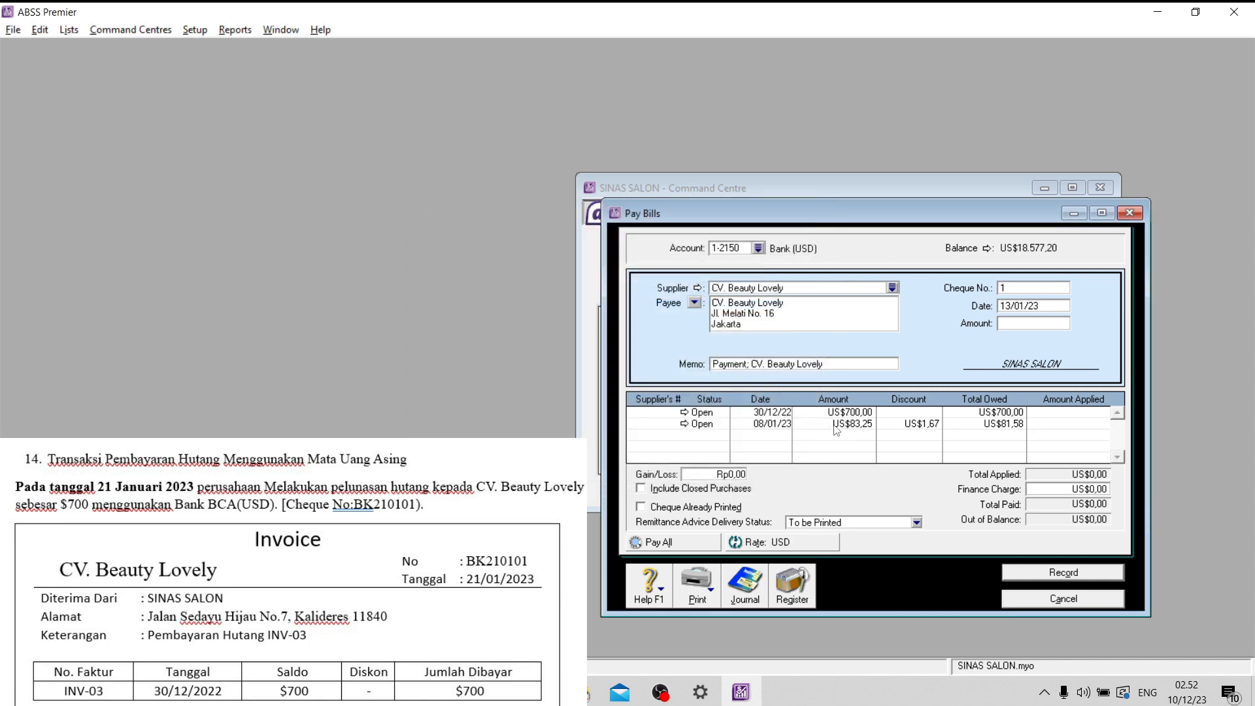
# - Set the bill payment's cheque number to BK210101 and its date to 21/01/23
pyautogui.click(1013, 292)
pyautogui.press('capslock')
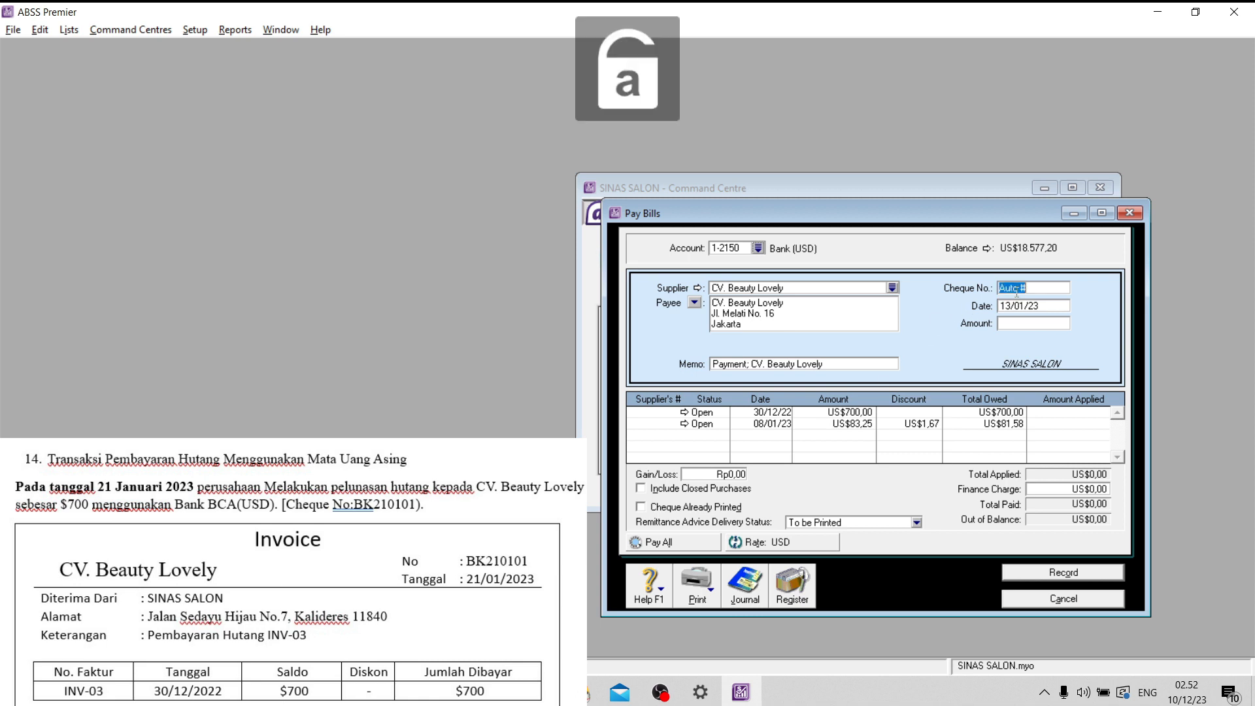
pyautogui.press('capslock')
pyautogui.write('BK')
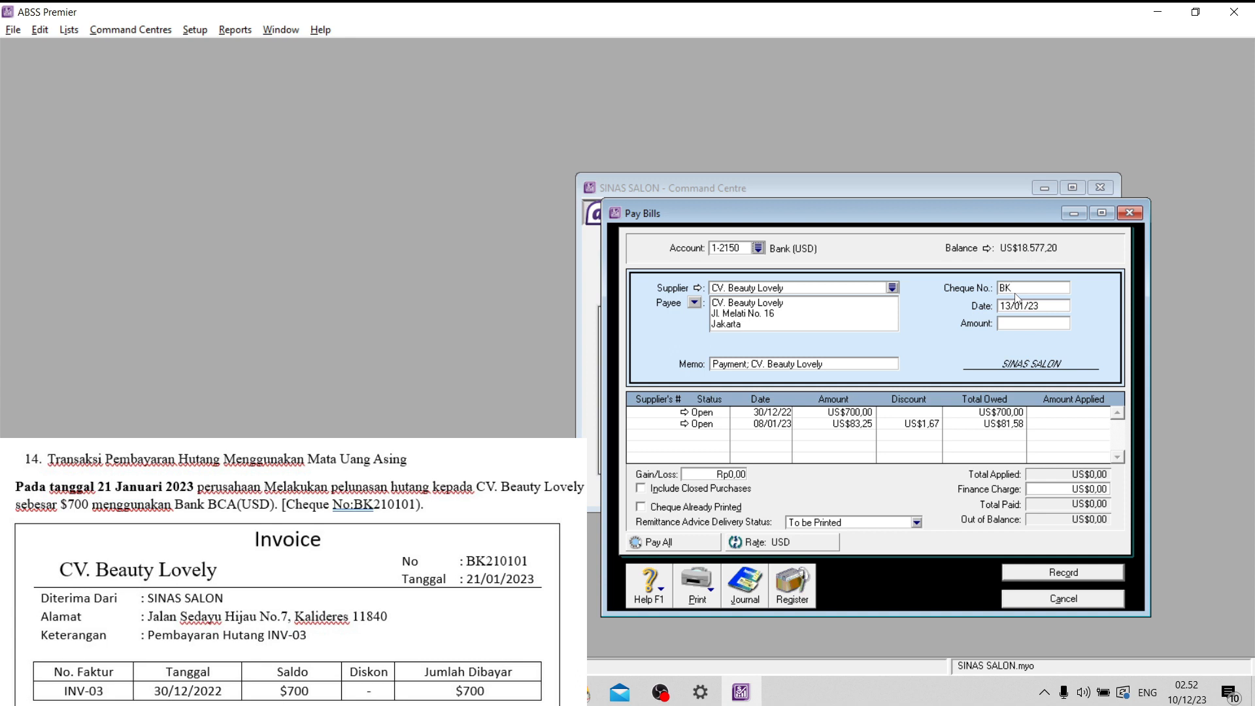
pyautogui.write('210101')
pyautogui.click(1010, 302)
pyautogui.write('21')
# - Apply US$700 to the bill dated 30/12/22, record the supplier payment, and close the payment window
pyautogui.click(1060, 414)
pyautogui.write('700')
pyautogui.click(840, 353)
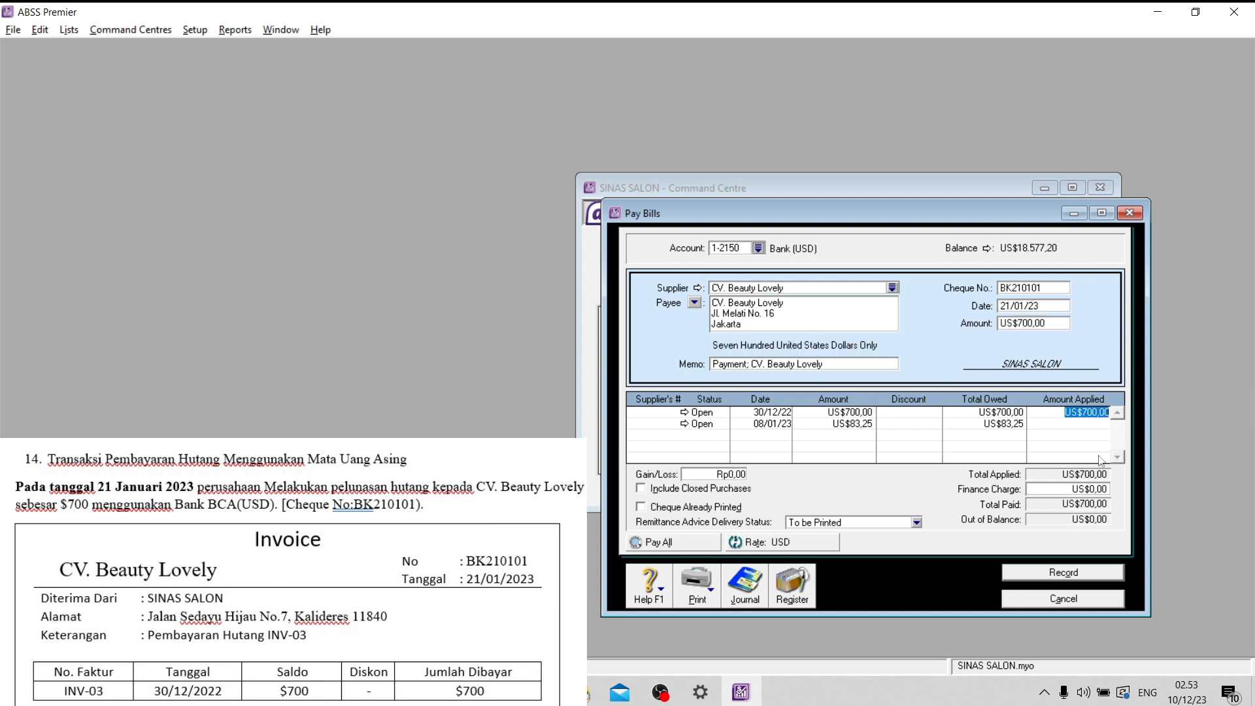
pyautogui.click(1076, 574)
pyautogui.click(1076, 598)
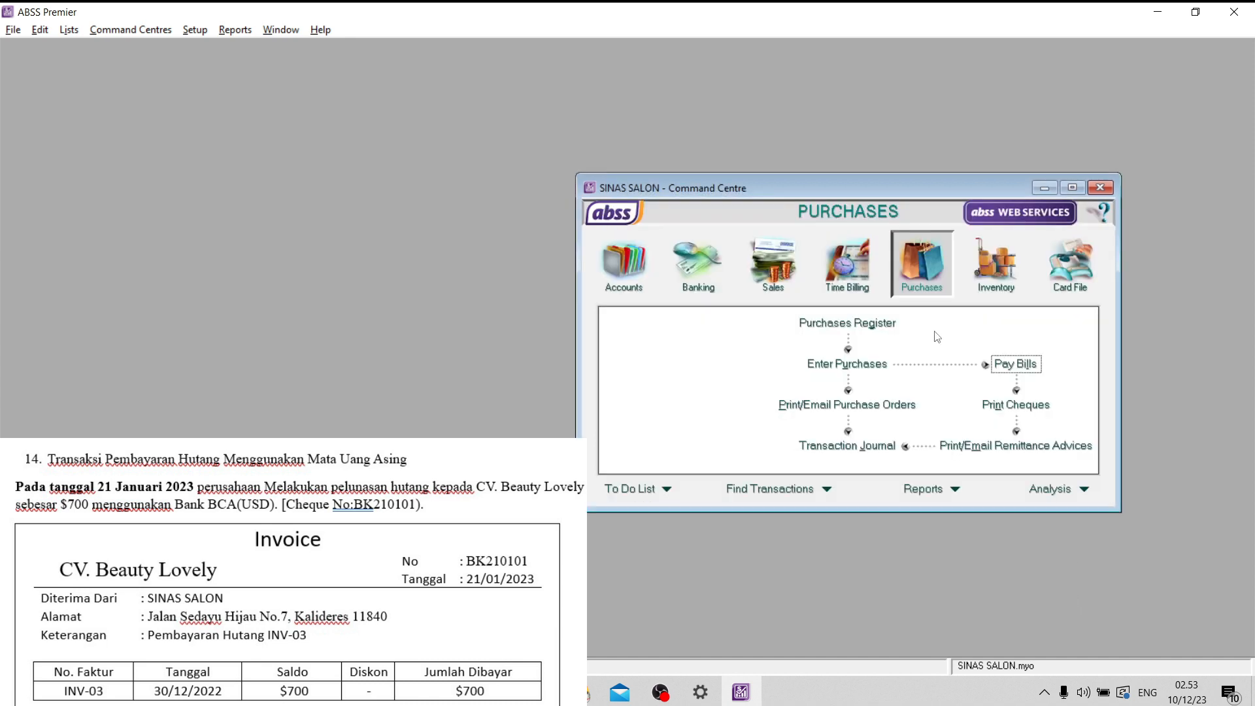
# - Review the disbursements journal for the CV. Beauty Lovely payment
pyautogui.click(851, 444)
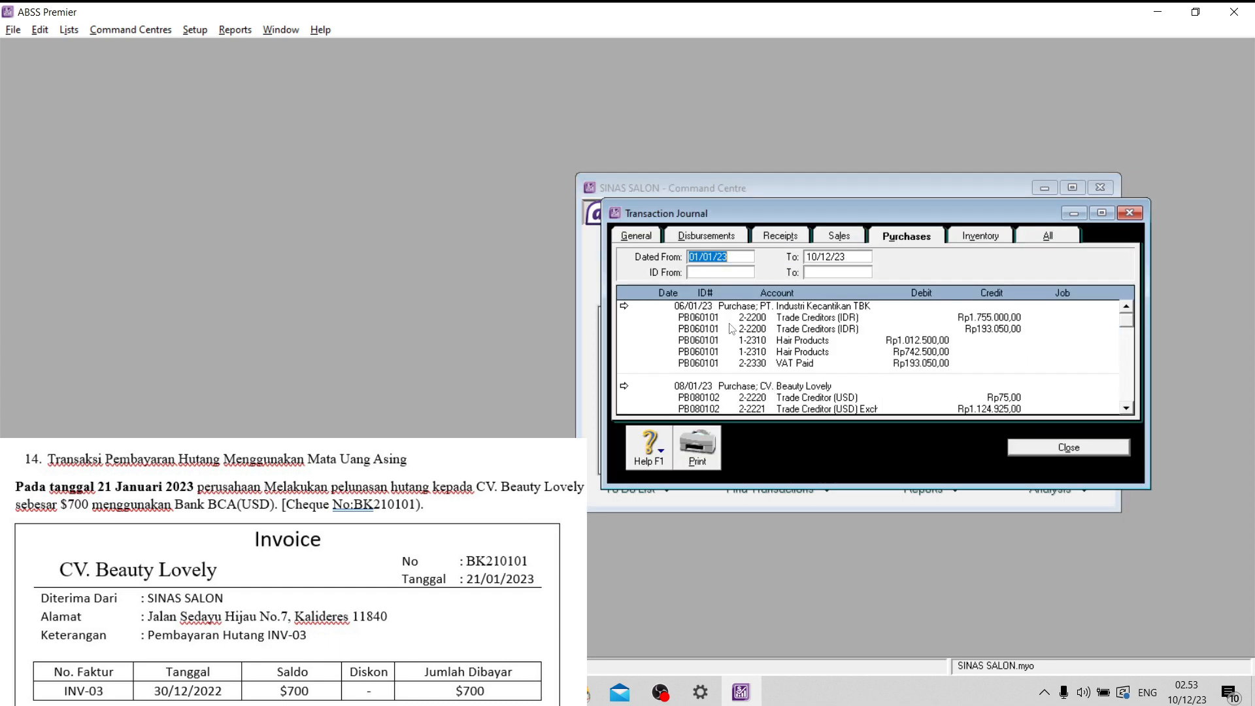
pyautogui.click(735, 245)
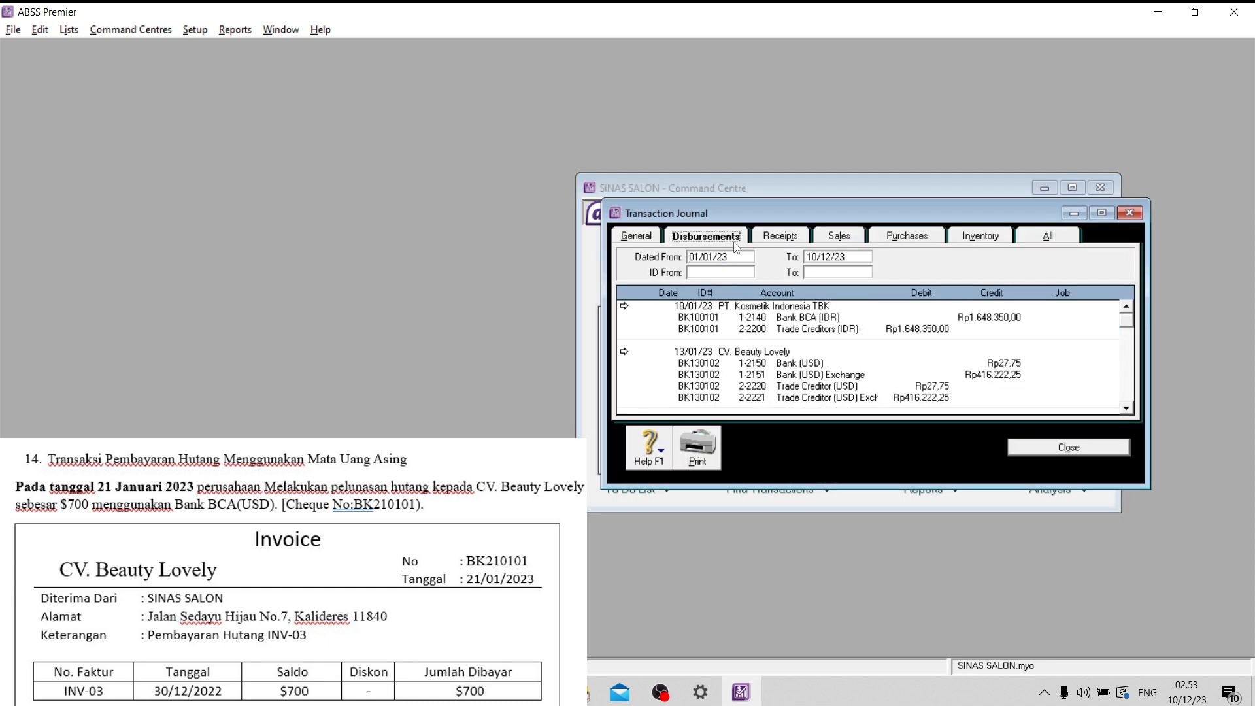
pyautogui.scroll(-2, 872, 364)
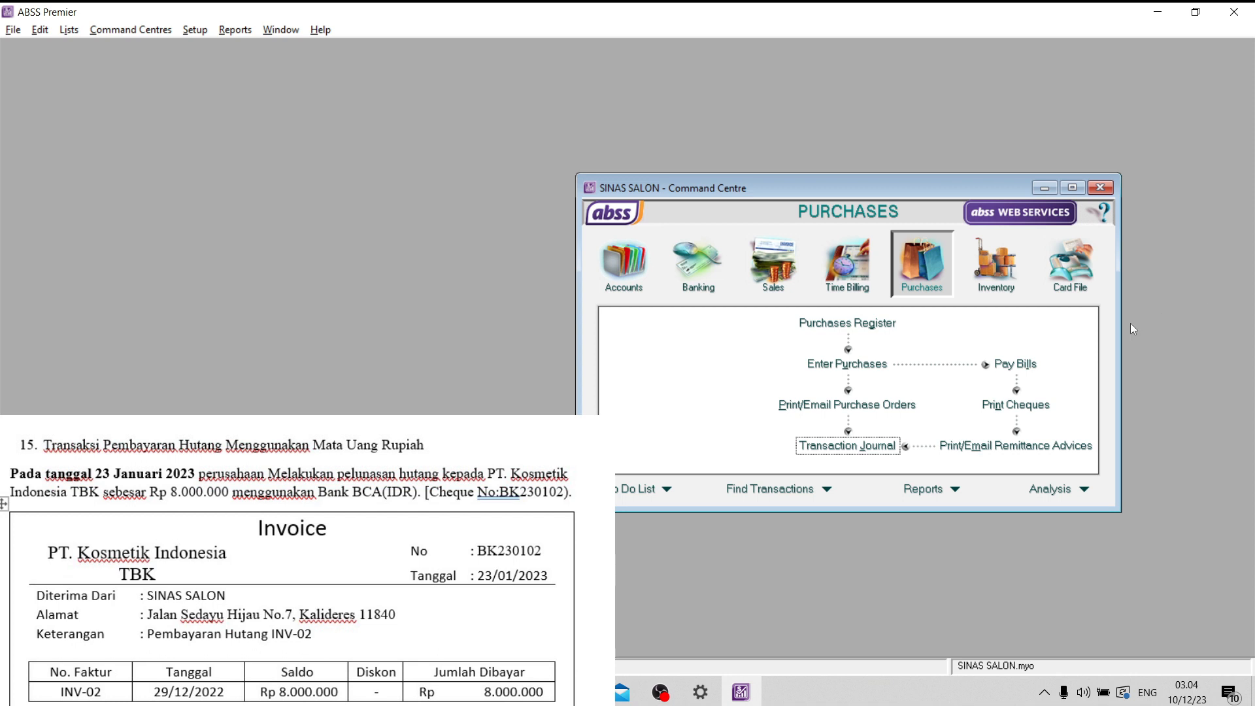
# - Start a bill payment to supplier PT. Kosmetik Indonesia TBK
pyautogui.click(1038, 366)
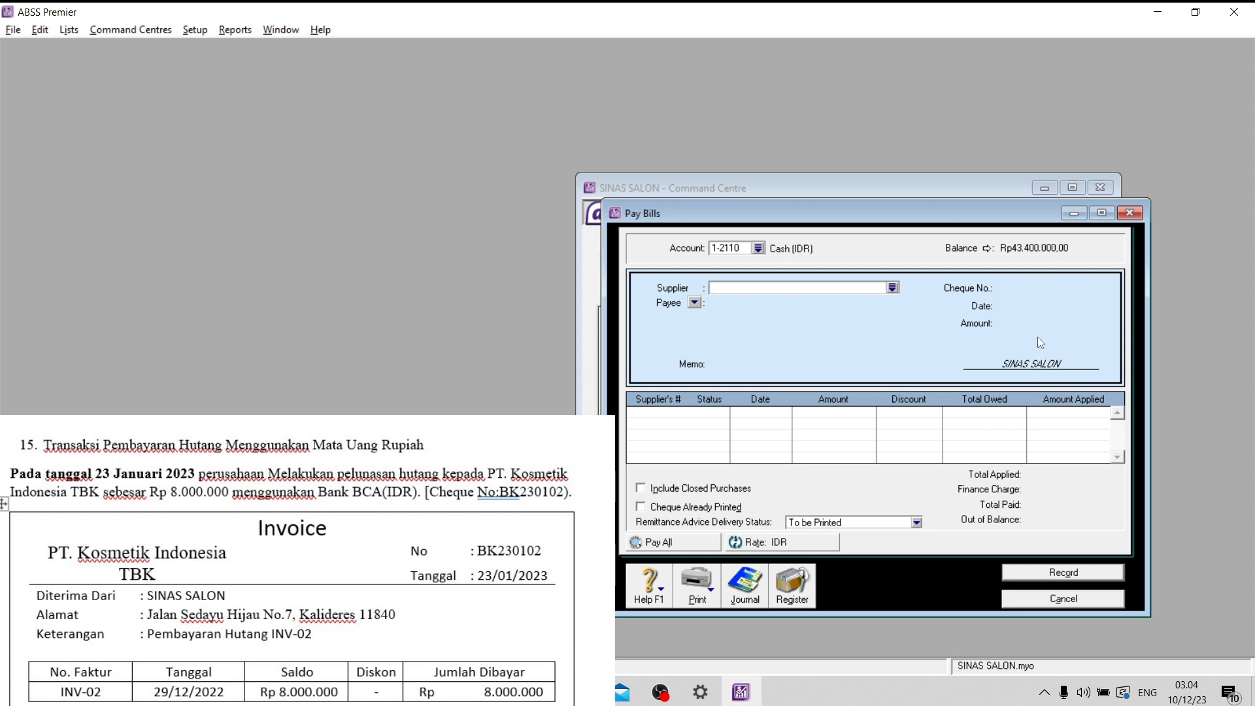
pyautogui.click(892, 288)
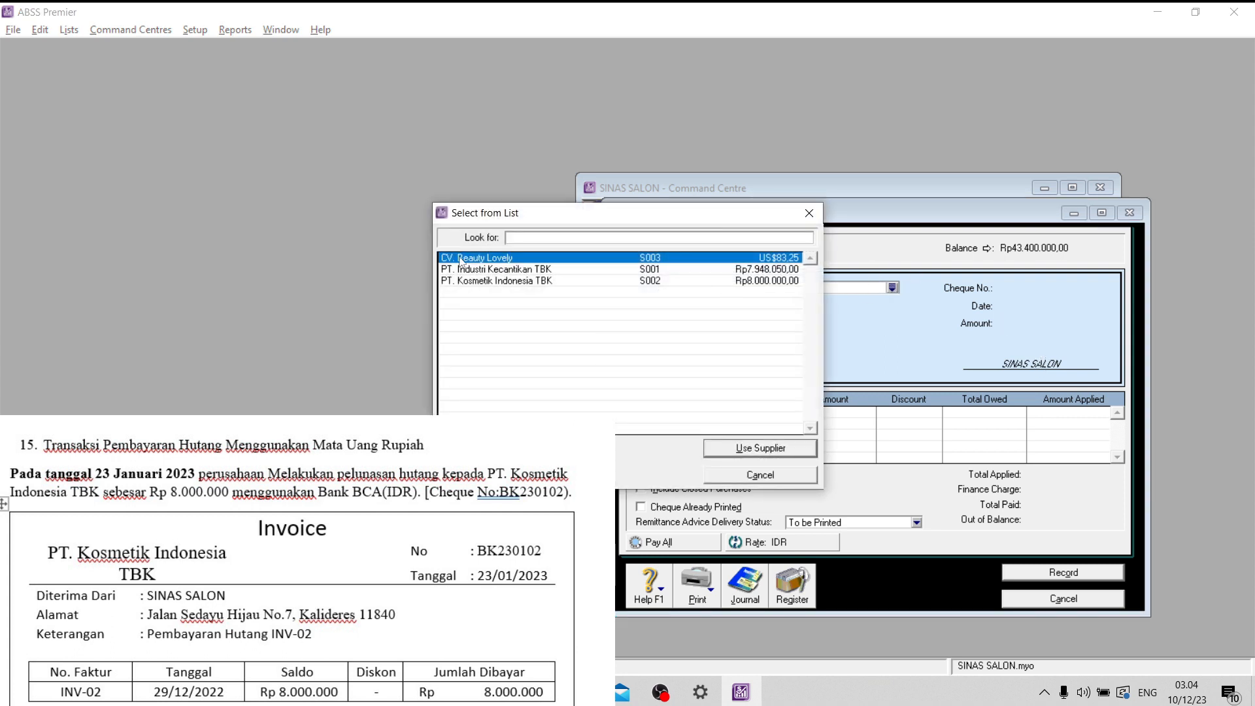
pyautogui.doubleClick(480, 282)
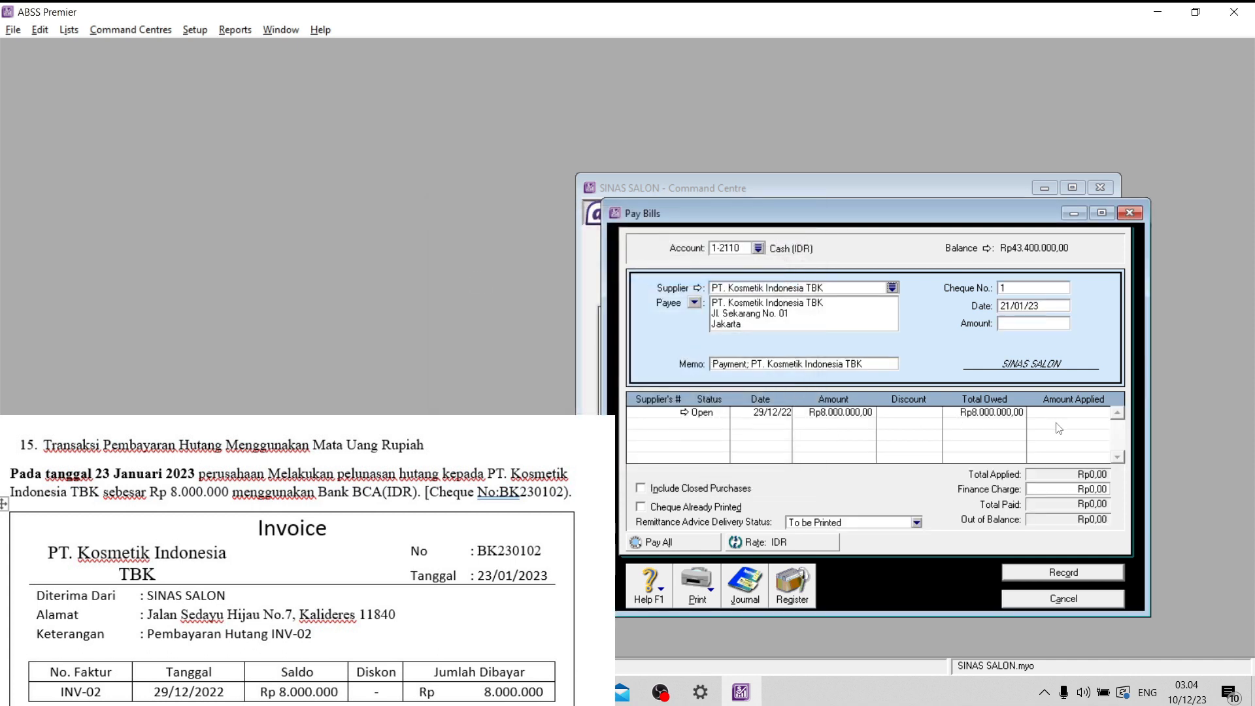
# - Set the bill payment's cheque number to BK230102 and its date to 23/01/23
pyautogui.click(1033, 288)
pyautogui.press('capslock')
pyautogui.press('capslock')
pyautogui.write('BK230102')
pyautogui.click(1031, 303)
pyautogui.click(1007, 305)
# - Change the bill payment's paying account to Bank BCA (IDR)
pyautogui.click(760, 248)
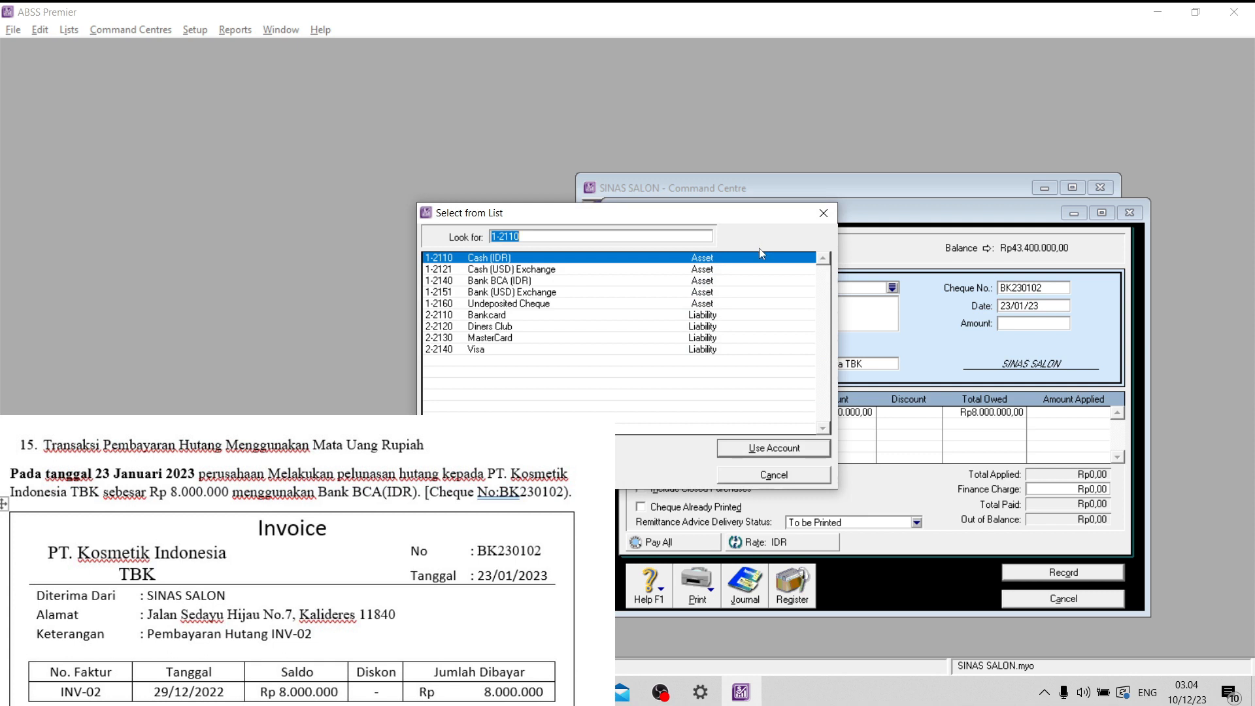
pyautogui.click(556, 282)
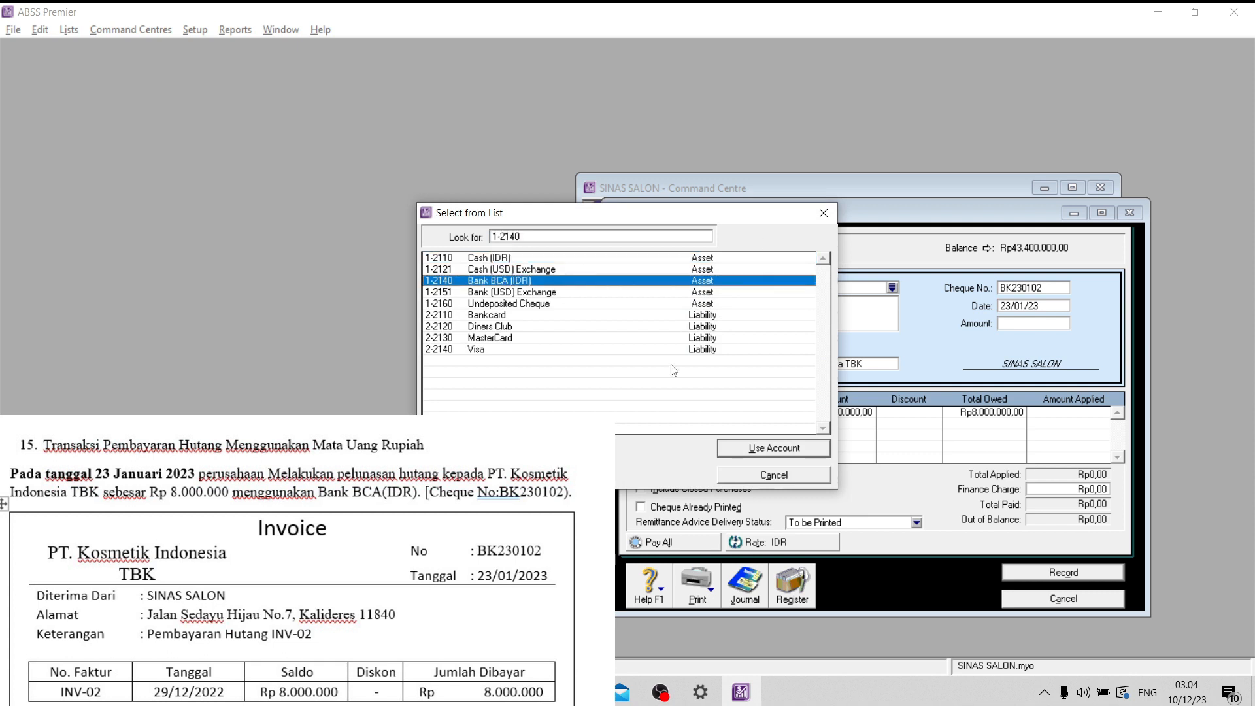
pyautogui.click(740, 448)
# - Enter BK230102 as the cheque number of the PT. Kosmetik Indonesia TBK payment again
pyautogui.click(1009, 288)
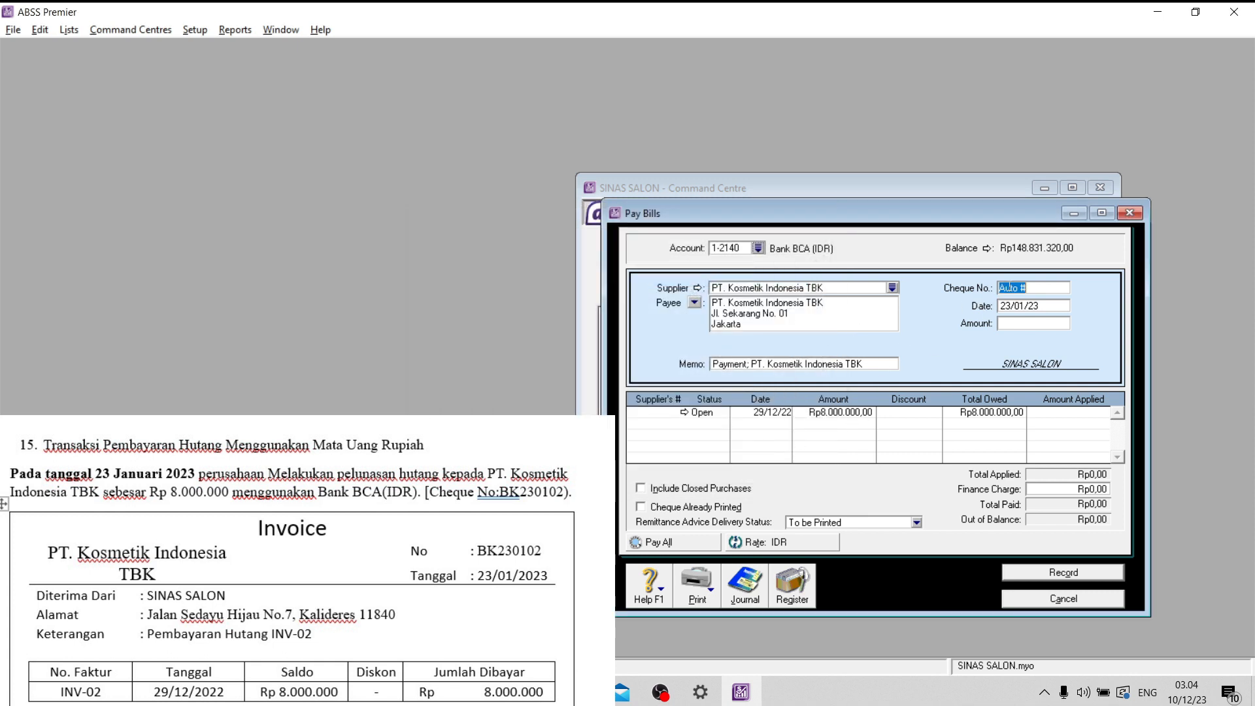
pyautogui.press('capslock')
pyautogui.press('capslock')
pyautogui.write('B')
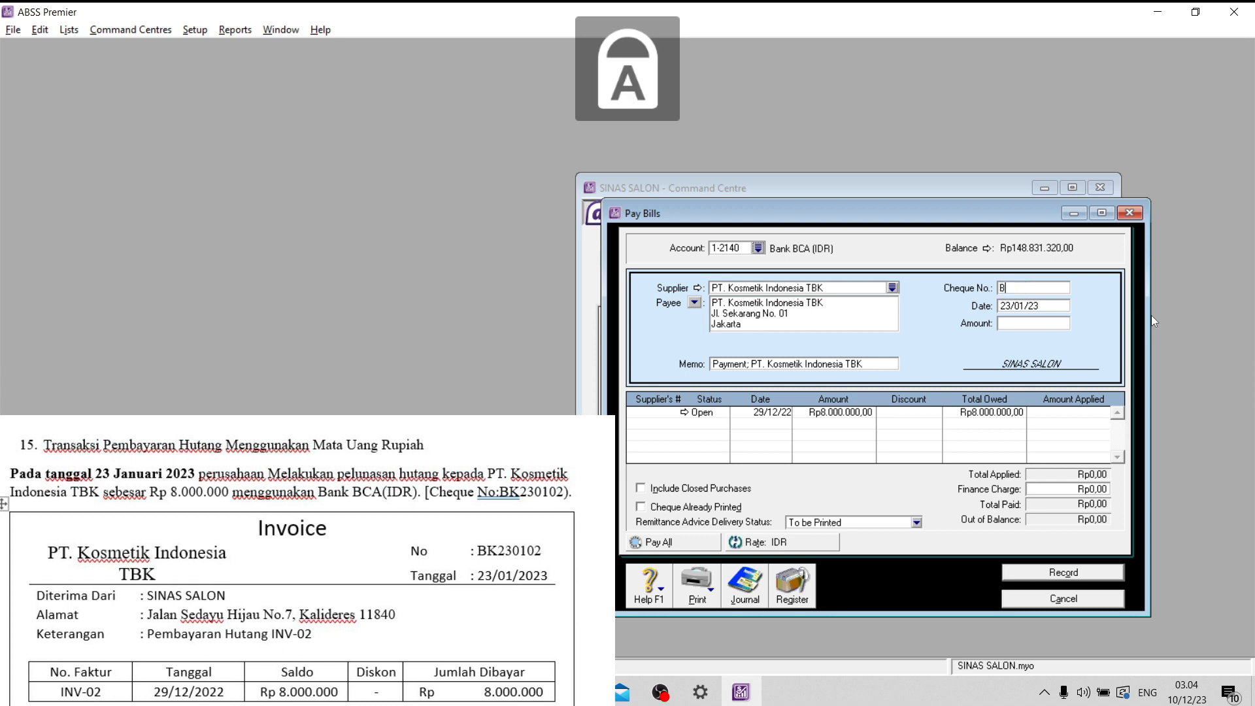
pyautogui.write('K230102')
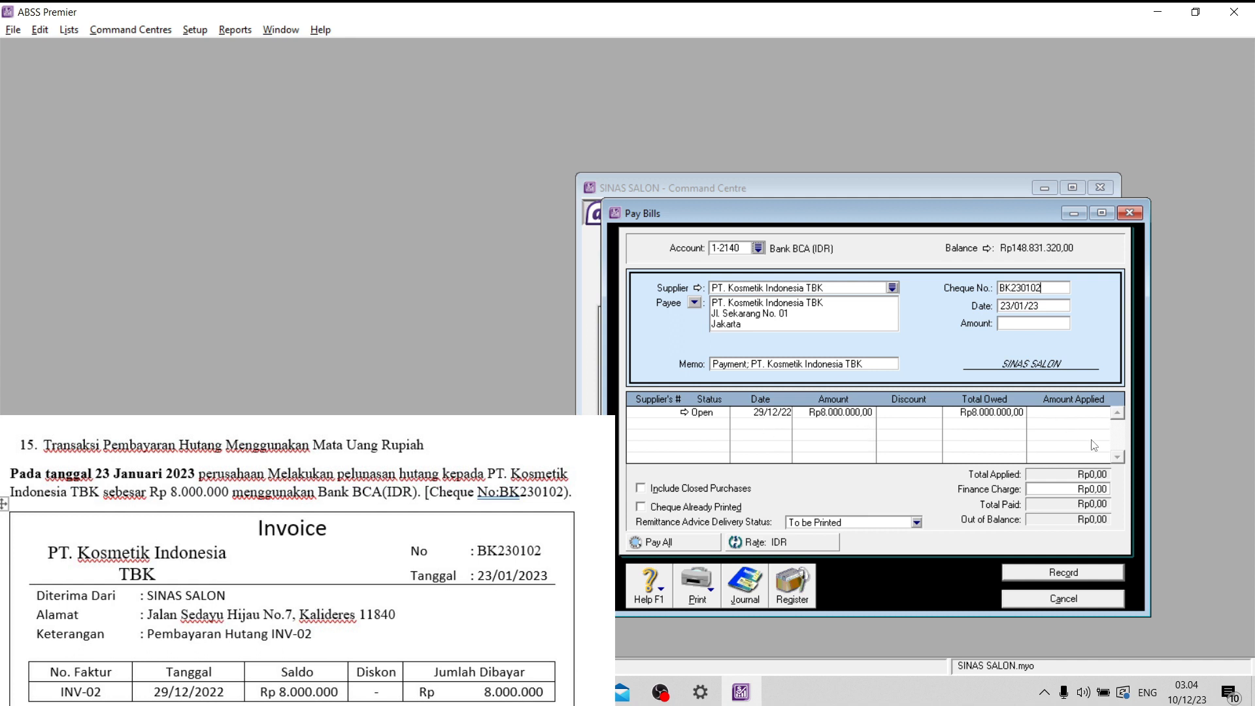
# - Apply Rp8.000.000,00 to the PT. Kosmetik Indonesia TBK bill dated 29/12/22, record the payment and close the payment form
pyautogui.click(1094, 419)
pyautogui.write('8.000.000,00')
pyautogui.click(1041, 323)
pyautogui.press('Tab')
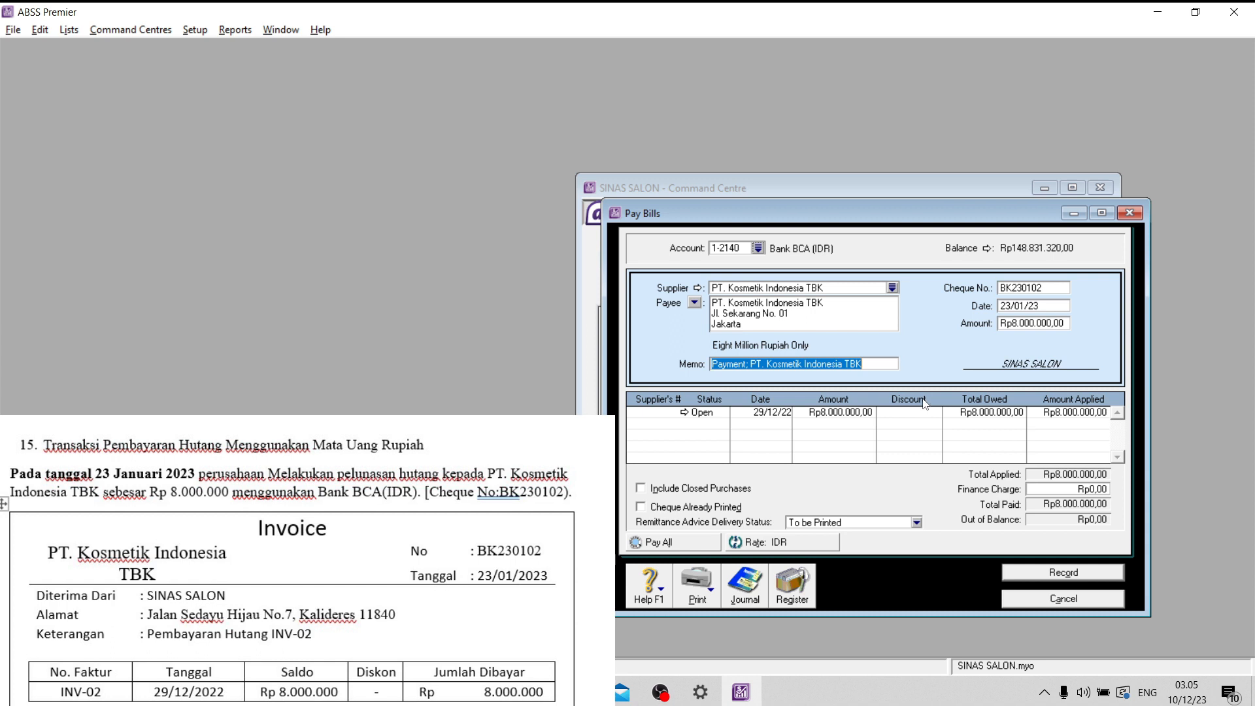
pyautogui.click(1080, 573)
pyautogui.click(1085, 603)
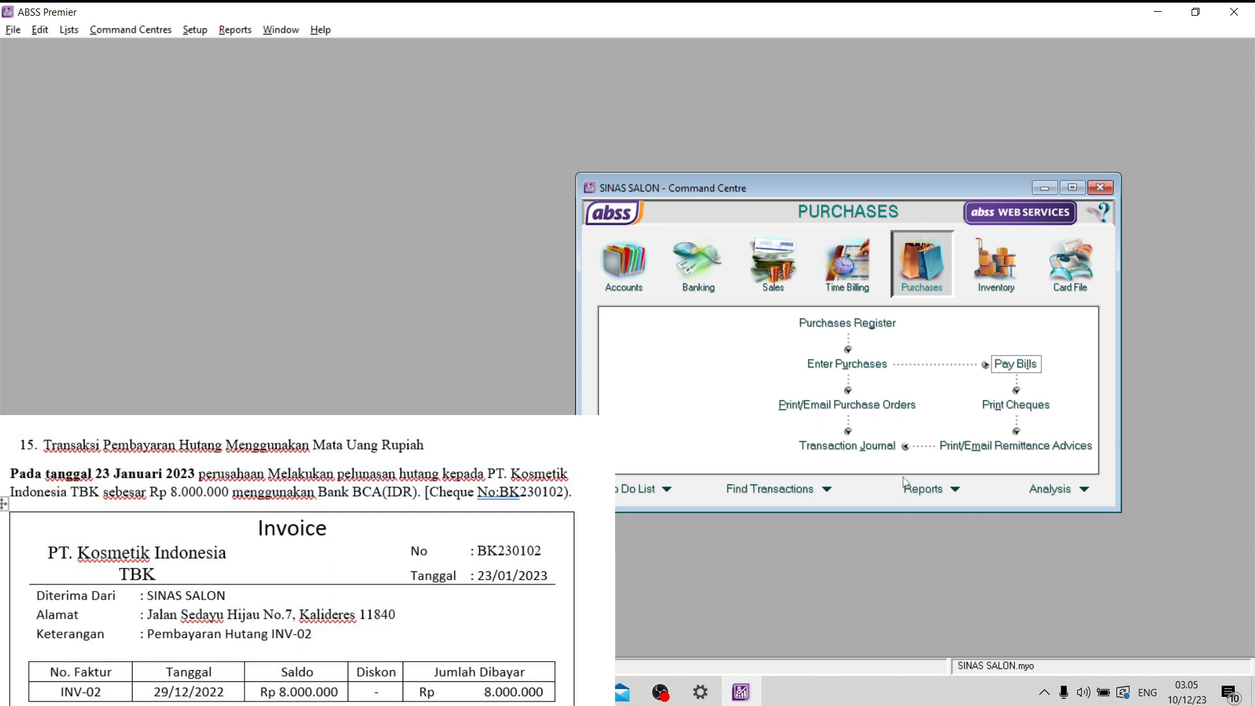
# - Review the disbursements journal up to 31/12/23 for the PT. Kosmetik Indonesia TBK payment, and close it
pyautogui.click(876, 445)
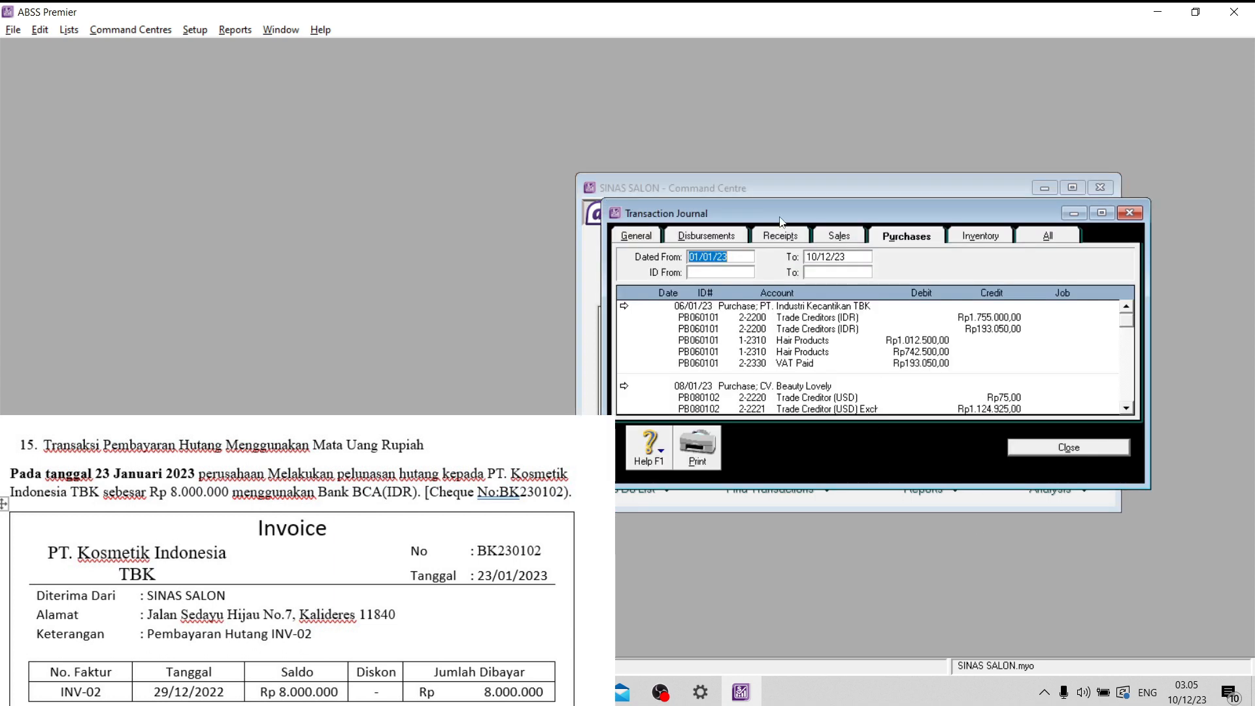
pyautogui.click(743, 236)
pyautogui.click(812, 256)
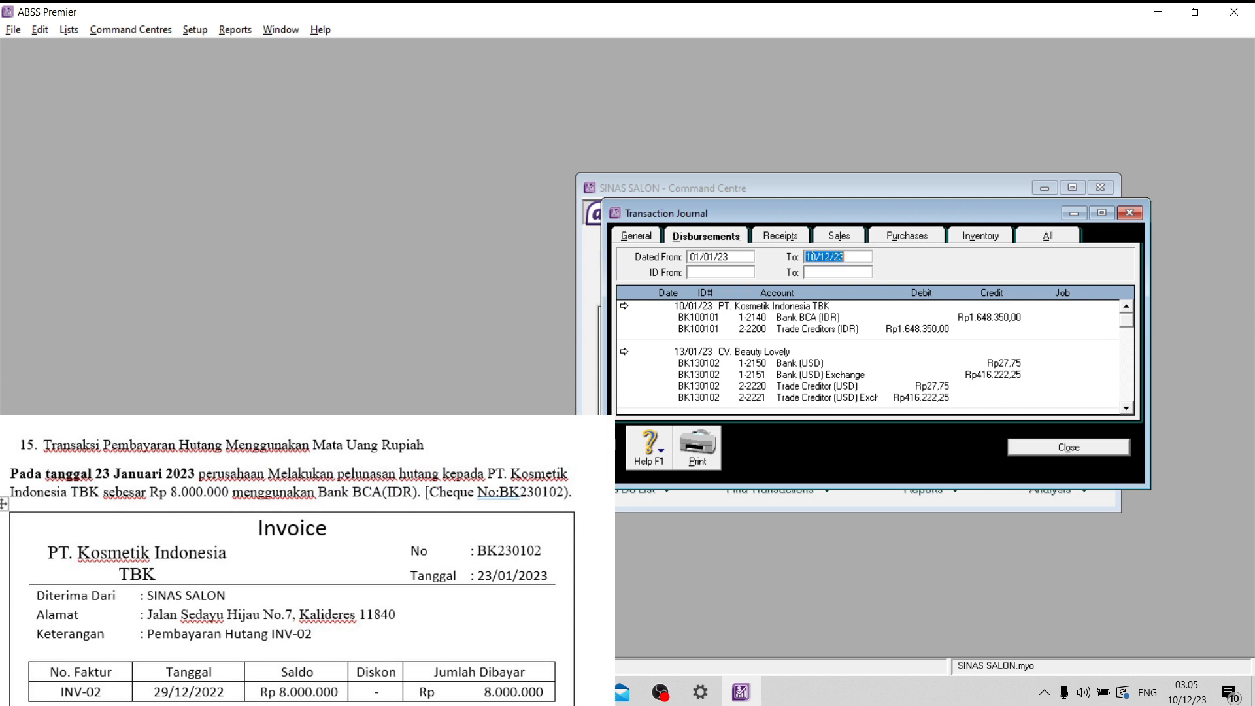
pyautogui.click(809, 257)
pyautogui.moveTo(816, 256); pyautogui.dragTo(793, 259)
pyautogui.write('31')
pyautogui.press('Tab')
pyautogui.scroll(-6, 882, 311)
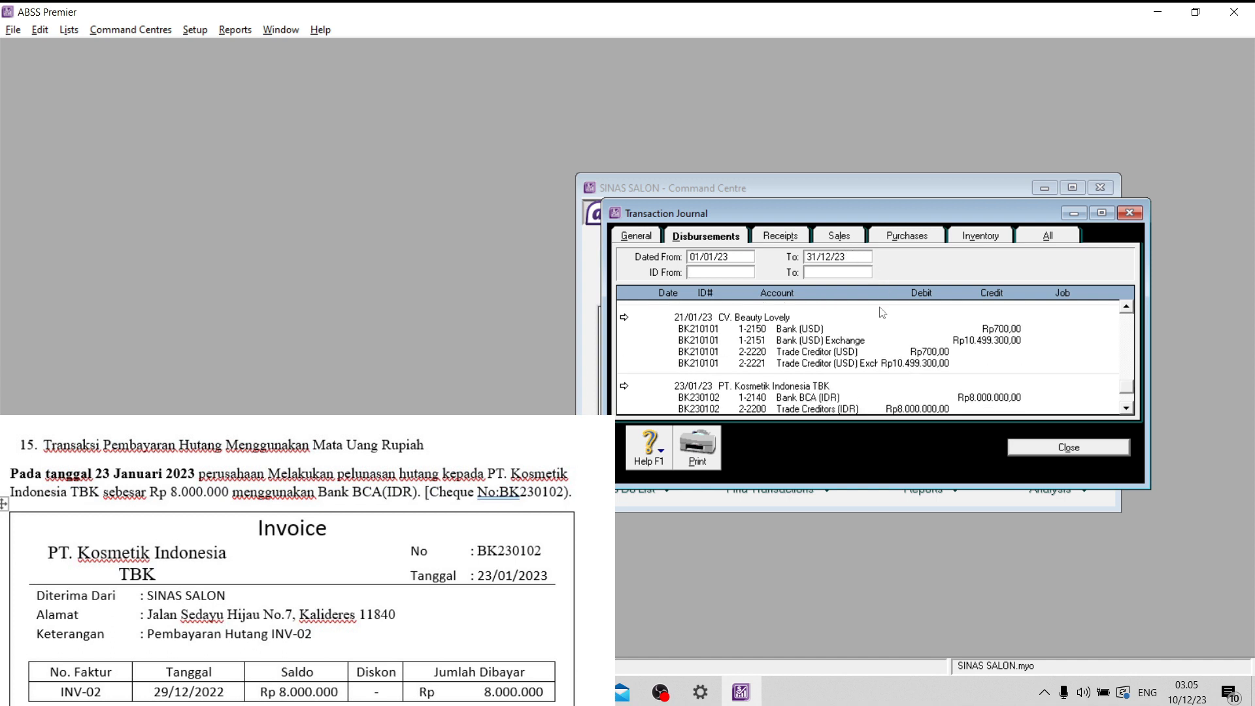
pyautogui.scroll(5, 871, 373)
pyautogui.scroll(-6, 870, 374)
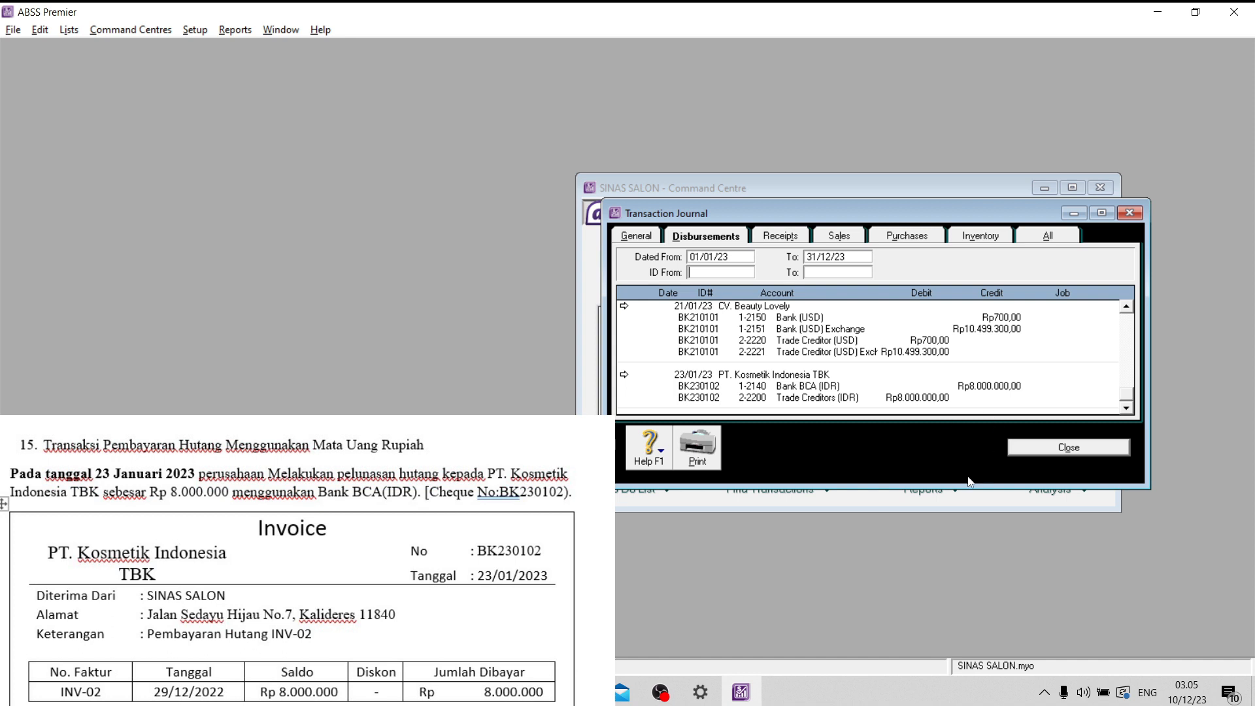
pyautogui.click(1061, 452)
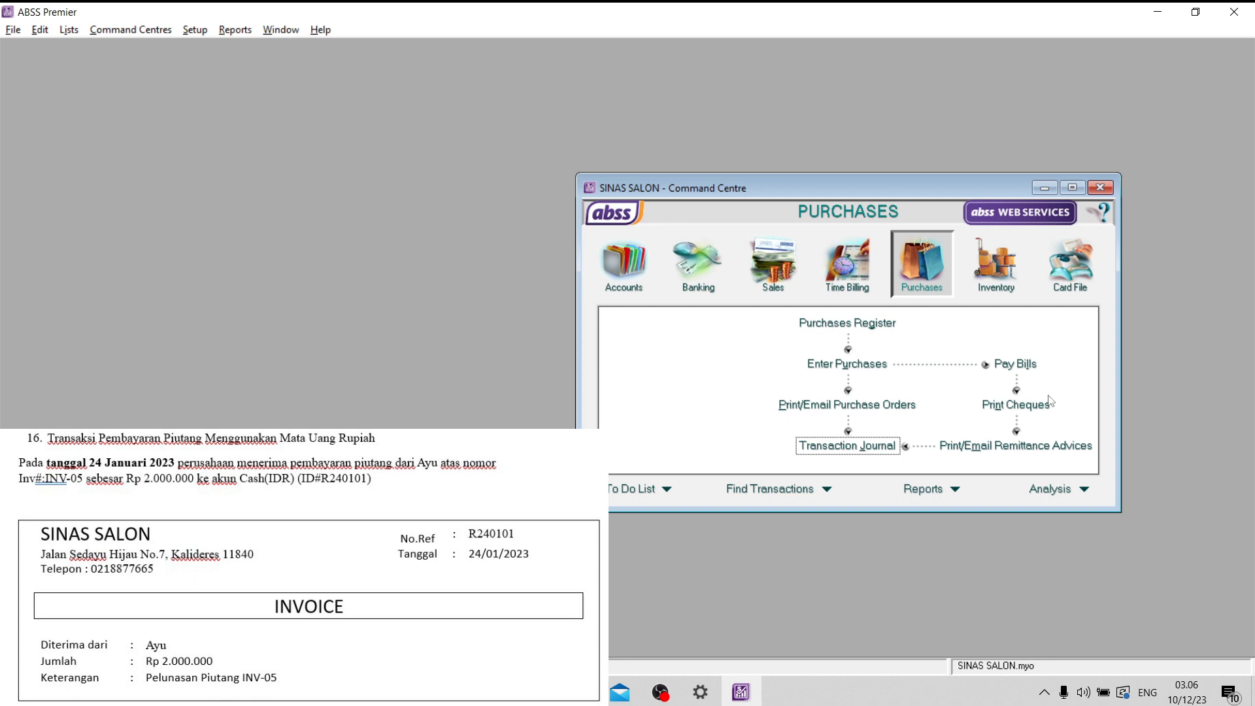
# - Start a received payment into Cash (IDR) for the customer paying off INV-05
pyautogui.click(776, 281)
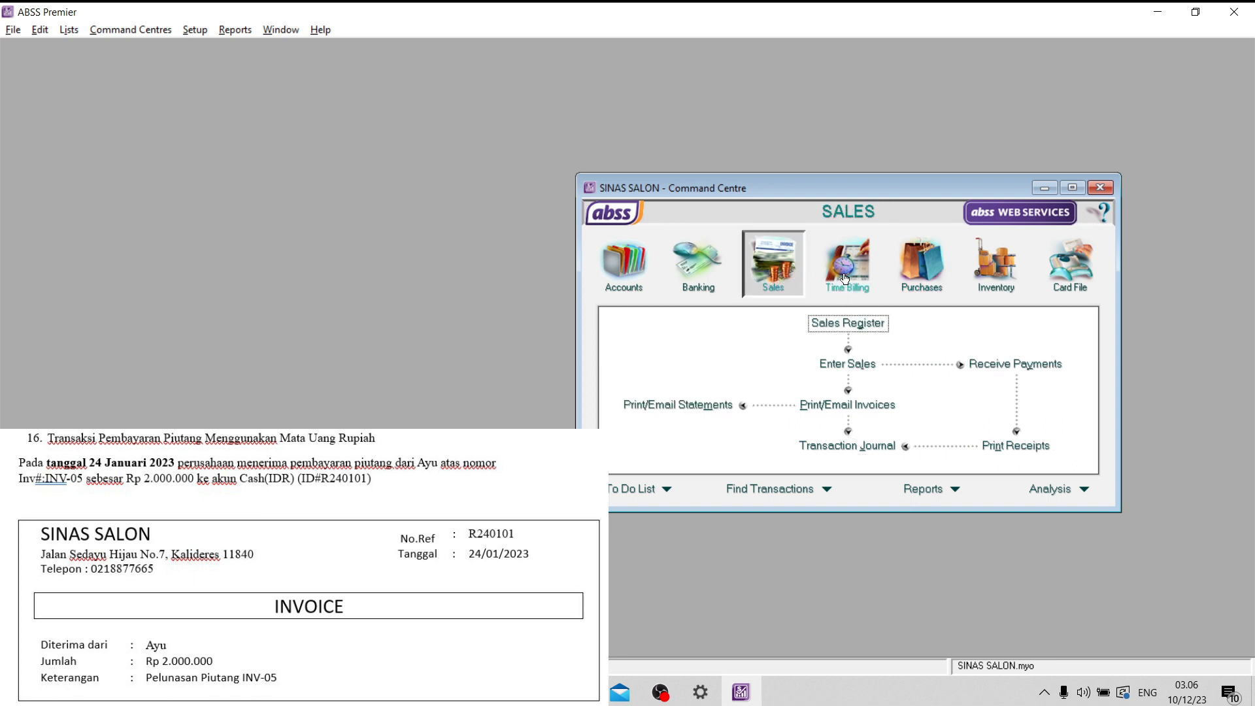
pyautogui.click(998, 372)
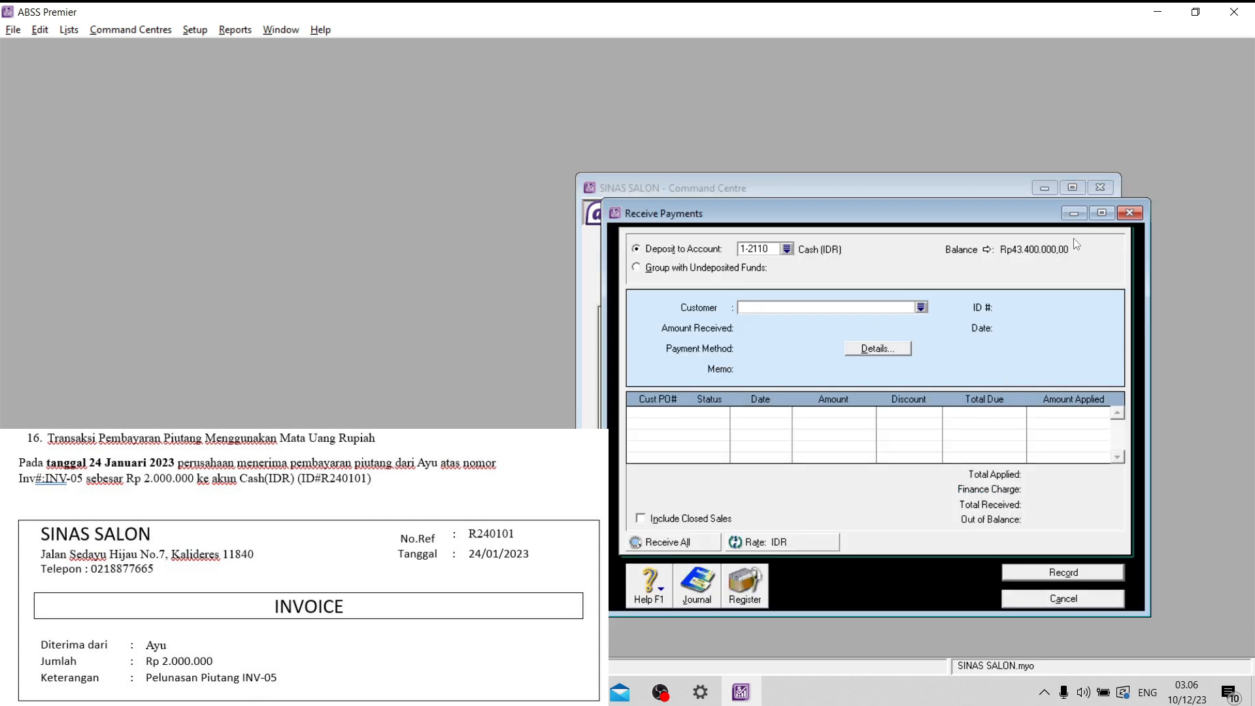
pyautogui.click(1101, 213)
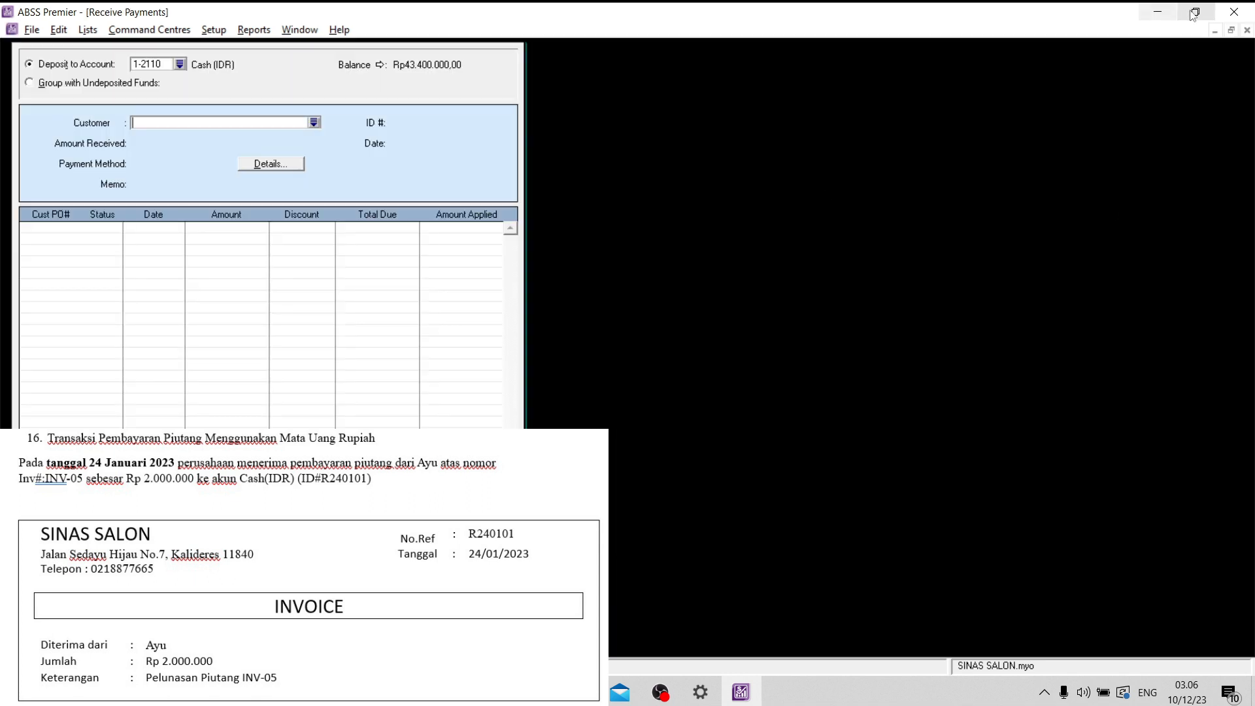
pyautogui.click(1220, 30)
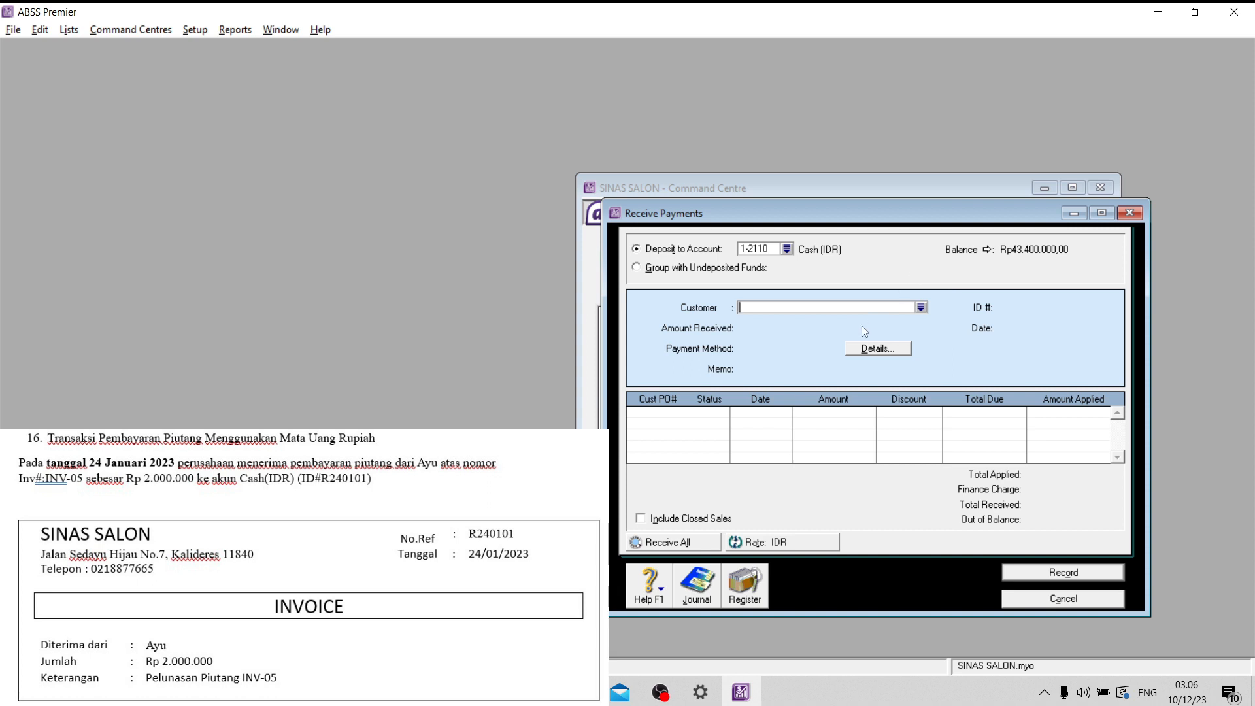
pyautogui.click(921, 308)
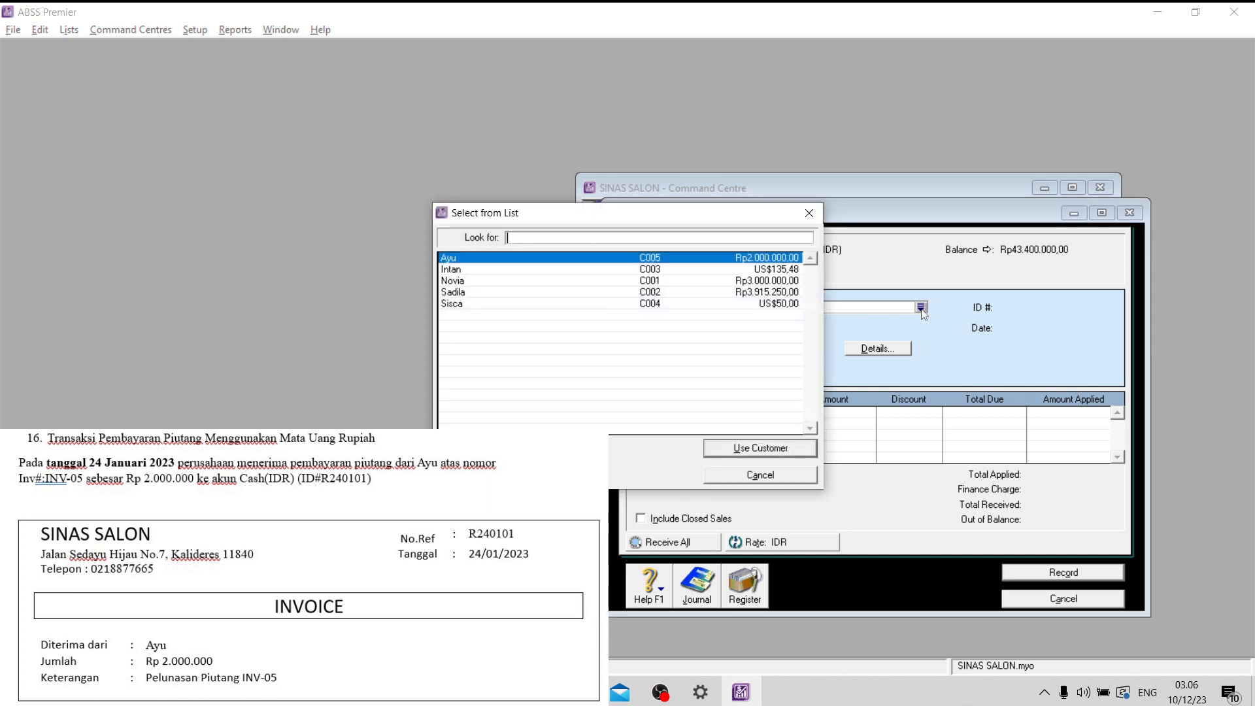
pyautogui.click(761, 448)
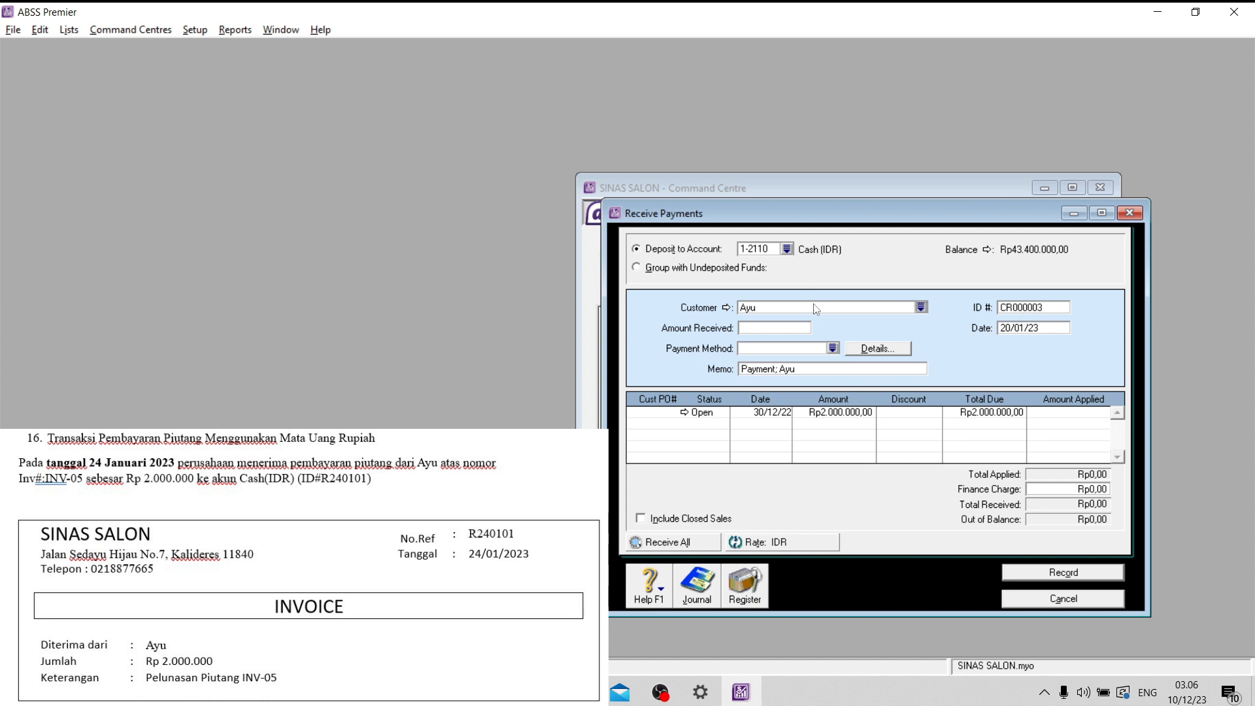
# - Date the customer payment 24/01/23 and apply Rp2.000.000,00 to the open invoice dated 30/12/22
pyautogui.click(1032, 329)
pyautogui.moveTo(1012, 329); pyautogui.dragTo(1007, 331)
pyautogui.click(1054, 412)
pyautogui.write('2000000')
pyautogui.click(782, 331)
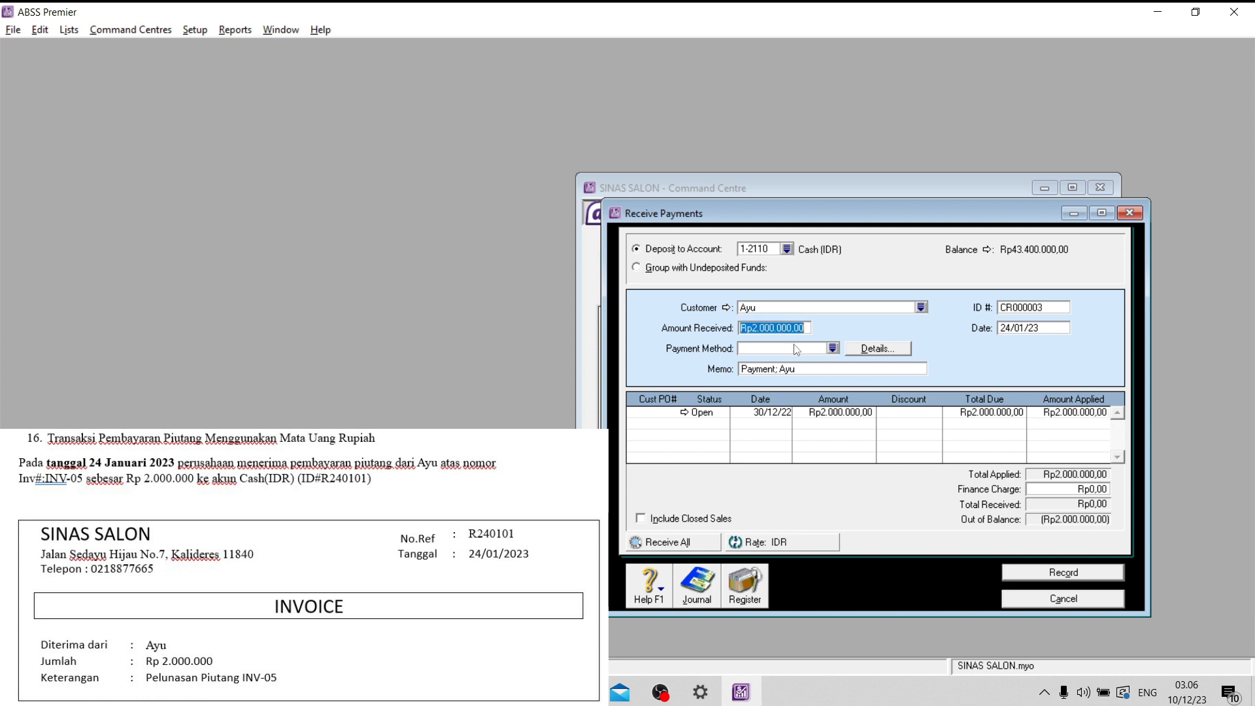
pyautogui.click(797, 350)
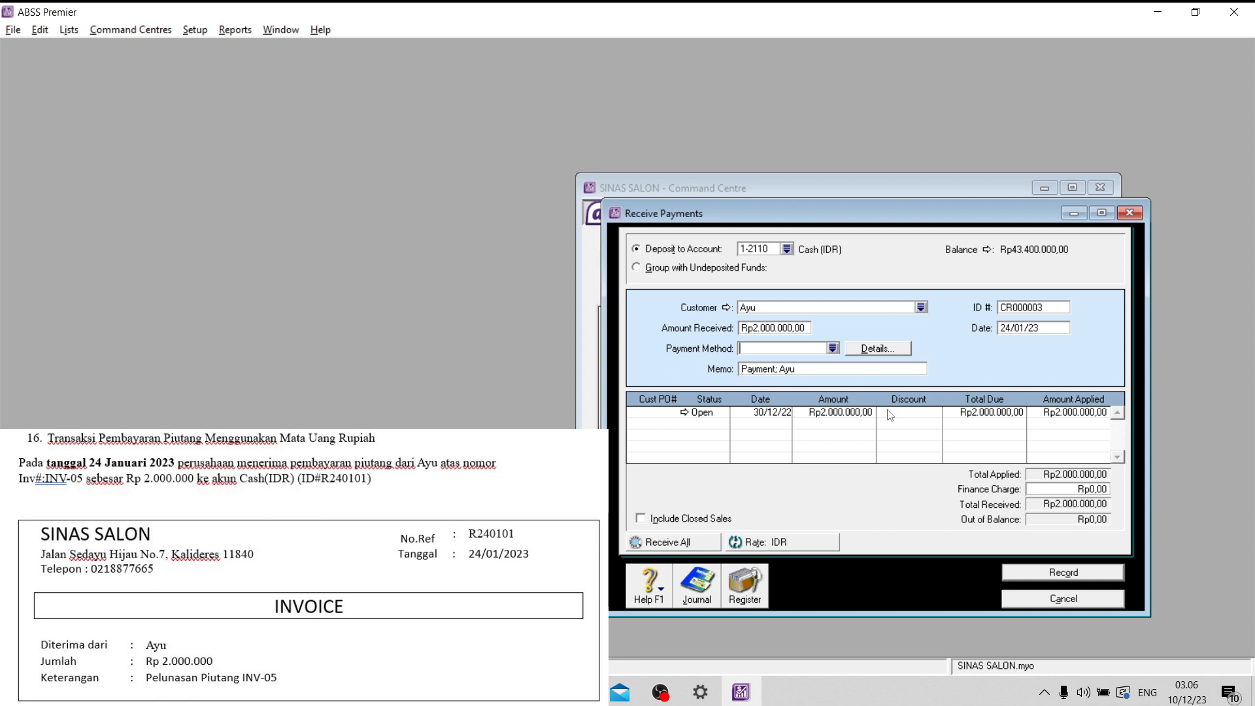
# - Set the customer payment's ID to R240101, record it and close the payment form
pyautogui.click(1038, 309)
pyautogui.press('capslock')
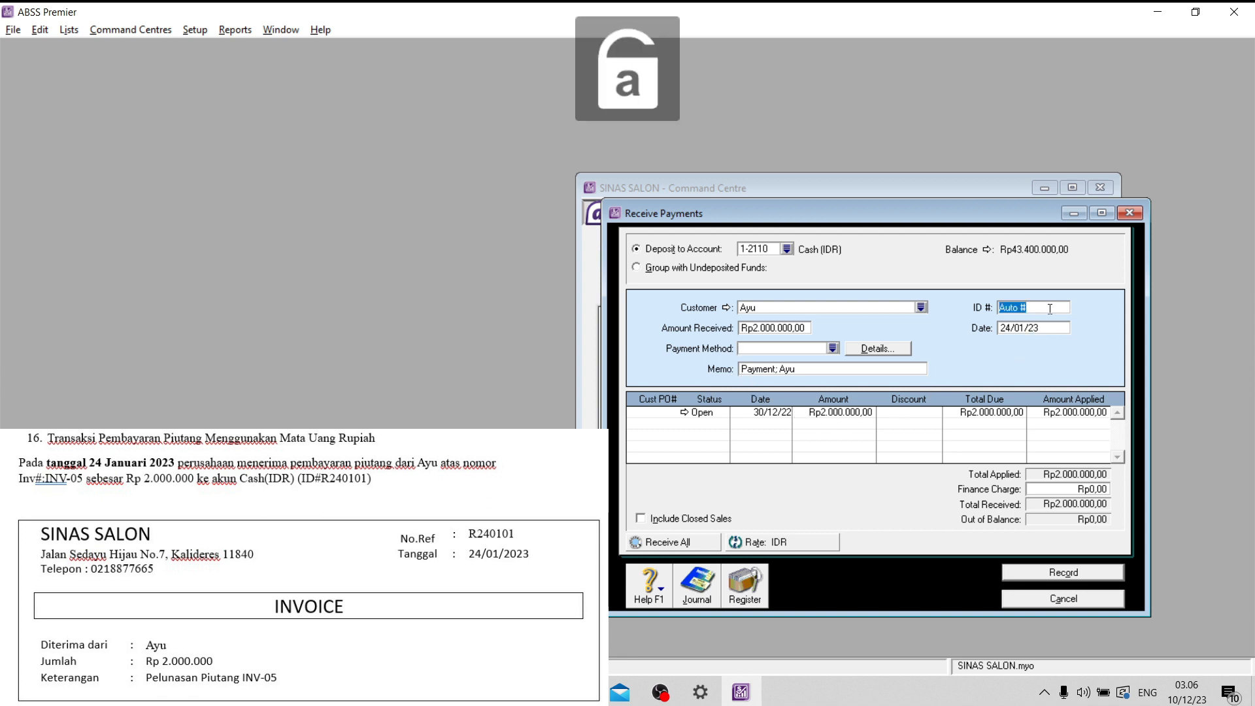
pyautogui.write('R')
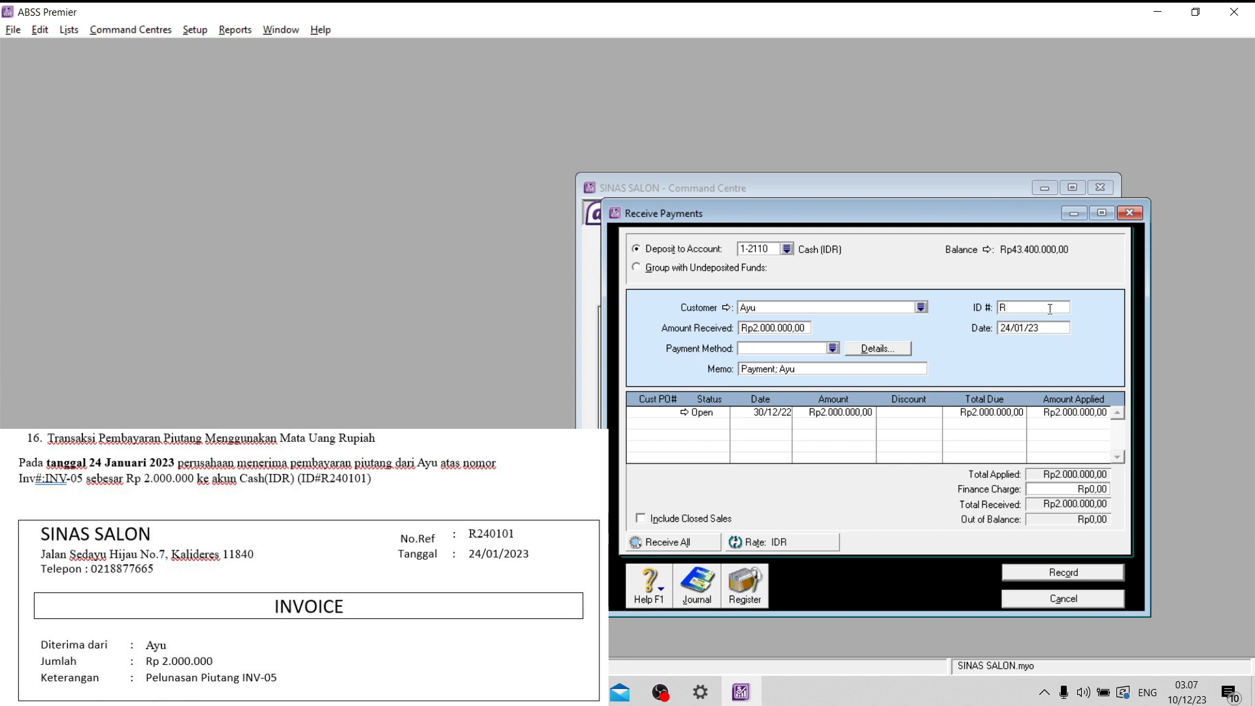
pyautogui.write('240101')
pyautogui.click(1040, 331)
pyautogui.click(1064, 573)
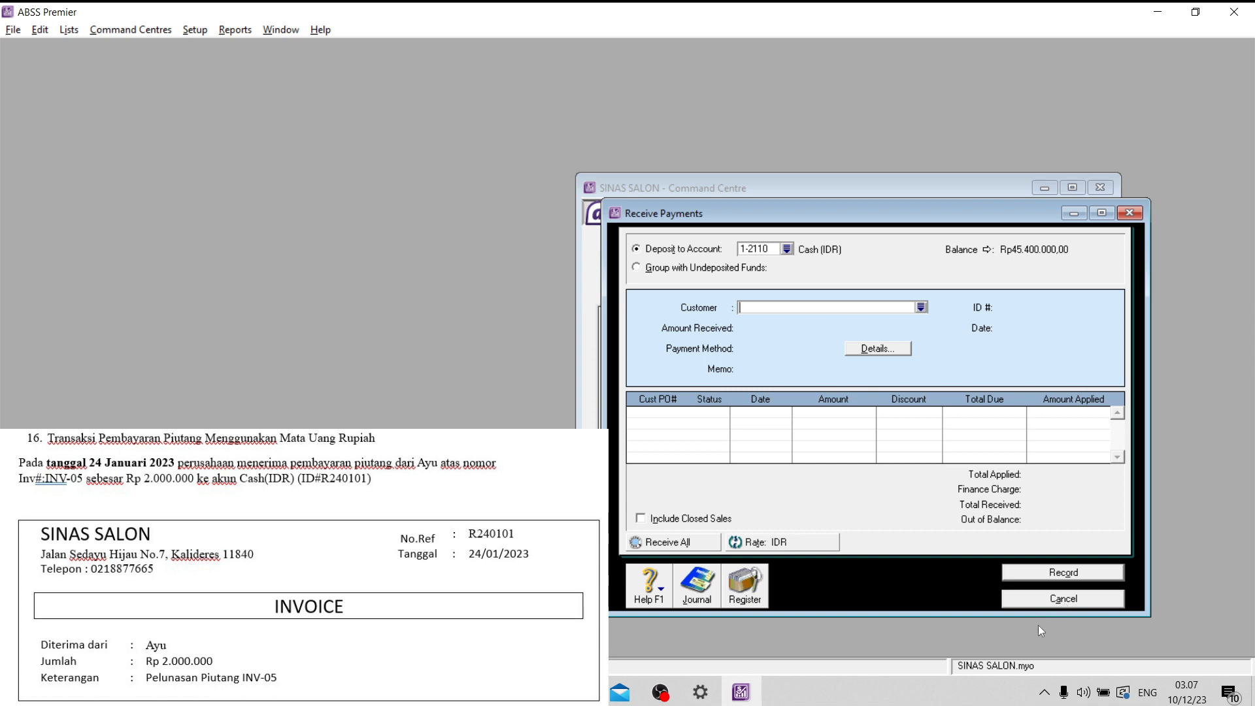
pyautogui.click(1087, 604)
# - Review the receipts journal entry for payment R240101, and close the journal
pyautogui.click(850, 445)
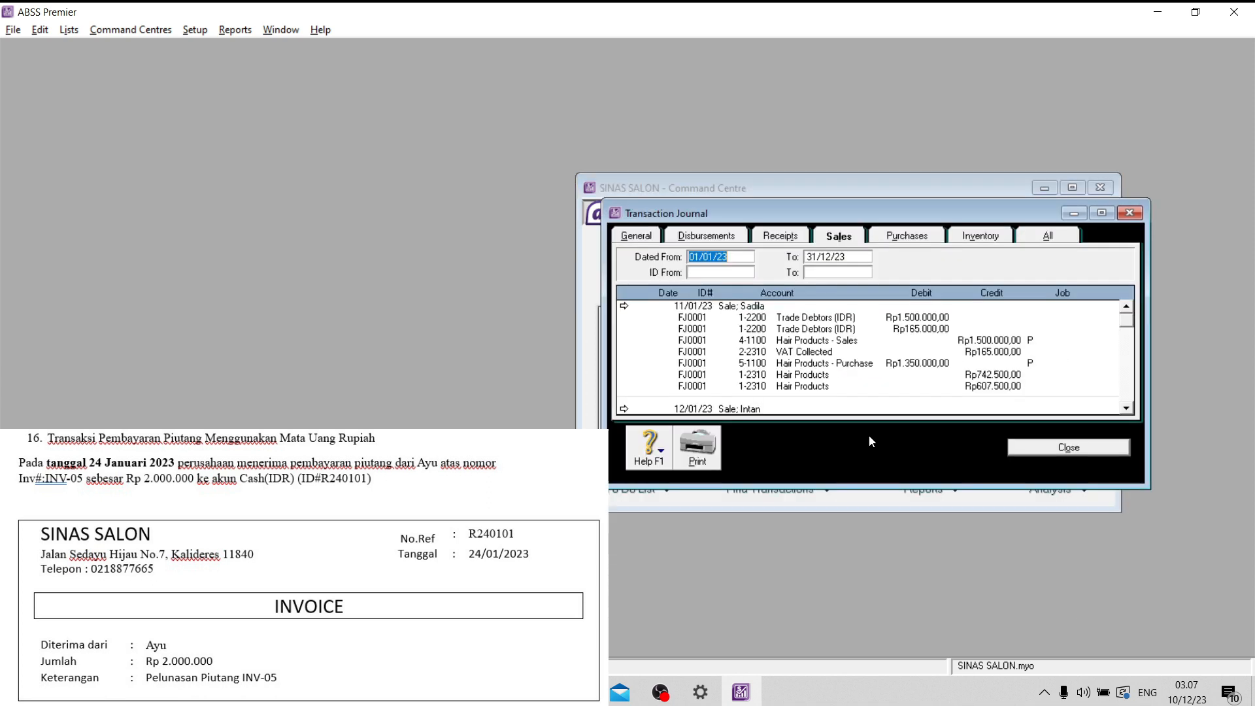
pyautogui.click(788, 237)
pyautogui.scroll(-5, 844, 366)
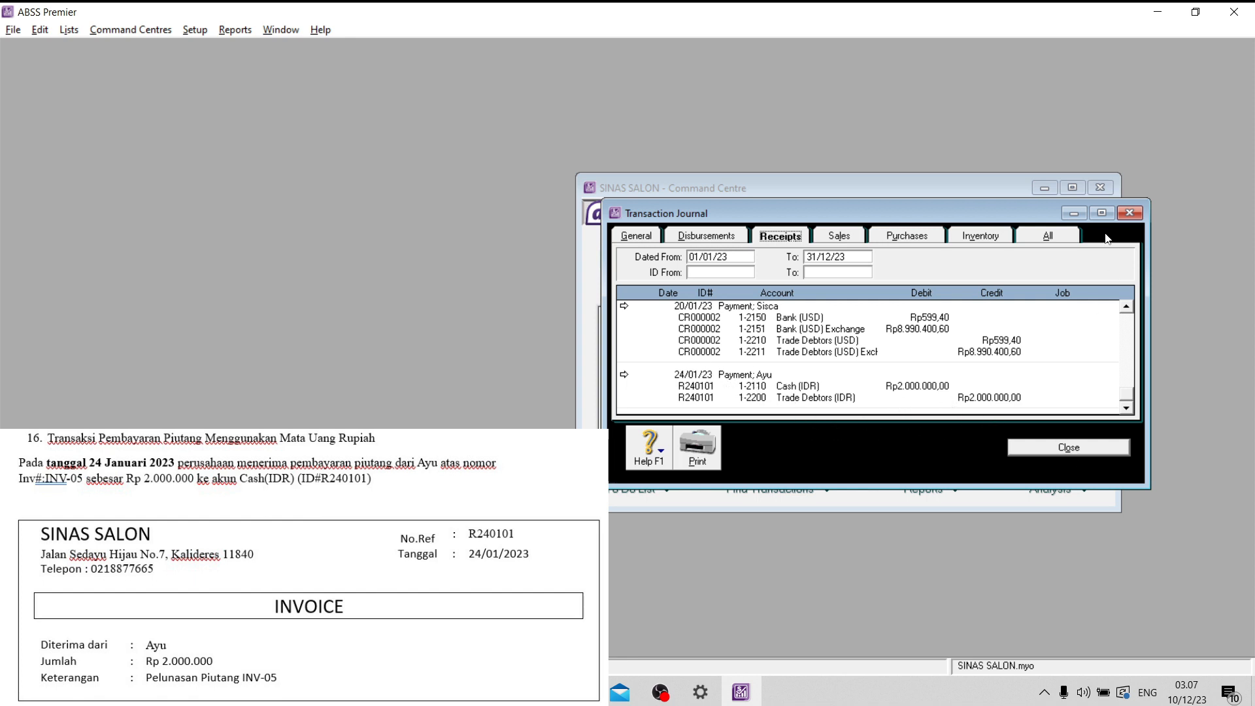
pyautogui.click(1129, 213)
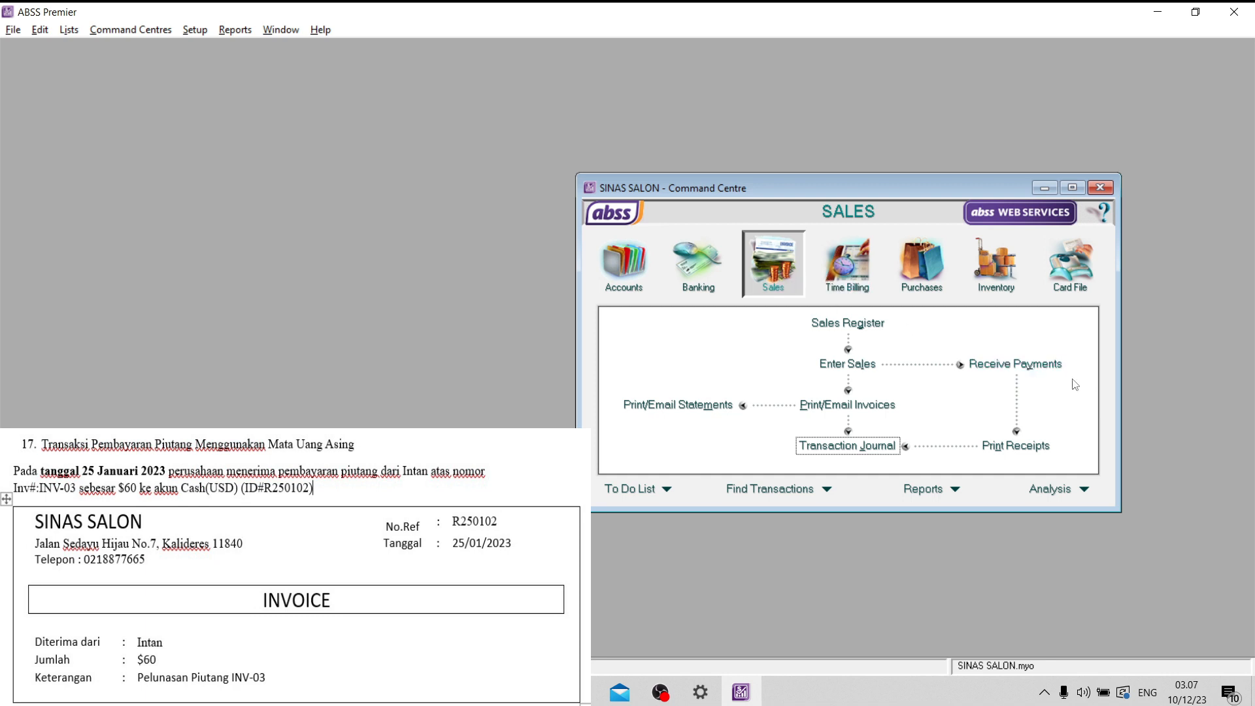
# - Start a received payment for the customer paying off INV-03, with Cash (USD) as the receiving account
pyautogui.click(1016, 364)
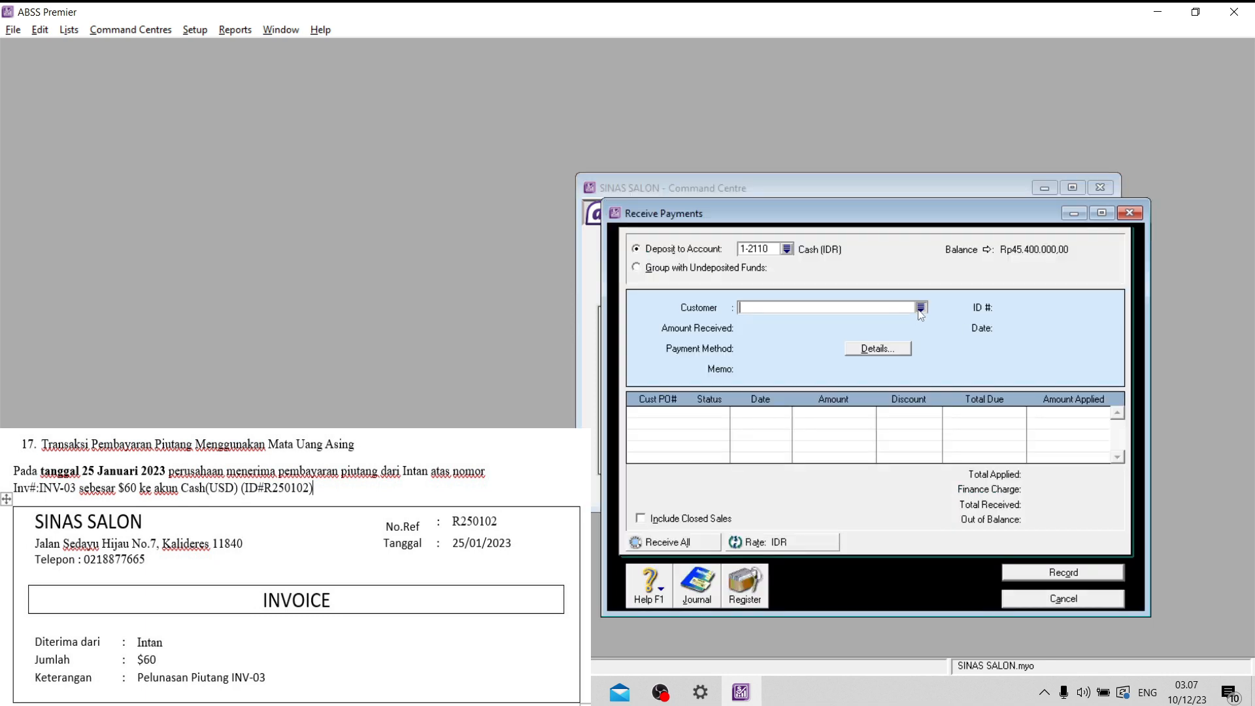
pyautogui.click(920, 307)
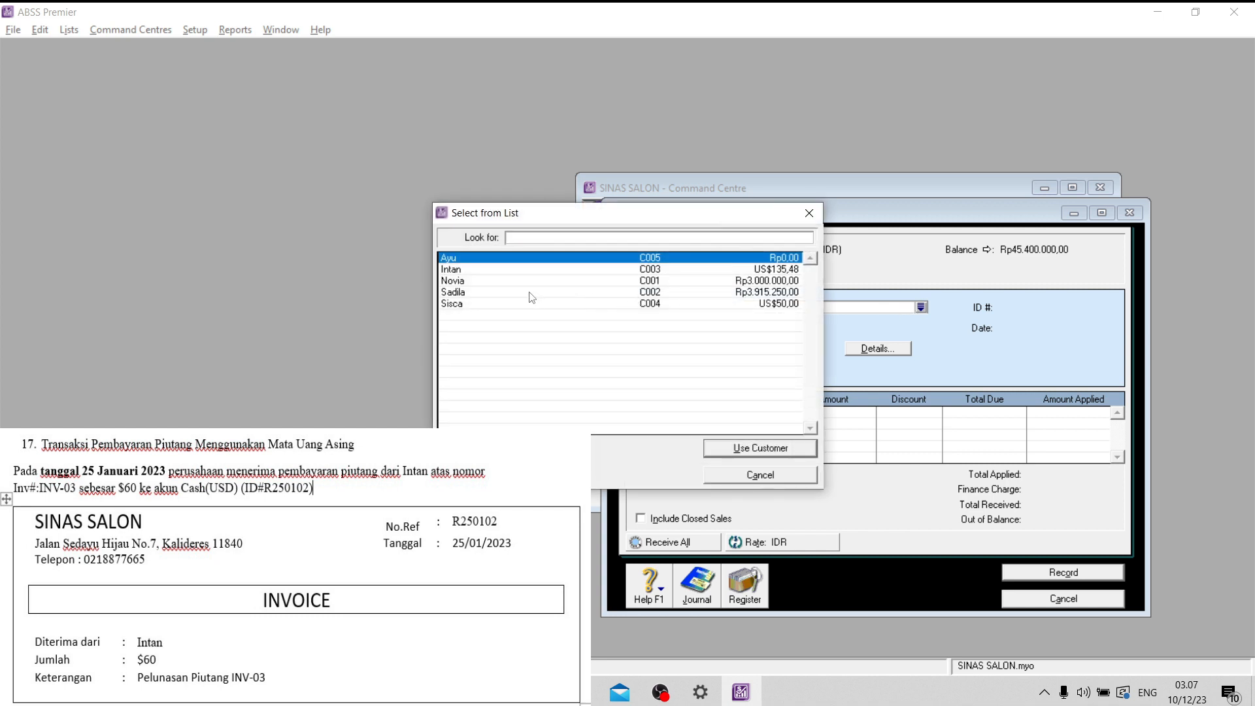
pyautogui.click(522, 270)
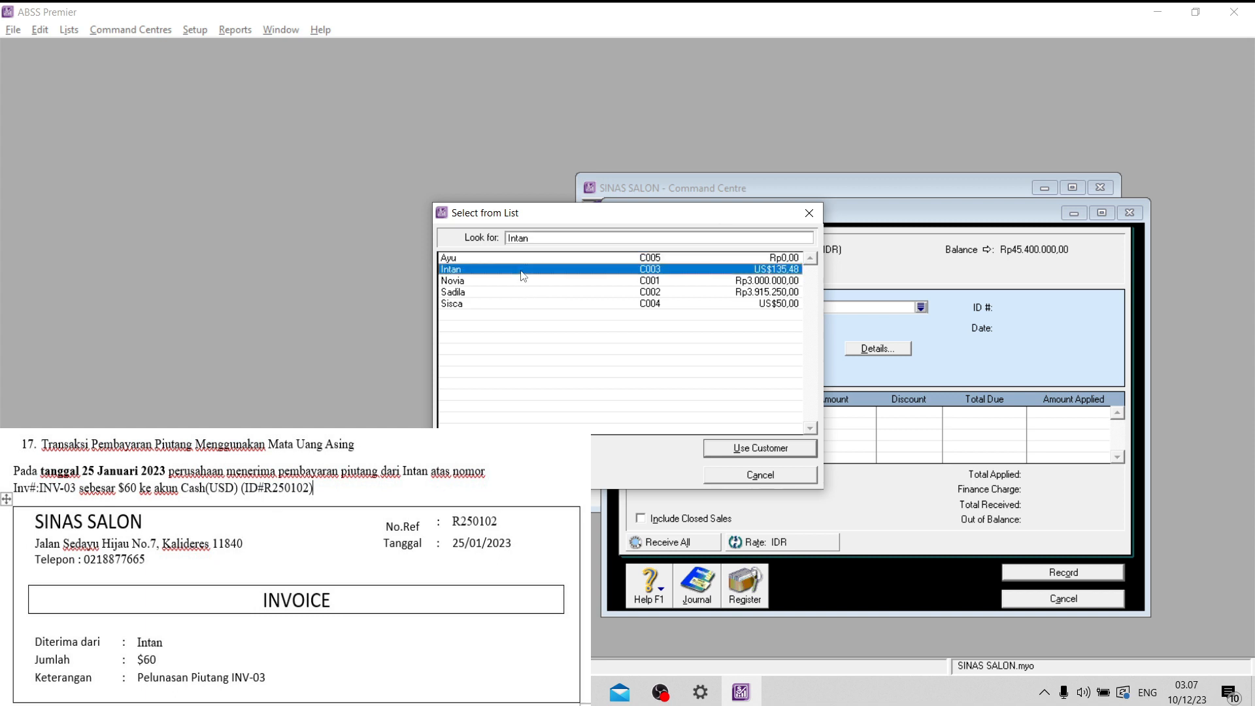
pyautogui.click(787, 448)
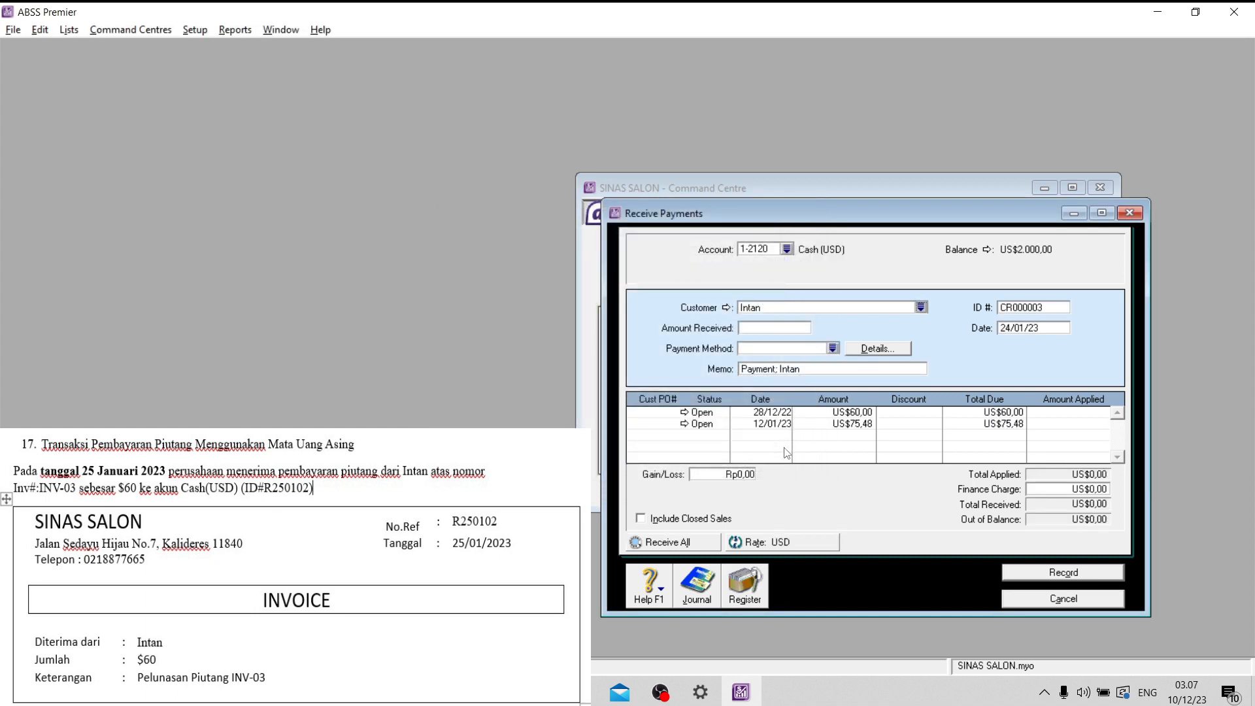
pyautogui.click(787, 249)
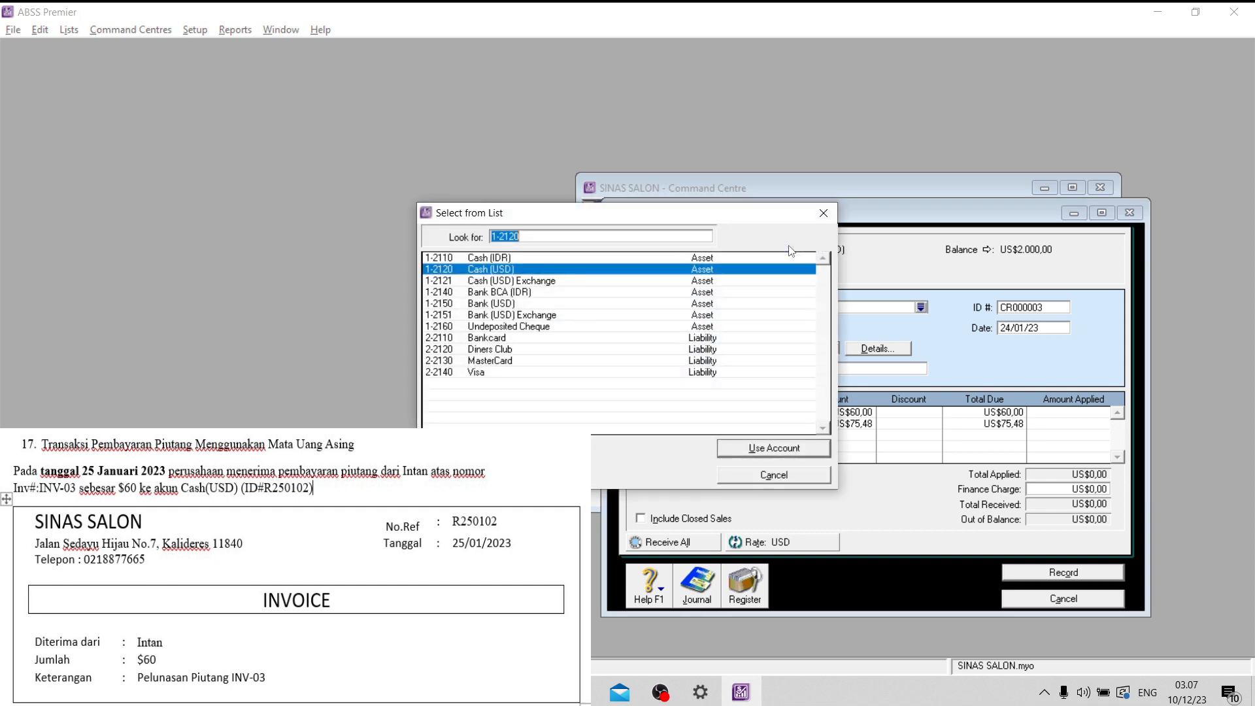
pyautogui.click(746, 449)
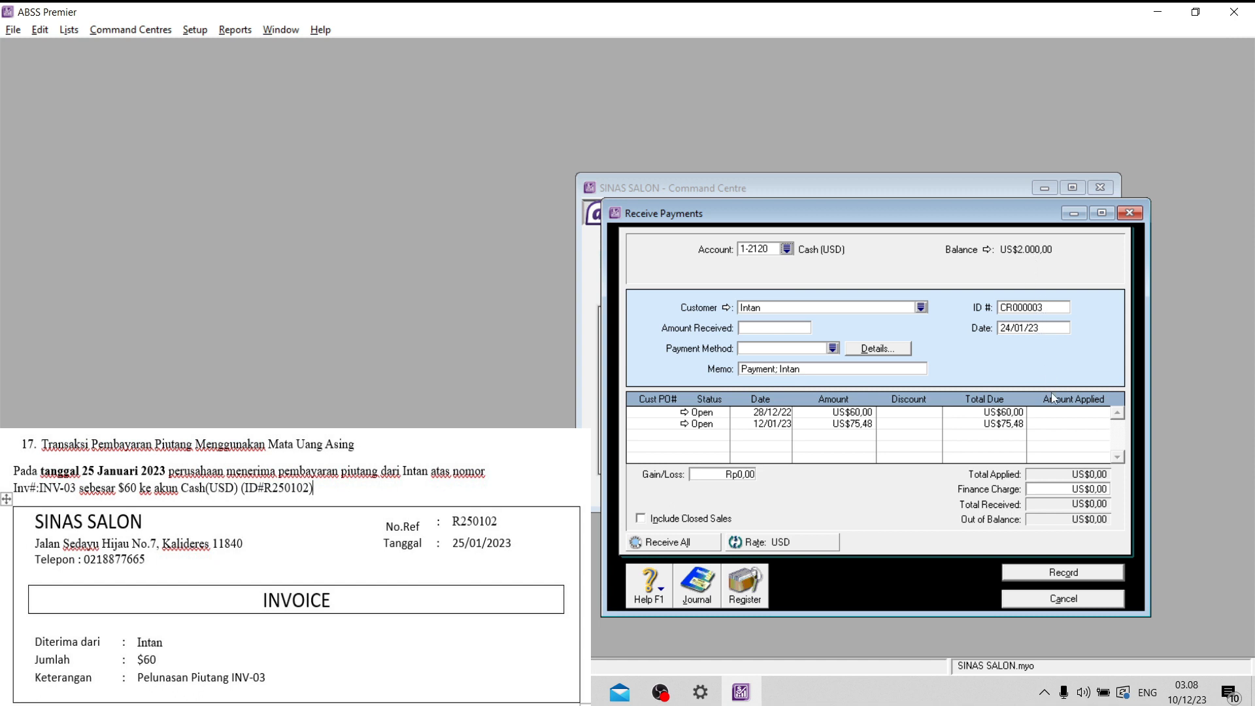
# - Apply US$60,00 of the received payment to the open invoice dated 28/12/22
pyautogui.click(1063, 411)
pyautogui.write('60')
pyautogui.click(801, 331)
# - Set the USD customer payment's ID to R250102 and its date to 25/01/23, and record it
pyautogui.click(1052, 308)
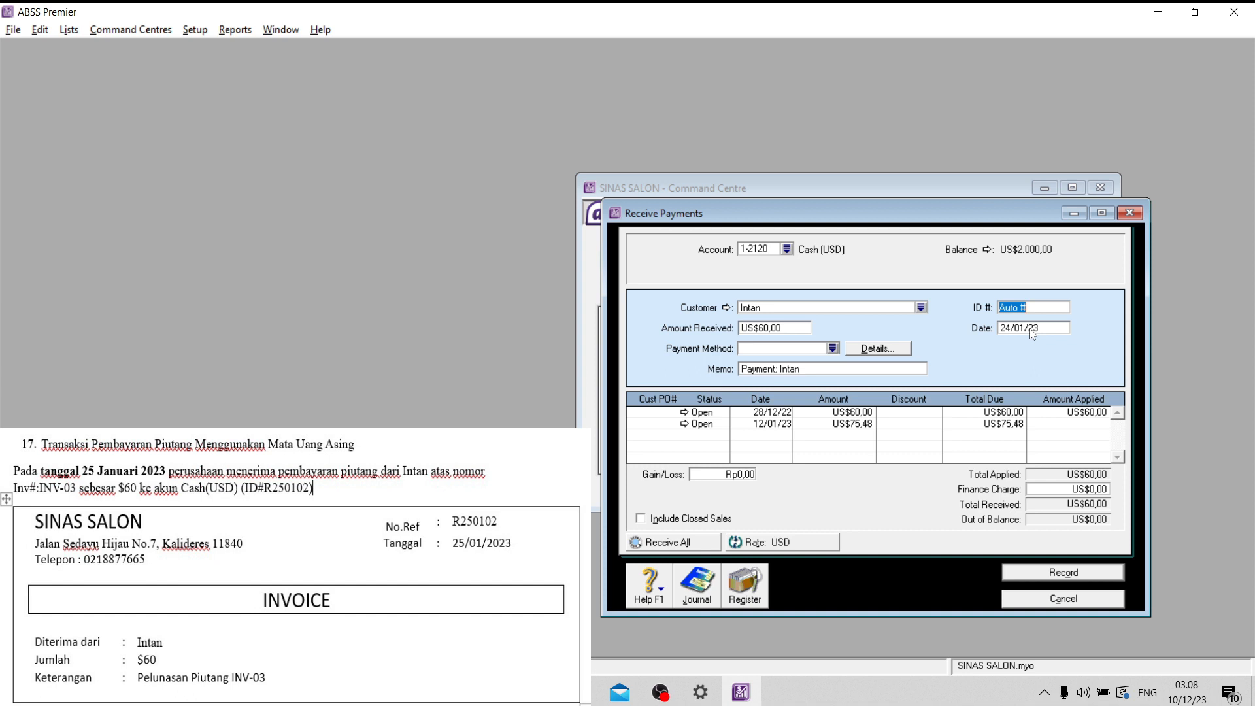
pyautogui.press('capslock')
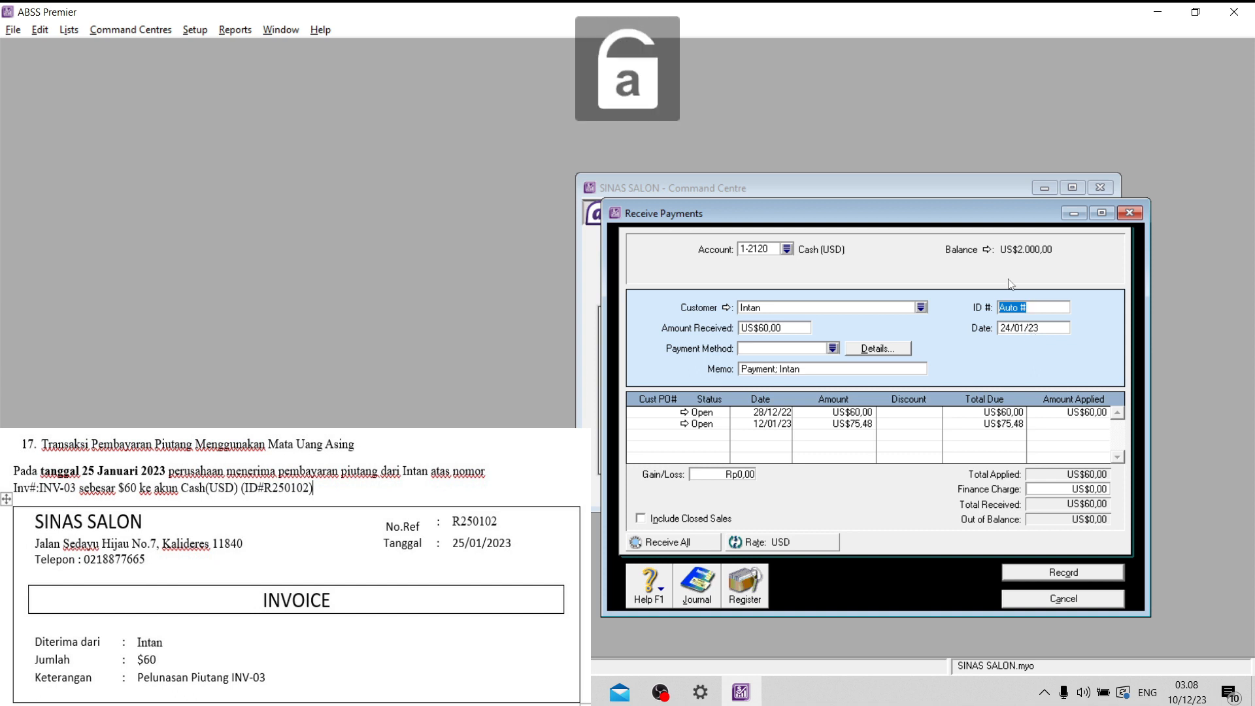
pyautogui.press('capslock')
pyautogui.write('R250')
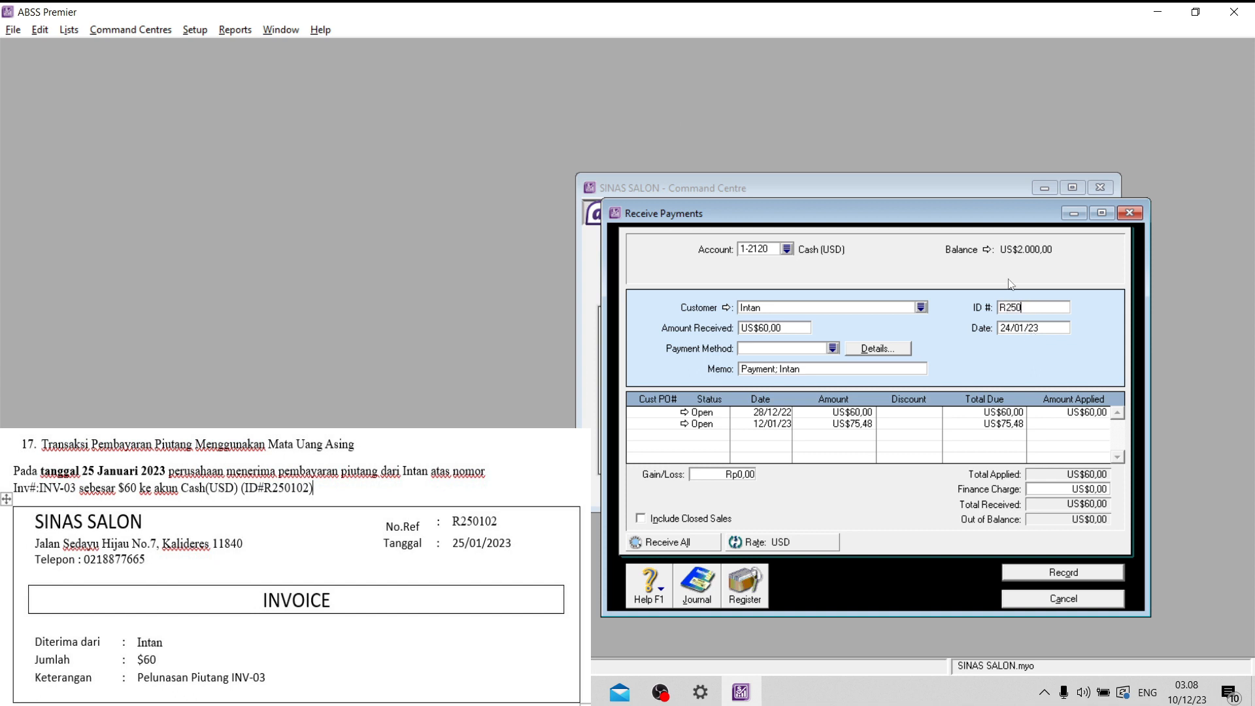
pyautogui.write('102')
pyautogui.click(1010, 330)
pyautogui.moveTo(1010, 331); pyautogui.dragTo(998, 331)
pyautogui.moveTo(1041, 310); pyautogui.dragTo(996, 310)
pyautogui.click(1093, 578)
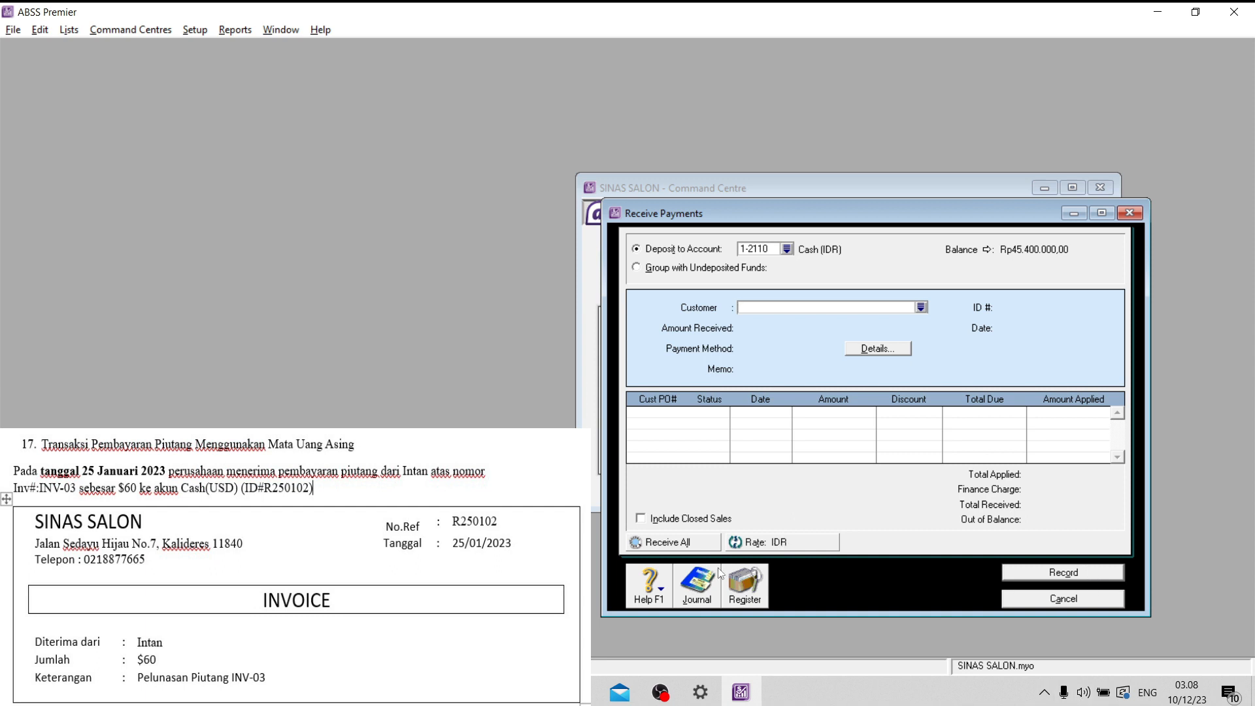
# - Review the receipts journal entry for payment R250102, and close the journal and the received payments form
pyautogui.click(709, 585)
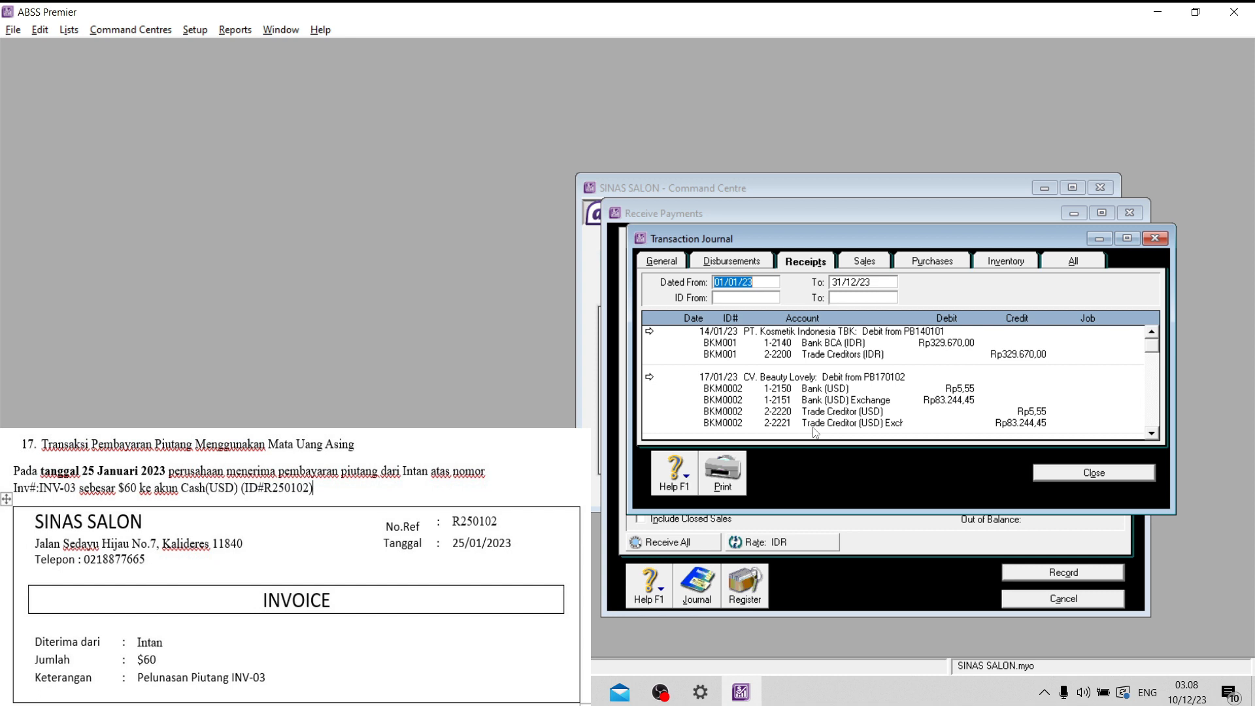
pyautogui.scroll(-5, 859, 418)
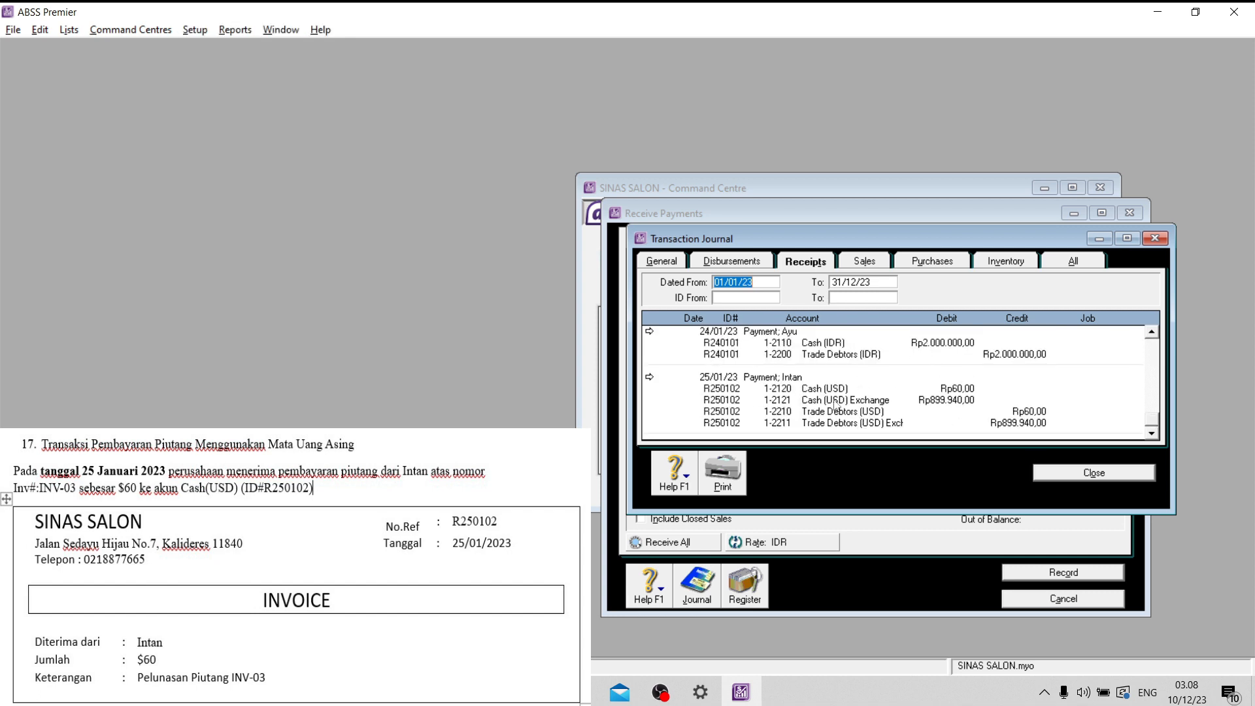
pyautogui.click(1094, 473)
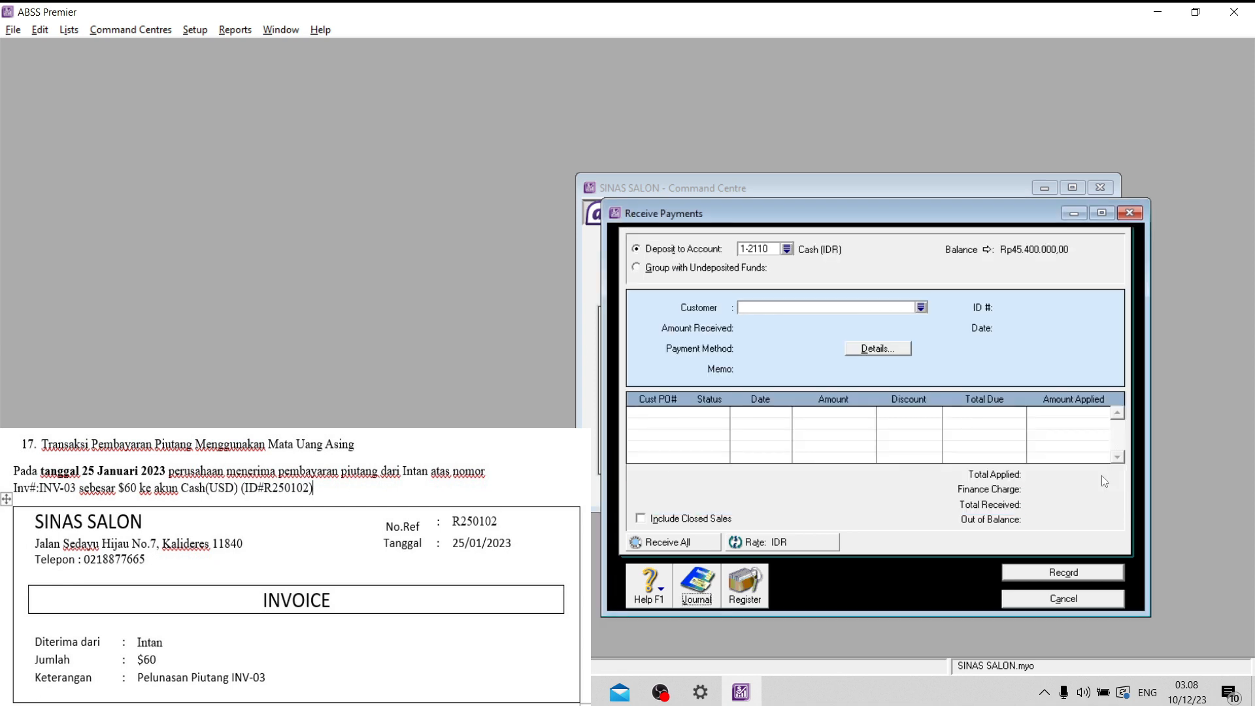
pyautogui.click(1064, 599)
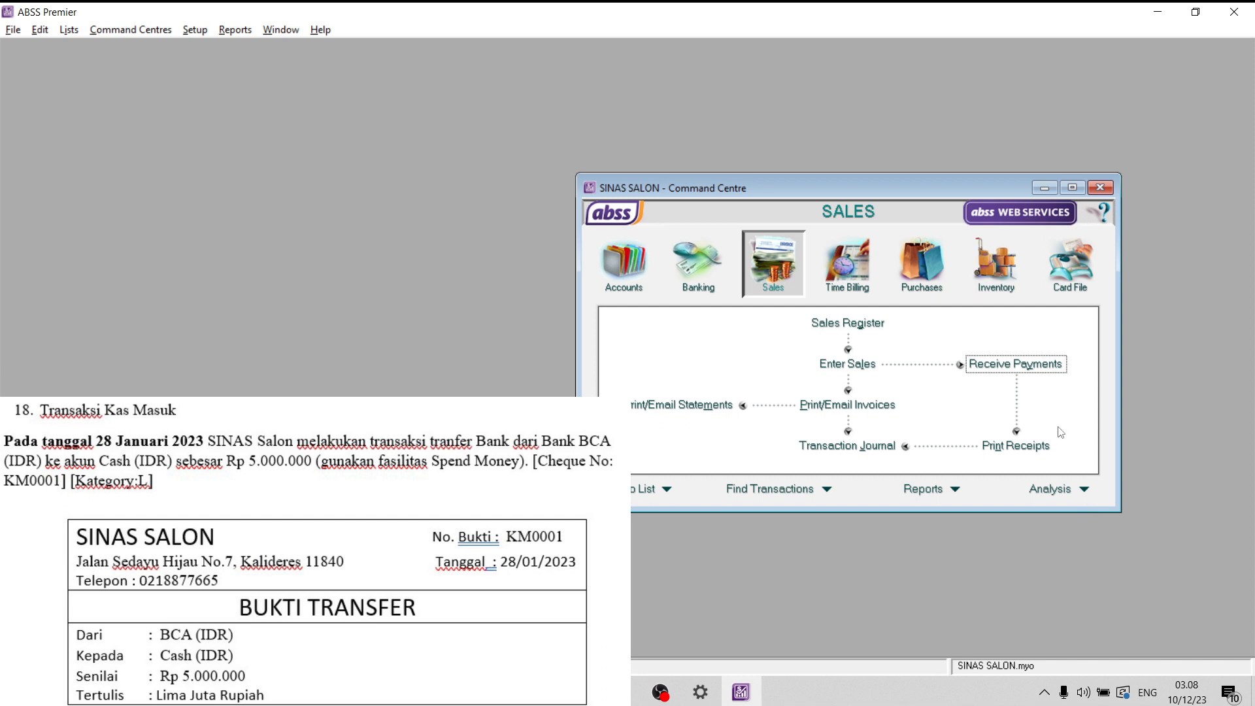
# - Start a Spend Money transaction with 1-2140 Bank BCA (IDR) as the paying account
pyautogui.click(697, 272)
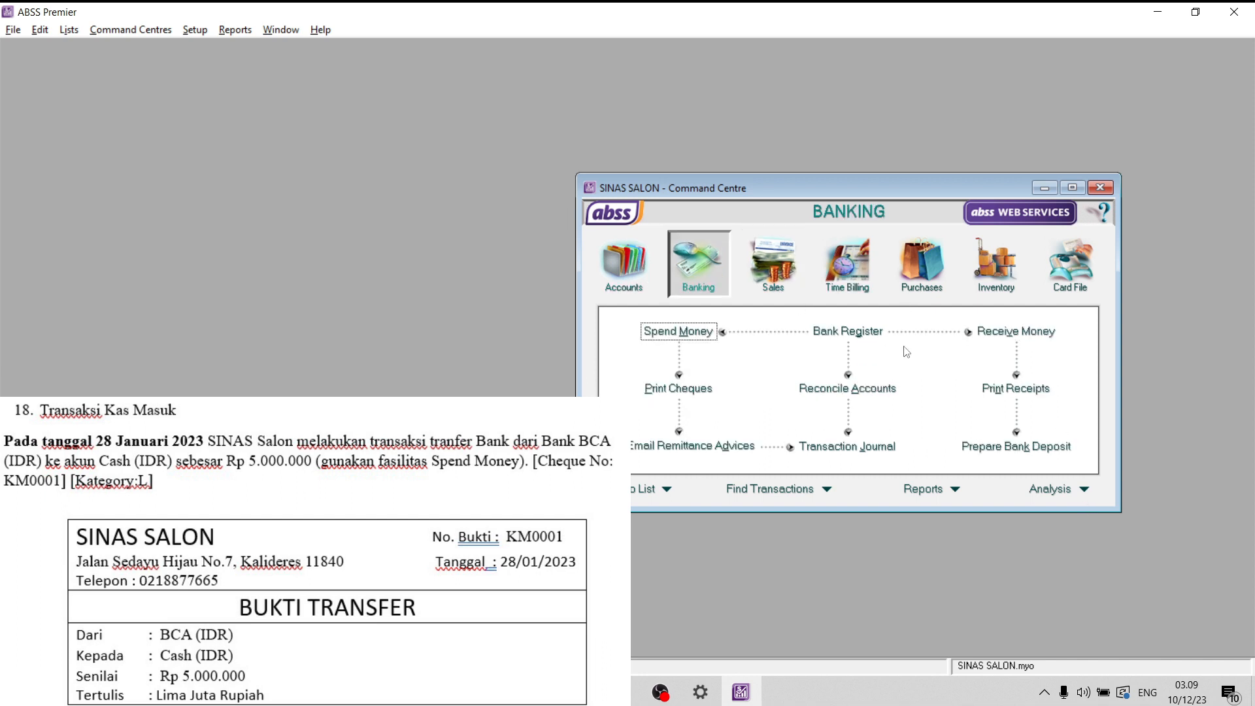
pyautogui.click(661, 334)
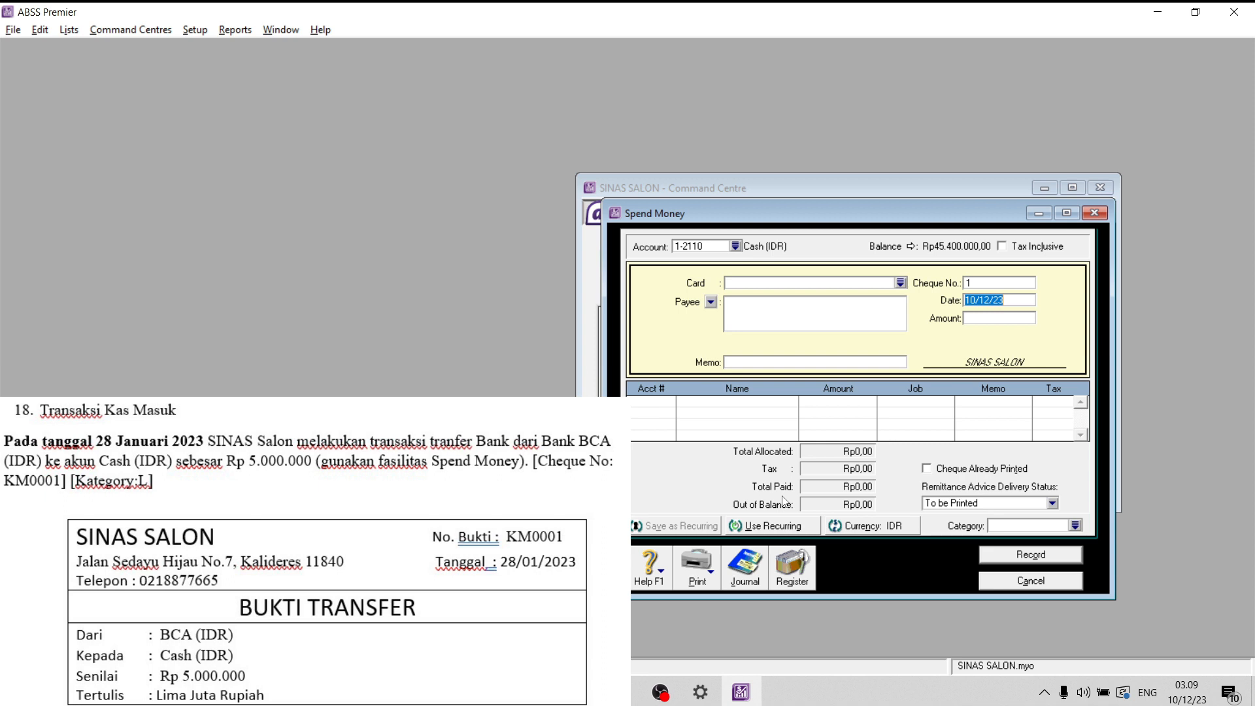
pyautogui.click(736, 246)
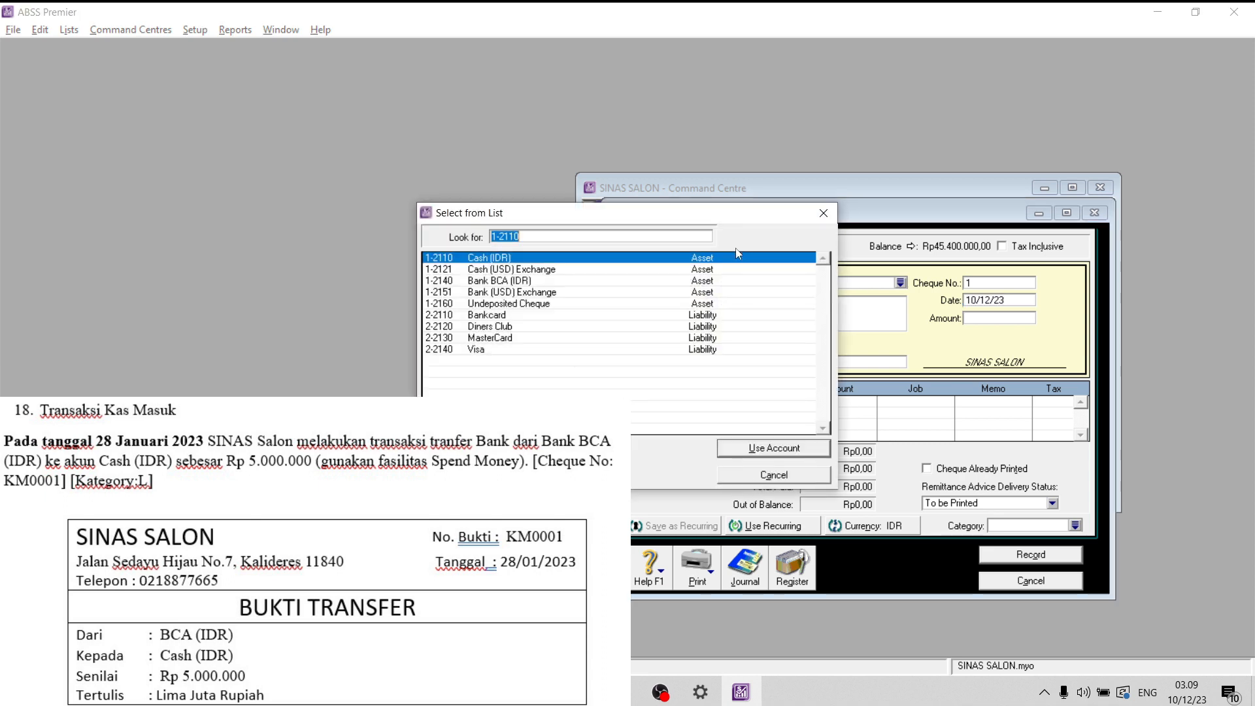
pyautogui.click(507, 281)
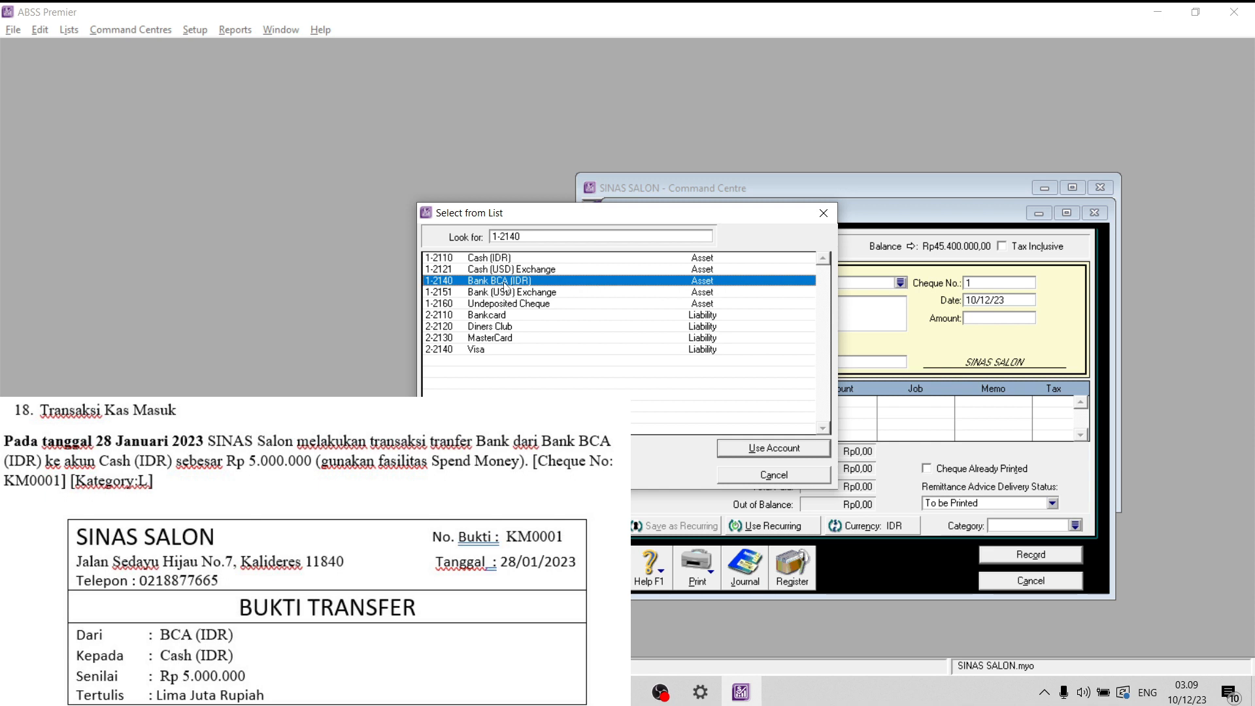
pyautogui.click(799, 455)
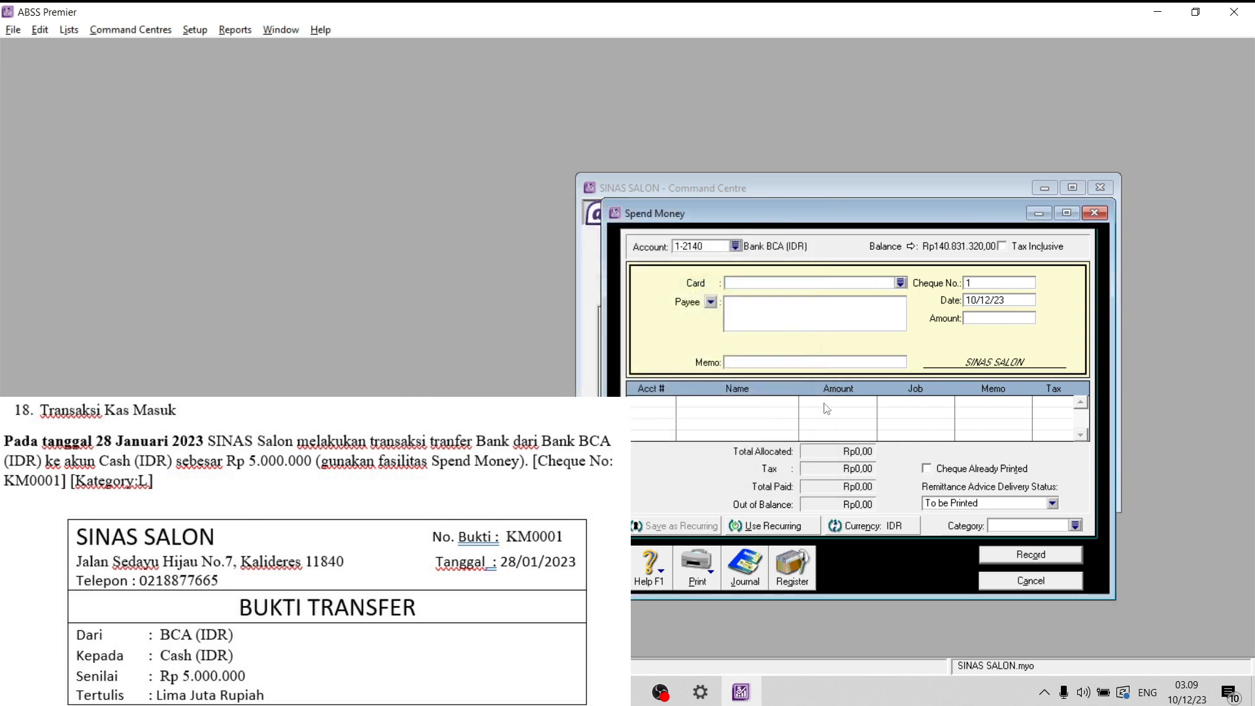
# - Set the bank transfer's cheque number to KM0001 and its date to 28/01/23
pyautogui.click(1009, 282)
pyautogui.press('capslock')
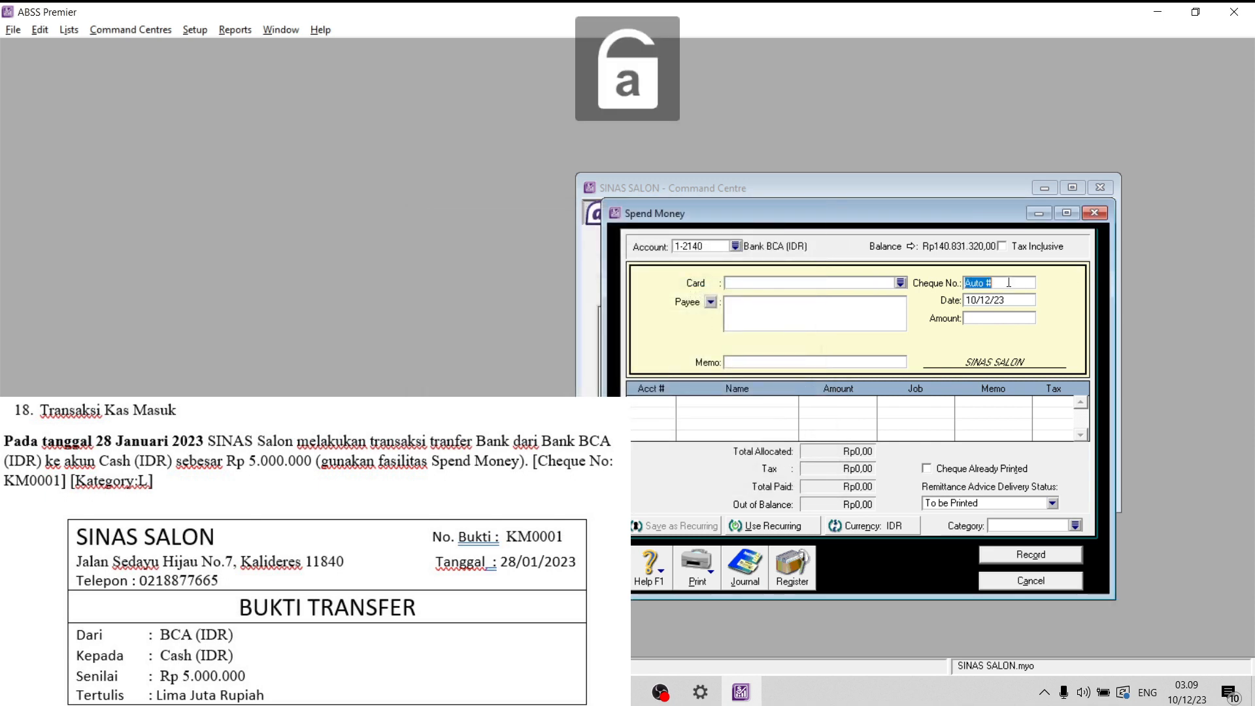
pyautogui.write('KM')
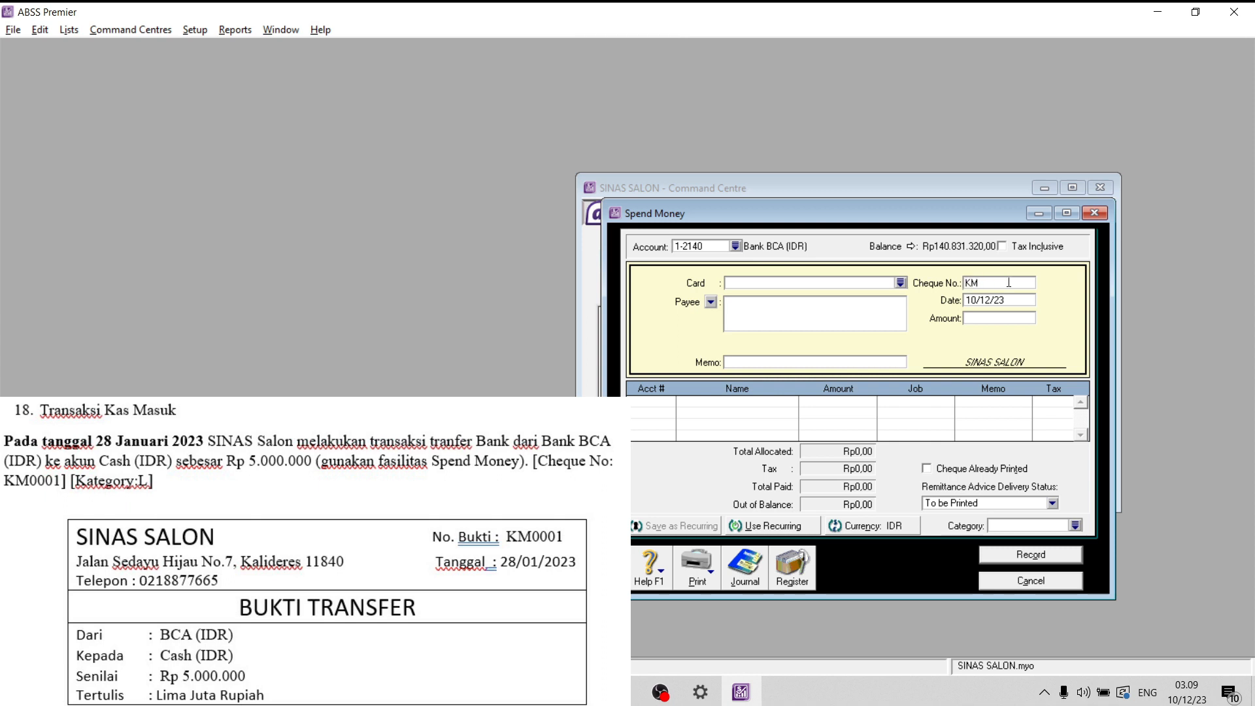
pyautogui.write('0001')
pyautogui.click(977, 301)
pyautogui.moveTo(977, 301); pyautogui.dragTo(947, 307)
pyautogui.write('8')
pyautogui.press('BackSpace')
pyautogui.write('28')
pyautogui.moveTo(987, 302); pyautogui.dragTo(981, 300)
pyautogui.write('01')
# - Enter the memo "Transfer Bank dari Bank BCA (IDR) ke akun Cash (IDR)" for the bank transfer
pyautogui.press('capslock')
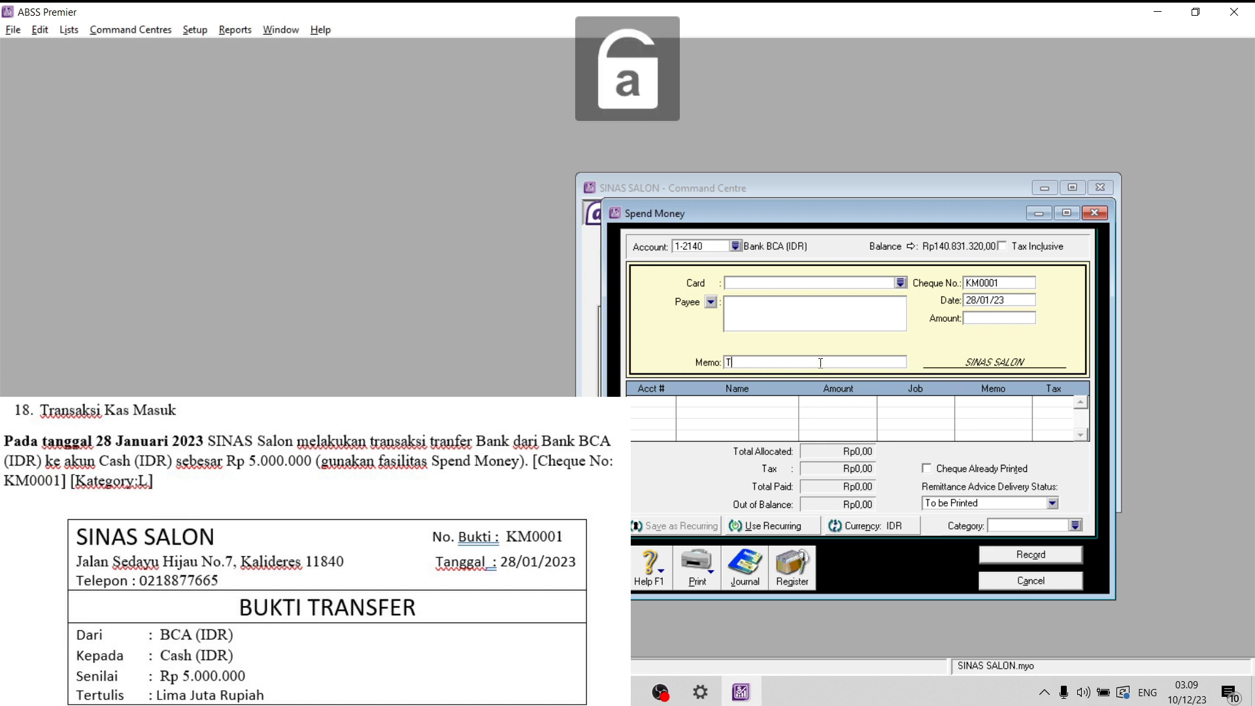
pyautogui.write('Transfer')
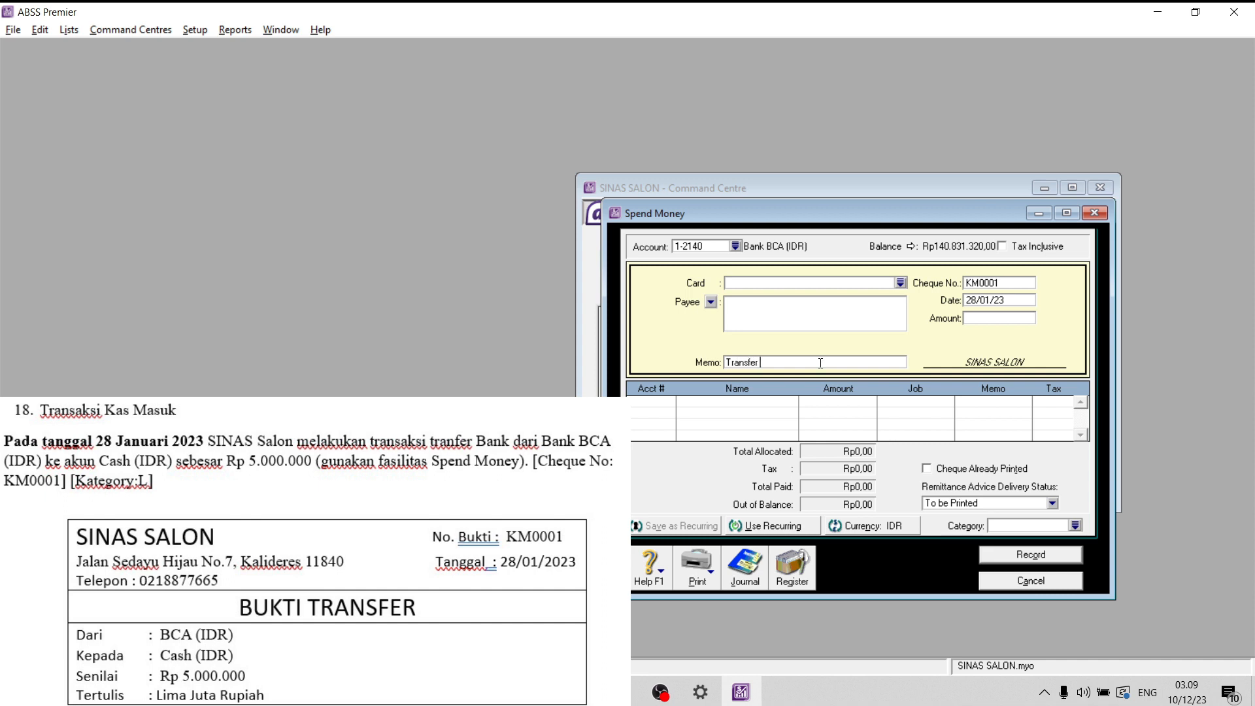
pyautogui.press('capslock')
pyautogui.write('Bank dari')
pyautogui.press('capslock')
pyautogui.write('B')
pyautogui.press('capslock')
pyautogui.write('ank')
pyautogui.press('capslock')
pyautogui.write('BC')
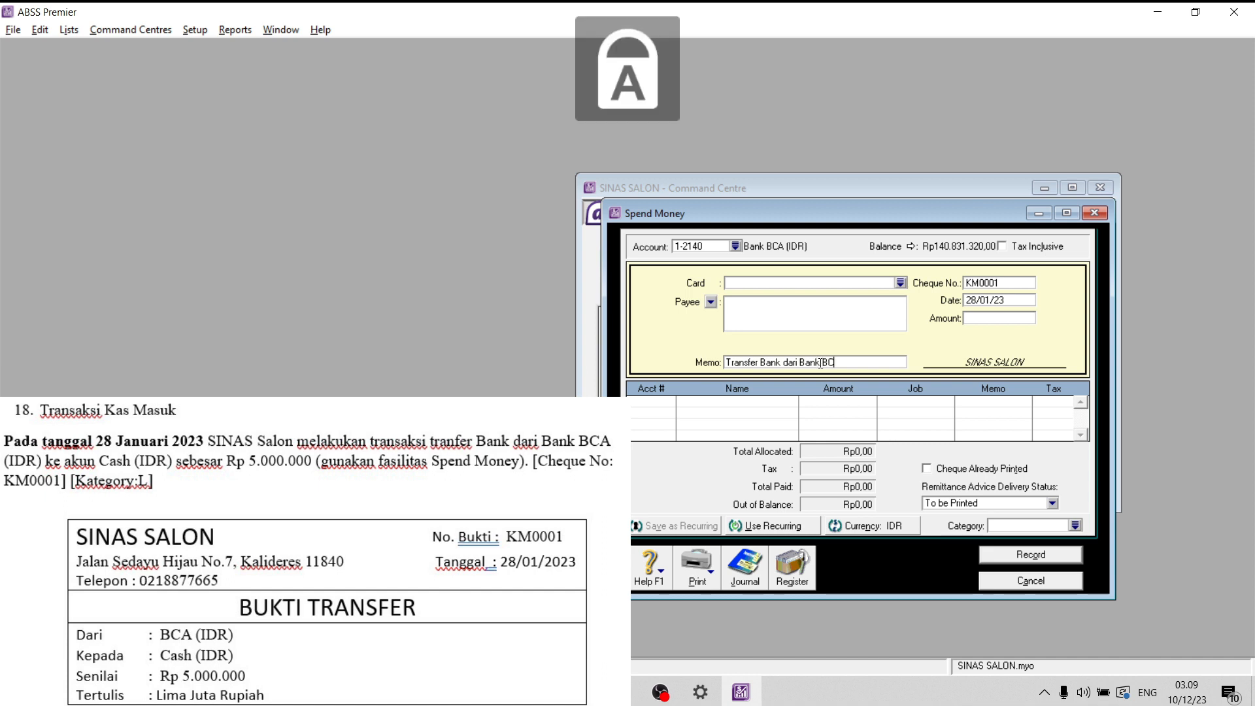
pyautogui.write('A (IDR)')
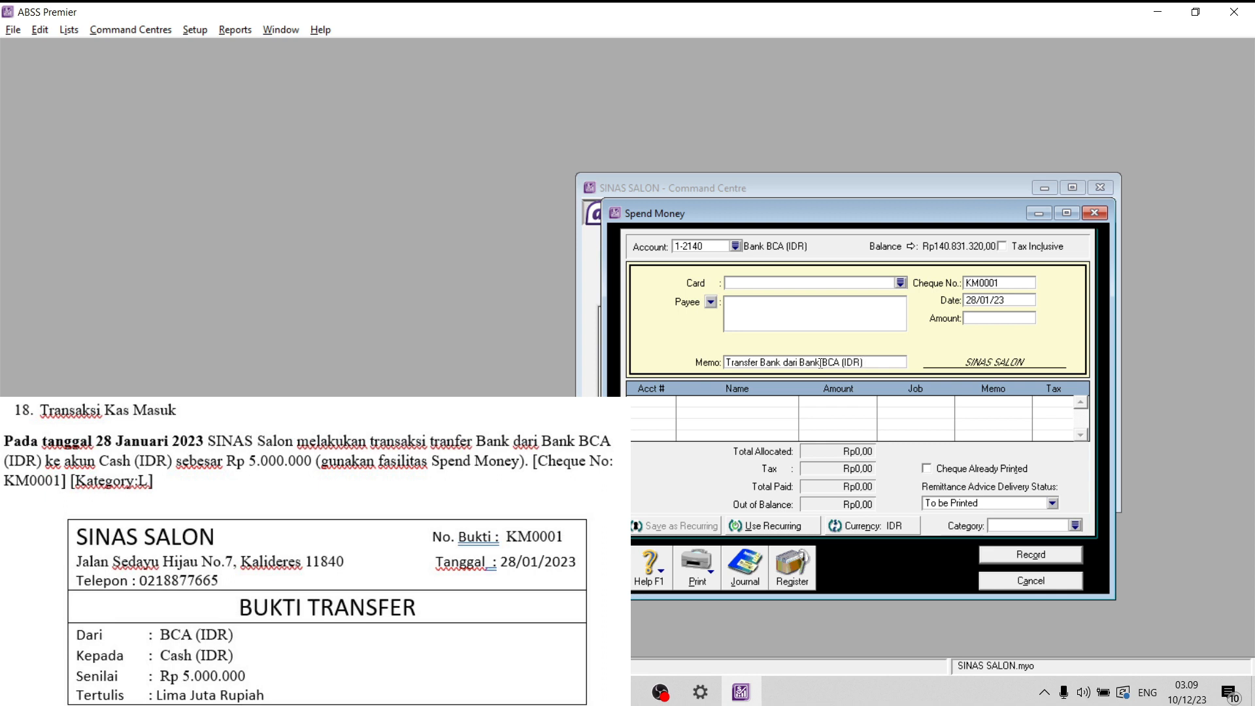
pyautogui.press('capslock')
pyautogui.write('ke akun')
pyautogui.press('capslock')
pyautogui.write('C')
pyautogui.press('capslock')
pyautogui.write('as')
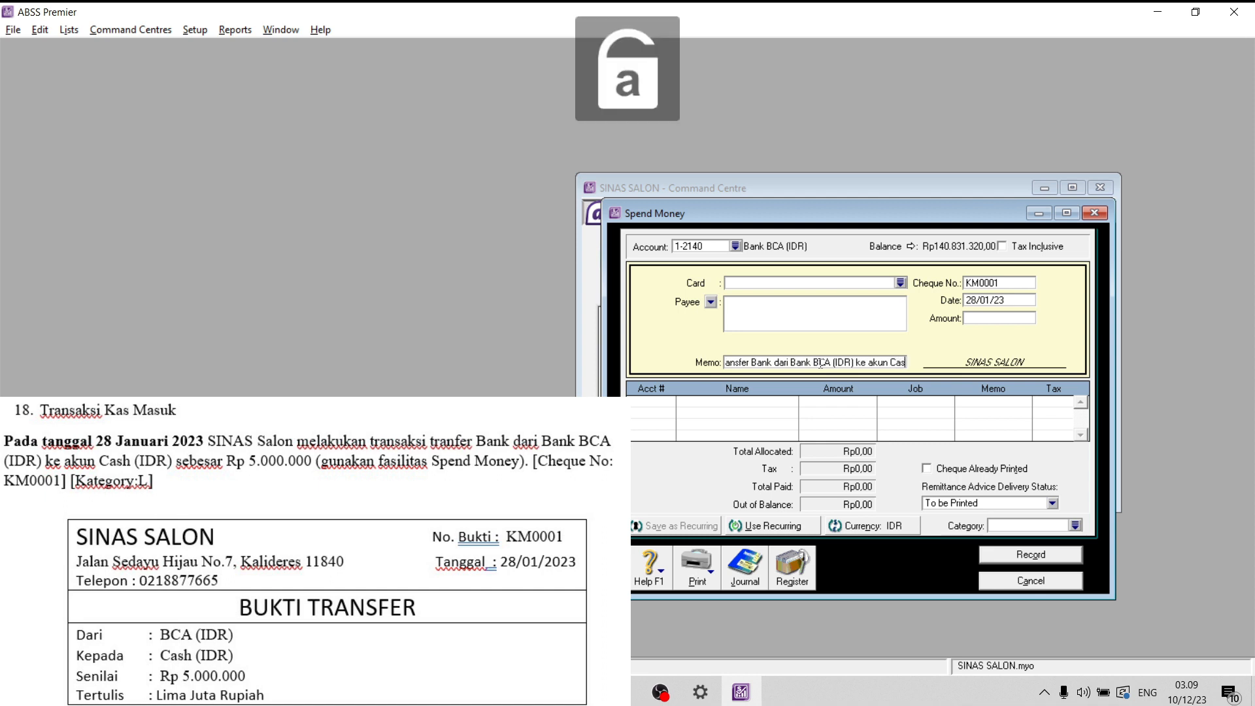
pyautogui.write('h (')
pyautogui.press('capslock')
pyautogui.write('IDR)')
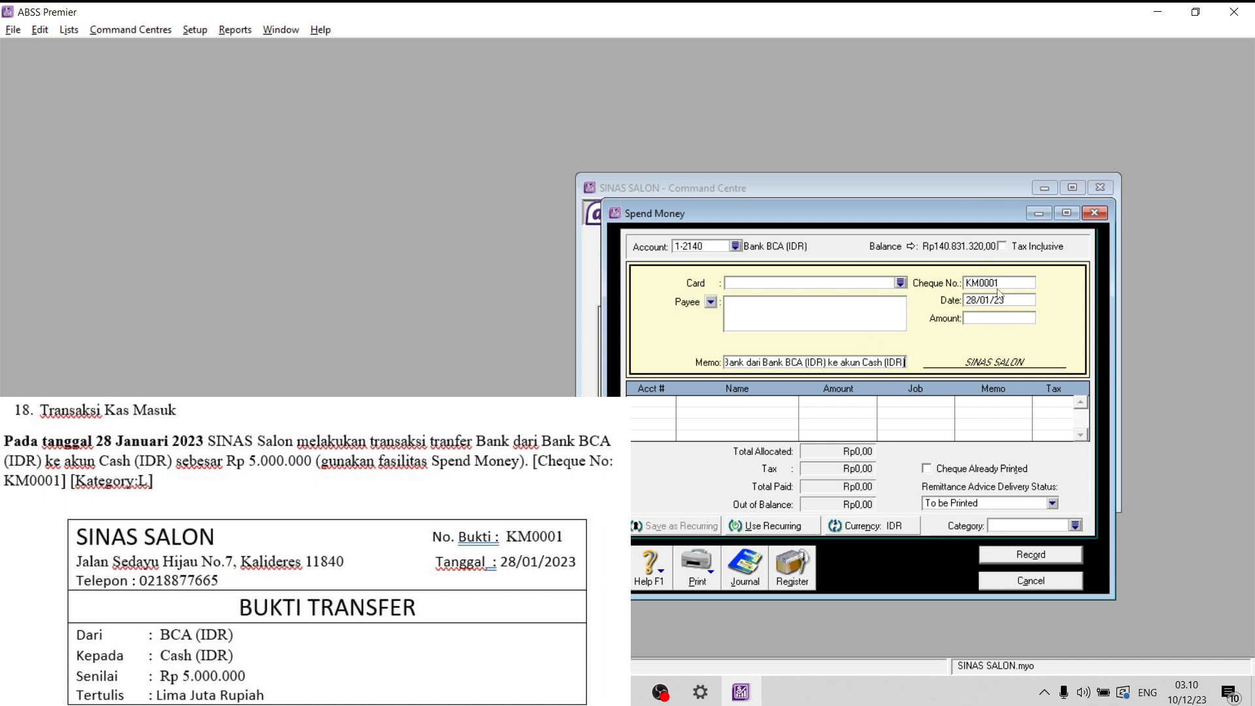
# - Allocate the first line of the bank transfer to account 1-2110 Cash (IDR)
pyautogui.click(673, 402)
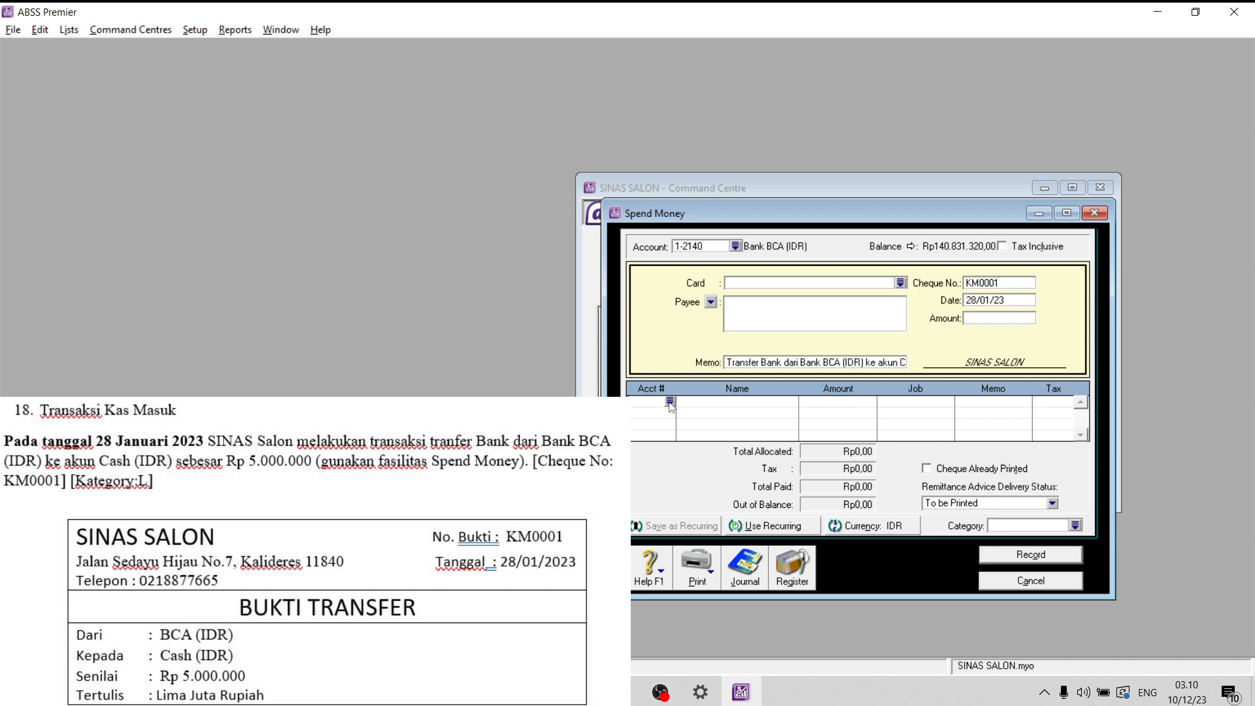
pyautogui.click(671, 402)
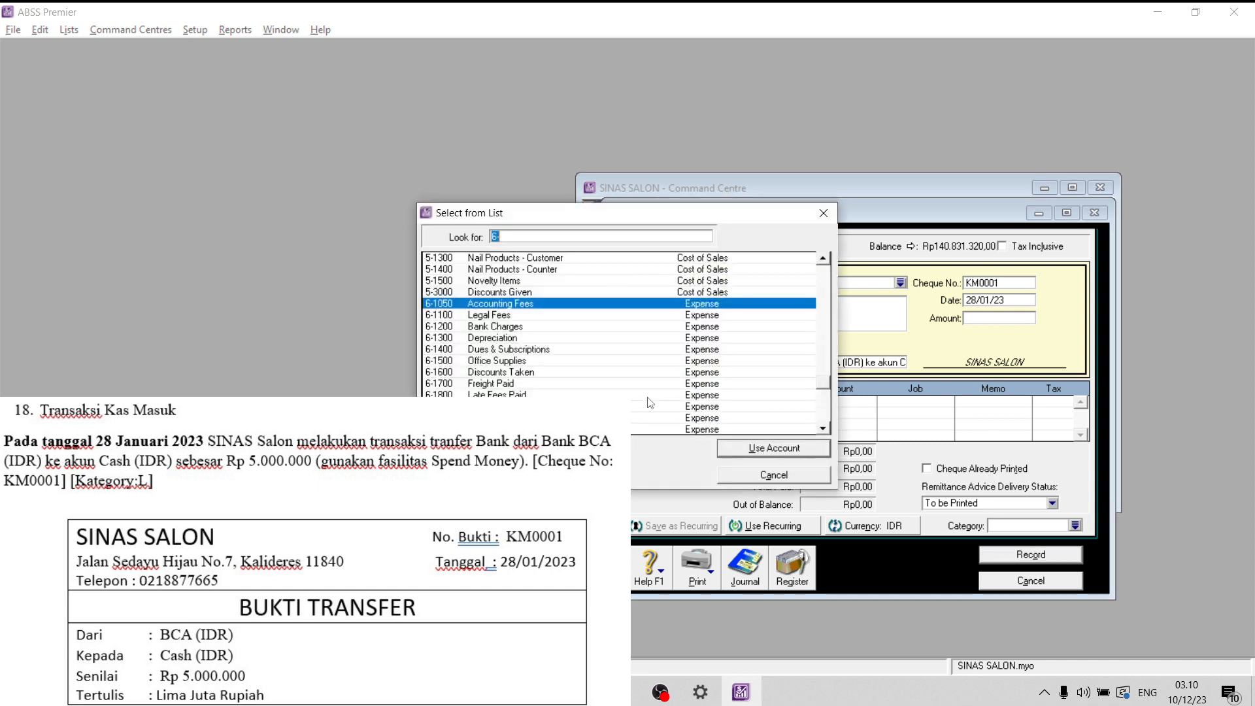
pyautogui.scroll(1, 559, 313)
pyautogui.write('1')
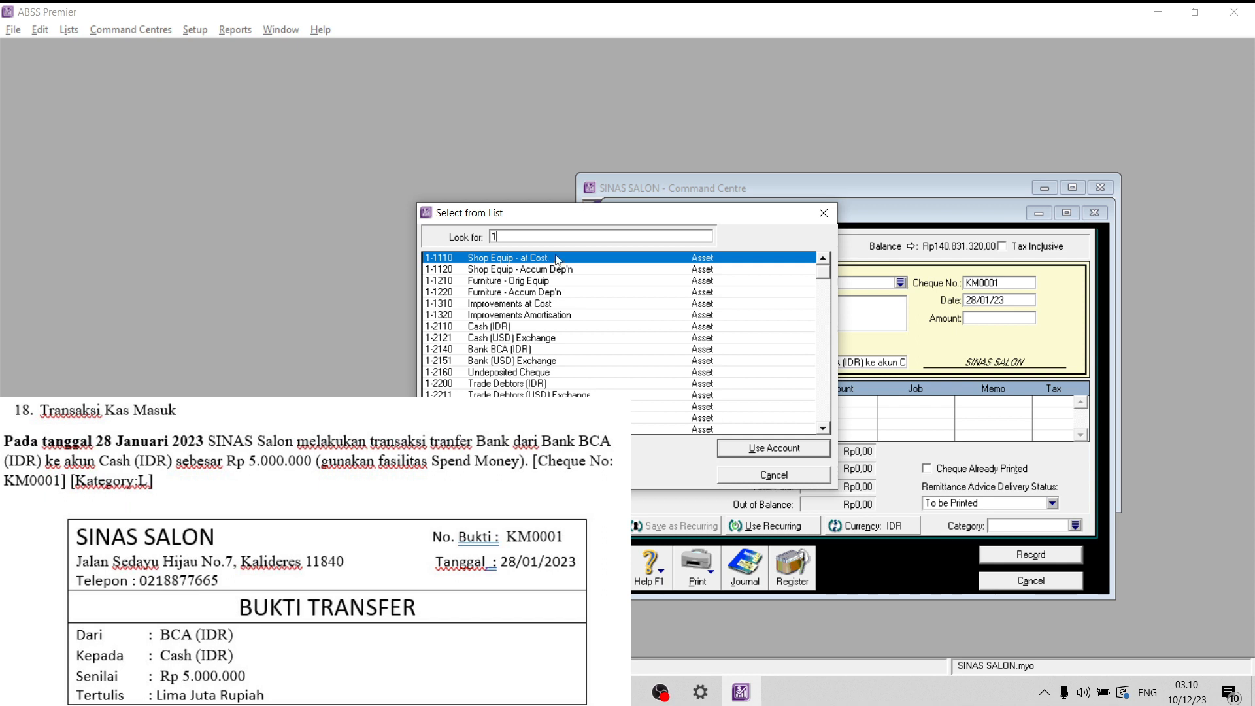
pyautogui.scroll(-3, 507, 359)
pyautogui.scroll(1, 506, 356)
pyautogui.write('-2110')
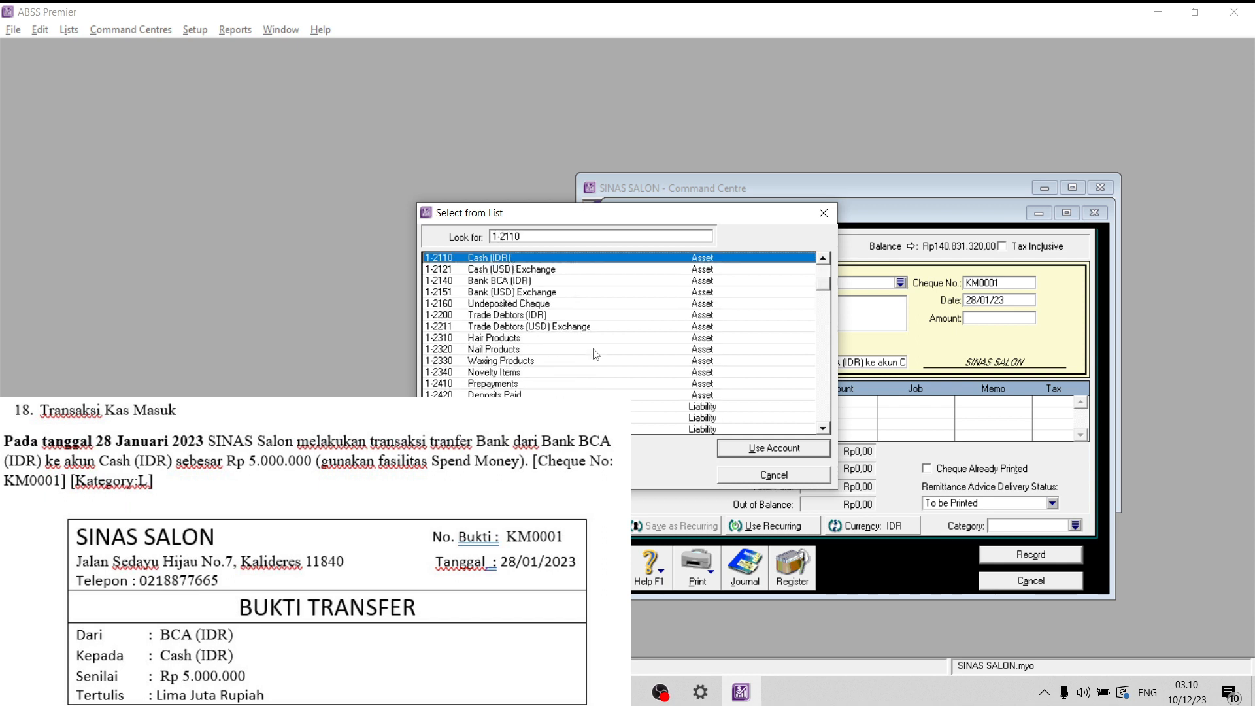
pyautogui.click(778, 448)
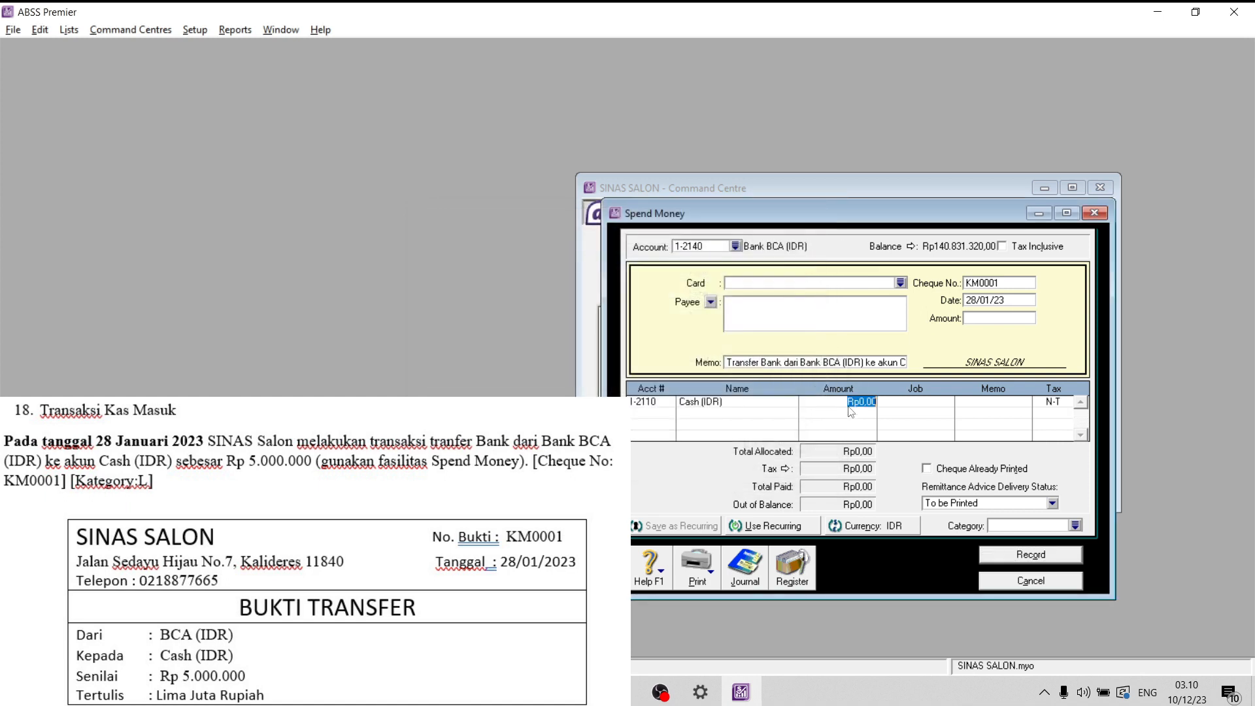
# - Enter Rp5.000.000,00 on the Cash (IDR) line and fill in the same total amount for the transfer
pyautogui.write('50000')
pyautogui.write('00')
pyautogui.press('Tab')
pyautogui.press('Tab')
pyautogui.press('Tab')
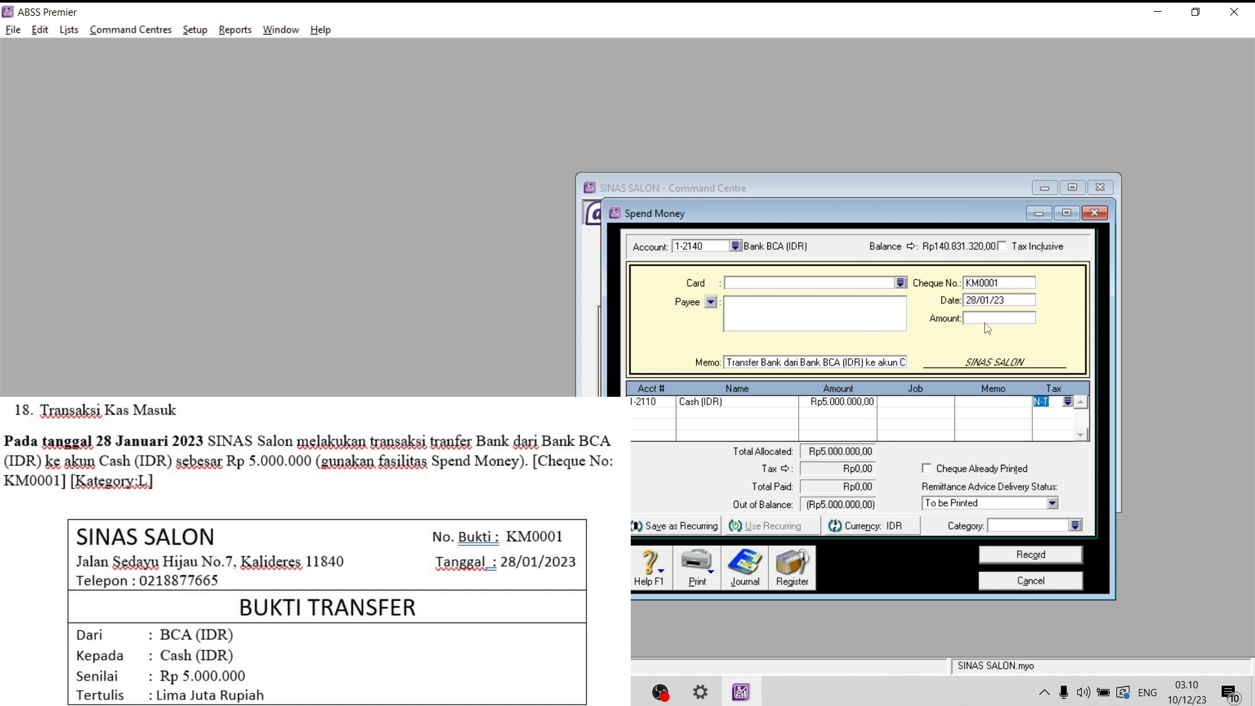
pyautogui.click(1003, 319)
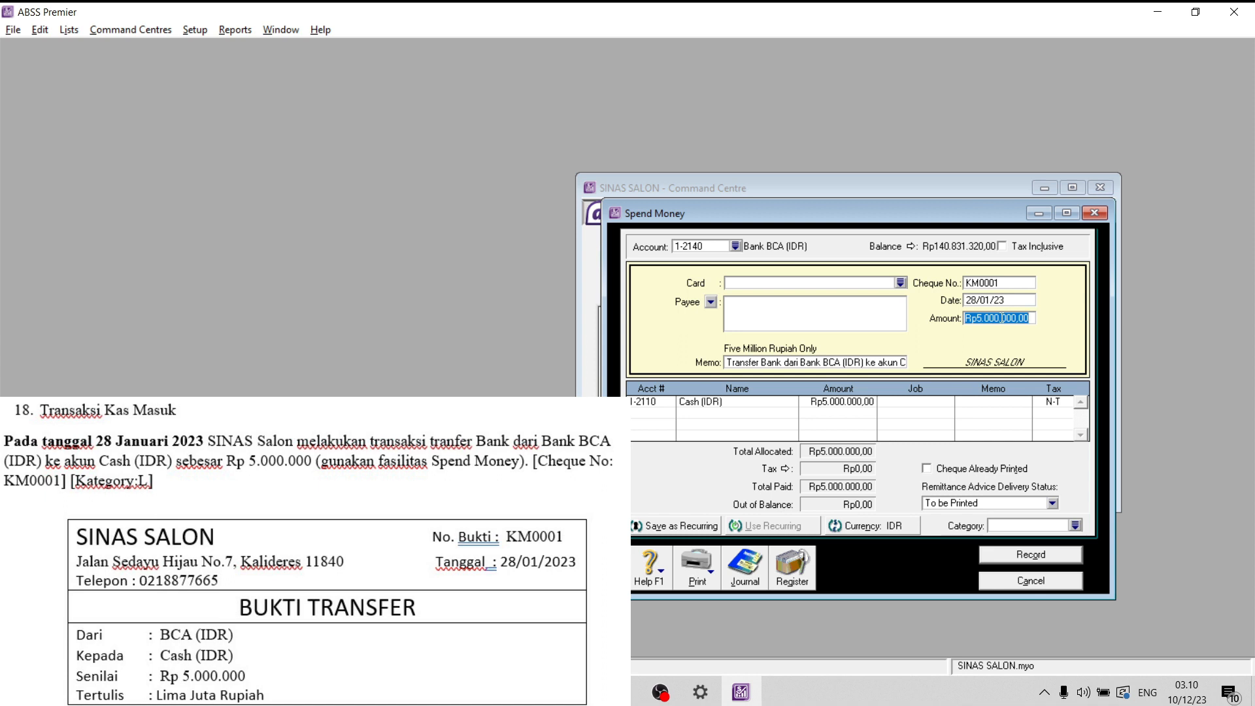
# - Assign category L (Local) to the bank transfer and record it
pyautogui.click(870, 364)
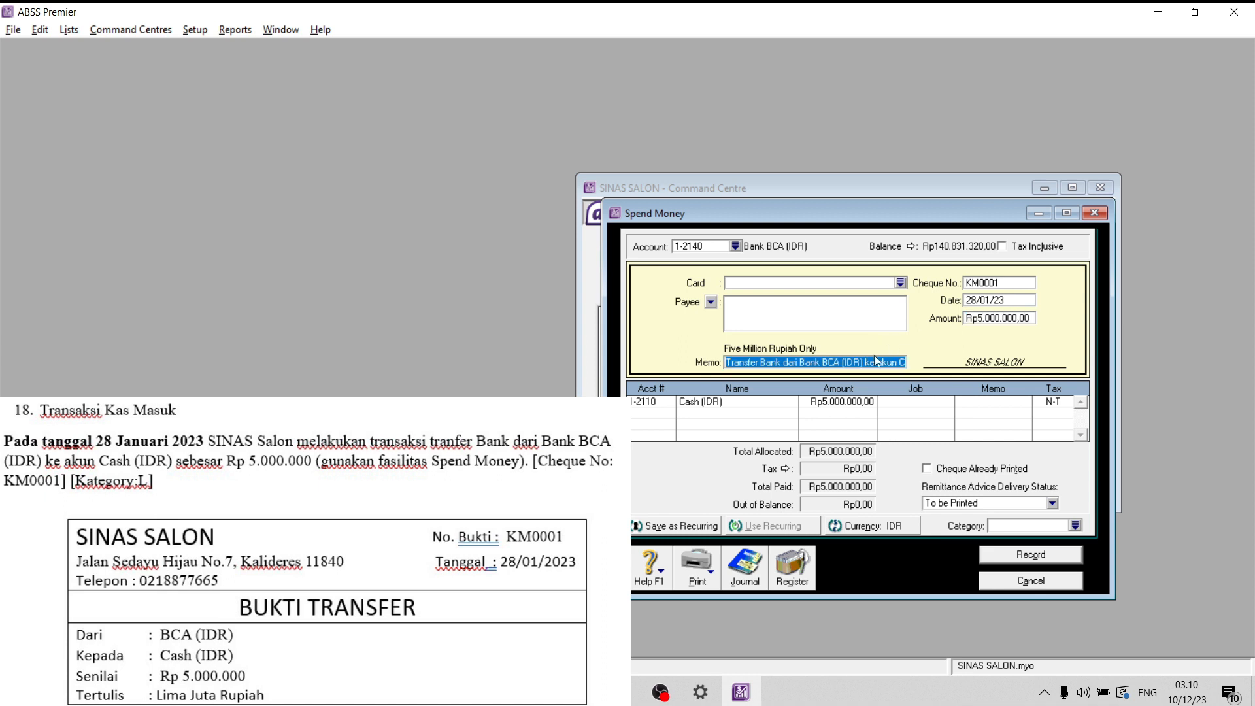
pyautogui.click(874, 359)
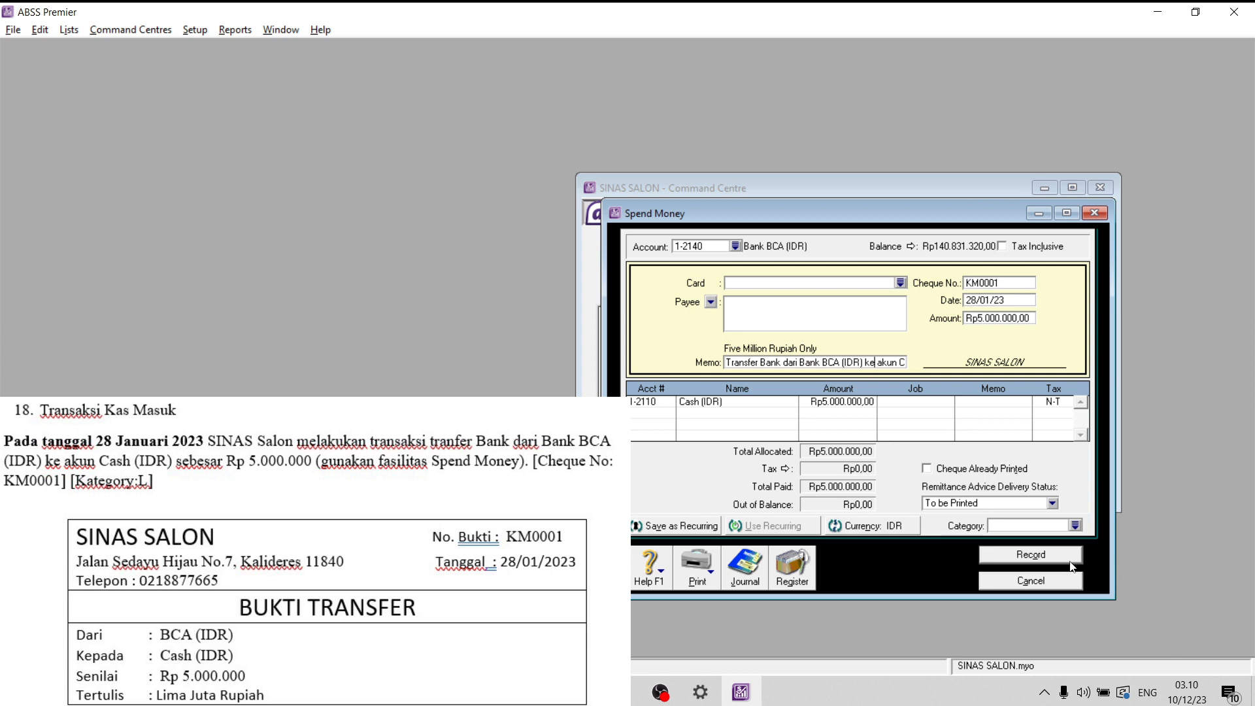
pyautogui.click(1076, 526)
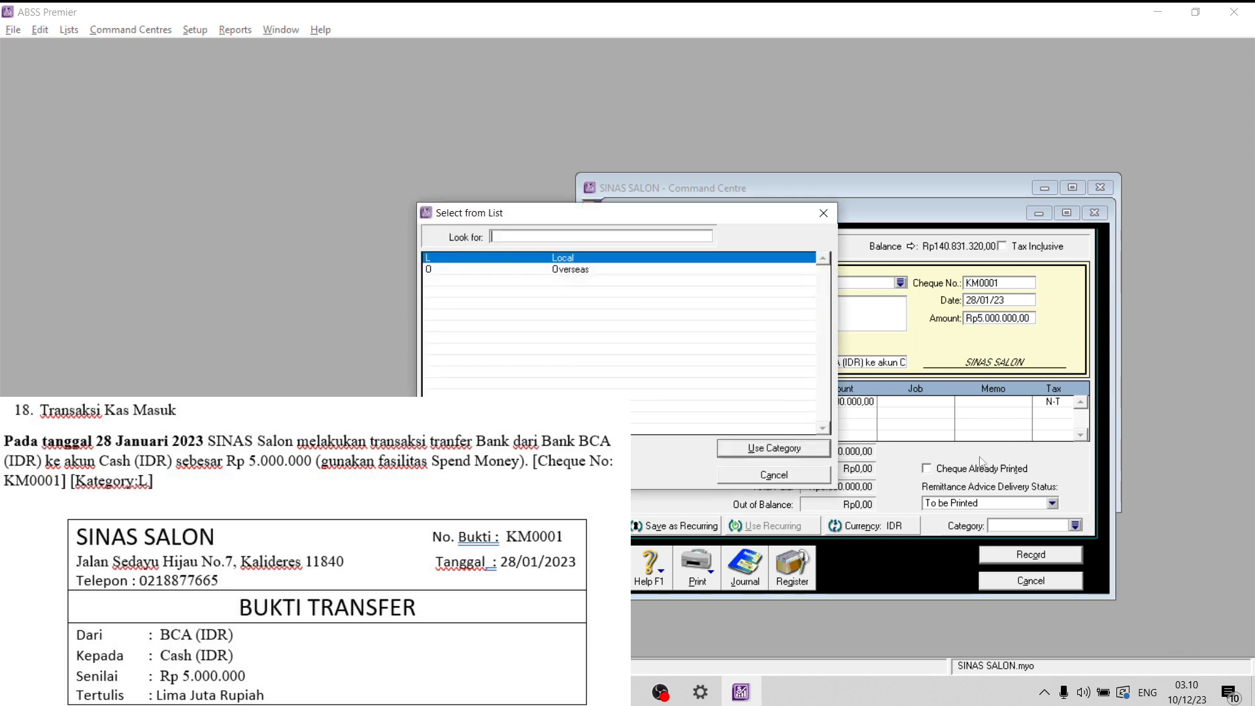
pyautogui.click(752, 450)
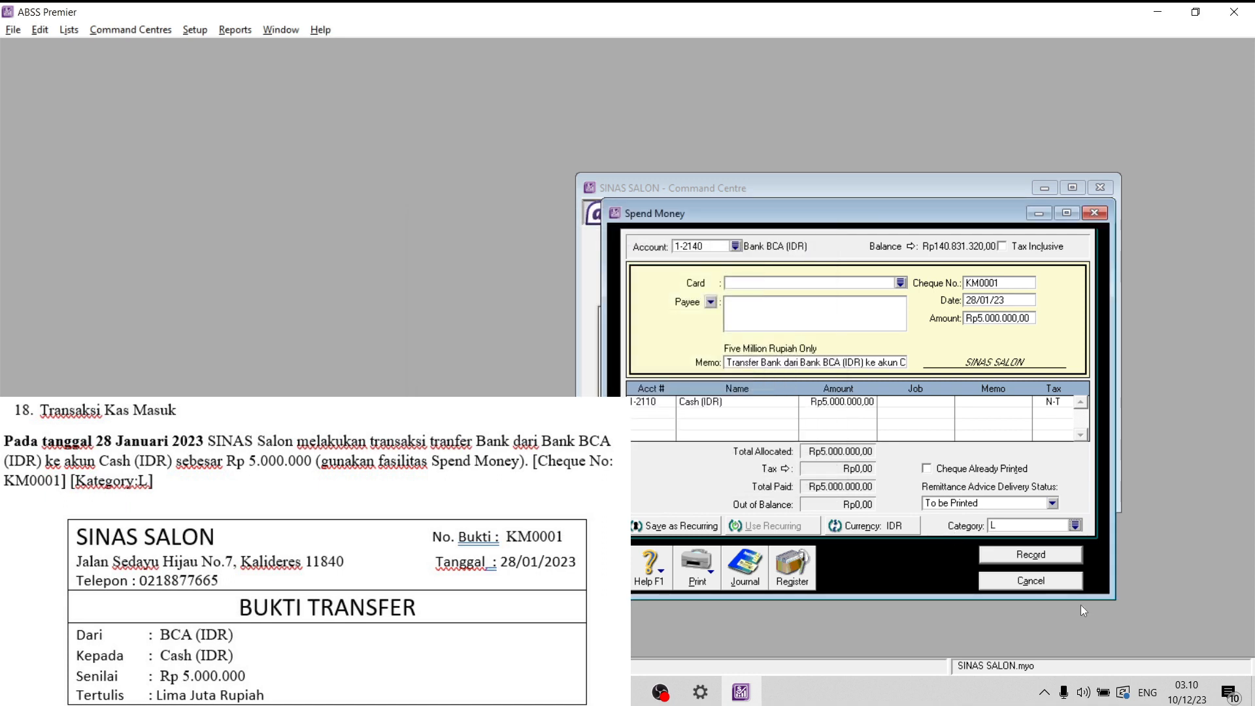
pyautogui.click(1065, 557)
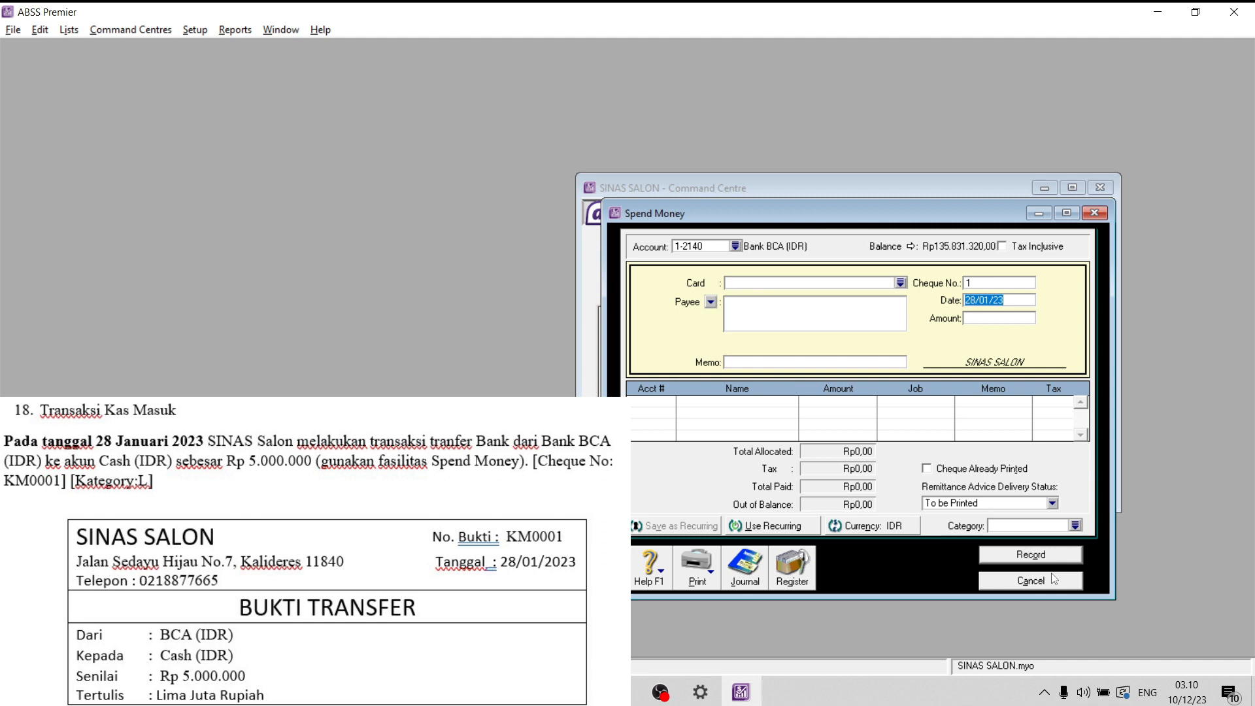
# - Review the disbursements journal entry for transfer KM0001, and close the journal and the Spend Money form
pyautogui.click(1046, 579)
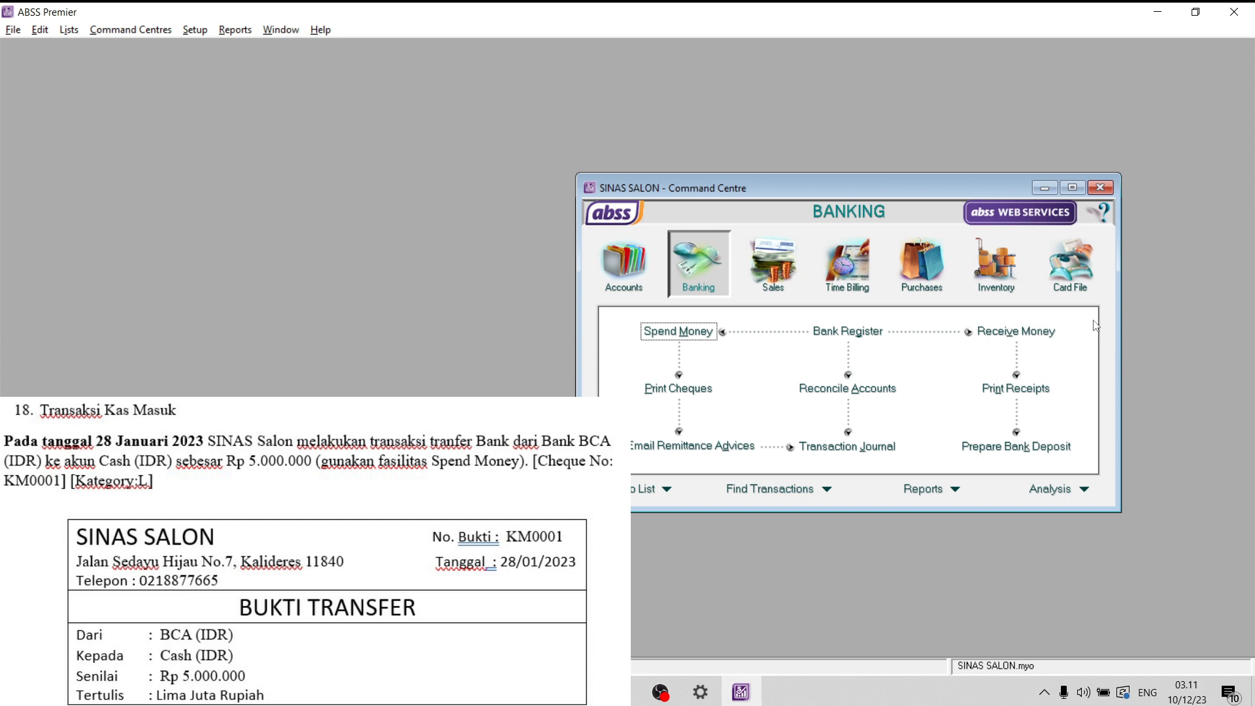
pyautogui.click(680, 332)
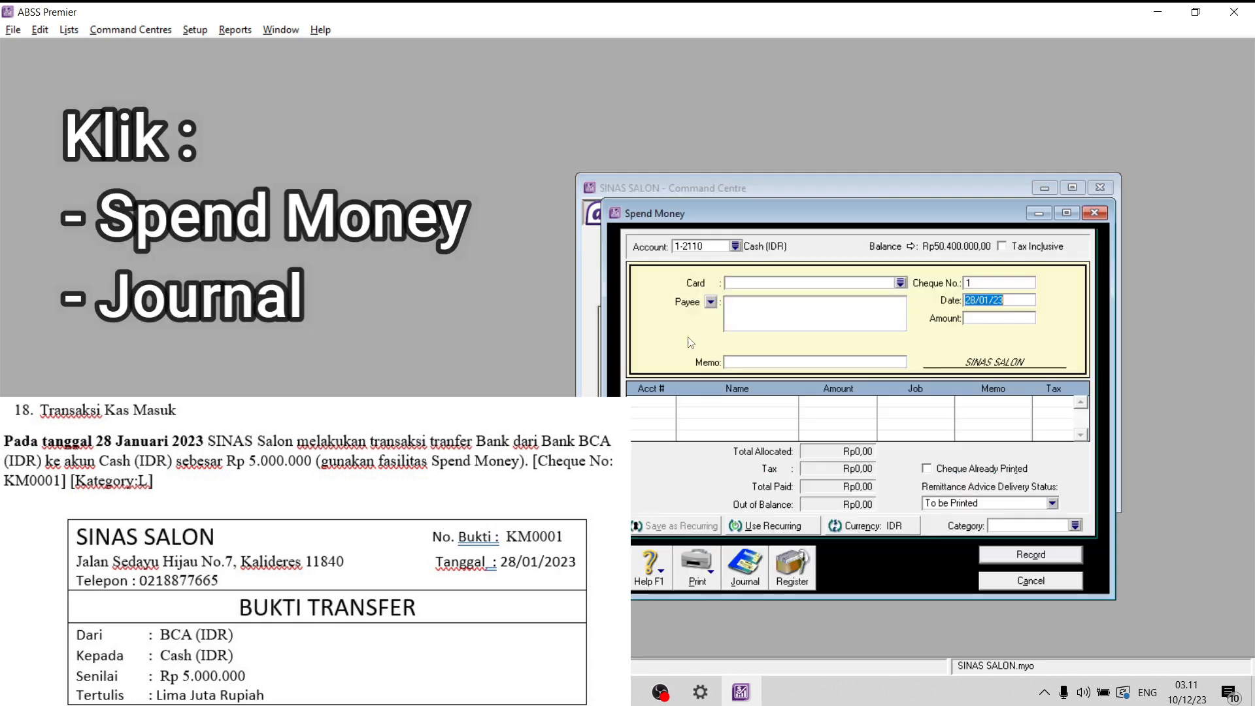
pyautogui.click(748, 563)
pyautogui.scroll(-10, 926, 405)
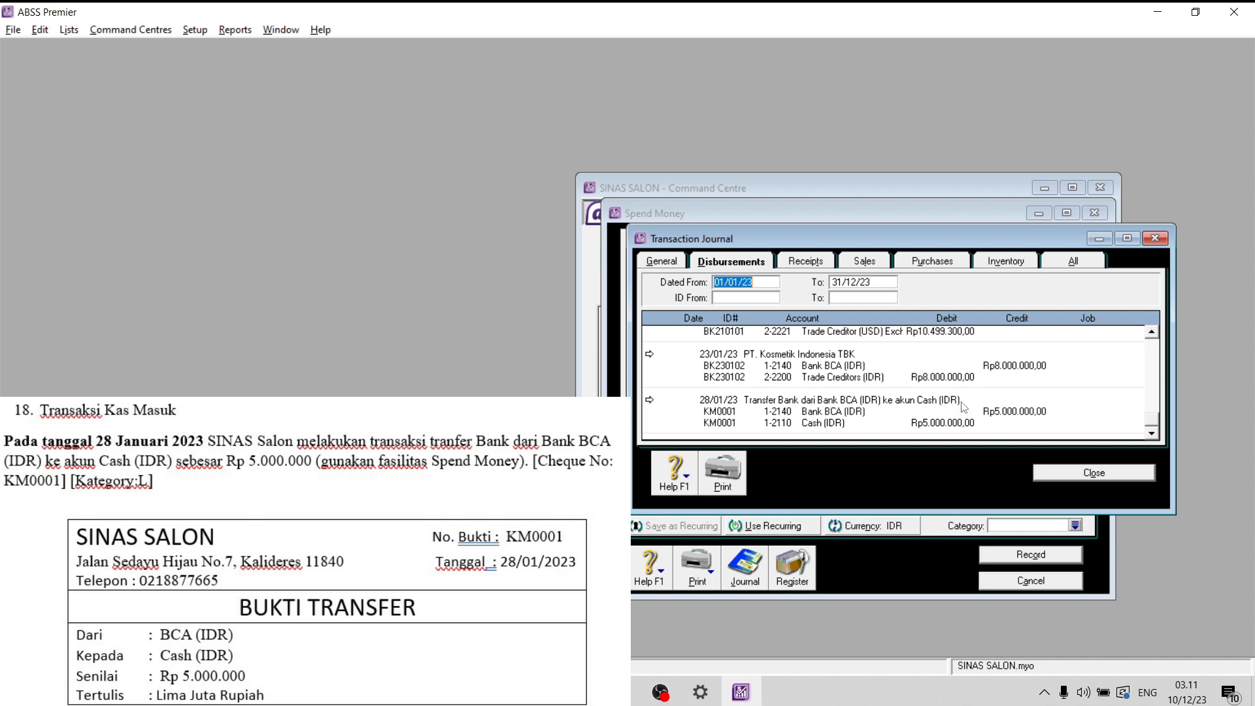
pyautogui.click(1099, 475)
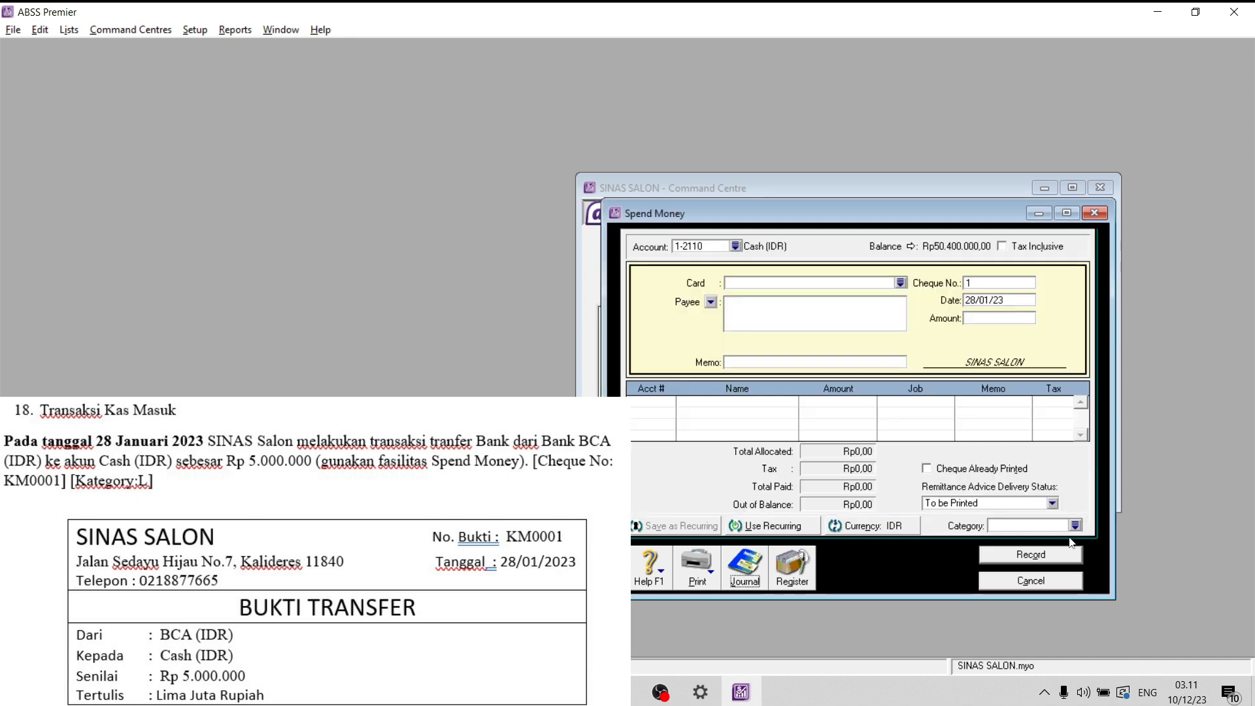
pyautogui.click(1023, 582)
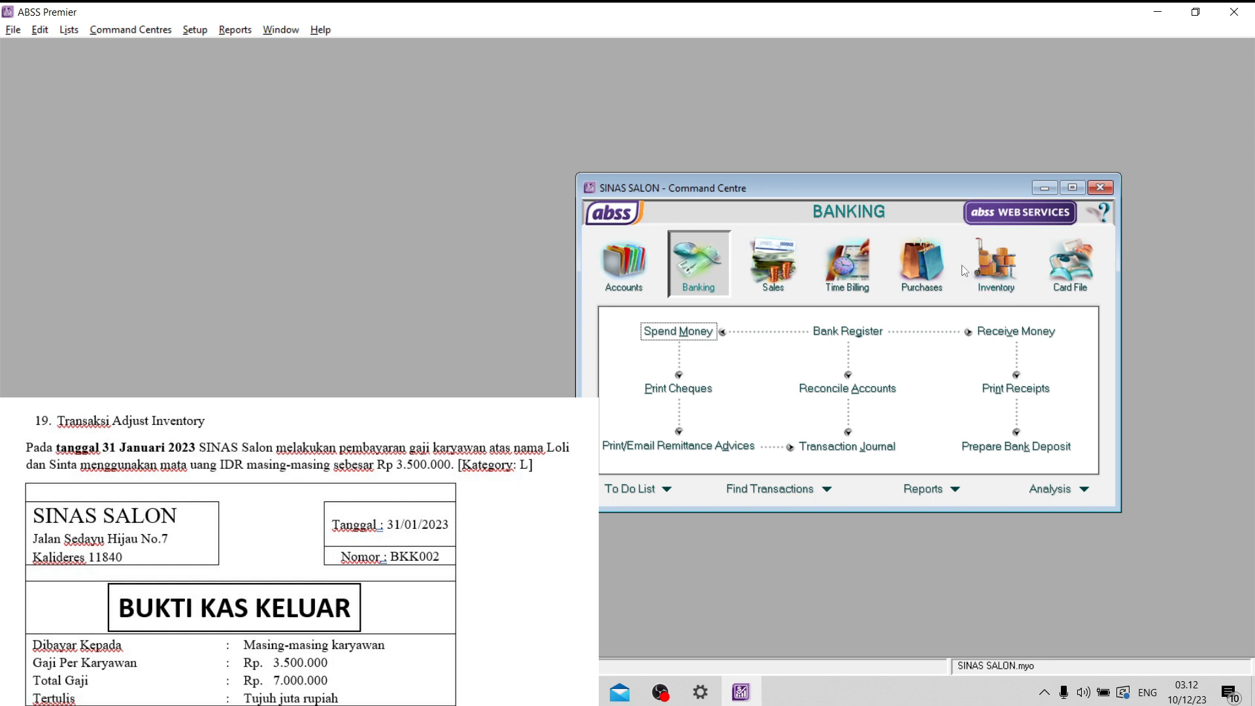
# - Start a general journal entry for the salary payment with number BKK002 and date 31/01/23
pyautogui.click(623, 277)
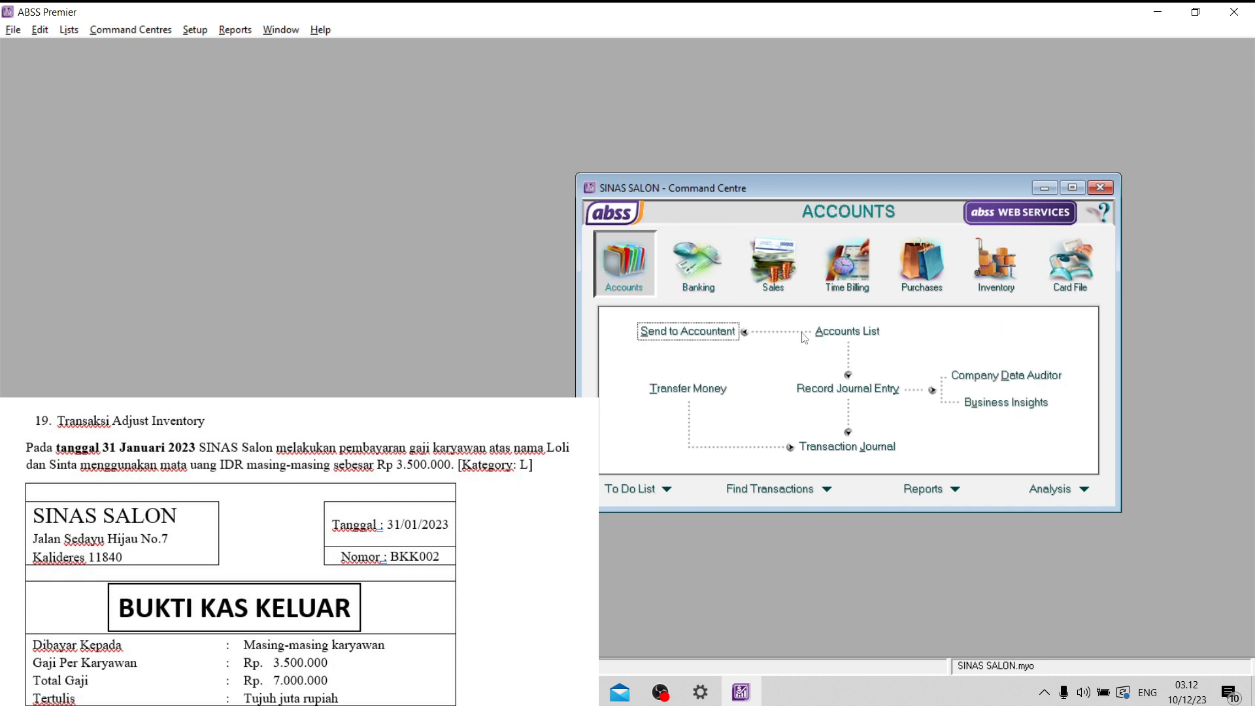
pyautogui.click(838, 387)
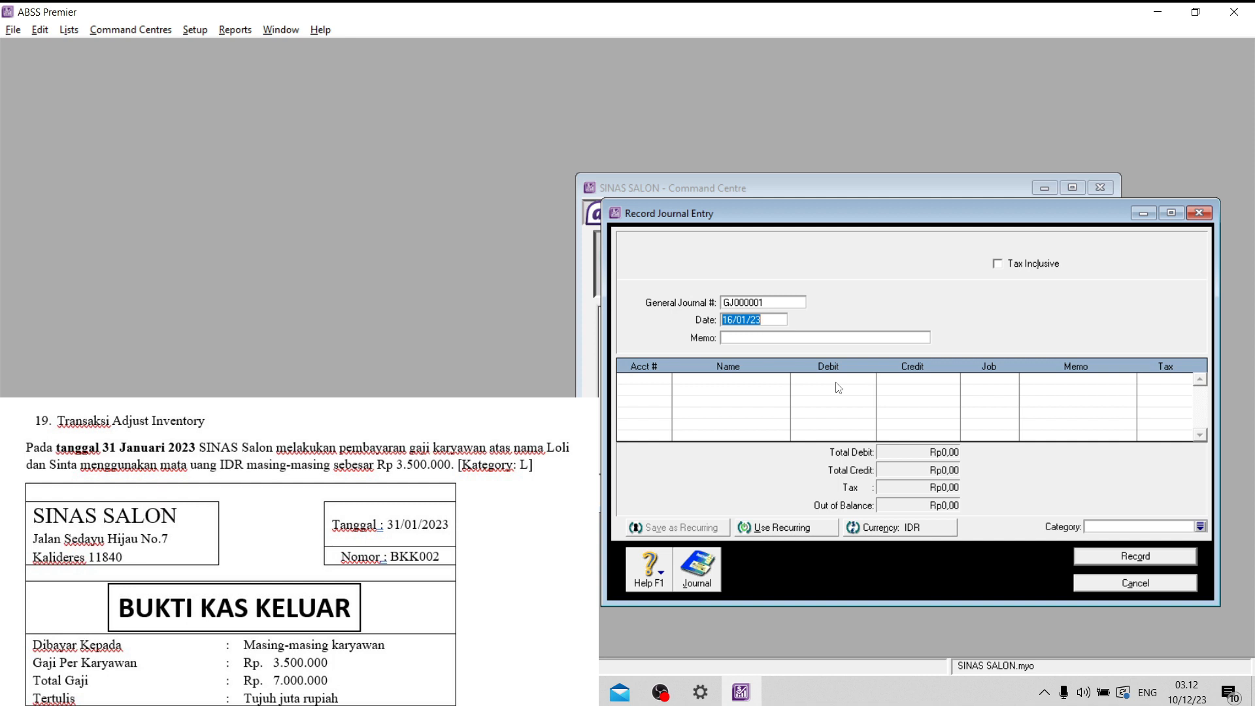
pyautogui.click(794, 304)
pyautogui.press('capslock')
# - Enter the memo "Gaji Karyawan Bulan Januari a/n" followed by the first employee's name on journal entry BKK002
pyautogui.press('capslock')
pyautogui.write('BKK002')
pyautogui.press('Tab')
pyautogui.write('31')
pyautogui.click(762, 339)
pyautogui.press('capslock')
pyautogui.press('capslock')
pyautogui.write('G')
pyautogui.press('capslock')
pyautogui.write('a')
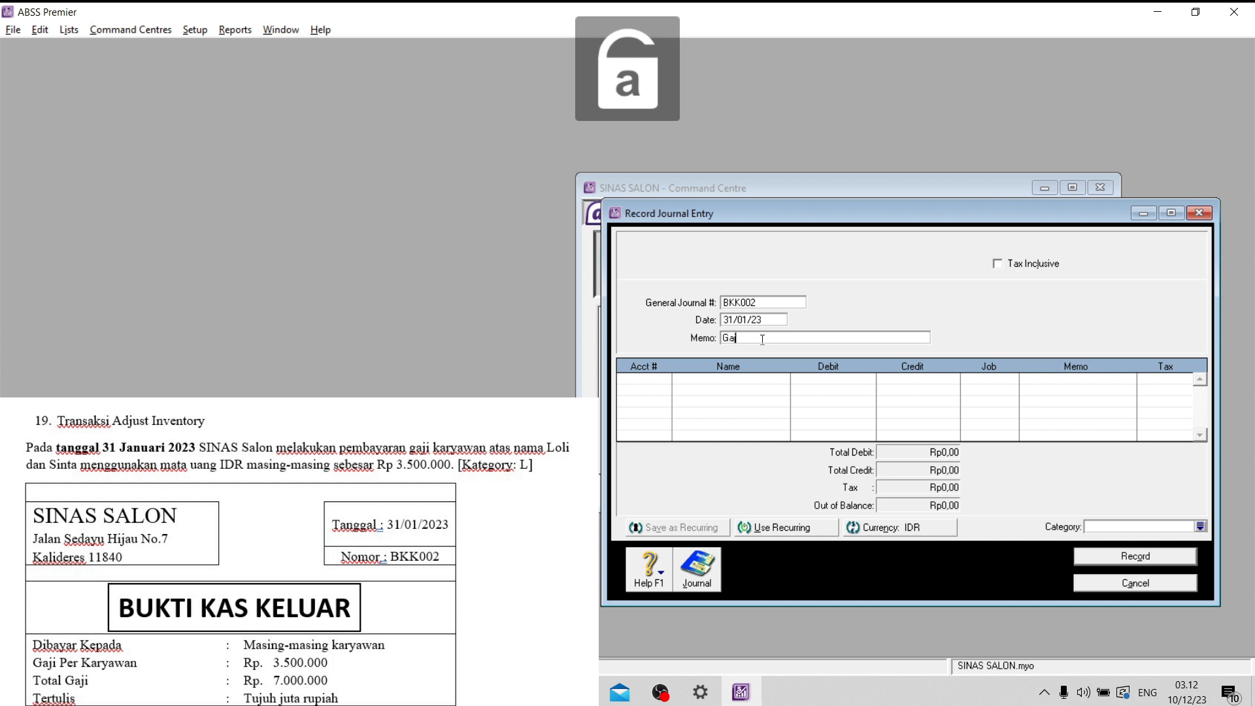
pyautogui.write('ji')
pyautogui.press('capslock')
pyautogui.write('K')
pyautogui.press('capslock')
pyautogui.write('aryawan')
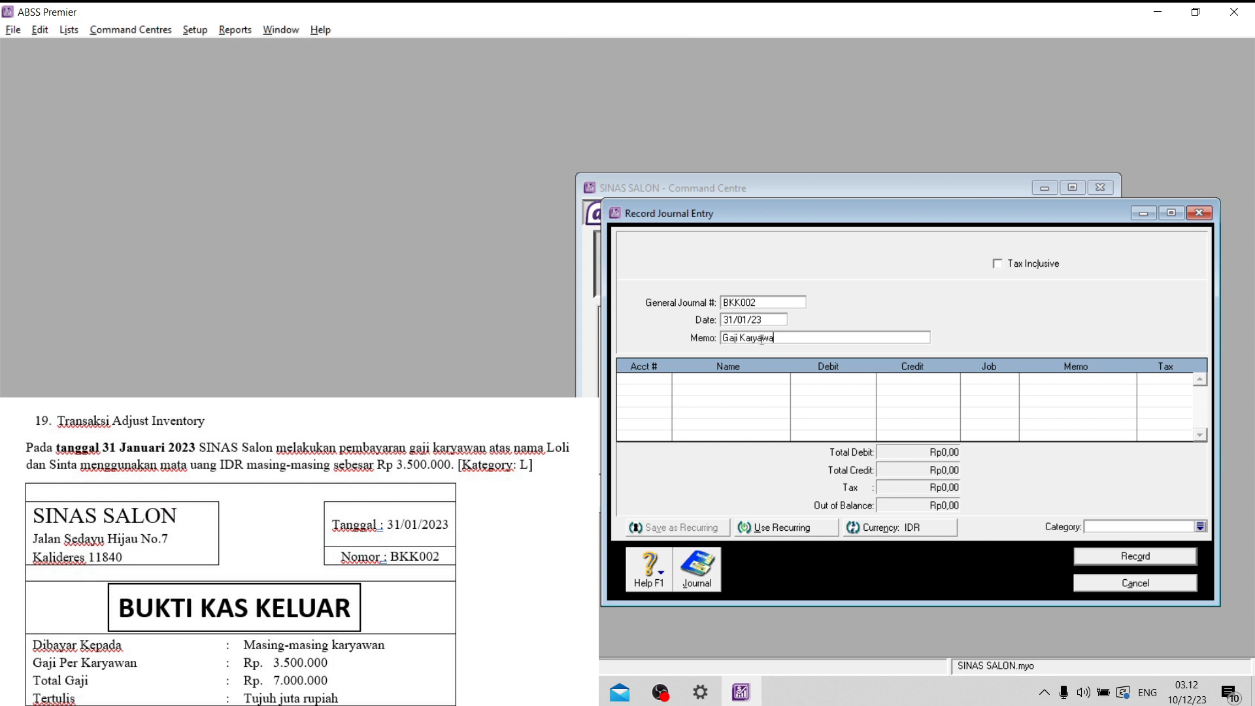
pyautogui.press('capslock')
pyautogui.write('B')
pyautogui.press('capslock')
pyautogui.write('ulan')
pyautogui.press('capslock')
pyautogui.write('J')
pyautogui.press('capslock')
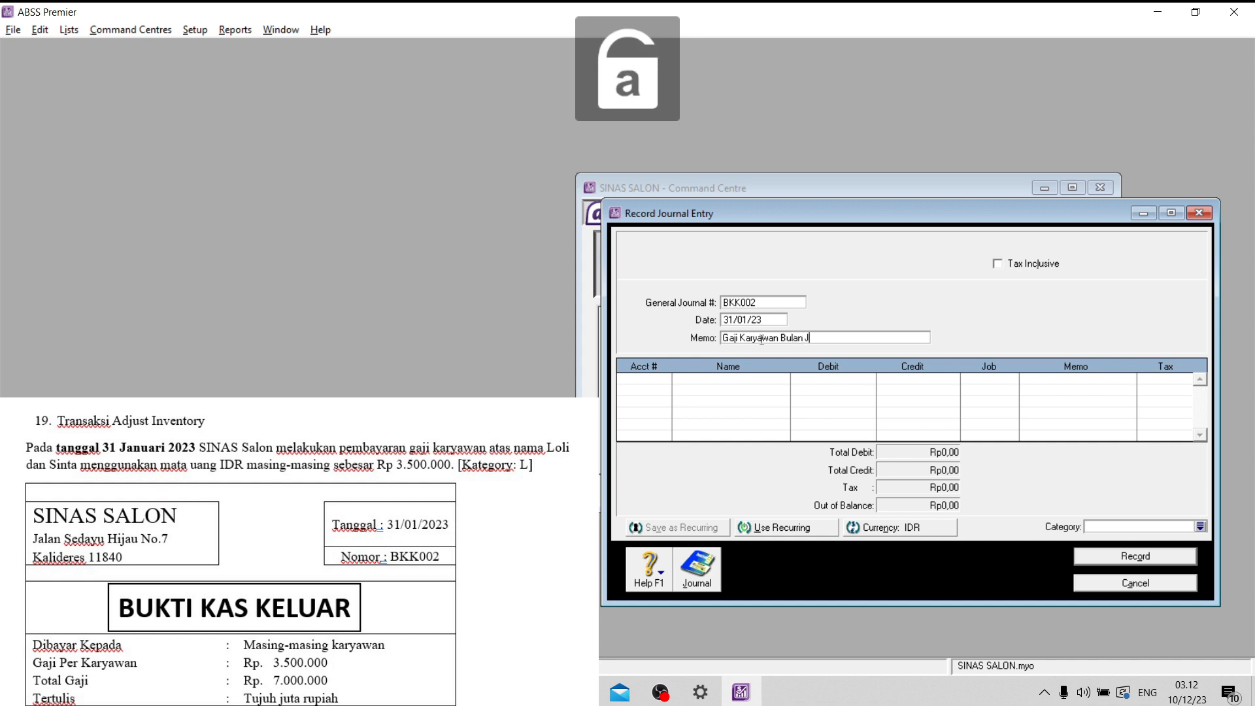
pyautogui.write('anuaro')
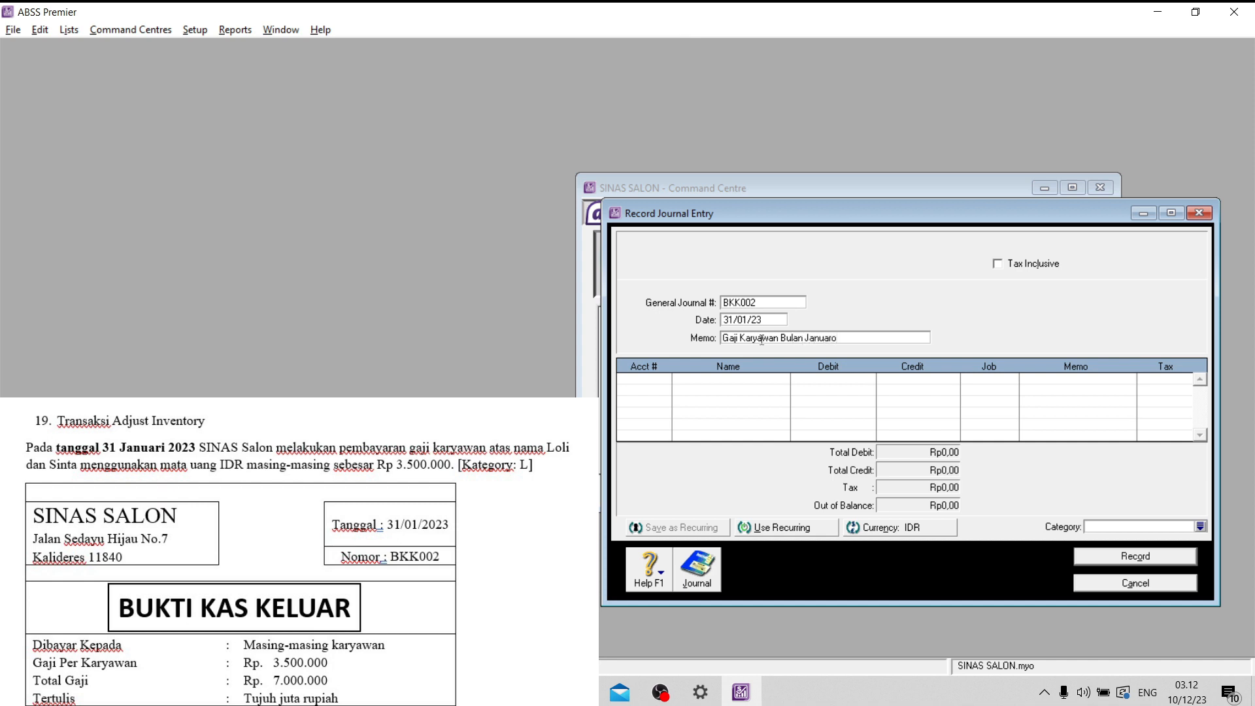
pyautogui.press('BackSpace')
pyautogui.write('i a/n')
pyautogui.press('capslock')
pyautogui.write('L')
pyautogui.press('capslock')
pyautogui.write('oli')
# - Debit account 6-5130 Wages & Salaries for Rp3.500.000,00 on the first line of entry BKK002
pyautogui.click(664, 383)
pyautogui.click(663, 383)
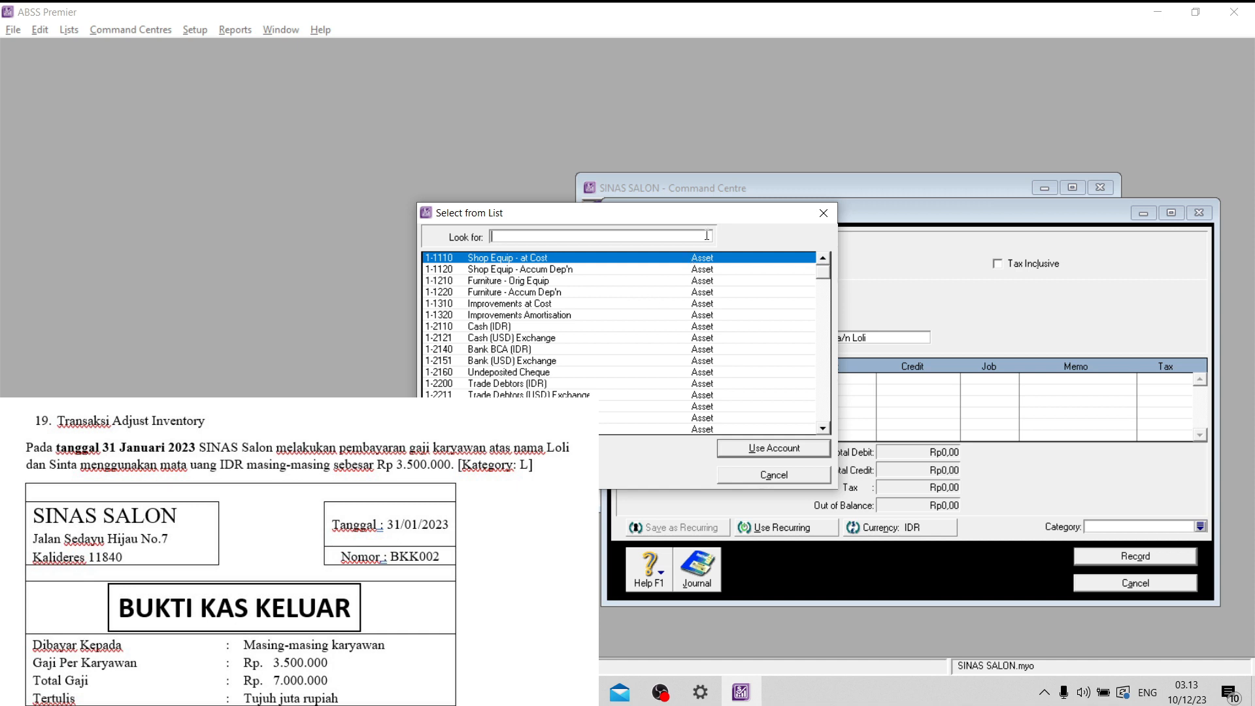
pyautogui.scroll(-10, 622, 368)
pyautogui.scroll(-12, 620, 368)
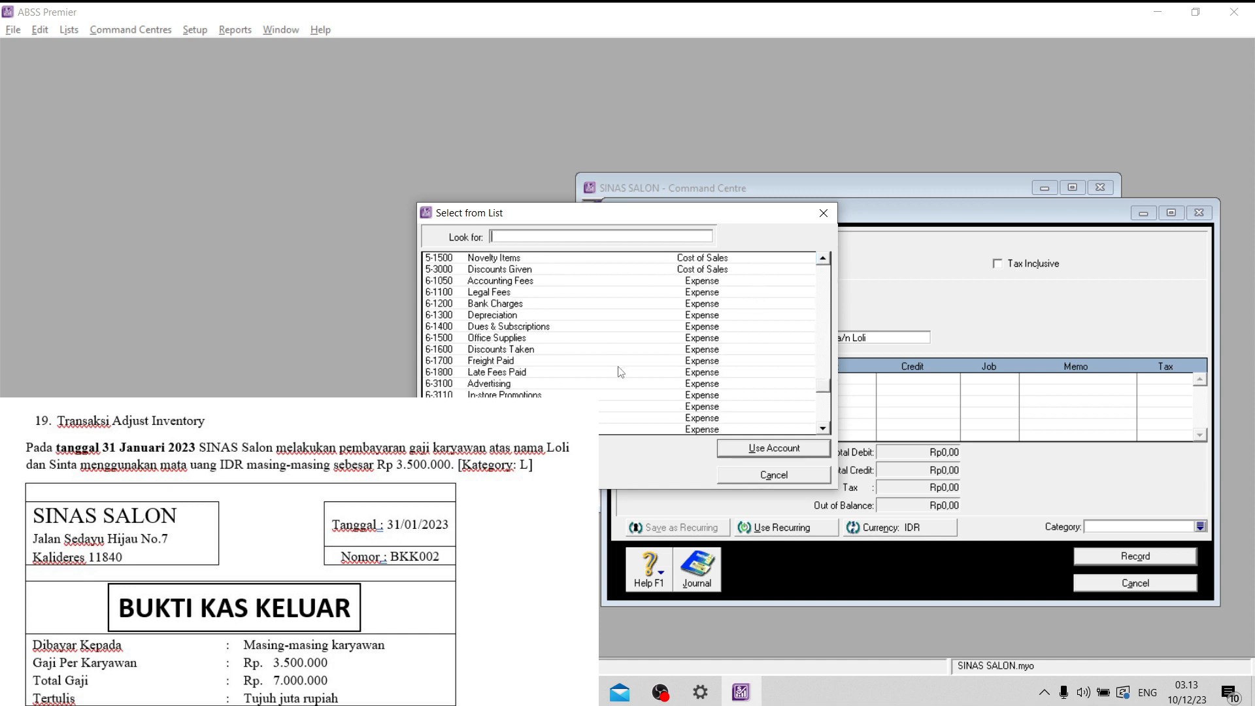
pyautogui.write('6-5130')
pyautogui.click(740, 451)
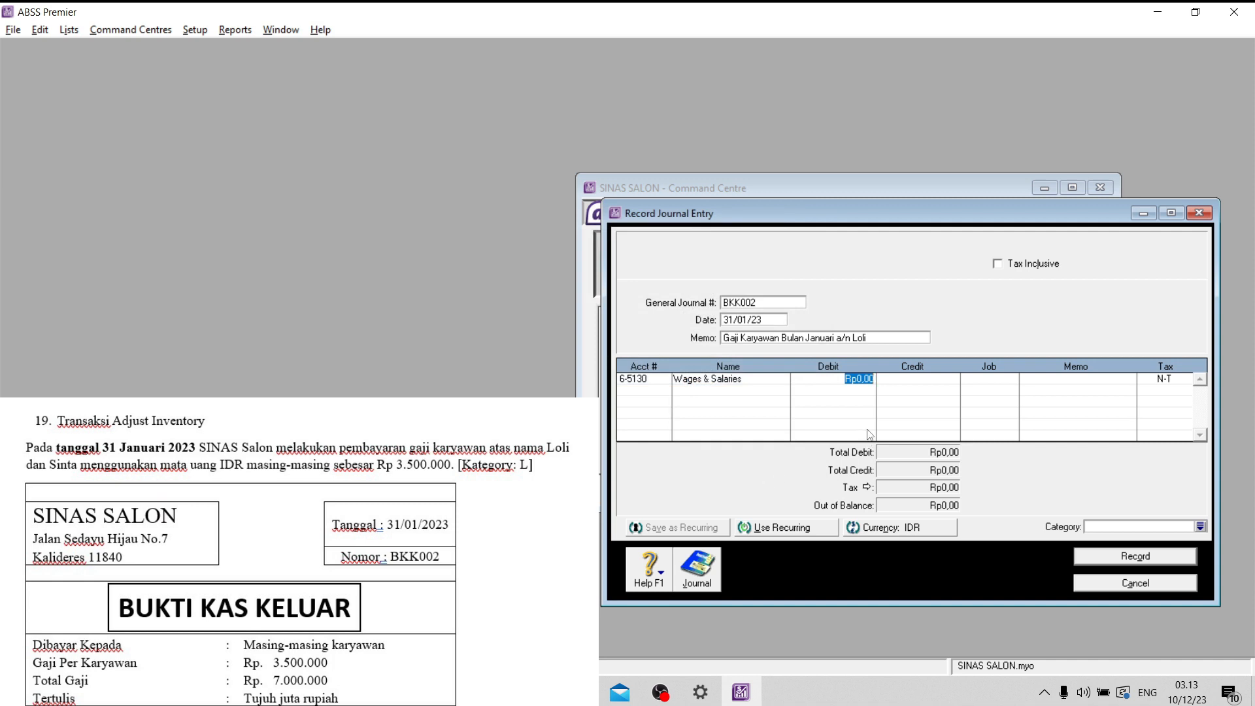
pyautogui.write('3500000')
pyautogui.press('Tab')
pyautogui.press('Tab')
pyautogui.press('Tab')
pyautogui.press('Tab')
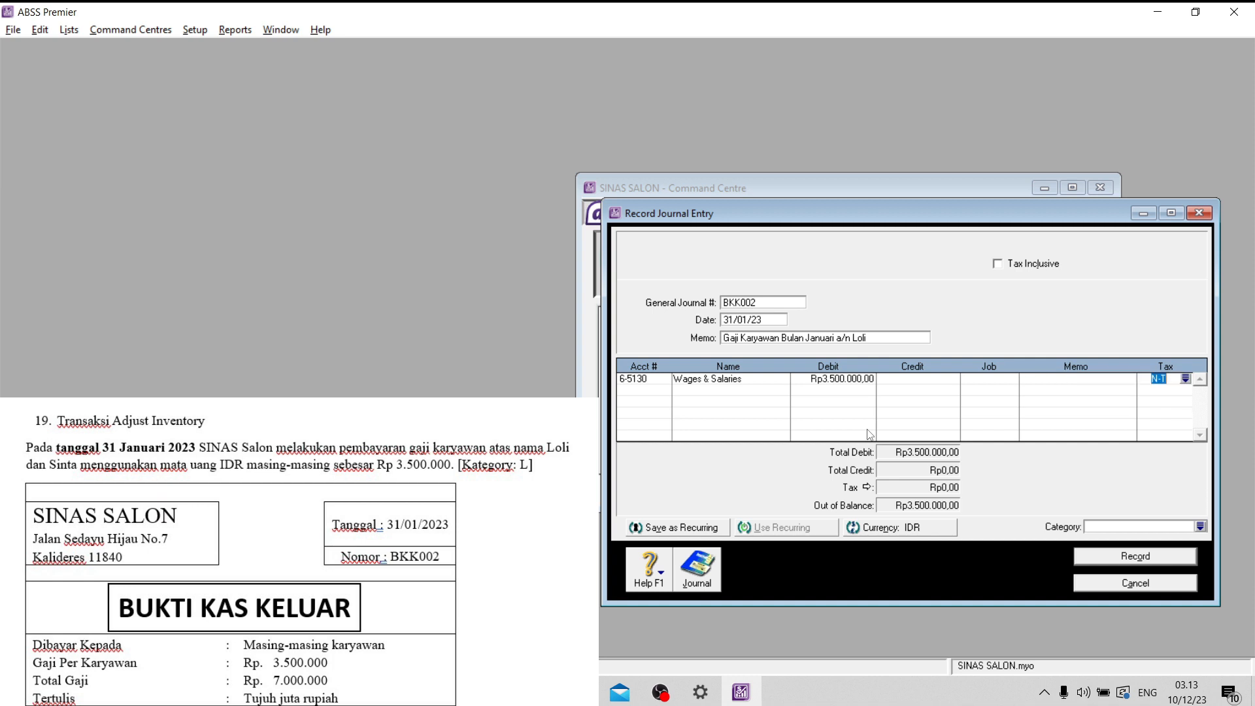
# - Credit account 1-2110 Cash (IDR) for Rp3.500.000,00 on the second line of entry BKK002
pyautogui.click(664, 391)
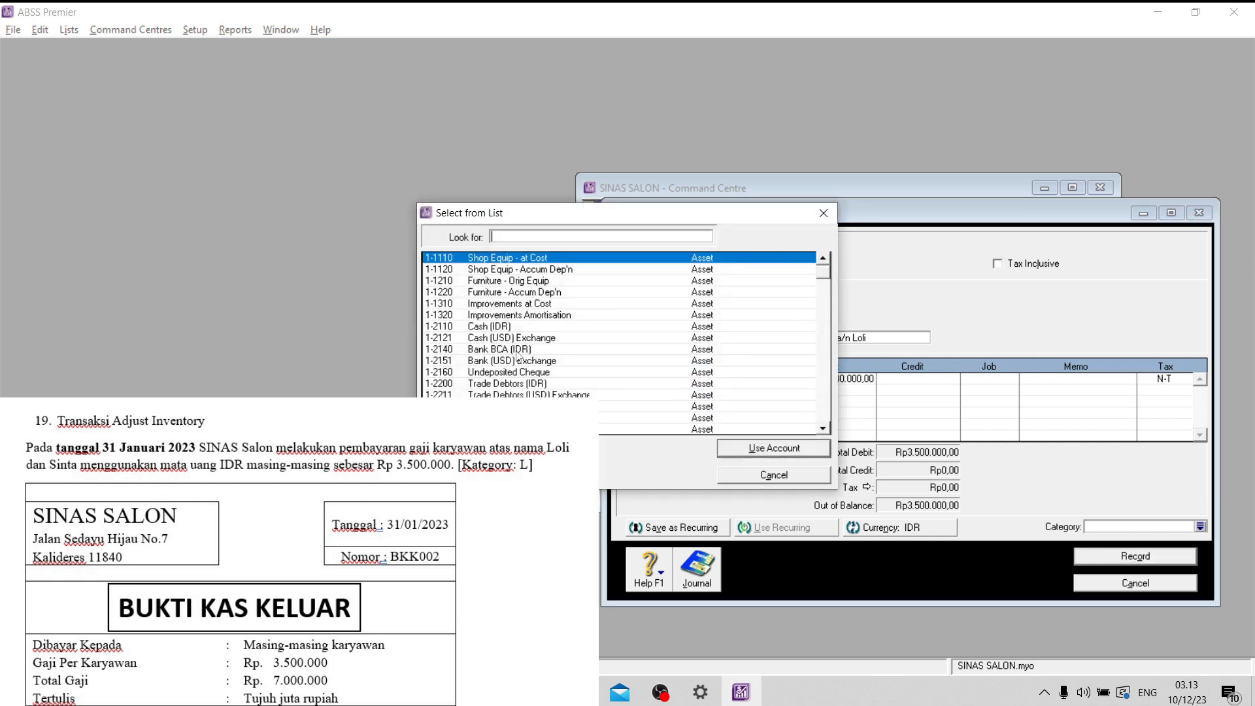
pyautogui.click(514, 327)
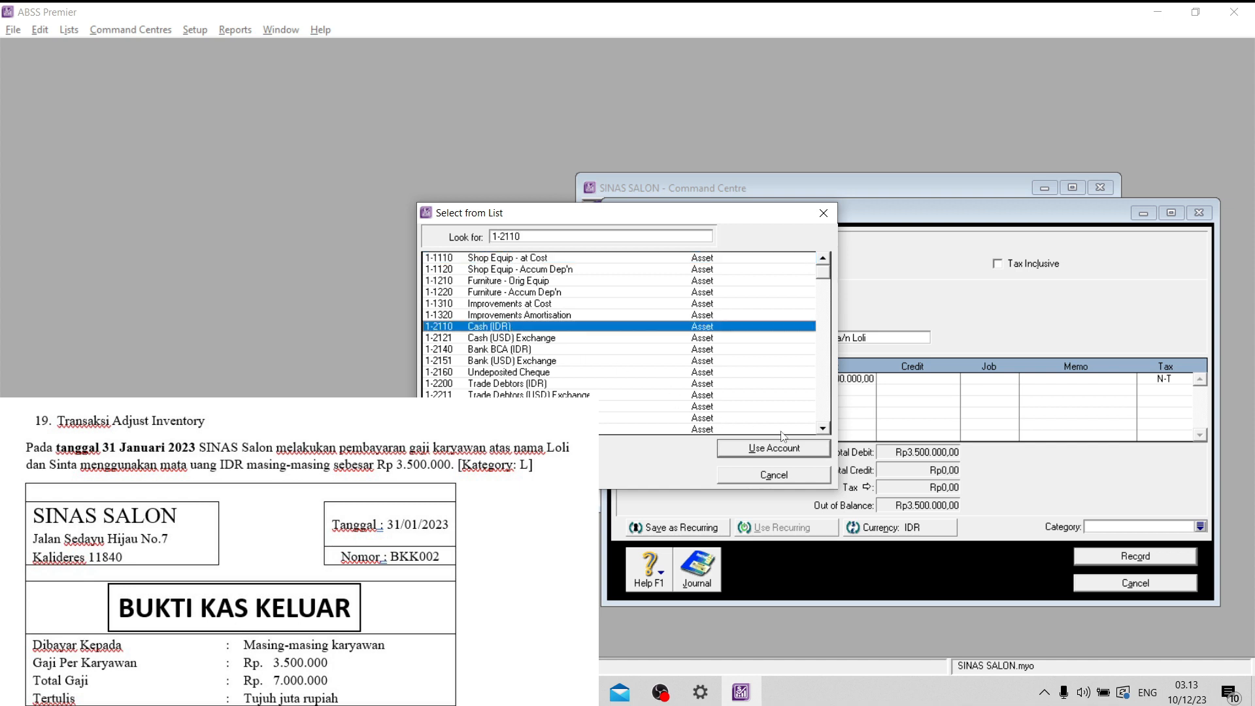
pyautogui.click(785, 451)
pyautogui.press('Tab')
pyautogui.press('Tab')
pyautogui.press('Tab')
pyautogui.press('Tab')
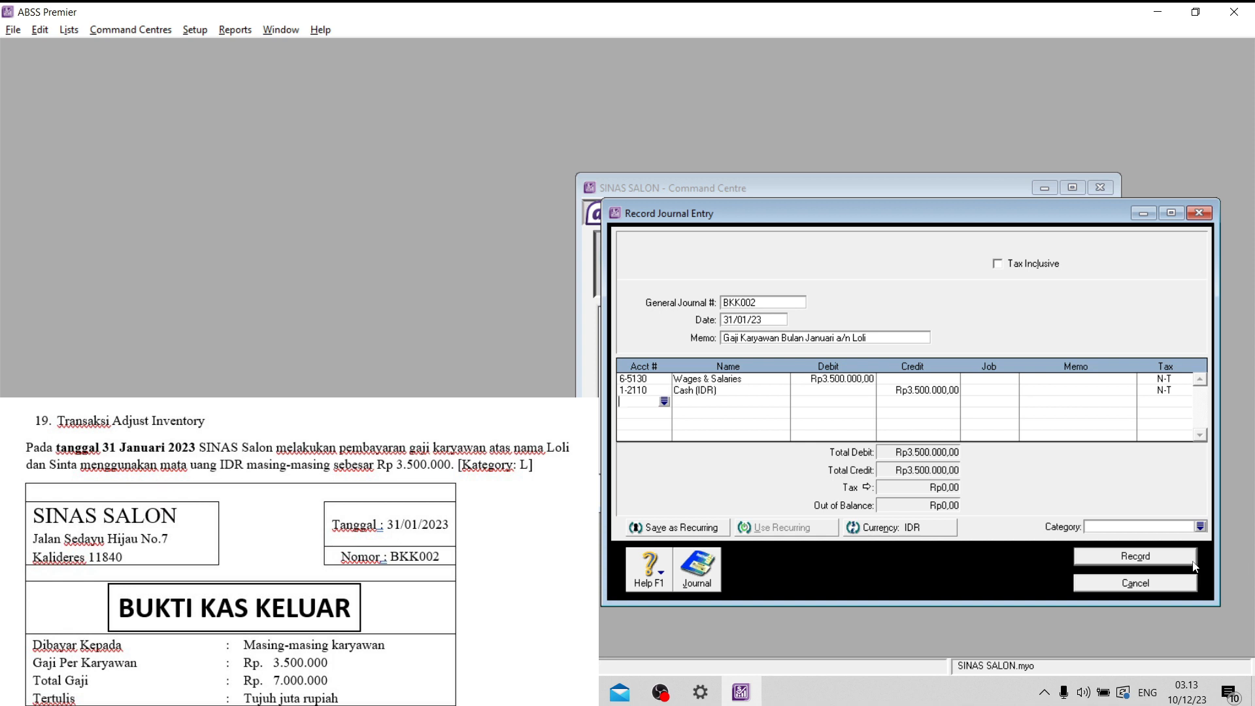
# - Assign category L to salary entry BKK002 and record it
pyautogui.click(1201, 526)
pyautogui.click(808, 447)
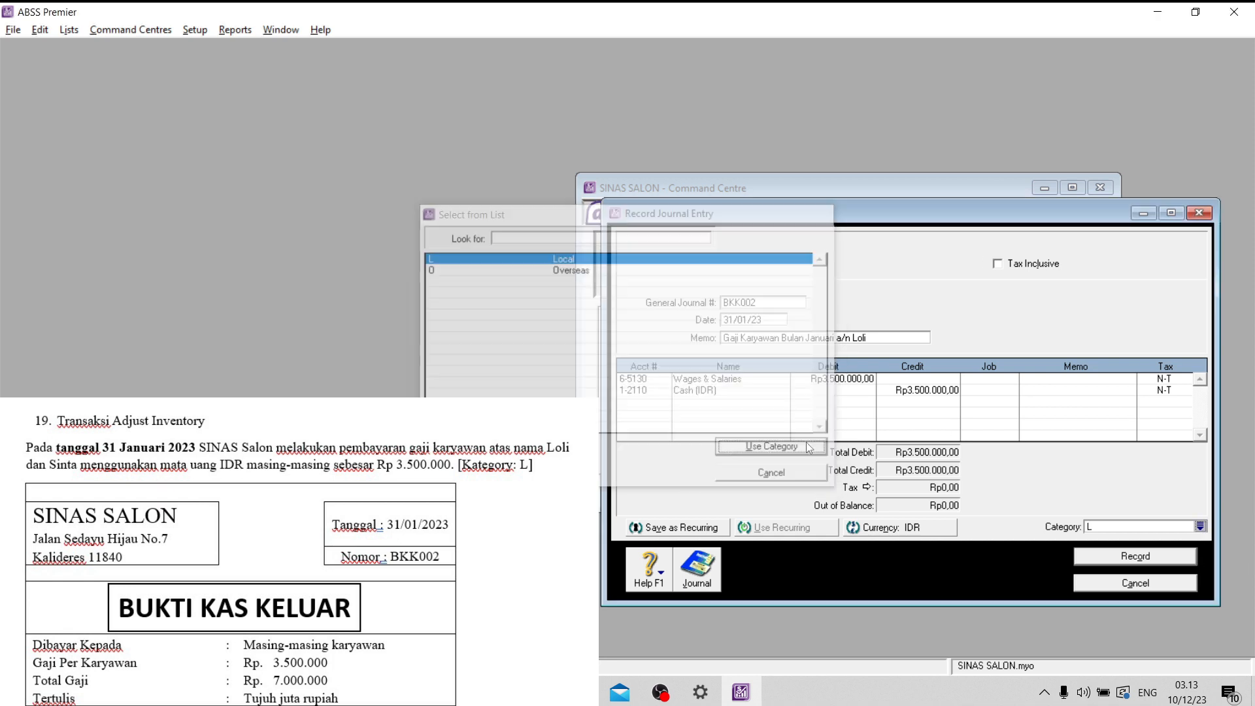
pyautogui.click(1133, 556)
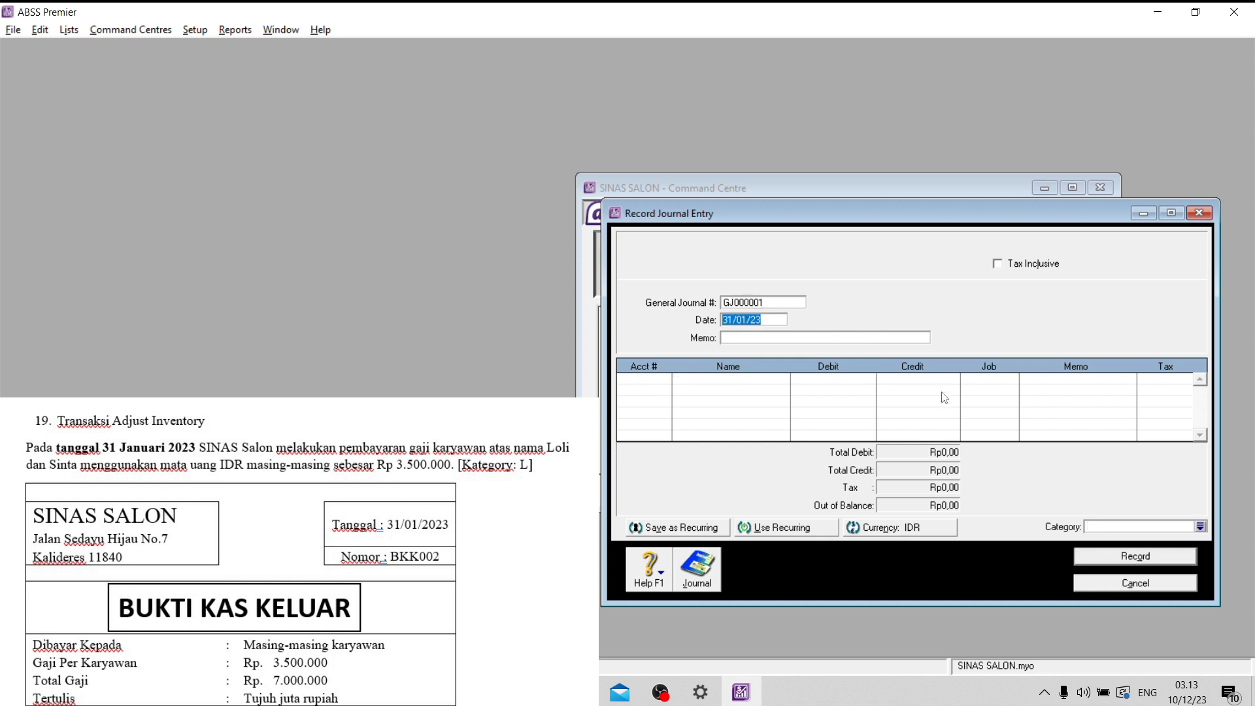
# - Number the new general journal entry for the second employee's salary BKK003
pyautogui.click(773, 304)
pyautogui.press('Tab')
pyautogui.click(768, 303)
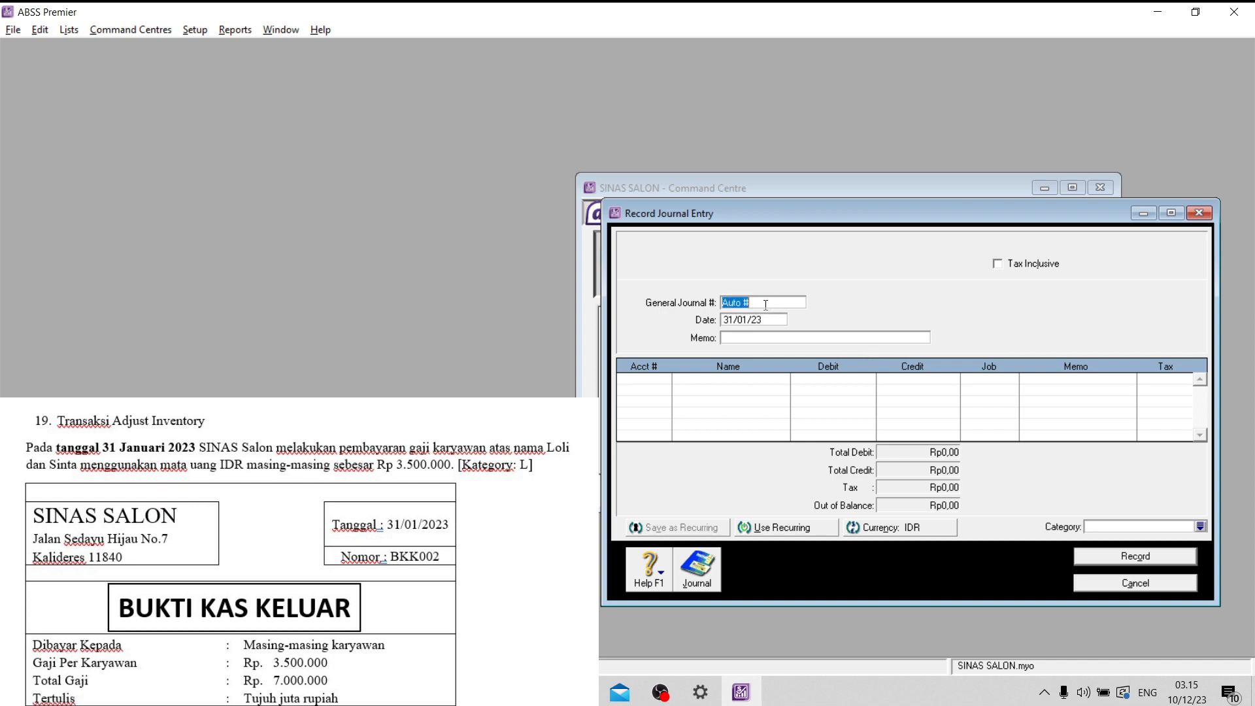
pyautogui.press('capslock')
pyautogui.write('BKK003')
# - Debit account 6-5130 Wages & Salaries for Rp3.500.000,00 on the first line of entry BKK003
pyautogui.click(650, 376)
pyautogui.click(664, 378)
pyautogui.scroll(-20, 551, 360)
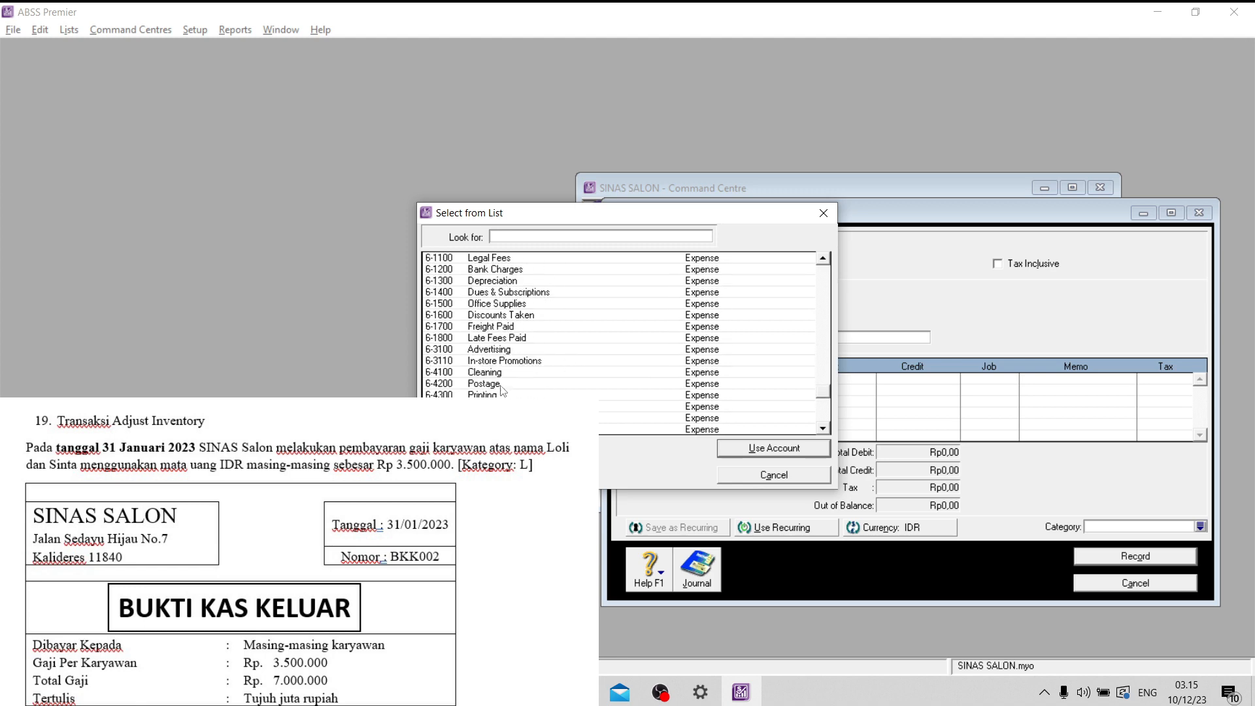
pyautogui.write('6-5130')
pyautogui.click(756, 450)
pyautogui.write('3500000')
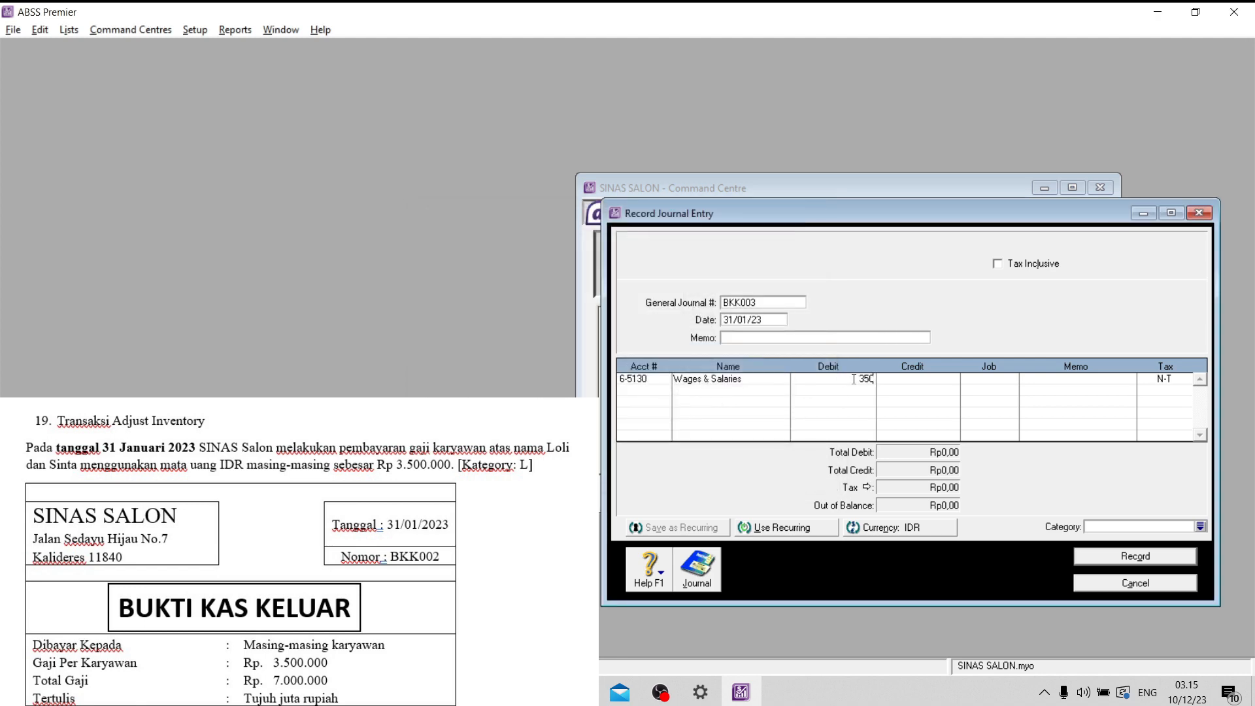
# - Credit account 1-2110 Cash (IDR) for Rp3.500.000,00 on the second line of entry BKK003
pyautogui.click(664, 391)
pyautogui.click(664, 390)
pyautogui.click(505, 315)
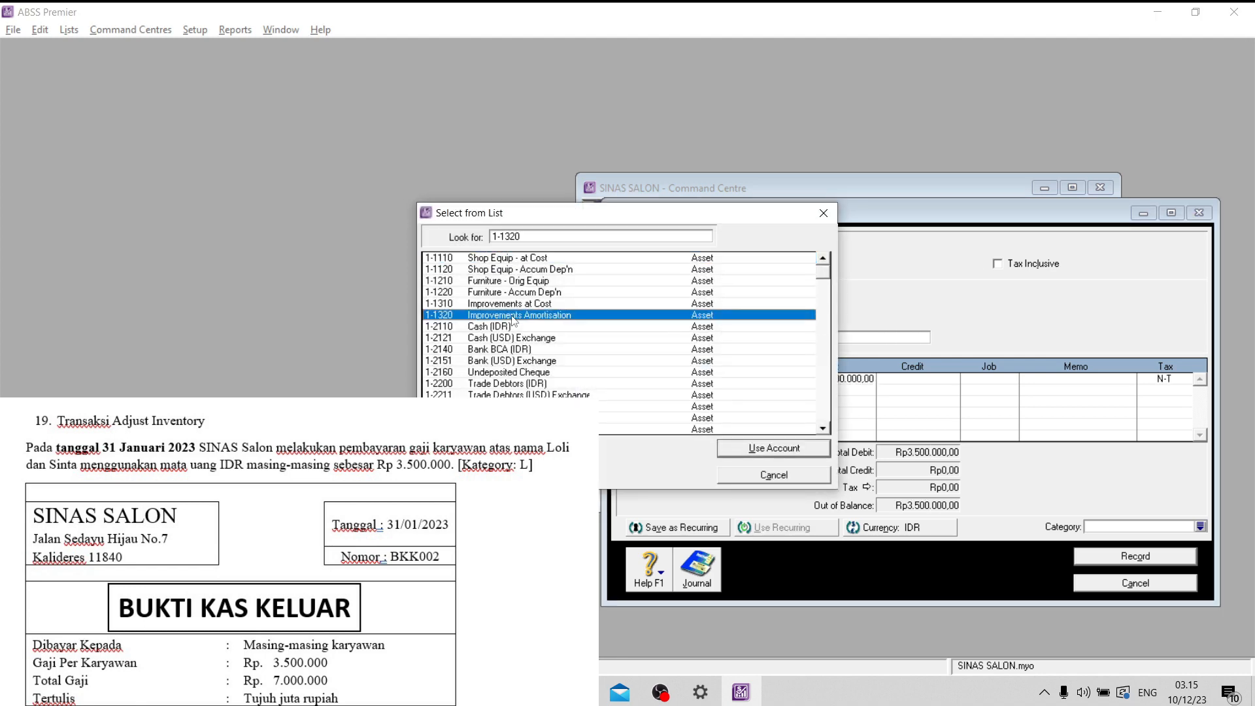
pyautogui.click(516, 327)
pyautogui.click(761, 451)
pyautogui.click(927, 393)
pyautogui.click(1101, 396)
pyautogui.click(1148, 382)
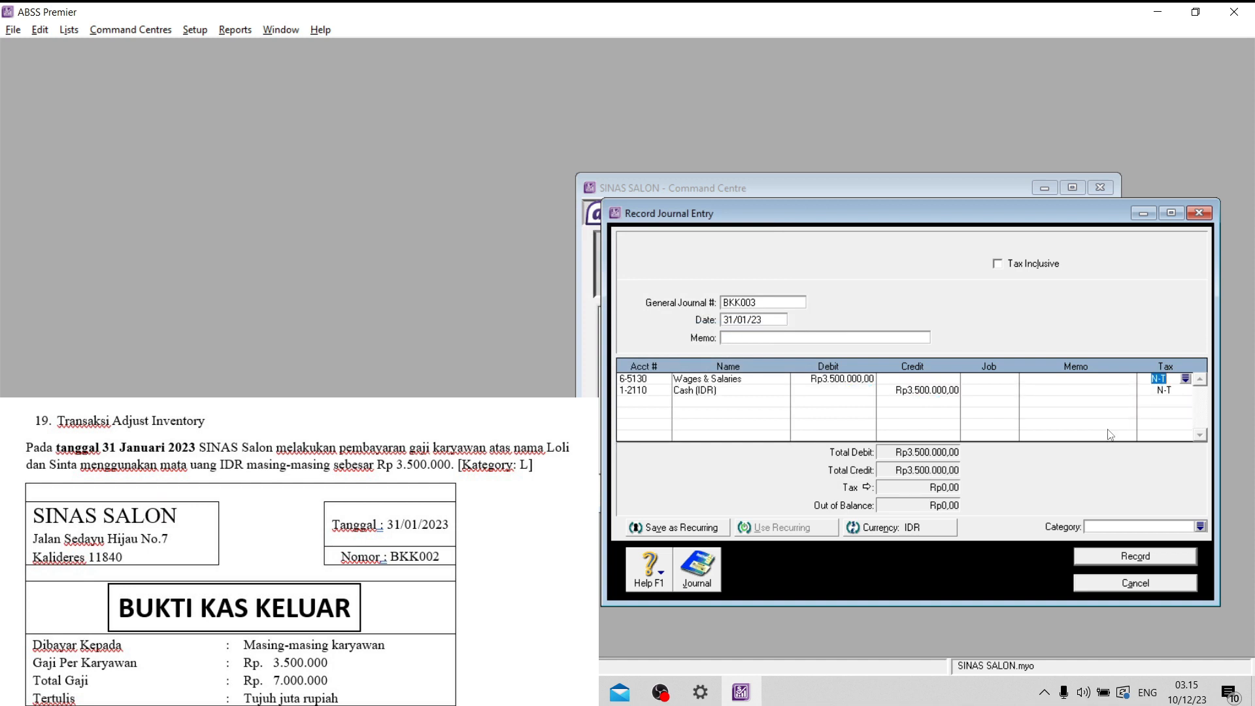
# - Enter the memo "Gaji Karyawab-n Bulan Januari a/n" followed by the second employee's name on journal entry BKK003
pyautogui.click(757, 338)
pyautogui.press('capslock')
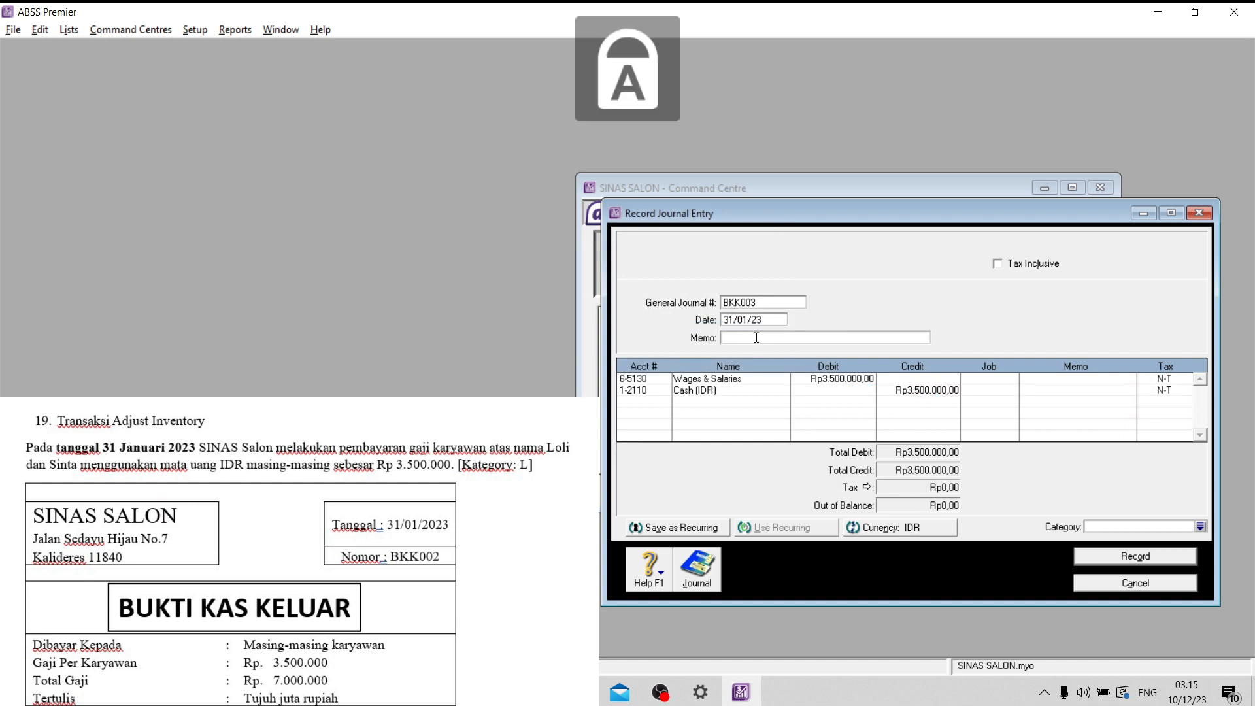
pyautogui.write('G')
pyautogui.press('capslock')
pyautogui.write('aji Karyawab')
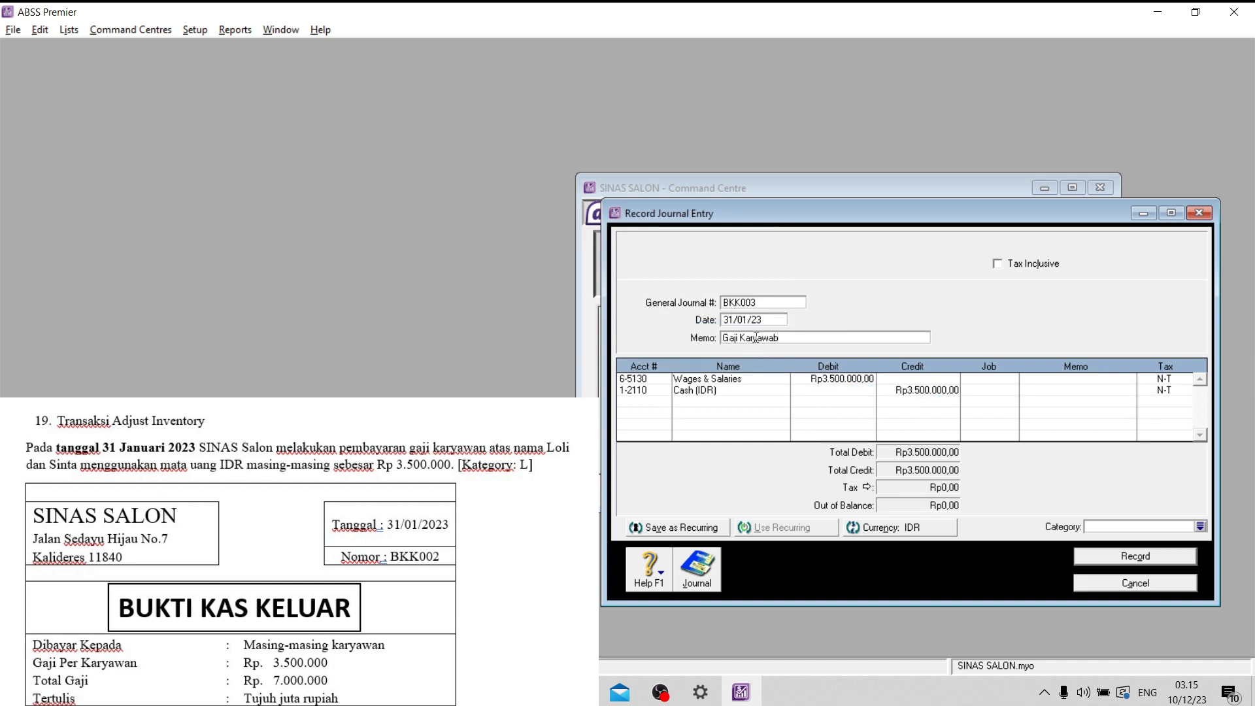
pyautogui.write('-n')
pyautogui.press('capslock')
pyautogui.write('B')
pyautogui.press('capslock')
pyautogui.write('ulan Januae')
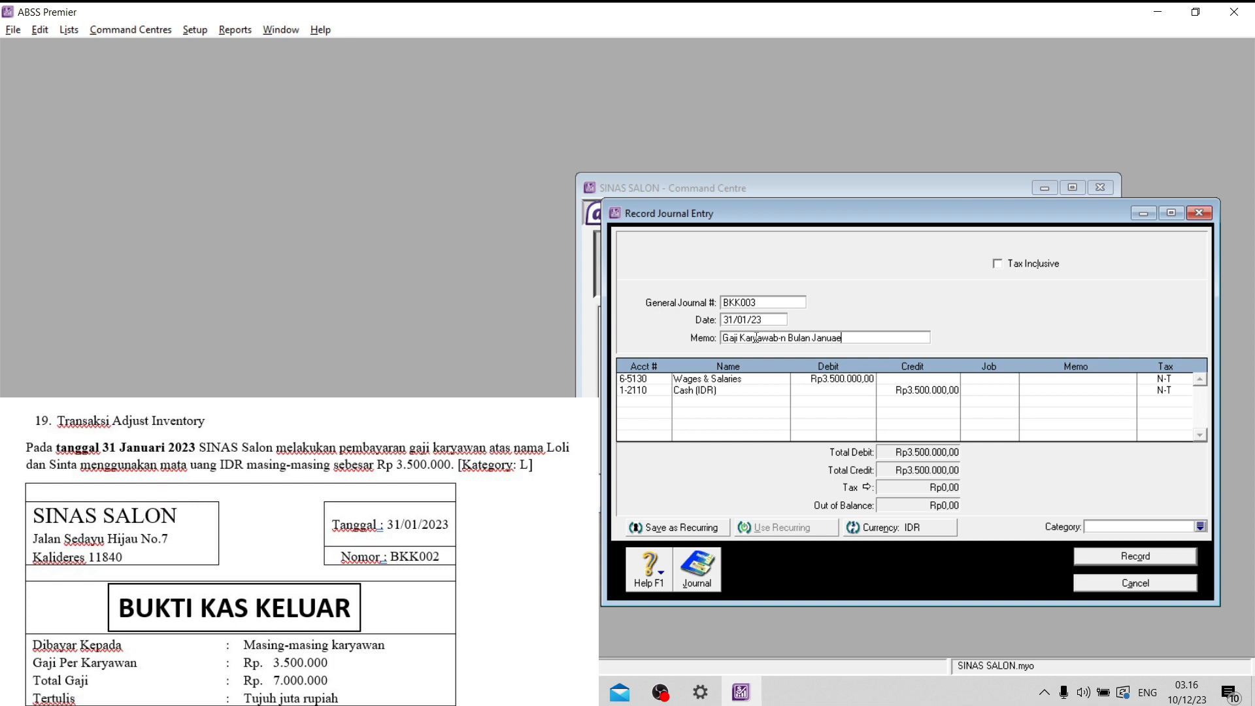
pyautogui.press('BackSpace')
pyautogui.write('ri a/n')
pyautogui.press('capslock')
pyautogui.write('S')
pyautogui.press('capslock')
pyautogui.write('inta')
# - Assign category L to salary entry BKK003 and record it
pyautogui.click(1201, 525)
pyautogui.click(771, 450)
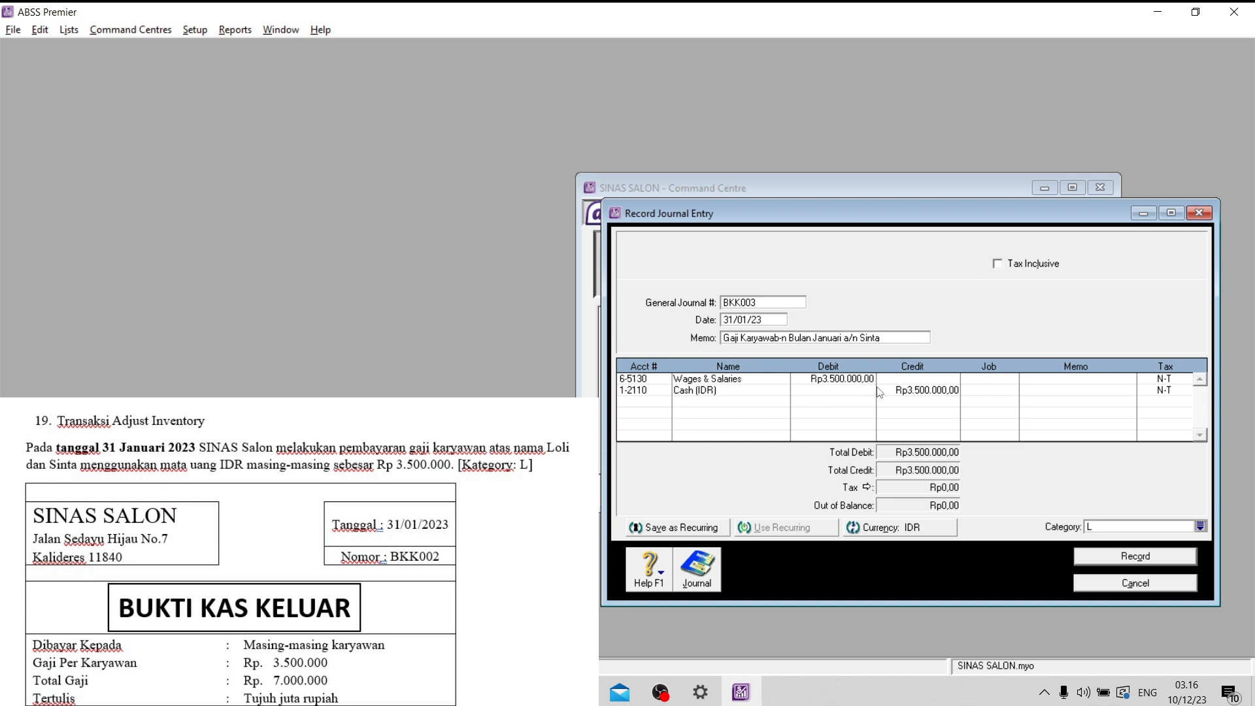
pyautogui.click(1152, 556)
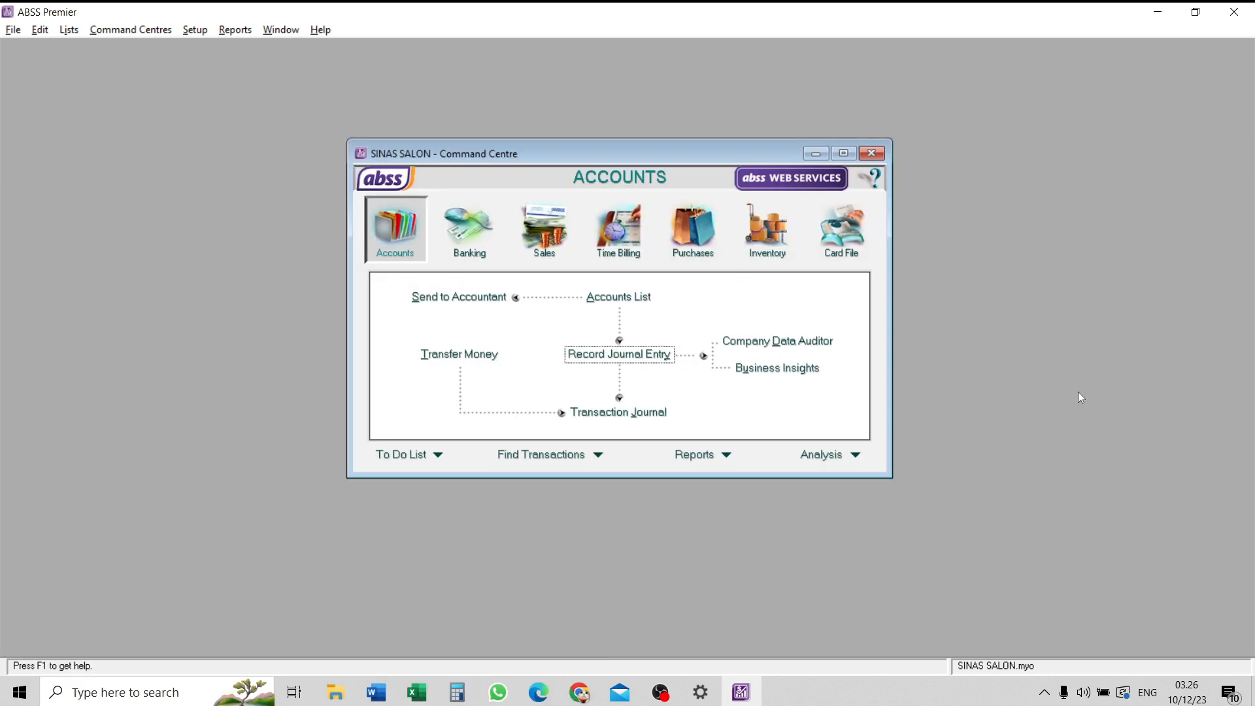
# - Open the index of Accounts reports and maximise its window
pyautogui.click(725, 456)
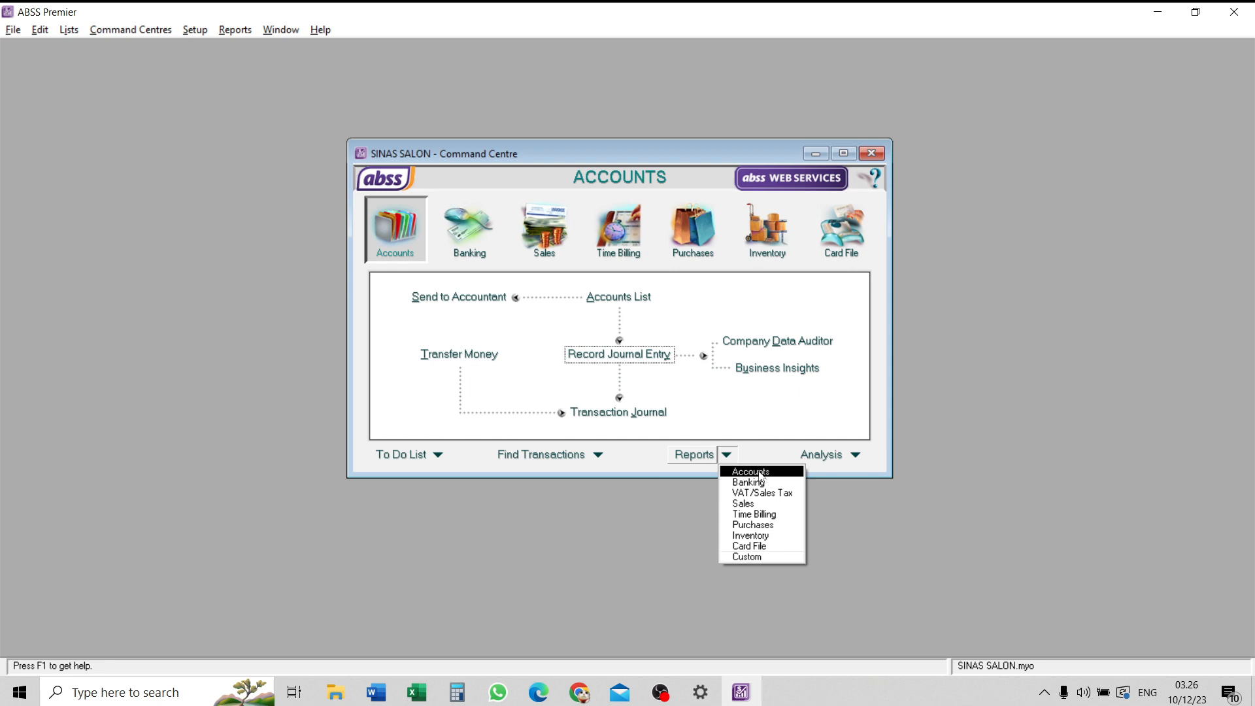
pyautogui.click(748, 445)
pyautogui.click(730, 451)
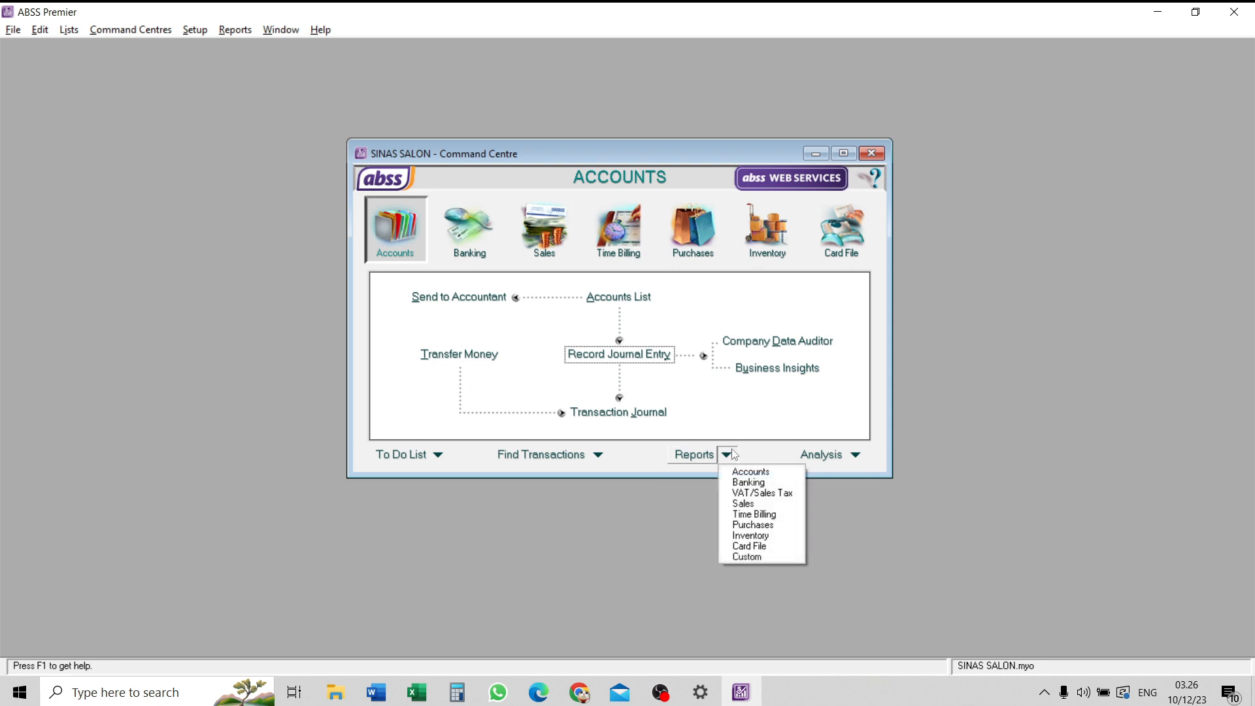
pyautogui.click(742, 470)
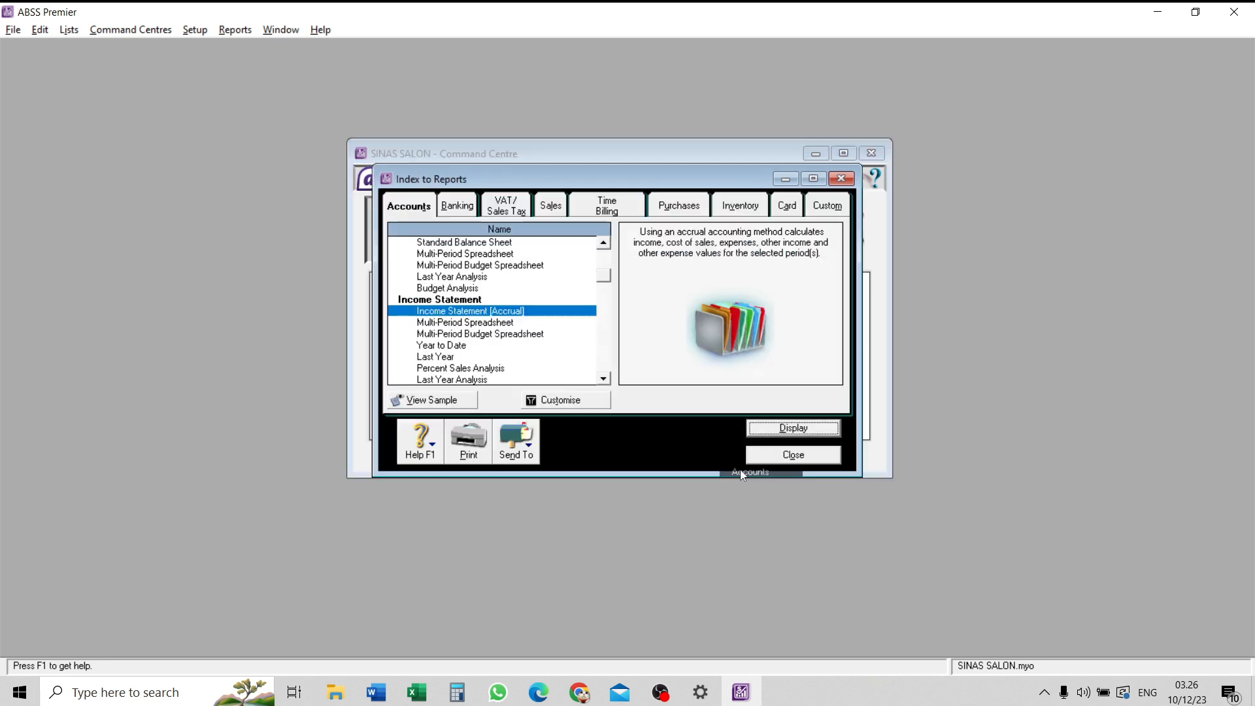
pyautogui.click(813, 178)
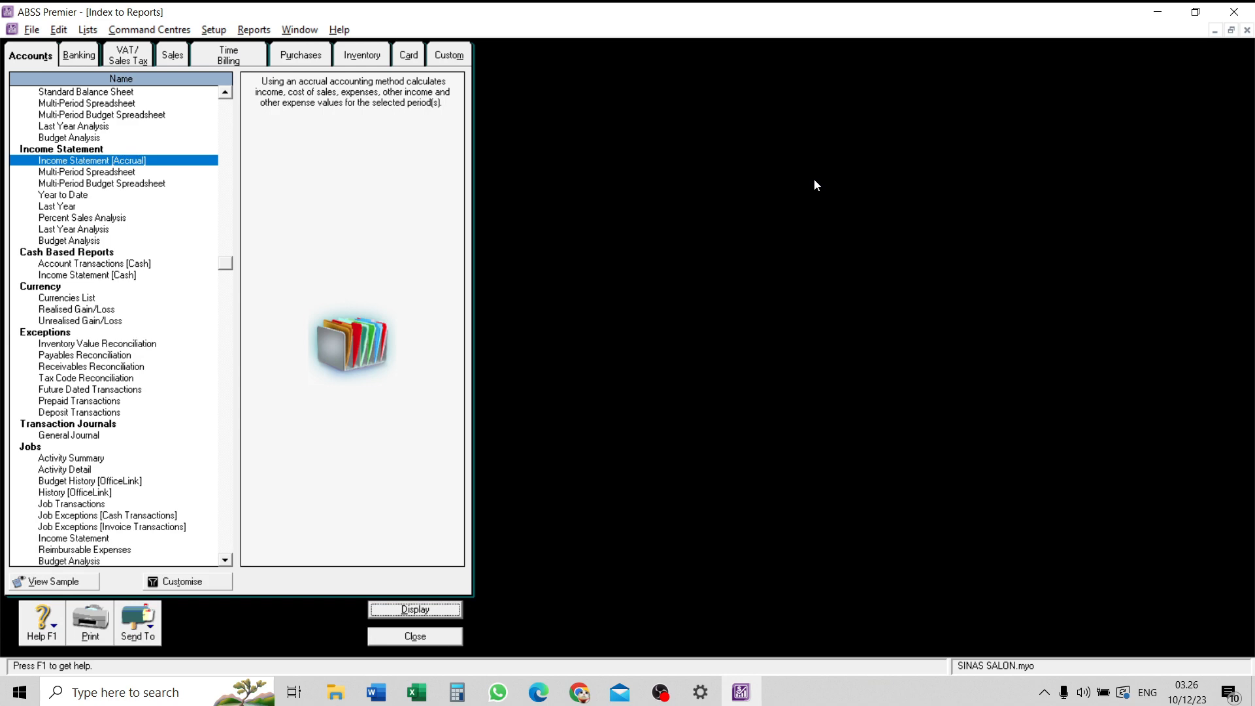
# - Look through the reports available for banking, tax, sales, time billing, inventory, custom, card and purchases
pyautogui.click(85, 58)
pyautogui.click(128, 56)
pyautogui.click(172, 56)
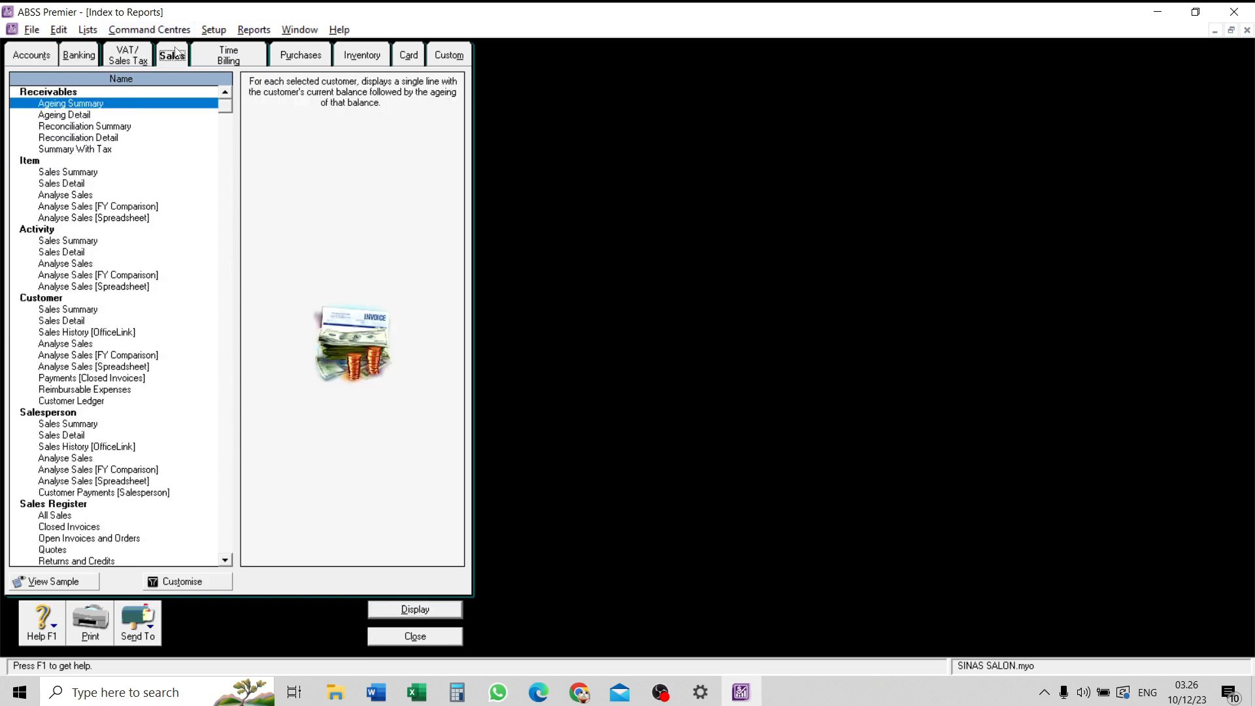
pyautogui.click(226, 57)
pyautogui.click(344, 58)
pyautogui.click(447, 52)
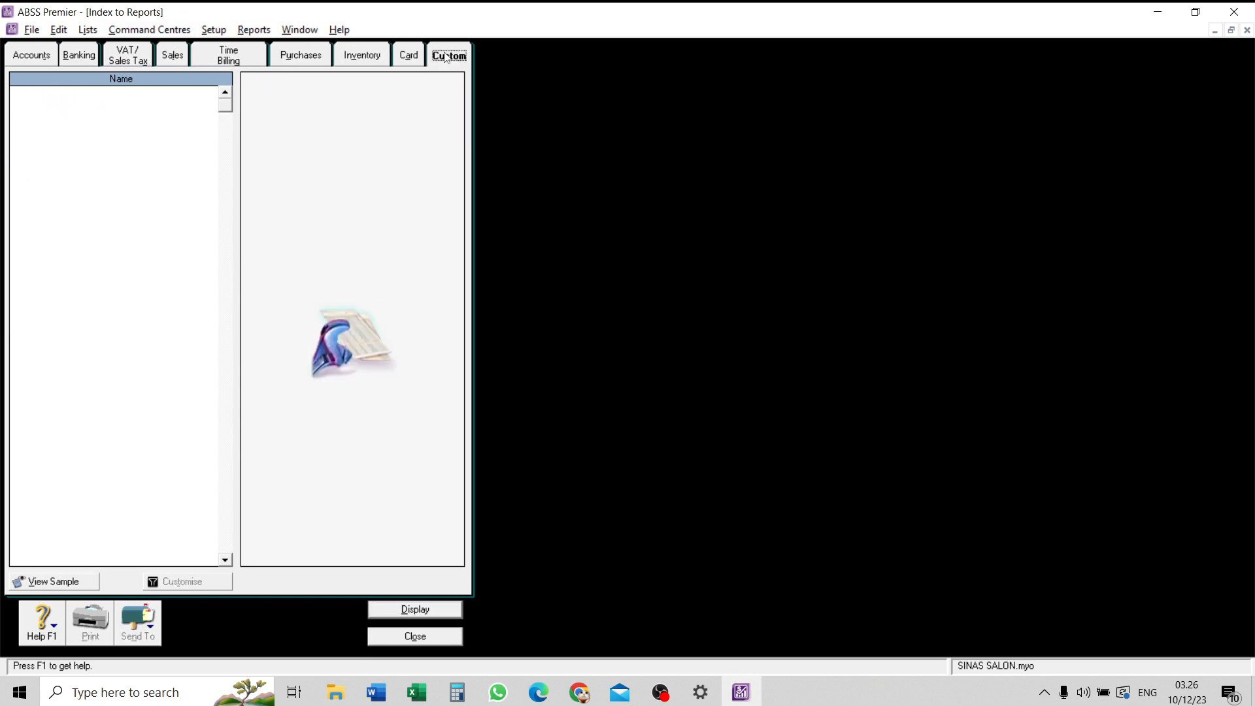
pyautogui.click(402, 59)
pyautogui.click(360, 57)
pyautogui.click(326, 59)
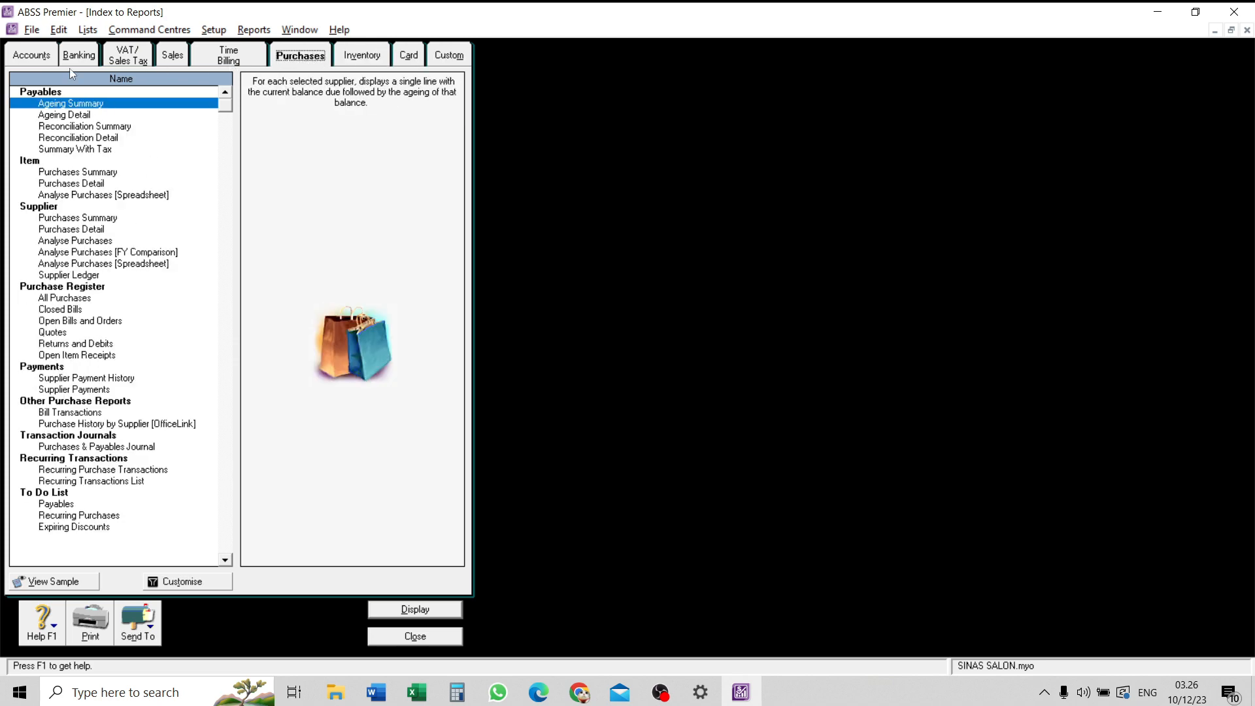
# - Display the Income Statement [Accrual] report from the Accounts reports, filtered to January 2023
pyautogui.click(20, 60)
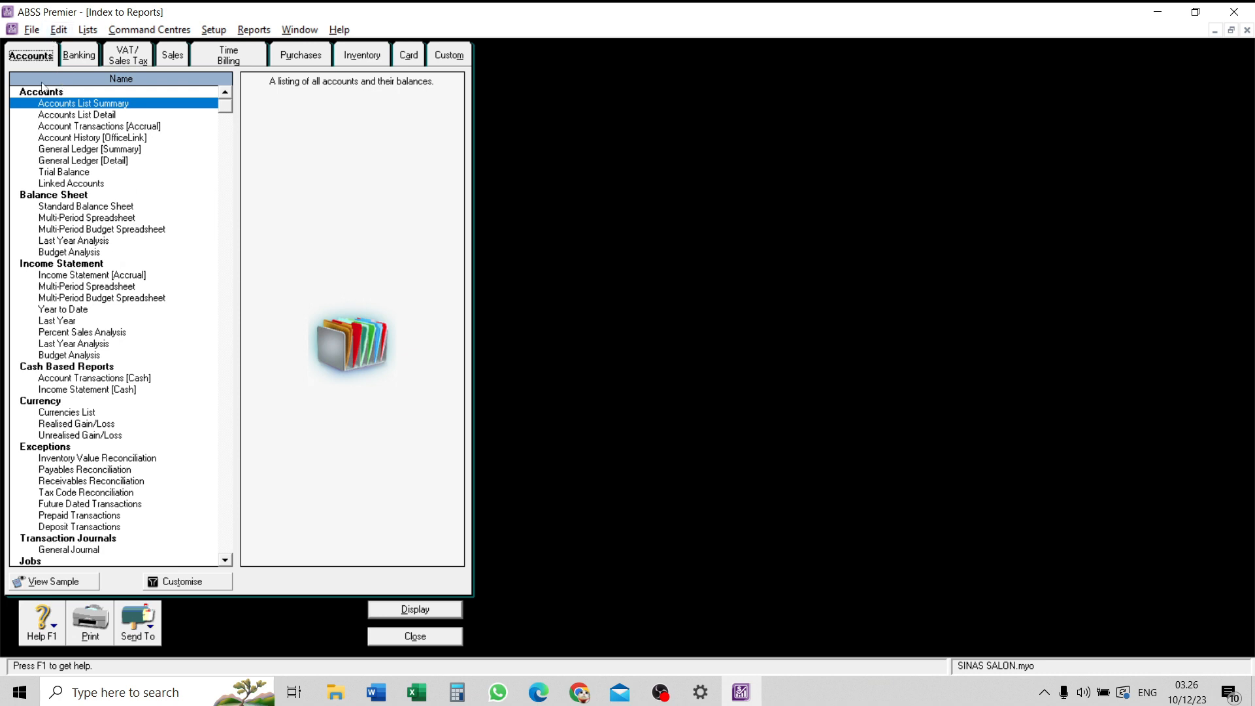
pyautogui.click(88, 277)
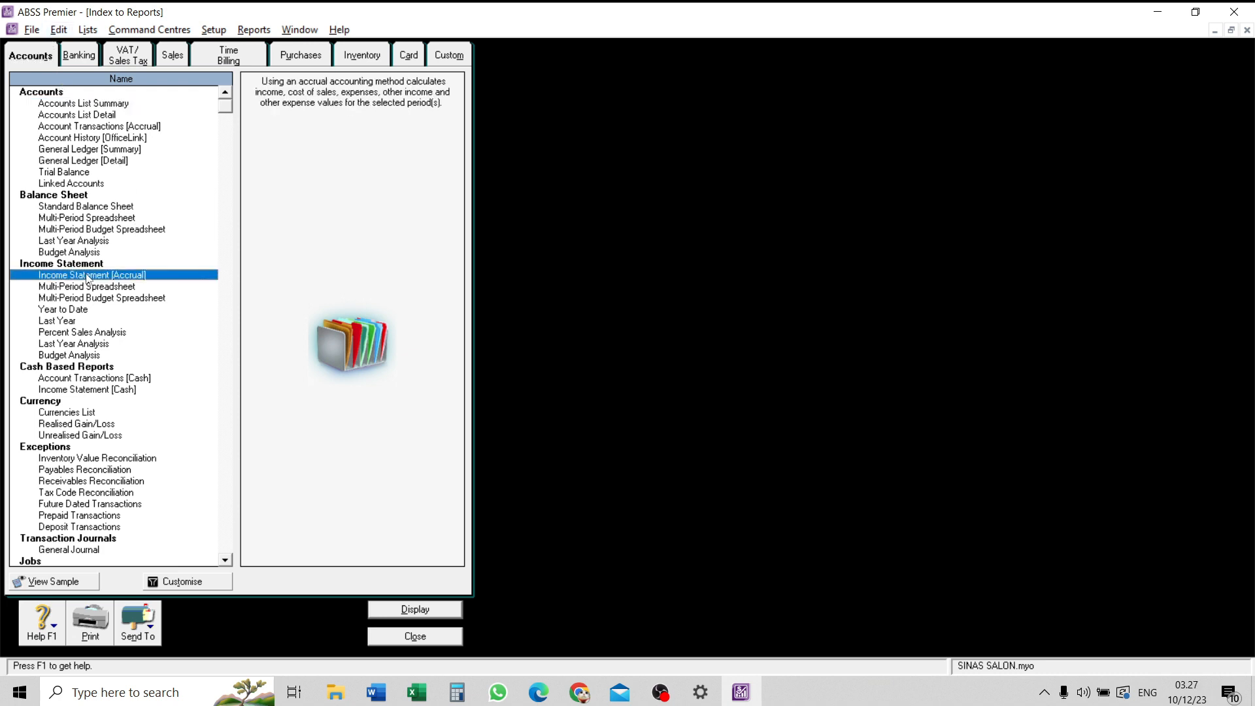
pyautogui.click(181, 577)
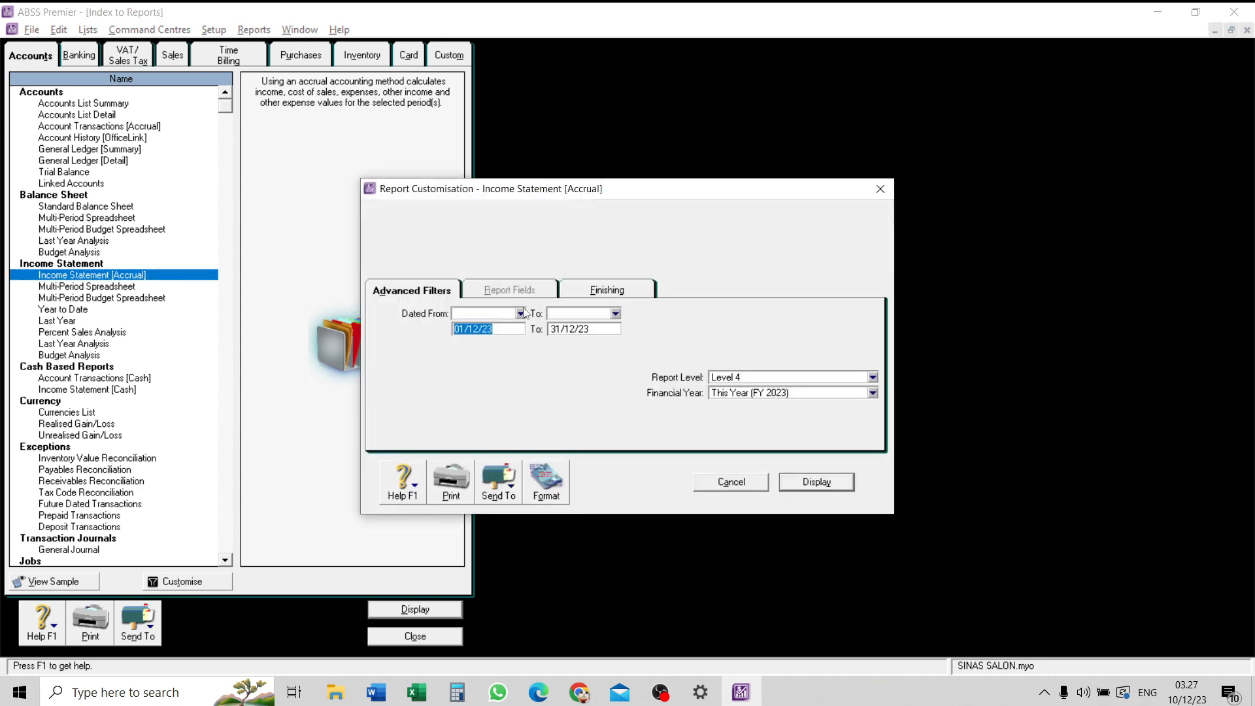
pyautogui.click(520, 313)
pyautogui.click(484, 325)
pyautogui.click(802, 483)
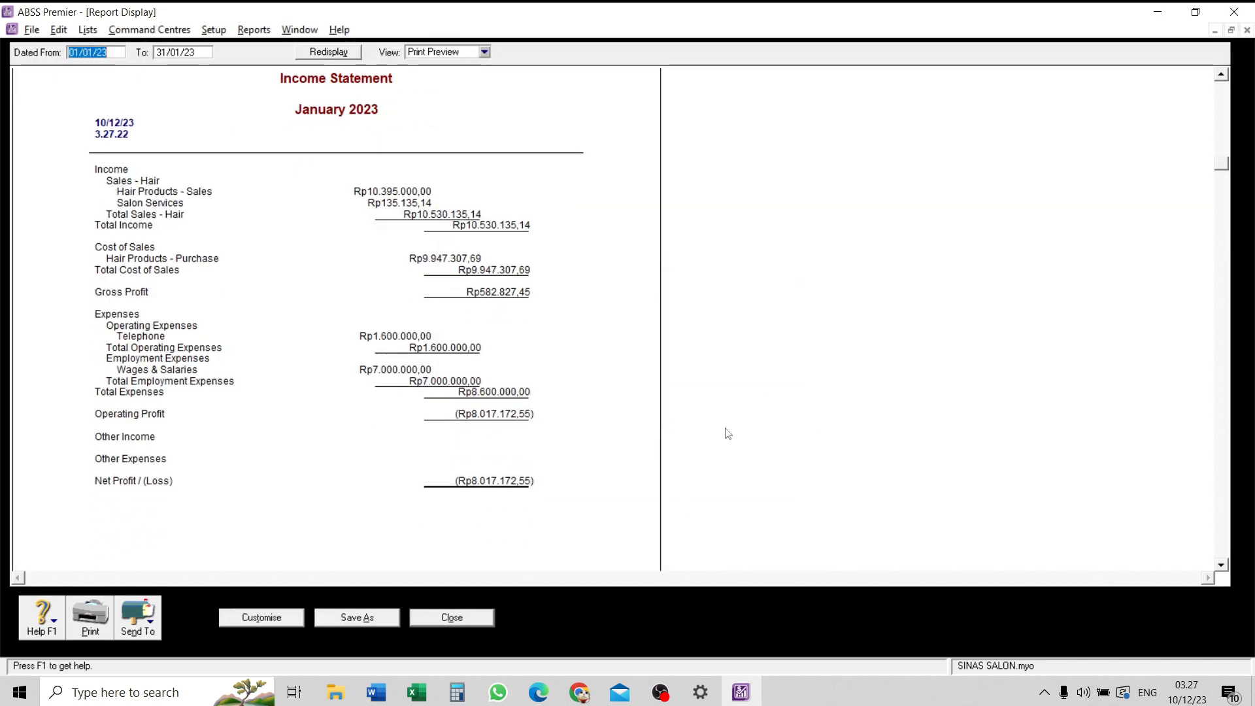
pyautogui.scroll(2, 384, 372)
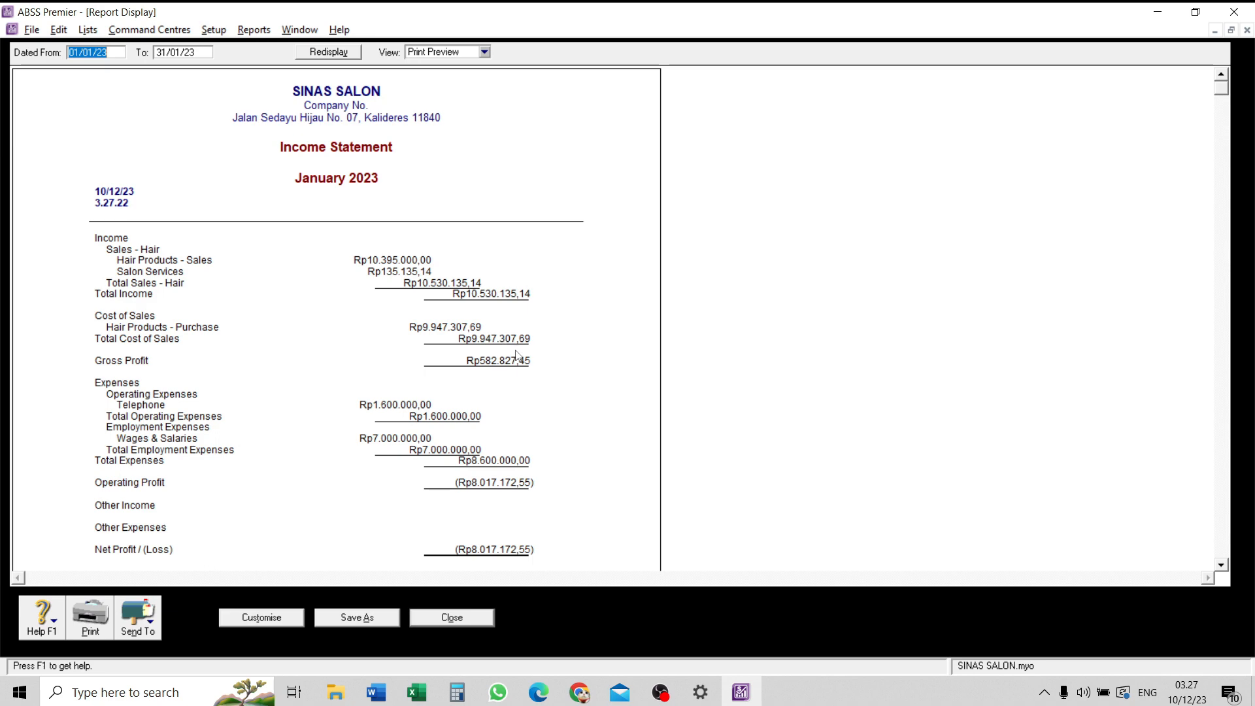
pyautogui.click(140, 629)
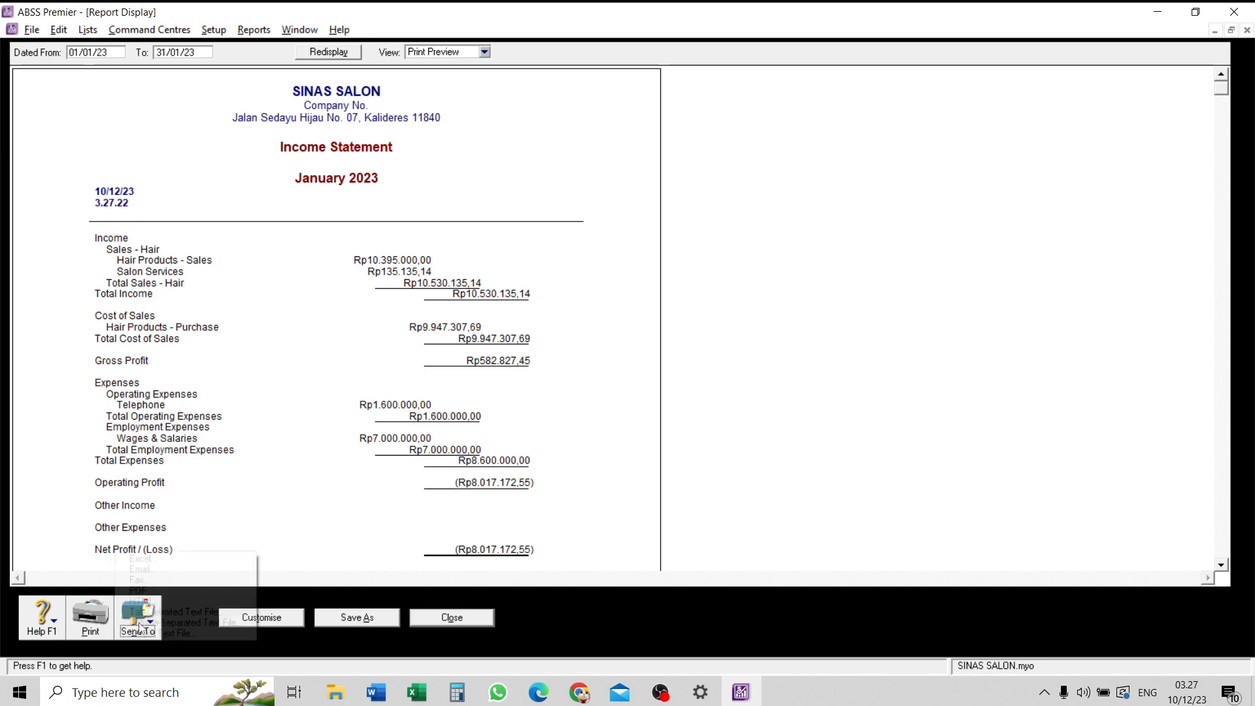
pyautogui.click(160, 590)
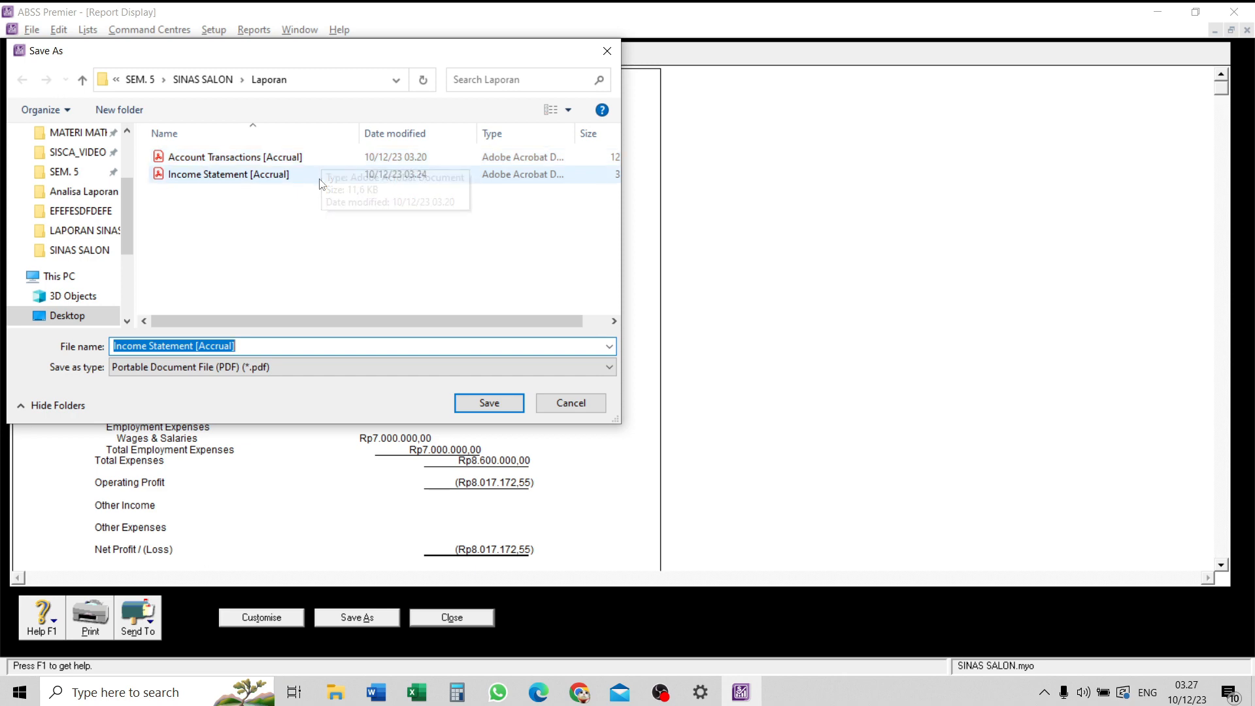
pyautogui.click(570, 403)
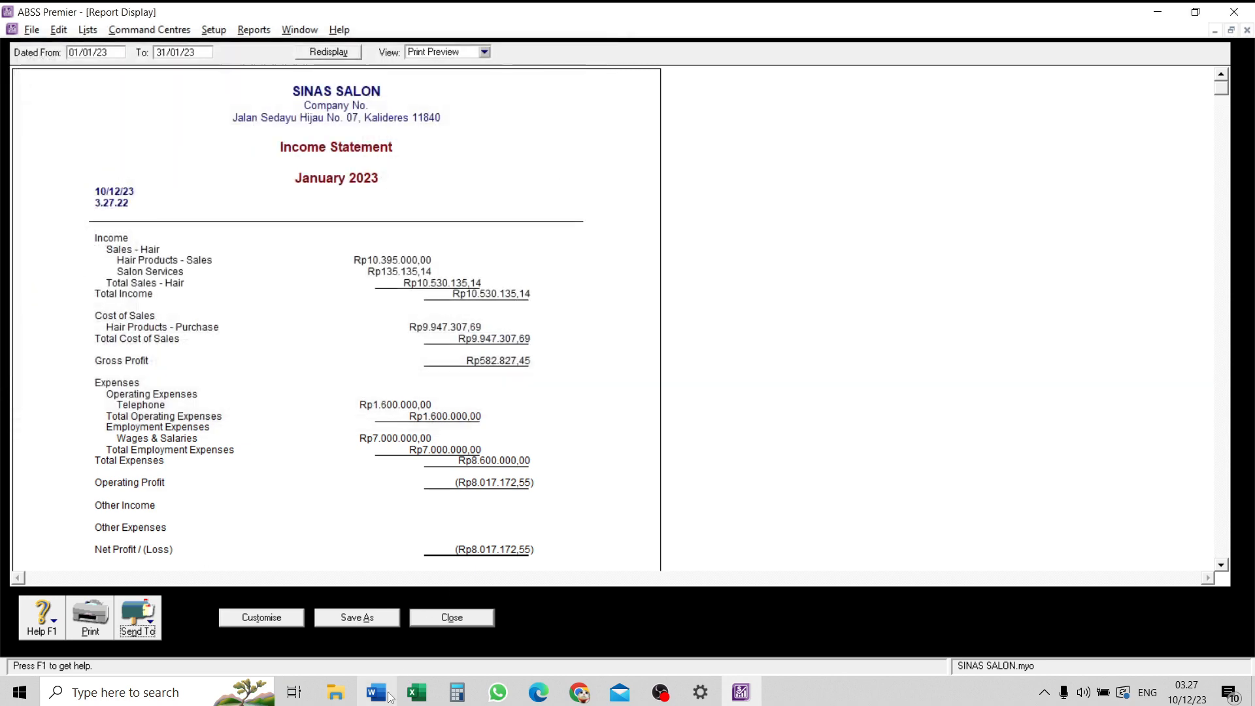
# - Switch to File Explorer, view the saved Income Statement [Accrual] PDF in the Laporan folder, and close it
pyautogui.rightClick(337, 694)
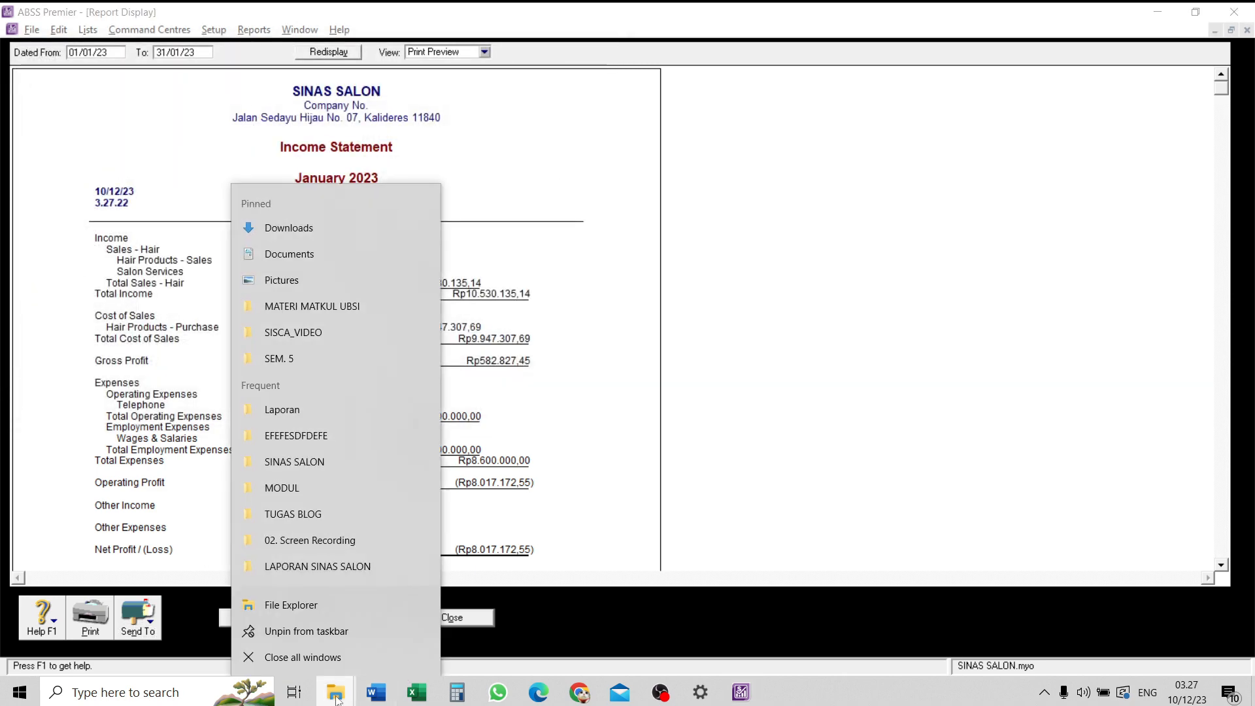
pyautogui.click(334, 410)
pyautogui.doubleClick(328, 126)
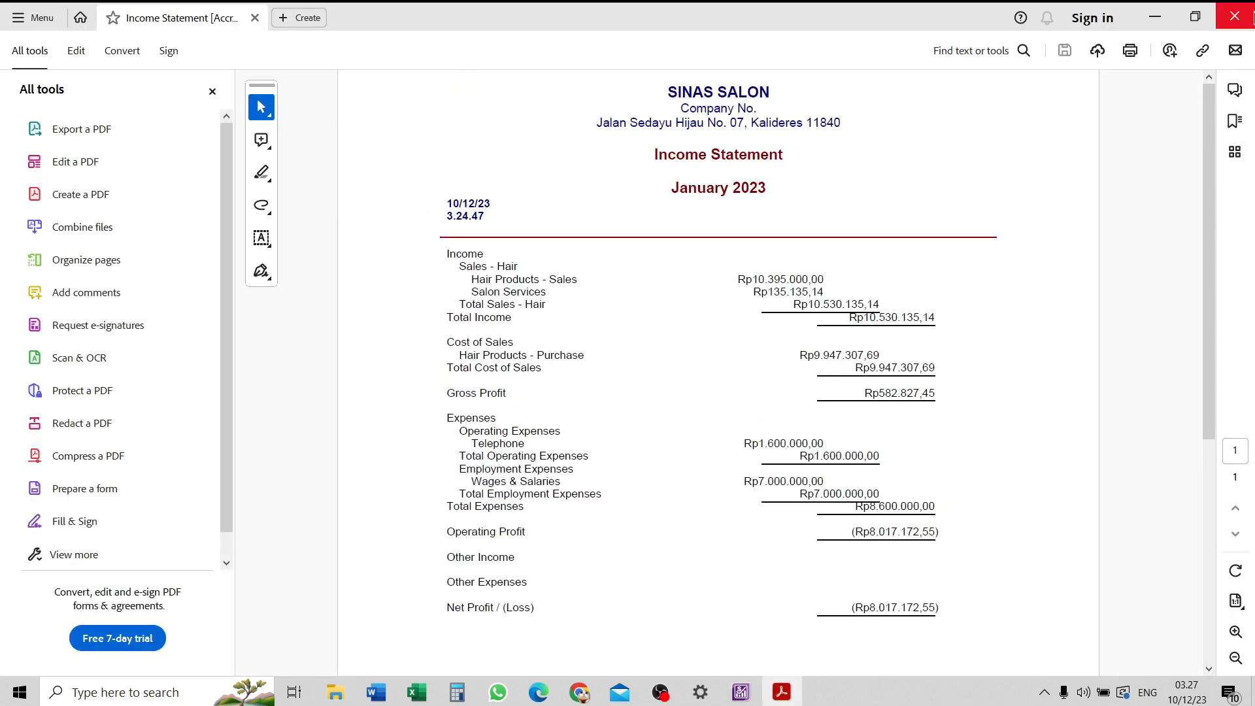
pyautogui.click(1235, 17)
pyautogui.click(1149, 19)
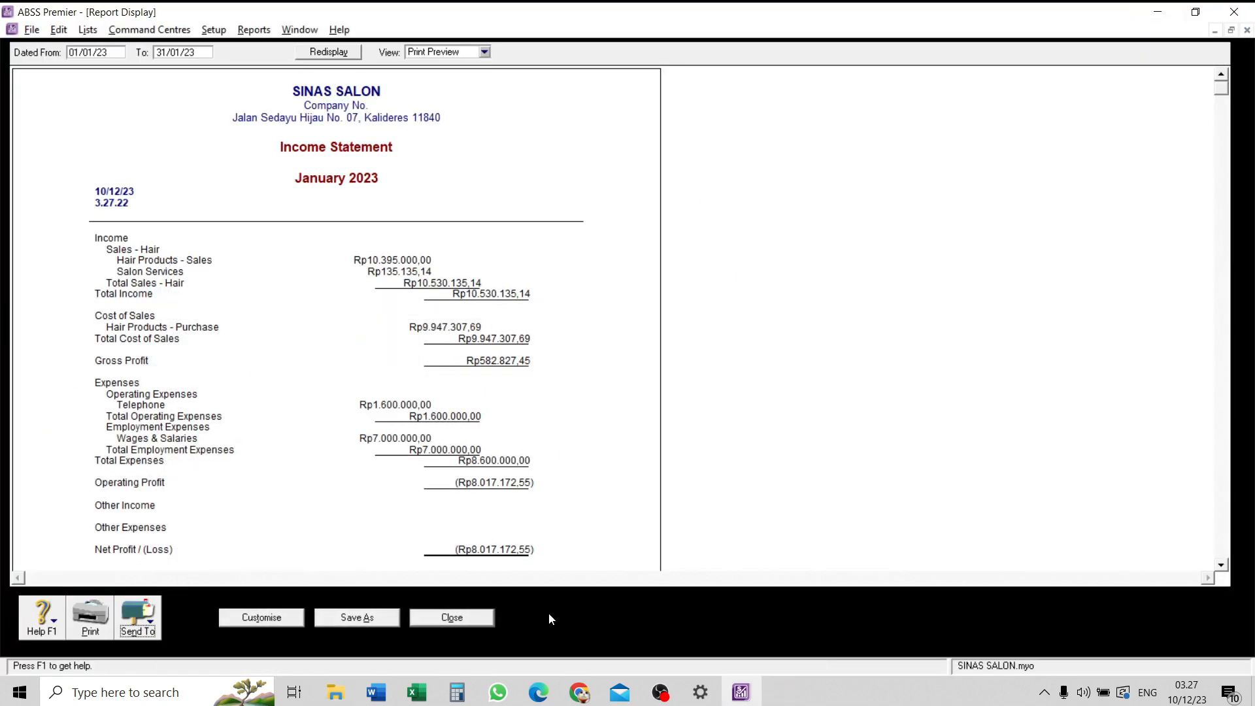
# - Close the income statement and the report index, and restore the Command Centre to a smaller window
pyautogui.click(462, 618)
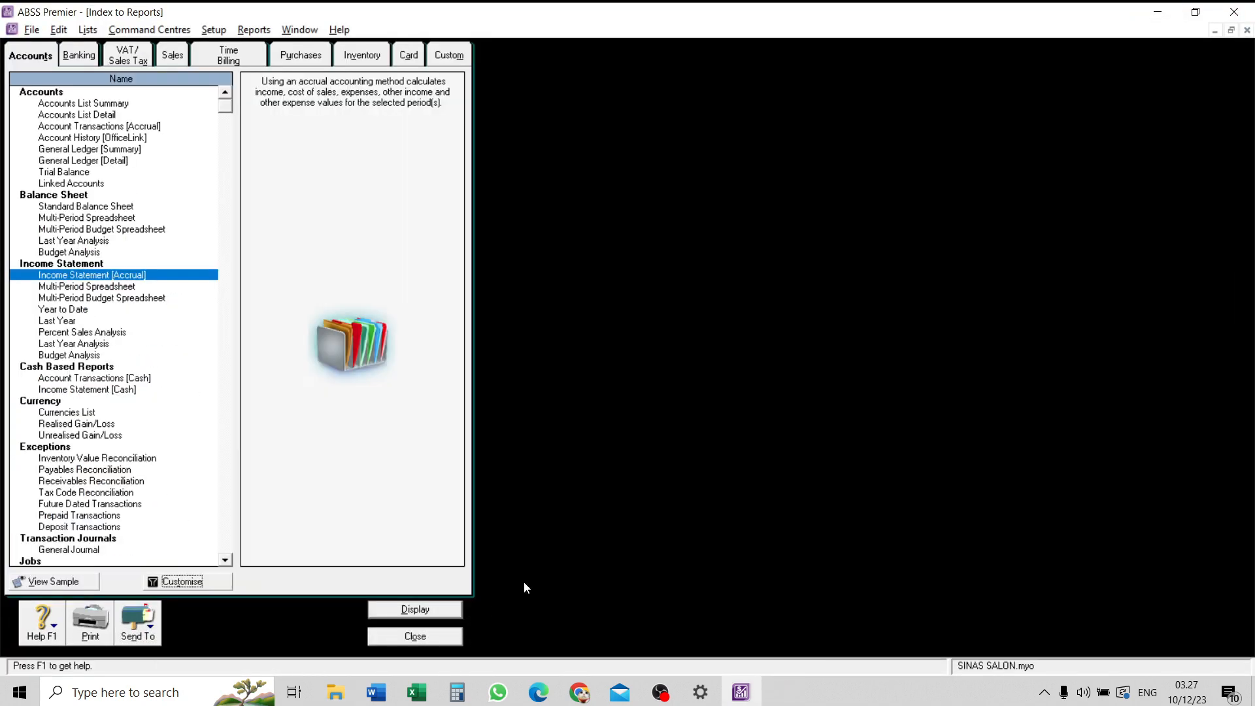
pyautogui.click(419, 642)
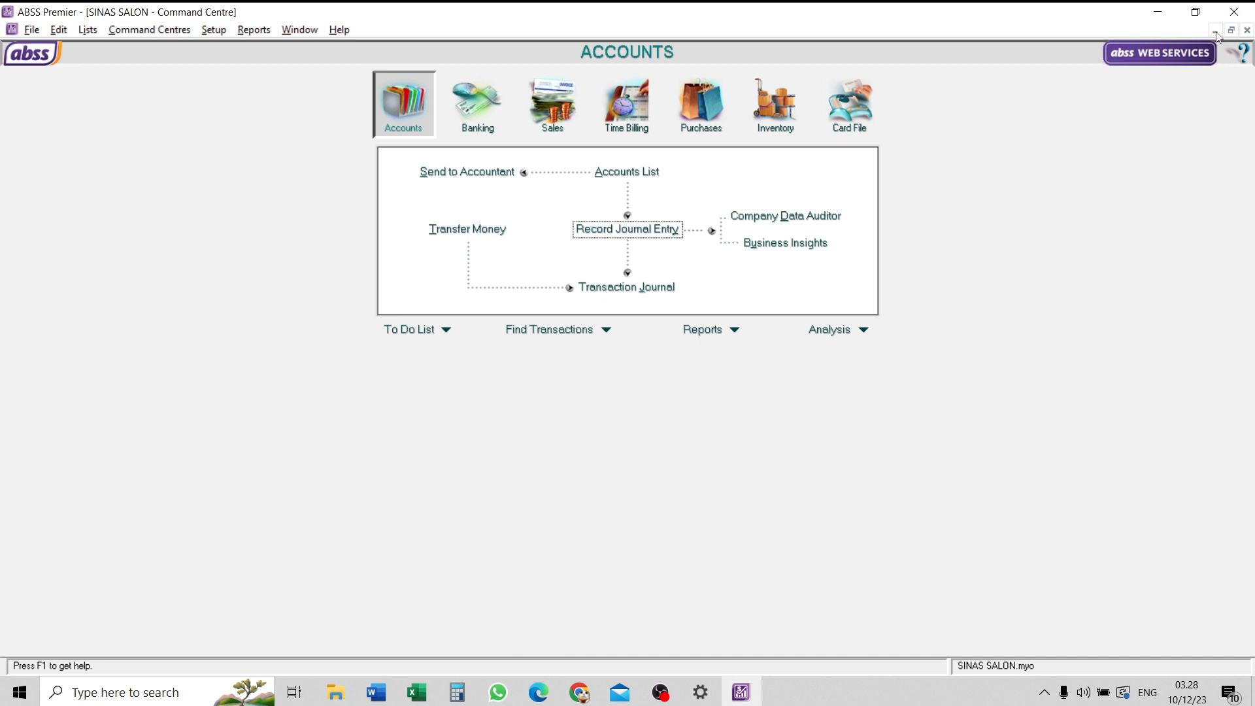
pyautogui.click(1231, 31)
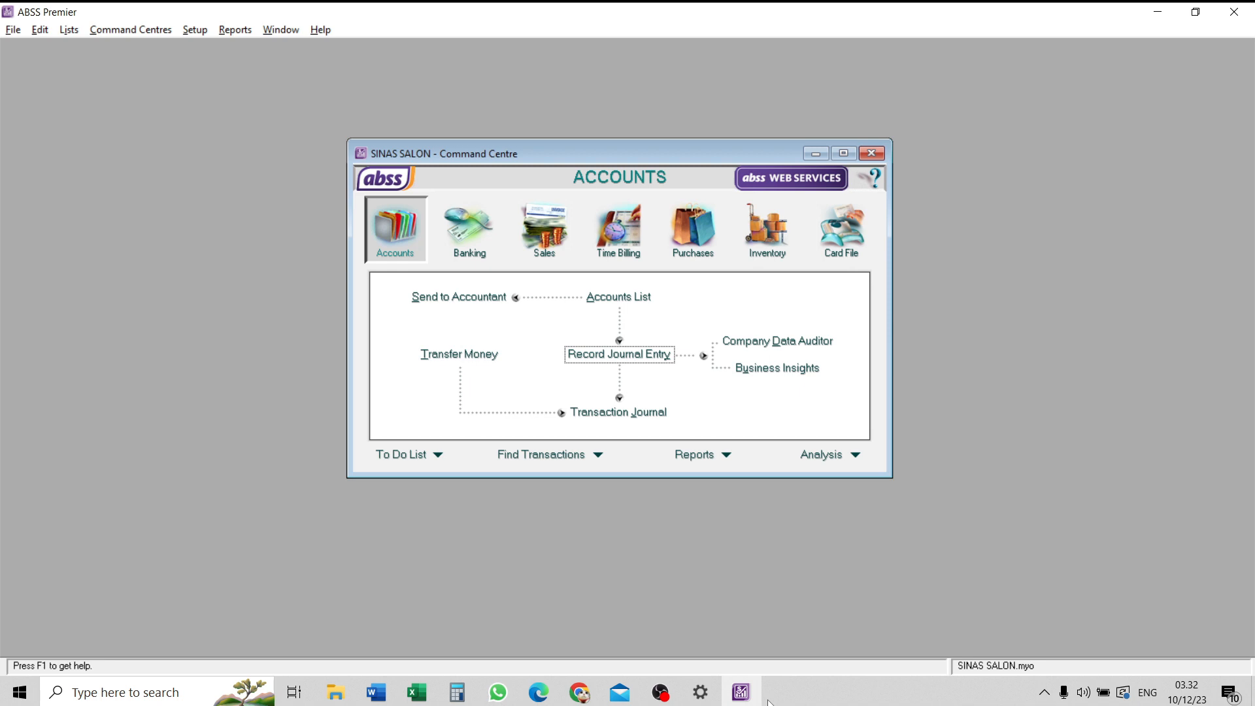
# - Examine the January 2023 sales analysis by item and its sales pie chart at full size, and close the analysis
pyautogui.click(855, 458)
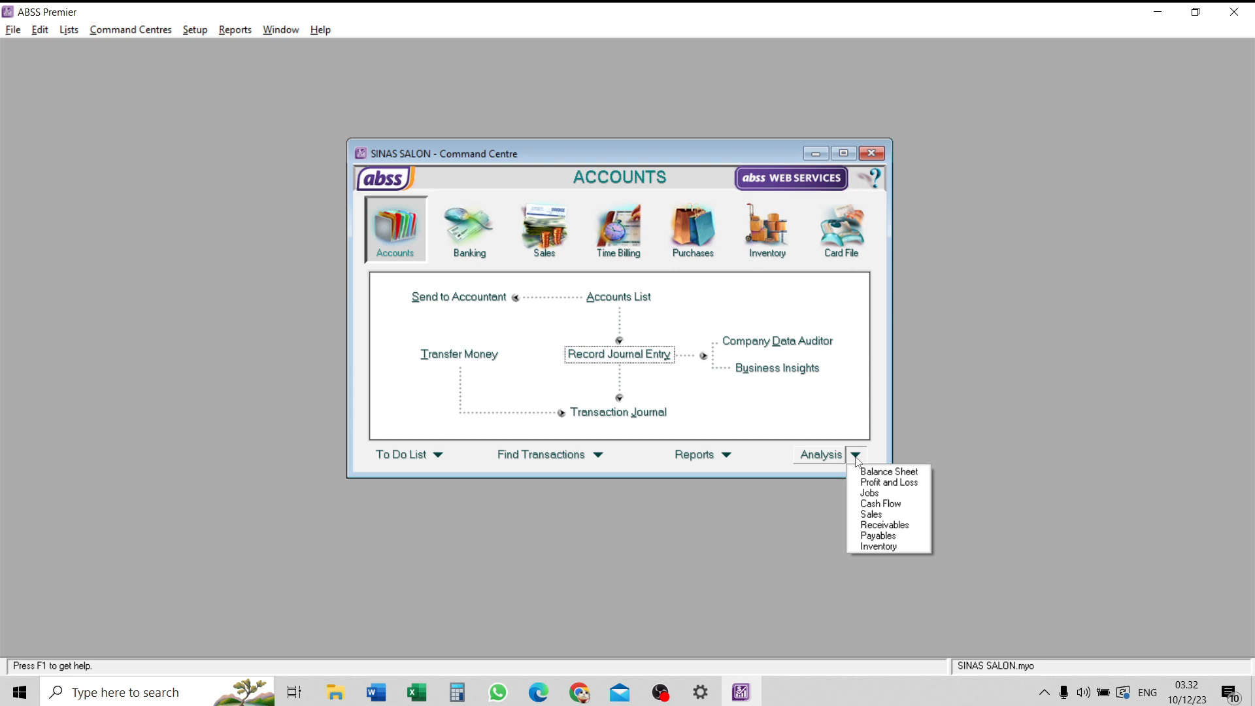
pyautogui.click(861, 512)
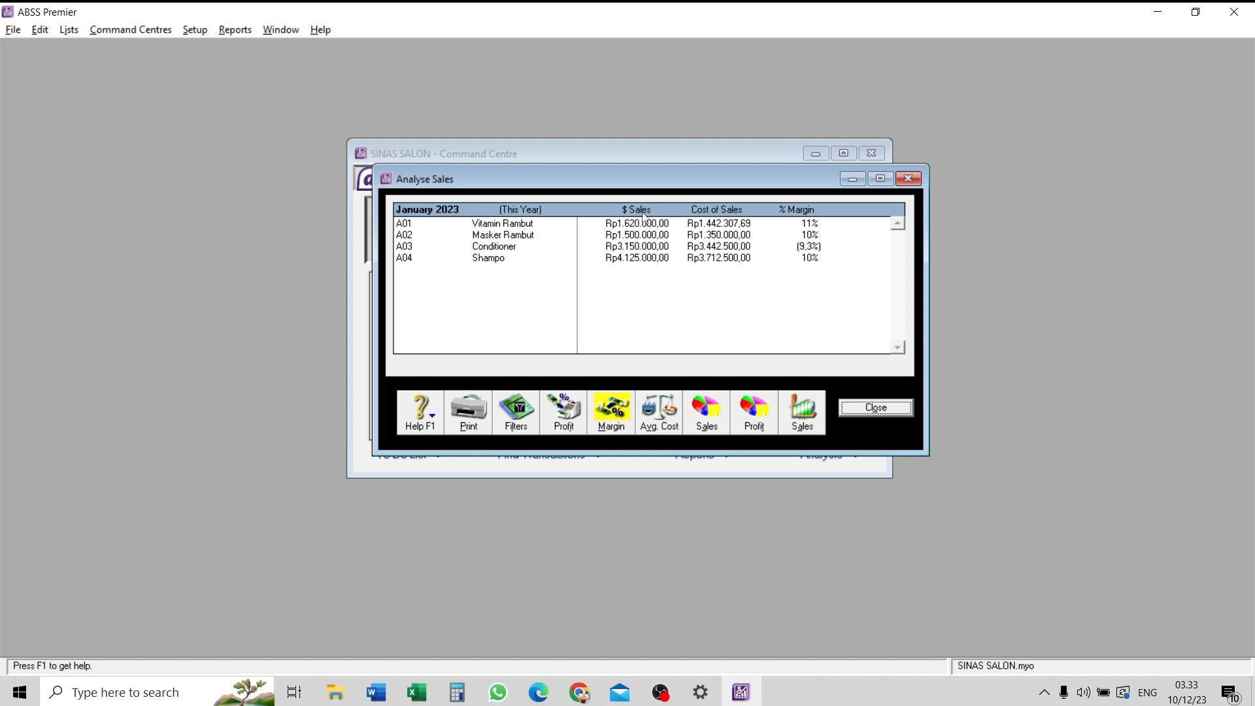
pyautogui.click(704, 410)
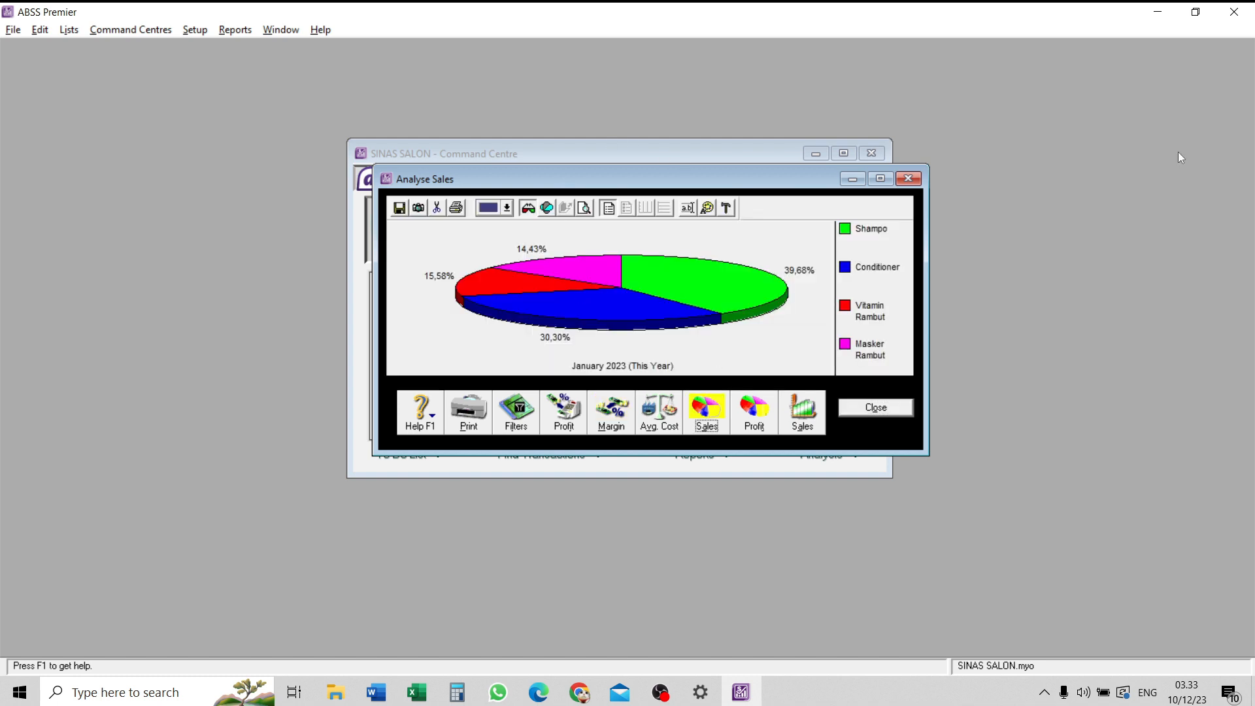
pyautogui.click(880, 179)
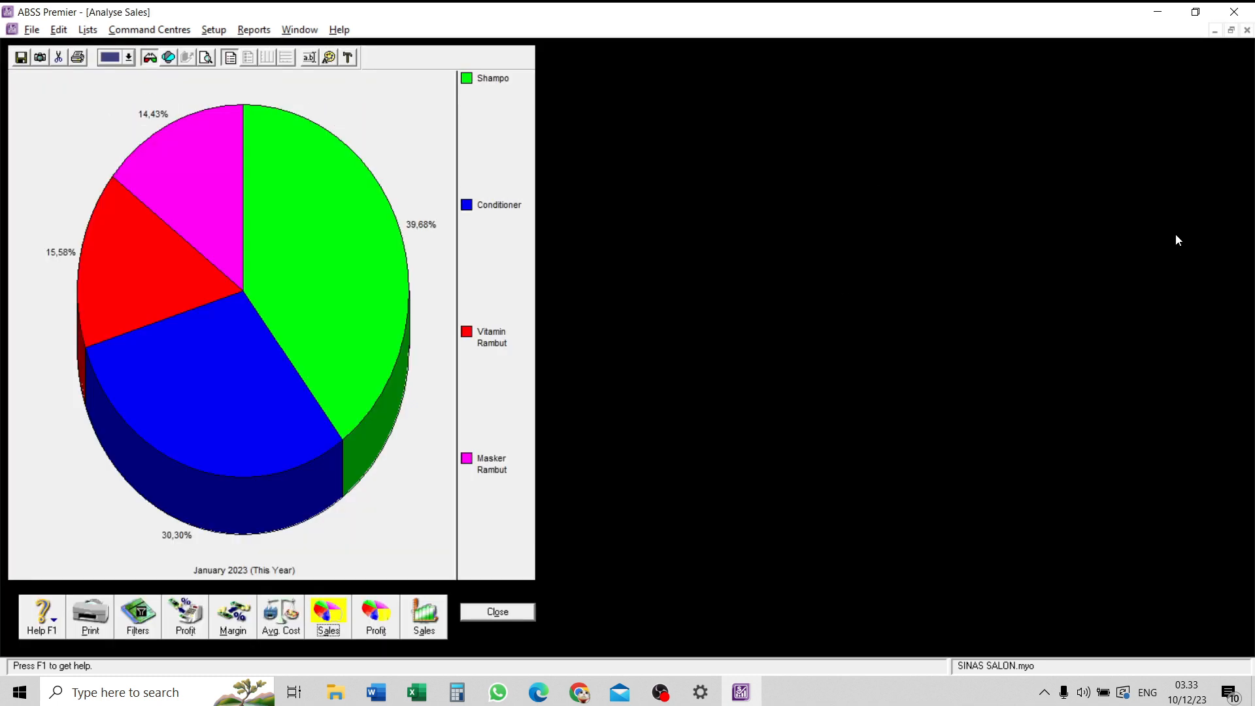
pyautogui.click(1231, 30)
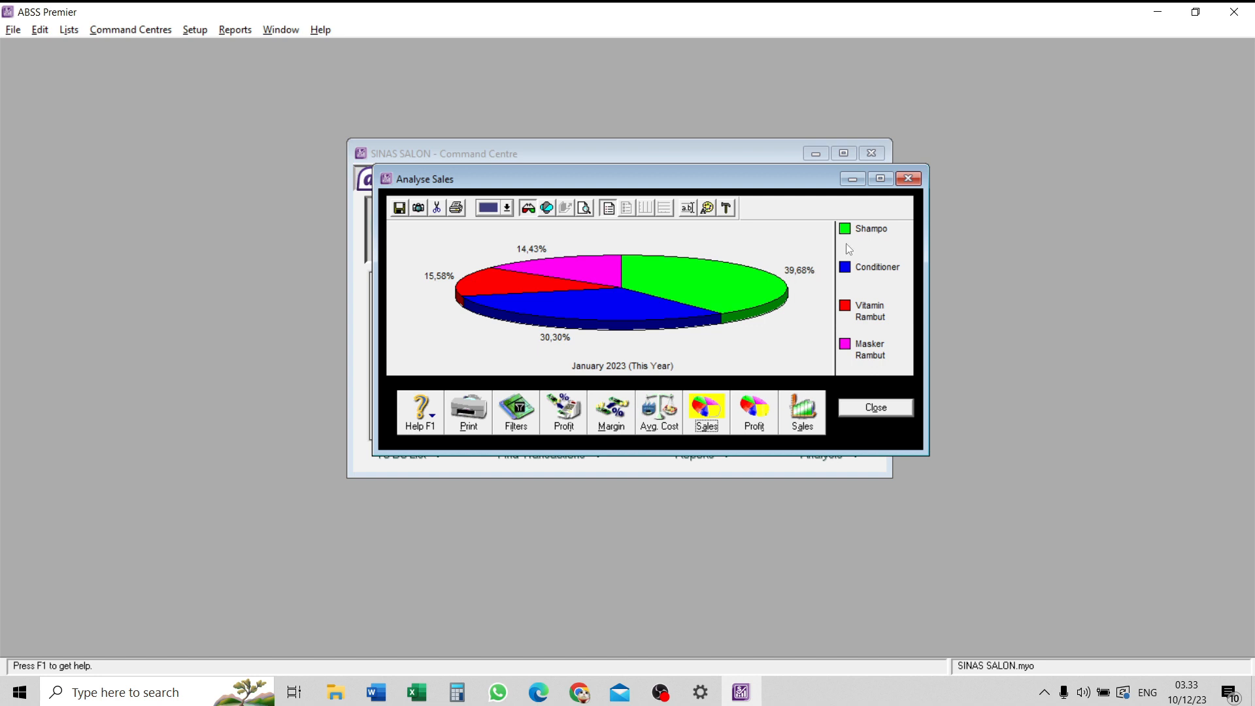
pyautogui.click(883, 408)
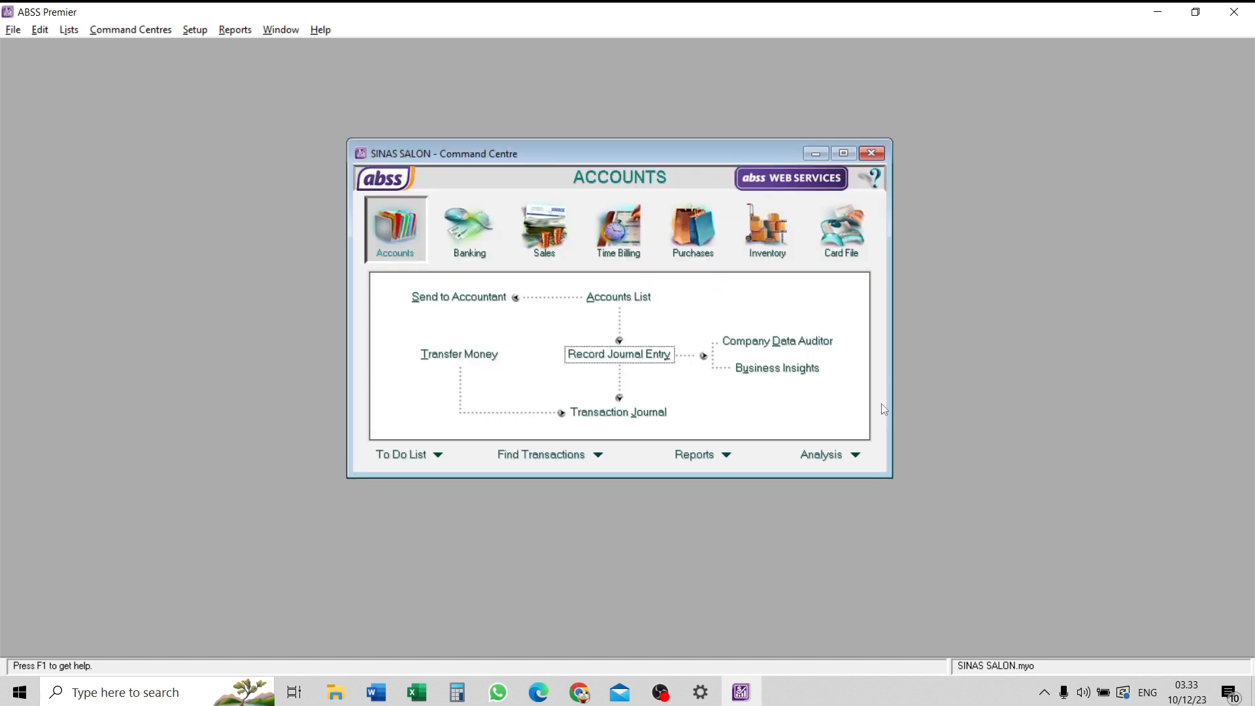